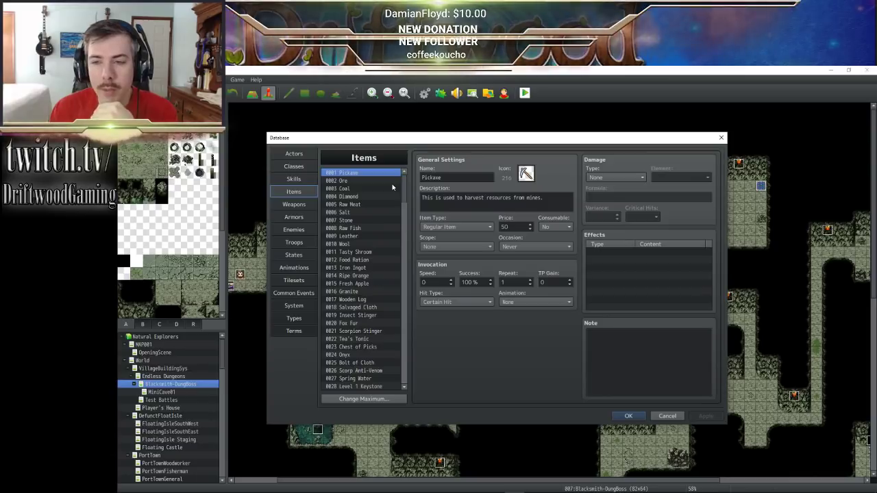
- Examine the Explorer class's custom parameter note and the first actor's initial equipment in the database
{"action": "left_click", "coordinate": [294, 155]}
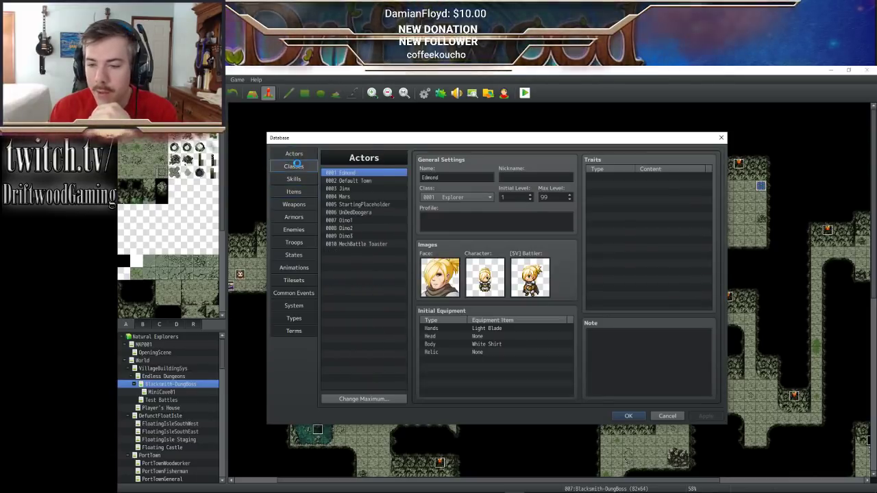
{"action": "left_click", "coordinate": [296, 165]}
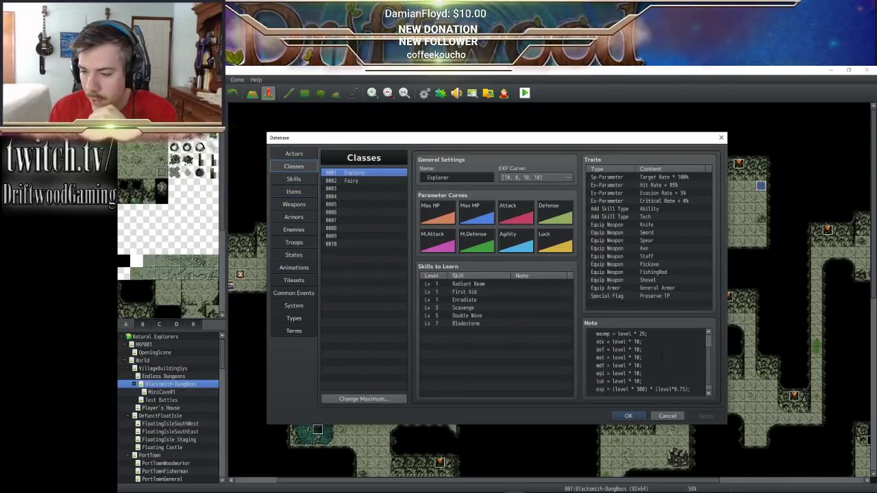
{"action": "scroll", "coordinate": [661, 355], "scroll_direction": "down", "scroll_amount": 1}
{"action": "scroll", "coordinate": [660, 353], "scroll_direction": "up", "scroll_amount": 1}
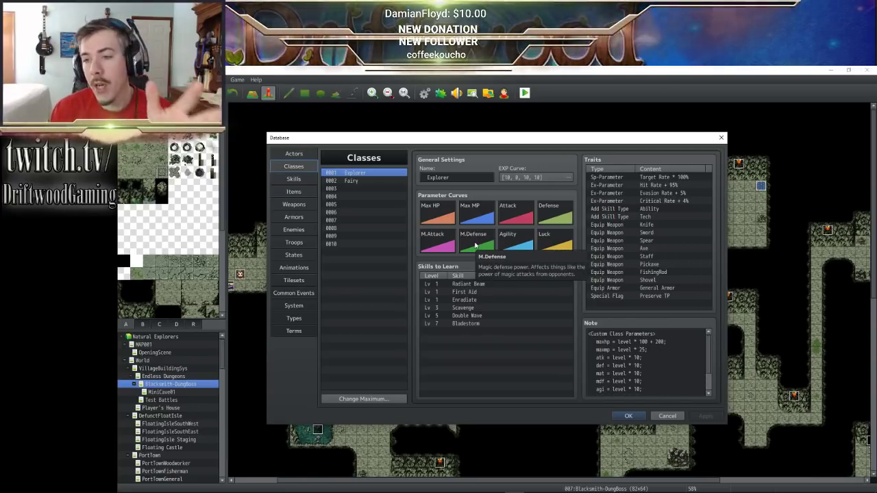
{"action": "left_click", "coordinate": [293, 154]}
{"action": "left_click", "coordinate": [511, 346]}
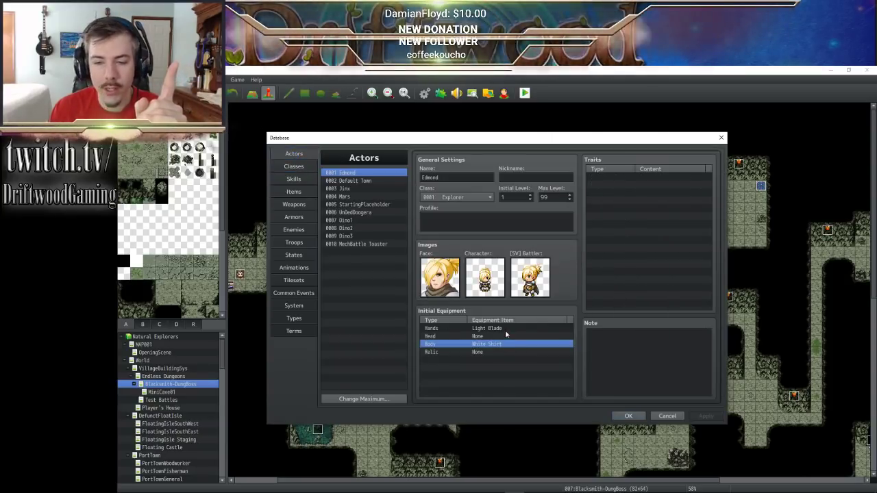
{"action": "left_click", "coordinate": [504, 328]}
{"action": "left_click", "coordinate": [489, 336]}
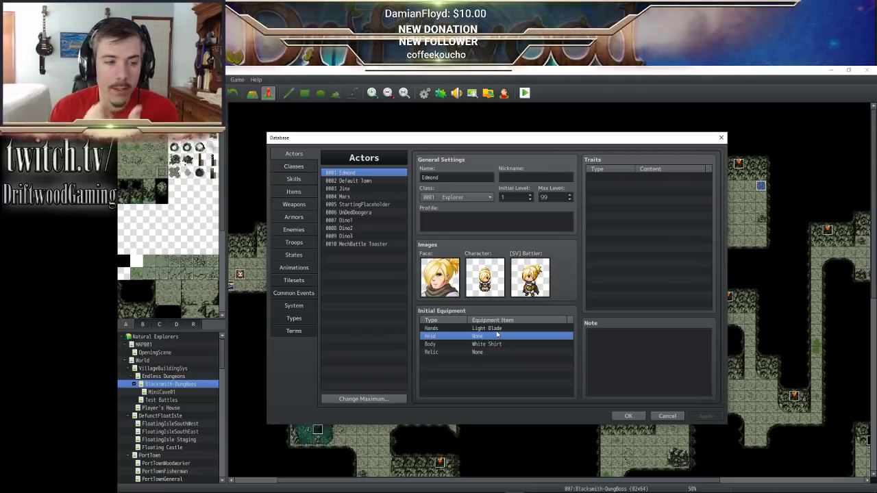
{"action": "left_click", "coordinate": [500, 329]}
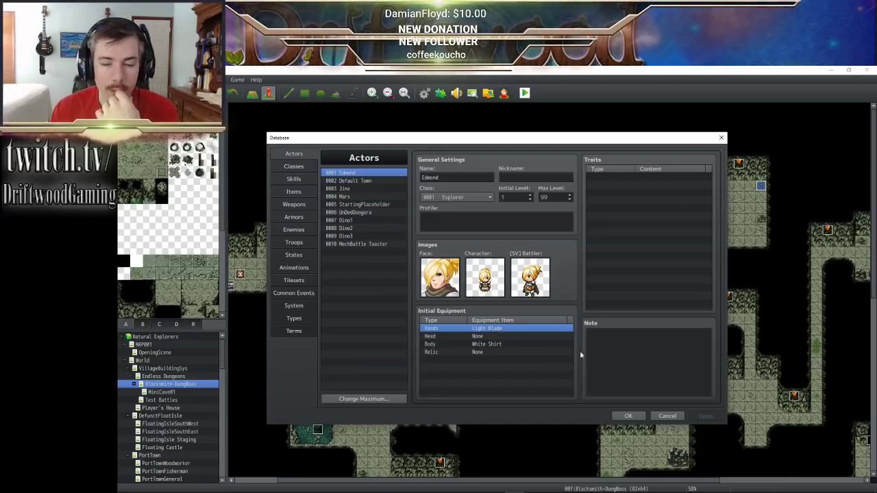
- Compare the skills the Explorer and Fairy classes learn at each level, then close the database
{"action": "left_click", "coordinate": [294, 167]}
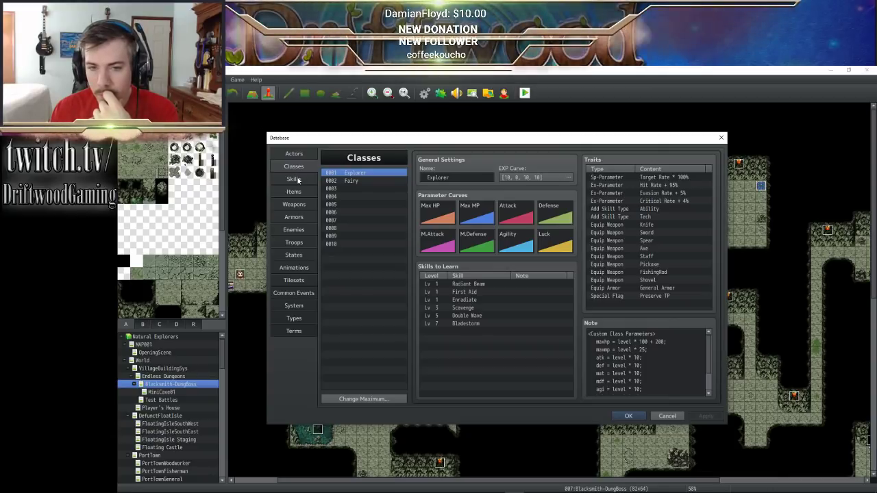
{"action": "left_click", "coordinate": [293, 179]}
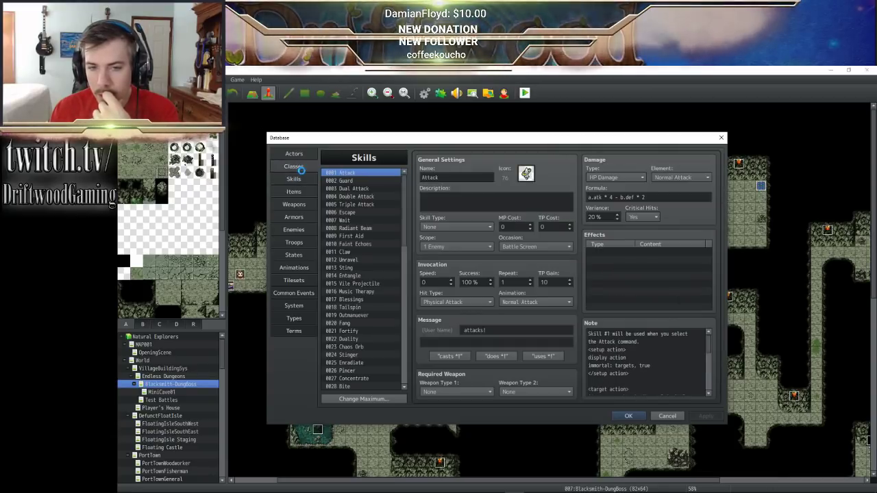
{"action": "left_click", "coordinate": [294, 166]}
{"action": "left_click", "coordinate": [469, 285]}
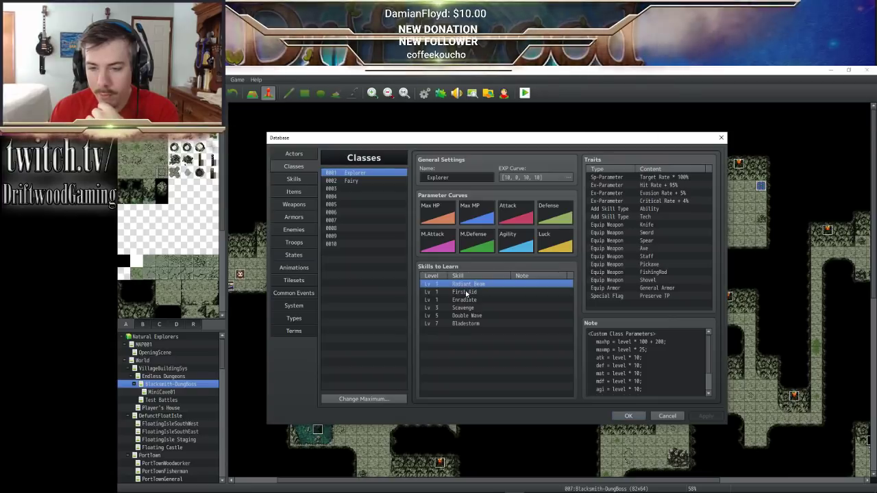
{"action": "left_click", "coordinate": [462, 300]}
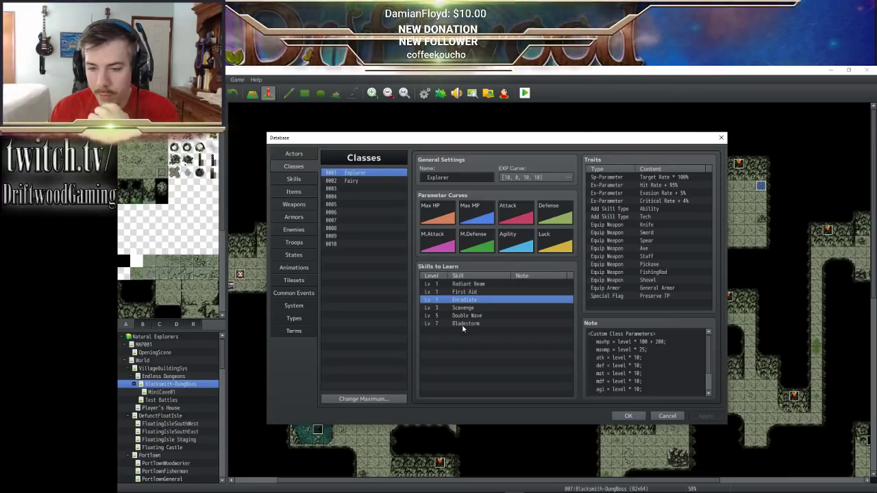
{"action": "left_click", "coordinate": [463, 324]}
{"action": "left_click", "coordinate": [364, 181]}
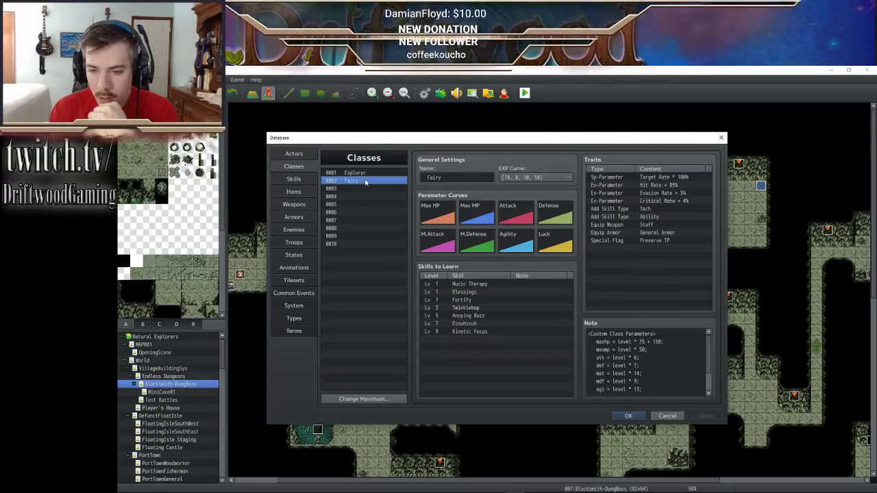
{"action": "left_click", "coordinate": [459, 338]}
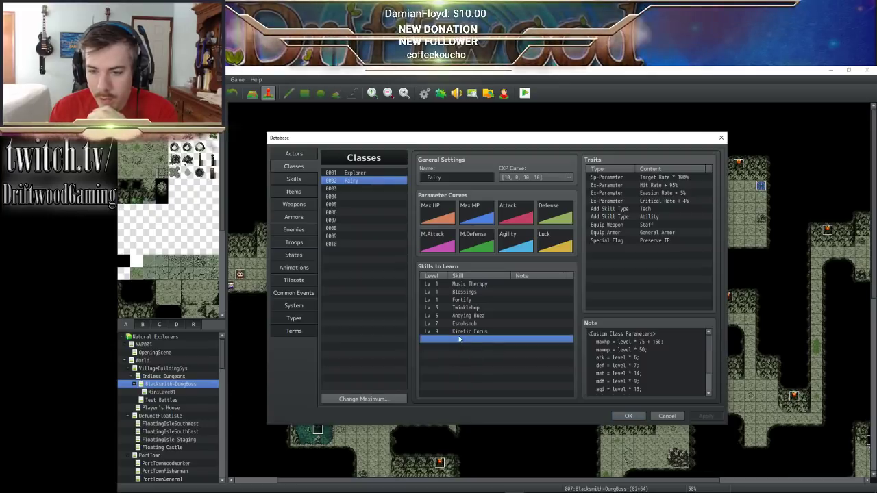
{"action": "left_click", "coordinate": [466, 331]}
{"action": "left_click", "coordinate": [362, 173]}
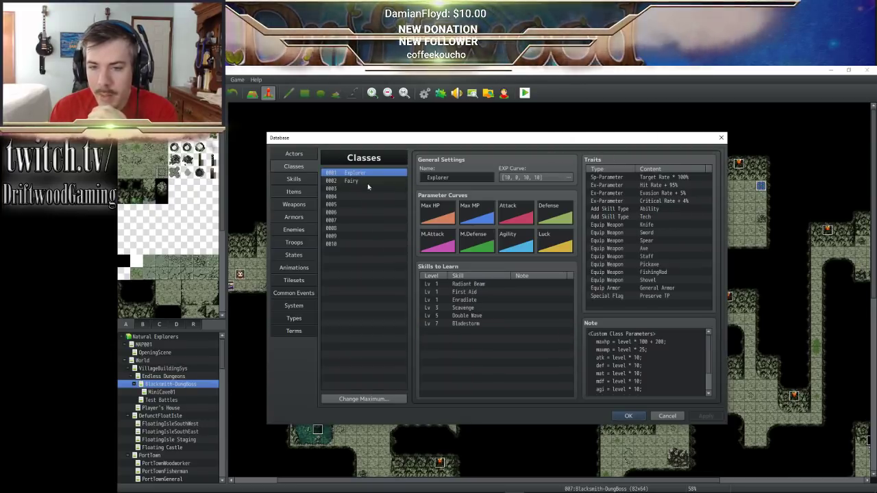
{"action": "left_click", "coordinate": [446, 332]}
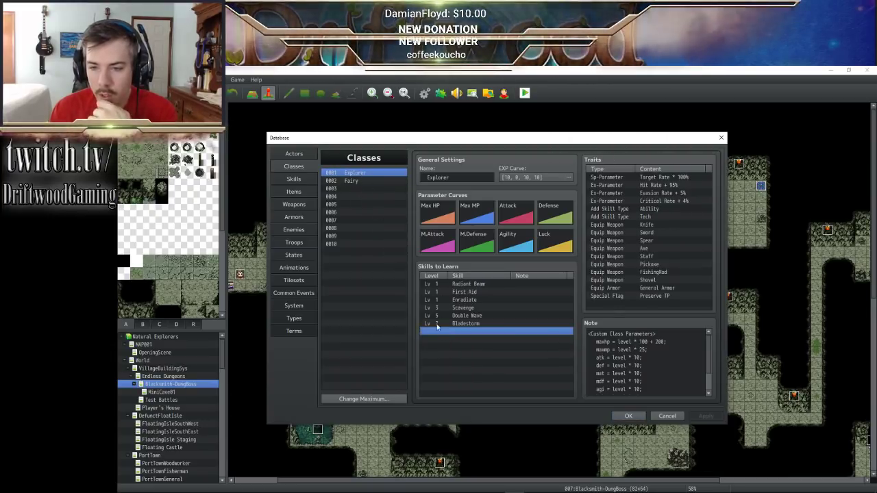
{"action": "left_click", "coordinate": [629, 416]}
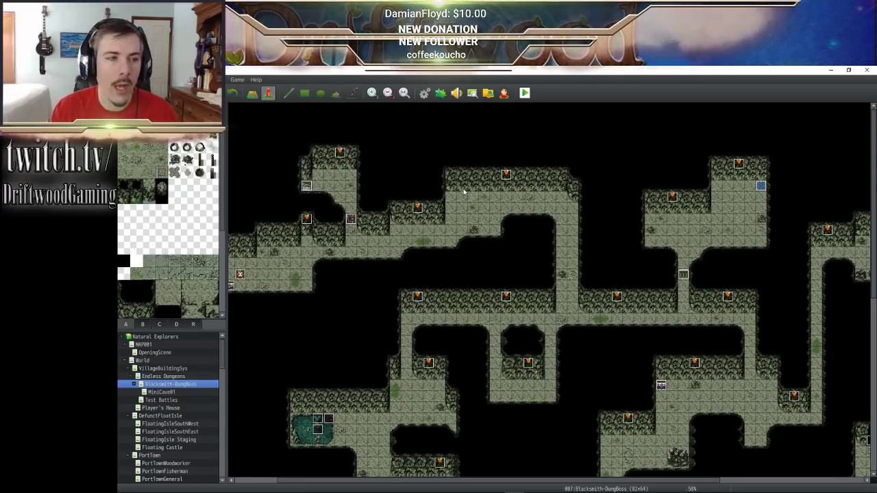
- Launch a playtest of the project, maximize the game window and start a new game
{"action": "left_click", "coordinate": [524, 93]}
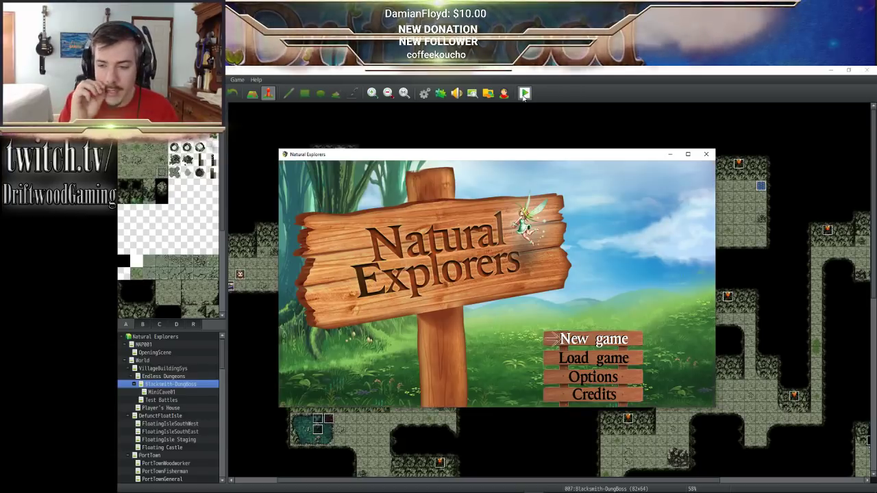
{"action": "left_click", "coordinate": [688, 154]}
{"action": "key", "text": "Down"}
{"action": "key", "text": "Up"}
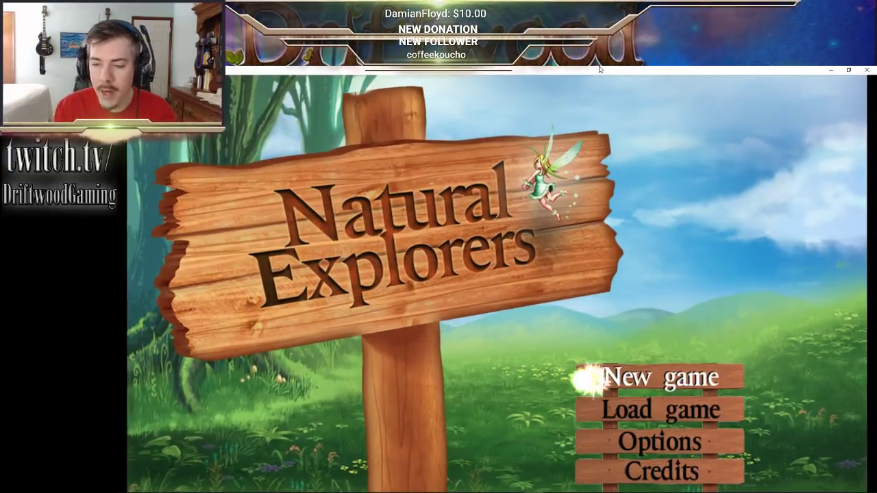
{"action": "key", "text": "Up"}
{"action": "key", "text": "Down"}
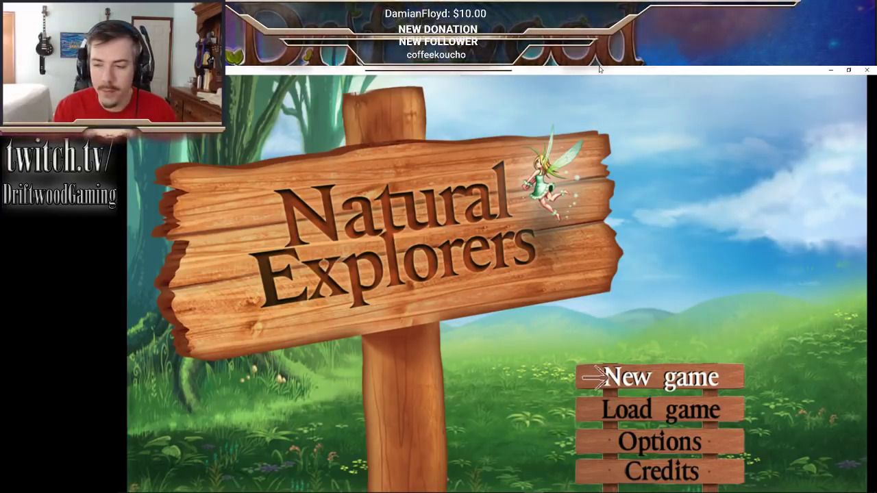
{"action": "key", "text": "Return"}
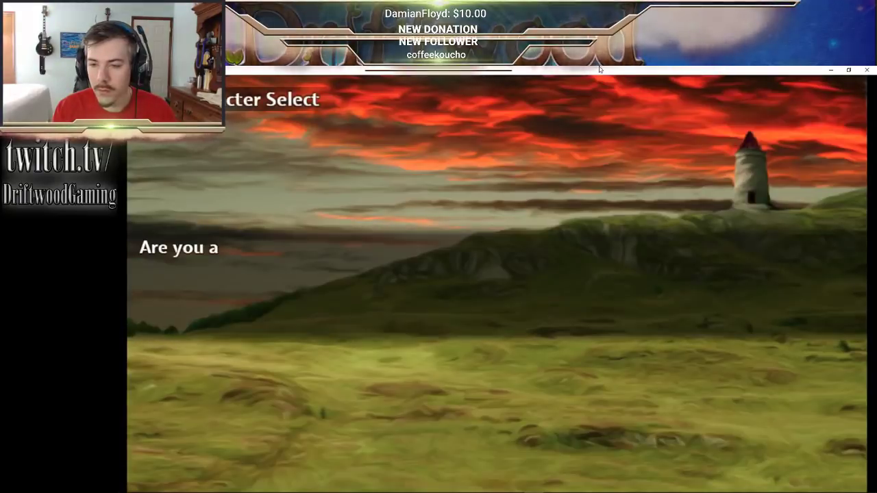
- Choose the green-haired character in the character selection and replace the default name with "Tea"
{"action": "key", "text": "Down"}
{"action": "key", "text": "Return"}
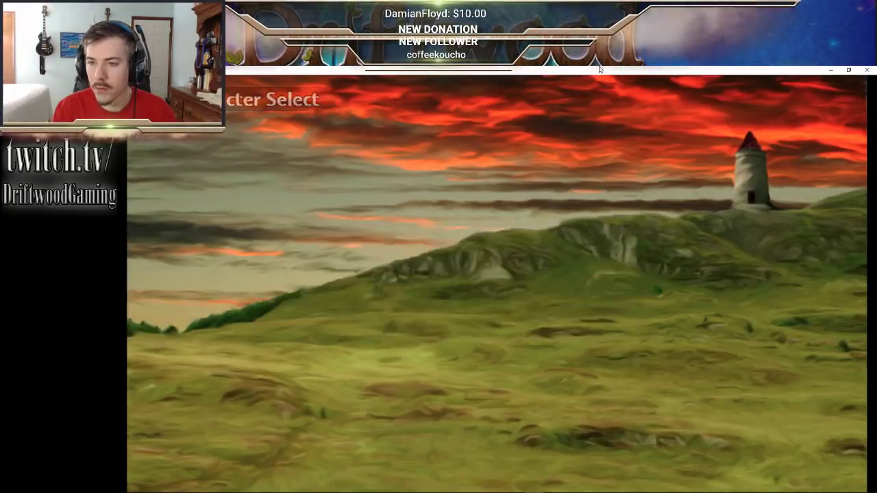
{"action": "key", "text": "BackSpace"}
{"action": "key", "text": "BackSpace"}
{"action": "key", "text": "BackSpace"}
{"action": "key", "text": "BackSpace"}
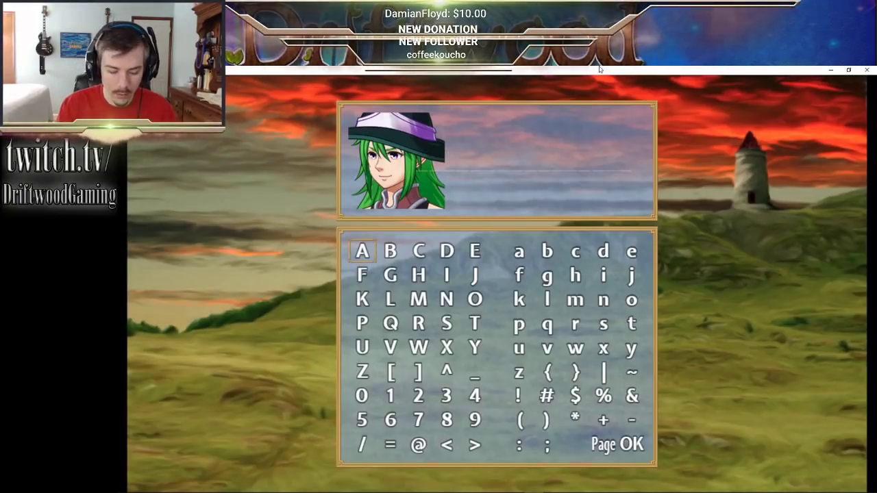
{"action": "type", "text": "Tea"}
{"action": "key", "text": "Return"}
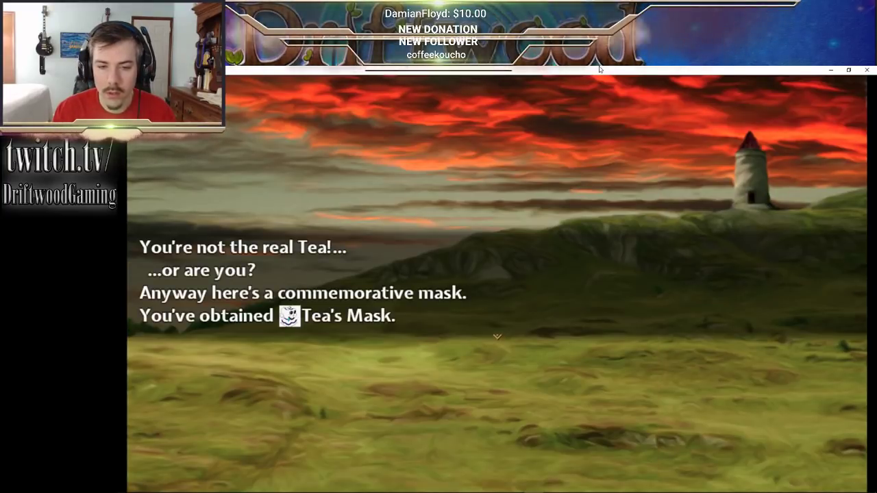
- Advance through the mask message and Jinx's introduction, and walk out of the house to the tutorial classroom
{"action": "key", "text": "Return"}
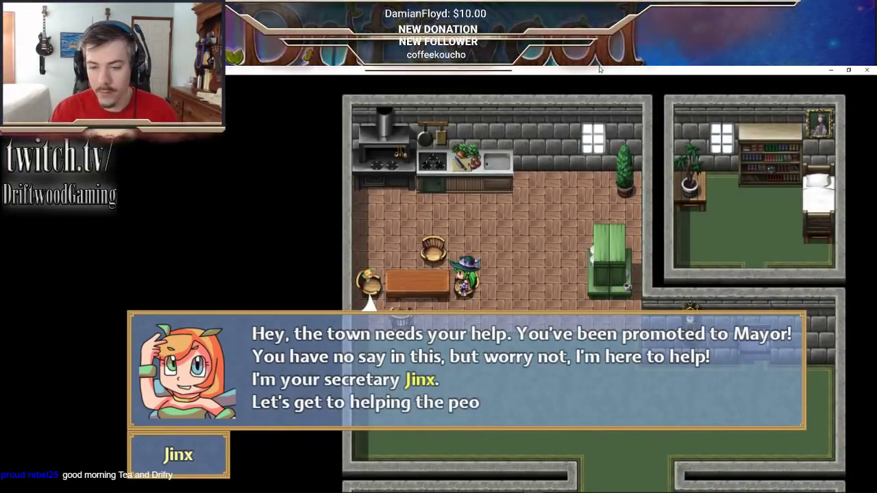
{"action": "key", "text": "Return"}
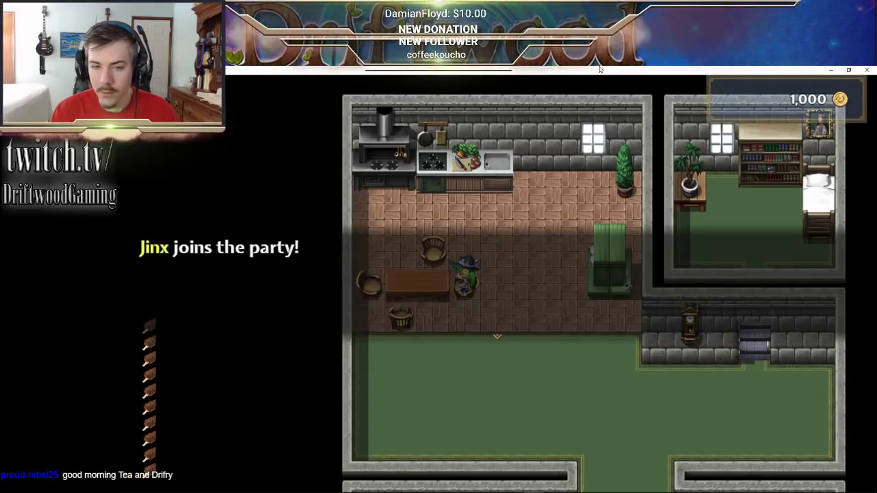
{"action": "key", "text": "Down"}
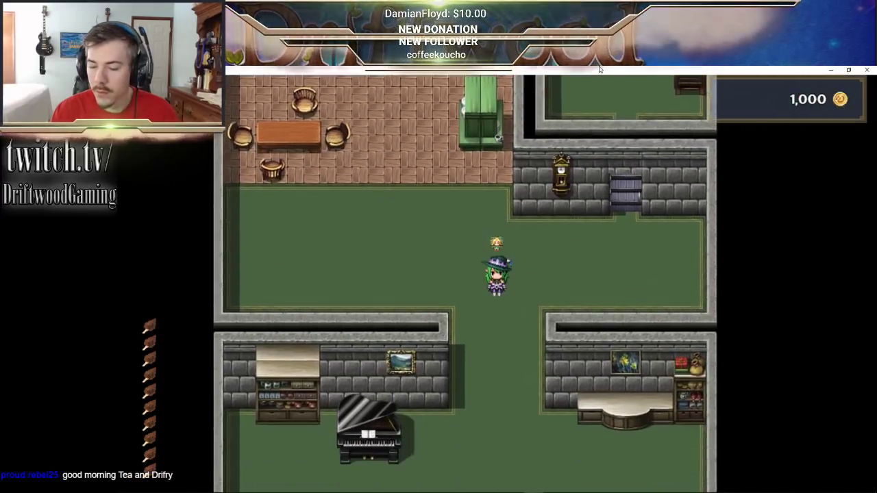
{"action": "key", "text": "Down"}
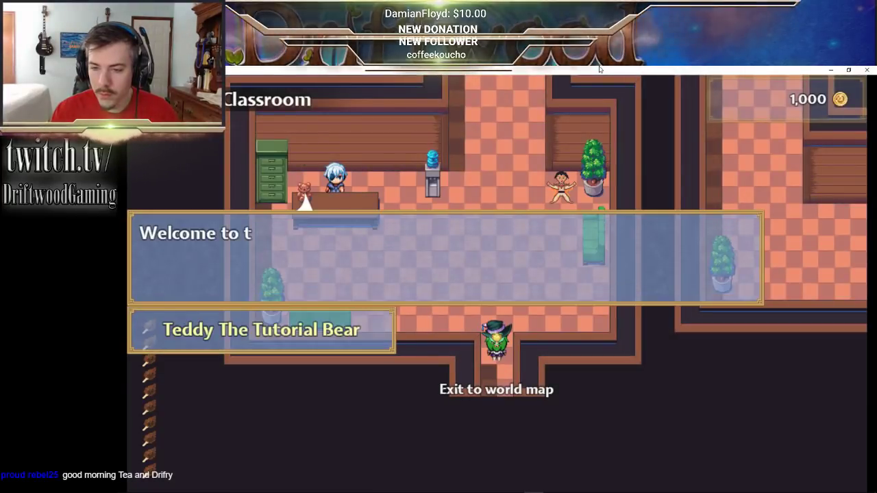
- Walk up to the classroom desk, talk to Teddy The Tutorial Bear and leave his menu to walk around the classroom
{"action": "key", "text": "Return"}
{"action": "key", "text": "Up"}
{"action": "key", "text": "Left"}
{"action": "key", "text": "Left"}
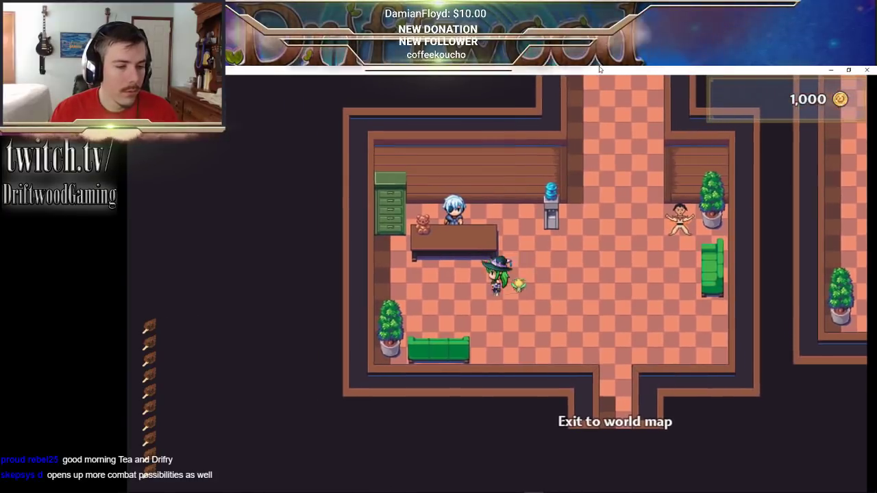
{"action": "key", "text": "Up"}
{"action": "key", "text": "Return"}
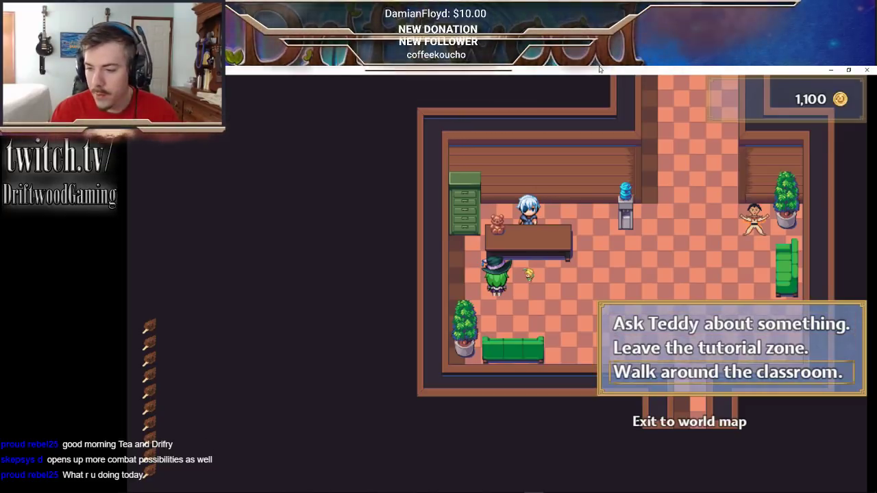
{"action": "key", "text": "Escape"}
- Walk to the classroom watercooler and interact with it to pour some water
{"action": "key", "text": "Right"}
{"action": "key", "text": "Right"}
{"action": "key", "text": "Right"}
{"action": "key", "text": "Right"}
{"action": "key", "text": "Right"}
{"action": "key", "text": "Right"}
{"action": "key", "text": "Right"}
{"action": "key", "text": "Right"}
{"action": "key", "text": "Up"}
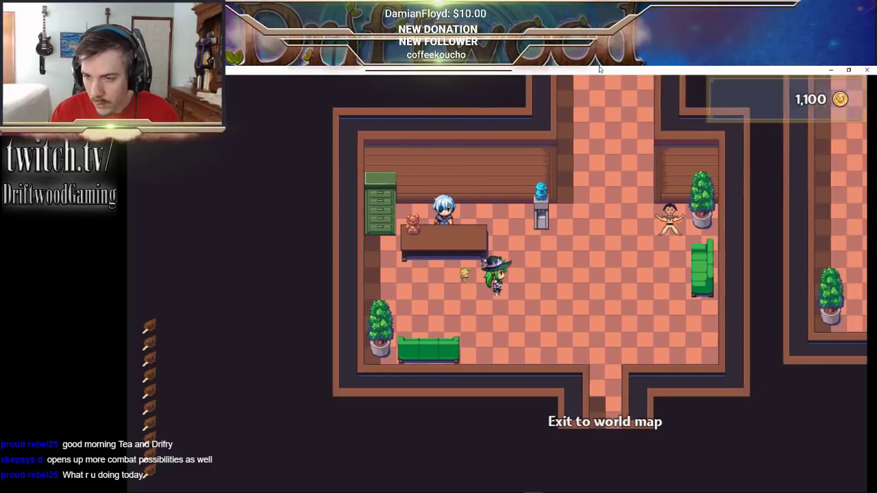
{"action": "key", "text": "Return"}
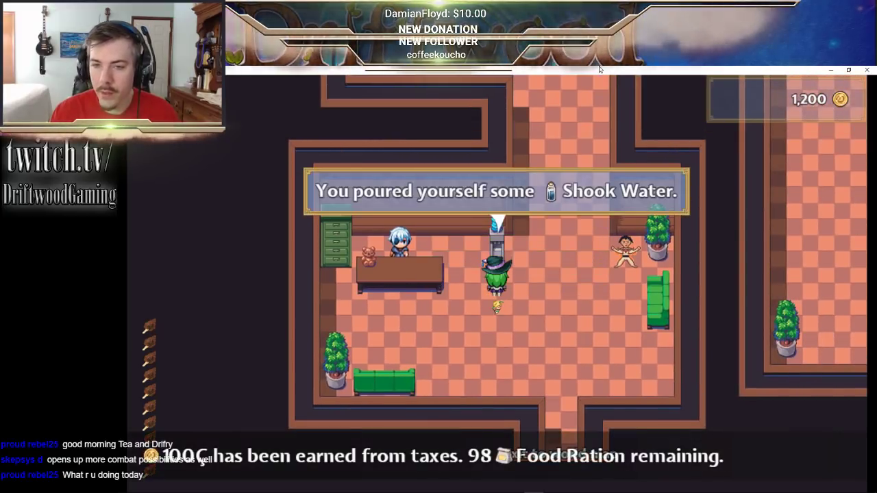
{"action": "key", "text": "Return"}
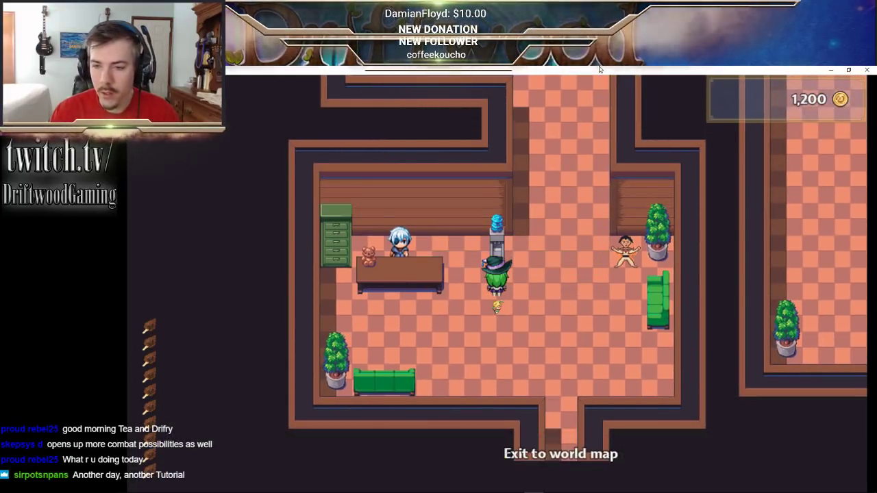
- Interact with the watercooler repeatedly to test its shake prompt and its response to pouring water again
{"action": "key", "text": "Return"}
{"action": "key", "text": "Return"}
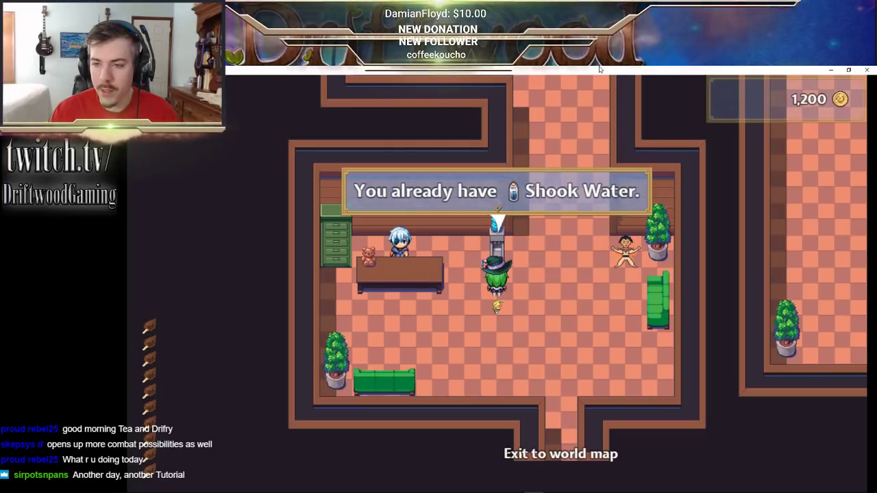
{"action": "key", "text": "Return"}
{"action": "key", "text": "Return"}
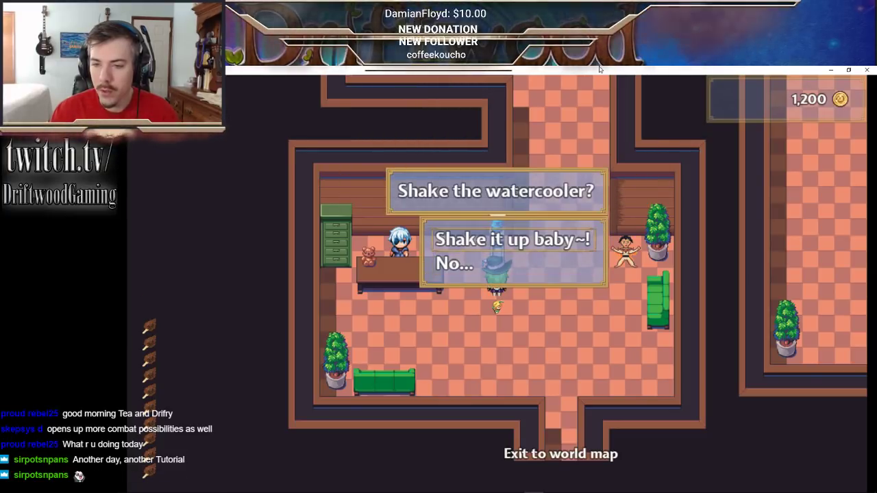
{"action": "key", "text": "Return"}
{"action": "key", "text": "Return"}
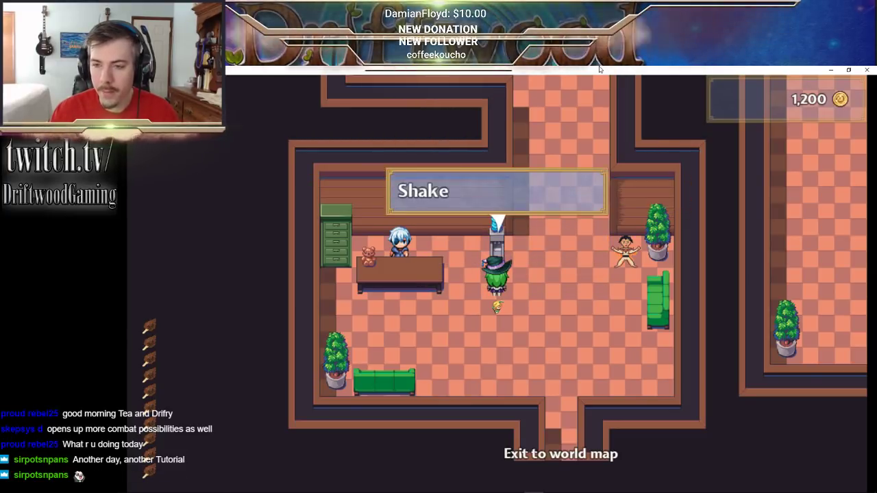
{"action": "key", "text": "Return"}
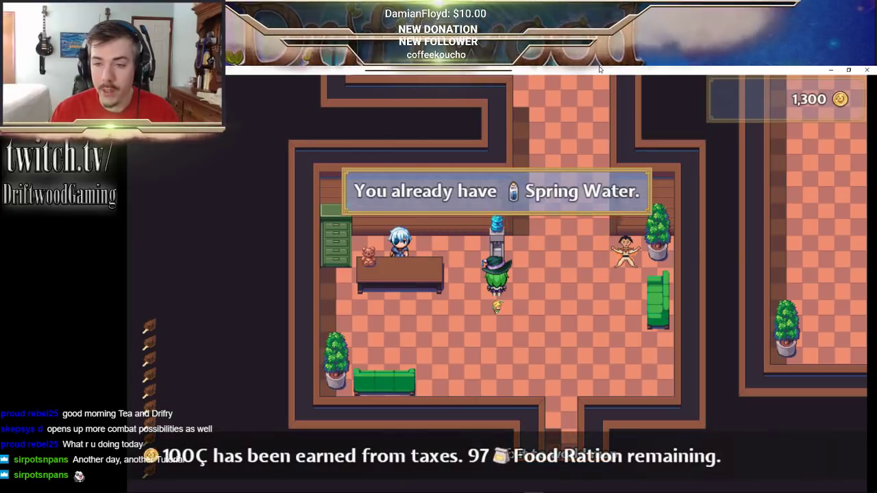
- Dismiss the watercooler message, open the Food items in the inventory and use the Shook Water on Tea
{"action": "key", "text": "Return"}
{"action": "key", "text": "Escape"}
{"action": "key", "text": "Return"}
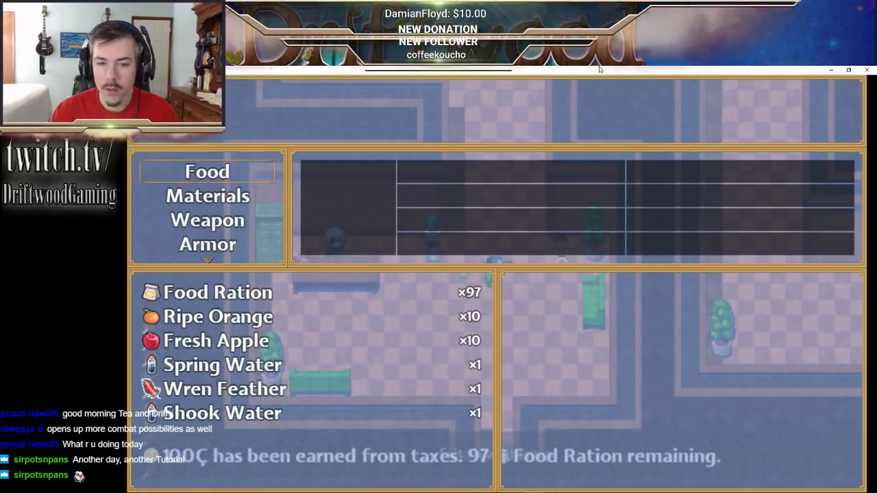
{"action": "key", "text": "Return"}
{"action": "key", "text": "Down"}
{"action": "key", "text": "Down"}
{"action": "key", "text": "Down"}
{"action": "key", "text": "Down"}
{"action": "key", "text": "Down"}
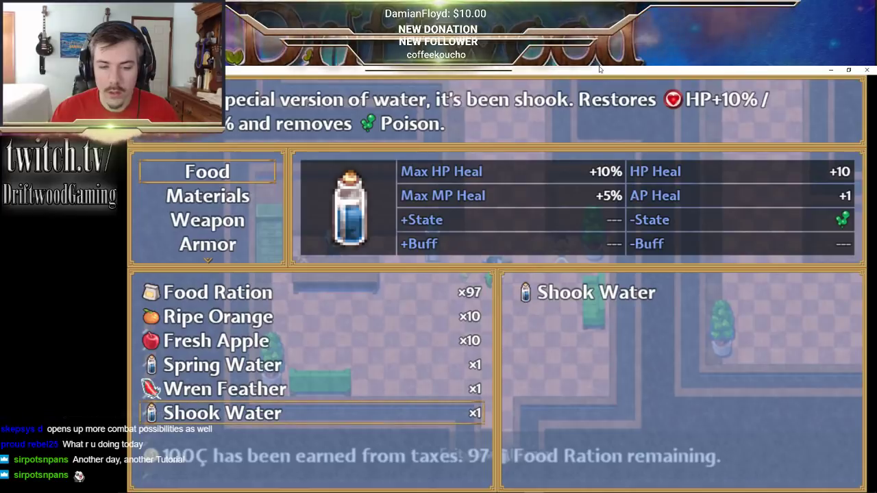
{"action": "key", "text": "Return"}
{"action": "key", "text": "Return"}
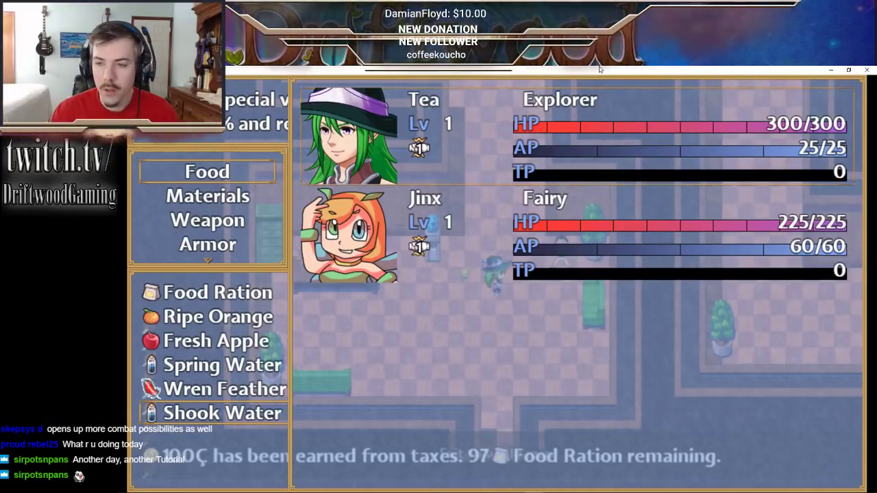
{"action": "key", "text": "Return"}
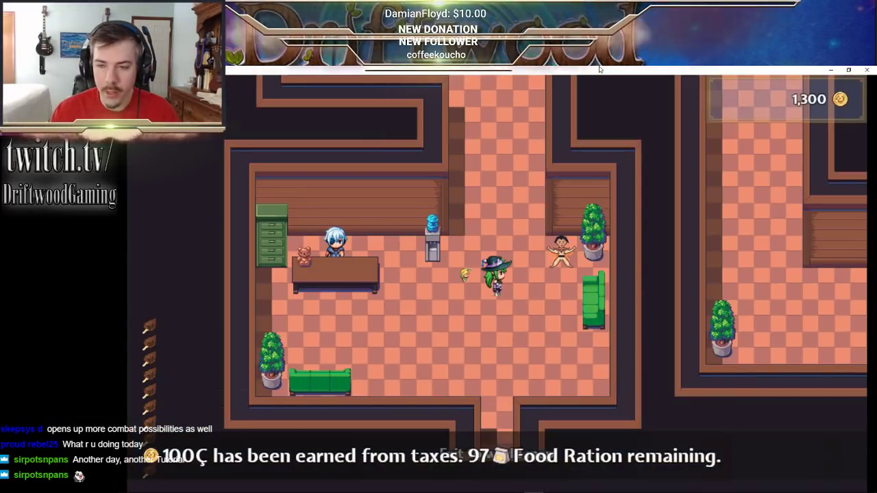
- Walk around to the side of the watercooler and pour another Shook Water
{"action": "key", "text": "Left"}
{"action": "key", "text": "Left"}
{"action": "key", "text": "Left"}
{"action": "key", "text": "Up"}
{"action": "key", "text": "Right"}
{"action": "key", "text": "Return"}
{"action": "key", "text": "Return"}
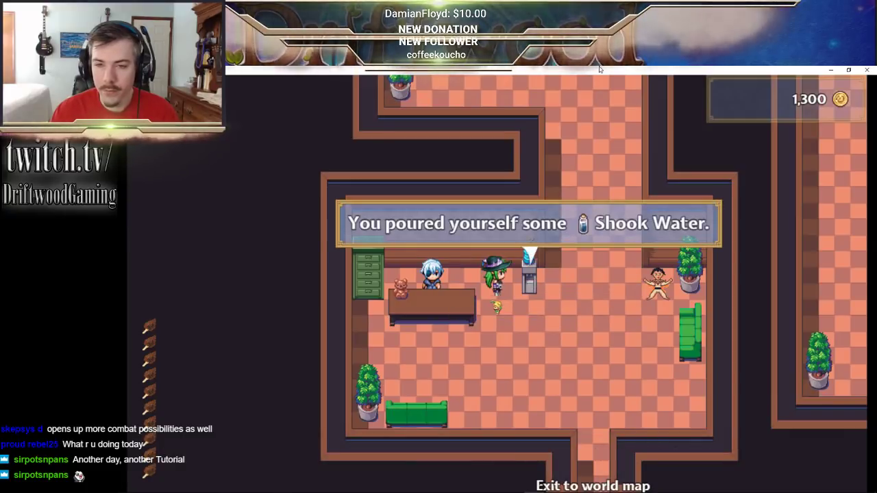
- Close the water message, walk across the room to Monk Pkage and talk to him
{"action": "key", "text": "Return"}
{"action": "key", "text": "Down"}
{"action": "key", "text": "Right"}
{"action": "key", "text": "Right"}
{"action": "key", "text": "Right"}
{"action": "key", "text": "Right"}
{"action": "key", "text": "Right"}
{"action": "key", "text": "Up"}
{"action": "key", "text": "Return"}
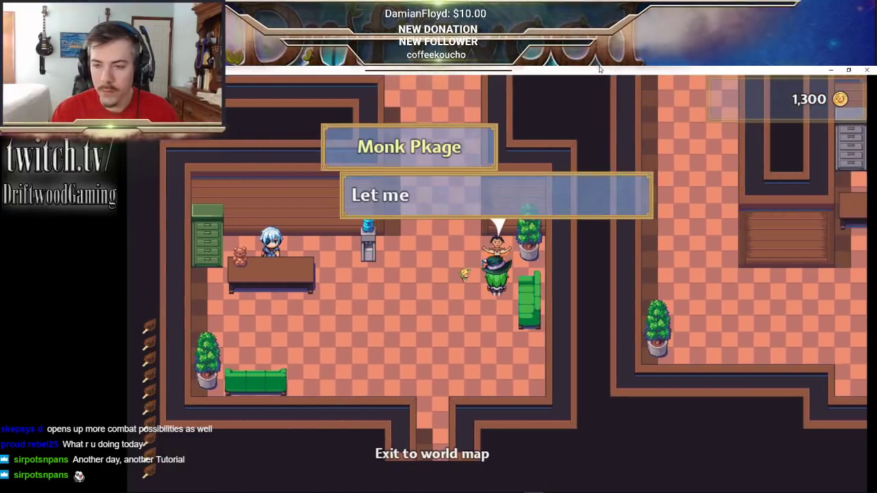
- Follow Monk Pkage's demonstration, try it in turn and accept the Strange Liquid reward
{"action": "key", "text": "Down"}
{"action": "key", "text": "Return"}
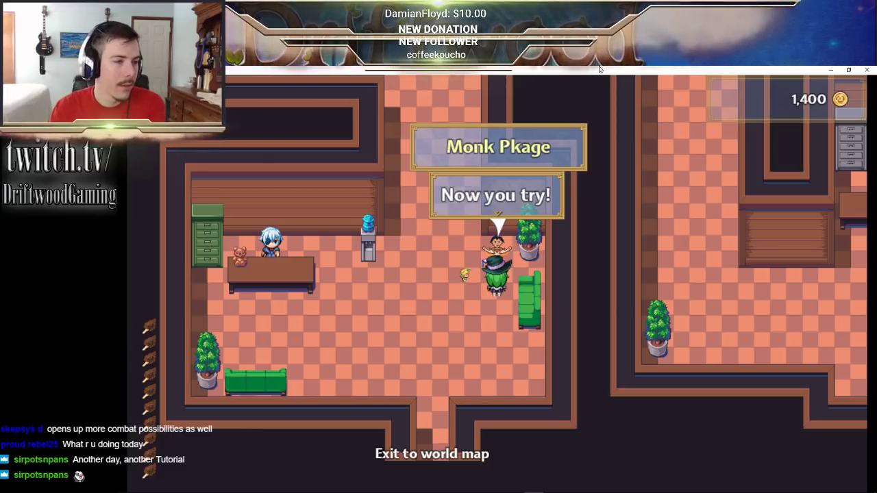
{"action": "key", "text": "Return"}
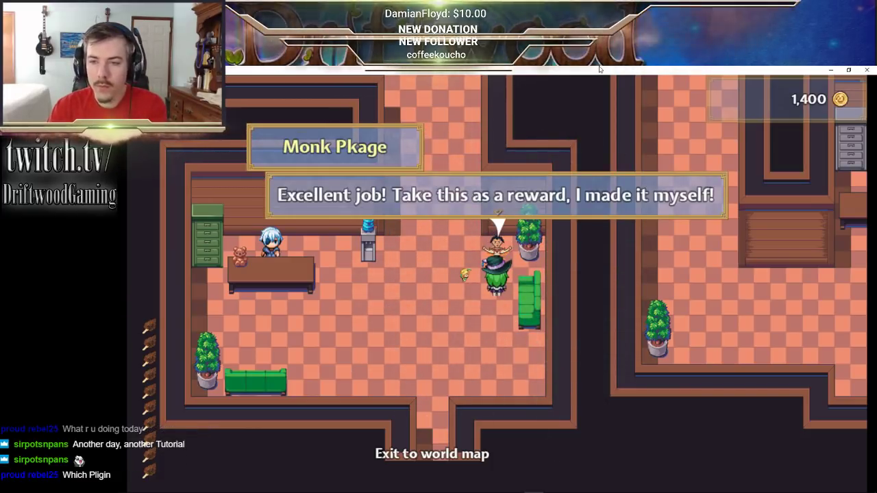
{"action": "key", "text": "Return"}
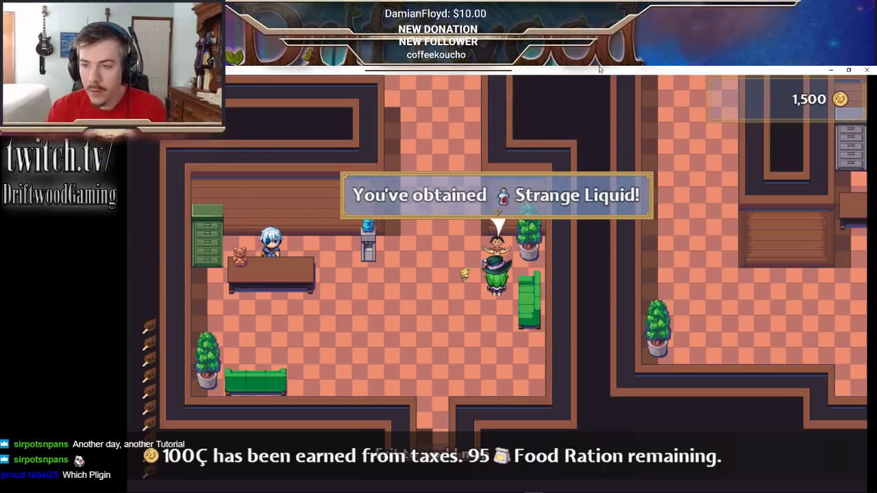
- Walk from Monk Pkage past the vending machines to the room with the puzzle table and bookshelves
{"action": "key", "text": "Left"}
{"action": "key", "text": "Up"}
{"action": "key", "text": "Up"}
{"action": "key", "text": "Left"}
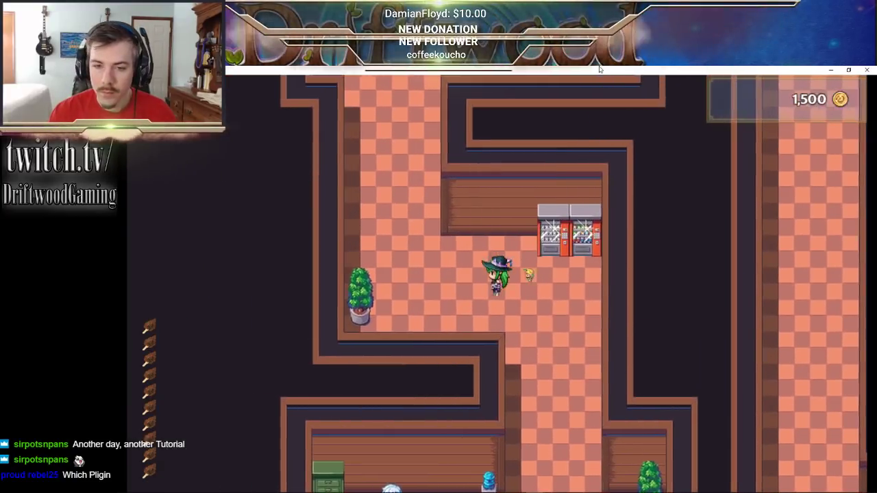
{"action": "key", "text": "Up"}
{"action": "key", "text": "Up"}
{"action": "key", "text": "Right"}
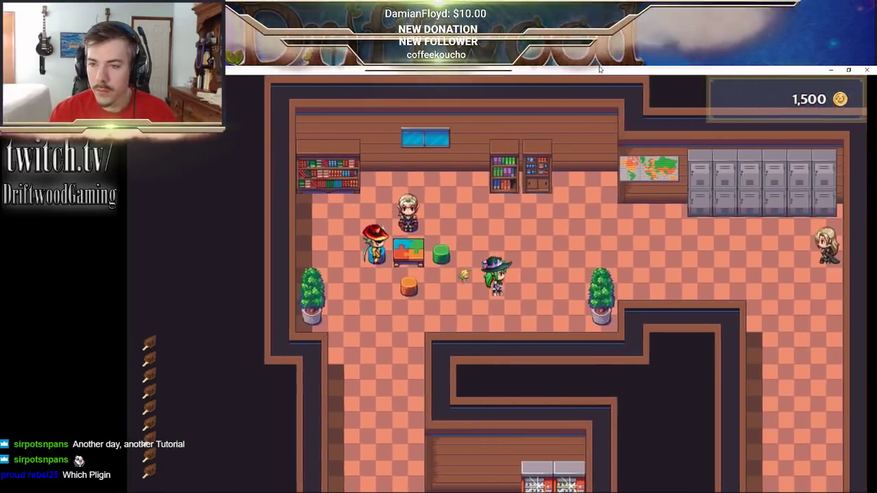
- Walk past the lockers and down the corridor into the second classroom, up to the teacher's desk
{"action": "key", "text": "Right"}
{"action": "key", "text": "Down"}
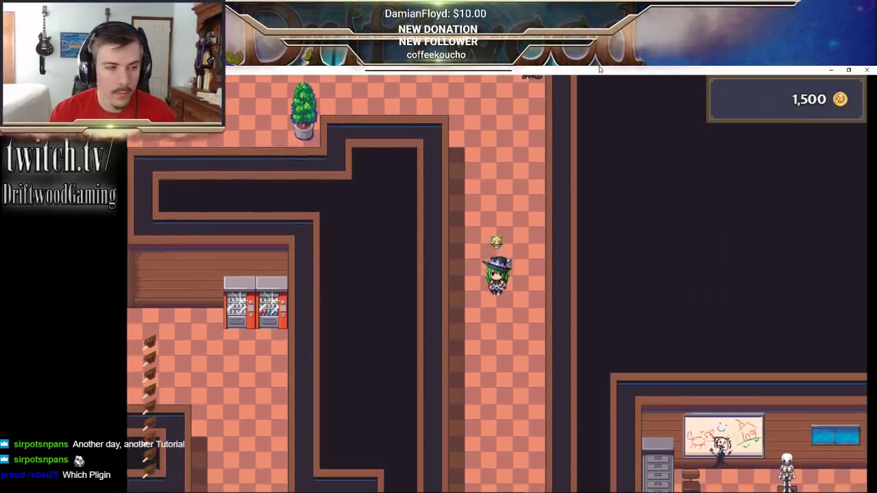
{"action": "key", "text": "Down"}
{"action": "key", "text": "Right"}
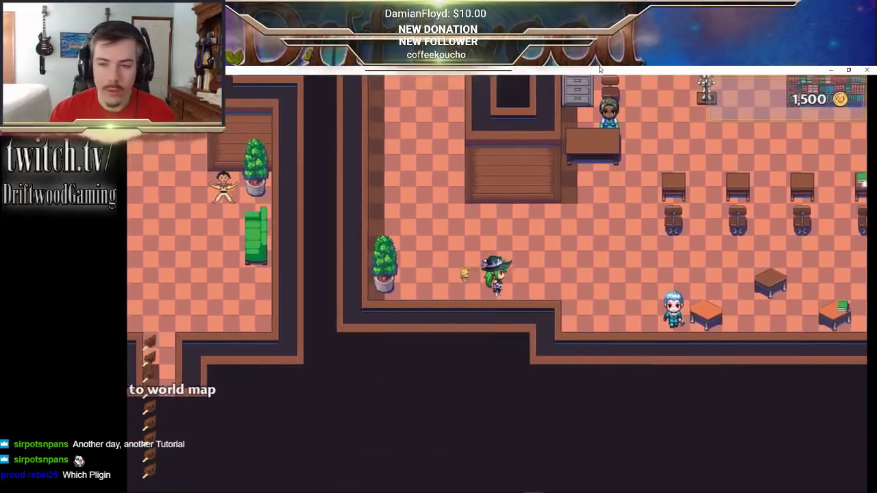
{"action": "key", "text": "Up"}
{"action": "key", "text": "Right"}
{"action": "key", "text": "Up"}
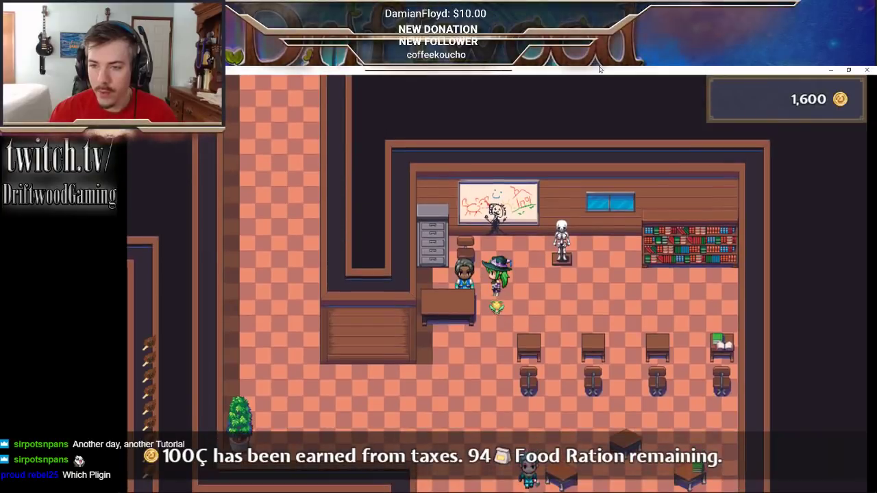
- Talk to the teacher about special attacks and collect the Empowering Gem
{"action": "key", "text": "space"}
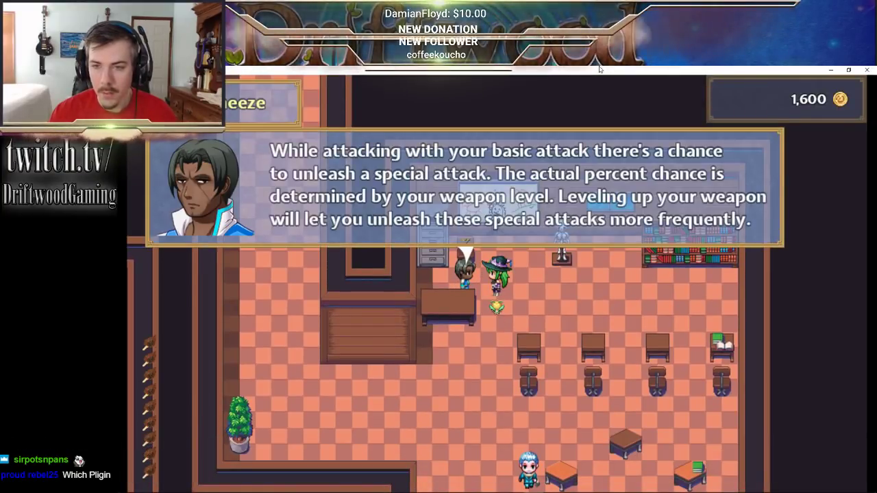
{"action": "key", "text": "space"}
{"action": "key", "text": "space"}
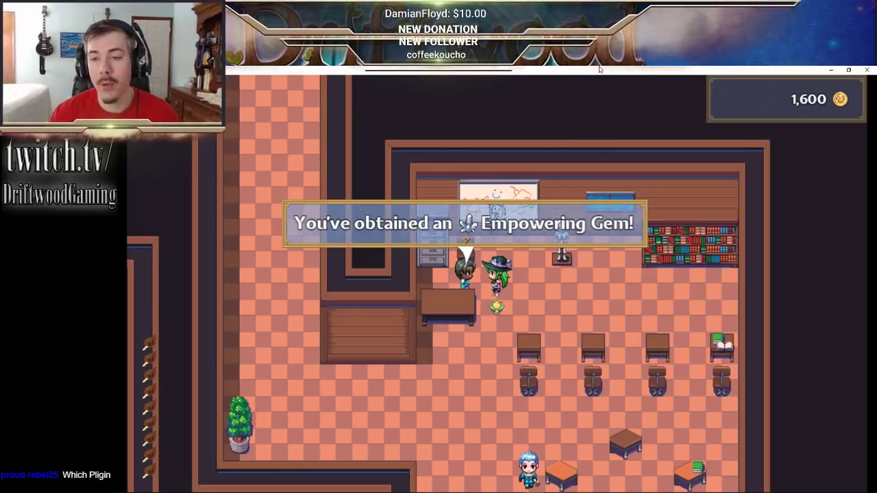
{"action": "key", "text": "space"}
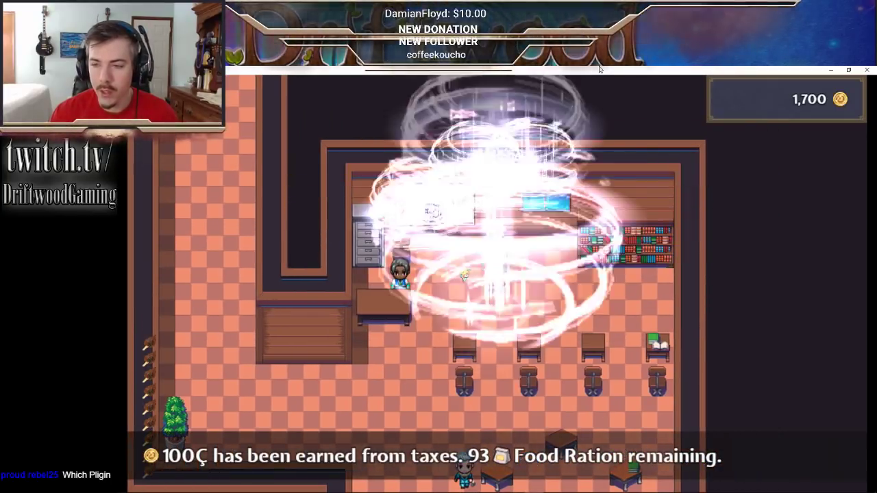
- Leave the school for the world map and enter the village
{"action": "key", "text": "Down"}
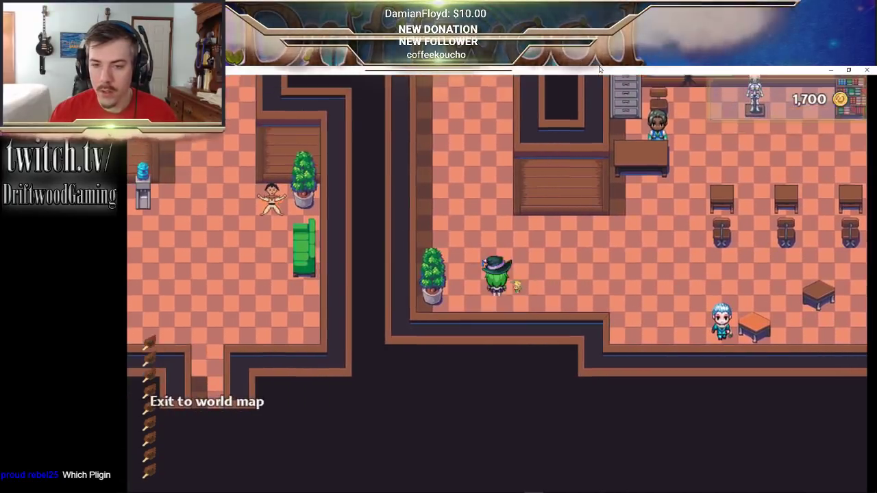
{"action": "key", "text": "Up"}
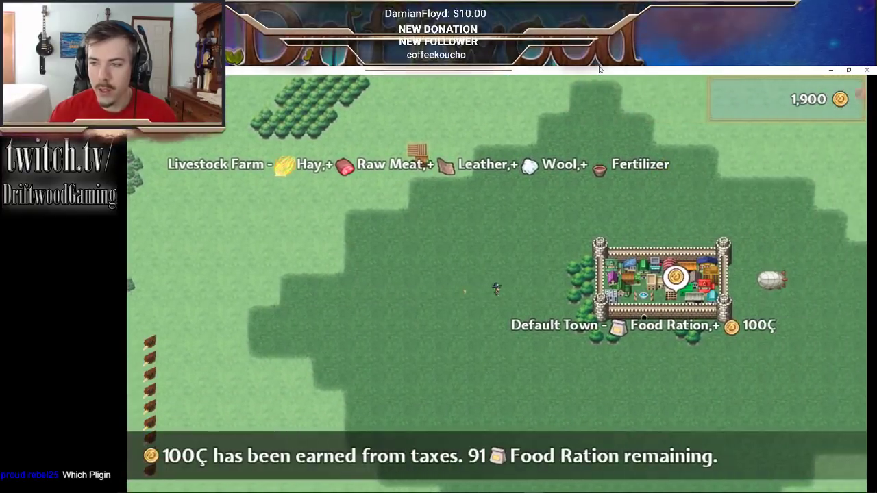
{"action": "key", "text": "Return"}
{"action": "key", "text": "Right"}
{"action": "key", "text": "Up"}
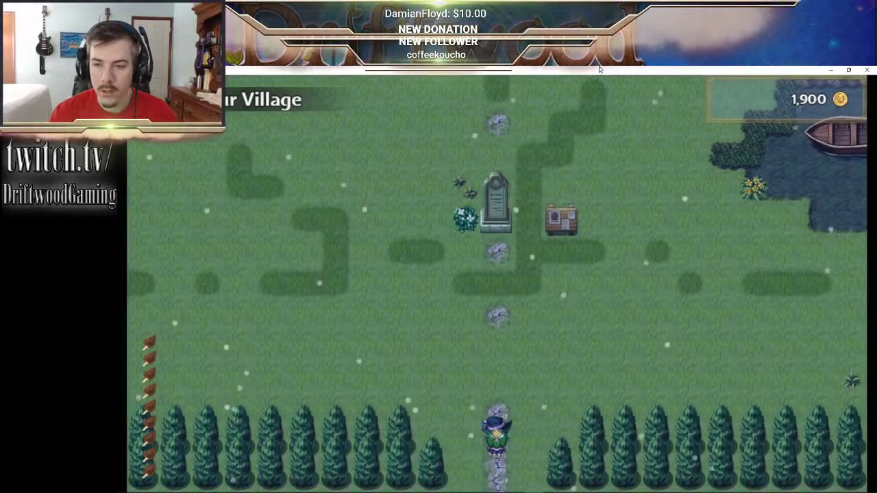
- Walk past the pond to the Travelling Merchant in the village and talk to him
{"action": "key", "text": "Up"}
{"action": "key", "text": "Right"}
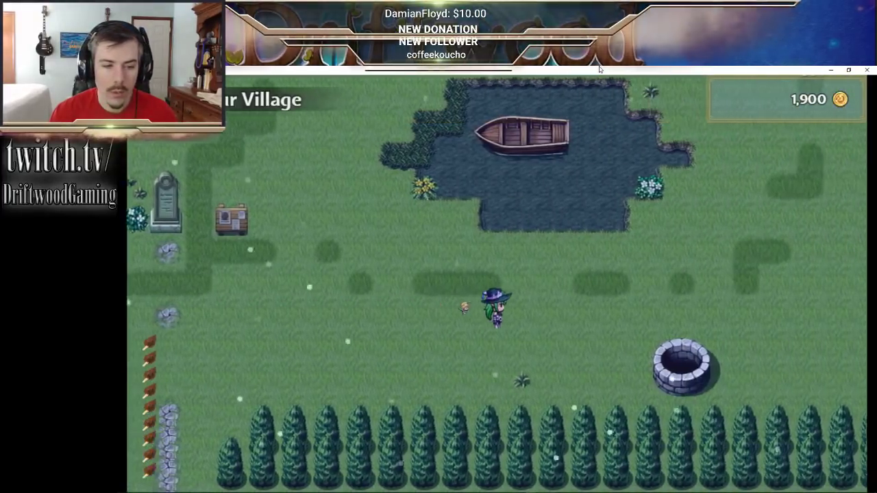
{"action": "key", "text": "Up"}
{"action": "key", "text": "Right"}
{"action": "key", "text": "Up"}
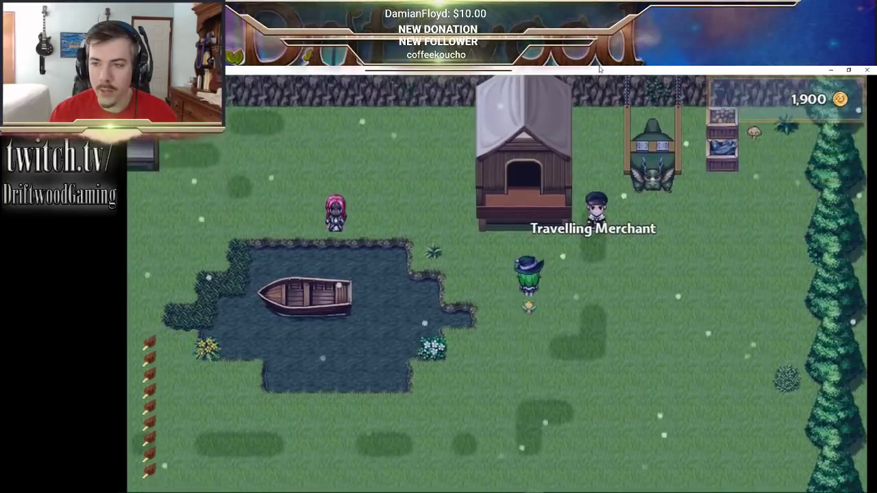
{"action": "key", "text": "Return"}
{"action": "key", "text": "Return"}
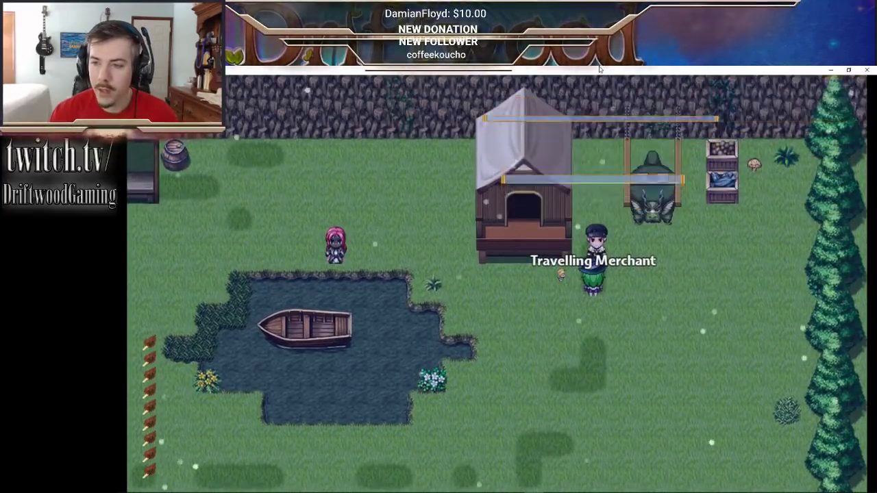
- Buy 10 Raw Fish from the Travelling Merchant
{"action": "key", "text": "Return"}
{"action": "key", "text": "Down"}
{"action": "key", "text": "Down"}
{"action": "key", "text": "Down"}
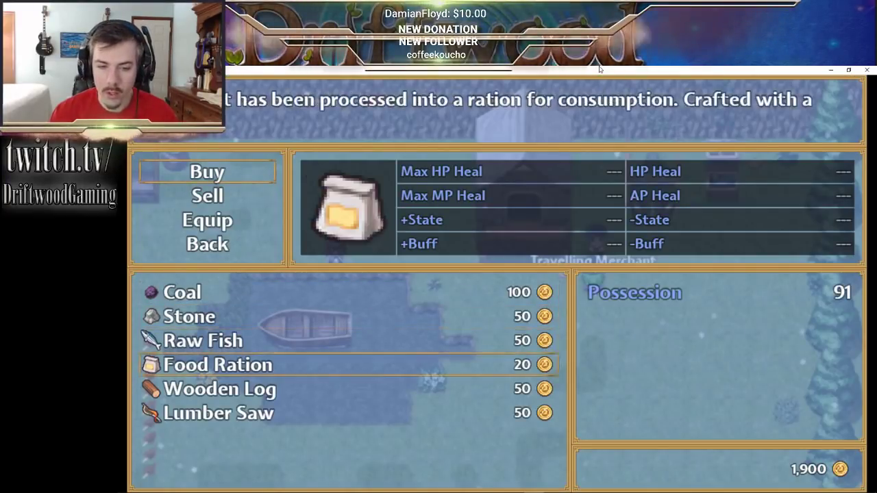
{"action": "key", "text": "Up"}
{"action": "key", "text": "Return"}
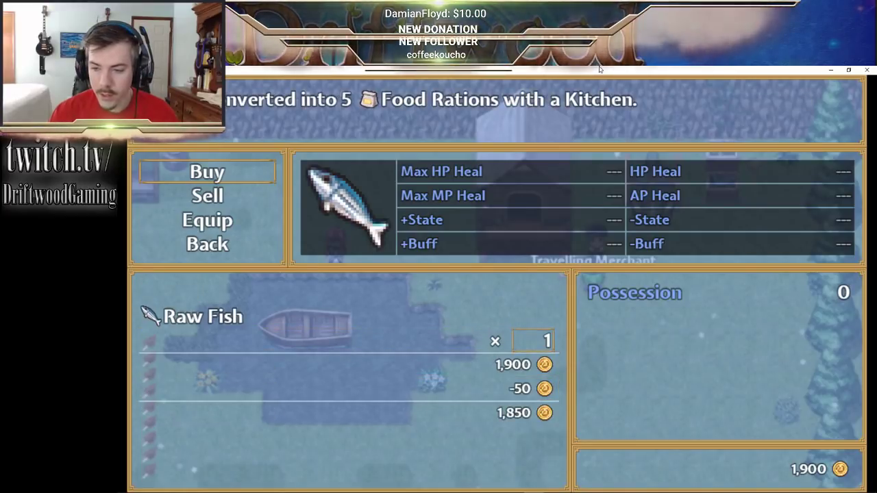
{"action": "key", "text": "Return"}
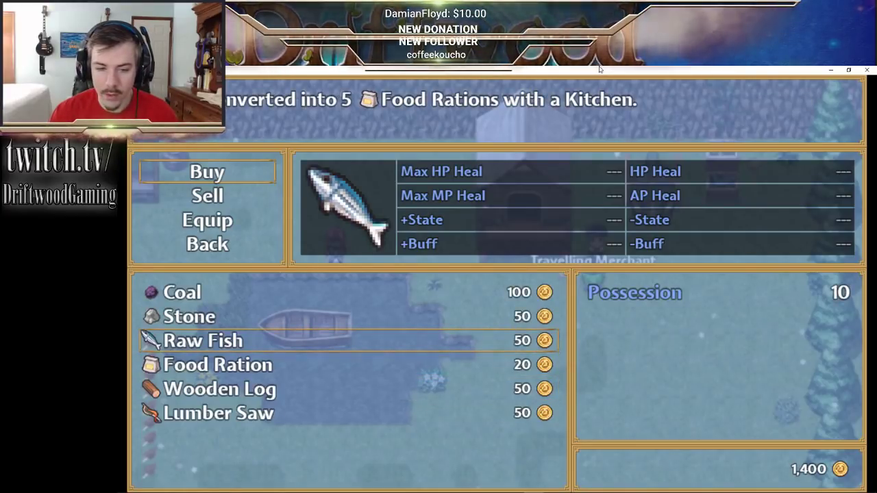
- Browse the merchant's goods and buy 20 Stone
{"action": "key", "text": "Up"}
{"action": "key", "text": "Down"}
{"action": "key", "text": "Down"}
{"action": "key", "text": "Up"}
{"action": "key", "text": "Up"}
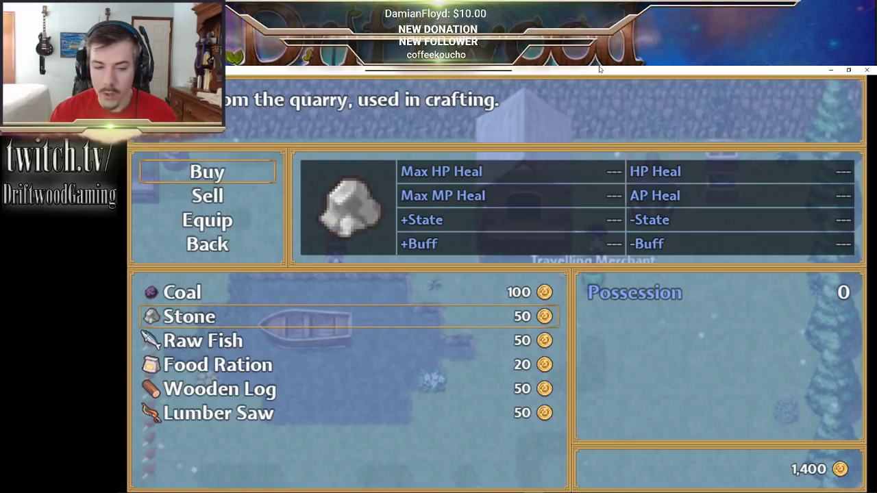
{"action": "key", "text": "Down"}
{"action": "key", "text": "Up"}
{"action": "key", "text": "Return"}
{"action": "key", "text": "Up"}
{"action": "key", "text": "Up"}
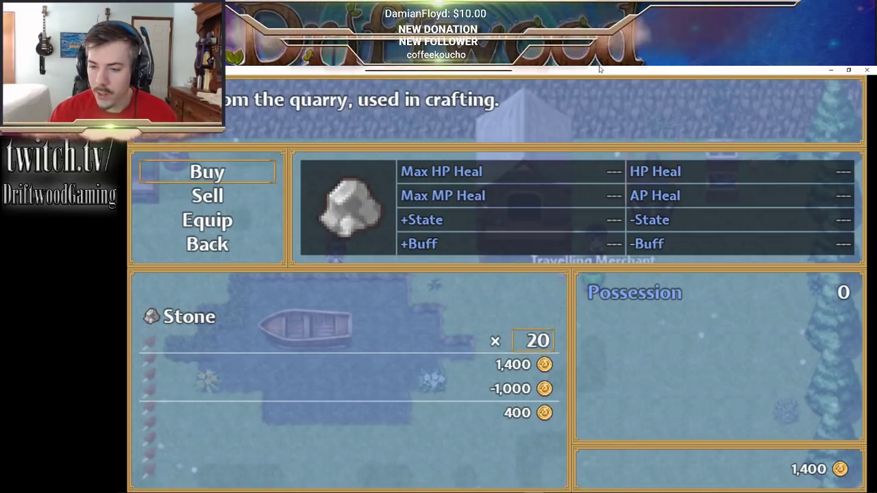
{"action": "key", "text": "Return"}
- Buy 8 more Raw Fish and leave the merchant's shop
{"action": "key", "text": "Down"}
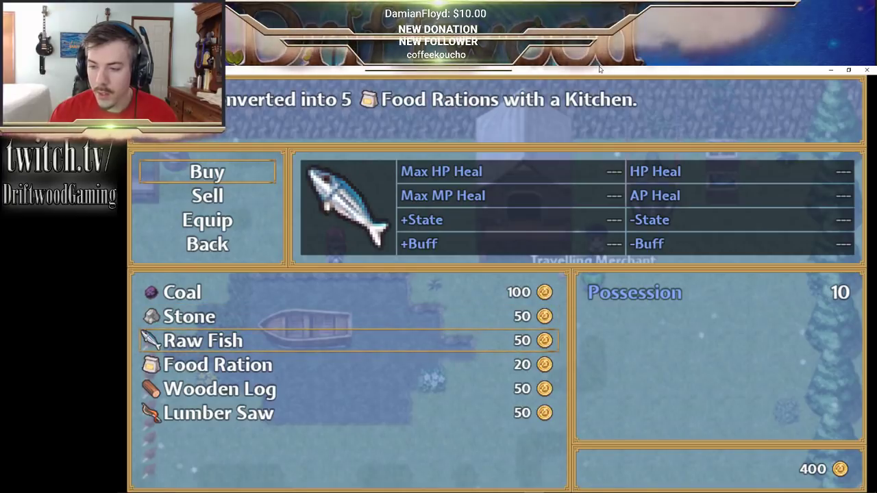
{"action": "key", "text": "Return"}
{"action": "key", "text": "Up"}
{"action": "key", "text": "Return"}
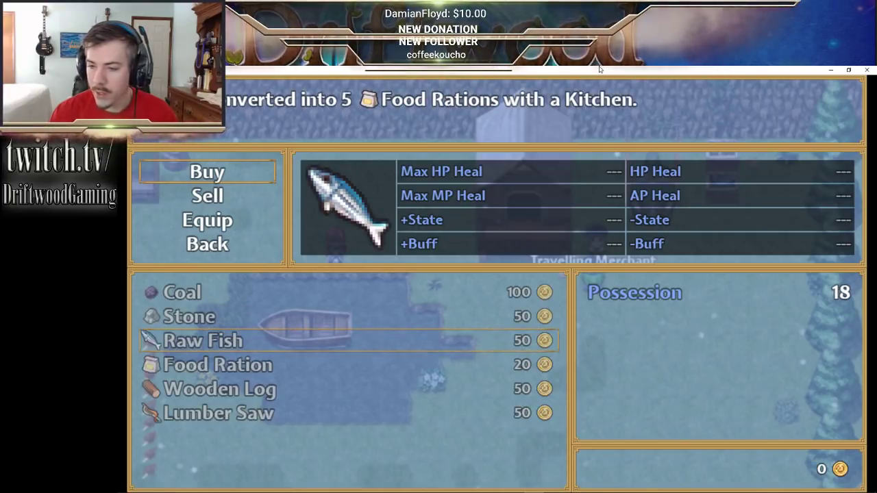
{"action": "key", "text": "Down"}
{"action": "key", "text": "Escape"}
{"action": "key", "text": "Escape"}
- Walk across the village past the empty stall to look at the bar and shop signs along the cliff wall
{"action": "key", "text": "Left"}
{"action": "key", "text": "Up"}
{"action": "key", "text": "Left"}
{"action": "key", "text": "Left"}
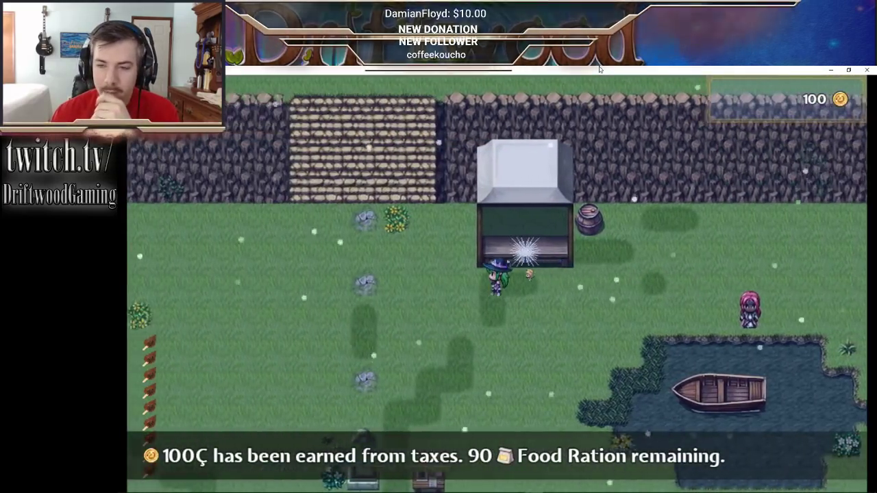
{"action": "key", "text": "Left"}
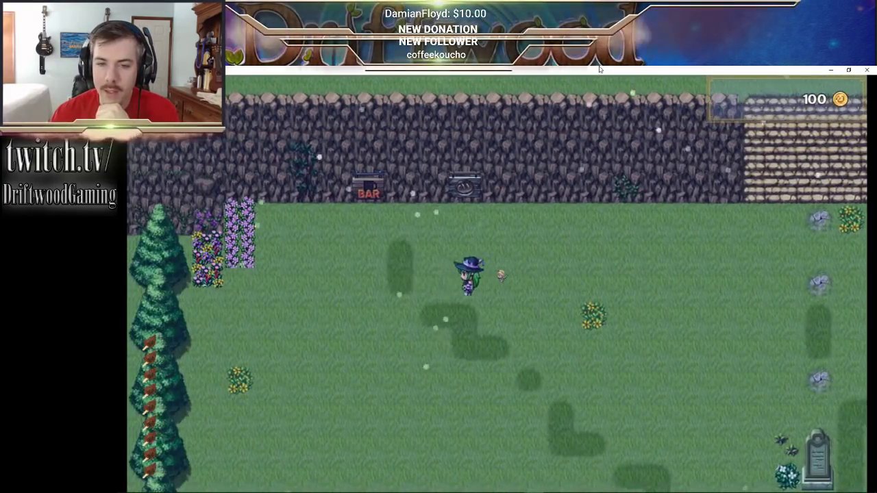
{"action": "key", "text": "Up"}
{"action": "key", "text": "Right"}
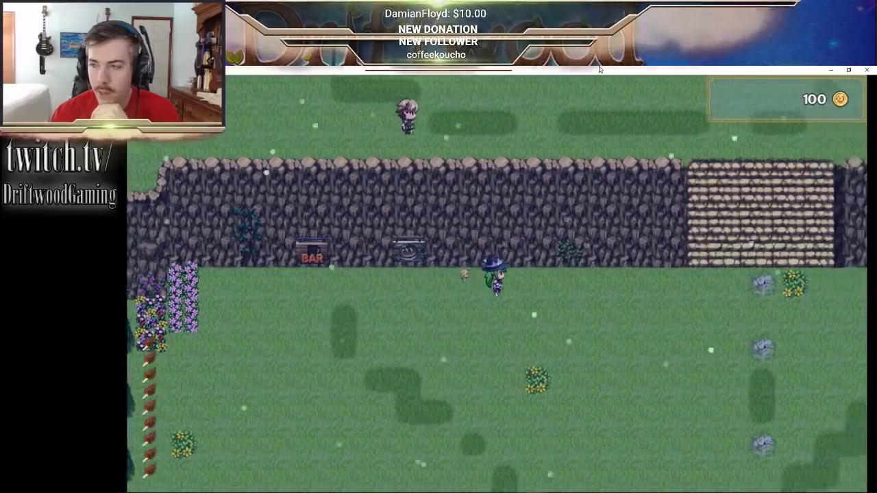
- Walk back to the village stall and interact with it to bring up the choice of selling items
{"action": "key", "text": "Down"}
{"action": "key", "text": "Right"}
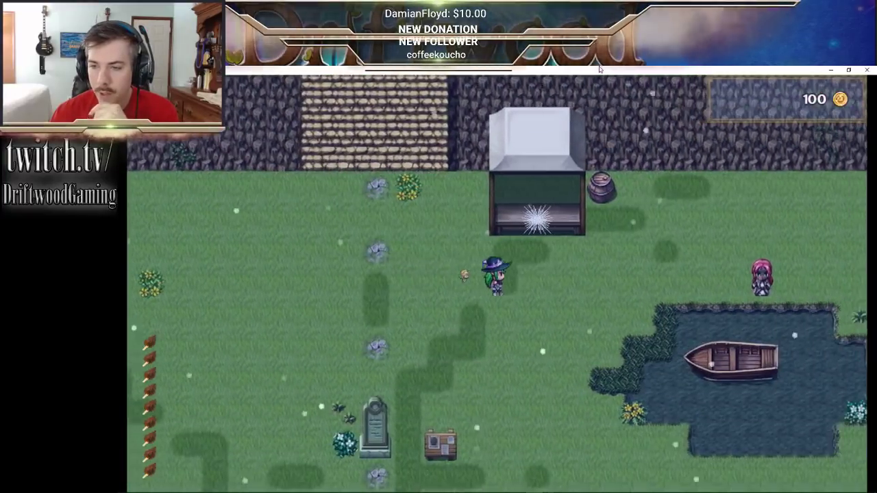
{"action": "key", "text": "Up"}
{"action": "key", "text": "Return"}
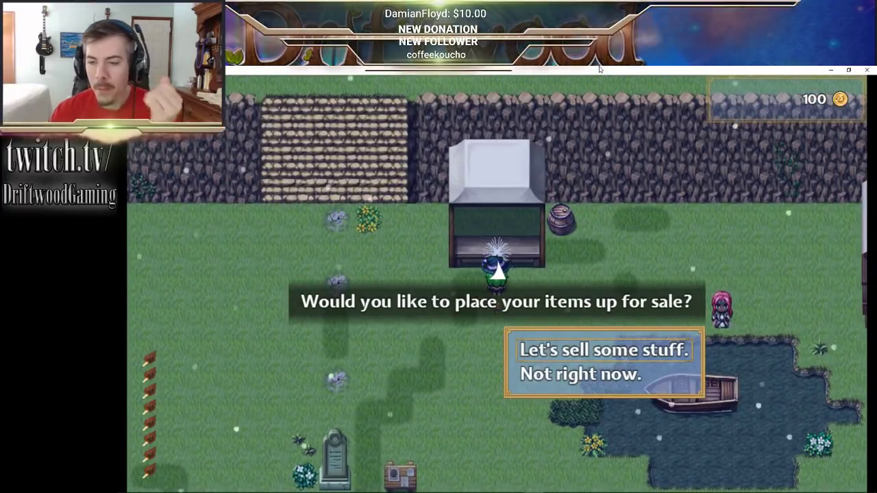
{"action": "key", "text": "Return"}
{"action": "key", "text": "Down"}
{"action": "key", "text": "Down"}
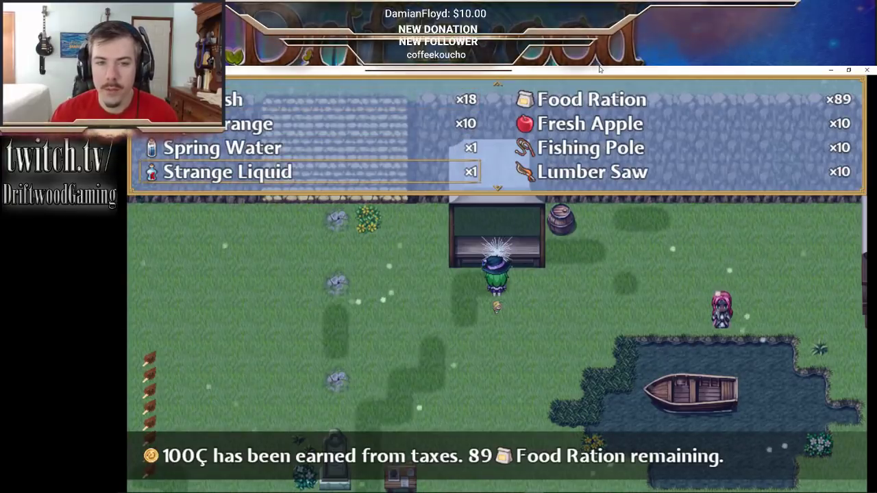
{"action": "key", "text": "Return"}
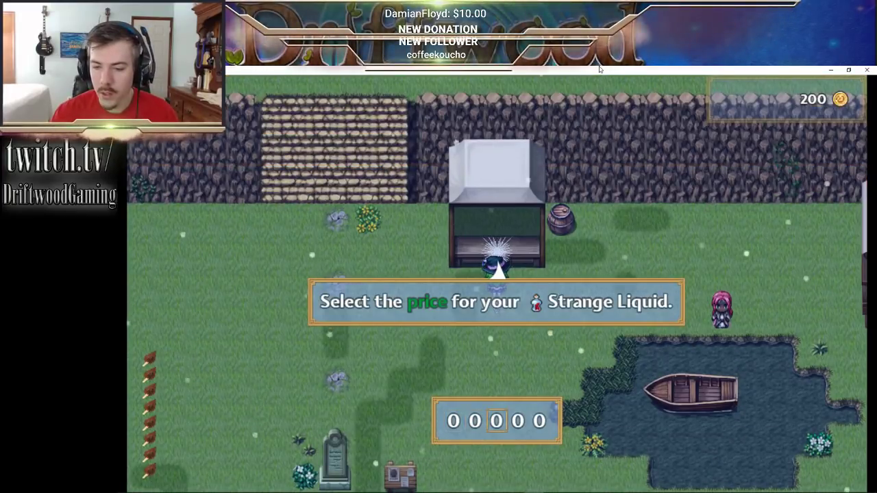
{"action": "key", "text": "Return"}
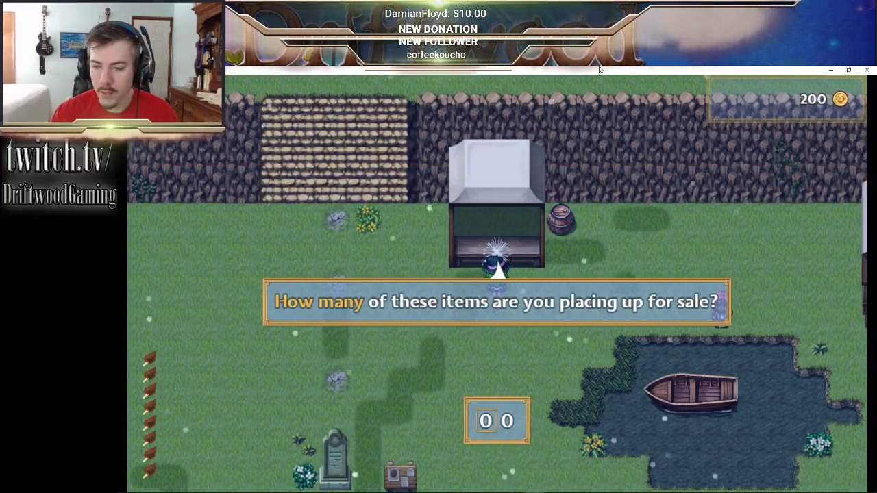
{"action": "key", "text": "Return"}
{"action": "key", "text": "Return"}
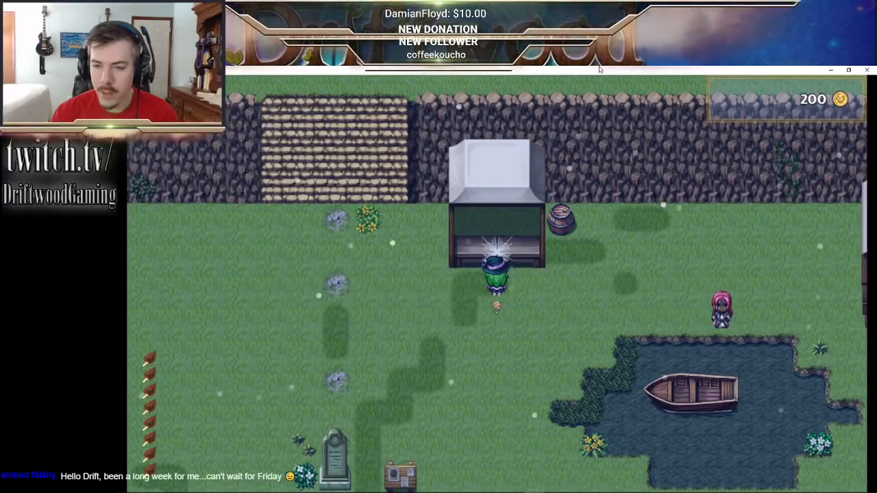
- Put 1 Strange Liquid up for sale at the stall with an asking price of 2000 and confirm the auction
{"action": "key", "text": "Return"}
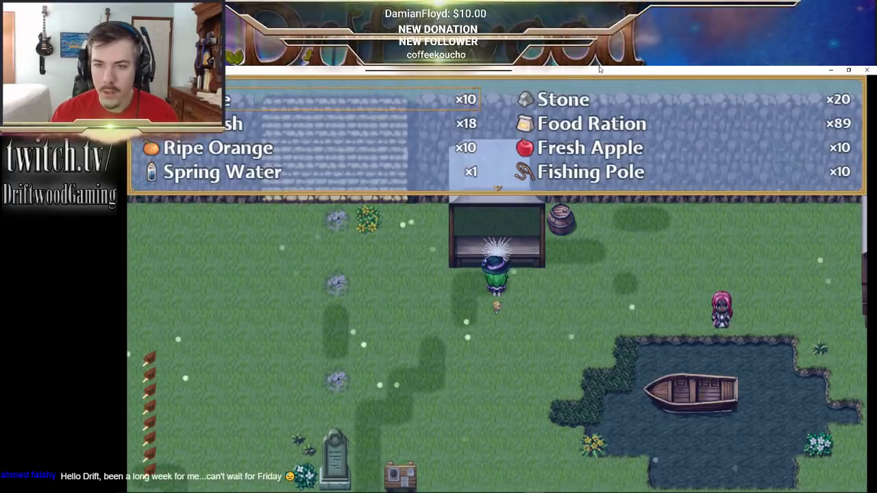
{"action": "key", "text": "Down"}
{"action": "key", "text": "Down"}
{"action": "key", "text": "Return"}
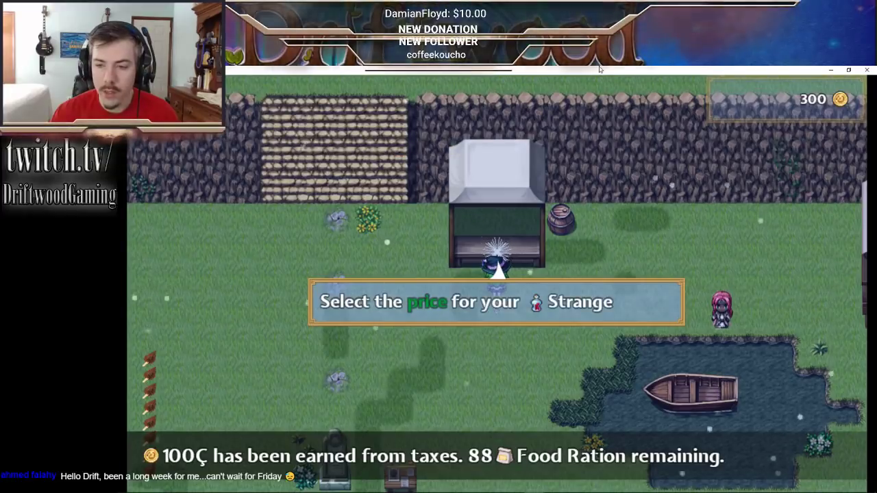
{"action": "key", "text": "Right"}
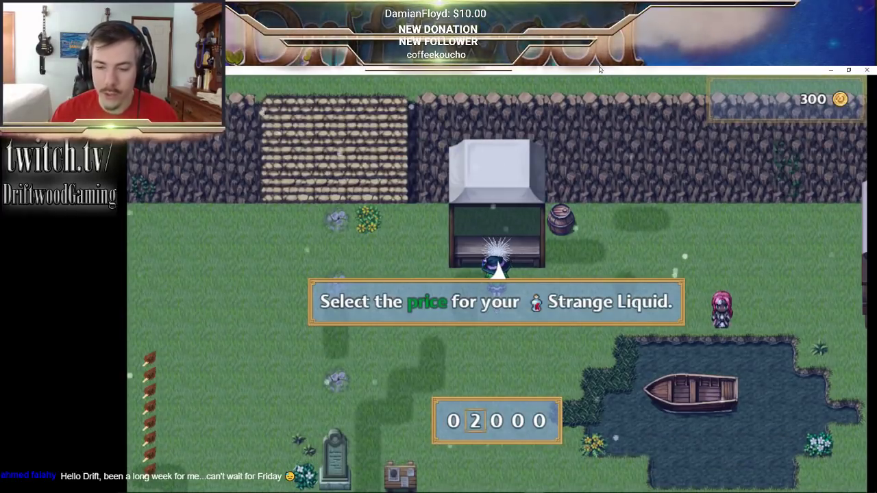
{"action": "key", "text": "Return"}
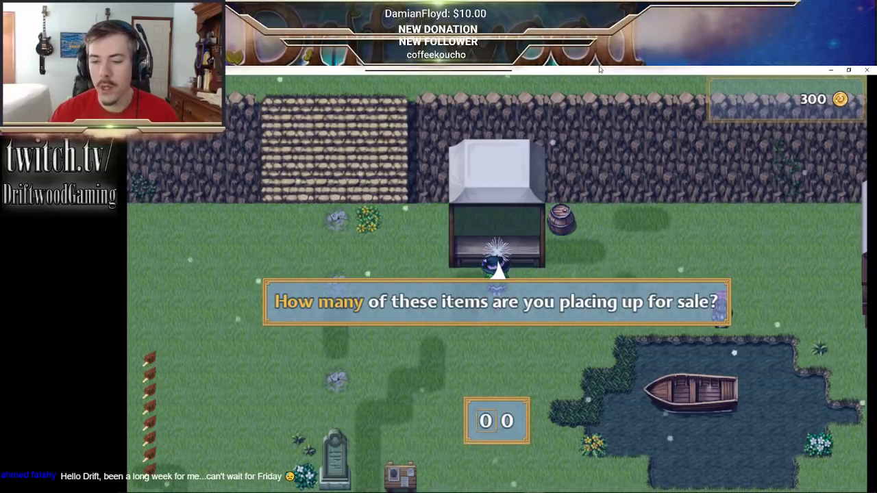
{"action": "key", "text": "Up"}
{"action": "key", "text": "Return"}
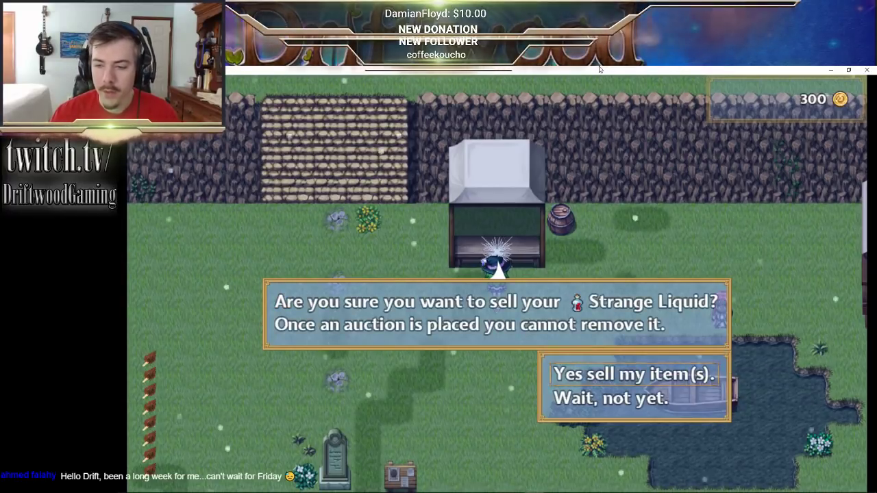
{"action": "key", "text": "Return"}
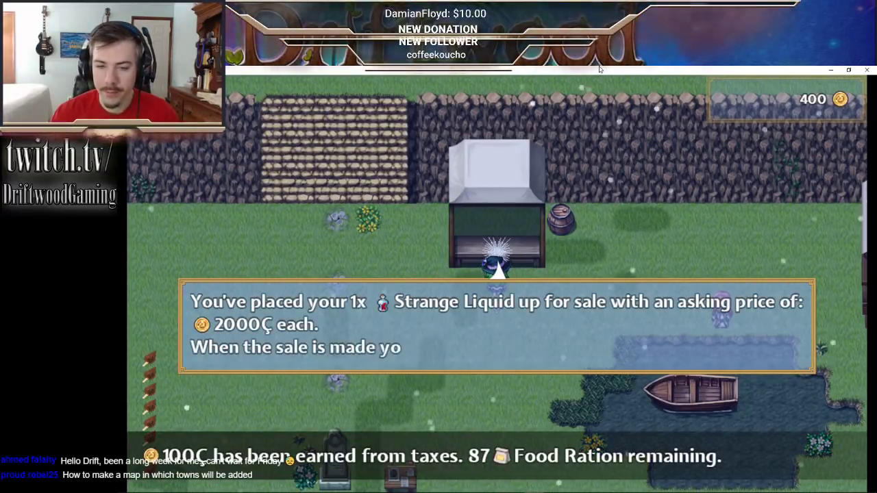
{"action": "key", "text": "Return"}
- Walk from the stall to the stone monument below the stairs, interact with it and accept Cinamontown as the name
{"action": "key", "text": "Down"}
{"action": "key", "text": "Left"}
{"action": "key", "text": "Left"}
{"action": "key", "text": "Left"}
{"action": "key", "text": "Left"}
{"action": "key", "text": "Left"}
{"action": "key", "text": "Left"}
{"action": "key", "text": "Left"}
{"action": "key", "text": "Left"}
{"action": "key", "text": "Right"}
{"action": "key", "text": "Right"}
{"action": "key", "text": "Down"}
{"action": "key", "text": "Down"}
{"action": "key", "text": "Down"}
{"action": "key", "text": "Down"}
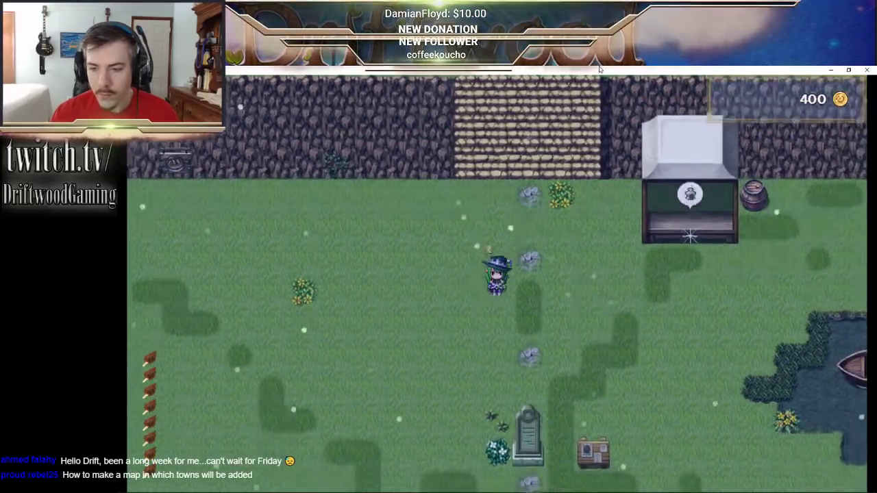
{"action": "key", "text": "Return"}
{"action": "key", "text": "Return"}
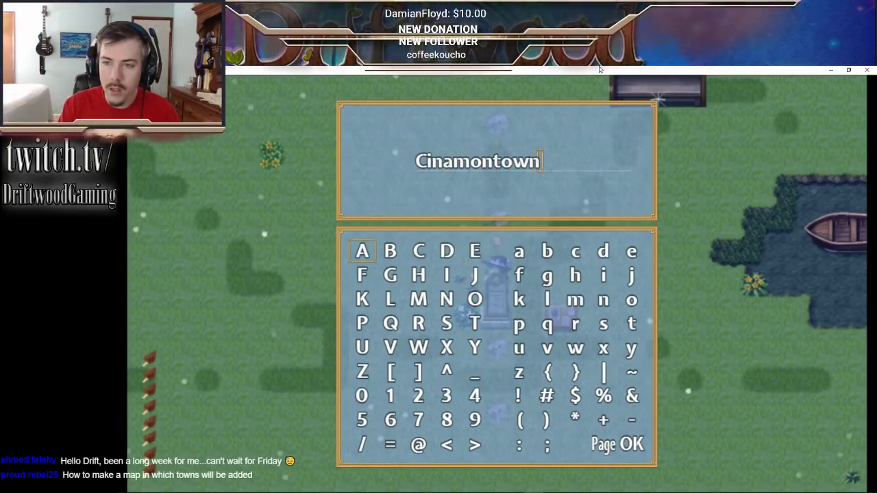
{"action": "key", "text": "Return"}
- Walk up the stone stairs to the upper terrace and east past the soil plots to the blue-roofed house
{"action": "key", "text": "Up"}
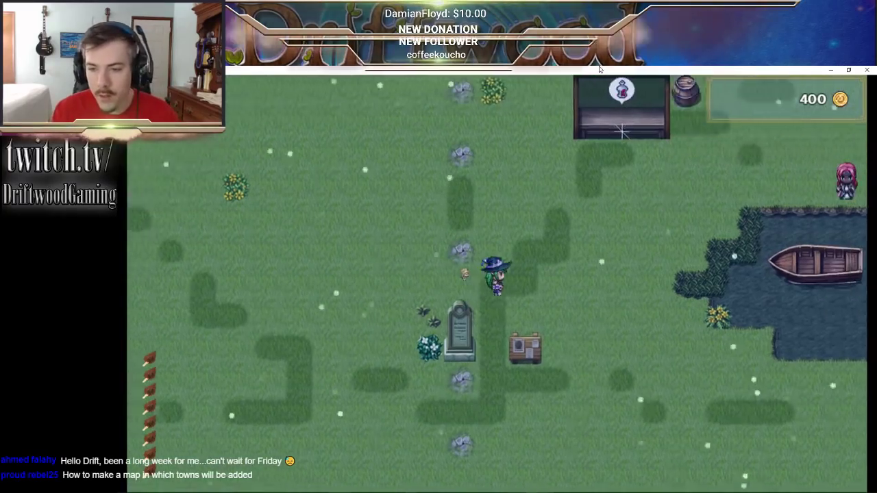
{"action": "key", "text": "Up"}
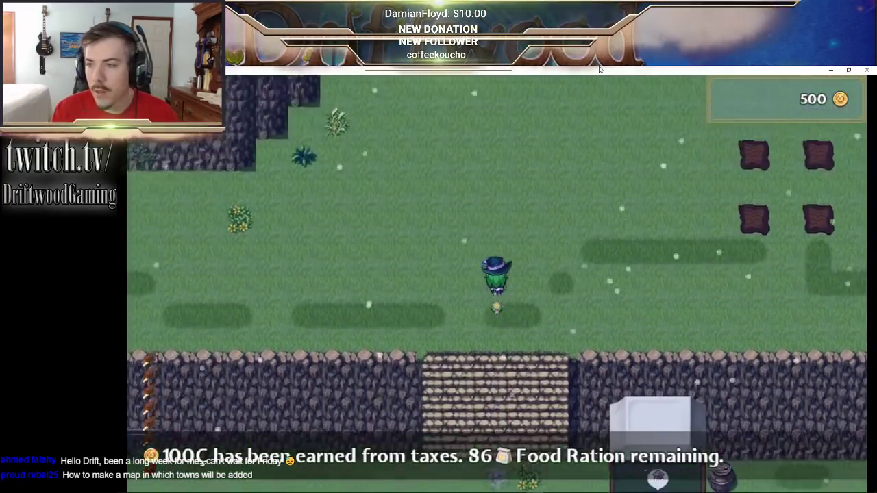
{"action": "key", "text": "Right"}
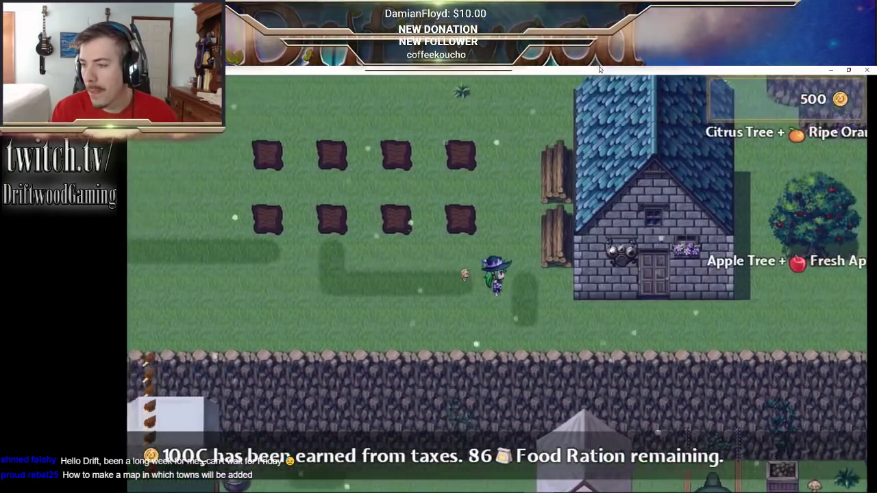
- Walk back west along the upper terrace and enter the cave opening in the cliff
{"action": "key", "text": "Down"}
{"action": "key", "text": "Left"}
{"action": "key", "text": "Up"}
{"action": "key", "text": "Left"}
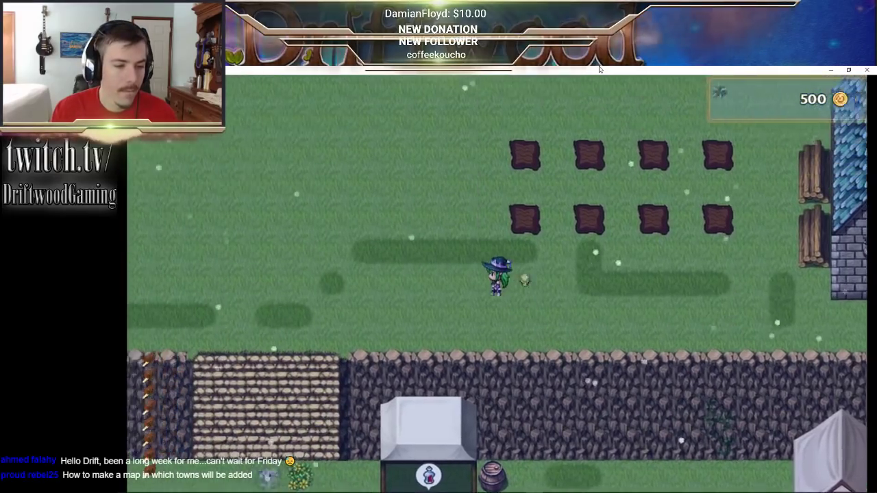
{"action": "key", "text": "Left"}
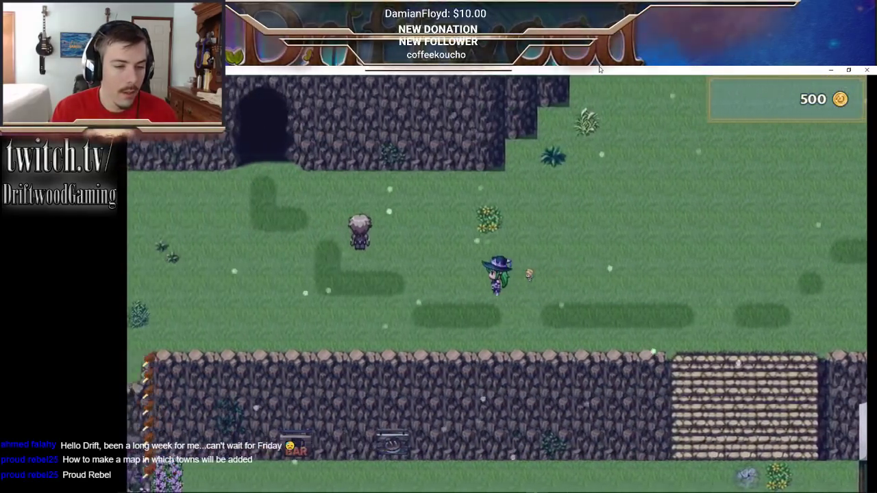
{"action": "key", "text": "Up"}
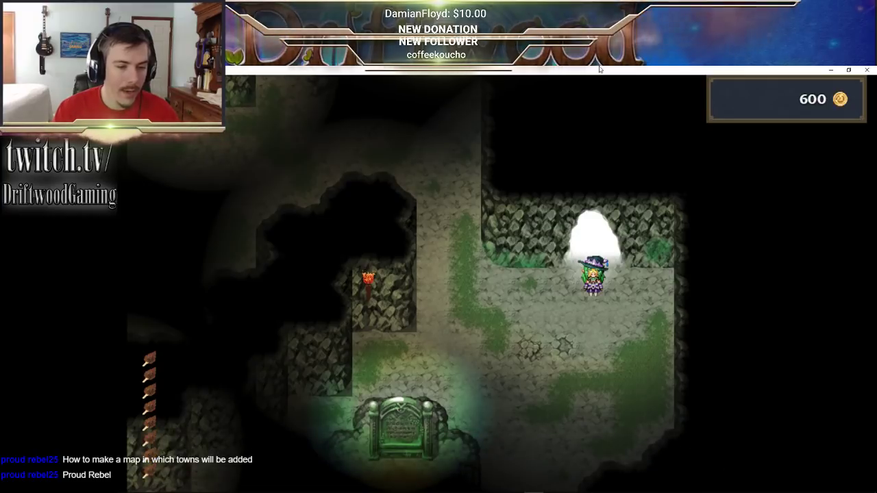
- Walk through the cave passages to the chest in the western alcove and interact with it
{"action": "key", "text": "Up"}
{"action": "key", "text": "Left"}
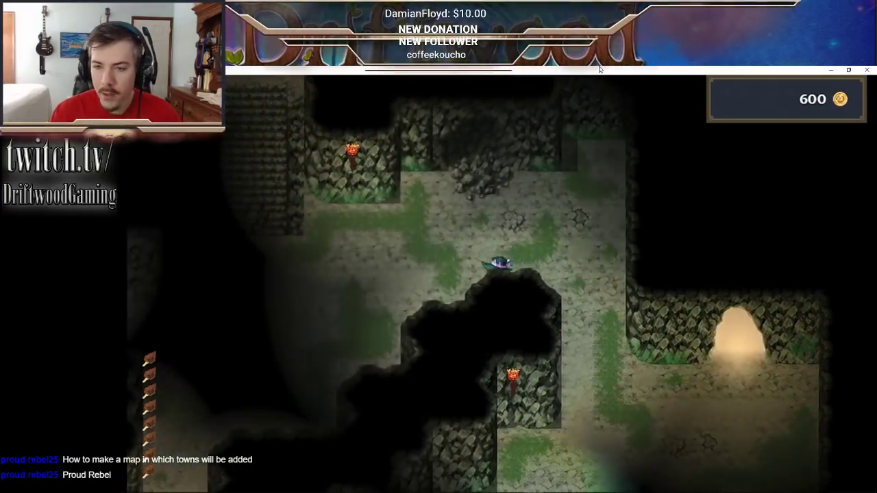
{"action": "key", "text": "Down"}
{"action": "key", "text": "Left"}
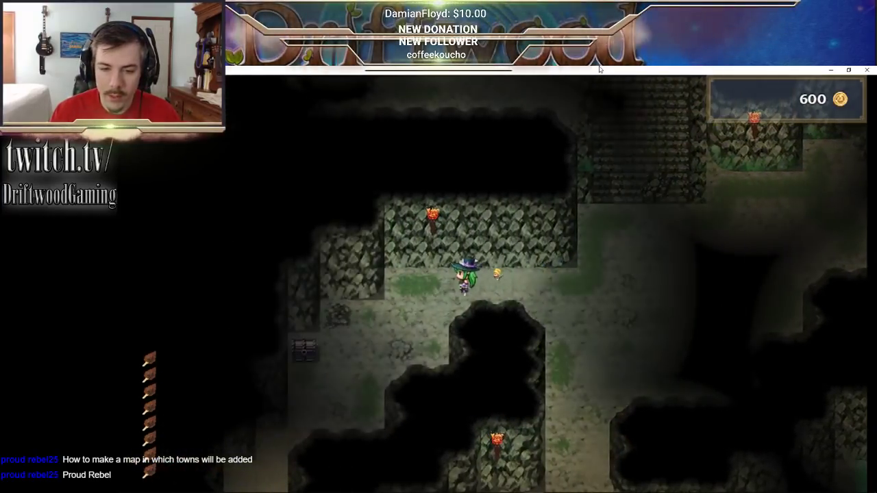
{"action": "key", "text": "Return"}
{"action": "key", "text": "Return"}
- Climb the cave's stairs to the upper ledge and descend through the pit into the Basement
{"action": "key", "text": "Right"}
{"action": "key", "text": "Up"}
{"action": "key", "text": "Right"}
{"action": "key", "text": "Up"}
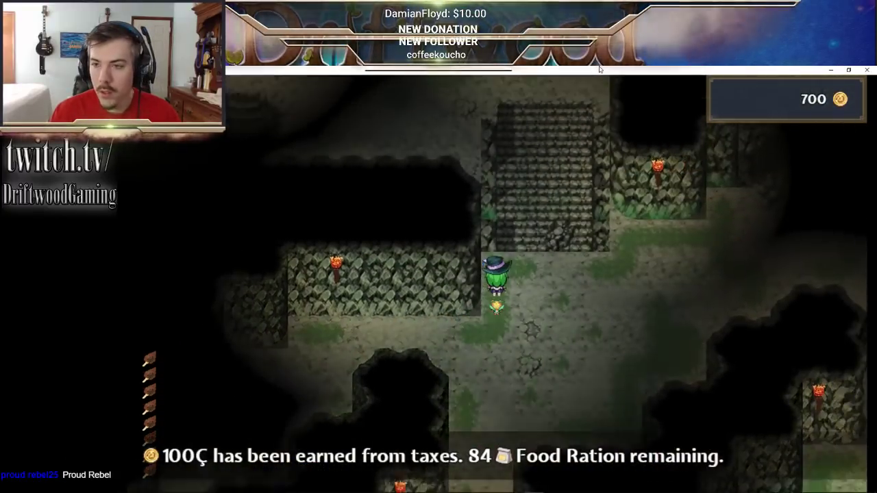
{"action": "key", "text": "Up"}
{"action": "key", "text": "Left"}
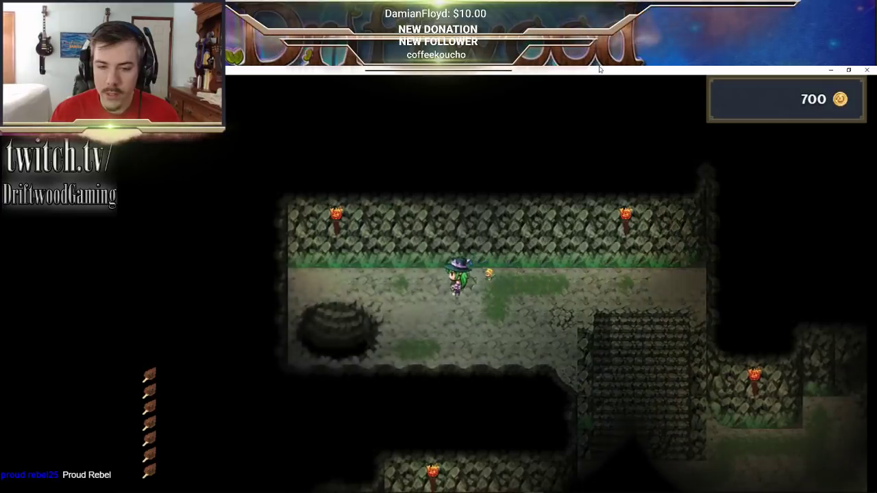
{"action": "key", "text": "Down"}
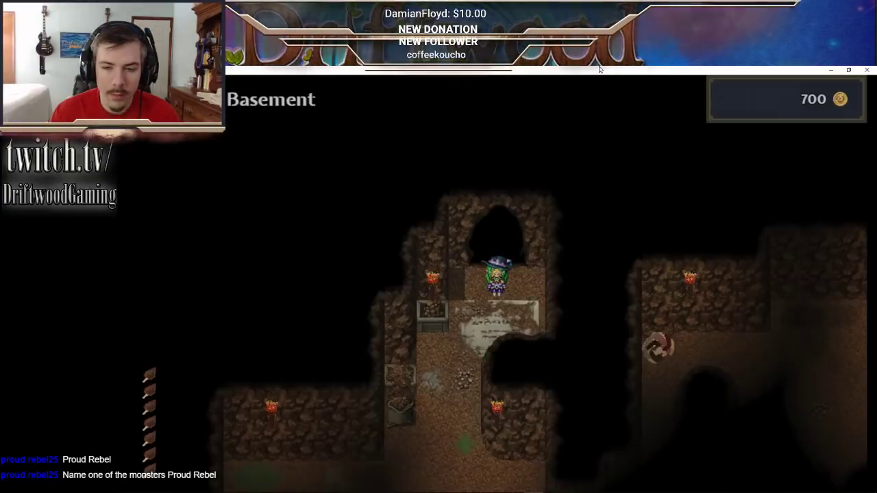
- Explore the Basement's western dead end, then continue south through the tunnels until an enemy encounter starts
{"action": "key", "text": "Down"}
{"action": "key", "text": "Left"}
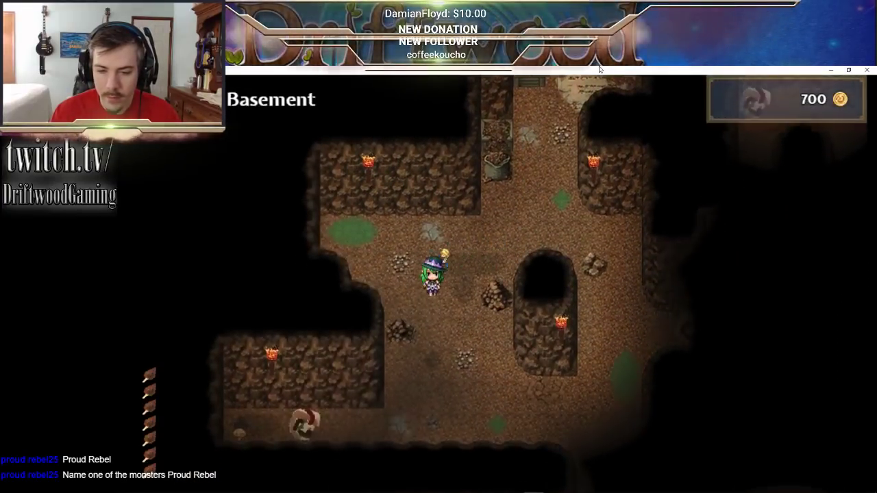
{"action": "key", "text": "Down"}
{"action": "key", "text": "Left"}
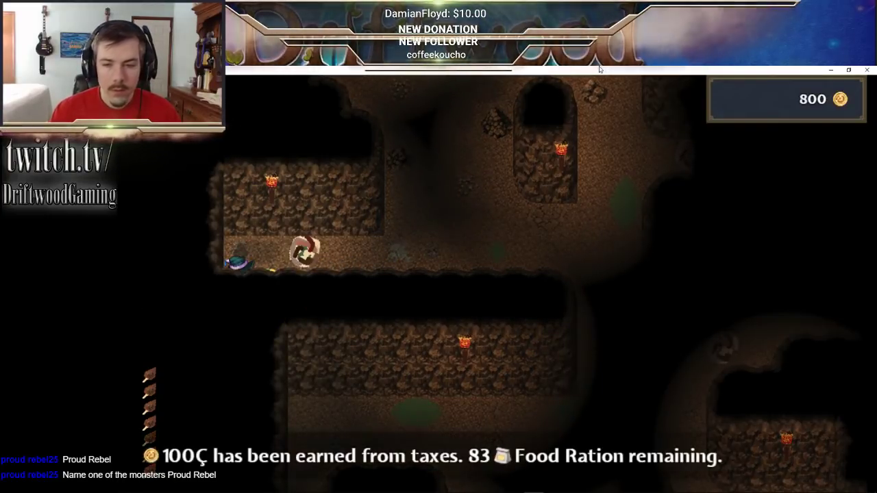
{"action": "key", "text": "Right"}
{"action": "key", "text": "Down"}
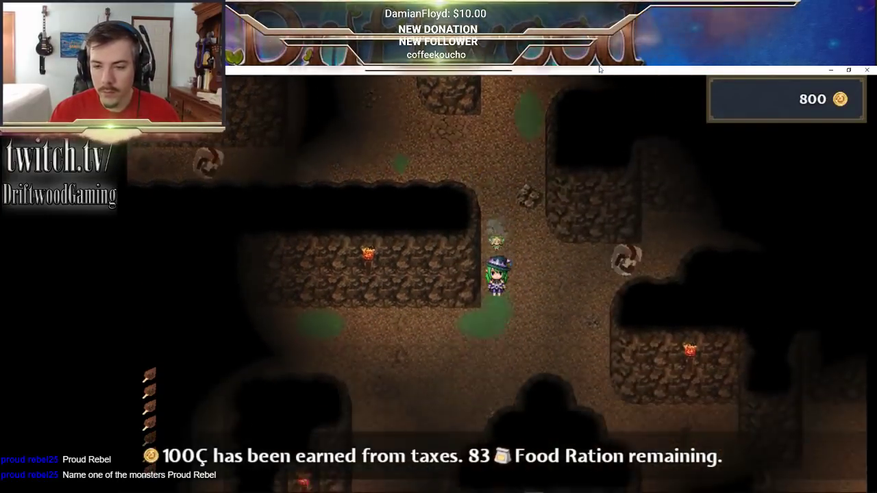
{"action": "key", "text": "Left"}
{"action": "key", "text": "Down"}
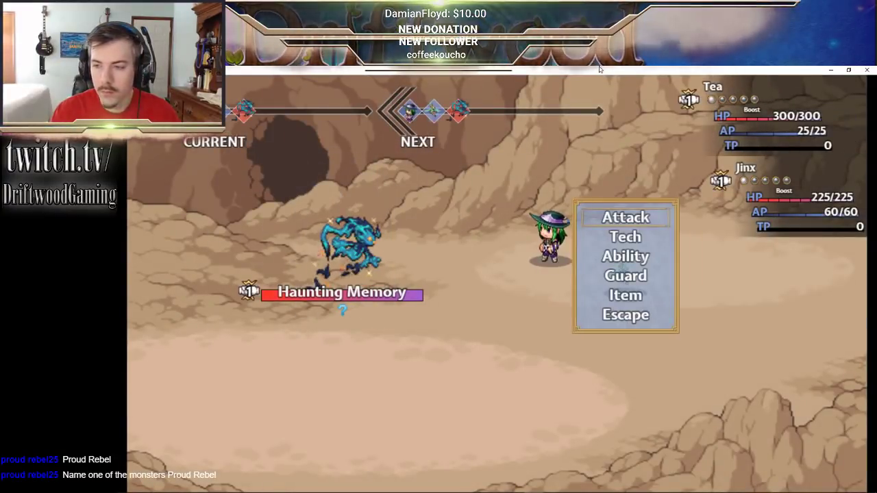
- Defeat the Haunting Memory with regular attacks and leave the battle's victory sequence
{"action": "key", "text": "Return"}
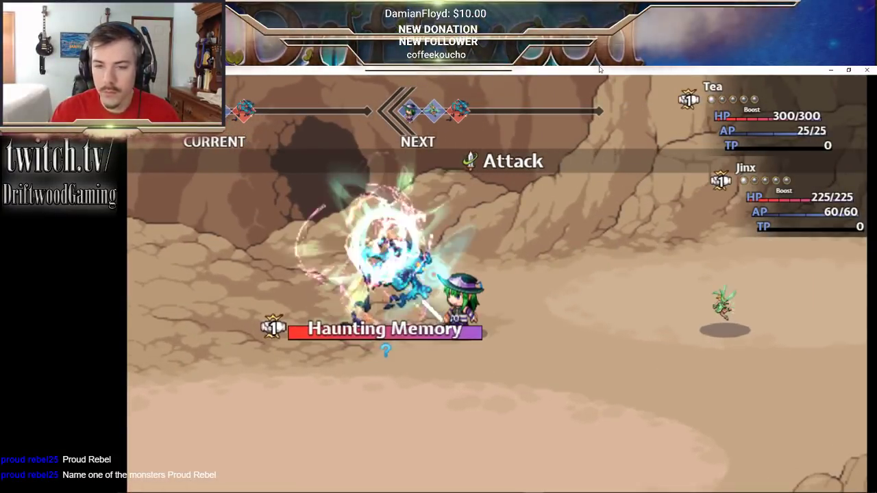
{"action": "key", "text": "Return"}
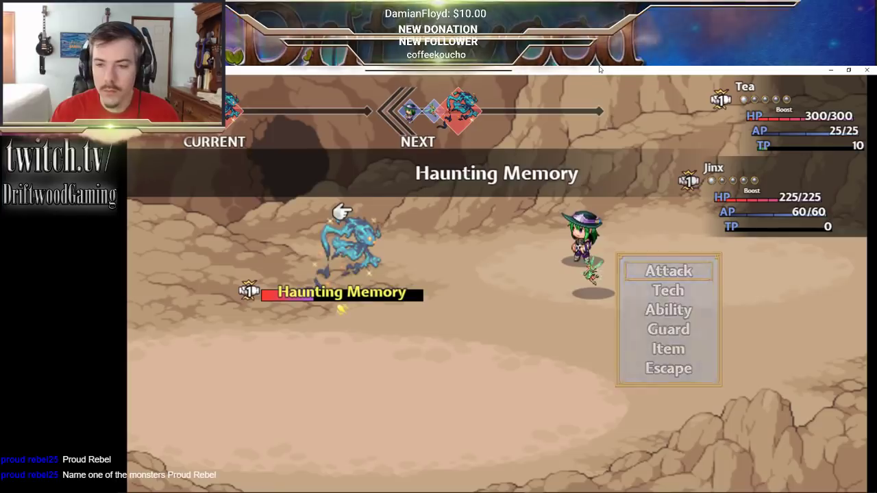
{"action": "key", "text": "Return"}
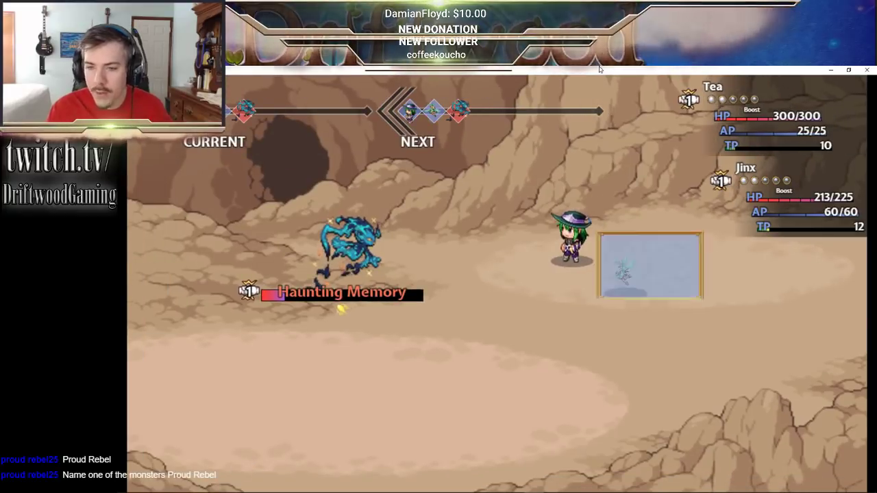
{"action": "key", "text": "Return"}
{"action": "key", "text": "Return"}
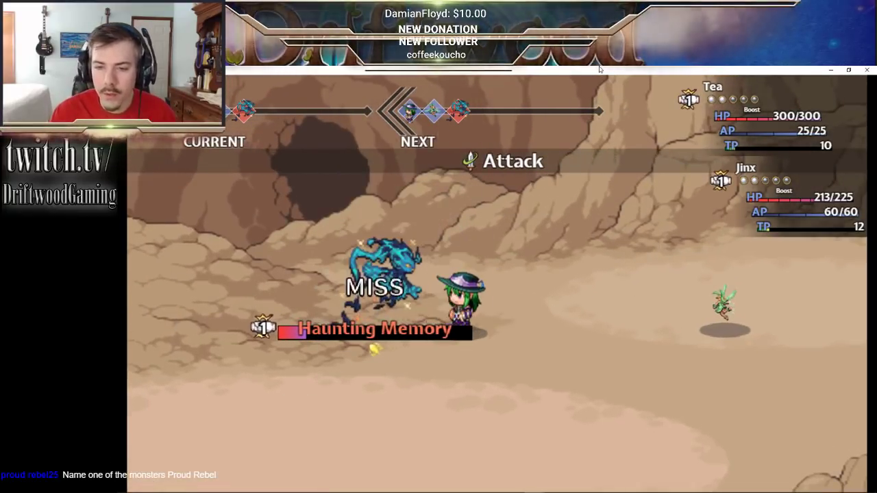
{"action": "key", "text": "Return"}
{"action": "key", "text": "Return"}
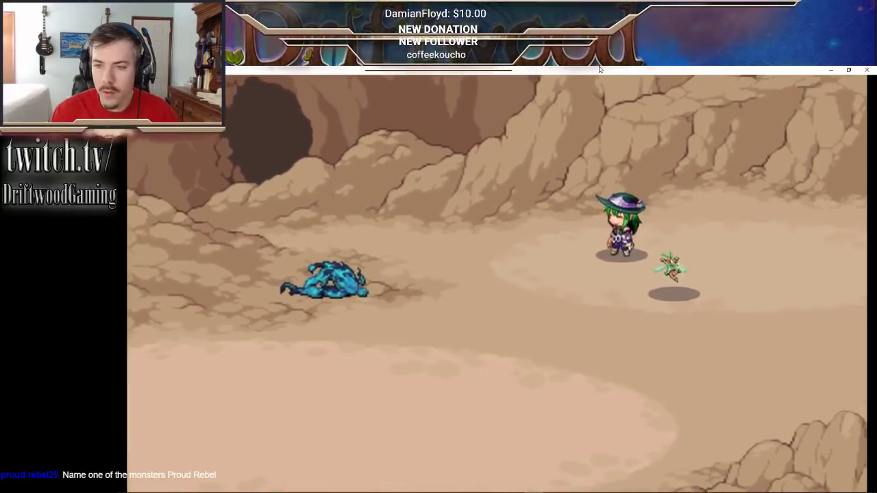
{"action": "key", "text": "z"}
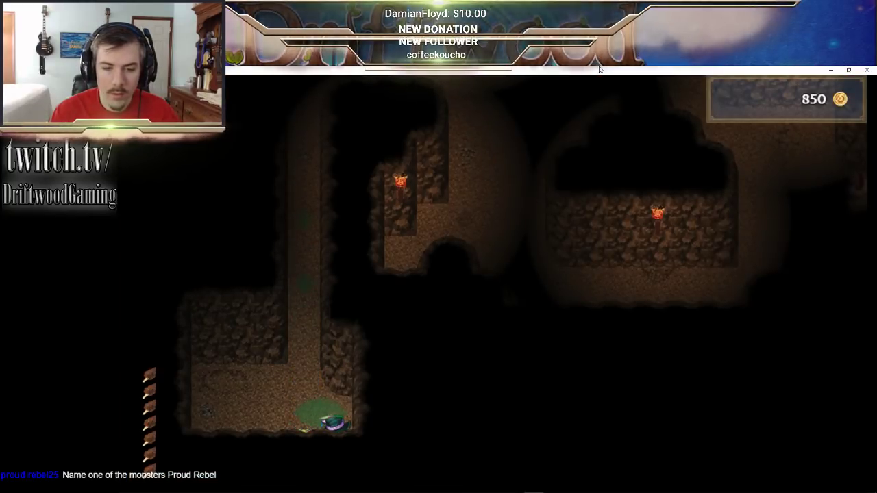
- Walk out of the southern dead end through the narrow passage and head east into the wider tunnel
{"action": "key", "text": "z"}
{"action": "key", "text": "Up"}
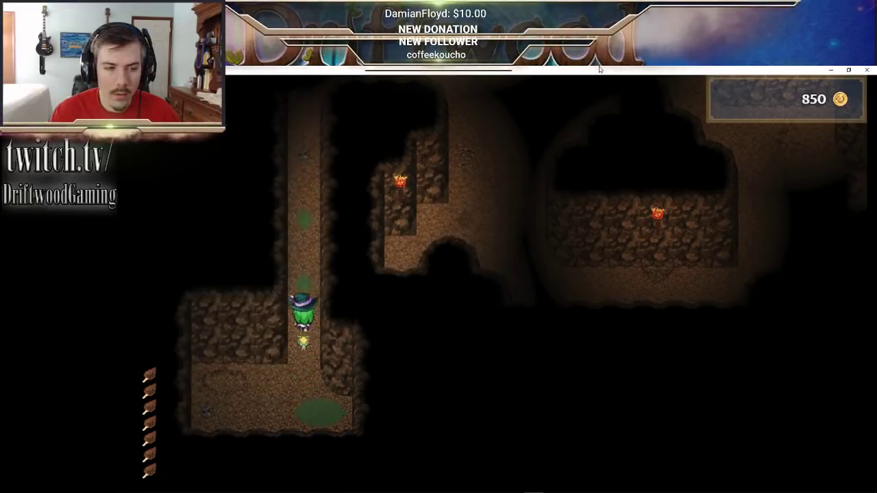
{"action": "key", "text": "Right"}
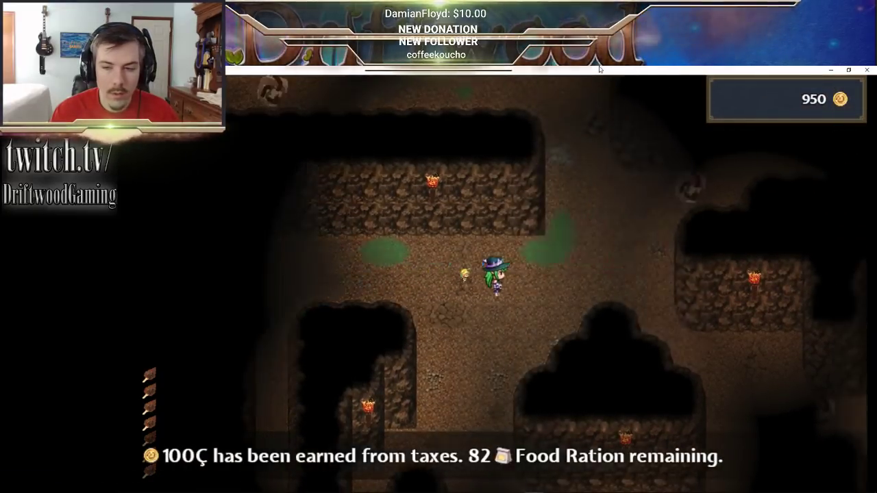
- Head southeast through the Basement's wide tunnel and into the southern passage until an enemy encounter starts
{"action": "key", "text": "Down"}
{"action": "key", "text": "Up"}
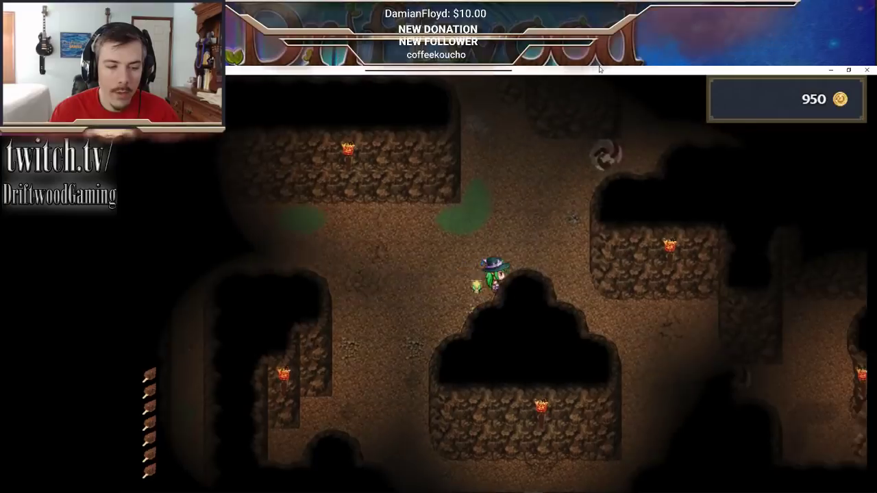
{"action": "key", "text": "Right"}
{"action": "key", "text": "Down"}
{"action": "key", "text": "Right"}
{"action": "key", "text": "Down"}
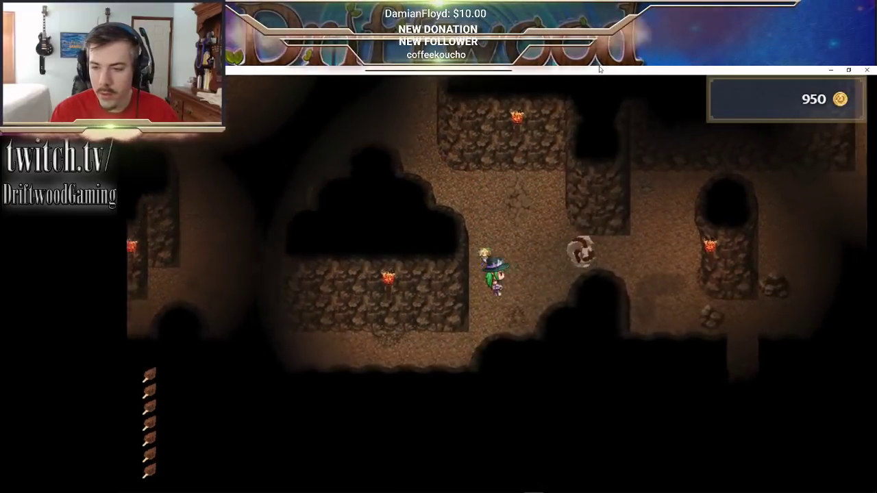
{"action": "key", "text": "Right"}
{"action": "key", "text": "Down"}
{"action": "key", "text": "Down"}
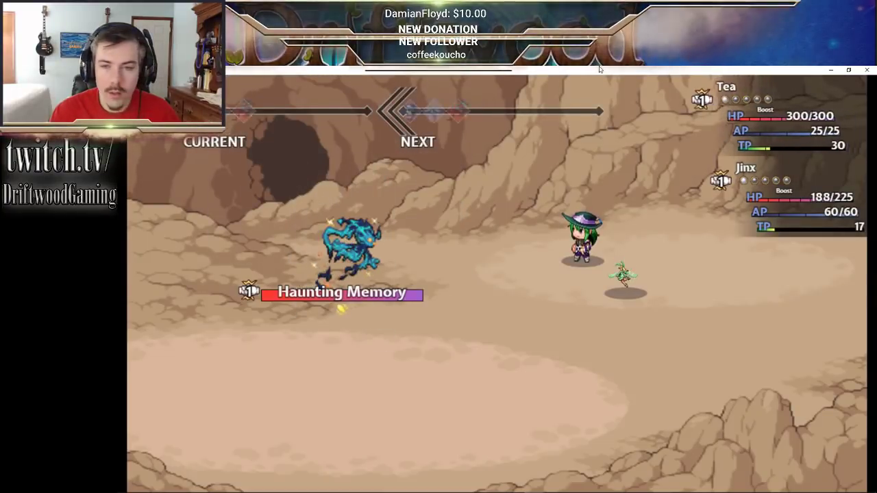
- Defeat the Haunting Memory with regular attacks and dismiss the victory screen
{"action": "key", "text": "Return"}
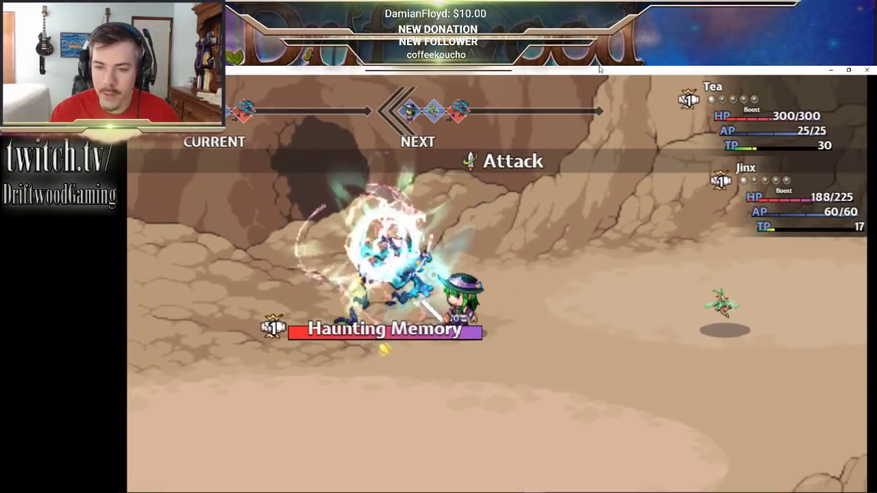
{"action": "key", "text": "Return"}
{"action": "key", "text": "Return"}
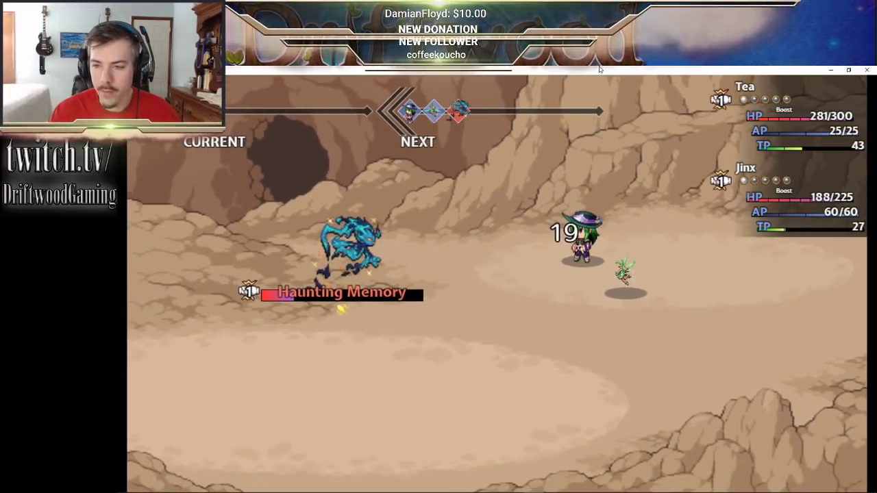
{"action": "key", "text": "Return"}
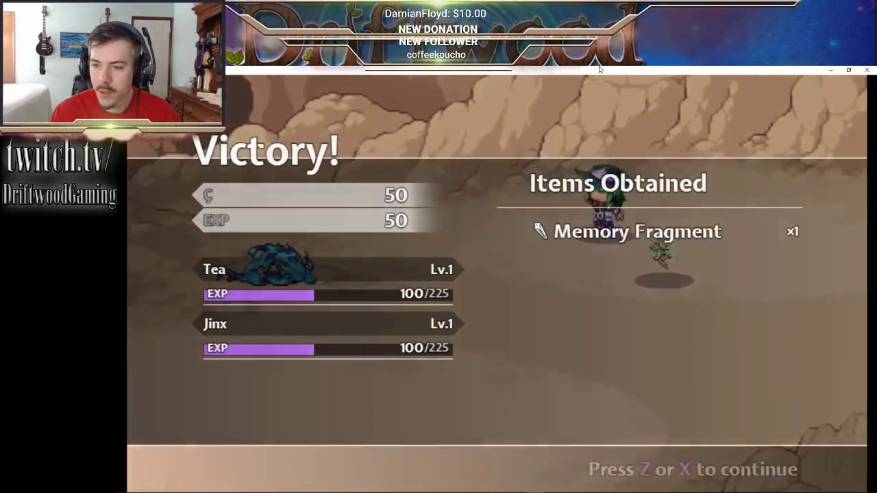
{"action": "key", "text": "z"}
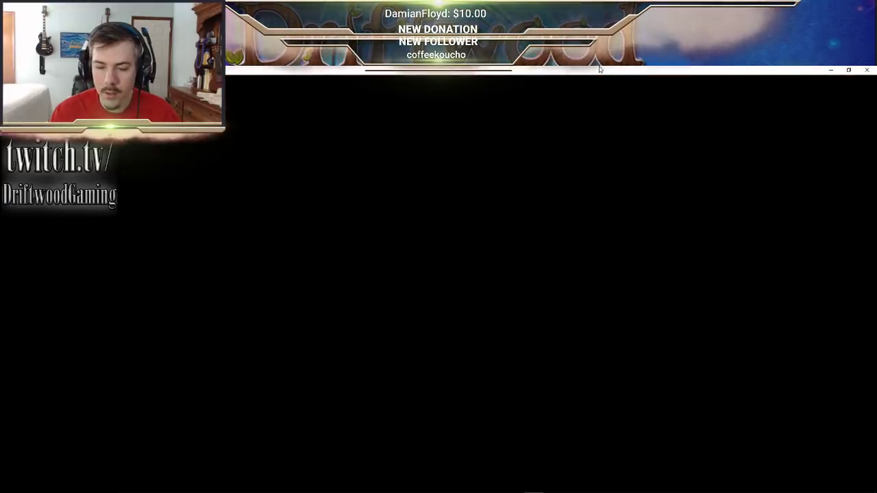
- Continue south into the Prison Cell area, walk west to the barred cell, and explore the open area south of it
{"action": "key", "text": "Down"}
{"action": "key", "text": "Left"}
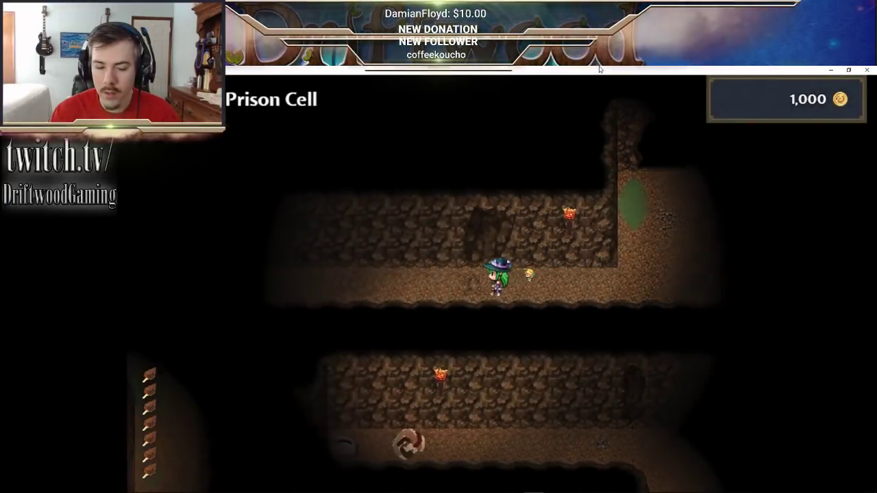
{"action": "key", "text": "Left"}
{"action": "key", "text": "Down"}
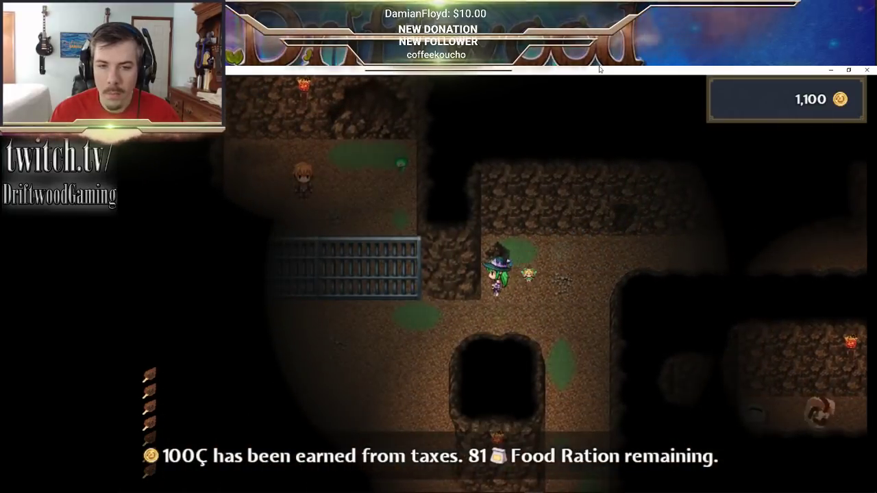
{"action": "key", "text": "Left"}
{"action": "key", "text": "Up"}
{"action": "key", "text": "Down"}
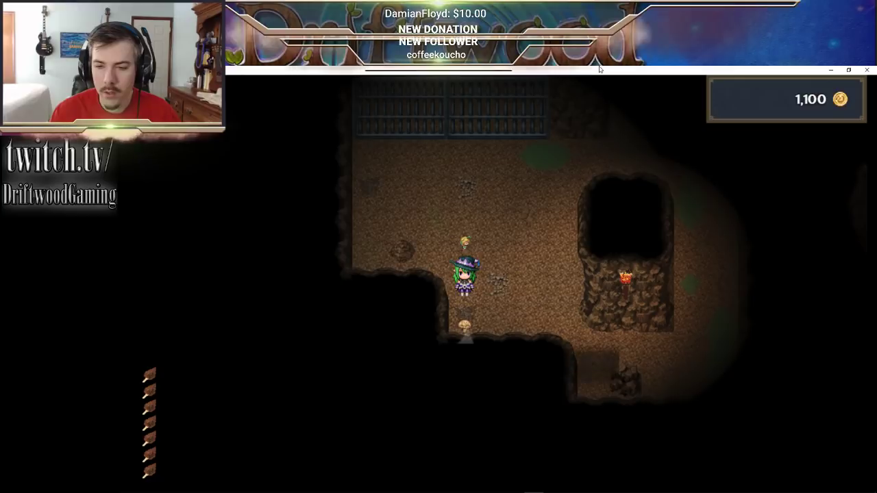
- Follow the southern passage east and around to the dead-end corridor, and activate the lever device there
{"action": "key", "text": "Return"}
{"action": "key", "text": "Right"}
{"action": "key", "text": "Down"}
{"action": "key", "text": "Right"}
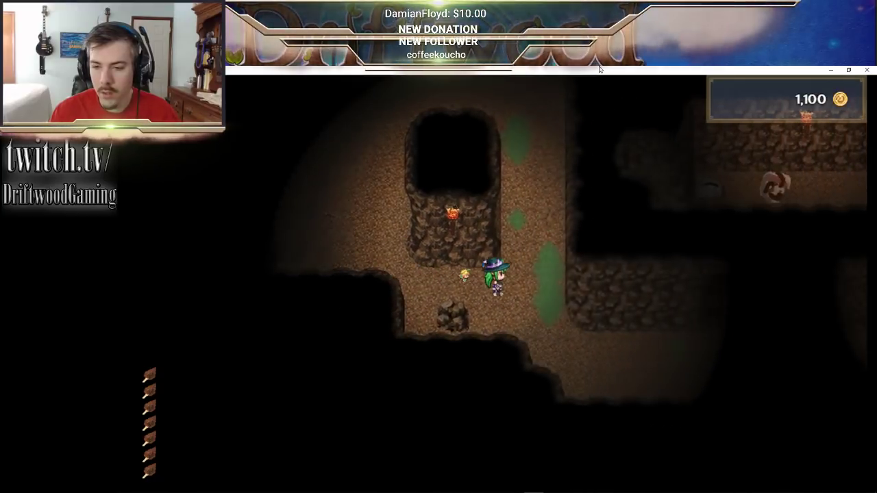
{"action": "key", "text": "Right"}
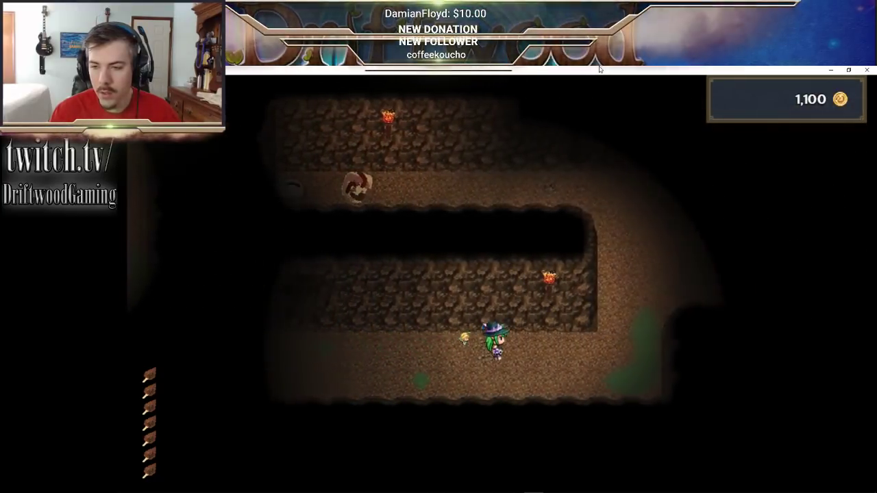
{"action": "key", "text": "Up"}
{"action": "key", "text": "Left"}
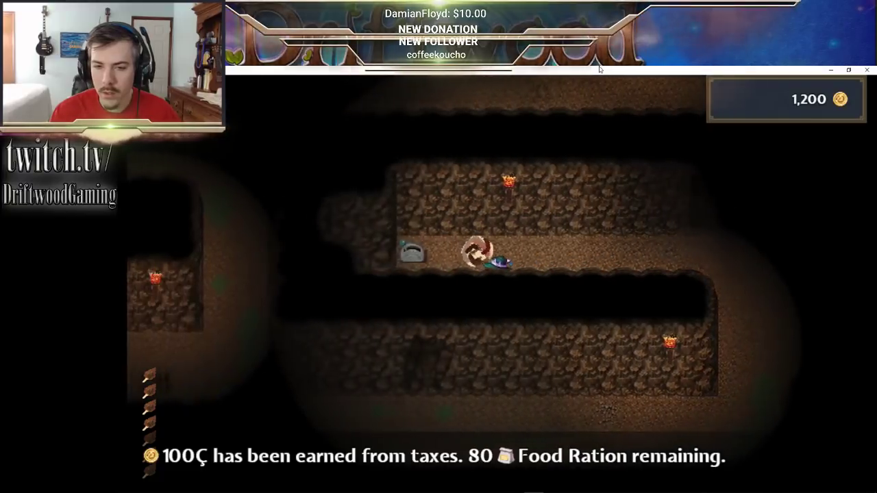
{"action": "key", "text": "Return"}
{"action": "key", "text": "Return"}
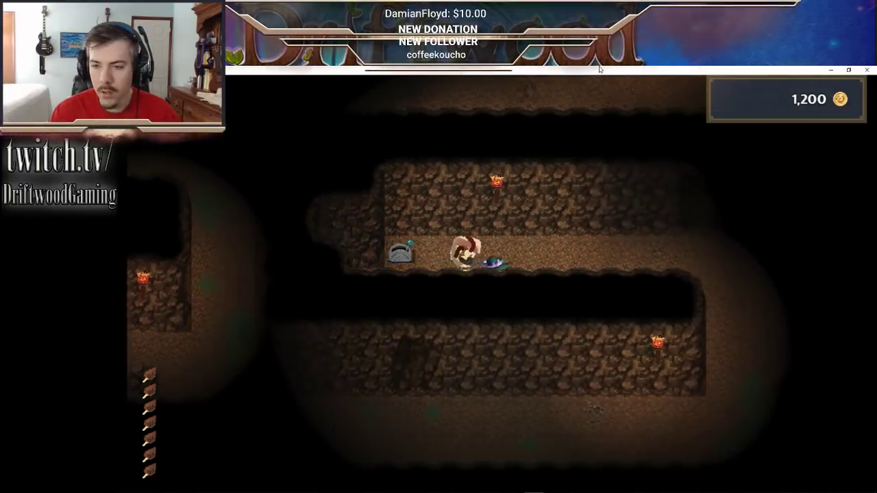
- Walk back along the southern passage and north to the opened gate of the prison cell
{"action": "key", "text": "Right"}
{"action": "key", "text": "Down"}
{"action": "key", "text": "Left"}
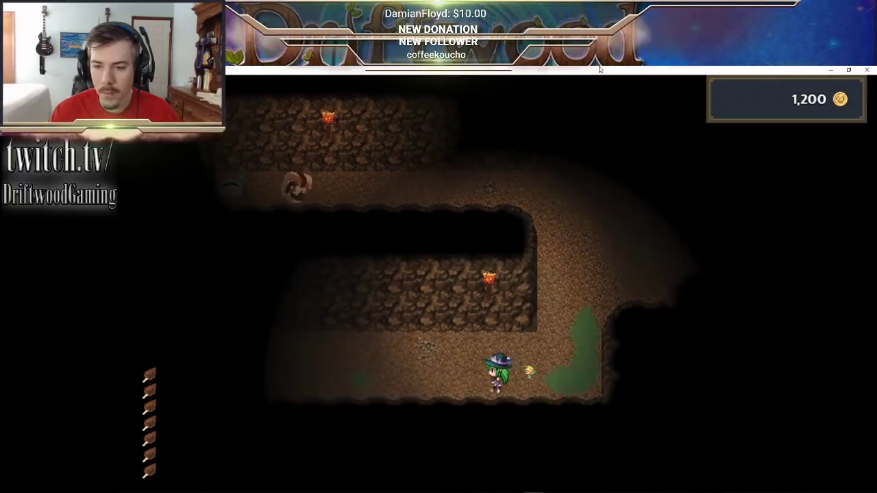
{"action": "key", "text": "Left"}
{"action": "key", "text": "Up"}
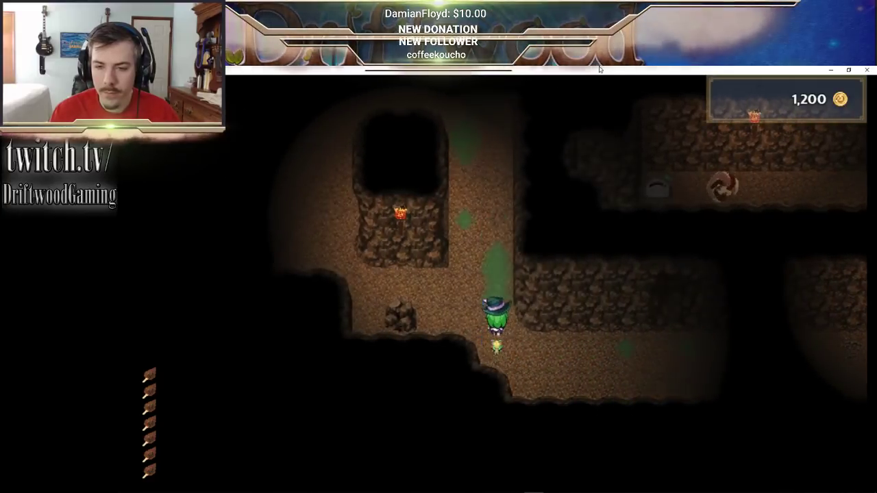
{"action": "key", "text": "Up"}
{"action": "key", "text": "Left"}
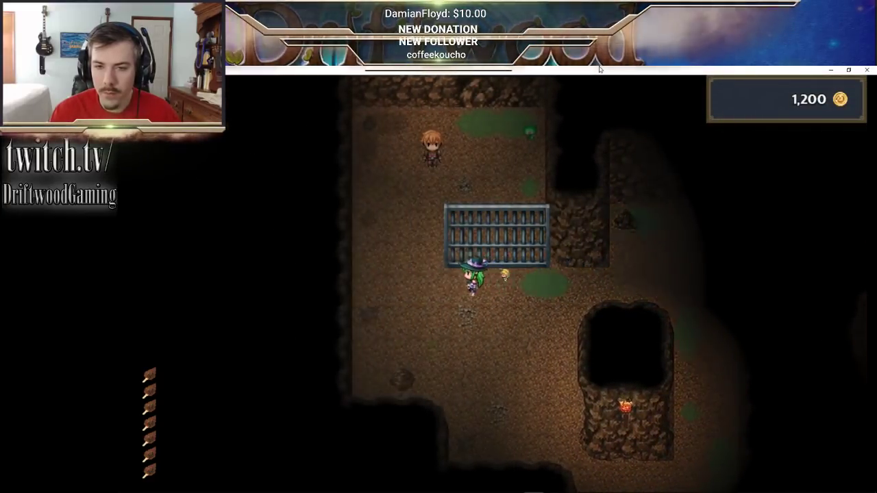
- Enter the cell, talk to the captive to rescue him, and finish his dialogue
{"action": "key", "text": "Up"}
{"action": "key", "text": "Up"}
{"action": "key", "text": "Right"}
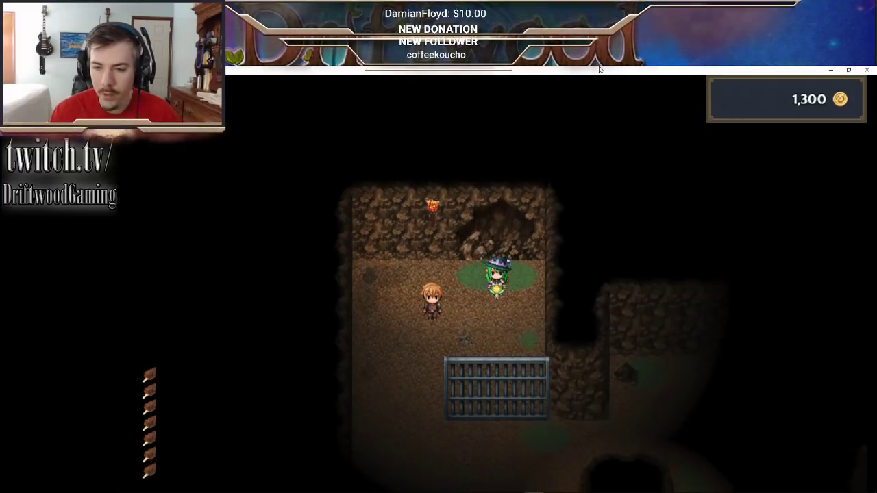
{"action": "key", "text": "Down"}
{"action": "key", "text": "Left"}
{"action": "key", "text": "Up"}
{"action": "key", "text": "Return"}
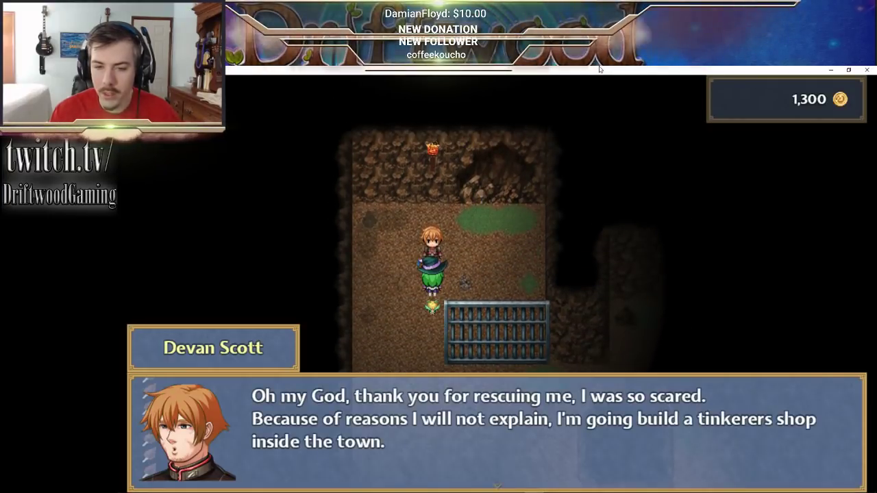
{"action": "key", "text": "Return"}
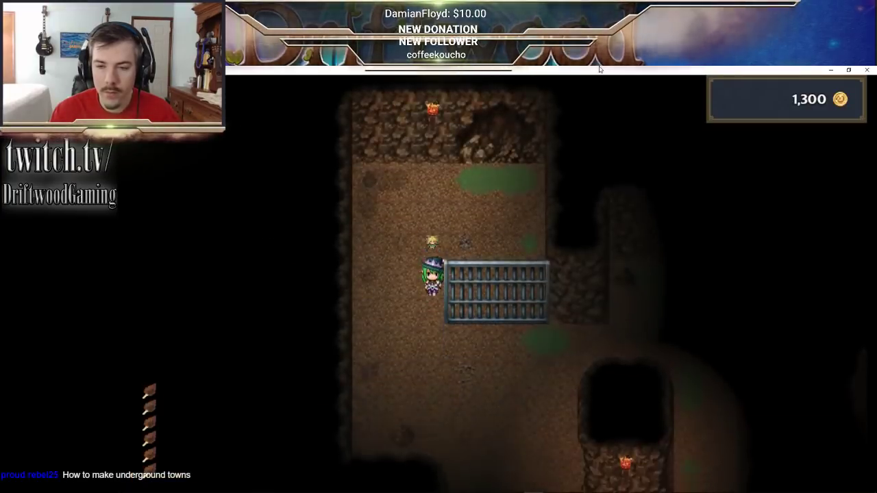
- Leave the cell and follow the corridor east and north through the doorway back to the Basement
{"action": "key", "text": "Down"}
{"action": "key", "text": "Right"}
{"action": "key", "text": "Down"}
{"action": "key", "text": "Up"}
{"action": "key", "text": "Right"}
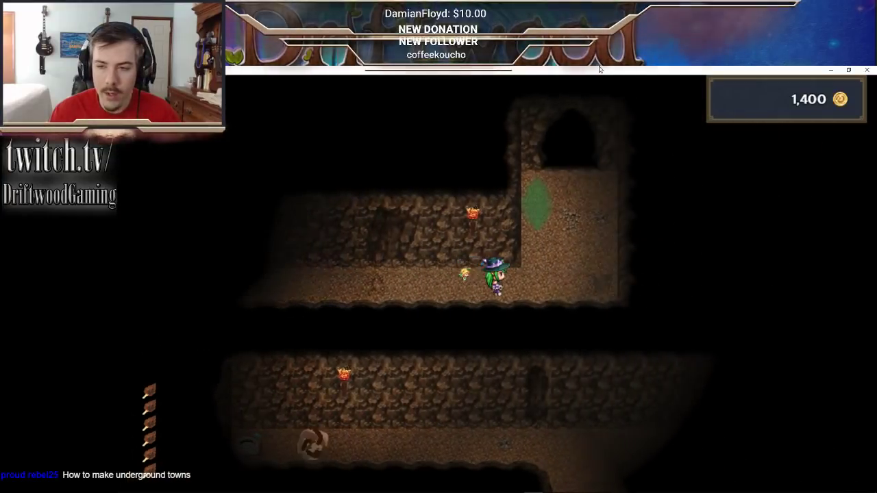
{"action": "key", "text": "Up"}
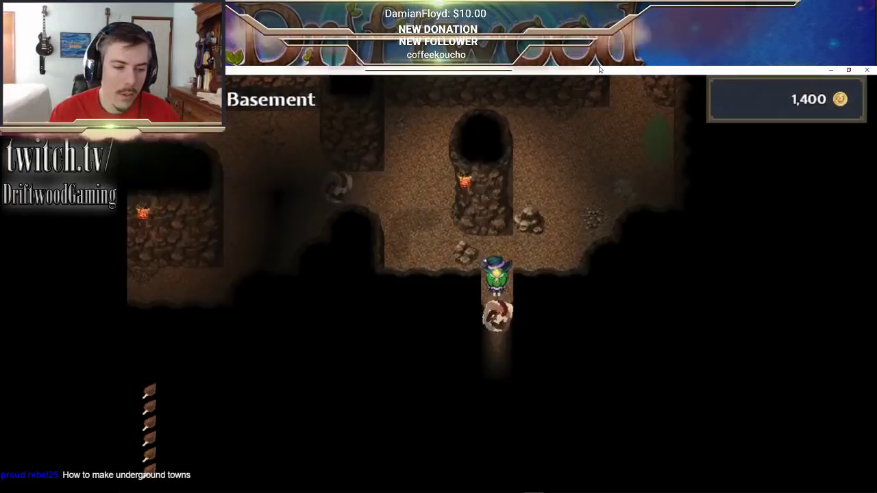
- Travel through the Basement's northern passage to the chest alcove and collect the Level 1 Keystone
{"action": "key", "text": "Up"}
{"action": "key", "text": "Right"}
{"action": "key", "text": "Right"}
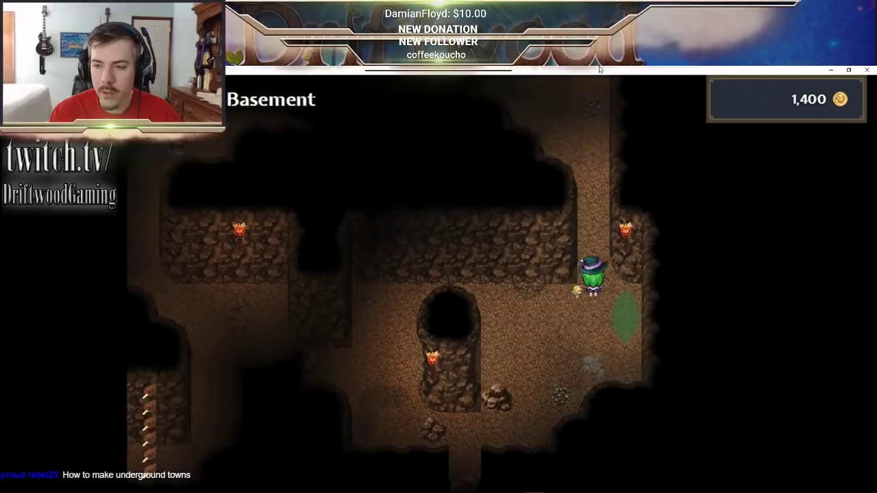
{"action": "key", "text": "Up"}
{"action": "key", "text": "Up"}
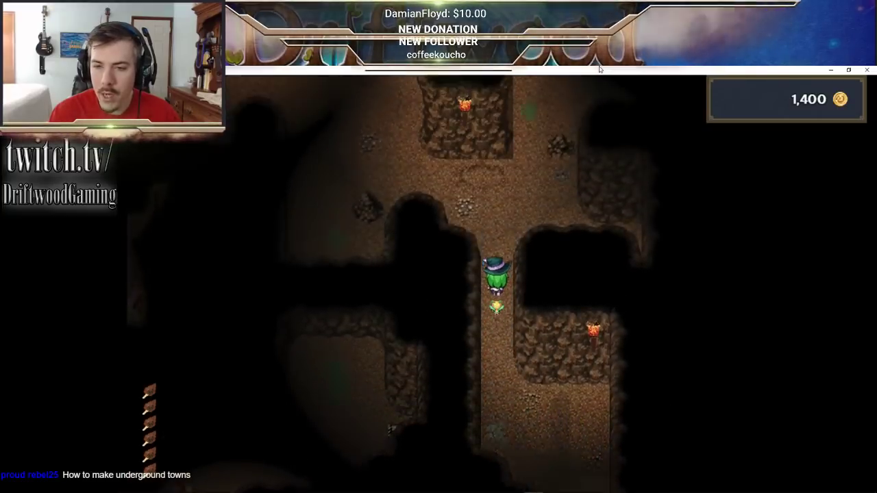
{"action": "key", "text": "Down"}
{"action": "key", "text": "Left"}
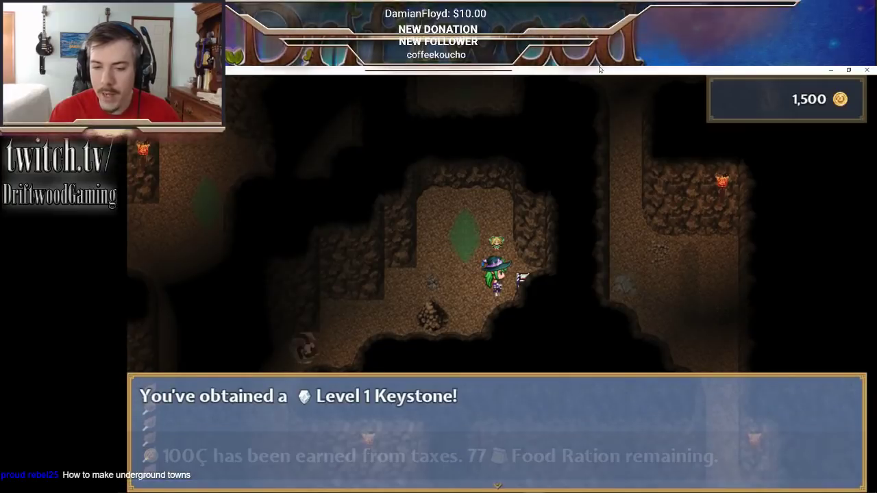
{"action": "key", "text": "Return"}
- Walk out of the chest alcove and on through the Basement until an enemy encounter starts
{"action": "key", "text": "Up"}
{"action": "key", "text": "Up"}
{"action": "key", "text": "Right"}
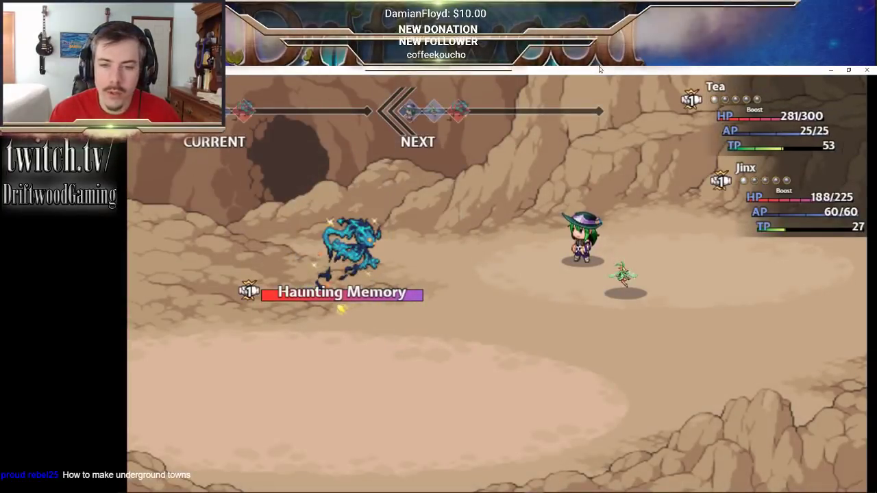
- Look into the Tech command, then hit the Haunting Memory with regular attacks from Tea and Jinx
{"action": "key", "text": "Down"}
{"action": "key", "text": "Return"}
{"action": "key", "text": "Escape"}
{"action": "key", "text": "Up"}
{"action": "key", "text": "Return"}
{"action": "key", "text": "Return"}
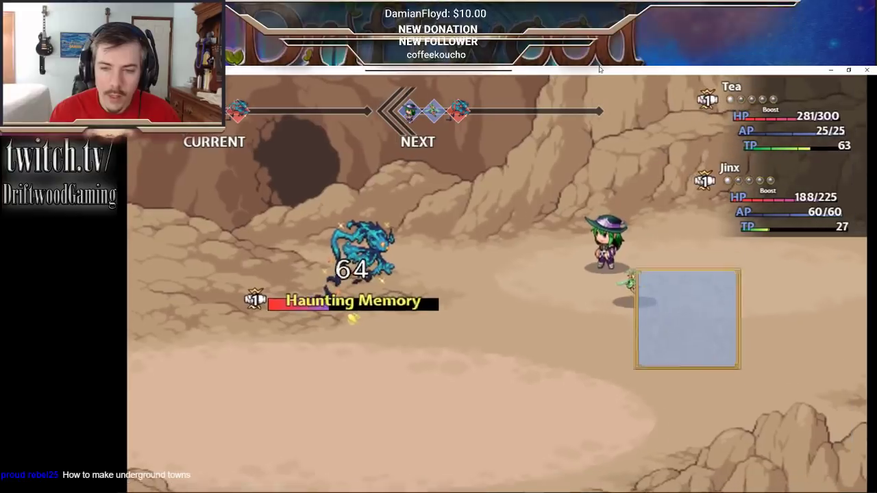
{"action": "key", "text": "Return"}
{"action": "key", "text": "Return"}
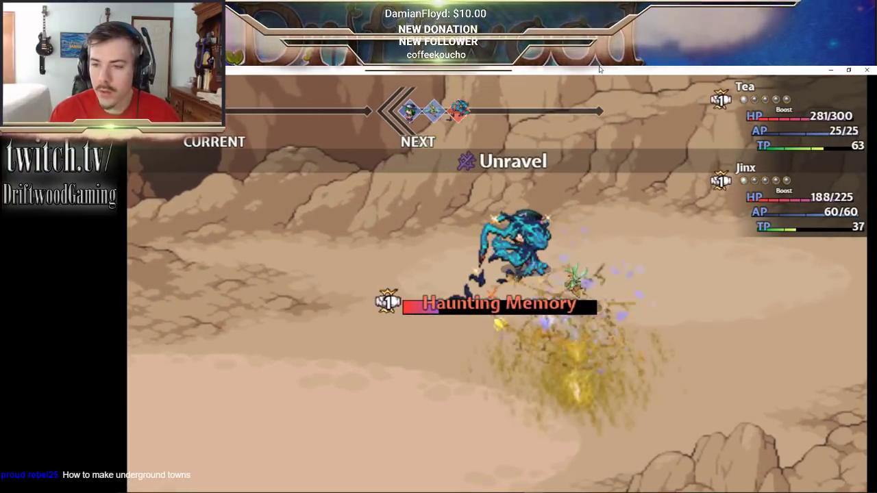
- Switch to the RPG Maker editor and review the database's Tilesets list down to empty entry 0041
{"action": "left_click", "coordinate": [830, 70]}
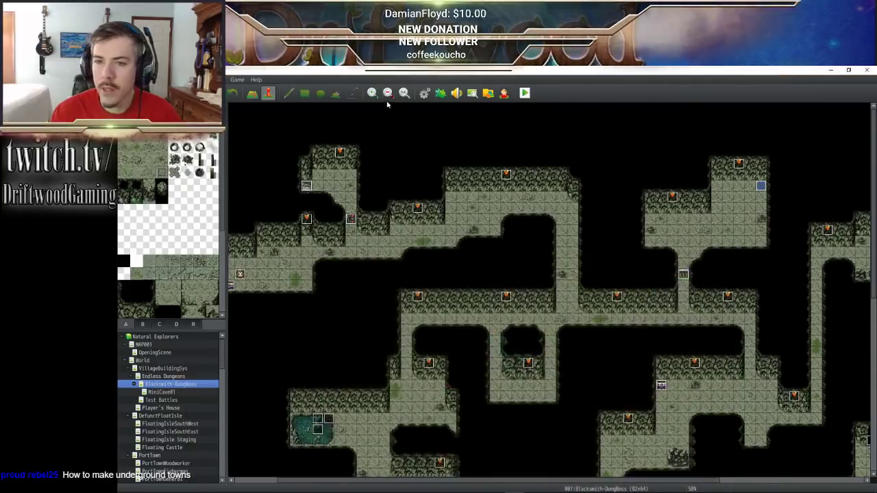
{"action": "left_click", "coordinate": [424, 92]}
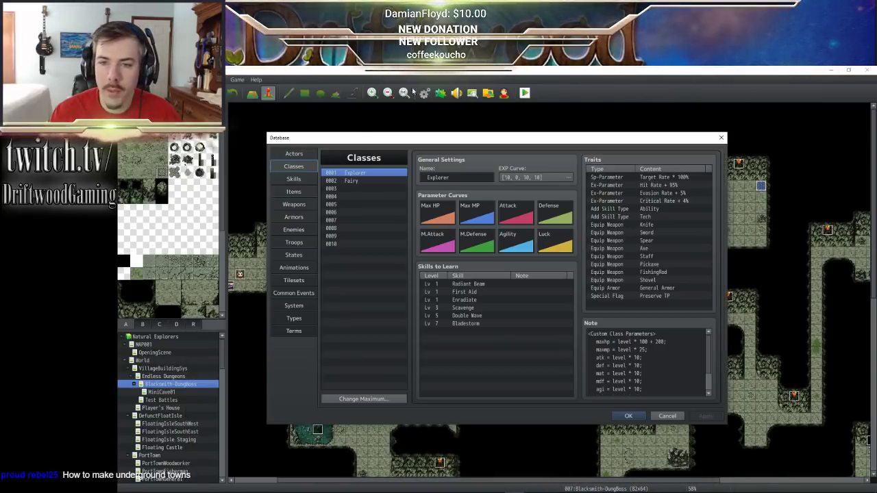
{"action": "left_click", "coordinate": [299, 281]}
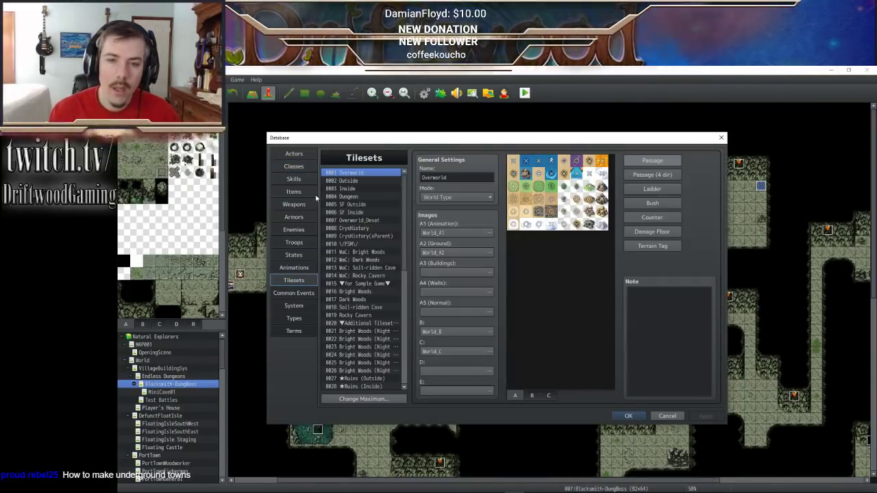
{"action": "scroll", "coordinate": [356, 288], "scroll_direction": "down", "scroll_amount": 7}
{"action": "left_click", "coordinate": [346, 315]}
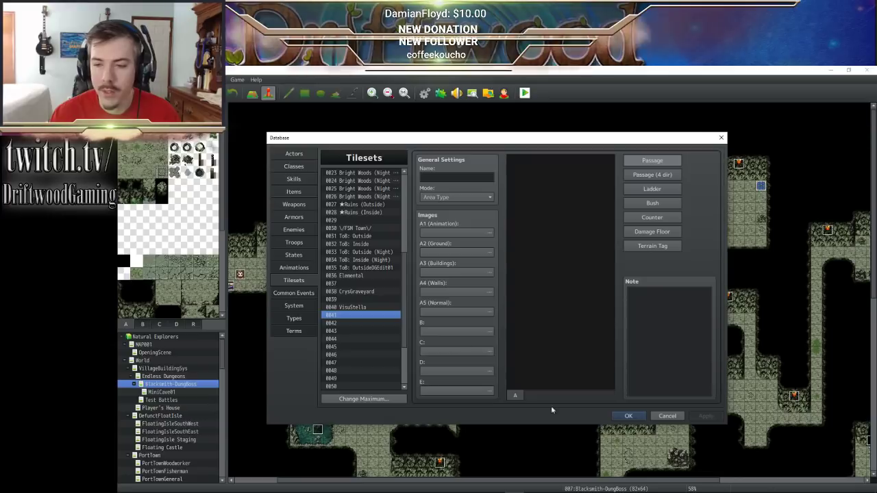
{"action": "left_click", "coordinate": [628, 416]}
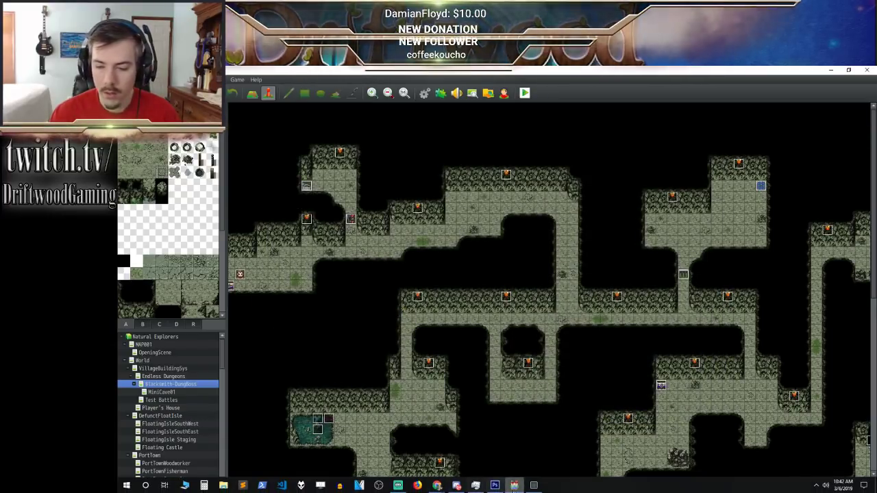
- Switch back to the running playtest and finish the Haunting Memory with Tea's regular attack
{"action": "left_click", "coordinate": [533, 486]}
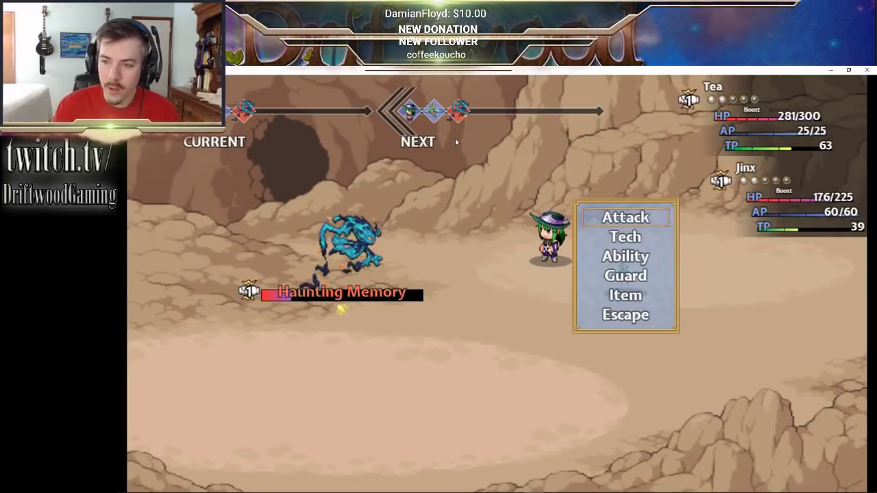
{"action": "key", "text": "Down"}
{"action": "key", "text": "Return"}
{"action": "key", "text": "Escape"}
{"action": "key", "text": "Up"}
{"action": "key", "text": "Return"}
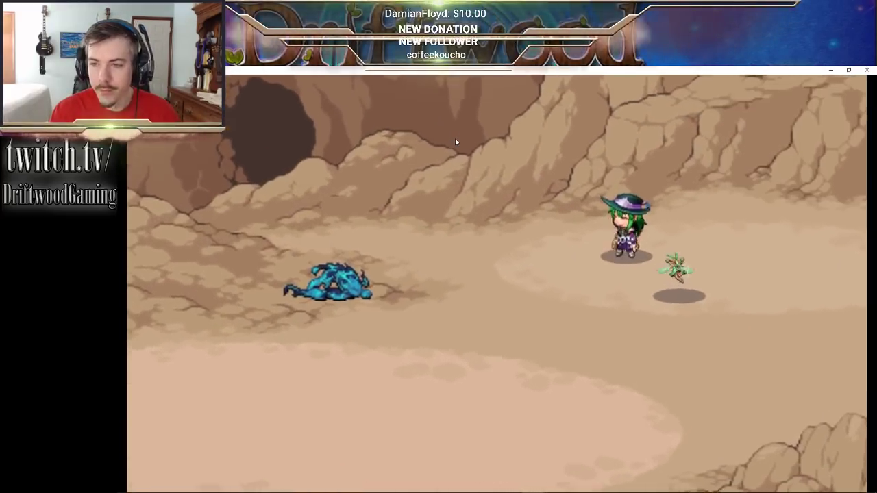
- Leave the finished battle and walk through the torch-lit prison cave to the mushroom at its southeastern end
{"action": "key", "text": "Return"}
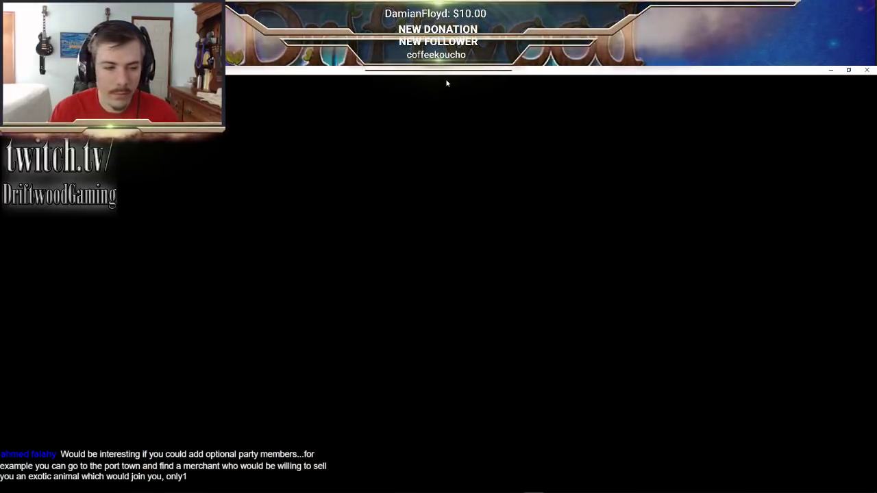
{"action": "key", "text": "Down"}
{"action": "key", "text": "Left"}
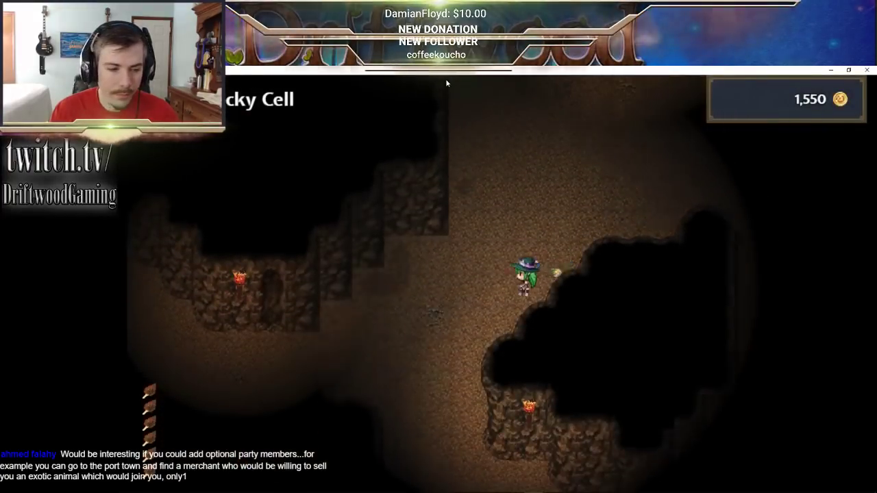
{"action": "key", "text": "Down"}
{"action": "key", "text": "Down"}
{"action": "key", "text": "Right"}
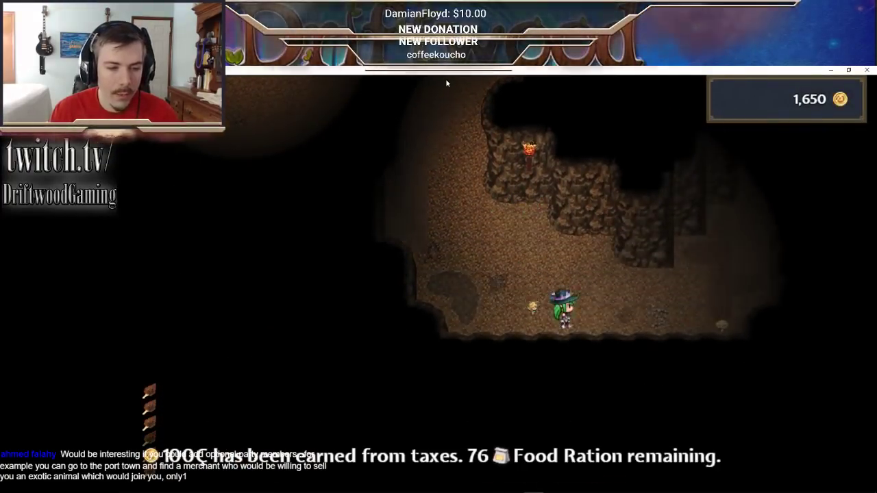
{"action": "key", "text": "Up"}
{"action": "key", "text": "Down"}
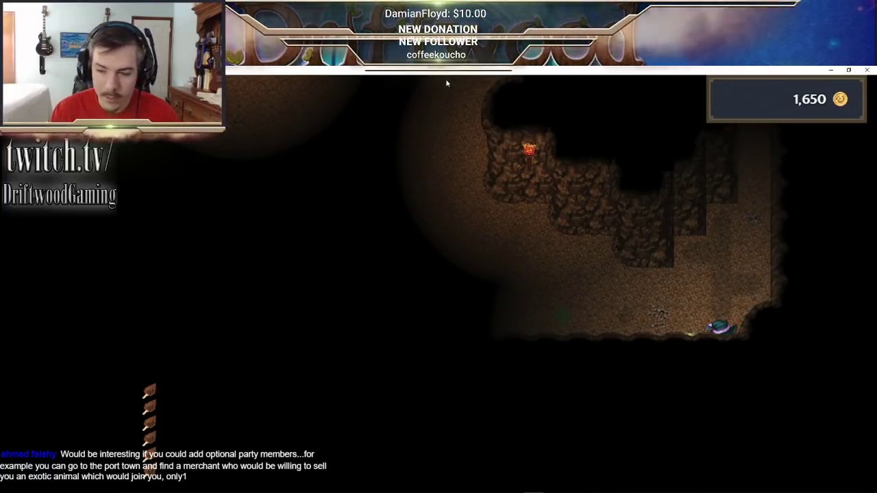
- Walk back west through the prison cave to the open area below the barred stairs
{"action": "key", "text": "Left"}
{"action": "key", "text": "Up"}
{"action": "key", "text": "Left"}
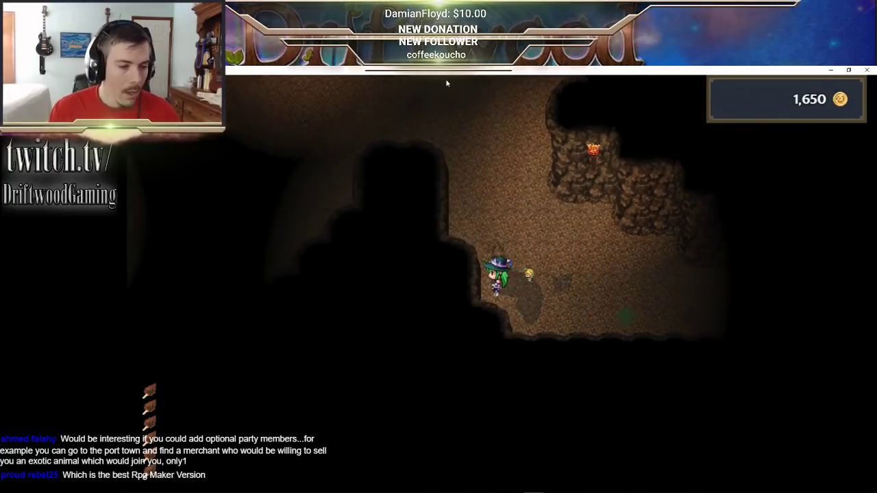
{"action": "key", "text": "Up"}
{"action": "key", "text": "Up"}
{"action": "key", "text": "Left"}
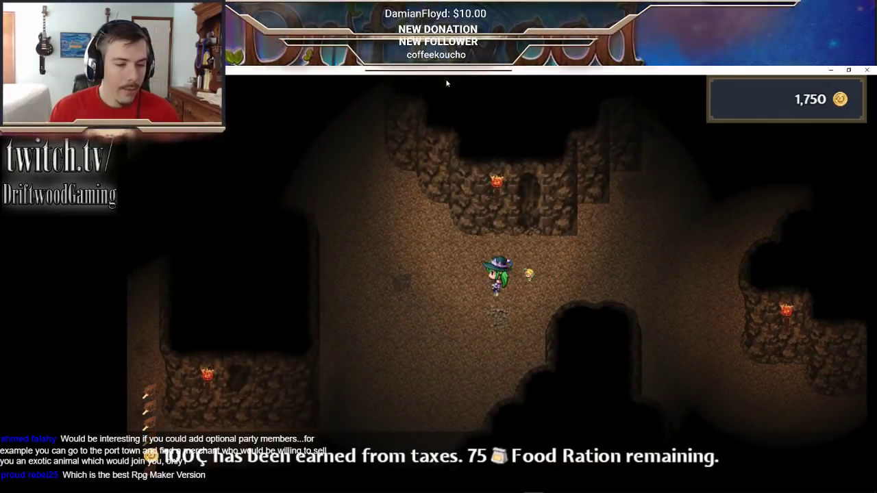
{"action": "key", "text": "Left"}
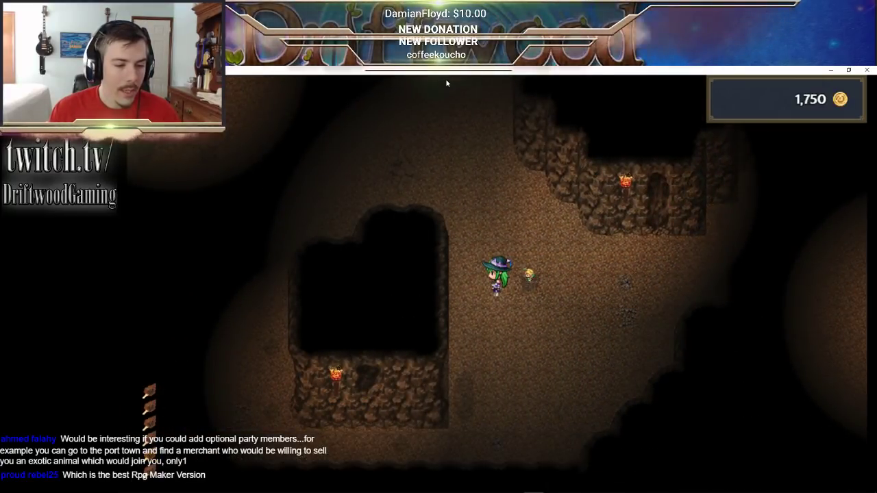
{"action": "key", "text": "Left"}
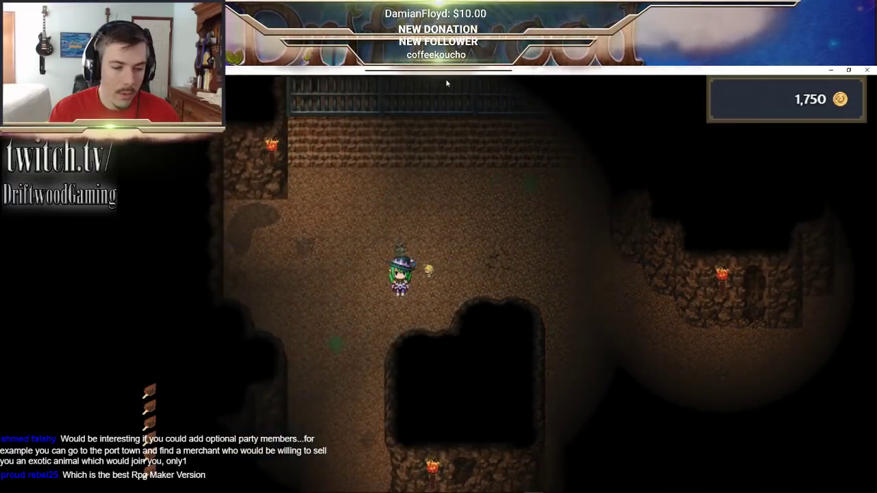
- Go down to the southwestern alcove and operate the lever to open the gate across the stairs
{"action": "key", "text": "Down"}
{"action": "key", "text": "Left"}
{"action": "key", "text": "Down"}
{"action": "key", "text": "Left"}
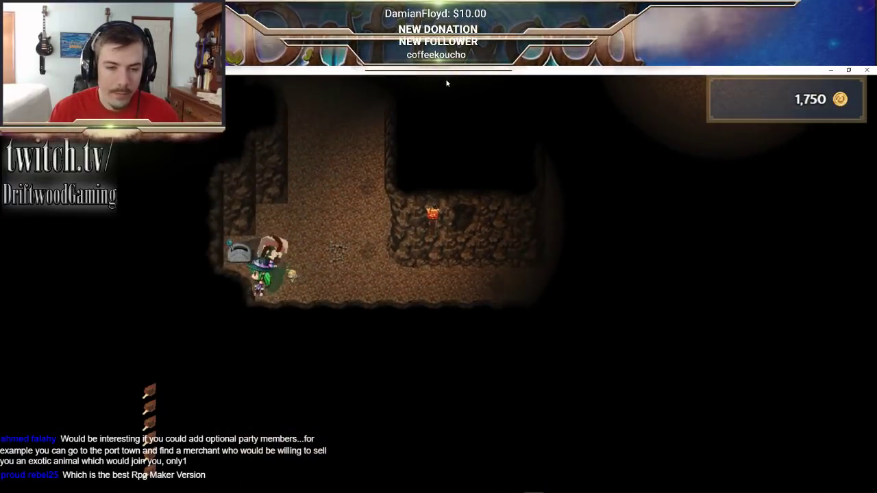
{"action": "key", "text": "Up"}
{"action": "key", "text": "Return"}
{"action": "key", "text": "Return"}
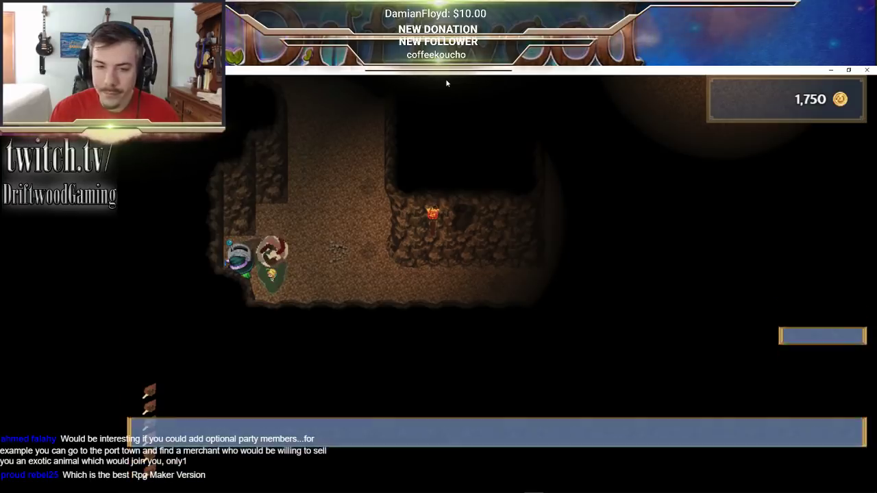
- Walk back north, climb the unbarred stairs and cross the upper chamber past the blond prisoner to the green pool
{"action": "key", "text": "Right"}
{"action": "key", "text": "Up"}
{"action": "key", "text": "Up"}
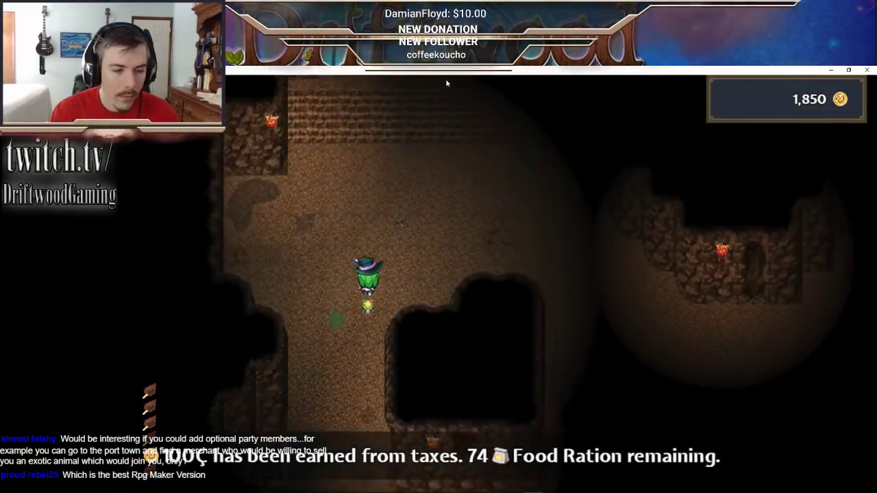
{"action": "key", "text": "Right"}
{"action": "key", "text": "Up"}
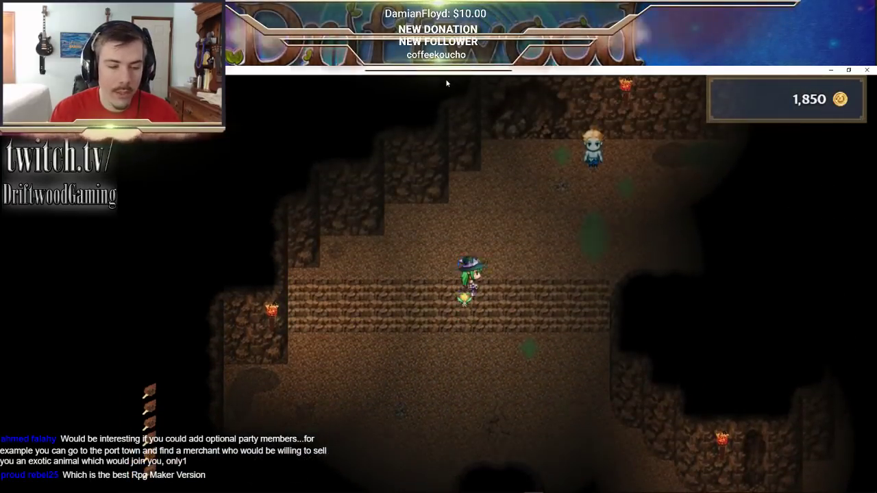
{"action": "key", "text": "Right"}
{"action": "key", "text": "Up"}
{"action": "key", "text": "Right"}
{"action": "key", "text": "Up"}
{"action": "key", "text": "Right"}
{"action": "key", "text": "Right"}
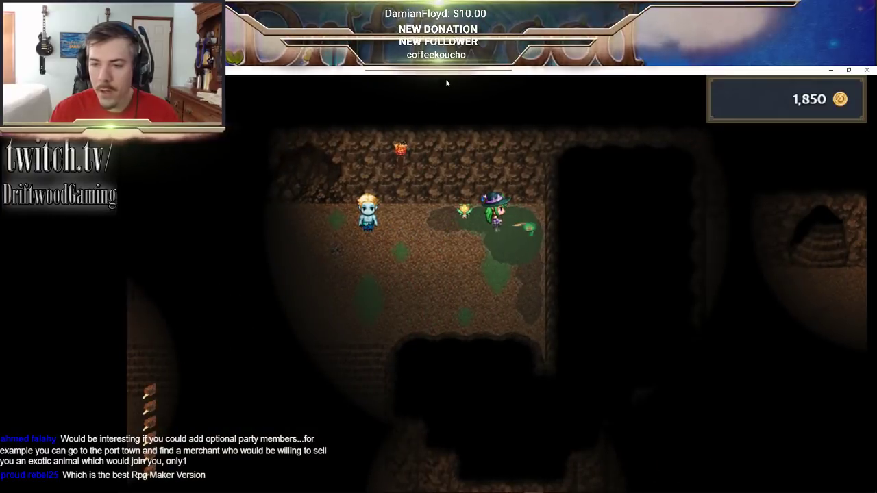
- Talk to the blond prisoner to rescue him and advance through the messages
{"action": "key", "text": "Left"}
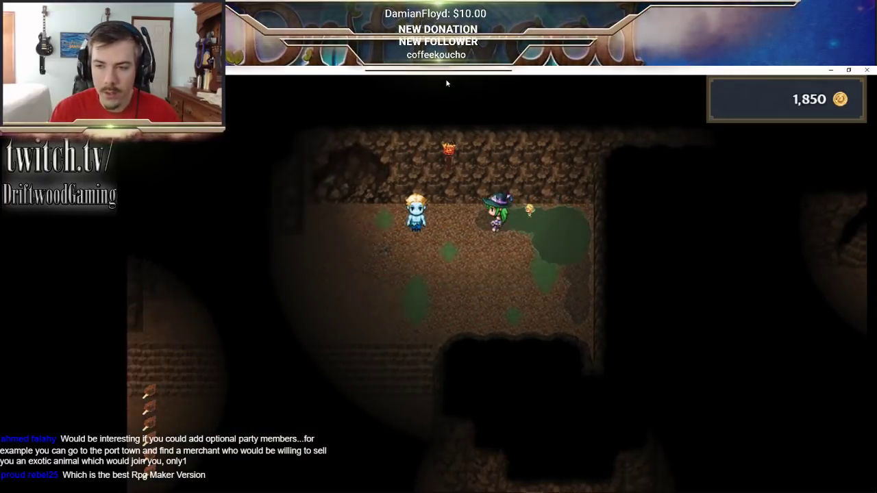
{"action": "key", "text": "Return"}
{"action": "key", "text": "Return"}
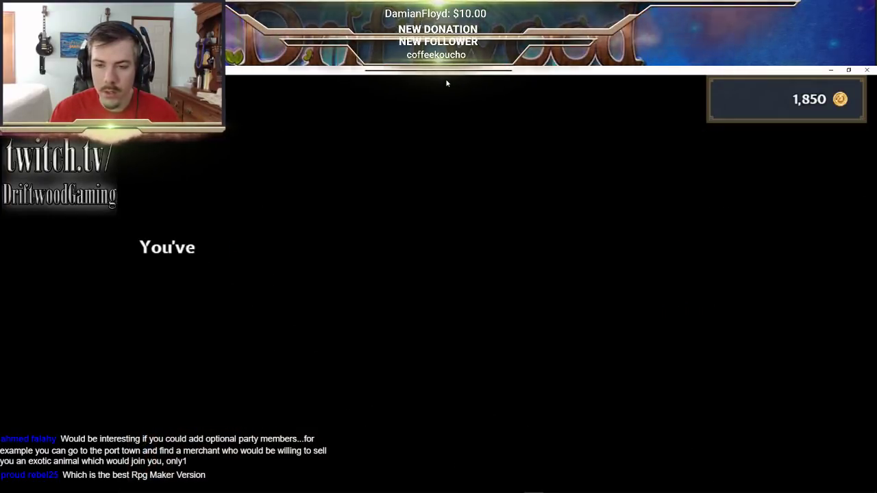
{"action": "key", "text": "Return"}
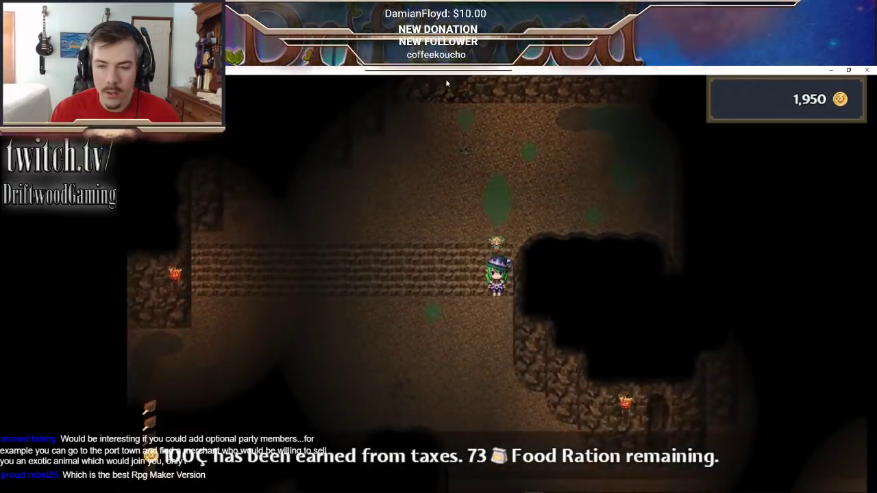
- Walk back down the stairs and east through the prison cave to its exit into the Basement
{"action": "key", "text": "Down"}
{"action": "key", "text": "Right"}
{"action": "key", "text": "Down"}
{"action": "key", "text": "Right"}
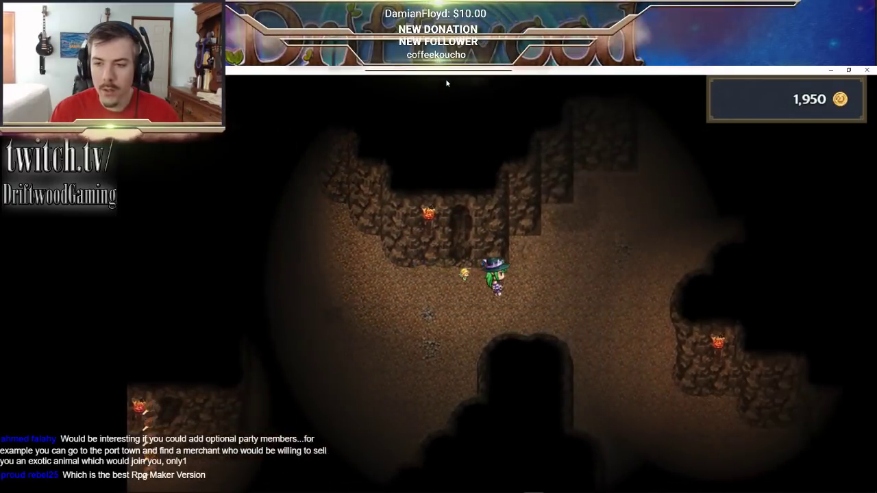
{"action": "key", "text": "Up"}
{"action": "key", "text": "Right"}
{"action": "key", "text": "Up"}
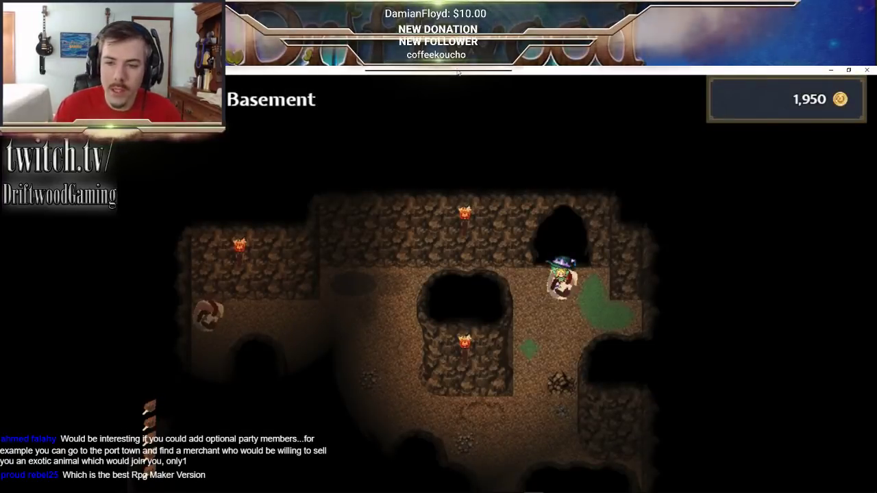
- Look through the Synthesis screen's item and armor recipes, then return to the map
{"action": "key", "text": "Escape"}
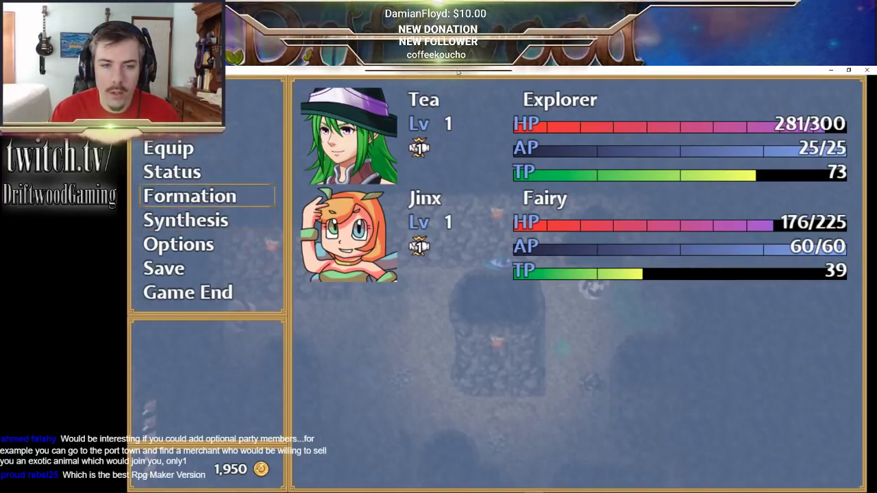
{"action": "key", "text": "Return"}
{"action": "key", "text": "Down"}
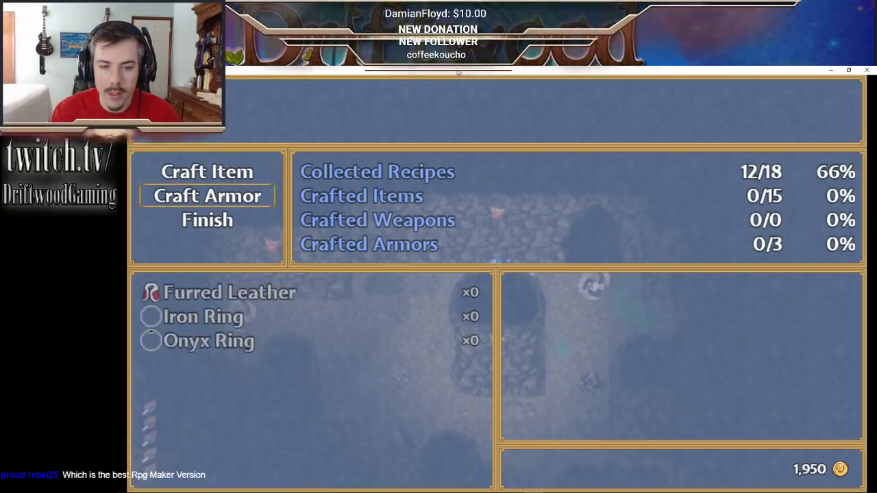
{"action": "key", "text": "Escape"}
{"action": "key", "text": "Escape"}
- Walk west through the Basement's passages and north past the rubble crates to the exit into the Dungeon
{"action": "key", "text": "Left"}
{"action": "key", "text": "Down"}
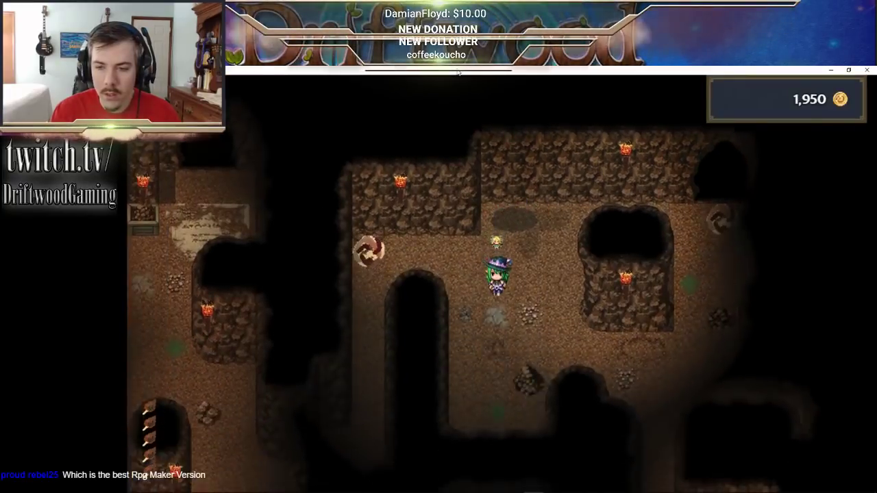
{"action": "key", "text": "Left"}
{"action": "key", "text": "Up"}
{"action": "key", "text": "Left"}
{"action": "key", "text": "Down"}
{"action": "key", "text": "Left"}
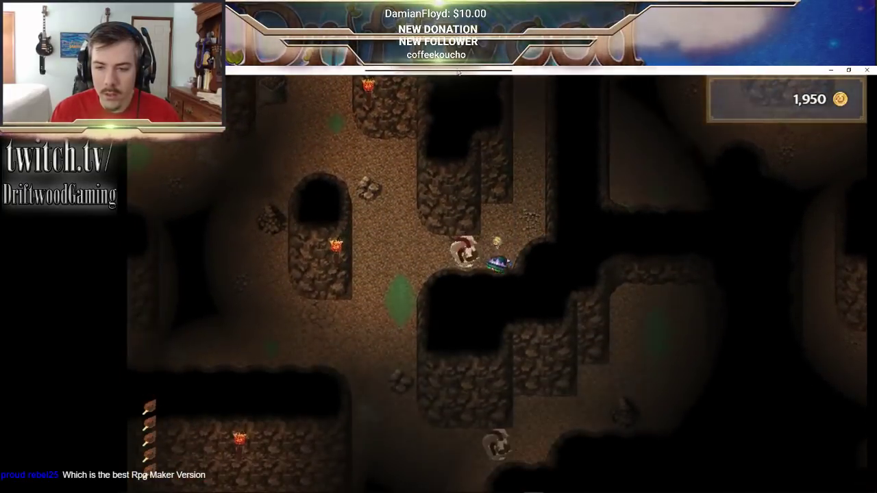
{"action": "key", "text": "Up"}
{"action": "key", "text": "Down"}
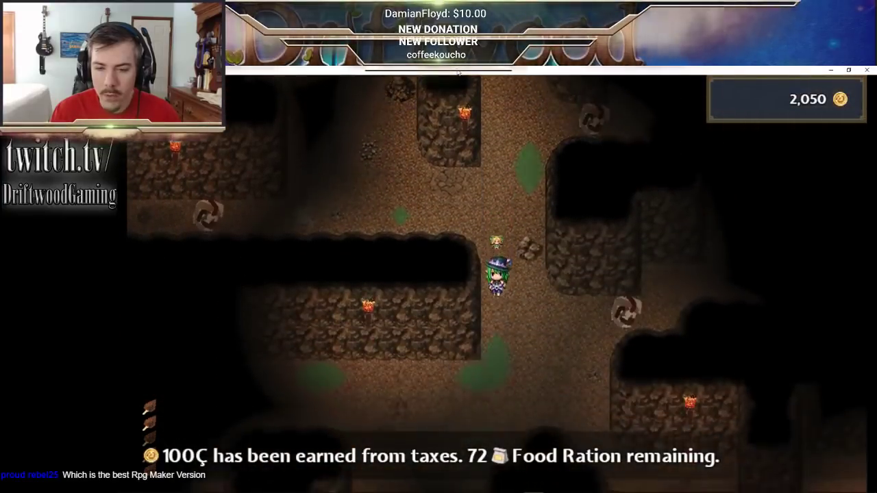
{"action": "key", "text": "Up"}
{"action": "key", "text": "Left"}
{"action": "key", "text": "Up"}
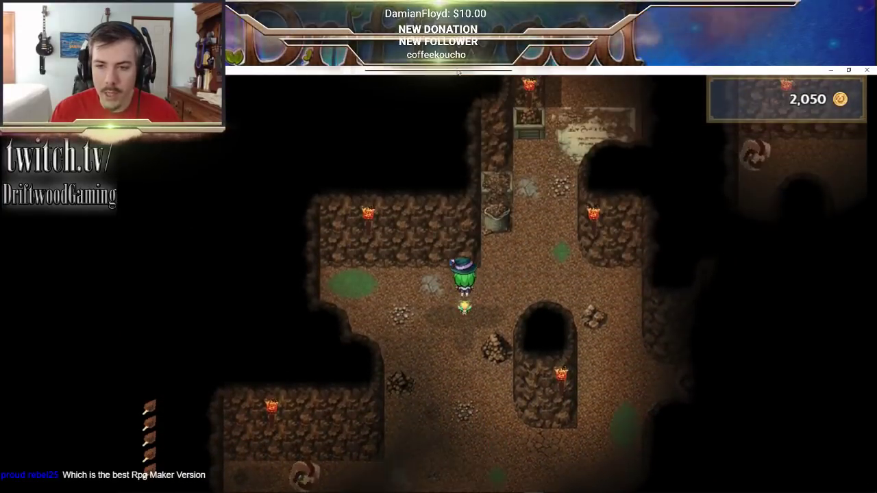
{"action": "key", "text": "Right"}
{"action": "key", "text": "Up"}
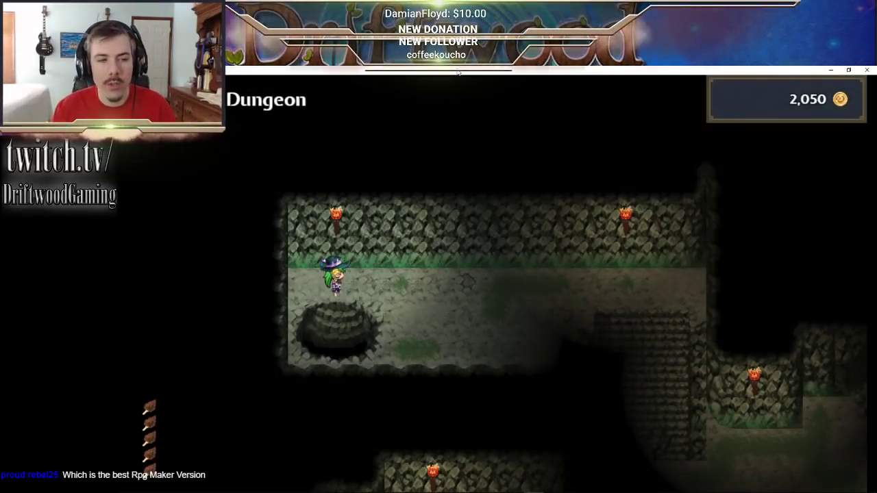
- Descend the Dungeon stairs, harvest the mushroom in the southern passage and head past the glowing green monument
{"action": "key", "text": "Right"}
{"action": "key", "text": "Down"}
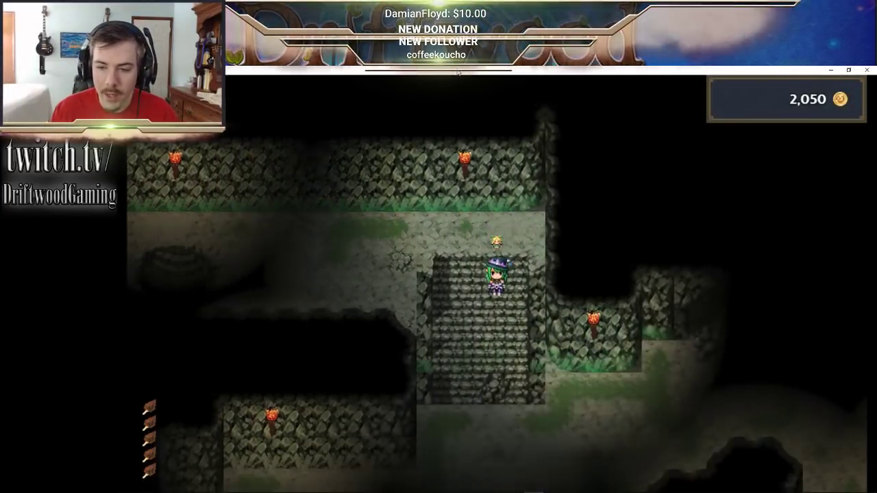
{"action": "key", "text": "Down"}
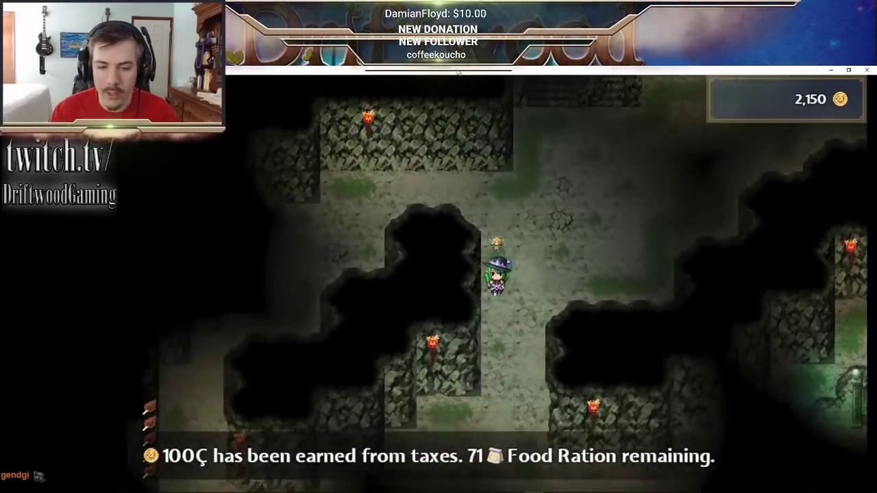
{"action": "key", "text": "Right"}
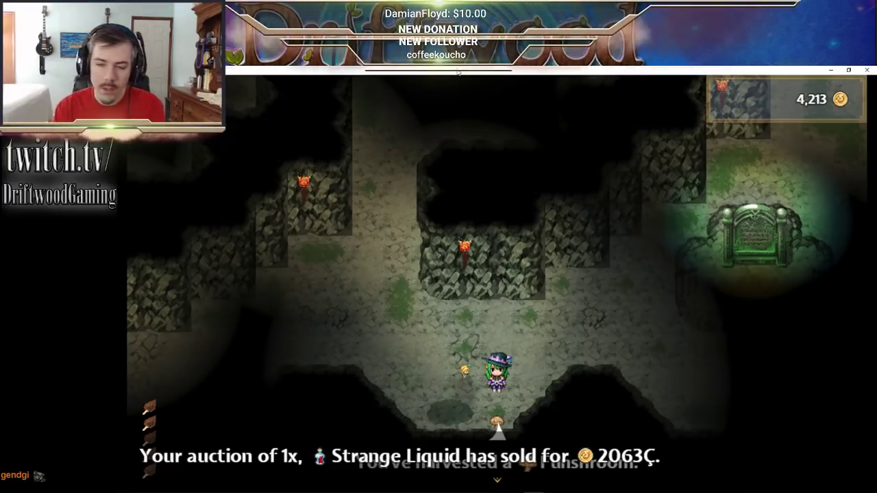
{"action": "key", "text": "Right"}
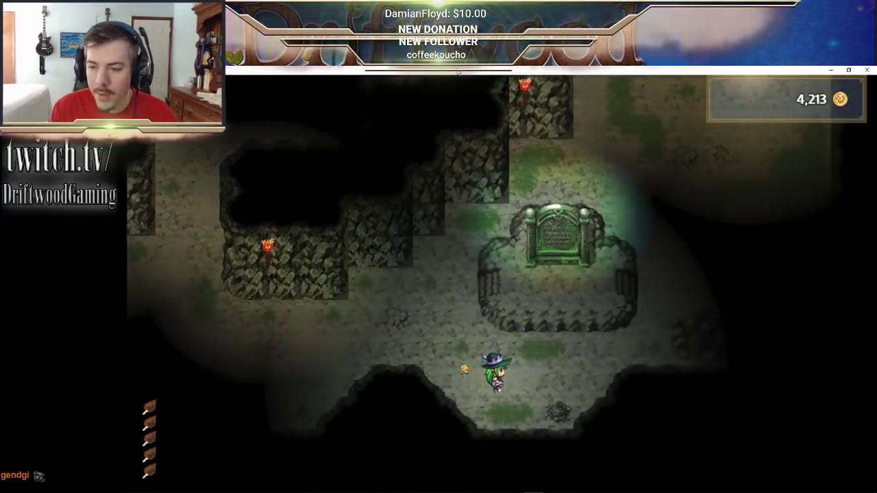
{"action": "key", "text": "Right"}
{"action": "key", "text": "Up"}
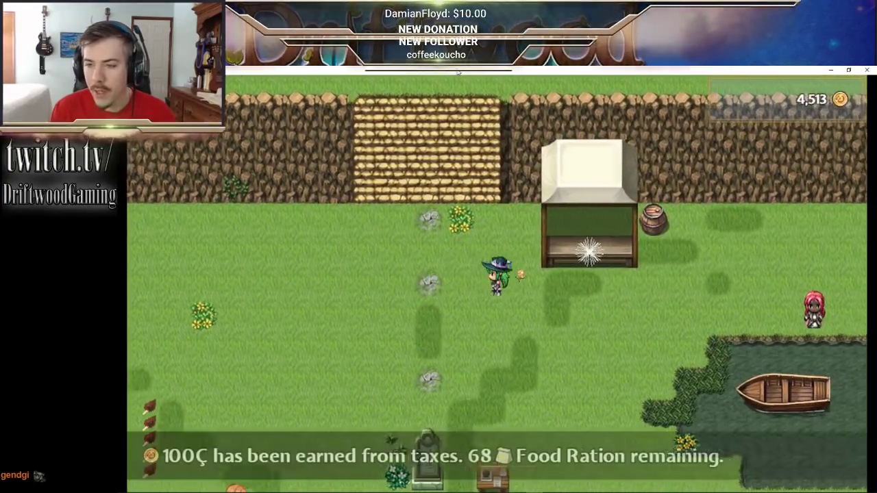
- Cross the village from the market stall, passing the bar sign, to the blue-skinned blond villager by the flower beds
{"action": "key", "text": "Down"}
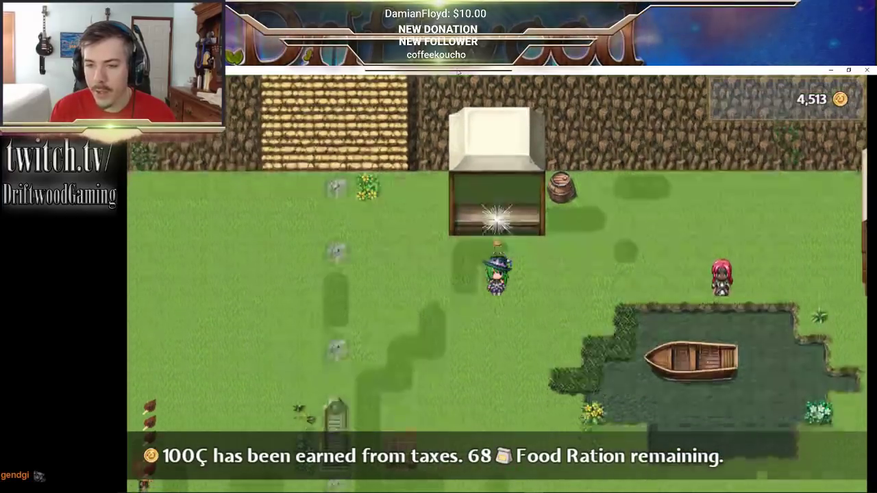
{"action": "key", "text": "Up"}
{"action": "key", "text": "Left"}
{"action": "key", "text": "Up"}
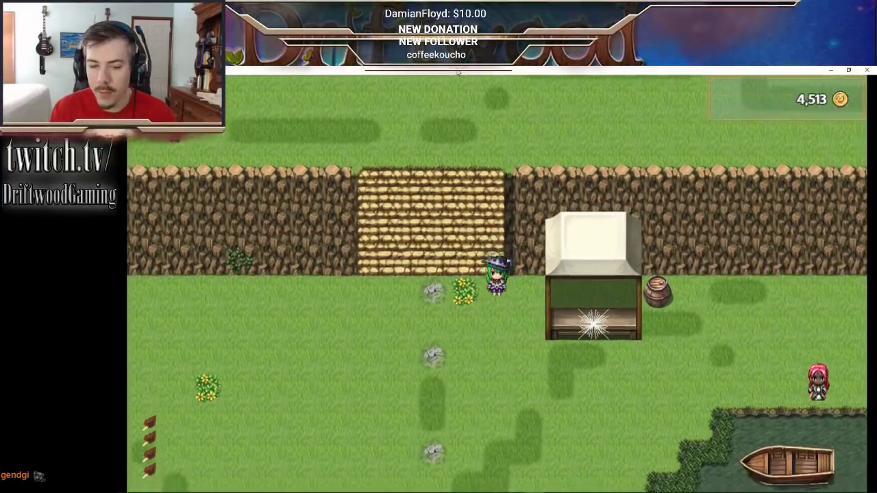
{"action": "key", "text": "Down"}
{"action": "key", "text": "Left"}
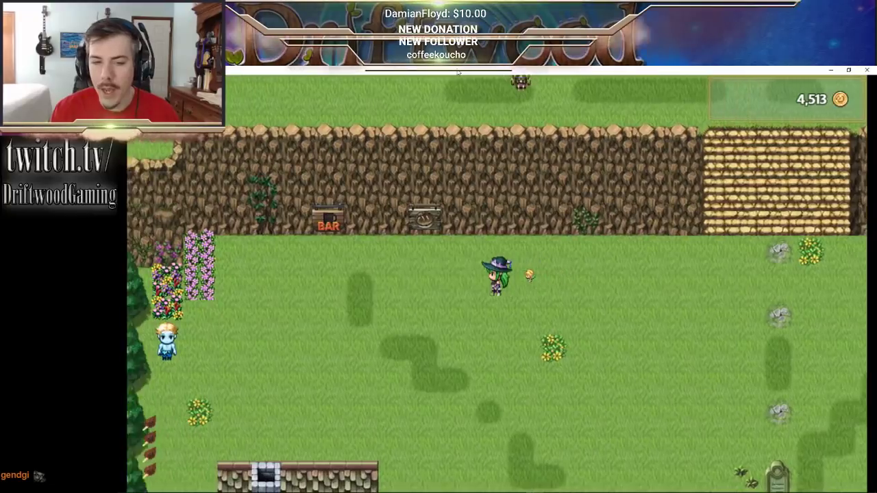
{"action": "key", "text": "Down"}
{"action": "key", "text": "Left"}
{"action": "key", "text": "Left"}
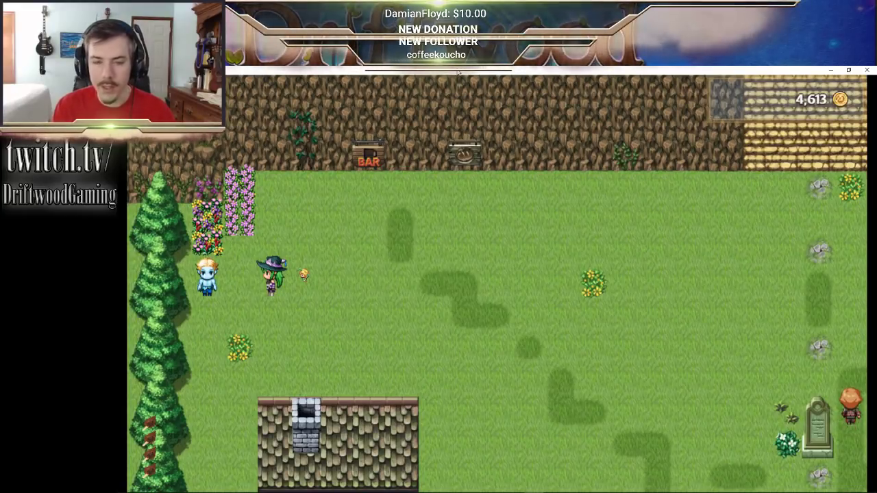
{"action": "key", "text": "Left"}
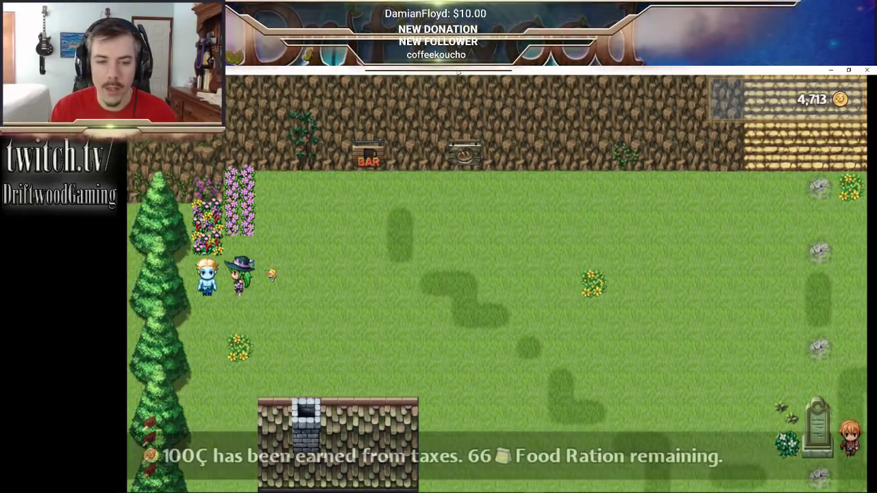
- Talk to the seed man by the flower beds, open his shop and buy two Carrot Seeds
{"action": "key", "text": "Return"}
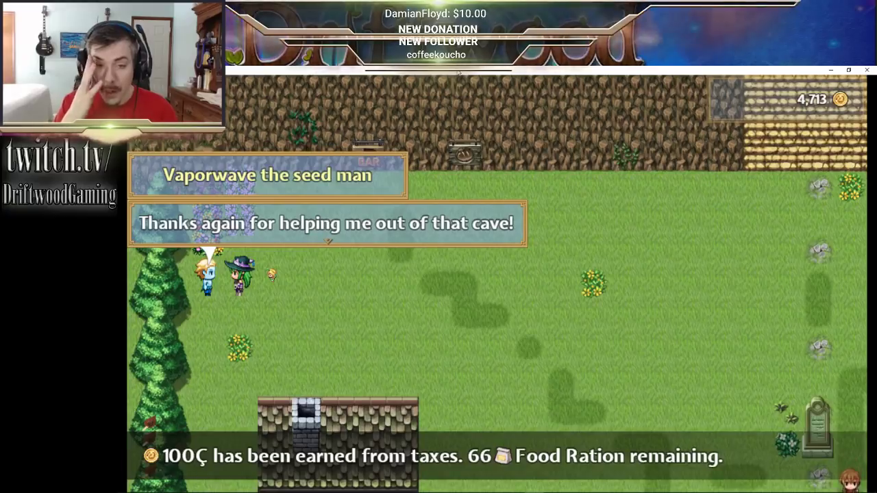
{"action": "key", "text": "Return"}
{"action": "key", "text": "Return"}
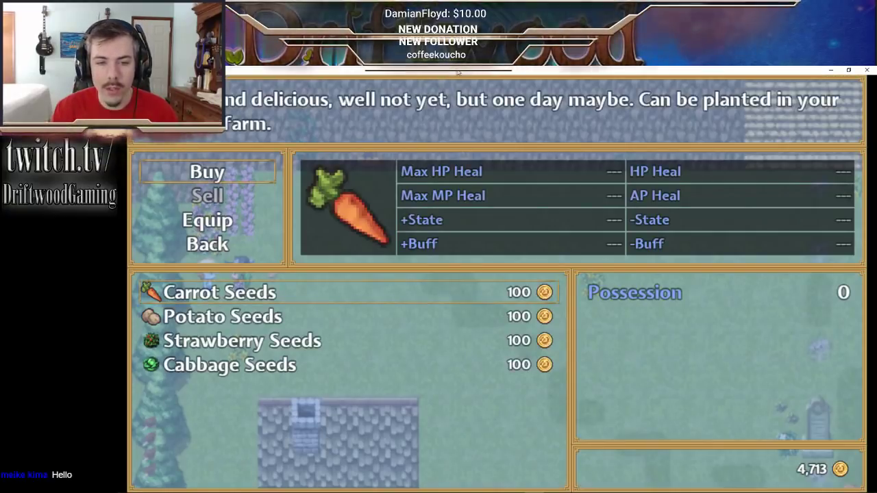
{"action": "key", "text": "Return"}
{"action": "key", "text": "Right"}
{"action": "key", "text": "Return"}
- Buy two each of Potato Seeds, Strawberry Seeds and Cabbage Seeds
{"action": "key", "text": "Down"}
{"action": "key", "text": "Return"}
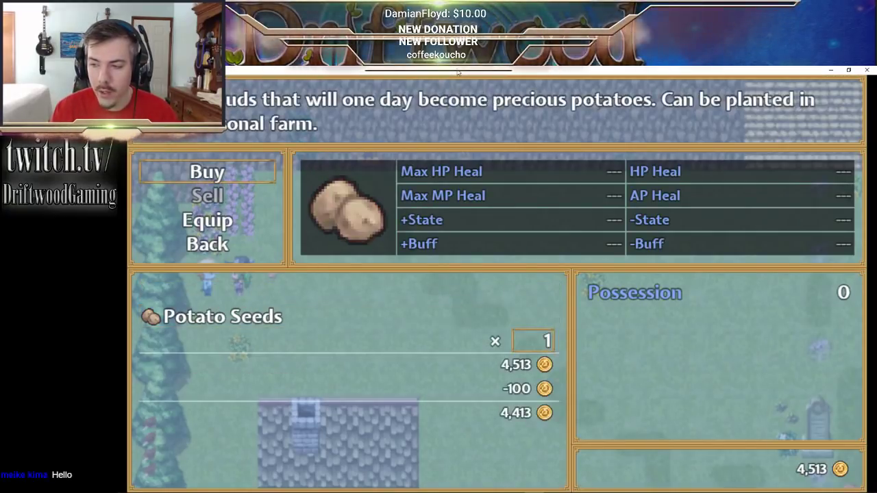
{"action": "key", "text": "Right"}
{"action": "key", "text": "Return"}
{"action": "key", "text": "Down"}
{"action": "key", "text": "Return"}
{"action": "key", "text": "Right"}
{"action": "key", "text": "Return"}
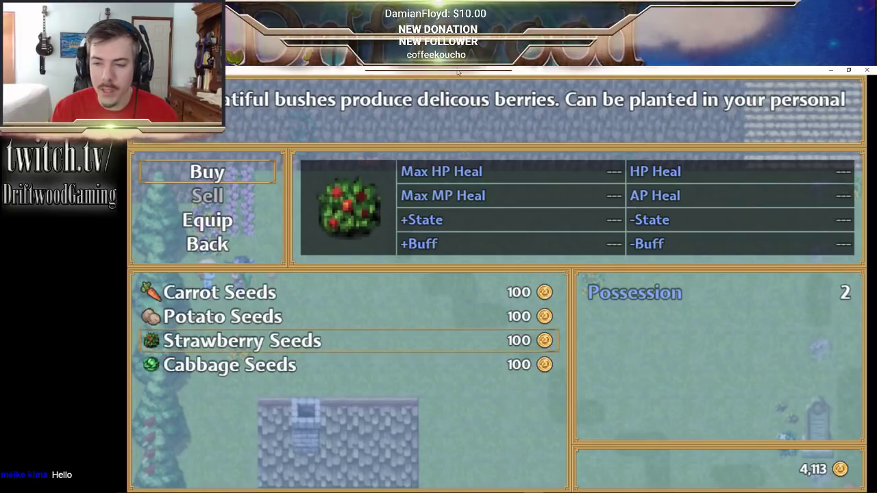
{"action": "key", "text": "Down"}
{"action": "key", "text": "Return"}
{"action": "key", "text": "Right"}
{"action": "key", "text": "Return"}
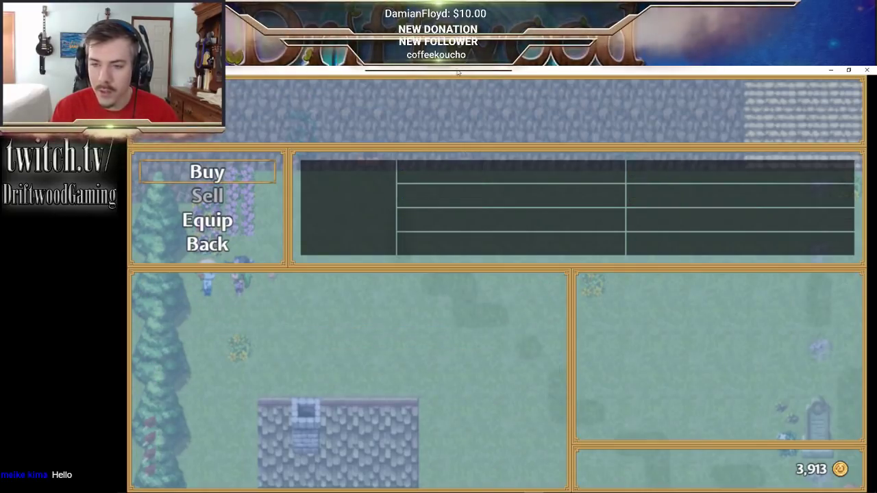
- Leave the seed shop and hire the Sushi Chef at the bar sign for 20 Stones and 1,000Ç
{"action": "key", "text": "Right"}
{"action": "key", "text": "Right"}
{"action": "key", "text": "Up"}
{"action": "key", "text": "Up"}
{"action": "key", "text": "Return"}
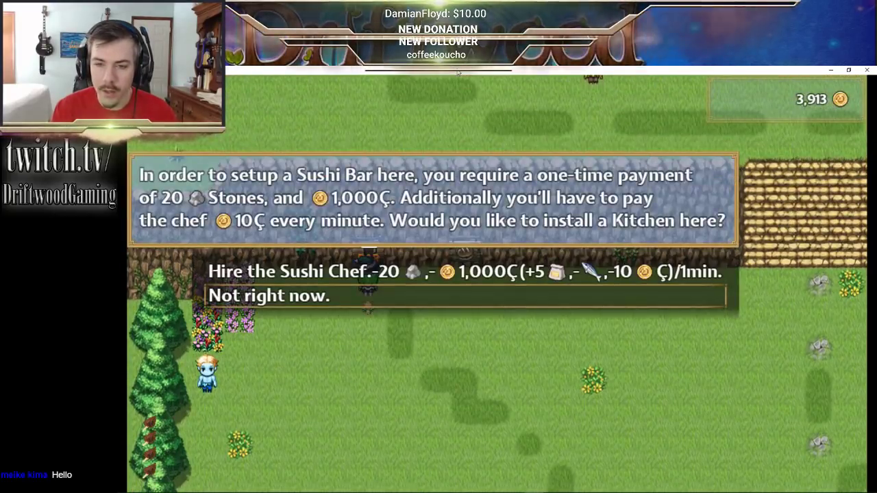
{"action": "key", "text": "Up"}
{"action": "key", "text": "Return"}
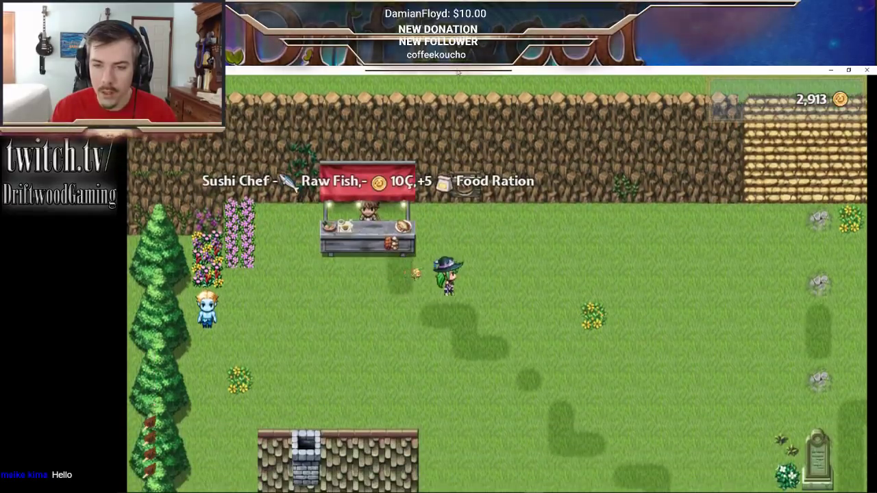
- Climb the village stairs to the farm and plant Carrot Seeds in the southeastern plot
{"action": "key", "text": "Right"}
{"action": "key", "text": "Up"}
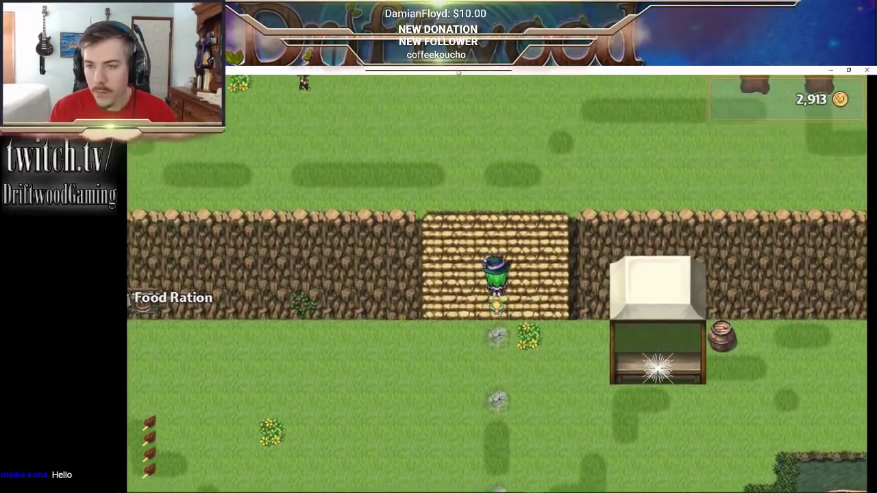
{"action": "key", "text": "Up"}
{"action": "key", "text": "Right"}
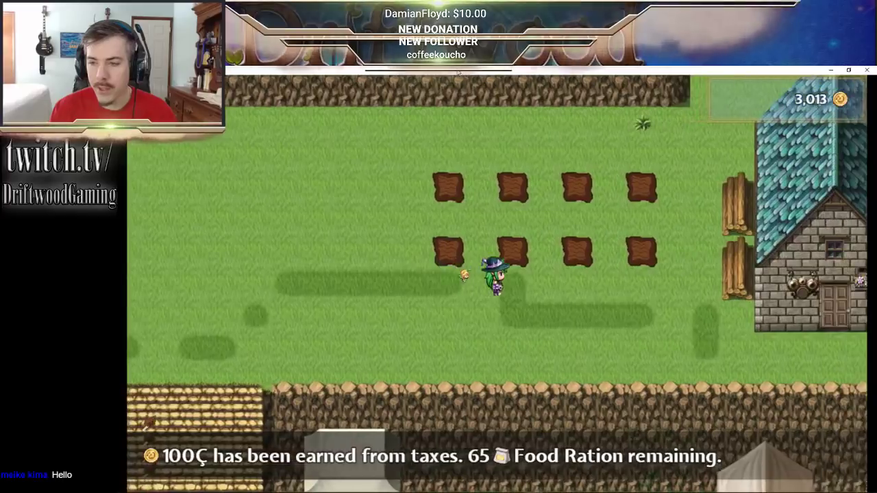
{"action": "key", "text": "Right"}
{"action": "key", "text": "Up"}
{"action": "key", "text": "Return"}
{"action": "key", "text": "Return"}
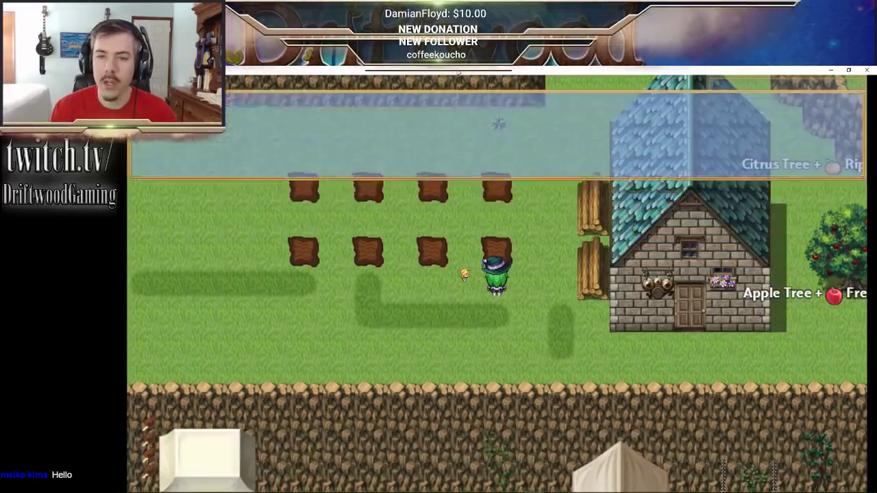
{"action": "key", "text": "Return"}
- Plant the second Carrot Seeds in the northeastern plot
{"action": "key", "text": "Left"}
{"action": "key", "text": "Up"}
{"action": "key", "text": "Right"}
{"action": "key", "text": "Return"}
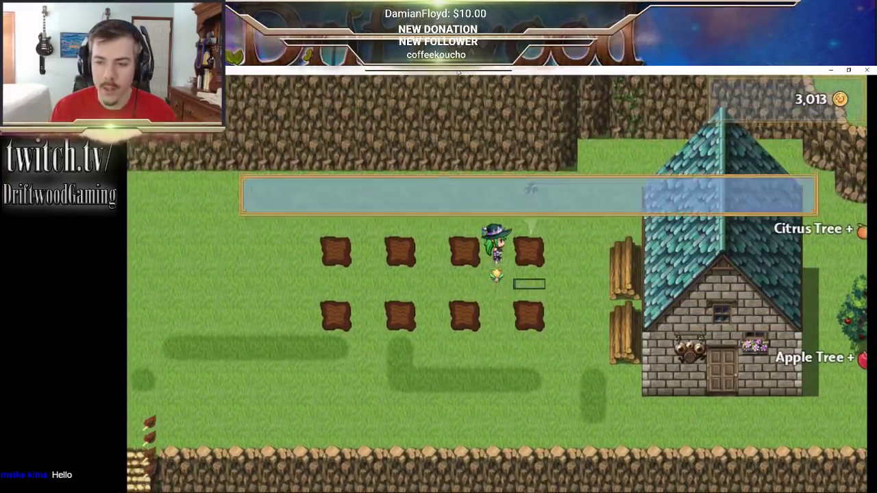
{"action": "key", "text": "Return"}
{"action": "key", "text": "Return"}
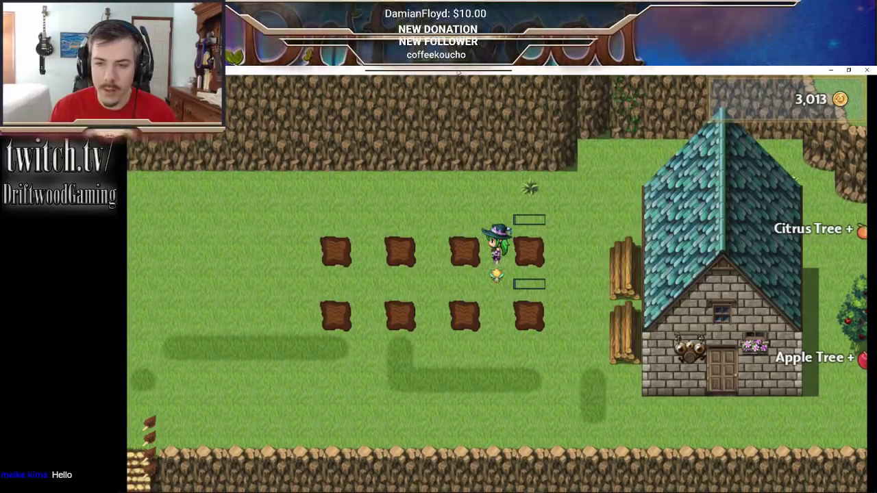
- Plant Potato Seeds in both plots of the column just west of the carrots
{"action": "key", "text": "Return"}
{"action": "key", "text": "Return"}
{"action": "key", "text": "Return"}
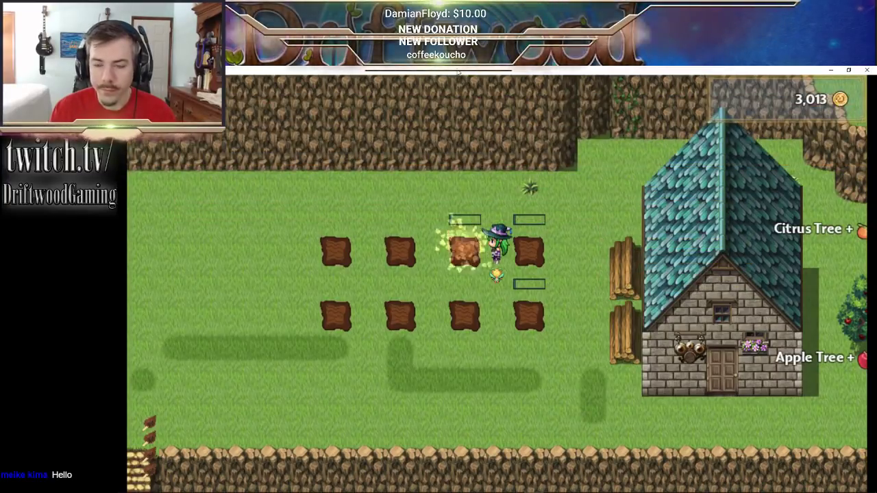
{"action": "key", "text": "Down"}
{"action": "key", "text": "Return"}
{"action": "key", "text": "Return"}
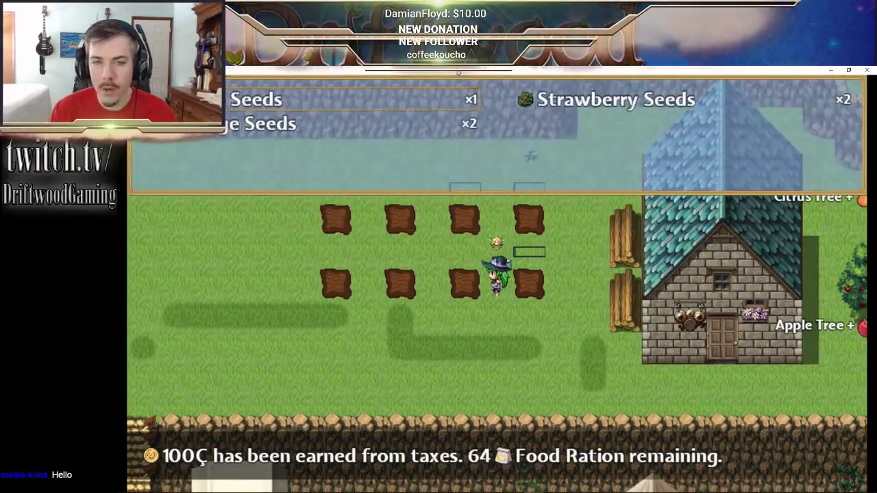
{"action": "key", "text": "Return"}
- Plant Strawberry Seeds in the southern plot of the second column from the west
{"action": "key", "text": "Down"}
{"action": "key", "text": "Left"}
{"action": "key", "text": "Left"}
{"action": "key", "text": "Left"}
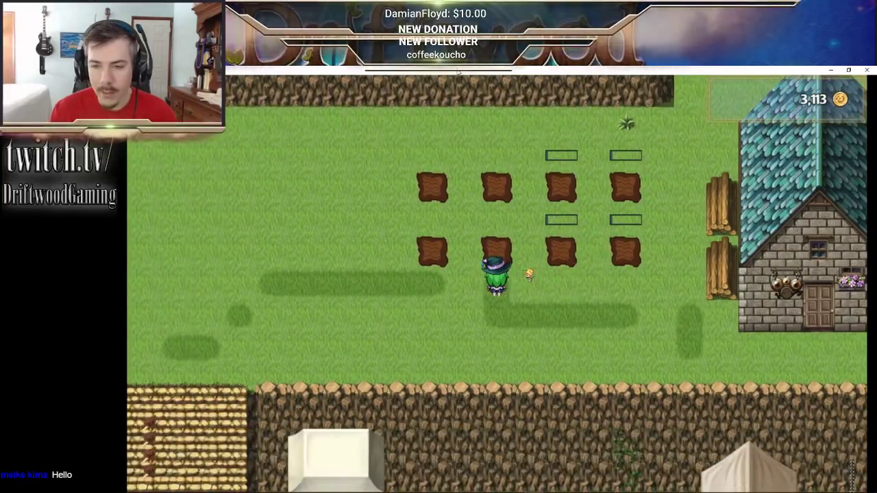
{"action": "key", "text": "Return"}
{"action": "key", "text": "Return"}
{"action": "key", "text": "Return"}
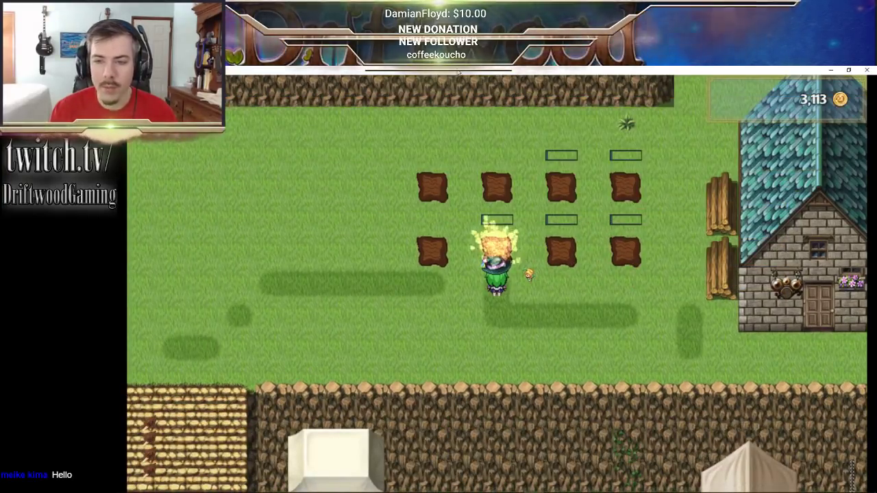
- Plant the remaining Strawberry Seeds in the northern plot of the same column
{"action": "key", "text": "Left"}
{"action": "key", "text": "Up"}
{"action": "key", "text": "Up"}
{"action": "key", "text": "Return"}
{"action": "key", "text": "Return"}
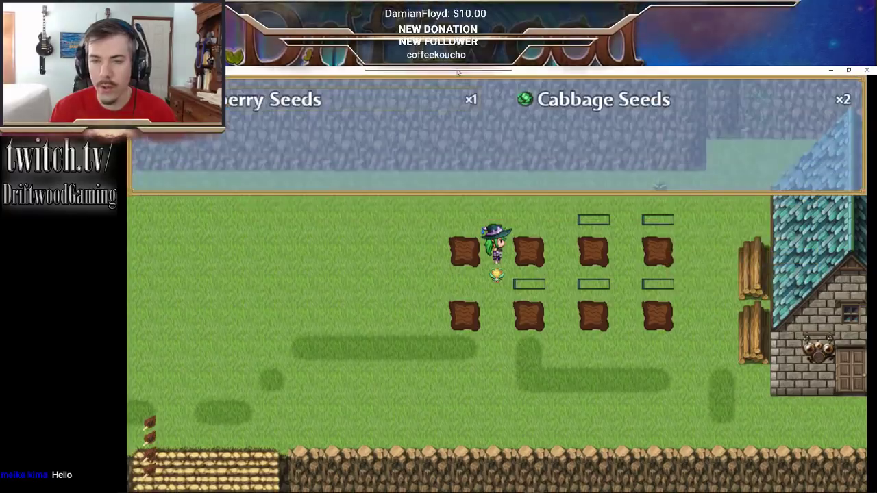
{"action": "key", "text": "Return"}
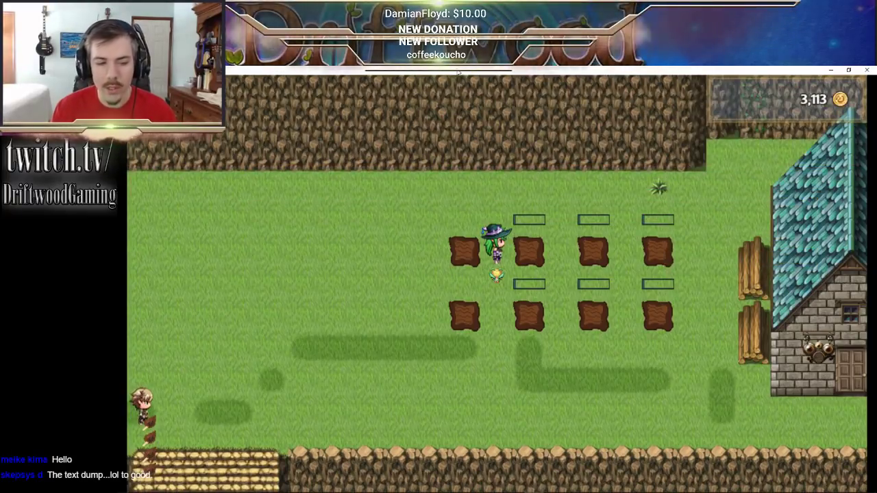
- Plant Cabbage Seeds in the two plots of the westernmost column
{"action": "key", "text": "Return"}
{"action": "key", "text": "Return"}
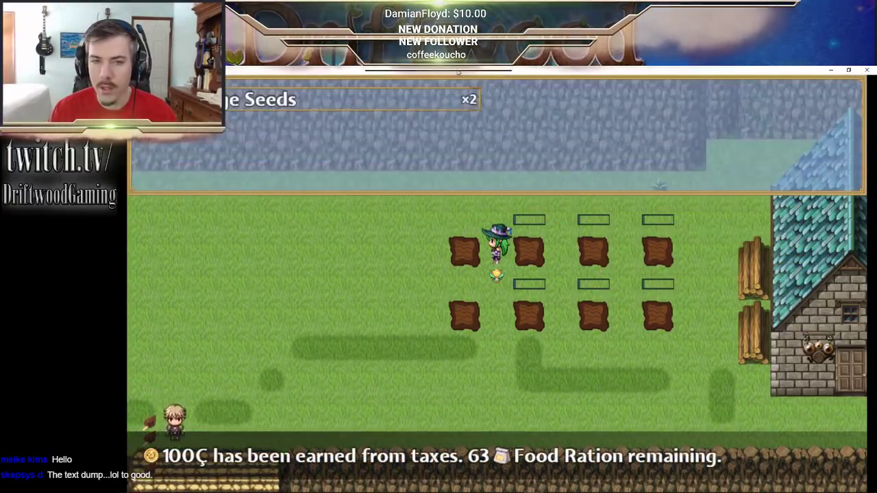
{"action": "key", "text": "Return"}
{"action": "key", "text": "Down"}
{"action": "key", "text": "Down"}
{"action": "key", "text": "Left"}
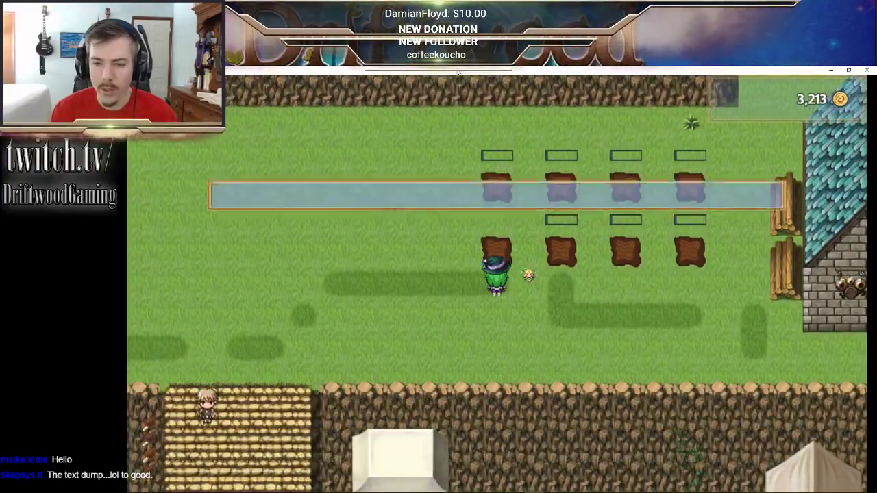
{"action": "key", "text": "Return"}
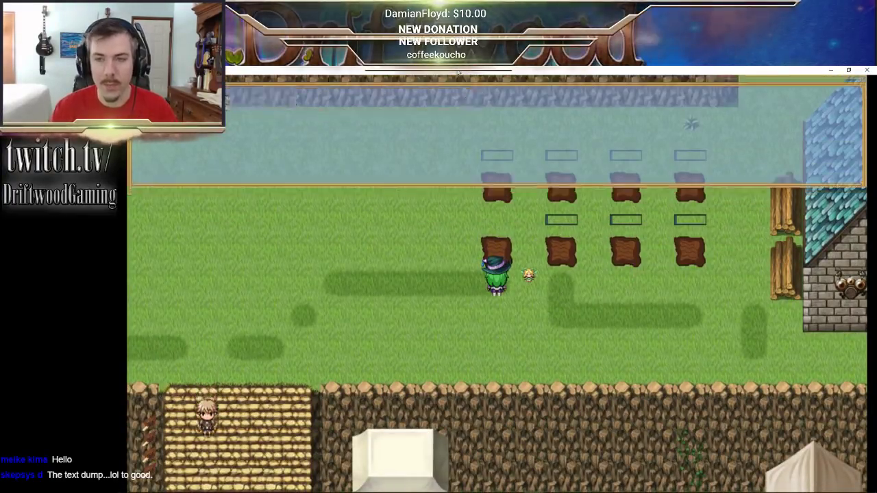
{"action": "key", "text": "Return"}
- Walk from the farm plots east past the stone house's door toward the fruit trees
{"action": "key", "text": "Left"}
{"action": "key", "text": "Down"}
{"action": "key", "text": "Down"}
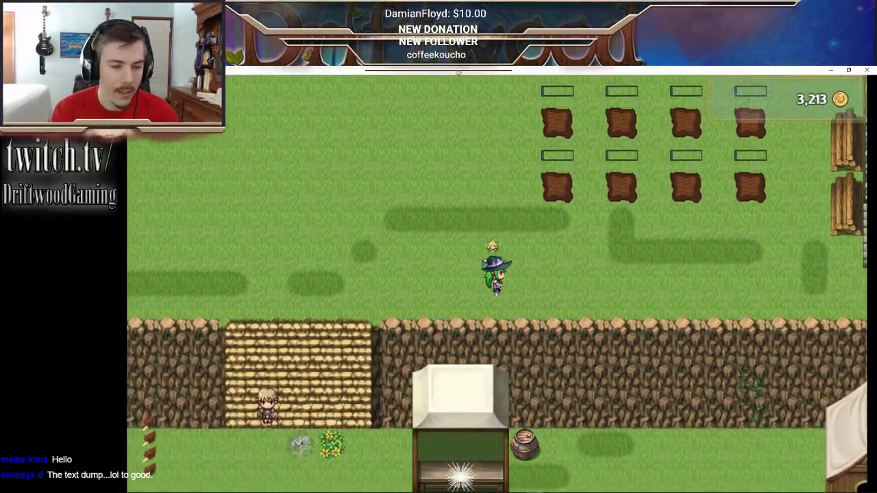
{"action": "key", "text": "Right"}
{"action": "key", "text": "Right"}
{"action": "key", "text": "Right"}
{"action": "key", "text": "Right"}
{"action": "key", "text": "Right"}
{"action": "key", "text": "Right"}
{"action": "key", "text": "Right"}
{"action": "key", "text": "Right"}
{"action": "key", "text": "Right"}
{"action": "key", "text": "Right"}
{"action": "key", "text": "Right"}
{"action": "key", "text": "Right"}
{"action": "key", "text": "Right"}
{"action": "key", "text": "Right"}
{"action": "key", "text": "Right"}
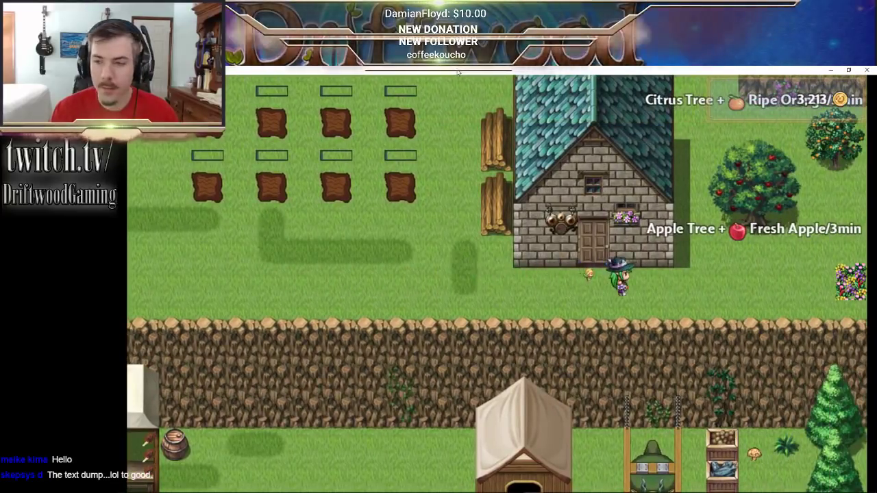
- Walk back west past the planted plots and south down the stairs to leave the village
{"action": "key", "text": "Left"}
{"action": "key", "text": "Left"}
{"action": "key", "text": "Left"}
{"action": "key", "text": "Left"}
{"action": "key", "text": "Left"}
{"action": "key", "text": "Left"}
{"action": "key", "text": "Left"}
{"action": "key", "text": "Left"}
{"action": "key", "text": "Left"}
{"action": "key", "text": "Left"}
{"action": "key", "text": "Left"}
{"action": "key", "text": "Left"}
{"action": "key", "text": "Left"}
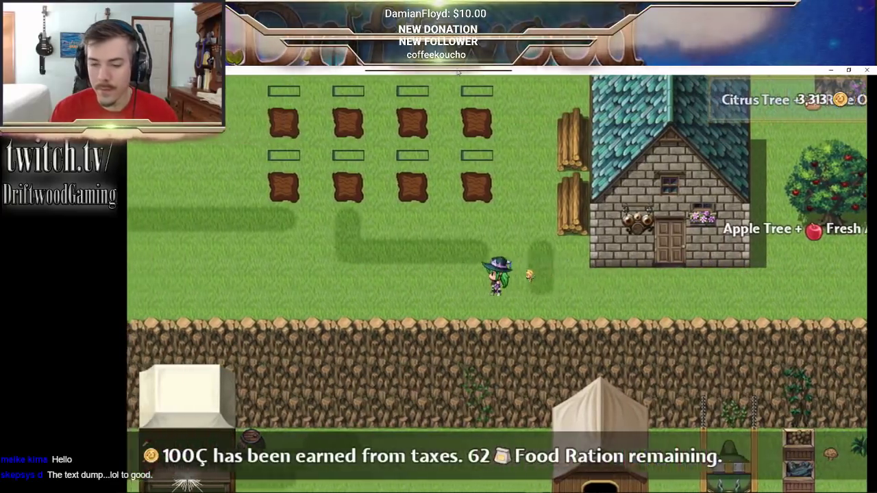
{"action": "key", "text": "Left"}
{"action": "key", "text": "Left"}
{"action": "key", "text": "Left"}
{"action": "key", "text": "Left"}
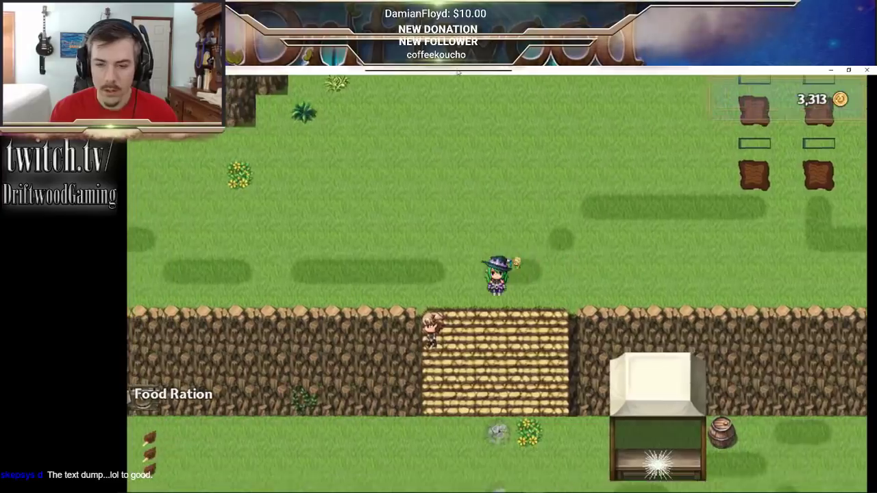
{"action": "key", "text": "Down"}
{"action": "key", "text": "Down"}
{"action": "key", "text": "Down"}
{"action": "key", "text": "Down"}
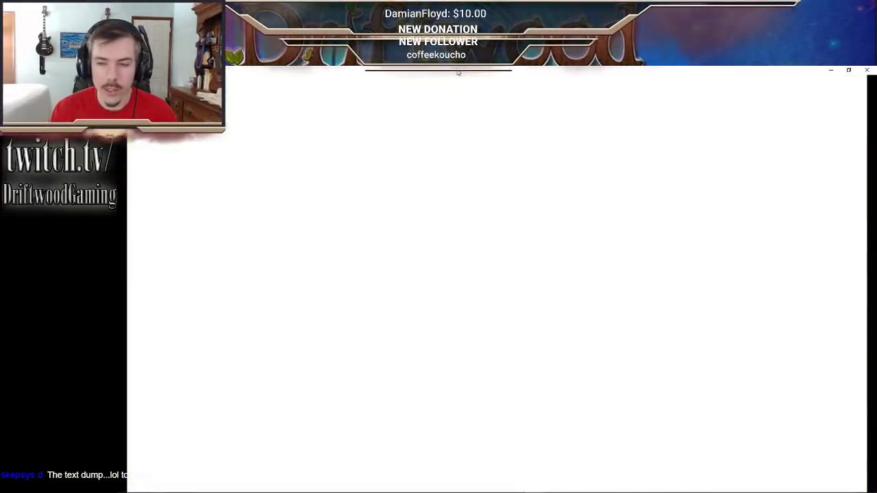
- Travel the overworld past the Lumber Mill and the mountain Mine, and return to the village
{"action": "key", "text": "Down"}
{"action": "key", "text": "Down"}
{"action": "key", "text": "Right"}
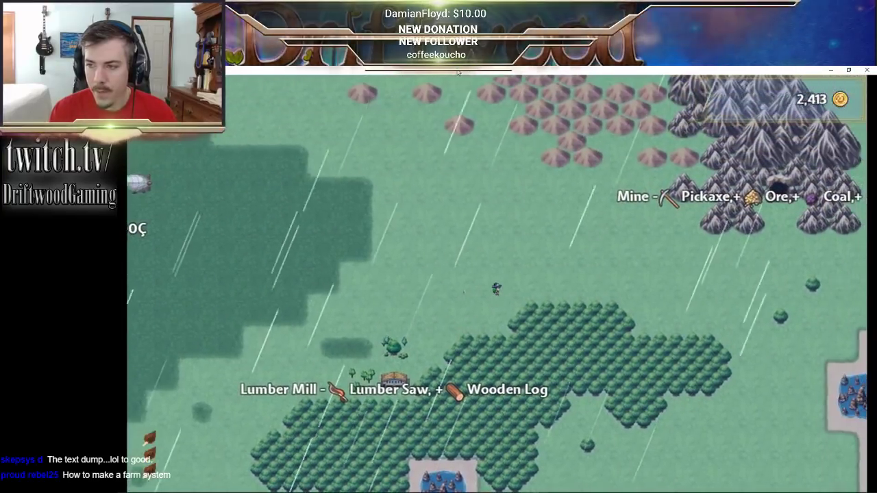
{"action": "key", "text": "Right"}
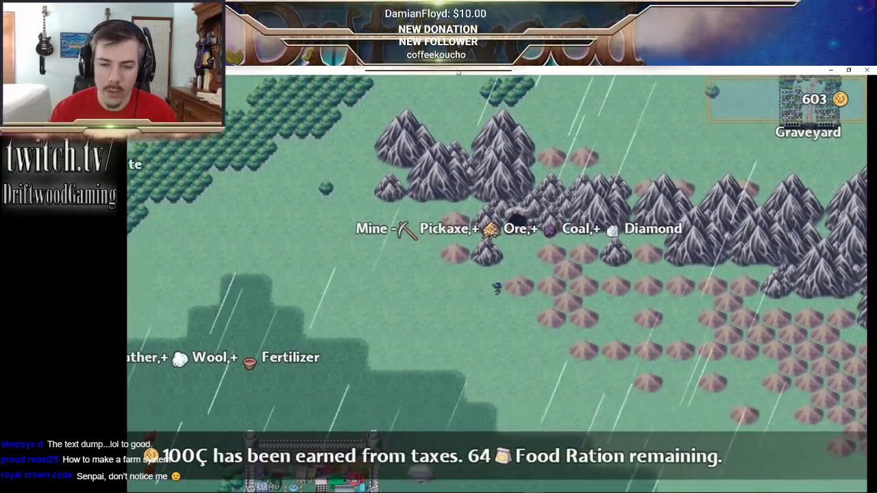
{"action": "key", "text": "Left"}
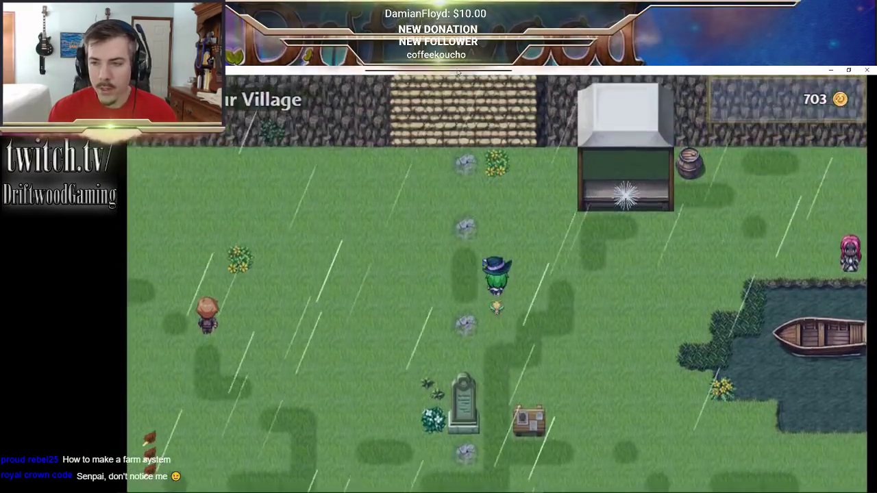
- Climb the village stairs and walk west along the upper terrace to the grass beside the cave entrance
{"action": "key", "text": "Up"}
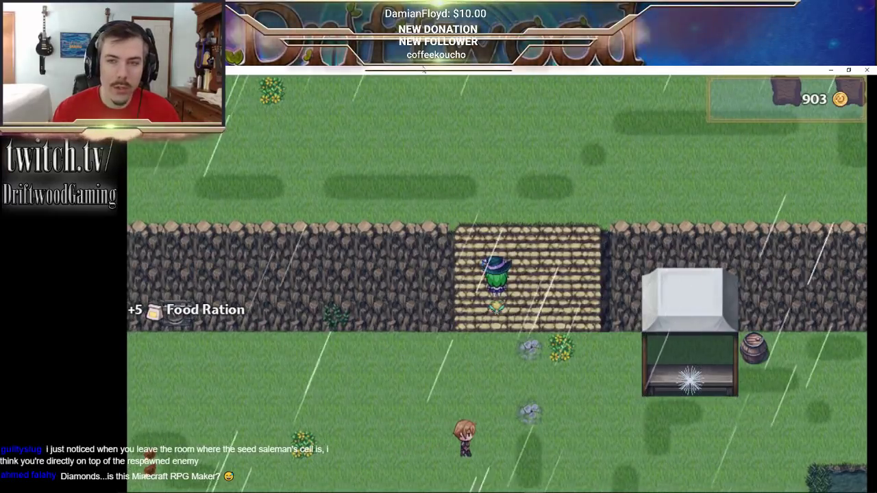
{"action": "key", "text": "Up"}
{"action": "key", "text": "Left"}
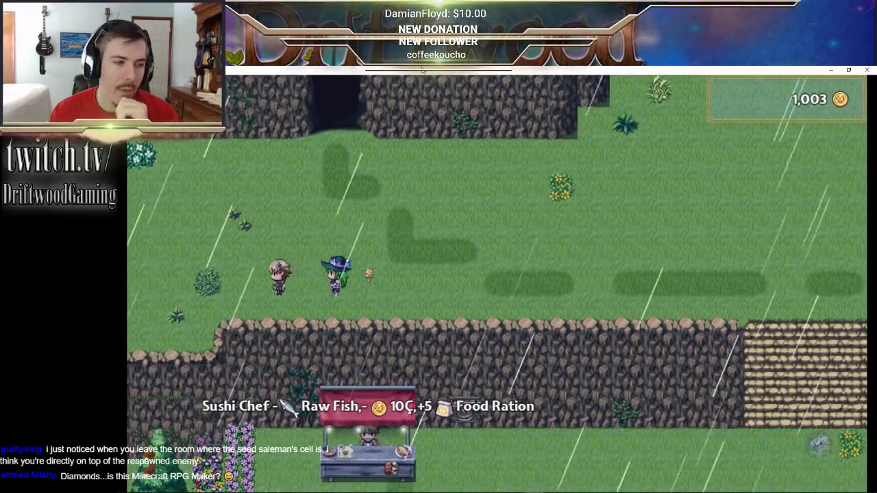
{"action": "key", "text": "Up"}
{"action": "key", "text": "Left"}
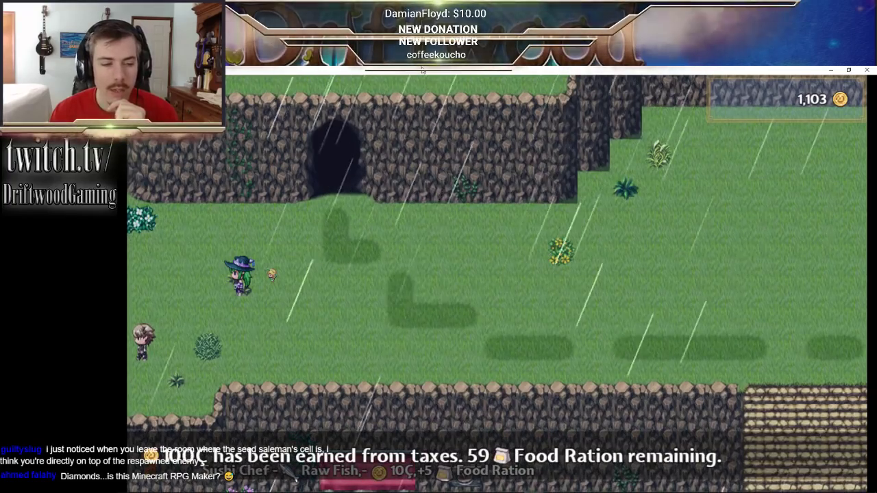
- Walk back east past the stairs and the growing crops to the log piles beside the stone house
{"action": "key", "text": "Right"}
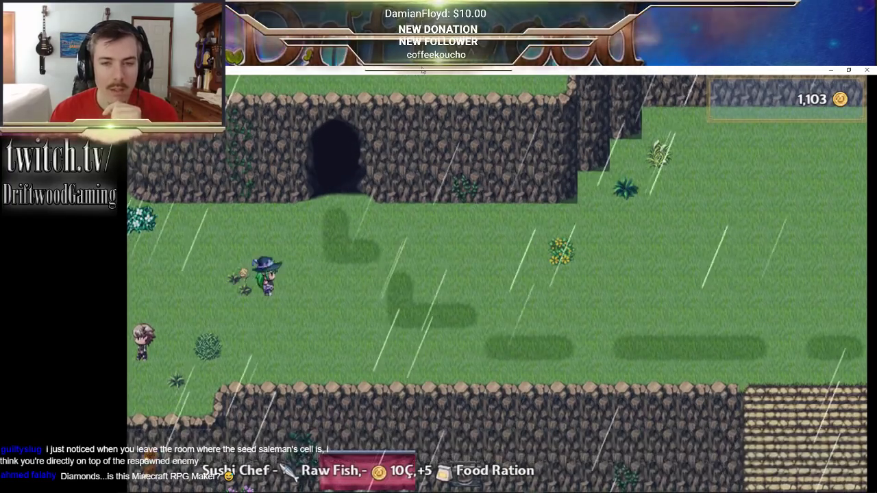
{"action": "key", "text": "Down"}
{"action": "key", "text": "Right"}
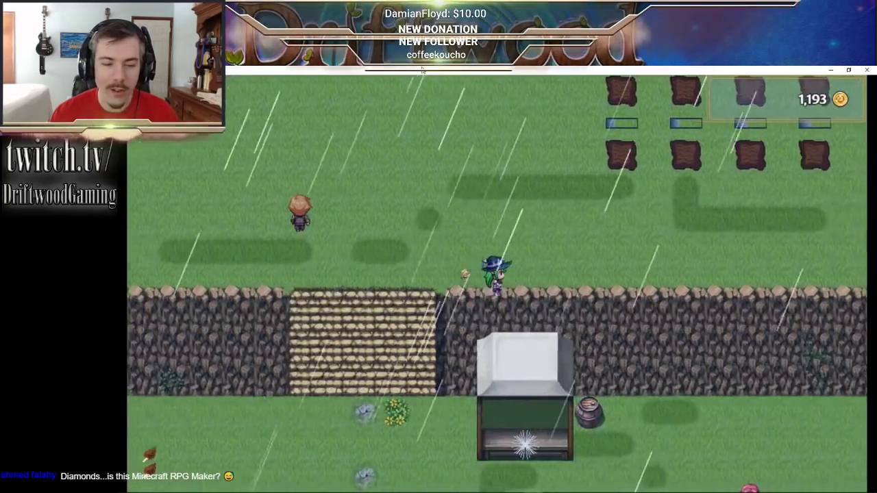
{"action": "key", "text": "Right"}
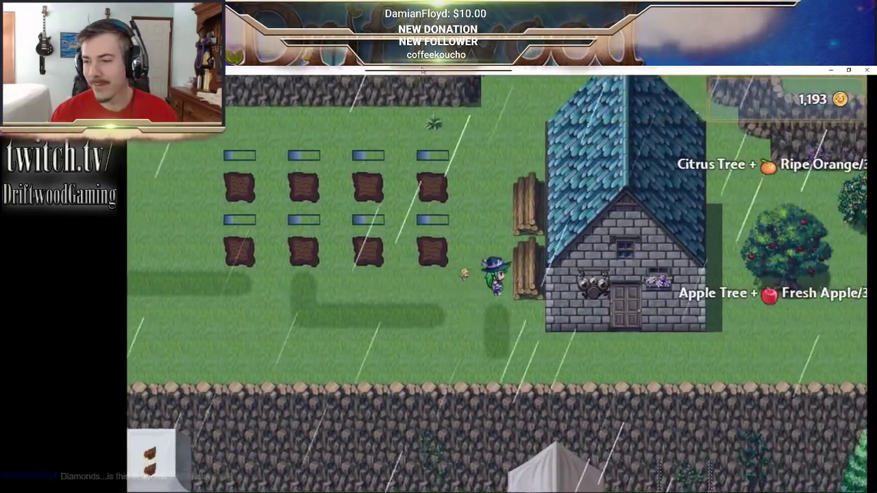
- Walk down to the open stall on the lower village level and look through its item list without choosing anything
{"action": "key", "text": "Down"}
{"action": "key", "text": "Left"}
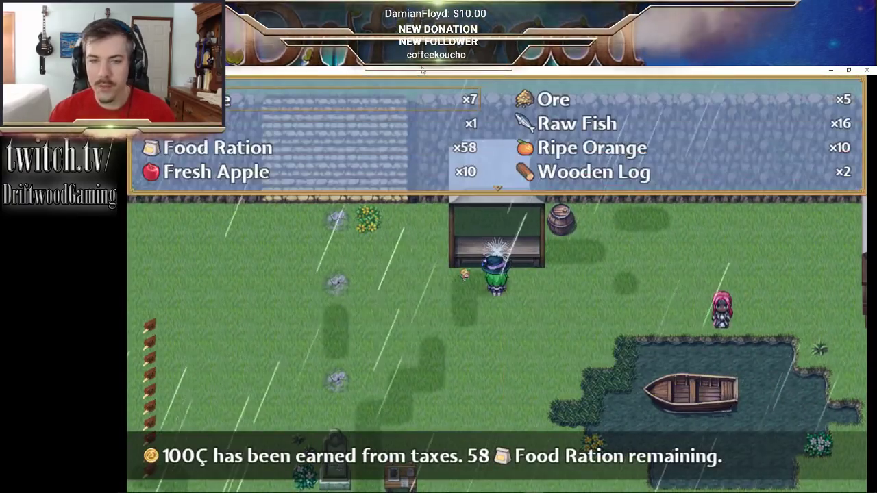
{"action": "key", "text": "Down"}
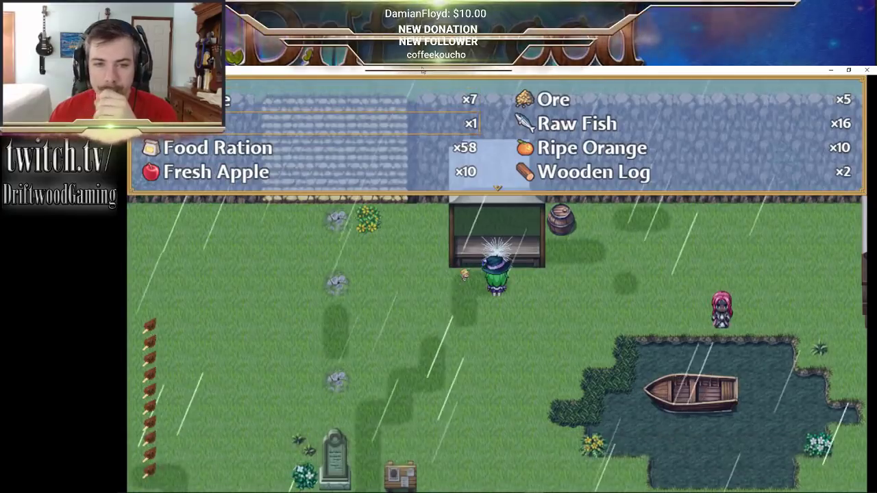
{"action": "key", "text": "Down"}
{"action": "key", "text": "Down"}
{"action": "key", "text": "Down"}
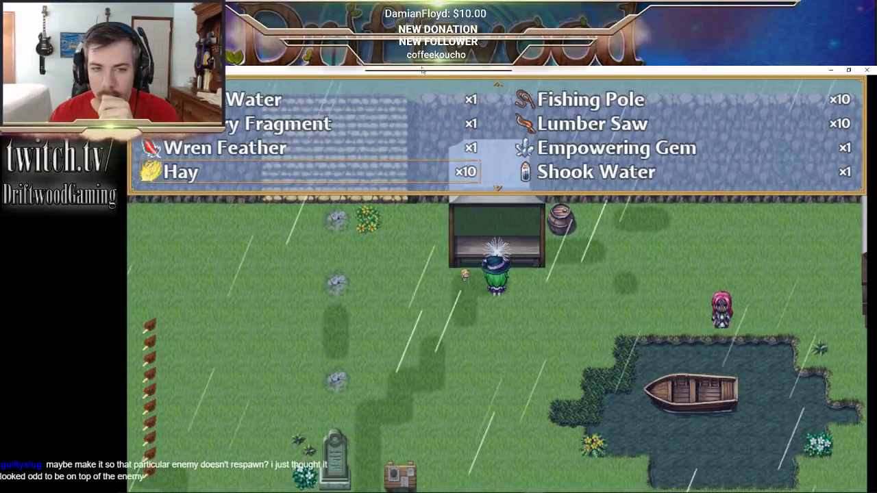
{"action": "key", "text": "Down"}
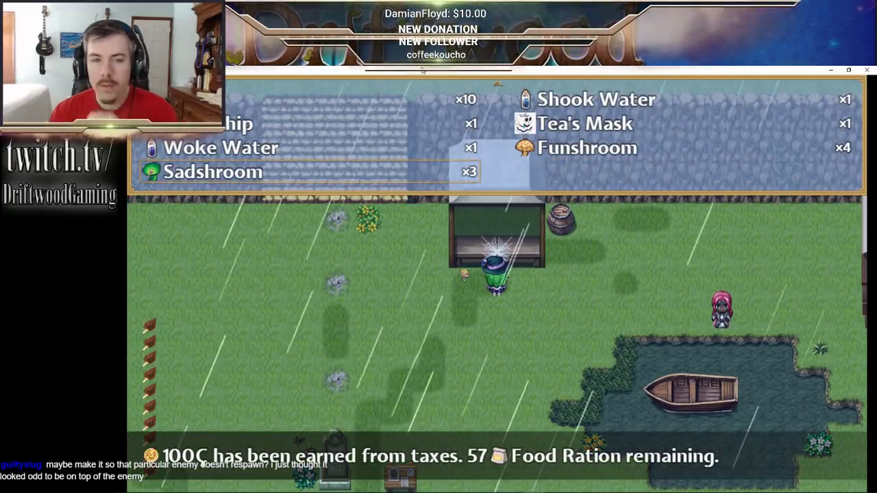
{"action": "key", "text": "Up"}
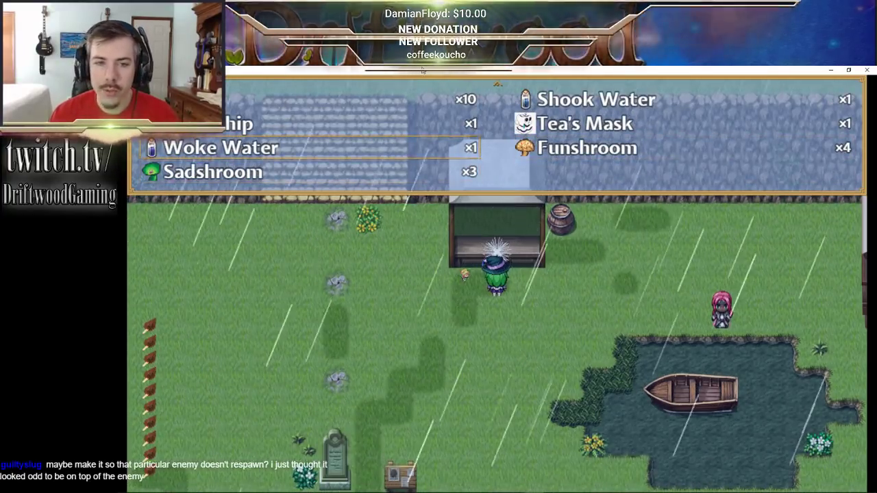
{"action": "key", "text": "Escape"}
- Walk east past the pond to the Travelling Merchant and open the list of food items to sell
{"action": "key", "text": "Right"}
{"action": "key", "text": "Right"}
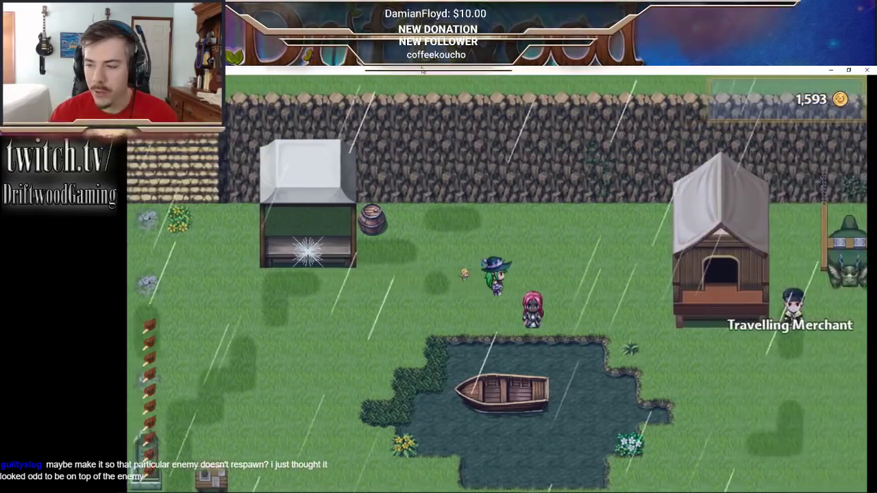
{"action": "key", "text": "Return"}
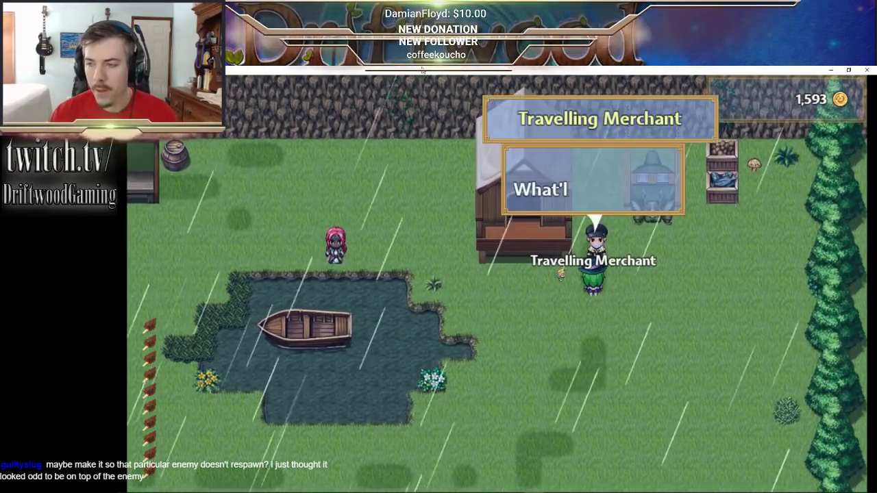
{"action": "key", "text": "Return"}
{"action": "key", "text": "Return"}
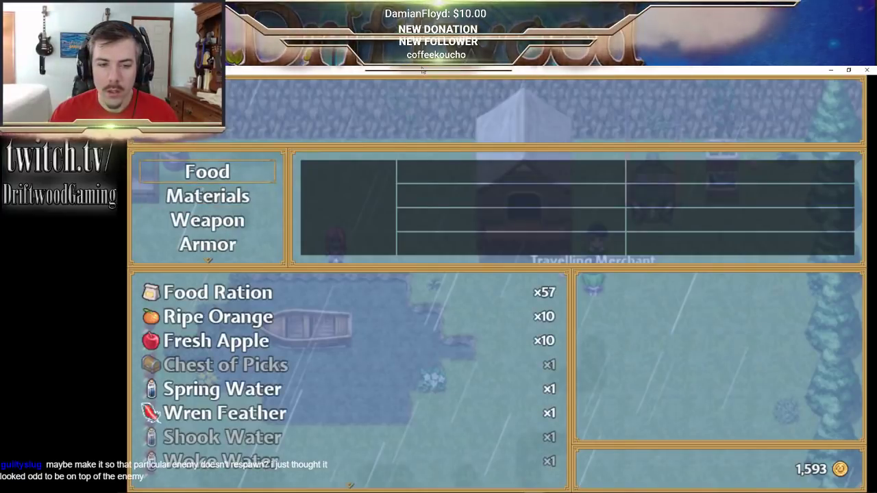
- Check the merchant's sale offer for one Sadshroom, and back out without selling any mushrooms
{"action": "key", "text": "Return"}
{"action": "key", "text": "Up"}
{"action": "key", "text": "Return"}
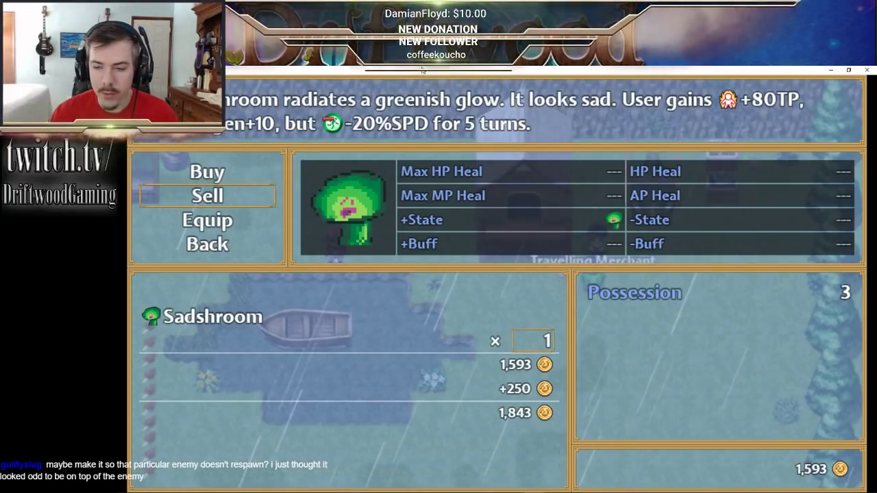
{"action": "key", "text": "Escape"}
{"action": "key", "text": "Up"}
{"action": "key", "text": "Return"}
{"action": "key", "text": "Escape"}
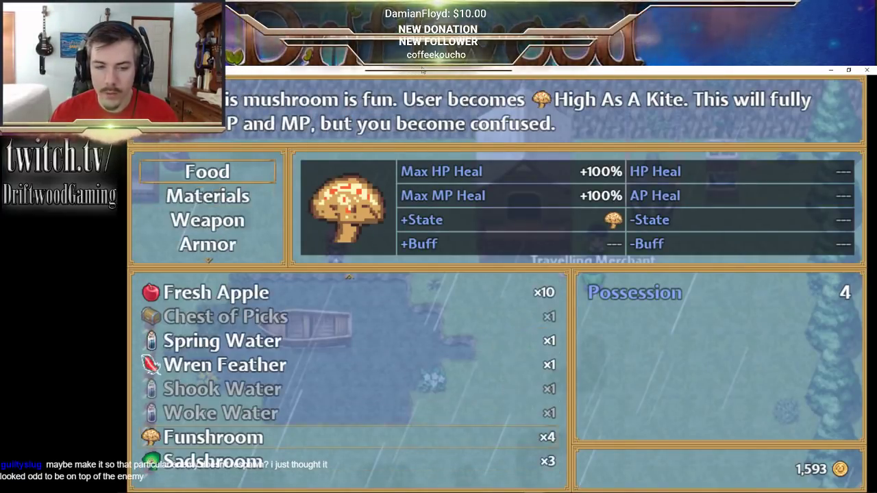
- Examine the effects of the sellable food items from Sadshroom up to Fresh Apple, and leave the merchant's shop
{"action": "key", "text": "Down"}
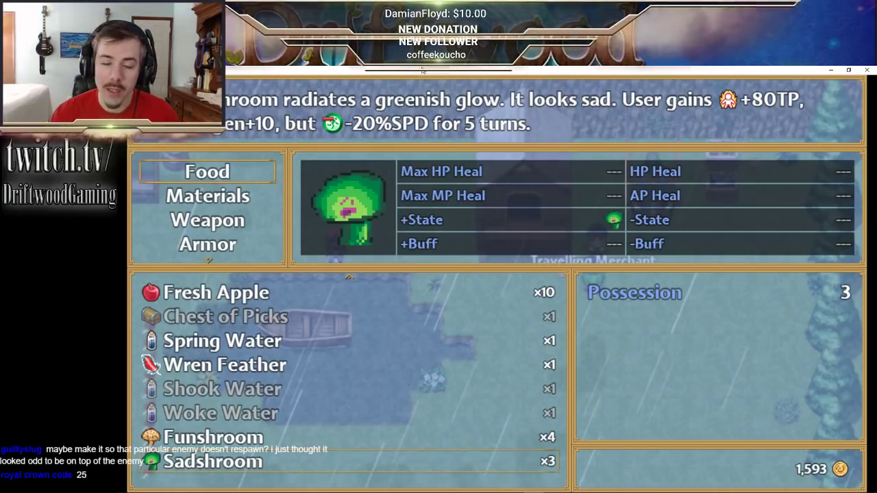
{"action": "key", "text": "Up"}
{"action": "key", "text": "Up"}
{"action": "key", "text": "Up"}
{"action": "key", "text": "Up"}
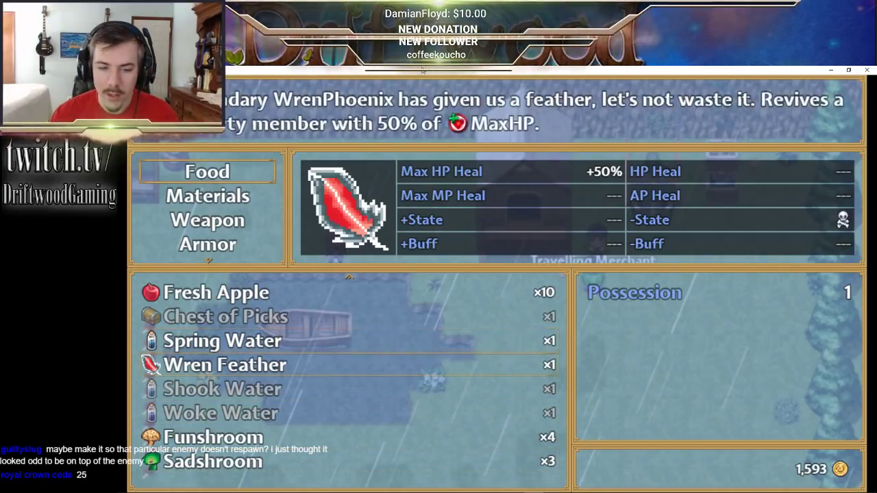
{"action": "key", "text": "Up"}
{"action": "key", "text": "Down"}
{"action": "key", "text": "Up"}
{"action": "key", "text": "Up"}
{"action": "key", "text": "Up"}
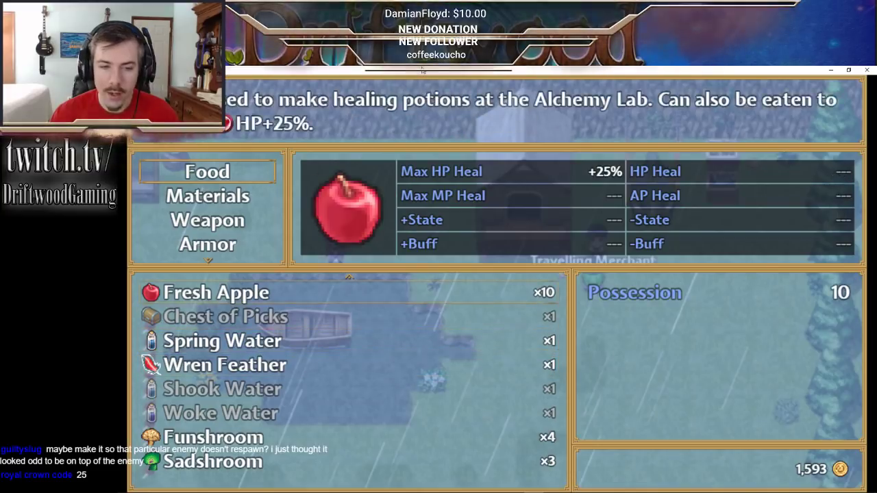
{"action": "key", "text": "Escape"}
{"action": "key", "text": "Escape"}
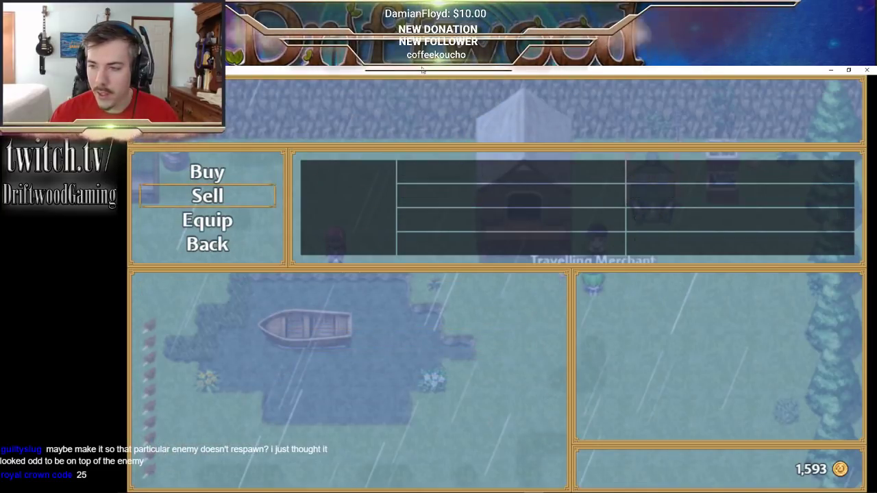
{"action": "key", "text": "Escape"}
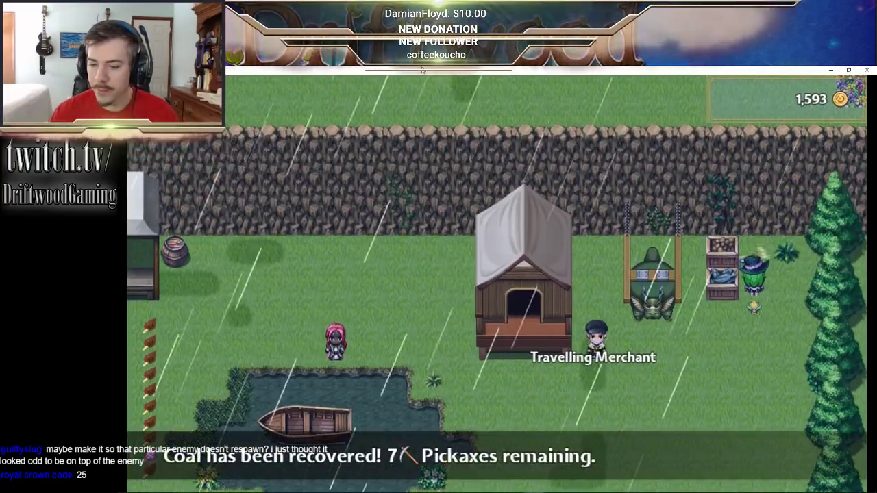
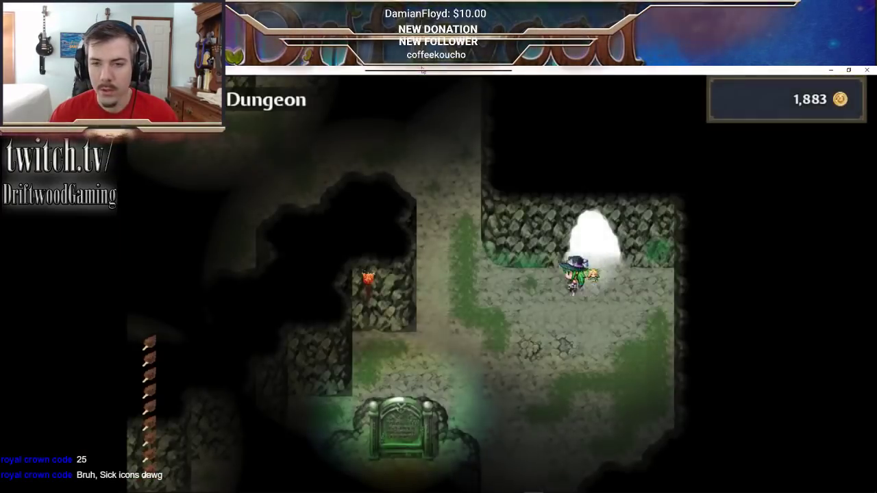
- Inspect the Food Ration in the party's food inventory at the dungeon entrance and return to the map
{"action": "key", "text": "Return"}
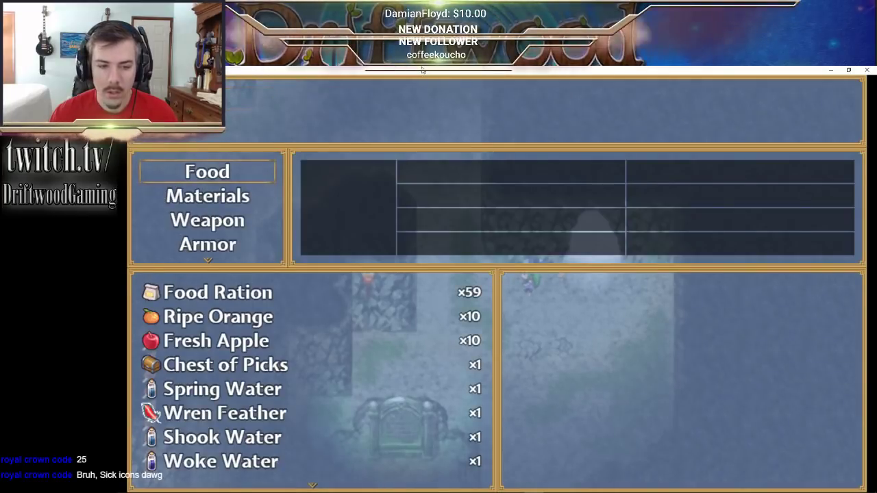
{"action": "key", "text": "Return"}
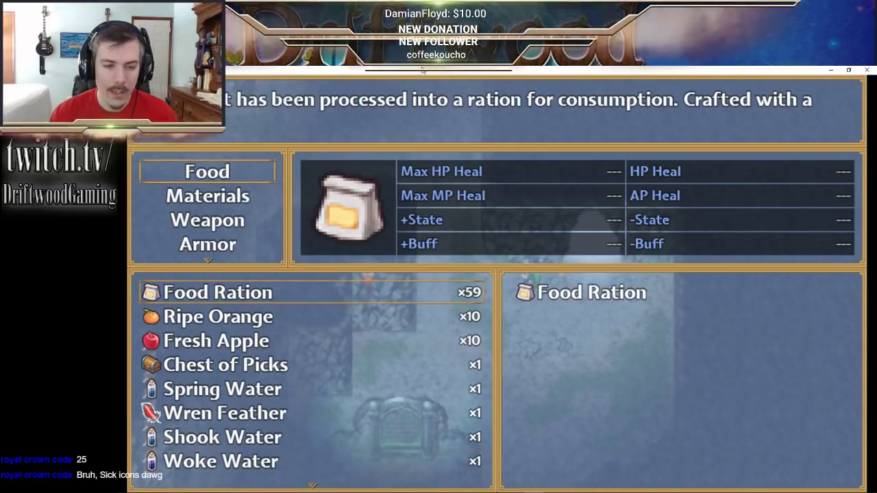
{"action": "key", "text": "Escape"}
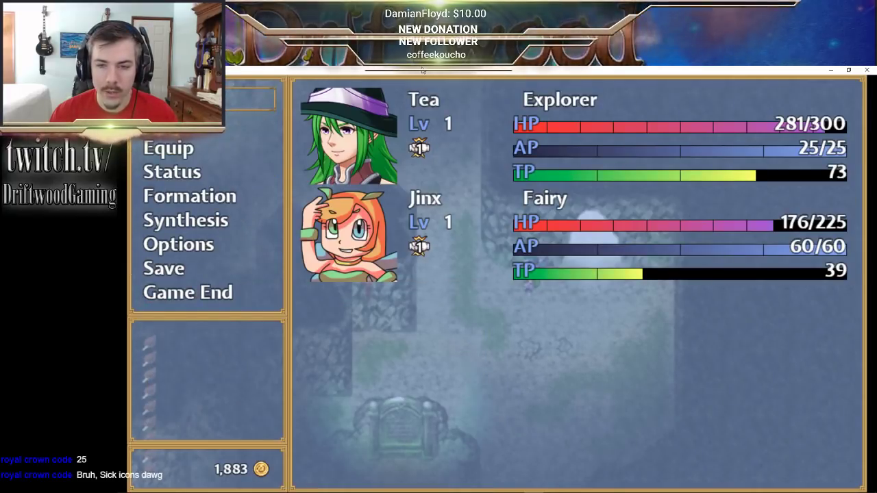
{"action": "key", "text": "Escape"}
- Walk northwest through the dungeon past the rubble and up the stairs to the torch-lit upper ledge
{"action": "key", "text": "Up"}
{"action": "key", "text": "Left"}
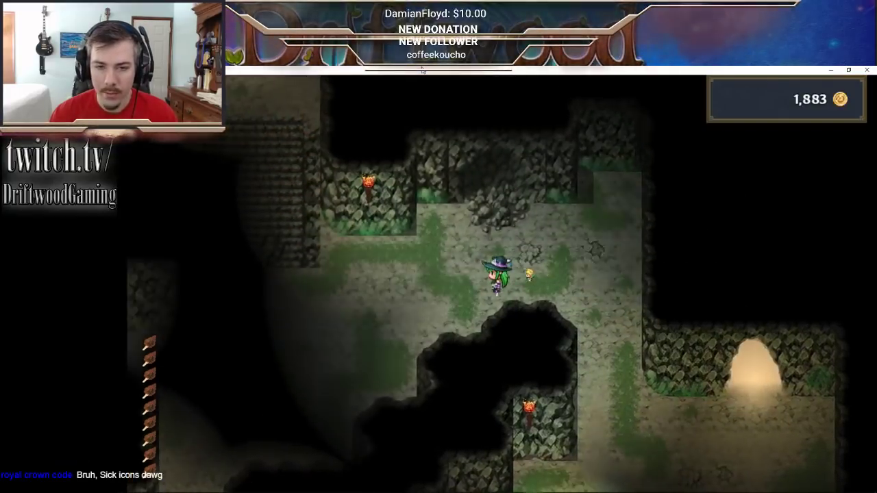
{"action": "key", "text": "Up"}
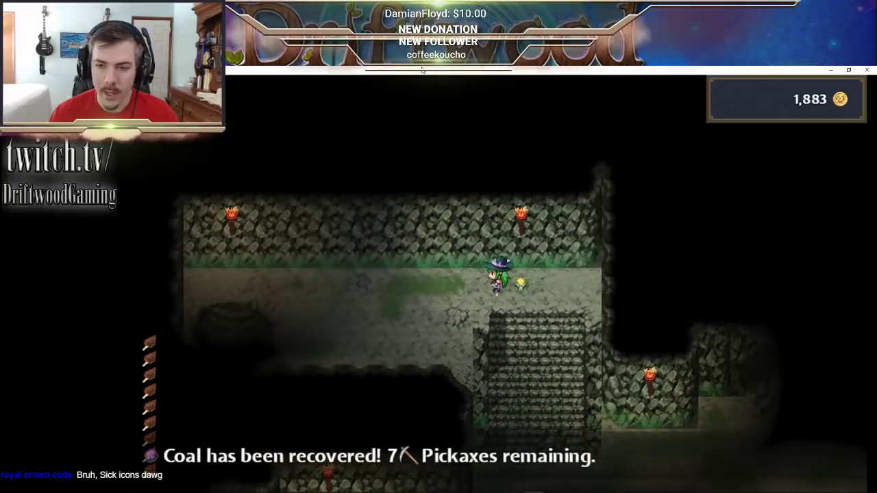
- Return down the dungeon stairs, circle past the green monument, and leave through the glowing exit to the village
{"action": "key", "text": "Down"}
{"action": "key", "text": "Right"}
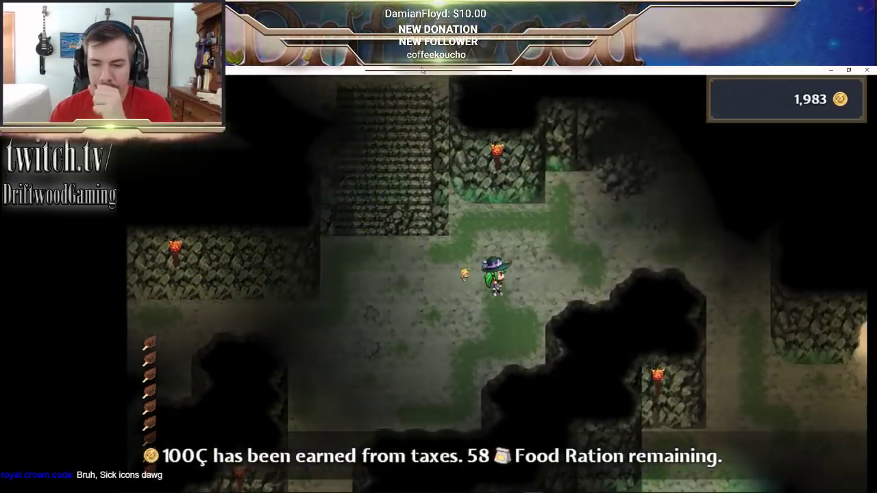
{"action": "key", "text": "Down"}
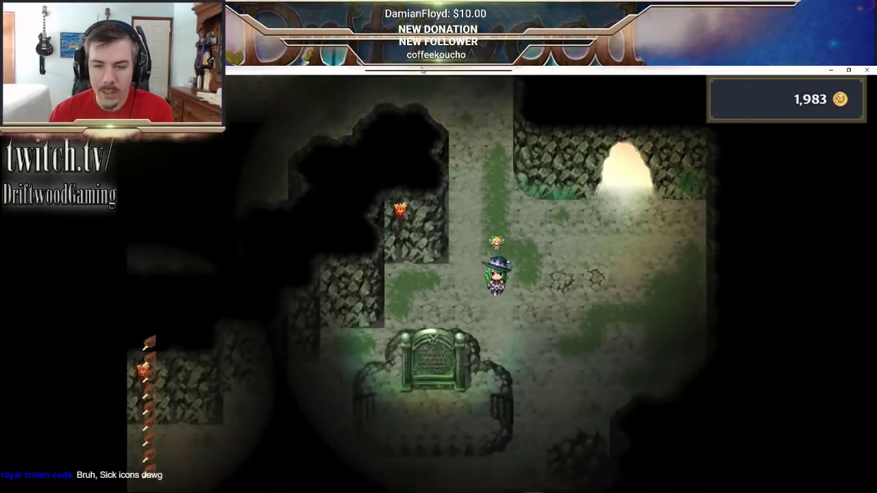
{"action": "key", "text": "Right"}
{"action": "key", "text": "Up"}
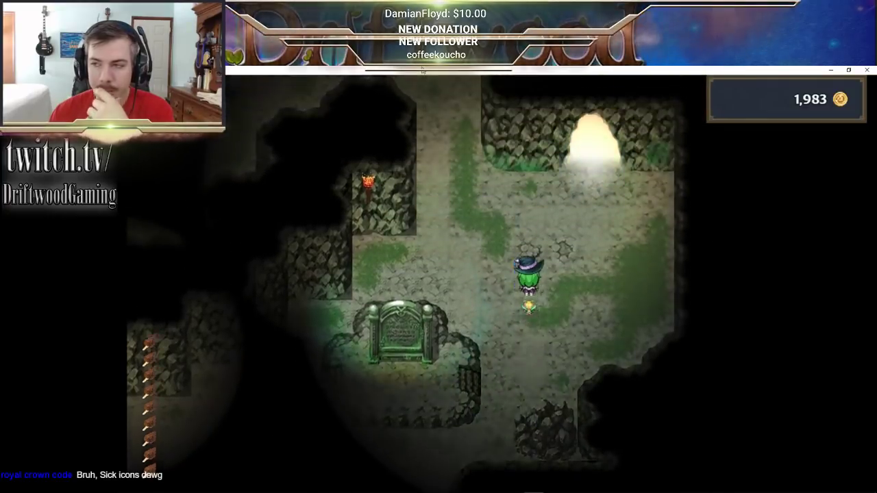
{"action": "key", "text": "Up"}
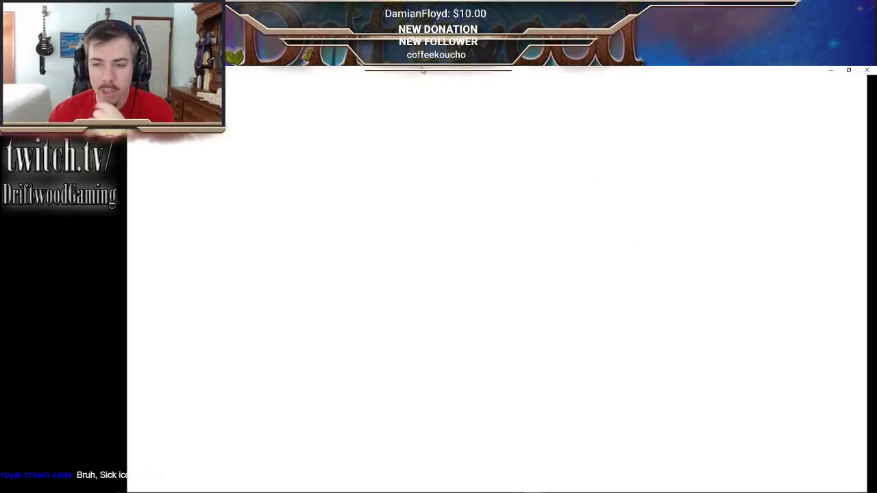
- Walk a short way around the upper village terrace and re-enter the dungeon through the cave entrance
{"action": "key", "text": "Down"}
{"action": "key", "text": "Right"}
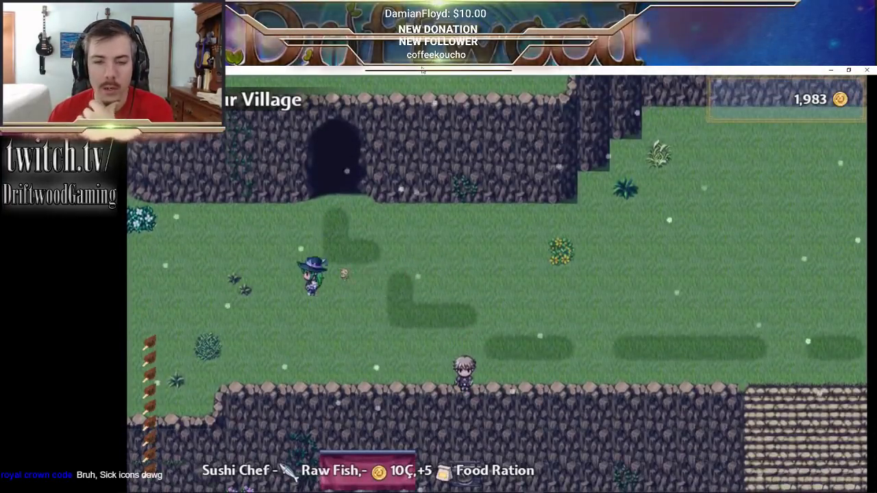
{"action": "key", "text": "Up"}
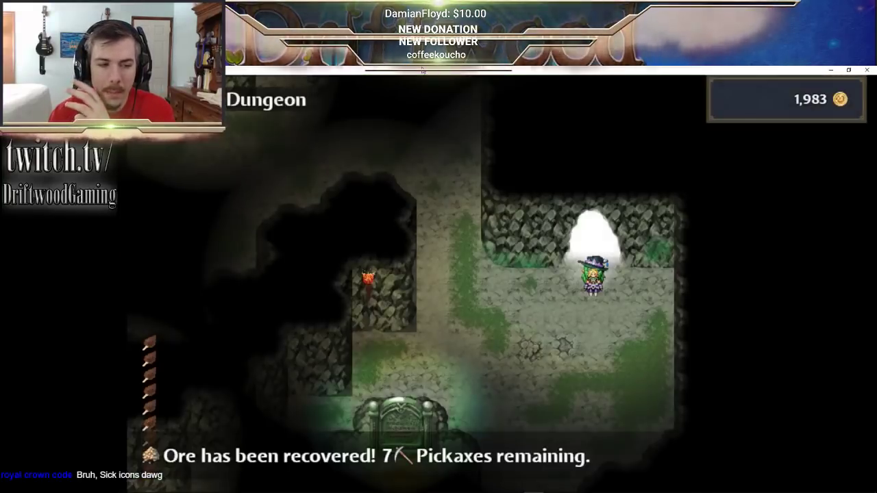
- Walk into the stone enclosure and use the green monument to reach the narrow cave passage
{"action": "key", "text": "Left"}
{"action": "key", "text": "Down"}
{"action": "key", "text": "Left"}
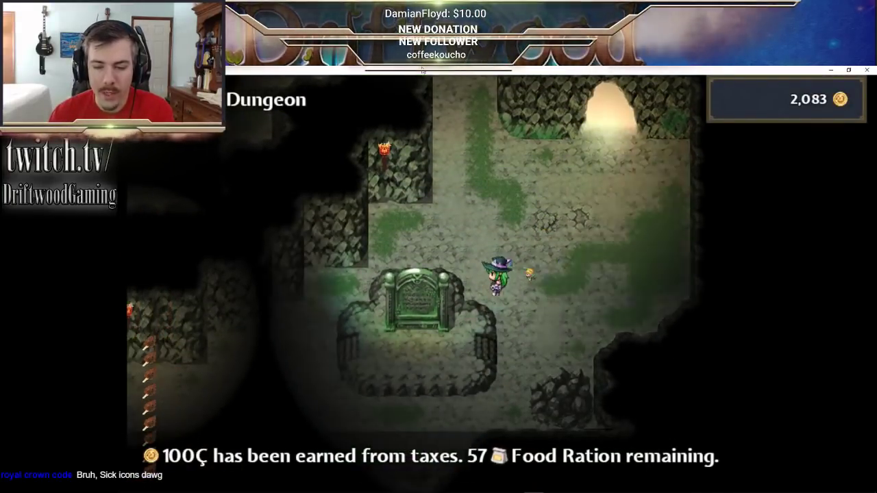
{"action": "key", "text": "Down"}
{"action": "key", "text": "Left"}
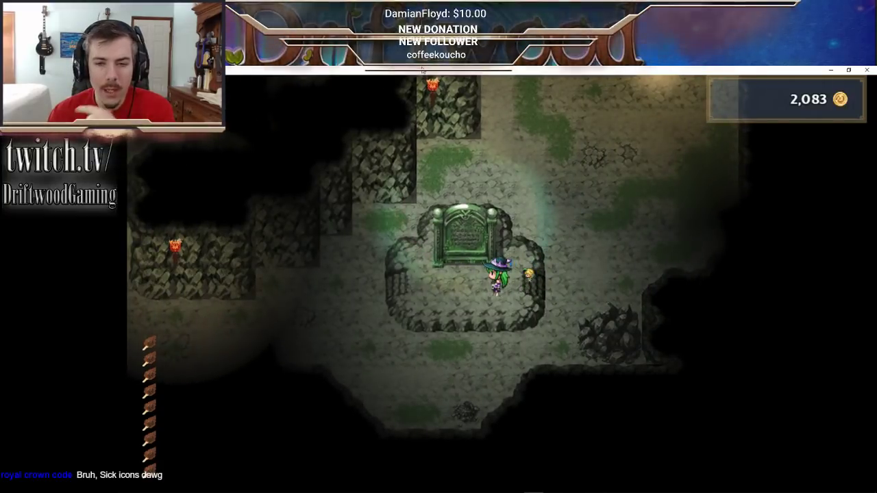
{"action": "key", "text": "Left"}
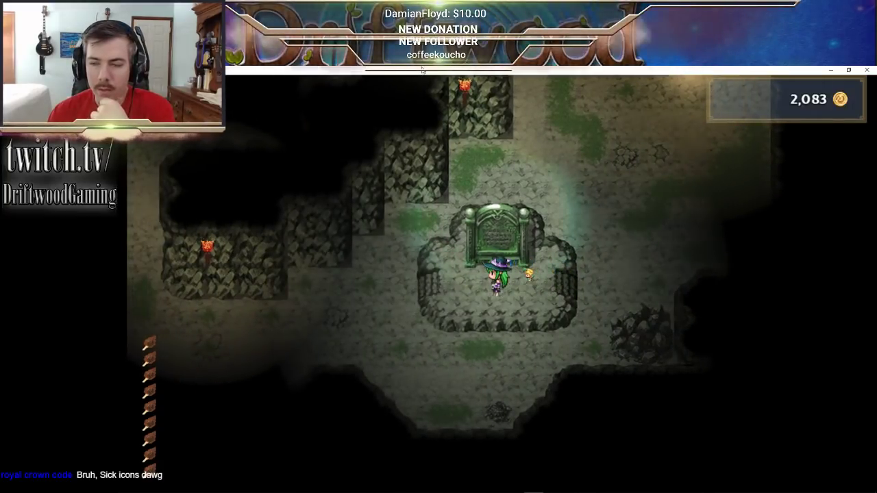
{"action": "key", "text": "Up"}
{"action": "key", "text": "Return"}
{"action": "key", "text": "Return"}
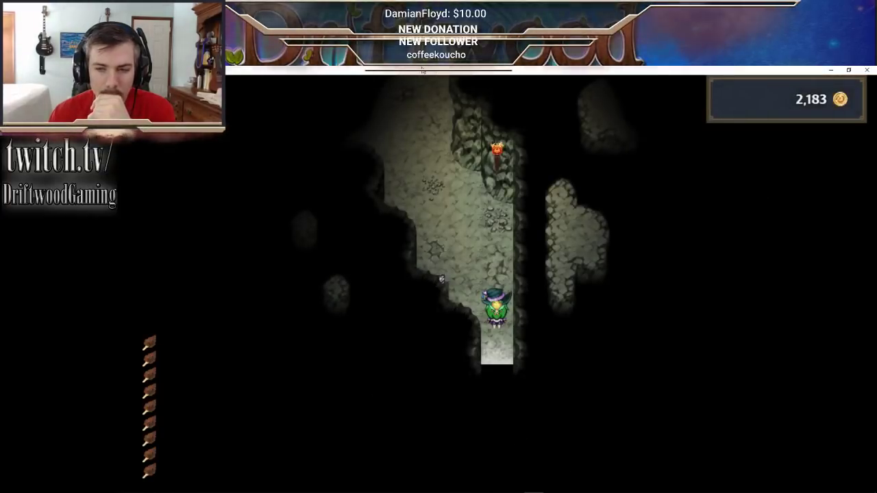
- Fight the Haunting Memory in the cave, choosing Attack each turn until it is defeated
{"action": "key", "text": "Return"}
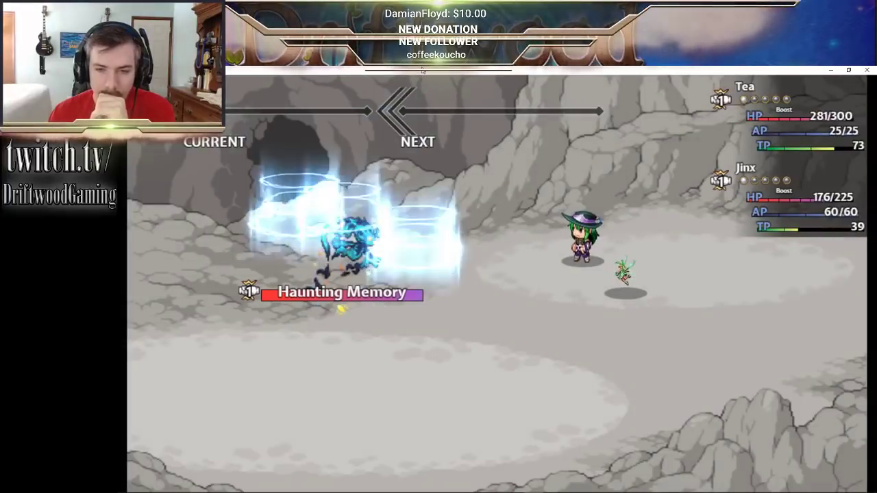
{"action": "key", "text": "Return"}
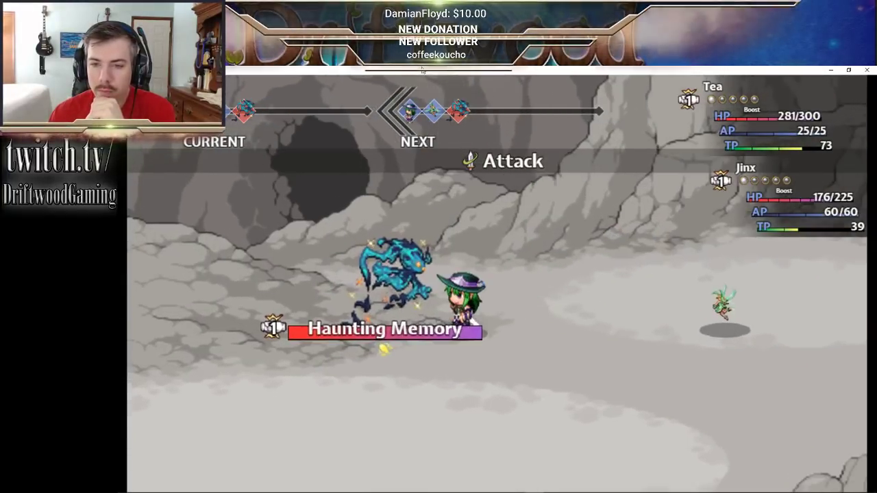
{"action": "key", "text": "Return"}
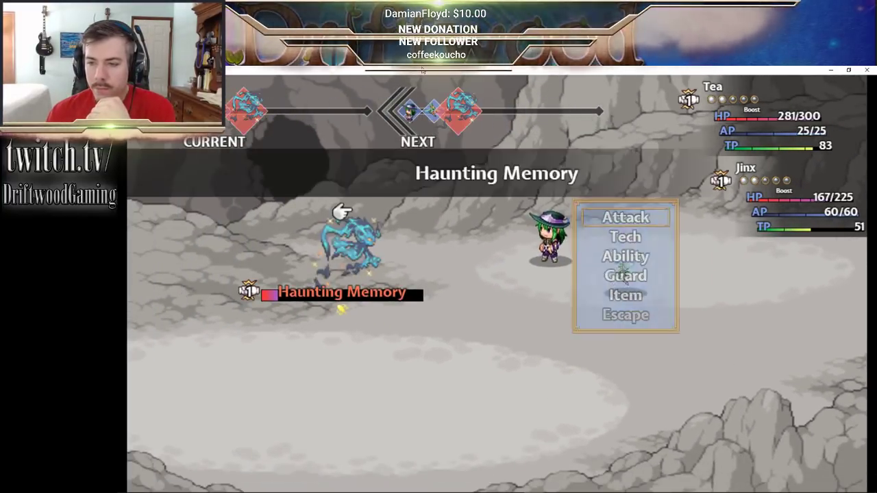
{"action": "key", "text": "Return"}
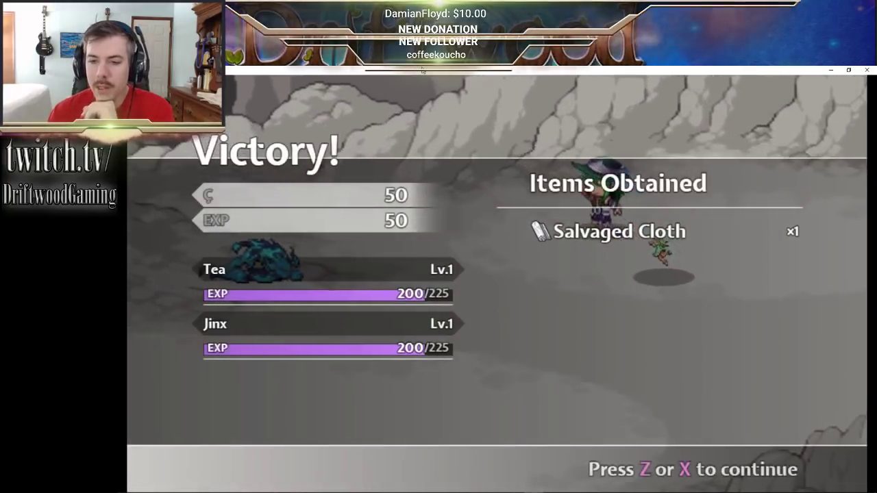
- Leave the victory summary, walk on through the cave to the next guarded chest, and challenge its guardians
{"action": "key", "text": "Return"}
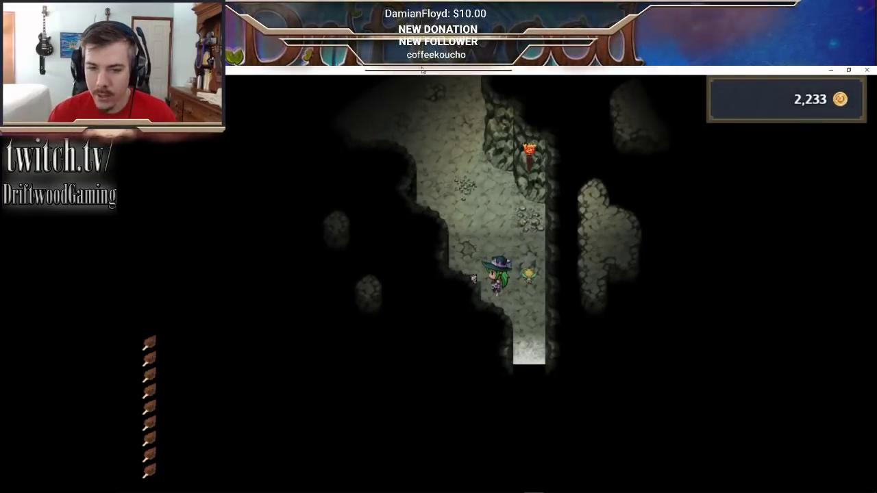
{"action": "key", "text": "Down"}
{"action": "key", "text": "z"}
{"action": "key", "text": "Right"}
{"action": "key", "text": "z"}
{"action": "key", "text": "z"}
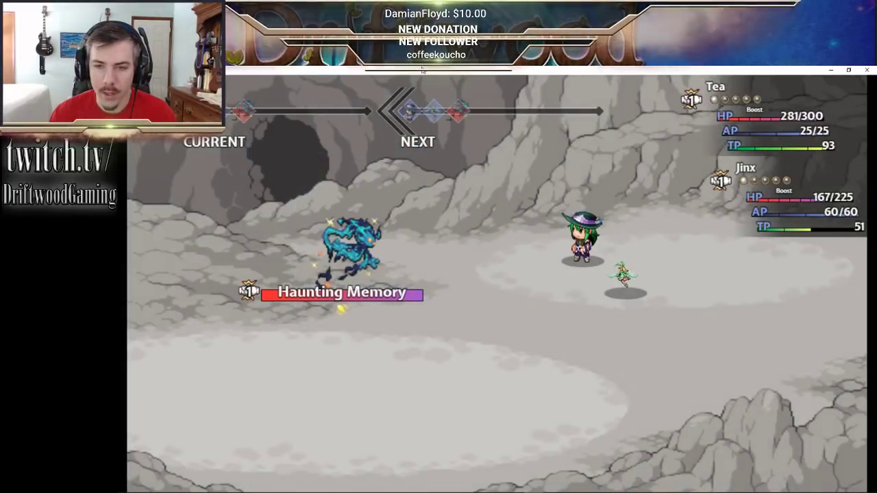
- Defeat the Haunting Memory guarding the chest by choosing Attack each turn, and close the victory summary
{"action": "key", "text": "z"}
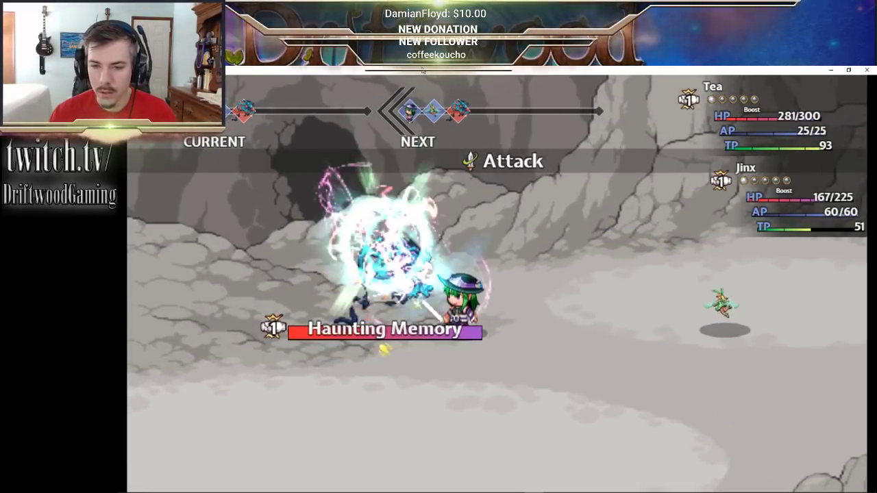
{"action": "key", "text": "Down"}
{"action": "key", "text": "z"}
{"action": "key", "text": "z"}
{"action": "key", "text": "z"}
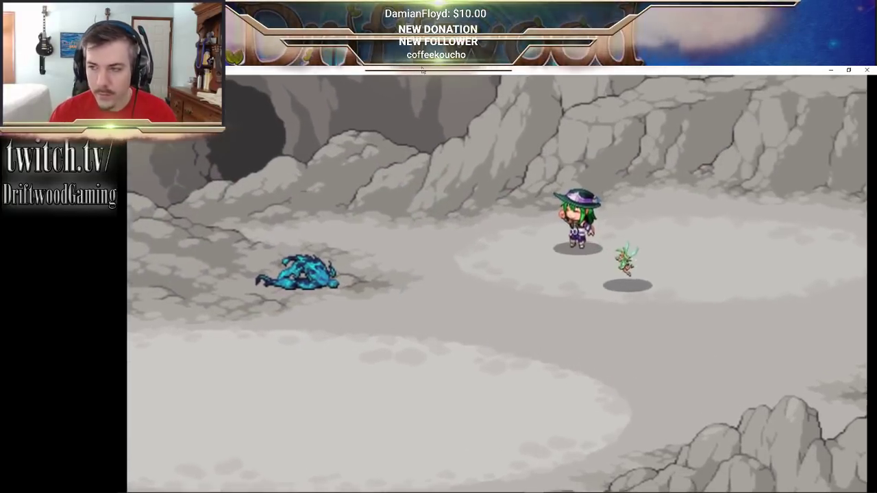
{"action": "key", "text": "z"}
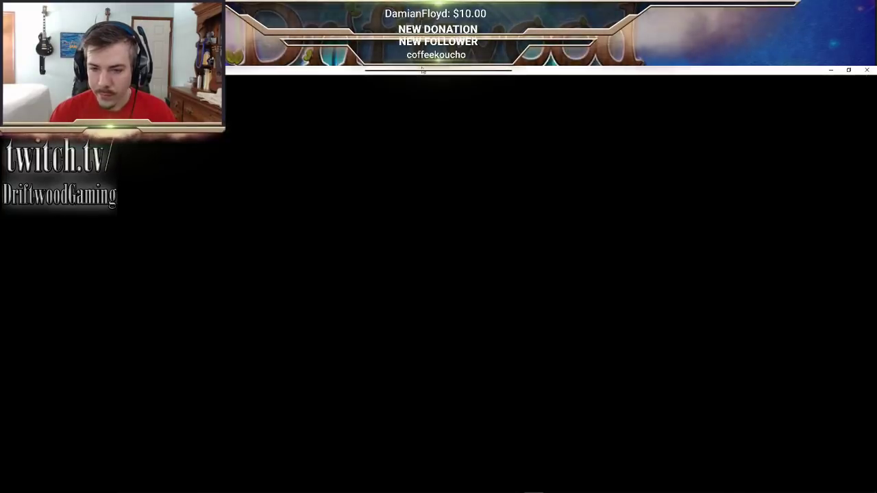
- Harvest the orange mushroom beside the ivy-covered cave wall
{"action": "key", "text": "Left"}
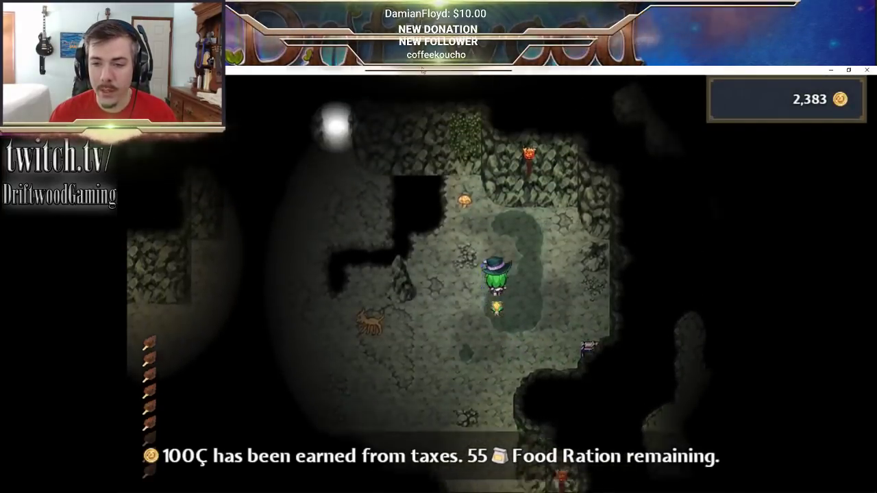
{"action": "key", "text": "Up"}
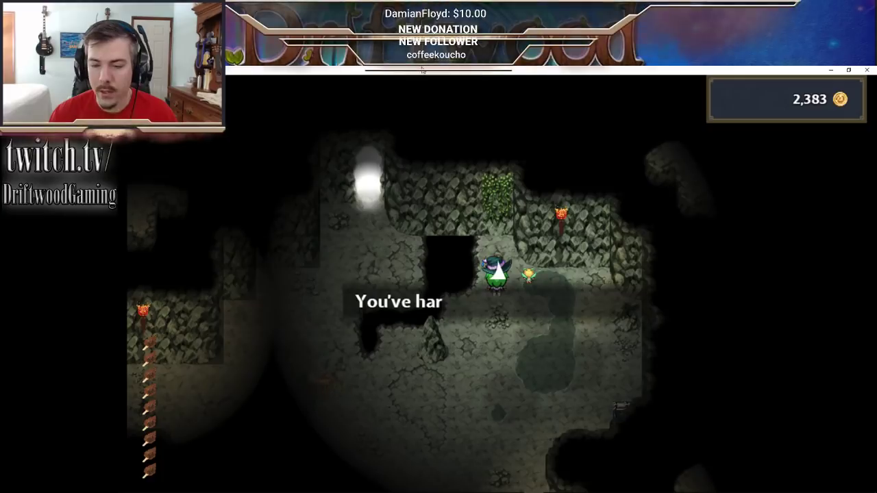
- Walk to the chest near the torchlit ivy wall on the cave's far side and defeat its guardian
{"action": "key", "text": "Down"}
{"action": "key", "text": "Left"}
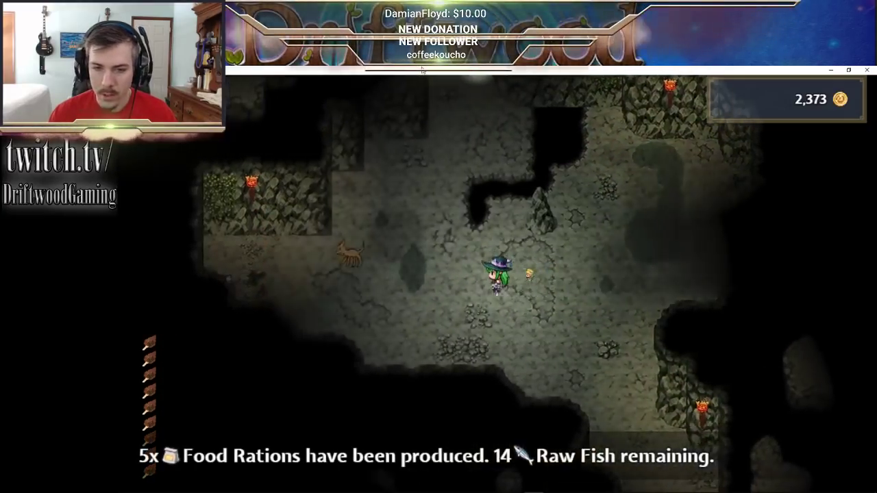
{"action": "key", "text": "Left"}
{"action": "key", "text": "Up"}
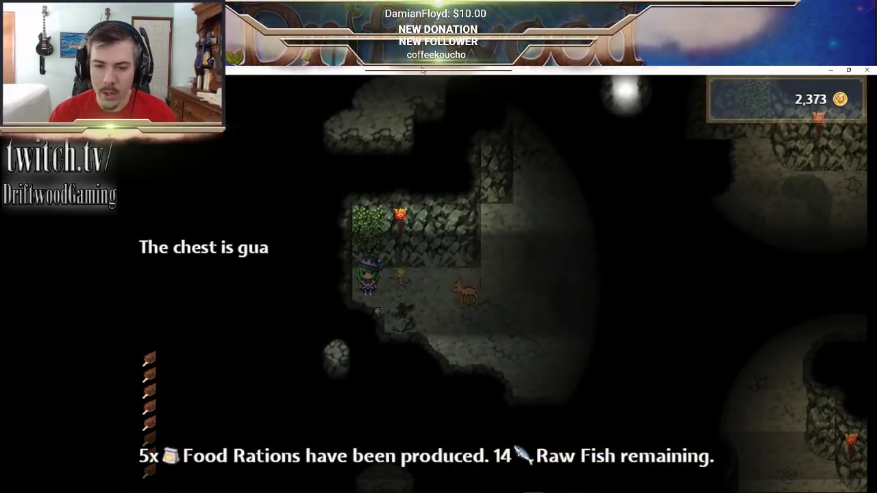
{"action": "key", "text": "Return"}
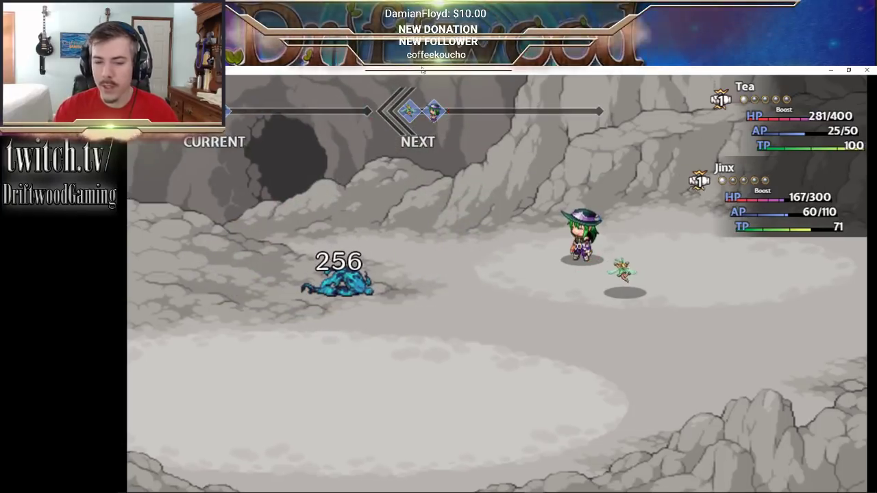
{"action": "key", "text": "z"}
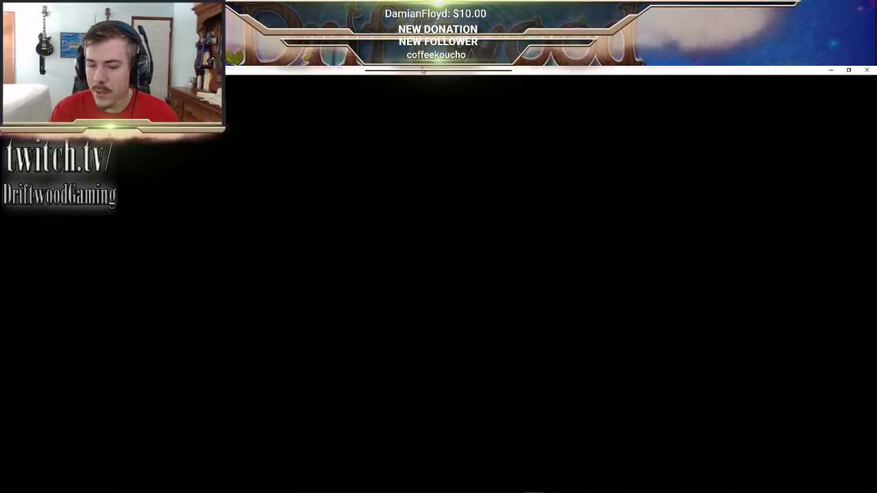
- Walk to the glowing cave opening and agree to proceed to the next area
{"action": "key", "text": "Right"}
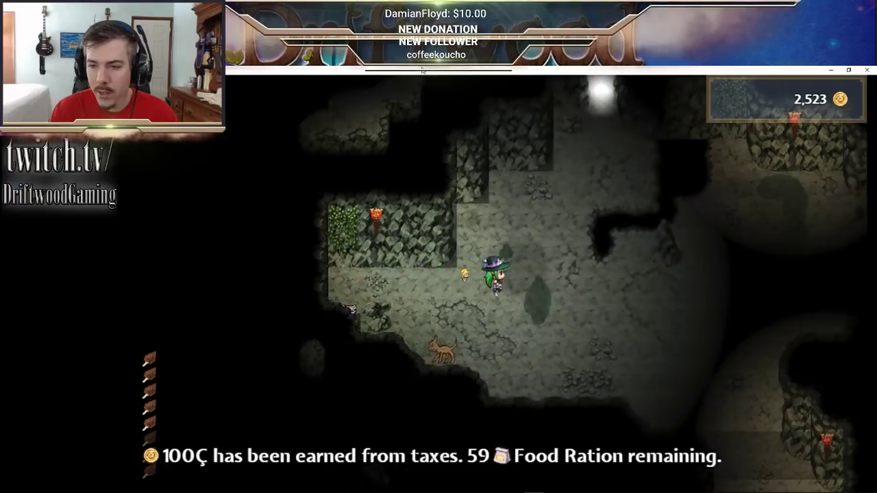
{"action": "key", "text": "Up"}
{"action": "key", "text": "Up"}
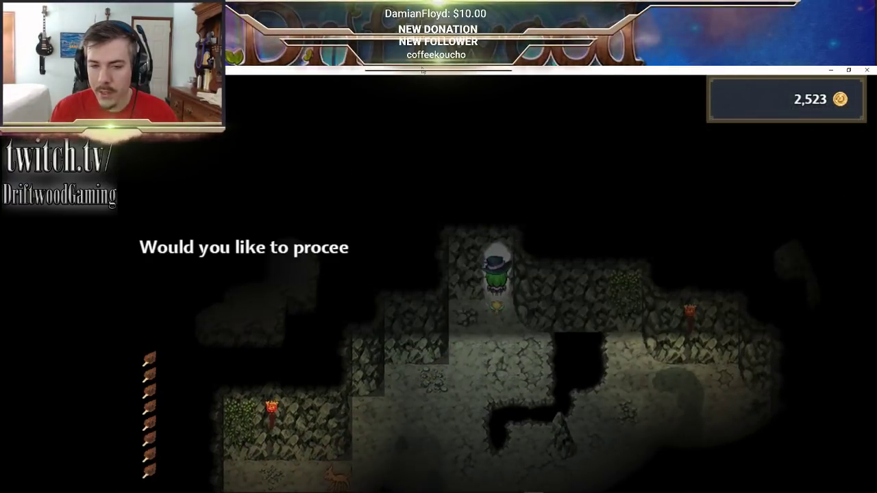
{"action": "key", "text": "z"}
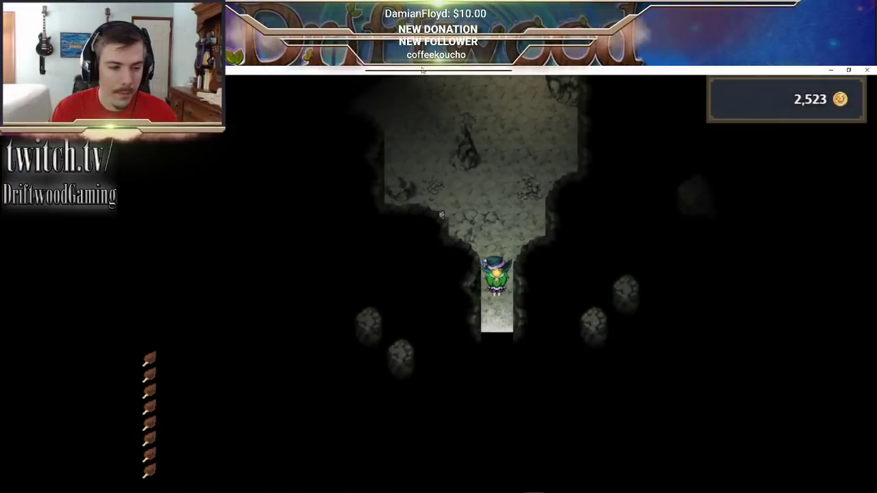
- Approach the chest near the new cave's entrance and choose "Yes, gimmie the loot!" to challenge its guardians
{"action": "key", "text": "Up"}
{"action": "key", "text": "Left"}
{"action": "key", "text": "z"}
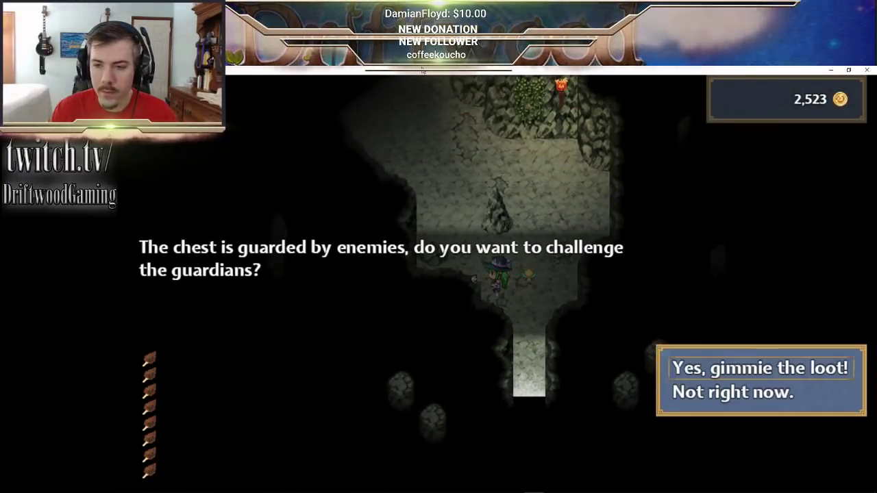
{"action": "key", "text": "z"}
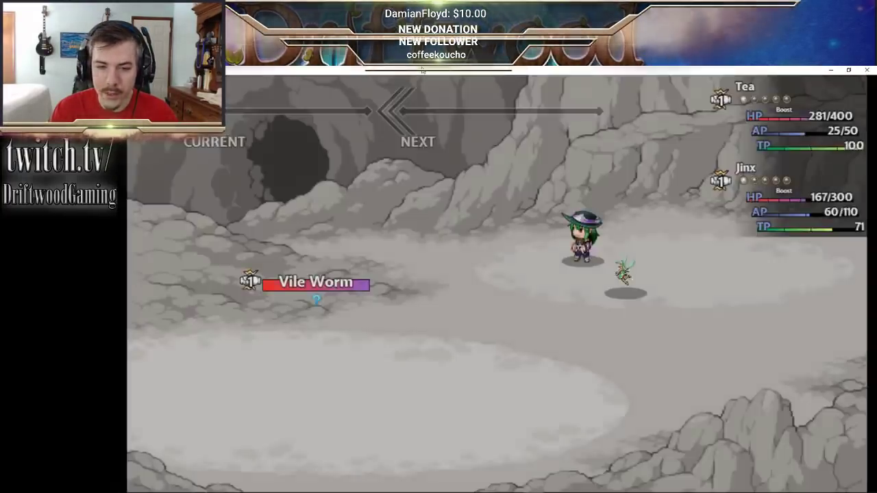
- Heal the party with Jinx's Music Therapy tech at the start of the Vile Worm battle
{"action": "key", "text": "Down"}
{"action": "key", "text": "z"}
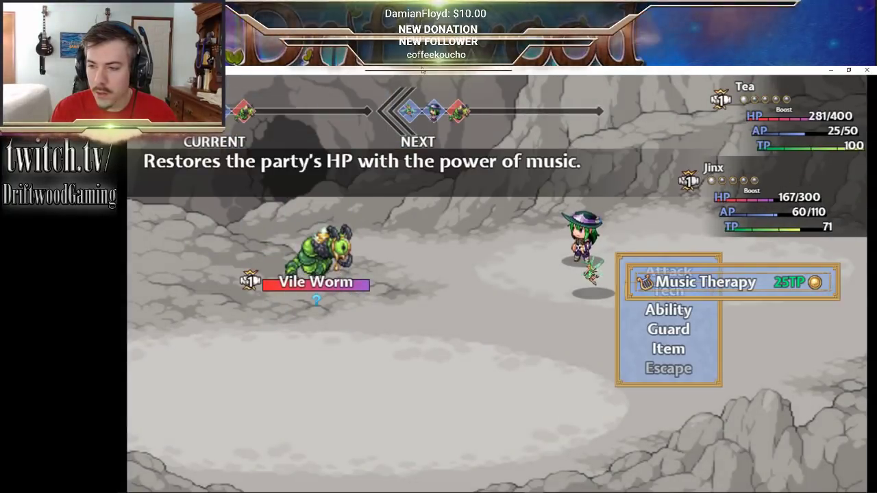
{"action": "key", "text": "x"}
{"action": "key", "text": "Down"}
{"action": "key", "text": "z"}
{"action": "key", "text": "z"}
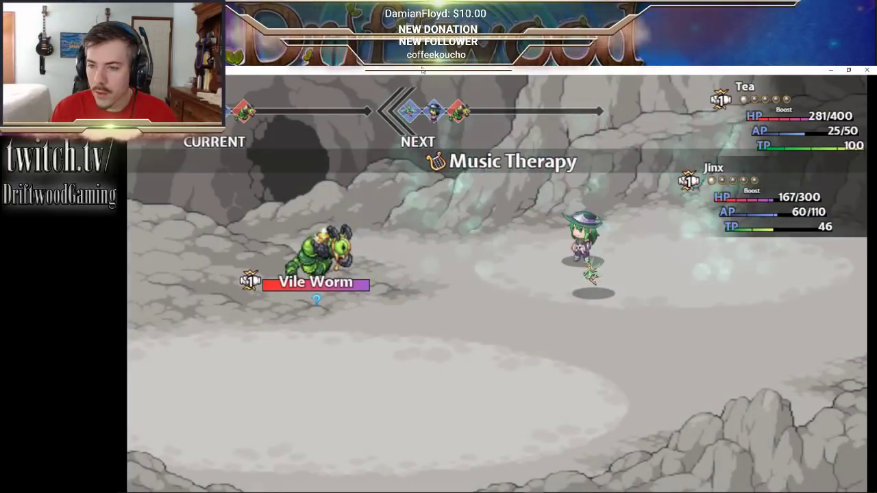
- Check Tea's Radiant Beam tech, back out of it, and use a normal Attack on the Vile Worm
{"action": "key", "text": "Down"}
{"action": "key", "text": "z"}
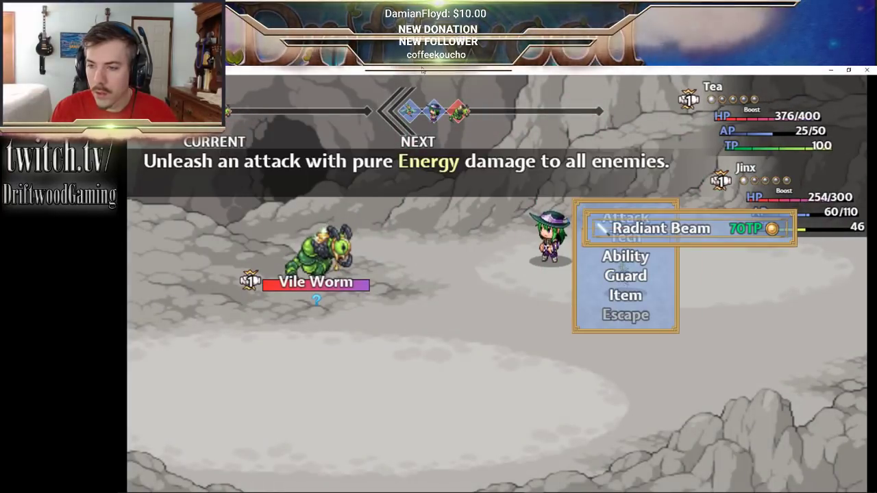
{"action": "key", "text": "x"}
{"action": "key", "text": "Up"}
{"action": "key", "text": "z"}
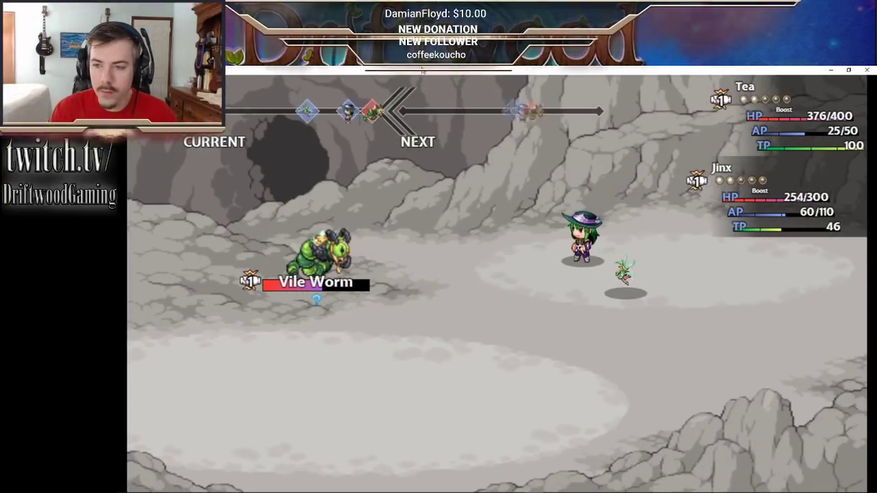
- Keep attacking the Vile Worm with Jinx and Tea until it is defeated, and collect the chest's loot
{"action": "key", "text": "z"}
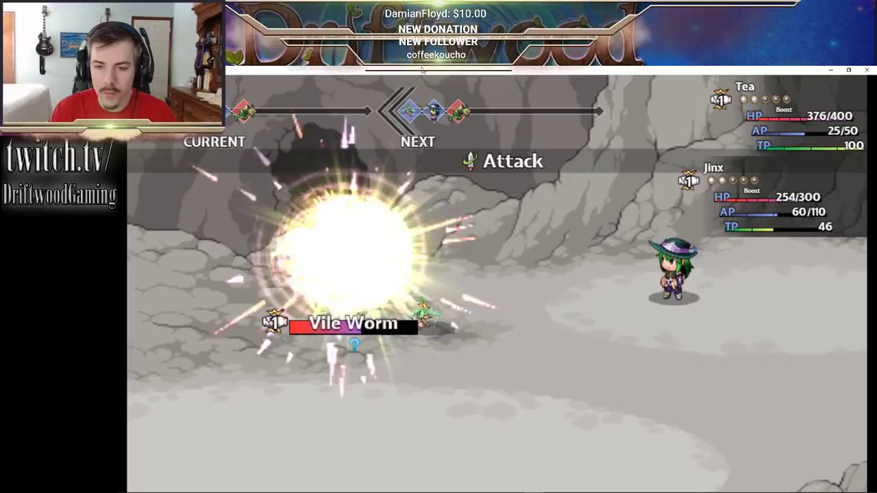
{"action": "key", "text": "z"}
{"action": "key", "text": "z"}
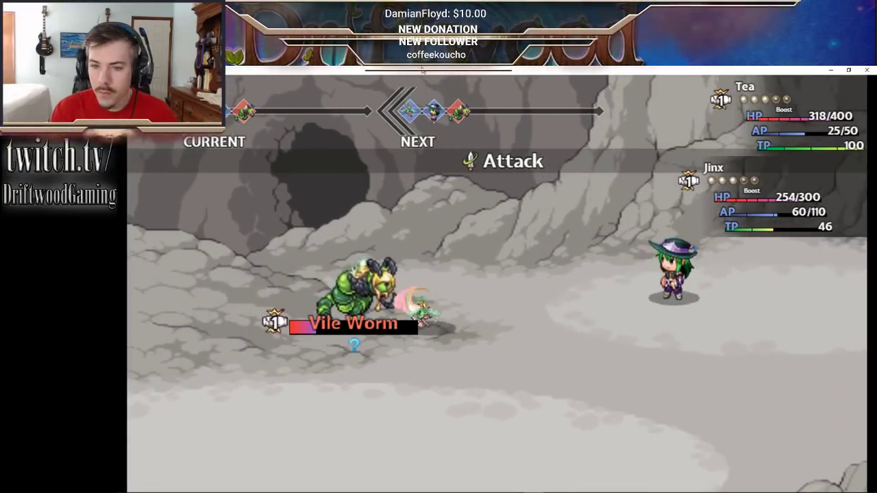
{"action": "key", "text": "Return"}
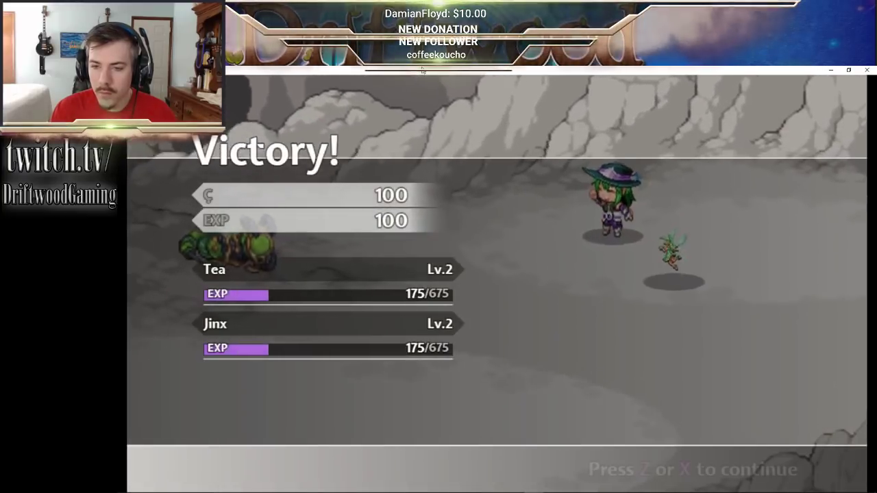
{"action": "key", "text": "z"}
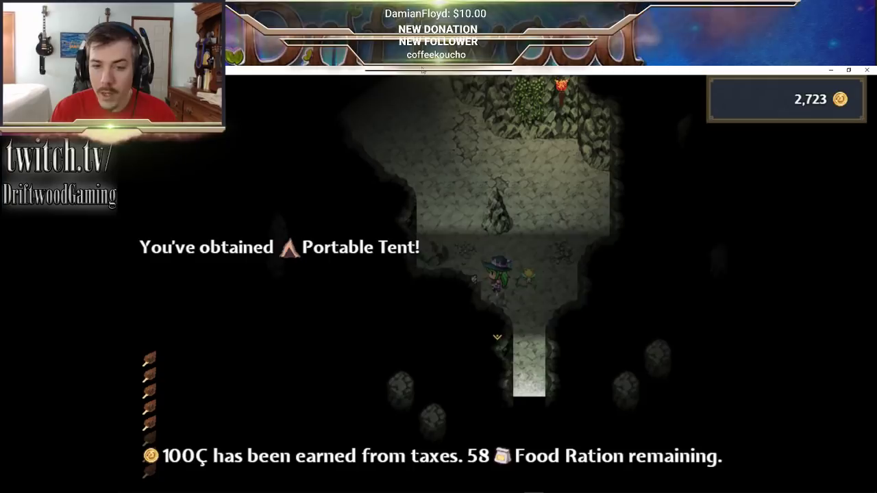
- Follow the cave passage to the chest in the upper torchlit chamber and challenge its guardians
{"action": "key", "text": "Up"}
{"action": "key", "text": "Up"}
{"action": "key", "text": "Up"}
{"action": "key", "text": "Left"}
{"action": "key", "text": "Up"}
{"action": "key", "text": "Left"}
{"action": "key", "text": "Up"}
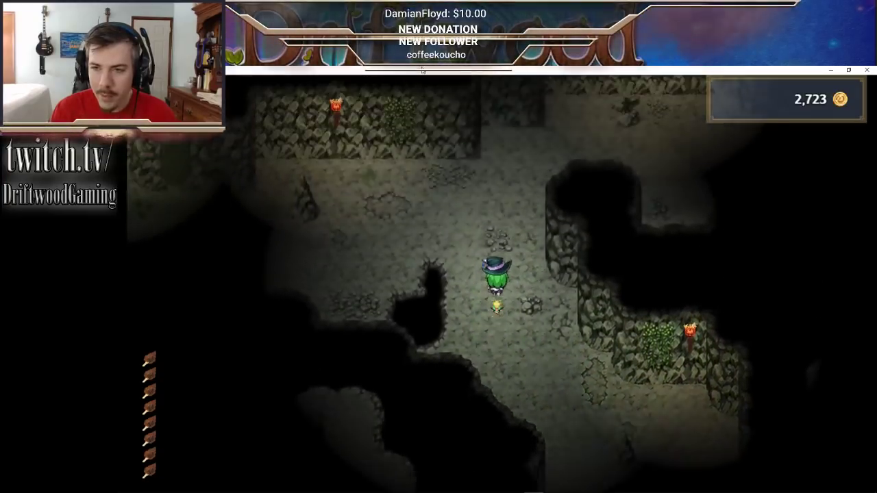
{"action": "key", "text": "Right"}
{"action": "key", "text": "Right"}
{"action": "key", "text": "Right"}
{"action": "key", "text": "z"}
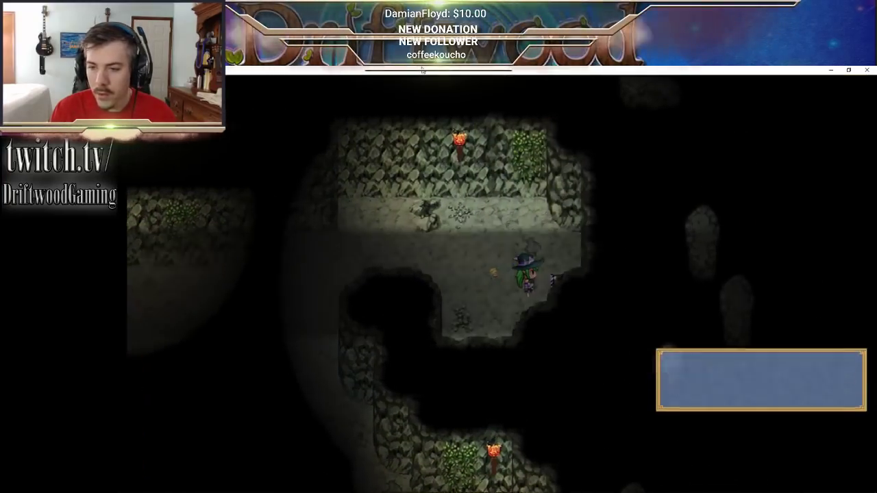
{"action": "key", "text": "z"}
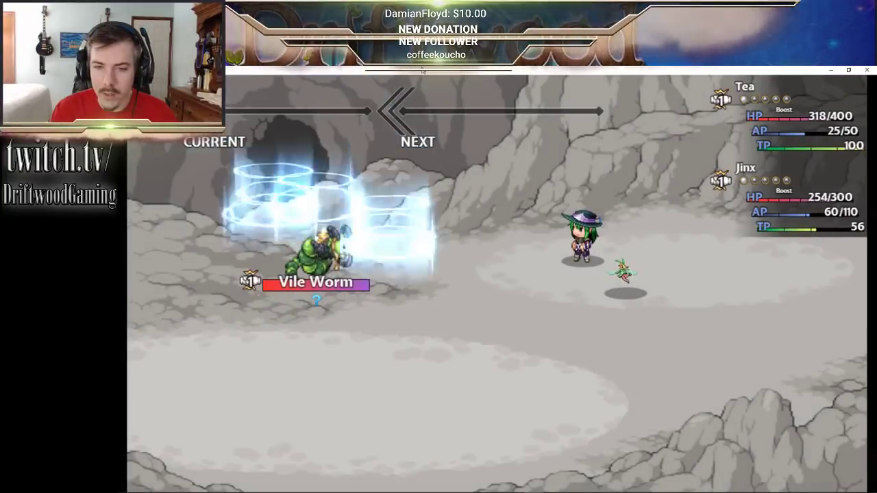
- Attack the second Vile Worm with Jinx and Tea over the first rounds of the battle
{"action": "key", "text": "z"}
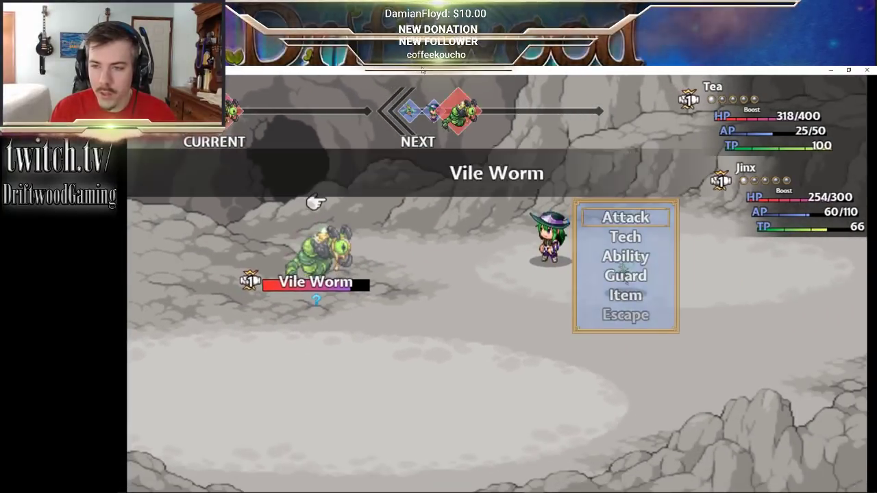
{"action": "key", "text": "Return"}
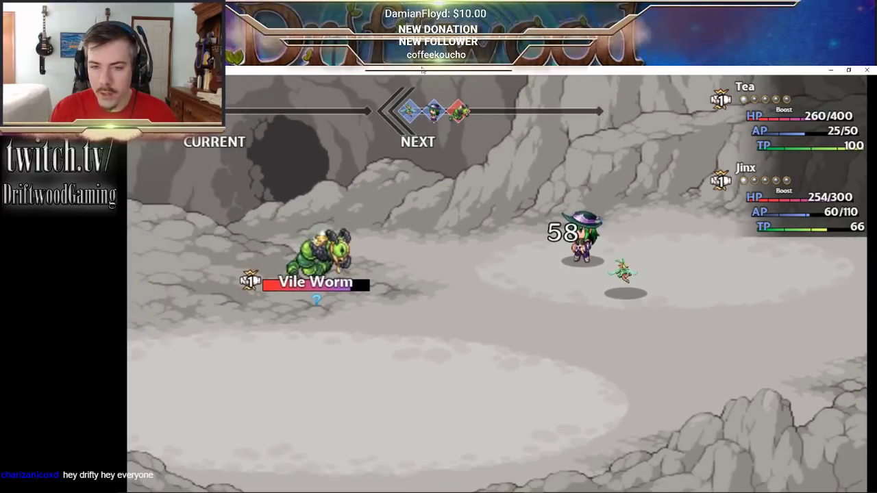
{"action": "key", "text": "Return"}
{"action": "key", "text": "Return"}
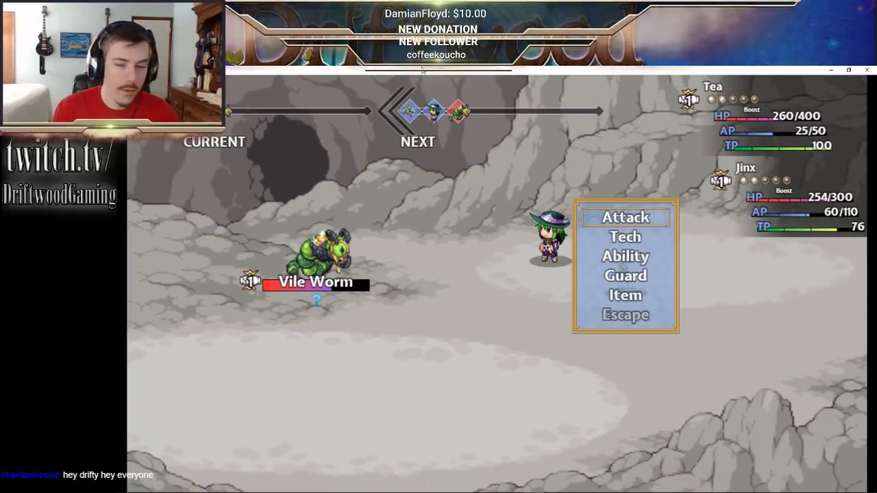
{"action": "key", "text": "Return"}
{"action": "key", "text": "Return"}
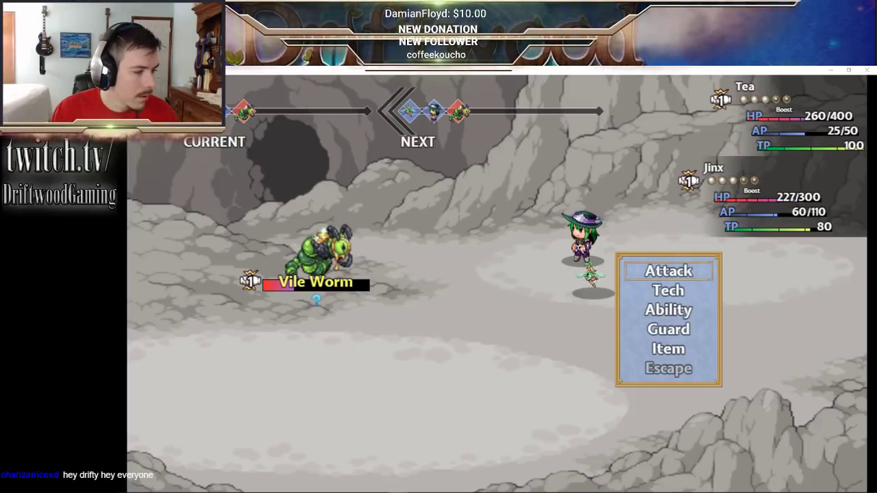
- Restore the party's HP with Jinx's Music Therapy tech during the second Vile Worm battle
{"action": "key", "text": "Down"}
{"action": "key", "text": "Return"}
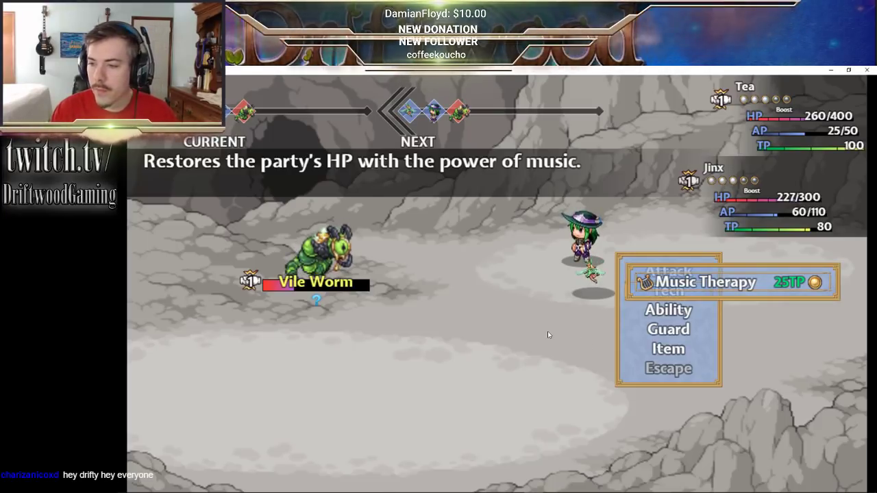
{"action": "key", "text": "Escape"}
{"action": "key", "text": "Return"}
{"action": "key", "text": "Return"}
{"action": "key", "text": "Return"}
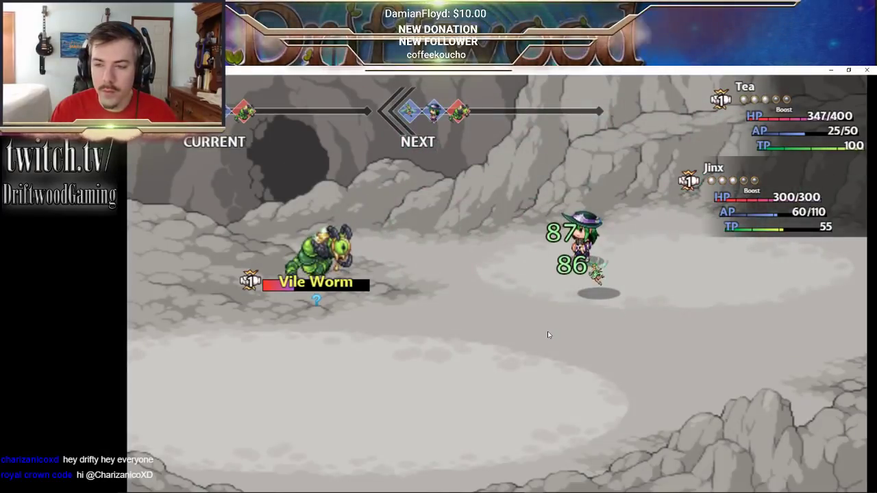
- Finish off the weakened Vile Worm with Attack and close the victory summary
{"action": "key", "text": "Return"}
{"action": "key", "text": "Return"}
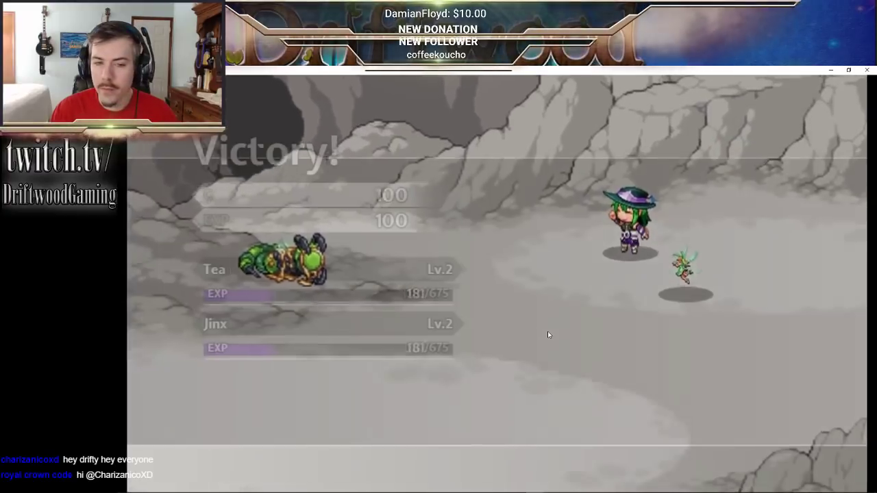
{"action": "key", "text": "Return"}
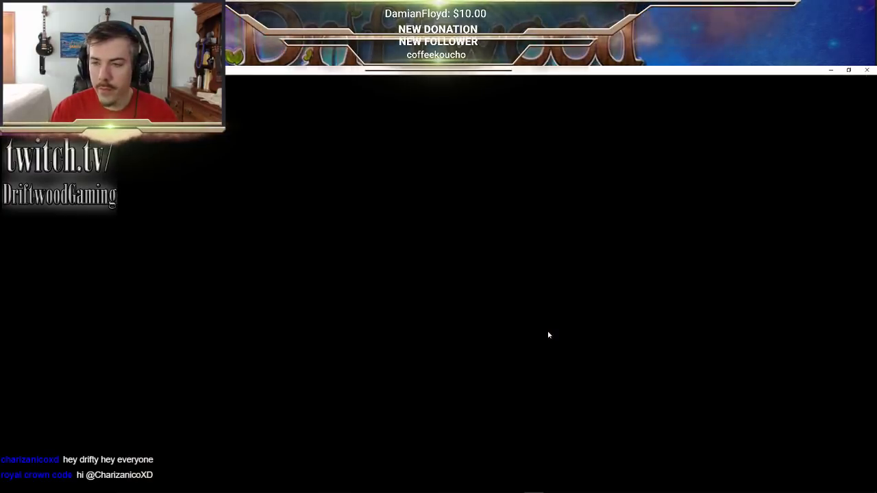
- Follow the cave from the looted chest through the wide passage to the mossy chamber and harvest a Funshroom
{"action": "key", "text": "Return"}
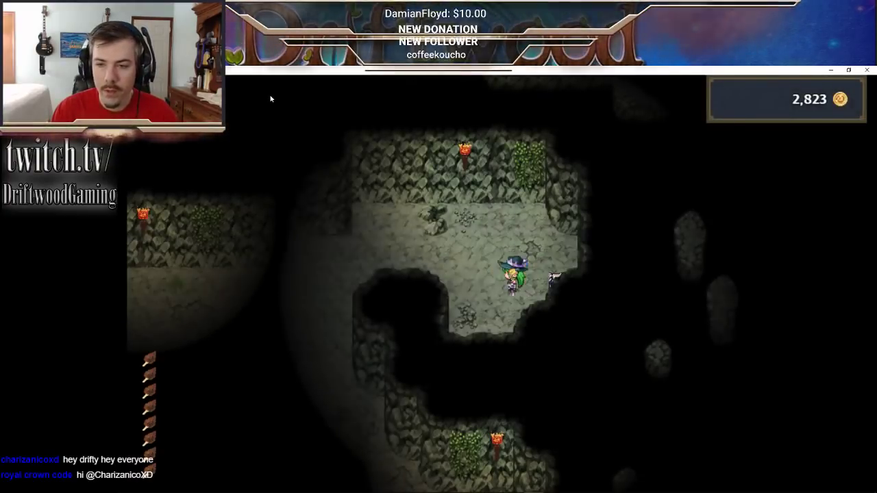
{"action": "key", "text": "Left"}
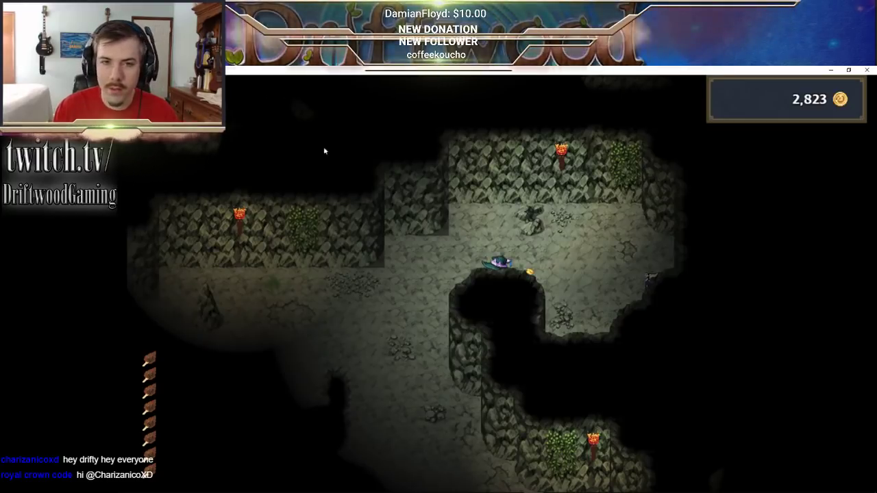
{"action": "key", "text": "Left"}
{"action": "key", "text": "Down"}
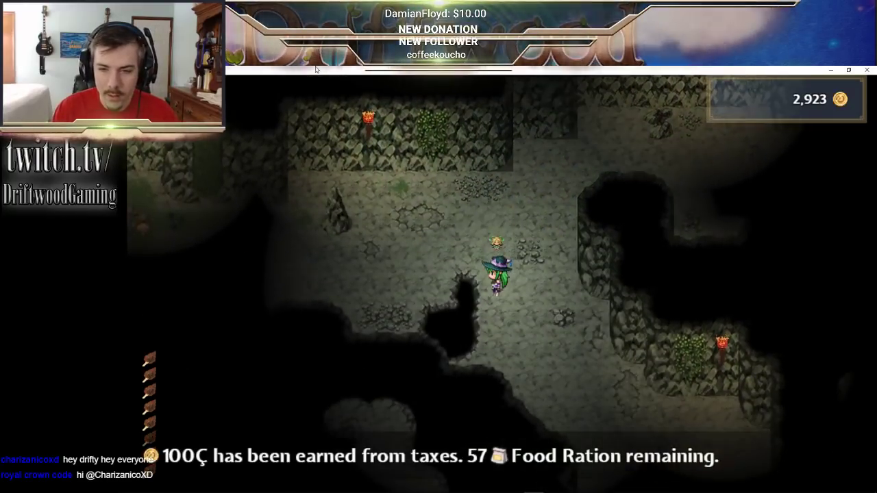
{"action": "key", "text": "Up"}
{"action": "key", "text": "Left"}
{"action": "key", "text": "Left"}
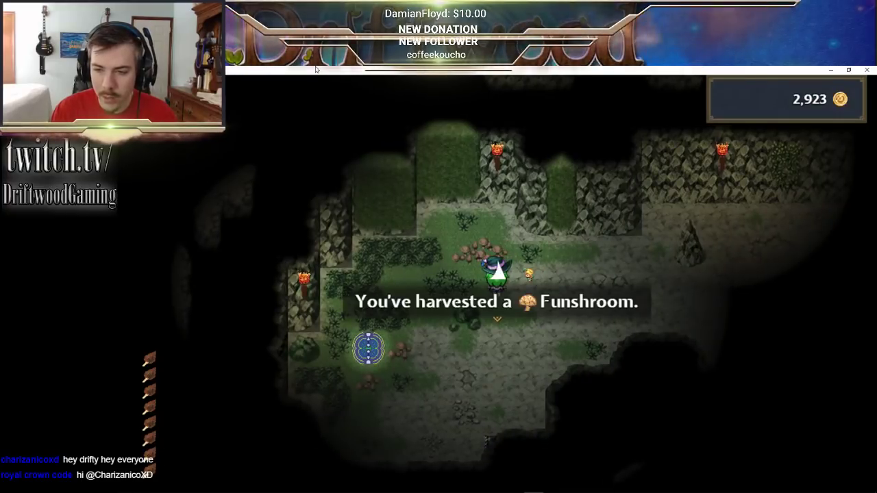
{"action": "key", "text": "Return"}
- Challenge the guardians of the chest below the glowing circle, defeat the Vile Worm with Attack and close the victory summary
{"action": "key", "text": "Down"}
{"action": "key", "text": "Return"}
{"action": "key", "text": "Return"}
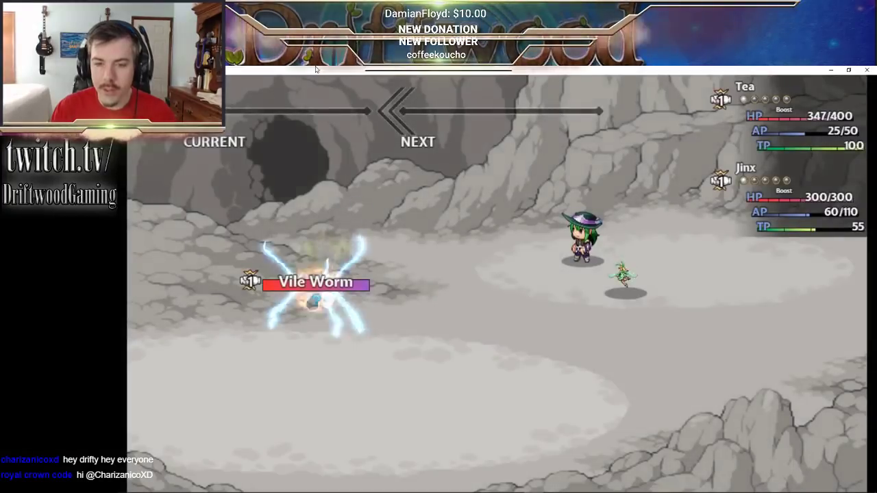
{"action": "key", "text": "Return"}
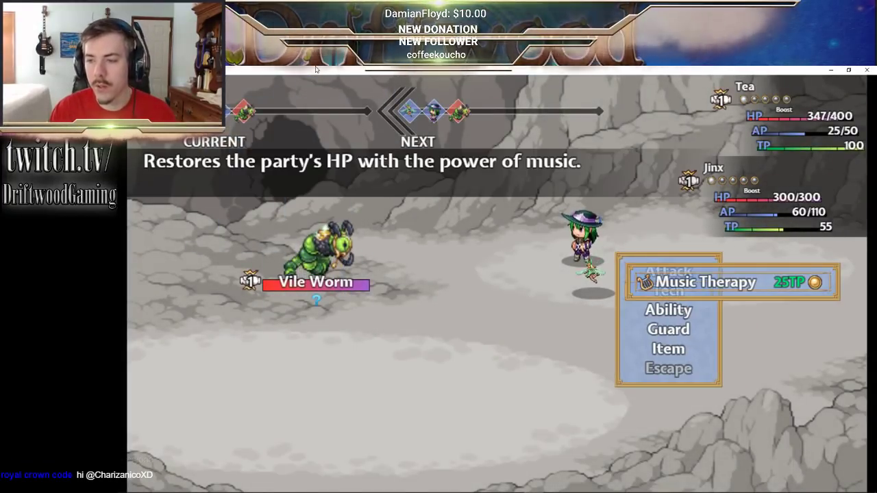
{"action": "key", "text": "Escape"}
{"action": "key", "text": "Return"}
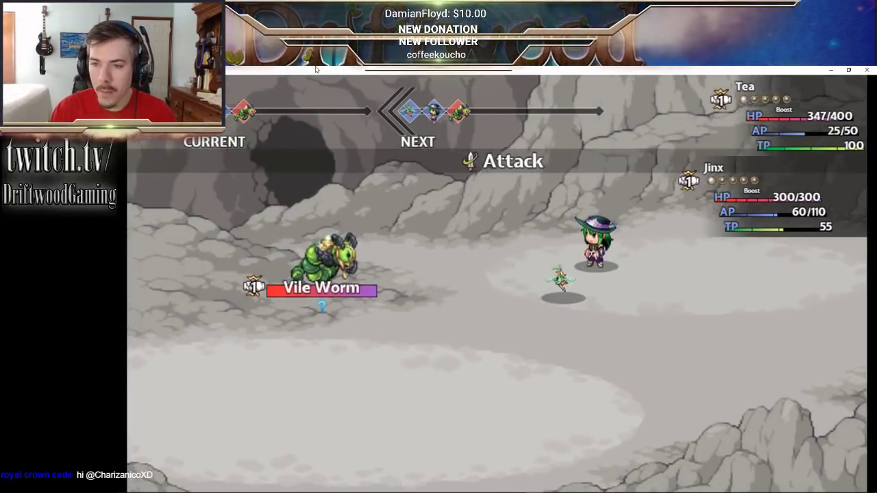
{"action": "key", "text": "Return"}
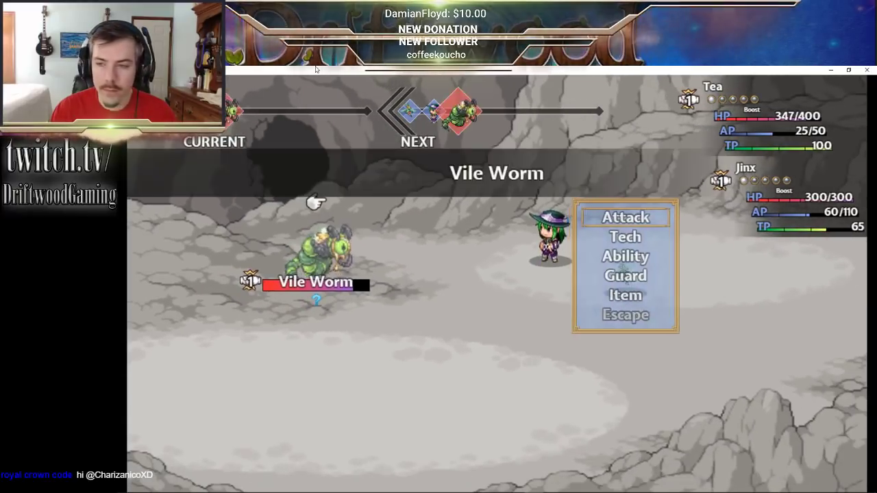
{"action": "key", "text": "Return"}
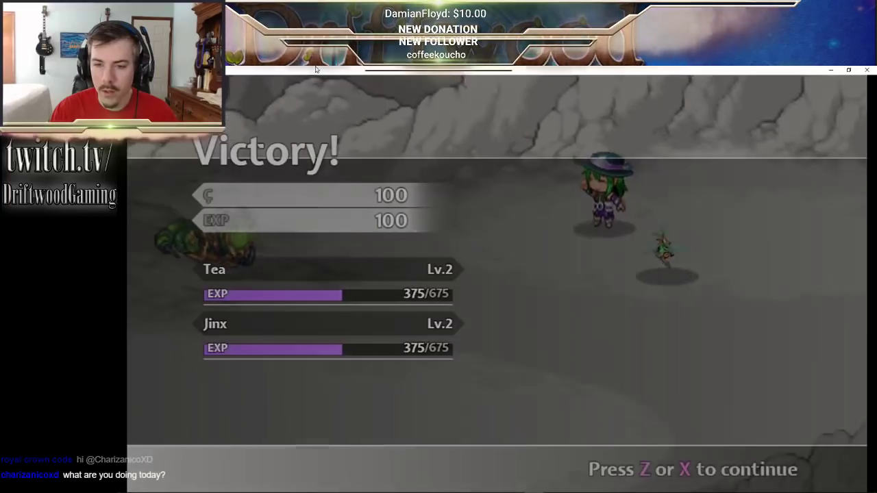
{"action": "key", "text": "z"}
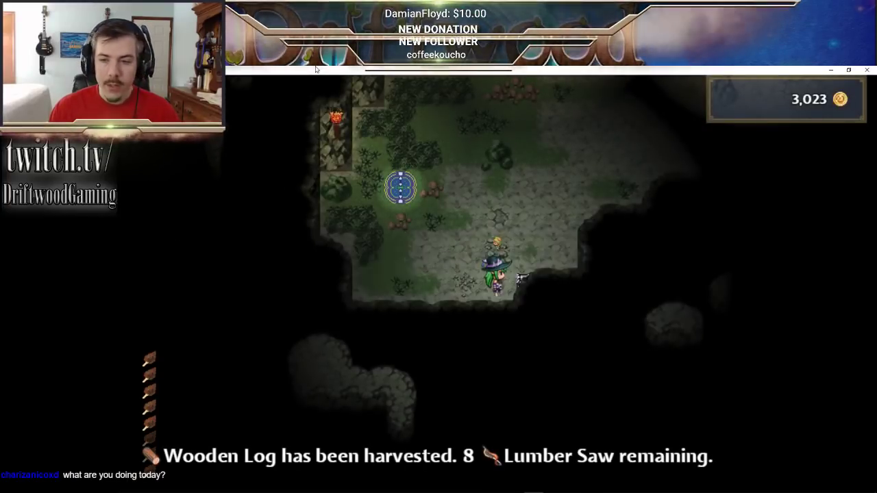
- Step onto the glowing circle in the mossy chamber and proceed to dungeon level 3
{"action": "key", "text": "Left"}
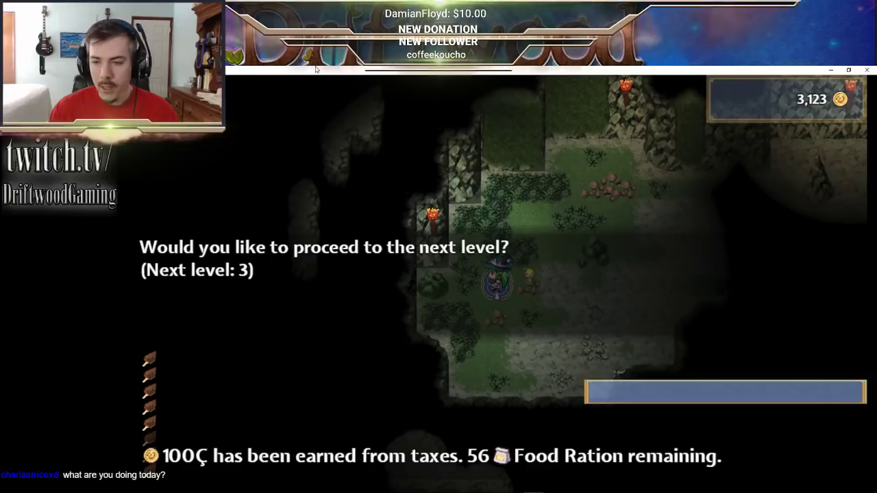
{"action": "key", "text": "z"}
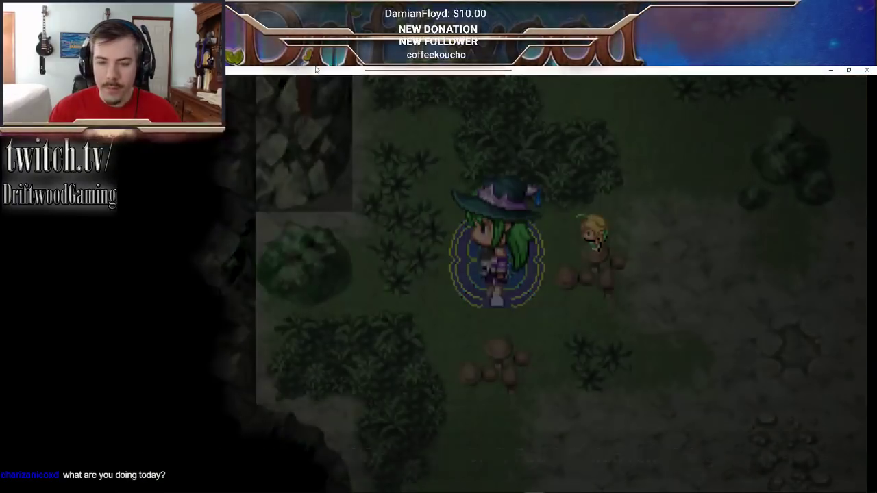
- Explore the level 3 cave from its bright entrance to the torchlit wall in the wide central passage
{"action": "key", "text": "Down"}
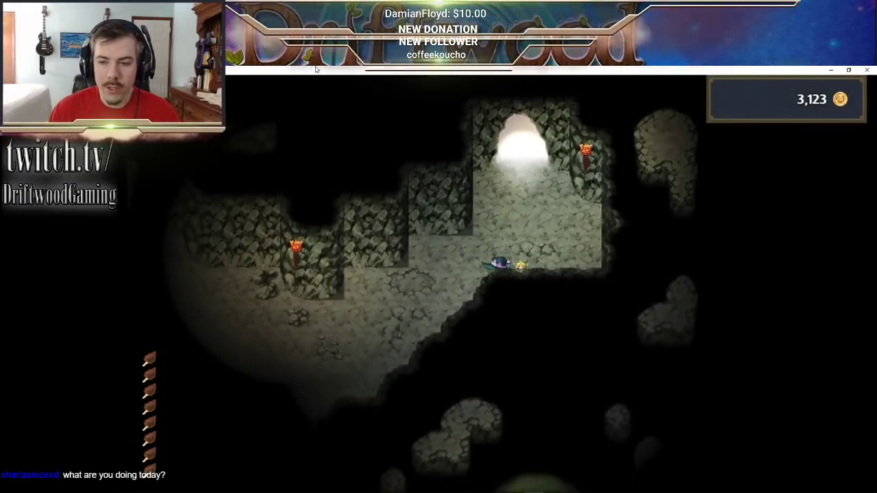
{"action": "key", "text": "Left"}
{"action": "key", "text": "Left"}
{"action": "key", "text": "Down"}
{"action": "key", "text": "Left"}
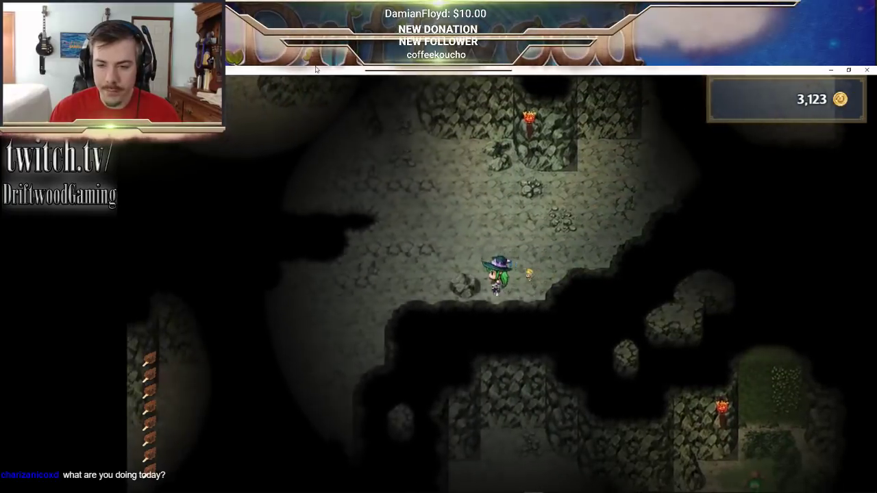
{"action": "key", "text": "Up"}
{"action": "key", "text": "Left"}
{"action": "key", "text": "Up"}
{"action": "key", "text": "Right"}
{"action": "key", "text": "Up"}
{"action": "key", "text": "Up"}
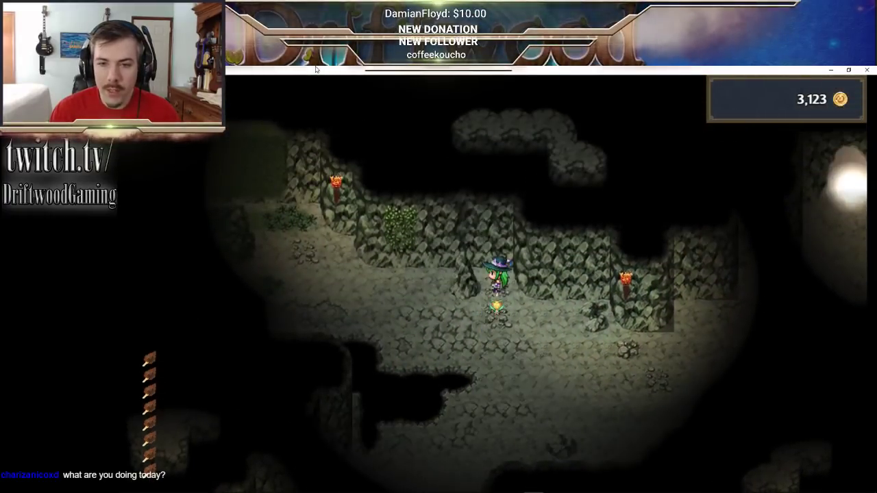
- Walk to the chest beside the overgrown torchlit alcove and challenge its guardians
{"action": "key", "text": "Up"}
{"action": "key", "text": "Left"}
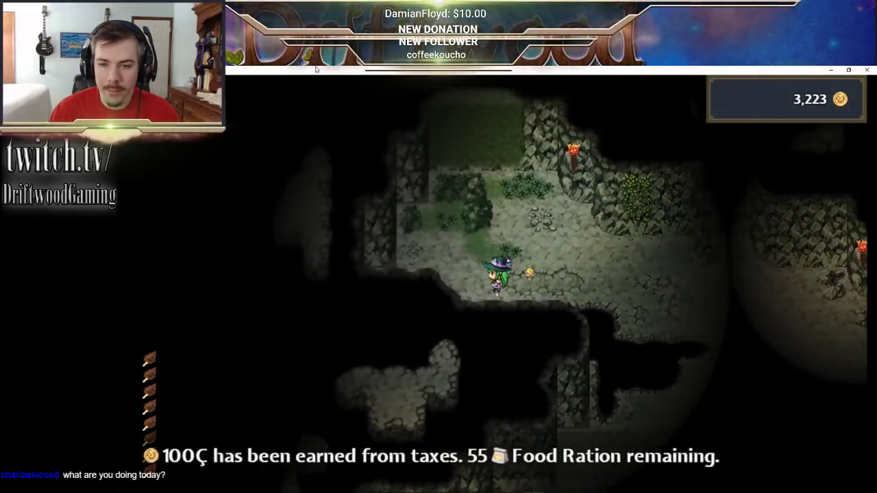
{"action": "key", "text": "Down"}
{"action": "key", "text": "Left"}
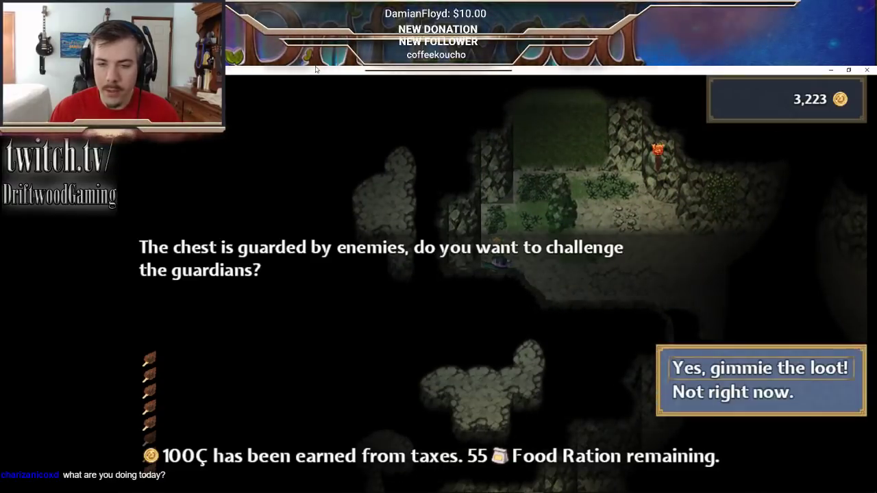
{"action": "key", "text": "Return"}
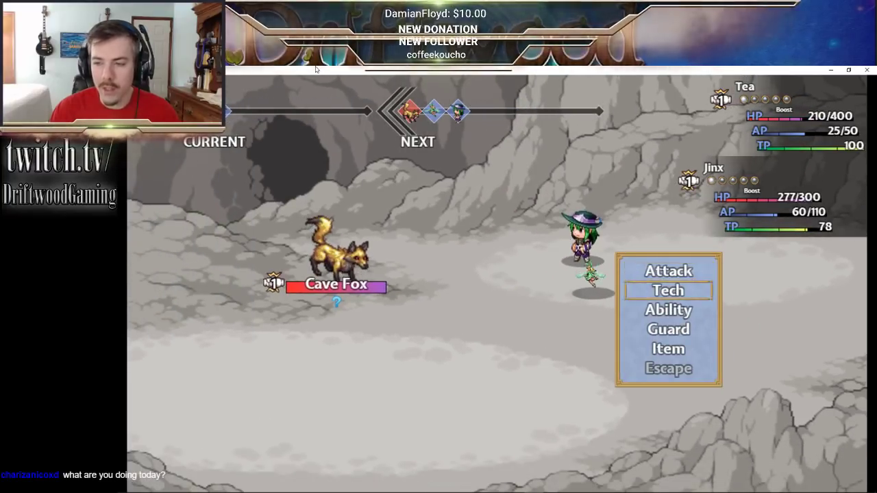
- Restore the party's HP with Jinx's Music Therapy tech and attack the Cave Fox with Tea
{"action": "key", "text": "Return"}
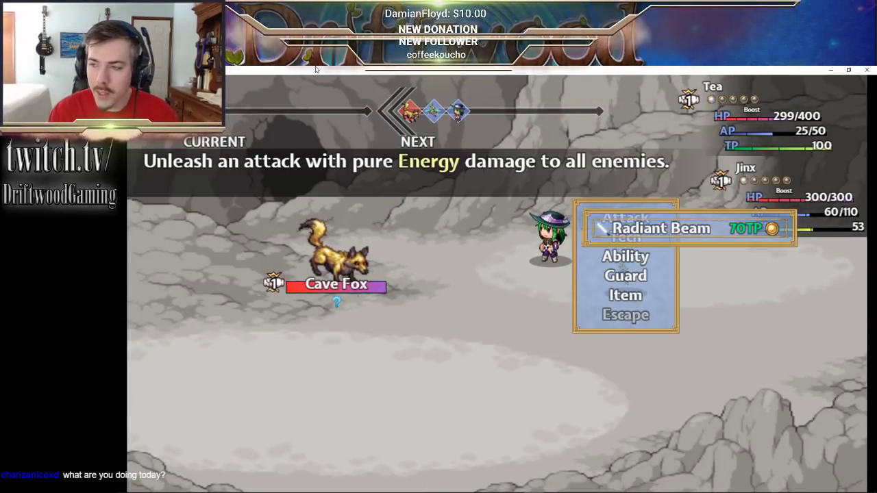
{"action": "key", "text": "Escape"}
{"action": "key", "text": "Up"}
{"action": "key", "text": "Return"}
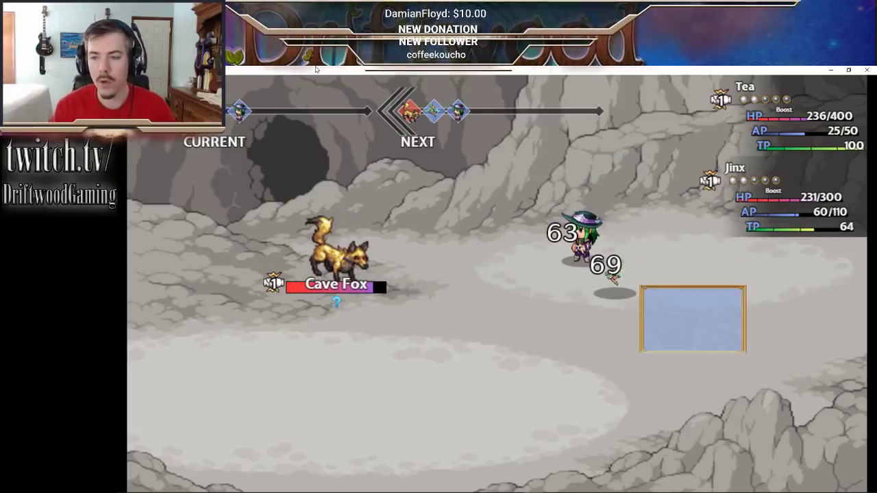
- Heal the party with Music Therapy again and keep attacking the Cave Fox over the following rounds
{"action": "key", "text": "Down"}
{"action": "key", "text": "Return"}
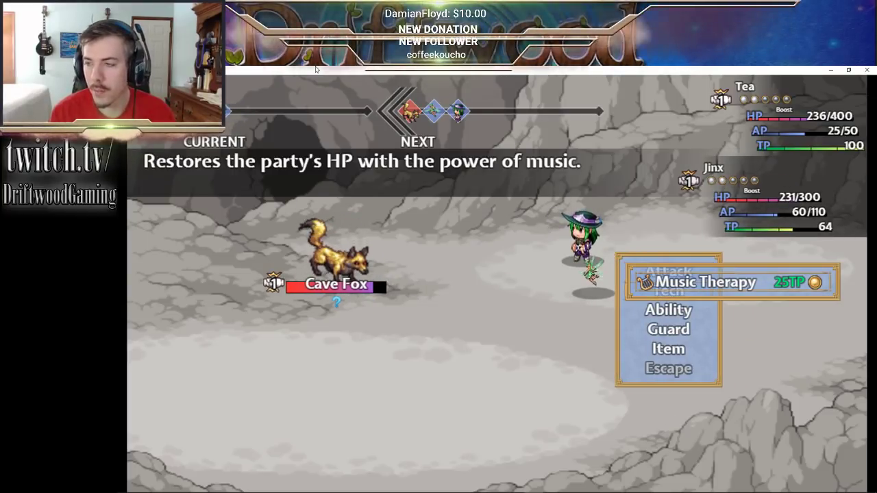
{"action": "key", "text": "Return"}
{"action": "key", "text": "Return"}
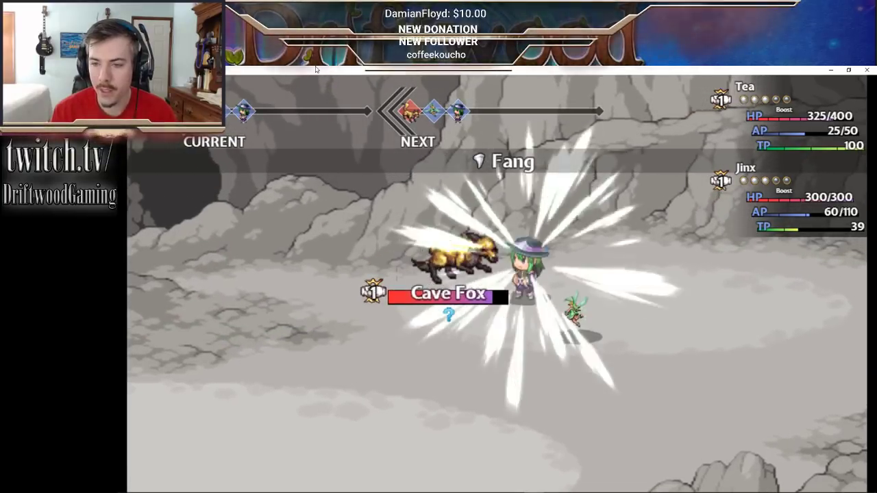
{"action": "key", "text": "Return"}
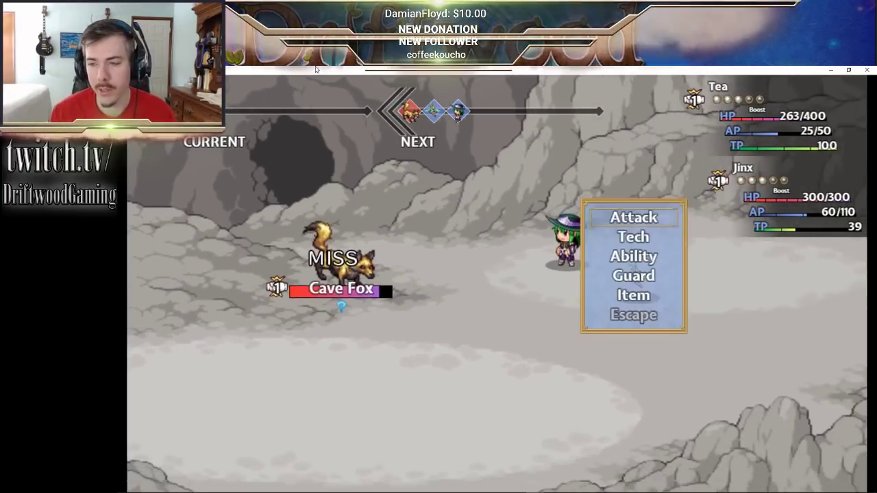
{"action": "key", "text": "Return"}
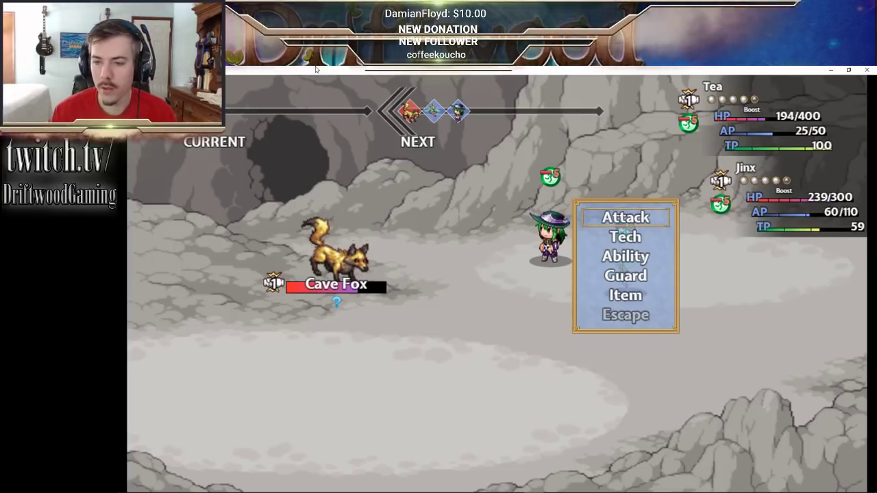
- Heal Tea with her 5 AP ability during the Cave Fox battle
{"action": "key", "text": "Return"}
{"action": "key", "text": "Escape"}
{"action": "key", "text": "Down"}
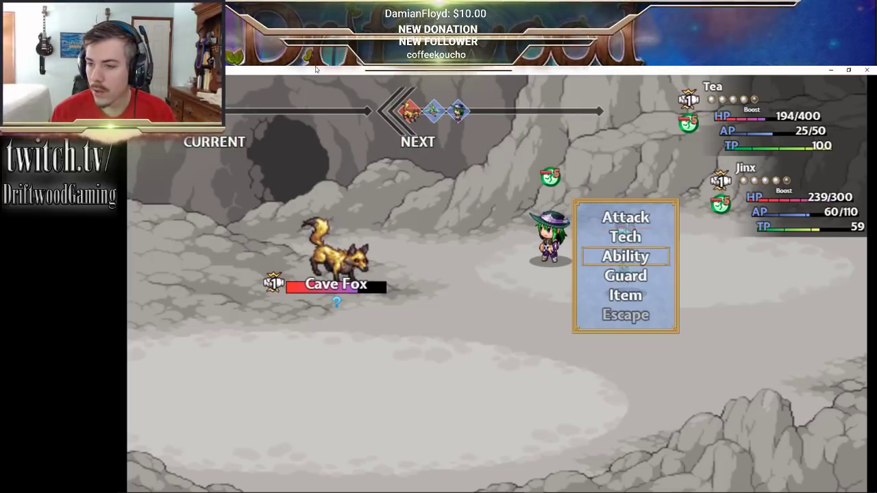
{"action": "key", "text": "Return"}
{"action": "key", "text": "Return"}
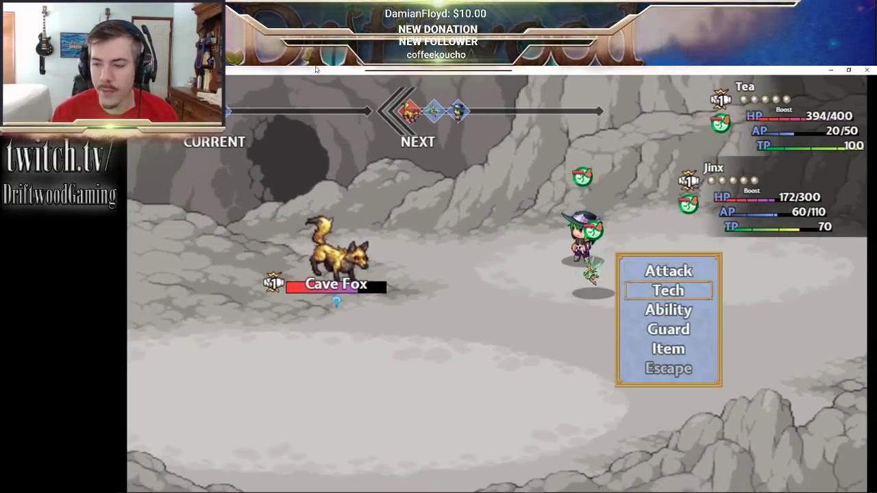
- Alternate Jinx's Music Therapy with Tea's Attack for two rounds against the Cave Fox
{"action": "key", "text": "Return"}
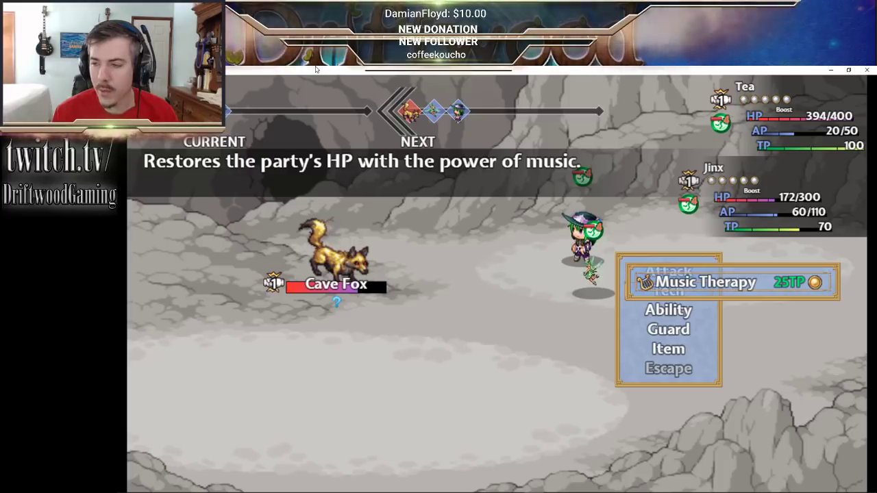
{"action": "key", "text": "Return"}
{"action": "key", "text": "Return"}
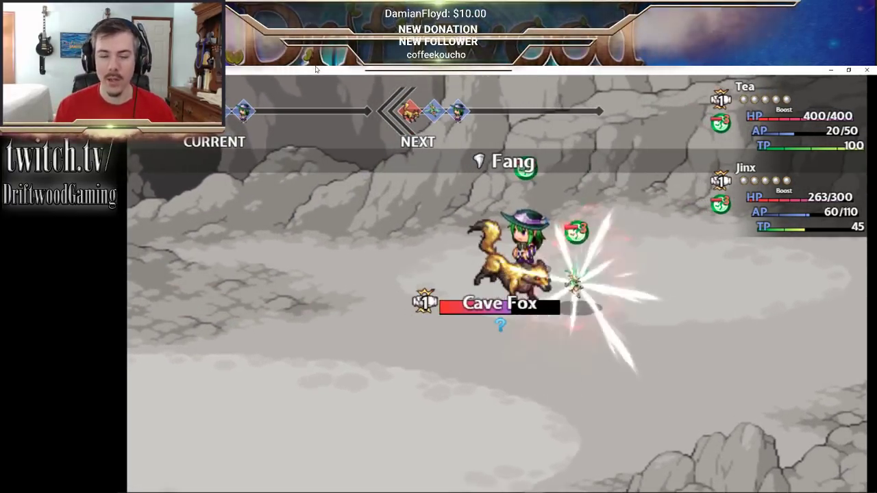
{"action": "key", "text": "Return"}
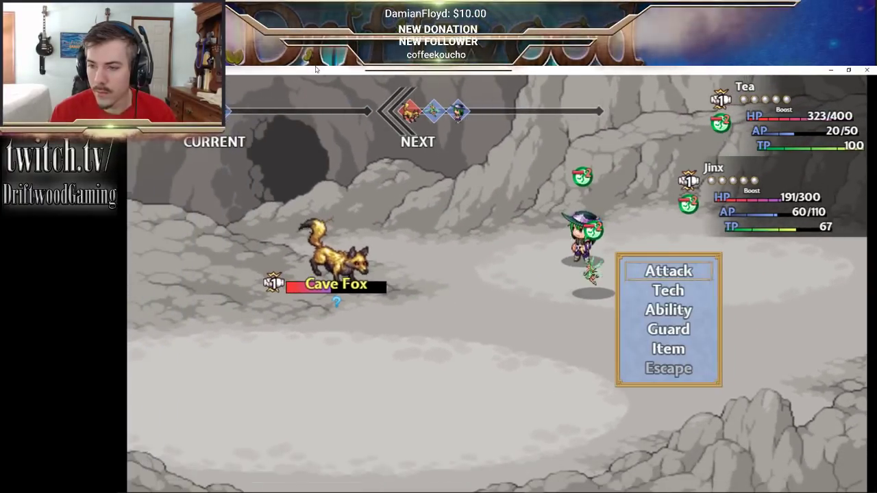
{"action": "key", "text": "Return"}
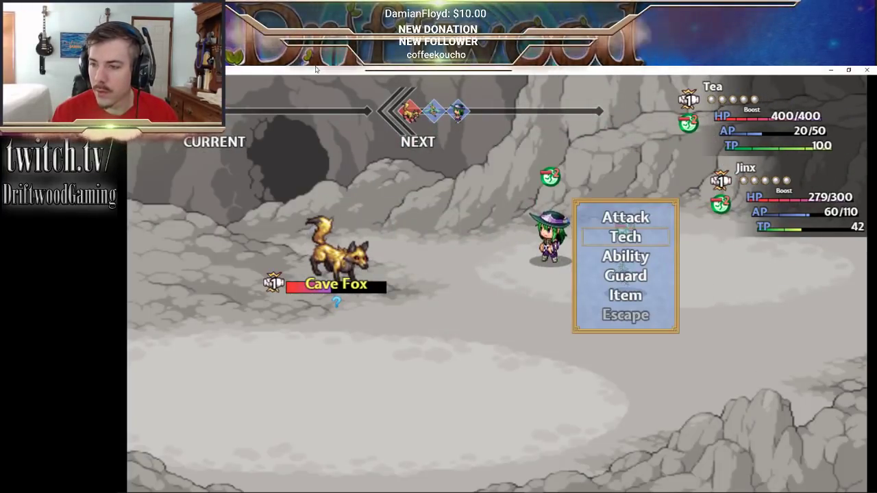
{"action": "key", "text": "Return"}
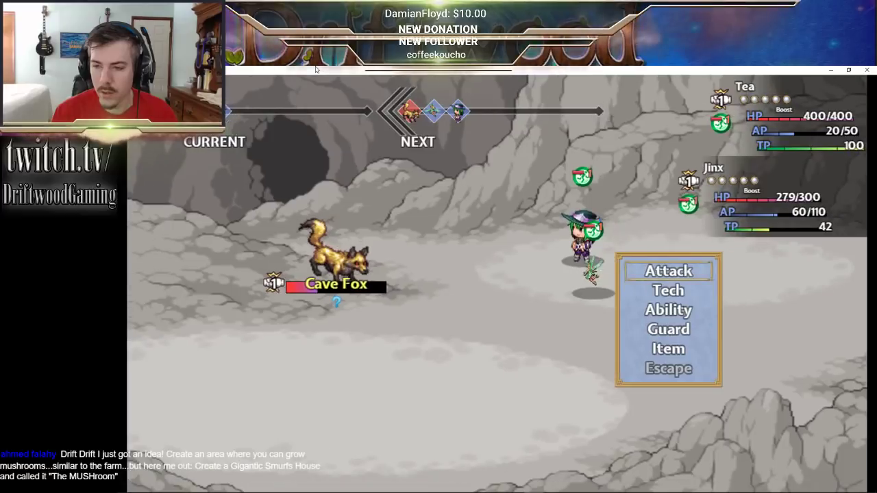
- Grant the party the Enlightened buff with Jinx's Blessings ability and attack the Cave Fox with Tea
{"action": "key", "text": "Down"}
{"action": "key", "text": "Return"}
{"action": "key", "text": "Escape"}
{"action": "key", "text": "Down"}
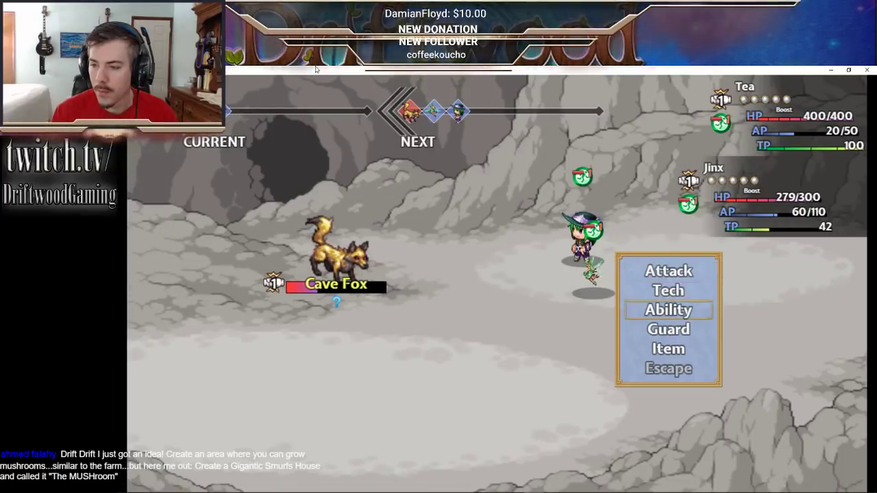
{"action": "key", "text": "Return"}
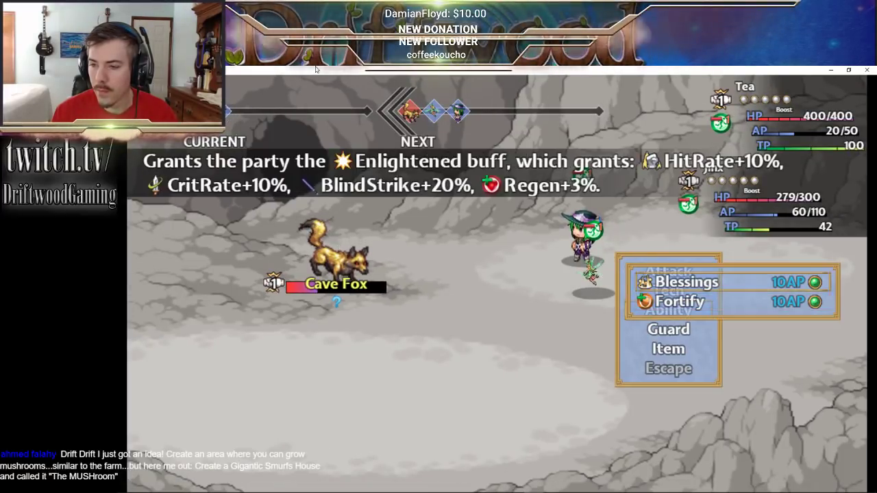
{"action": "key", "text": "Escape"}
{"action": "key", "text": "Return"}
{"action": "key", "text": "Return"}
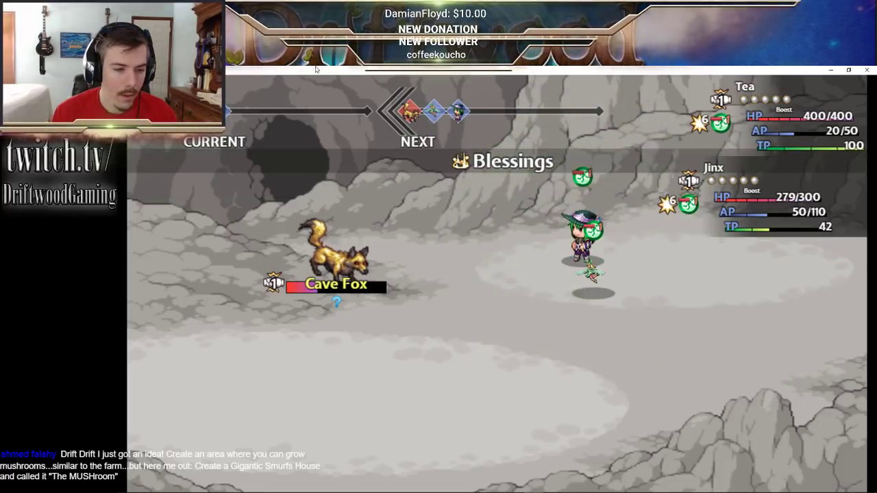
{"action": "key", "text": "Return"}
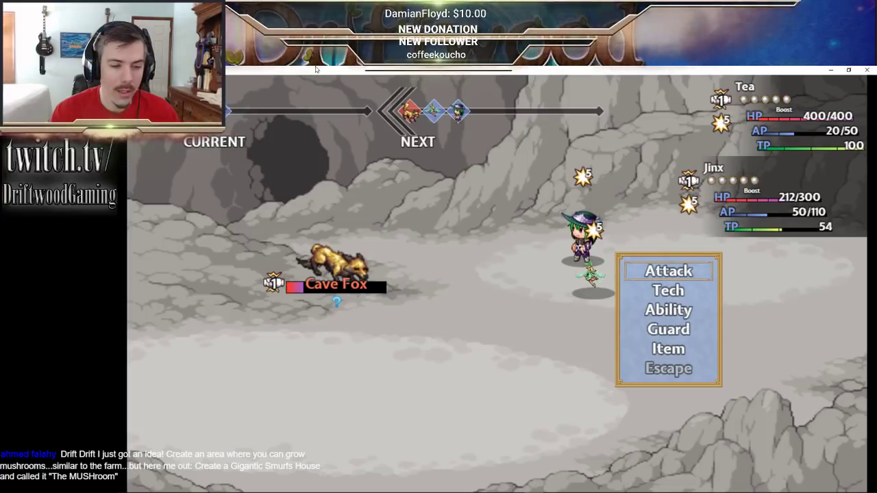
- Attack the Cave Fox with Jinx and Tea to finish the battle, and dismiss the victory results
{"action": "key", "text": "Return"}
{"action": "key", "text": "Return"}
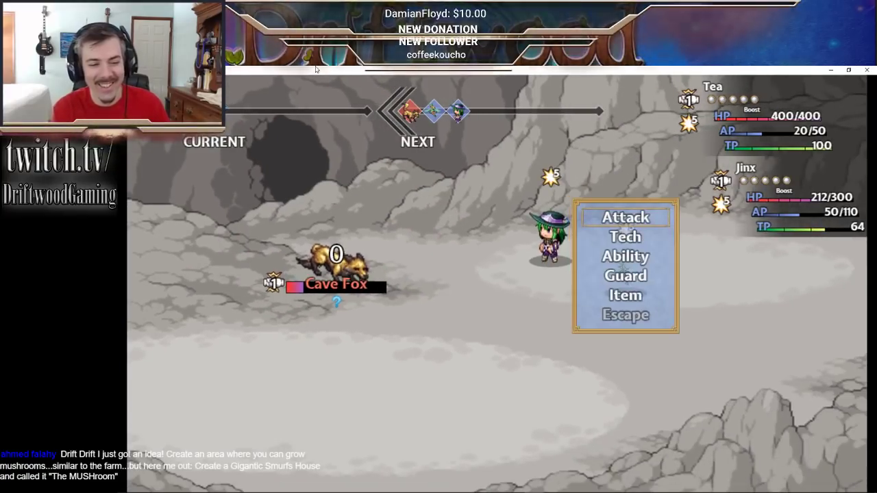
{"action": "key", "text": "Return"}
{"action": "key", "text": "Return"}
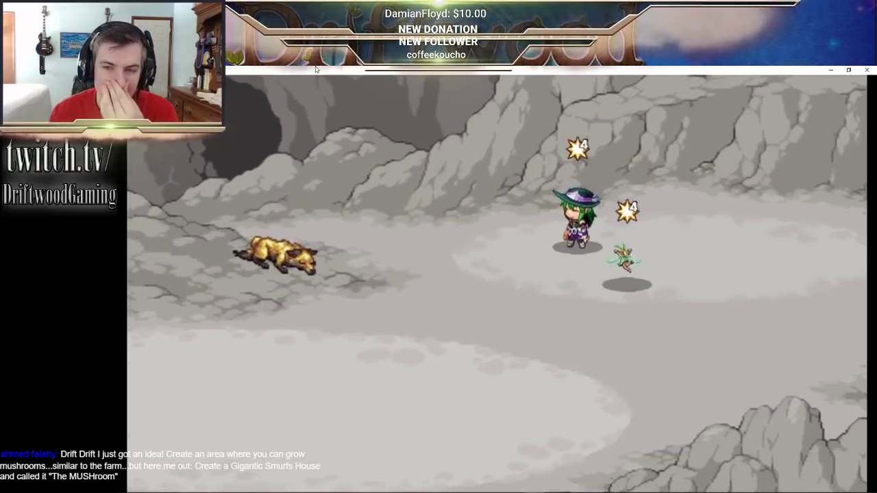
{"action": "key", "text": "z"}
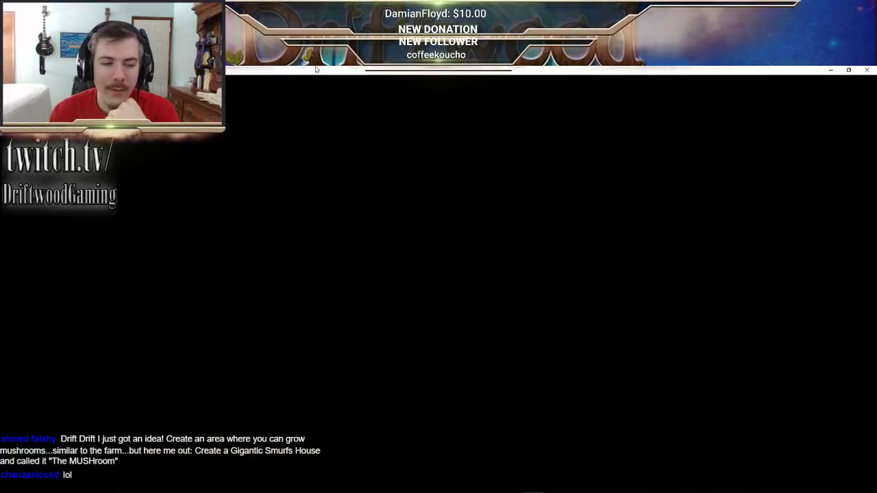
- Walk through the cave passages to the chest in the small alcove and accept the fight with its guards
{"action": "key", "text": "Up"}
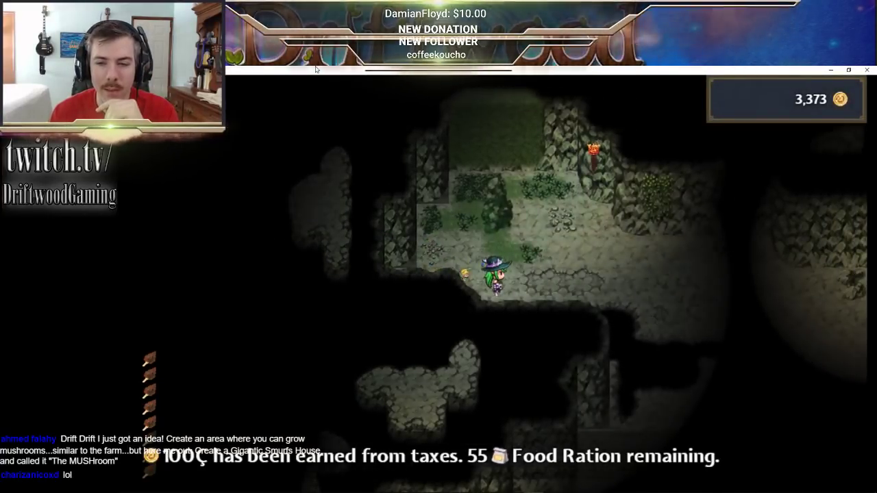
{"action": "key", "text": "Down"}
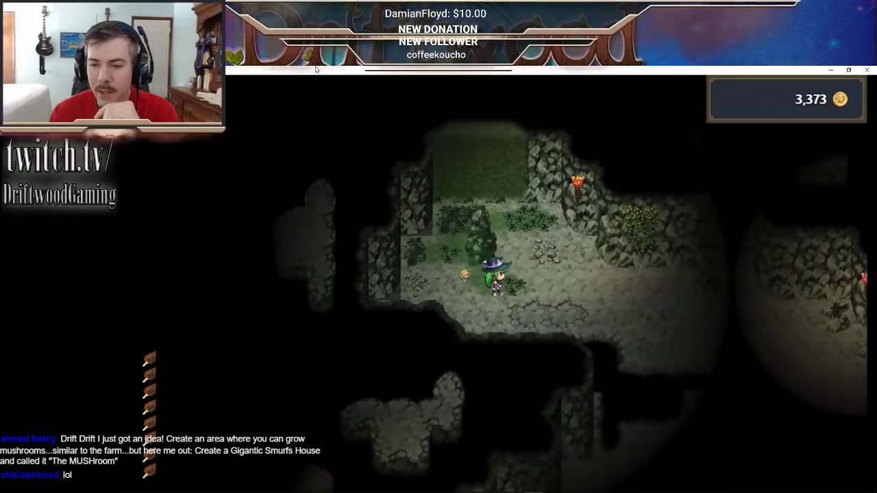
{"action": "key", "text": "Up"}
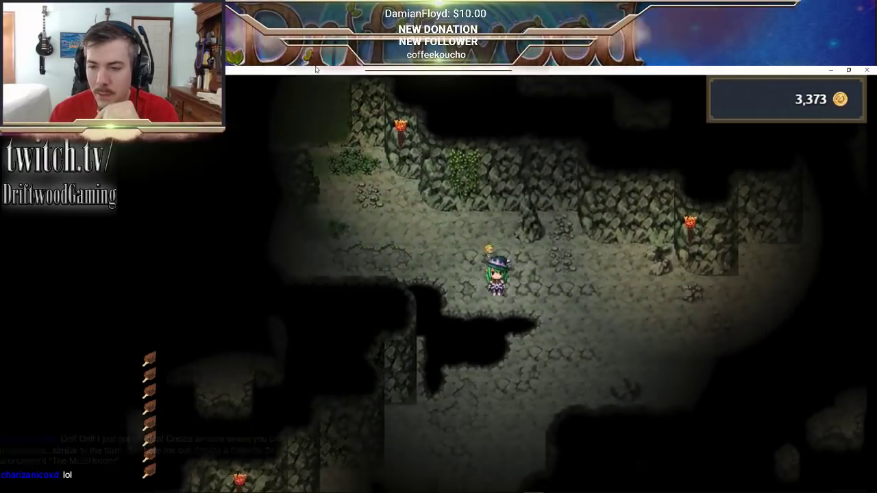
{"action": "key", "text": "z"}
{"action": "key", "text": "Left"}
{"action": "key", "text": "Down"}
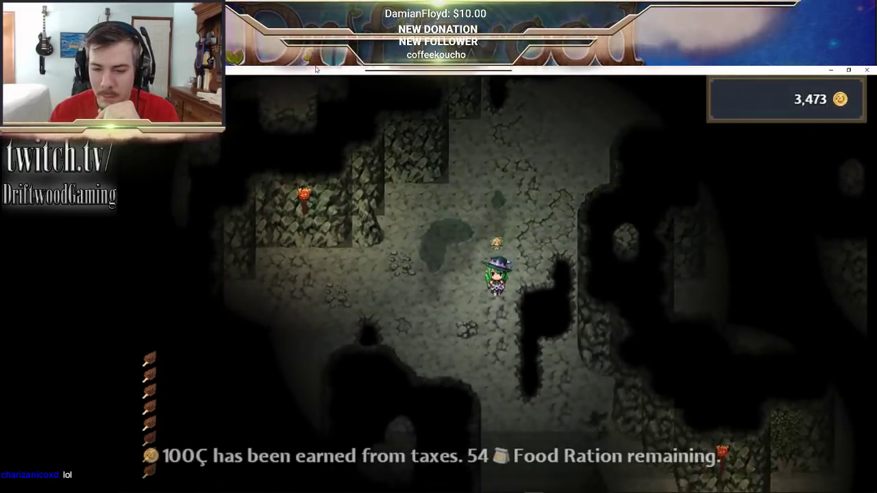
{"action": "key", "text": "Left"}
{"action": "key", "text": "Down"}
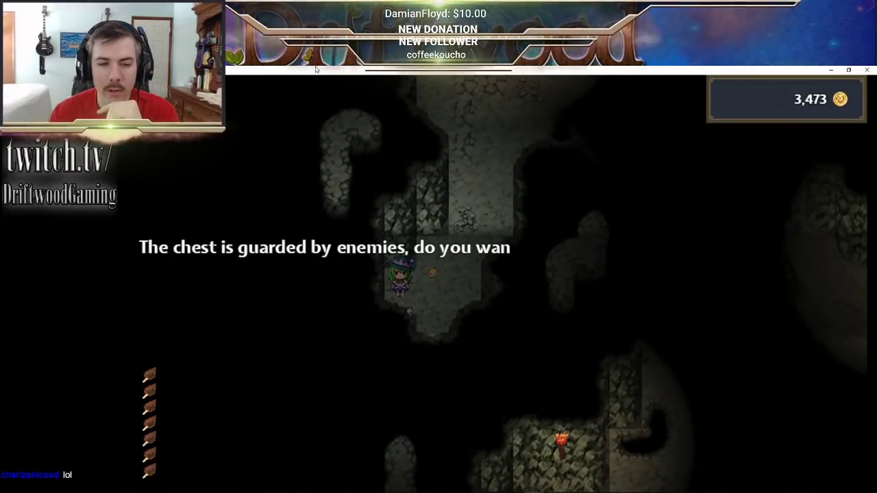
{"action": "key", "text": "z"}
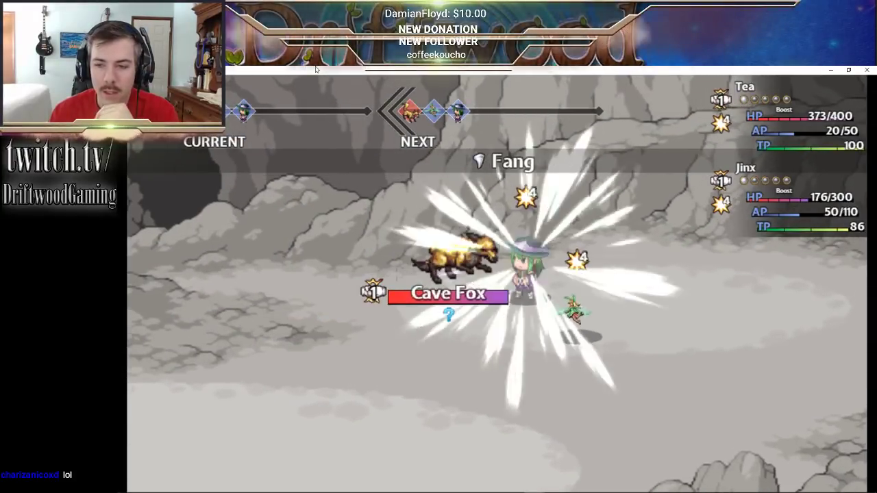
- Heal the party with Jinx's Music Therapy and strike the Cave Fox with Tea's Radiant Beam
{"action": "key", "text": "z"}
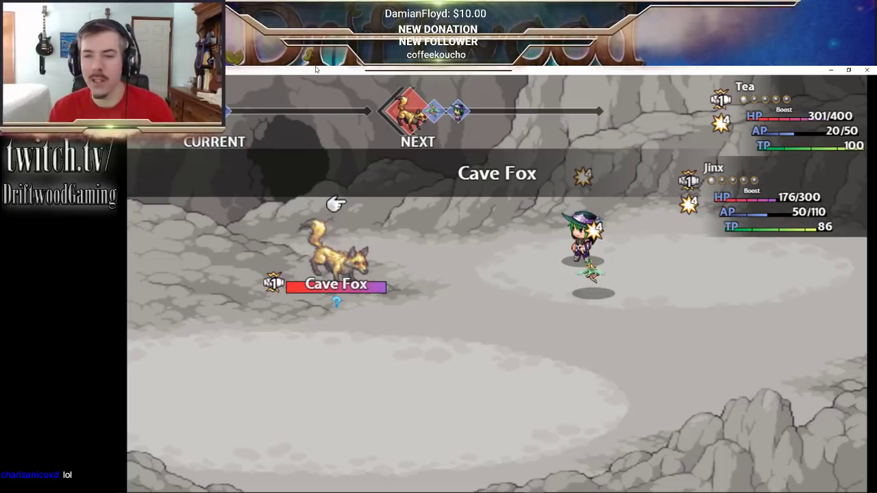
{"action": "key", "text": "x"}
{"action": "key", "text": "Down"}
{"action": "key", "text": "z"}
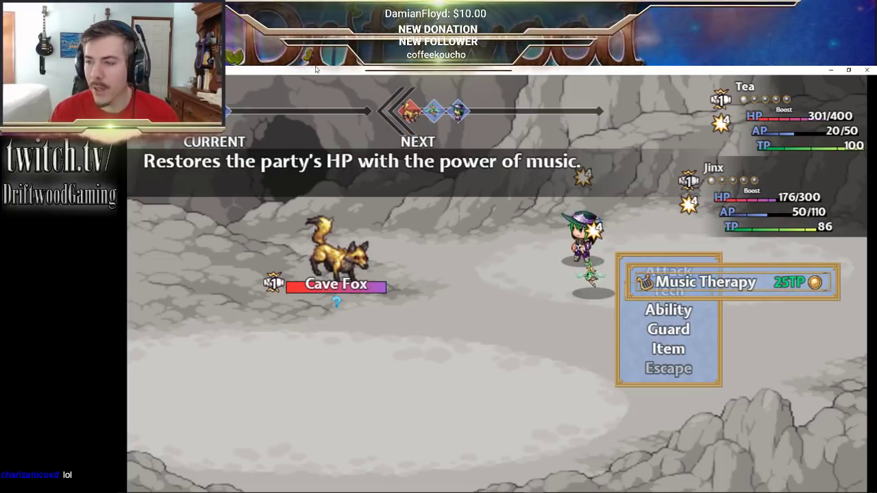
{"action": "key", "text": "z"}
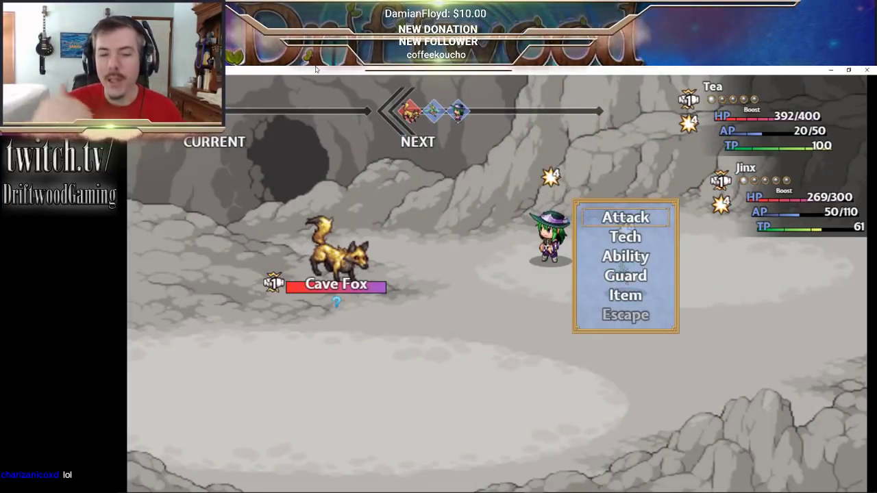
{"action": "key", "text": "z"}
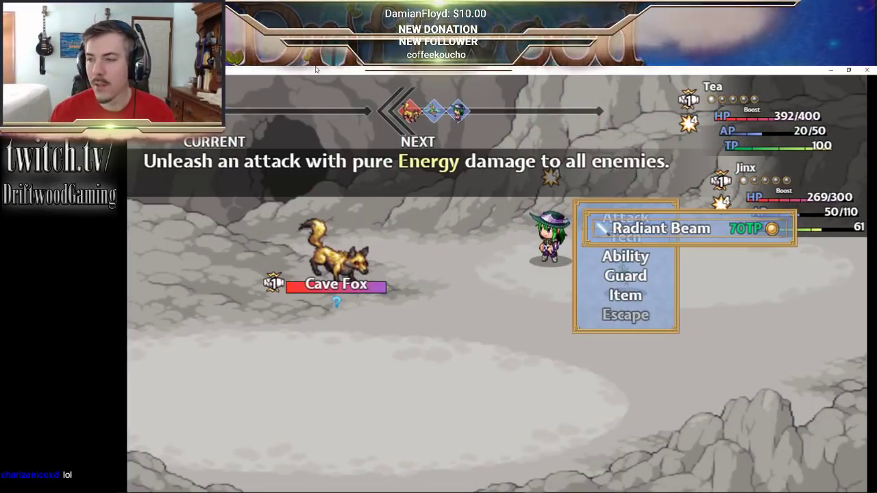
{"action": "key", "text": "z"}
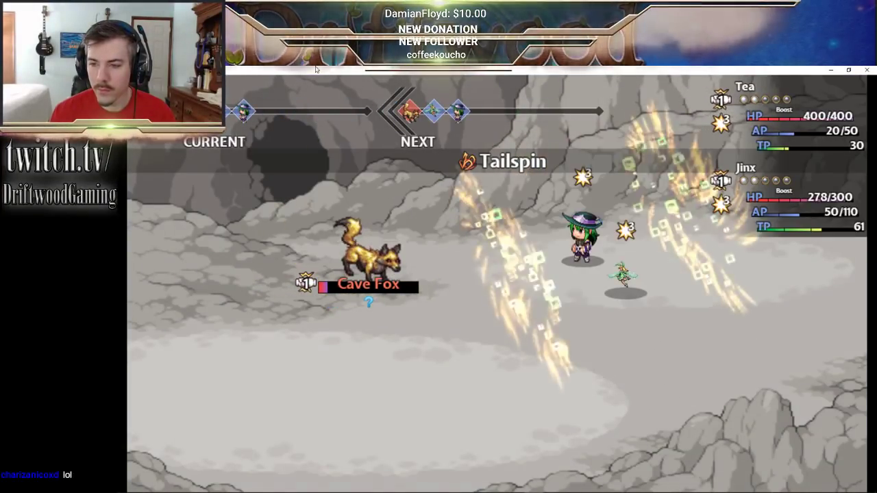
- Defeat the chest's Cave Fox with basic attacks and collect the Imp Fingernail
{"action": "key", "text": "Return"}
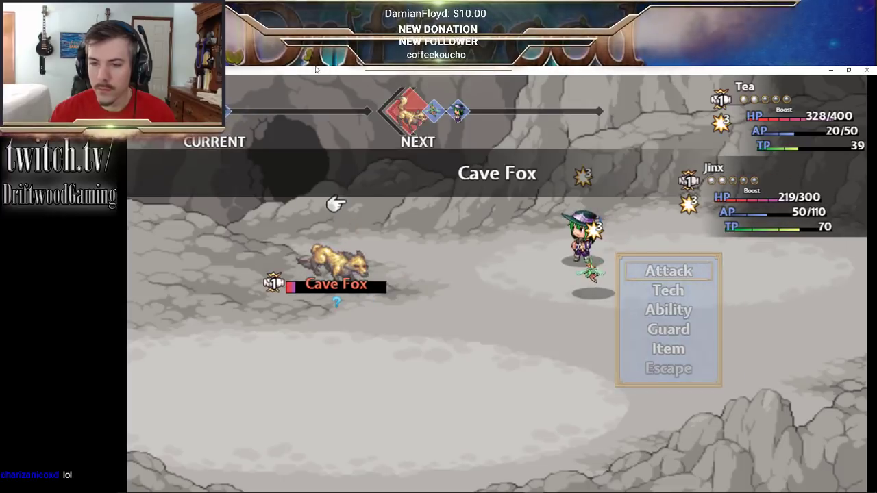
{"action": "key", "text": "Return"}
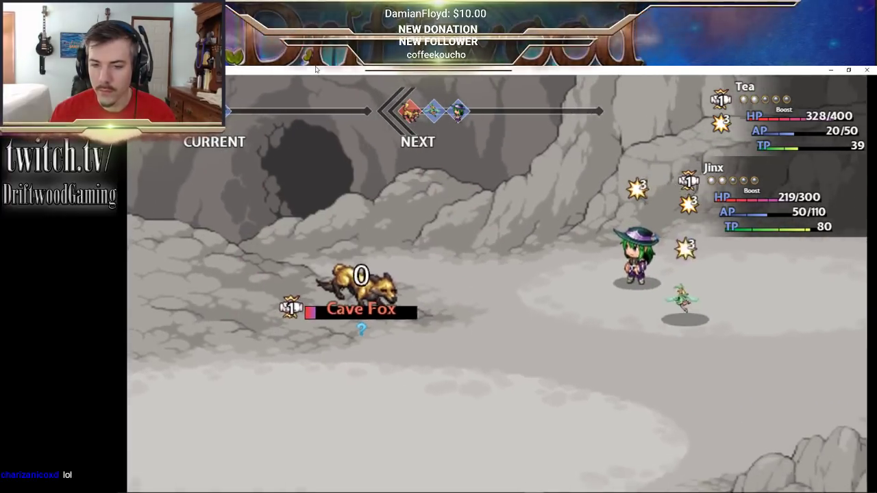
{"action": "key", "text": "Return"}
{"action": "key", "text": "Return"}
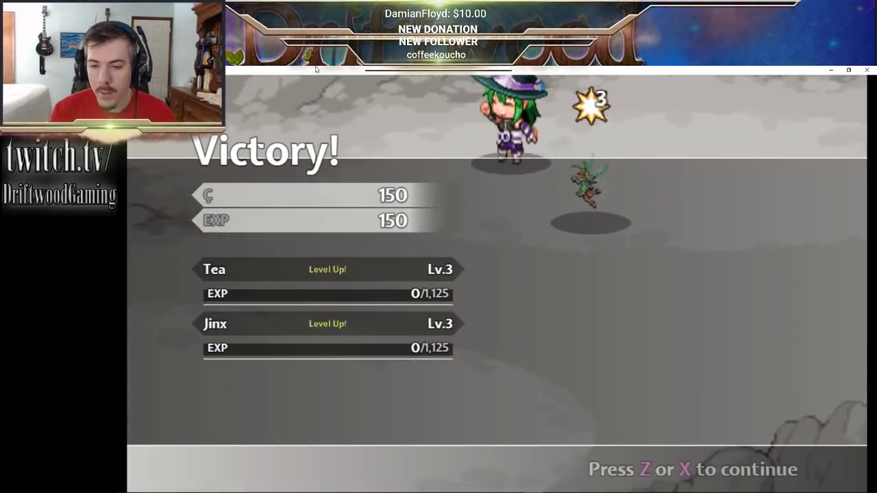
{"action": "key", "text": "z"}
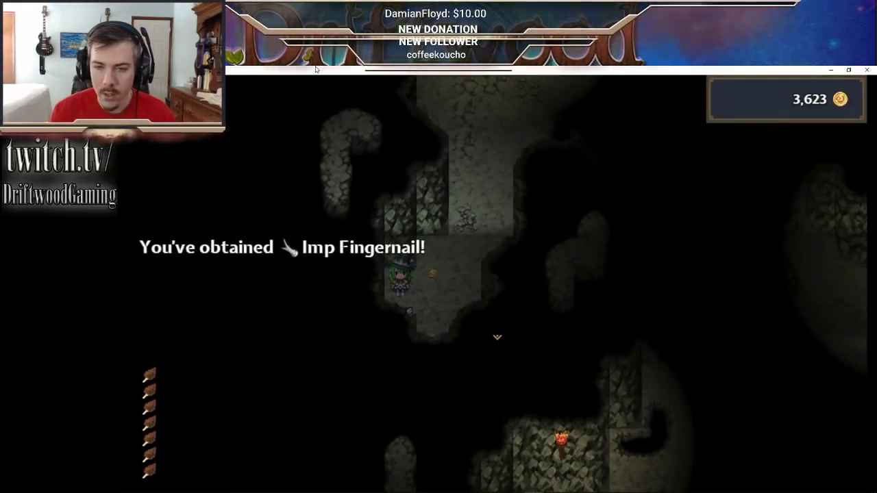
- Walk back through the cavern to the chest in the southwestern torchlit alcove and start the fight with its guard
{"action": "key", "text": "Up"}
{"action": "key", "text": "Right"}
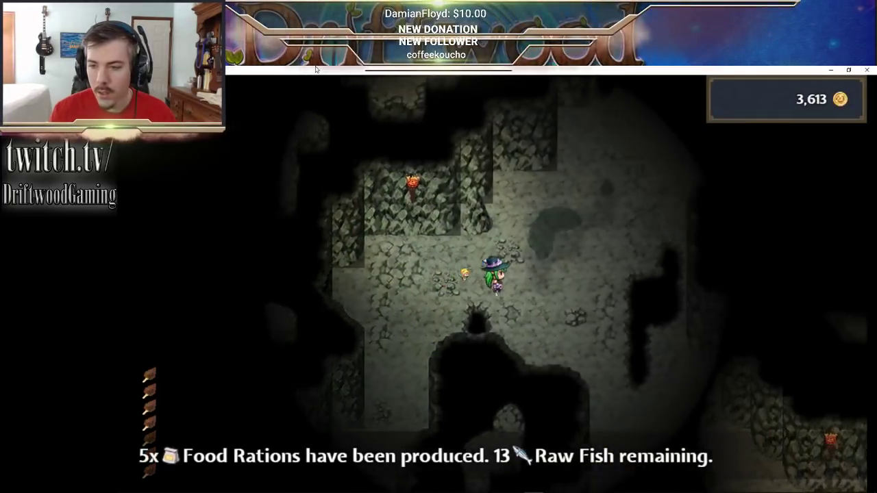
{"action": "key", "text": "Down"}
{"action": "key", "text": "Right"}
{"action": "key", "text": "Down"}
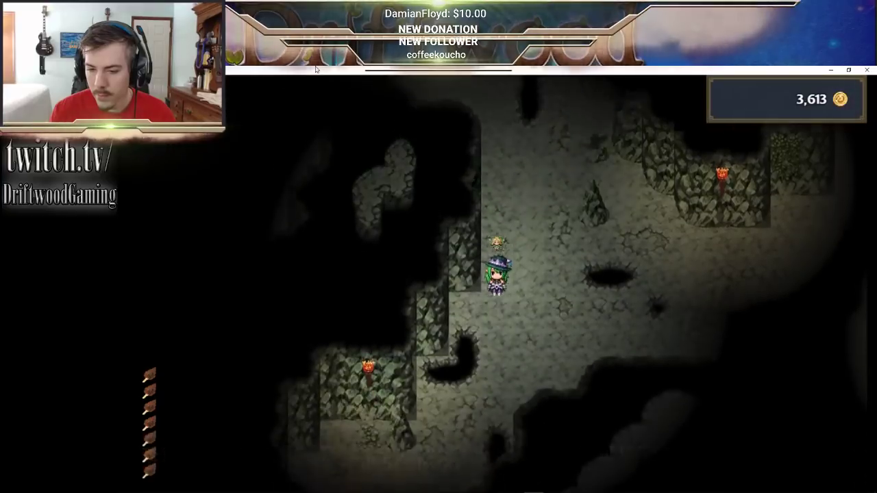
{"action": "key", "text": "Left"}
{"action": "key", "text": "Down"}
{"action": "key", "text": "Left"}
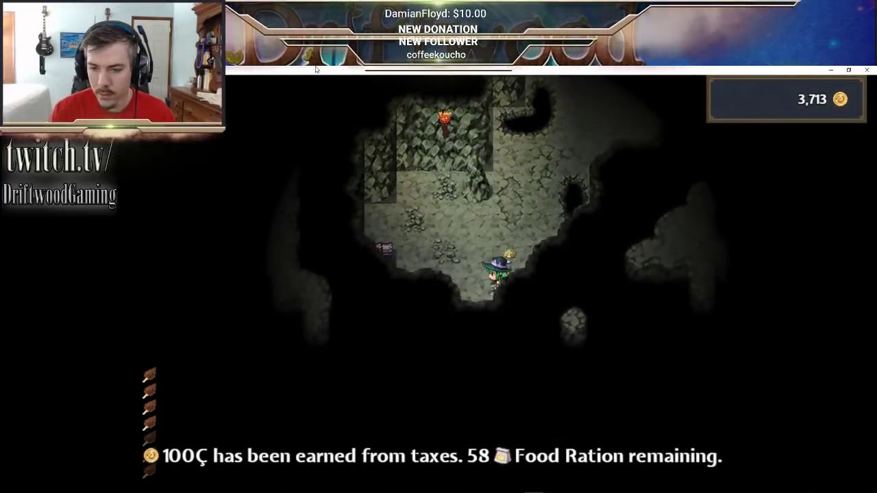
{"action": "key", "text": "Up"}
{"action": "key", "text": "Left"}
{"action": "key", "text": "Return"}
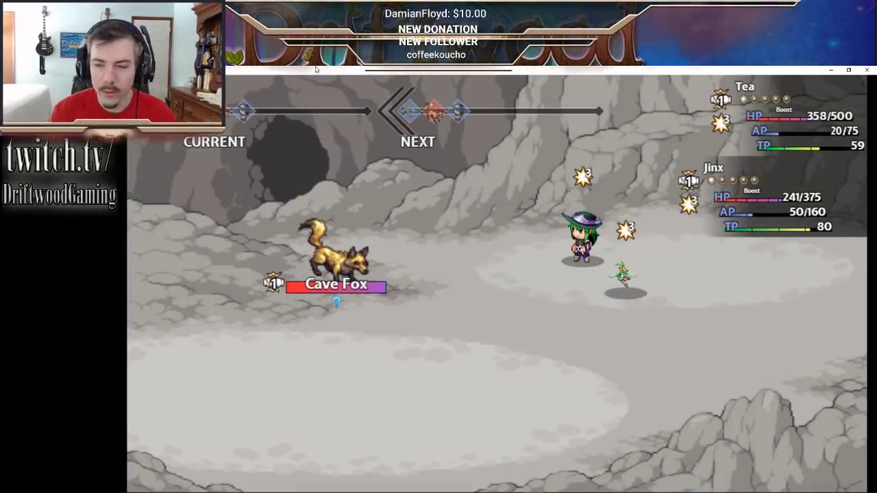
- Restore the party's HP with Jinx's Music Therapy at the start of the new Cave Fox battle
{"action": "key", "text": "Down"}
{"action": "key", "text": "Return"}
{"action": "key", "text": "Return"}
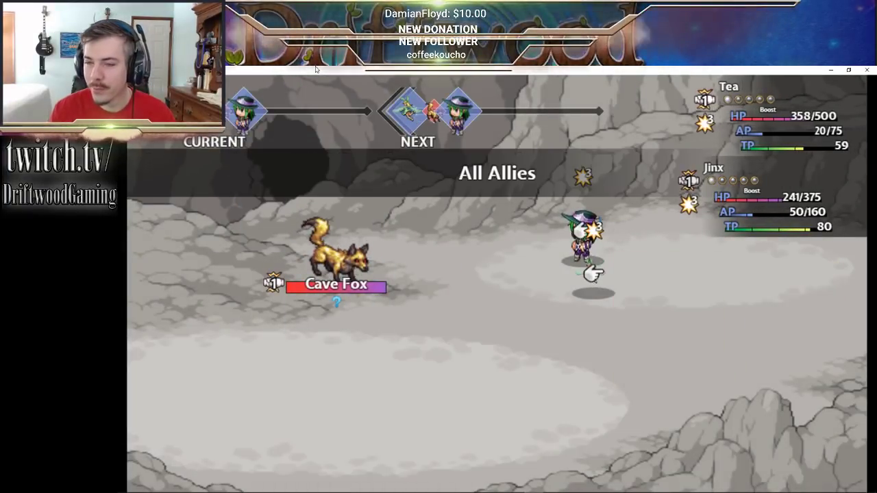
{"action": "key", "text": "Return"}
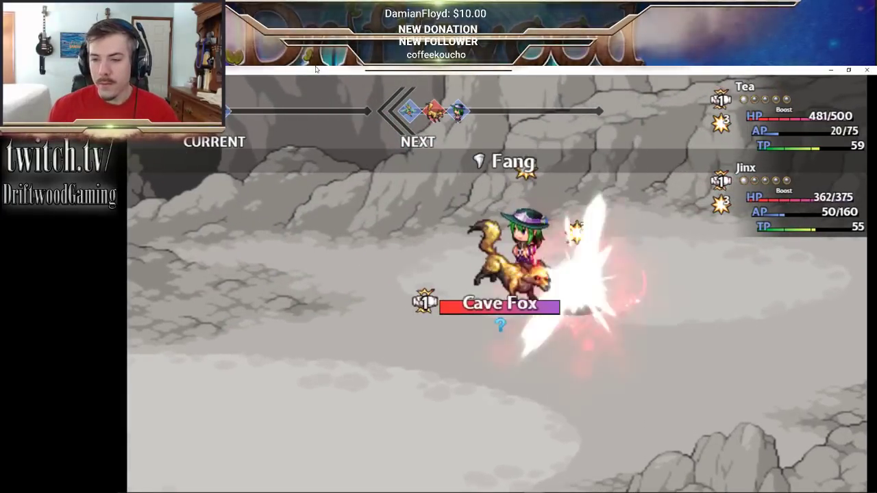
- Look through Tea's techs and abilities and examine the effects of her 10 AP Enradiate ability
{"action": "key", "text": "Down"}
{"action": "key", "text": "Return"}
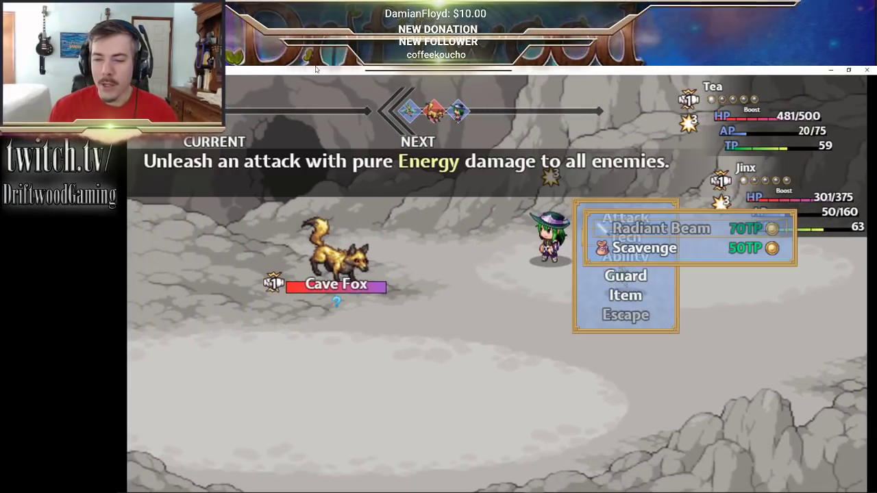
{"action": "key", "text": "Escape"}
{"action": "key", "text": "Down"}
{"action": "key", "text": "Return"}
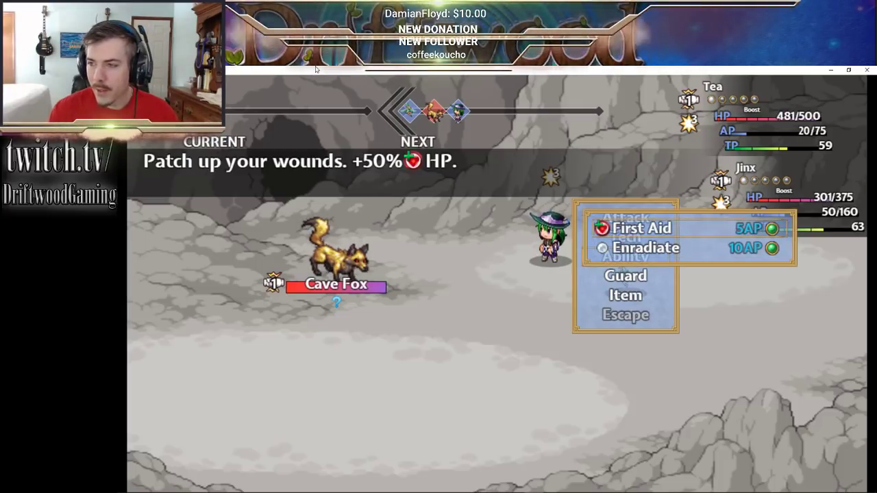
{"action": "key", "text": "Return"}
{"action": "key", "text": "Escape"}
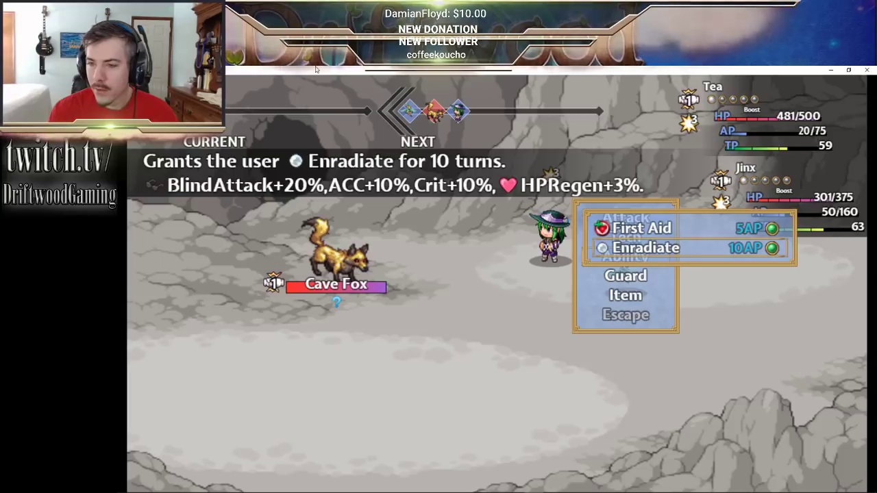
- Leave Tea's ability list and attack the Cave Fox with her, and cast Fortify on the party with Jinx
{"action": "key", "text": "Escape"}
{"action": "key", "text": "Return"}
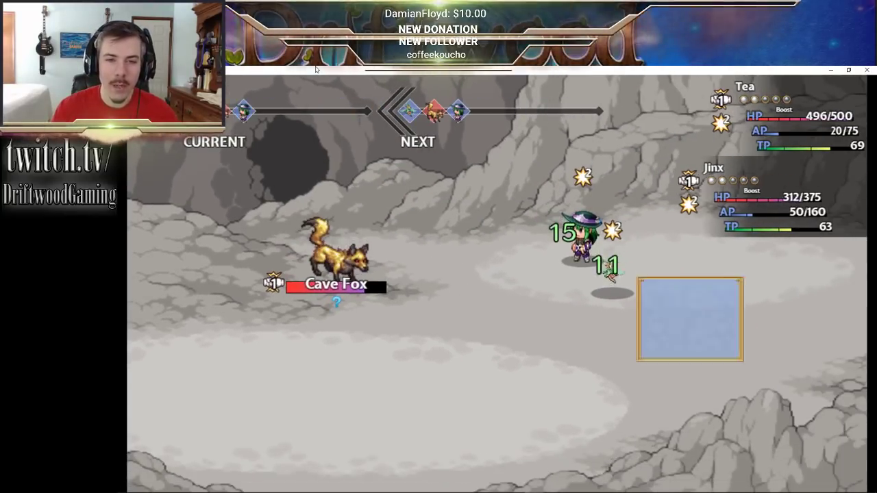
{"action": "key", "text": "Down"}
{"action": "key", "text": "Return"}
{"action": "key", "text": "Escape"}
{"action": "key", "text": "Down"}
{"action": "key", "text": "Return"}
{"action": "key", "text": "Down"}
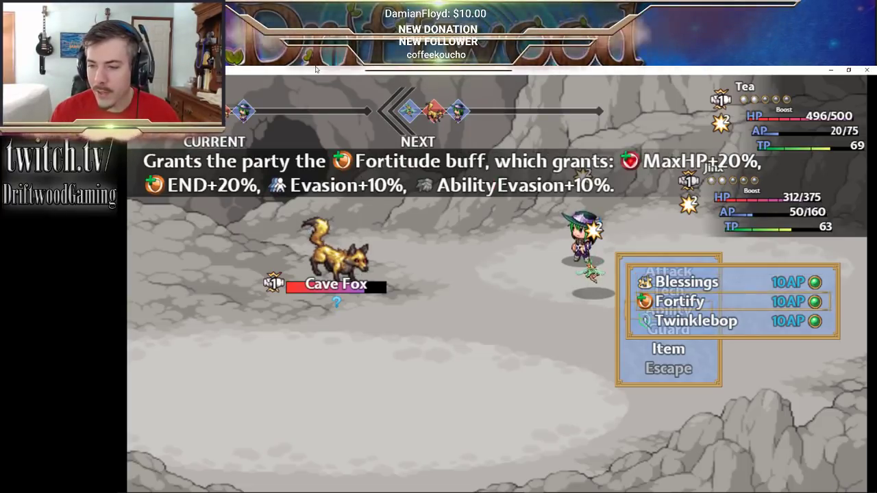
{"action": "key", "text": "Return"}
{"action": "key", "text": "Return"}
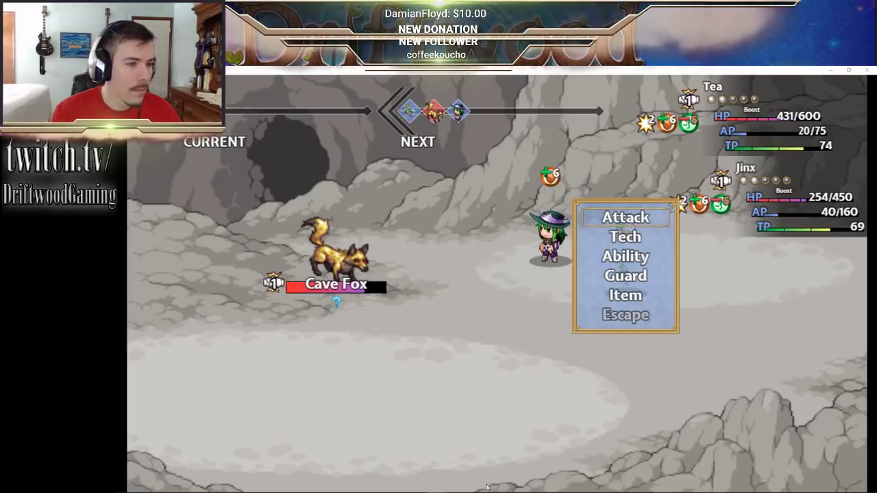
- Use Tea's Radiant Beam on the Cave Fox, dismiss the victory results and collect the chest's loot
{"action": "mouse_move", "coordinate": [443, 486]}
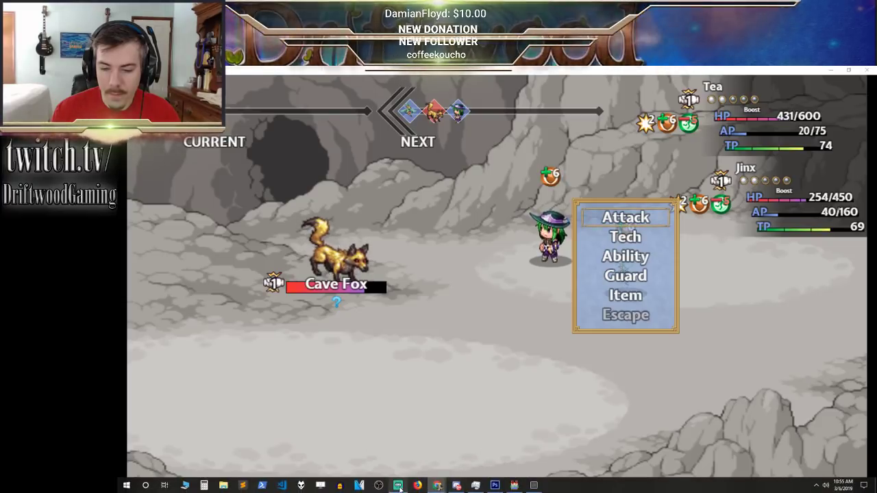
{"action": "left_click", "coordinate": [462, 291]}
{"action": "key", "text": "Down"}
{"action": "key", "text": "Return"}
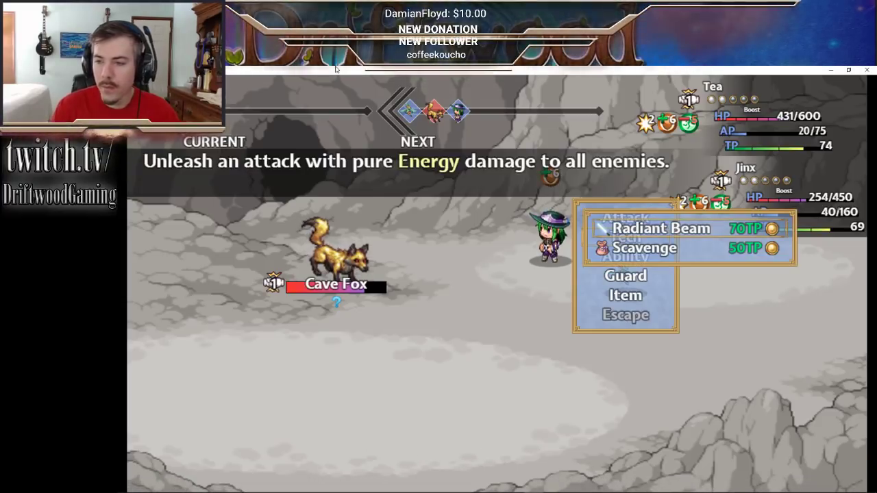
{"action": "key", "text": "Return"}
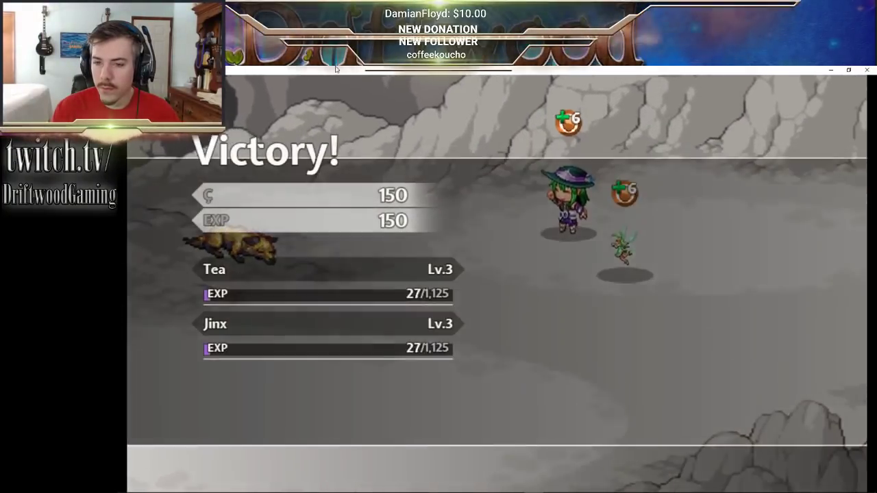
{"action": "key", "text": "z"}
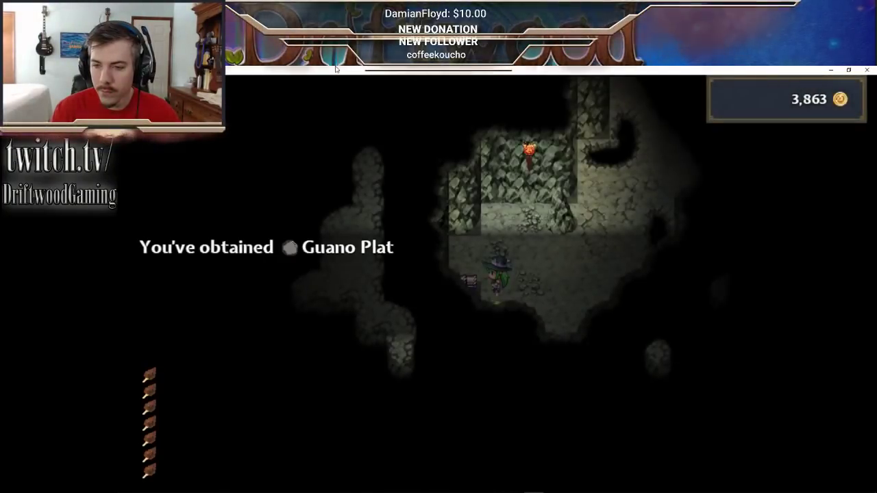
{"action": "key", "text": "z"}
- Walk through the cave up to the grassy alcove and harvest the green mushroom there
{"action": "key", "text": "Right"}
{"action": "key", "text": "Up"}
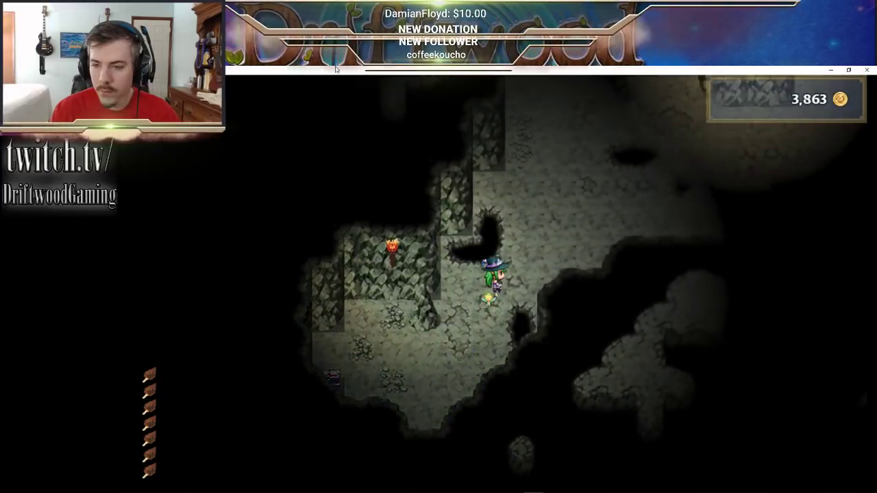
{"action": "key", "text": "Right"}
{"action": "key", "text": "Right"}
{"action": "key", "text": "Up"}
{"action": "key", "text": "Right"}
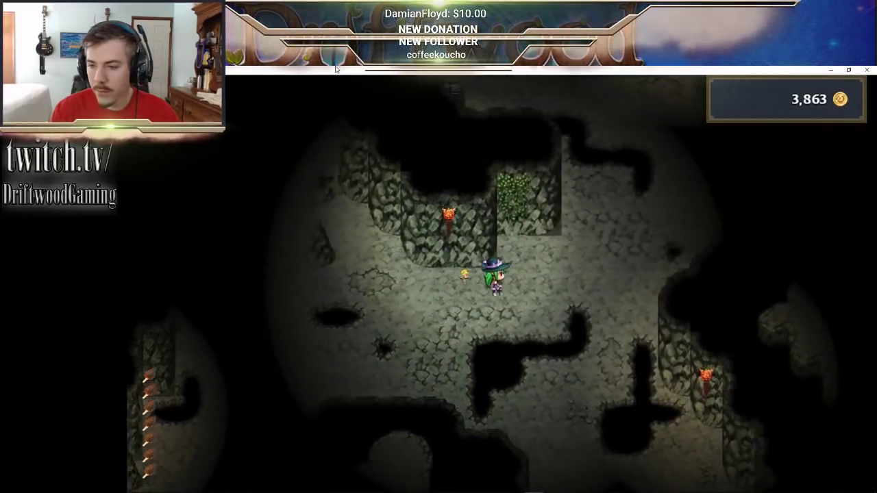
{"action": "key", "text": "Right"}
{"action": "key", "text": "Left"}
{"action": "key", "text": "Up"}
{"action": "key", "text": "Right"}
{"action": "key", "text": "Up"}
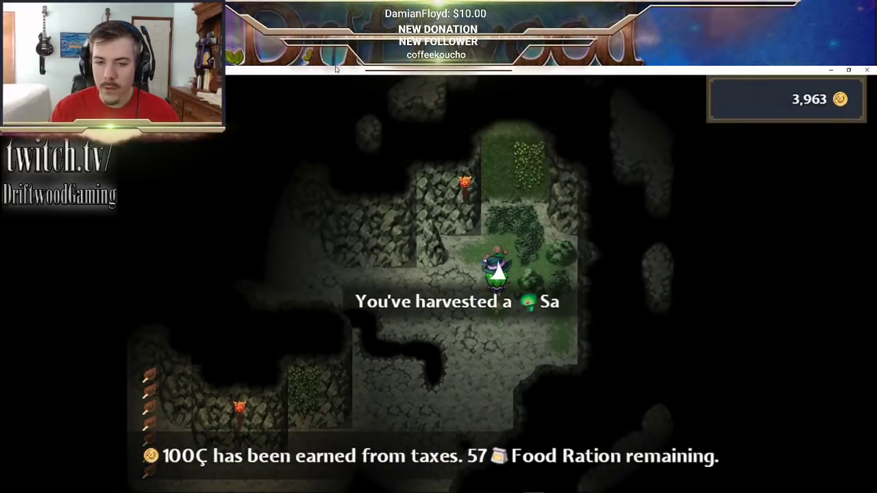
{"action": "key", "text": "z"}
- Walk west from the grassy alcove to the guarded chest and challenge its guardians
{"action": "key", "text": "Left"}
{"action": "key", "text": "z"}
{"action": "key", "text": "z"}
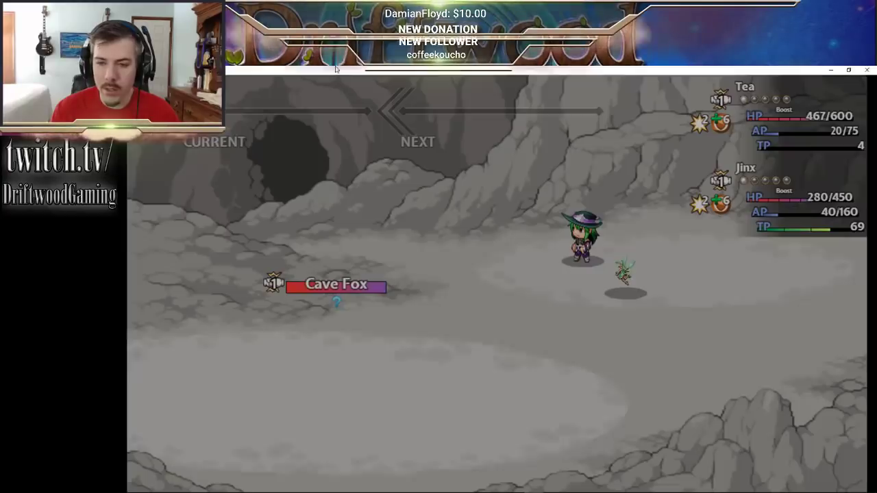
- Heal the party with Jinx's Music Therapy tech
{"action": "key", "text": "Down"}
{"action": "key", "text": "z"}
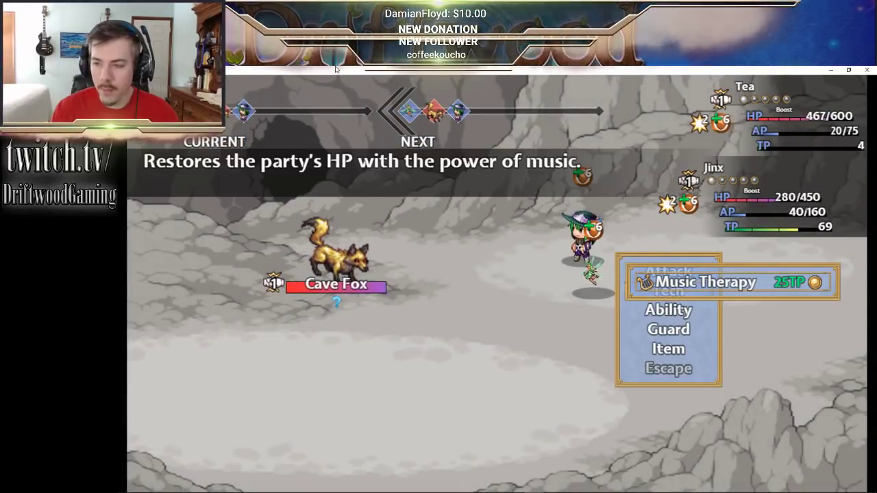
{"action": "key", "text": "z"}
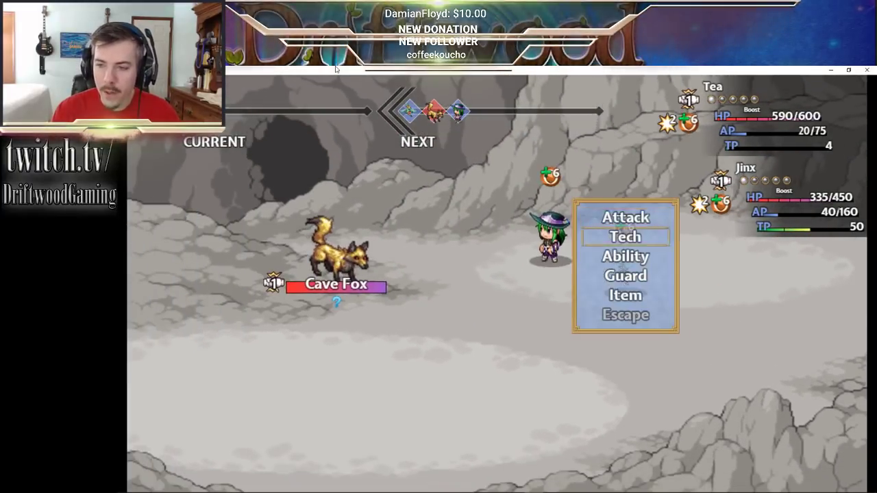
- Review Tea's techs and abilities, then use her regular attack on the Cave Fox
{"action": "key", "text": "Return"}
{"action": "key", "text": "Escape"}
{"action": "key", "text": "Down"}
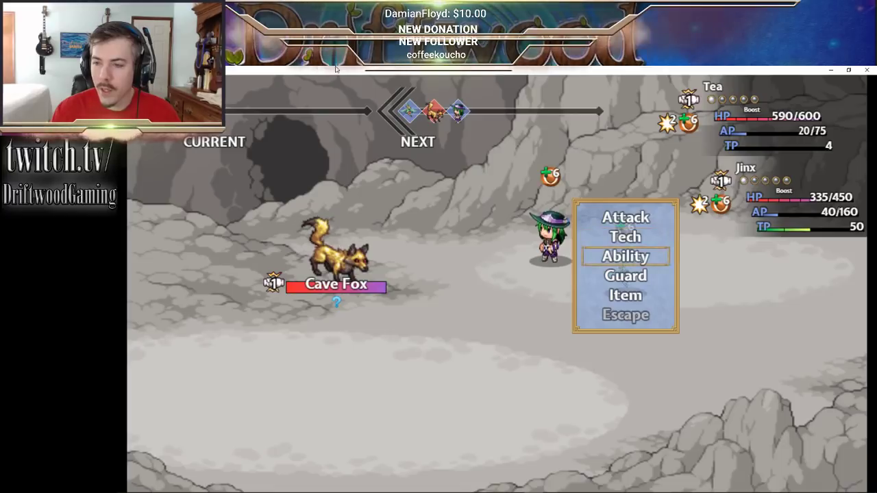
{"action": "key", "text": "Return"}
{"action": "key", "text": "Escape"}
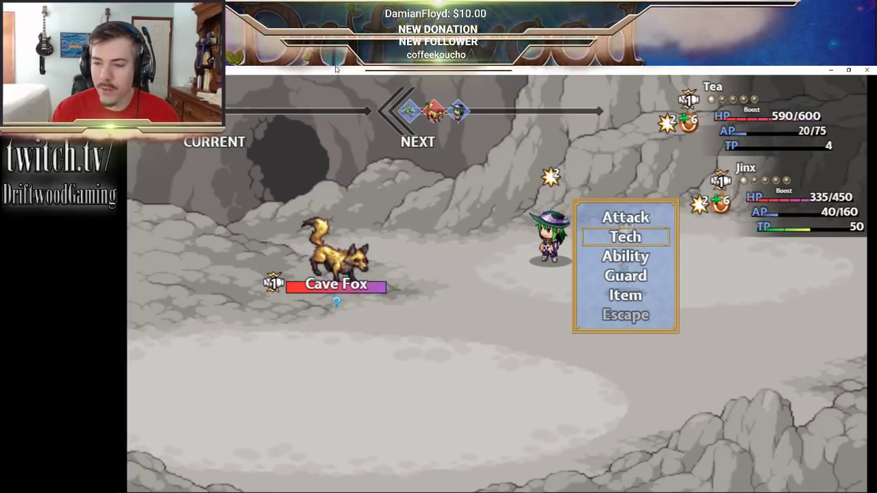
{"action": "key", "text": "Up"}
{"action": "key", "text": "Return"}
{"action": "key", "text": "Return"}
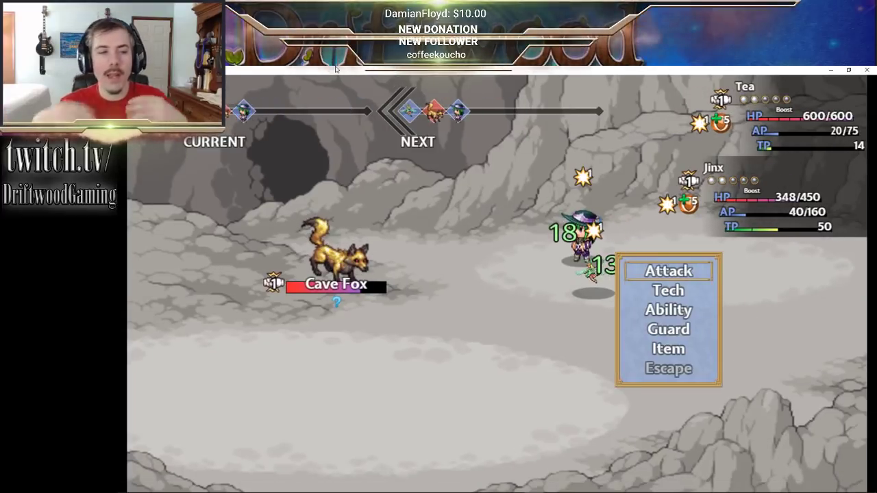
- Use Jinx's turn to restore the party's HP with Music Therapy again
{"action": "key", "text": "Return"}
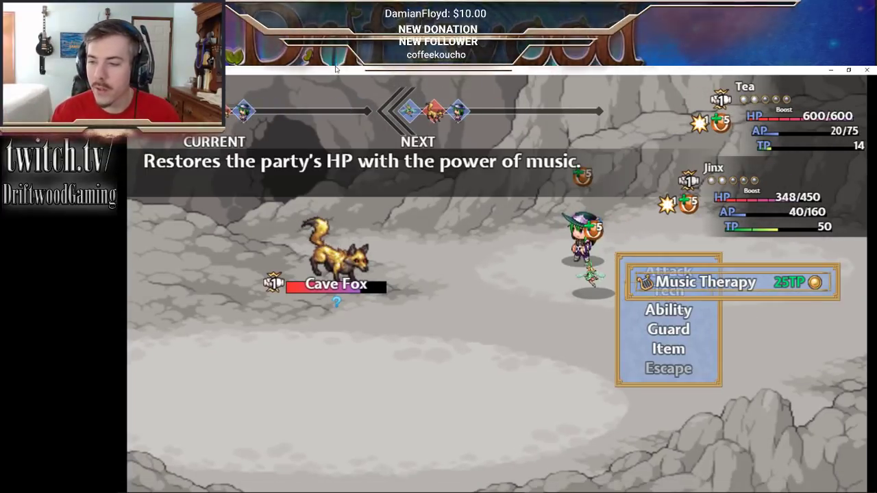
{"action": "key", "text": "Return"}
{"action": "key", "text": "Return"}
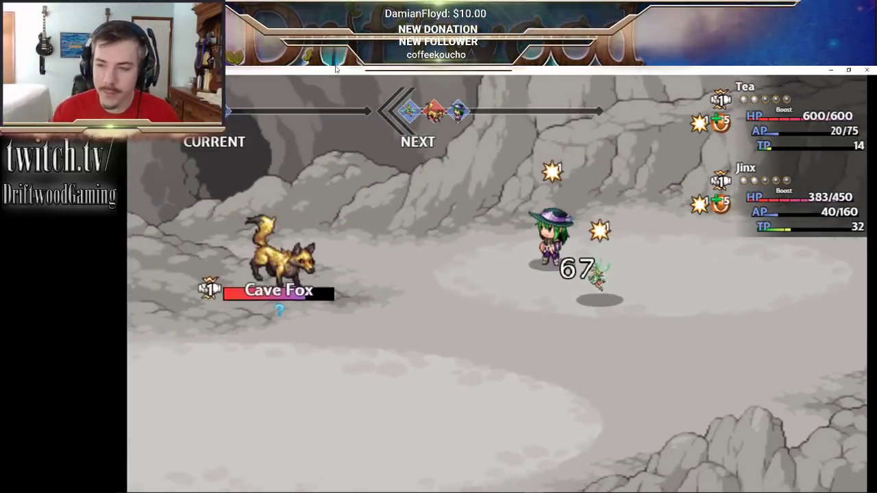
- Check Tea's tech list, back out of it and attack the Cave Fox with her
{"action": "key", "text": "Return"}
{"action": "key", "text": "Escape"}
{"action": "key", "text": "Down"}
{"action": "key", "text": "Return"}
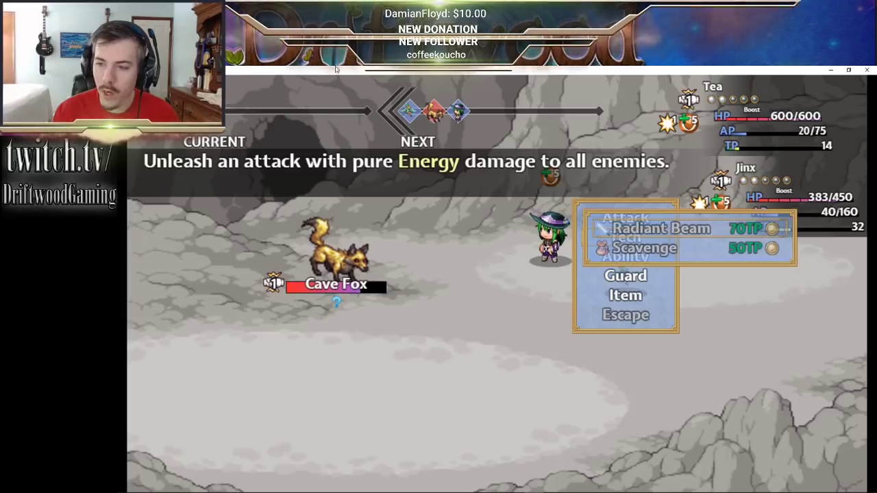
{"action": "key", "text": "Escape"}
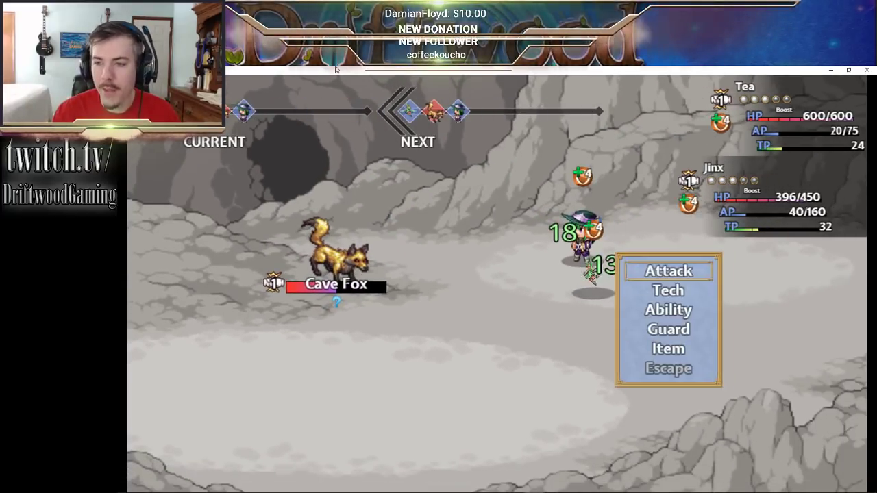
- Finish off the Cave Fox with regular attacks, dismiss the victory results and collect the Memory Fragment from the chest
{"action": "key", "text": "Return"}
{"action": "key", "text": "Escape"}
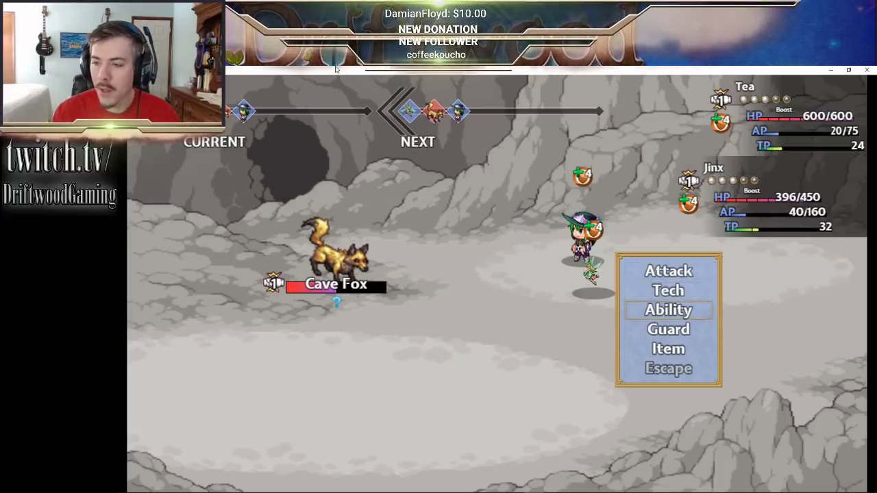
{"action": "key", "text": "Down"}
{"action": "key", "text": "Return"}
{"action": "key", "text": "Escape"}
{"action": "key", "text": "Up"}
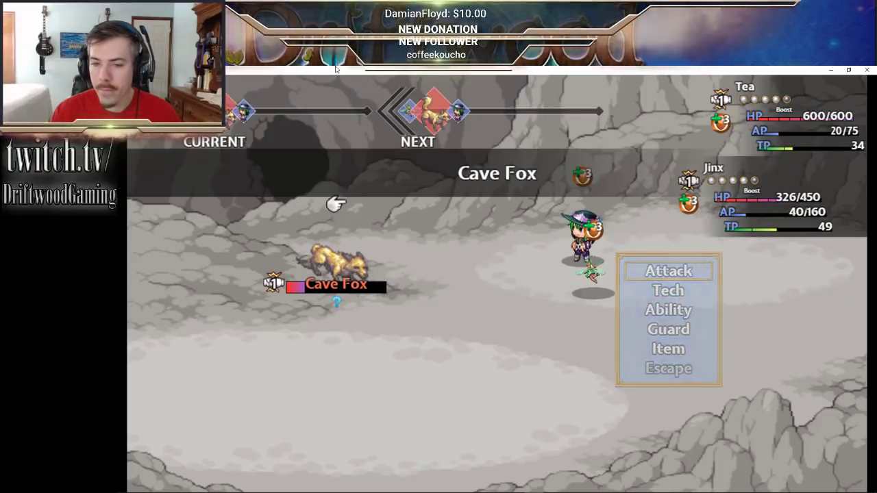
{"action": "key", "text": "Return"}
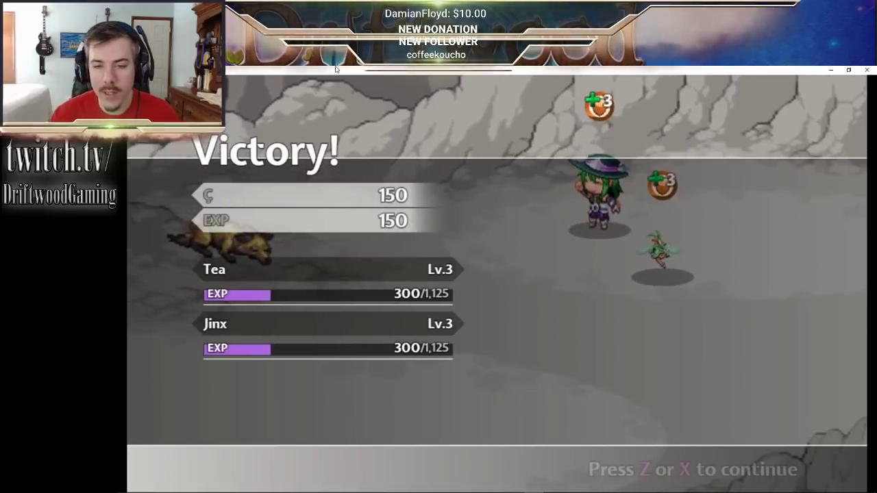
{"action": "key", "text": "z"}
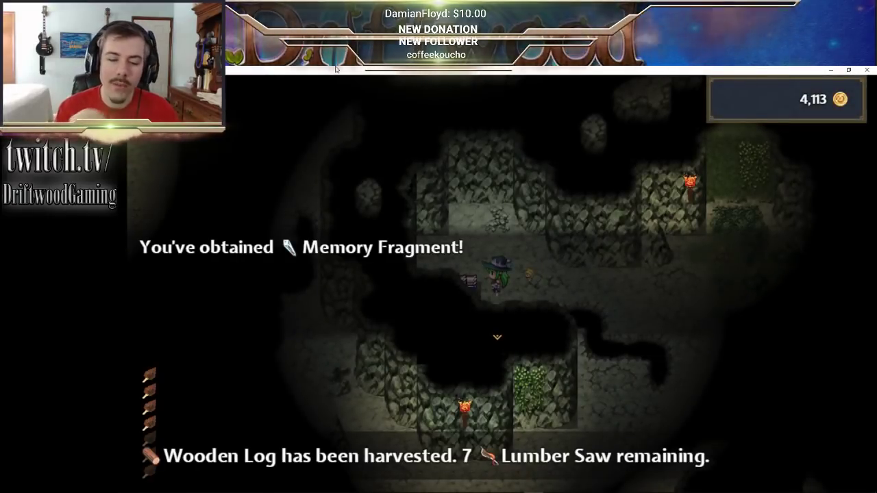
{"action": "key", "text": "Return"}
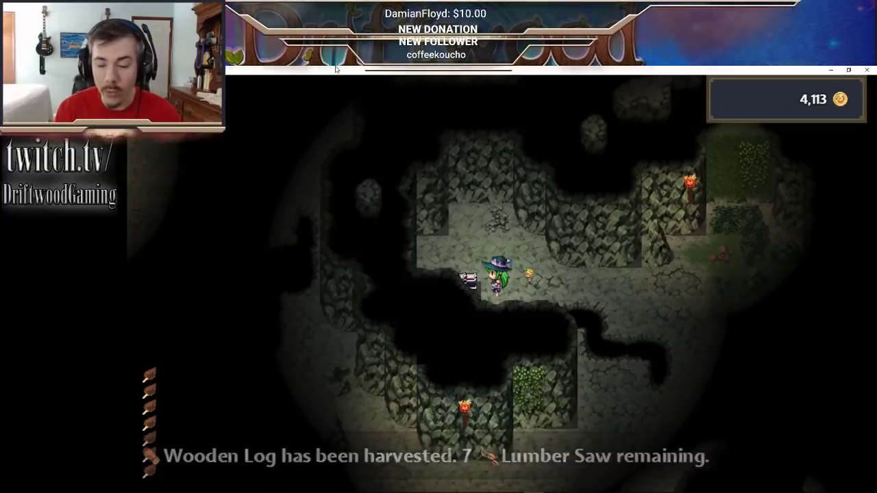
- Walk back through the cave to the chest near the southern exit and accept the challenge against its guardians
{"action": "key", "text": "Right"}
{"action": "key", "text": "Right"}
{"action": "key", "text": "Down"}
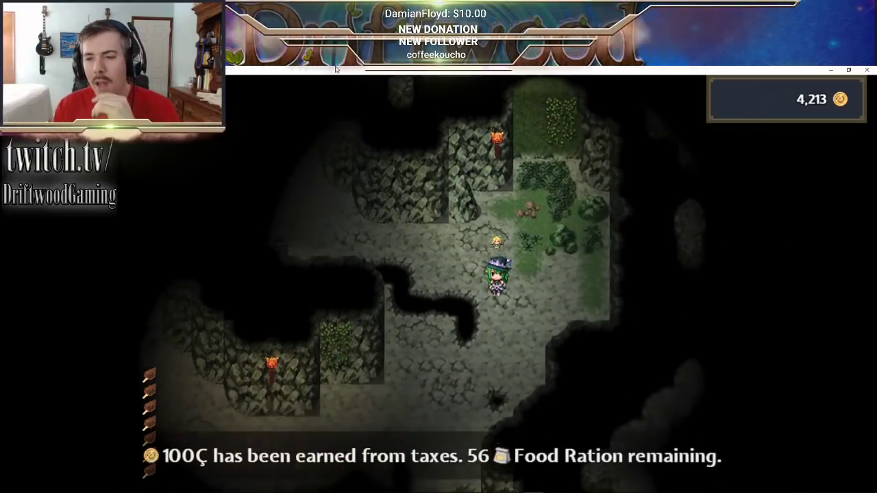
{"action": "key", "text": "Down"}
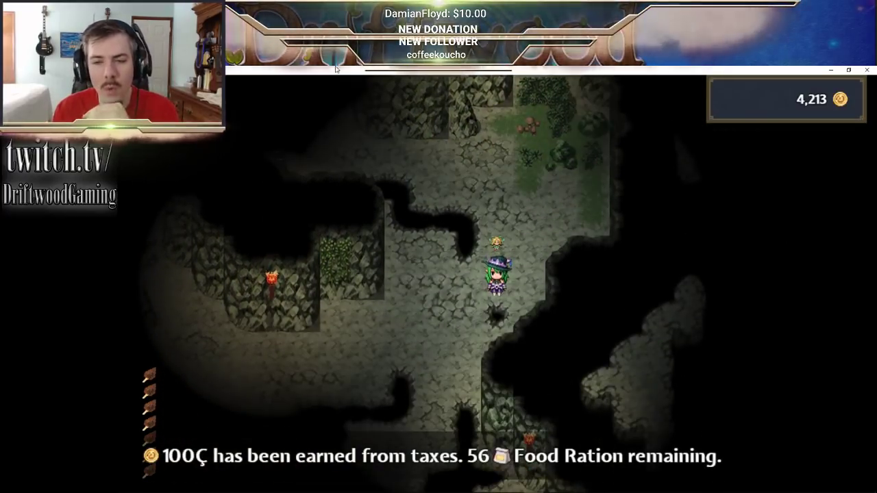
{"action": "key", "text": "Left"}
{"action": "key", "text": "Down"}
{"action": "key", "text": "Down"}
{"action": "key", "text": "Right"}
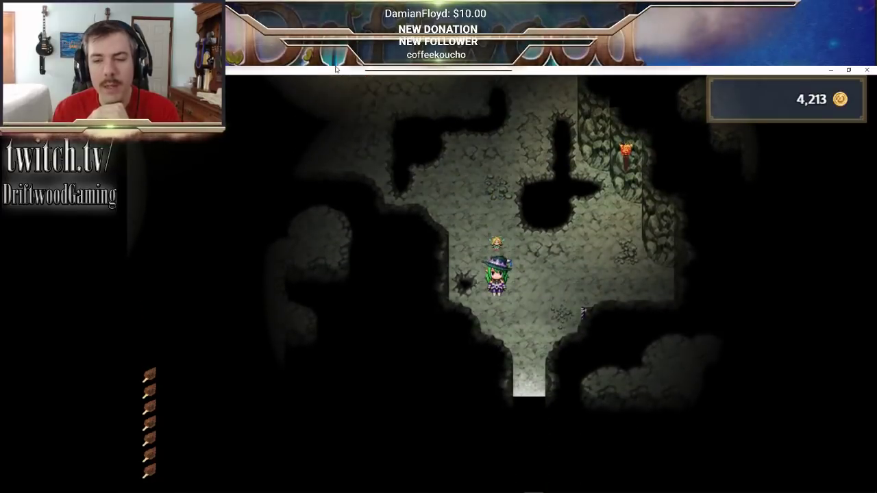
{"action": "key", "text": "Right"}
{"action": "key", "text": "Down"}
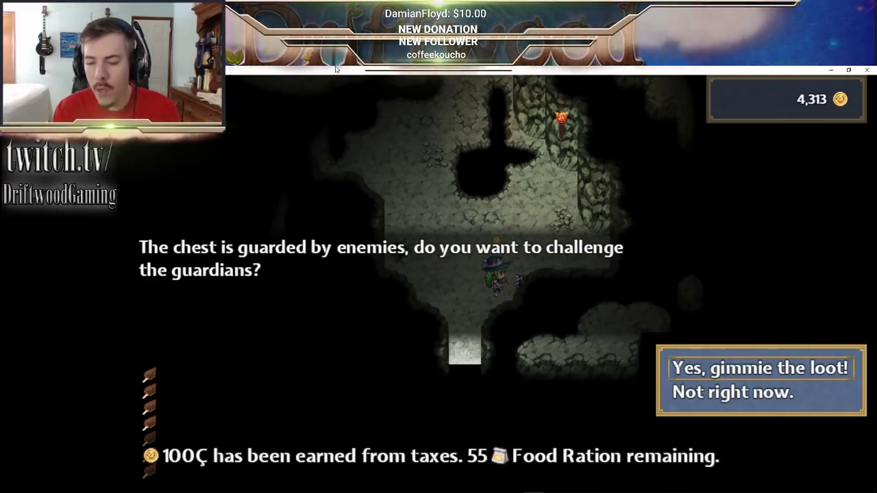
{"action": "key", "text": "Return"}
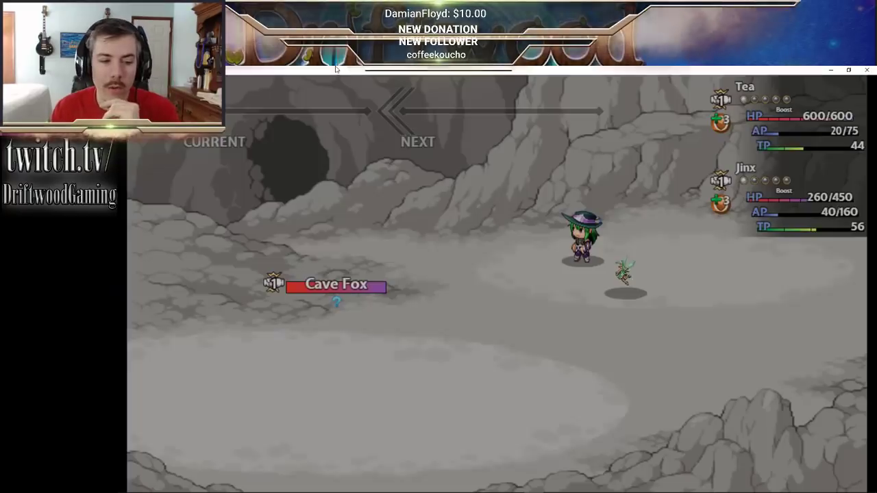
- Attack the new Cave Fox with Jinx and with Tea
{"action": "key", "text": "Return"}
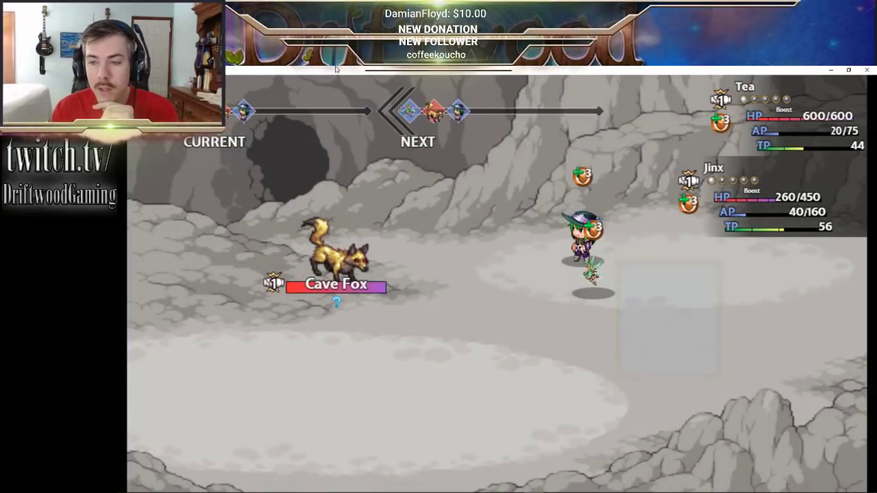
{"action": "key", "text": "Return"}
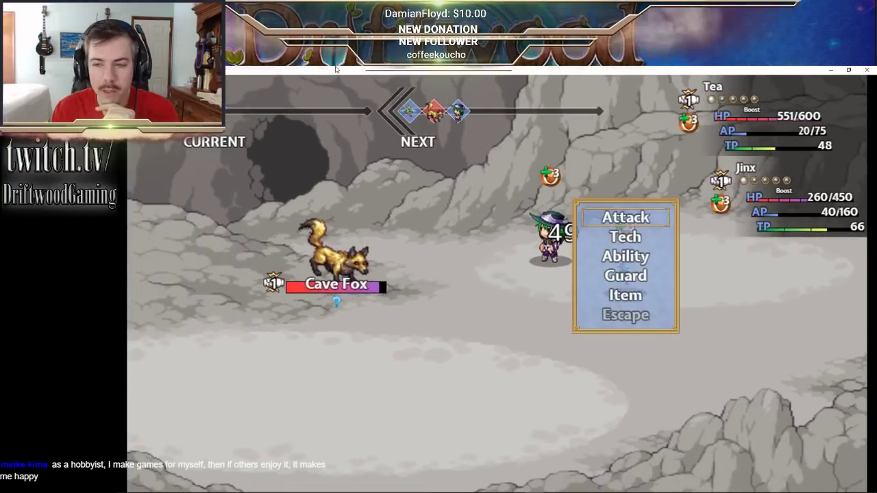
{"action": "key", "text": "Return"}
{"action": "key", "text": "Return"}
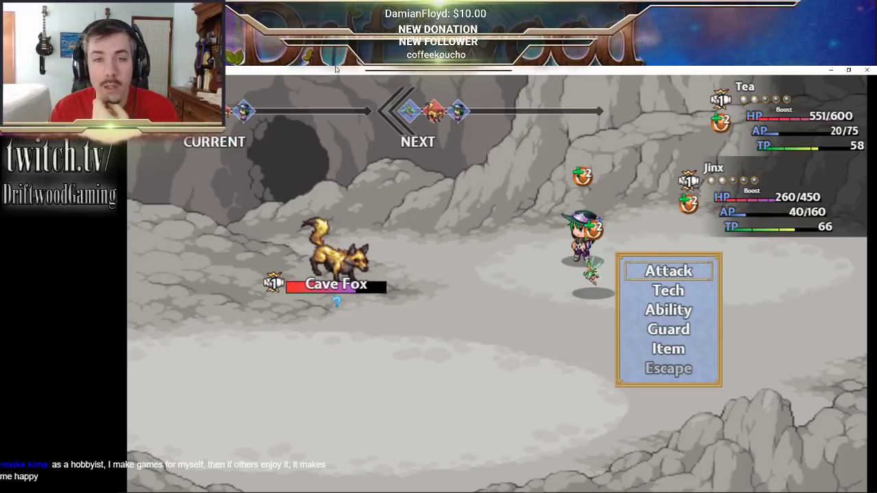
- Cast Jinx's Music Therapy on all allies
{"action": "key", "text": "Down"}
{"action": "key", "text": "Return"}
{"action": "key", "text": "Return"}
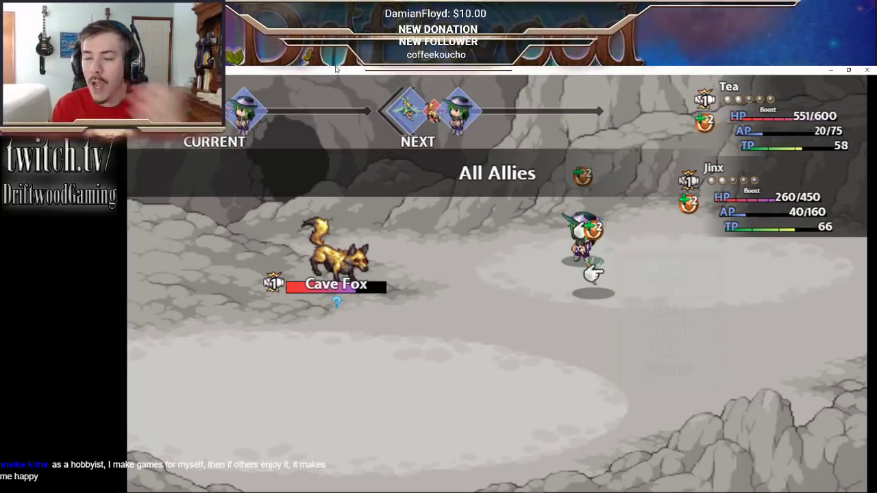
{"action": "key", "text": "Return"}
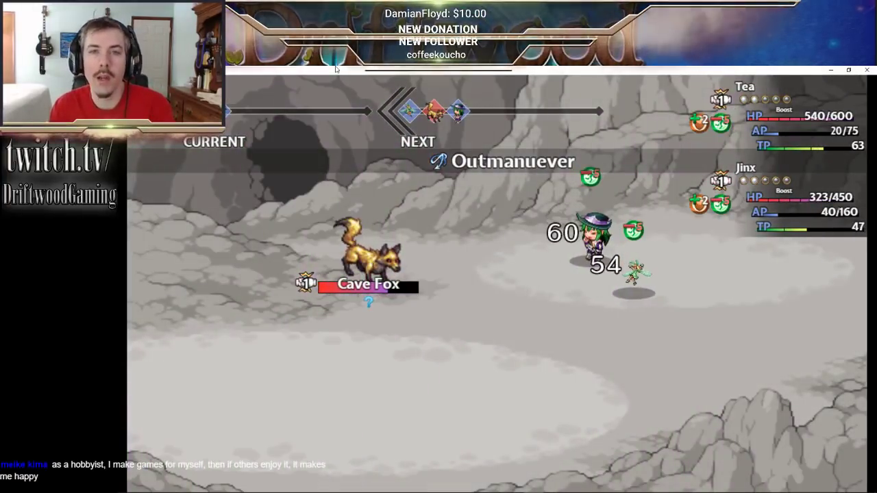
- Heal both party members once more with Jinx's Music Therapy
{"action": "key", "text": "Return"}
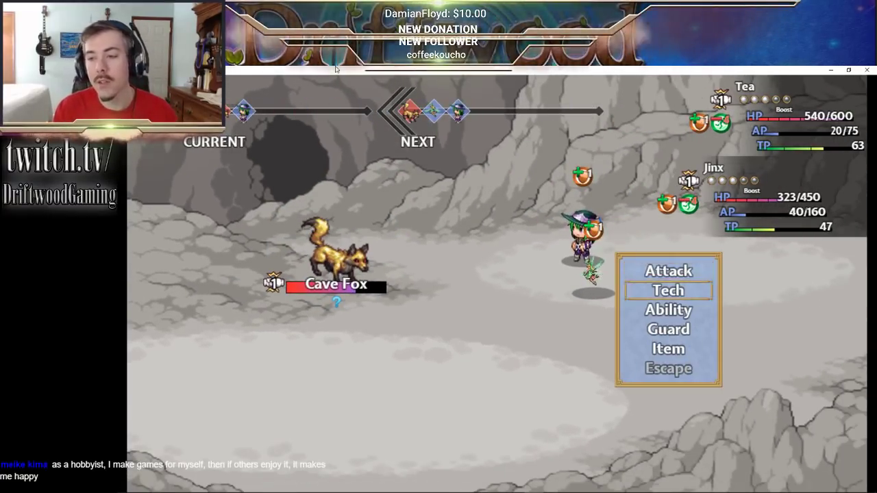
{"action": "key", "text": "Return"}
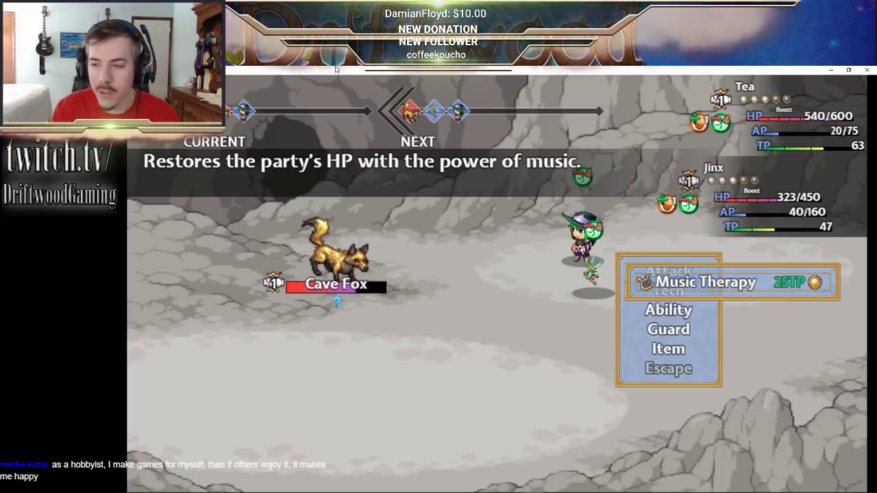
{"action": "key", "text": "Return"}
{"action": "key", "text": "Return"}
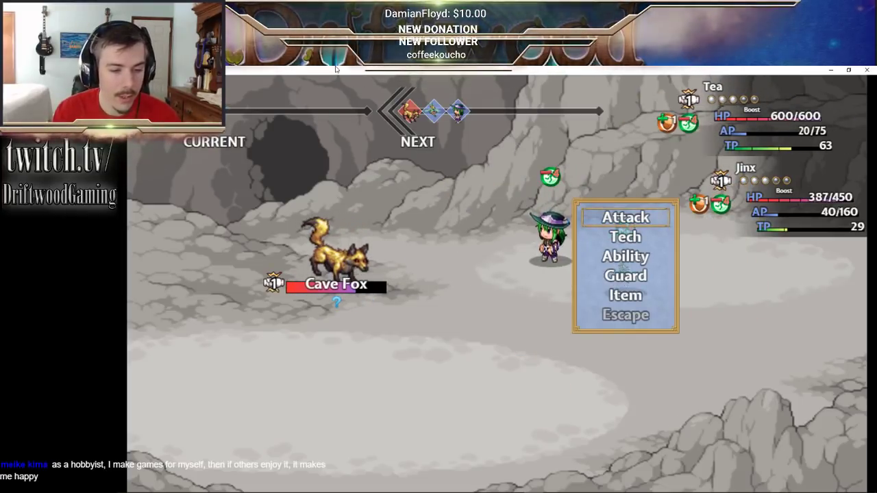
- Check Tea's available techs and strike the Cave Fox with Tea's regular attack
{"action": "key", "text": "Down"}
{"action": "key", "text": "Return"}
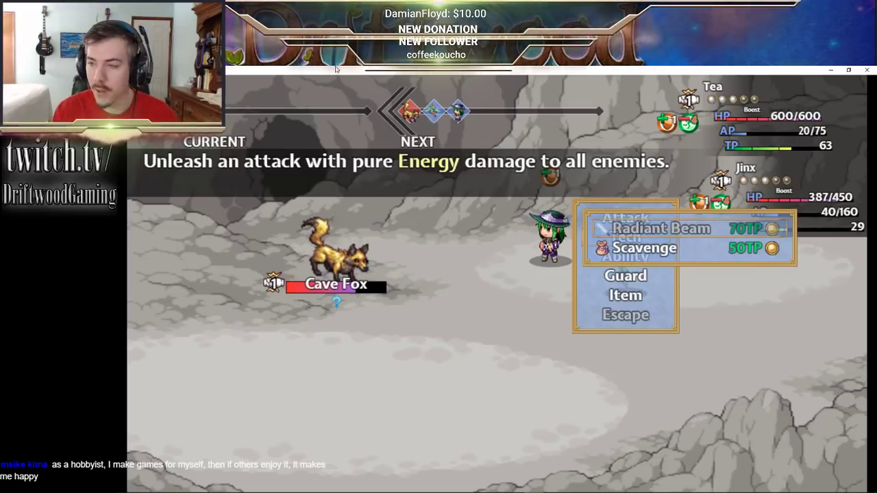
{"action": "key", "text": "Escape"}
{"action": "key", "text": "Up"}
{"action": "key", "text": "Return"}
{"action": "key", "text": "Return"}
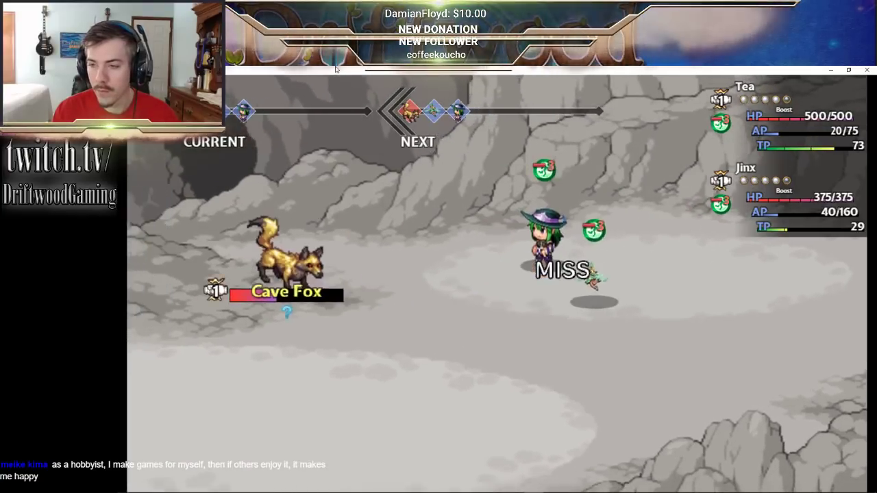
- Attack the Cave Fox with Jinx and again with Tea, leaving their techs unused
{"action": "key", "text": "Down"}
{"action": "key", "text": "Return"}
{"action": "key", "text": "Escape"}
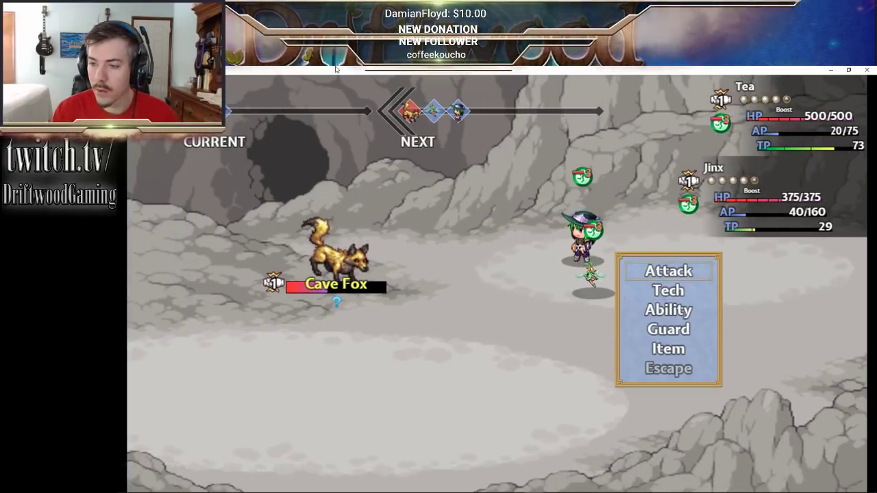
{"action": "key", "text": "Up"}
{"action": "key", "text": "Return"}
{"action": "key", "text": "Return"}
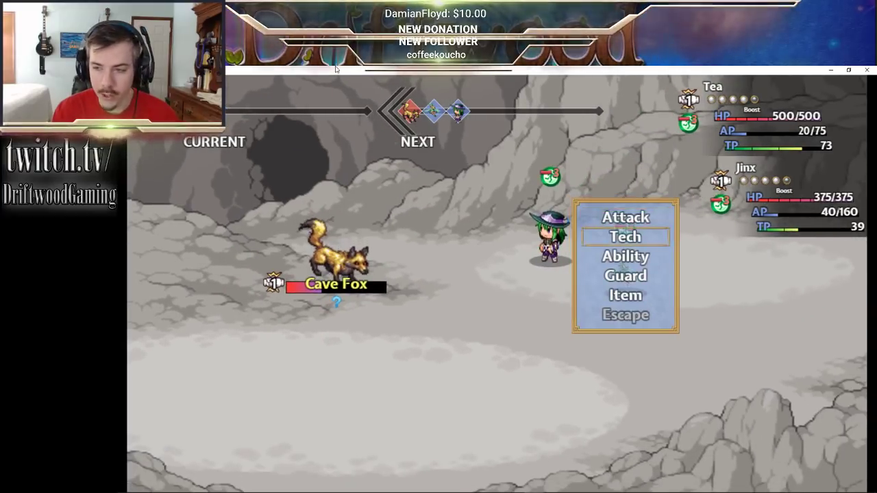
{"action": "key", "text": "Return"}
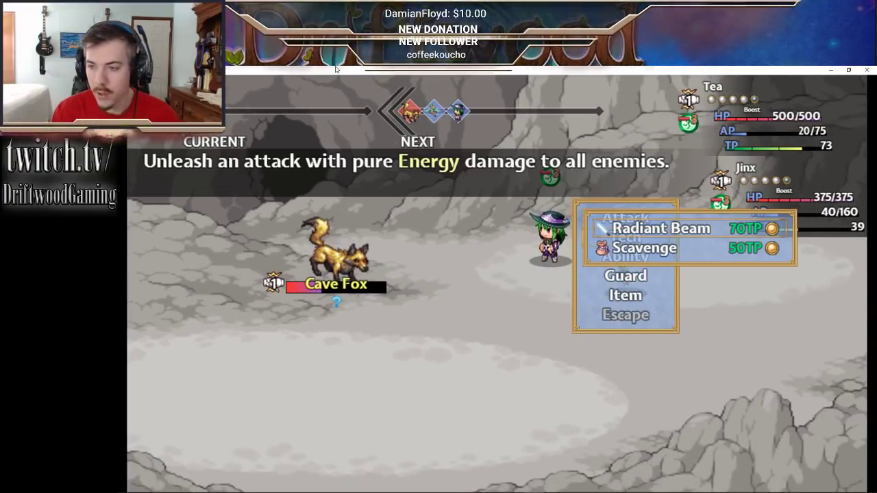
{"action": "key", "text": "Escape"}
{"action": "key", "text": "Up"}
{"action": "key", "text": "Return"}
{"action": "key", "text": "Return"}
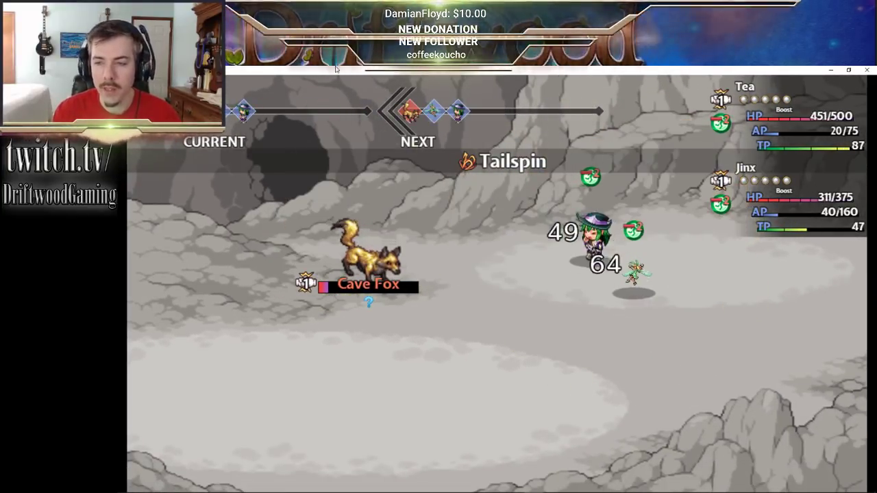
- Finish off the Cave Fox with regular attacks and collect the Strawberry Seeds from the chest
{"action": "key", "text": "Return"}
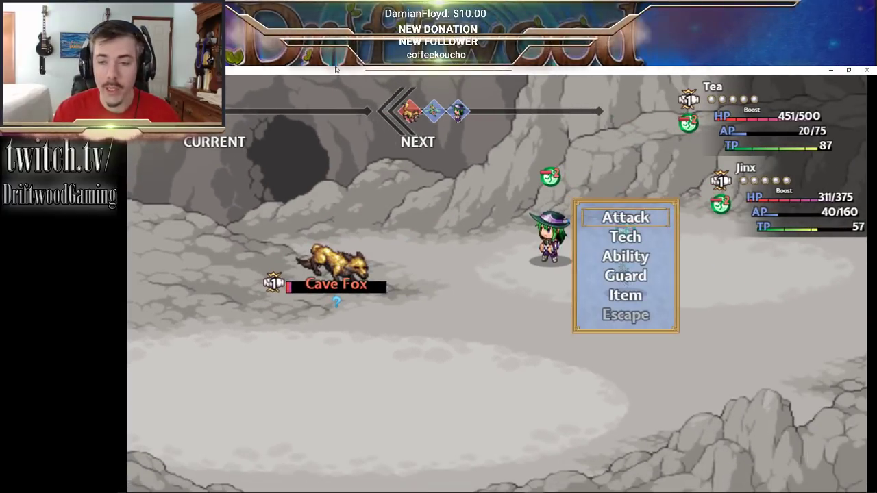
{"action": "key", "text": "Return"}
{"action": "key", "text": "Return"}
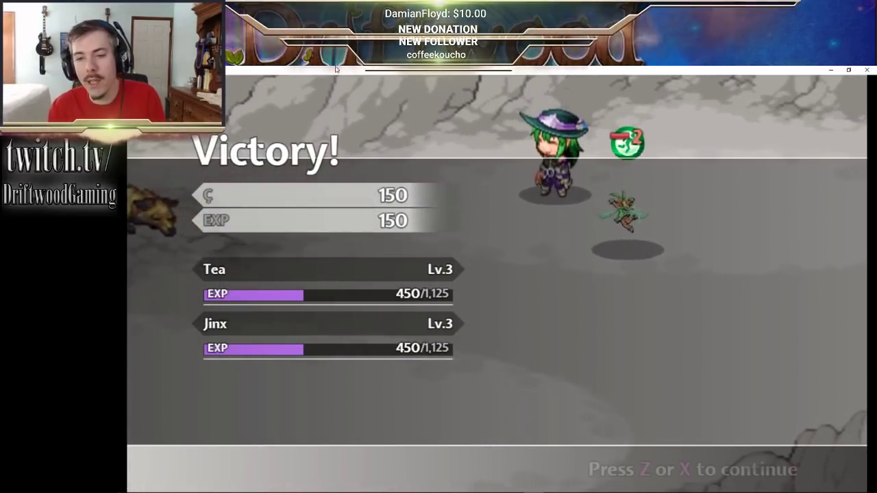
{"action": "key", "text": "z"}
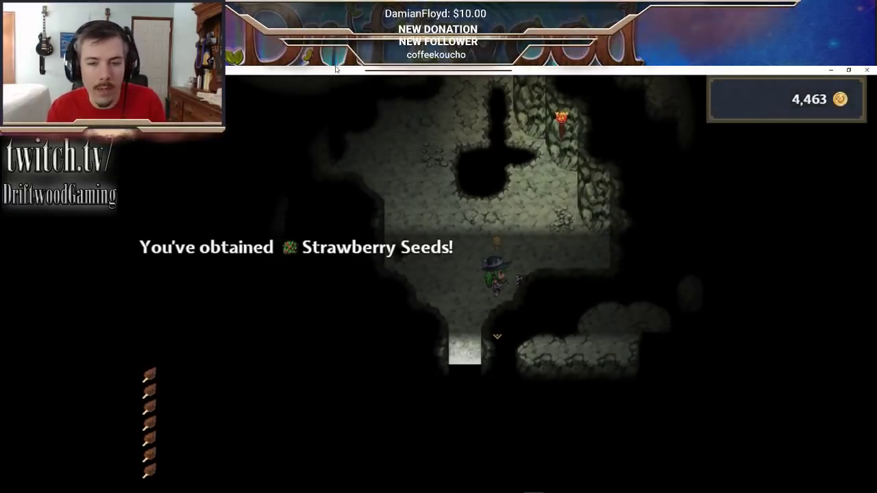
- Walk to the southern exit of the cave and proceed to dungeon level 4
{"action": "key", "text": "Left"}
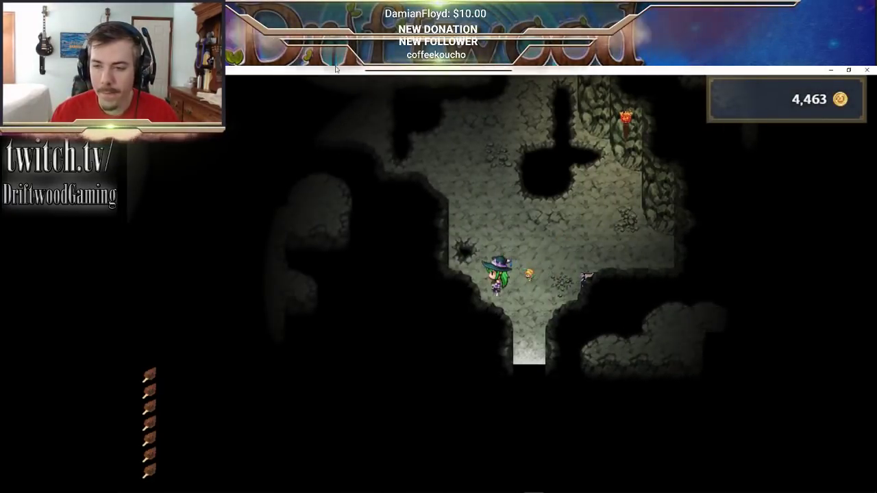
{"action": "key", "text": "Down"}
{"action": "key", "text": "Down"}
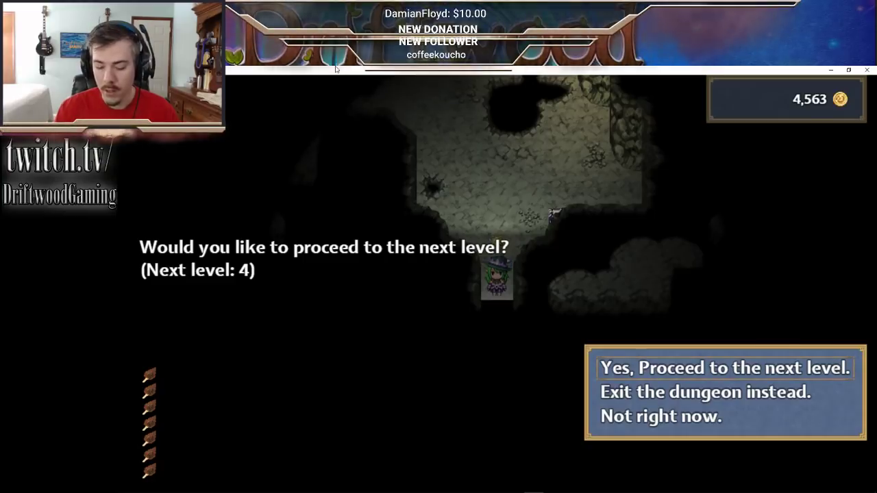
{"action": "key", "text": "Return"}
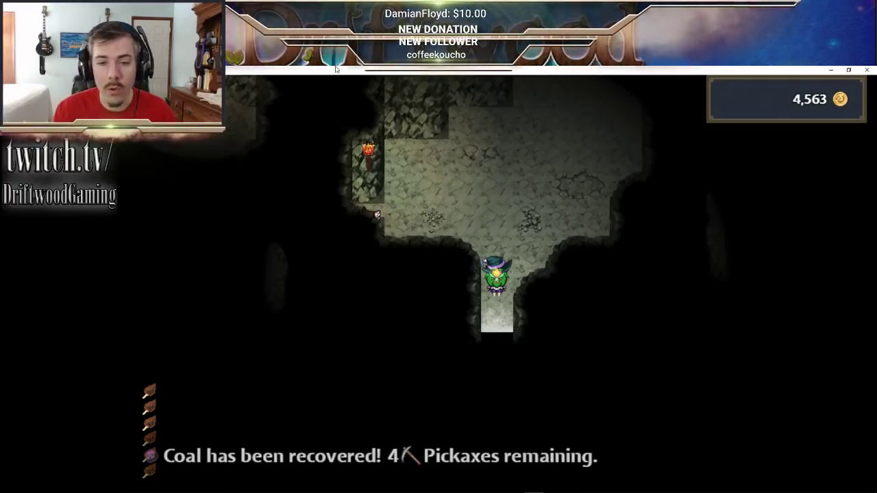
- Walk to the chest at the western edge of the entrance chamber and accept the challenge against its guardians
{"action": "key", "text": "Up"}
{"action": "key", "text": "Up"}
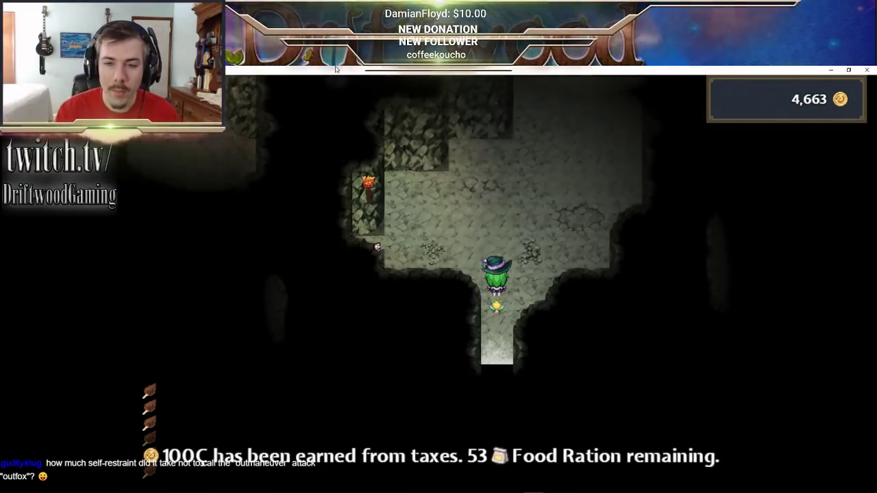
{"action": "key", "text": "Left"}
{"action": "key", "text": "Left"}
{"action": "key", "text": "Left"}
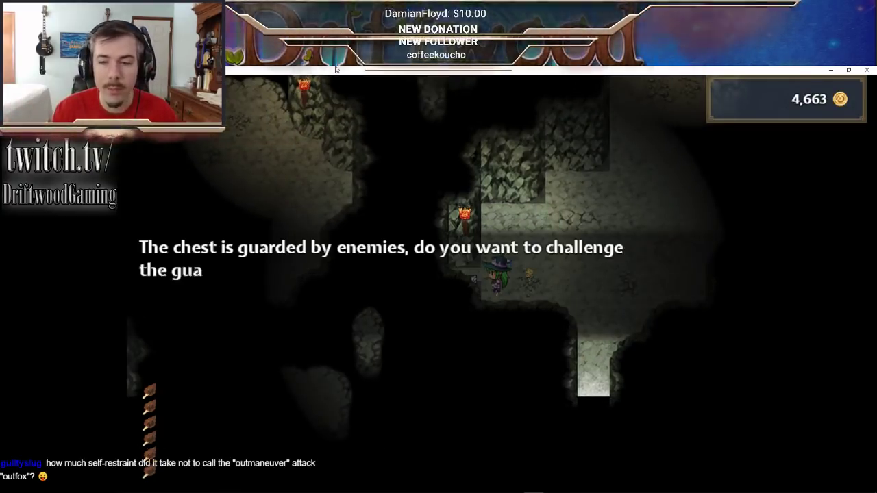
{"action": "key", "text": "Return"}
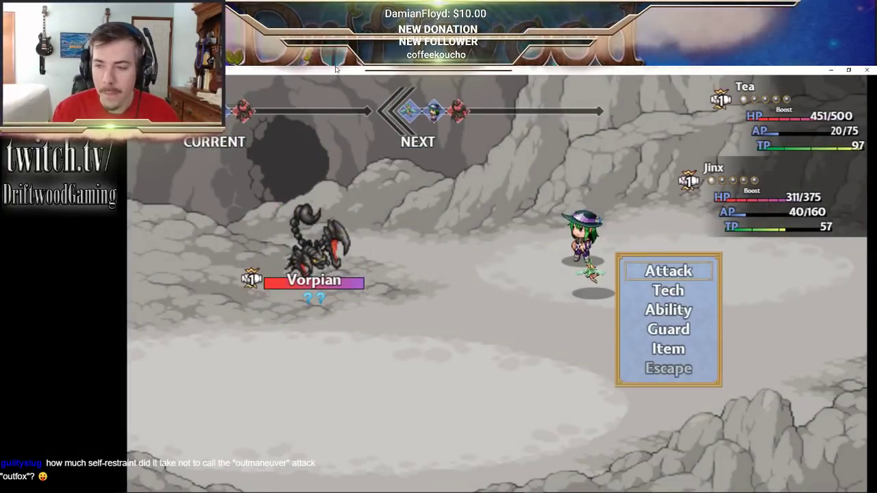
- Open the Vorpian battle by casting Jinx's Music Therapy on the party
{"action": "key", "text": "Down"}
{"action": "key", "text": "Return"}
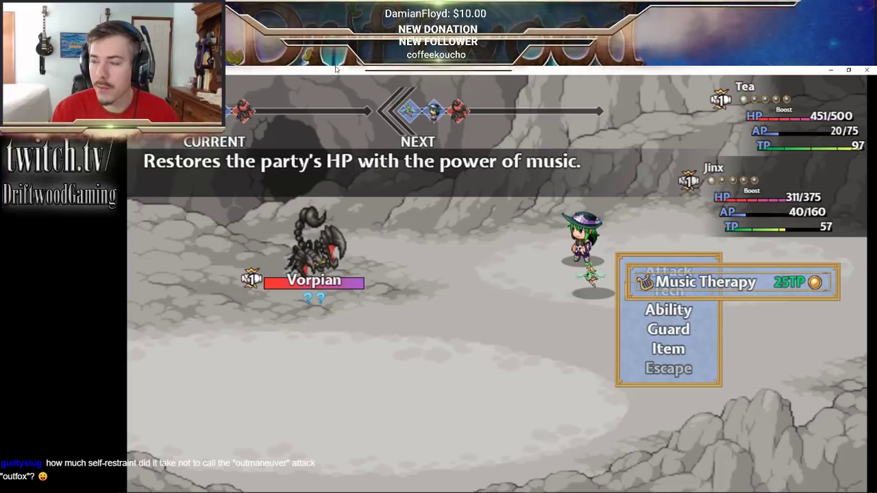
{"action": "key", "text": "Return"}
{"action": "key", "text": "Return"}
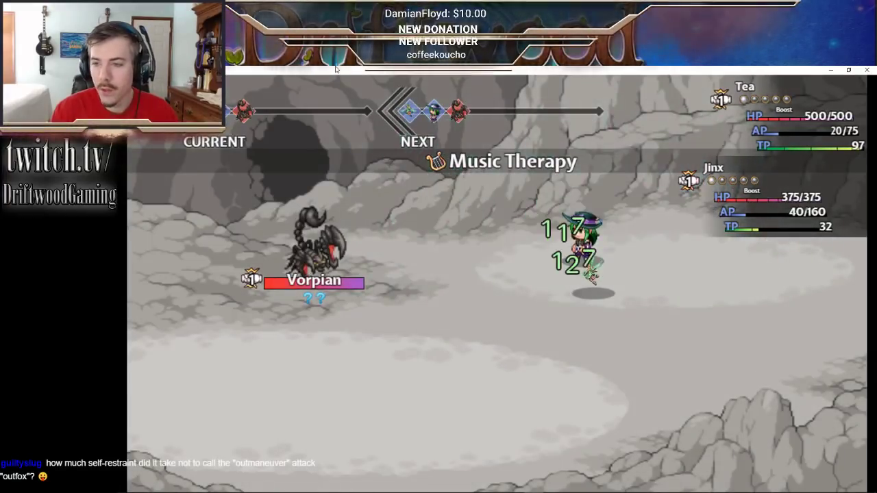
- Back out of Tea's techs and use Tea's regular attack on the Vorpian
{"action": "key", "text": "Down"}
{"action": "key", "text": "Return"}
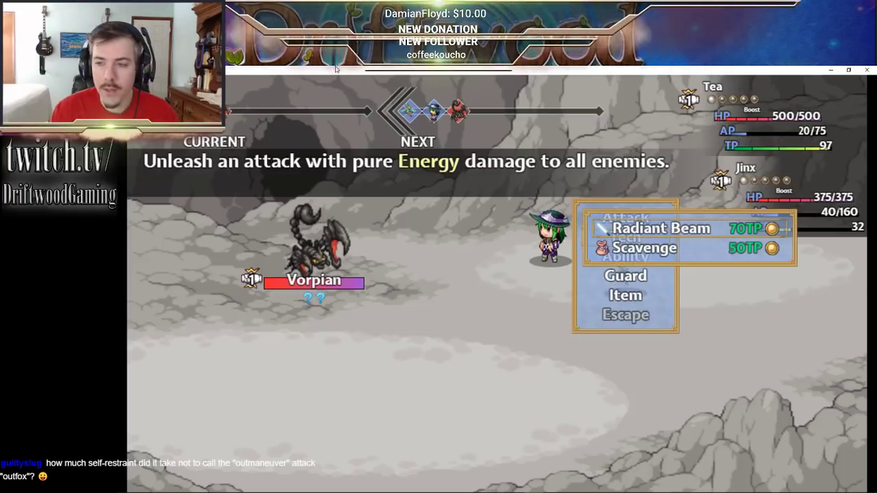
{"action": "key", "text": "Escape"}
{"action": "key", "text": "Up"}
{"action": "key", "text": "Return"}
{"action": "key", "text": "Return"}
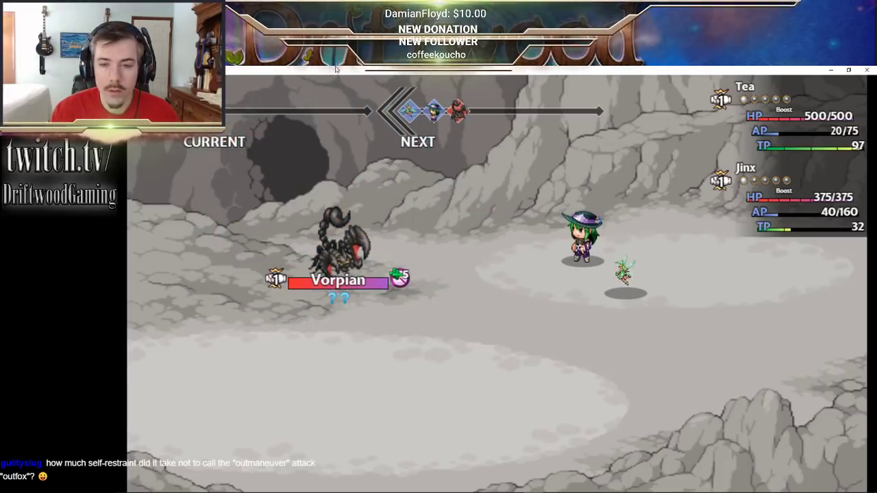
- Attack the Vorpian with Jinx instead of casting Music Therapy
{"action": "key", "text": "Down"}
{"action": "key", "text": "Return"}
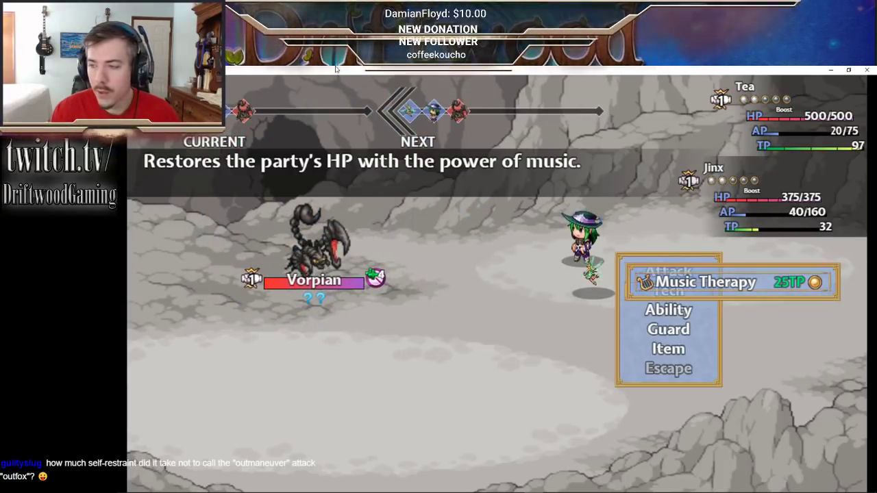
{"action": "key", "text": "Escape"}
{"action": "key", "text": "Up"}
{"action": "key", "text": "Return"}
{"action": "key", "text": "Return"}
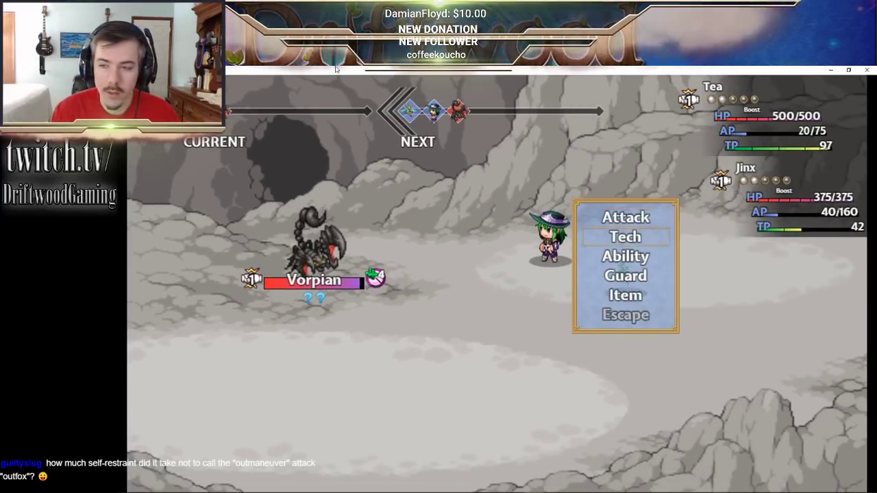
- Defeat the Vorpian with Tea's Radiant Beam and collect the Pickaxe from the guarded chest
{"action": "key", "text": "Return"}
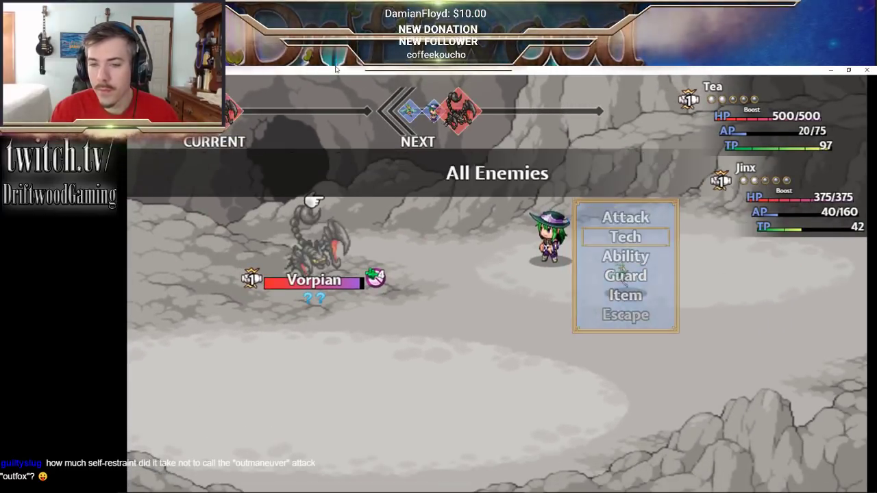
{"action": "key", "text": "Return"}
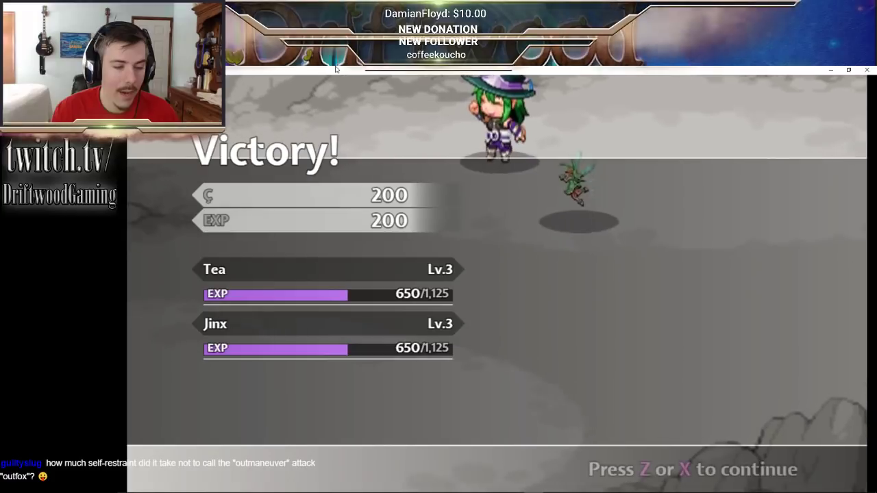
{"action": "key", "text": "z"}
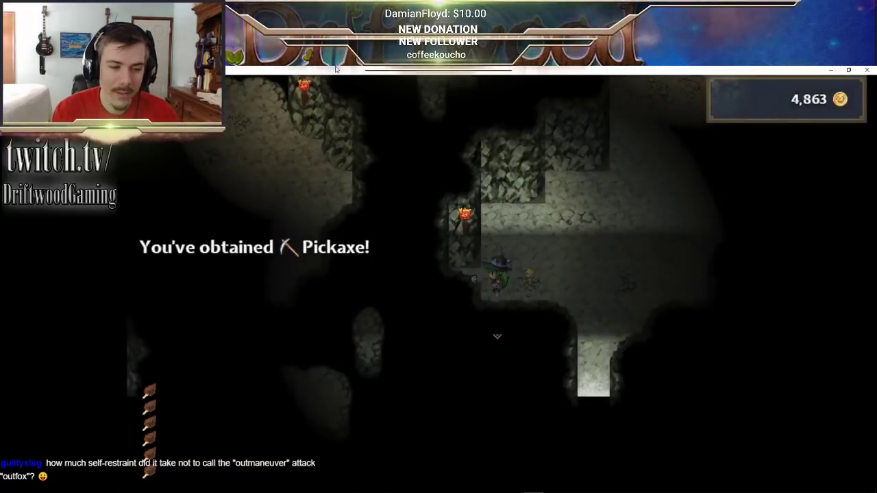
{"action": "key", "text": "z"}
{"action": "key", "text": "Right"}
{"action": "key", "text": "Right"}
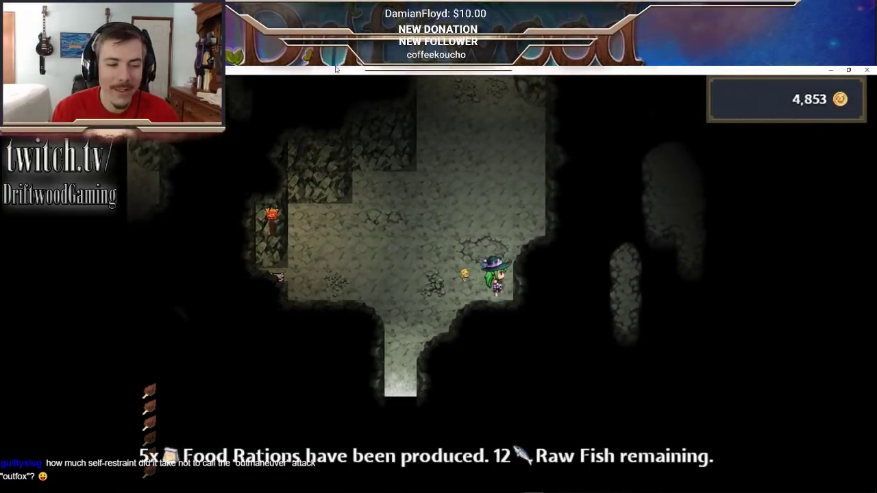
- Switch to the RPG Maker editor, rename the Outmanuever skill in the database and save the change
{"action": "left_click", "coordinate": [831, 71]}
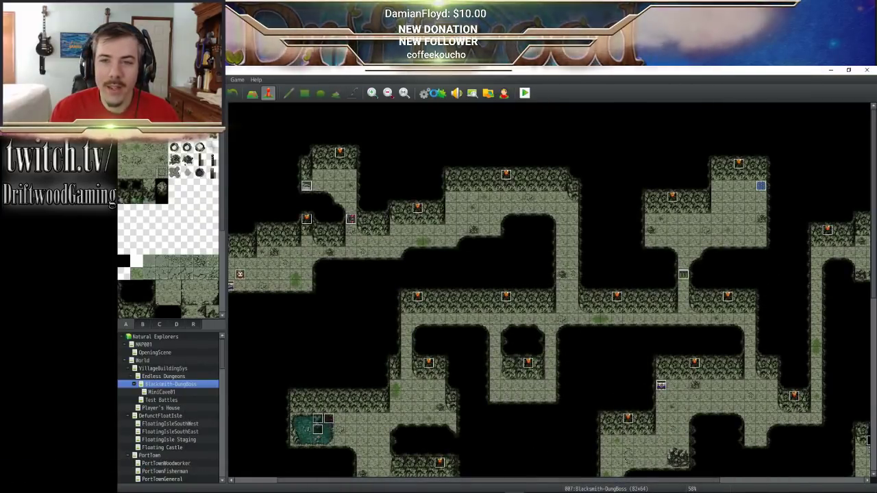
{"action": "left_click", "coordinate": [425, 93]}
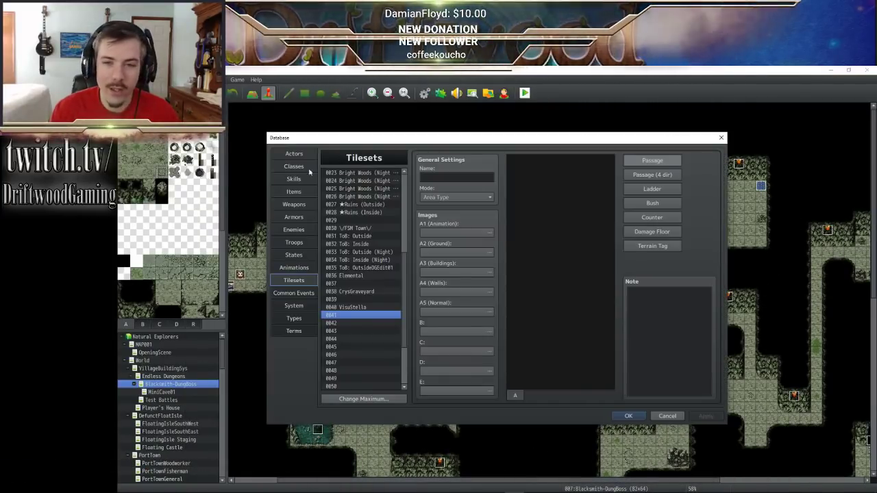
{"action": "left_click", "coordinate": [295, 179]}
{"action": "scroll", "coordinate": [372, 272], "scroll_direction": "down", "scroll_amount": 1}
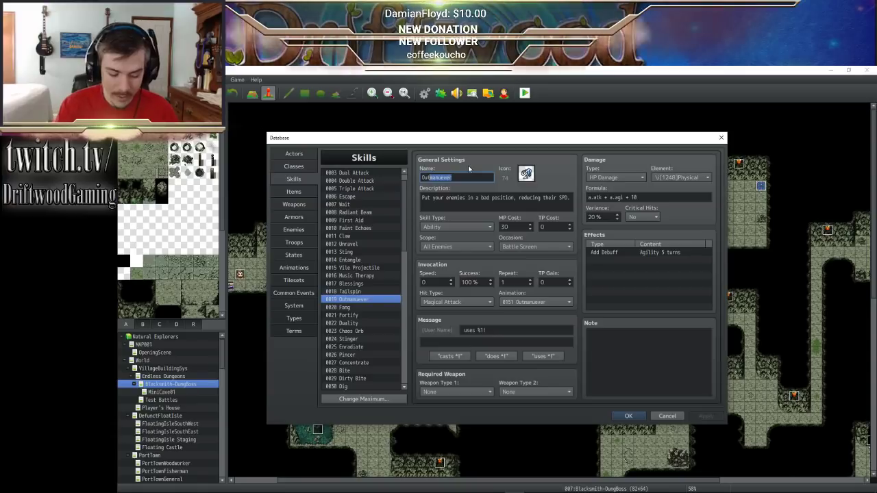
{"action": "left_click", "coordinate": [628, 415]}
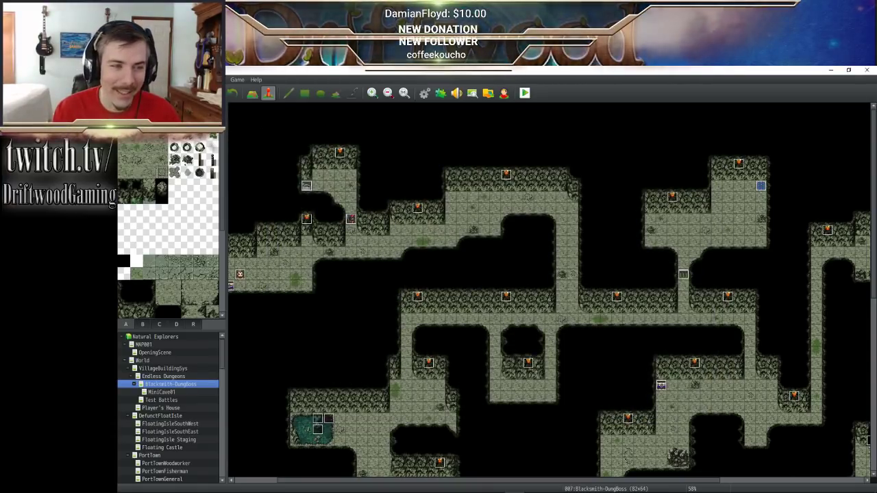
- Switch back to the running game and walk north through the level 4 cave
{"action": "left_click", "coordinate": [534, 487]}
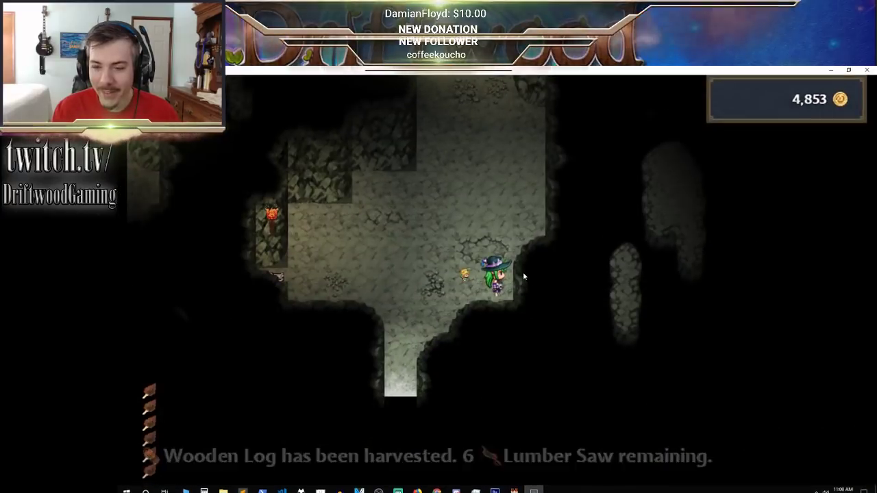
{"action": "key", "text": "Up"}
{"action": "key", "text": "Left"}
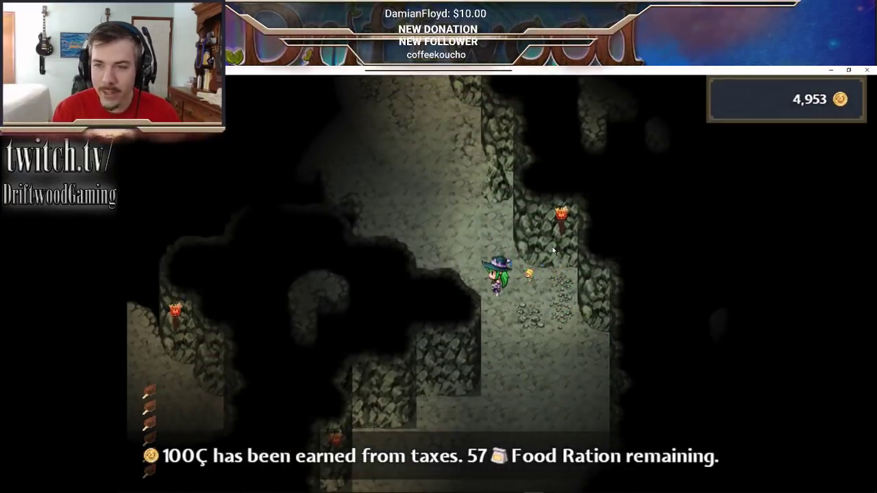
{"action": "key", "text": "Up"}
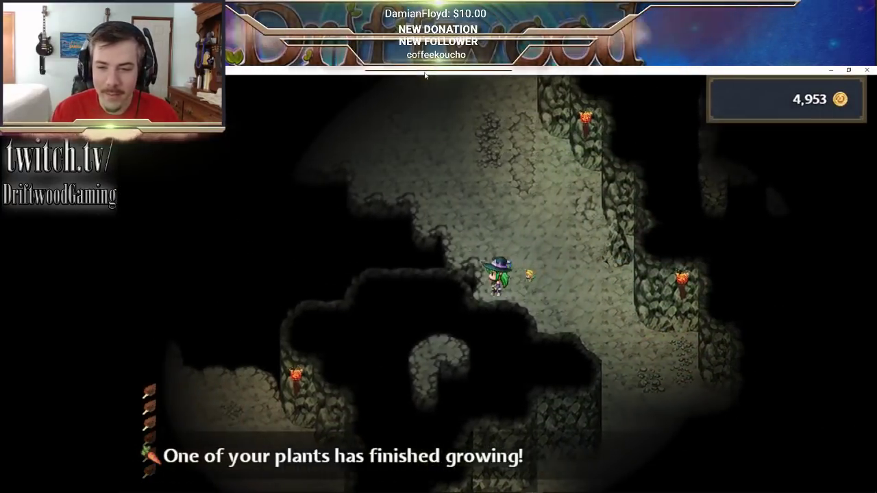
- Walk northwest and then east through the cave to the alcove's guarded chest and challenge its guardians
{"action": "key", "text": "Left"}
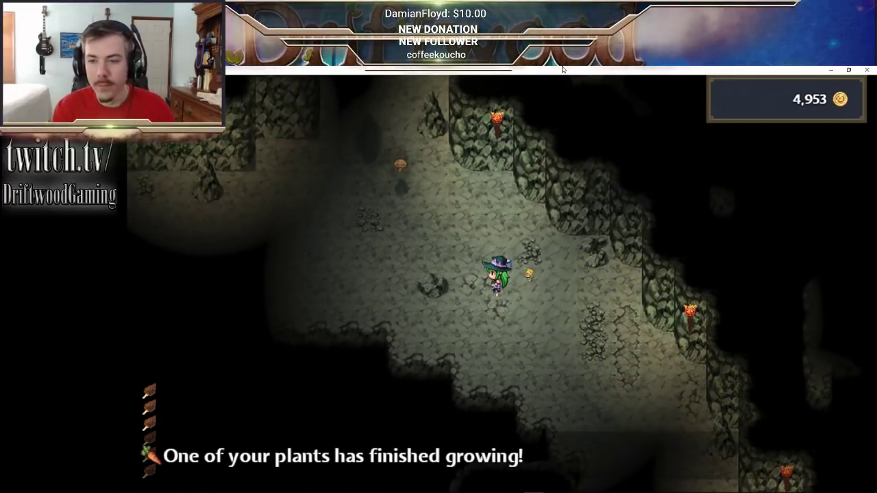
{"action": "key", "text": "Up"}
{"action": "key", "text": "Left"}
{"action": "key", "text": "Up"}
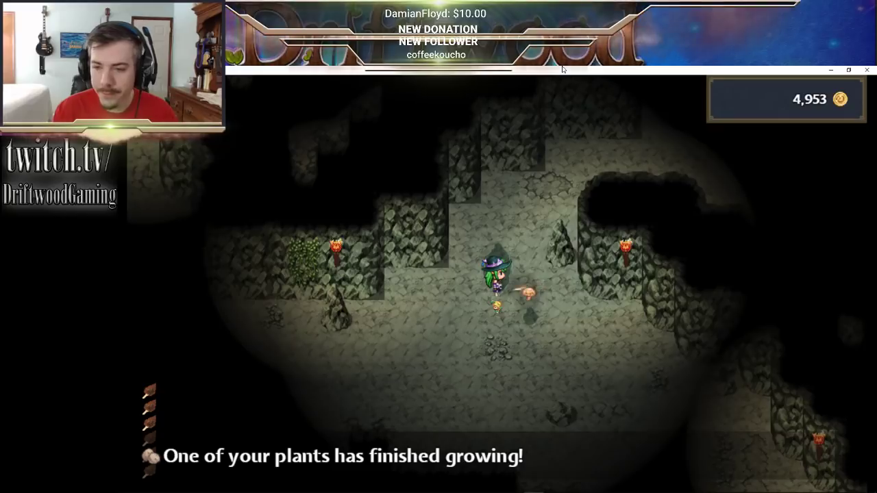
{"action": "key", "text": "Up"}
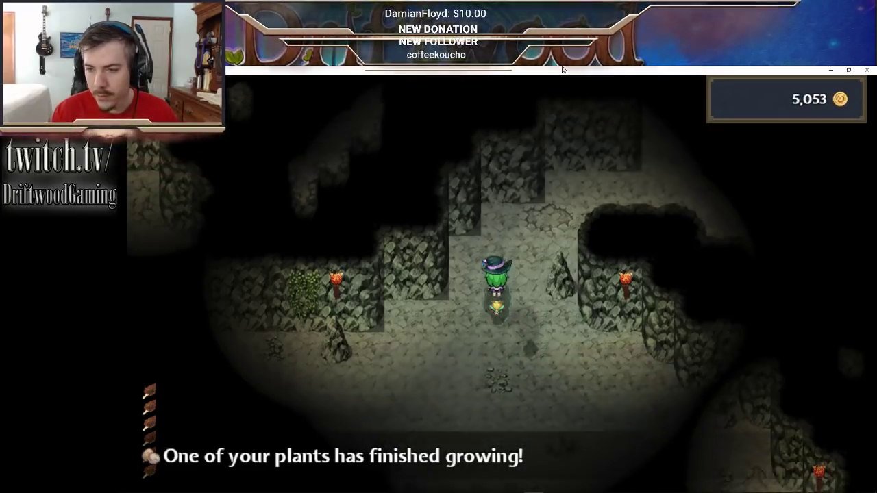
{"action": "key", "text": "Right"}
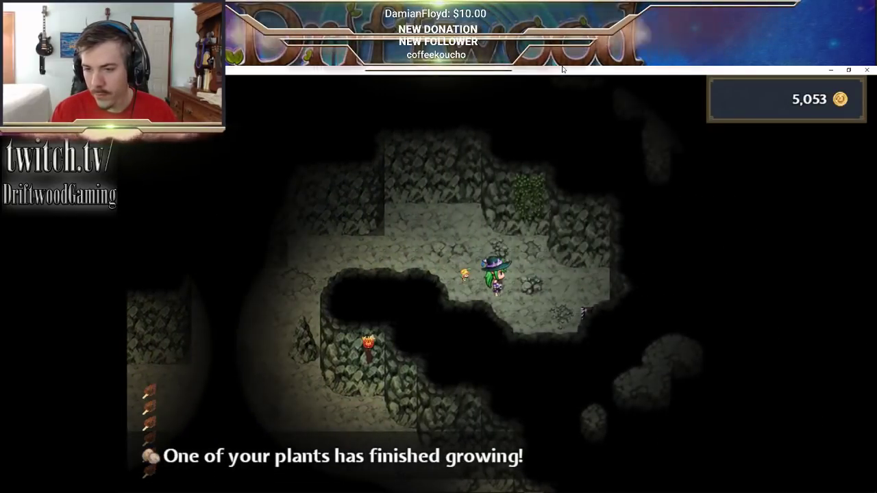
{"action": "key", "text": "Right"}
{"action": "key", "text": "Down"}
{"action": "key", "text": "Return"}
{"action": "key", "text": "Return"}
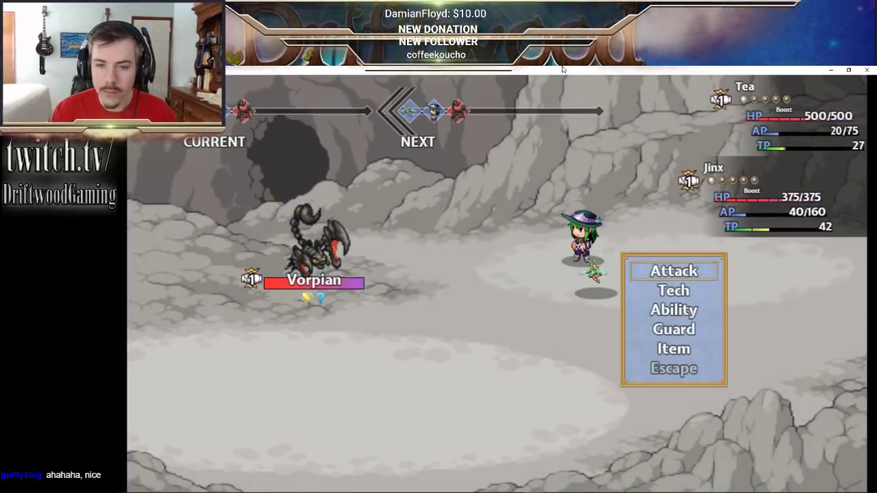
- Attack the Vorpian with Jinx
{"action": "key", "text": "Return"}
{"action": "key", "text": "Escape"}
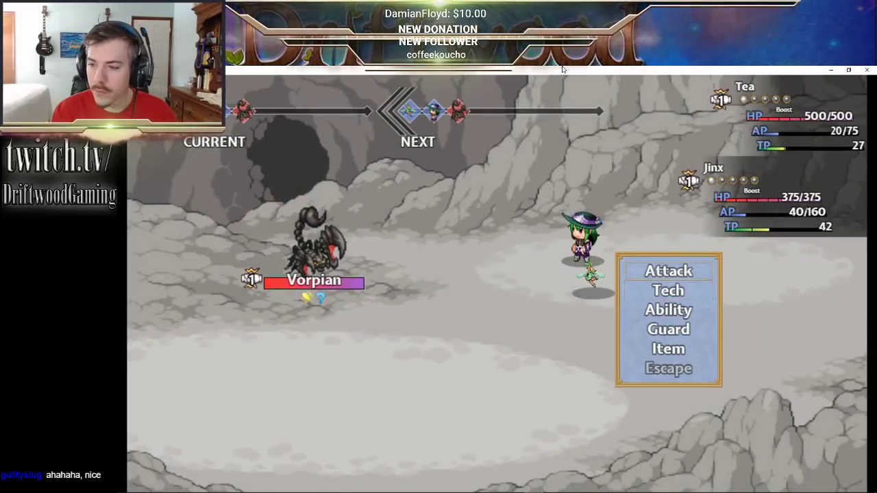
{"action": "key", "text": "Up"}
{"action": "key", "text": "Return"}
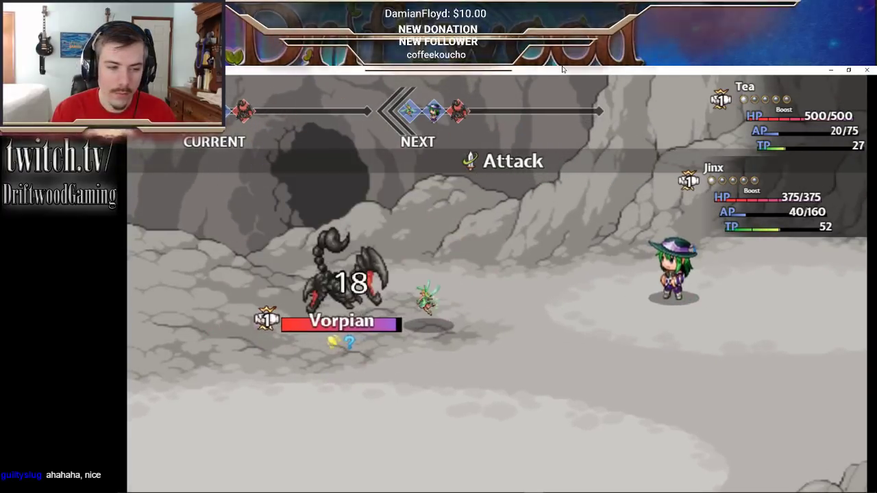
- Defeat the Vorpian, attacking with Jinx instead of casting Music Therapy, and collect the Insect Stinger from the chest
{"action": "key", "text": "Down"}
{"action": "key", "text": "Return"}
{"action": "key", "text": "Escape"}
{"action": "key", "text": "Up"}
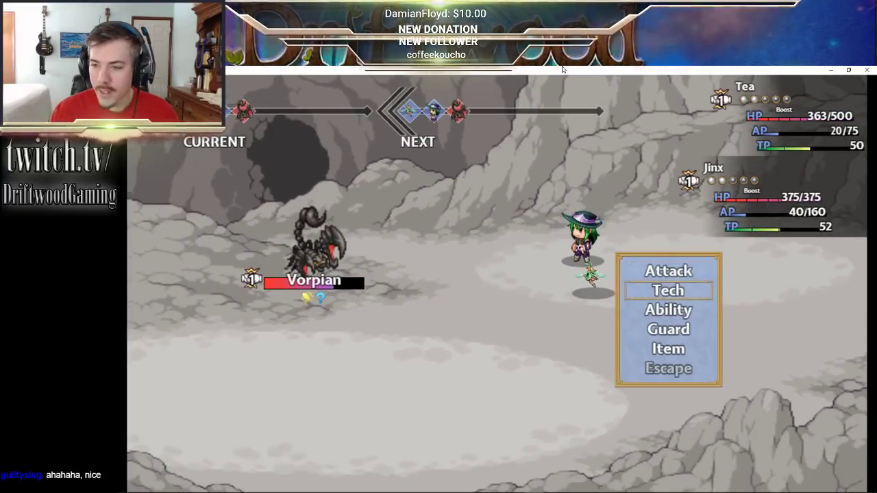
{"action": "key", "text": "Return"}
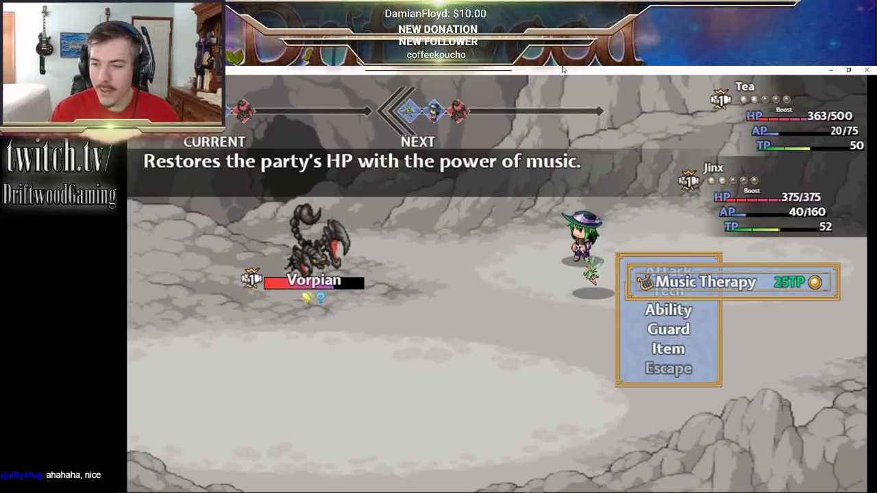
{"action": "key", "text": "Escape"}
{"action": "key", "text": "Return"}
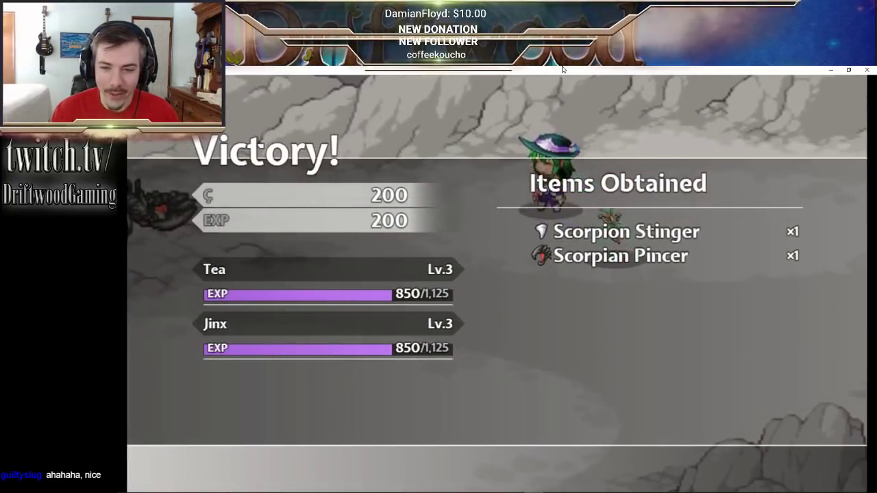
{"action": "key", "text": "z"}
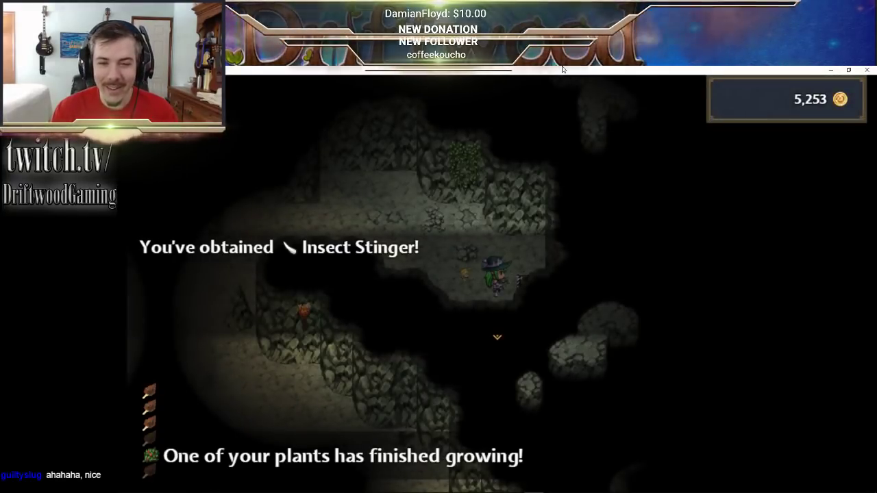
- Walk back west across the large chamber to the guarded chest in the southwest nook and challenge its guardians
{"action": "key", "text": "Left"}
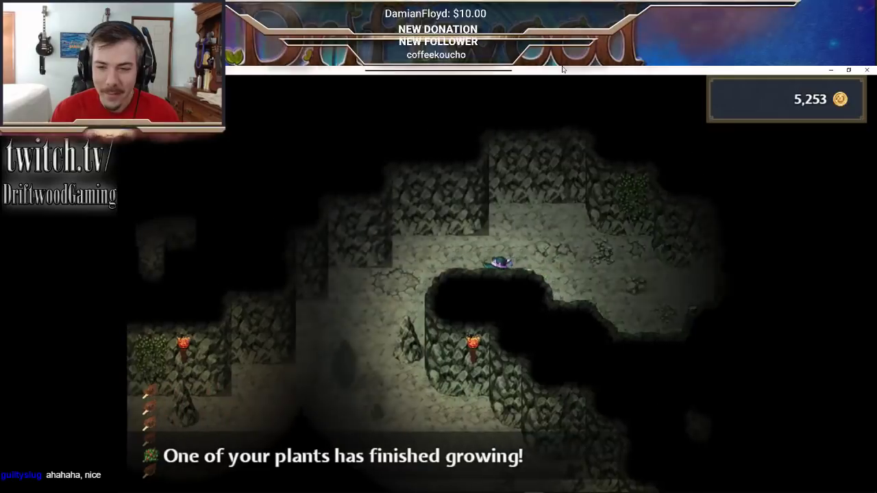
{"action": "key", "text": "Left"}
{"action": "key", "text": "Down"}
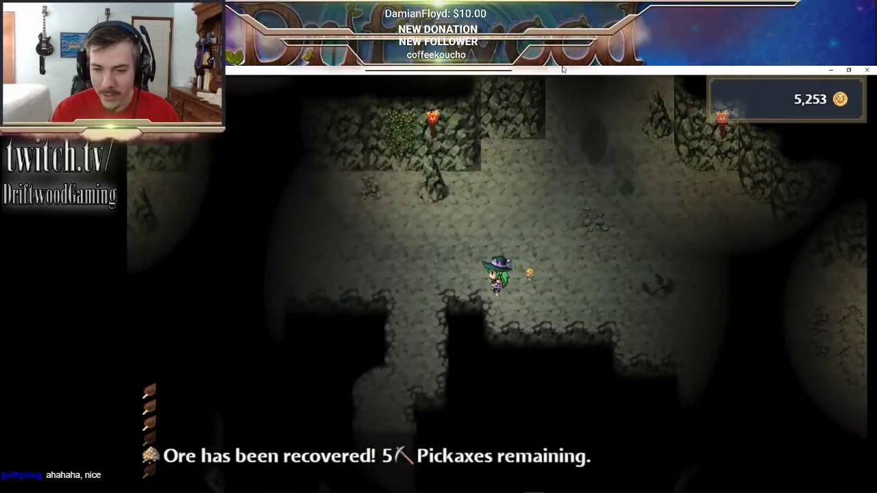
{"action": "key", "text": "Up"}
{"action": "key", "text": "Left"}
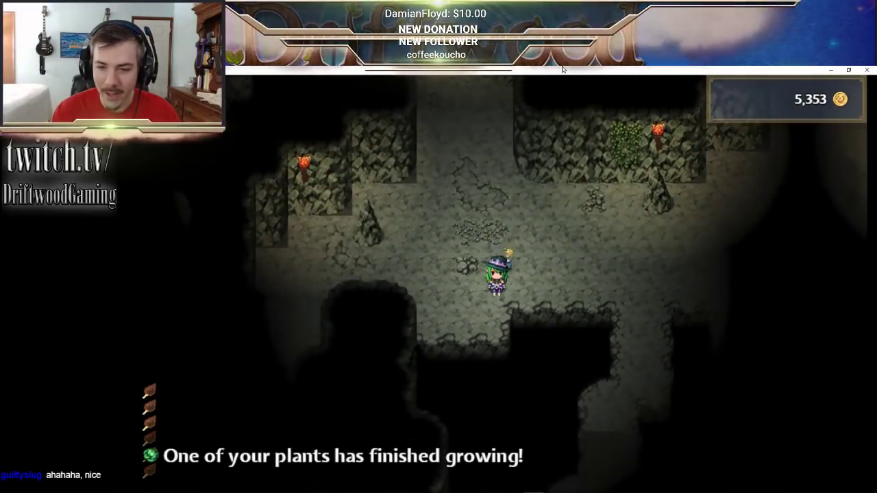
{"action": "key", "text": "Left"}
{"action": "key", "text": "Down"}
{"action": "key", "text": "Return"}
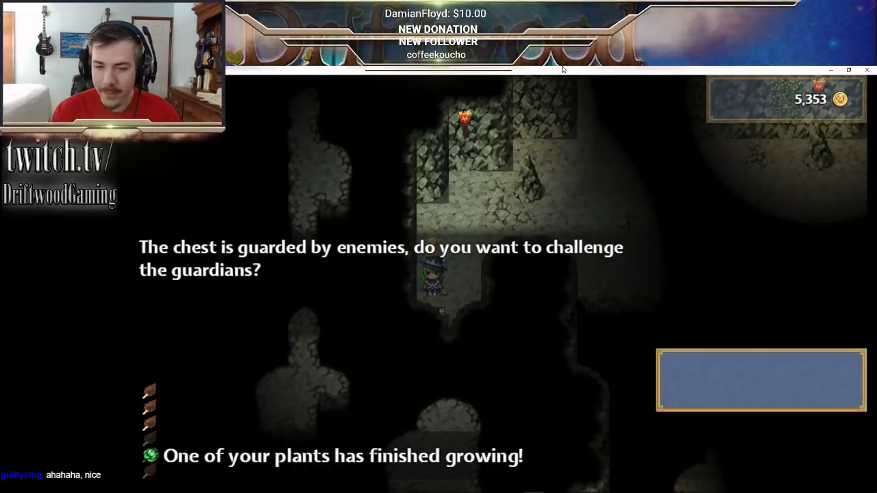
{"action": "key", "text": "Return"}
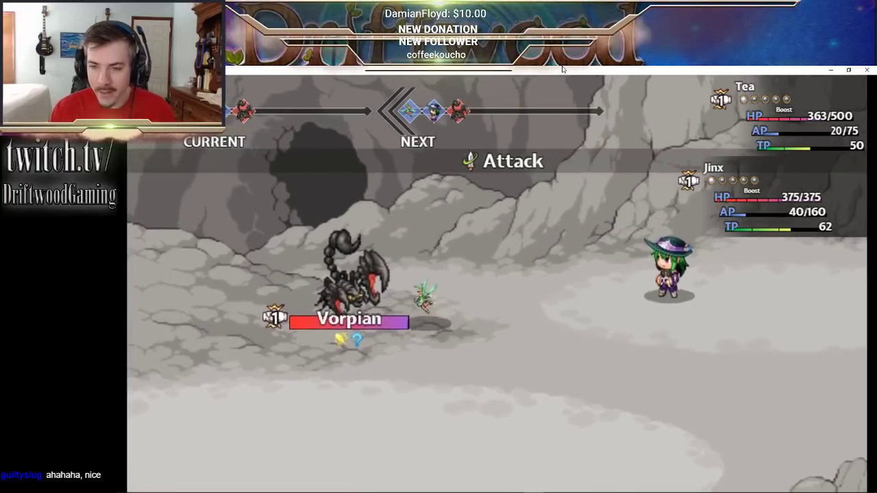
- Look through Tea's abilities, then use regular attacks on the Vorpian with Tea and Jinx
{"action": "key", "text": "Down"}
{"action": "key", "text": "Down"}
{"action": "key", "text": "Return"}
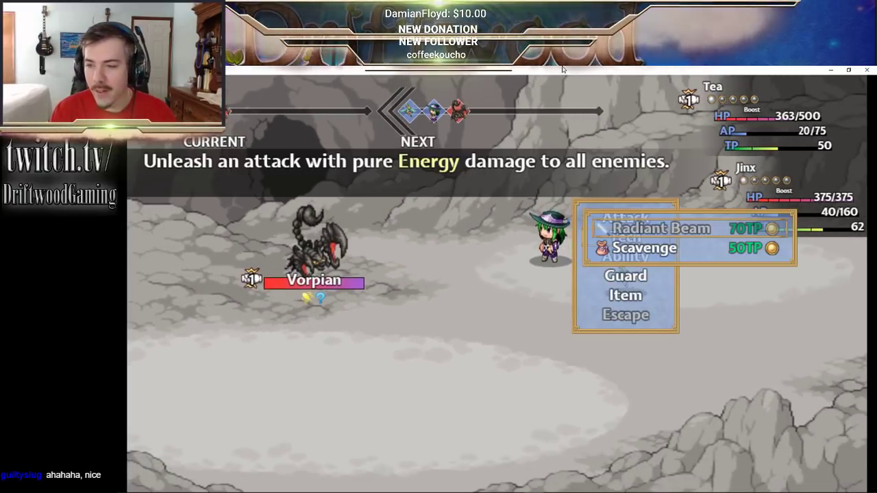
{"action": "key", "text": "Return"}
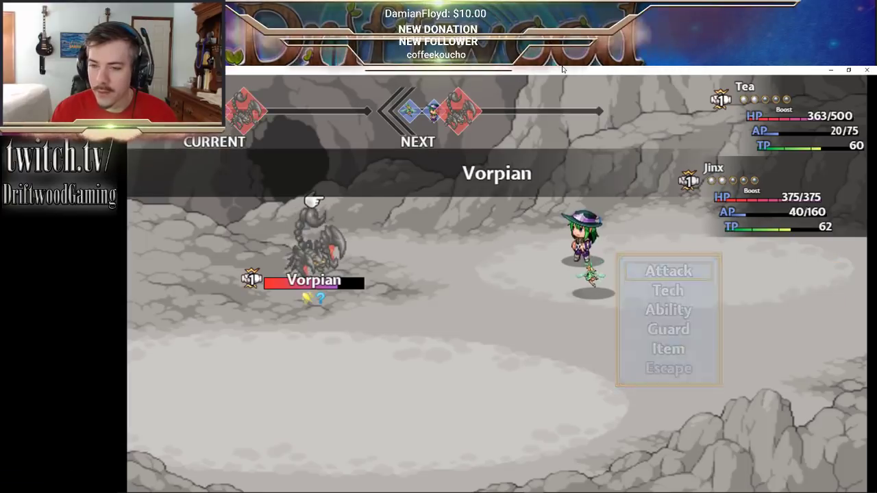
{"action": "key", "text": "Return"}
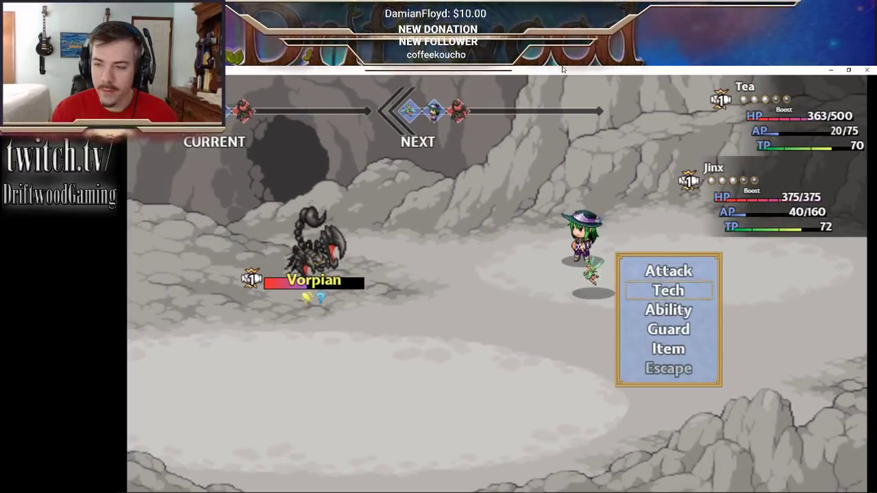
- Cast Jinx's Music Therapy to heal the party, then finish off the Vorpian and leave the victory results
{"action": "key", "text": "Return"}
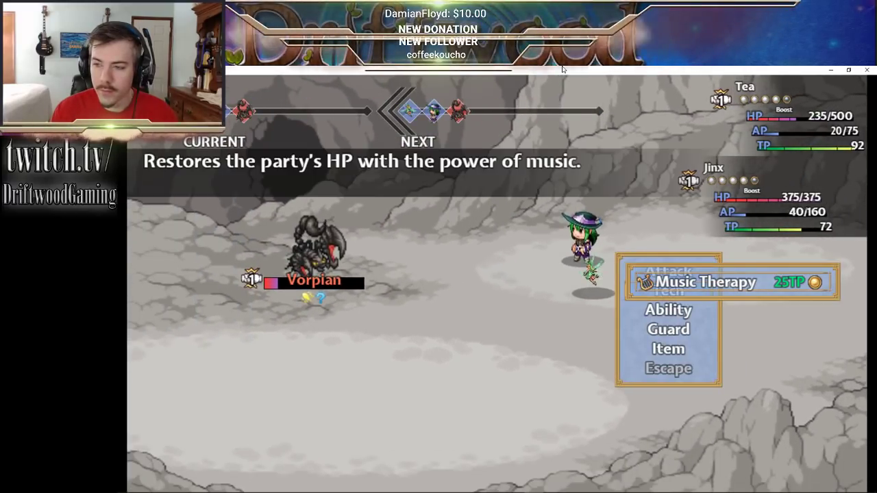
{"action": "key", "text": "Return"}
{"action": "key", "text": "Return"}
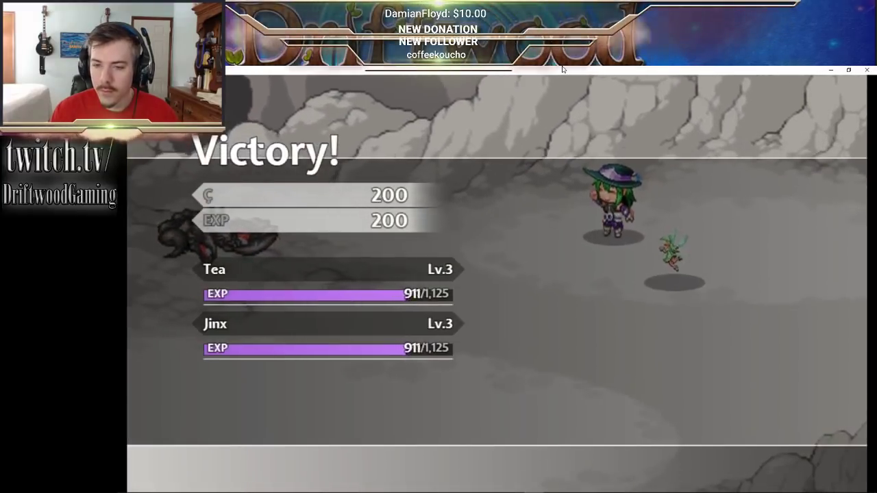
{"action": "key", "text": "z"}
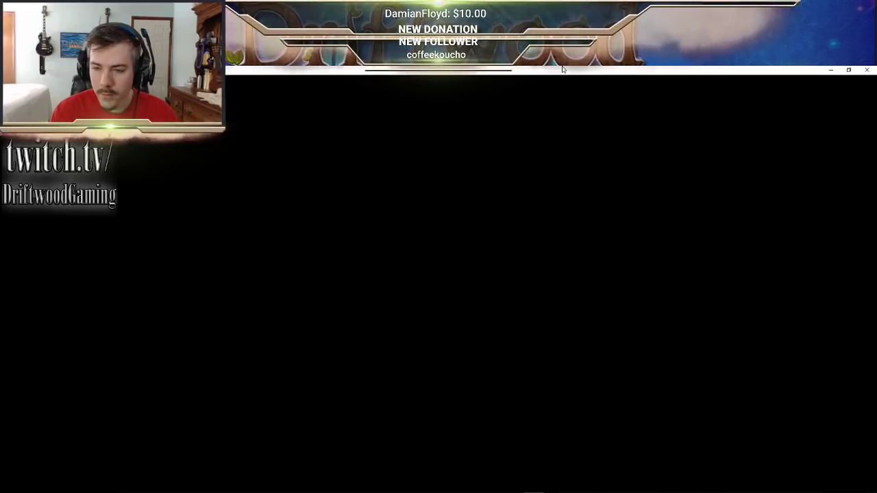
- Walk north up the passage to the guarded chest in its western corner and challenge the guardians
{"action": "key", "text": "Up"}
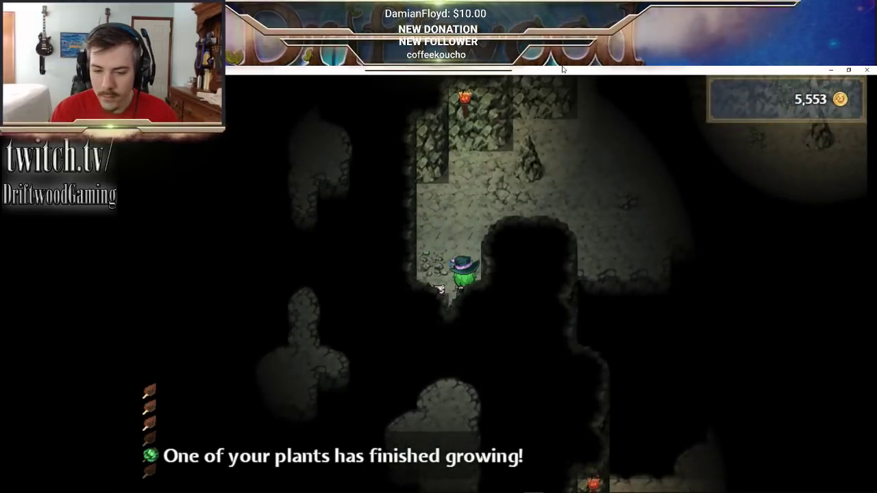
{"action": "key", "text": "Right"}
{"action": "key", "text": "Up"}
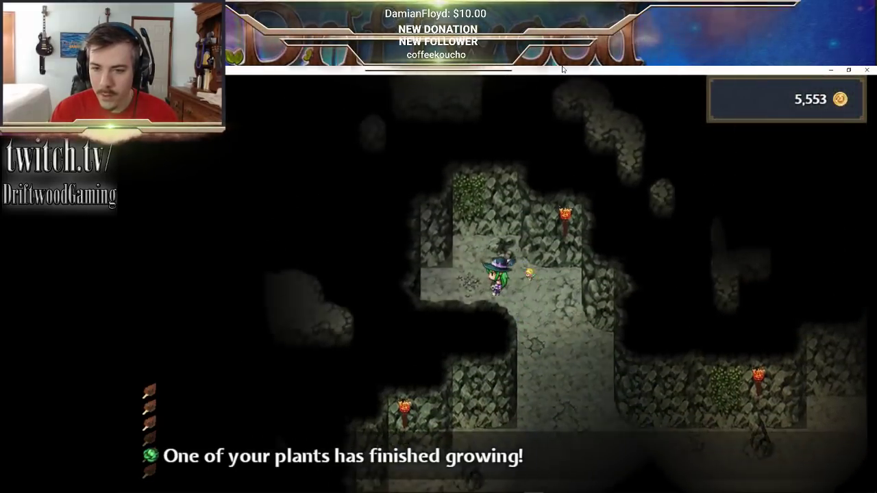
{"action": "key", "text": "Left"}
{"action": "key", "text": "z"}
{"action": "key", "text": "z"}
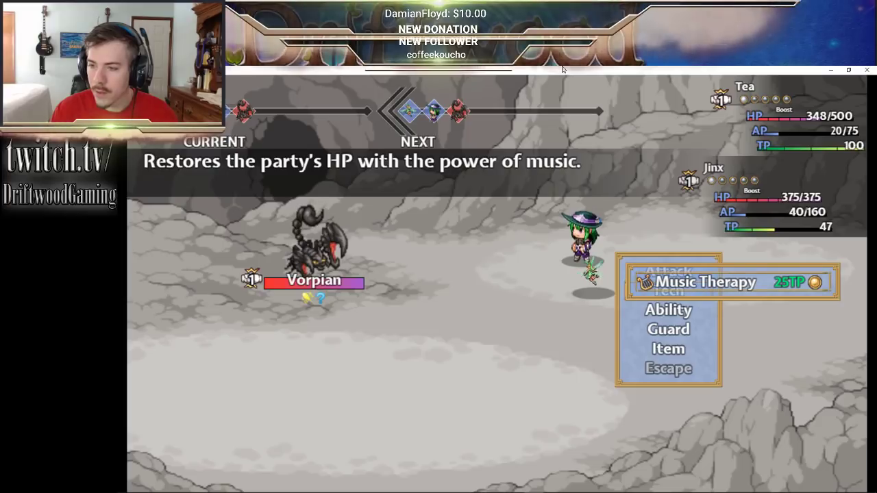
- Defeat the Vorpian guarding the northern chest and collect the chest's reward
{"action": "key", "text": "z"}
{"action": "key", "text": "z"}
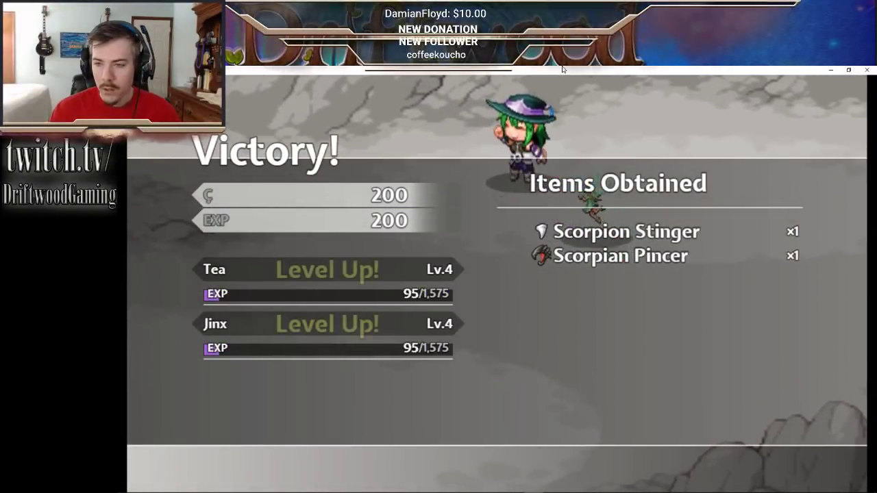
{"action": "key", "text": "z"}
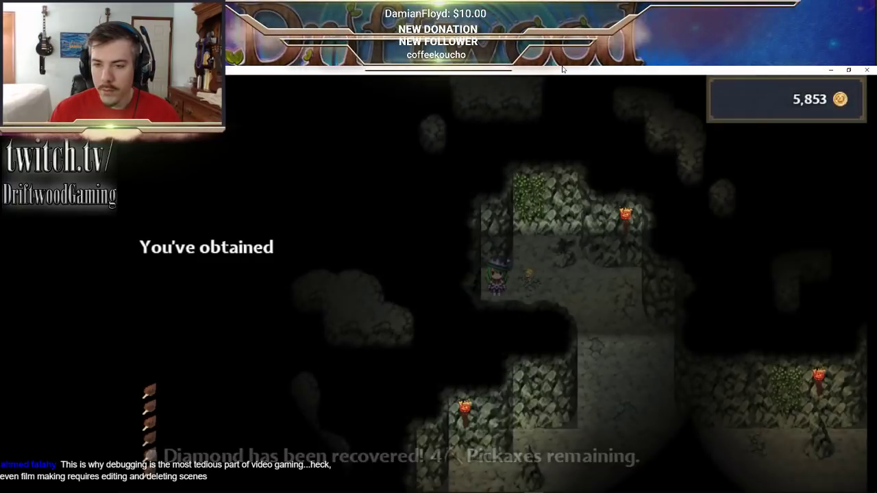
{"action": "key", "text": "z"}
- Walk back south and then east through the cave to the already opened chest in the eastern alcove
{"action": "key", "text": "Right"}
{"action": "key", "text": "Down"}
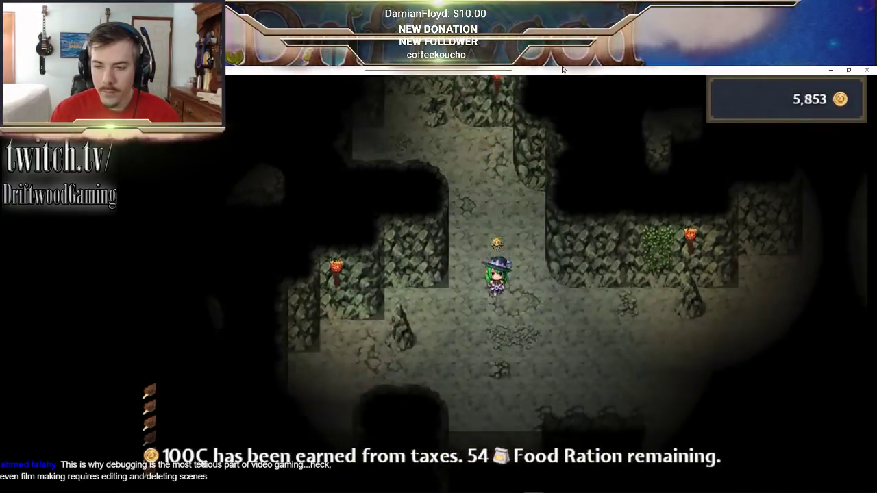
{"action": "key", "text": "Right"}
{"action": "key", "text": "Down"}
{"action": "key", "text": "Right"}
{"action": "key", "text": "Up"}
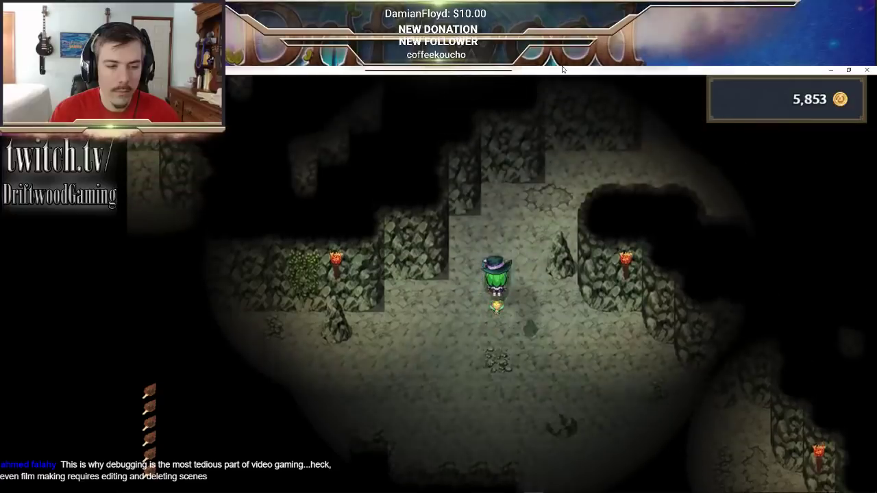
{"action": "key", "text": "Right"}
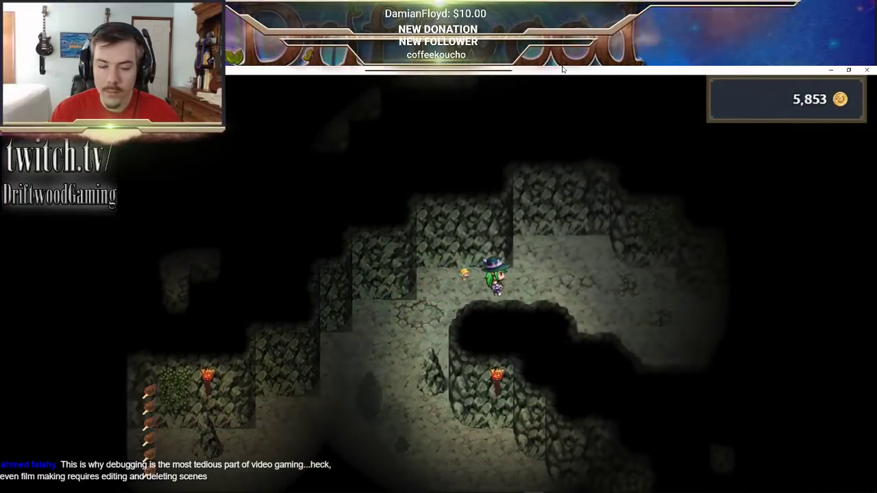
{"action": "key", "text": "Down"}
{"action": "key", "text": "Right"}
{"action": "key", "text": "Down"}
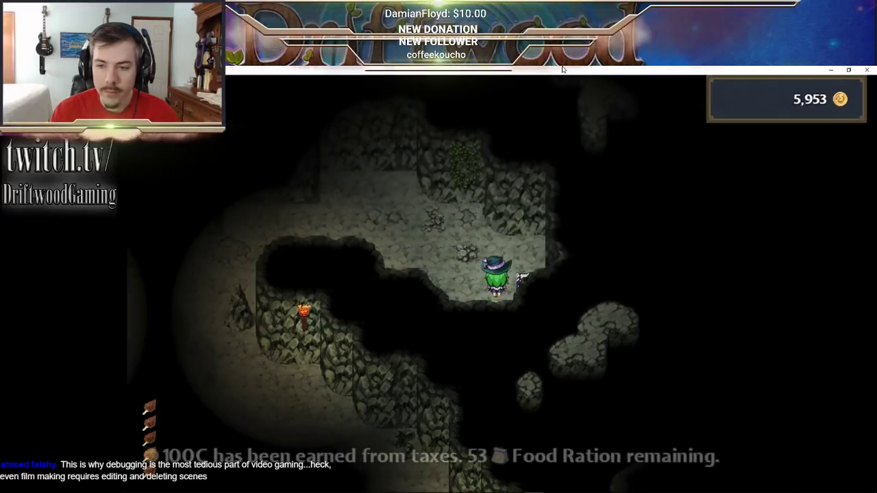
- Leave the eastern dead end and walk west along the corridor toward the large chamber
{"action": "key", "text": "Left"}
{"action": "key", "text": "Up"}
{"action": "key", "text": "Left"}
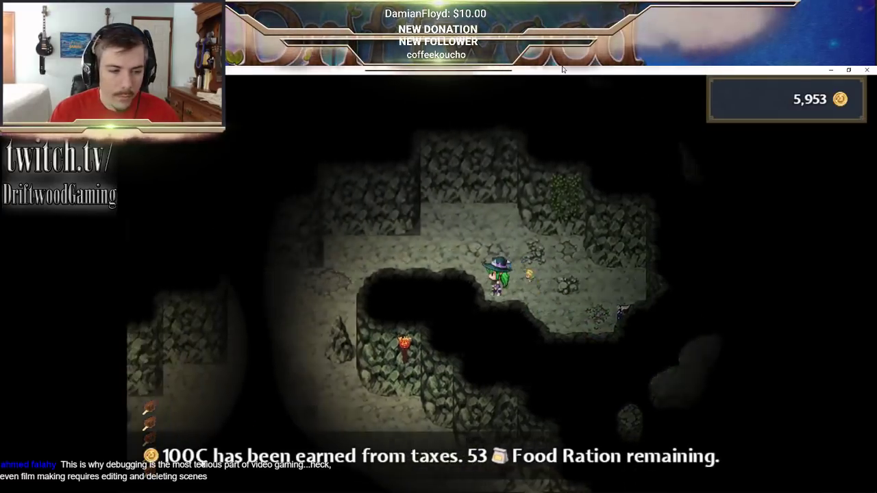
{"action": "key", "text": "Up"}
{"action": "key", "text": "Left"}
{"action": "key", "text": "Down"}
{"action": "key", "text": "Left"}
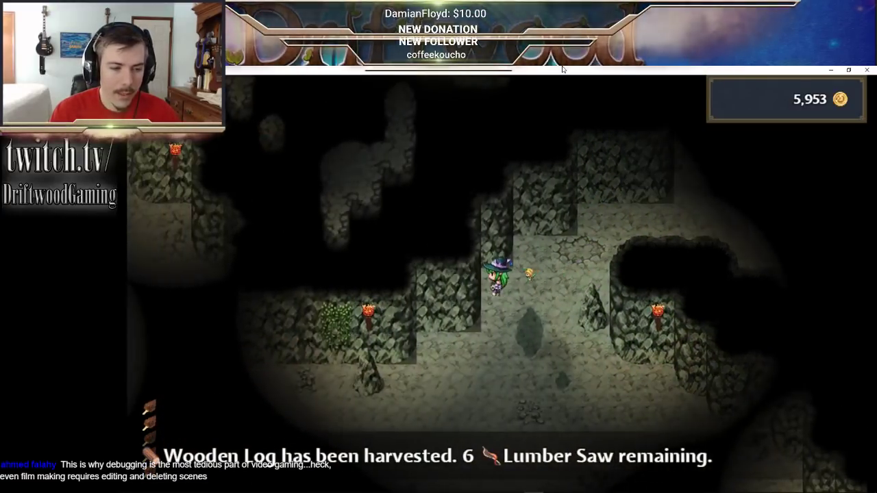
- Walk southwest through the large chamber and then east toward the narrow passage in its southern wall
{"action": "key", "text": "Down"}
{"action": "key", "text": "Down"}
{"action": "key", "text": "Left"}
{"action": "key", "text": "Left"}
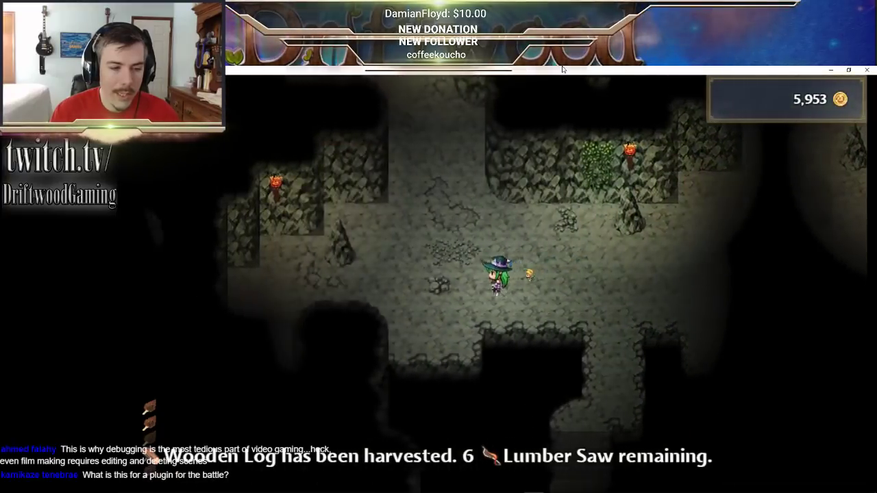
{"action": "key", "text": "Down"}
{"action": "key", "text": "Up"}
{"action": "key", "text": "Right"}
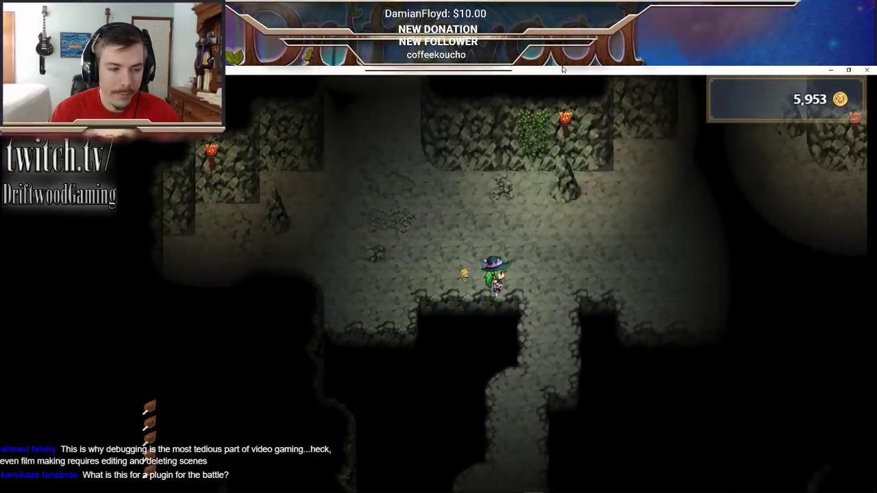
- Follow the narrow passage south to the chest in the lower cavern's southwestern corner and challenge its guardians
{"action": "key", "text": "Left"}
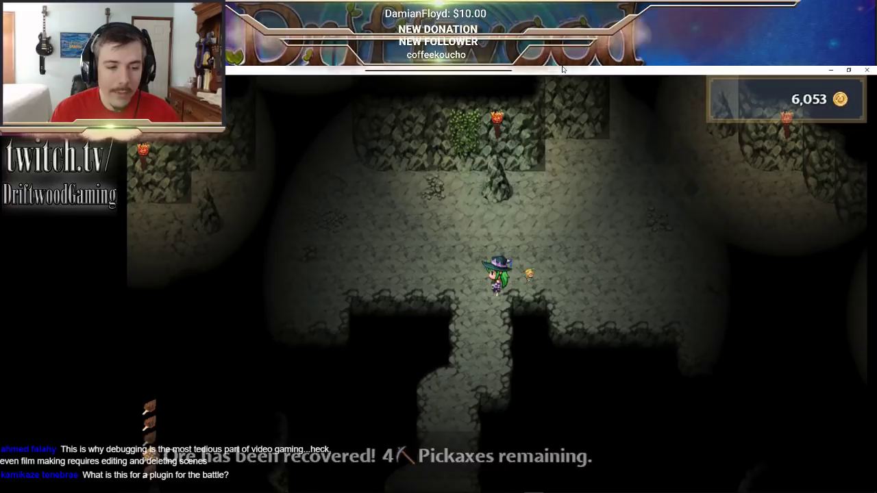
{"action": "key", "text": "Down"}
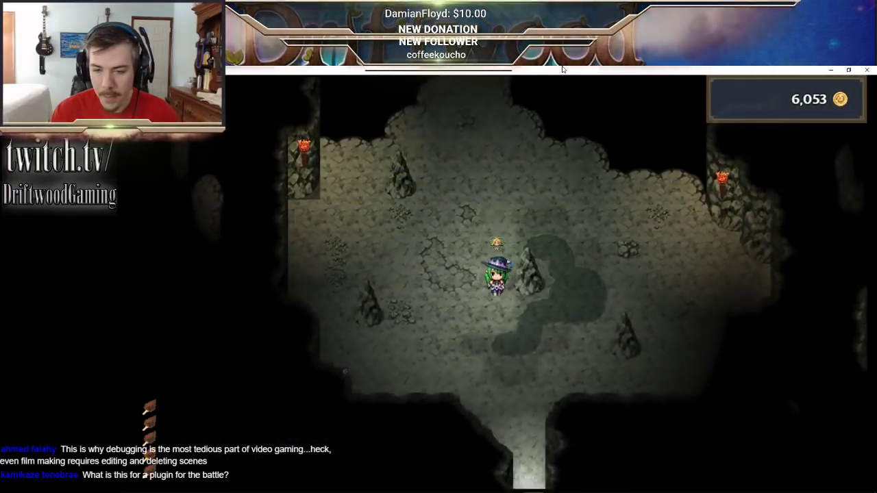
{"action": "key", "text": "Left"}
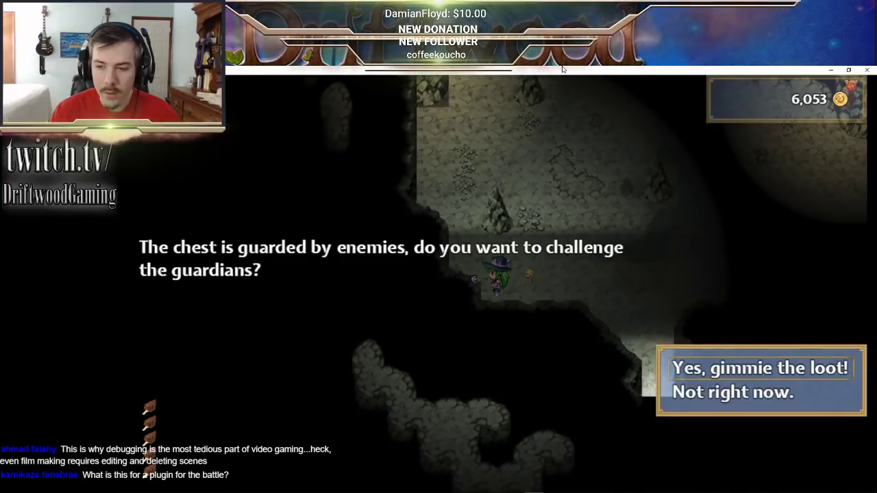
{"action": "key", "text": "Return"}
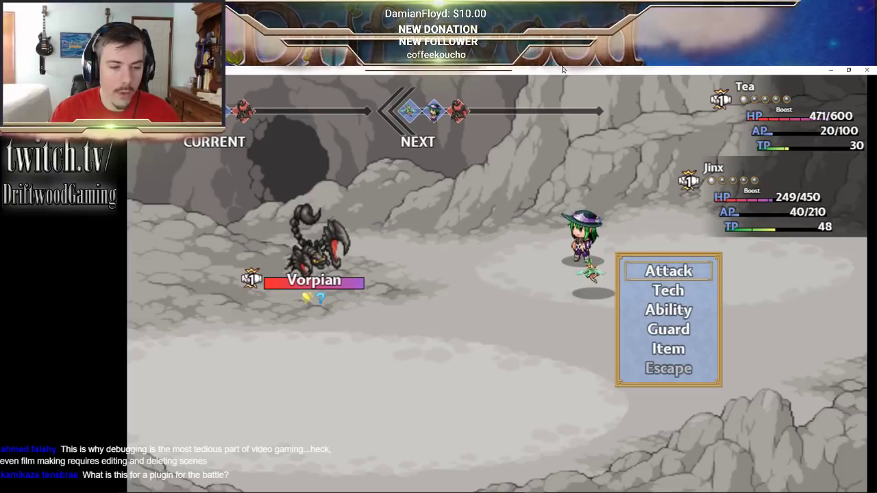
- Defeat the Vorpian with attacks from Jinx and Tea and collect the guarded chest's reward
{"action": "key", "text": "Return"}
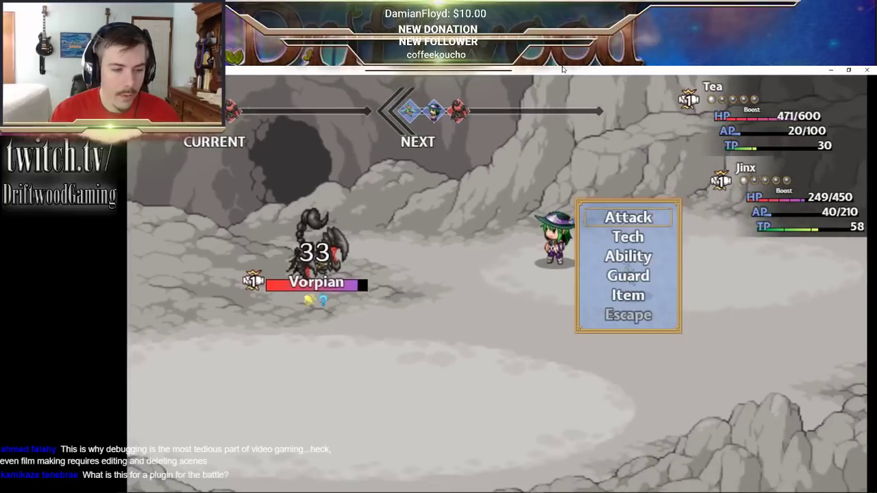
{"action": "key", "text": "Down"}
{"action": "key", "text": "Return"}
{"action": "key", "text": "Return"}
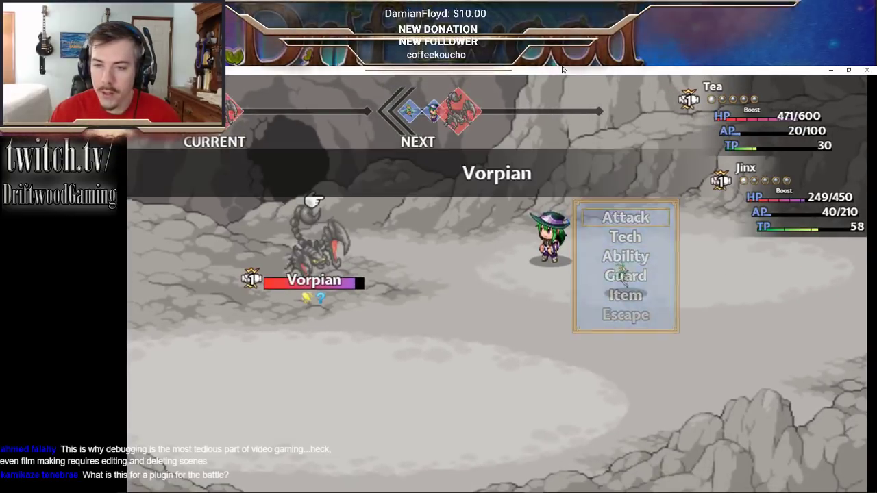
{"action": "key", "text": "Return"}
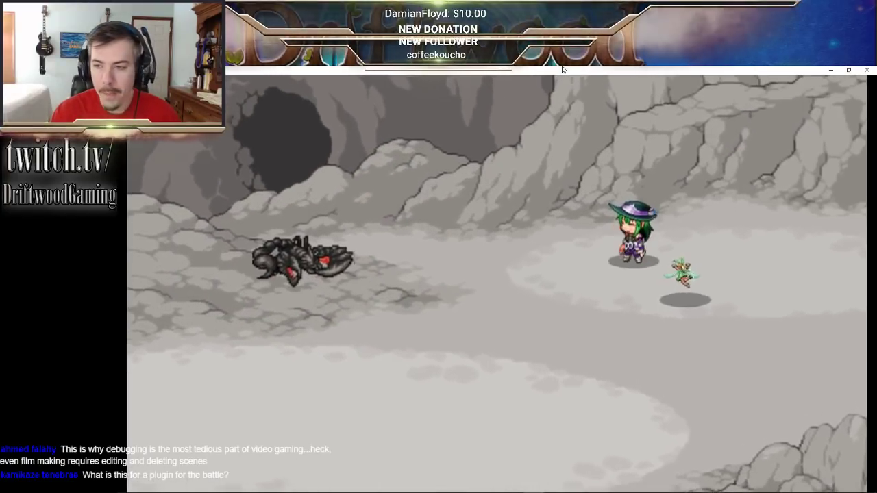
{"action": "key", "text": "z"}
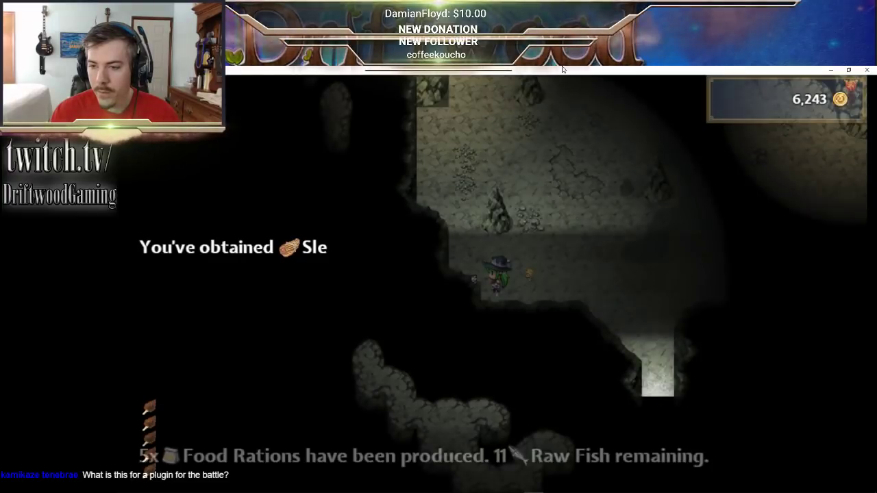
- Walk to the cavern's southern exit and proceed to dungeon level 5
{"action": "key", "text": "Right"}
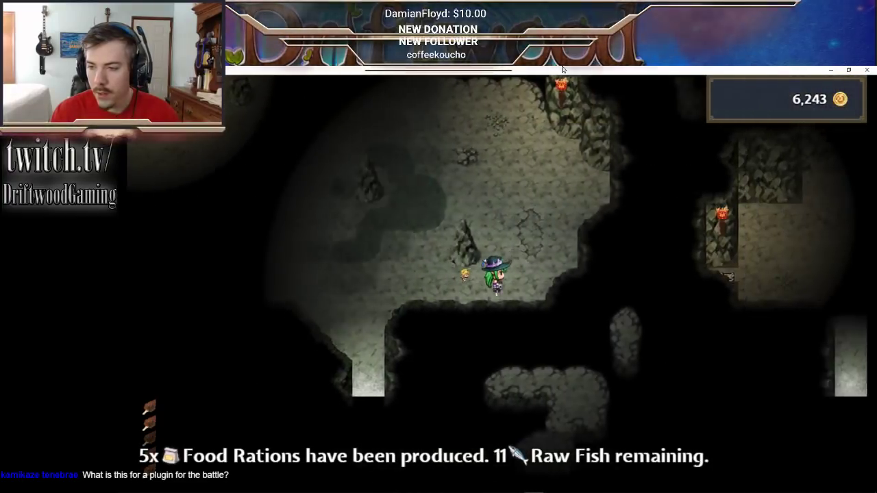
{"action": "key", "text": "Left"}
{"action": "key", "text": "Down"}
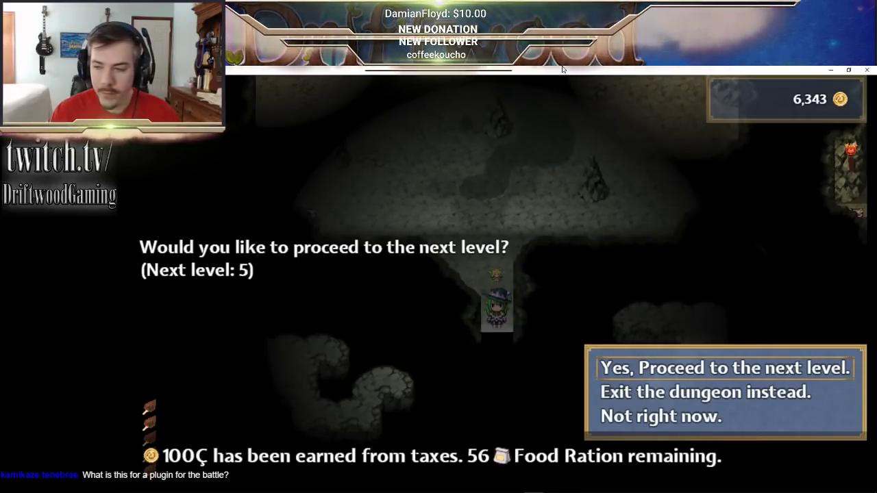
{"action": "key", "text": "Return"}
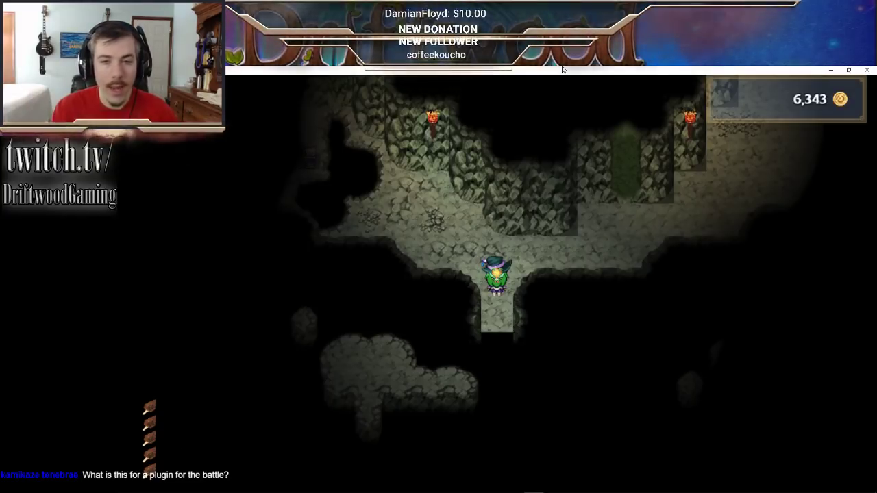
- Walk northeast from the level's entrance to the chest by the eastern wall and challenge its guardians
{"action": "key", "text": "Up"}
{"action": "key", "text": "Right"}
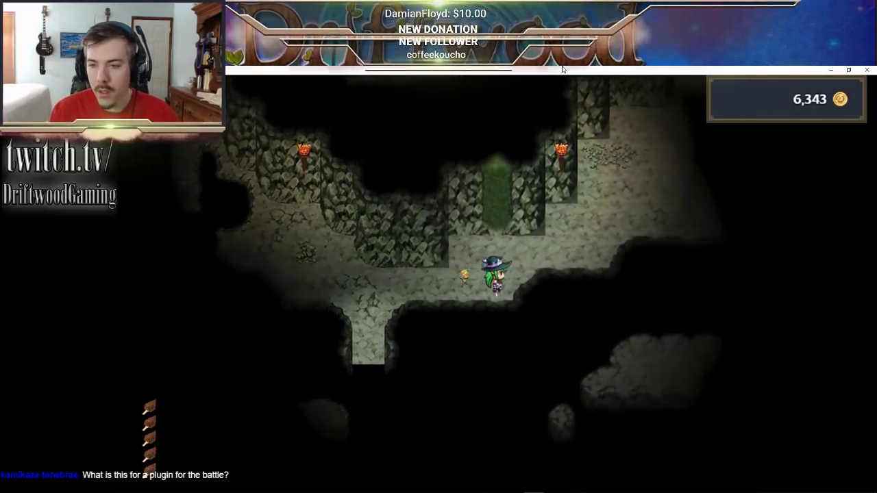
{"action": "key", "text": "Up"}
{"action": "key", "text": "Right"}
{"action": "key", "text": "Up"}
{"action": "key", "text": "Right"}
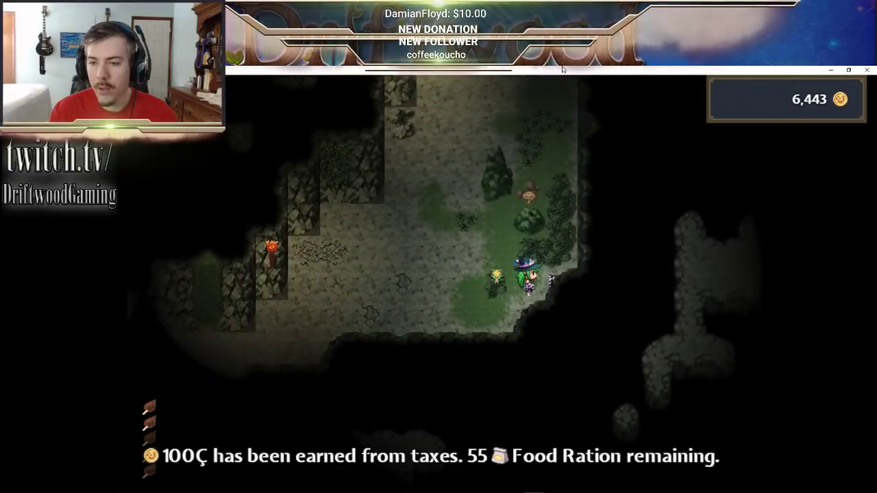
{"action": "key", "text": "Return"}
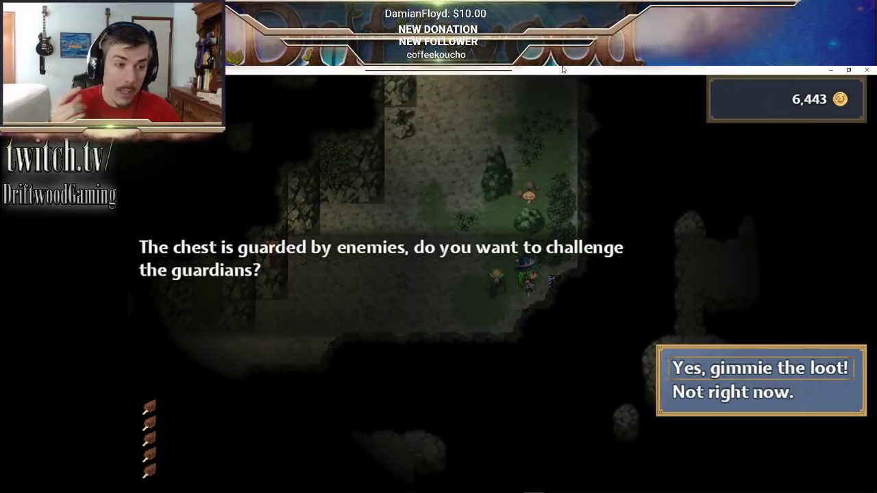
{"action": "key", "text": "Return"}
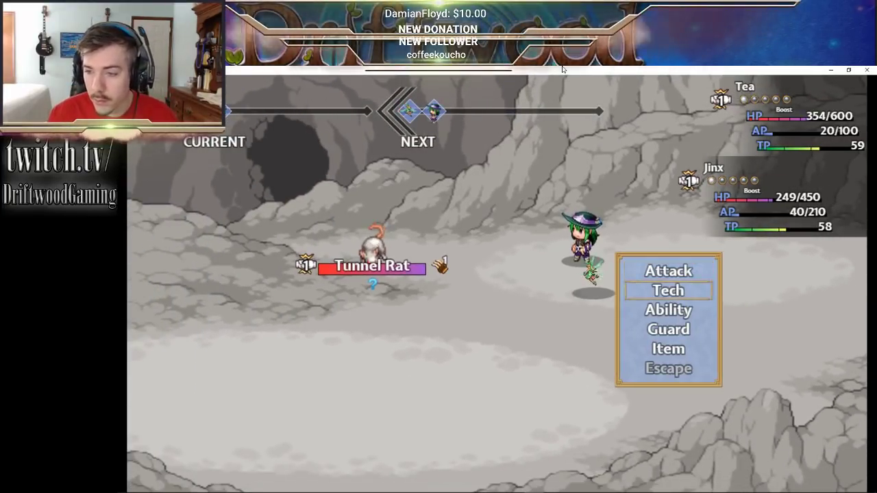
- Look at Jinx's Music Therapy tech, then attack the Tunnel Rat with Jinx and Tea instead
{"action": "key", "text": "Return"}
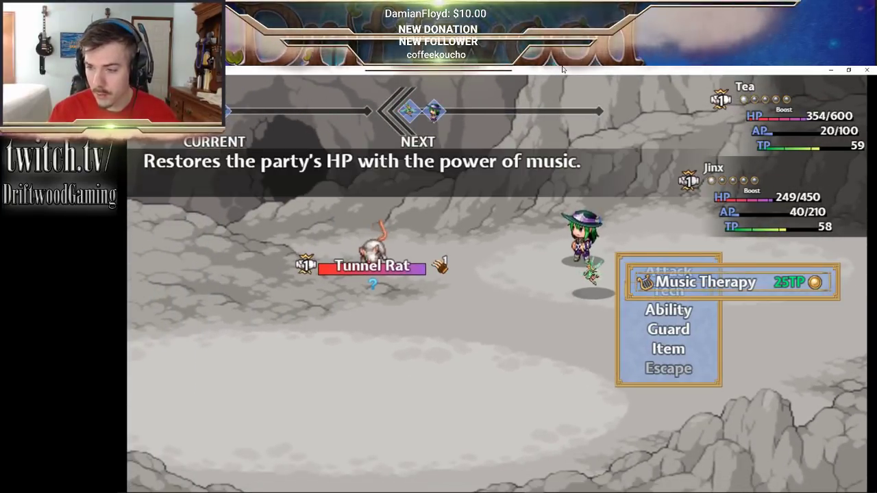
{"action": "key", "text": "Escape"}
{"action": "key", "text": "Up"}
{"action": "key", "text": "Return"}
{"action": "key", "text": "Return"}
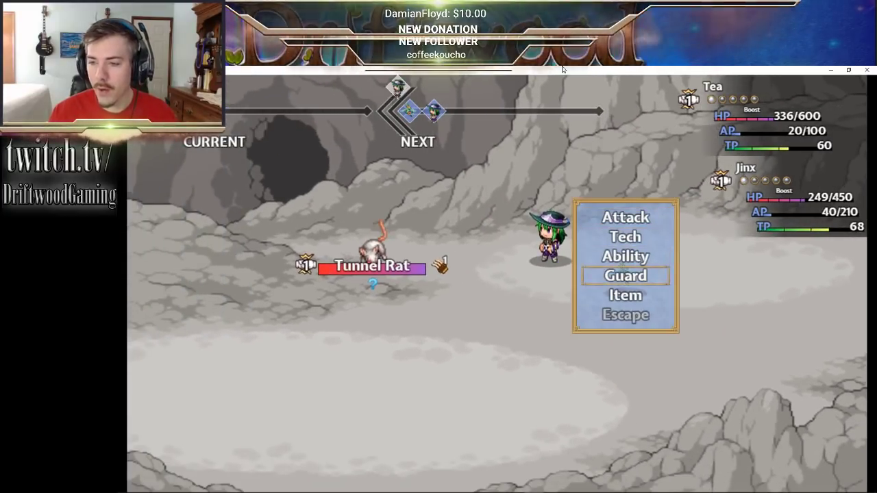
{"action": "key", "text": "Up"}
{"action": "key", "text": "Escape"}
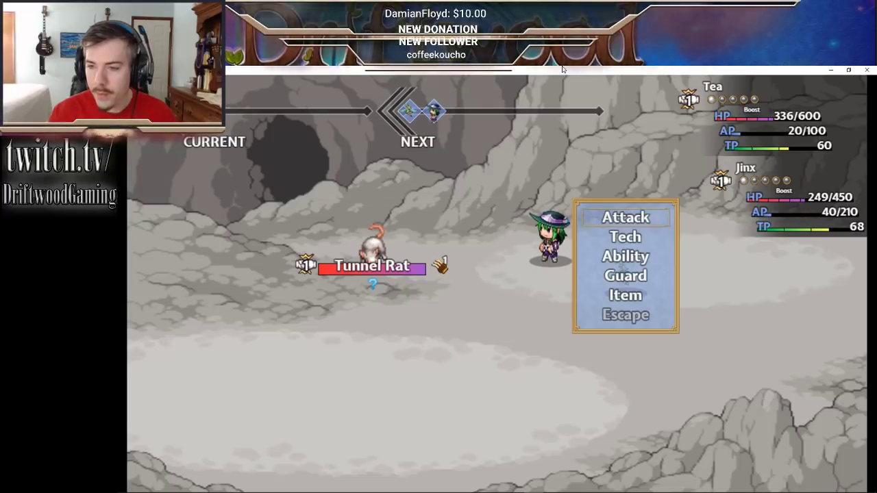
{"action": "key", "text": "Return"}
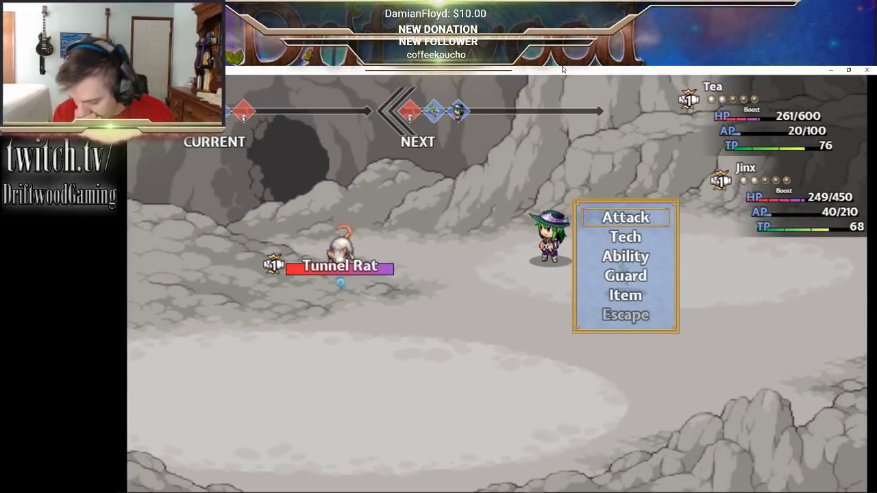
- Use Tea's Radiant Beam tech on all enemies and dismiss the victory summary
{"action": "key", "text": "Return"}
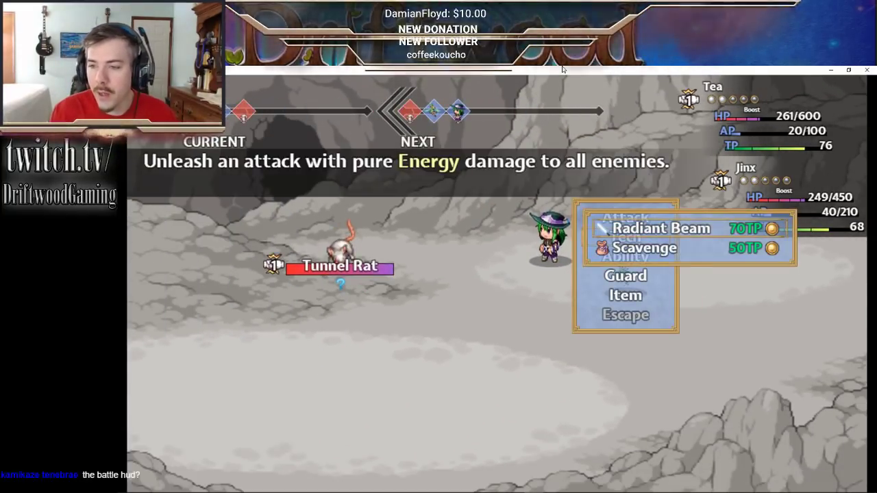
{"action": "key", "text": "Return"}
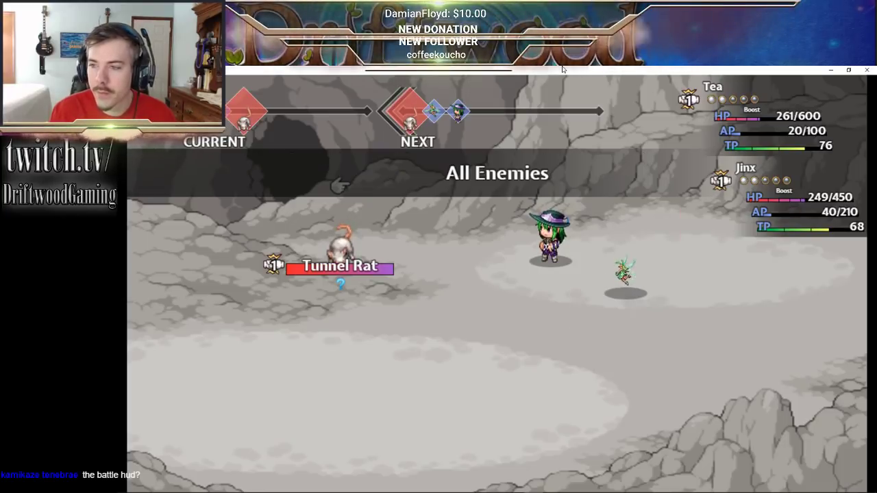
{"action": "key", "text": "Return"}
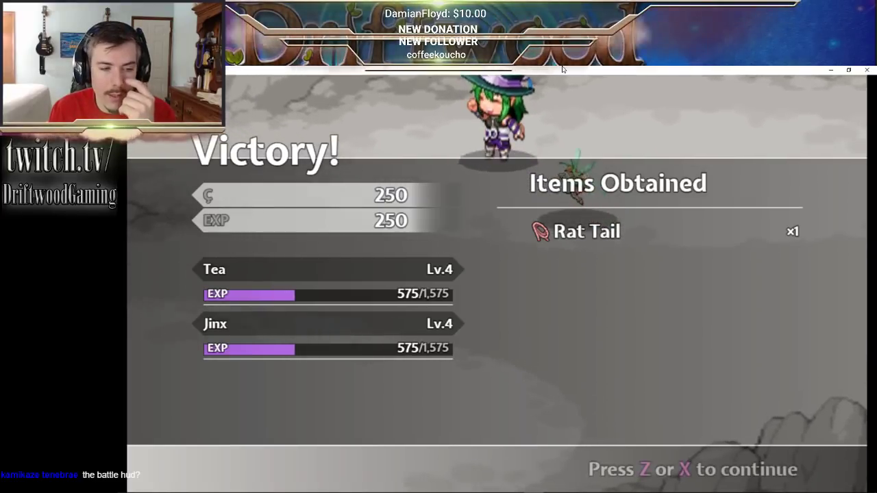
{"action": "key", "text": "z"}
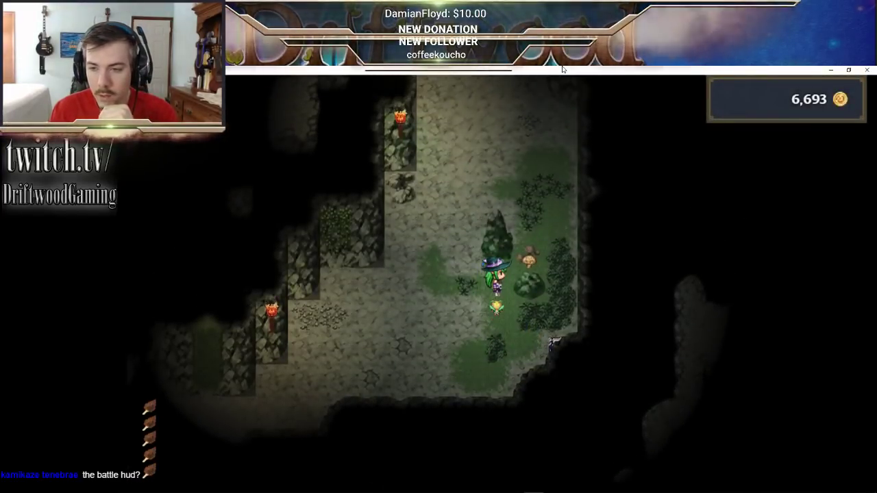
- Walk around the bushes on the eastern grass patch and harvest the Funshroom
{"action": "key", "text": "Right"}
{"action": "key", "text": "Right"}
{"action": "key", "text": "Up"}
{"action": "key", "text": "z"}
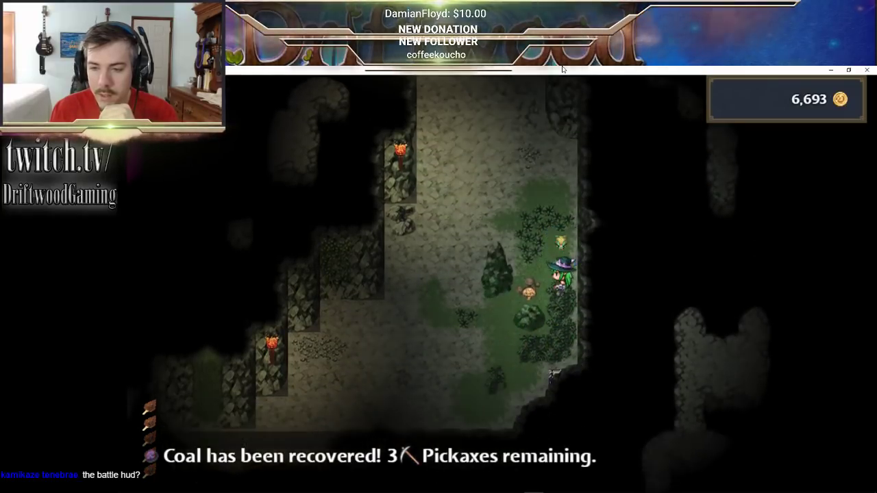
{"action": "key", "text": "Left"}
{"action": "key", "text": "z"}
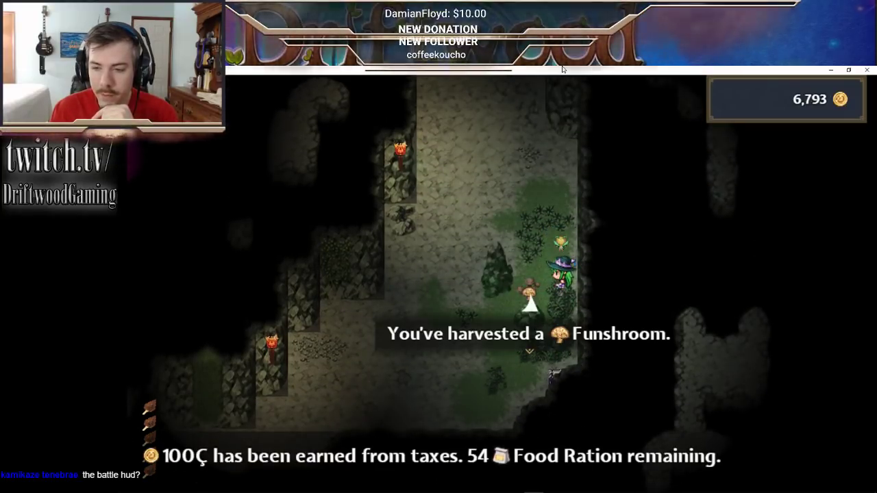
- Walk north up the cave corridor and west around the rock outcrop into the grassy area
{"action": "key", "text": "Up"}
{"action": "key", "text": "Up"}
{"action": "key", "text": "Left"}
{"action": "key", "text": "Left"}
{"action": "key", "text": "Left"}
{"action": "key", "text": "Up"}
{"action": "key", "text": "Up"}
{"action": "key", "text": "Up"}
{"action": "key", "text": "Up"}
{"action": "key", "text": "Up"}
{"action": "key", "text": "Up"}
{"action": "key", "text": "Up"}
{"action": "key", "text": "Up"}
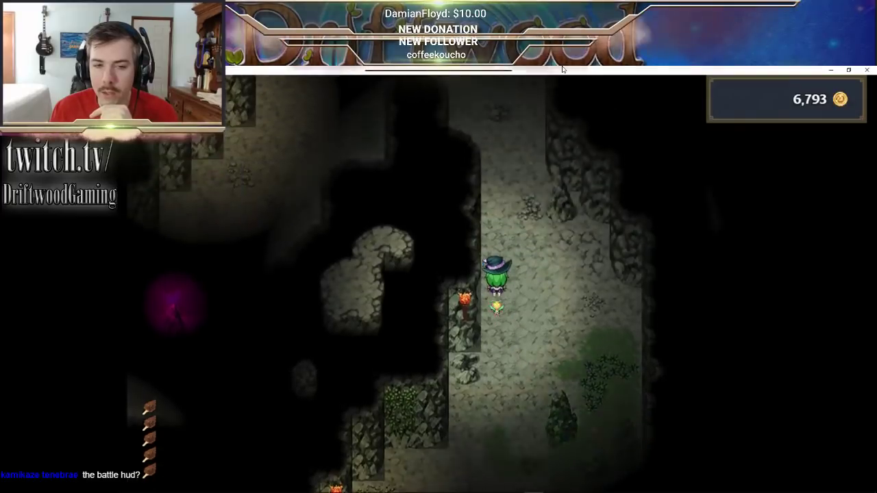
{"action": "key", "text": "Left"}
{"action": "key", "text": "Up"}
{"action": "key", "text": "Left"}
{"action": "key", "text": "Left"}
{"action": "key", "text": "Left"}
{"action": "key", "text": "Left"}
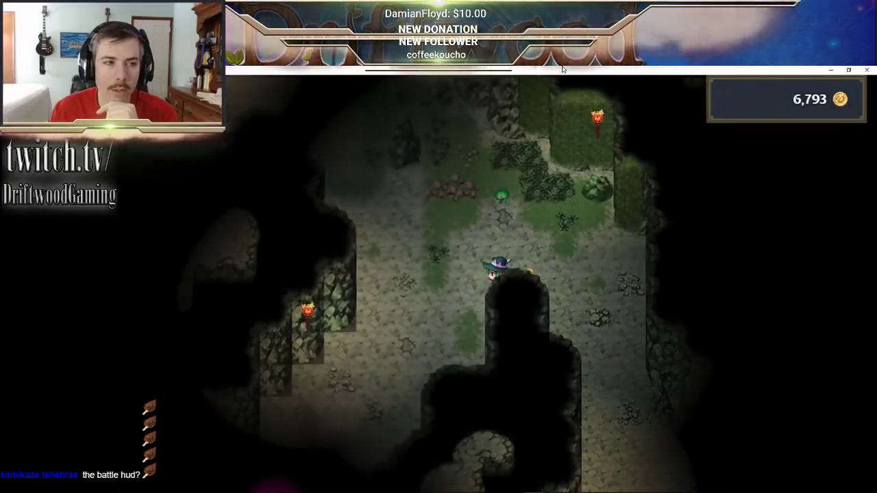
- Explore the southwestern cavern down to the stalagmite beside the dark puddle
{"action": "key", "text": "Down"}
{"action": "key", "text": "Down"}
{"action": "key", "text": "Down"}
{"action": "key", "text": "Left"}
{"action": "key", "text": "Left"}
{"action": "key", "text": "Left"}
{"action": "key", "text": "Left"}
{"action": "key", "text": "Down"}
{"action": "key", "text": "Down"}
{"action": "key", "text": "Down"}
{"action": "key", "text": "Left"}
{"action": "key", "text": "Down"}
{"action": "key", "text": "z"}
{"action": "key", "text": "z"}
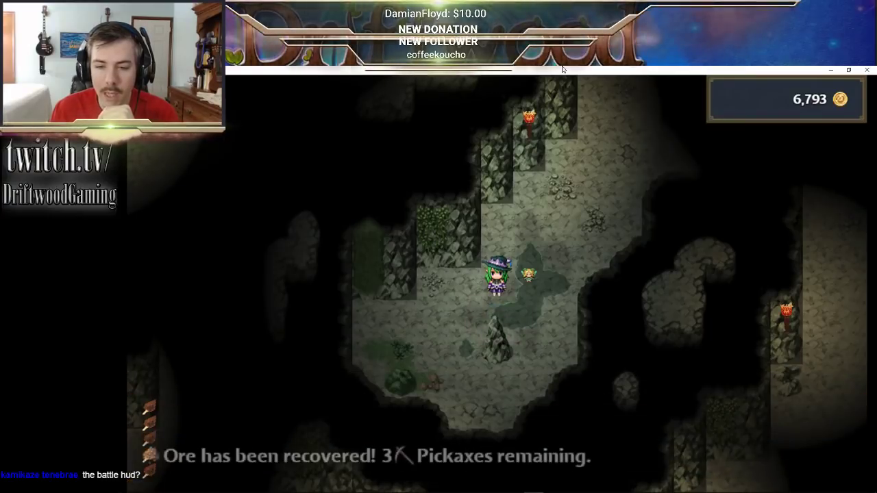
- Return northeast to the grassy area and harvest the green plant beside the brown rocks
{"action": "key", "text": "Right"}
{"action": "key", "text": "Right"}
{"action": "key", "text": "Right"}
{"action": "key", "text": "Right"}
{"action": "key", "text": "Up"}
{"action": "key", "text": "Up"}
{"action": "key", "text": "Right"}
{"action": "key", "text": "Right"}
{"action": "key", "text": "Up"}
{"action": "key", "text": "Up"}
{"action": "key", "text": "Up"}
{"action": "key", "text": "Up"}
{"action": "key", "text": "Up"}
{"action": "key", "text": "Up"}
{"action": "key", "text": "Up"}
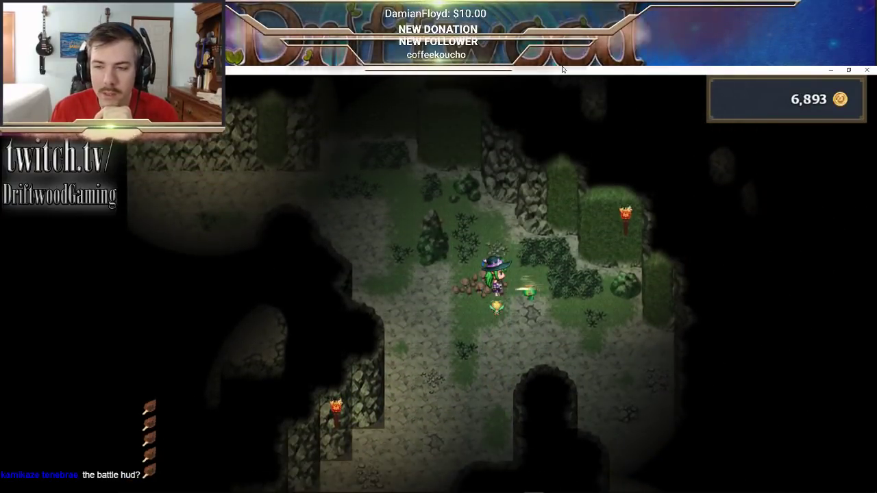
{"action": "key", "text": "Return"}
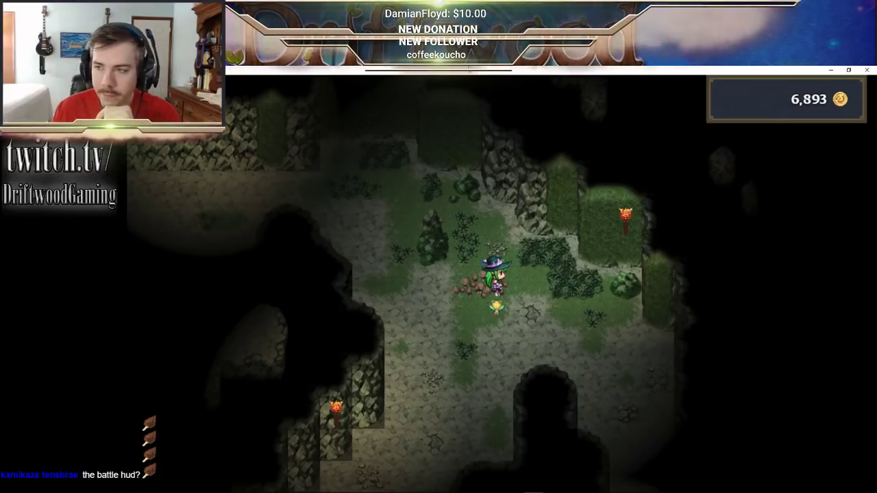
- Switch to the RPG Maker MV editor and locate the Olivia_WeaknessDisplay plugin in the Plugin Manager
{"action": "left_click", "coordinate": [832, 69]}
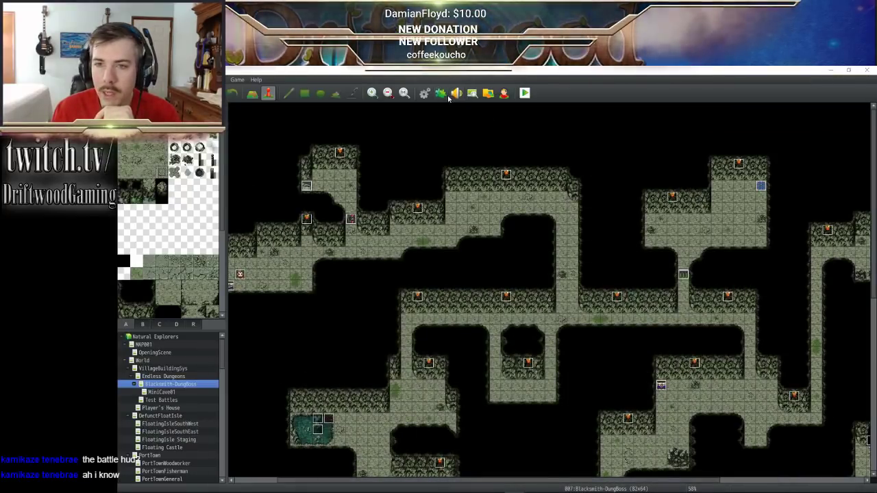
{"action": "left_click", "coordinate": [440, 93]}
{"action": "scroll", "coordinate": [533, 248], "scroll_direction": "down", "scroll_amount": 6}
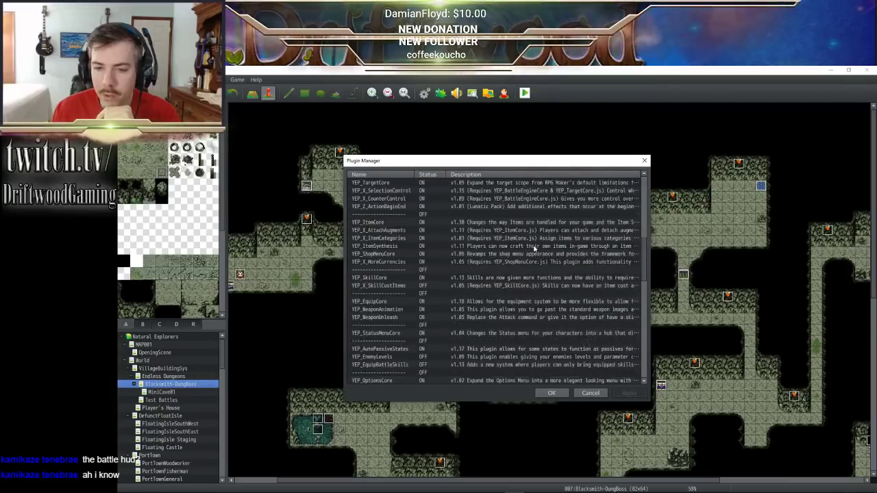
{"action": "scroll", "coordinate": [533, 248], "scroll_direction": "down", "scroll_amount": 8}
{"action": "scroll", "coordinate": [452, 245], "scroll_direction": "down", "scroll_amount": 1}
{"action": "left_click", "coordinate": [386, 253]}
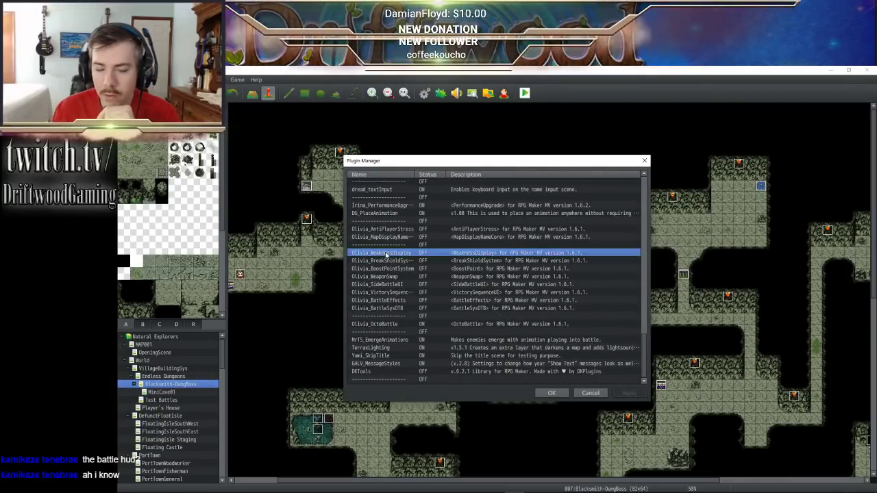
- Review the Olivia battle plugins from Olivia_WeaknessDisplay down to Olivia_OctoBattle in the plugin list and close it
{"action": "key", "text": "Down"}
{"action": "key", "text": "Down"}
{"action": "key", "text": "Down"}
{"action": "key", "text": "Down"}
{"action": "key", "text": "Down"}
{"action": "key", "text": "Down"}
{"action": "key", "text": "Down"}
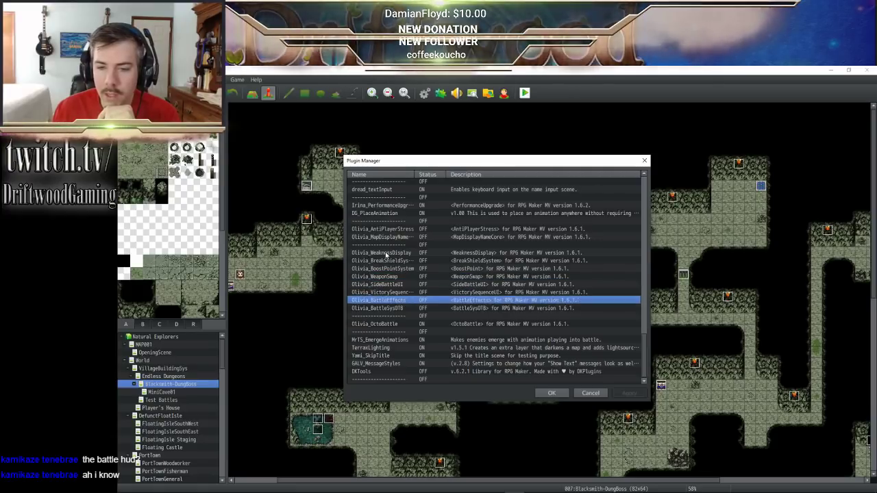
{"action": "key", "text": "Down"}
{"action": "key", "text": "Down"}
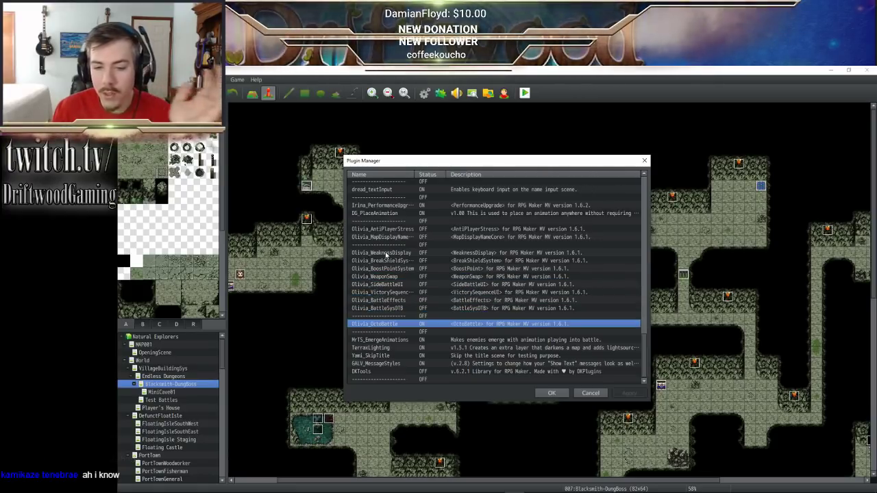
{"action": "key", "text": "Up"}
{"action": "key", "text": "Up"}
{"action": "key", "text": "Down"}
{"action": "key", "text": "Down"}
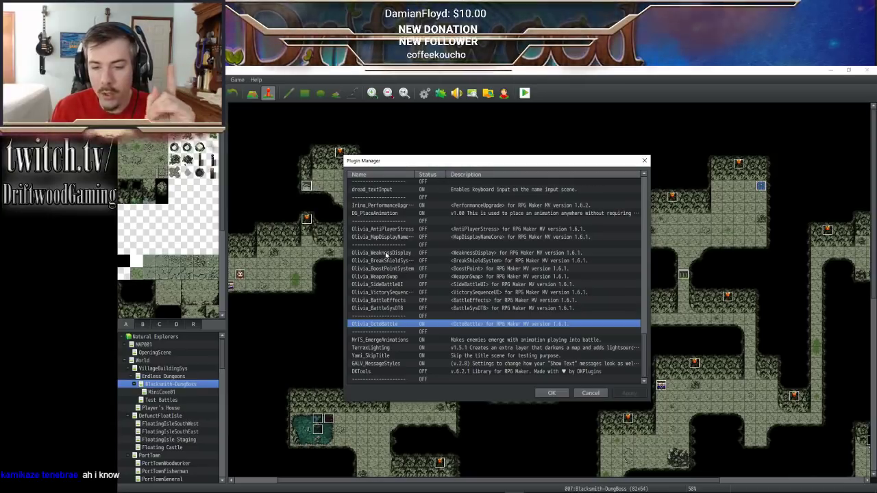
{"action": "key", "text": "Up"}
{"action": "key", "text": "Up"}
{"action": "key", "text": "Up"}
{"action": "key", "text": "Up"}
{"action": "key", "text": "Up"}
{"action": "key", "text": "Up"}
{"action": "key", "text": "Up"}
{"action": "key", "text": "Up"}
{"action": "key", "text": "Up"}
{"action": "key", "text": "Up"}
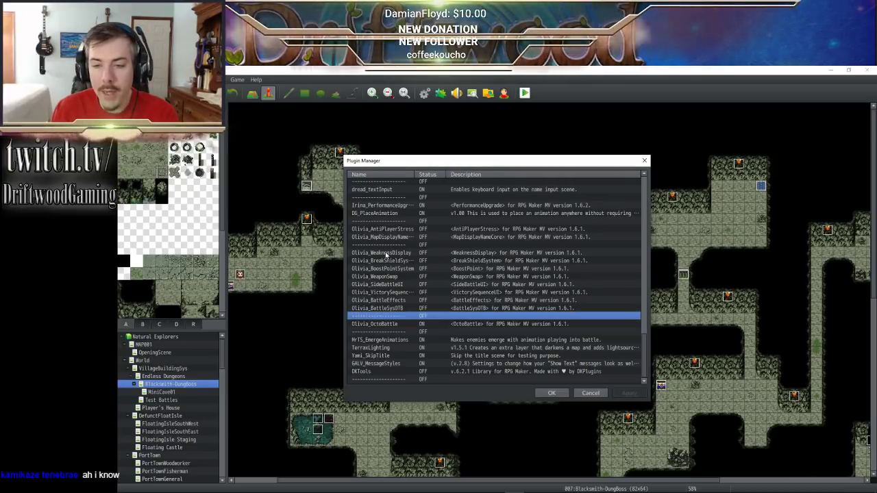
{"action": "key", "text": "Down"}
{"action": "key", "text": "Down"}
{"action": "key", "text": "Down"}
{"action": "key", "text": "Down"}
{"action": "key", "text": "Down"}
{"action": "key", "text": "Down"}
{"action": "key", "text": "Down"}
{"action": "key", "text": "Down"}
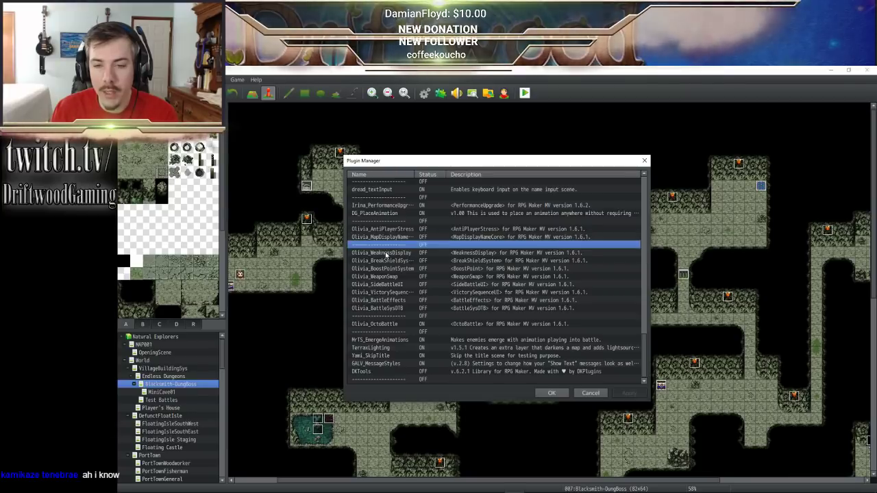
{"action": "key", "text": "Up"}
{"action": "key", "text": "Up"}
{"action": "key", "text": "Up"}
{"action": "key", "text": "Up"}
{"action": "key", "text": "Up"}
{"action": "key", "text": "Up"}
{"action": "key", "text": "Up"}
{"action": "key", "text": "Up"}
{"action": "key", "text": "Up"}
{"action": "key", "text": "Up"}
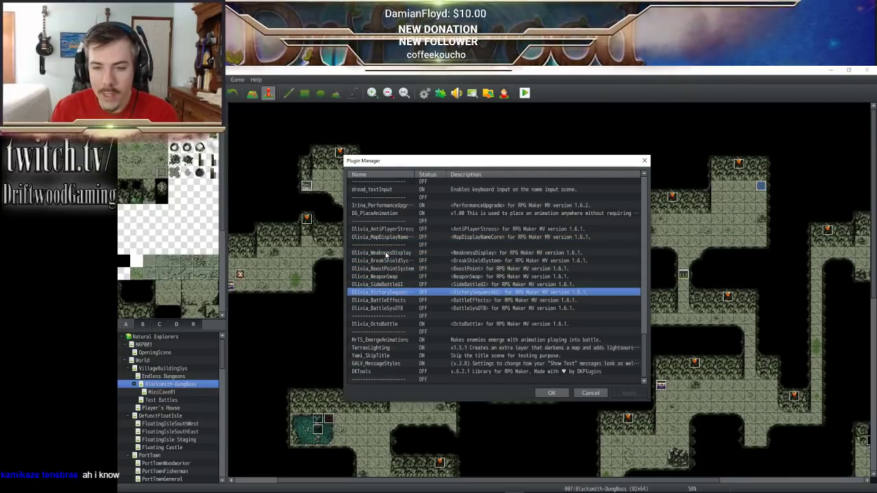
{"action": "key", "text": "Down"}
{"action": "key", "text": "Down"}
{"action": "key", "text": "Down"}
{"action": "key", "text": "Down"}
{"action": "key", "text": "Down"}
{"action": "key", "text": "Down"}
{"action": "key", "text": "Down"}
{"action": "key", "text": "Down"}
{"action": "key", "text": "Down"}
{"action": "key", "text": "Down"}
{"action": "key", "text": "Down"}
{"action": "key", "text": "Down"}
{"action": "key", "text": "Down"}
{"action": "key", "text": "Up"}
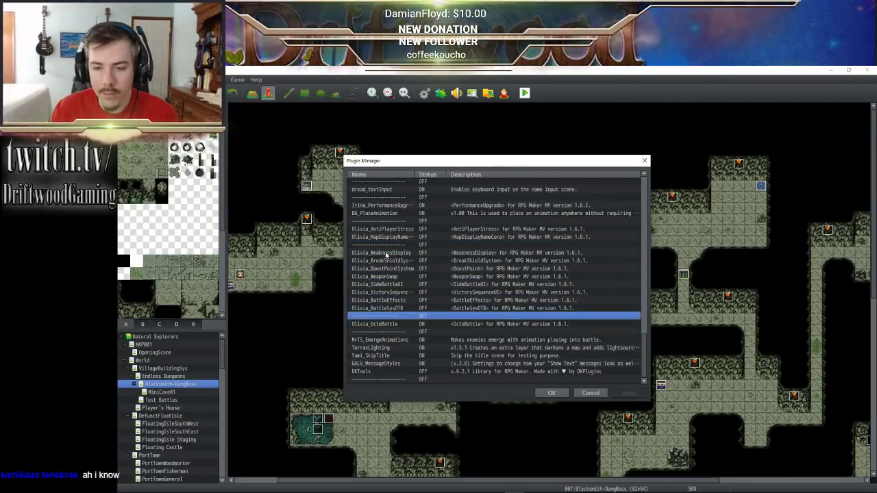
{"action": "key", "text": "Up"}
{"action": "key", "text": "Up"}
{"action": "key", "text": "Down"}
{"action": "key", "text": "Down"}
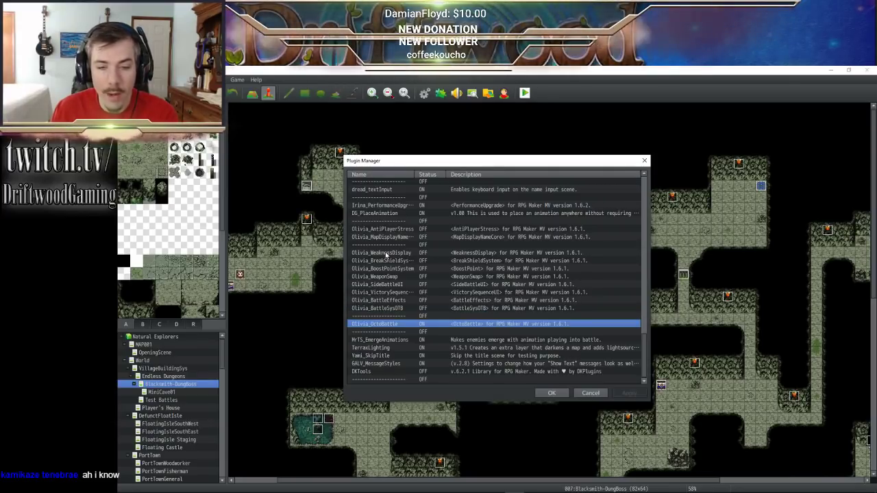
{"action": "key", "text": "Up"}
{"action": "key", "text": "Down"}
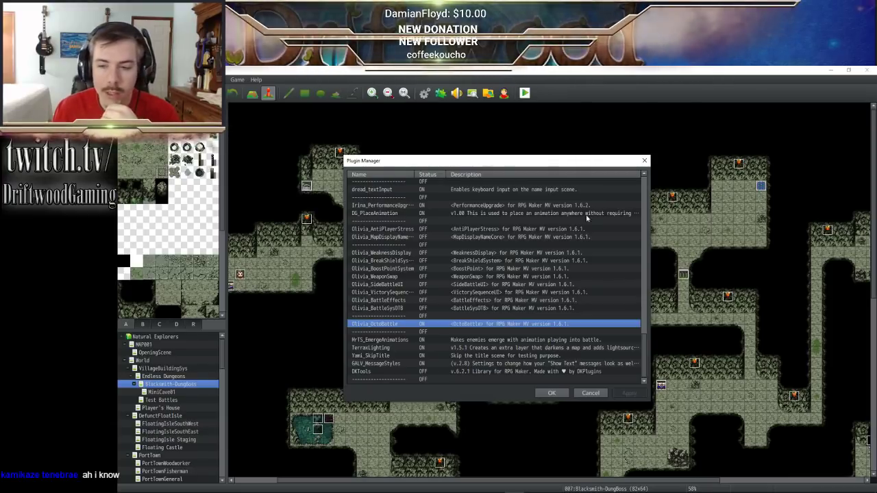
{"action": "left_click", "coordinate": [550, 393]}
- Switch back to the running game and walk northwest out of the grassy area into the rocky cave corridor
{"action": "left_click", "coordinate": [524, 92]}
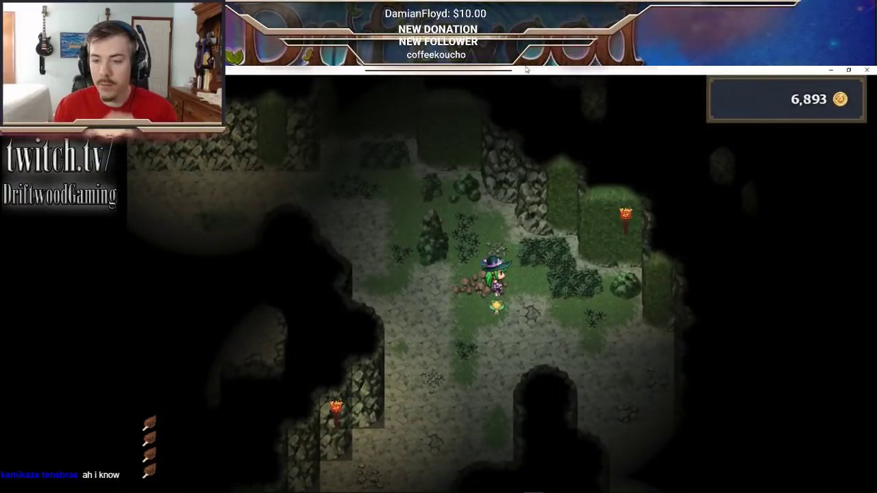
{"action": "key", "text": "Up"}
{"action": "key", "text": "Left"}
{"action": "key", "text": "Up"}
{"action": "key", "text": "Left"}
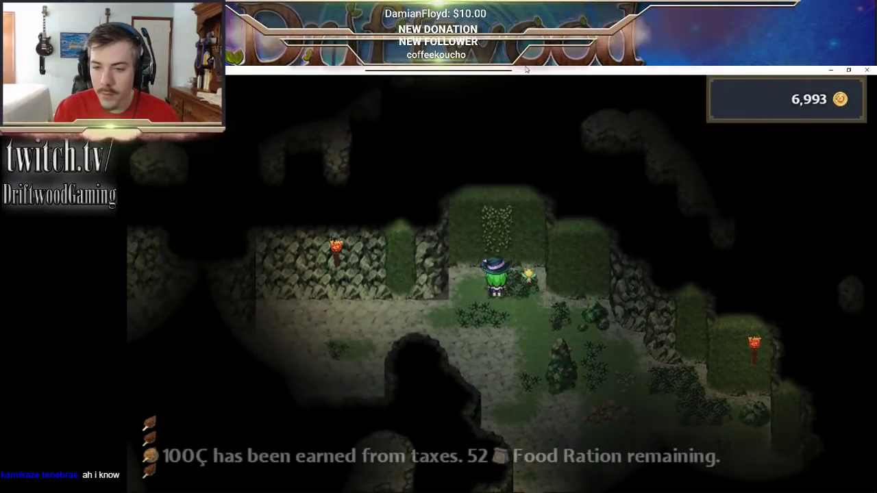
{"action": "key", "text": "Down"}
{"action": "key", "text": "Left"}
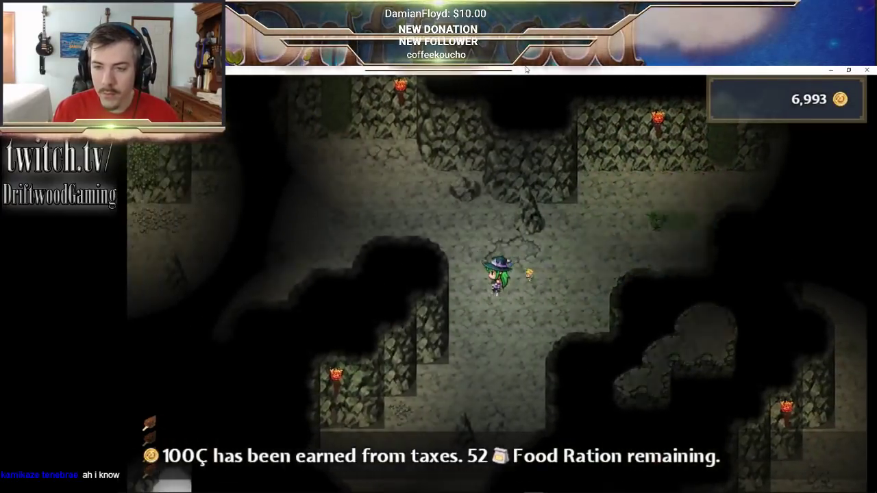
- Walk west into the rubble-strewn cavern and enter battle with the Tunnel Rat
{"action": "key", "text": "Up"}
{"action": "key", "text": "Left"}
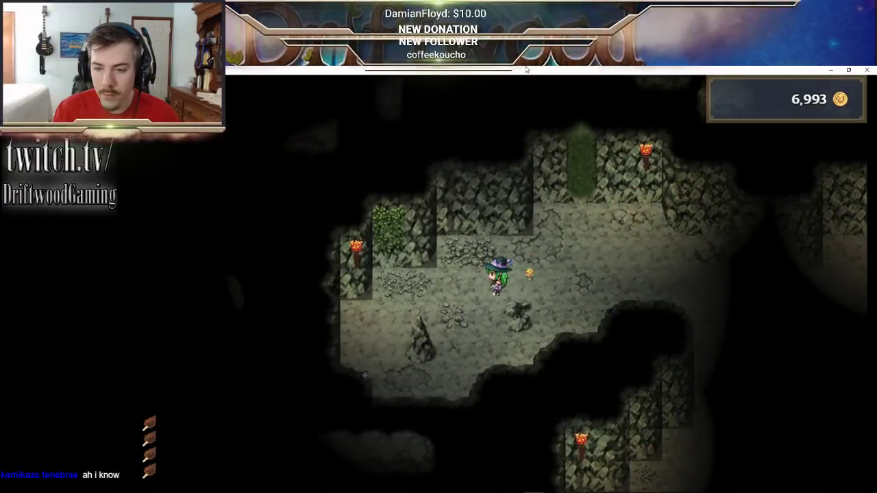
{"action": "key", "text": "Down"}
{"action": "key", "text": "Left"}
{"action": "key", "text": "Return"}
{"action": "key", "text": "Return"}
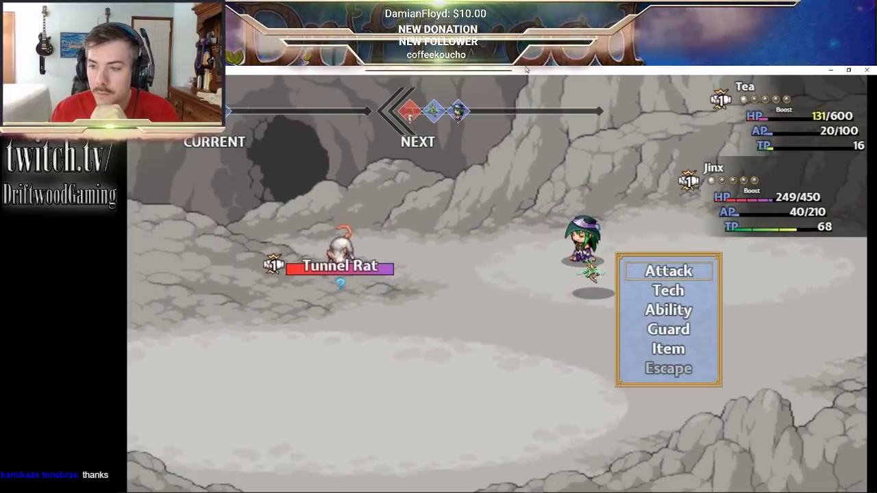
- Check Jinx's Music Therapy tech and cast the Twinklebop ability on Tea
{"action": "key", "text": "Down"}
{"action": "key", "text": "Return"}
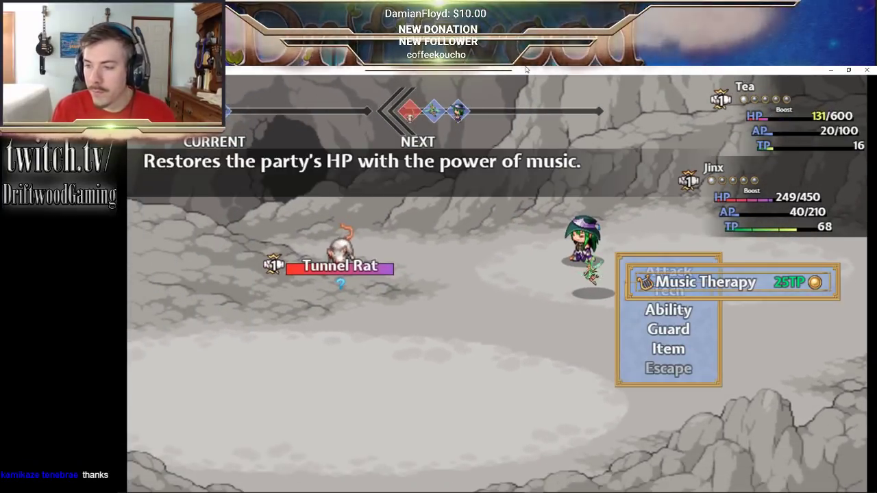
{"action": "key", "text": "Escape"}
{"action": "key", "text": "Down"}
{"action": "key", "text": "Return"}
{"action": "key", "text": "Down"}
{"action": "key", "text": "Down"}
{"action": "key", "text": "Return"}
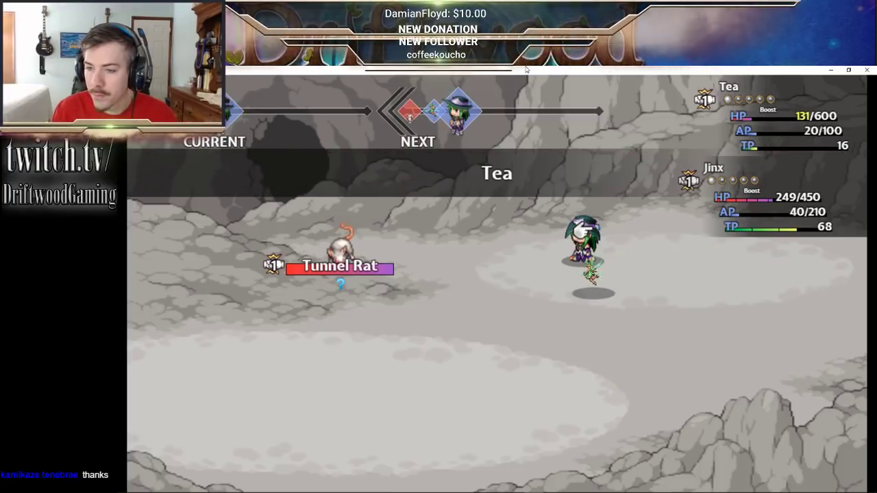
{"action": "key", "text": "Return"}
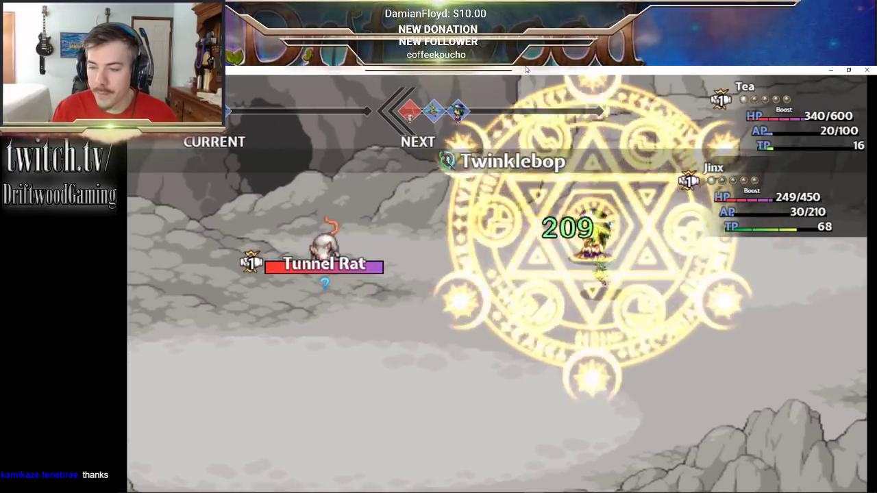
- Check Tea's techs and use her First Aid ability on herself
{"action": "key", "text": "Down"}
{"action": "key", "text": "Return"}
{"action": "key", "text": "Escape"}
{"action": "key", "text": "Down"}
{"action": "key", "text": "Return"}
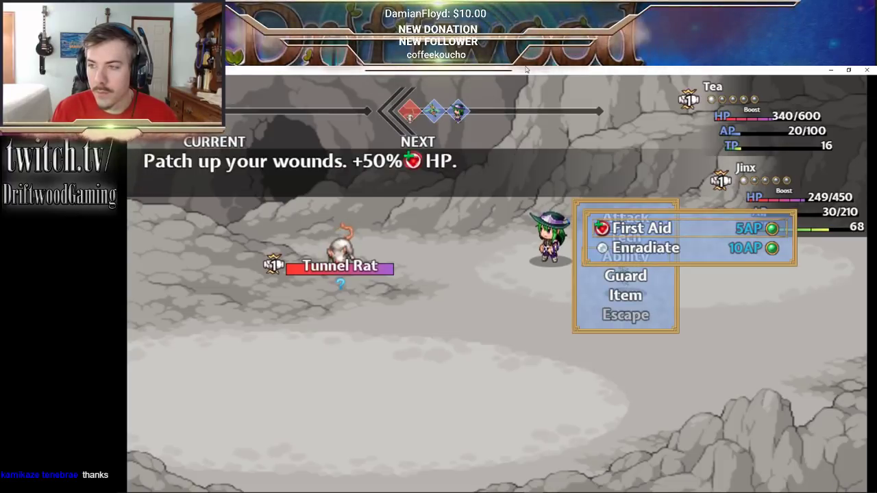
{"action": "key", "text": "Return"}
{"action": "key", "text": "Return"}
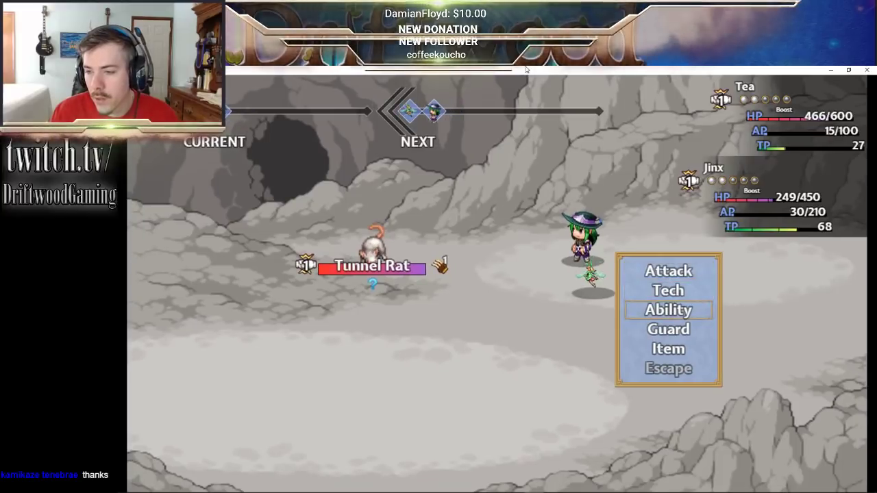
- Have Jinx cast the Twinklebop ability on herself
{"action": "key", "text": "Return"}
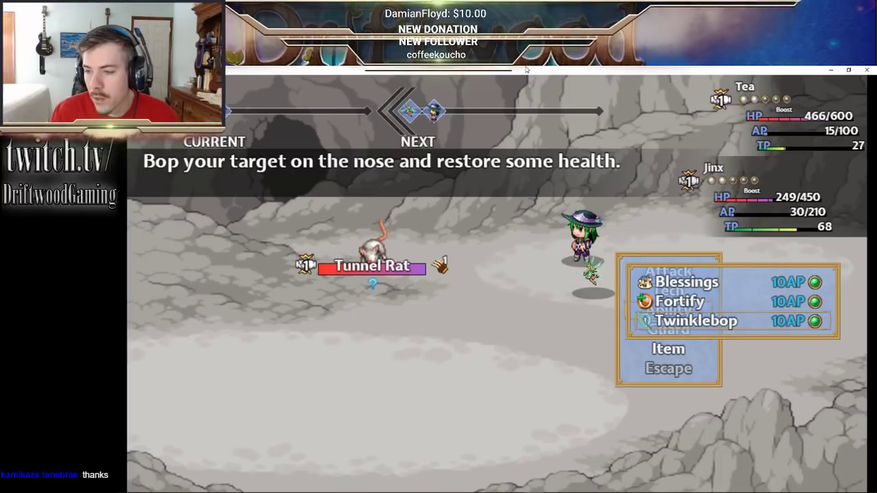
{"action": "key", "text": "Return"}
{"action": "key", "text": "Down"}
{"action": "key", "text": "Return"}
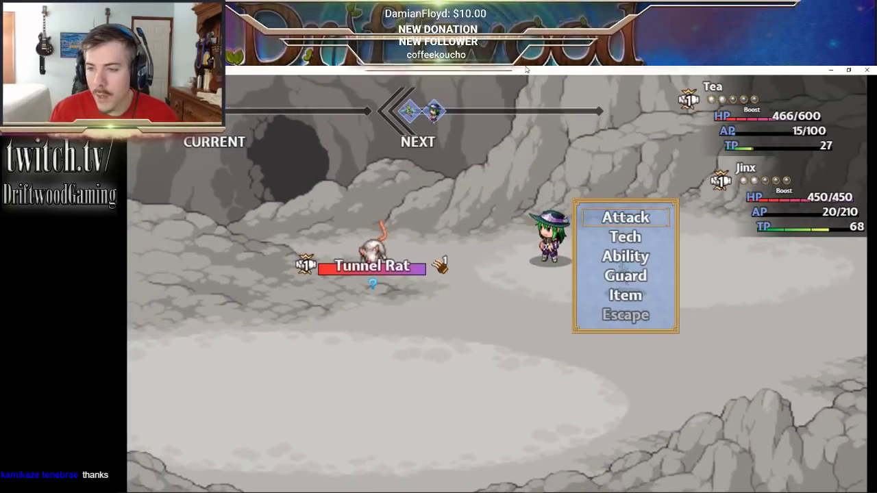
- Examine Tea's Radiant Beam and Scavenge techs and her attack targeting
{"action": "key", "text": "Down"}
{"action": "key", "text": "Return"}
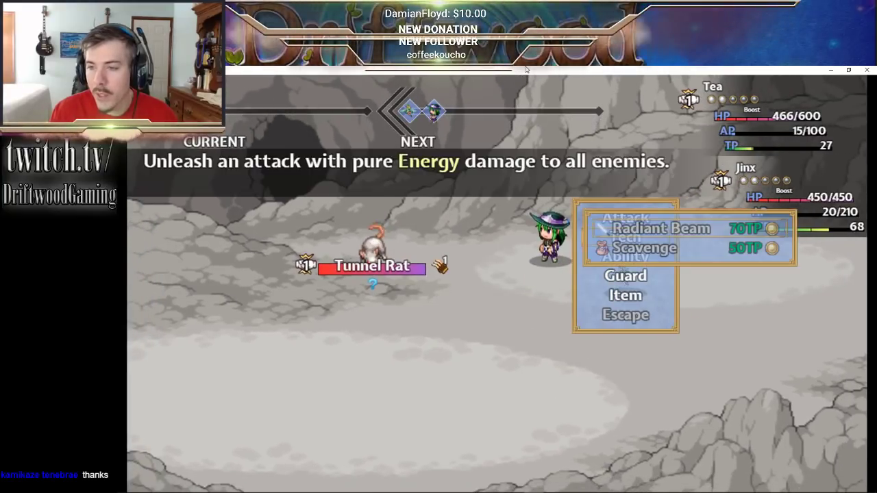
{"action": "key", "text": "Escape"}
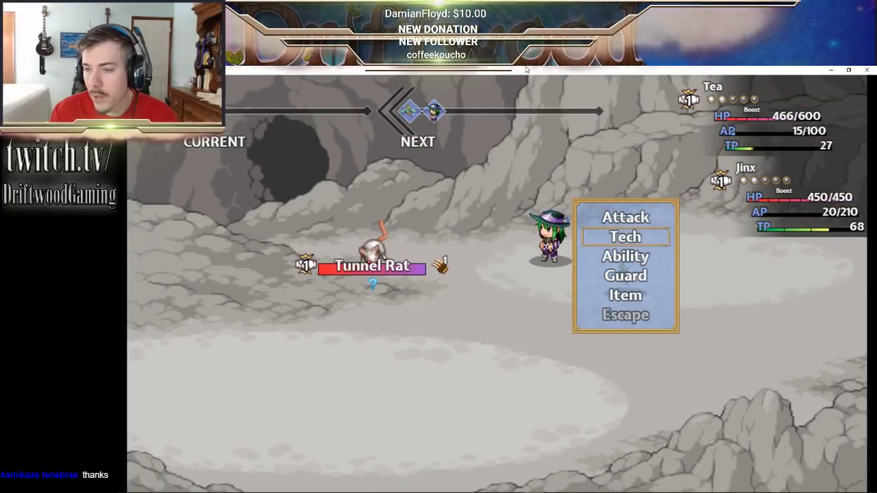
{"action": "key", "text": "Up"}
{"action": "key", "text": "Return"}
{"action": "key", "text": "Down"}
{"action": "key", "text": "Up"}
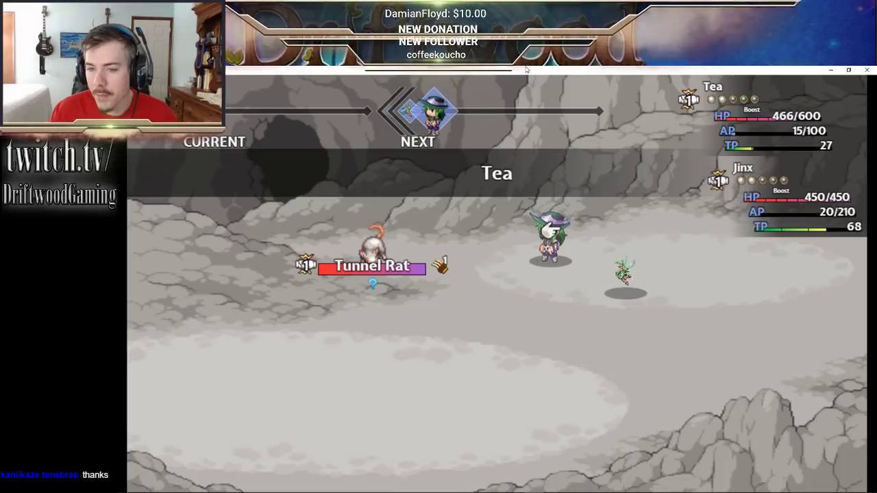
{"action": "key", "text": "Escape"}
{"action": "key", "text": "Return"}
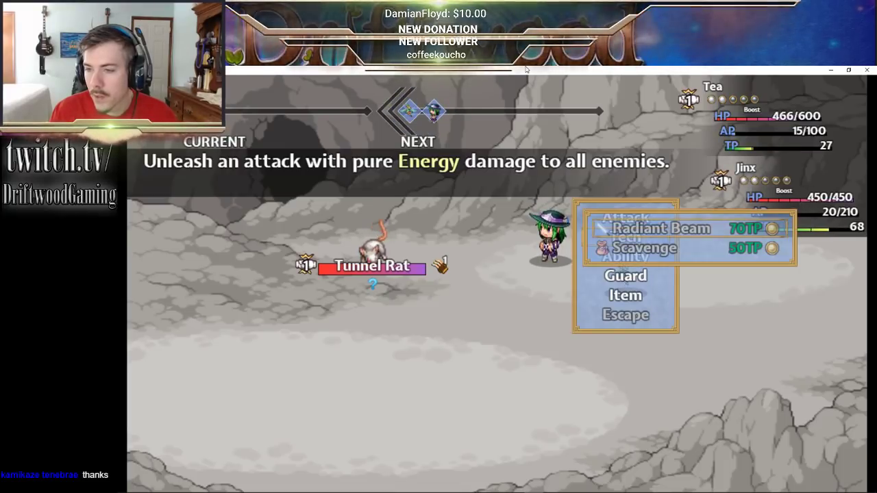
- Leave the techs and heal Tea again with her First Aid ability
{"action": "key", "text": "Escape"}
{"action": "key", "text": "Down"}
{"action": "key", "text": "Return"}
{"action": "key", "text": "Return"}
{"action": "key", "text": "Return"}
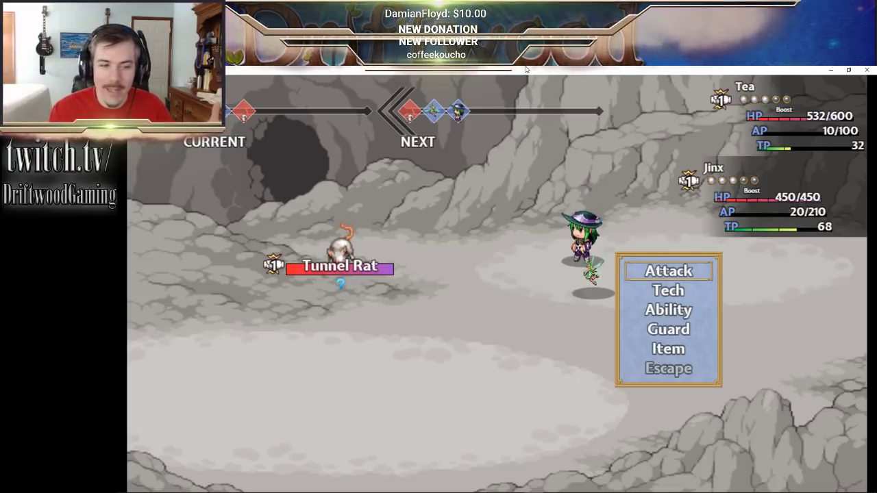
- Check Jinx's Music Therapy tech and attack the Tunnel Rat with Jinx
{"action": "key", "text": "Down"}
{"action": "key", "text": "Return"}
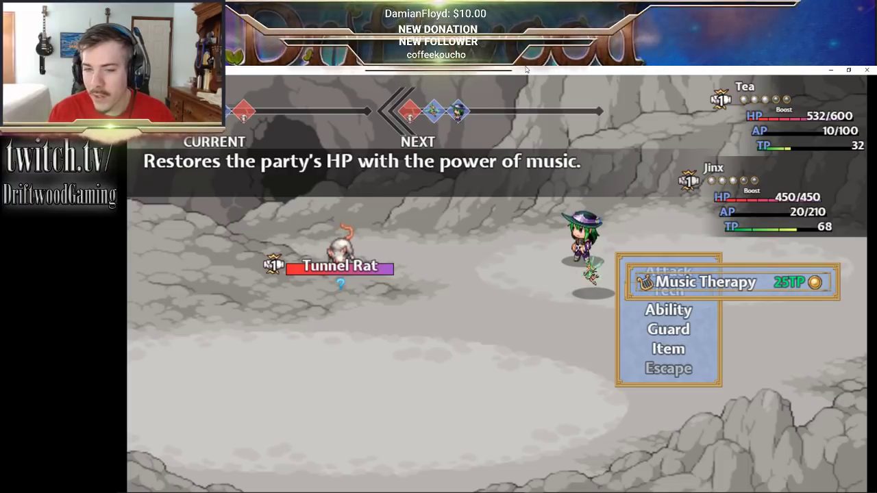
{"action": "key", "text": "Escape"}
{"action": "key", "text": "Up"}
{"action": "key", "text": "Return"}
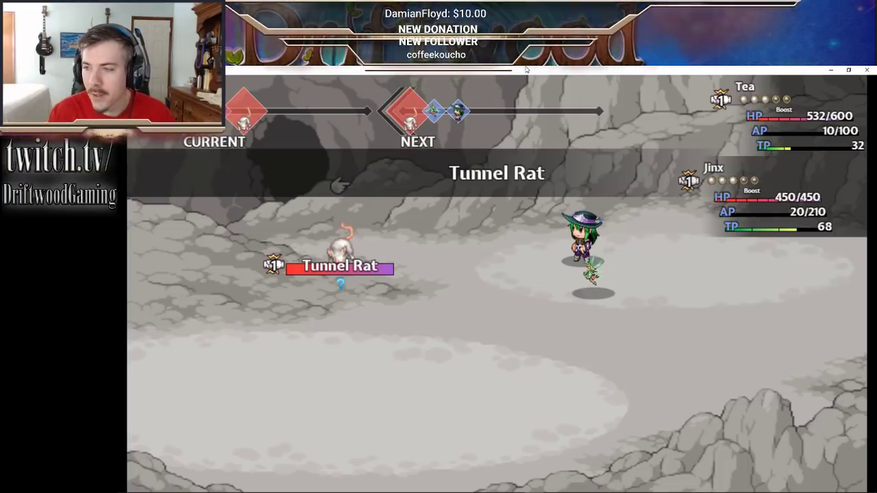
{"action": "key", "text": "Return"}
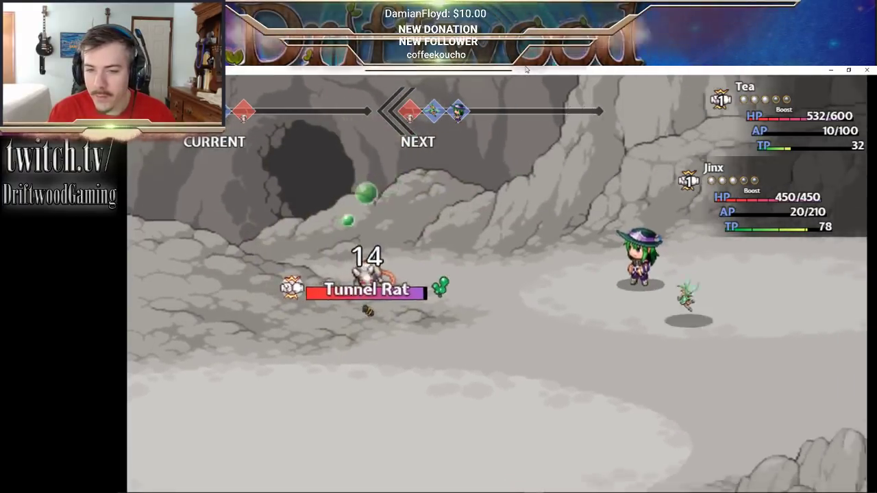
- Compare Tea's tech skills with her First Aid and Enradiate abilities, and choose a basic attack for her turn
{"action": "key", "text": "Down"}
{"action": "key", "text": "Return"}
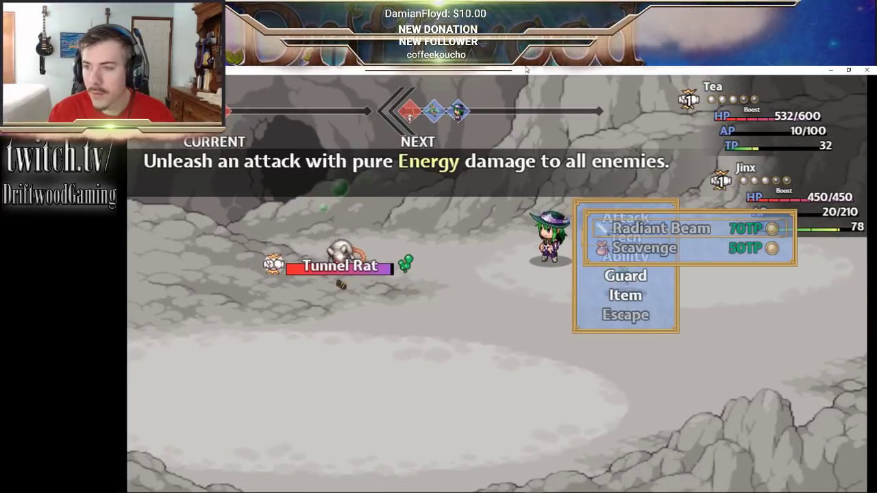
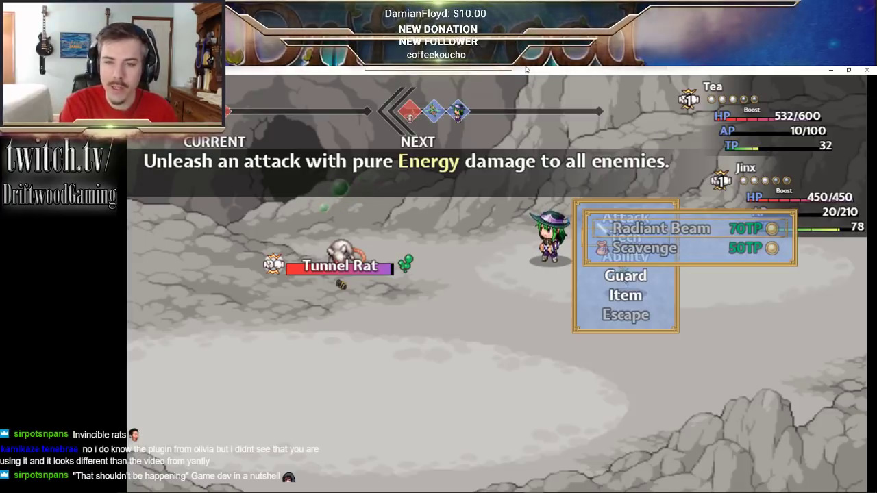
{"action": "key", "text": "Escape"}
{"action": "key", "text": "Down"}
{"action": "key", "text": "Return"}
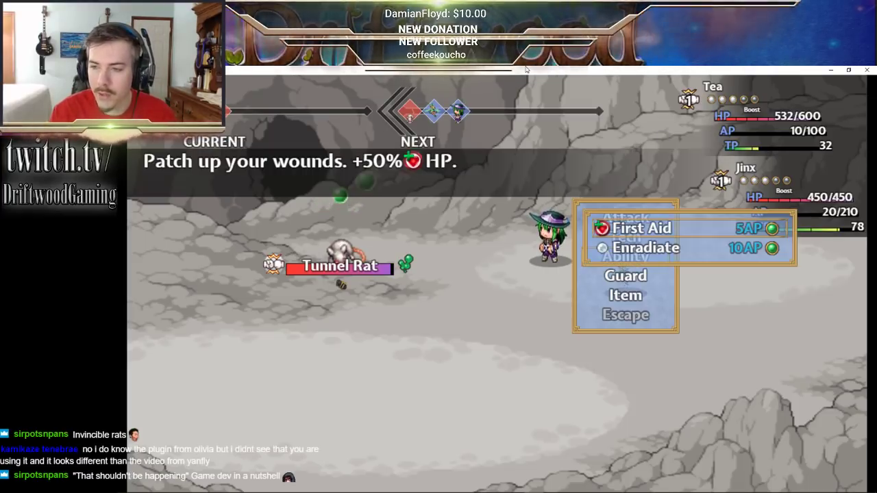
{"action": "key", "text": "Down"}
{"action": "key", "text": "Up"}
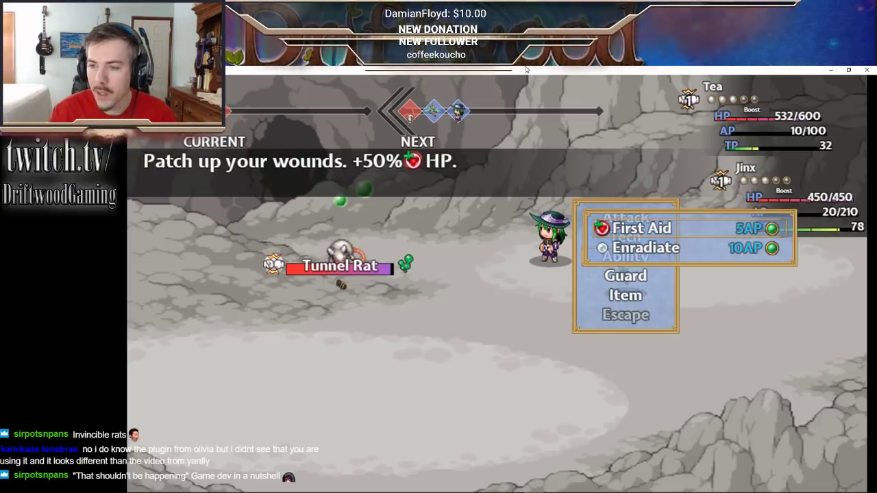
{"action": "key", "text": "Escape"}
{"action": "key", "text": "Up"}
{"action": "key", "text": "Return"}
{"action": "key", "text": "Escape"}
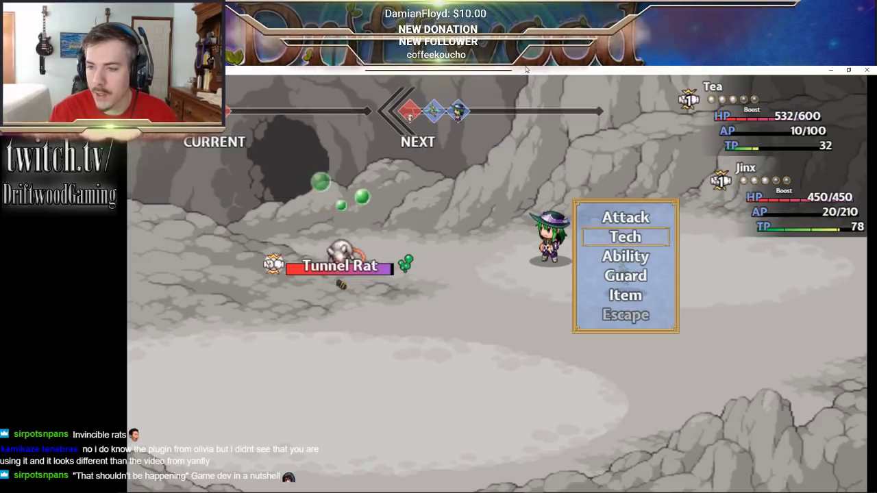
{"action": "key", "text": "Up"}
{"action": "key", "text": "Return"}
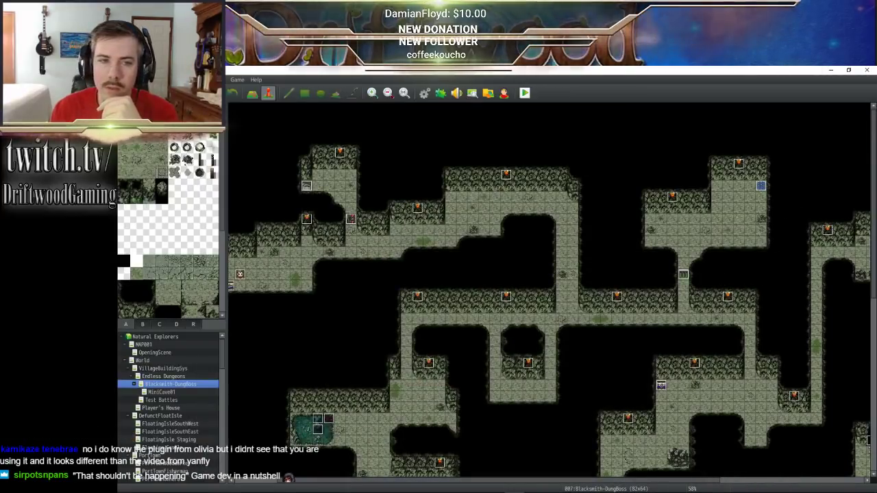
- Open the Olivia_OctoBattle plugin's settings from the project's plugin list
{"action": "left_click", "coordinate": [442, 93]}
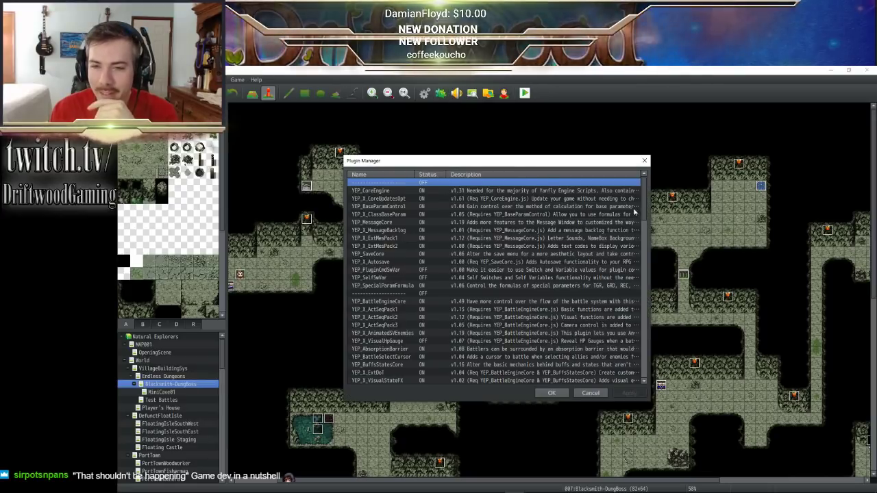
{"action": "left_click_drag", "start_coordinate": [644, 205], "coordinate": [643, 334]}
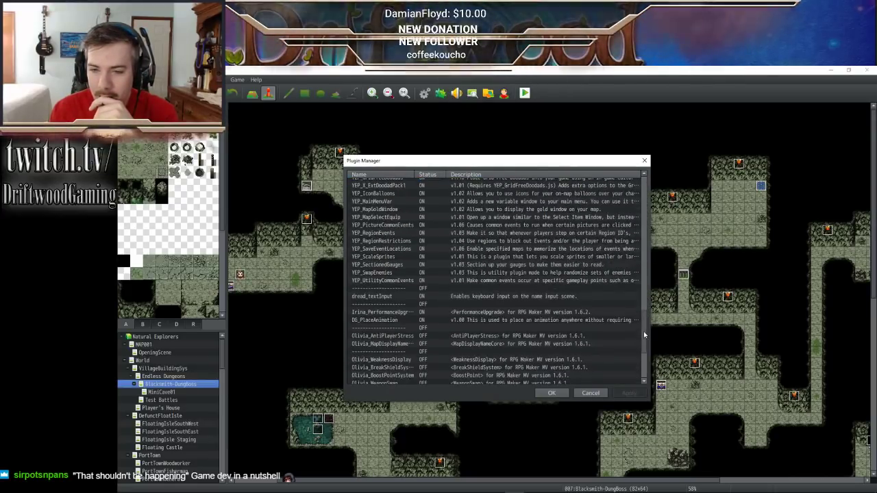
{"action": "scroll", "coordinate": [433, 247], "scroll_direction": "down", "scroll_amount": 4}
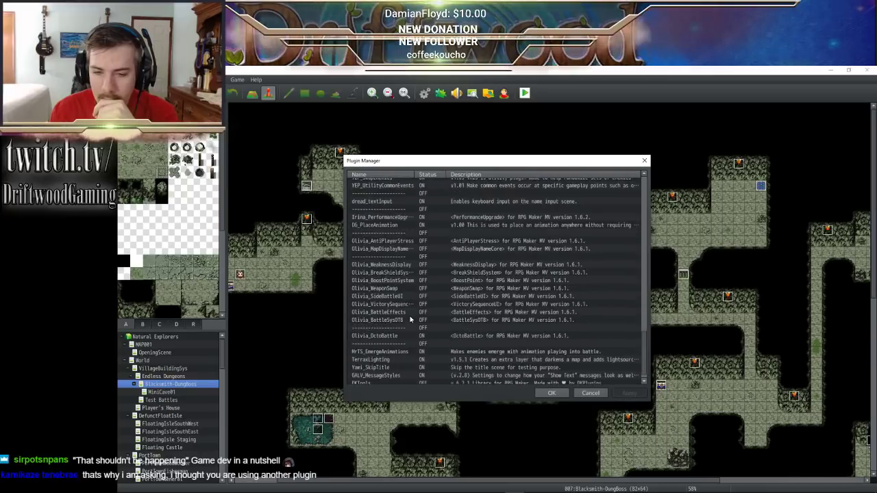
{"action": "left_click", "coordinate": [391, 336]}
{"action": "double_click", "coordinate": [391, 336]}
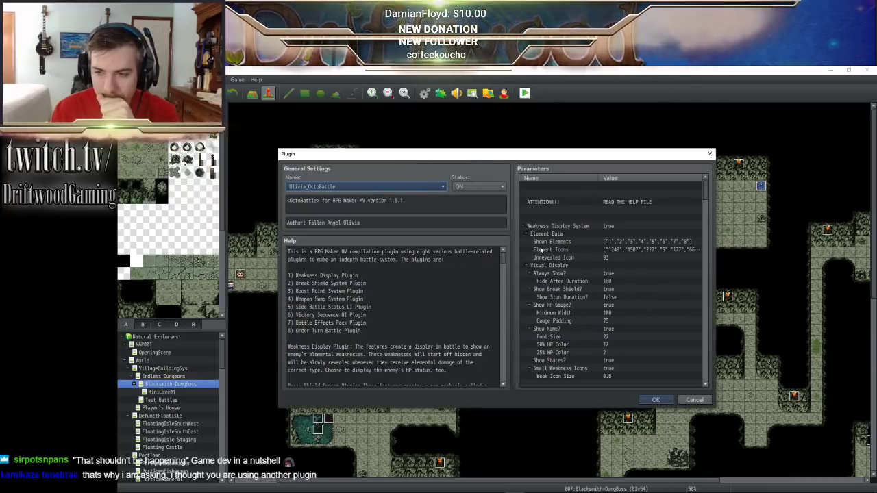
- Check the Weakness Display System's element parameters and turn off the Show Break Shield? setting
{"action": "left_click", "coordinate": [599, 243]}
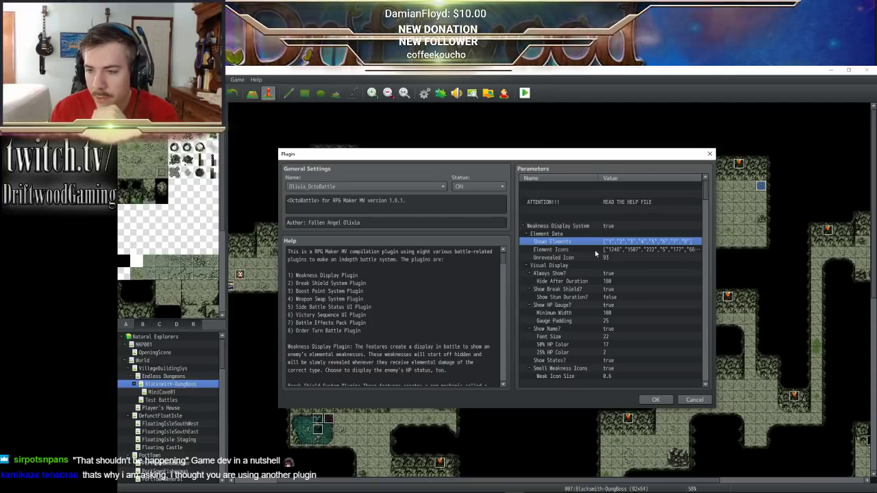
{"action": "left_click", "coordinate": [591, 251]}
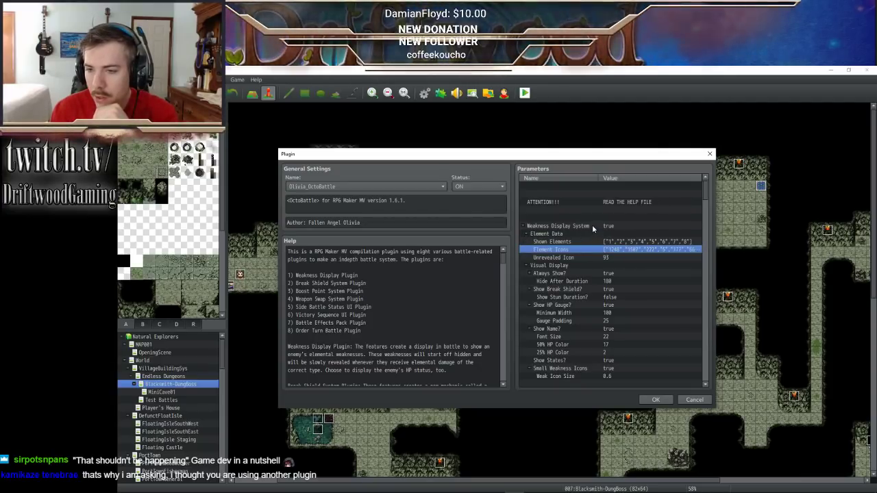
{"action": "left_click", "coordinate": [597, 227]}
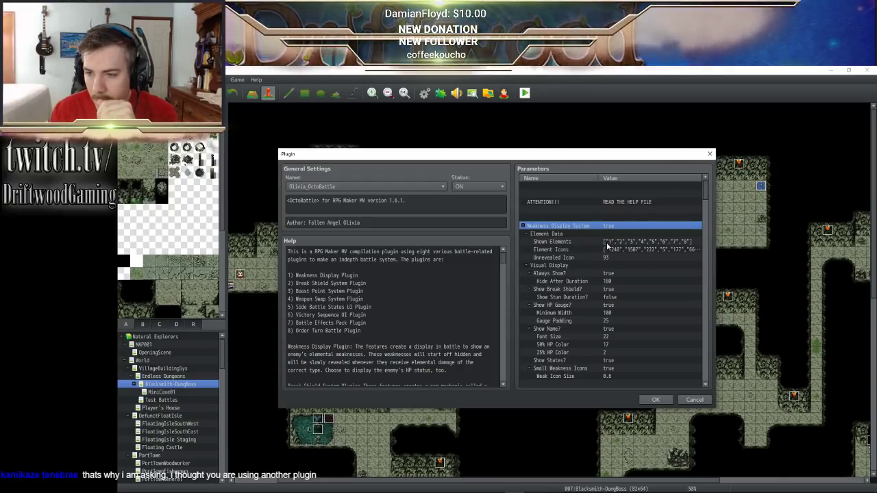
{"action": "scroll", "coordinate": [583, 264], "scroll_direction": "down", "scroll_amount": 1}
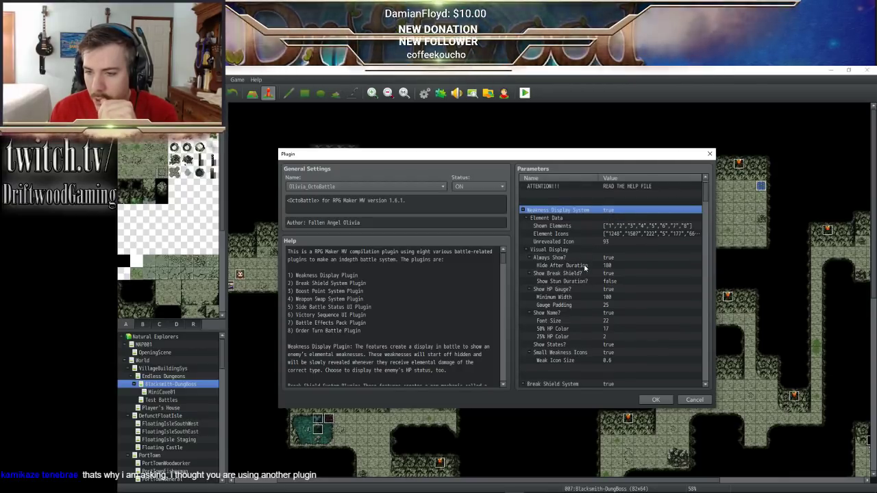
{"action": "left_click", "coordinate": [587, 258]}
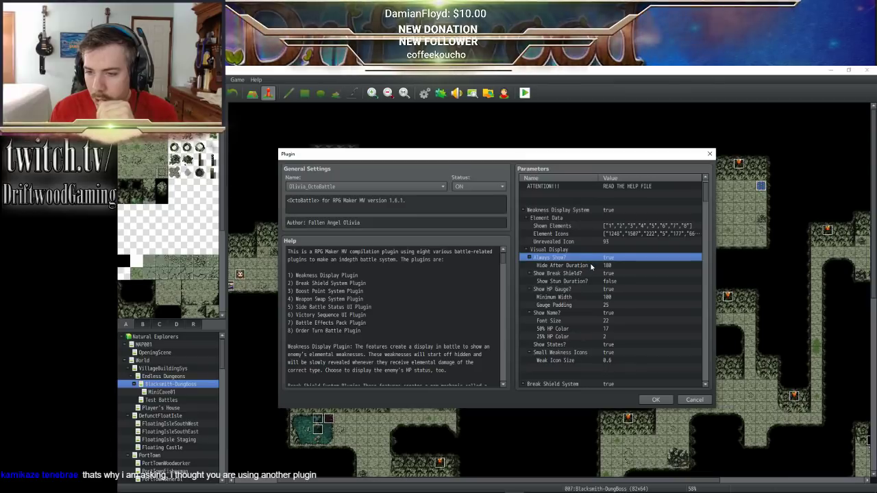
{"action": "left_click", "coordinate": [578, 274]}
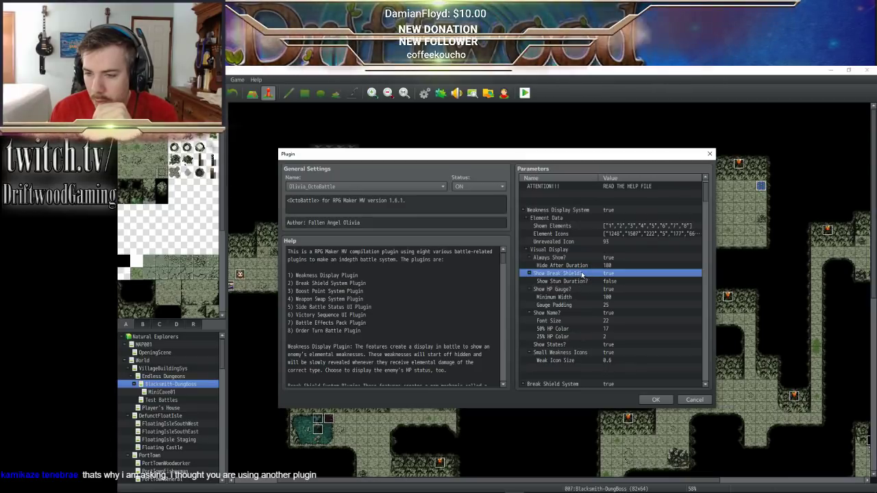
{"action": "double_click", "coordinate": [581, 275]}
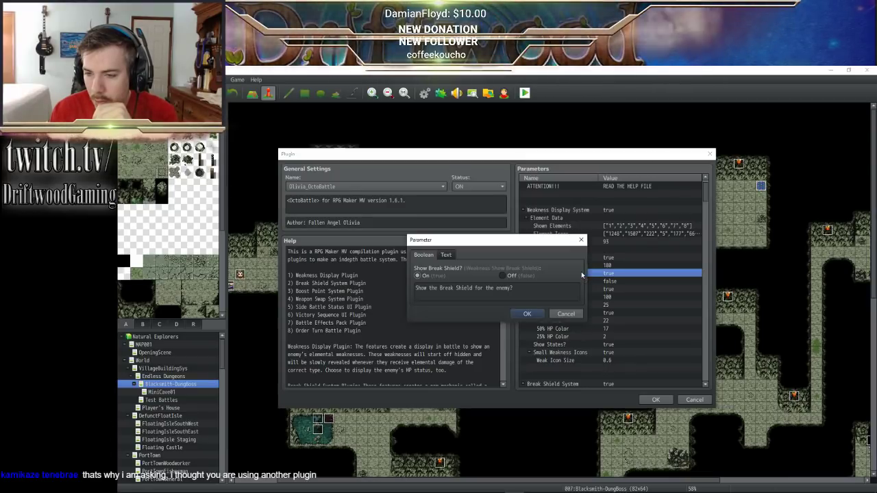
{"action": "left_click", "coordinate": [510, 278]}
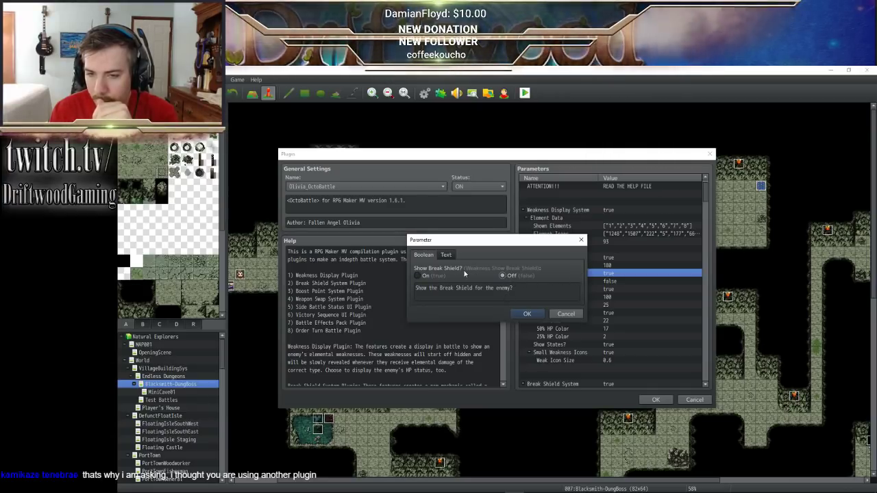
{"action": "left_click", "coordinate": [525, 315]}
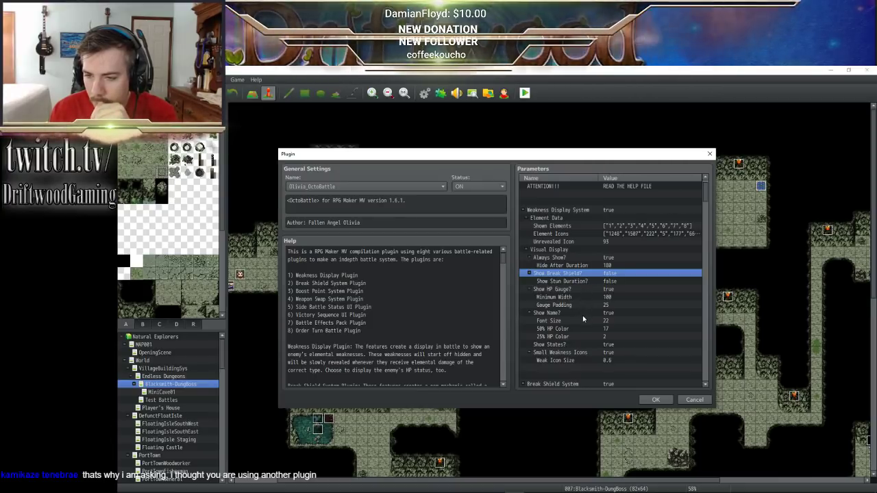
- Review the Show States?, Small Weakness Icons and Element Icons parameters, and save the plugin changes
{"action": "scroll", "coordinate": [582, 327], "scroll_direction": "down", "scroll_amount": 1}
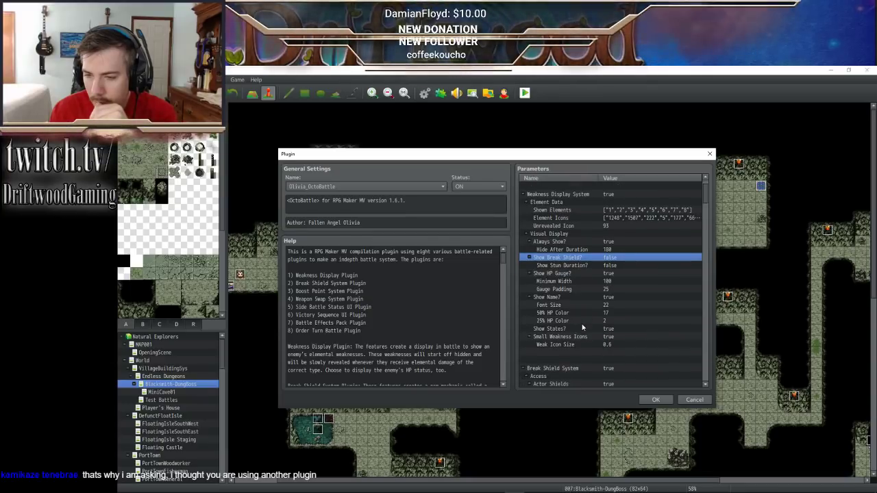
{"action": "scroll", "coordinate": [582, 327], "scroll_direction": "down", "scroll_amount": 1}
{"action": "left_click", "coordinate": [586, 313]}
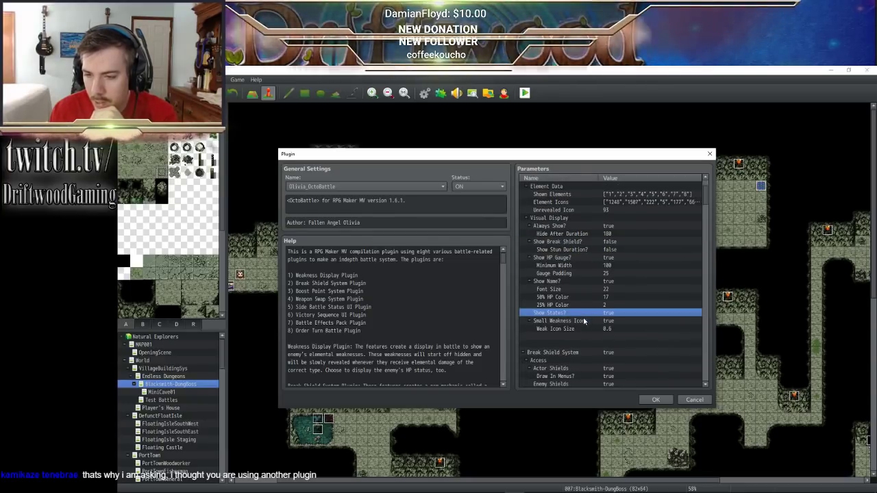
{"action": "left_click", "coordinate": [583, 320]}
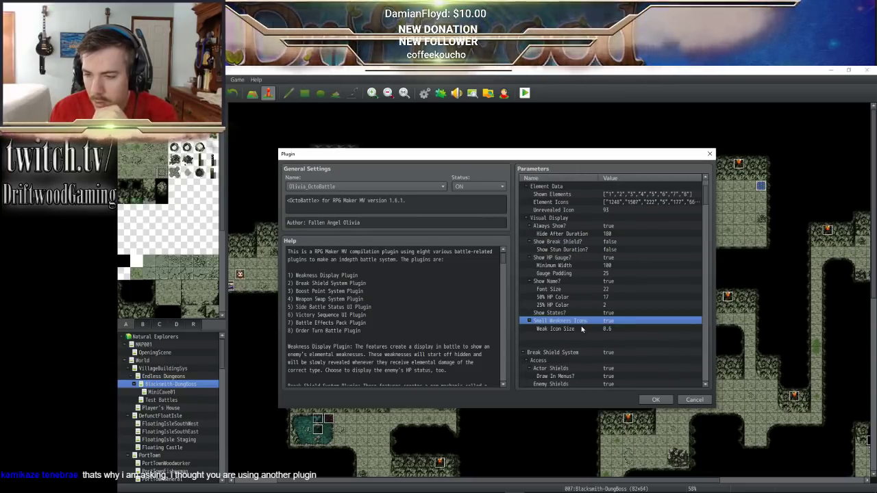
{"action": "scroll", "coordinate": [586, 325], "scroll_direction": "down", "scroll_amount": 3}
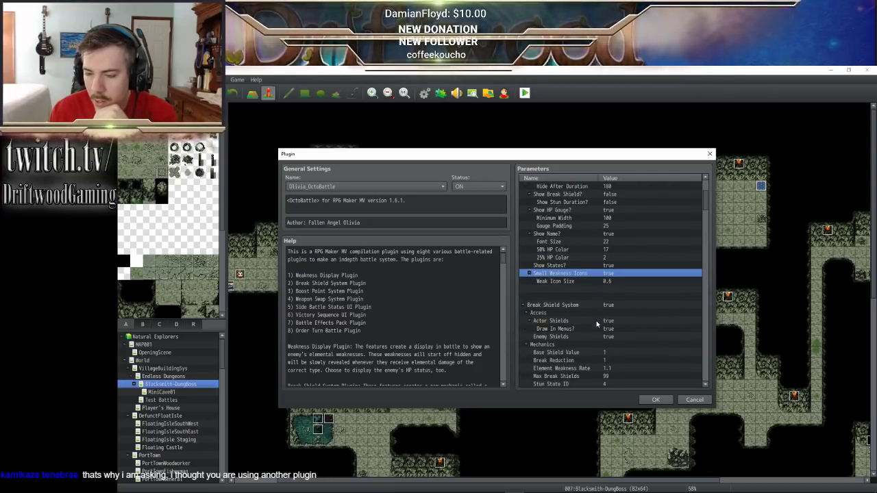
{"action": "scroll", "coordinate": [589, 301], "scroll_direction": "up", "scroll_amount": 4}
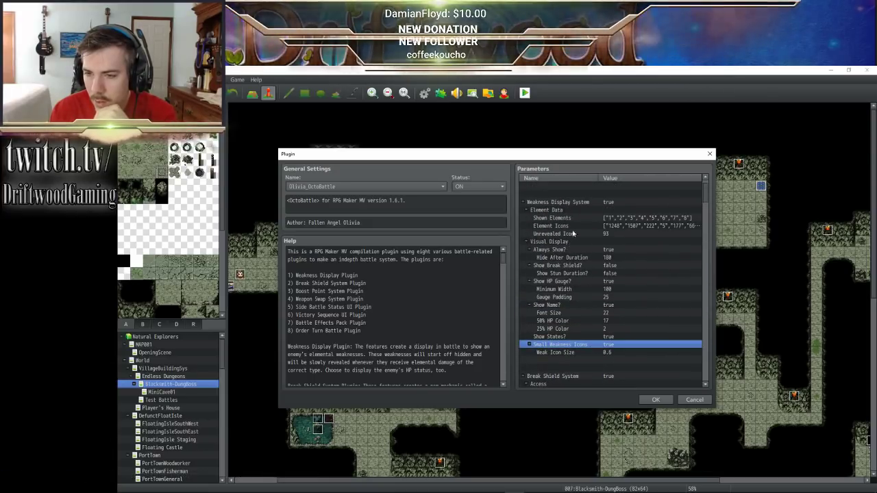
{"action": "left_click", "coordinate": [633, 228]}
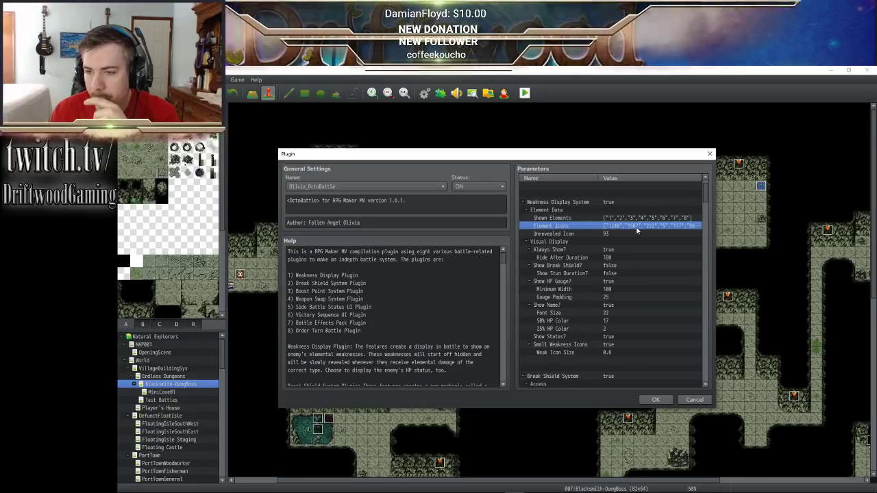
{"action": "scroll", "coordinate": [630, 235], "scroll_direction": "down", "scroll_amount": 1}
{"action": "scroll", "coordinate": [629, 235], "scroll_direction": "down", "scroll_amount": 2}
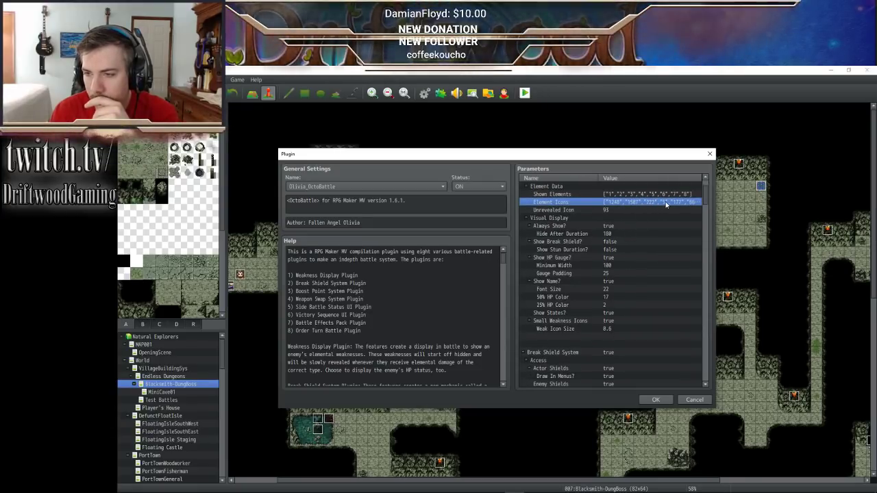
{"action": "left_click", "coordinate": [655, 399]}
{"action": "left_click", "coordinate": [551, 393]}
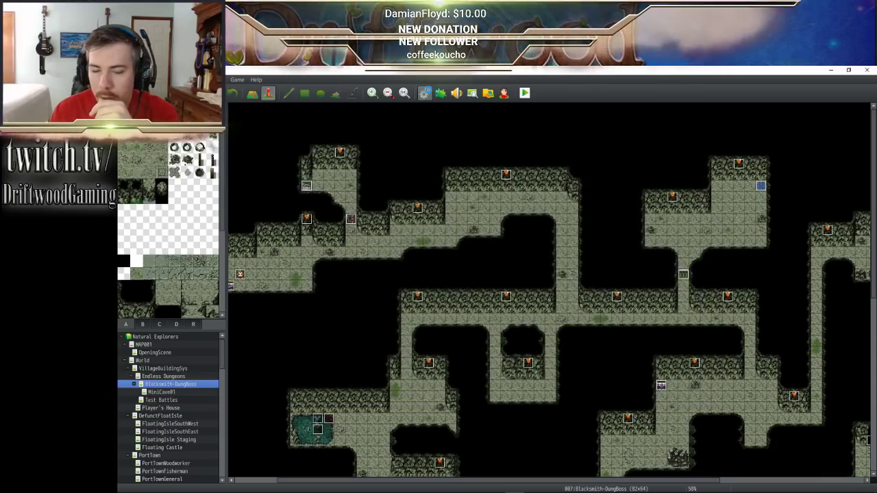
- Check the icon codes assigned to the element types in the game database
{"action": "key", "text": "F9"}
{"action": "left_click", "coordinate": [300, 294]}
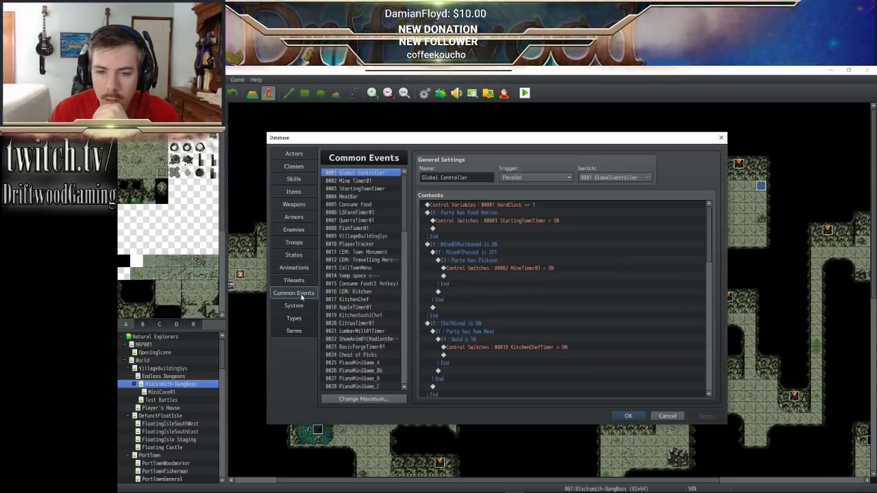
{"action": "left_click", "coordinate": [301, 305]}
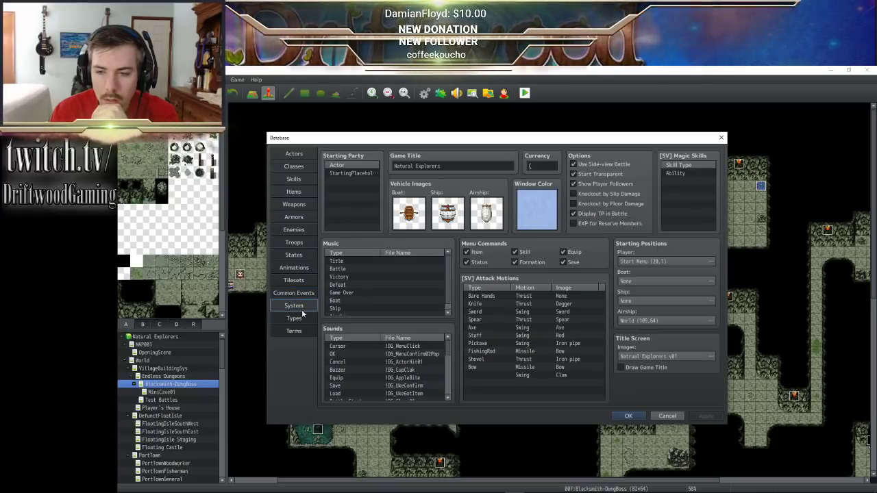
{"action": "left_click", "coordinate": [295, 318]}
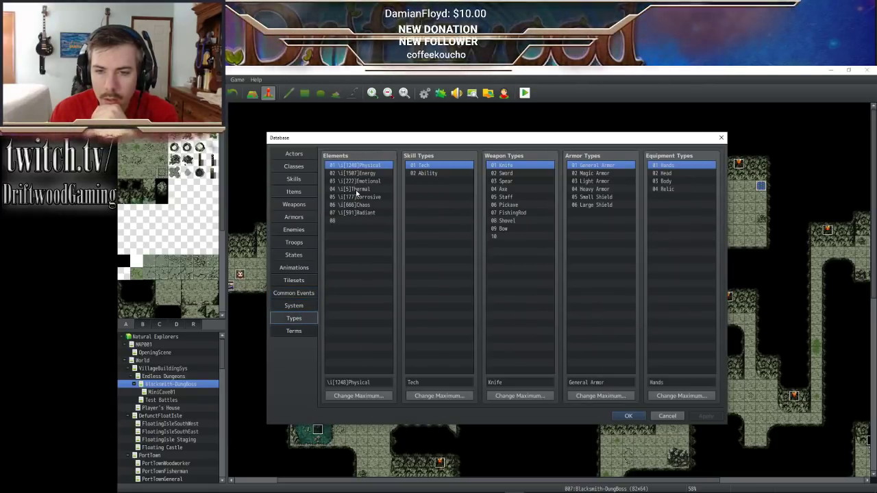
- Look up icon 5 in the icon set through the Pickaxe item, leave its icon unchanged and close the database
{"action": "left_click", "coordinate": [297, 192]}
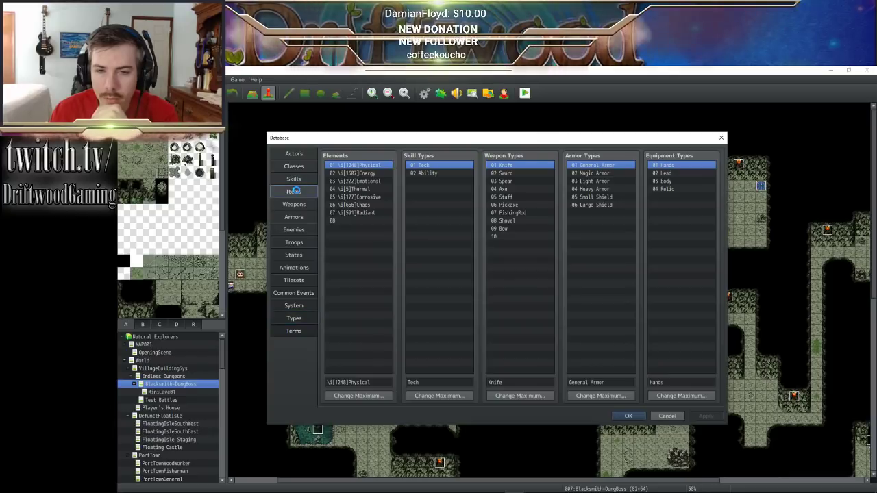
{"action": "left_click", "coordinate": [525, 173]}
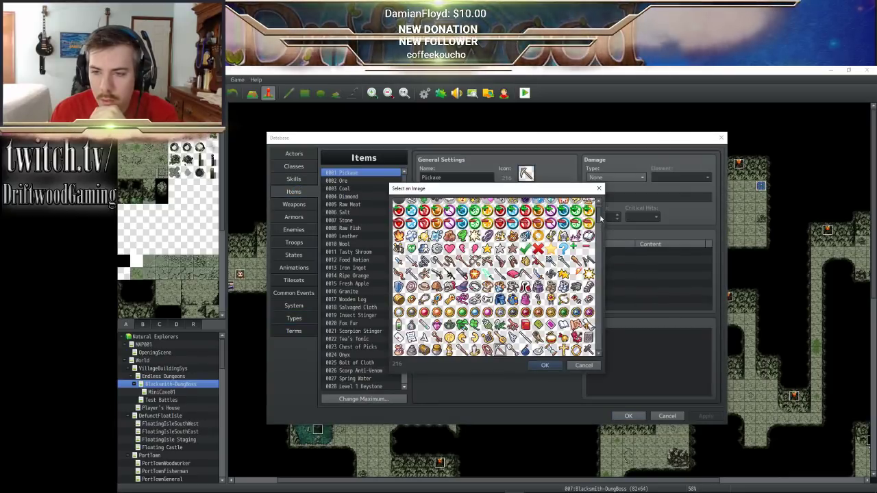
{"action": "scroll", "coordinate": [597, 209], "scroll_direction": "up", "scroll_amount": 1}
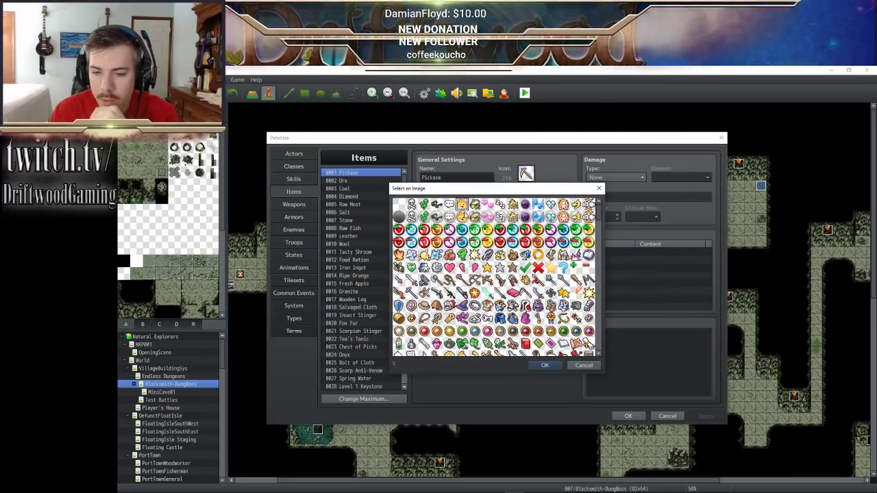
{"action": "left_click", "coordinate": [583, 366]}
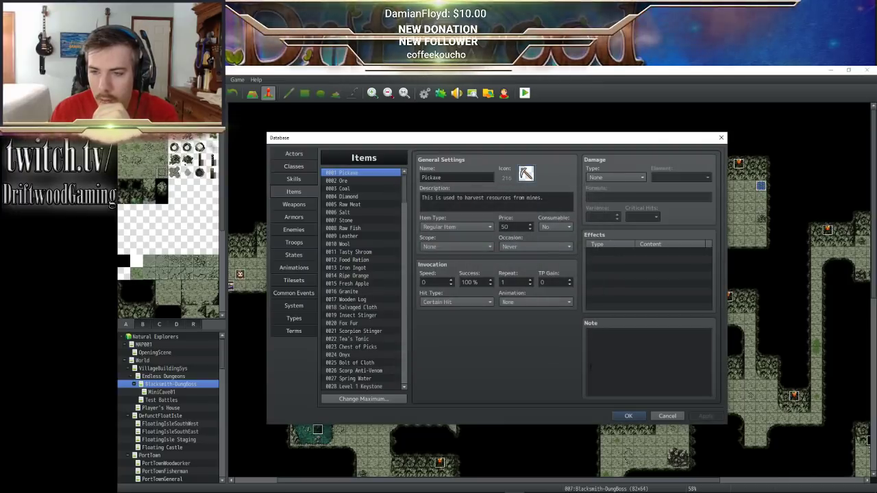
{"action": "left_click", "coordinate": [635, 417]}
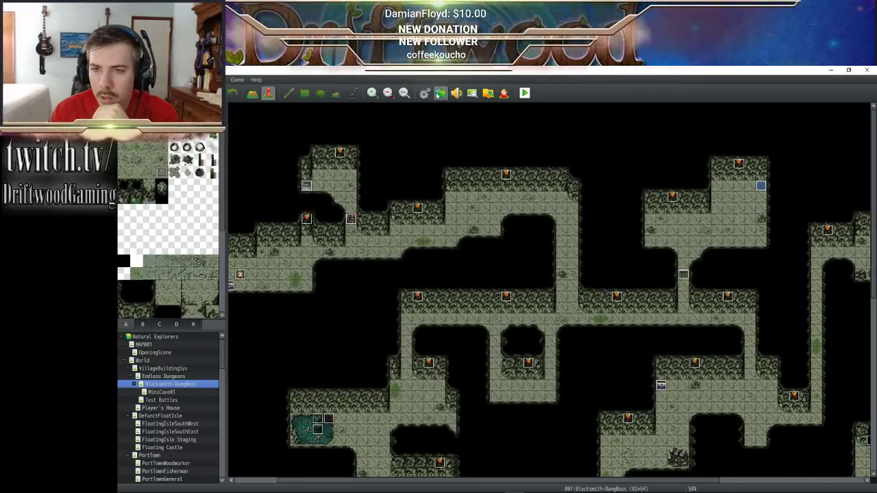
- Reopen the Olivia_OctoBattle settings to read the Weakness Display and Break Shield help and examine the visual display parameters
{"action": "key", "text": "F10"}
{"action": "left_click_drag", "start_coordinate": [640, 202], "coordinate": [610, 327]}
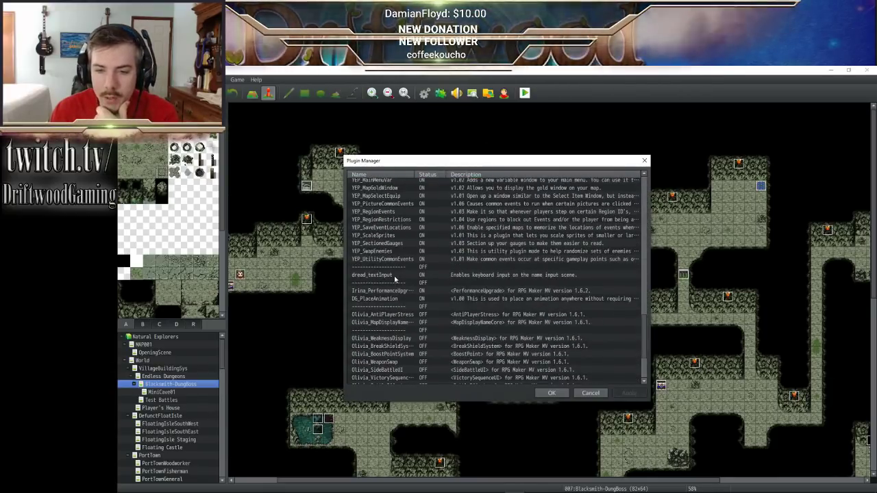
{"action": "scroll", "coordinate": [396, 305], "scroll_direction": "down", "scroll_amount": 4}
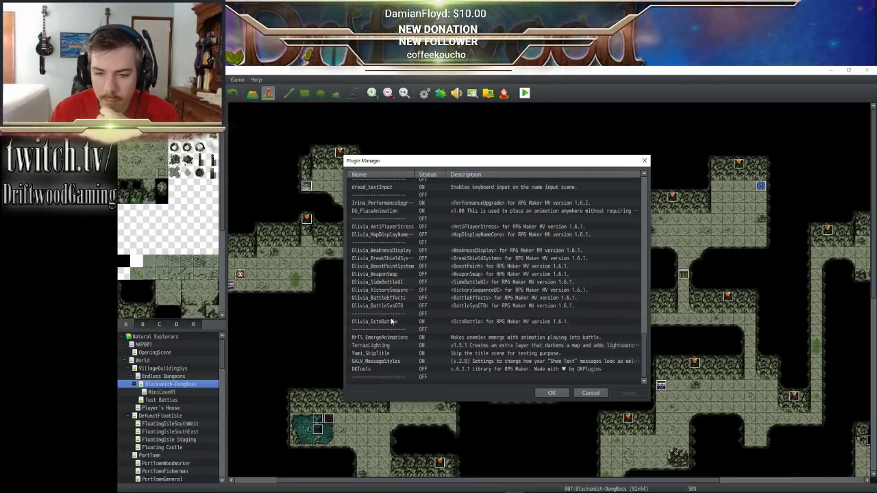
{"action": "double_click", "coordinate": [394, 320]}
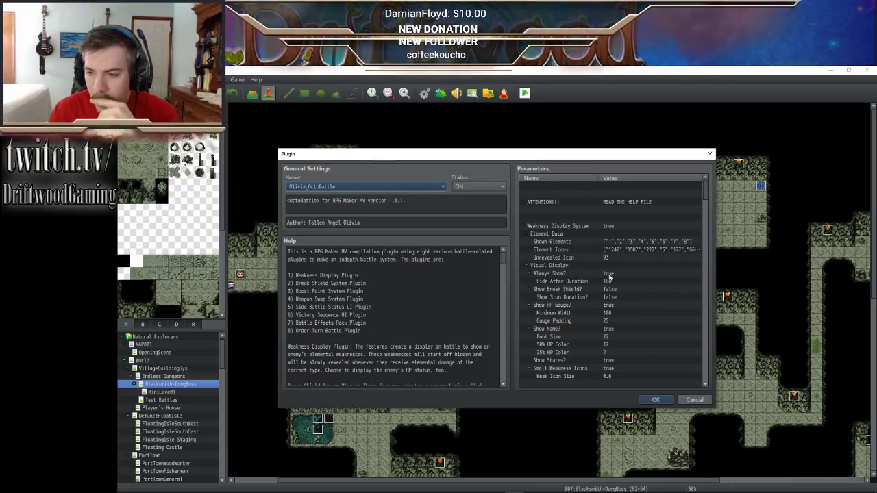
{"action": "left_click", "coordinate": [615, 290]}
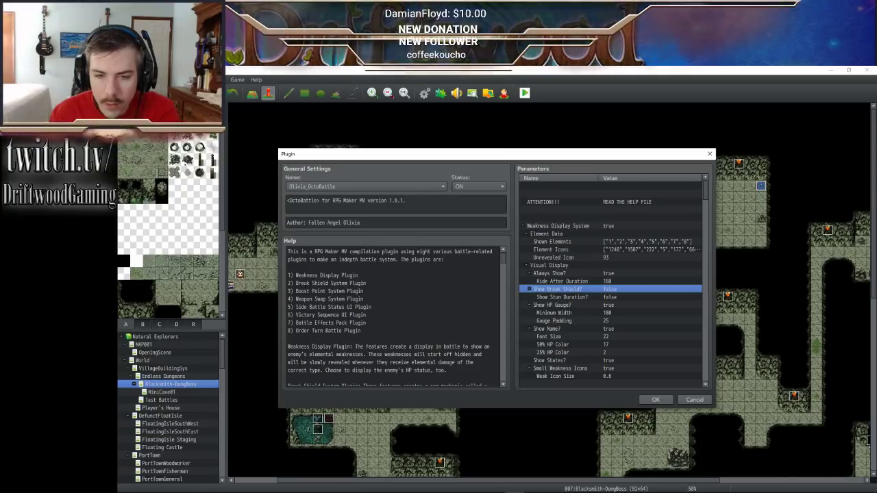
{"action": "scroll", "coordinate": [380, 280], "scroll_direction": "down", "scroll_amount": 4}
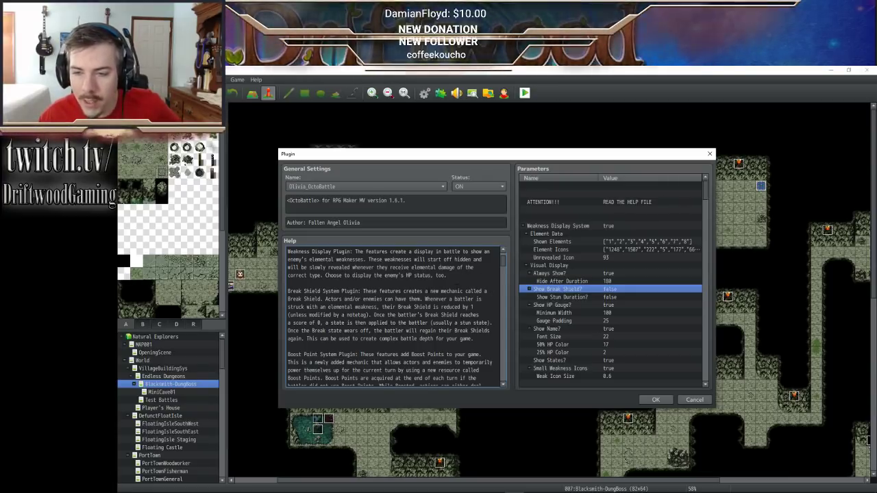
{"action": "scroll", "coordinate": [586, 316], "scroll_direction": "down", "scroll_amount": 2}
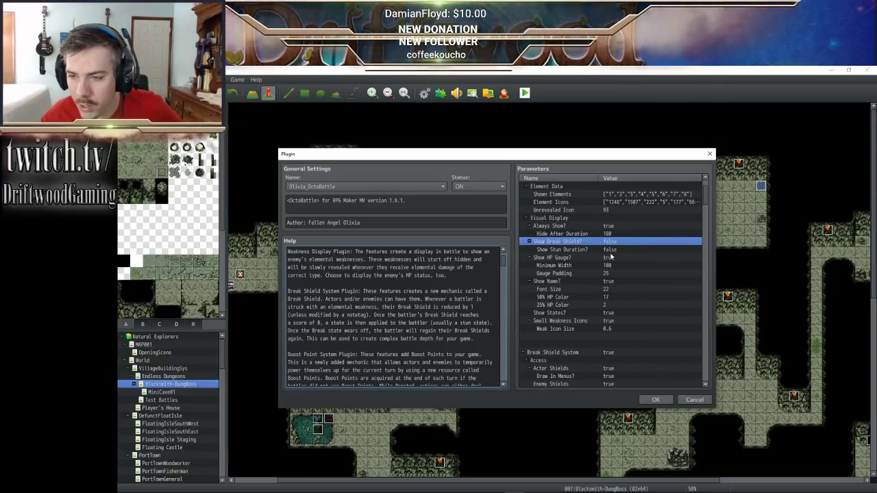
- Turn the Break Shield System parameter off in the Olivia_OctoBattle settings and recheck it
{"action": "scroll", "coordinate": [591, 345], "scroll_direction": "down", "scroll_amount": 1}
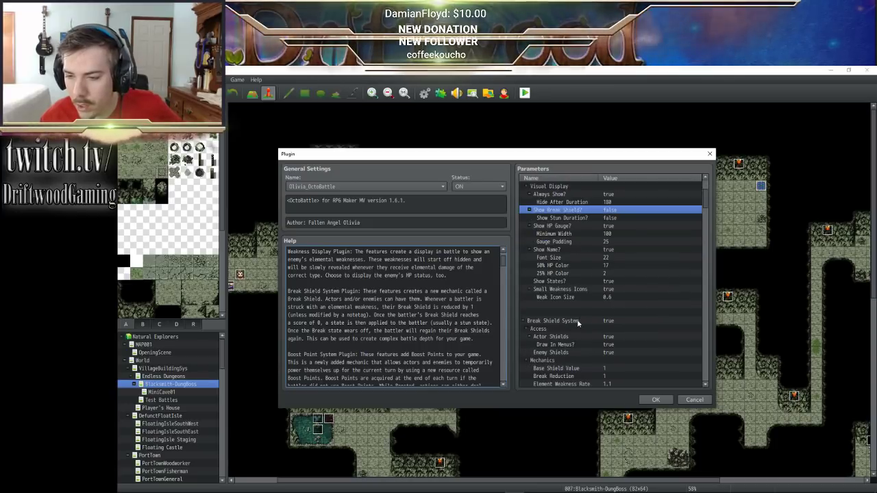
{"action": "double_click", "coordinate": [578, 320]}
{"action": "left_click", "coordinate": [505, 276]}
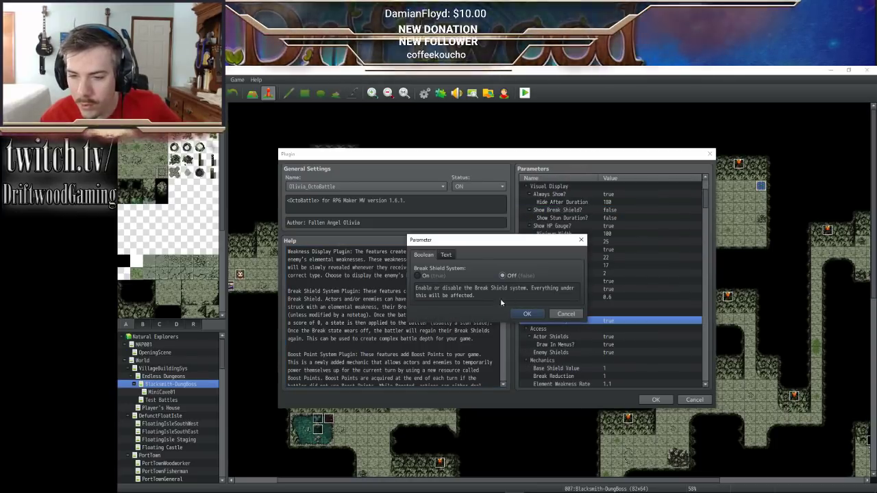
{"action": "left_click", "coordinate": [524, 316]}
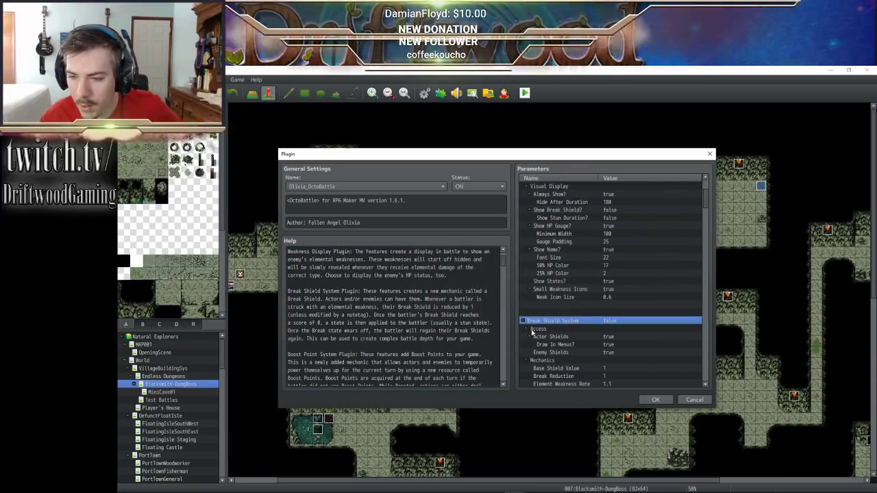
{"action": "left_click", "coordinate": [539, 330]}
{"action": "scroll", "coordinate": [548, 328], "scroll_direction": "down", "scroll_amount": 2}
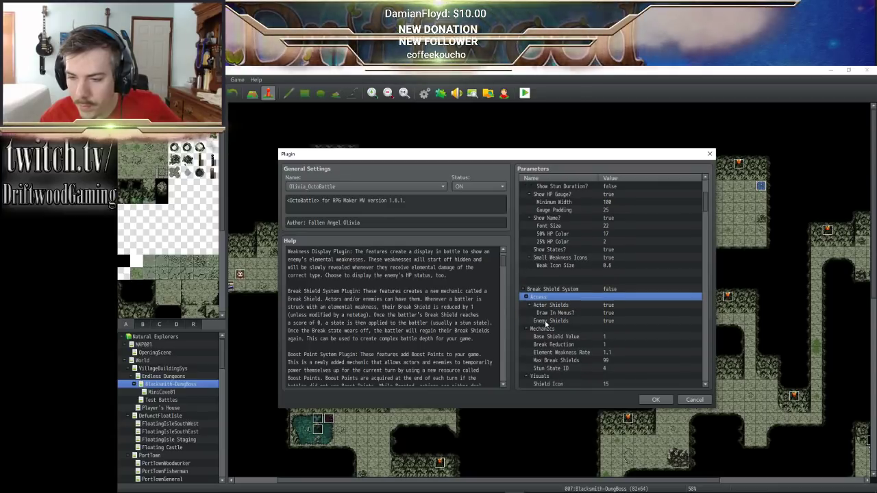
{"action": "left_click", "coordinate": [604, 291]}
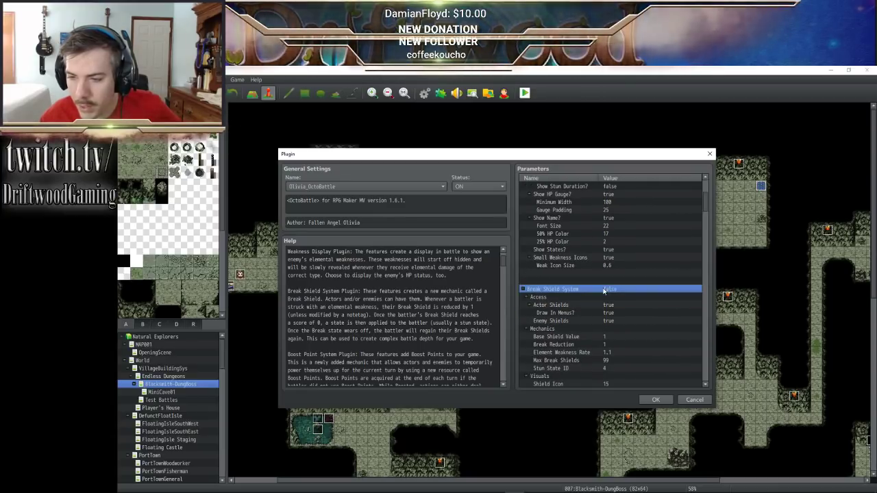
{"action": "double_click", "coordinate": [615, 291]}
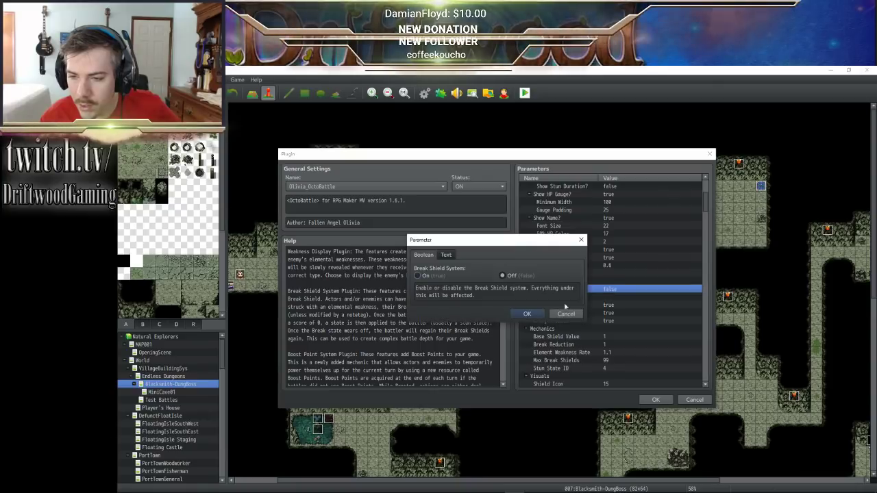
{"action": "left_click", "coordinate": [526, 313]}
- Review the Break Shield access parameters Actor Shields, Draw In Menus? and Enemy Shields, and the Show Break Shield? display option
{"action": "left_click", "coordinate": [572, 305]}
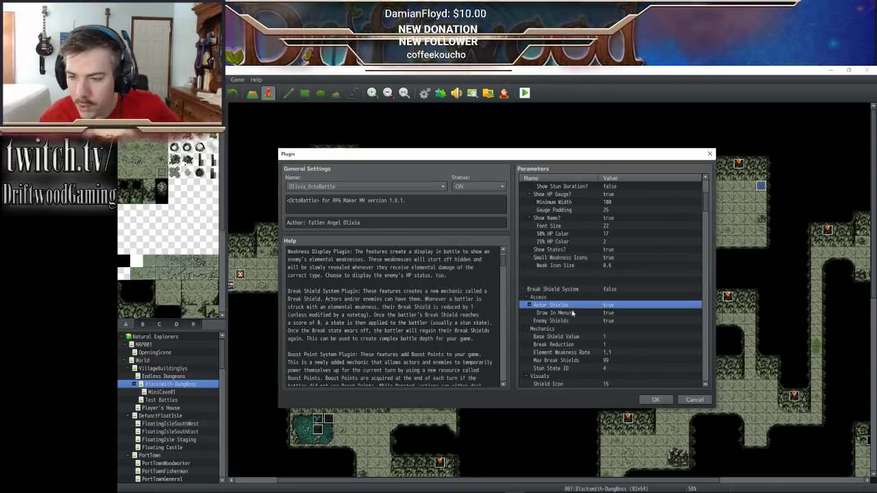
{"action": "left_click", "coordinate": [565, 313]}
{"action": "left_click", "coordinate": [567, 320]}
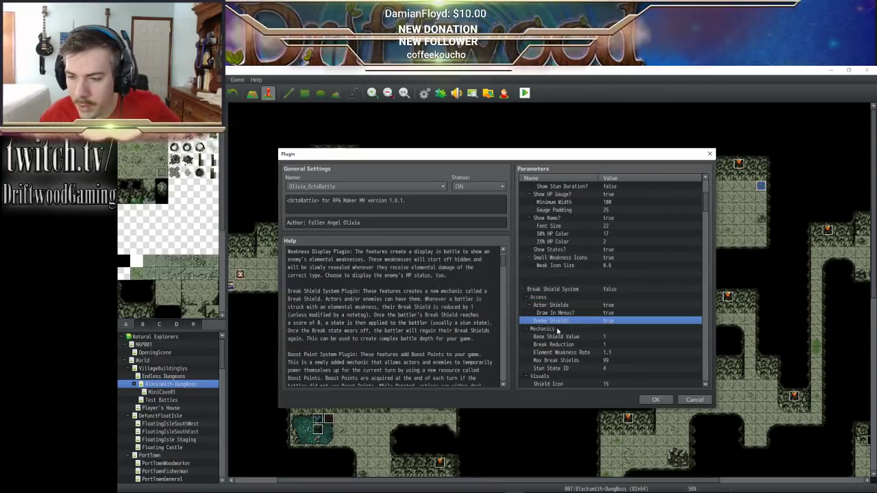
{"action": "left_click", "coordinate": [567, 331]}
{"action": "scroll", "coordinate": [567, 333], "scroll_direction": "down", "scroll_amount": 1}
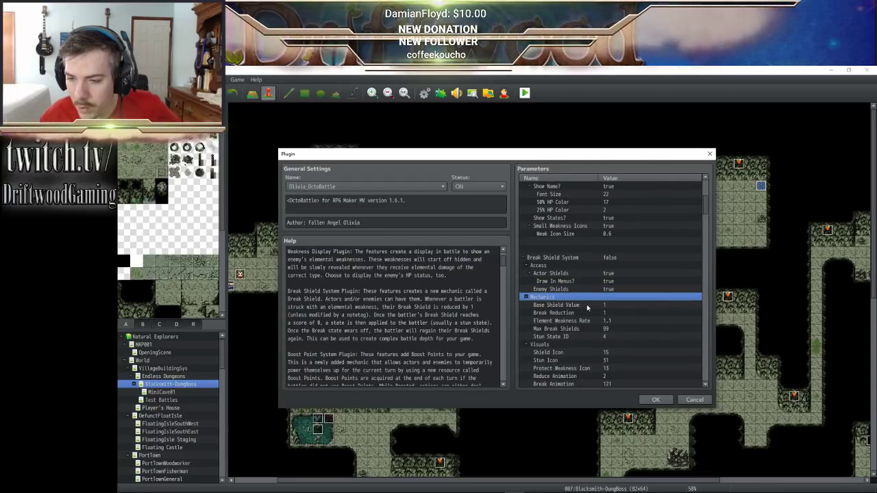
{"action": "left_click", "coordinate": [616, 273]}
{"action": "left_click", "coordinate": [616, 281]}
{"action": "left_click", "coordinate": [615, 289]}
{"action": "left_click", "coordinate": [618, 259]}
{"action": "scroll", "coordinate": [568, 296], "scroll_direction": "up", "scroll_amount": 3}
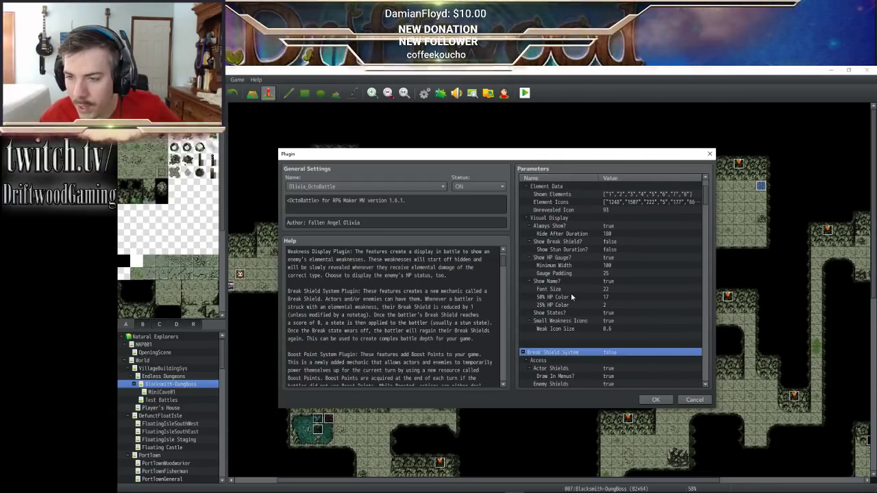
{"action": "left_click", "coordinate": [606, 244]}
{"action": "scroll", "coordinate": [603, 267], "scroll_direction": "down", "scroll_amount": 5}
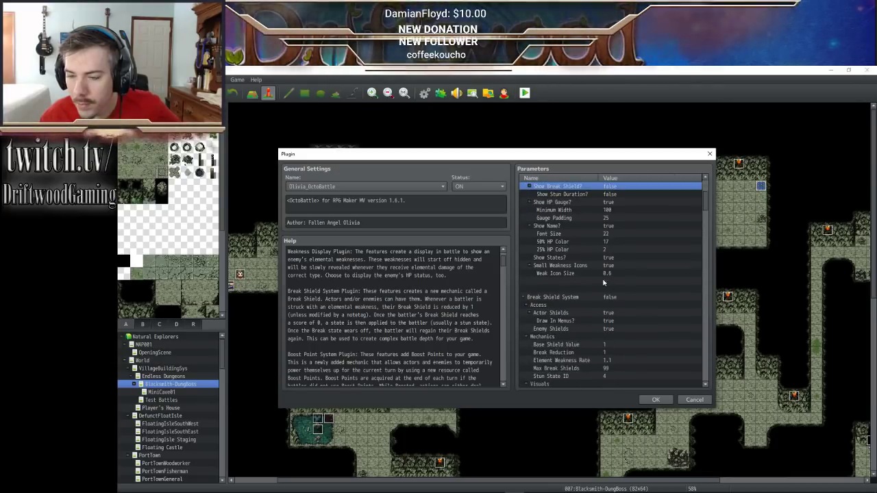
- Examine the Break Shield visuals and Boost Point System parameters, and read the Boost Point and Weapon Swap help
{"action": "scroll", "coordinate": [566, 305], "scroll_direction": "down", "scroll_amount": 3}
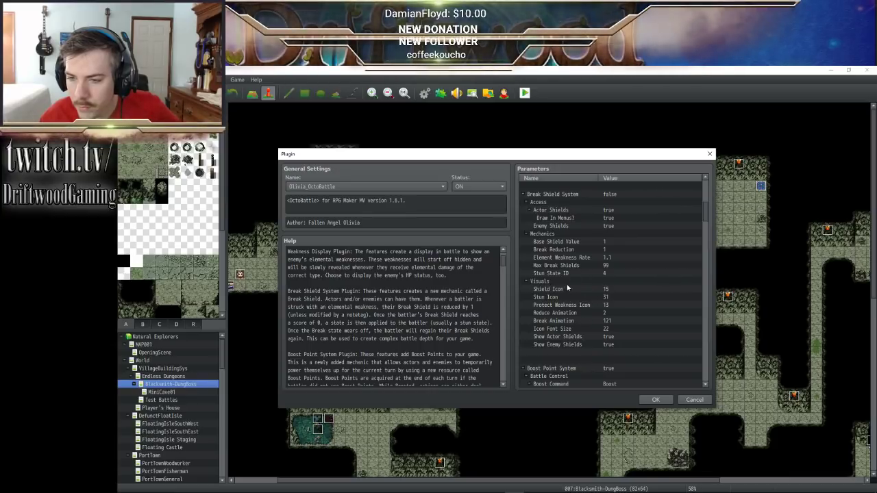
{"action": "scroll", "coordinate": [564, 286], "scroll_direction": "up", "scroll_amount": 2}
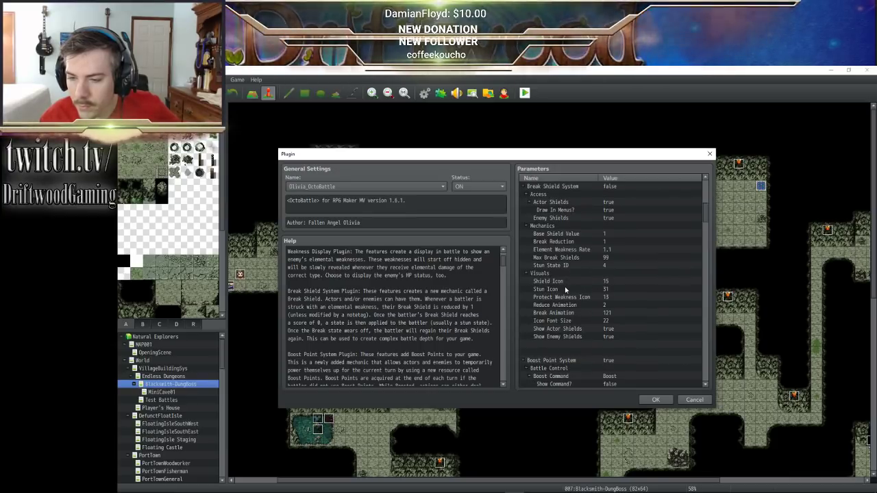
{"action": "scroll", "coordinate": [566, 290], "scroll_direction": "down", "scroll_amount": 7}
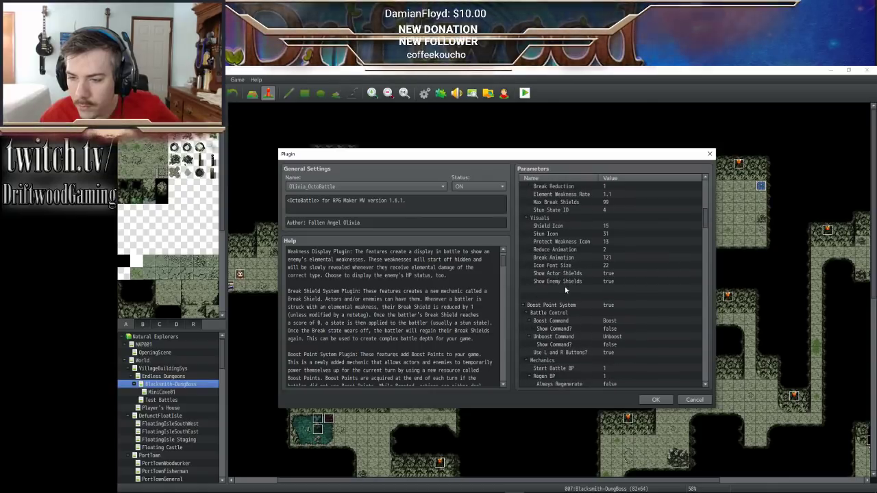
{"action": "scroll", "coordinate": [568, 301], "scroll_direction": "down", "scroll_amount": 1}
{"action": "scroll", "coordinate": [395, 316], "scroll_direction": "down", "scroll_amount": 5}
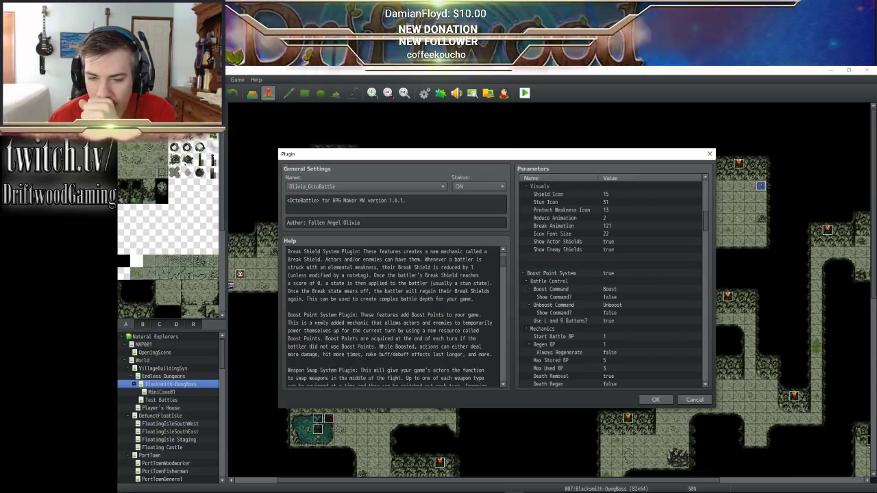
{"action": "scroll", "coordinate": [390, 318], "scroll_direction": "down", "scroll_amount": 1}
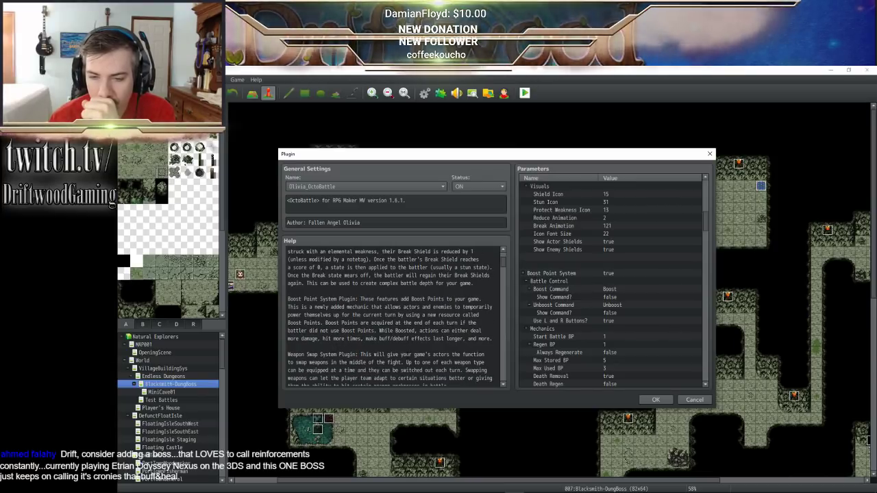
{"action": "scroll", "coordinate": [389, 317], "scroll_direction": "down", "scroll_amount": 2}
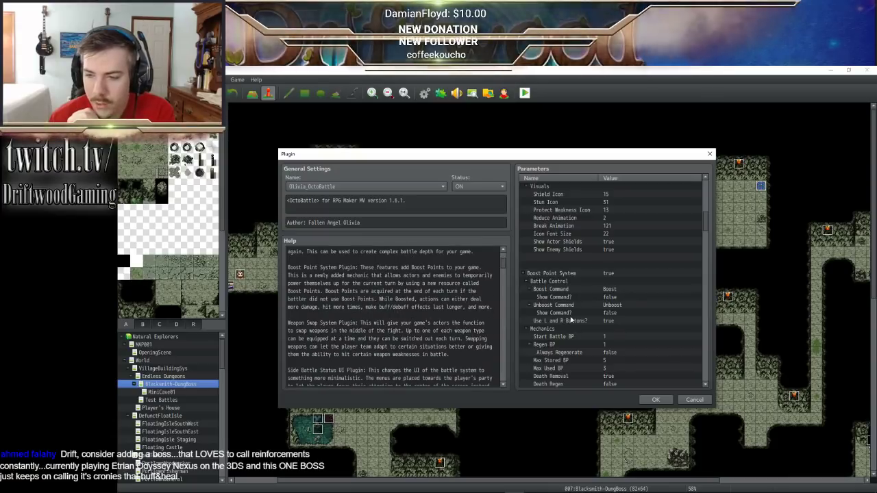
{"action": "scroll", "coordinate": [571, 321], "scroll_direction": "down", "scroll_amount": 1}
{"action": "scroll", "coordinate": [571, 321], "scroll_direction": "down", "scroll_amount": 18}
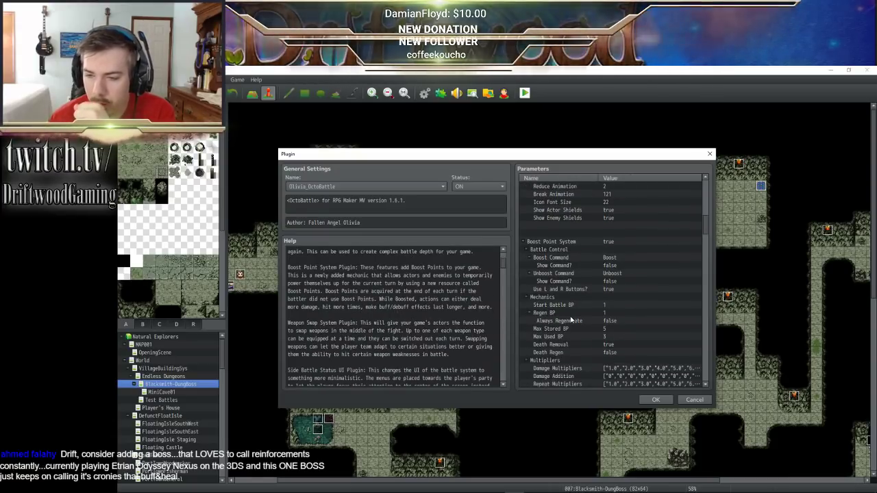
{"action": "scroll", "coordinate": [570, 321], "scroll_direction": "down", "scroll_amount": 4}
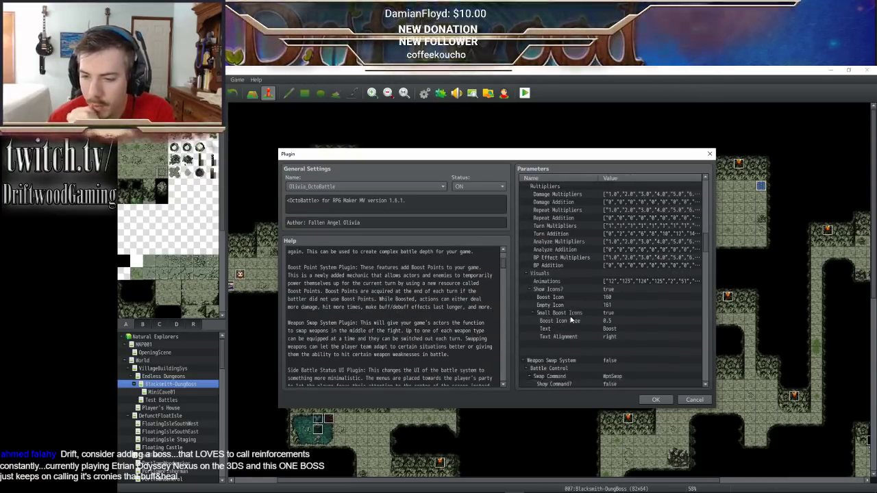
- Examine the Weapon Swap System and Side Battle UI parameters, and read the plugin help through to its Instructions
{"action": "left_click", "coordinate": [599, 305]}
{"action": "scroll", "coordinate": [599, 308], "scroll_direction": "down", "scroll_amount": 3}
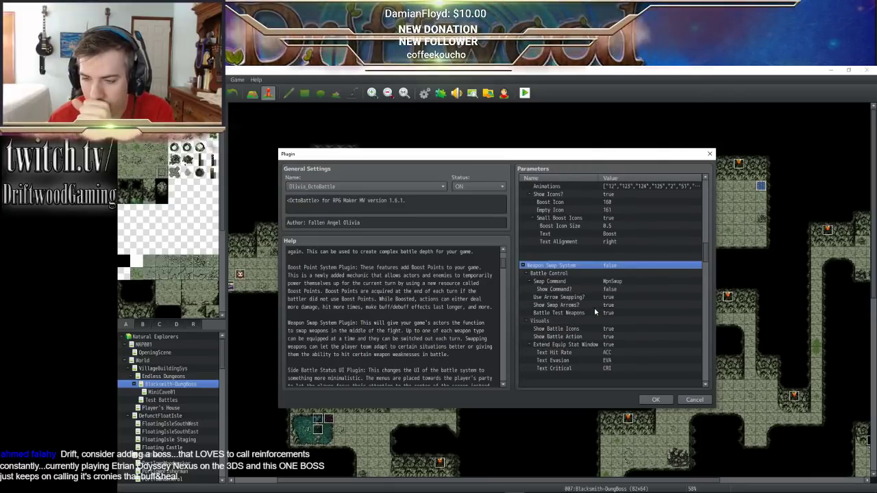
{"action": "scroll", "coordinate": [394, 315], "scroll_direction": "down", "scroll_amount": 3}
{"action": "scroll", "coordinate": [507, 305], "scroll_direction": "down", "scroll_amount": 1}
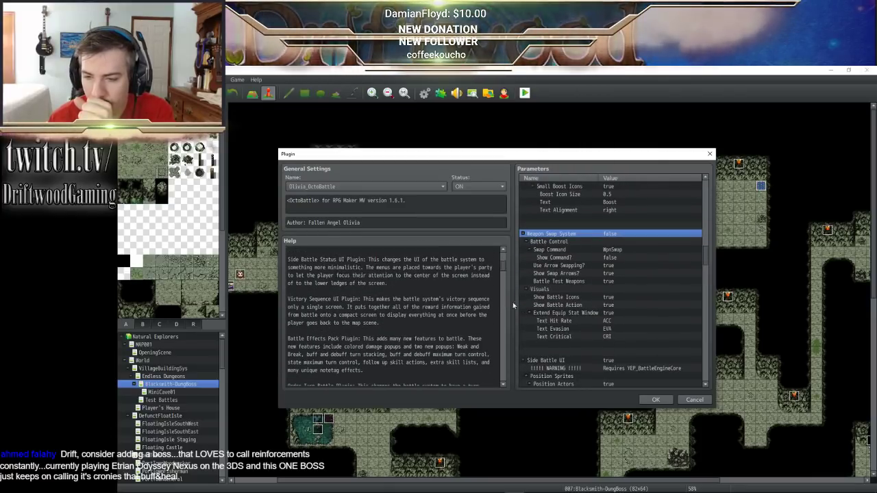
{"action": "scroll", "coordinate": [389, 318], "scroll_direction": "down", "scroll_amount": 2}
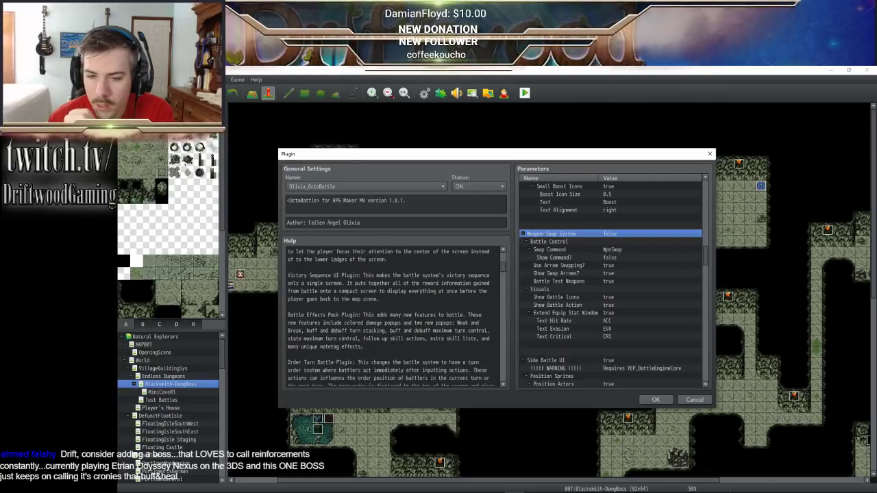
{"action": "scroll", "coordinate": [592, 295], "scroll_direction": "down", "scroll_amount": 2}
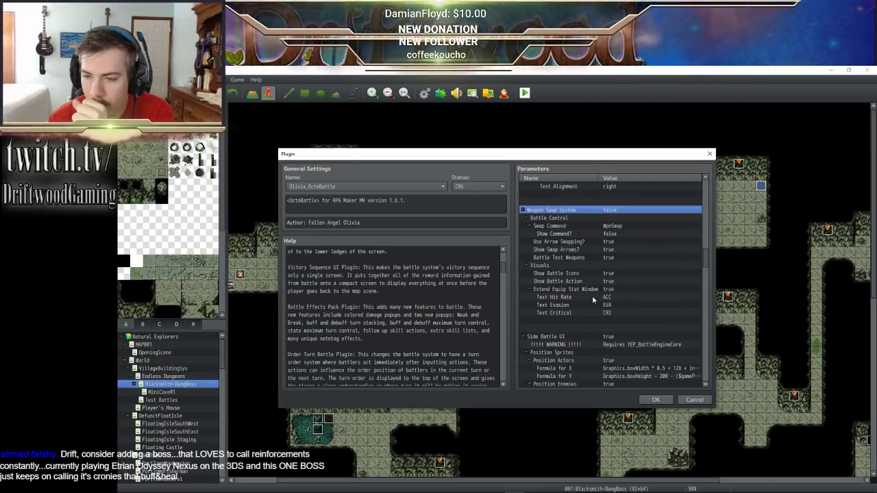
{"action": "scroll", "coordinate": [592, 296], "scroll_direction": "down", "scroll_amount": 3}
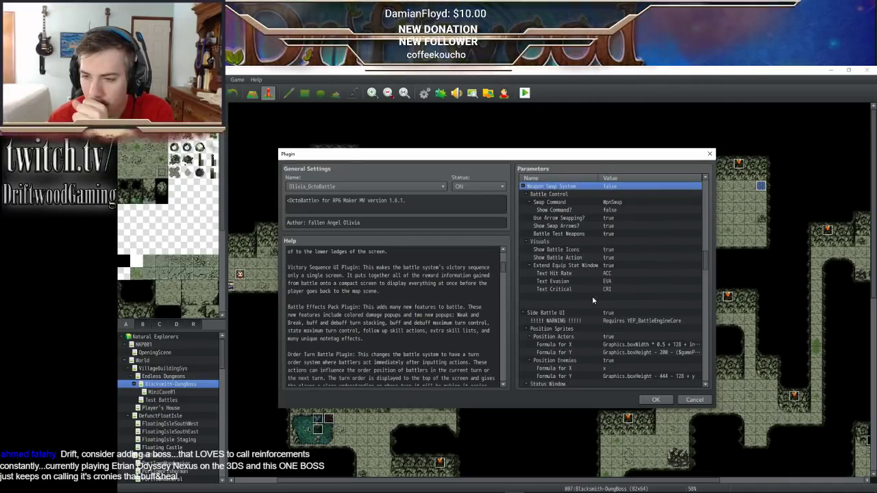
{"action": "scroll", "coordinate": [591, 296], "scroll_direction": "down", "scroll_amount": 2}
{"action": "scroll", "coordinate": [390, 318], "scroll_direction": "down", "scroll_amount": 4}
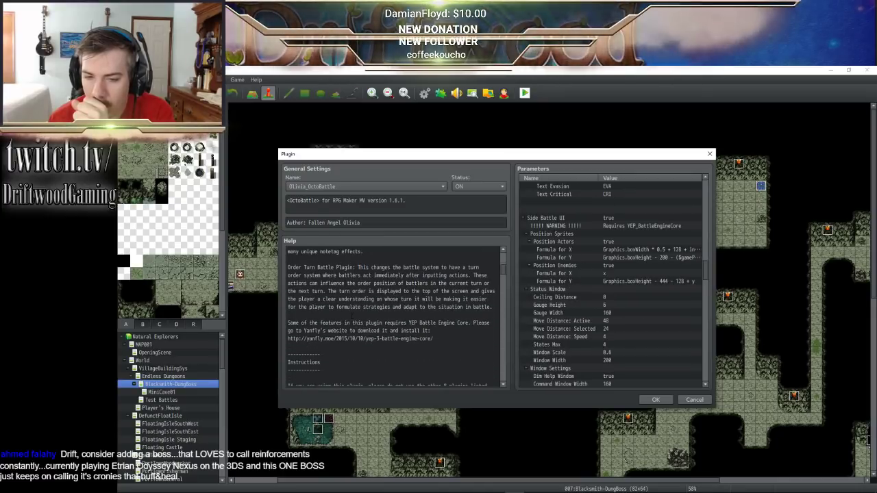
{"action": "scroll", "coordinate": [390, 318], "scroll_direction": "down", "scroll_amount": 3}
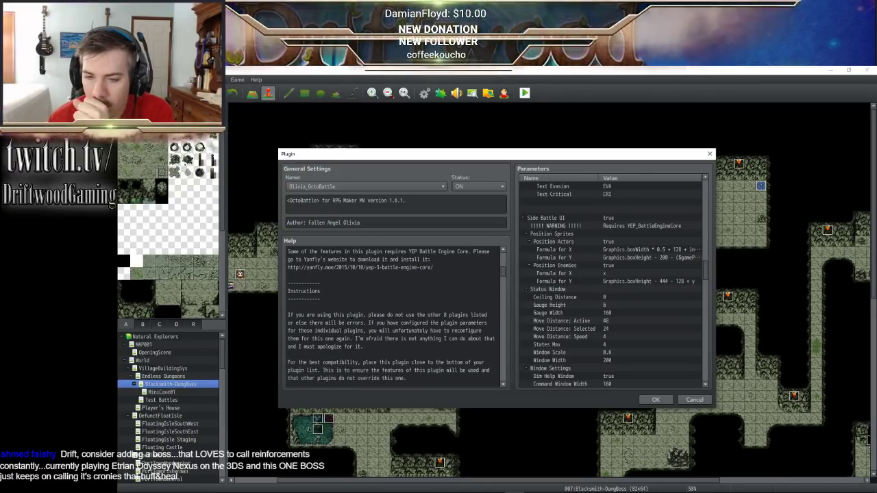
- Save the OctoBattle plugin settings, close the plugin list and switch to the running game playtest
{"action": "left_click", "coordinate": [650, 401]}
{"action": "left_click", "coordinate": [548, 389]}
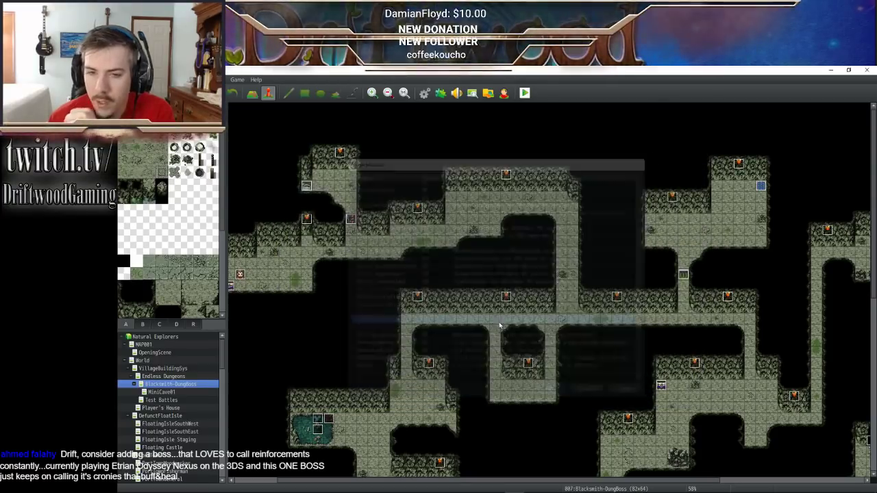
{"action": "mouse_move", "coordinate": [655, 485]}
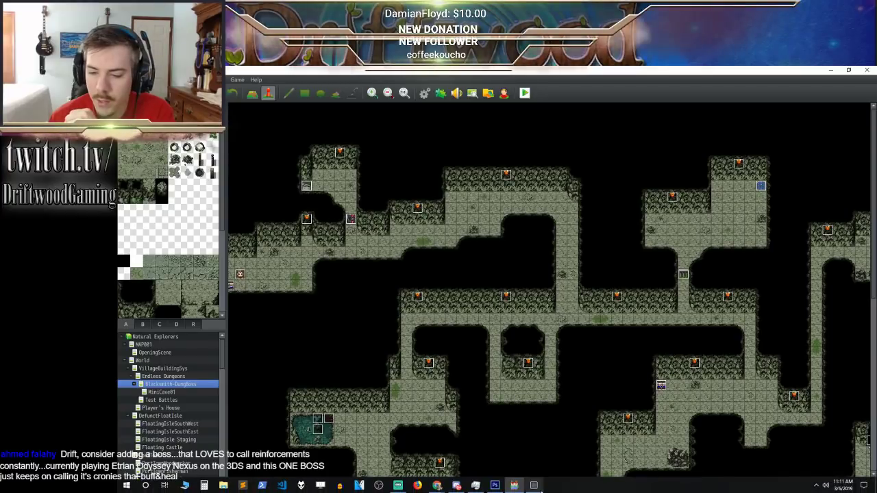
{"action": "left_click", "coordinate": [534, 486]}
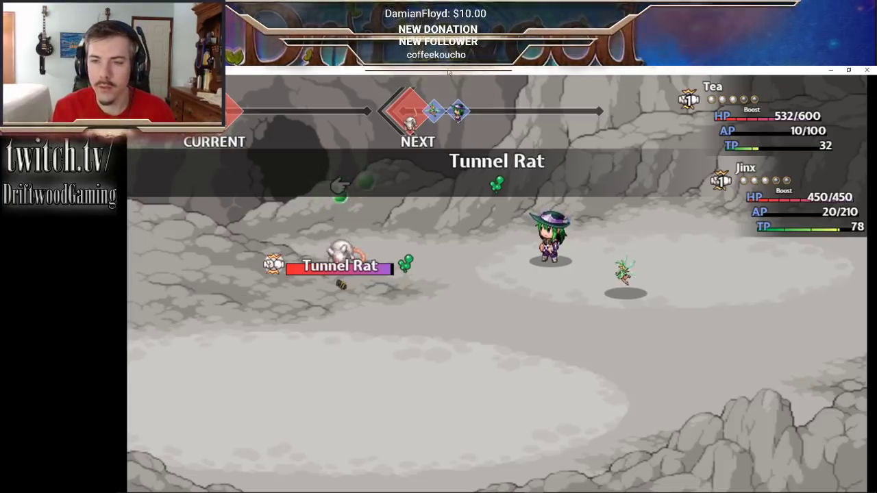
- Check Tea's Tech and Ability skills in the Tunnel Rat battle, and have Tea make a regular attack on the rat
{"action": "key", "text": "Right"}
{"action": "key", "text": "Return"}
{"action": "key", "text": "Down"}
{"action": "key", "text": "Return"}
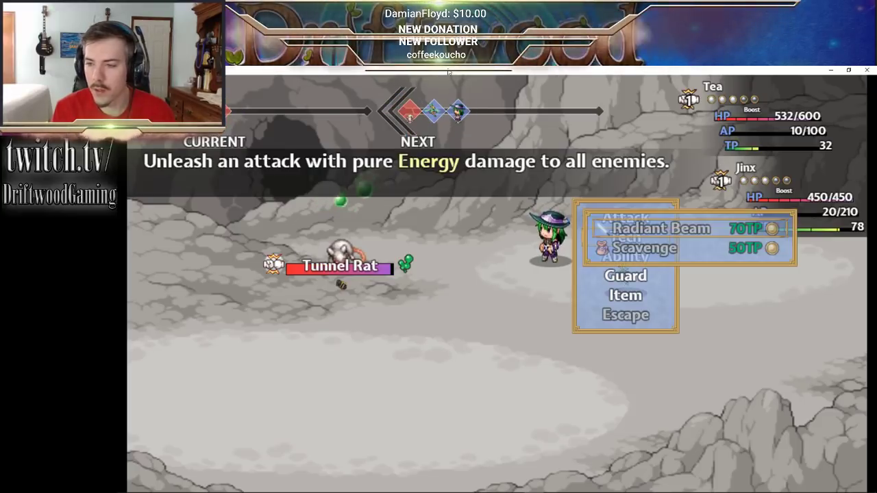
{"action": "key", "text": "Down"}
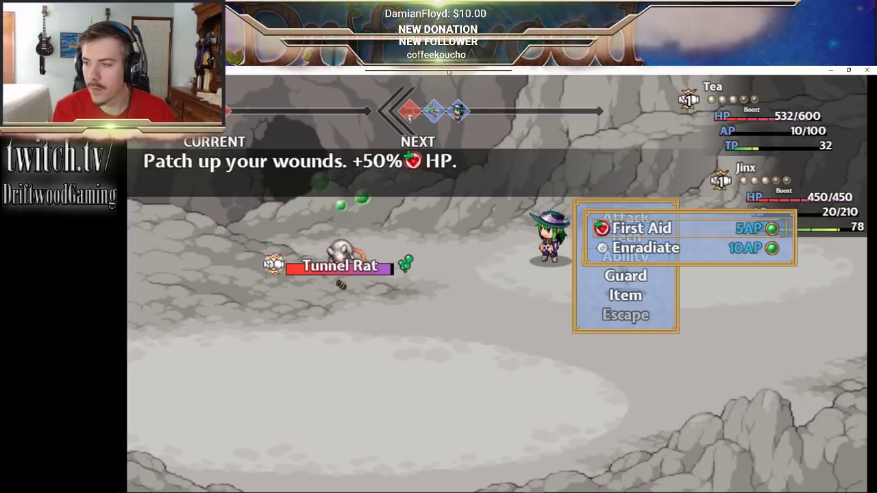
{"action": "key", "text": "Escape"}
{"action": "key", "text": "Up"}
{"action": "key", "text": "Up"}
{"action": "key", "text": "Return"}
{"action": "key", "text": "Return"}
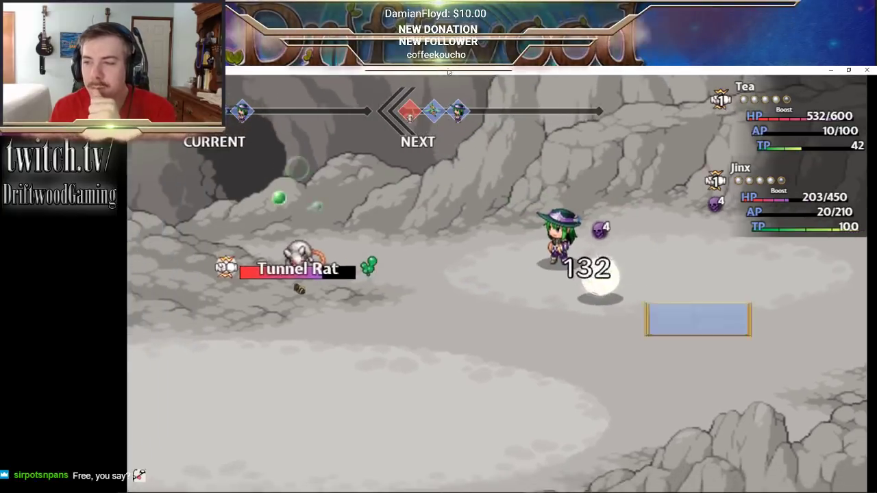
- Have Jinx use the Music Therapy tech to restore the party's HP
{"action": "key", "text": "Down"}
{"action": "key", "text": "Return"}
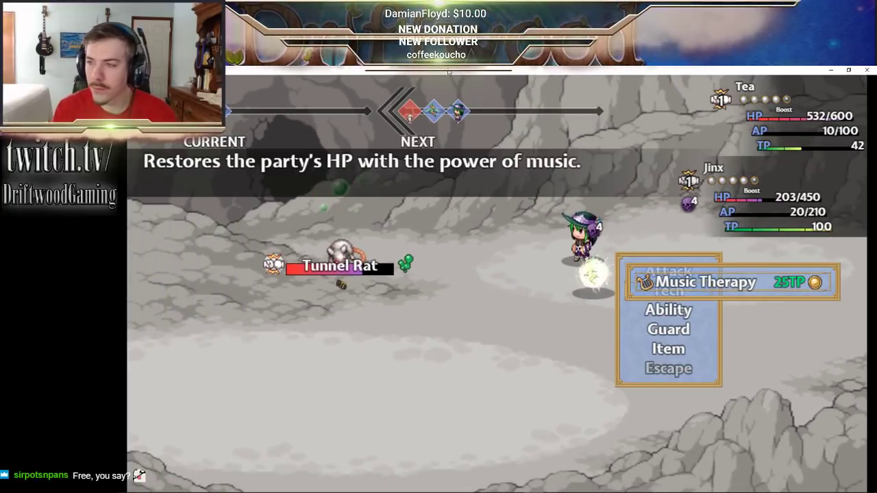
{"action": "key", "text": "Return"}
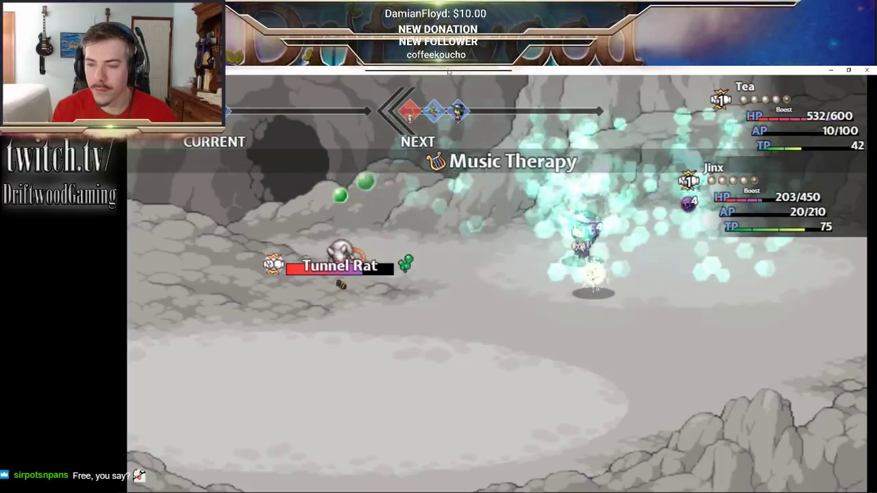
- Check Tea's Tech skills in the Tunnel Rat battle, and have Tea cast the Enradiate ability on herself
{"action": "key", "text": "Down"}
{"action": "key", "text": "Return"}
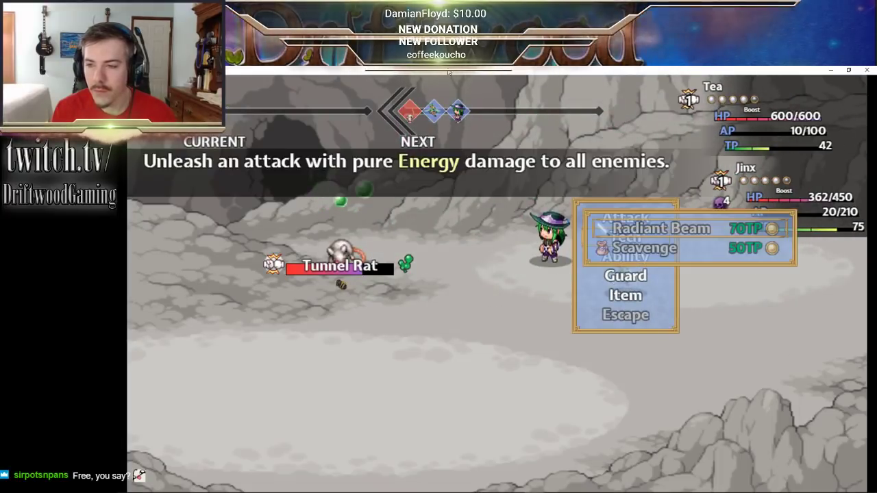
{"action": "key", "text": "Escape"}
{"action": "key", "text": "Down"}
{"action": "key", "text": "Return"}
{"action": "key", "text": "Down"}
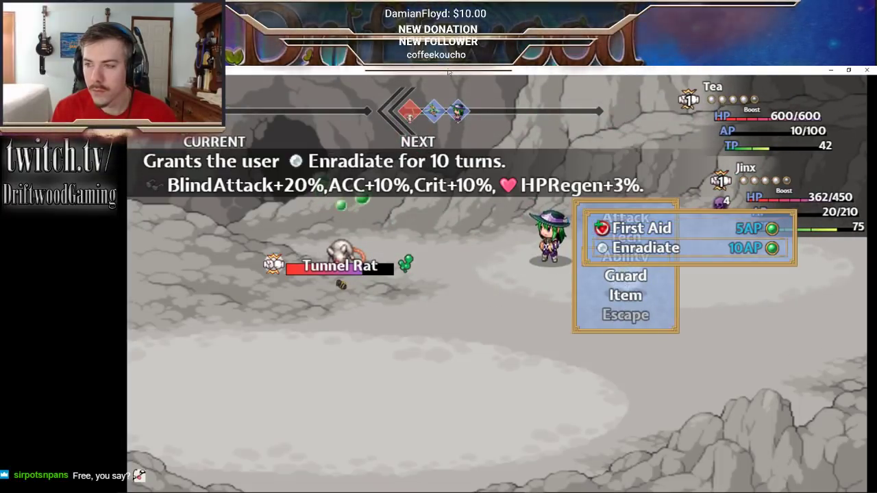
{"action": "key", "text": "Return"}
{"action": "key", "text": "Return"}
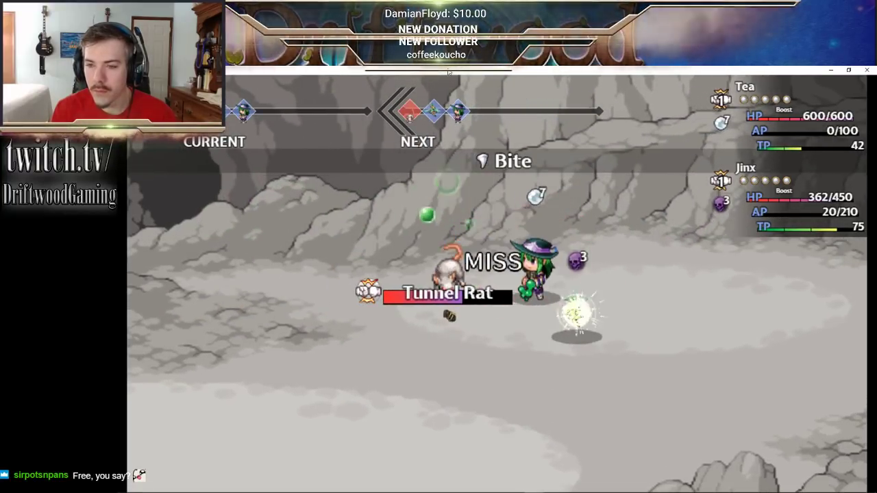
- Check Jinx's Music Therapy tech, back out of it and have Jinx make a regular attack on the Tunnel Rat
{"action": "key", "text": "Down"}
{"action": "key", "text": "Return"}
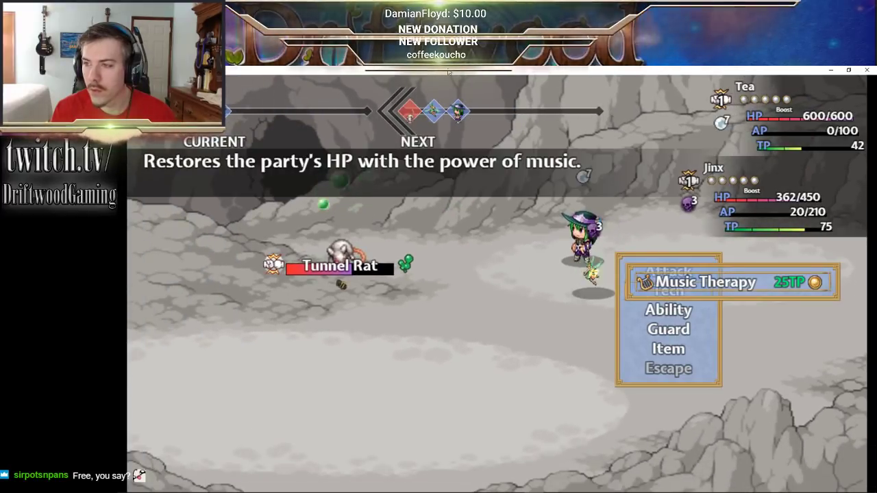
{"action": "key", "text": "Escape"}
{"action": "key", "text": "Up"}
{"action": "key", "text": "Return"}
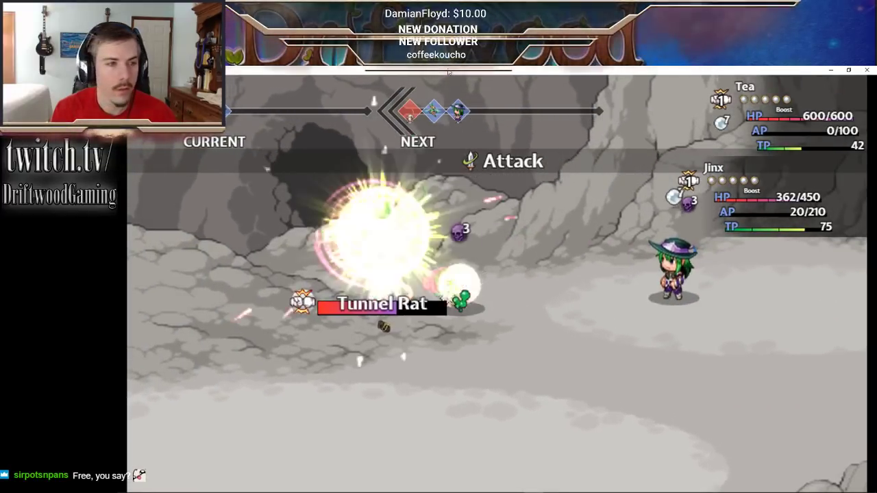
- Defeat the Tunnel Rat with regular attacks from Tea and Jinx, and dismiss the victory results
{"action": "key", "text": "Return"}
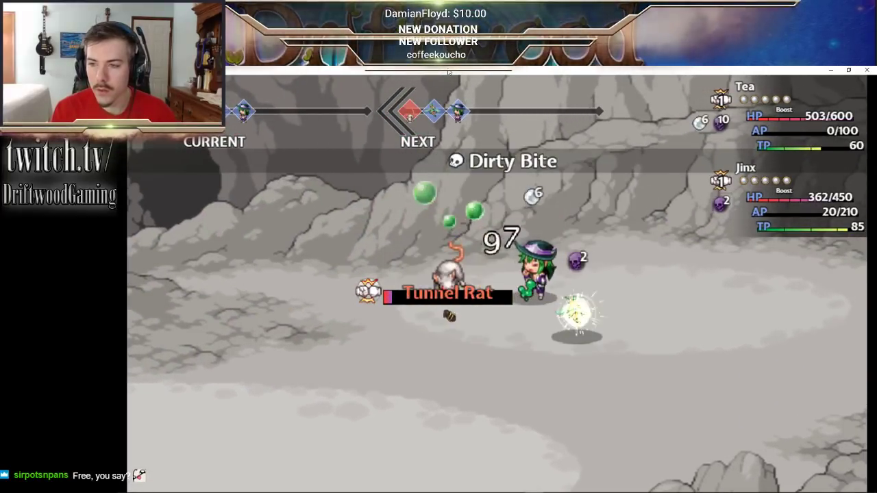
{"action": "key", "text": "Return"}
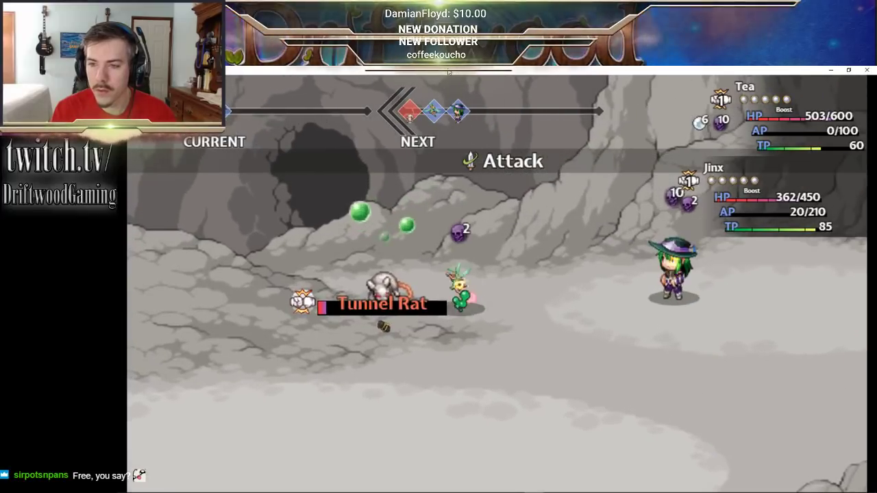
{"action": "key", "text": "Return"}
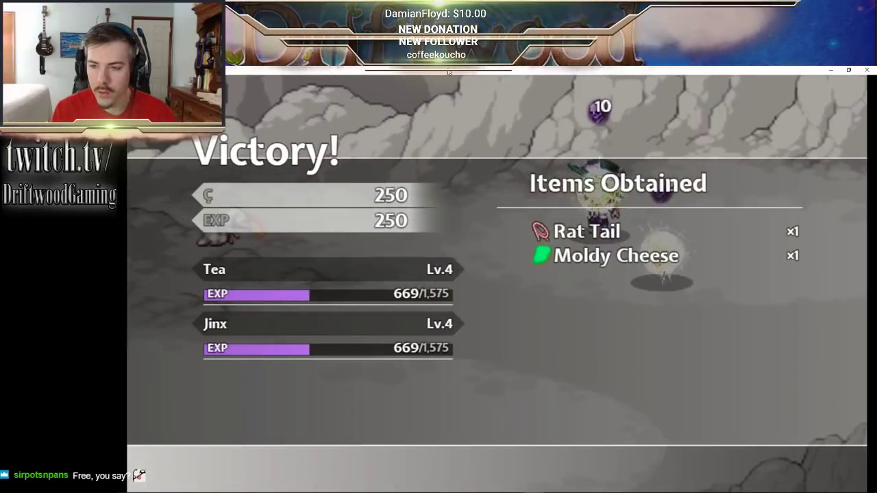
{"action": "key", "text": "Return"}
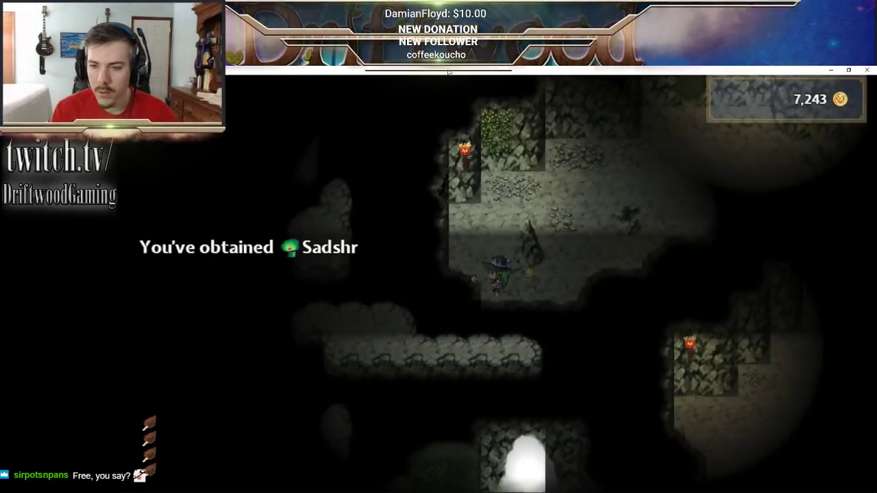
- Walk the party east through the torch-lit cave from the stalagmite dead end to the mossy area
{"action": "key", "text": "Right"}
{"action": "key", "text": "Up"}
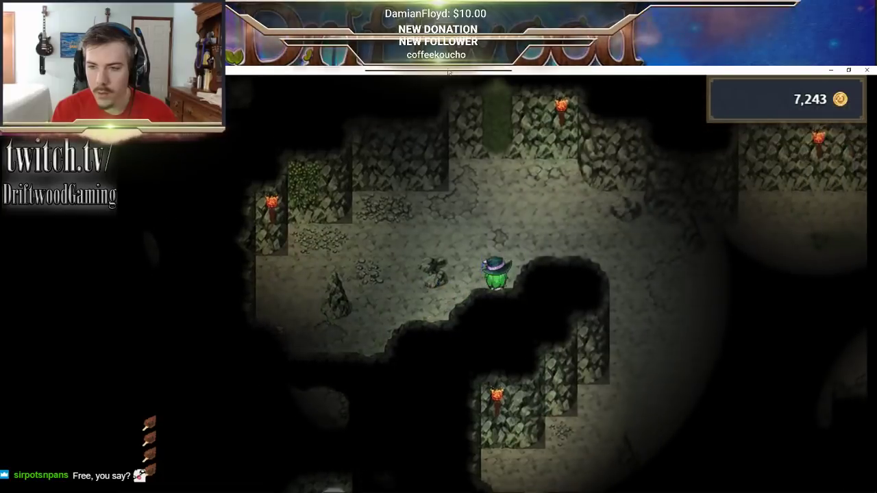
{"action": "key", "text": "Right"}
{"action": "key", "text": "Down"}
{"action": "key", "text": "Right"}
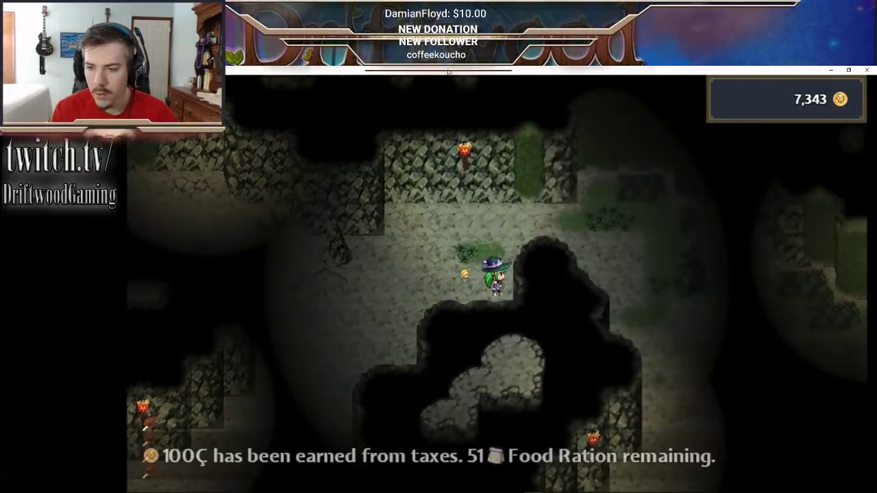
{"action": "key", "text": "Up"}
{"action": "key", "text": "Right"}
{"action": "key", "text": "Down"}
{"action": "key", "text": "Right"}
{"action": "key", "text": "Down"}
{"action": "key", "text": "Right"}
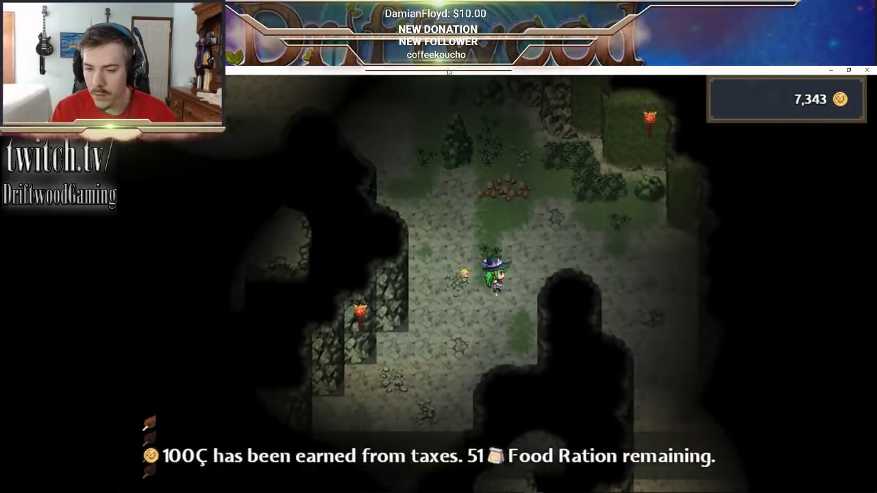
- Explore the closed pocket southwest of the mossy area, around its stalagmite
{"action": "key", "text": "Down"}
{"action": "key", "text": "Left"}
{"action": "key", "text": "Down"}
{"action": "key", "text": "Left"}
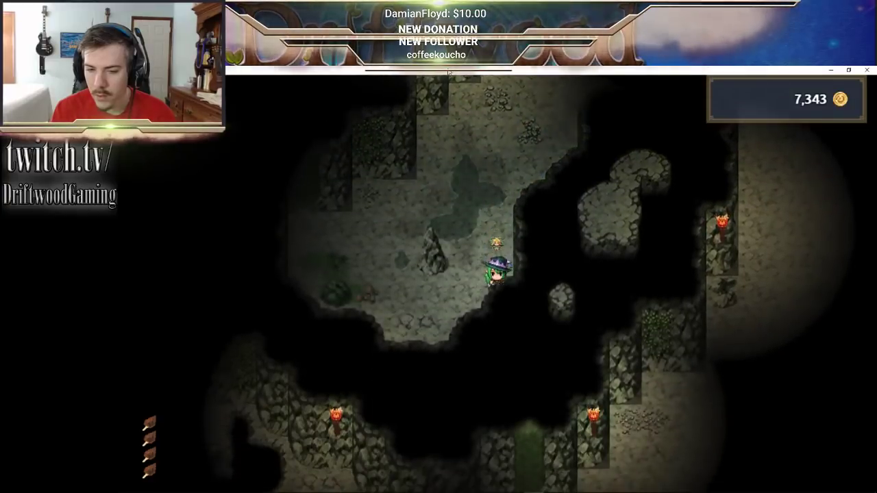
{"action": "key", "text": "Down"}
{"action": "key", "text": "Left"}
{"action": "key", "text": "Right"}
{"action": "key", "text": "Up"}
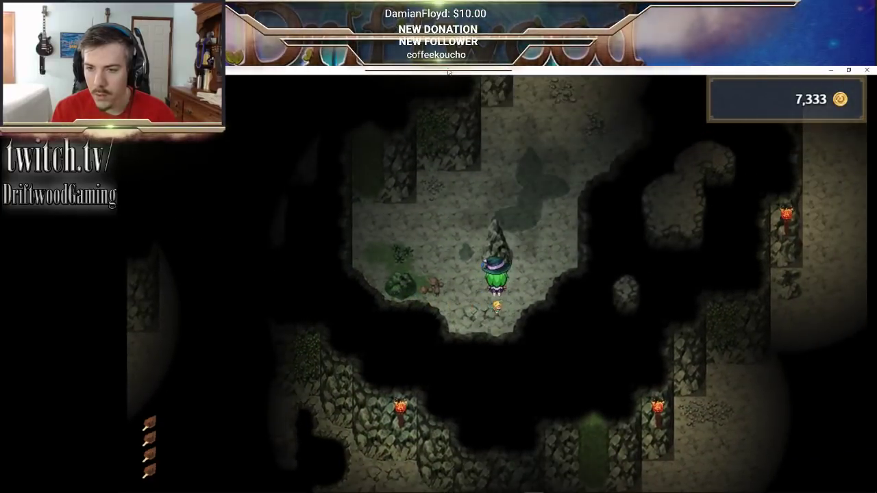
- Walk back north, round the rock pillar and follow the eastern passage south to its grassy far corner
{"action": "key", "text": "Right"}
{"action": "key", "text": "Up"}
{"action": "key", "text": "Right"}
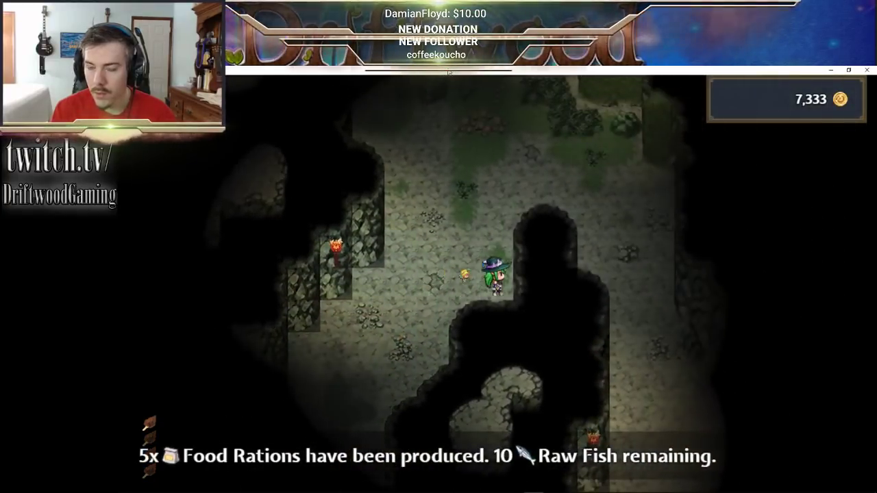
{"action": "key", "text": "Up"}
{"action": "key", "text": "Right"}
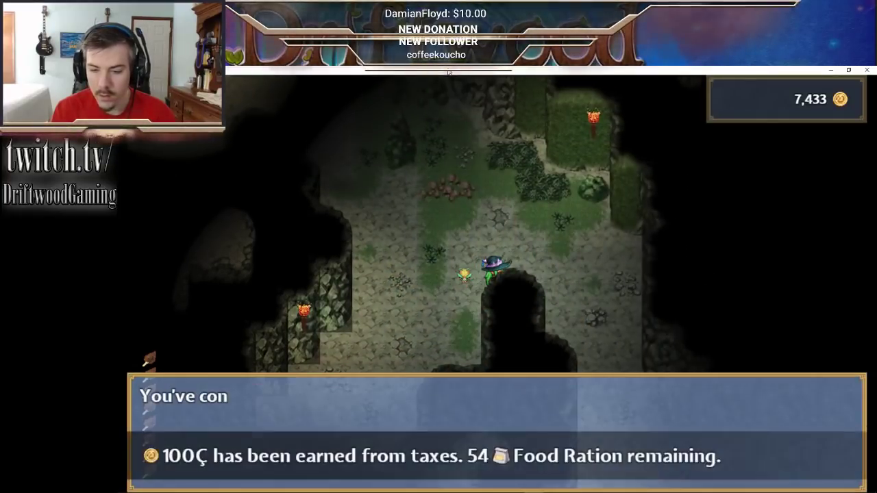
{"action": "key", "text": "Right"}
{"action": "key", "text": "Down"}
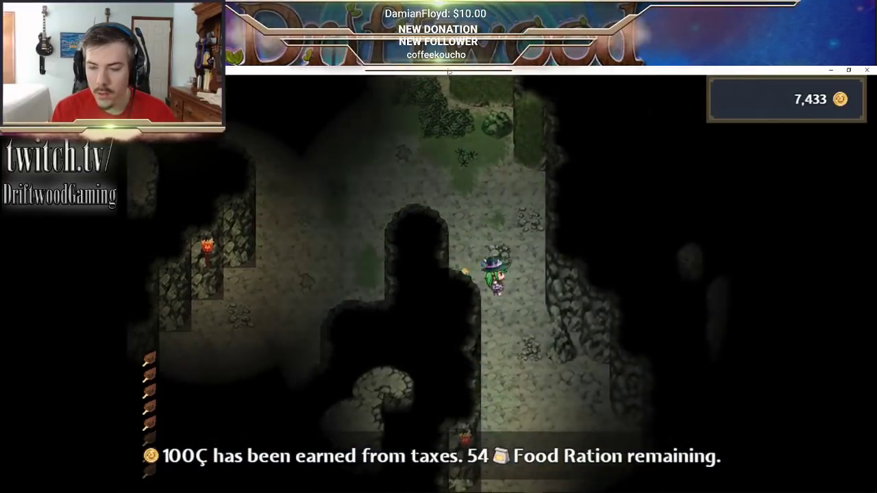
{"action": "key", "text": "Down"}
{"action": "key", "text": "Left"}
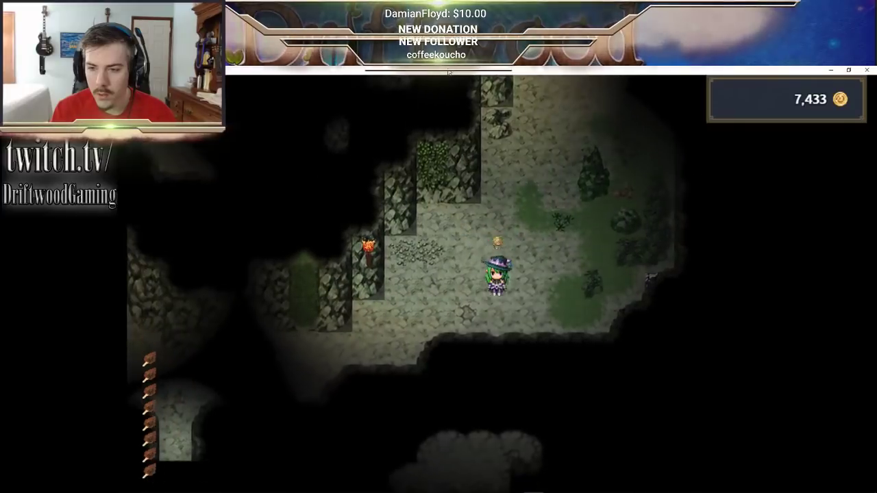
{"action": "key", "text": "Up"}
{"action": "key", "text": "Right"}
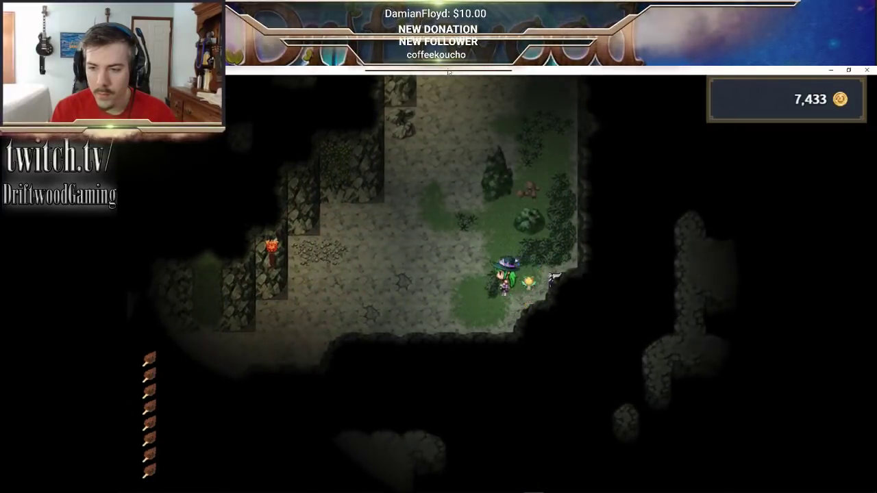
- Return north along the eastern passage to the bushes at the mossy area
{"action": "key", "text": "Left"}
{"action": "key", "text": "Up"}
{"action": "key", "text": "Right"}
{"action": "key", "text": "Up"}
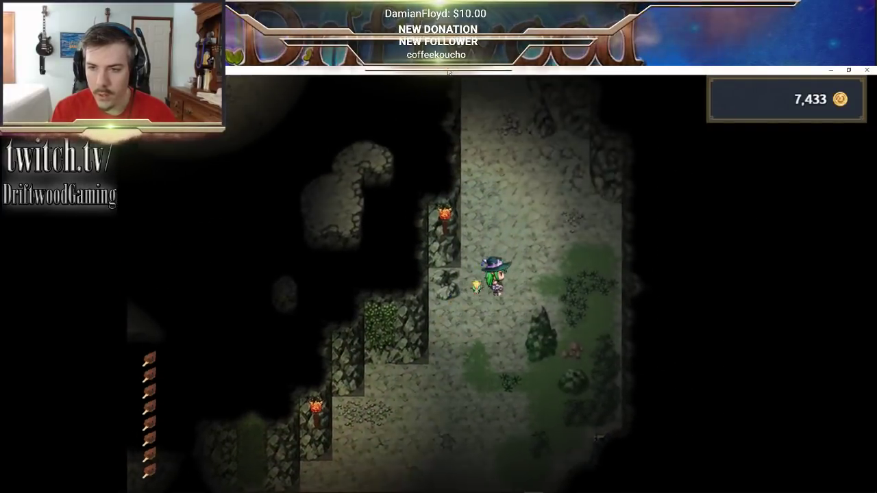
{"action": "key", "text": "Up"}
{"action": "key", "text": "Left"}
{"action": "key", "text": "Up"}
{"action": "key", "text": "Left"}
{"action": "key", "text": "Up"}
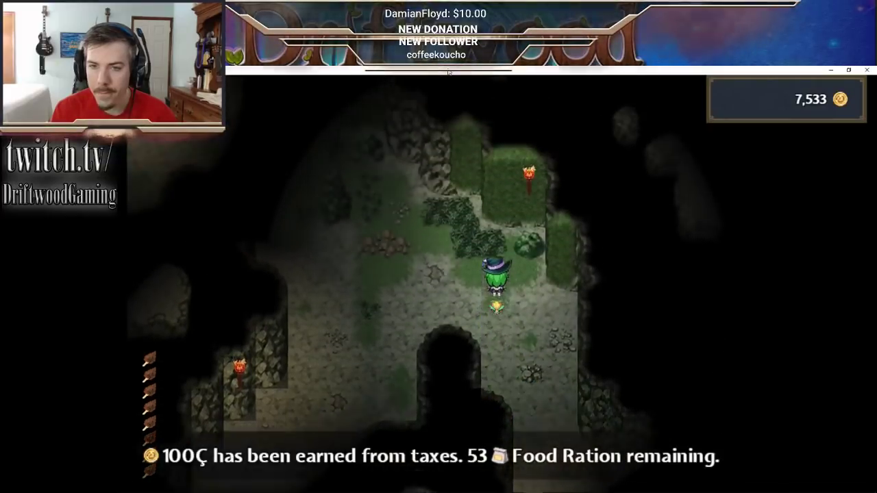
- Walk west along the upper corridor back to the stalagmite in the western dead end
{"action": "key", "text": "Left"}
{"action": "key", "text": "Up"}
{"action": "key", "text": "Left"}
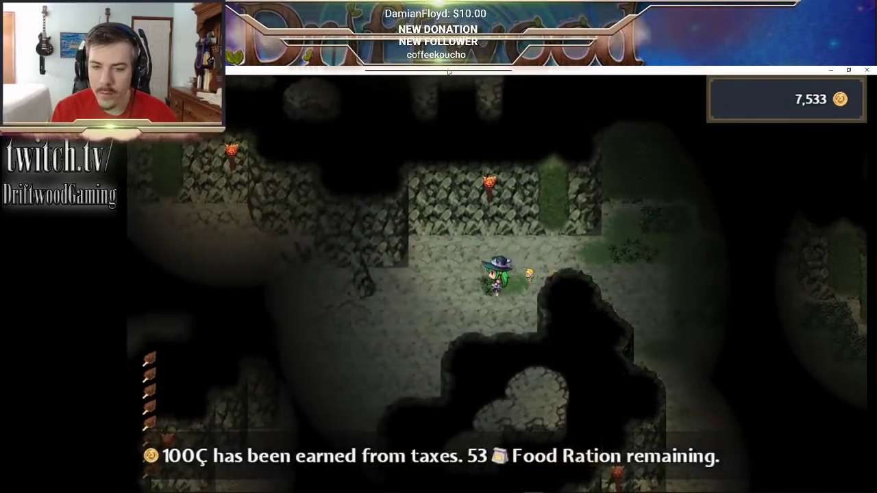
{"action": "key", "text": "Down"}
{"action": "key", "text": "Left"}
{"action": "key", "text": "Up"}
{"action": "key", "text": "Left"}
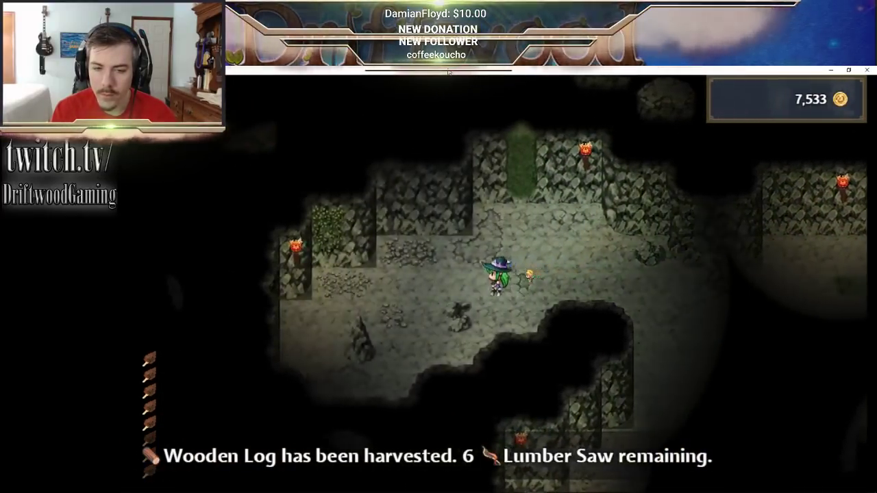
{"action": "key", "text": "Down"}
{"action": "key", "text": "Left"}
{"action": "key", "text": "Right"}
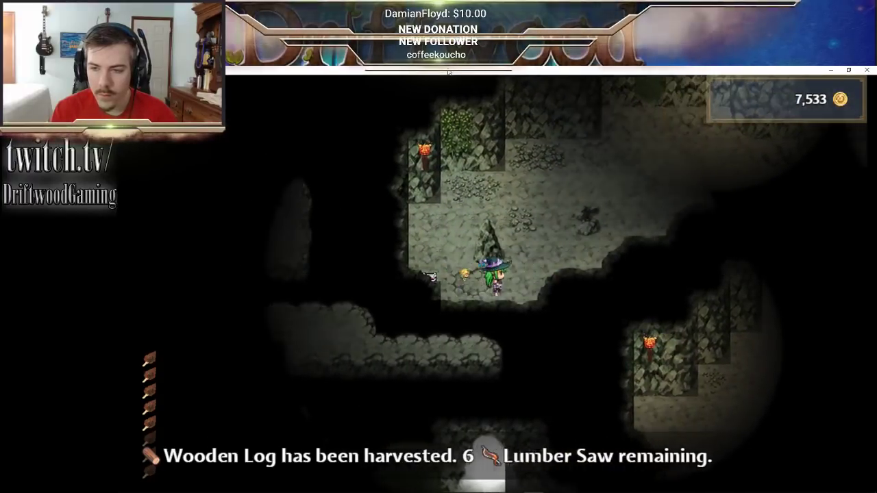
- Walk back east, take the narrow passage south to the treasure chest and open it
{"action": "key", "text": "Right"}
{"action": "key", "text": "Up"}
{"action": "key", "text": "Right"}
{"action": "key", "text": "Down"}
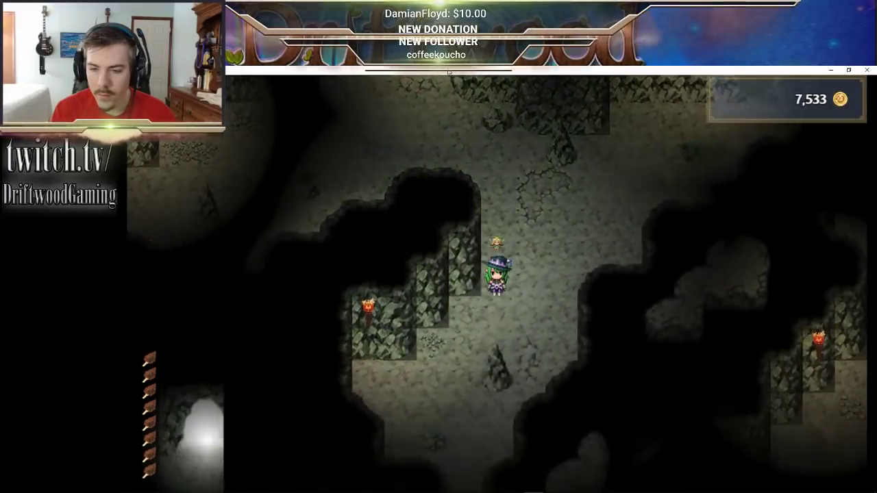
{"action": "key", "text": "Left"}
{"action": "key", "text": "Down"}
{"action": "key", "text": "Right"}
{"action": "key", "text": "Down"}
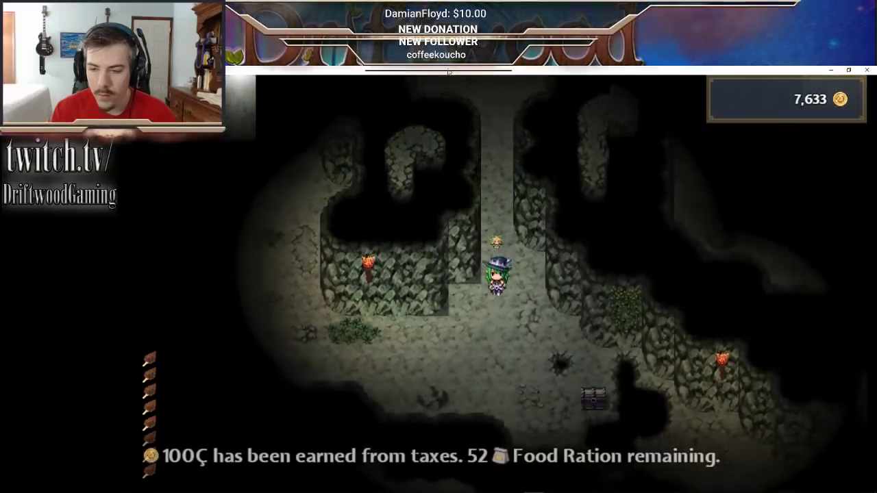
{"action": "key", "text": "Down"}
{"action": "key", "text": "Right"}
{"action": "key", "text": "Return"}
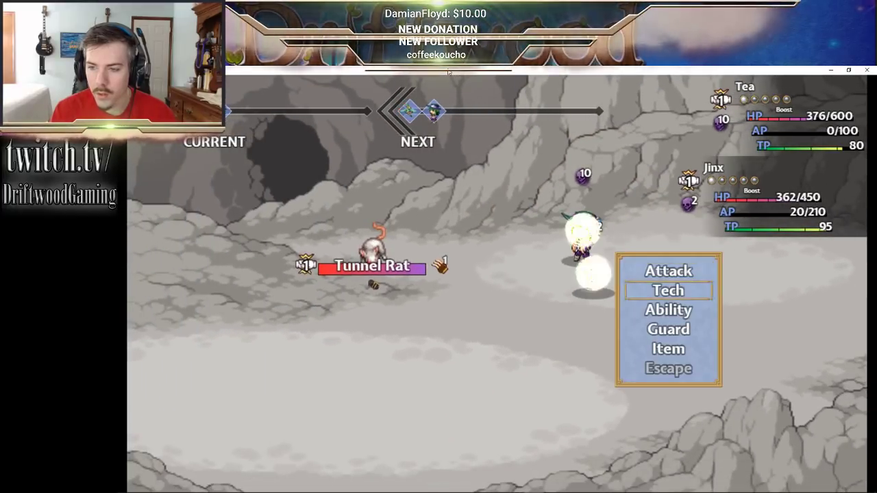
- Have Jinx use an ability on all allies in the new Tunnel Rat battle
{"action": "key", "text": "Return"}
{"action": "key", "text": "Down"}
{"action": "key", "text": "Return"}
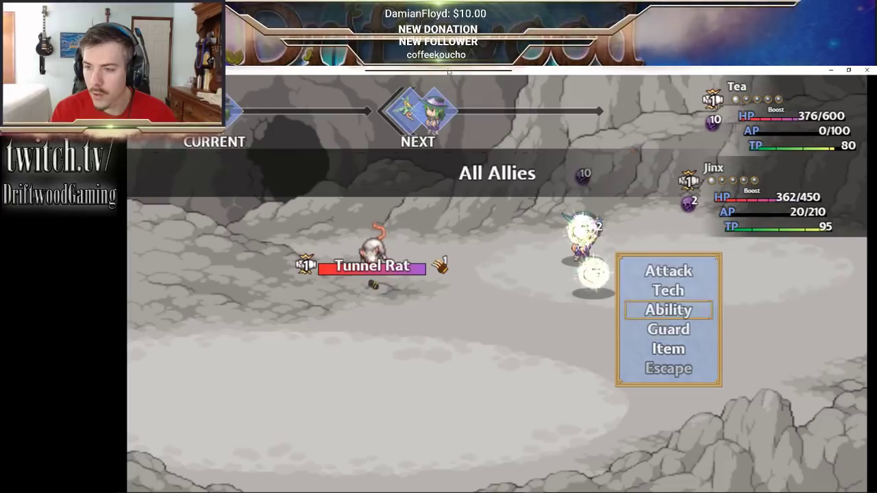
{"action": "key", "text": "Return"}
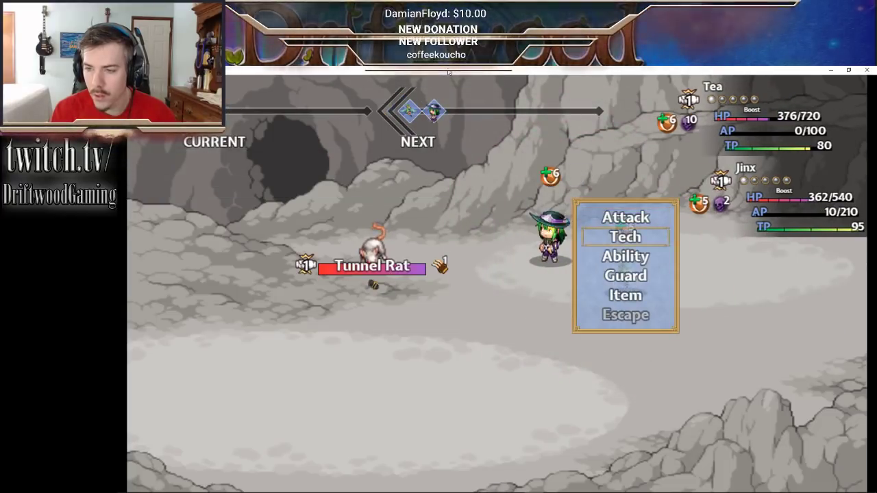
- Preview Tea's Guard command, back out of it and complete Tea's turn against the Tunnel Rat
{"action": "key", "text": "Down"}
{"action": "key", "text": "Down"}
{"action": "key", "text": "Return"}
{"action": "key", "text": "Escape"}
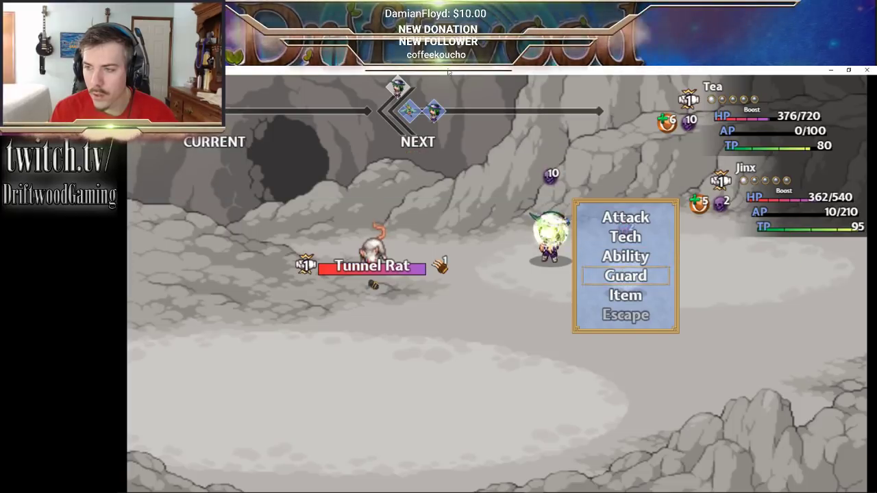
{"action": "key", "text": "Return"}
{"action": "key", "text": "Escape"}
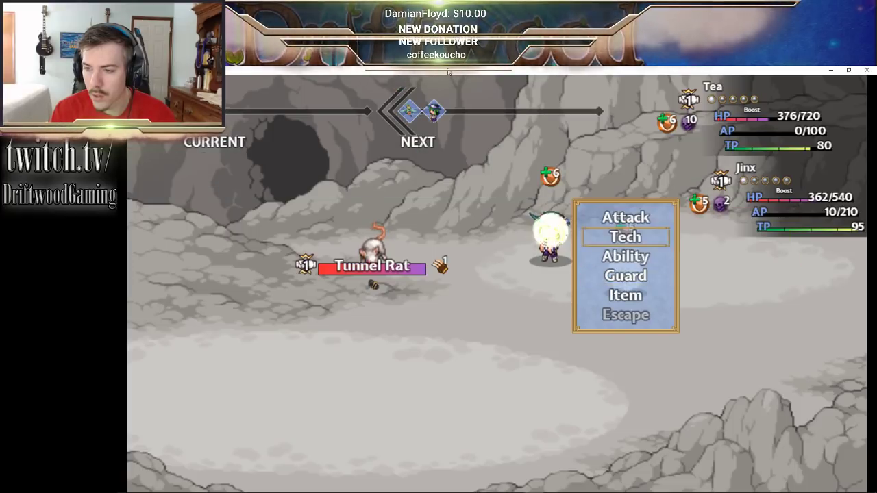
{"action": "key", "text": "Return"}
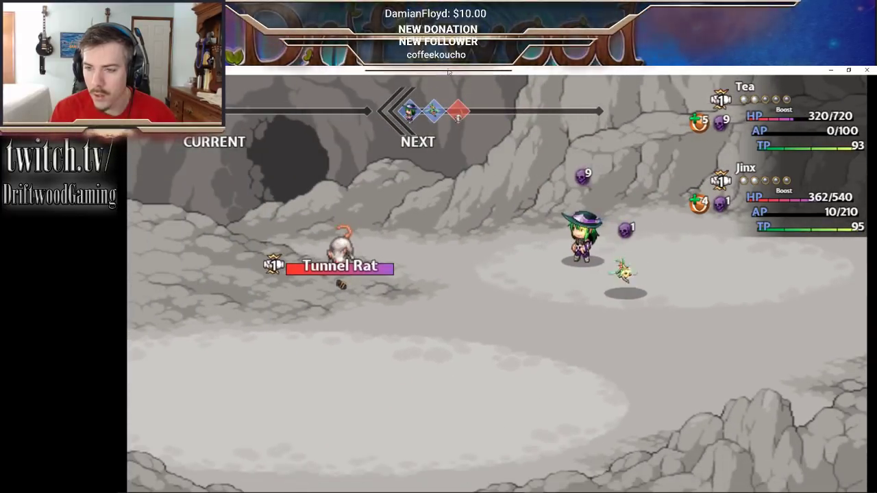
- Have Tea use the Radiant Beam tech on all enemies, and dismiss the victory results
{"action": "key", "text": "Return"}
{"action": "key", "text": "Return"}
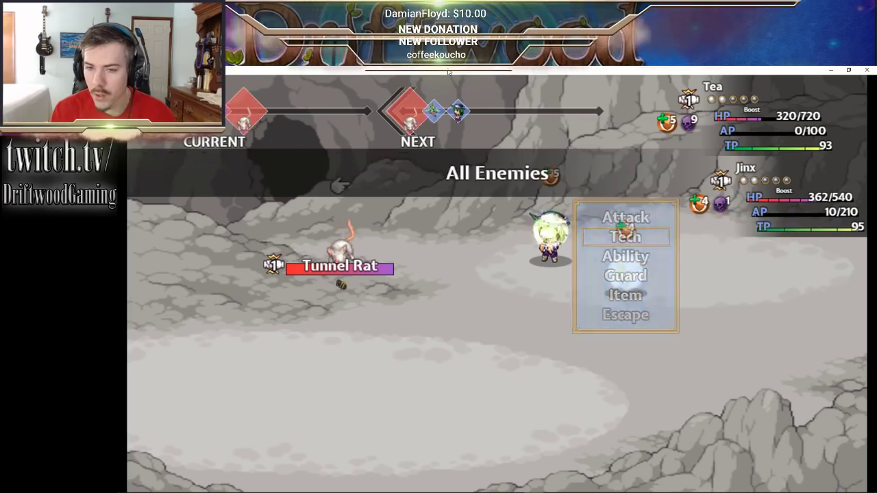
{"action": "key", "text": "Return"}
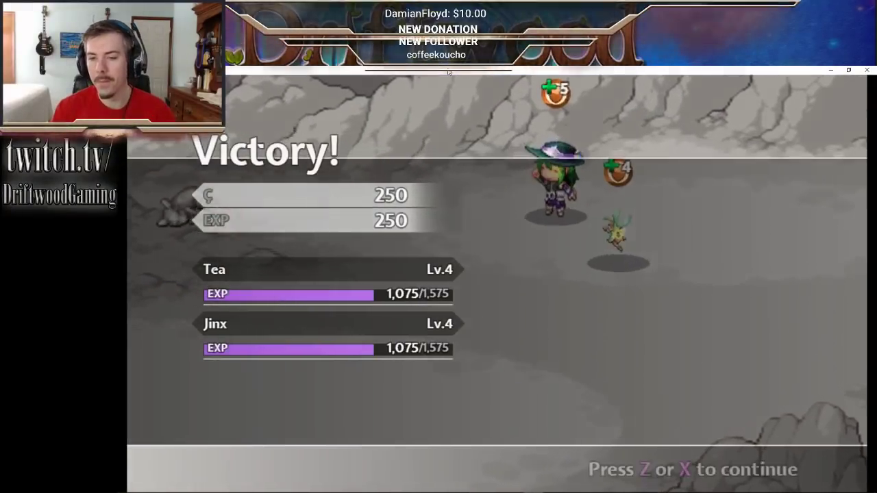
{"action": "key", "text": "z"}
{"action": "key", "text": "z"}
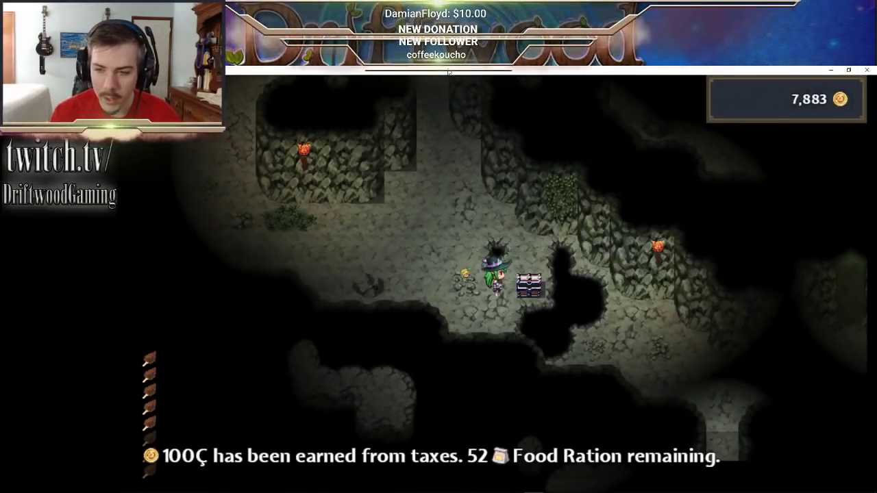
- Walk northwest from the opened chest to the grassy area and harvest the mushroom beside the rocks
{"action": "key", "text": "Left"}
{"action": "key", "text": "Up"}
{"action": "key", "text": "Left"}
{"action": "key", "text": "Up"}
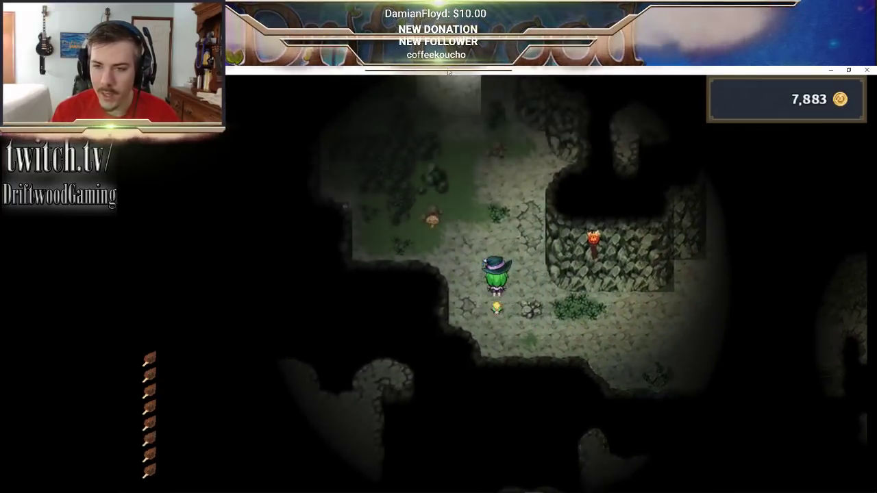
{"action": "key", "text": "z"}
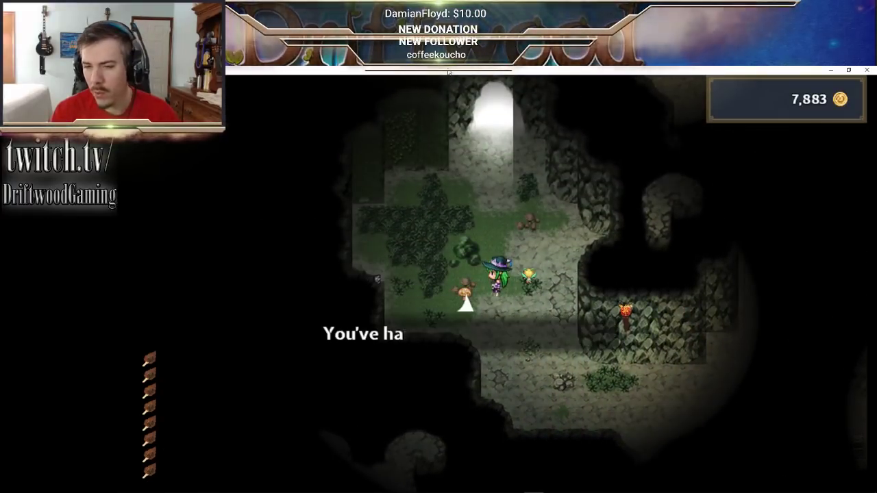
{"action": "key", "text": "Left"}
{"action": "key", "text": "z"}
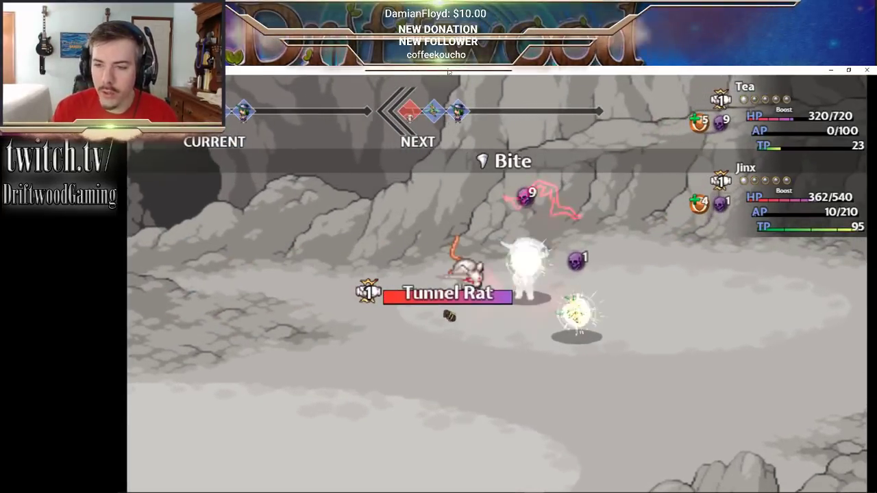
- Have Jinx use the Music Therapy tech to heal the party in the new Tunnel Rat battle
{"action": "key", "text": "Down"}
{"action": "key", "text": "z"}
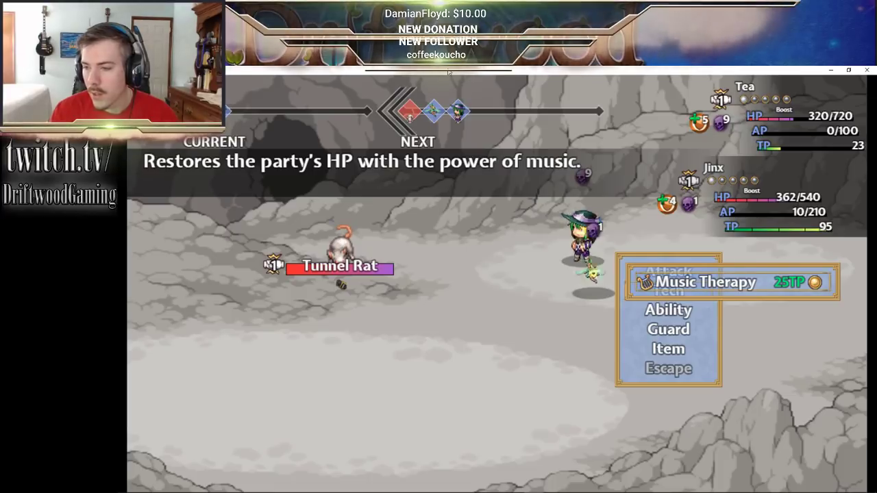
{"action": "key", "text": "Return"}
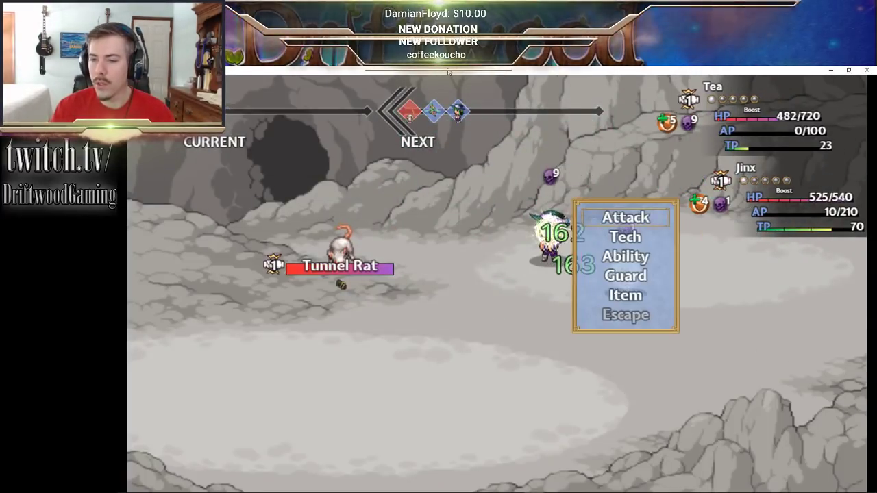
- Check Tea's techs and abilities, back out of both and have her make a normal attack on the Tunnel Rat
{"action": "key", "text": "Down"}
{"action": "key", "text": "Return"}
{"action": "key", "text": "Escape"}
{"action": "key", "text": "Down"}
{"action": "key", "text": "Return"}
{"action": "key", "text": "Escape"}
{"action": "key", "text": "Up"}
{"action": "key", "text": "Up"}
{"action": "key", "text": "Return"}
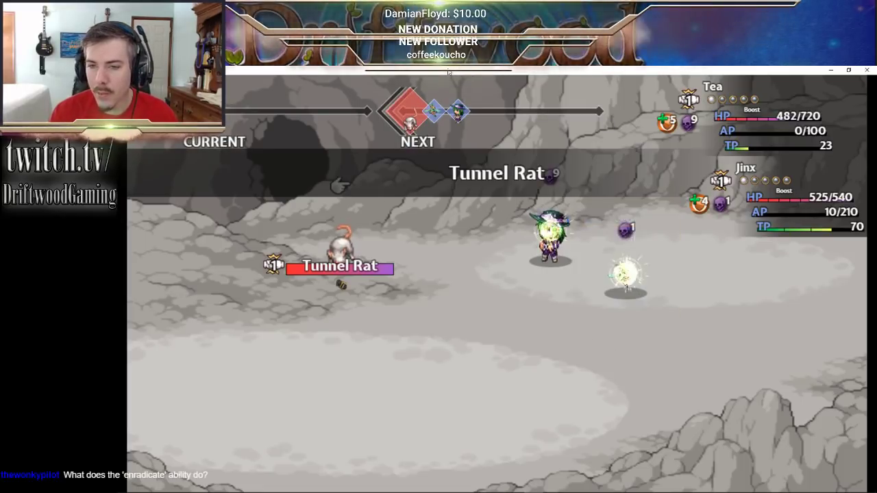
{"action": "key", "text": "Return"}
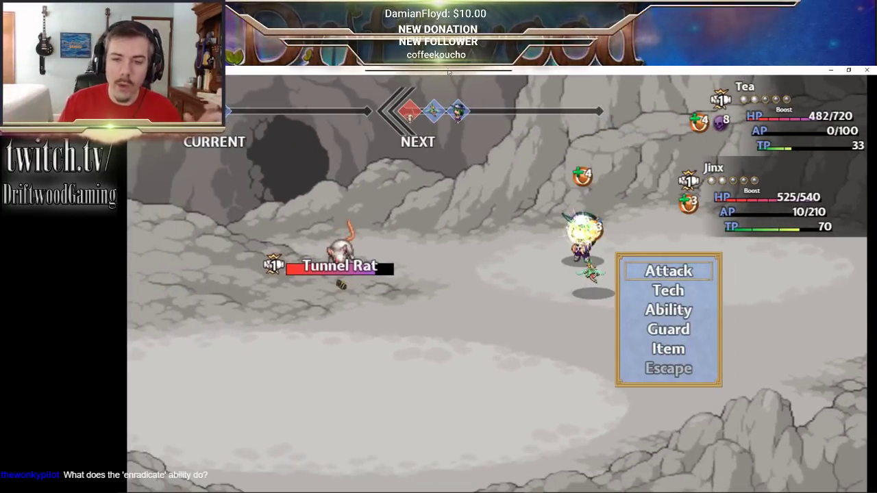
- Have Jinx use Music Therapy on all allies in the following turn
{"action": "key", "text": "Down"}
{"action": "key", "text": "Down"}
{"action": "key", "text": "Return"}
{"action": "key", "text": "Return"}
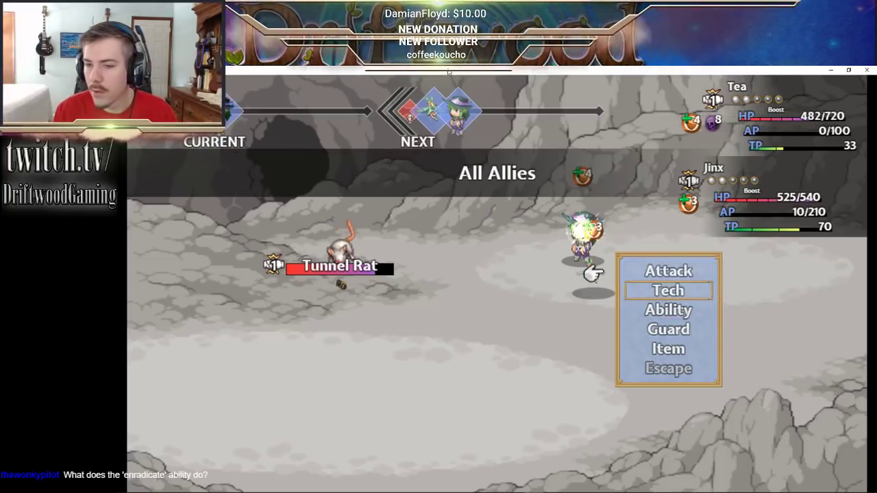
{"action": "key", "text": "Return"}
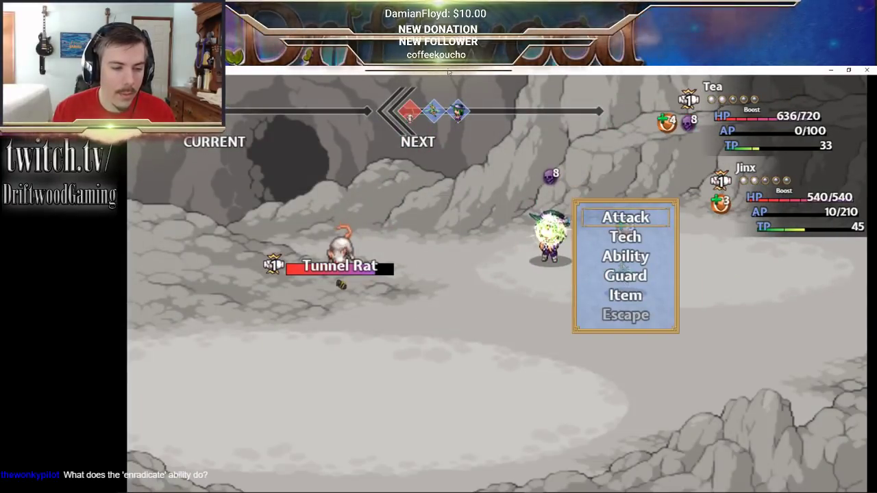
- Examine Tea's tech list and compare the descriptions of her First Aid and Enradiate abilities
{"action": "key", "text": "Down"}
{"action": "key", "text": "Return"}
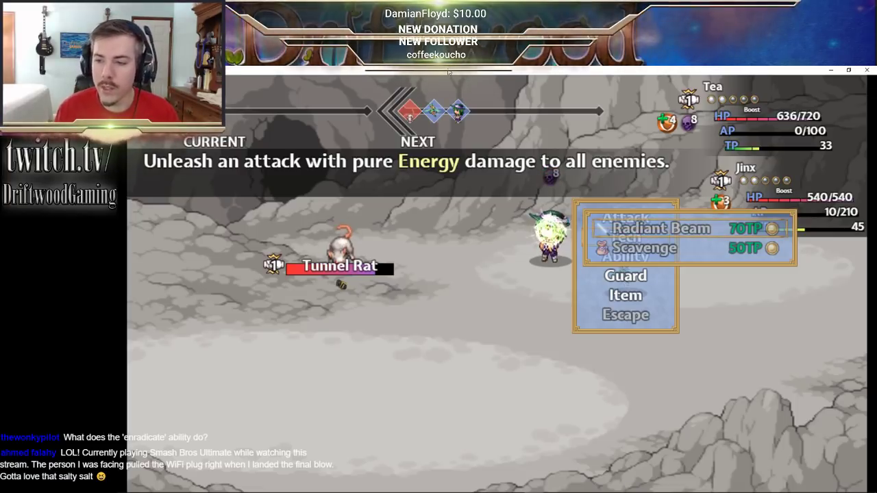
{"action": "key", "text": "Escape"}
{"action": "key", "text": "Down"}
{"action": "key", "text": "Return"}
{"action": "key", "text": "Down"}
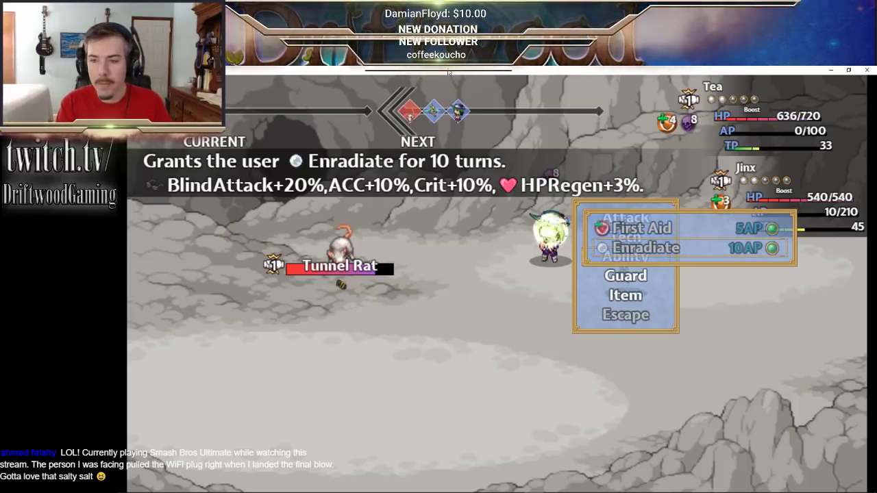
{"action": "key", "text": "Up"}
{"action": "key", "text": "Down"}
{"action": "key", "text": "Up"}
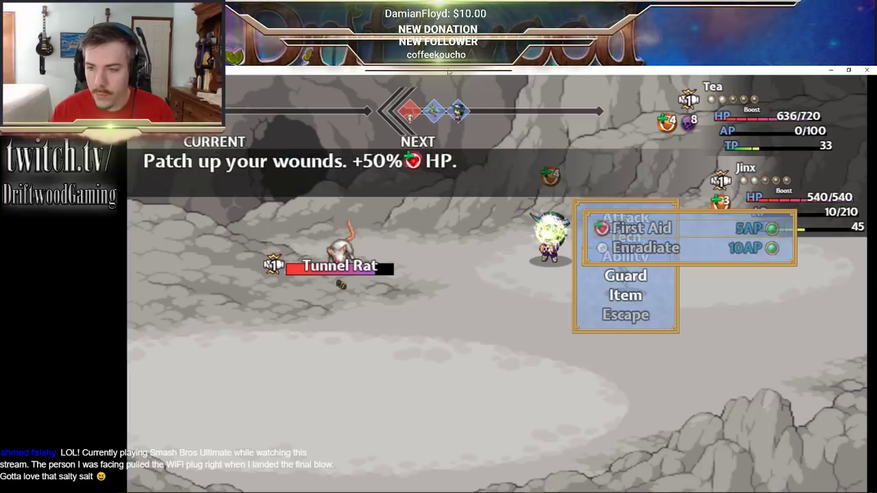
{"action": "key", "text": "Down"}
{"action": "key", "text": "Up"}
{"action": "key", "text": "Down"}
{"action": "key", "text": "Up"}
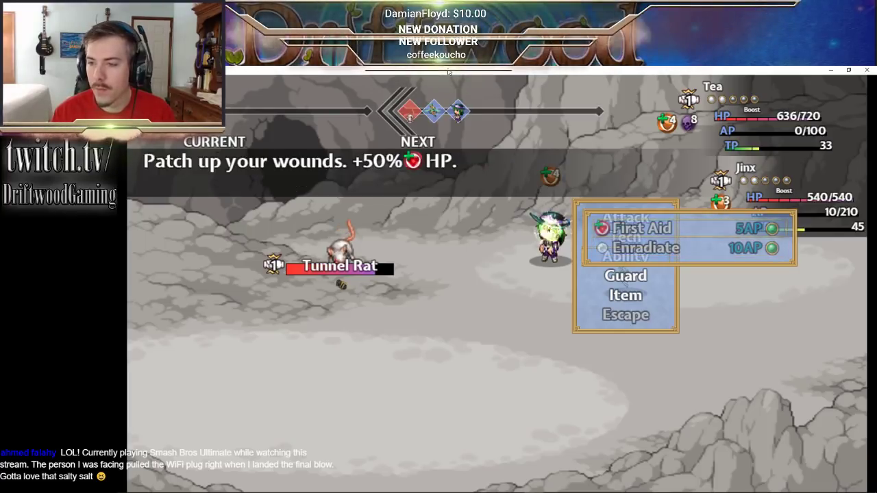
{"action": "key", "text": "Down"}
{"action": "key", "text": "Up"}
{"action": "key", "text": "Down"}
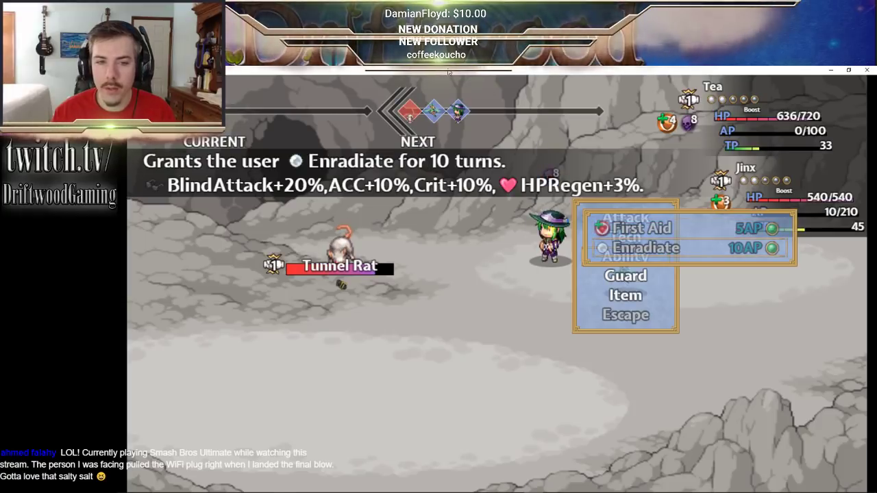
{"action": "key", "text": "Up"}
{"action": "key", "text": "Down"}
{"action": "key", "text": "Up"}
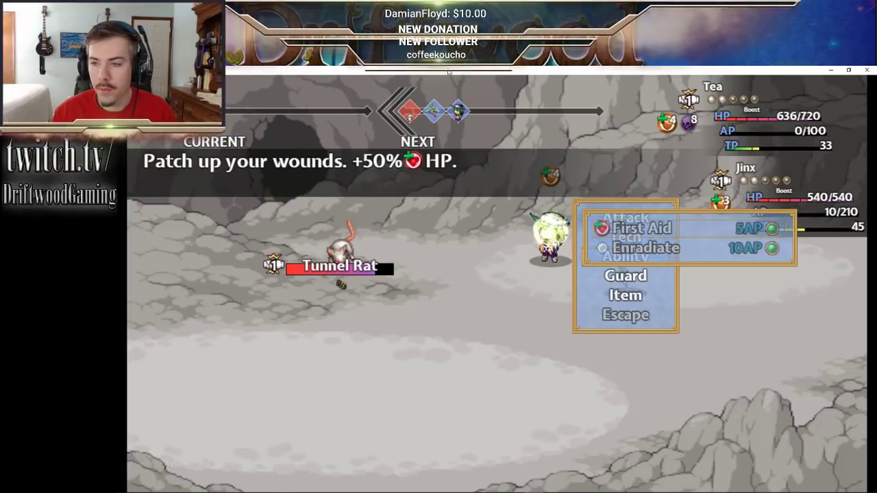
{"action": "key", "text": "Escape"}
{"action": "key", "text": "Return"}
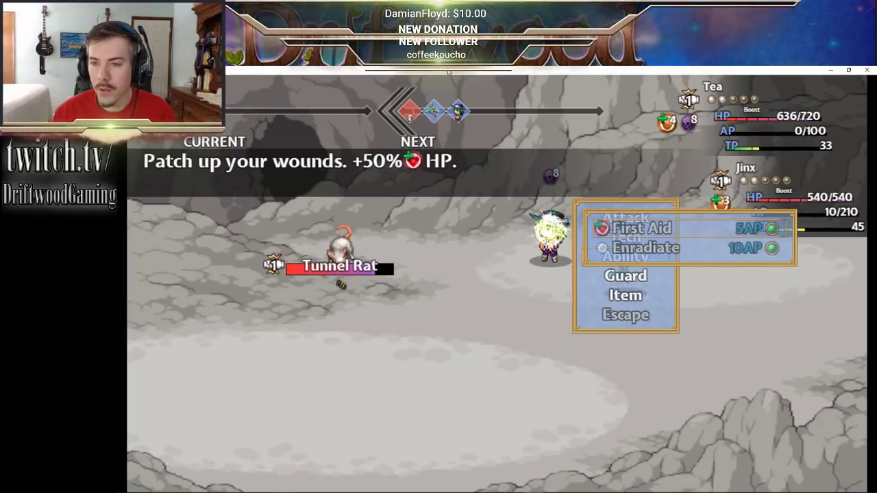
{"action": "key", "text": "Down"}
{"action": "key", "text": "Escape"}
- Have Tea make a normal attack on the Tunnel Rat
{"action": "key", "text": "Up"}
{"action": "key", "text": "Up"}
{"action": "key", "text": "Return"}
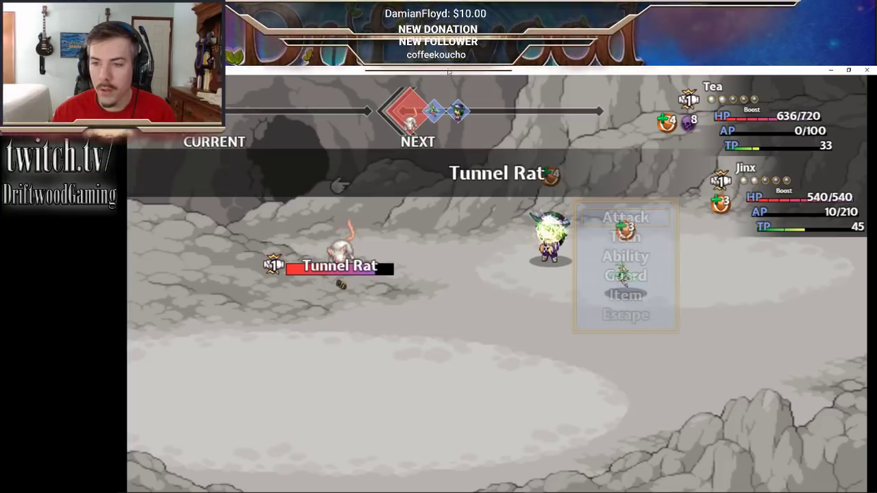
{"action": "key", "text": "Return"}
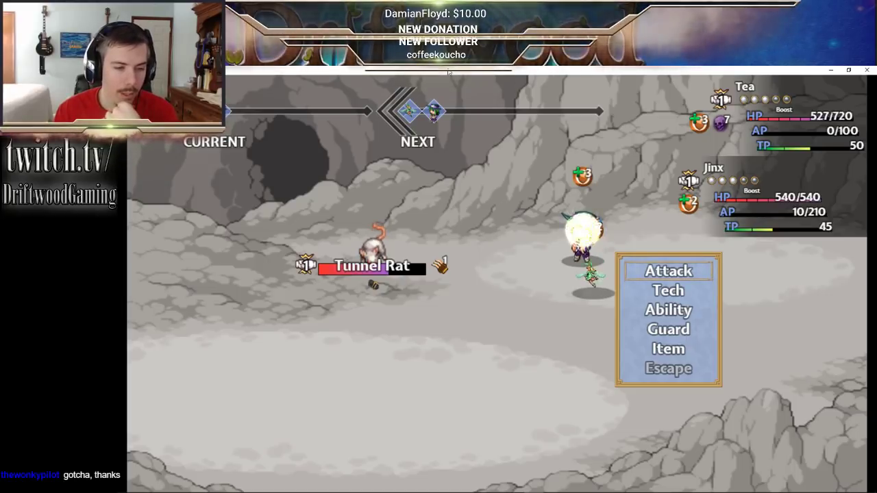
- Heal the party with Jinx's Music Therapy tech while the Tunnel Rat is guarding its turn
{"action": "key", "text": "Down"}
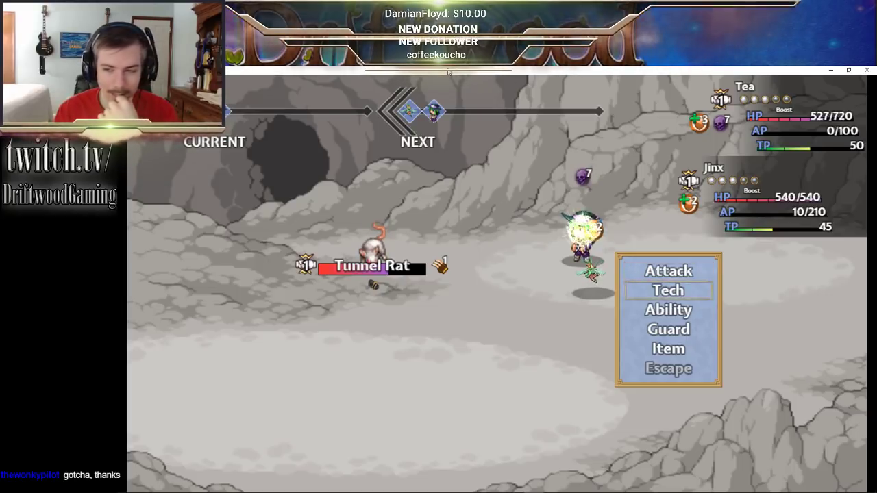
{"action": "key", "text": "Return"}
{"action": "key", "text": "Return"}
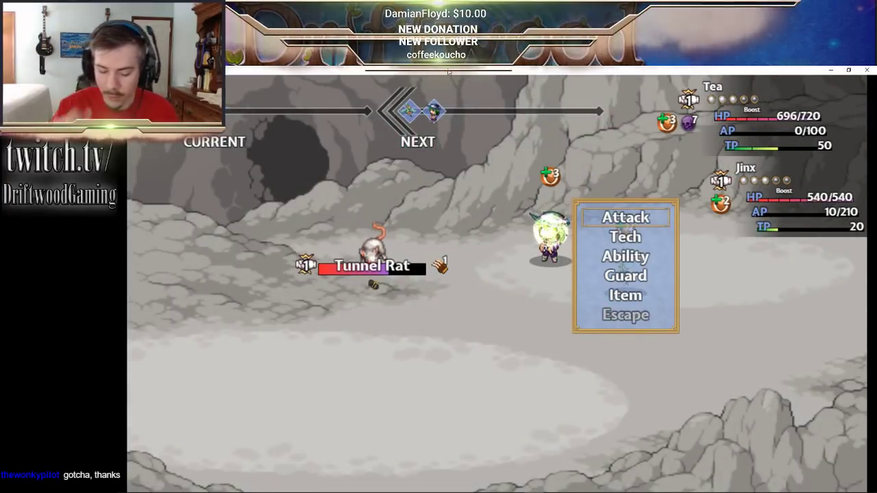
- Look through Tea's techs and abilities, back out of them and have her attack the Tunnel Rat
{"action": "key", "text": "Down"}
{"action": "key", "text": "Return"}
{"action": "key", "text": "Escape"}
{"action": "key", "text": "Down"}
{"action": "key", "text": "Return"}
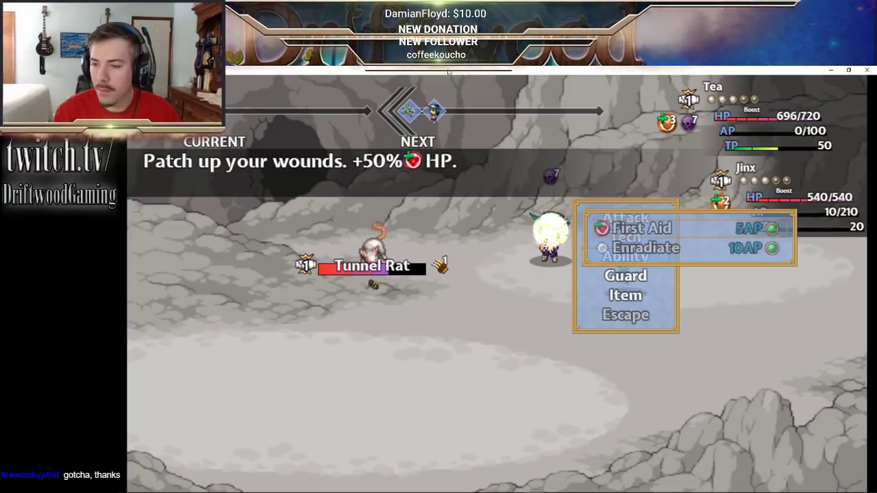
{"action": "key", "text": "Escape"}
{"action": "key", "text": "Up"}
{"action": "key", "text": "Up"}
{"action": "key", "text": "Return"}
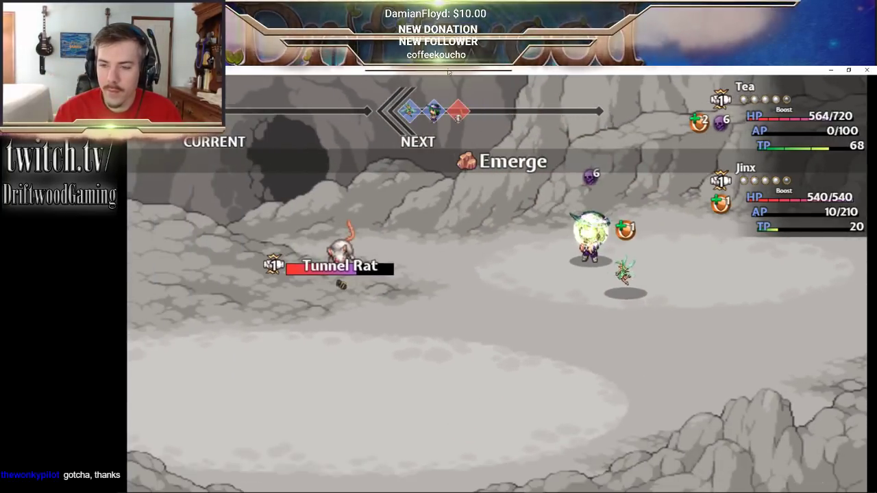
- Review Jinx's tech and her Fortify and Twinklebop abilities, cancelling the target selection for Twinklebop
{"action": "key", "text": "Down"}
{"action": "key", "text": "Return"}
{"action": "key", "text": "Escape"}
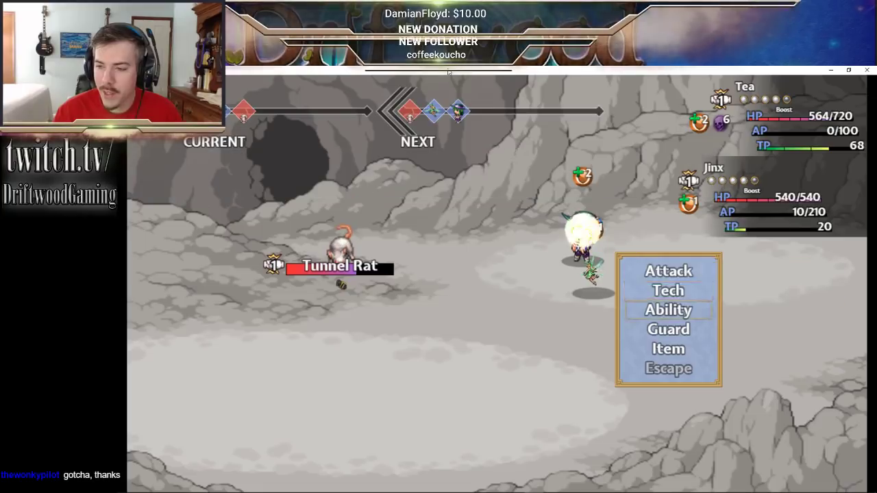
{"action": "key", "text": "Down"}
{"action": "key", "text": "Return"}
{"action": "key", "text": "Down"}
{"action": "key", "text": "Down"}
{"action": "key", "text": "Up"}
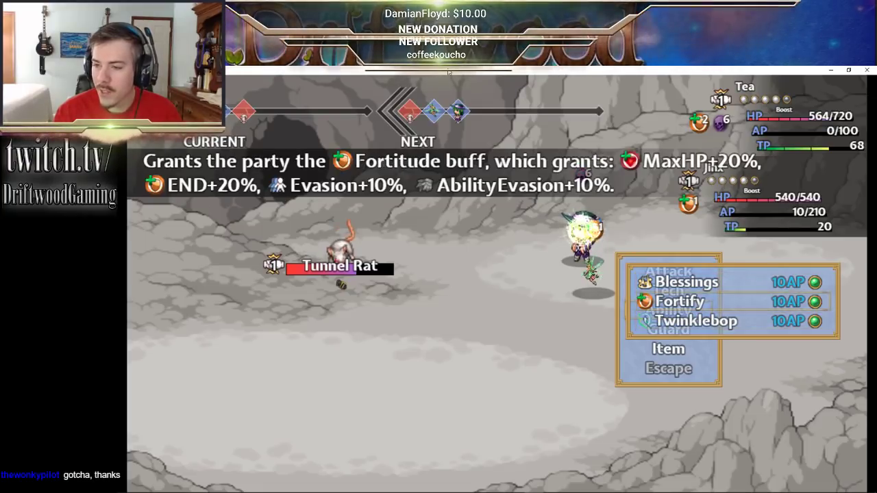
{"action": "key", "text": "Down"}
{"action": "key", "text": "Return"}
{"action": "key", "text": "Escape"}
{"action": "key", "text": "Up"}
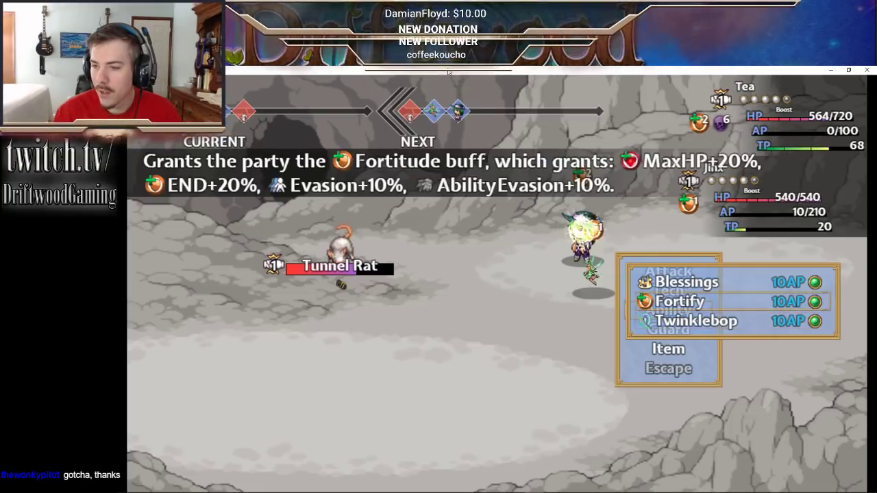
- Compare Blessings with Fortify and have Jinx cast Blessings on all allies
{"action": "key", "text": "Up"}
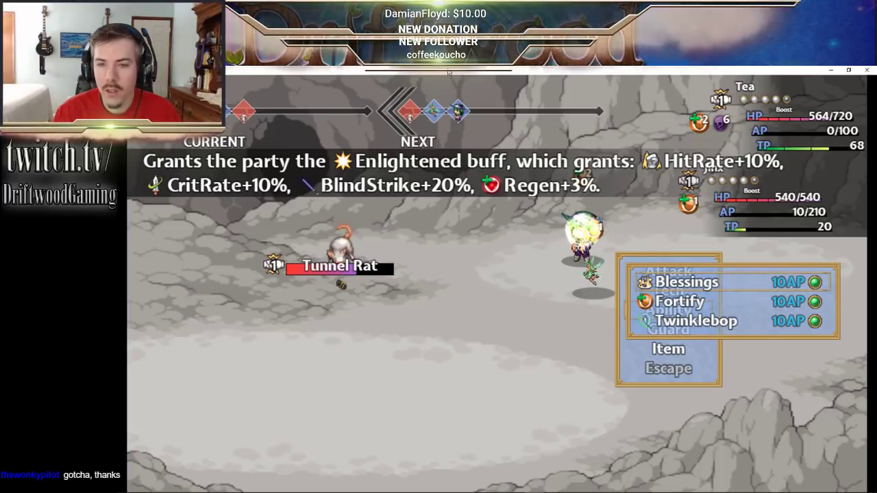
{"action": "key", "text": "Down"}
{"action": "key", "text": "Up"}
{"action": "key", "text": "Return"}
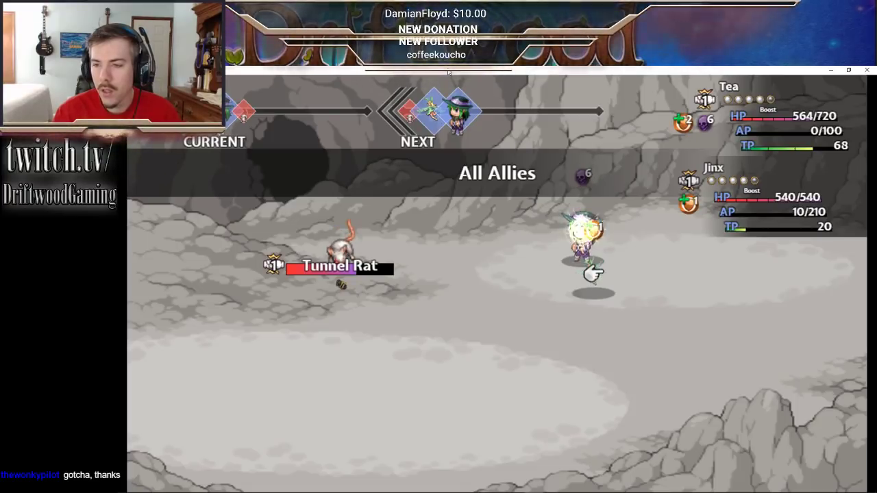
{"action": "key", "text": "Return"}
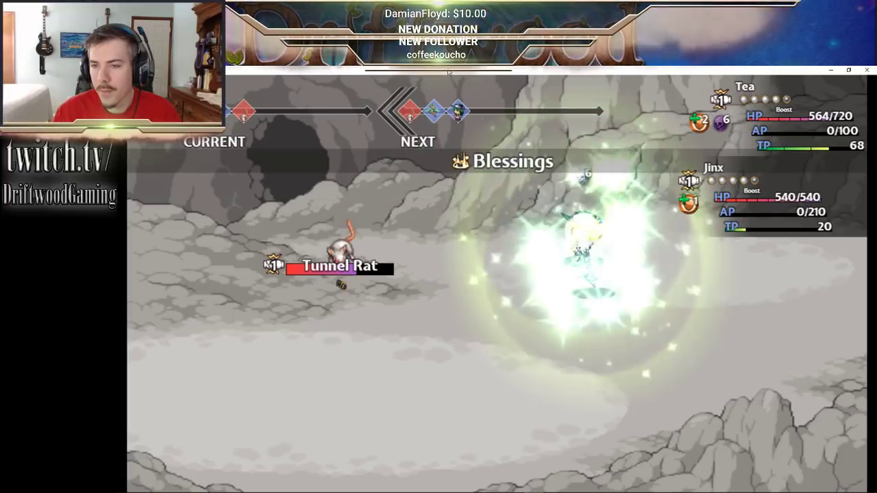
- Compare Tea's Radiant Beam and Scavenge techs, back out of the list and attack the Tunnel Rat
{"action": "key", "text": "Down"}
{"action": "key", "text": "Return"}
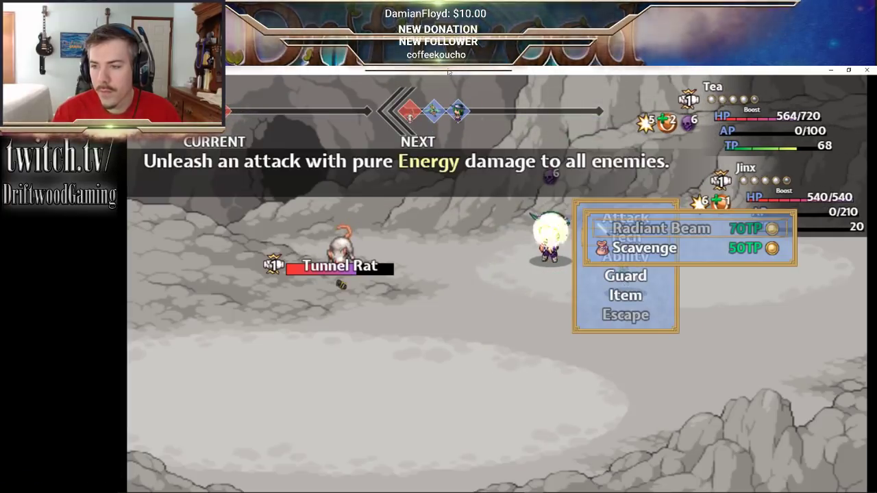
{"action": "key", "text": "Down"}
{"action": "key", "text": "Up"}
{"action": "key", "text": "Down"}
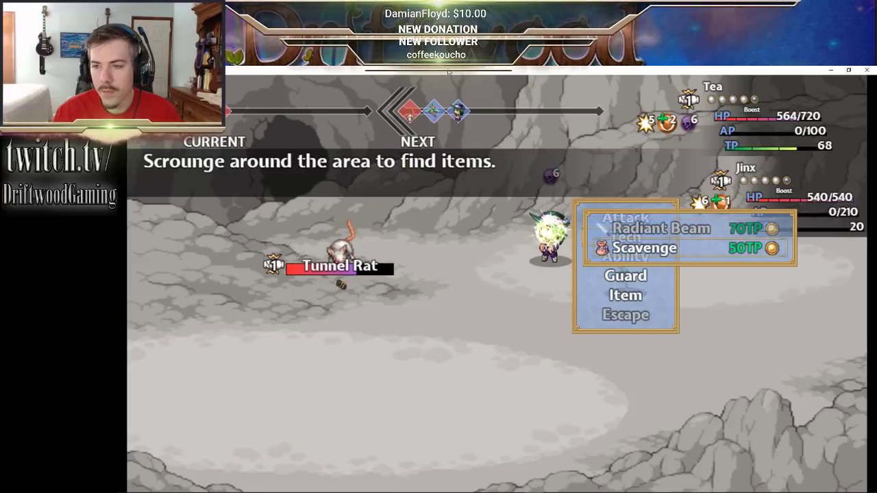
{"action": "key", "text": "Up"}
{"action": "key", "text": "Escape"}
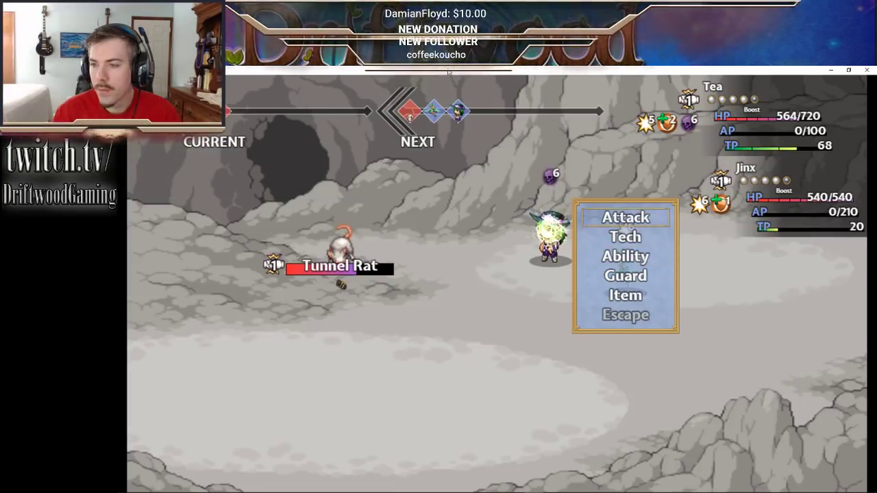
{"action": "key", "text": "Return"}
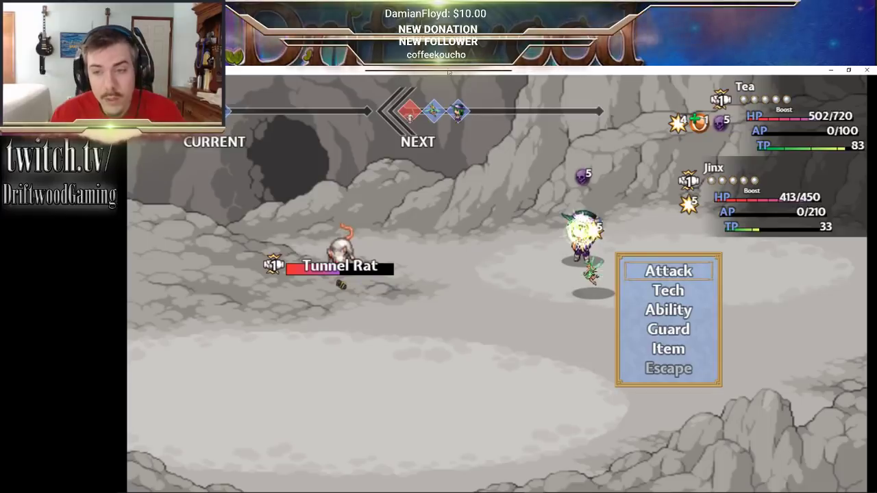
- Have Jinx restore all allies' HP with the Music Therapy tech
{"action": "key", "text": "Down"}
{"action": "key", "text": "Return"}
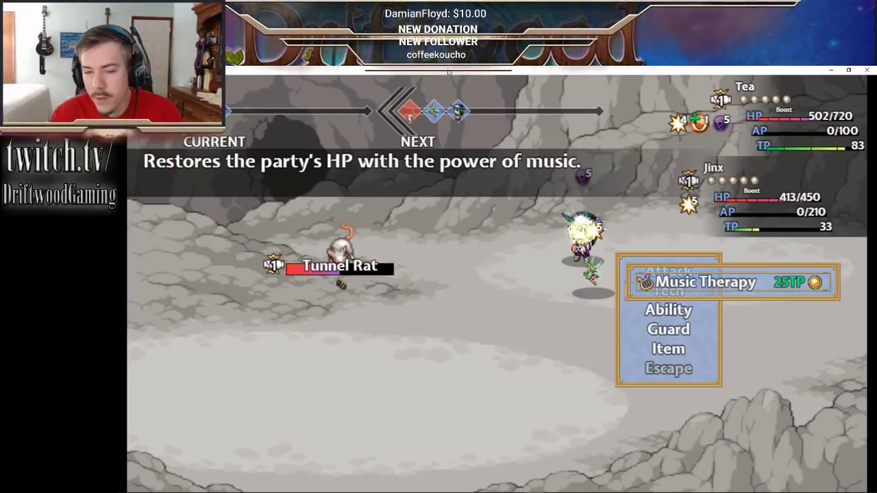
{"action": "key", "text": "Return"}
{"action": "key", "text": "Return"}
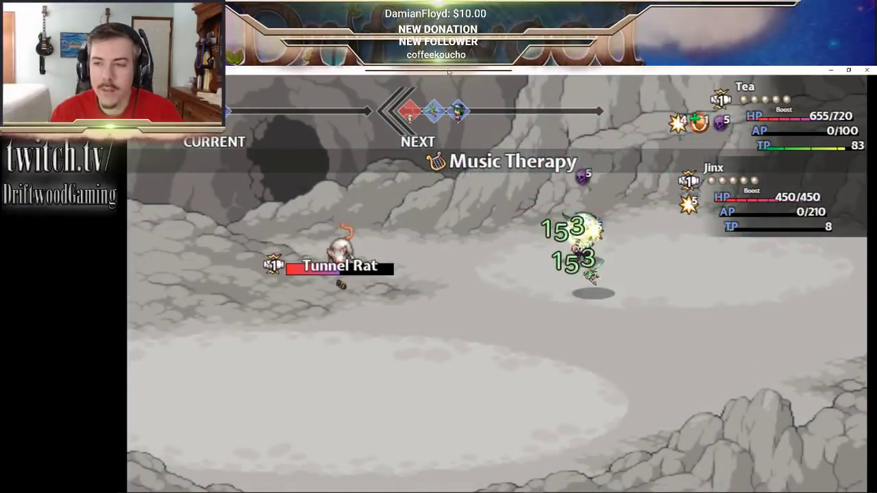
- Unleash Tea's Radiant Beam tech on all enemies and close the victory summary
{"action": "key", "text": "Return"}
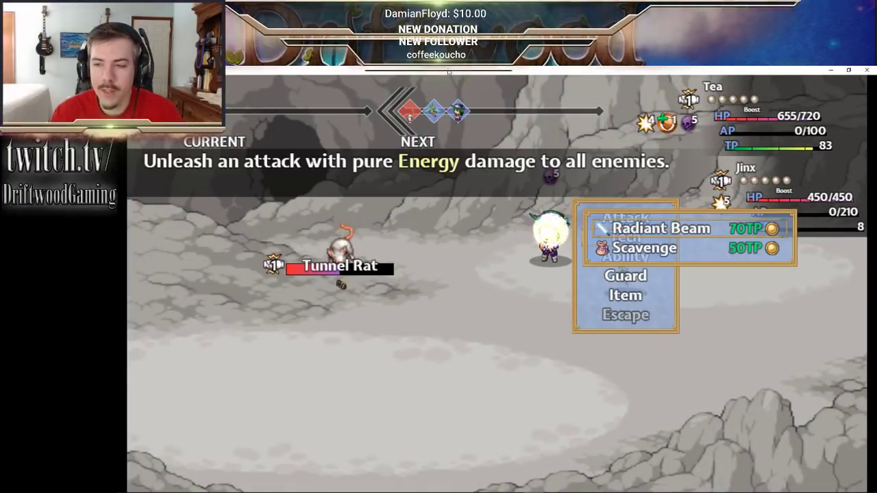
{"action": "key", "text": "Return"}
{"action": "key", "text": "Return"}
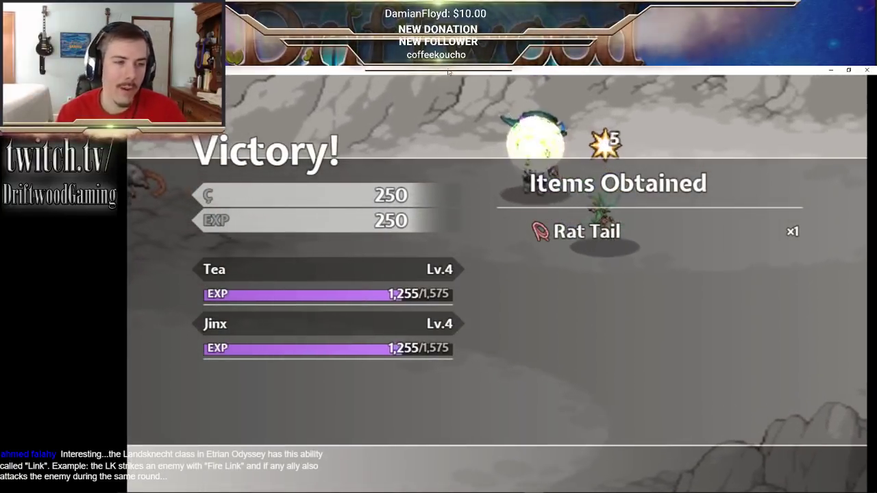
{"action": "key", "text": "z"}
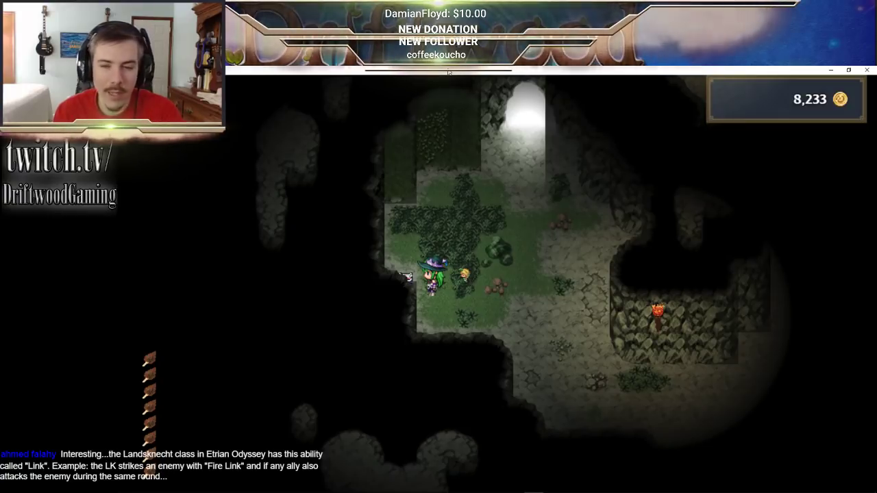
- Walk Tea to the glowing cave exit and proceed to dungeon level 6
{"action": "key", "text": "Right"}
{"action": "key", "text": "Up"}
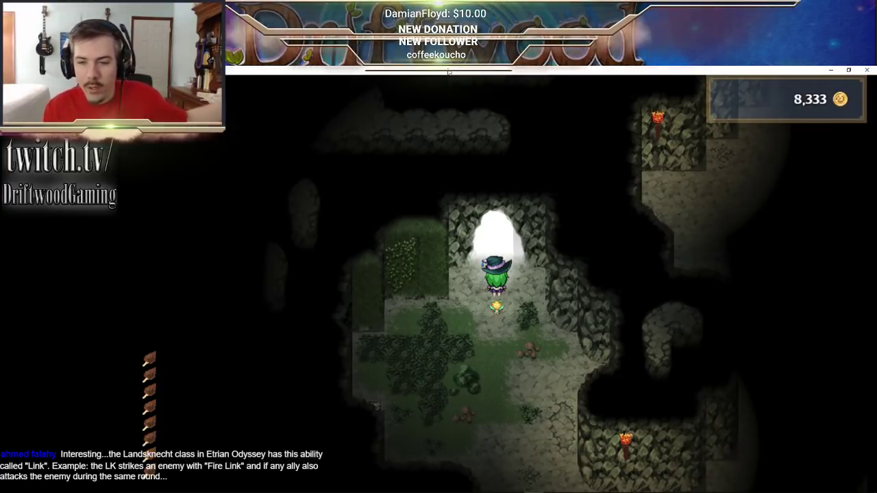
{"action": "key", "text": "Up"}
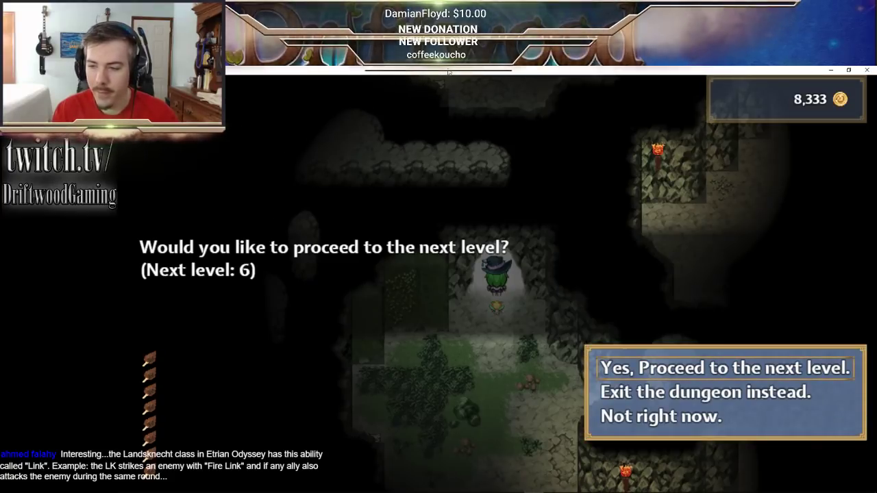
{"action": "key", "text": "Return"}
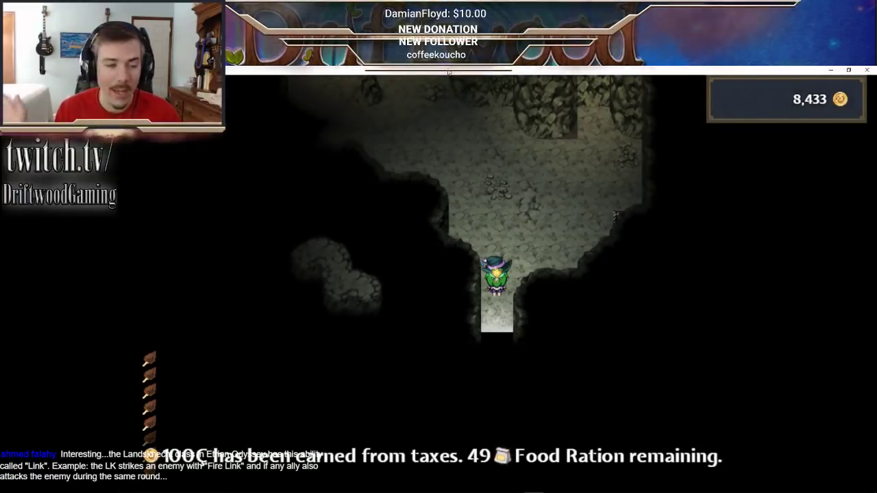
- Walk to the guarded chest on the new level and challenge its guardians for the loot
{"action": "key", "text": "Up"}
{"action": "key", "text": "Right"}
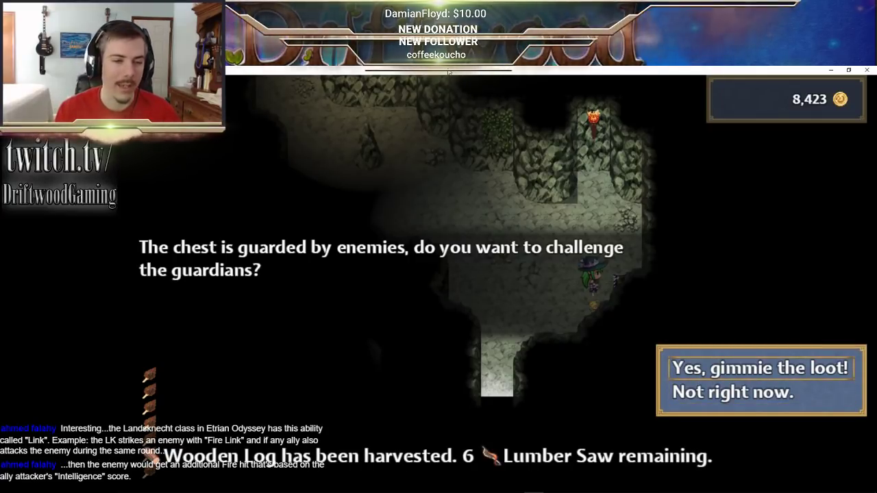
{"action": "key", "text": "Down"}
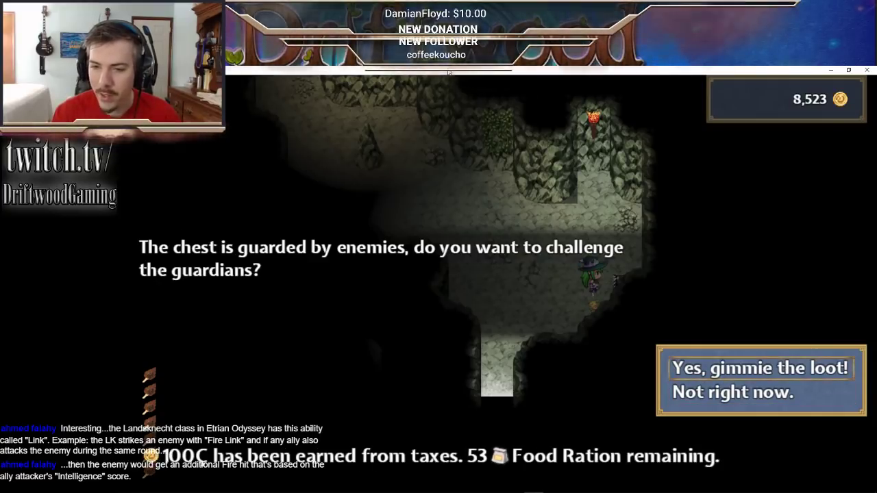
{"action": "key", "text": "Return"}
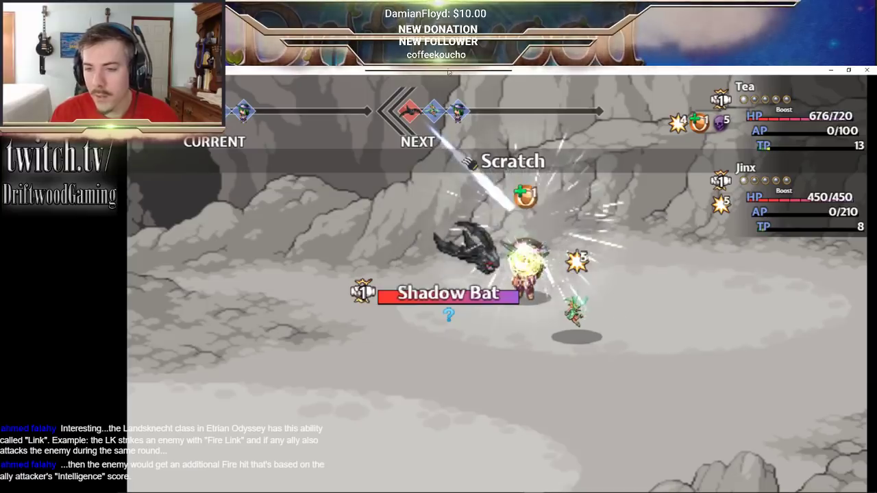
- Check Jinx's Music Therapy tech and abilities, back out and have Jinx attack the Shadow Bat
{"action": "key", "text": "Down"}
{"action": "key", "text": "Return"}
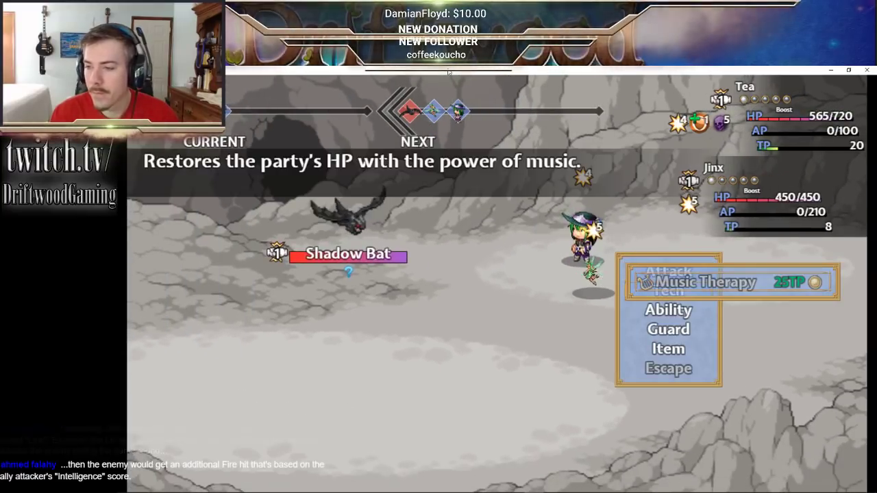
{"action": "key", "text": "Escape"}
{"action": "key", "text": "Down"}
{"action": "key", "text": "Return"}
{"action": "key", "text": "Escape"}
{"action": "key", "text": "Up"}
{"action": "key", "text": "Up"}
{"action": "key", "text": "Return"}
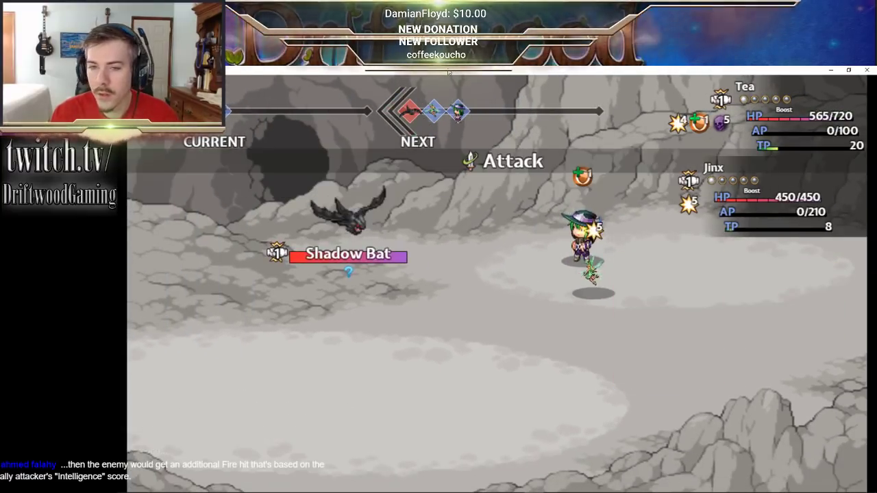
- Check Tea's techs and abilities, back out and have Tea attack the Shadow Bat
{"action": "key", "text": "Down"}
{"action": "key", "text": "Return"}
{"action": "key", "text": "Escape"}
{"action": "key", "text": "Down"}
{"action": "key", "text": "Return"}
{"action": "key", "text": "Escape"}
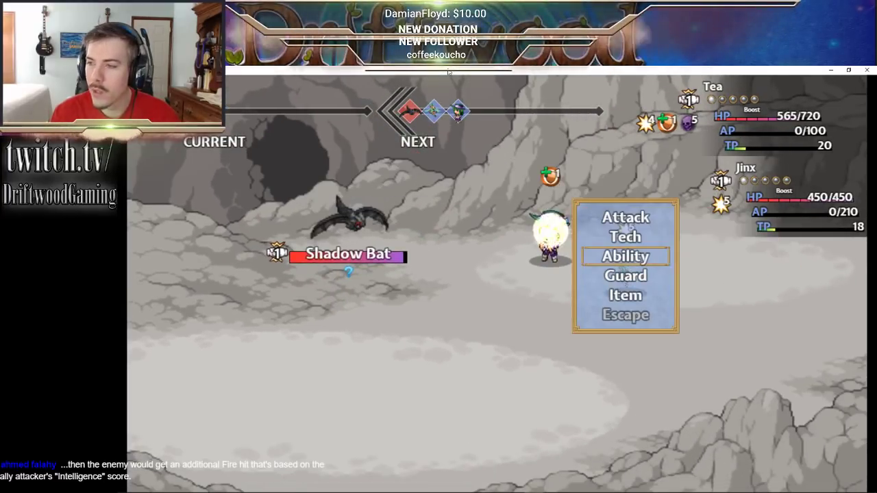
{"action": "key", "text": "Return"}
{"action": "key", "text": "Return"}
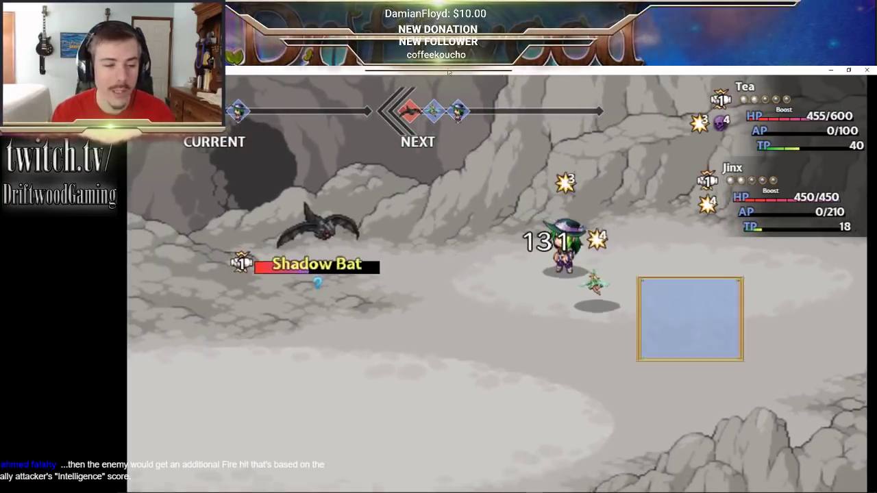
- Look over Jinx's tech, back out and attack the Shadow Bat with Jinx
{"action": "key", "text": "Down"}
{"action": "key", "text": "Return"}
{"action": "key", "text": "Escape"}
{"action": "key", "text": "Up"}
{"action": "key", "text": "Return"}
{"action": "key", "text": "Return"}
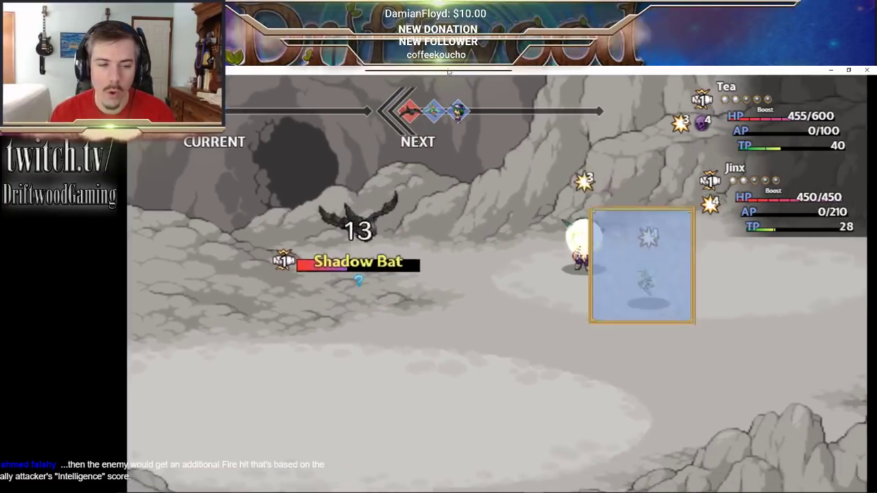
- Check the TP costs of Tea's Radiant Beam and Scavenge, back out and attack the Shadow Bat
{"action": "key", "text": "Down"}
{"action": "key", "text": "Return"}
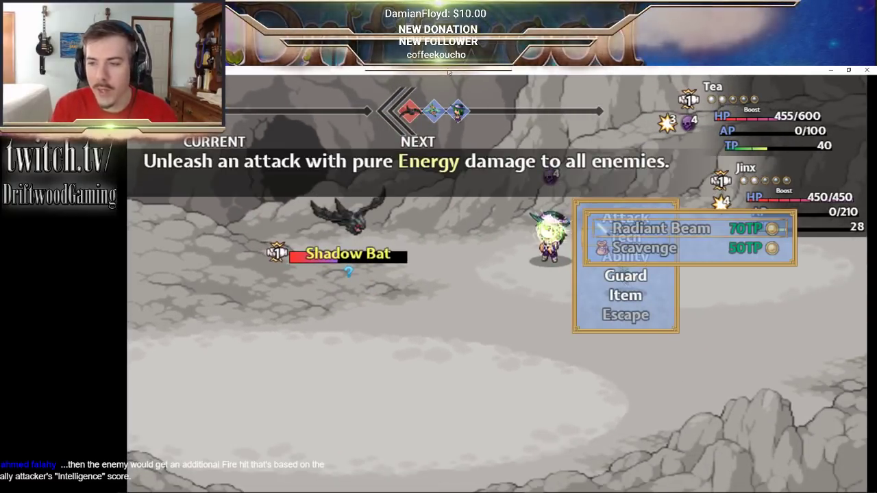
{"action": "key", "text": "Escape"}
{"action": "key", "text": "Up"}
{"action": "key", "text": "Return"}
{"action": "key", "text": "Return"}
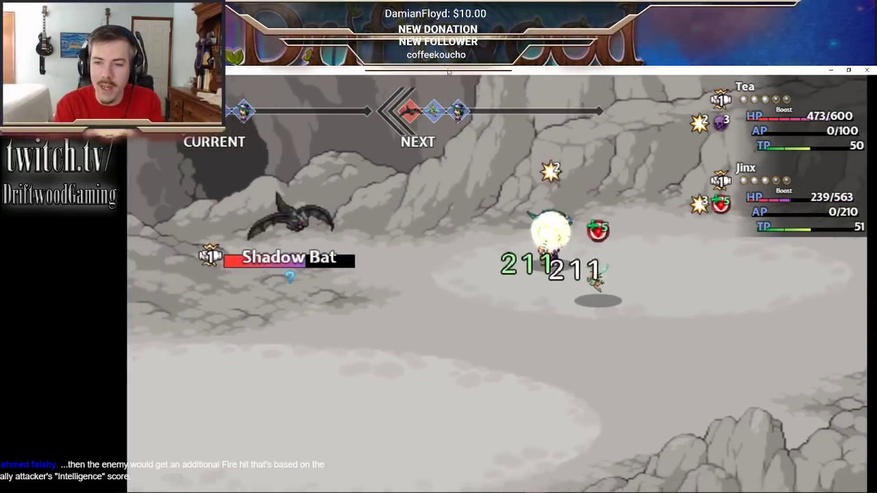
- Restore the party's HP with Jinx's Music Therapy tech
{"action": "key", "text": "Down"}
{"action": "key", "text": "Return"}
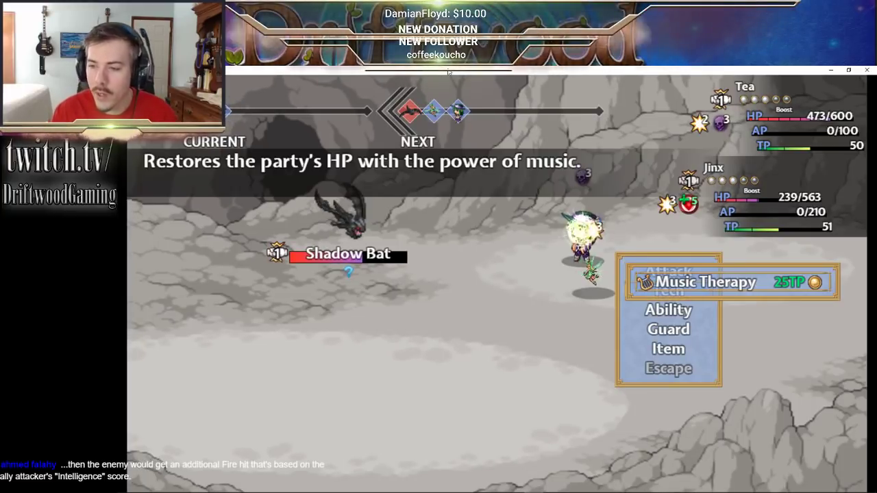
{"action": "key", "text": "Return"}
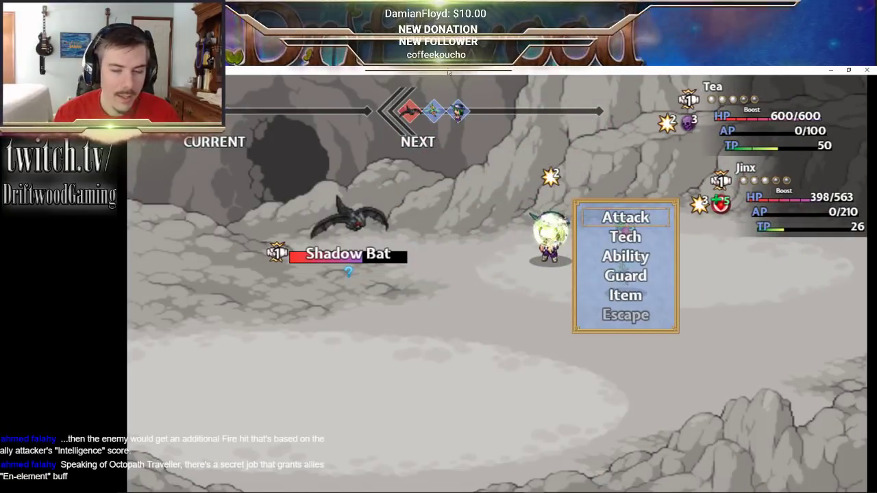
- Look through Tea's battle commands and use the Woke Water item on Tea
{"action": "key", "text": "Return"}
{"action": "key", "text": "Escape"}
{"action": "key", "text": "Down"}
{"action": "key", "text": "Return"}
{"action": "key", "text": "Escape"}
{"action": "key", "text": "Down"}
{"action": "key", "text": "Return"}
{"action": "key", "text": "Down"}
{"action": "key", "text": "Down"}
{"action": "key", "text": "Down"}
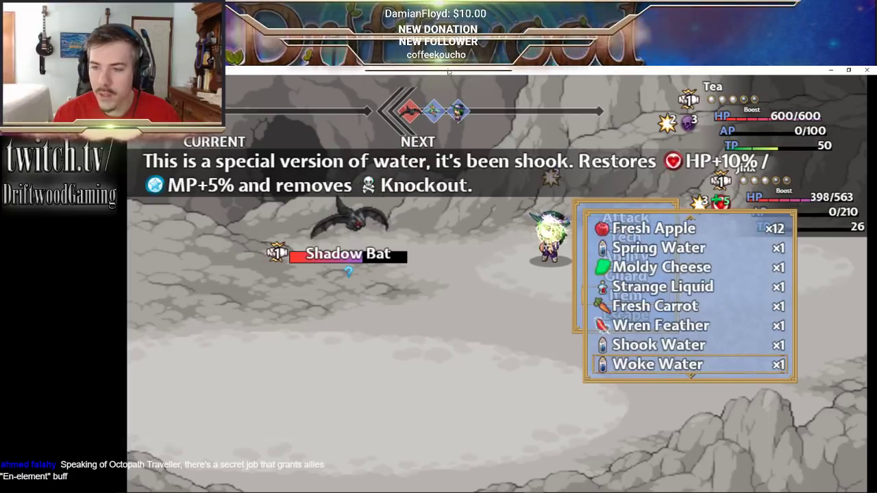
{"action": "key", "text": "Return"}
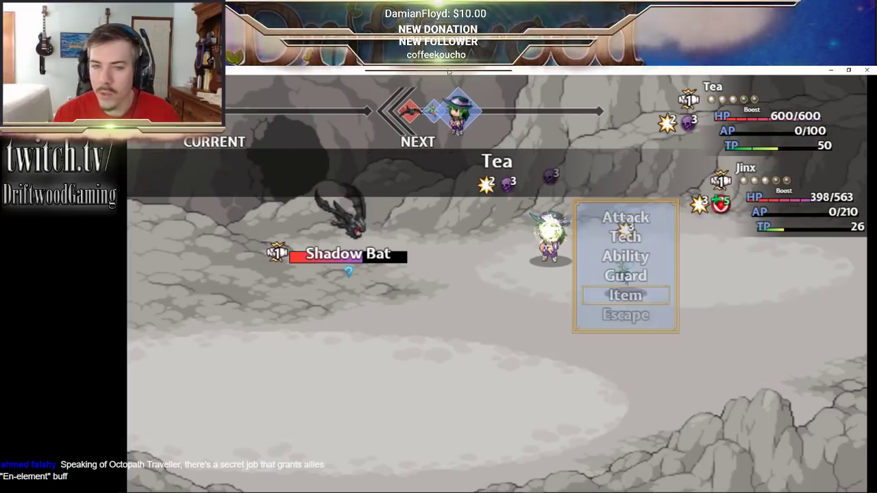
{"action": "key", "text": "Return"}
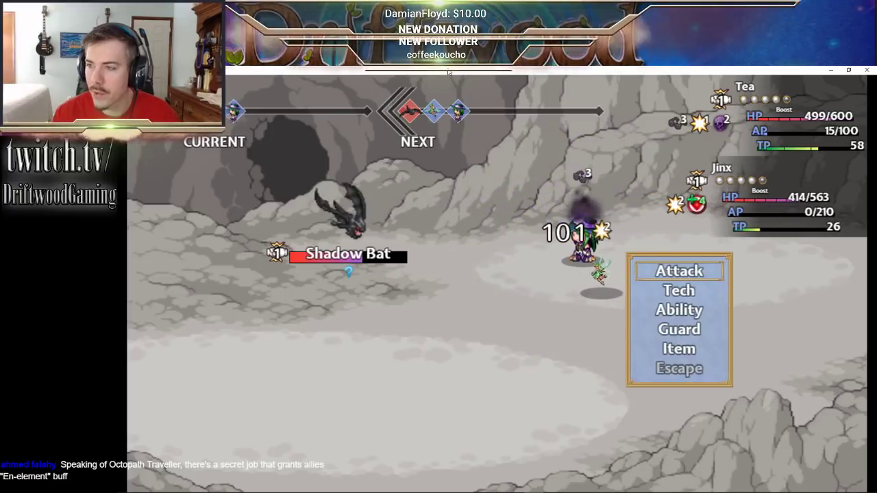
- Have Jinx heal all allies with Music Therapy again
{"action": "key", "text": "Down"}
{"action": "key", "text": "Return"}
{"action": "key", "text": "Return"}
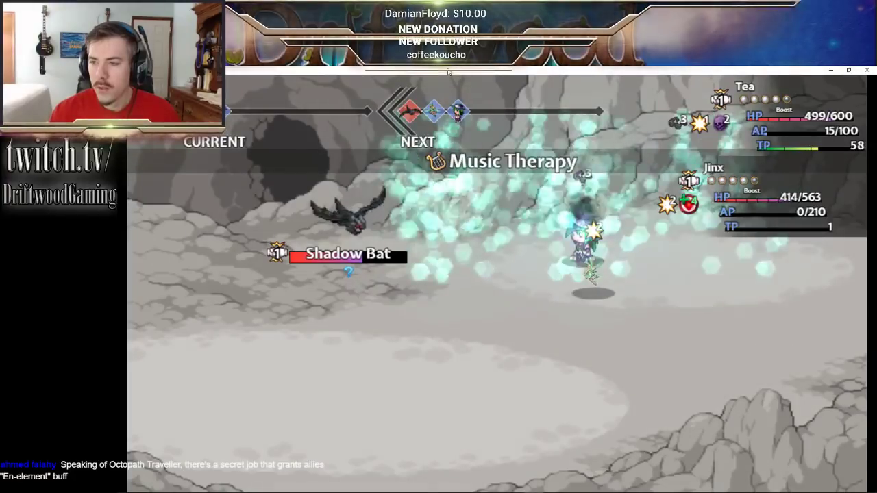
- Check Tea's tech list, back out and attack the Shadow Bat with Tea
{"action": "key", "text": "Down"}
{"action": "key", "text": "Return"}
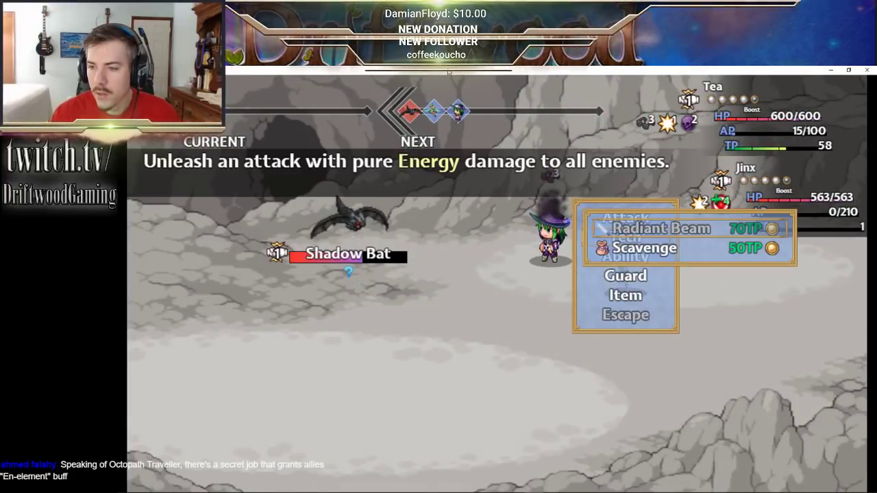
{"action": "key", "text": "Escape"}
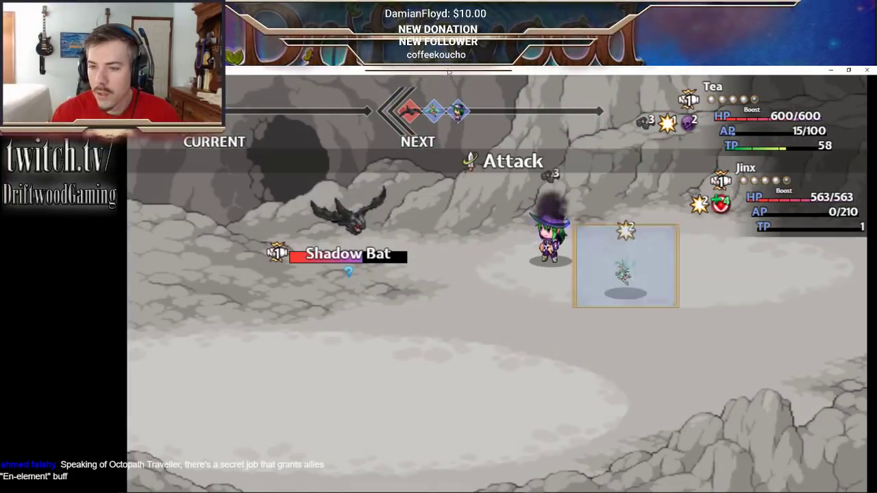
{"action": "key", "text": "Return"}
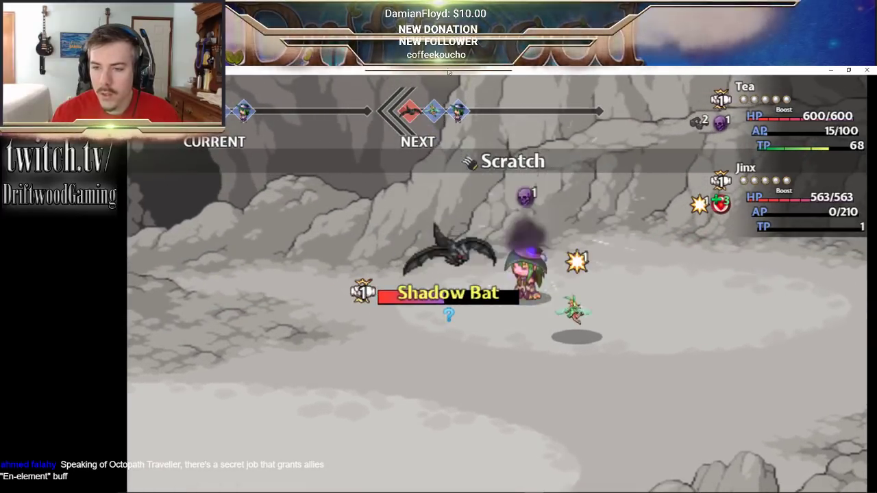
- Check Jinx's Music Therapy cost, back out and have Jinx attack the Shadow Bat
{"action": "key", "text": "Down"}
{"action": "key", "text": "Return"}
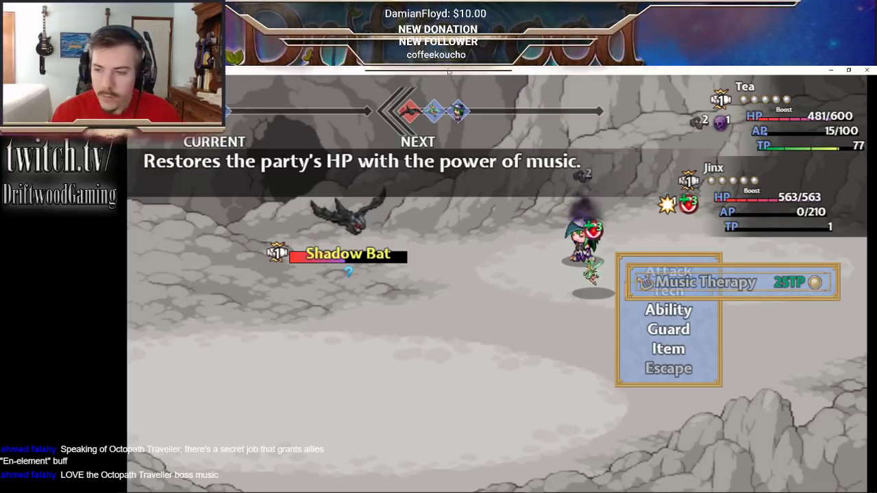
{"action": "key", "text": "Escape"}
{"action": "key", "text": "Return"}
{"action": "key", "text": "Escape"}
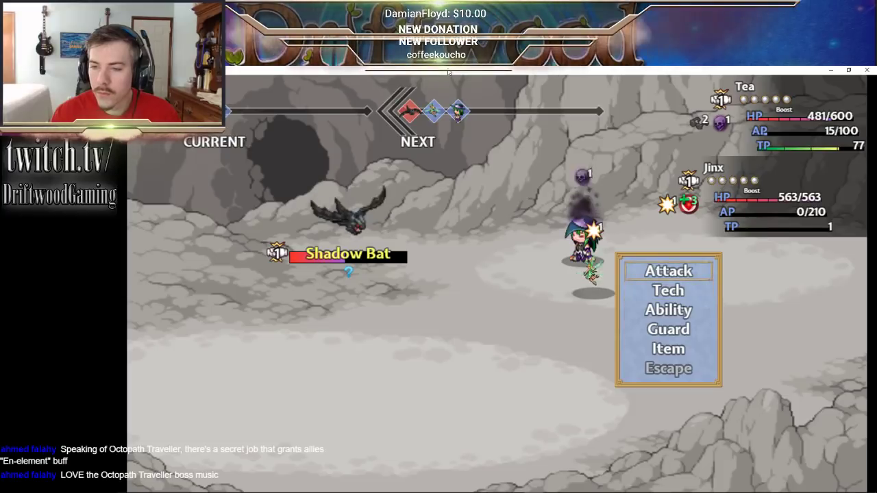
{"action": "key", "text": "Return"}
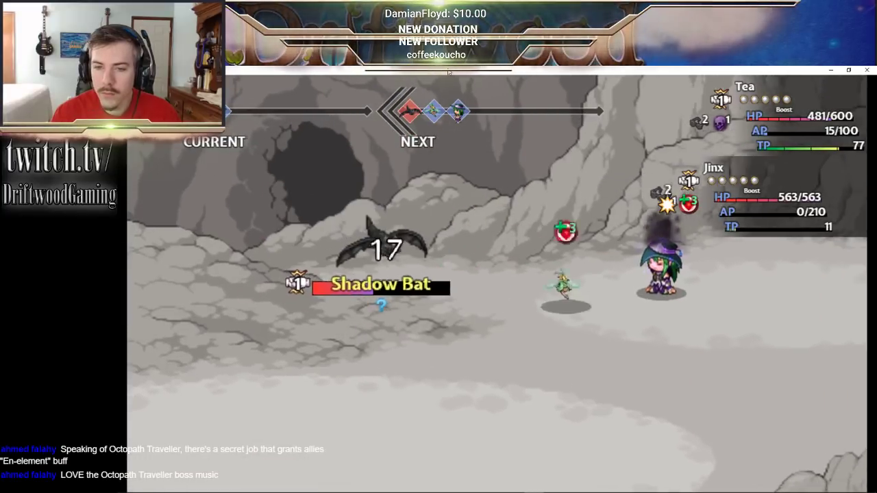
- Cancel the all-enemies target selection for Tea and compare her First Aid and Enradiate abilities
{"action": "key", "text": "Down"}
{"action": "key", "text": "Down"}
{"action": "key", "text": "Return"}
{"action": "key", "text": "Return"}
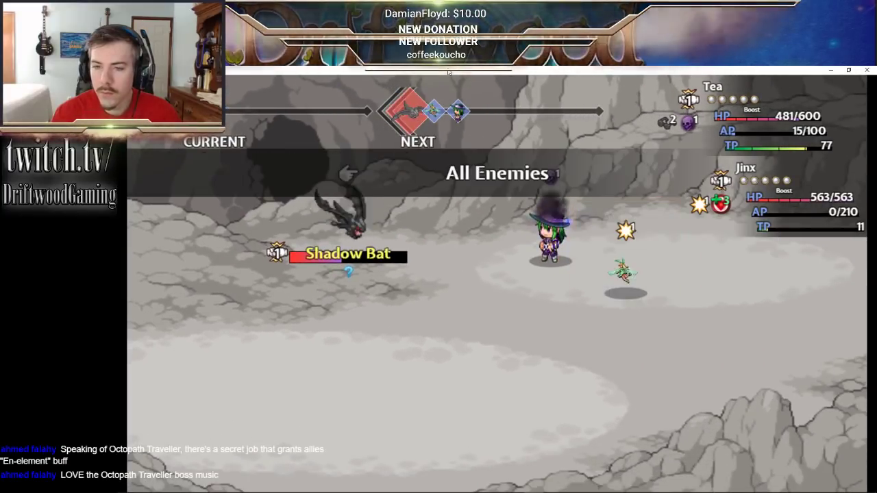
{"action": "key", "text": "Escape"}
{"action": "key", "text": "Escape"}
{"action": "key", "text": "Up"}
{"action": "key", "text": "Return"}
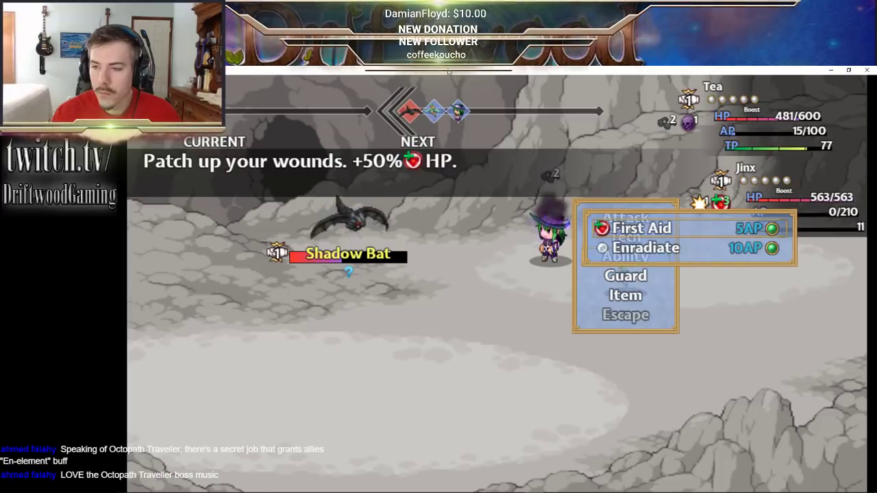
{"action": "key", "text": "Down"}
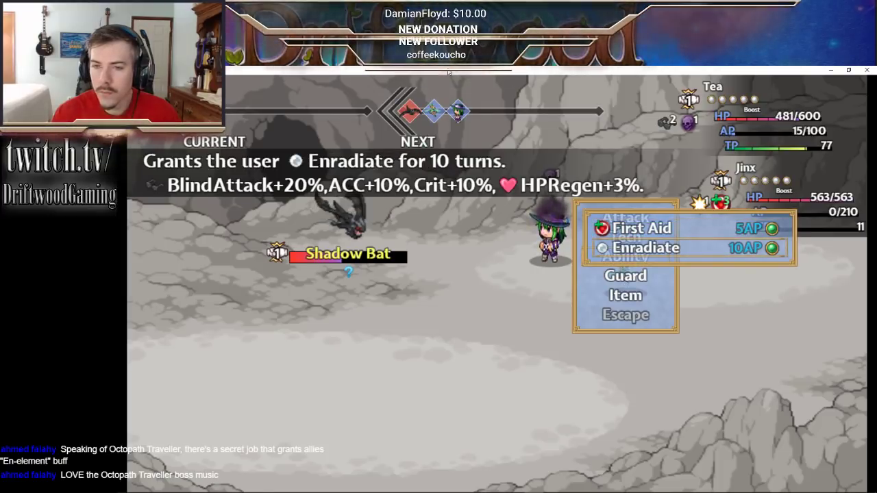
- Use Enradiate on Tea, and heal the party with Jinx's Music Therapy
{"action": "key", "text": "Return"}
{"action": "key", "text": "Return"}
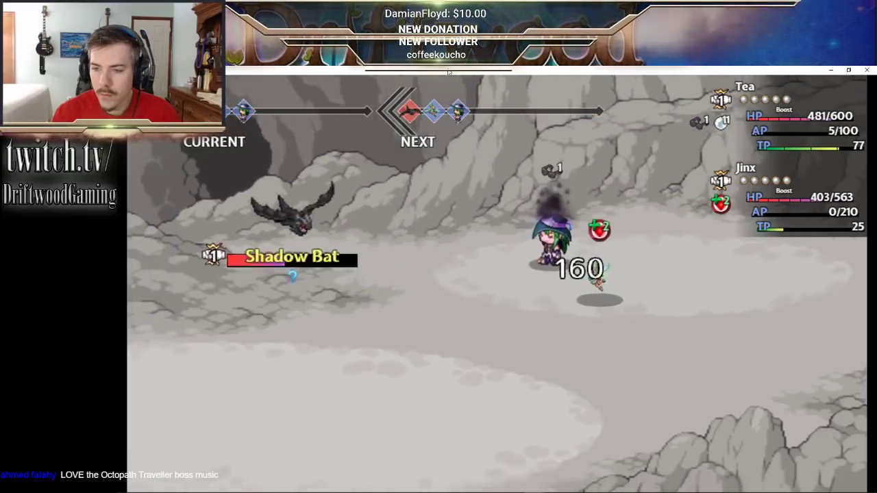
{"action": "key", "text": "Return"}
{"action": "key", "text": "Escape"}
{"action": "key", "text": "Down"}
{"action": "key", "text": "Return"}
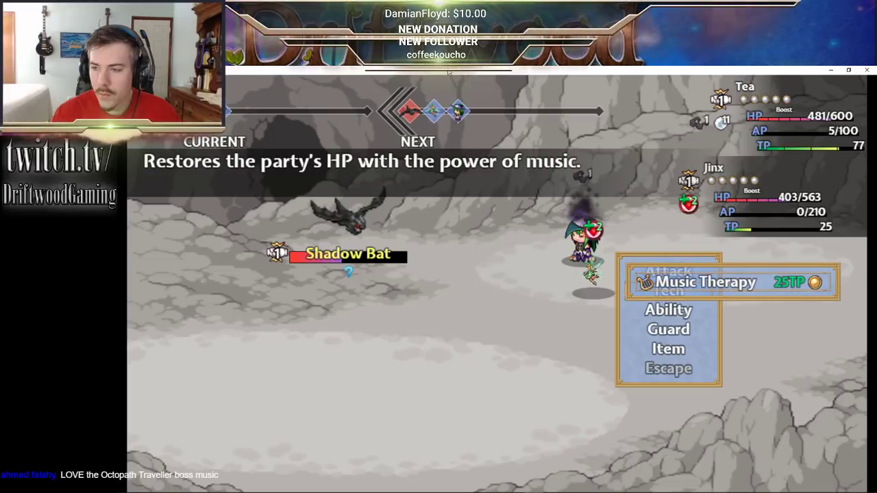
{"action": "key", "text": "Return"}
{"action": "key", "text": "Return"}
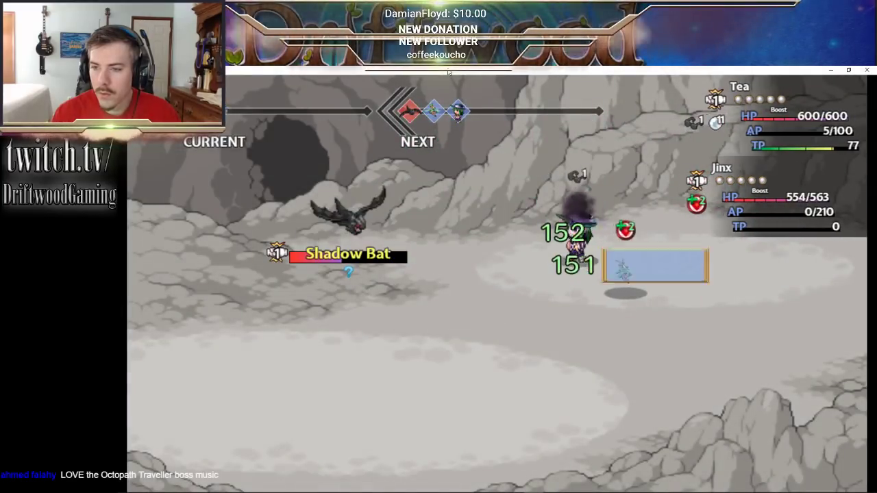
- Attack the Shadow Bat with Tea after checking her techs
{"action": "key", "text": "Down"}
{"action": "key", "text": "Return"}
{"action": "key", "text": "Escape"}
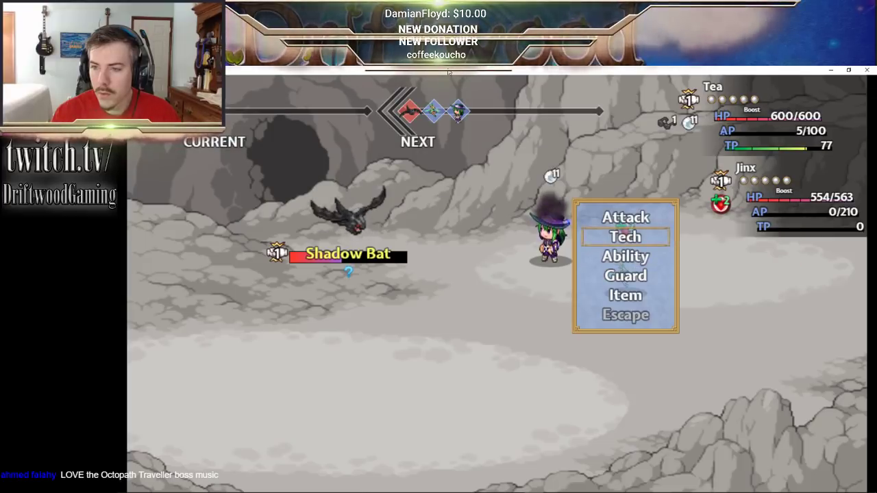
{"action": "key", "text": "Up"}
{"action": "key", "text": "Return"}
{"action": "key", "text": "Return"}
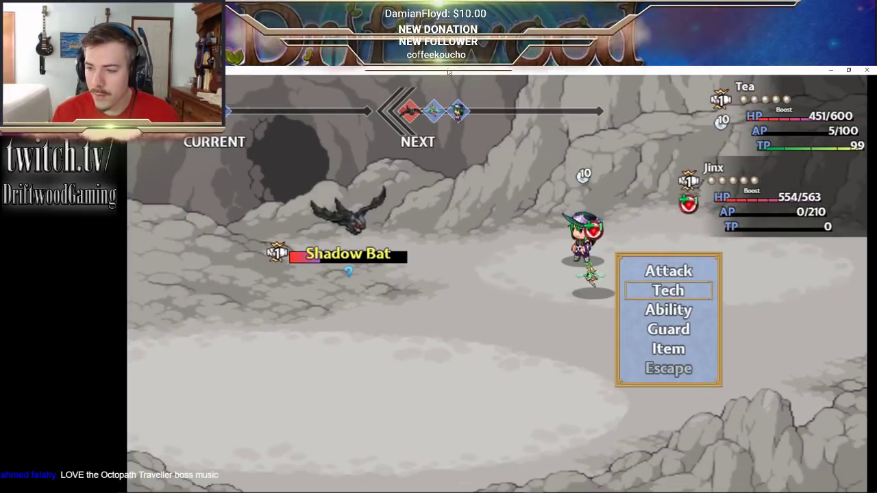
- Review the techs and abilities available to Jinx in this turn
{"action": "key", "text": "Down"}
{"action": "key", "text": "Return"}
{"action": "key", "text": "Escape"}
{"action": "key", "text": "Down"}
{"action": "key", "text": "Return"}
{"action": "key", "text": "Escape"}
{"action": "key", "text": "Down"}
- Examine the effects of the battle items to find one that restores Jinx
{"action": "key", "text": "Return"}
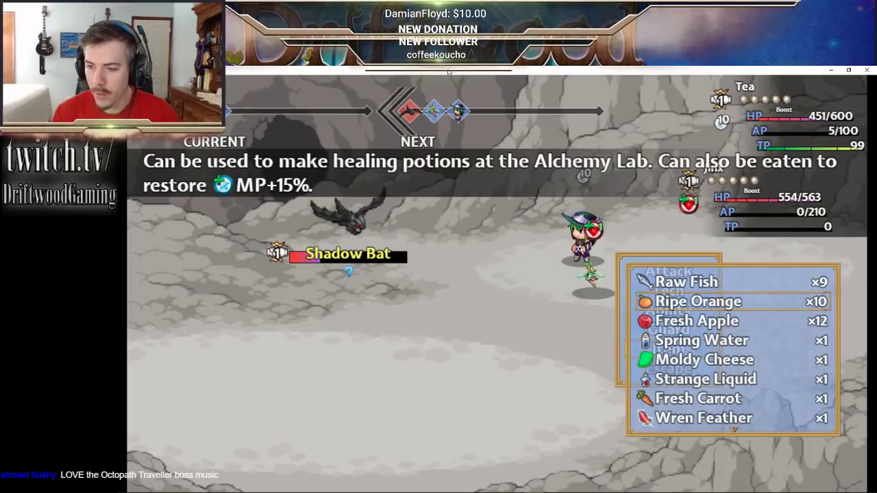
{"action": "key", "text": "Return"}
{"action": "key", "text": "Escape"}
{"action": "key", "text": "Down"}
{"action": "key", "text": "Down"}
{"action": "key", "text": "Down"}
{"action": "key", "text": "Down"}
{"action": "key", "text": "Down"}
{"action": "key", "text": "Down"}
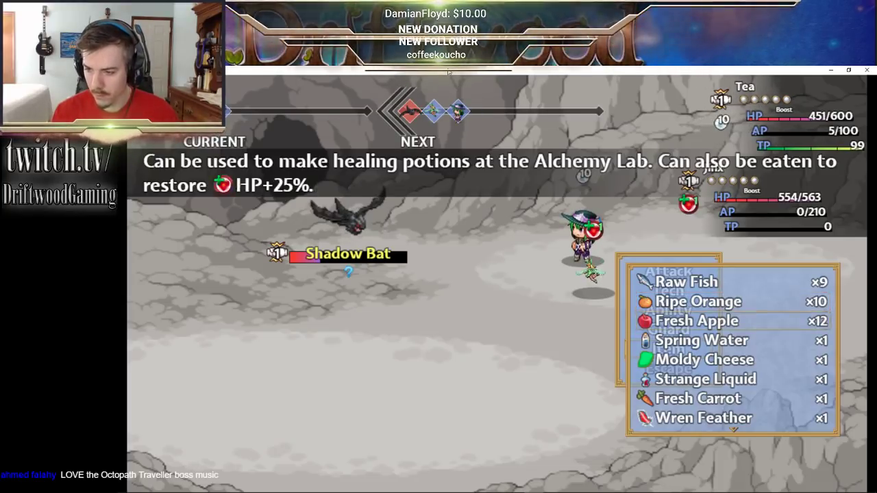
{"action": "key", "text": "Down"}
{"action": "key", "text": "Down"}
{"action": "key", "text": "Down"}
{"action": "key", "text": "Down"}
{"action": "key", "text": "Down"}
{"action": "key", "text": "Down"}
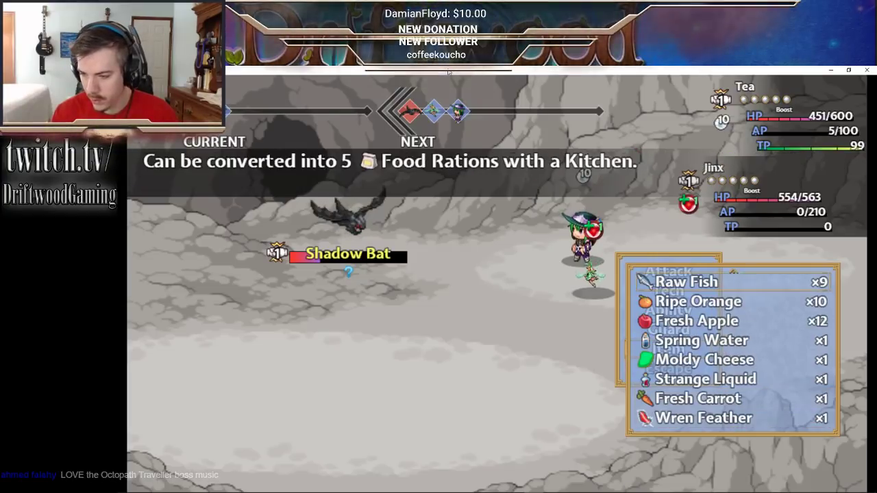
- Use a Ripe Orange on Jinx
{"action": "key", "text": "Down"}
{"action": "key", "text": "Return"}
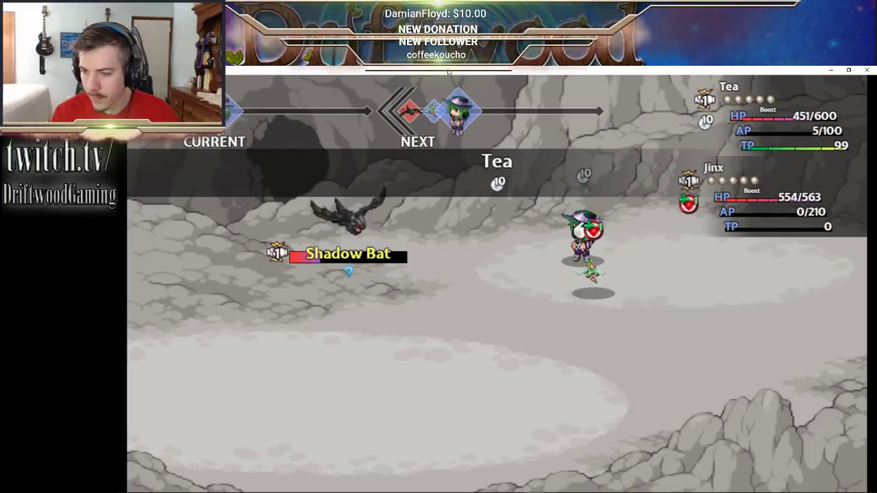
{"action": "key", "text": "Down"}
{"action": "key", "text": "Return"}
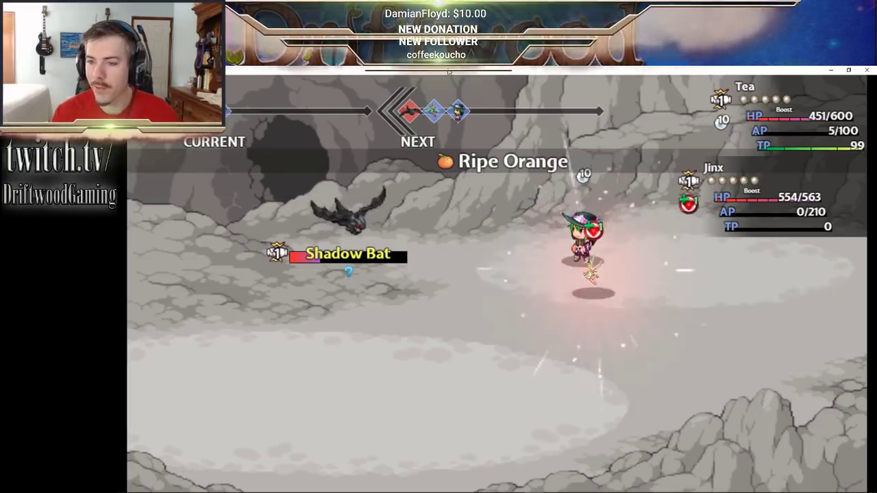
- Check Tea's techs, but use her regular attack on the Shadow Bat
{"action": "key", "text": "Down"}
{"action": "key", "text": "Return"}
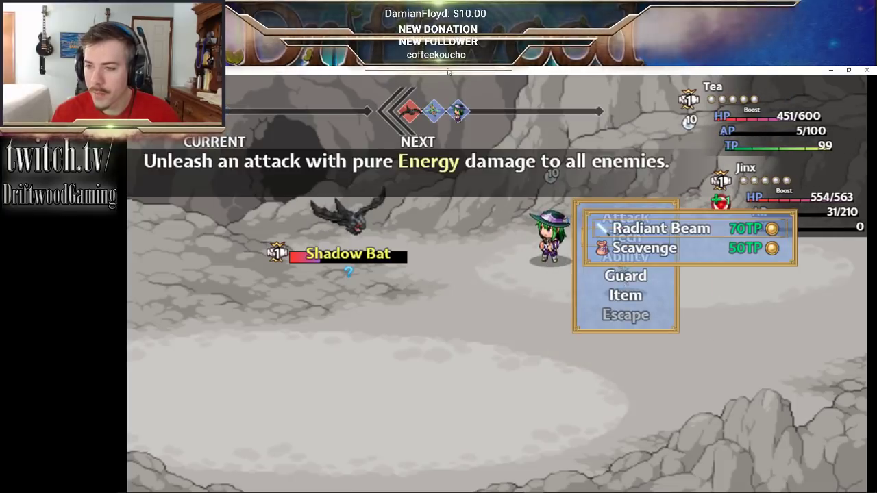
{"action": "key", "text": "Escape"}
{"action": "key", "text": "Up"}
{"action": "key", "text": "Return"}
{"action": "key", "text": "Return"}
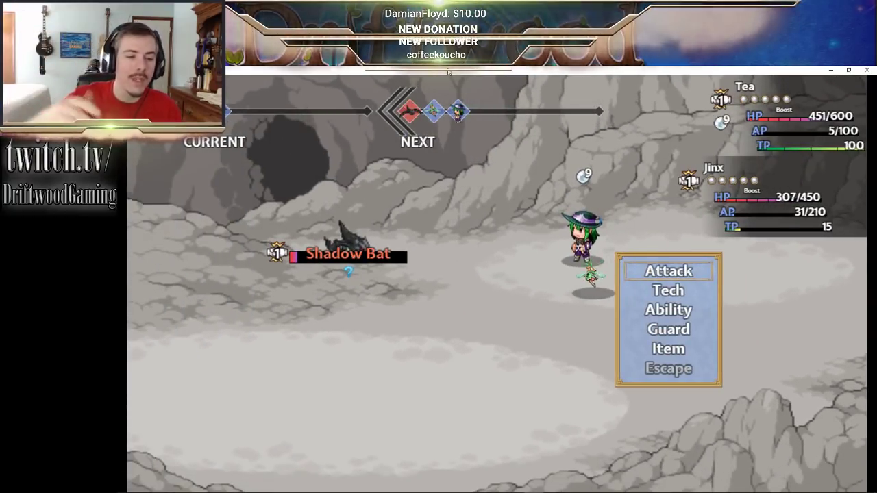
- Compare Jinx's techs and abilities, and cast Blessings on the party
{"action": "key", "text": "Down"}
{"action": "key", "text": "Return"}
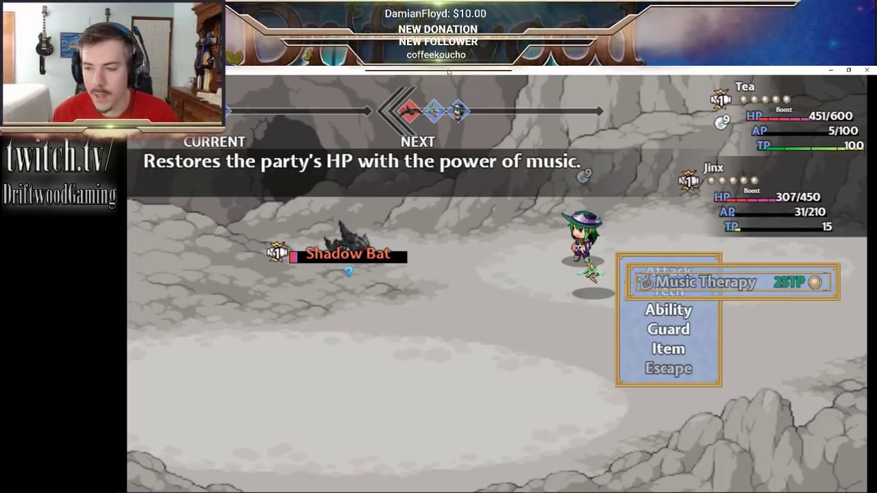
{"action": "key", "text": "Escape"}
{"action": "key", "text": "Down"}
{"action": "key", "text": "Return"}
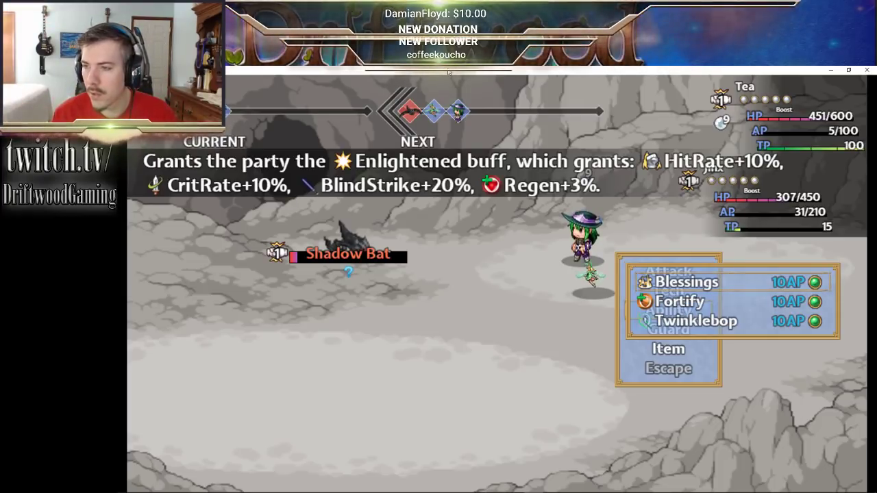
{"action": "key", "text": "Down"}
{"action": "key", "text": "Up"}
{"action": "key", "text": "Down"}
{"action": "key", "text": "Up"}
{"action": "key", "text": "Down"}
{"action": "key", "text": "Up"}
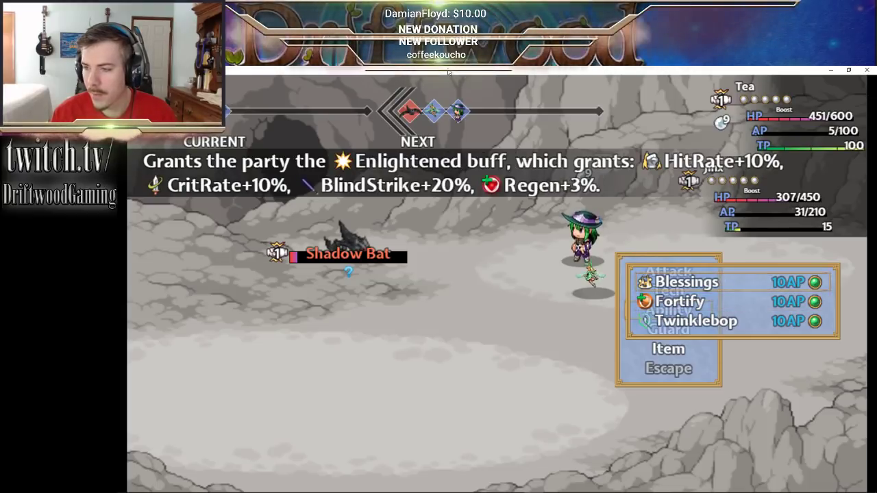
{"action": "key", "text": "Return"}
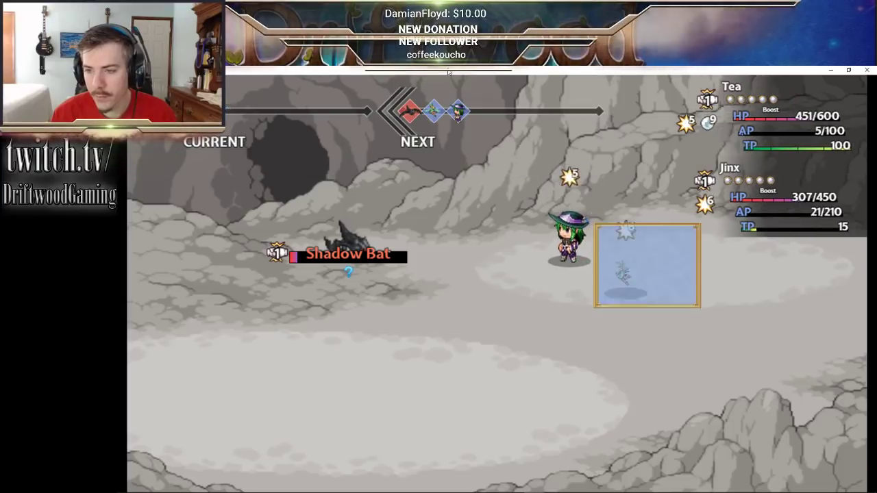
- Finish off the Shadow Bat with Tea's regular attack and dismiss the victory screen
{"action": "key", "text": "Down"}
{"action": "key", "text": "Return"}
{"action": "key", "text": "Escape"}
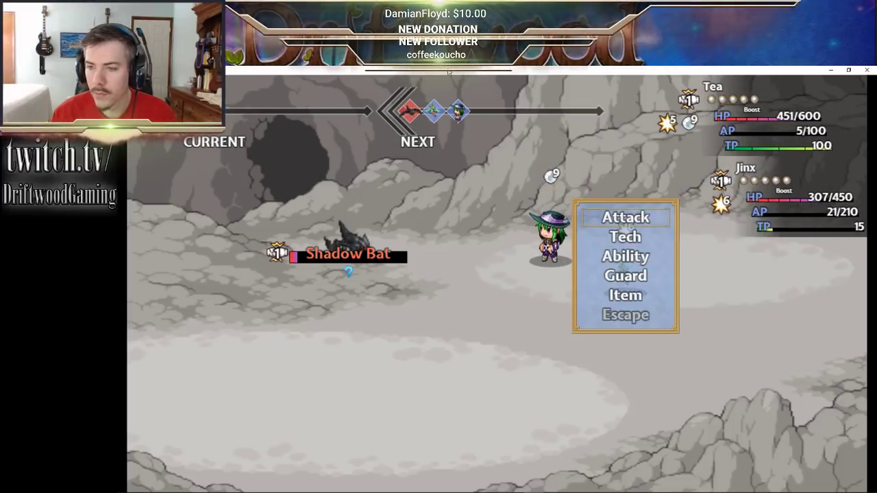
{"action": "key", "text": "Return"}
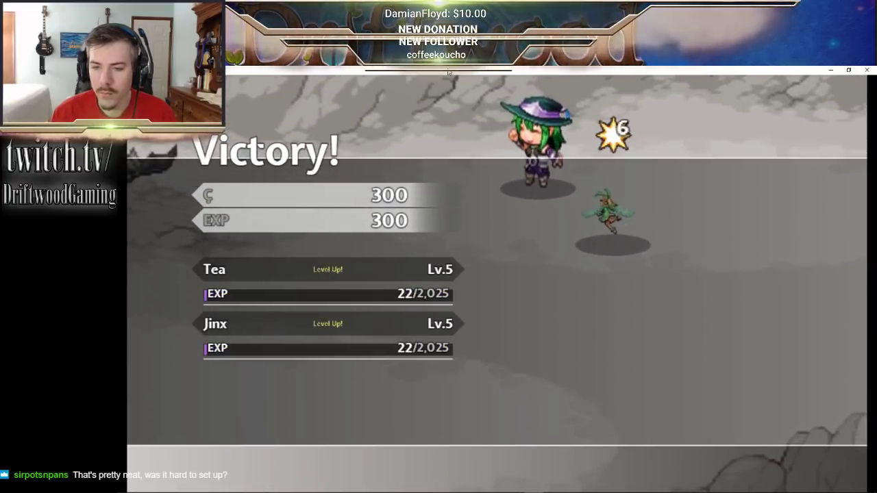
{"action": "key", "text": "z"}
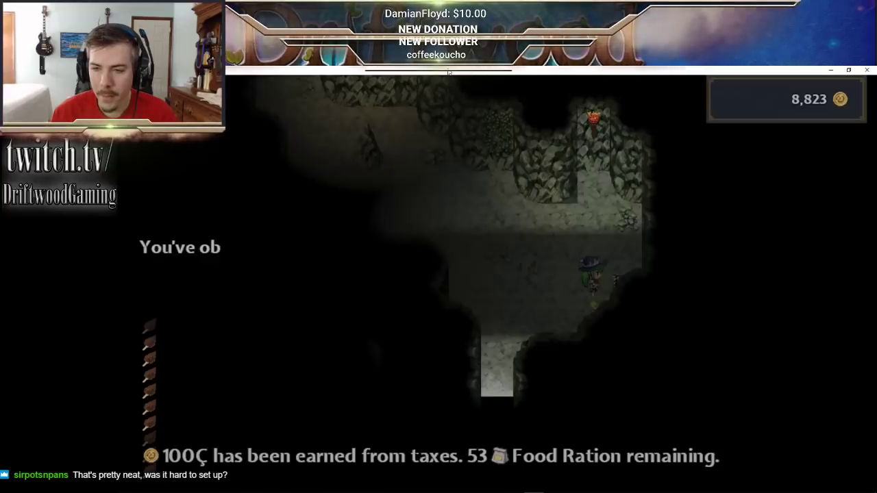
- Walk up through the cave to the guarded chest to the northwest and challenge its guardians
{"action": "key", "text": "Left"}
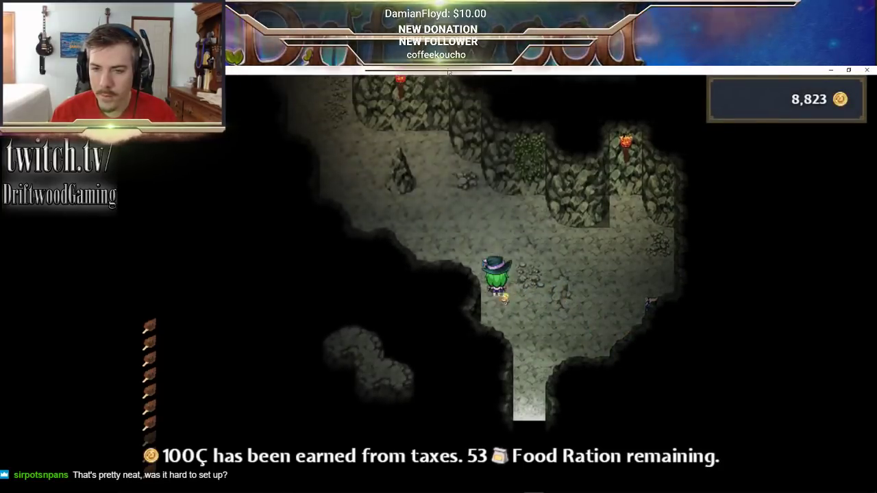
{"action": "key", "text": "Up"}
{"action": "key", "text": "Left"}
{"action": "key", "text": "Up"}
{"action": "key", "text": "Left"}
{"action": "key", "text": "Left"}
{"action": "key", "text": "Up"}
{"action": "key", "text": "z"}
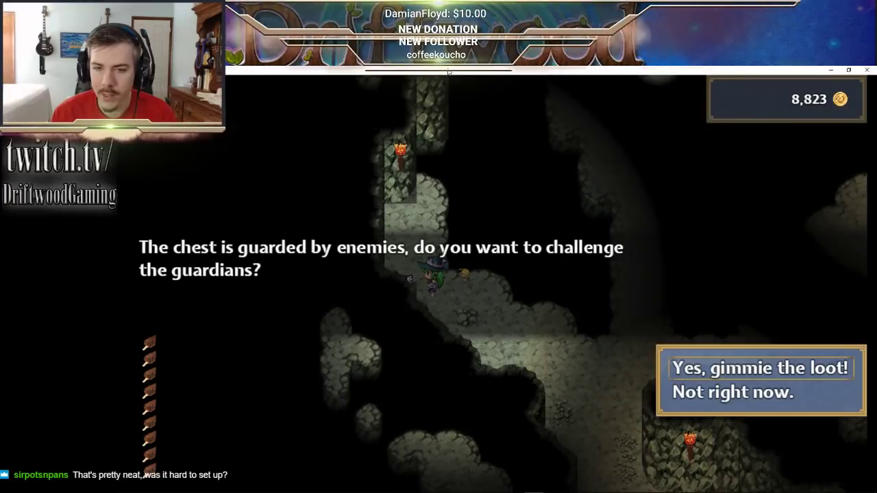
{"action": "key", "text": "z"}
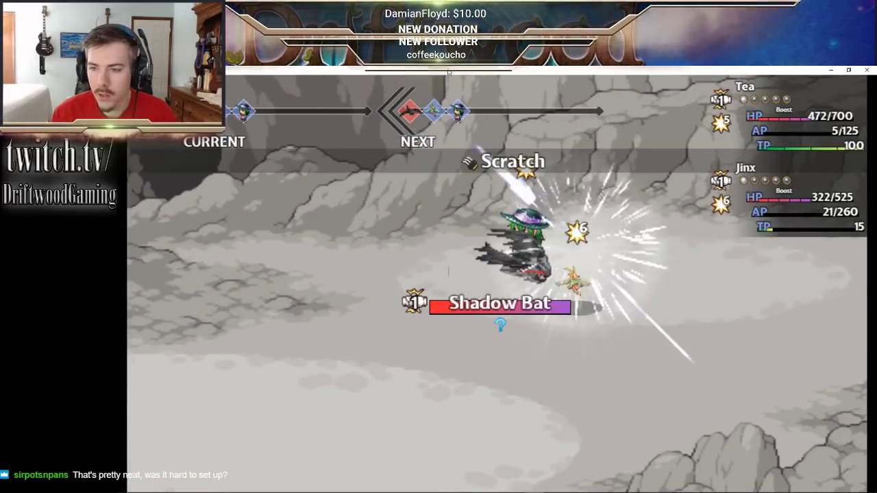
- Use Jinx's Anoying Buzz tech on the Shadow Bat
{"action": "key", "text": "Down"}
{"action": "key", "text": "z"}
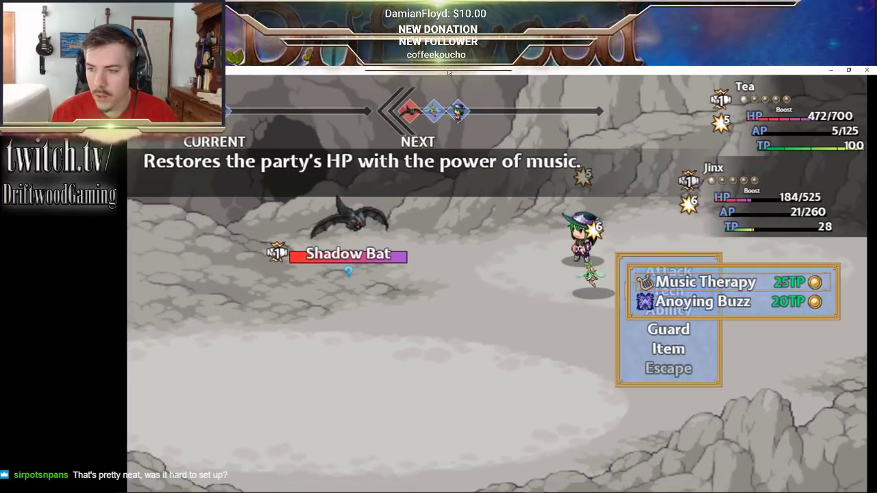
{"action": "key", "text": "Down"}
{"action": "key", "text": "Up"}
{"action": "key", "text": "Down"}
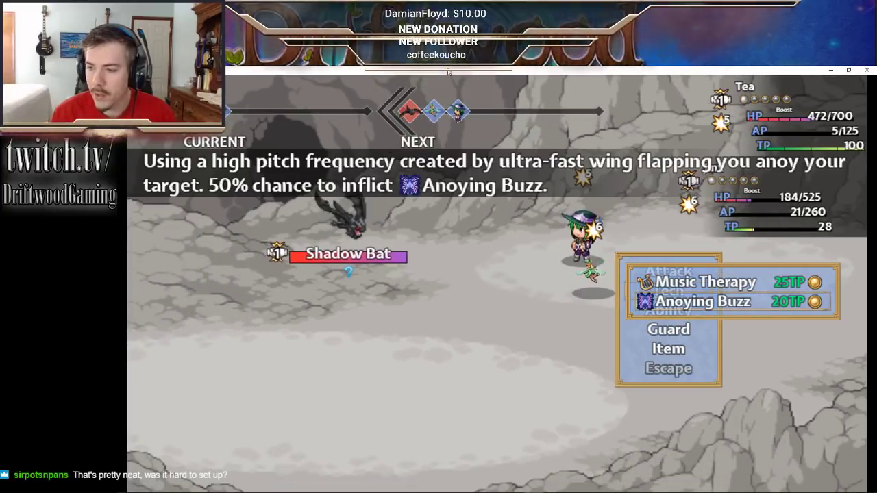
{"action": "key", "text": "z"}
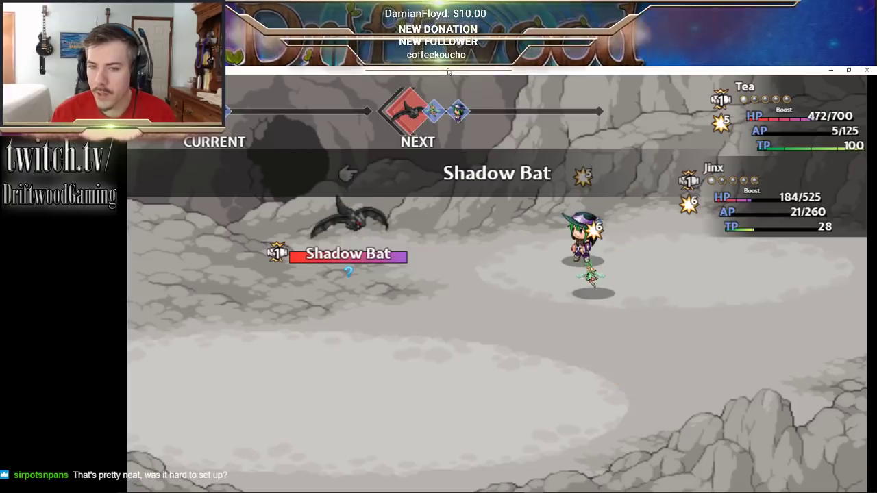
{"action": "key", "text": "z"}
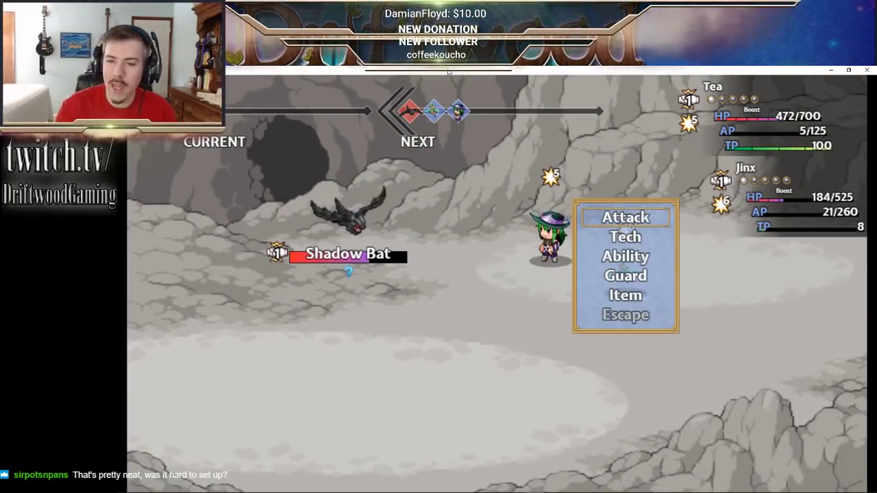
- Unleash Tea's Radiant Beam tech on the Shadow Bat and dismiss the victory screen
{"action": "key", "text": "Down"}
{"action": "key", "text": "z"}
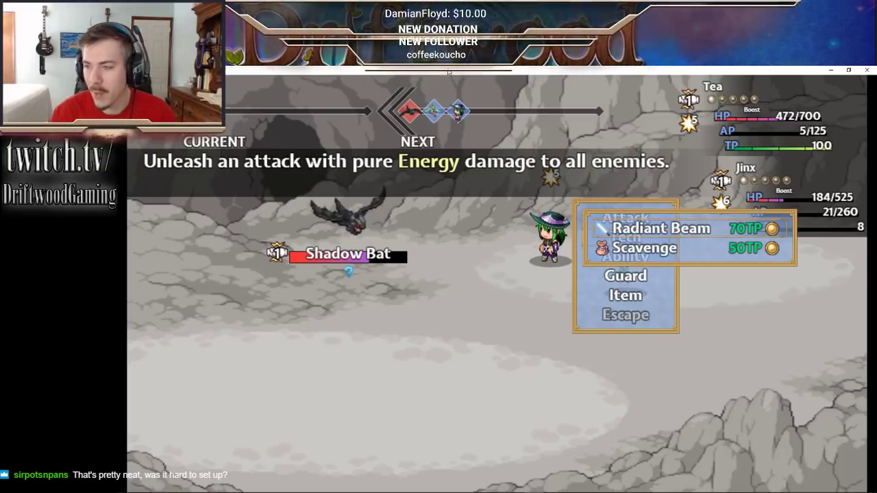
{"action": "key", "text": "Down"}
{"action": "key", "text": "Up"}
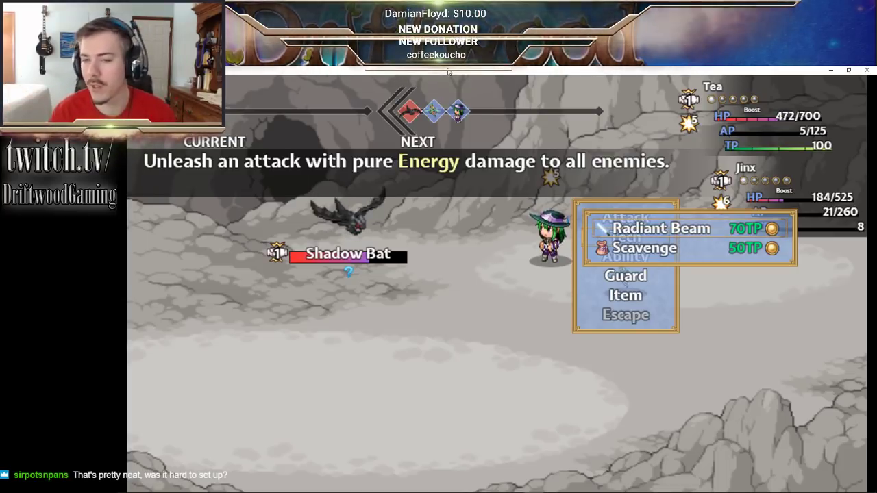
{"action": "key", "text": "Return"}
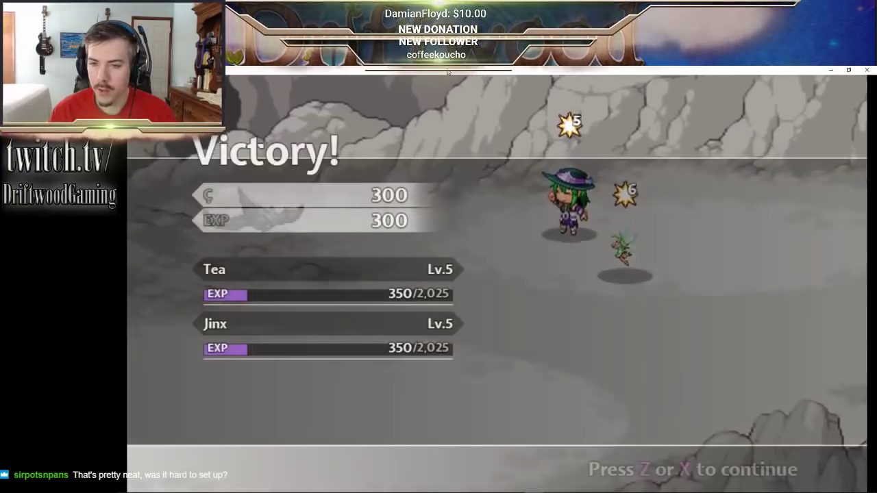
{"action": "key", "text": "z"}
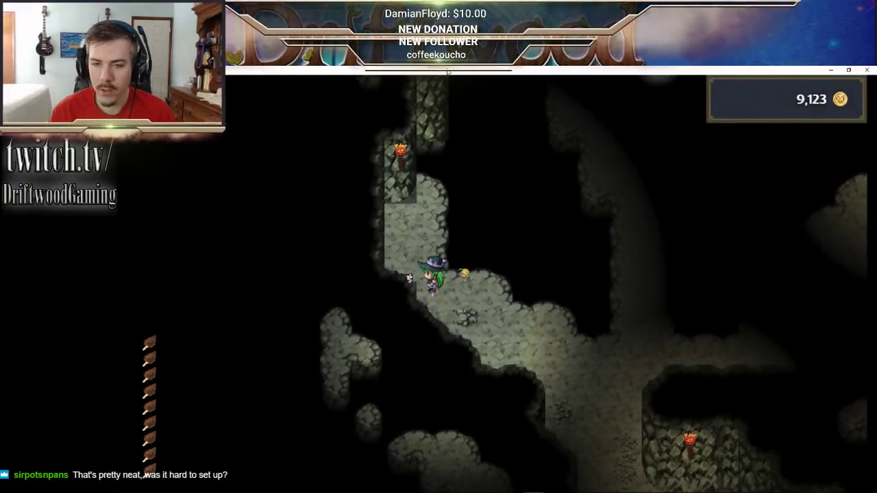
- Use a Portable Tent from the Food items to restore the party, and return to the cave map
{"action": "key", "text": "x"}
{"action": "key", "text": "z"}
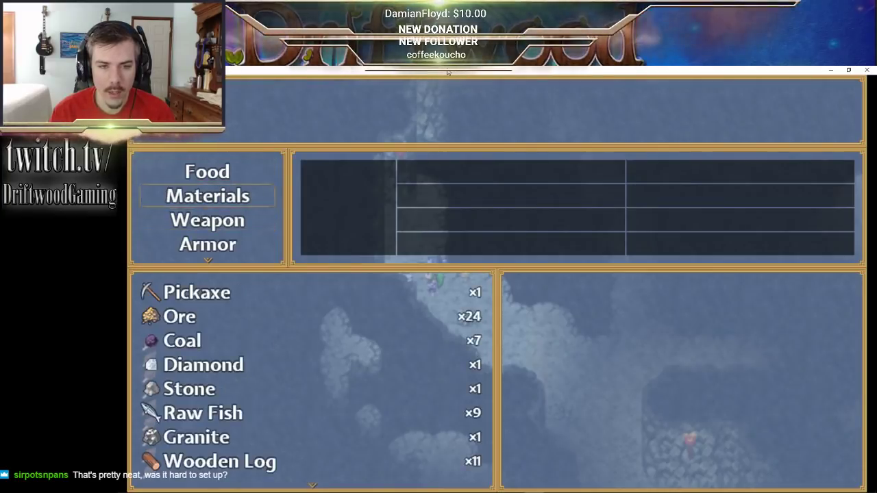
{"action": "key", "text": "Up"}
{"action": "key", "text": "z"}
{"action": "key", "text": "Down"}
{"action": "key", "text": "Up"}
{"action": "key", "text": "Up"}
{"action": "key", "text": "Up"}
{"action": "key", "text": "Up"}
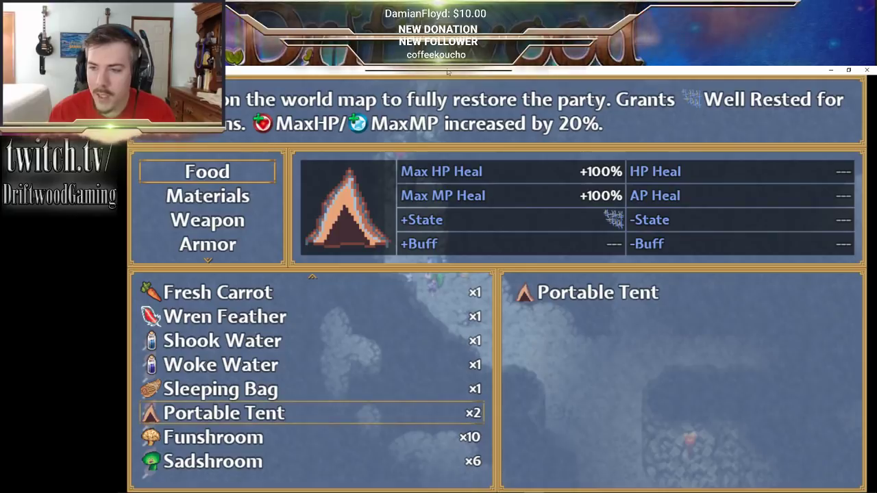
{"action": "key", "text": "Return"}
{"action": "key", "text": "Escape"}
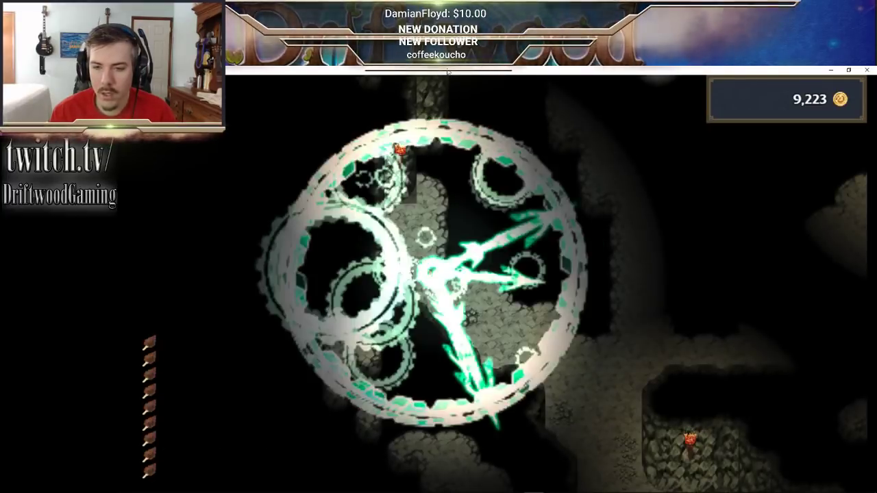
- Move Tea away from the chest and open the main menu to check the party's condition
{"action": "key", "text": "Right"}
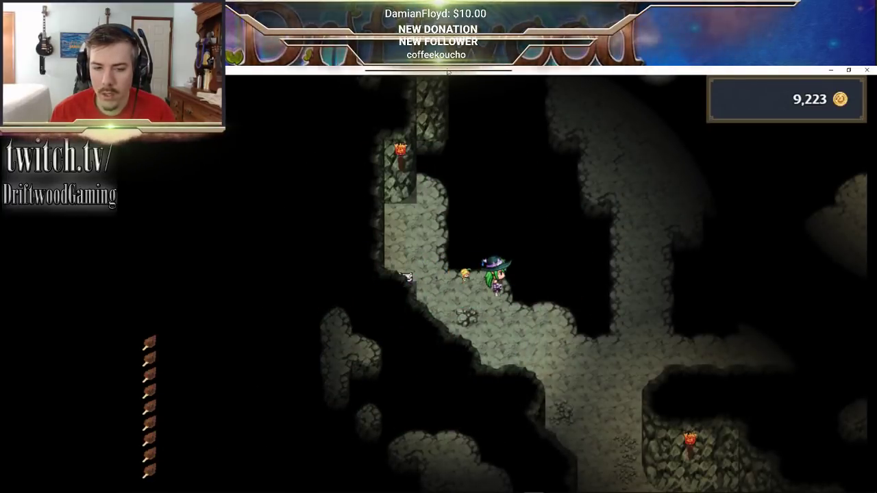
{"action": "key", "text": "Escape"}
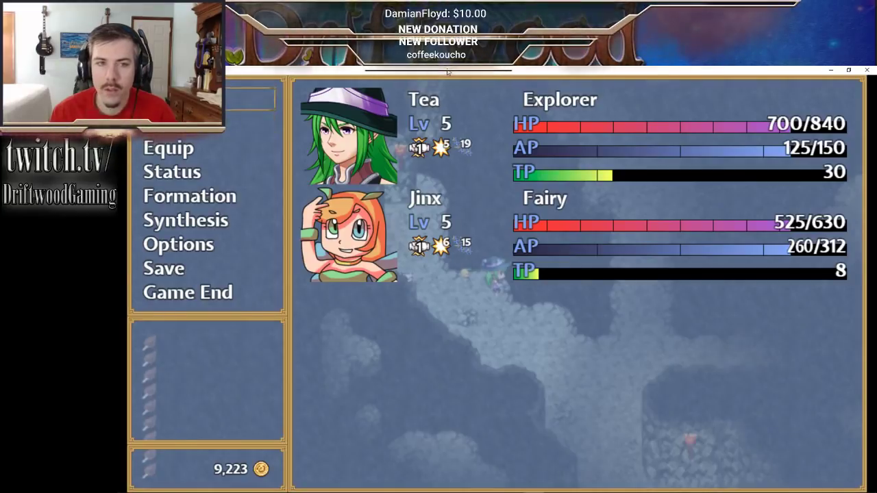
- Leave the playtest's item screen, switch to the RPG Maker editor and open the Portable Tent's item entry in the database
{"action": "key", "text": "Return"}
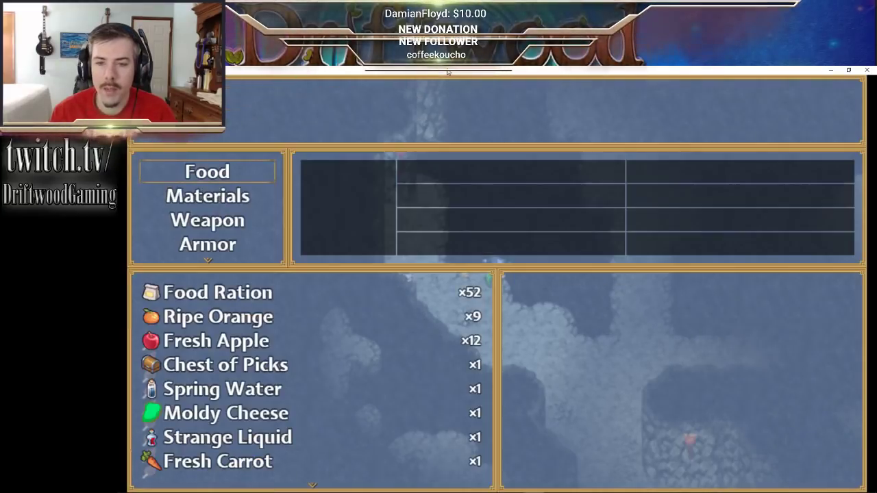
{"action": "left_click", "coordinate": [830, 70]}
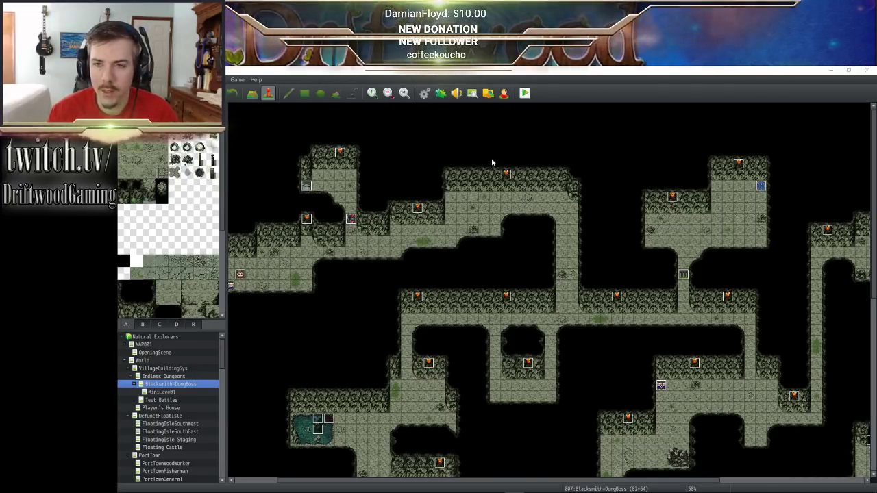
{"action": "key", "text": "F9"}
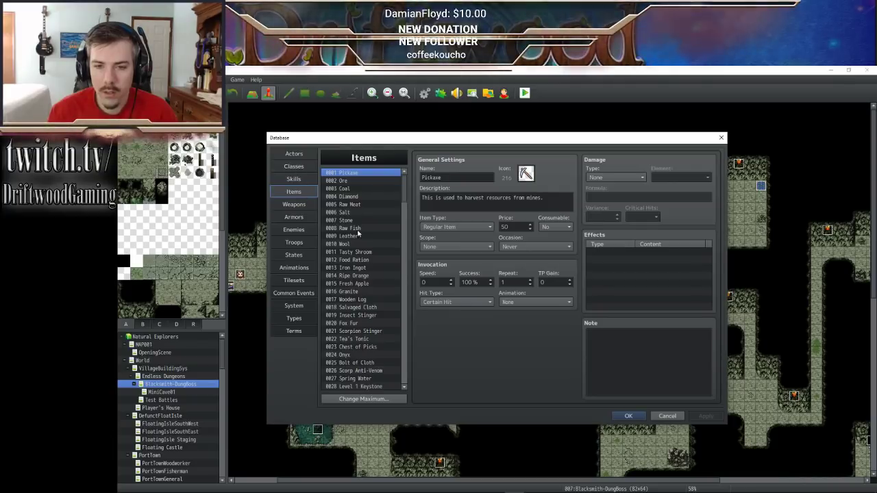
{"action": "scroll", "coordinate": [363, 245], "scroll_direction": "down", "scroll_amount": 15}
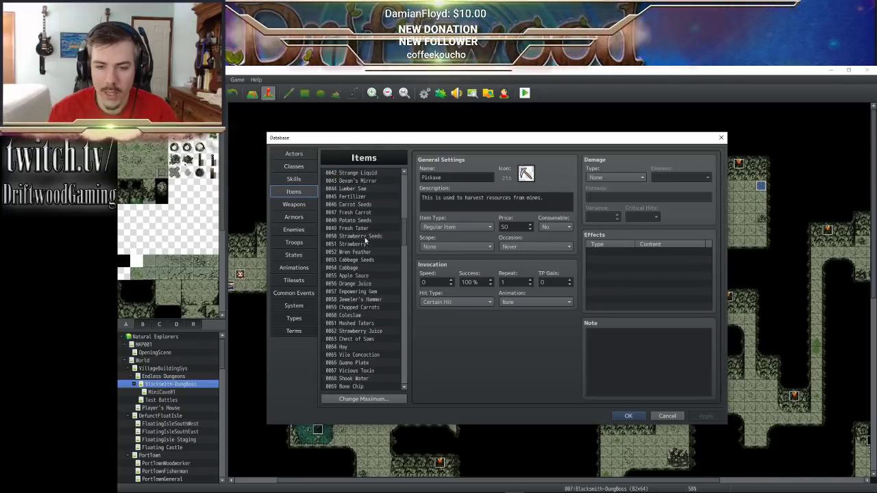
{"action": "scroll", "coordinate": [361, 238], "scroll_direction": "down", "scroll_amount": 7}
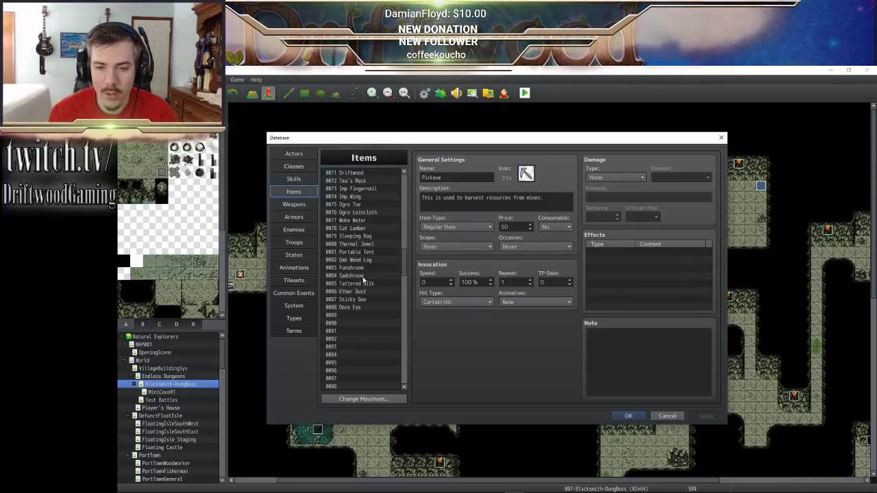
{"action": "scroll", "coordinate": [365, 280], "scroll_direction": "up", "scroll_amount": 1}
{"action": "left_click", "coordinate": [371, 268]}
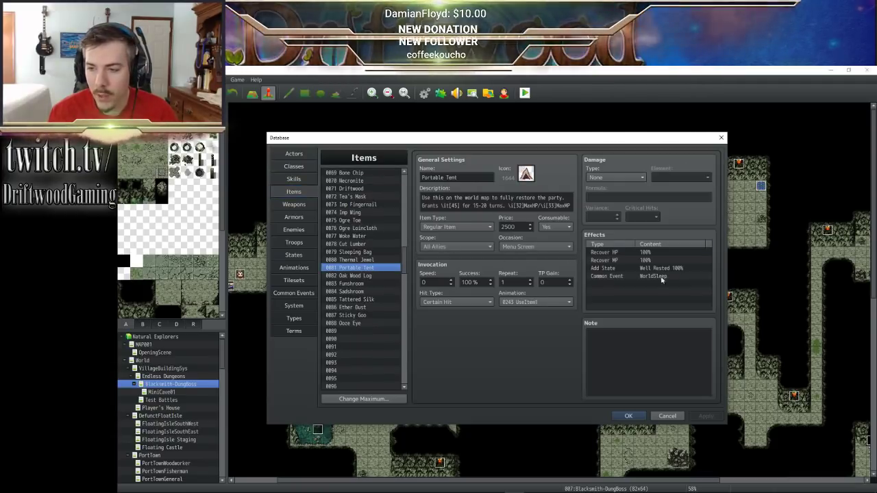
- Shorten the first sentence of the Portable Tent's description to "Use this to fully restore the party."
{"action": "left_click", "coordinate": [453, 198]}
{"action": "left_click", "coordinate": [452, 198]}
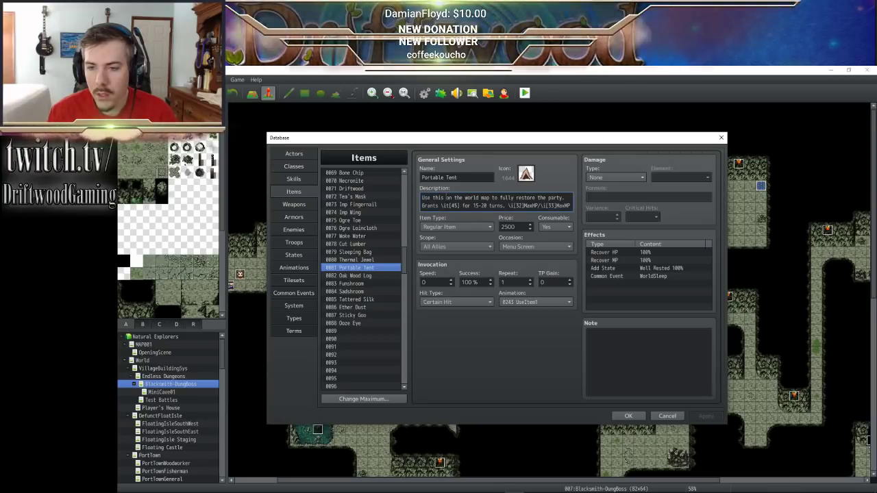
{"action": "left_click_drag", "start_coordinate": [446, 197], "coordinate": [490, 198]}
{"action": "key", "text": "BackSpace"}
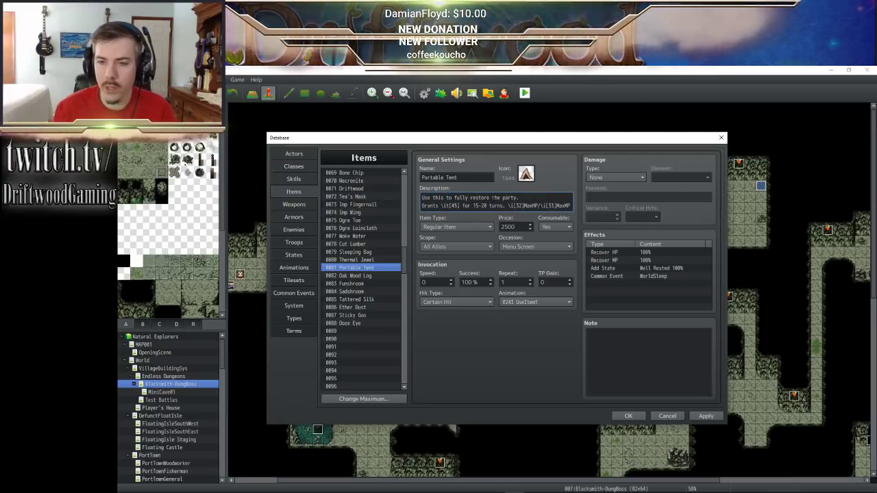
{"action": "left_click", "coordinate": [529, 196]}
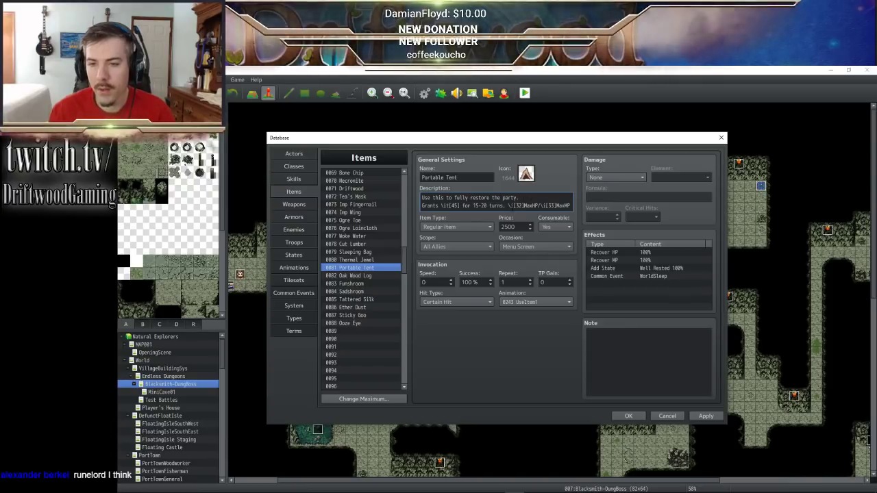
- Check the Portable Tent's recovery, Well Rested and WorldSleep effects, and save the item changes, closing the database
{"action": "left_click", "coordinate": [639, 260]}
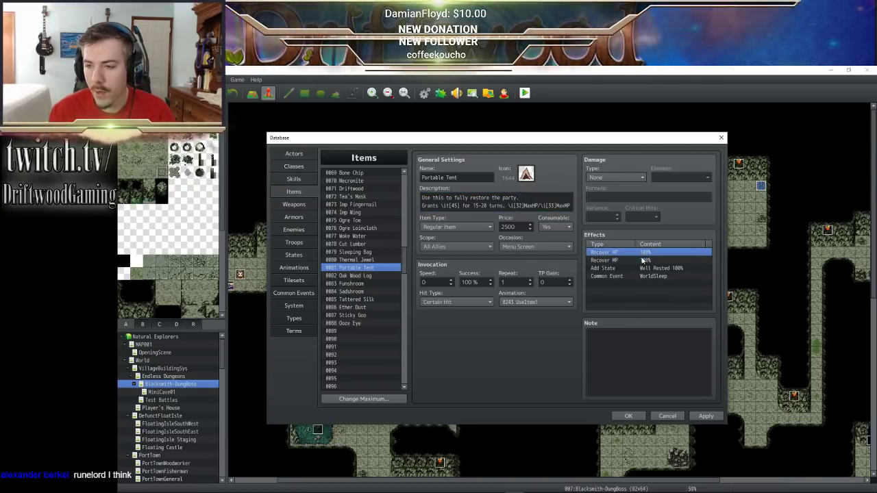
{"action": "left_click", "coordinate": [658, 269]}
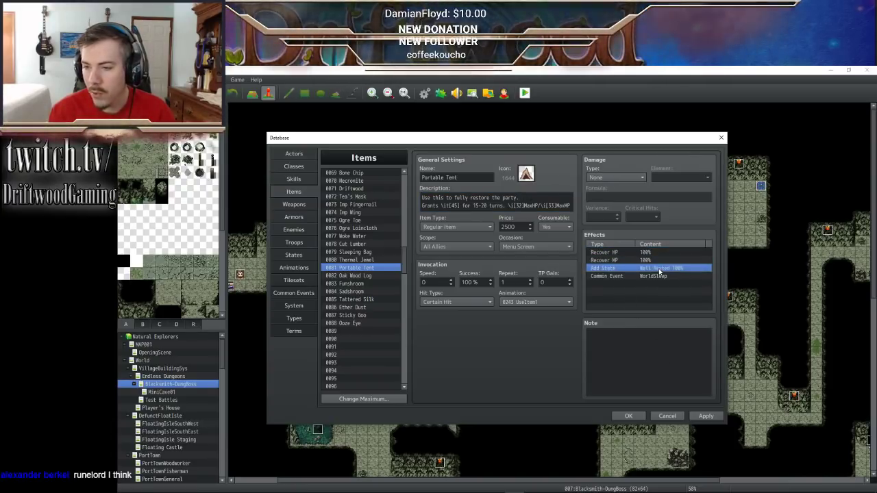
{"action": "left_click", "coordinate": [651, 277]}
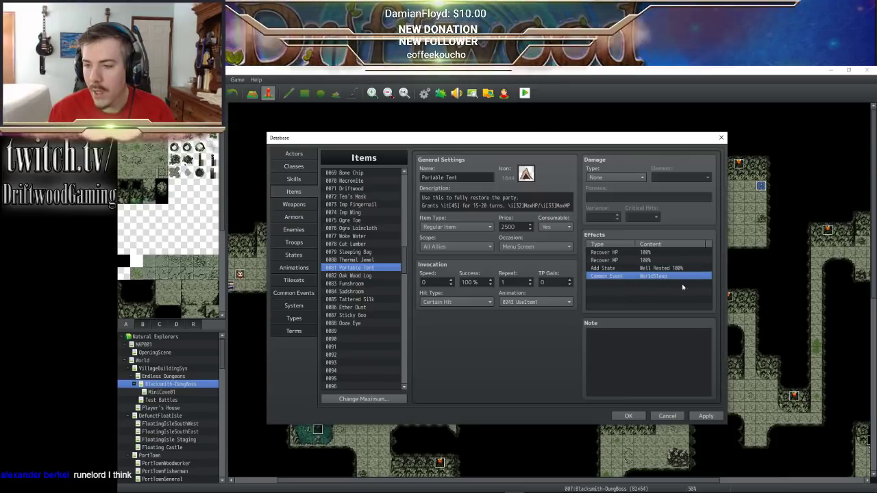
{"action": "left_click", "coordinate": [709, 416]}
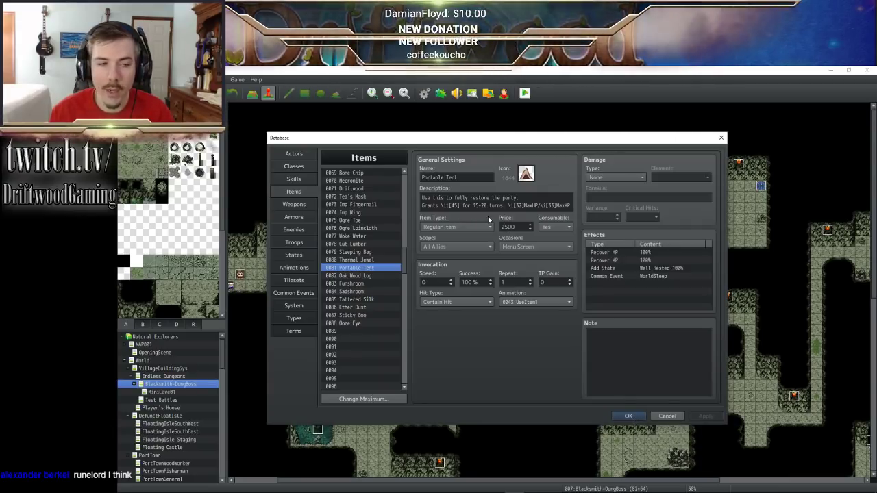
{"action": "left_click", "coordinate": [630, 417]}
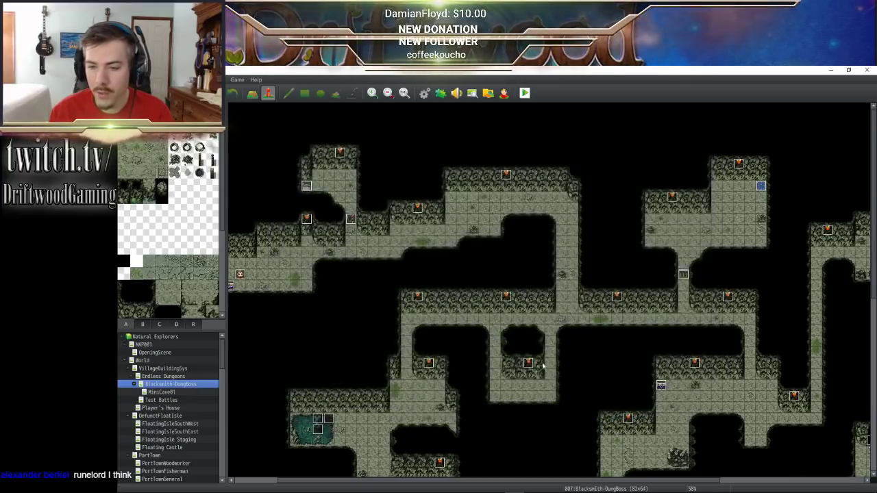
- Switch back to the running playtest and look at the Materials and Food item categories
{"action": "mouse_move", "coordinate": [488, 490]}
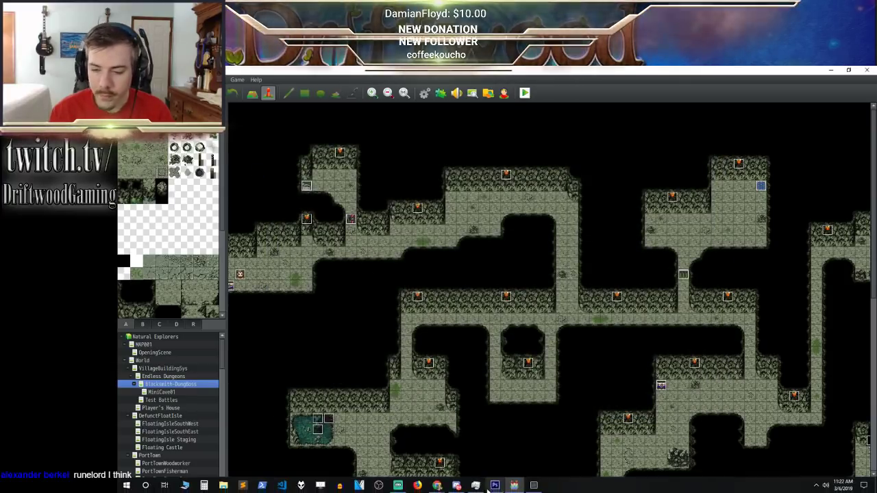
{"action": "left_click", "coordinate": [534, 486]}
{"action": "key", "text": "Down"}
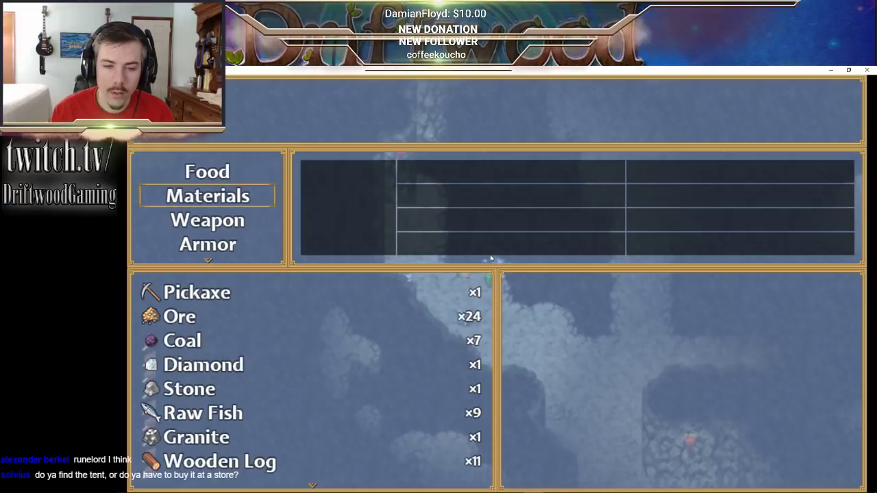
{"action": "key", "text": "Up"}
- Recheck the Portable Tent's database entry in the editor, and return to the playtest's main menu to view the party's condition
{"action": "mouse_move", "coordinate": [477, 491]}
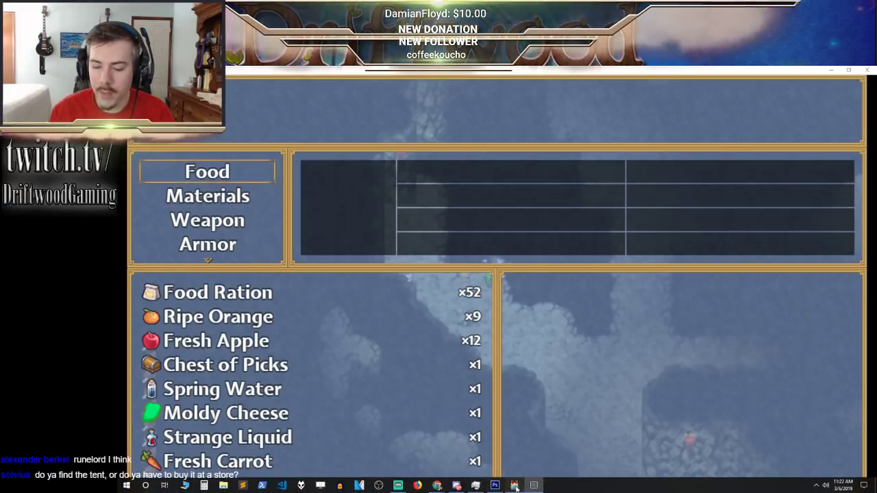
{"action": "left_click", "coordinate": [514, 486]}
{"action": "left_click", "coordinate": [424, 93]}
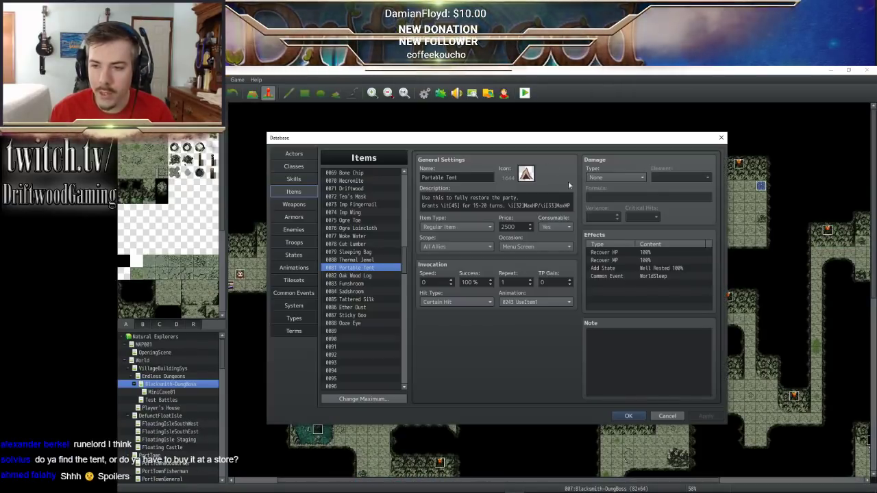
{"action": "left_click", "coordinate": [619, 415]}
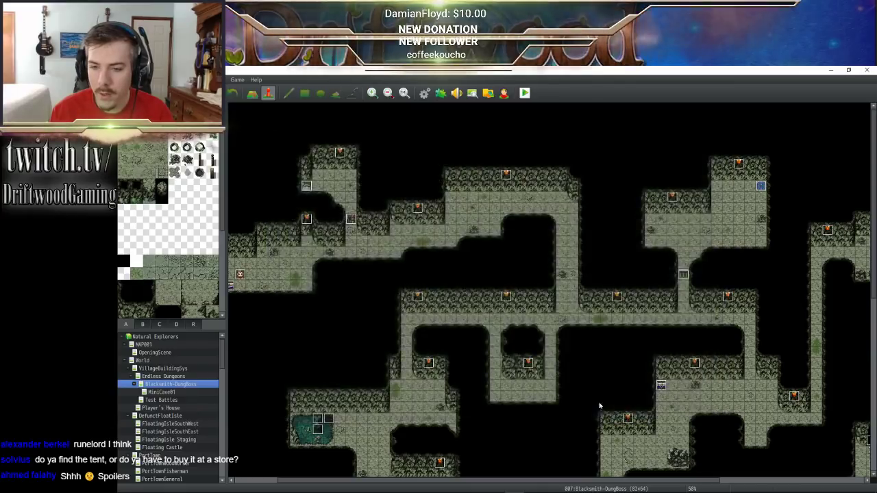
{"action": "left_click", "coordinate": [534, 487]}
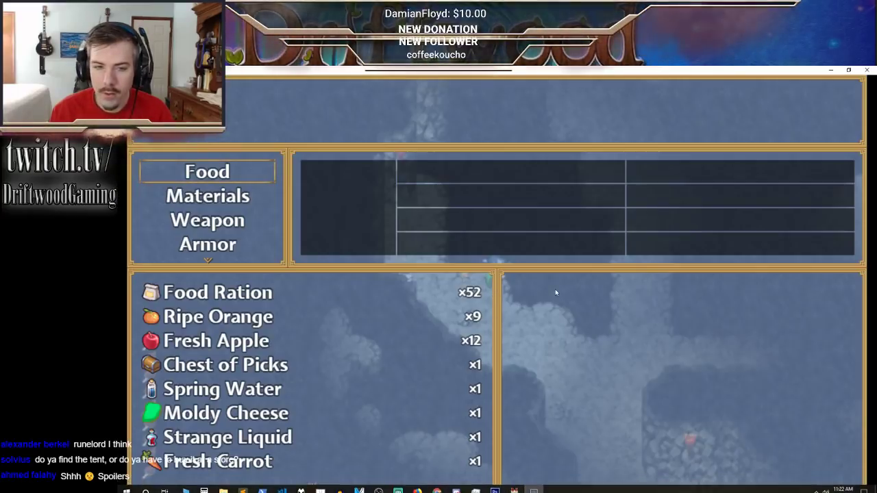
{"action": "key", "text": "Escape"}
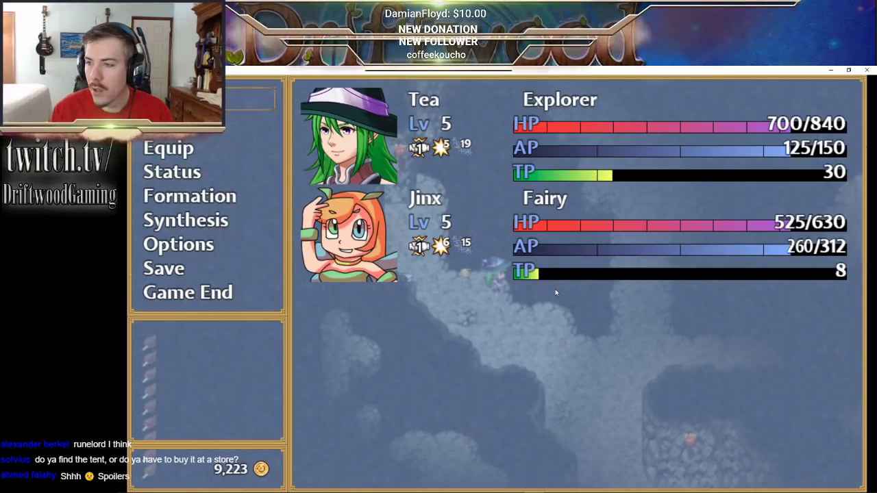
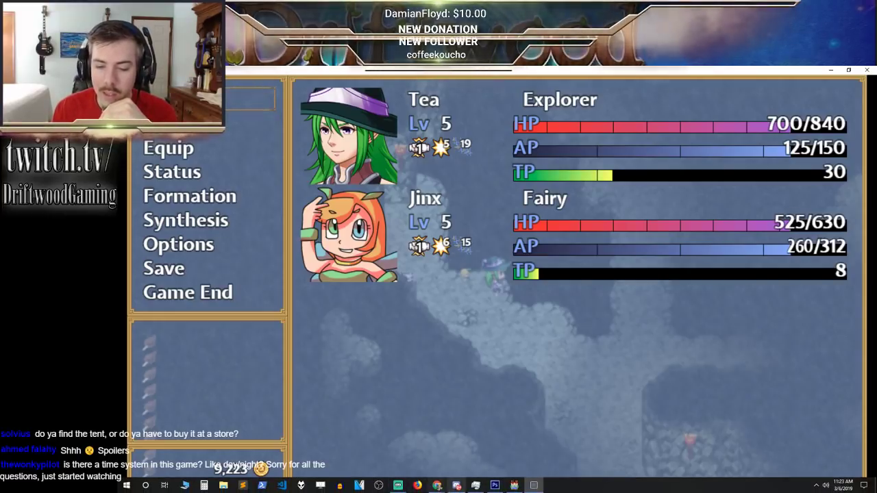
- Switch to the editor and examine the contents of the WorldSleep common event that the Portable Tent calls
{"action": "left_click", "coordinate": [514, 486]}
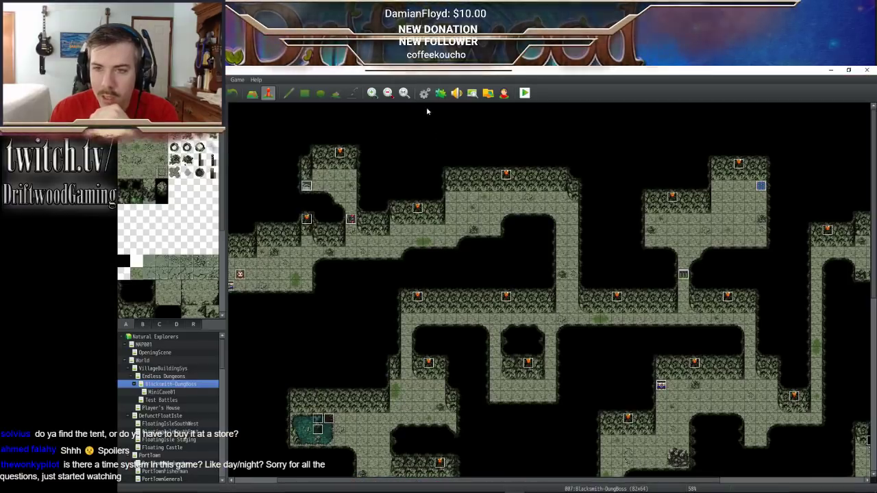
{"action": "key", "text": "F9"}
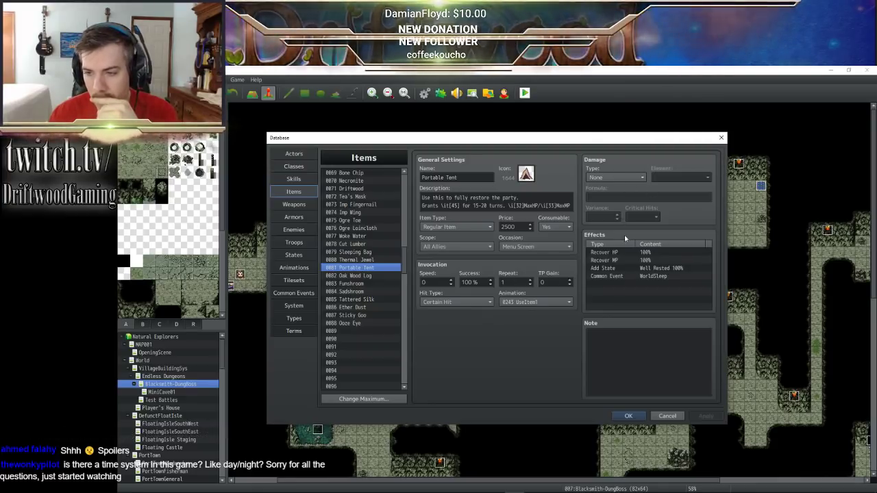
{"action": "left_click", "coordinate": [648, 268]}
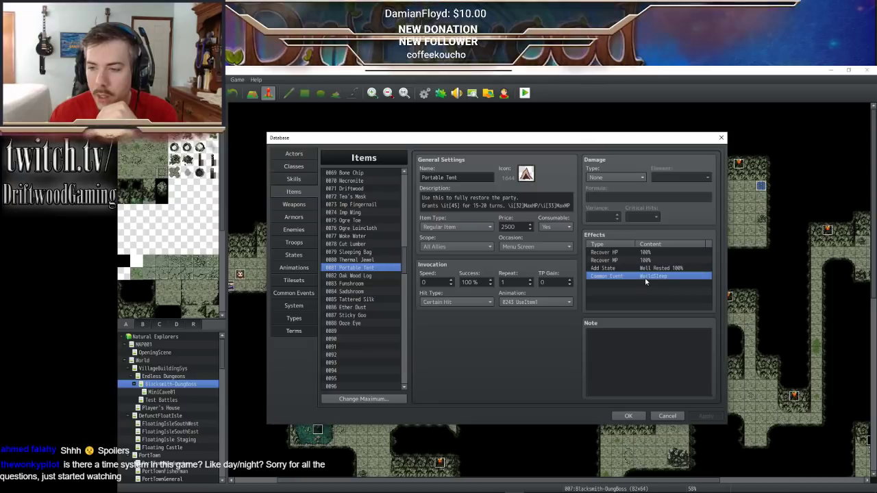
{"action": "left_click", "coordinate": [294, 293]}
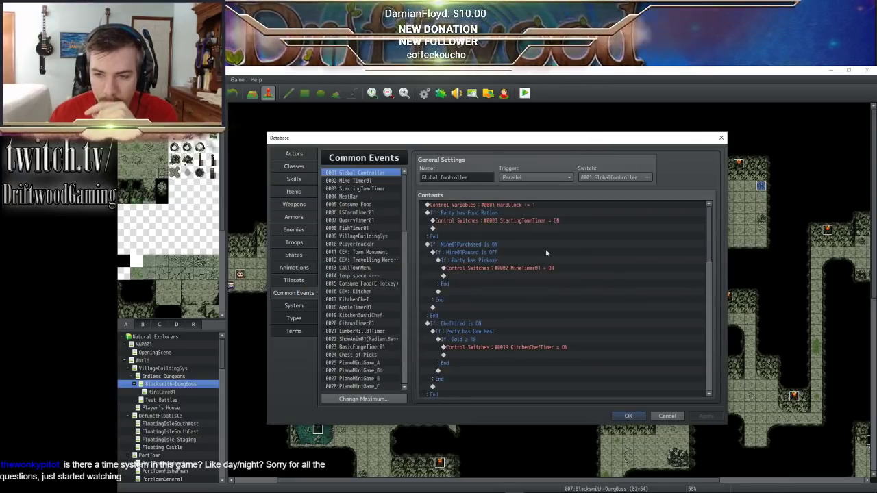
{"action": "scroll", "coordinate": [374, 268], "scroll_direction": "down", "scroll_amount": 10}
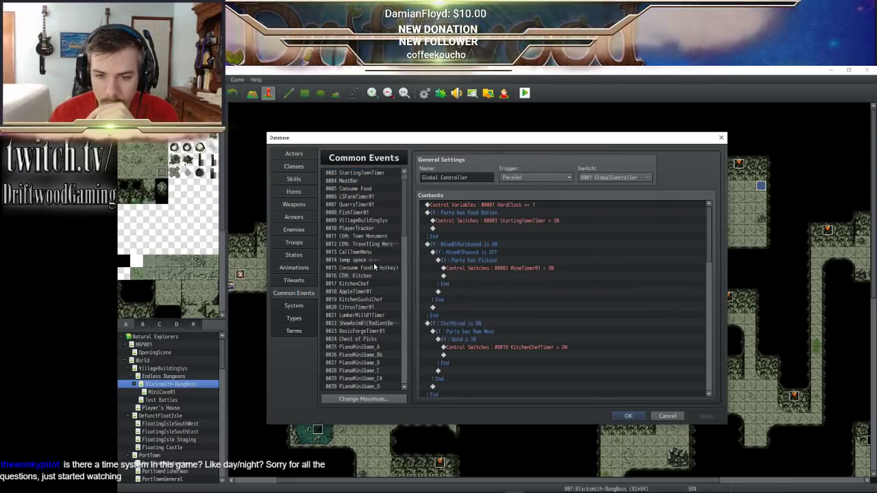
{"action": "scroll", "coordinate": [373, 264], "scroll_direction": "down", "scroll_amount": 5}
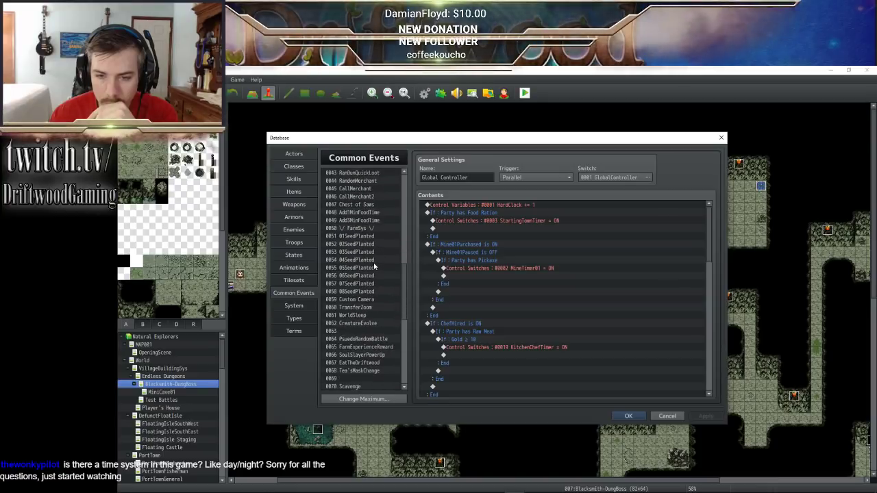
{"action": "left_click", "coordinate": [371, 252]}
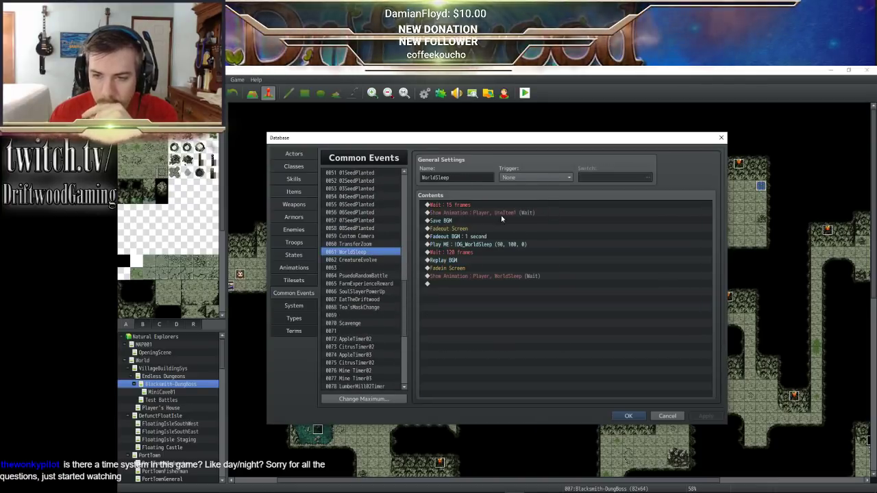
- Delete the Recover HP and Recover MP effects from the Portable Tent item
{"action": "left_click", "coordinate": [300, 180]}
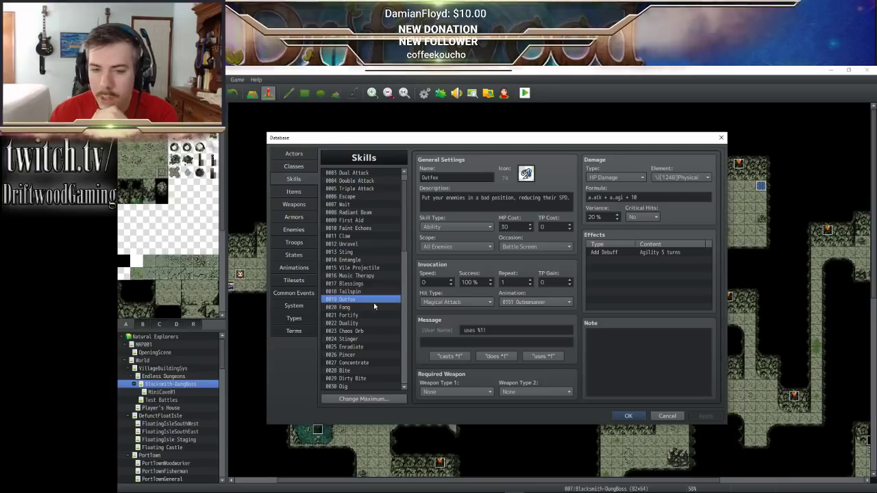
{"action": "left_click", "coordinate": [295, 192]}
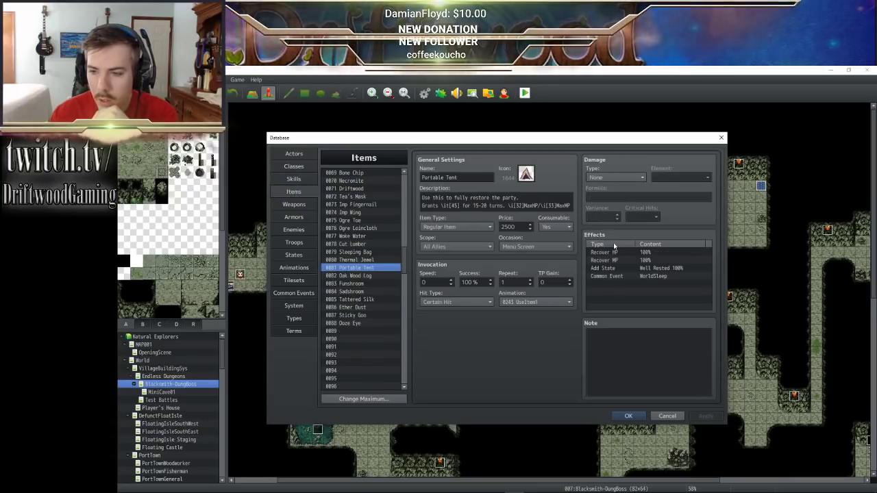
{"action": "left_click", "coordinate": [645, 253]}
{"action": "left_click", "coordinate": [646, 261]}
{"action": "left_click", "coordinate": [647, 268]}
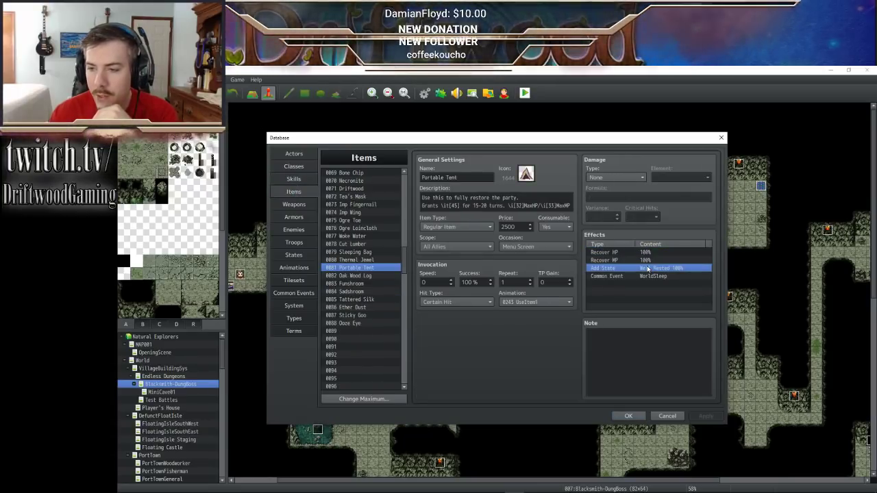
{"action": "left_click", "coordinate": [646, 276]}
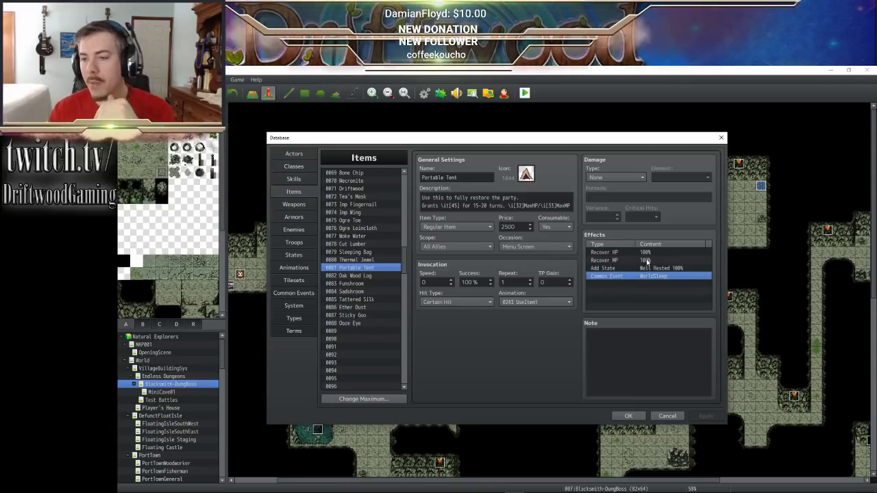
{"action": "left_click", "coordinate": [646, 261]}
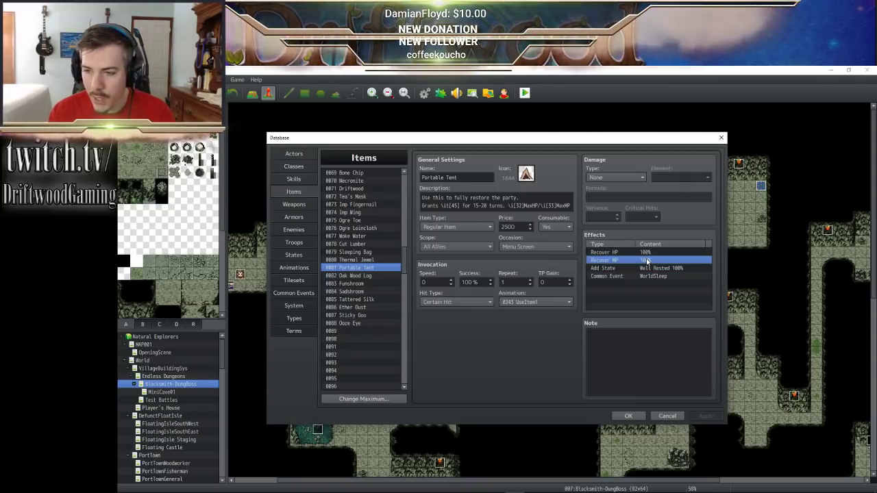
{"action": "left_click", "coordinate": [646, 254], "text": "shift"}
{"action": "key", "text": "Delete"}
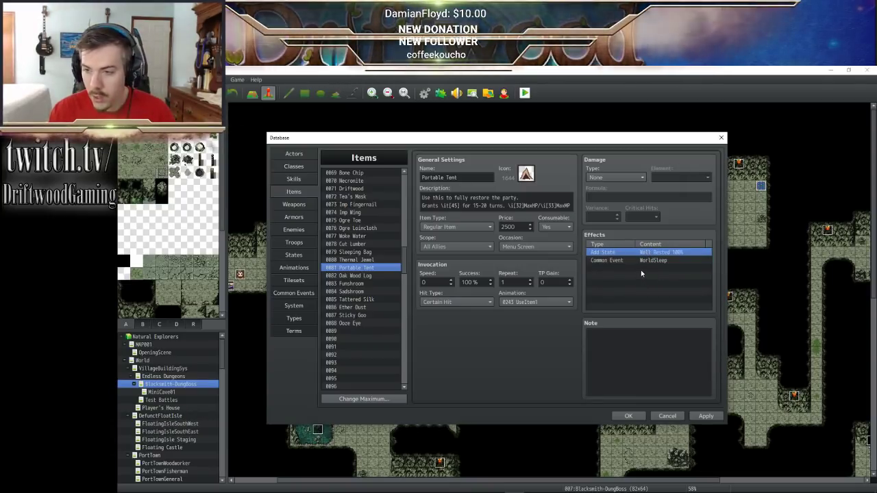
- Restore the deleted Recover HP and Recover MP effects on the Portable Tent item
{"action": "left_click", "coordinate": [641, 270]}
{"action": "left_click", "coordinate": [650, 254]}
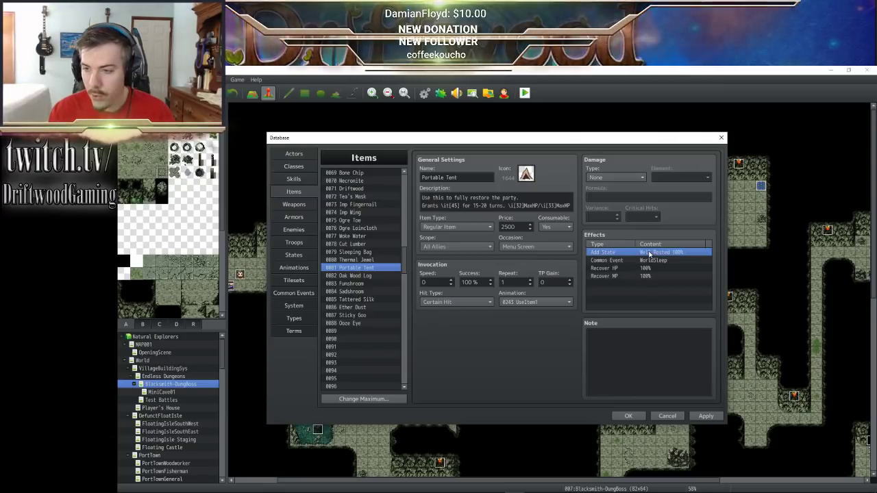
{"action": "left_click", "coordinate": [657, 261]}
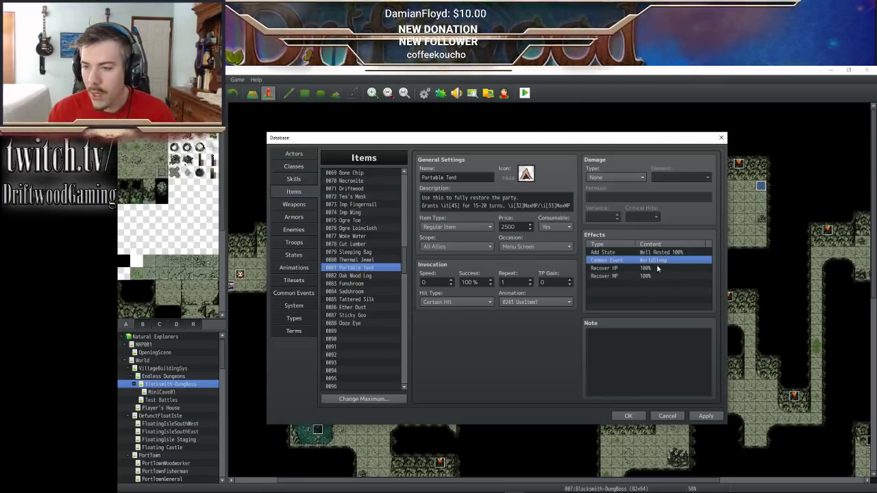
{"action": "left_click", "coordinate": [654, 269]}
{"action": "left_click", "coordinate": [660, 253]}
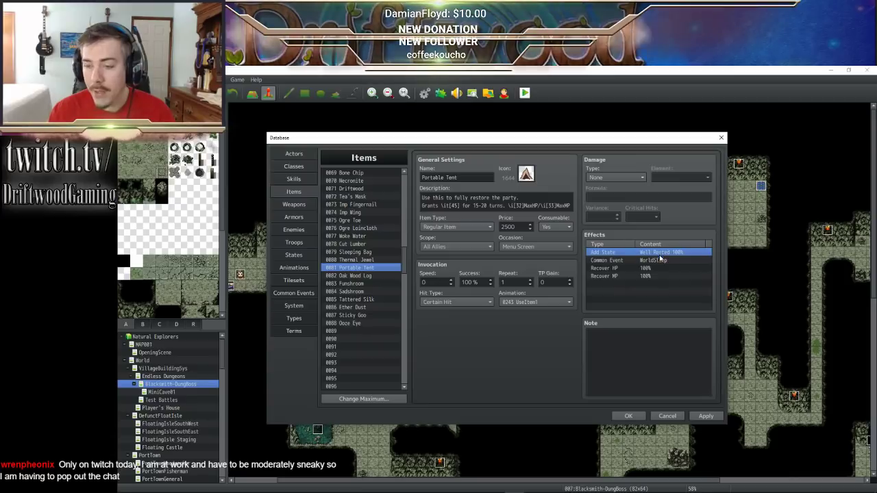
{"action": "left_click", "coordinate": [661, 261]}
{"action": "left_click", "coordinate": [653, 269]}
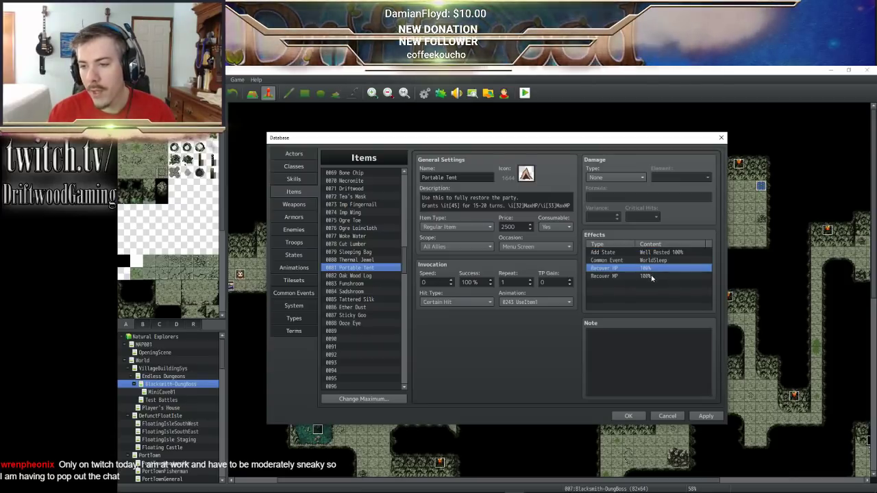
{"action": "left_click", "coordinate": [651, 275]}
{"action": "left_click", "coordinate": [654, 269]}
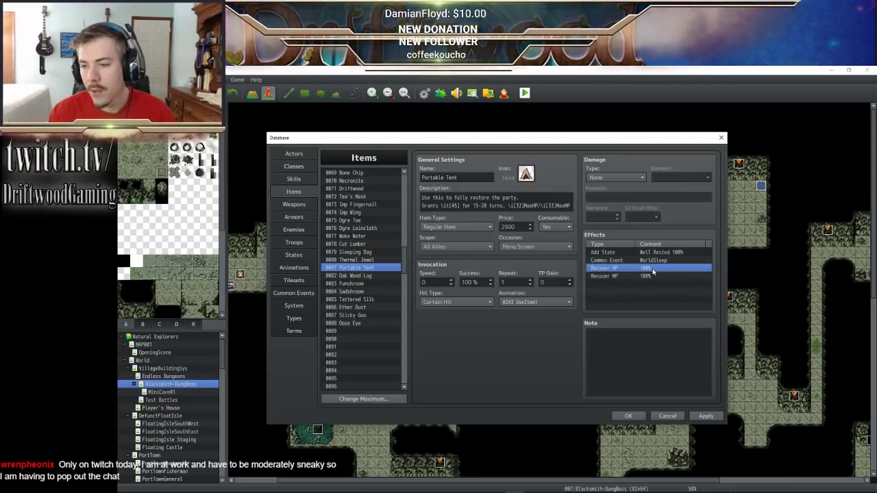
{"action": "left_click", "coordinate": [652, 276]}
{"action": "left_click", "coordinate": [650, 268]}
{"action": "left_click", "coordinate": [650, 277]}
- Move the WorldSleep common event above the Well Rested state in the Portable Tent's effects and save the database
{"action": "left_click", "coordinate": [656, 253]}
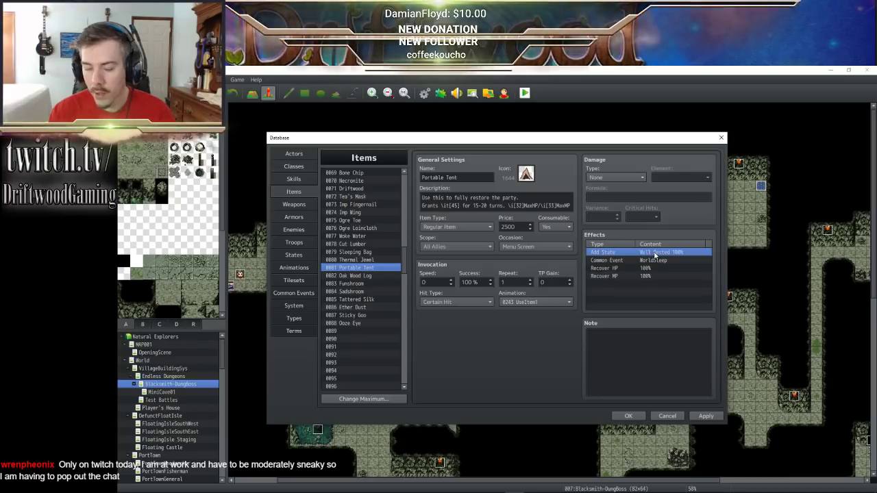
{"action": "left_click", "coordinate": [653, 261]}
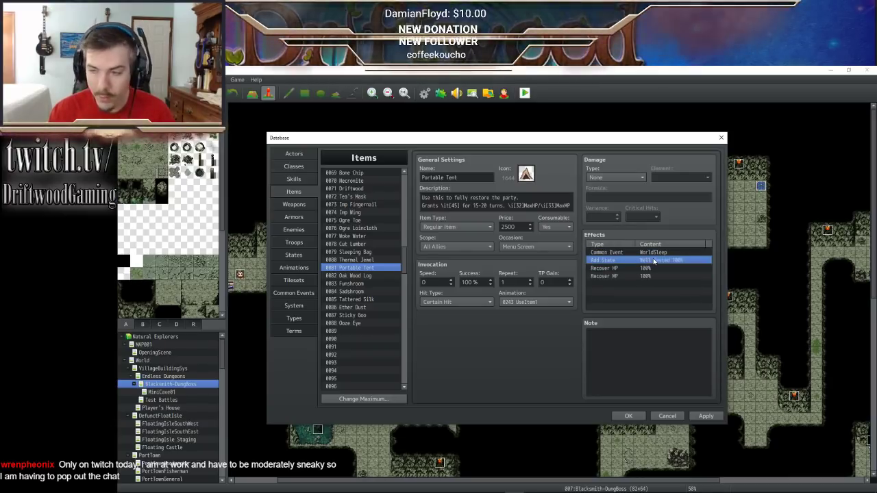
{"action": "left_click", "coordinate": [669, 253]}
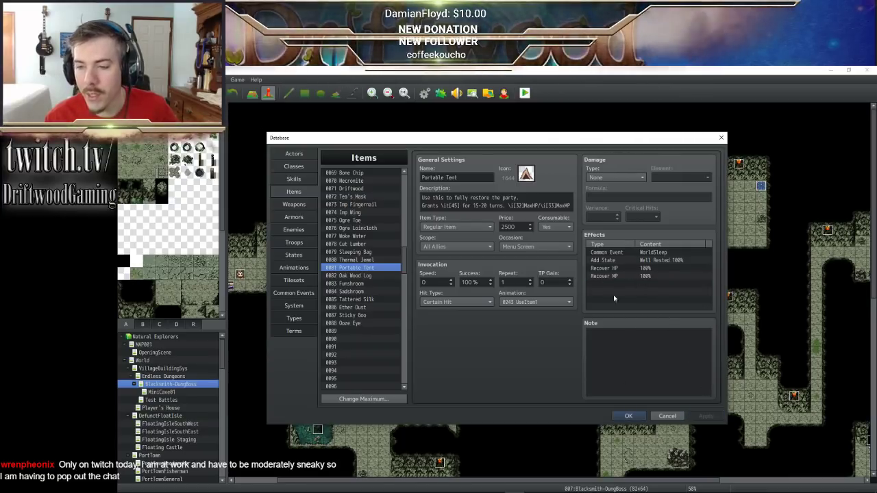
{"action": "left_click", "coordinate": [626, 417]}
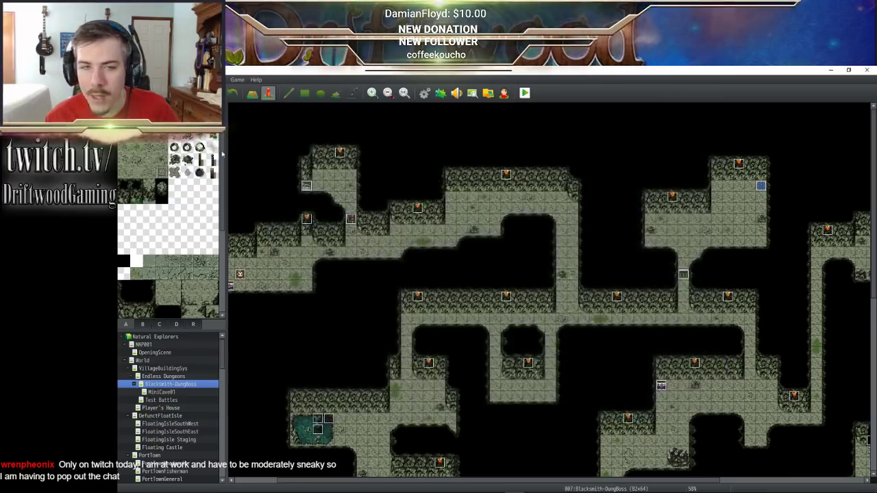
- Switch to the running playtest and leave the main menu to return to the cave dungeon
{"action": "left_click", "coordinate": [524, 93]}
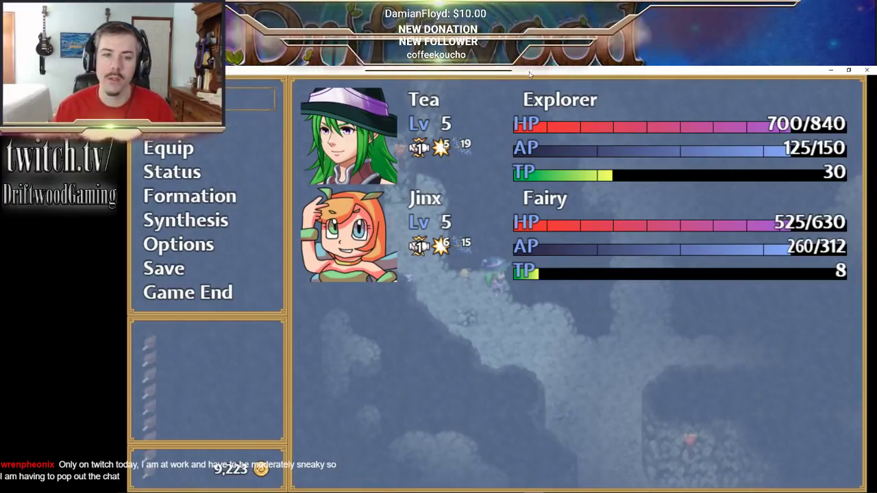
{"action": "key", "text": "Return"}
{"action": "key", "text": "Escape"}
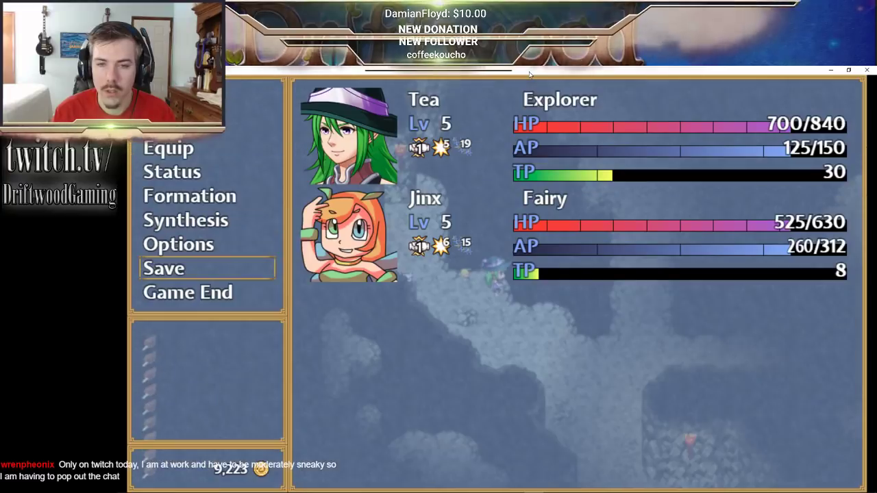
{"action": "key", "text": "Escape"}
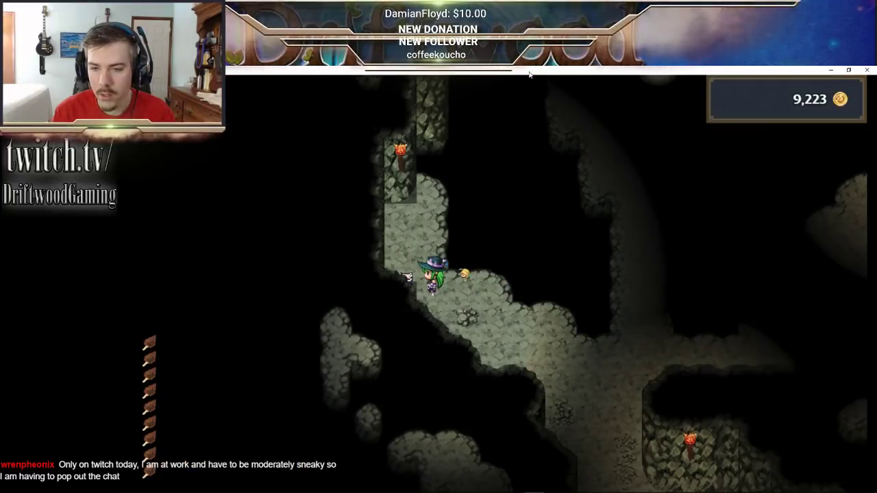
- Walk the party east across the cave fork to the object by the far wall and interact with it
{"action": "key", "text": "Down"}
{"action": "key", "text": "Right"}
{"action": "key", "text": "Right"}
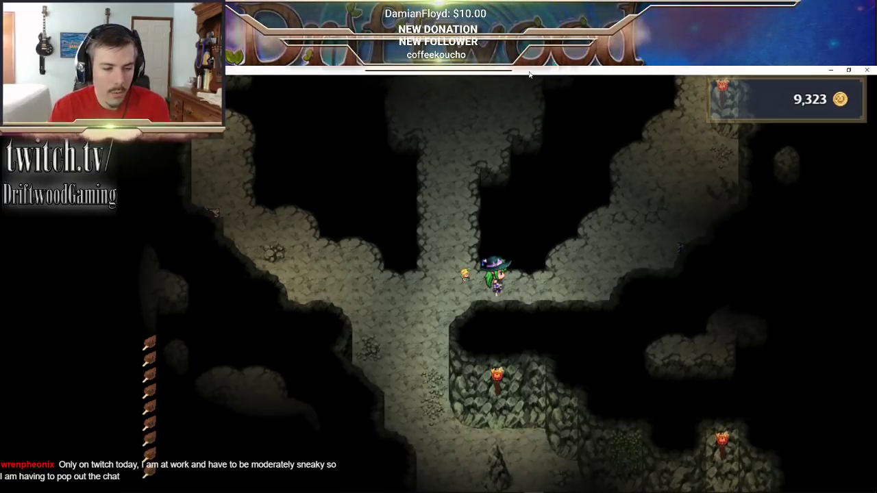
{"action": "key", "text": "Right"}
{"action": "key", "text": "Up"}
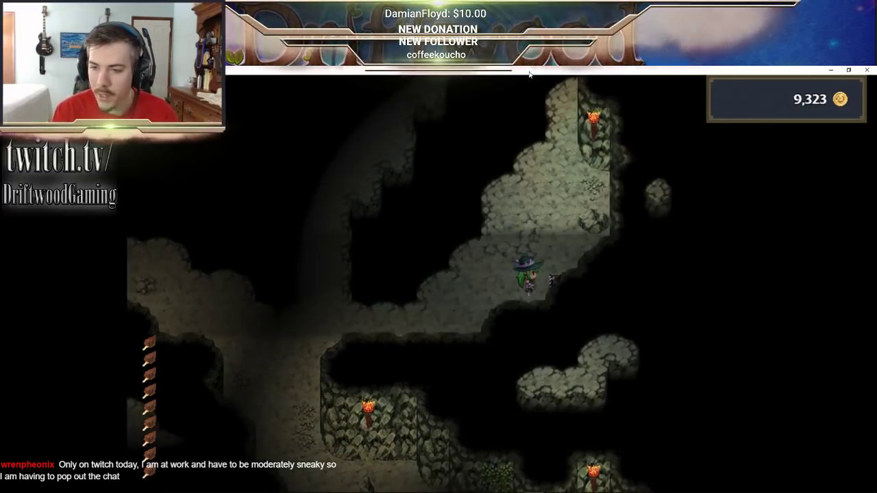
{"action": "key", "text": "Return"}
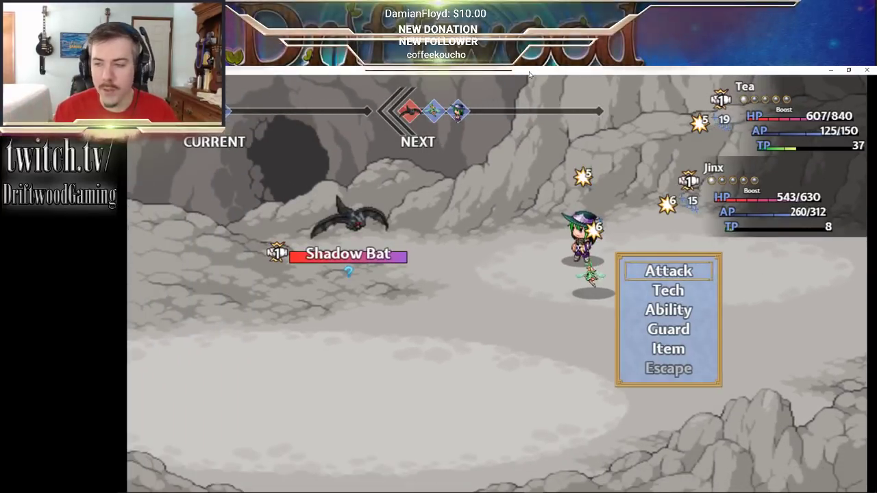
- Review Jinx's techs and abilities in the Shadow Bat battle, and cast Fortify on the party
{"action": "key", "text": "Down"}
{"action": "key", "text": "Return"}
{"action": "key", "text": "Down"}
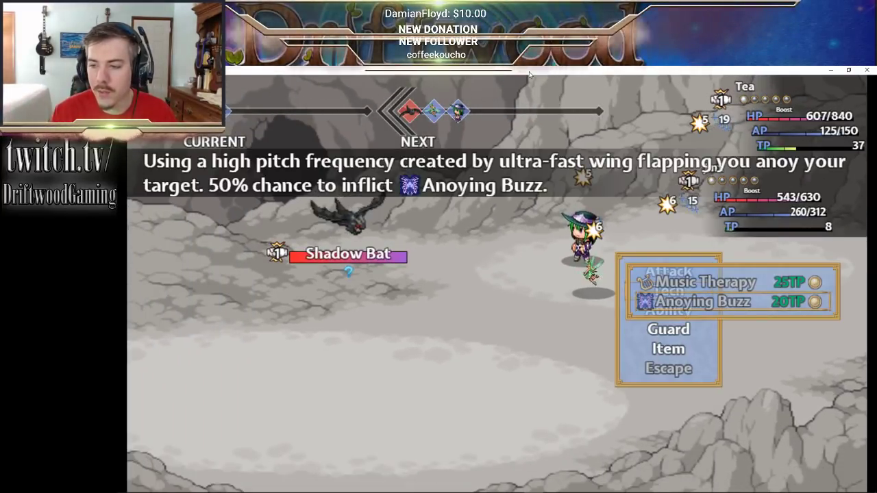
{"action": "key", "text": "Escape"}
{"action": "key", "text": "Down"}
{"action": "key", "text": "Return"}
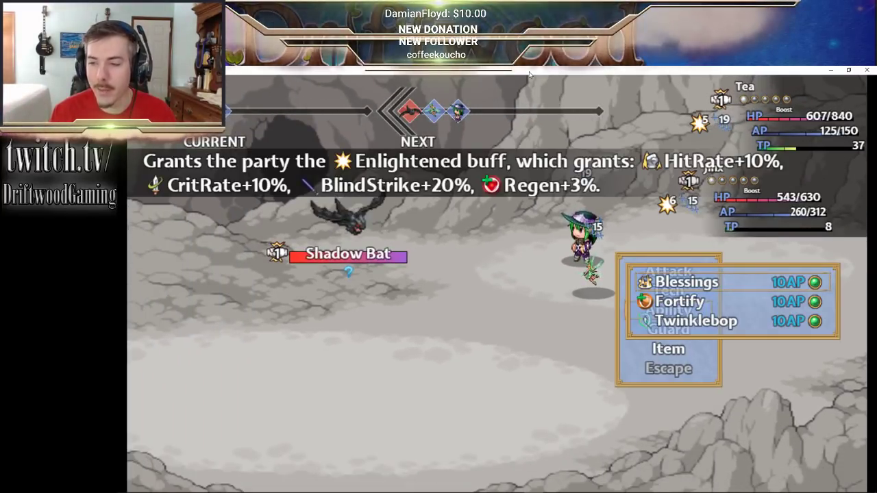
{"action": "key", "text": "Down"}
{"action": "key", "text": "Up"}
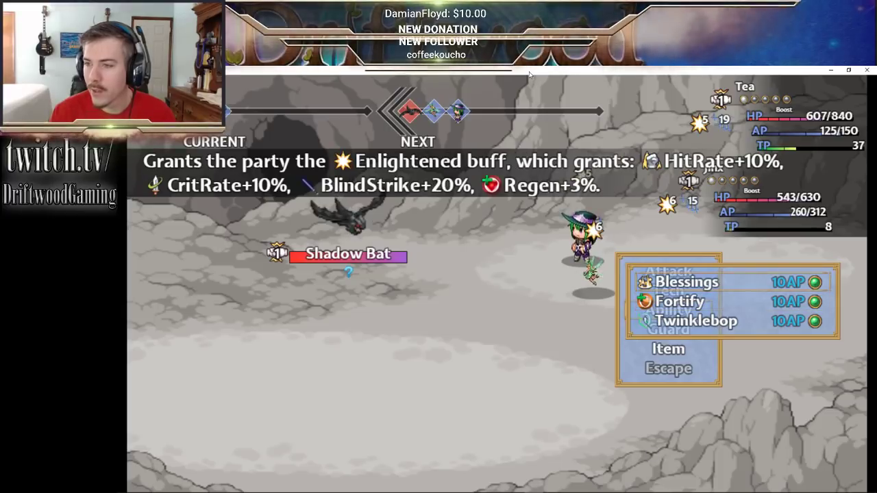
{"action": "key", "text": "Down"}
{"action": "key", "text": "Return"}
{"action": "key", "text": "Return"}
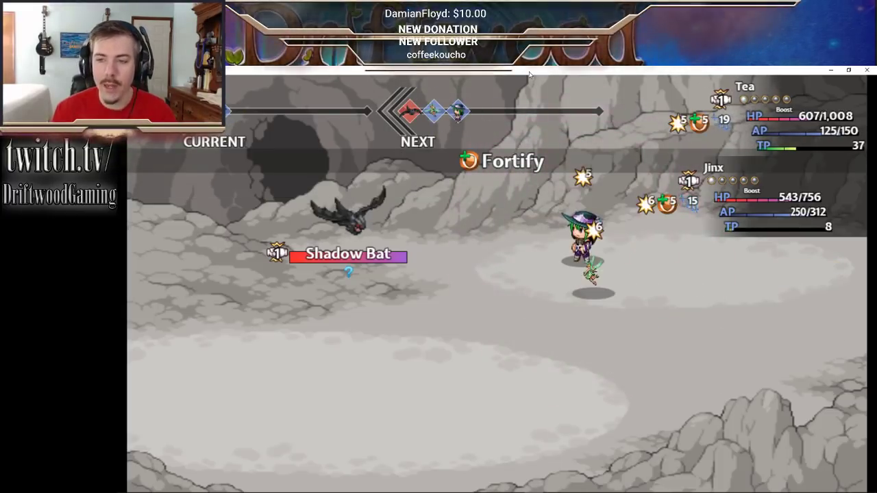
- Check Tea's techs on her first turn, and have her use a regular attack on the Shadow Bat
{"action": "key", "text": "Down"}
{"action": "key", "text": "Return"}
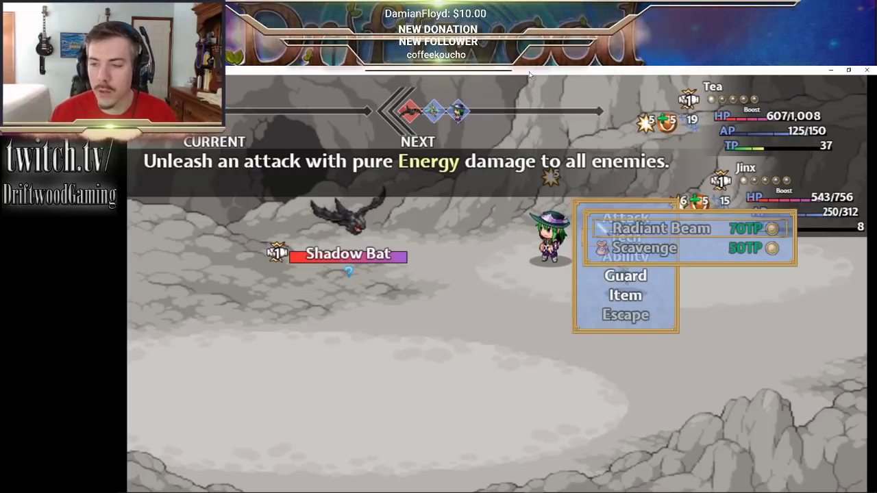
{"action": "key", "text": "Escape"}
{"action": "key", "text": "Up"}
{"action": "key", "text": "Return"}
{"action": "key", "text": "Return"}
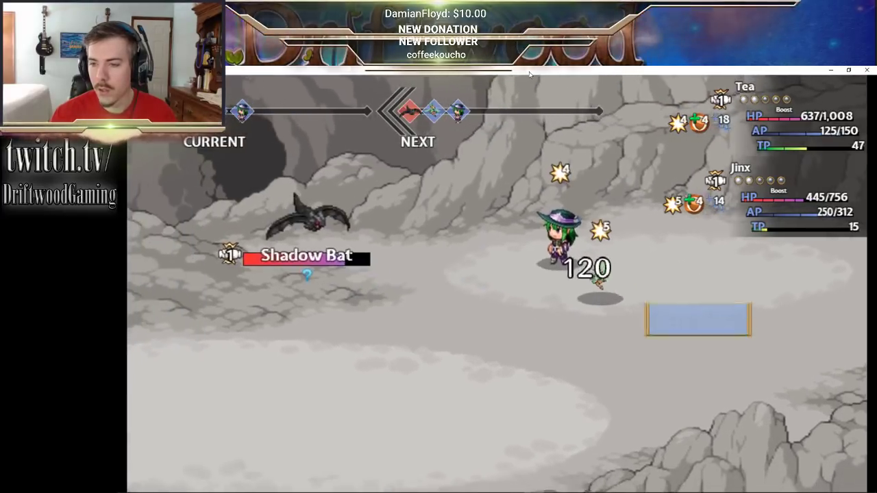
- Look over Jinx's techs and have her use a regular attack on the Shadow Bat
{"action": "key", "text": "Down"}
{"action": "key", "text": "Return"}
{"action": "key", "text": "Escape"}
{"action": "key", "text": "Up"}
{"action": "key", "text": "Return"}
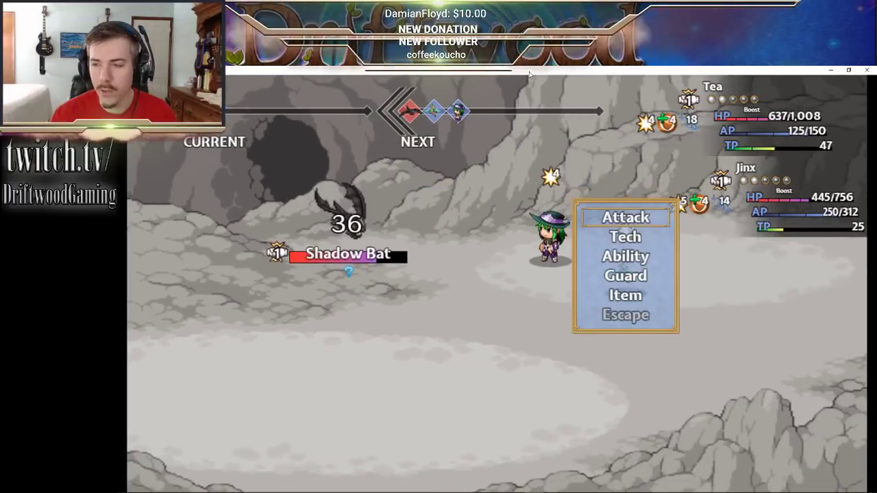
- Recheck Tea's techs and attack the Shadow Bat with her, followed by another round of regular attacks from the party
{"action": "key", "text": "Down"}
{"action": "key", "text": "Return"}
{"action": "key", "text": "Escape"}
{"action": "key", "text": "Up"}
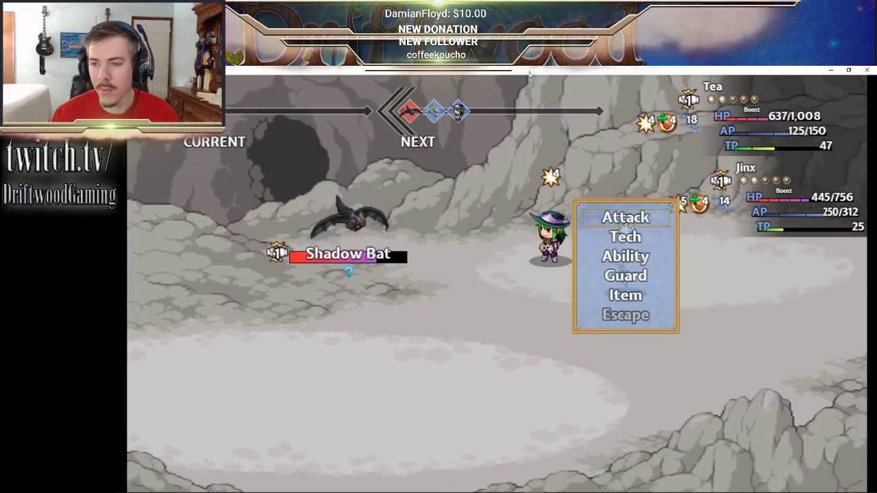
{"action": "key", "text": "Return"}
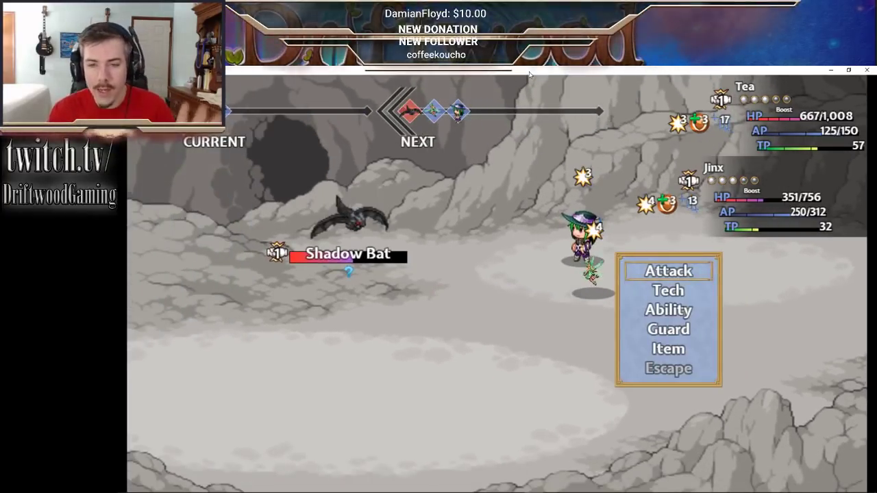
{"action": "key", "text": "Return"}
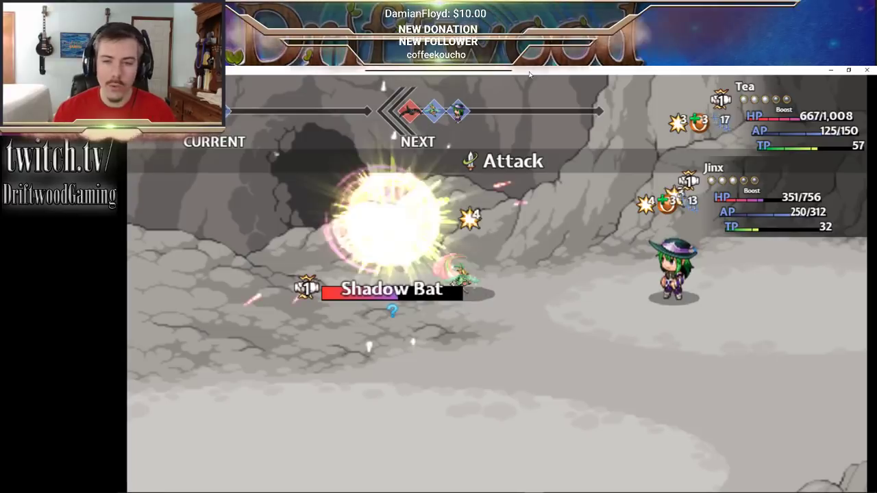
{"action": "key", "text": "Return"}
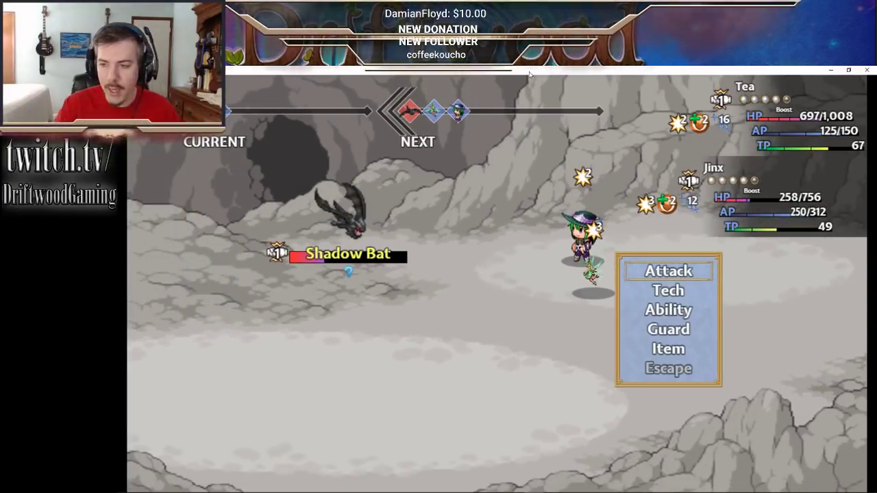
- Compare Jinx's Music Therapy and Anoying Buzz techs, and use Music Therapy to heal the party
{"action": "key", "text": "Down"}
{"action": "key", "text": "Return"}
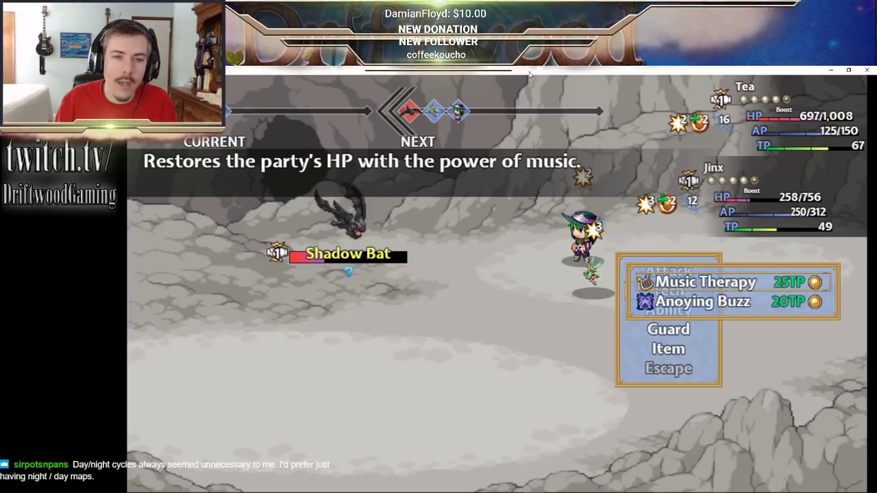
{"action": "key", "text": "Down"}
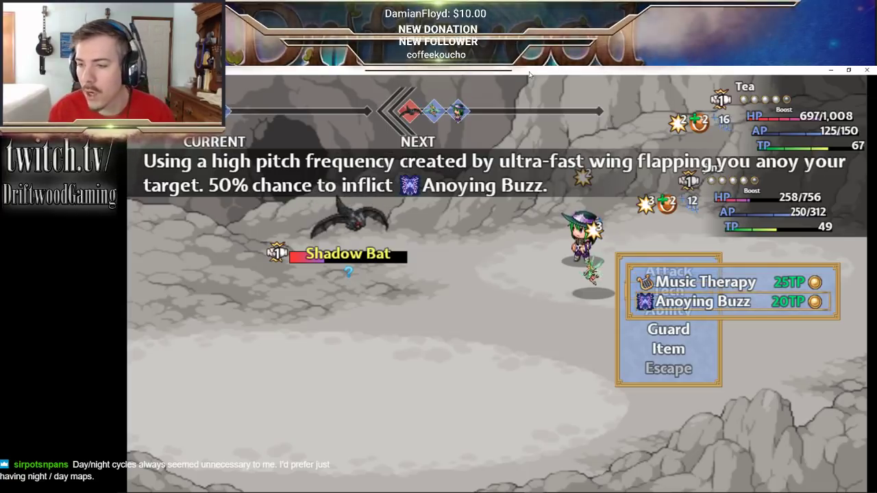
{"action": "key", "text": "Up"}
{"action": "key", "text": "Down"}
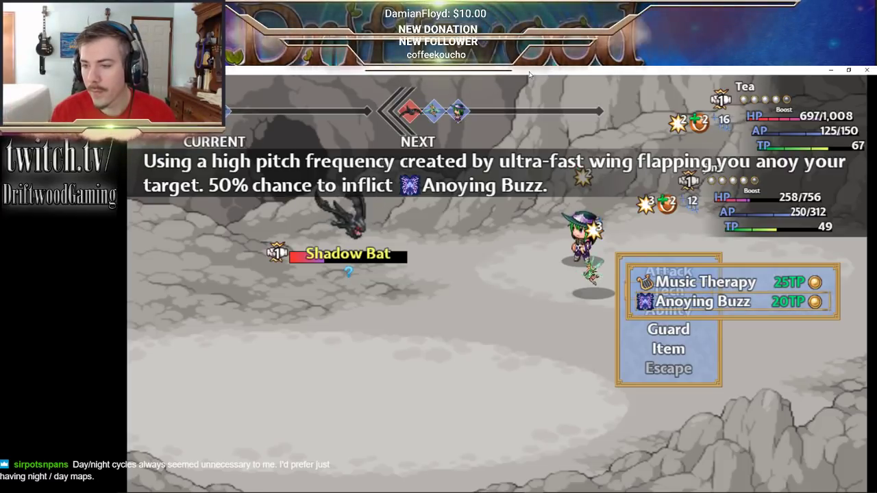
{"action": "key", "text": "Up"}
{"action": "key", "text": "Return"}
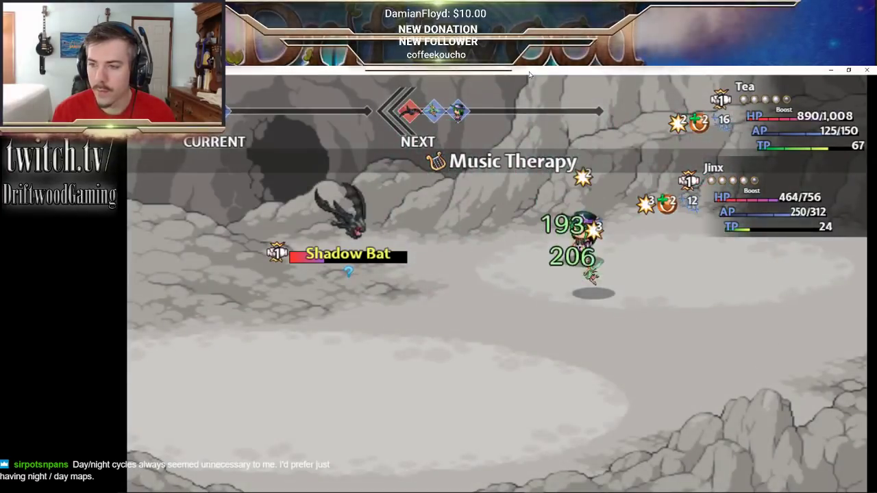
- Review Tea's Radiant Beam and Scavenge techs, and attack the Shadow Bat with a regular attack instead
{"action": "key", "text": "Down"}
{"action": "key", "text": "Return"}
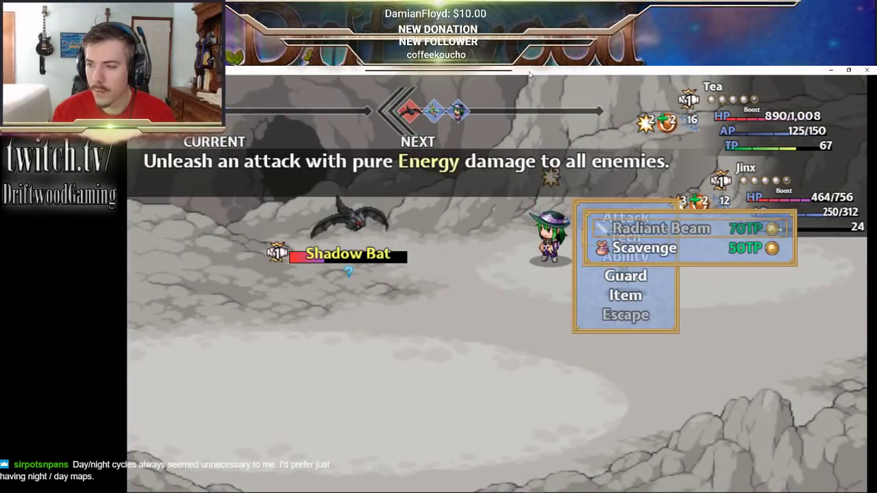
{"action": "key", "text": "Escape"}
{"action": "key", "text": "Up"}
{"action": "key", "text": "Return"}
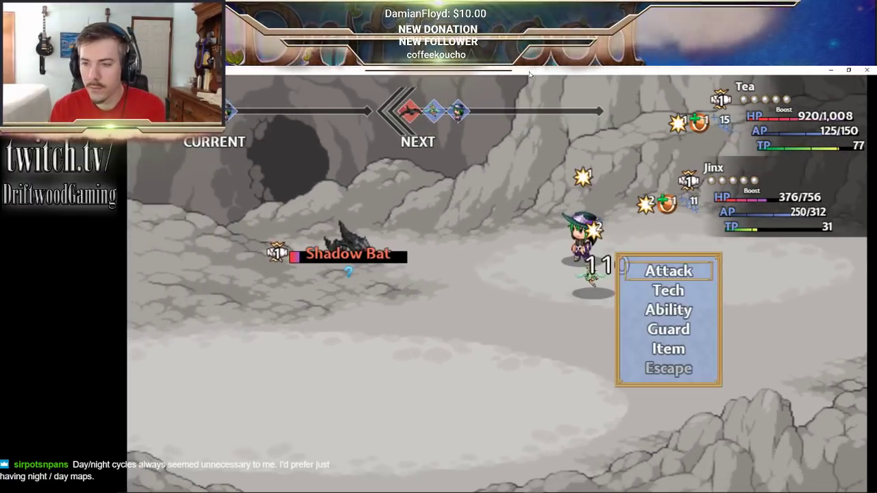
- Heal the party again with Jinx's Music Therapy and finish off the Shadow Bat with Tea's regular attack
{"action": "key", "text": "Down"}
{"action": "key", "text": "Return"}
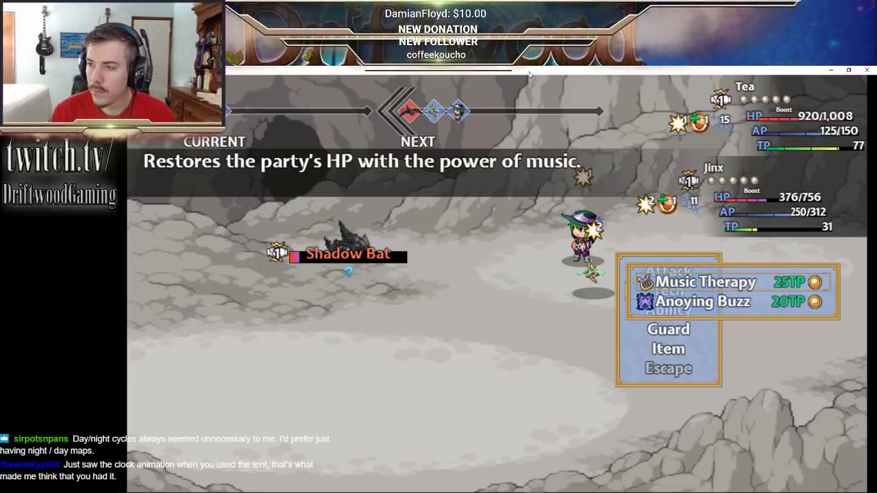
{"action": "key", "text": "Return"}
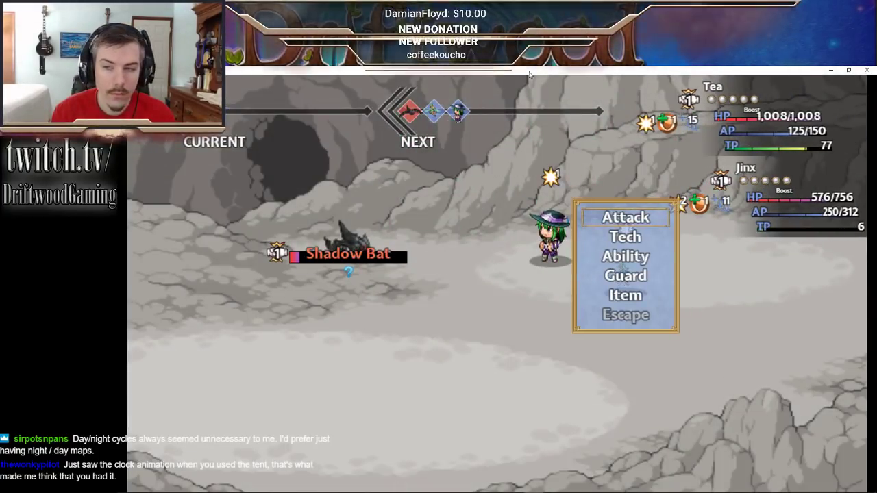
{"action": "key", "text": "Return"}
{"action": "key", "text": "Return"}
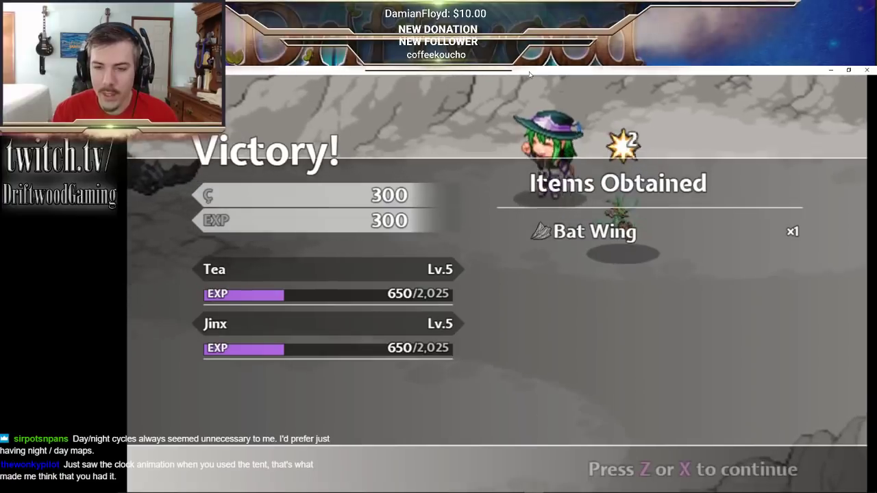
- Close the victory and Portable Tent messages, walk north to the chest beyond the teleport circle, and challenge its guardians
{"action": "key", "text": "z"}
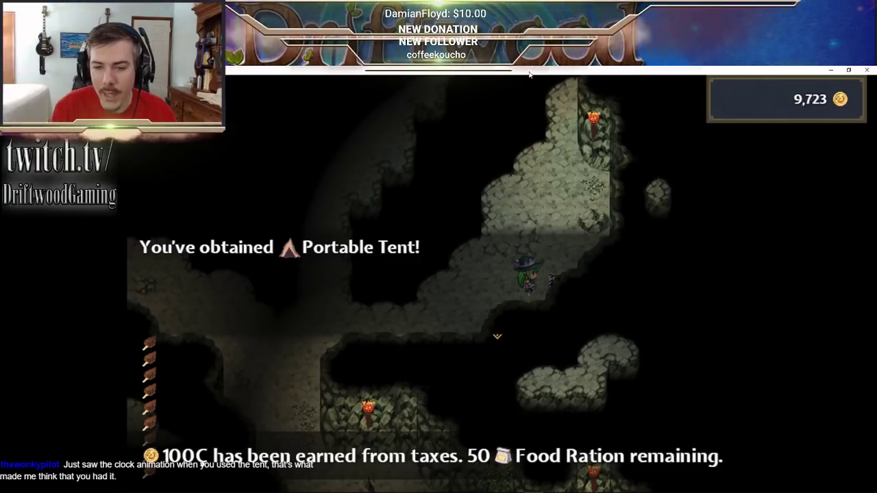
{"action": "key", "text": "z"}
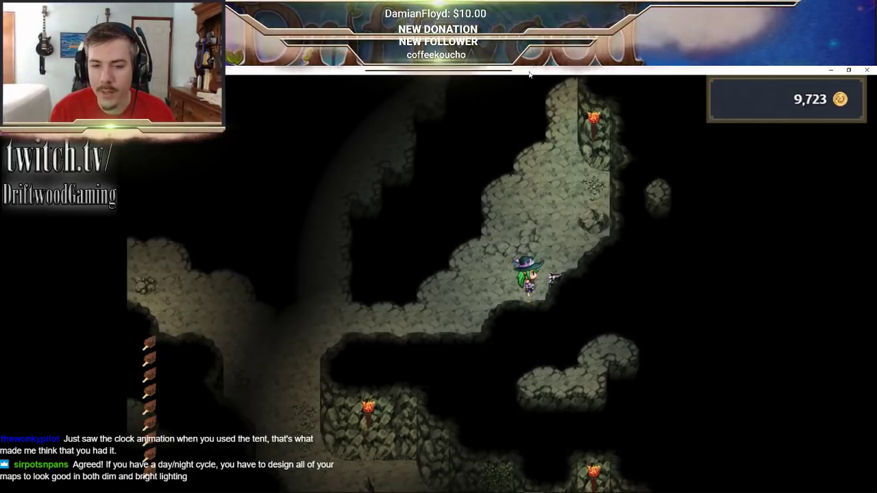
{"action": "key", "text": "Up"}
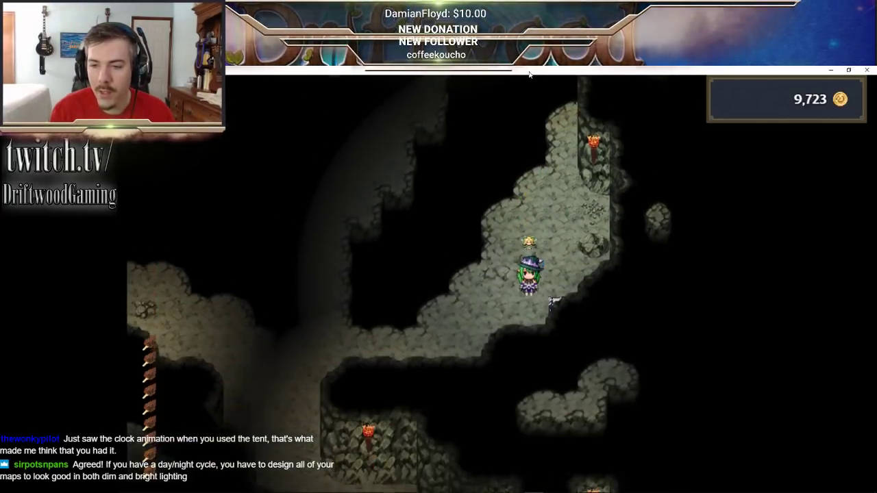
{"action": "key", "text": "Up"}
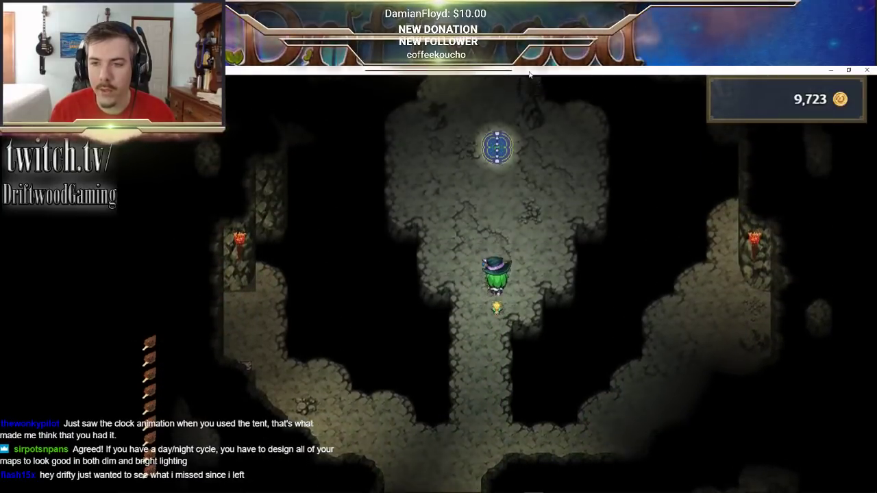
{"action": "key", "text": "Up"}
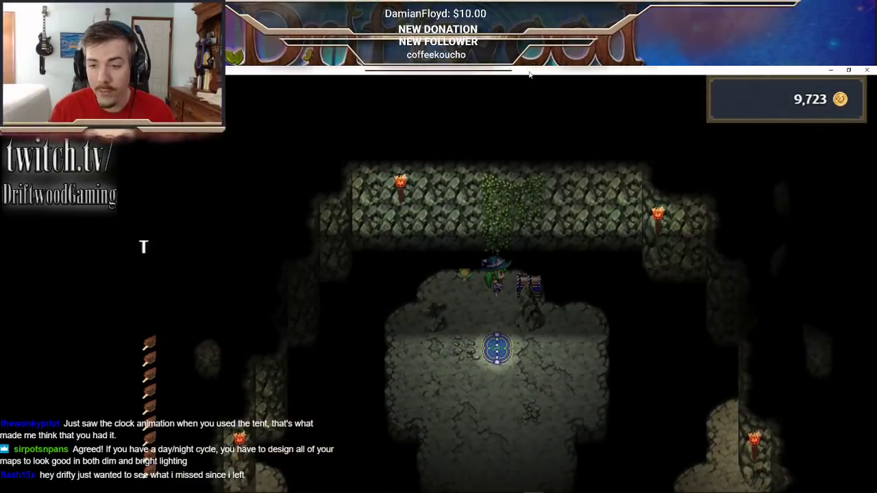
{"action": "key", "text": "Return"}
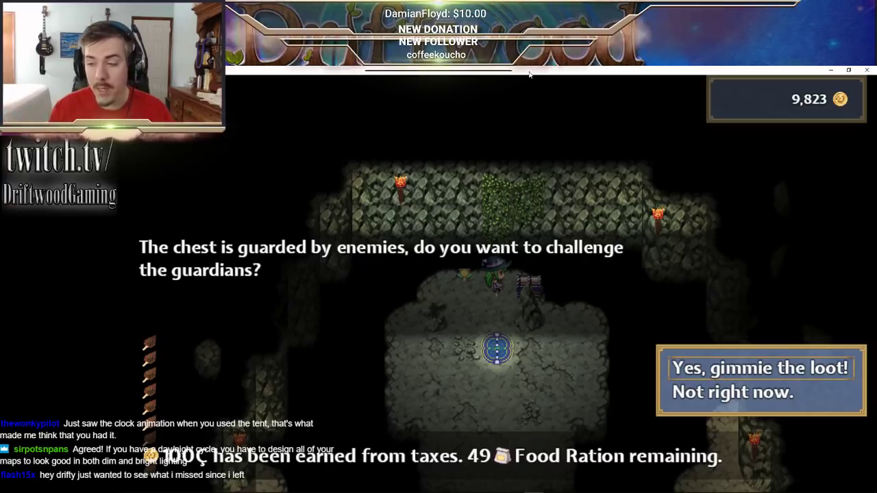
{"action": "key", "text": "Return"}
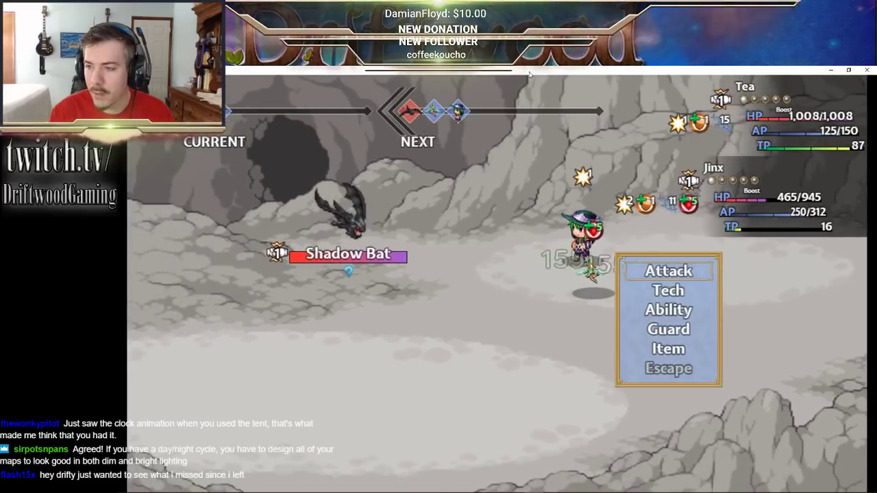
- Check Jinx's techs and abilities, and cast Fortify on all allies in the Shadow Bat battle
{"action": "key", "text": "Down"}
{"action": "key", "text": "Return"}
{"action": "key", "text": "Escape"}
{"action": "key", "text": "Down"}
{"action": "key", "text": "Return"}
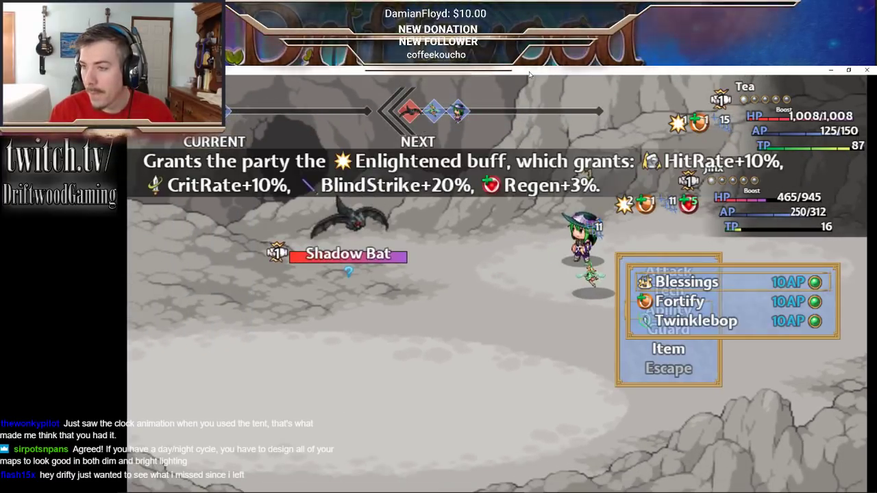
{"action": "key", "text": "Return"}
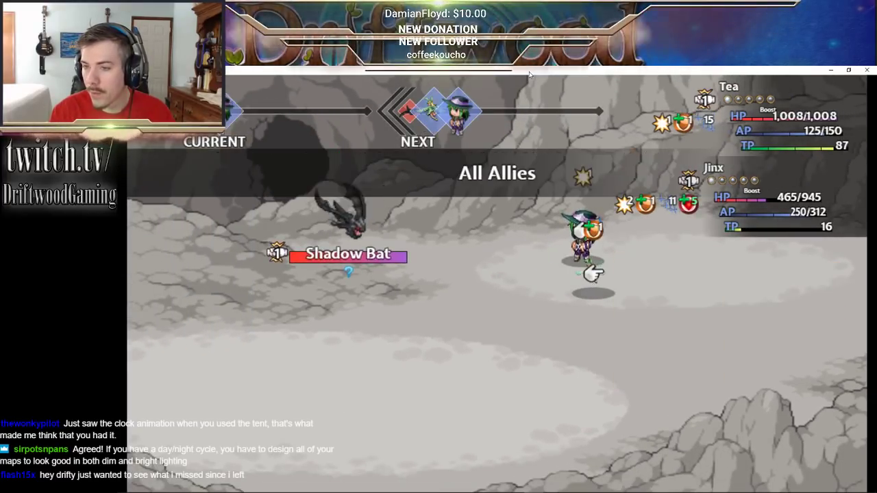
{"action": "key", "text": "Return"}
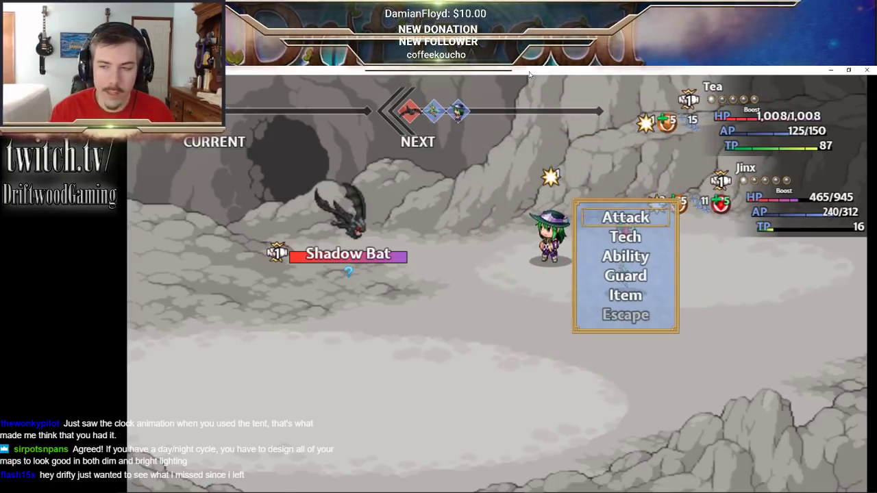
- Attack the Shadow Bat with Tea's first tech, which targets all enemies
{"action": "key", "text": "Down"}
{"action": "key", "text": "Return"}
{"action": "key", "text": "Return"}
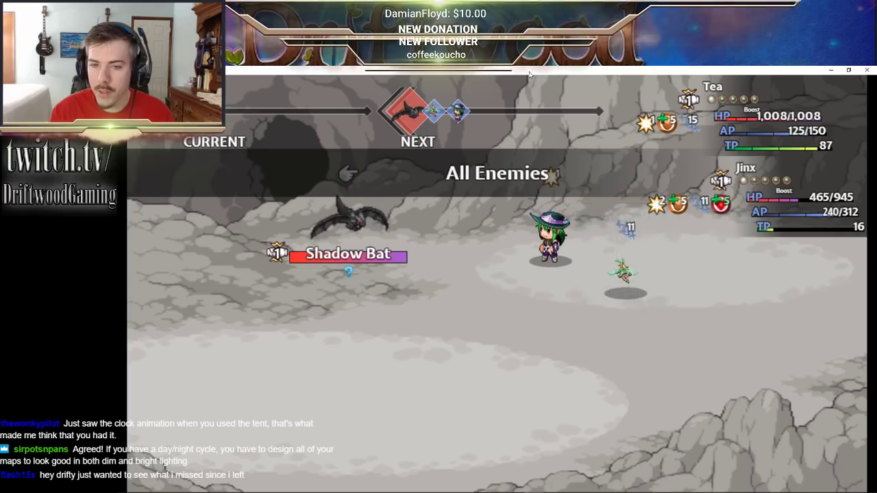
{"action": "key", "text": "Return"}
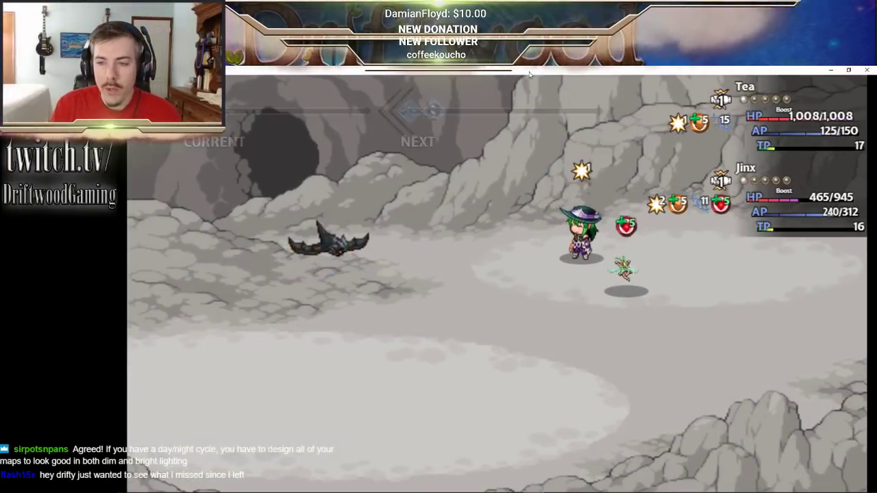
- Leave the victory screen, step onto the teleport circle, and proceed to dungeon level 7
{"action": "key", "text": "z"}
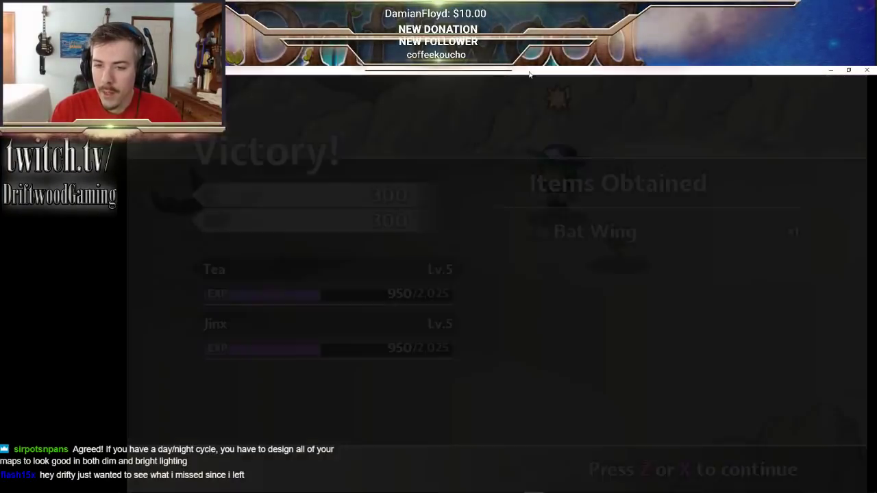
{"action": "key", "text": "Down"}
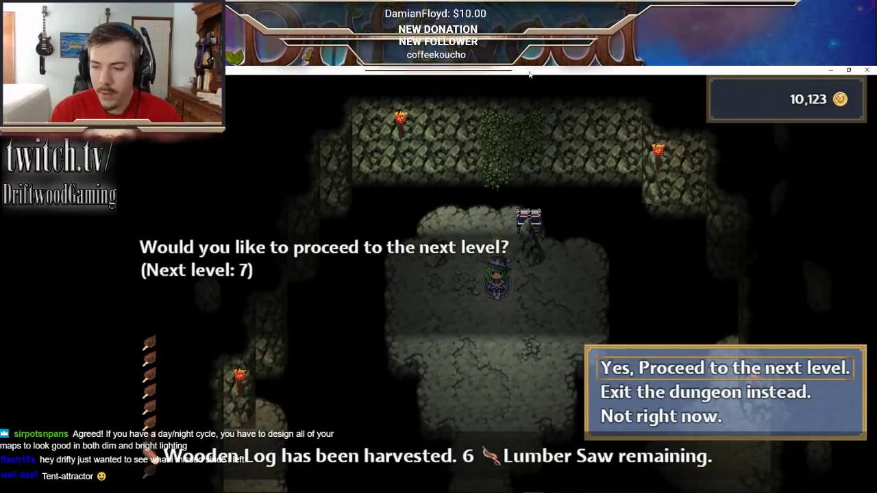
{"action": "key", "text": "z"}
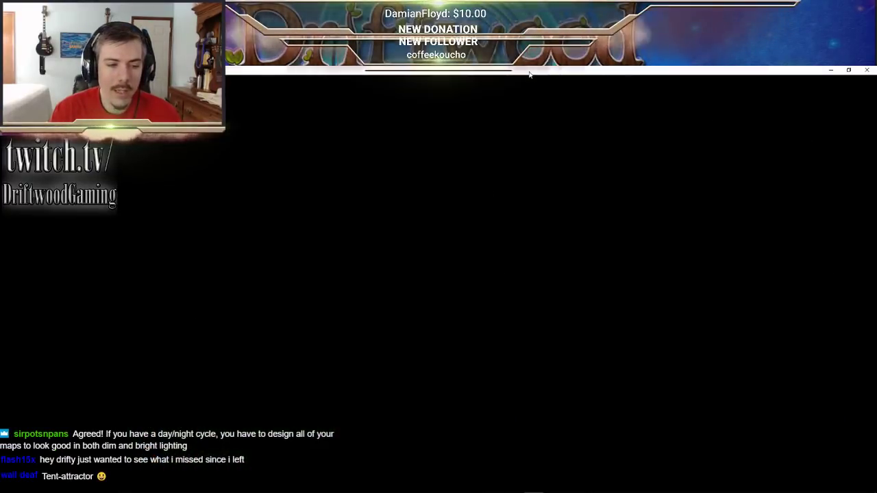
- Explore the new cave level from its entrance to the first guarded chest and challenge the guardians
{"action": "key", "text": "Down"}
{"action": "key", "text": "Left"}
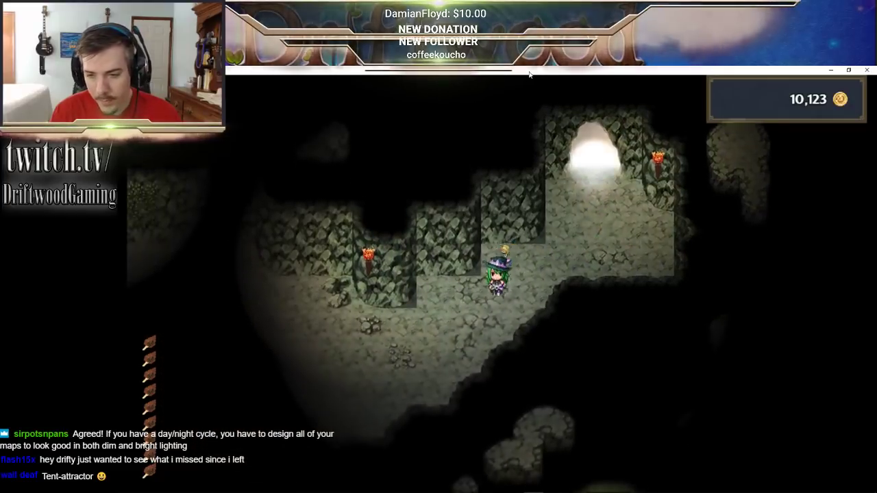
{"action": "key", "text": "Left"}
{"action": "key", "text": "Up"}
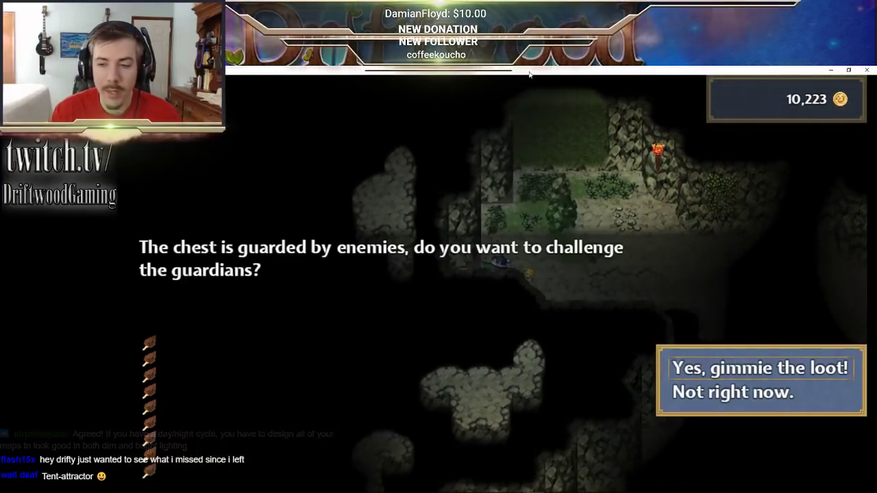
{"action": "key", "text": "Return"}
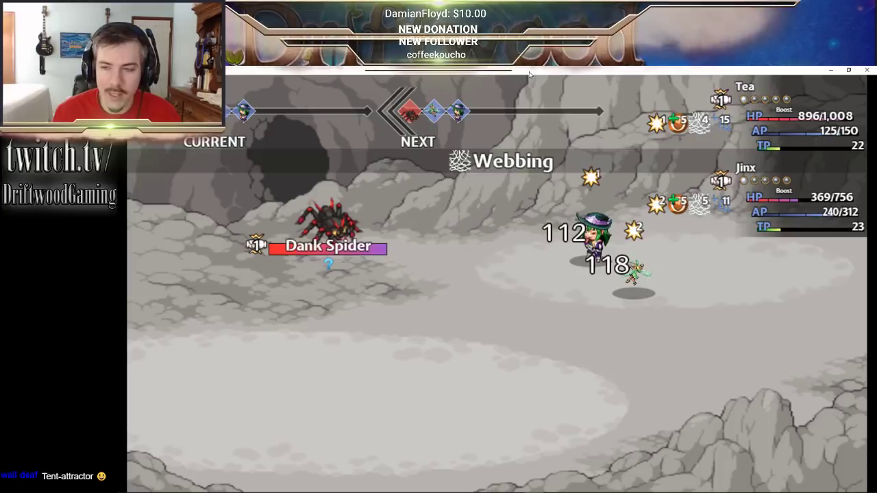
- Use Jinx's Anoying Buzz in the Dank Spider battle, and collect the Vicious Toxin from the chest after the fight
{"action": "key", "text": "Return"}
{"action": "key", "text": "Down"}
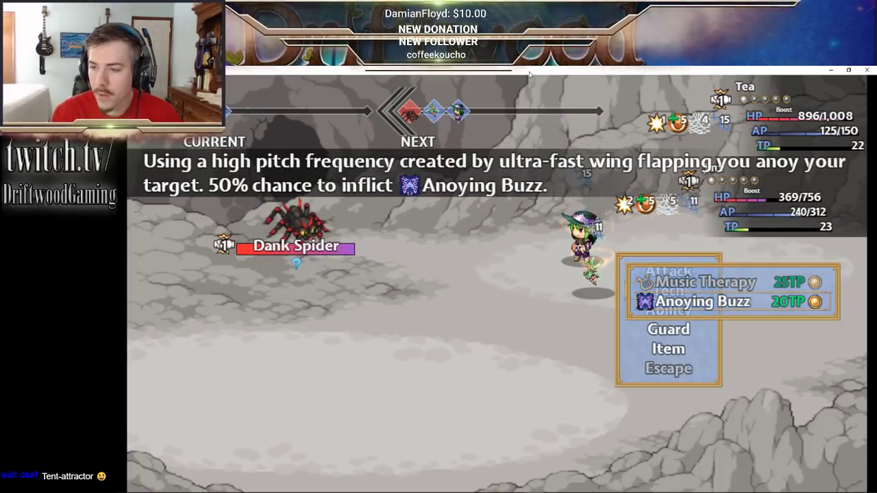
{"action": "key", "text": "Return"}
{"action": "key", "text": "Return"}
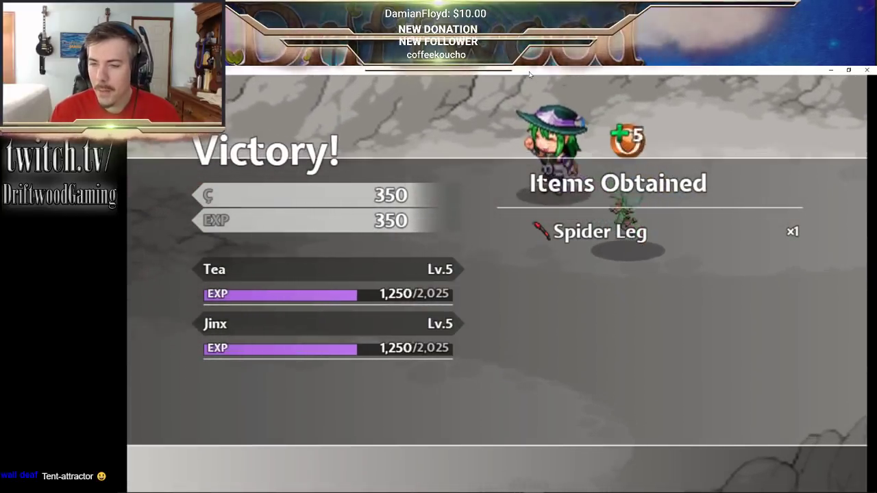
{"action": "key", "text": "z"}
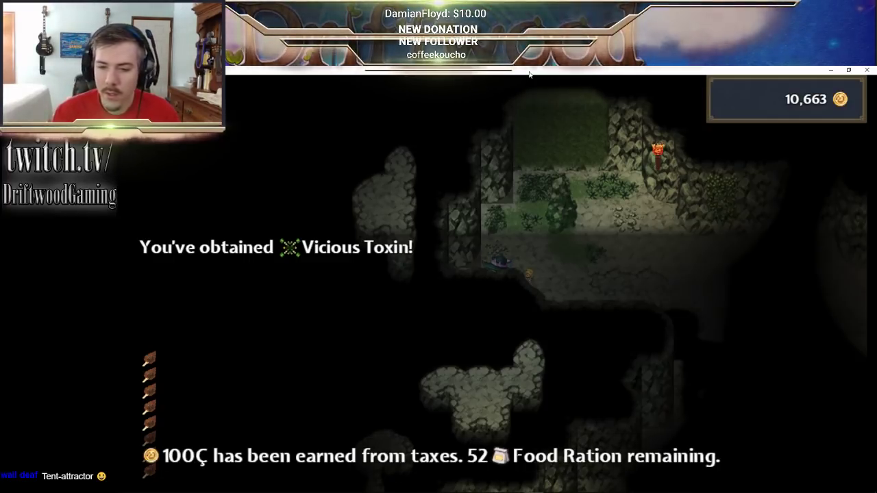
{"action": "key", "text": "Return"}
- Walk through the winding cave to the next guarded chest in the southwestern dead end and challenge its guardians
{"action": "key", "text": "Right"}
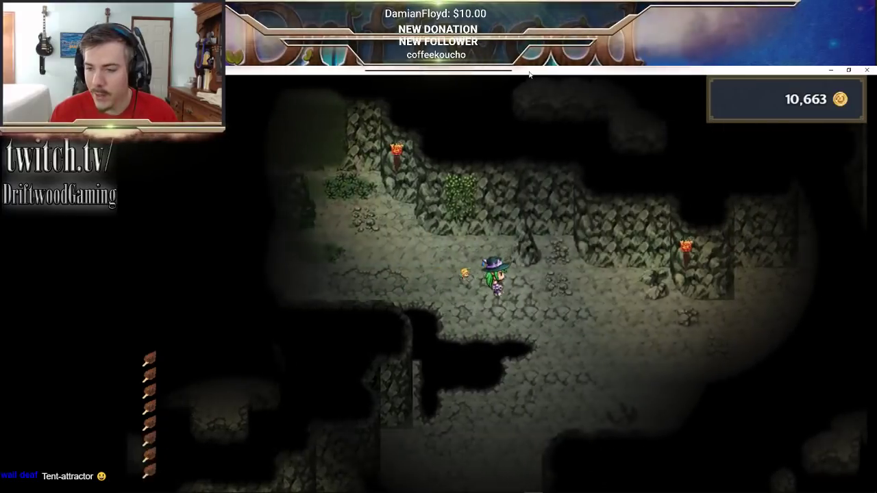
{"action": "key", "text": "Down"}
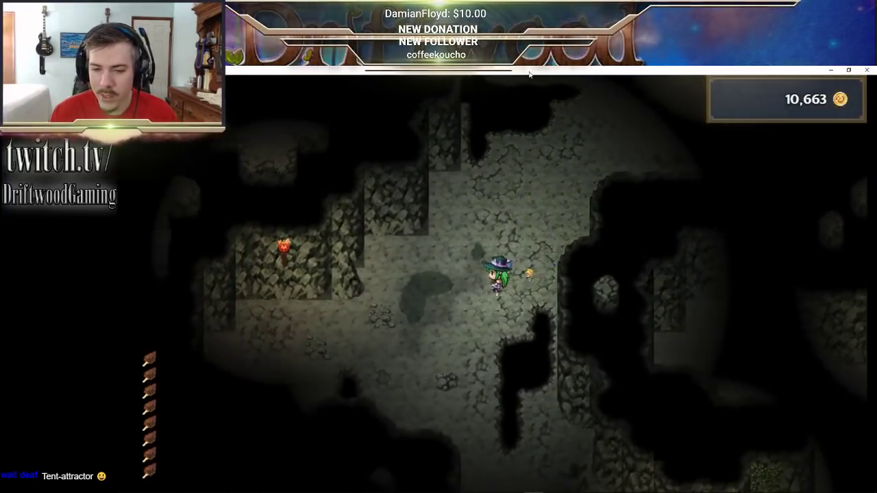
{"action": "key", "text": "Left"}
{"action": "key", "text": "Down"}
{"action": "key", "text": "Left"}
{"action": "key", "text": "Up"}
{"action": "key", "text": "Left"}
{"action": "key", "text": "Down"}
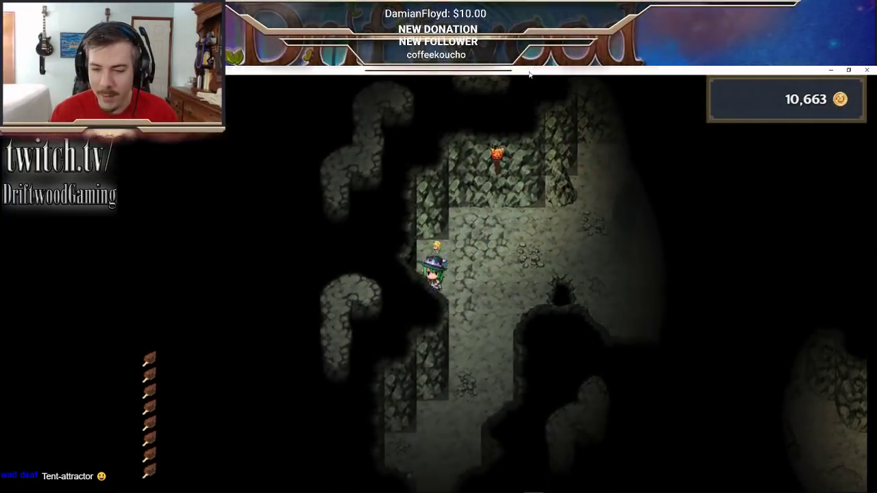
{"action": "key", "text": "Right"}
{"action": "key", "text": "Down"}
{"action": "key", "text": "Left"}
{"action": "key", "text": "Return"}
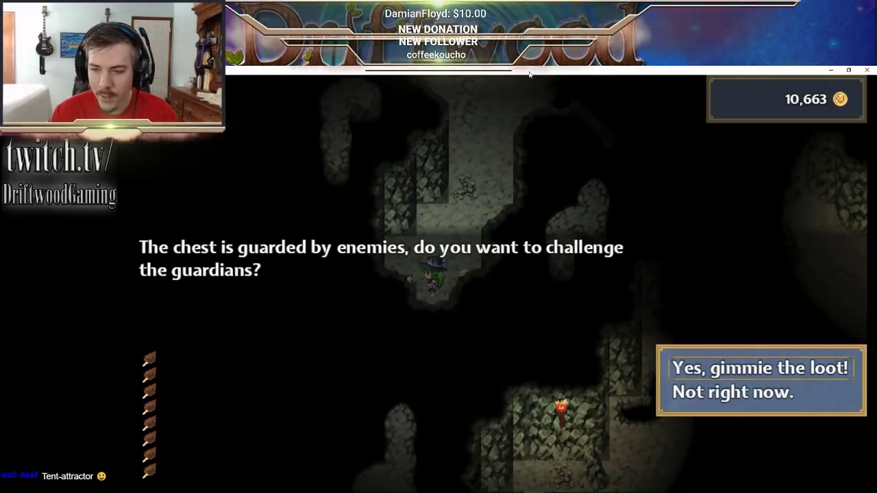
{"action": "key", "text": "Return"}
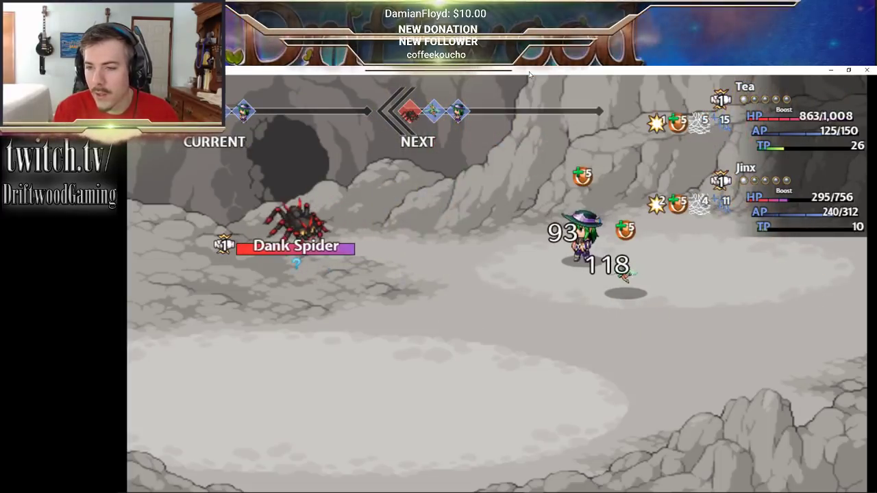
- Check Jinx's available techs in the new Dank Spider battle without using one
{"action": "key", "text": "Down"}
{"action": "key", "text": "Return"}
{"action": "key", "text": "Down"}
{"action": "key", "text": "Escape"}
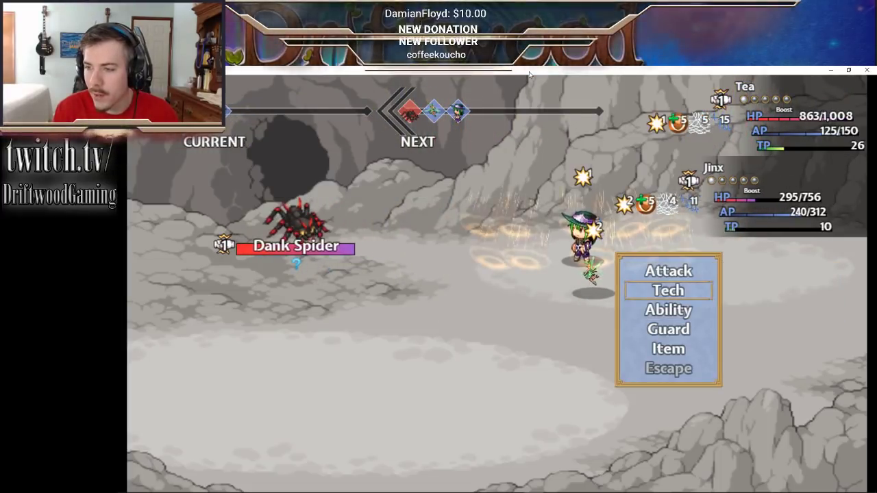
- Look through the party's battle items, including the descriptions of the Vicious Toxin and the Funshroom
{"action": "key", "text": "Down"}
{"action": "key", "text": "Down"}
{"action": "key", "text": "Return"}
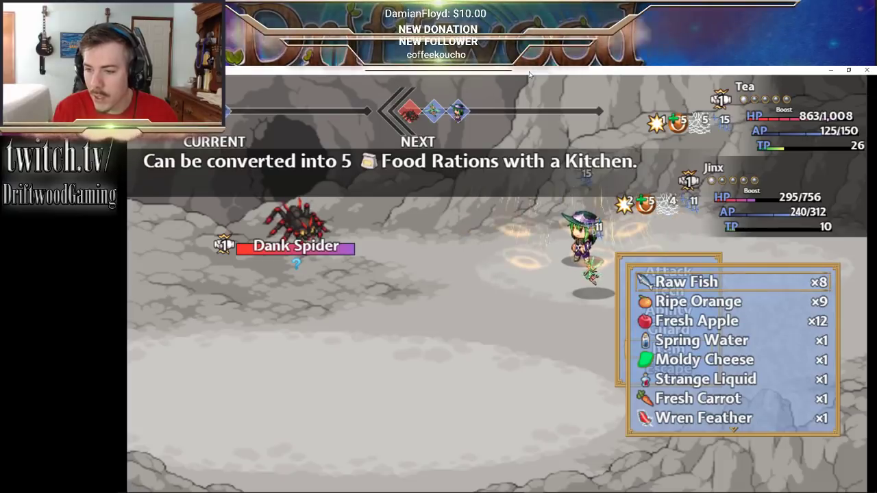
{"action": "key", "text": "Down"}
{"action": "key", "text": "Down"}
{"action": "key", "text": "Down"}
{"action": "key", "text": "Down"}
{"action": "key", "text": "Down"}
{"action": "key", "text": "Down"}
{"action": "key", "text": "Down"}
{"action": "key", "text": "Down"}
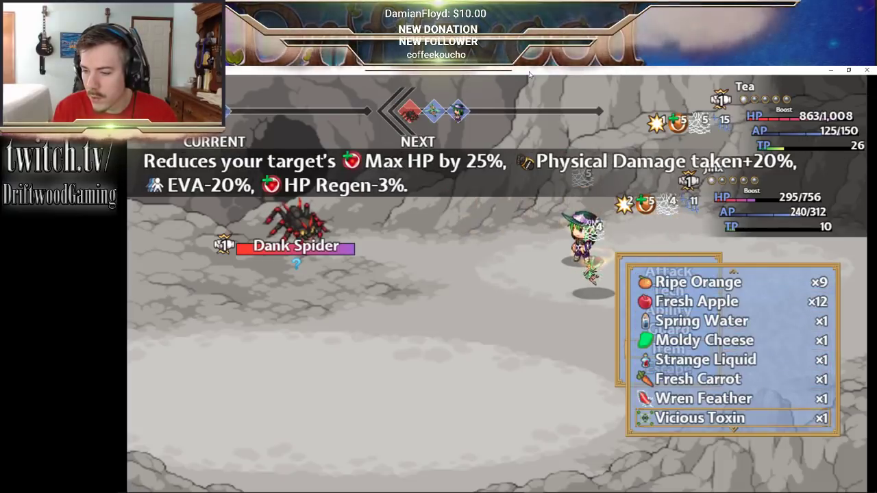
{"action": "key", "text": "Down"}
{"action": "key", "text": "Down"}
{"action": "key", "text": "Down"}
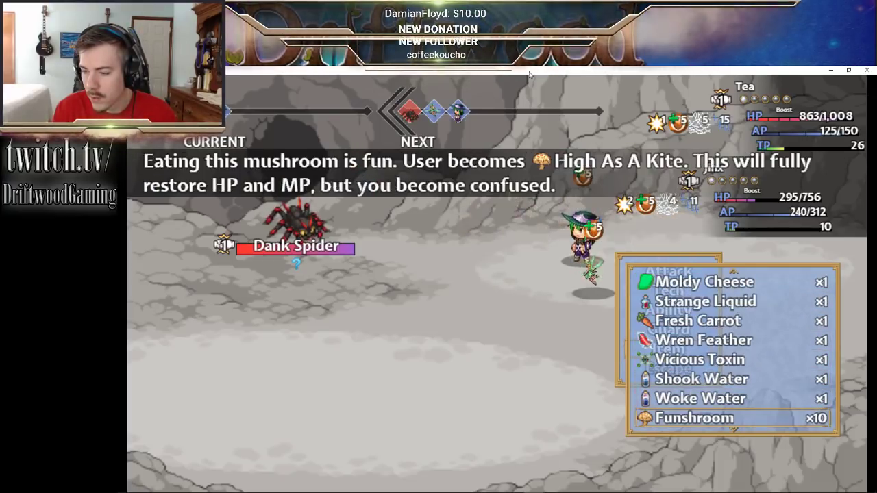
- Compare the Sadshroom with the neighbouring items and use a Sadshroom on Jinx
{"action": "key", "text": "Down"}
{"action": "key", "text": "Down"}
{"action": "key", "text": "Up"}
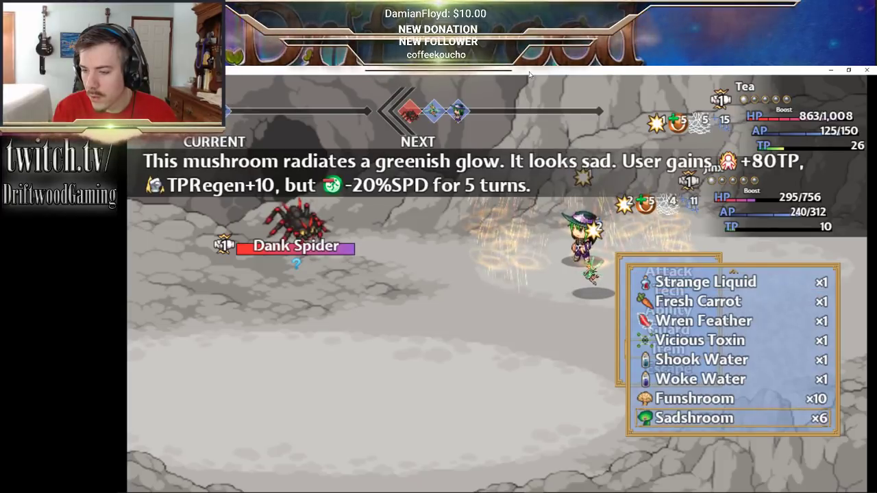
{"action": "key", "text": "Up"}
{"action": "key", "text": "Down"}
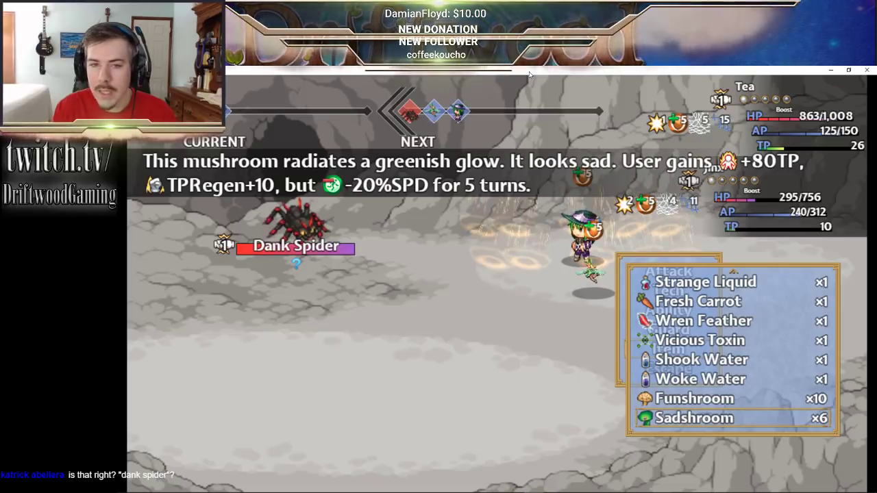
{"action": "key", "text": "Return"}
{"action": "key", "text": "Down"}
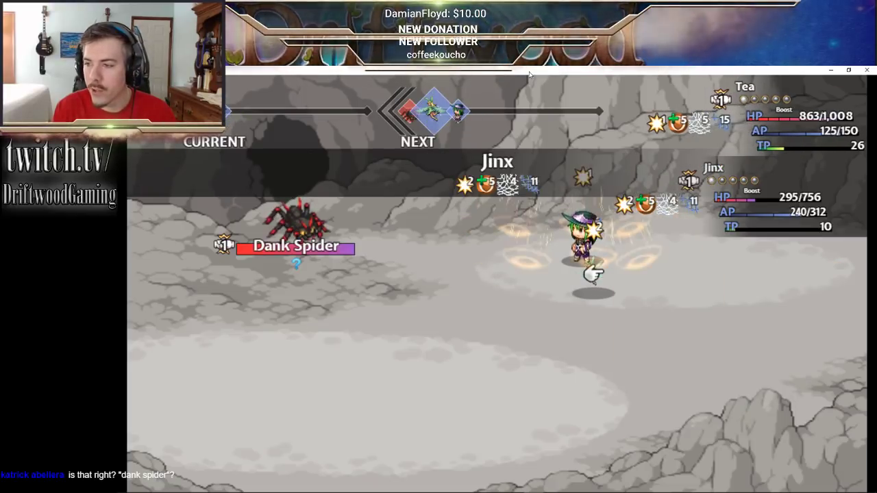
{"action": "key", "text": "Return"}
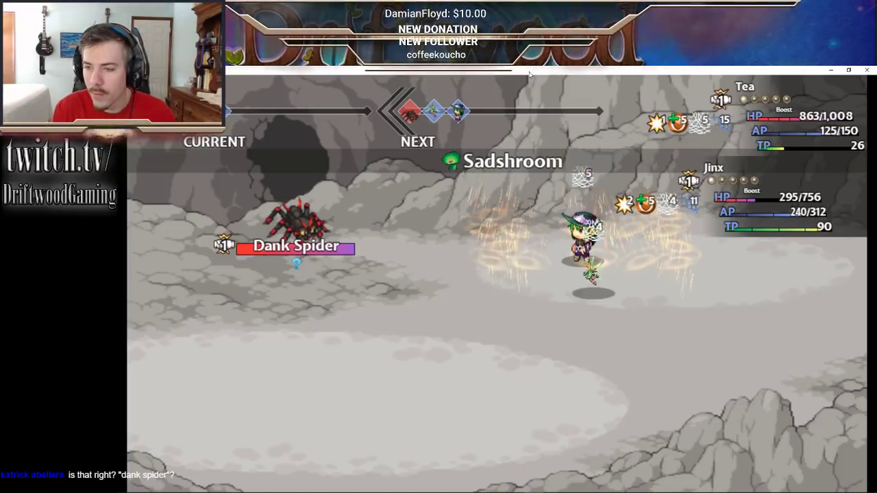
- Browse Tea's battle commands and use her First Aid tech on Jinx
{"action": "key", "text": "Down"}
{"action": "key", "text": "Return"}
{"action": "key", "text": "Escape"}
{"action": "key", "text": "Return"}
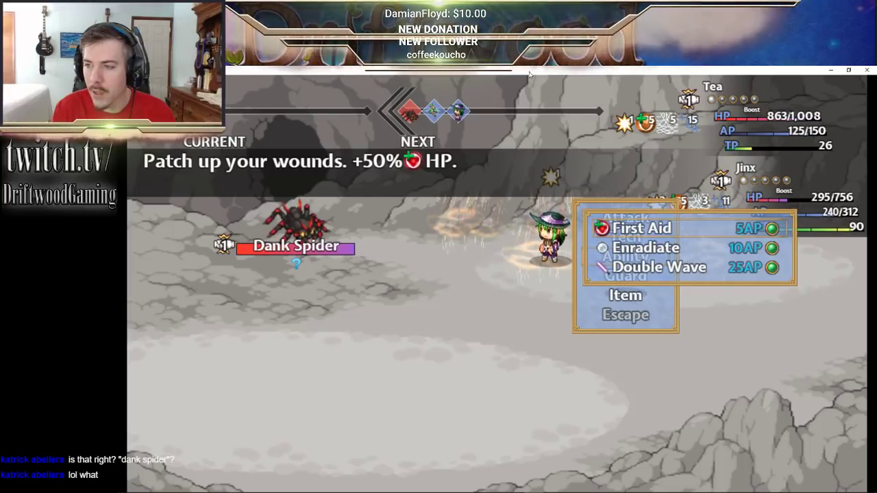
{"action": "key", "text": "Return"}
{"action": "key", "text": "Down"}
{"action": "key", "text": "Return"}
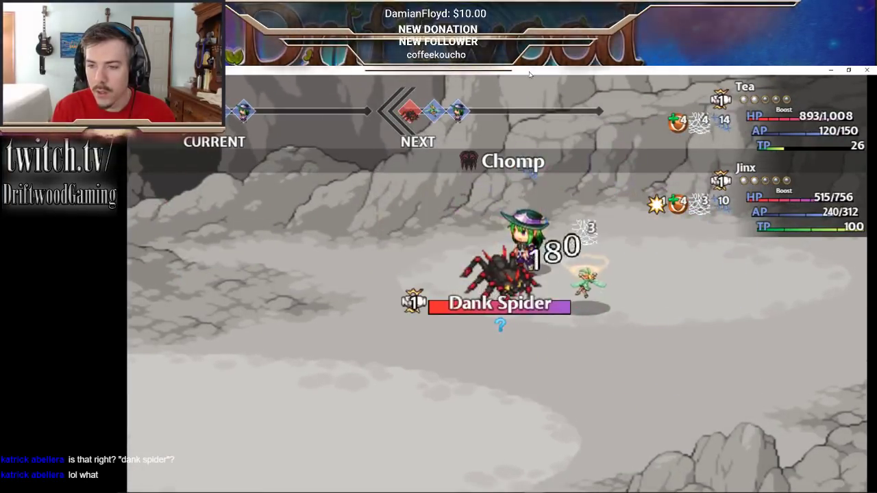
- Use Jinx's Anoying Buzz on the Dank Spider and follow it with Tea's basic attack
{"action": "key", "text": "Return"}
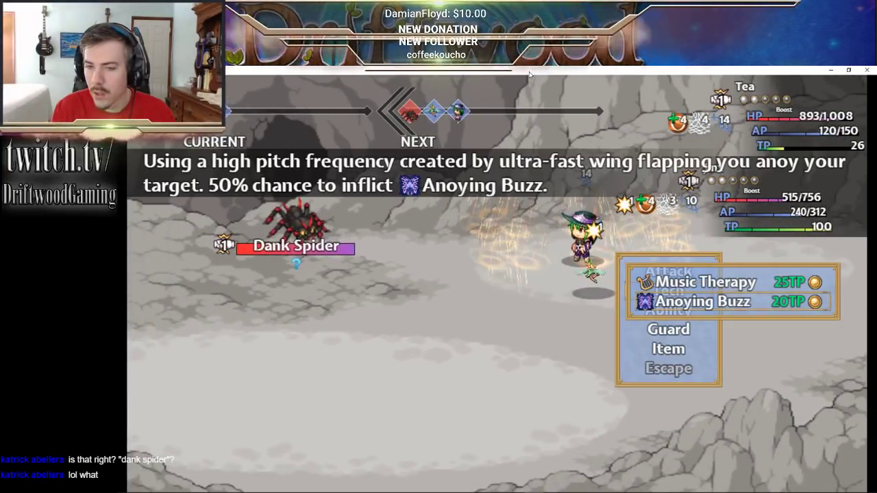
{"action": "key", "text": "Return"}
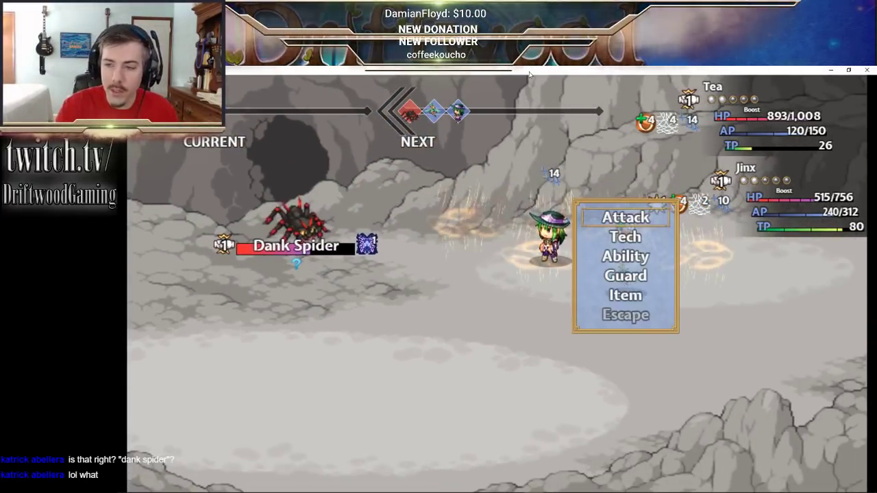
{"action": "key", "text": "Down"}
{"action": "key", "text": "Return"}
{"action": "key", "text": "Escape"}
{"action": "key", "text": "Up"}
{"action": "key", "text": "Return"}
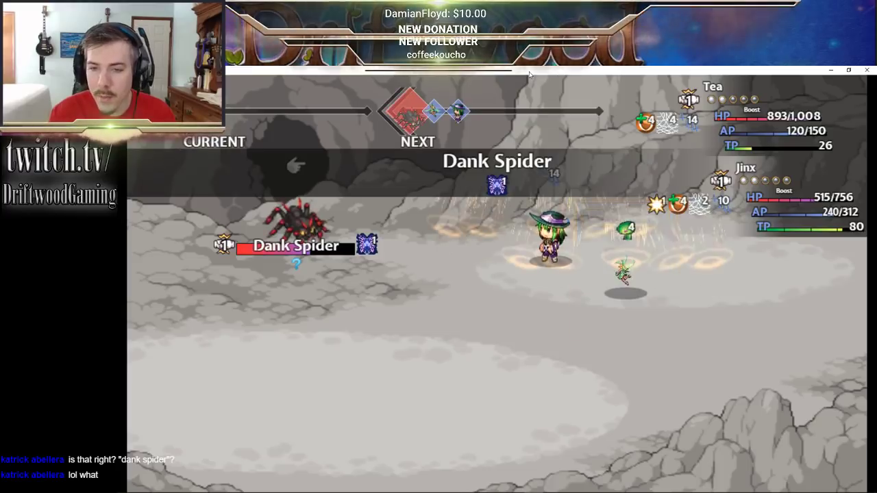
{"action": "key", "text": "Return"}
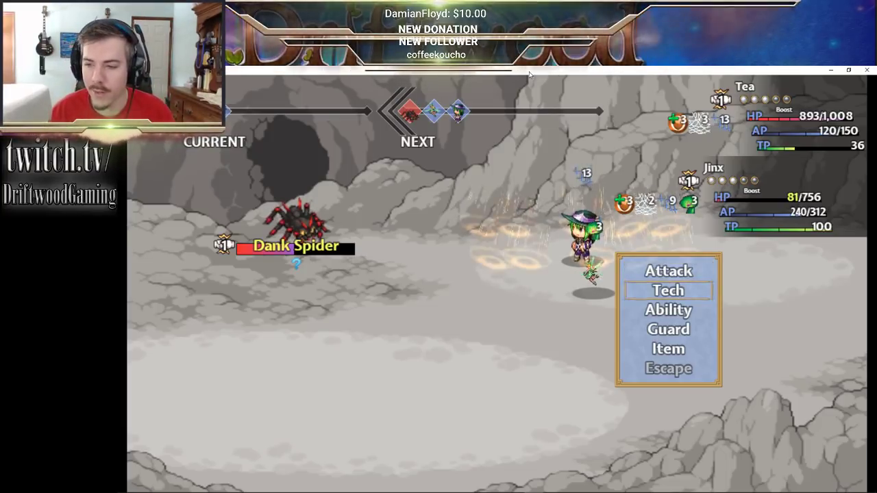
- Heal all allies with Jinx's Music Therapy
{"action": "key", "text": "Return"}
{"action": "key", "text": "Up"}
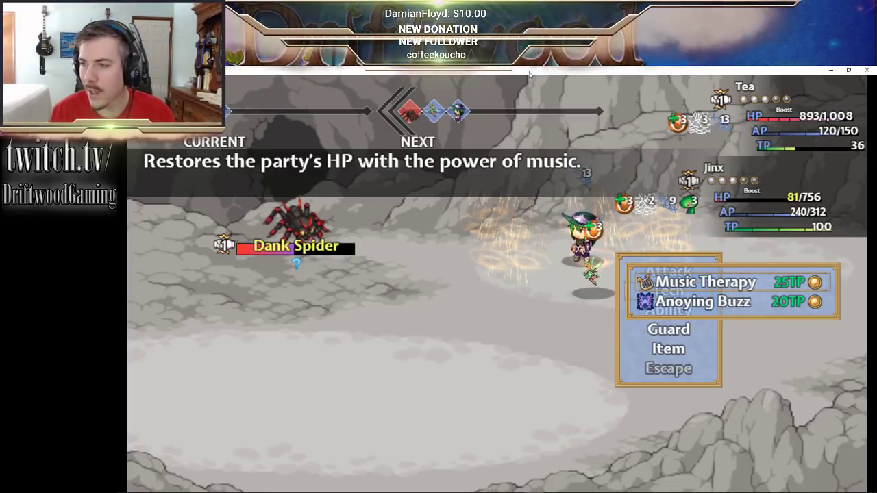
{"action": "key", "text": "Return"}
{"action": "key", "text": "Return"}
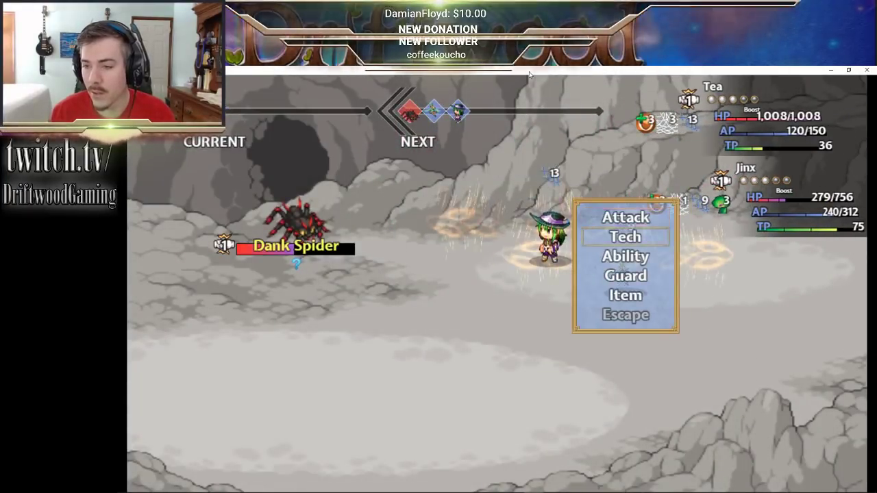
- Compare Tea's abilities and techs, including Scavenge, Enradiate and Double Wave, without using any of them
{"action": "key", "text": "Down"}
{"action": "key", "text": "Return"}
{"action": "key", "text": "Down"}
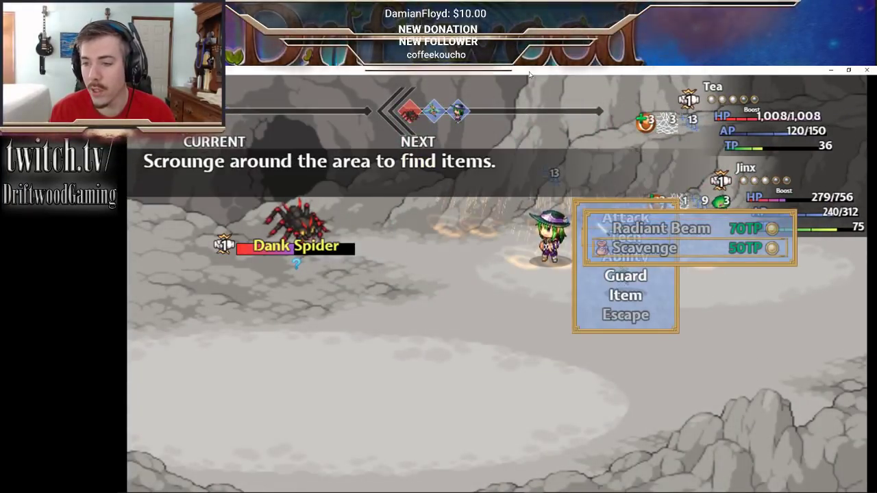
{"action": "key", "text": "Escape"}
{"action": "key", "text": "Return"}
{"action": "key", "text": "Up"}
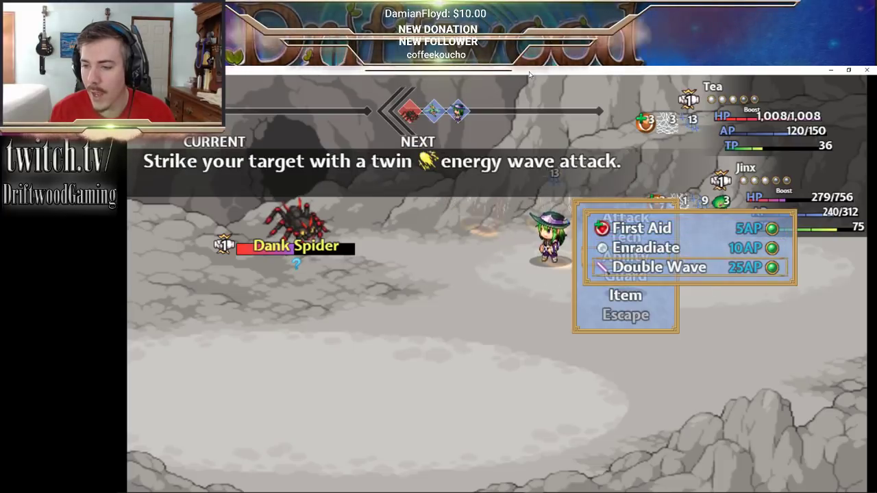
{"action": "key", "text": "Up"}
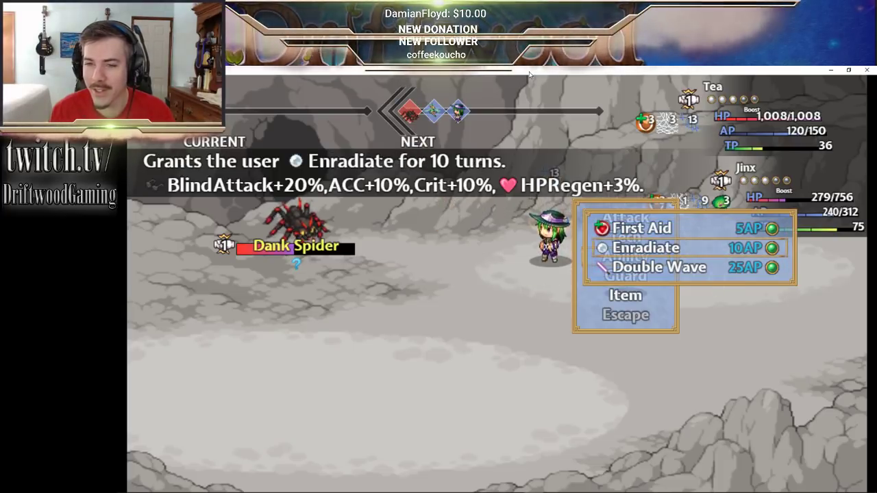
{"action": "key", "text": "Up"}
{"action": "key", "text": "Up"}
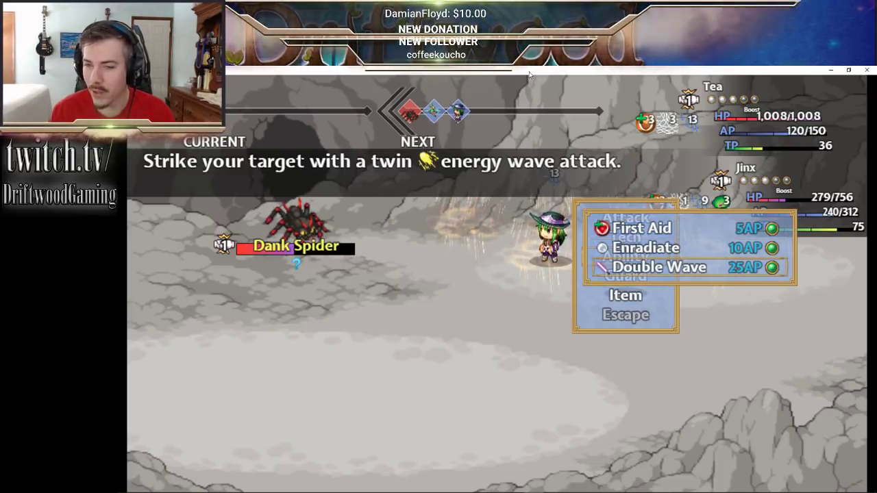
{"action": "key", "text": "Return"}
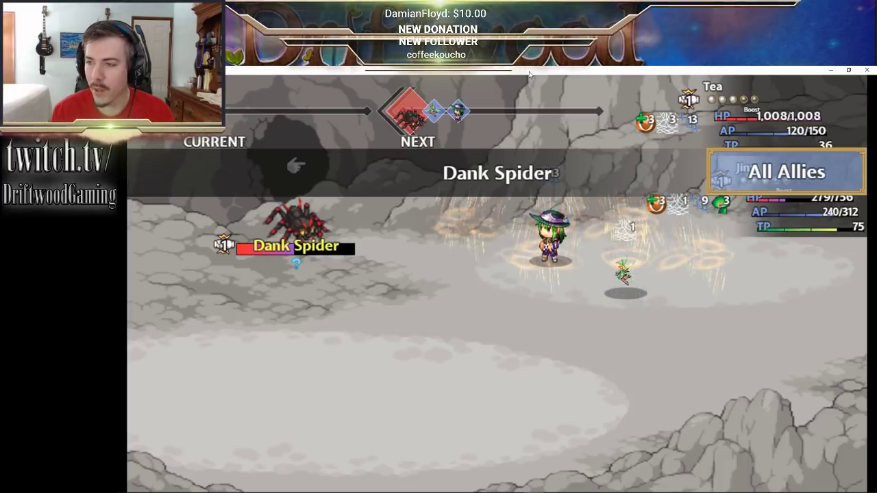
{"action": "key", "text": "Escape"}
- Heal Jinx with Tea's First Aid tech
{"action": "key", "text": "Up"}
{"action": "key", "text": "Escape"}
{"action": "key", "text": "Escape"}
{"action": "key", "text": "Return"}
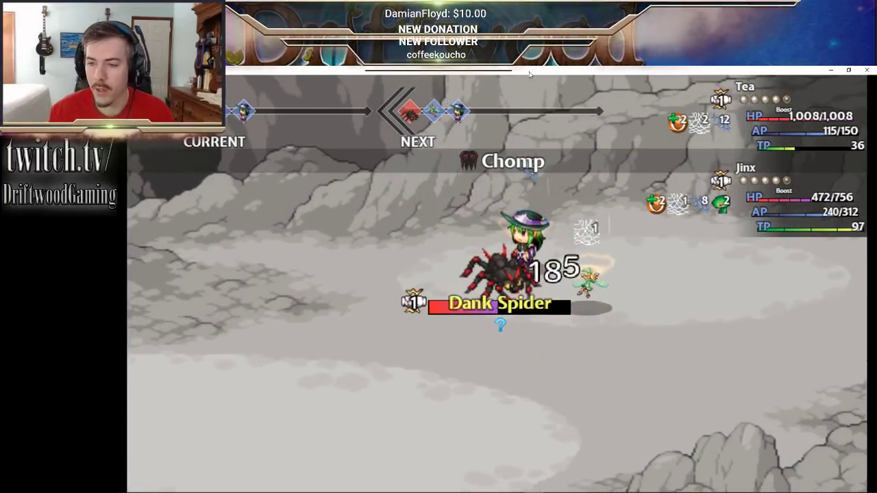
- Hit the Dank Spider again with Jinx's Anoying Buzz and have Tea attack it
{"action": "key", "text": "Return"}
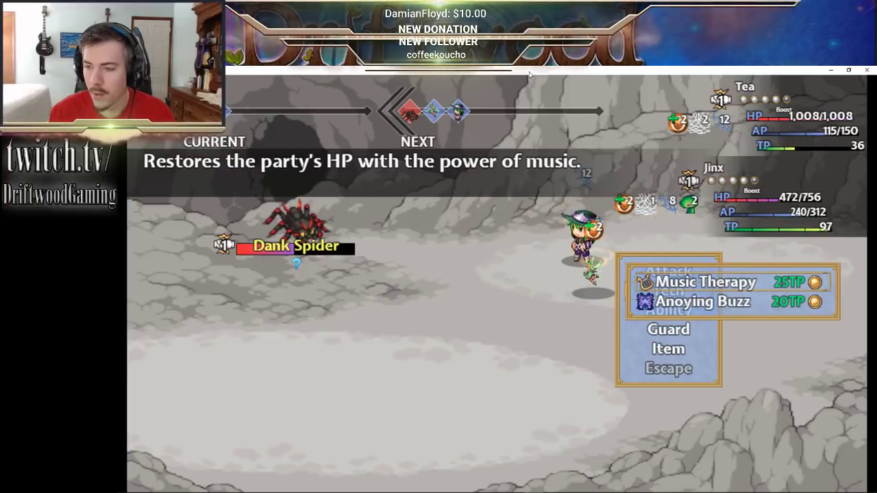
{"action": "key", "text": "Down"}
{"action": "key", "text": "Return"}
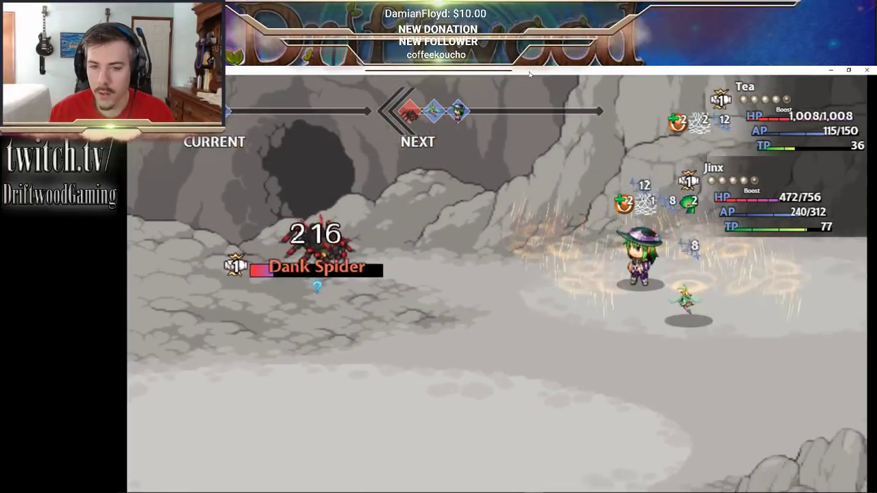
{"action": "key", "text": "Down"}
{"action": "key", "text": "Return"}
{"action": "key", "text": "Escape"}
{"action": "key", "text": "Up"}
{"action": "key", "text": "Return"}
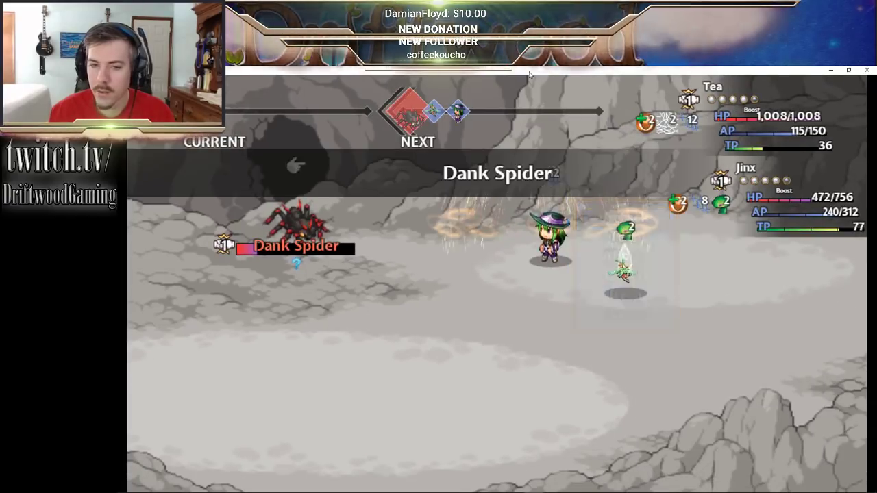
{"action": "key", "text": "Return"}
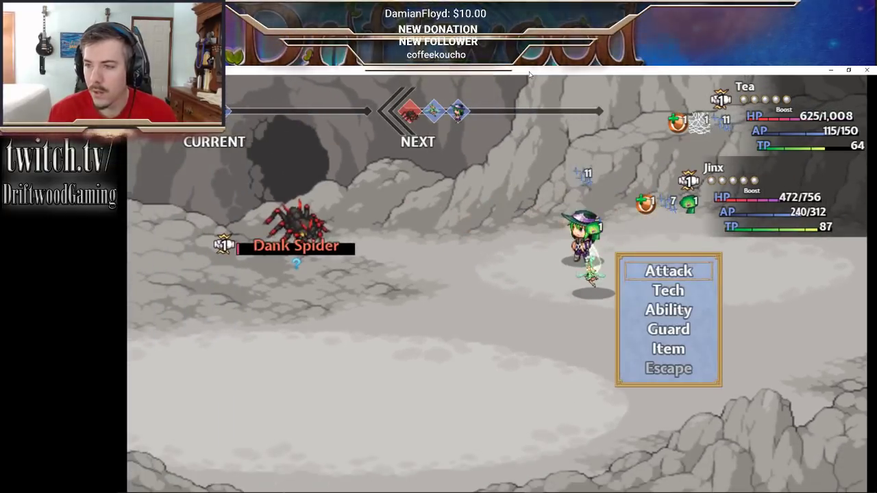
- Switch from Anoying Buzz to Music Therapy and use it on all allies
{"action": "key", "text": "Return"}
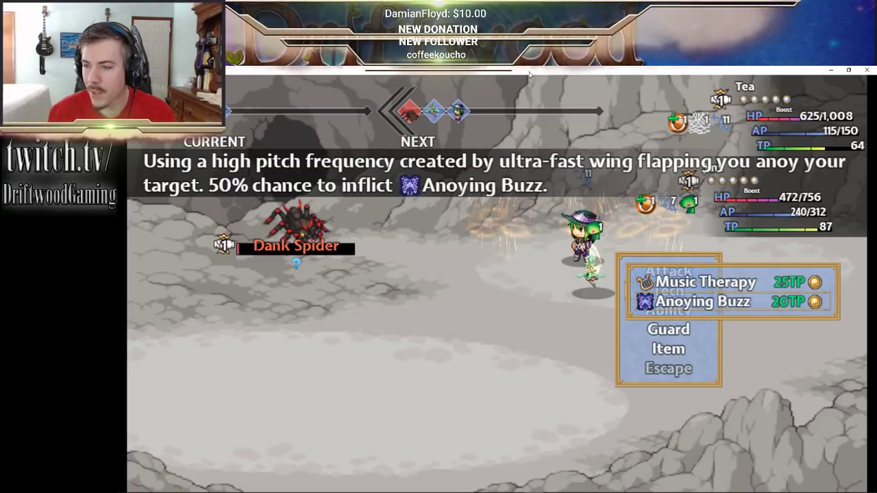
{"action": "key", "text": "Up"}
{"action": "key", "text": "Return"}
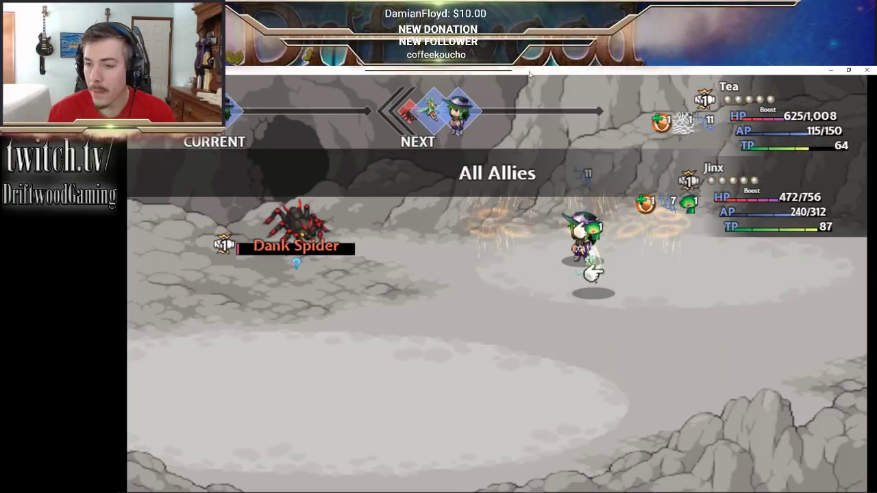
{"action": "key", "text": "Return"}
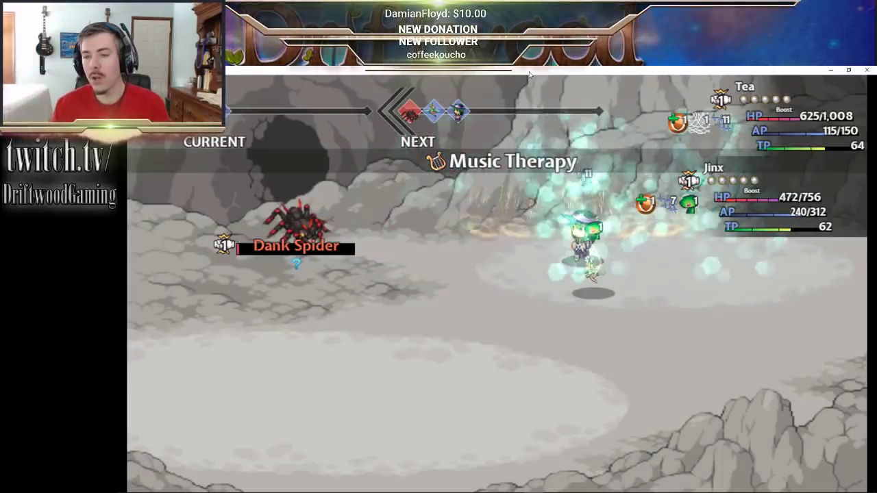
- Finish off the Dank Spider with Tea's attack and collect the rewards from the guarded chest
{"action": "key", "text": "Return"}
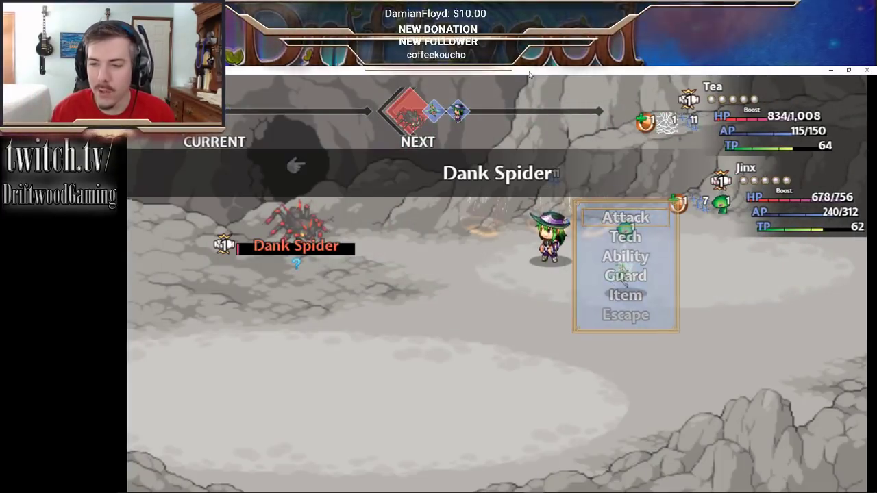
{"action": "key", "text": "Return"}
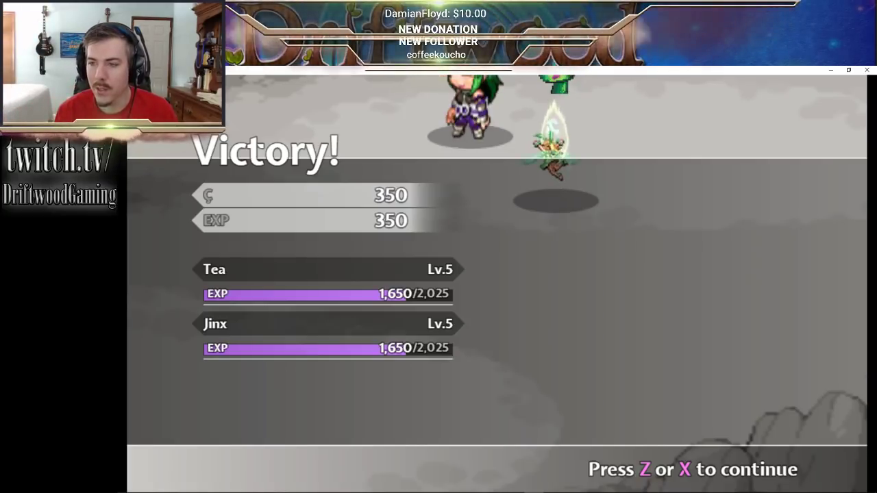
{"action": "key", "text": "z"}
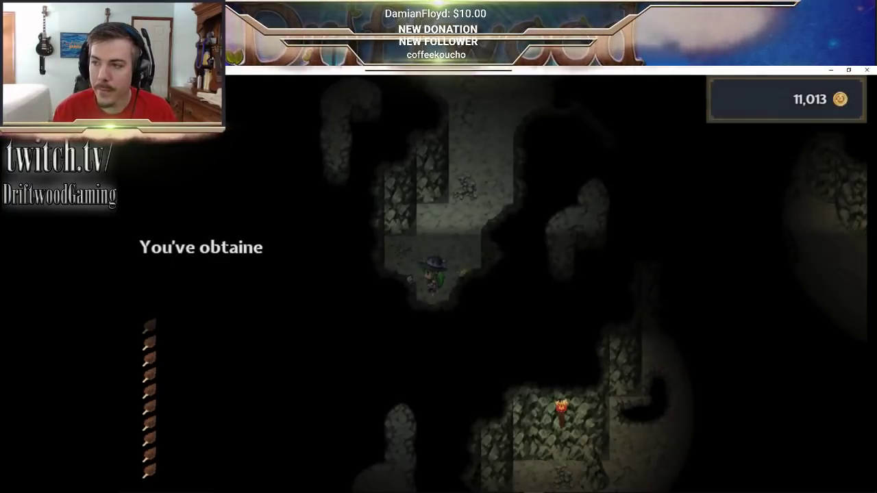
{"action": "key", "text": "z"}
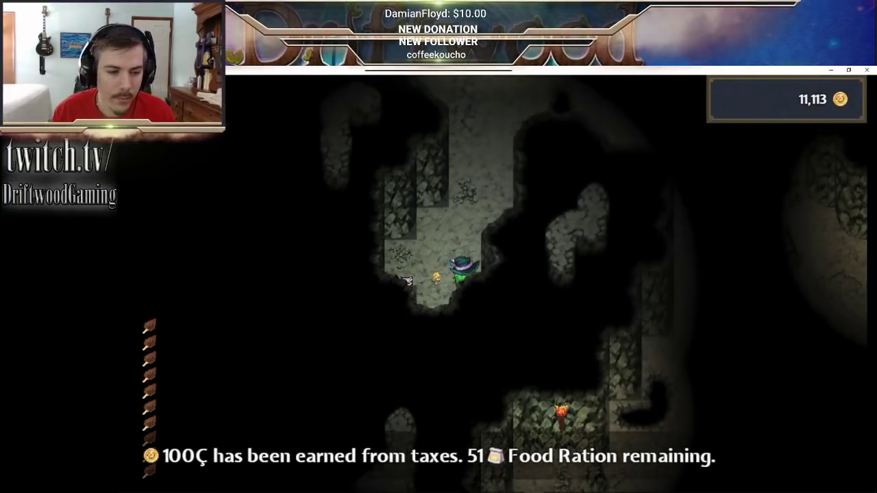
- Walk out of the dead end and south through the cave to the chest in the southwestern alcove
{"action": "key", "text": "Right"}
{"action": "key", "text": "Up"}
{"action": "key", "text": "Up"}
{"action": "key", "text": "Right"}
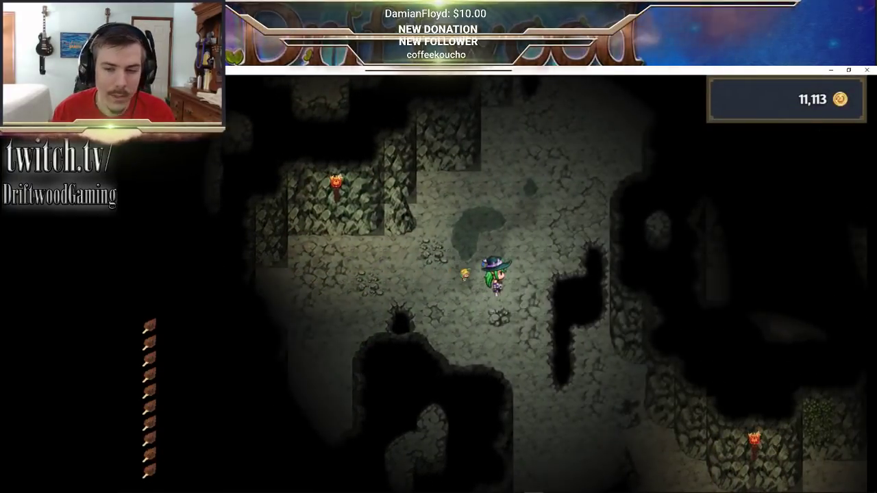
{"action": "key", "text": "Left"}
{"action": "key", "text": "Down"}
{"action": "key", "text": "Right"}
{"action": "key", "text": "Down"}
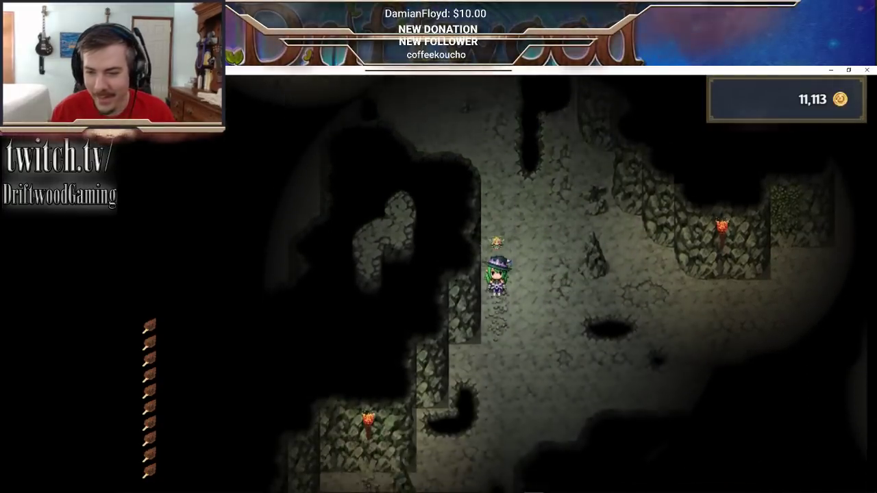
{"action": "key", "text": "Down"}
{"action": "key", "text": "Left"}
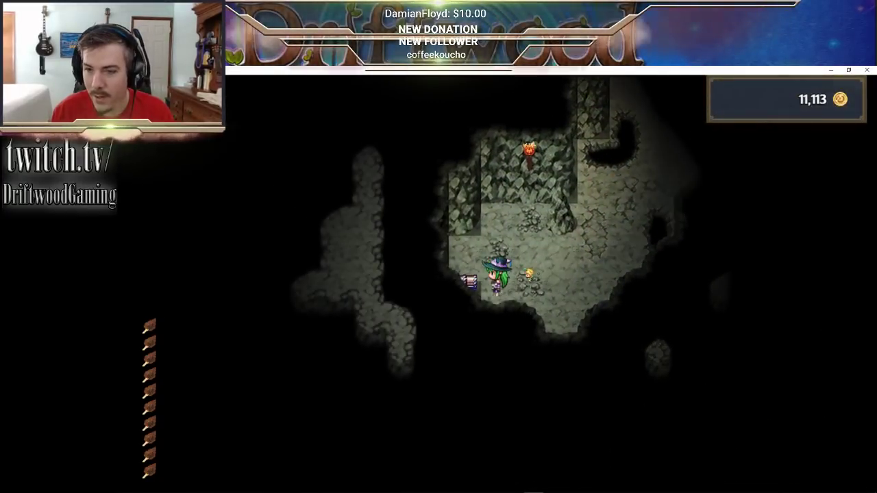
- Check the party's status and challenge the guardians of the chest in the alcove
{"action": "key", "text": "Escape"}
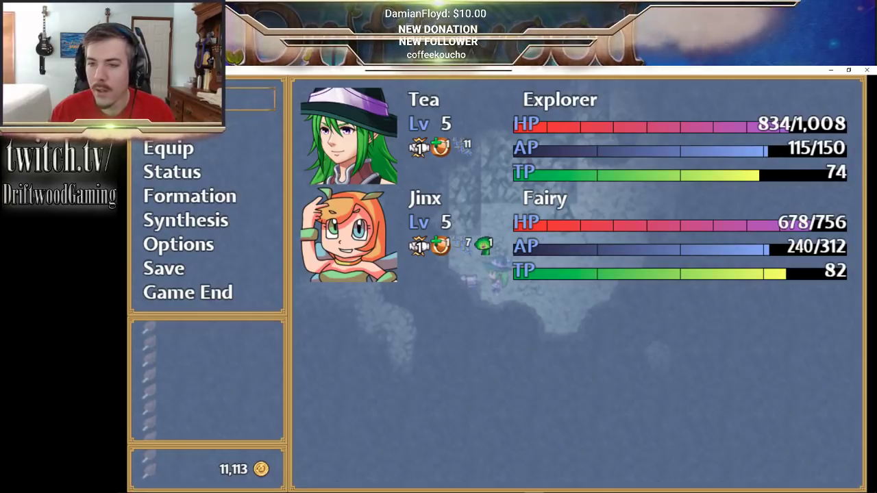
{"action": "key", "text": "Escape"}
{"action": "key", "text": "Return"}
{"action": "key", "text": "Return"}
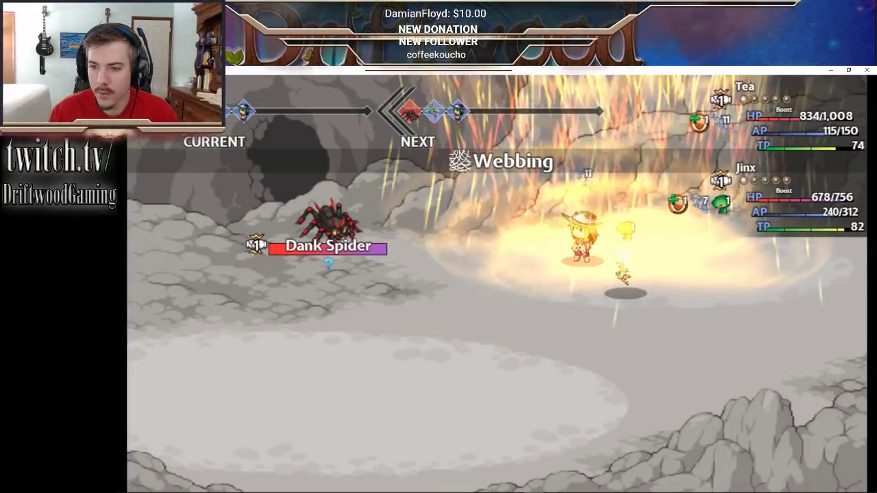
- Defeat the new Dank Spider, starting with one of Jinx's techs, and collect the chest's reward
{"action": "key", "text": "Down"}
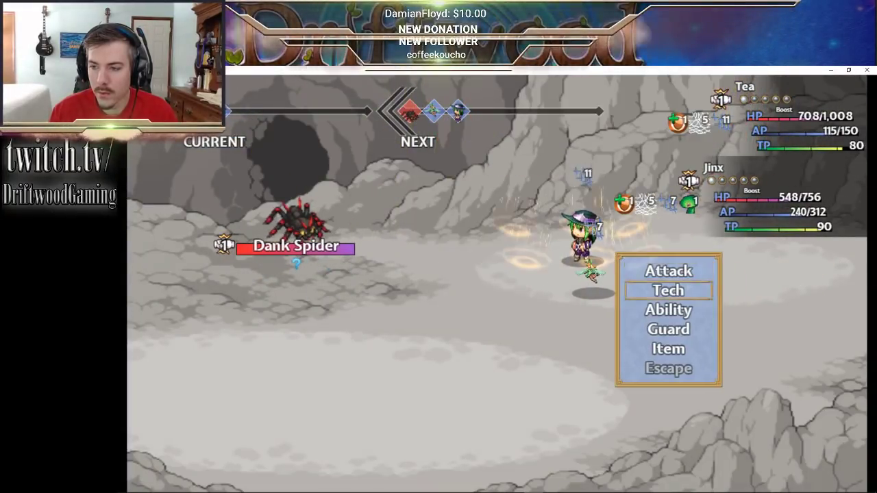
{"action": "key", "text": "Return"}
{"action": "key", "text": "Down"}
{"action": "key", "text": "Return"}
{"action": "key", "text": "Return"}
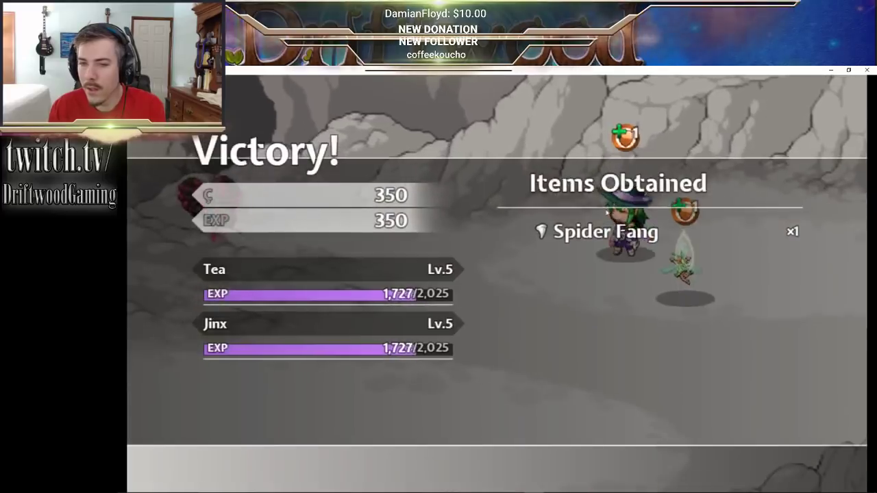
{"action": "key", "text": "Return"}
{"action": "key", "text": "Return"}
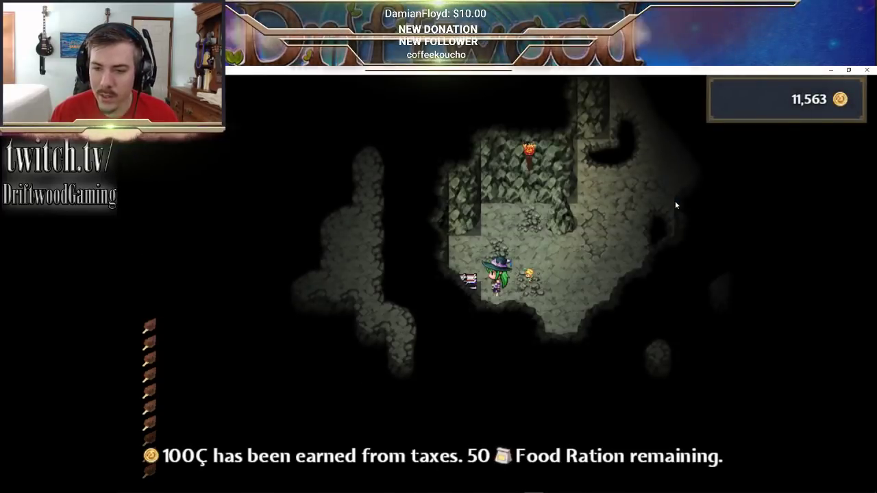
- Walk out of the southwestern alcove and northeast through the cave to the chest in the passage west of the mossy area
{"action": "key", "text": "Right"}
{"action": "key", "text": "Up"}
{"action": "key", "text": "Right"}
{"action": "key", "text": "Up"}
{"action": "key", "text": "Right"}
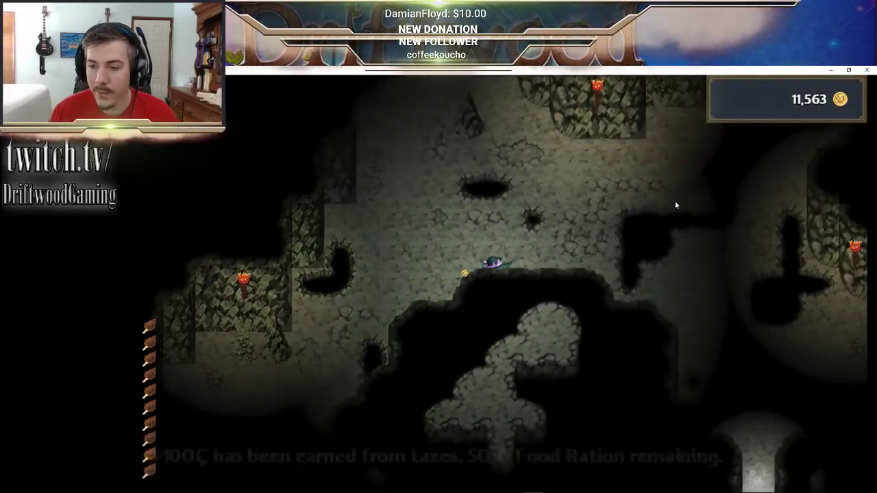
{"action": "key", "text": "Up"}
{"action": "key", "text": "Right"}
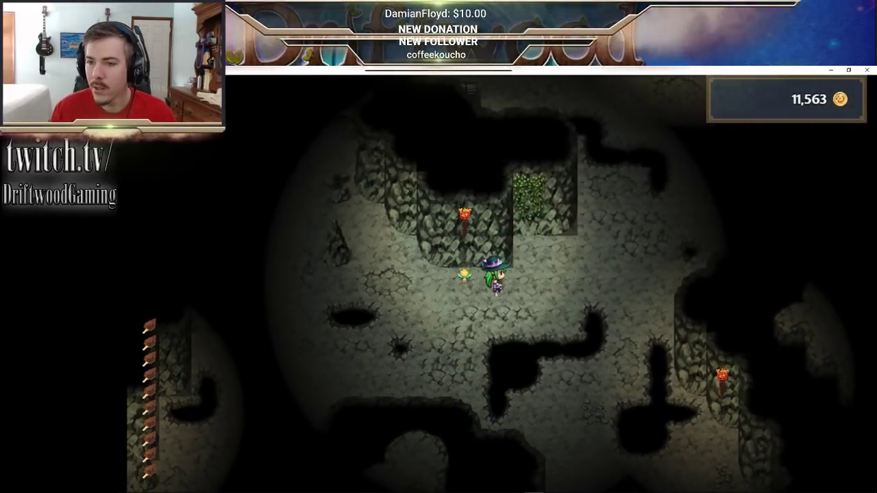
{"action": "key", "text": "Right"}
{"action": "key", "text": "Up"}
{"action": "key", "text": "Right"}
{"action": "key", "text": "Up"}
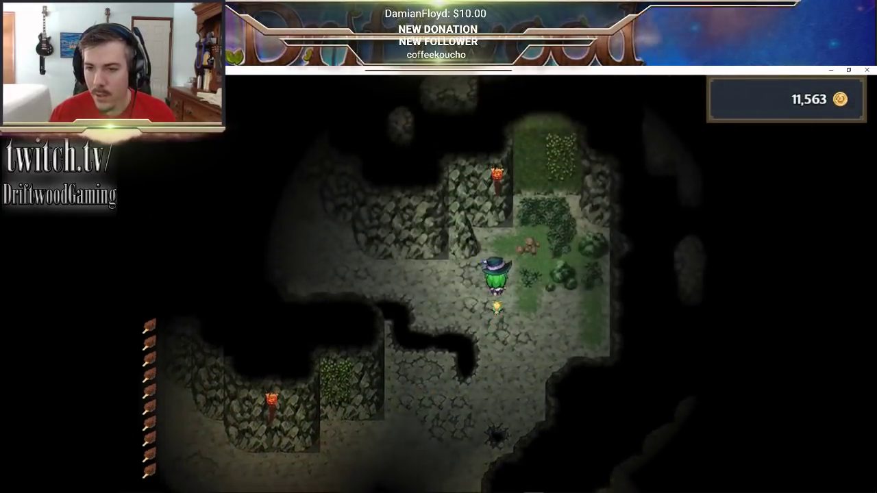
{"action": "key", "text": "Left"}
- Challenge the chest's guardians and have Jinx use the Anoying Buzz tech on the Dank Spider
{"action": "key", "text": "Return"}
{"action": "key", "text": "Return"}
{"action": "key", "text": "Return"}
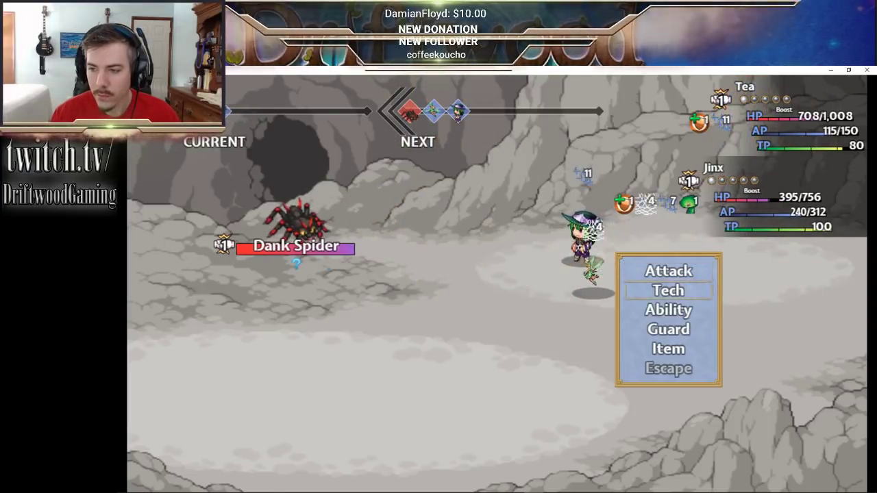
{"action": "key", "text": "Down"}
{"action": "key", "text": "Return"}
{"action": "key", "text": "Up"}
{"action": "key", "text": "Down"}
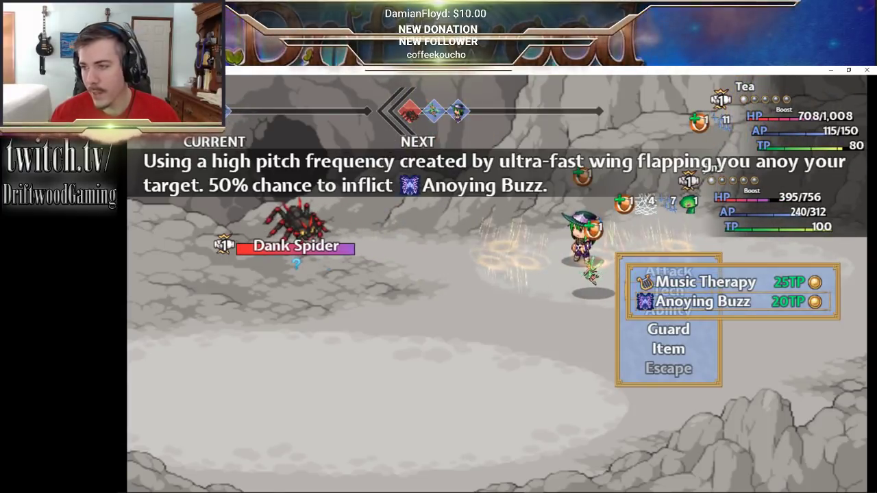
{"action": "key", "text": "Up"}
{"action": "key", "text": "Down"}
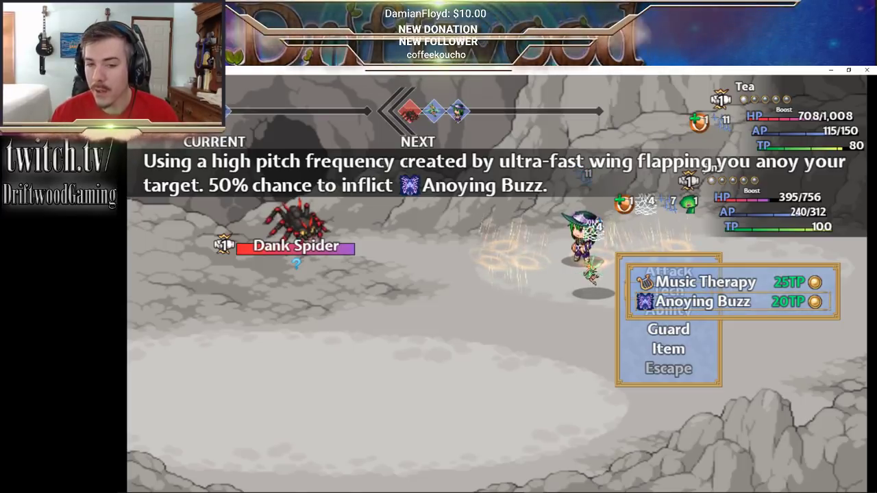
{"action": "key", "text": "Return"}
{"action": "key", "text": "Return"}
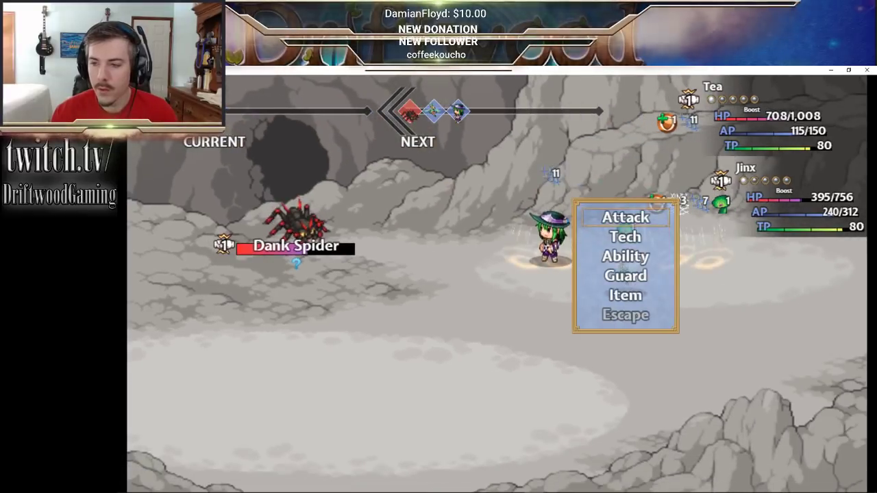
- Finish off the Dank Spider with one of Tea's techs and collect the battle and chest rewards
{"action": "key", "text": "Down"}
{"action": "key", "text": "Return"}
{"action": "key", "text": "Return"}
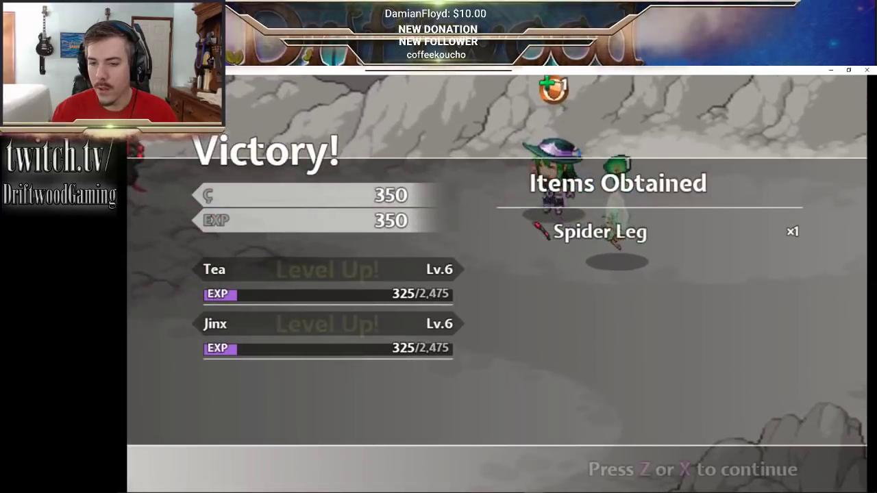
{"action": "key", "text": "Return"}
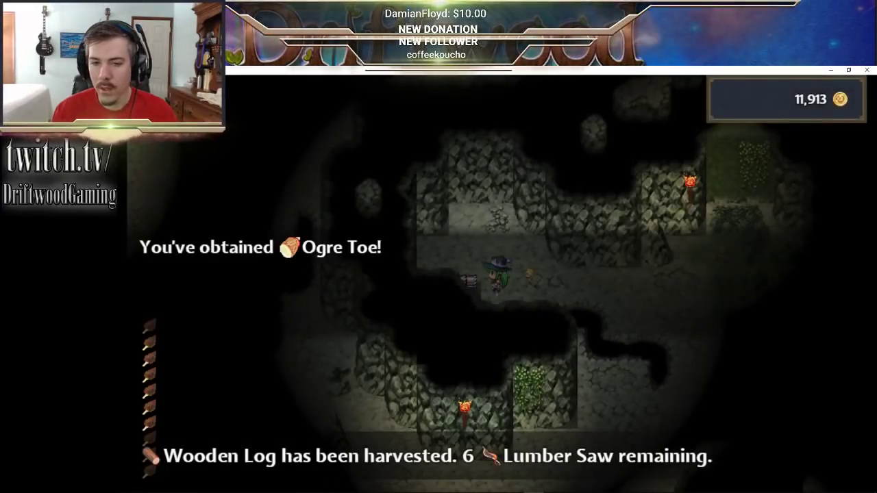
- Leave the passage, walk south through the cave and start the next guardian battle against a Dank Spider
{"action": "key", "text": "Right"}
{"action": "key", "text": "Down"}
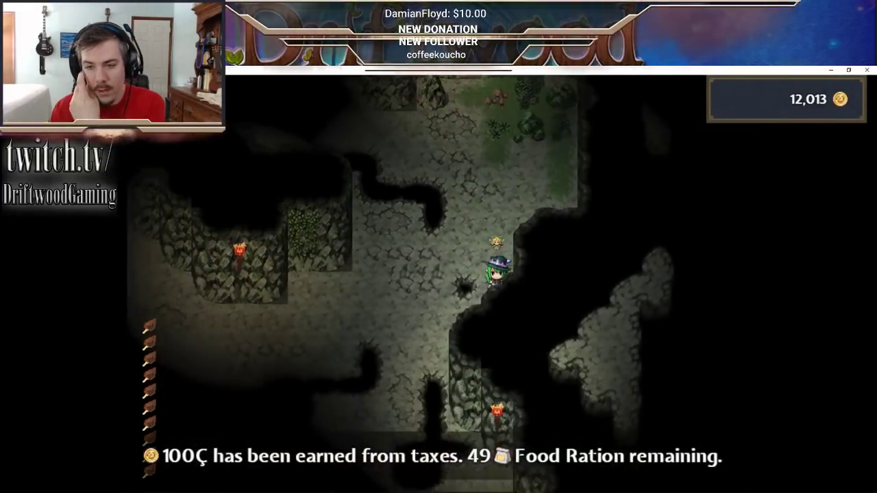
{"action": "key", "text": "Left"}
{"action": "key", "text": "Down"}
{"action": "key", "text": "Left"}
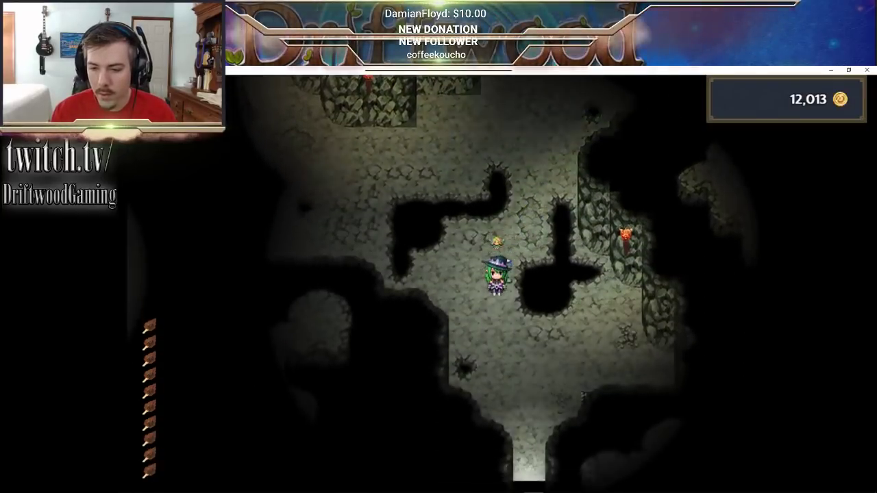
{"action": "key", "text": "Down"}
{"action": "key", "text": "Return"}
{"action": "key", "text": "Return"}
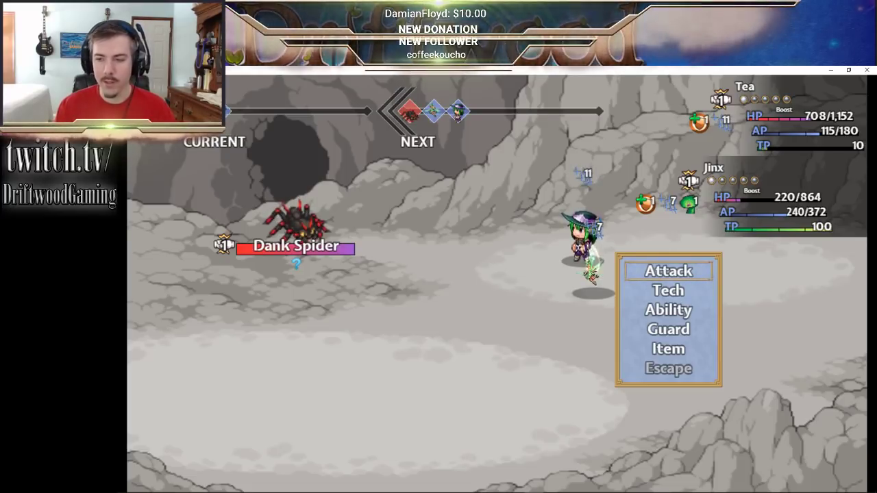
- Restore the party's HP with Jinx's Music Therapy tech
{"action": "key", "text": "Down"}
{"action": "key", "text": "Return"}
{"action": "key", "text": "Down"}
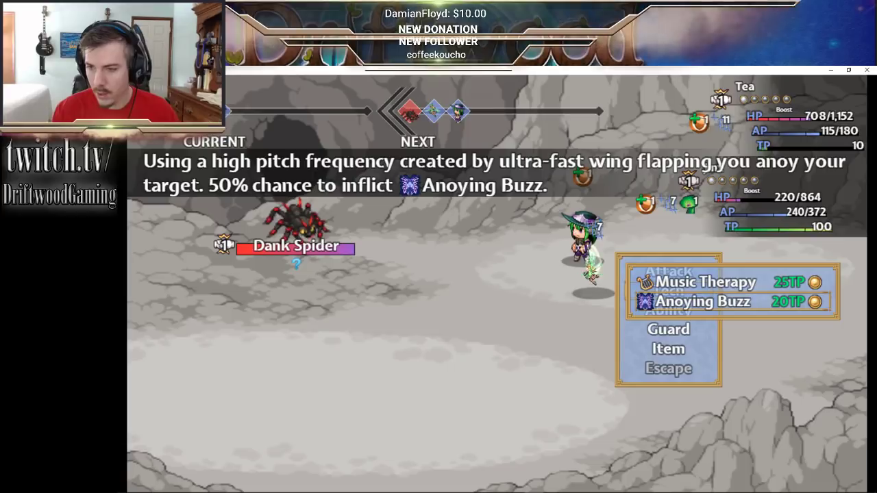
{"action": "key", "text": "Up"}
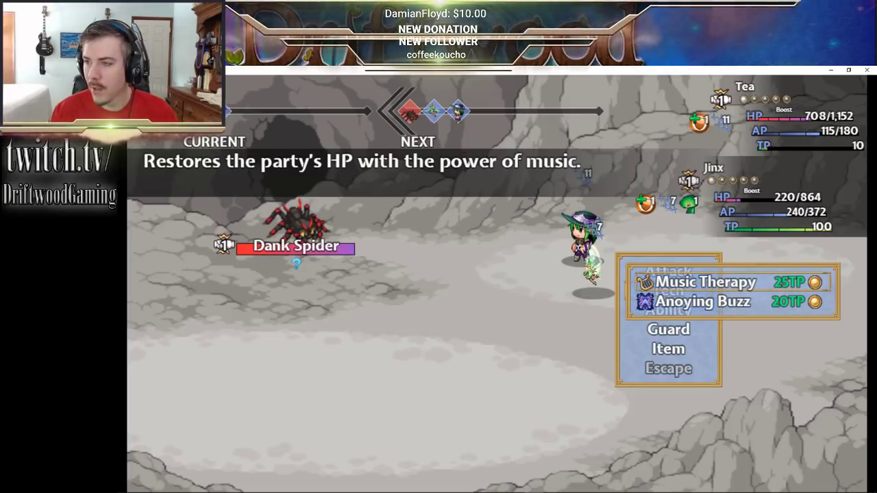
{"action": "key", "text": "Return"}
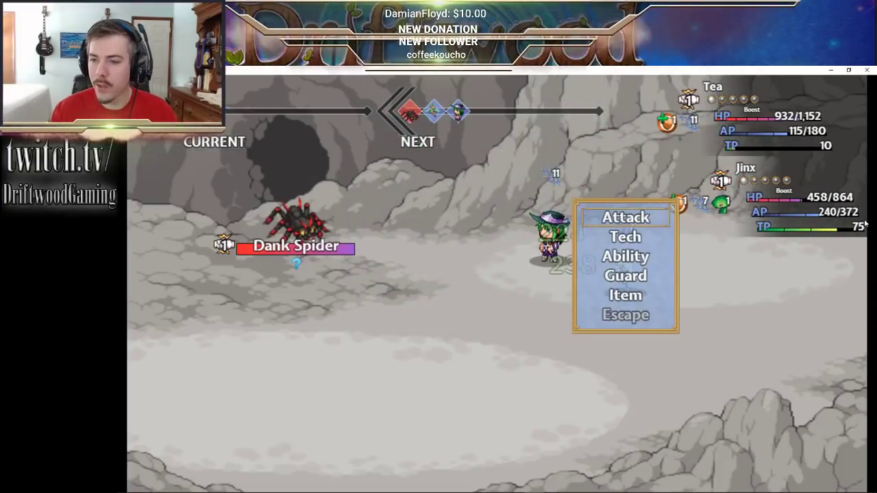
- Close the playtest and open the World map in the editor after viewing the VillageBuildingSys map
{"action": "key", "text": "alt+F4"}
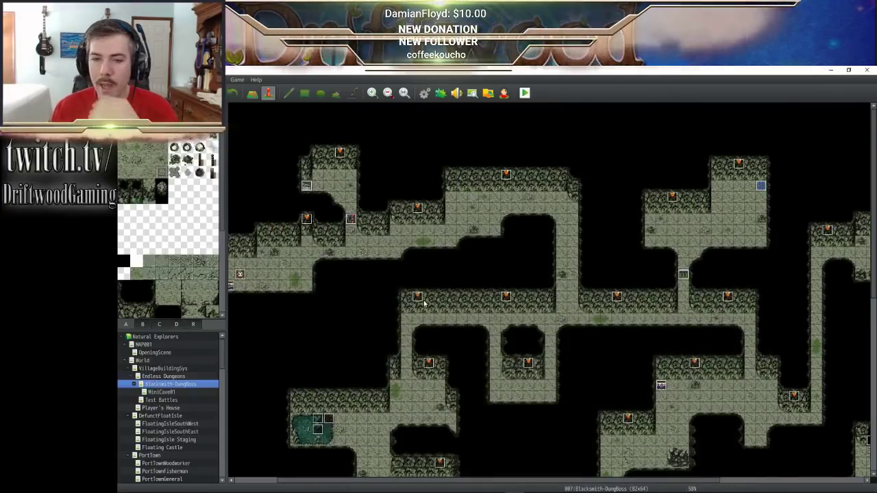
{"action": "left_click", "coordinate": [143, 360]}
{"action": "left_click", "coordinate": [159, 369]}
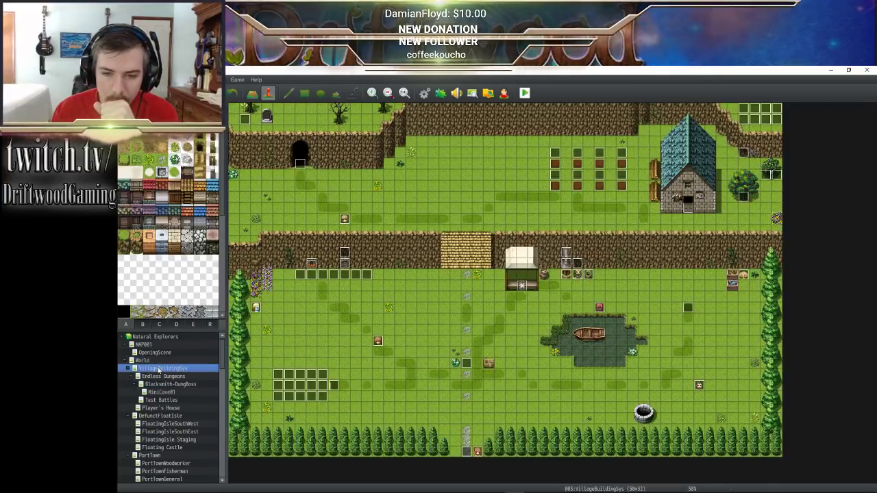
{"action": "left_click", "coordinate": [162, 360]}
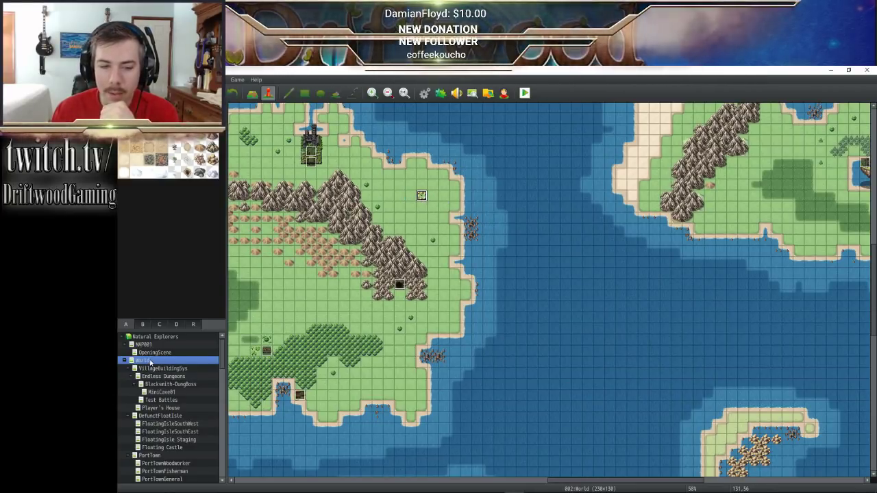
- Start a new map under World with the ToB: Outside tileset and name it Tent Village
{"action": "right_click", "coordinate": [150, 362]}
{"action": "left_click", "coordinate": [165, 366]}
{"action": "left_click", "coordinate": [395, 210]}
{"action": "scroll", "coordinate": [396, 270], "scroll_direction": "down", "scroll_amount": 7}
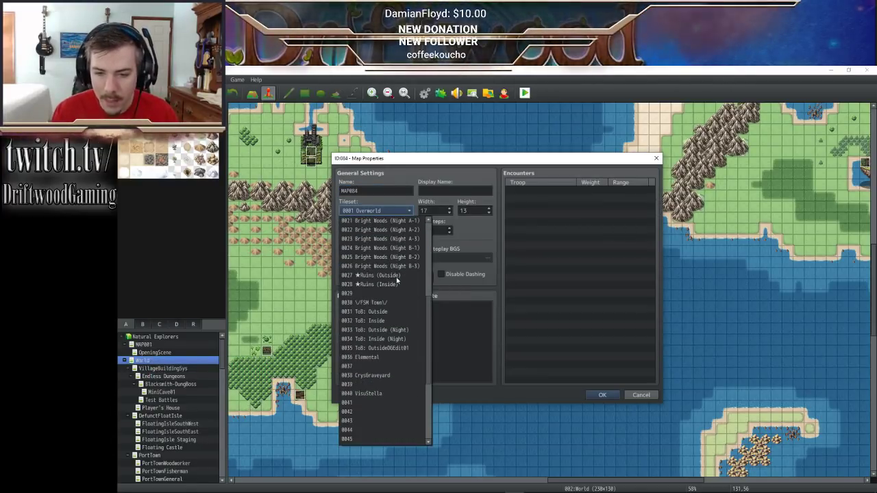
{"action": "left_click", "coordinate": [402, 313]}
{"action": "double_click", "coordinate": [370, 193]}
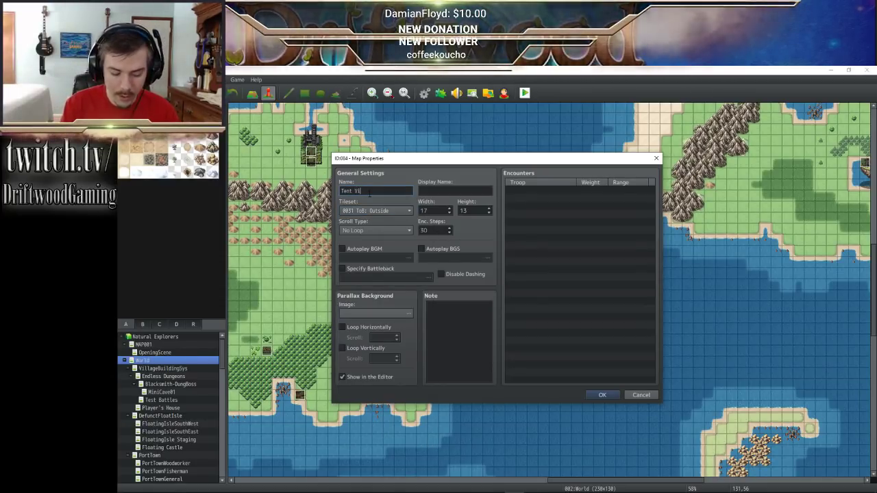
- Give the new map the display name Encampment, a width of 40 and a height of 32
{"action": "left_click", "coordinate": [428, 192]}
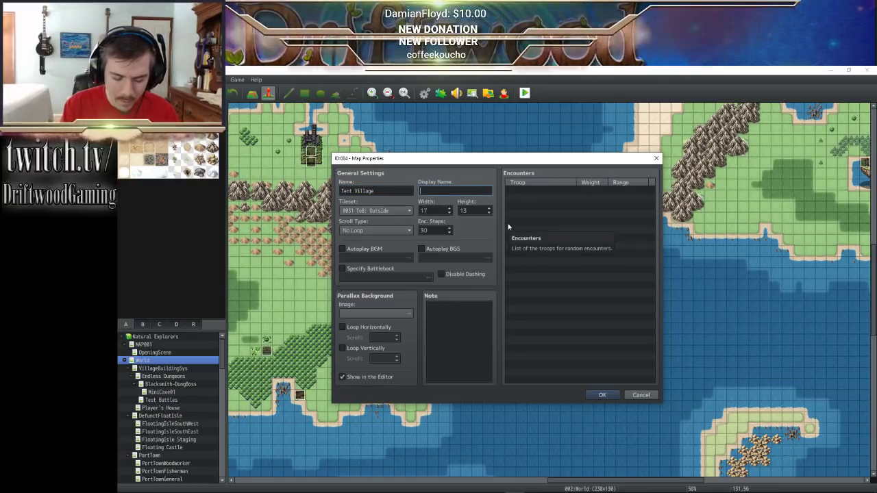
{"action": "type", "text": "Encampme"}
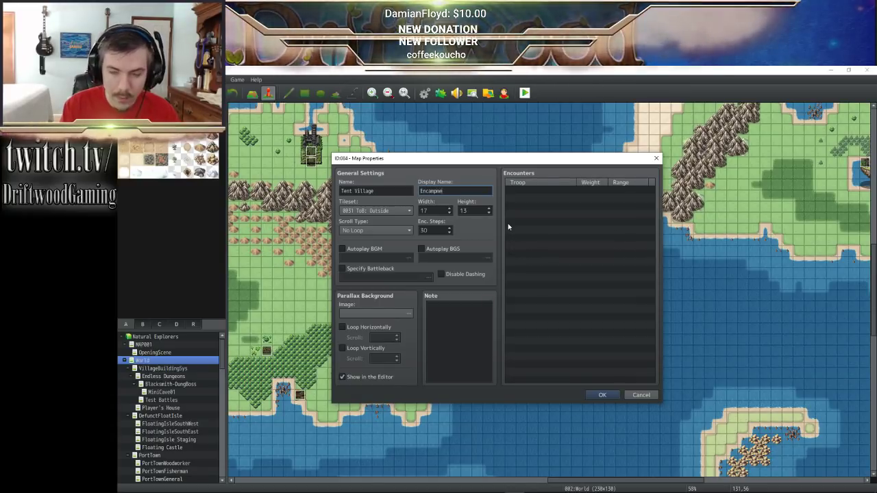
{"action": "key", "text": "Tab"}
{"action": "key", "text": "Tab"}
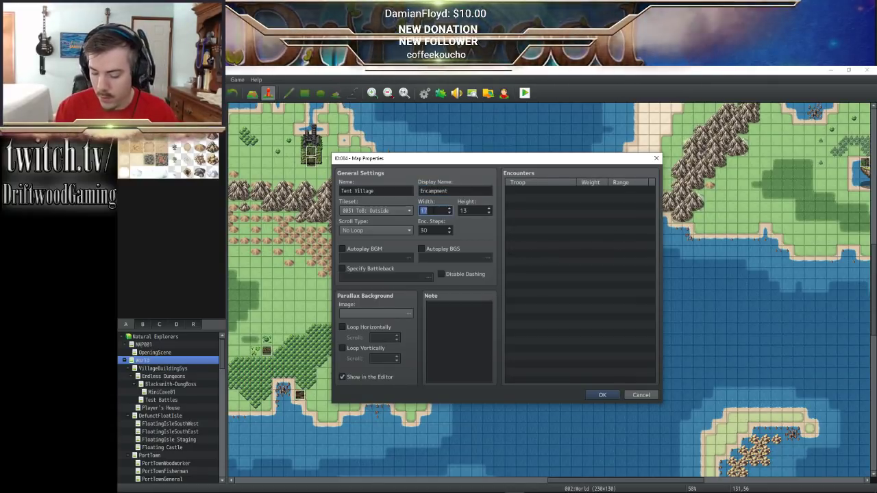
{"action": "type", "text": "40"}
{"action": "key", "text": "Tab"}
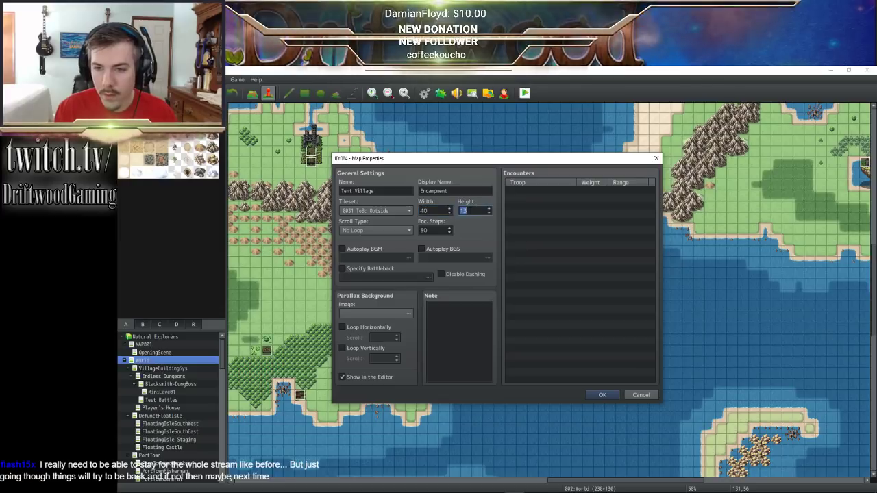
{"action": "type", "text": "32"}
- Preview the available parallax background images from AirshipStaging to wizardtower, then return the selection to (None)
{"action": "left_click", "coordinate": [410, 313]}
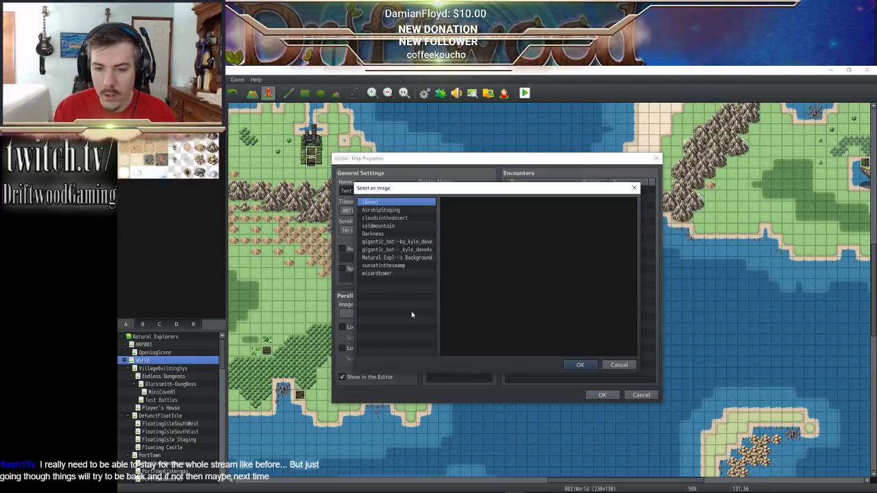
{"action": "key", "text": "Down"}
{"action": "key", "text": "Down"}
{"action": "key", "text": "Down"}
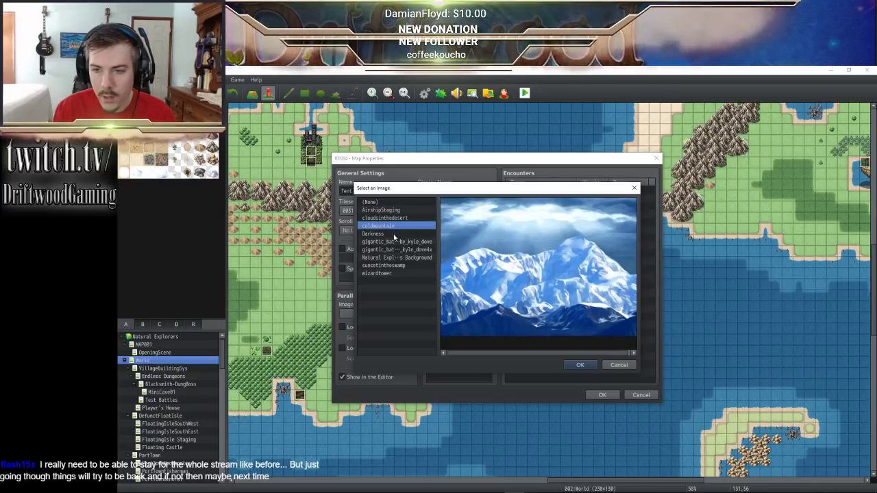
{"action": "key", "text": "Down"}
{"action": "key", "text": "Down"}
{"action": "key", "text": "Down"}
{"action": "key", "text": "Down"}
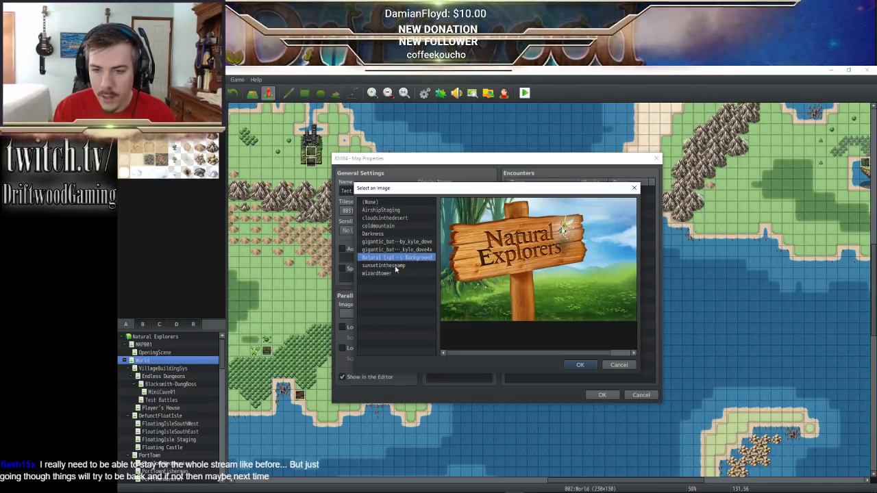
{"action": "key", "text": "Down"}
{"action": "key", "text": "Down"}
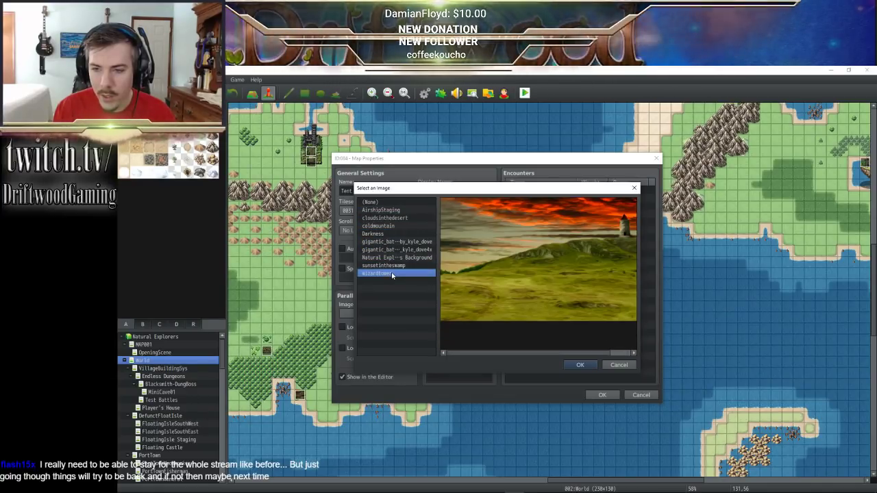
{"action": "key", "text": "Home"}
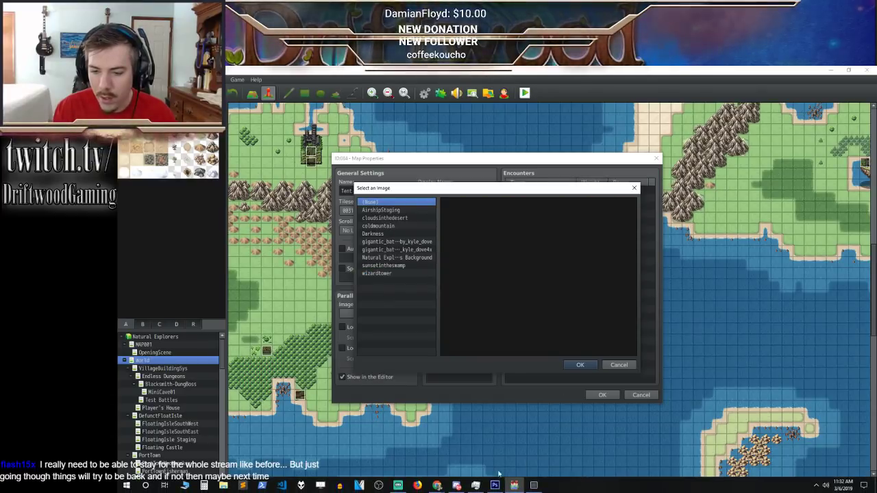
- Switch to Photoshop and start a new document with a width of 1104 pixels
{"action": "left_click", "coordinate": [495, 485]}
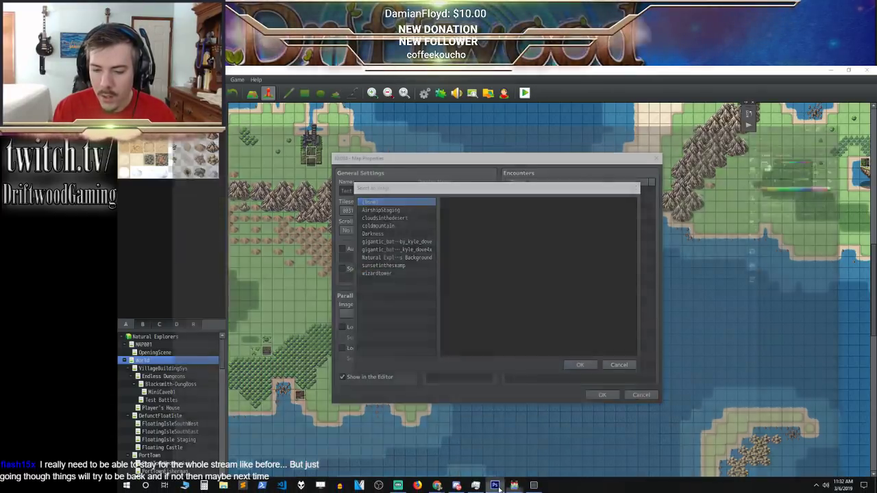
{"action": "left_click", "coordinate": [140, 71]}
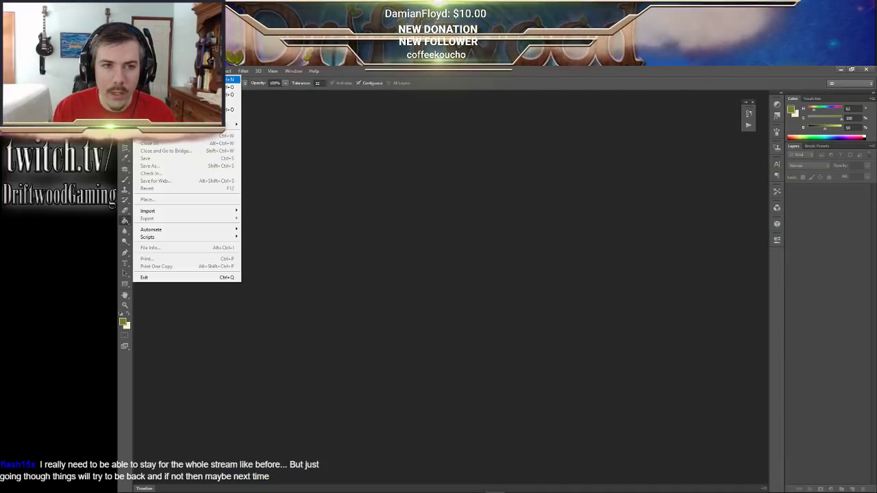
{"action": "left_click", "coordinate": [178, 79]}
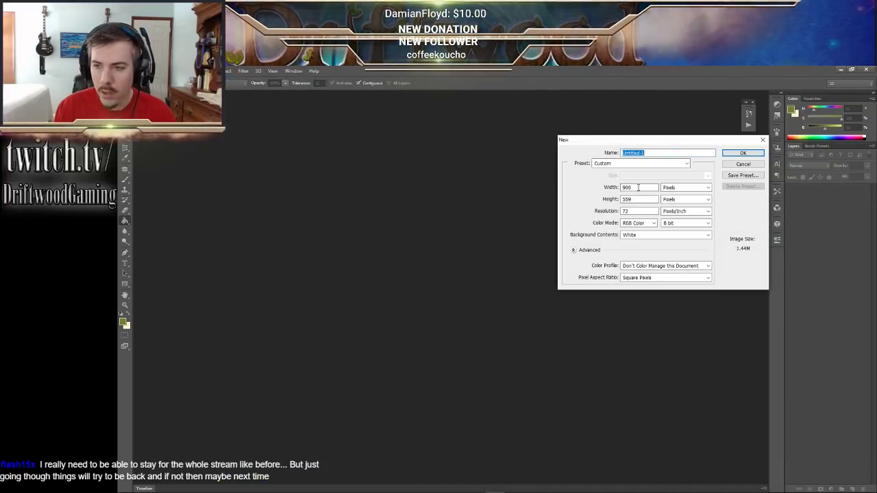
{"action": "left_click", "coordinate": [638, 187]}
{"action": "double_click", "coordinate": [638, 187]}
{"action": "type", "text": "110"}
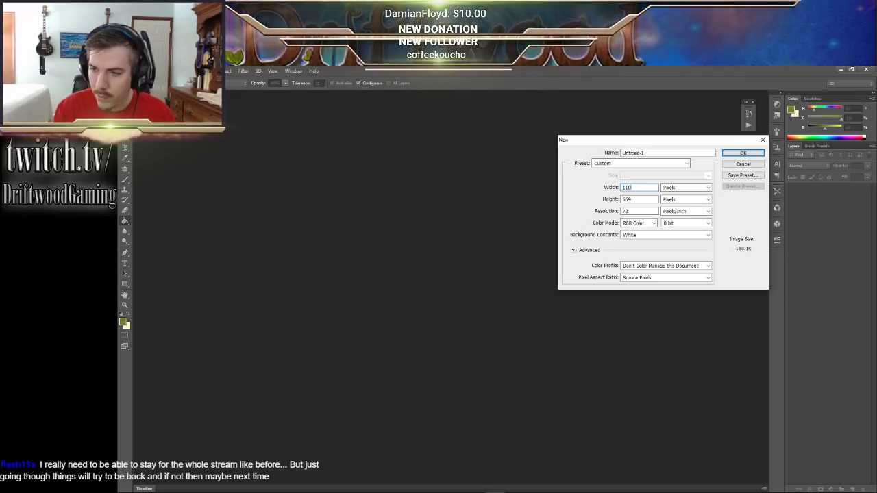
{"action": "type", "text": "4"}
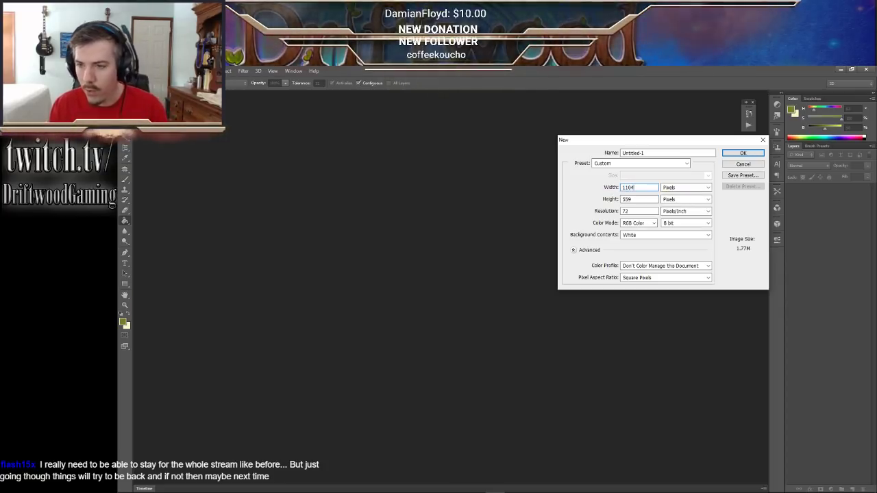
{"action": "key", "text": "Tab"}
{"action": "key", "text": "Tab"}
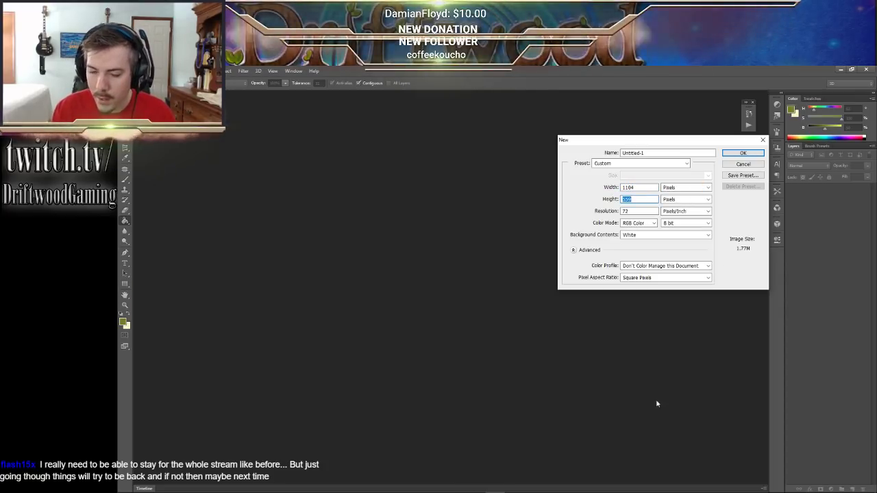
- Return to RPG Maker and create the Tent Village map with the parallax background left at (None)
{"action": "left_click", "coordinate": [513, 486]}
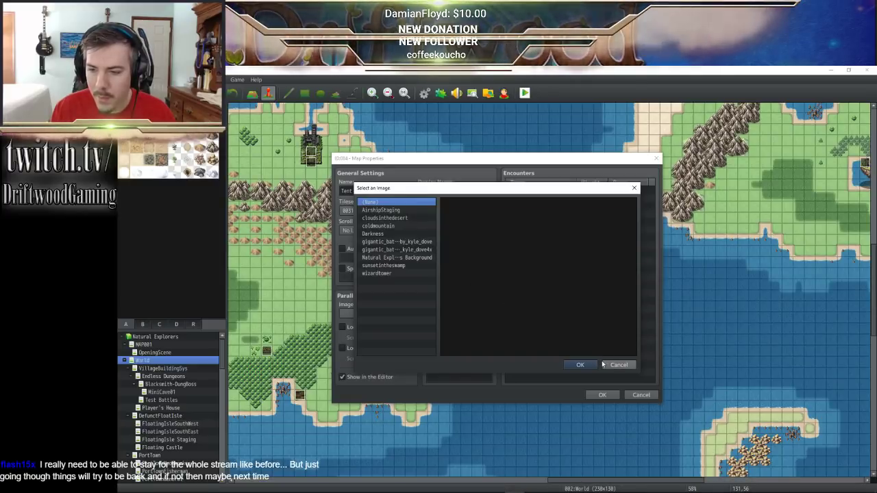
{"action": "left_click", "coordinate": [580, 365]}
{"action": "left_click", "coordinate": [602, 394]}
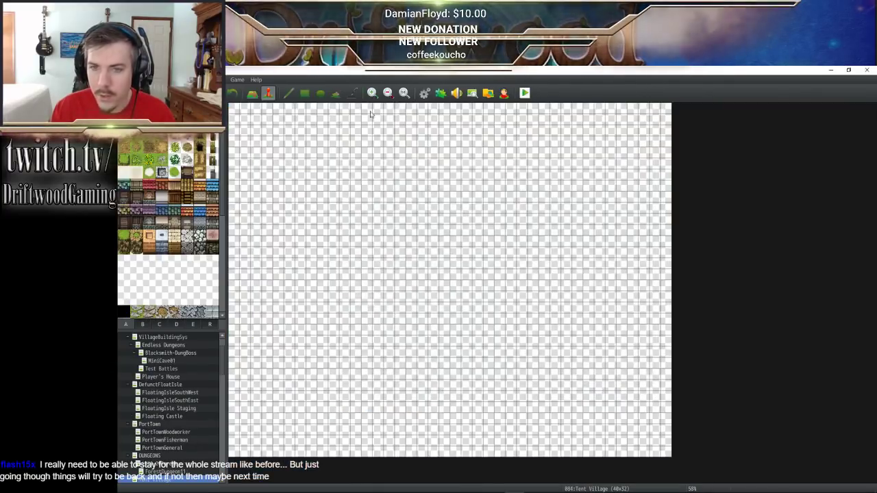
- Look up the screen width and height in the YEP_CoreEngine plugin parameters and glance at the running battle playtest
{"action": "left_click", "coordinate": [426, 93]}
{"action": "double_click", "coordinate": [411, 193]}
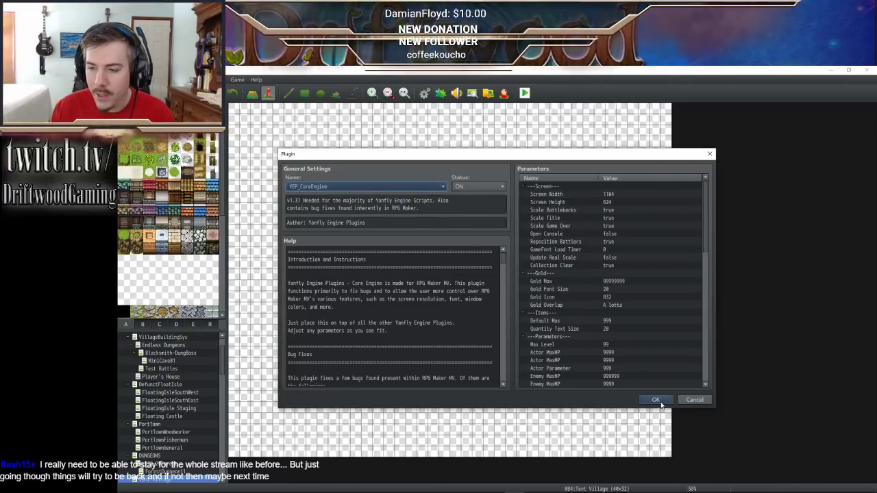
{"action": "left_click", "coordinate": [656, 400]}
{"action": "left_click", "coordinate": [552, 395]}
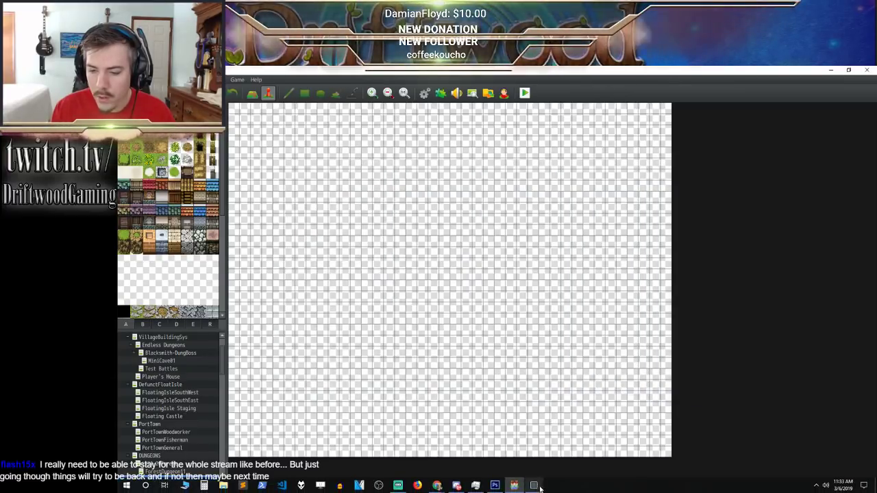
{"action": "left_click", "coordinate": [540, 488]}
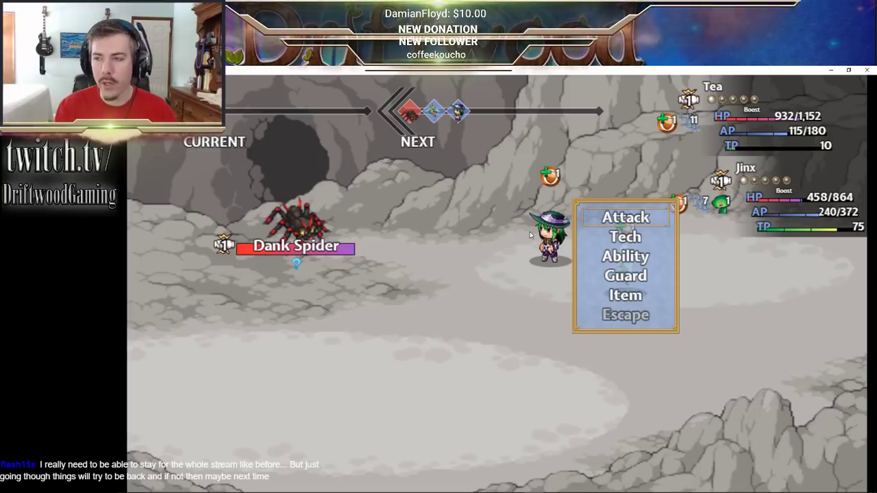
{"action": "mouse_move", "coordinate": [496, 491]}
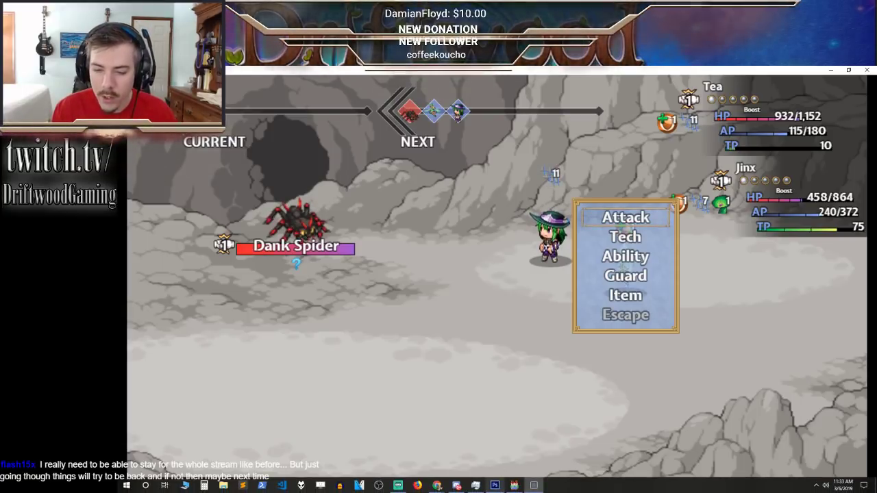
{"action": "left_click", "coordinate": [513, 485]}
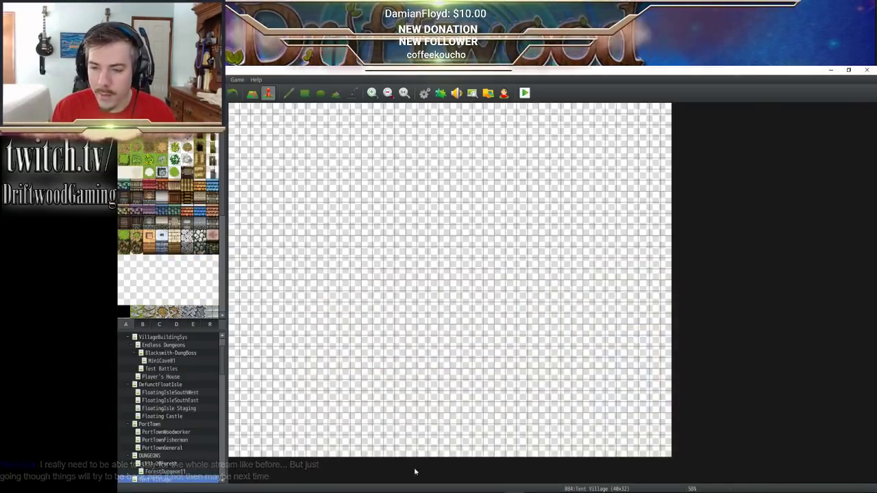
{"action": "mouse_move", "coordinate": [405, 492]}
- Switch back to Photoshop and create the 1104-pixel-wide document with a height of 624 pixels
{"action": "left_click", "coordinate": [494, 485]}
{"action": "left_click", "coordinate": [645, 187]}
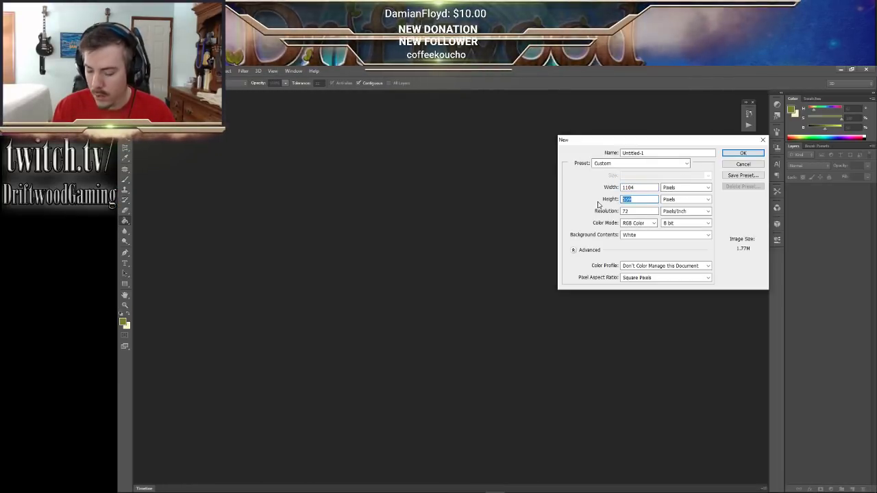
{"action": "left_click", "coordinate": [742, 154]}
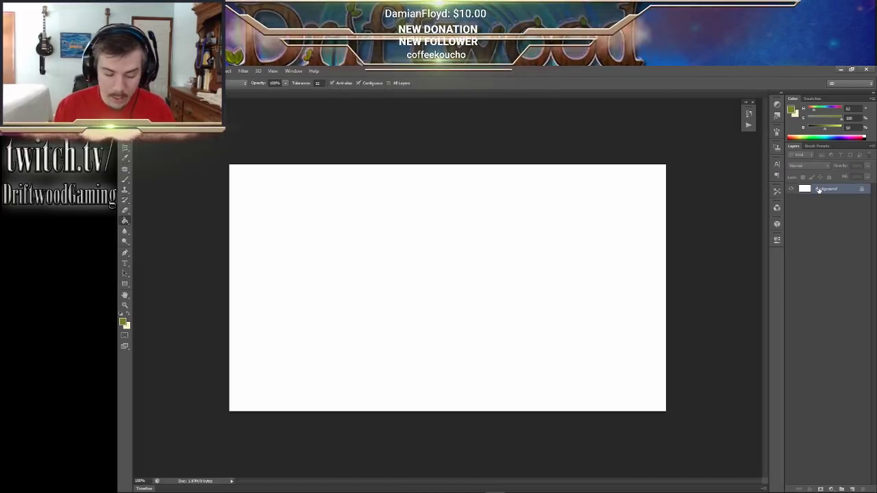
- Add a new transparent layer and delete the white Background layer
{"action": "key", "text": "ctrl+shift+n"}
{"action": "key", "text": "Return"}
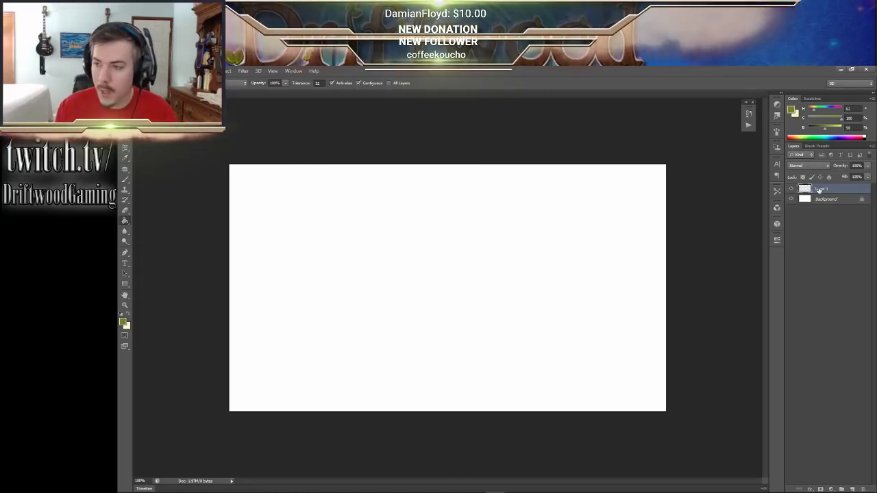
{"action": "key", "text": "Delete"}
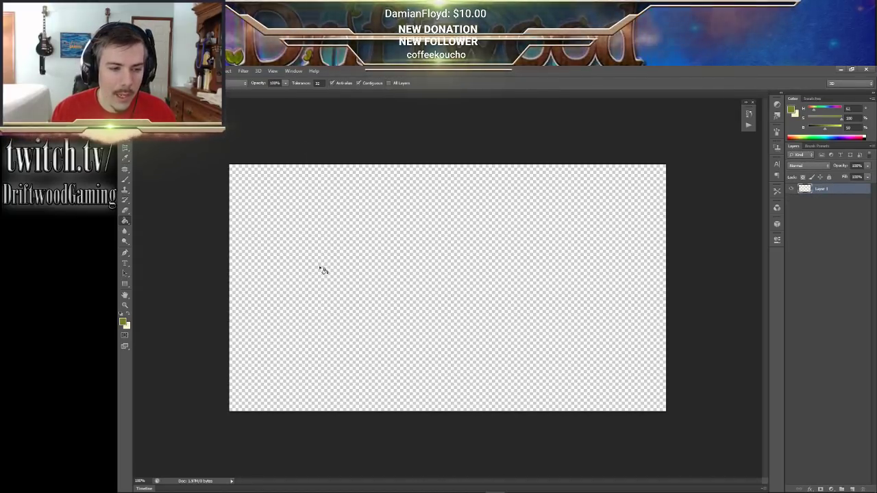
- Set up the Gradient tool with light blue as the foreground colour and dark blue as the background colour
{"action": "left_click", "coordinate": [126, 180]}
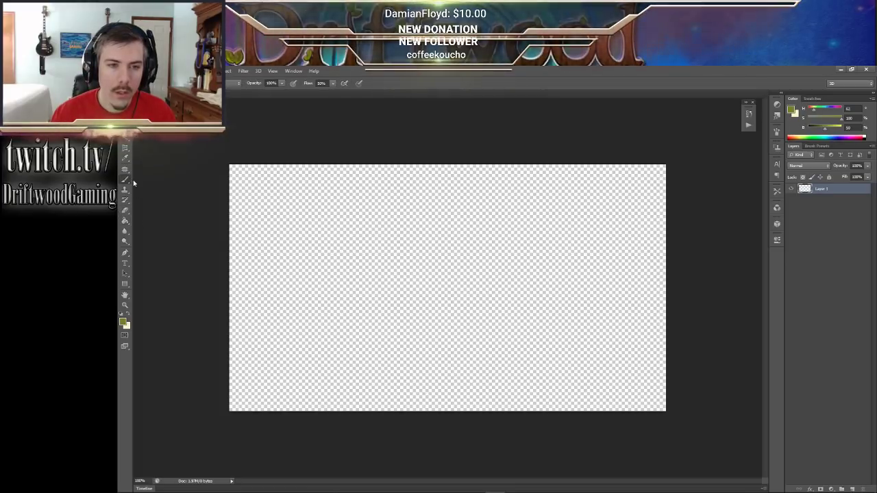
{"action": "right_click", "coordinate": [127, 223]}
{"action": "left_click", "coordinate": [154, 222]}
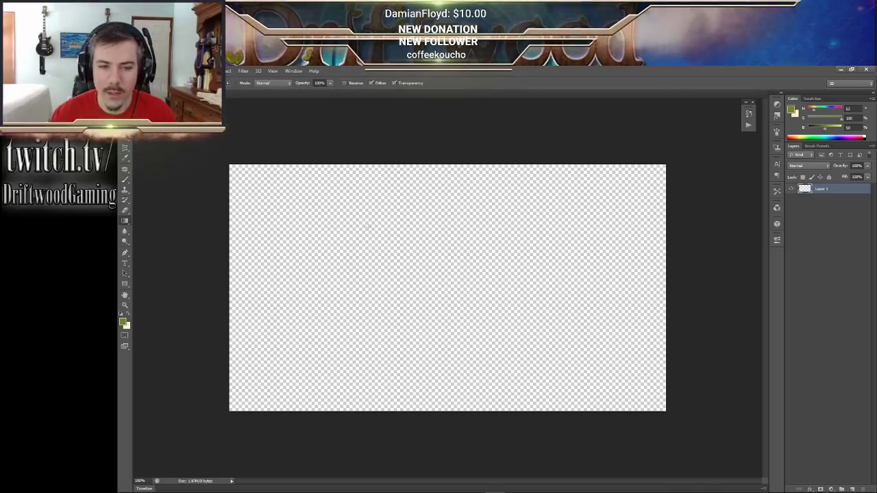
{"action": "left_click", "coordinate": [792, 135]}
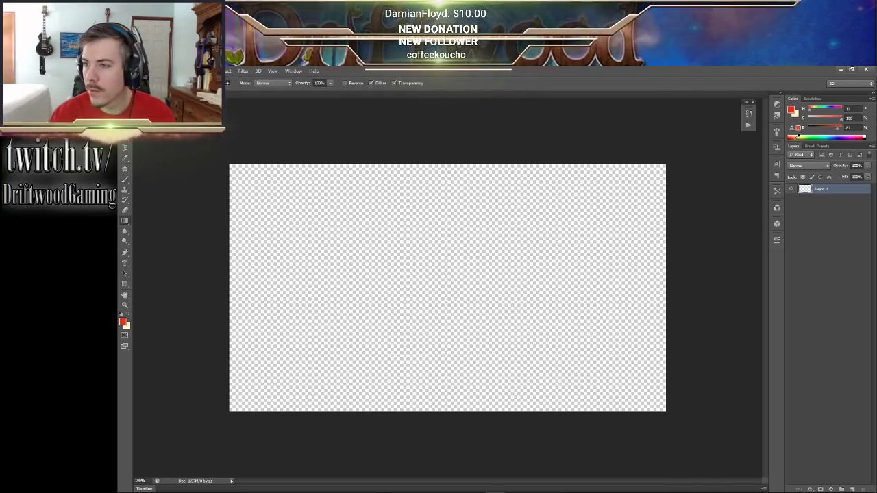
{"action": "left_click", "coordinate": [839, 137]}
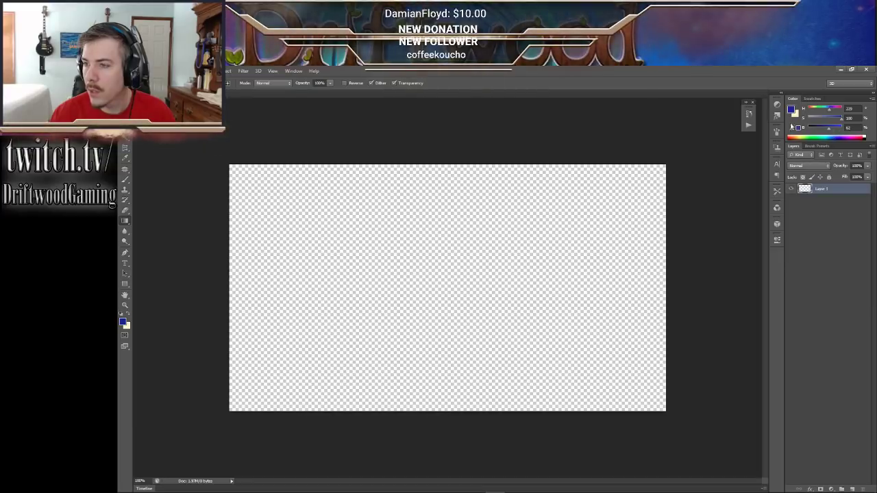
{"action": "left_click", "coordinate": [127, 317]}
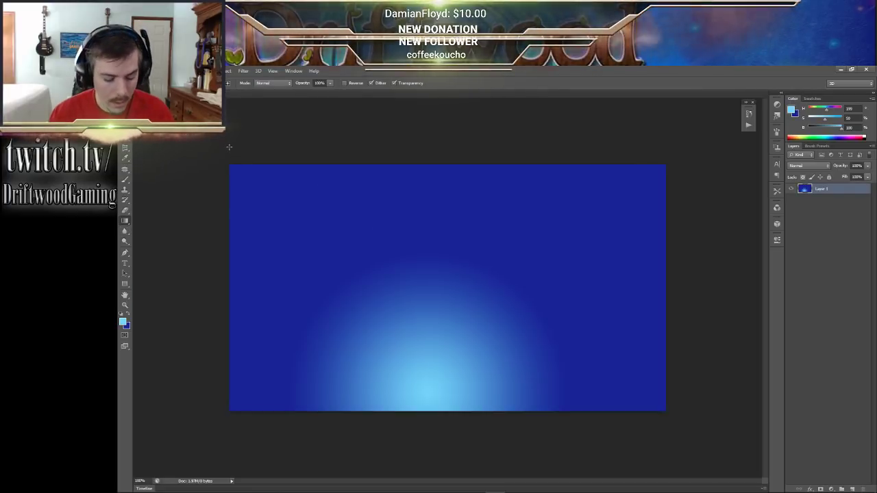
- Undo the radial gradient and fill the layer with a linear sky gradient from dark blue at the top to light blue at the bottom
{"action": "key", "text": "ctrl+z"}
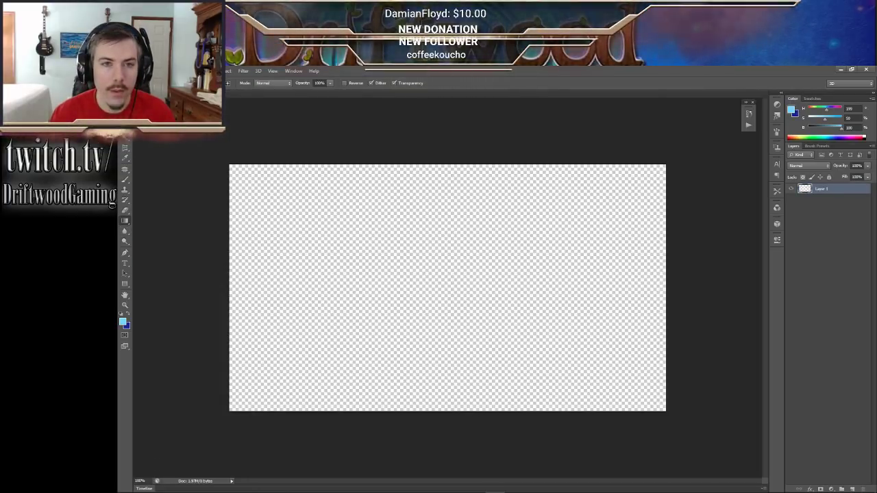
{"action": "left_click_drag", "start_coordinate": [437, 195], "coordinate": [435, 129]}
{"action": "key", "text": "ctrl+z"}
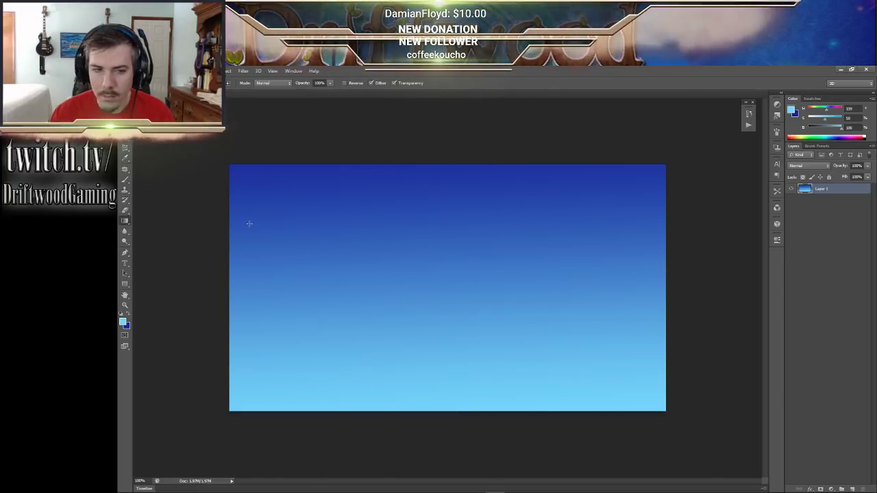
- Paint a brown outline of four mountain peaks across the full width of the sky with the Brush tool
{"action": "left_click", "coordinate": [796, 137]}
{"action": "left_click", "coordinate": [126, 183]}
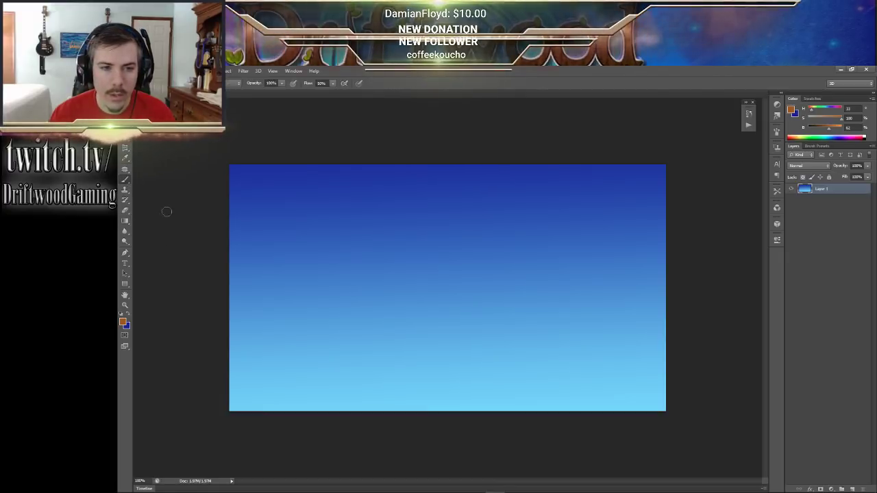
{"action": "left_click", "coordinate": [149, 82]}
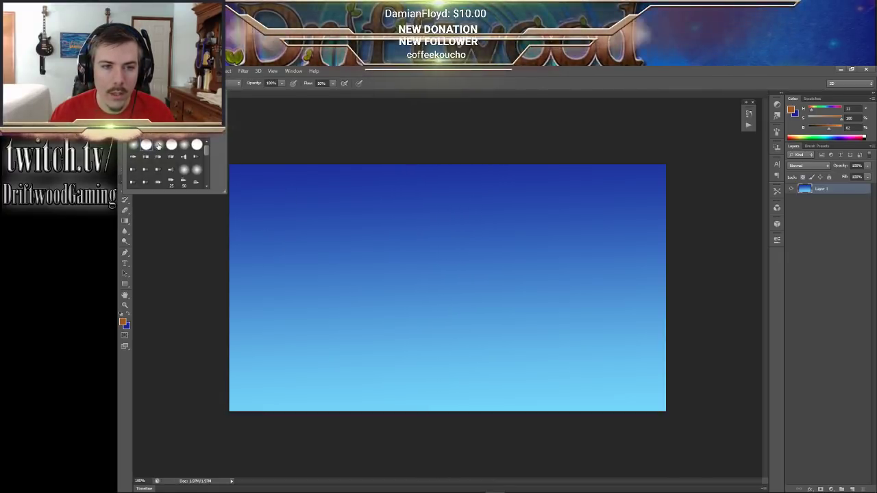
{"action": "mouse_move", "coordinate": [233, 291]}
{"action": "left_mouse_down"}
{"action": "mouse_move", "coordinate": [270, 239]}
{"action": "mouse_move", "coordinate": [305, 288]}
{"action": "mouse_move", "coordinate": [308, 245]}
{"action": "mouse_move", "coordinate": [334, 207]}
{"action": "mouse_move", "coordinate": [365, 252]}
{"action": "mouse_move", "coordinate": [414, 288]}
{"action": "mouse_move", "coordinate": [423, 228]}
{"action": "mouse_move", "coordinate": [515, 296]}
{"action": "mouse_move", "coordinate": [589, 199]}
{"action": "mouse_move", "coordinate": [666, 278]}
{"action": "left_mouse_up"}
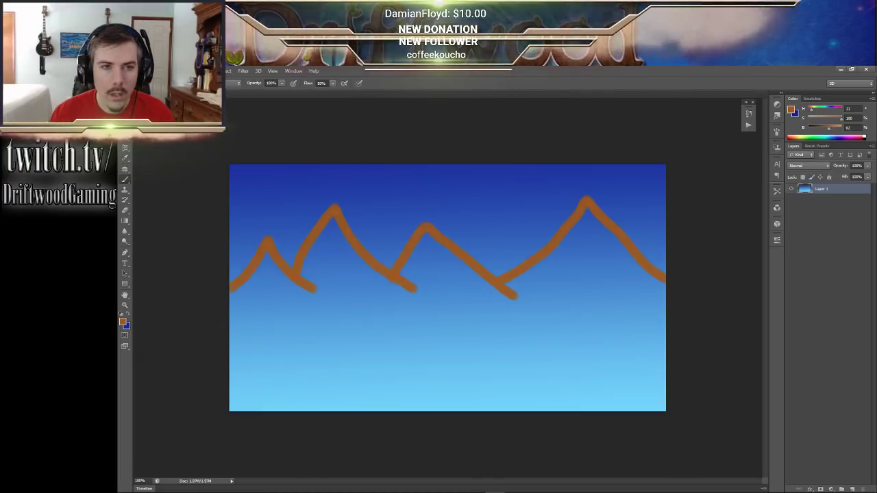
- Switch the brush to a small textured tip from the preset brushes and check its settings
{"action": "left_click", "coordinate": [151, 83]}
{"action": "scroll", "coordinate": [183, 171], "scroll_direction": "down", "scroll_amount": 5}
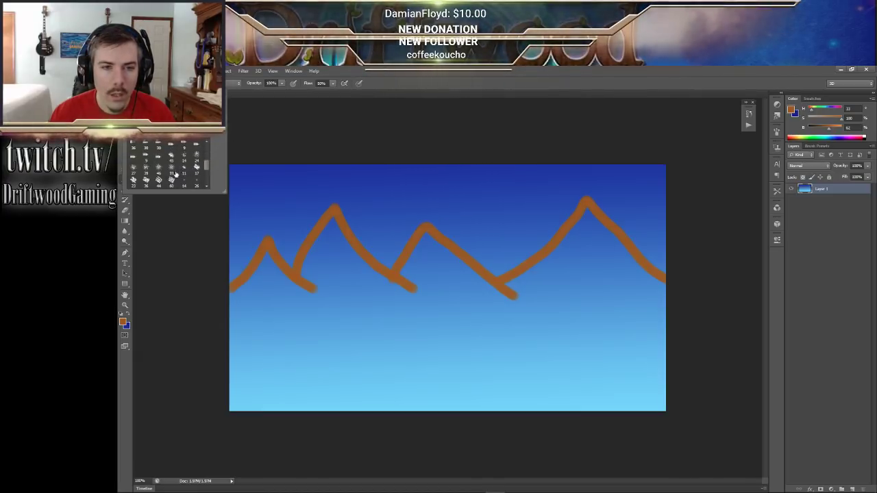
{"action": "left_click", "coordinate": [253, 265]}
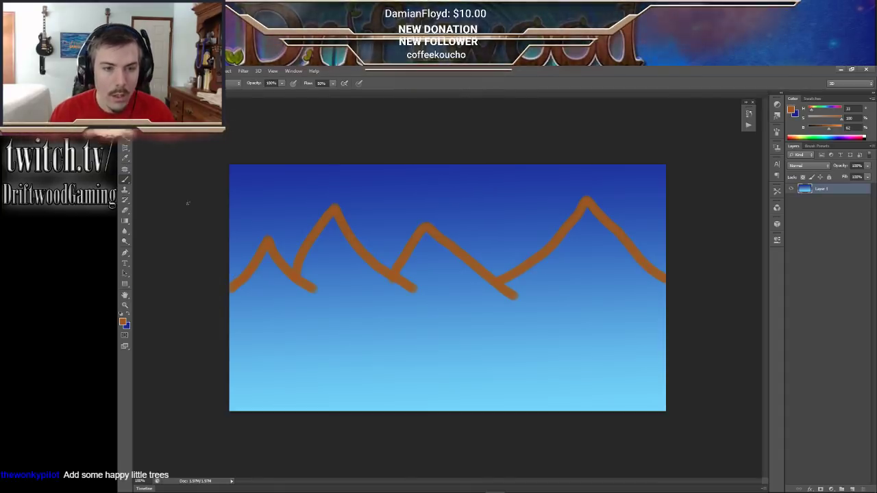
{"action": "key", "text": "F5"}
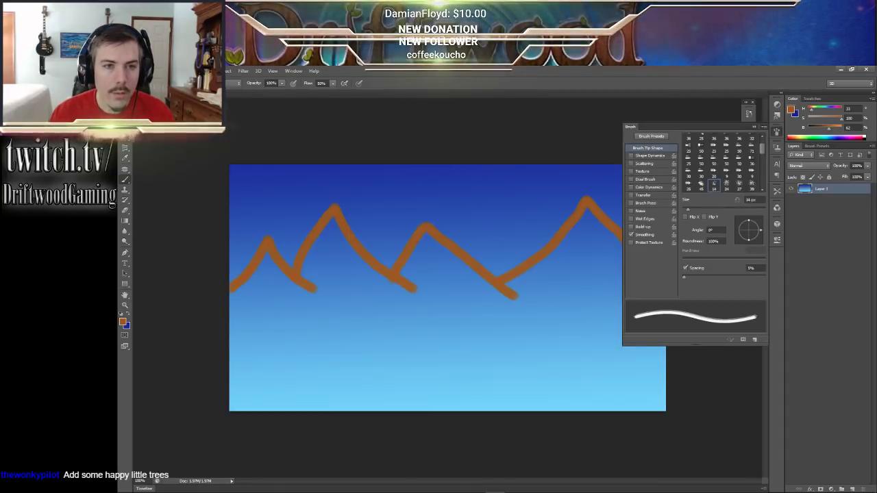
{"action": "left_click", "coordinate": [754, 126]}
{"action": "left_click", "coordinate": [153, 83]}
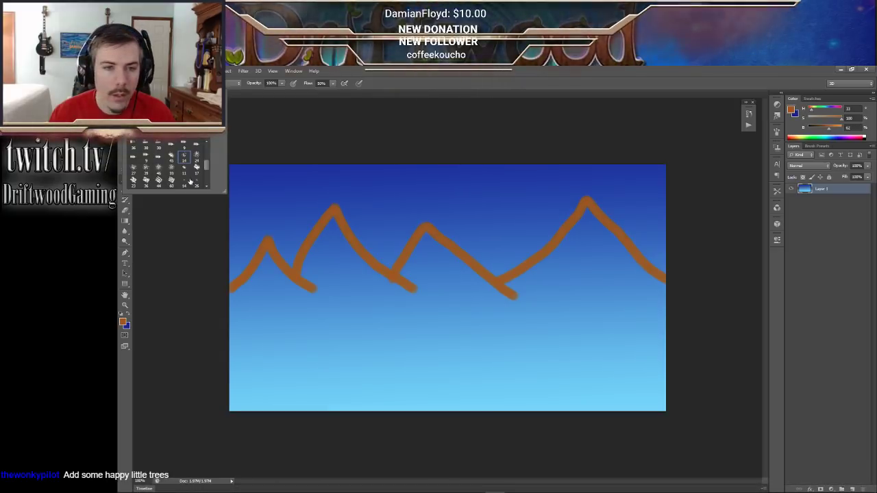
- Darken the brown to saturation 93 and brightness 54, and roughen the mountain peaks and ridges, undoing unwanted strokes
{"action": "left_click", "coordinate": [835, 118]}
{"action": "left_click_drag", "start_coordinate": [835, 119], "coordinate": [826, 130]}
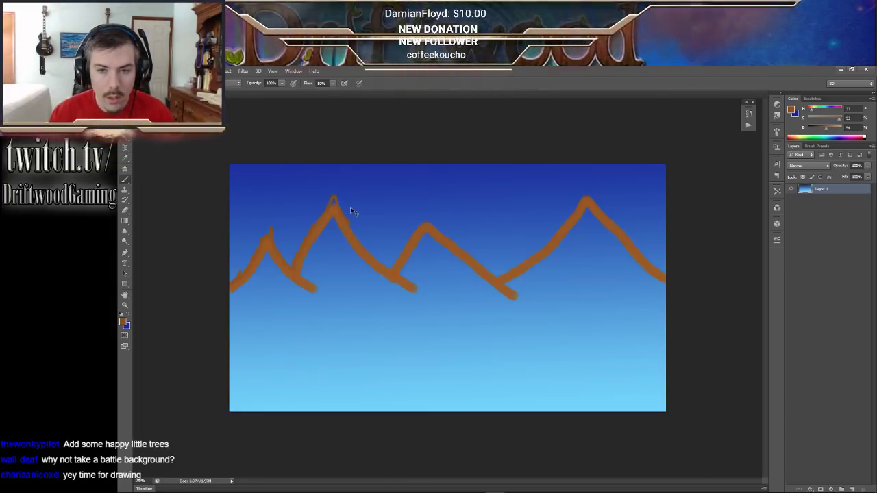
{"action": "key", "text": "ctrl+z"}
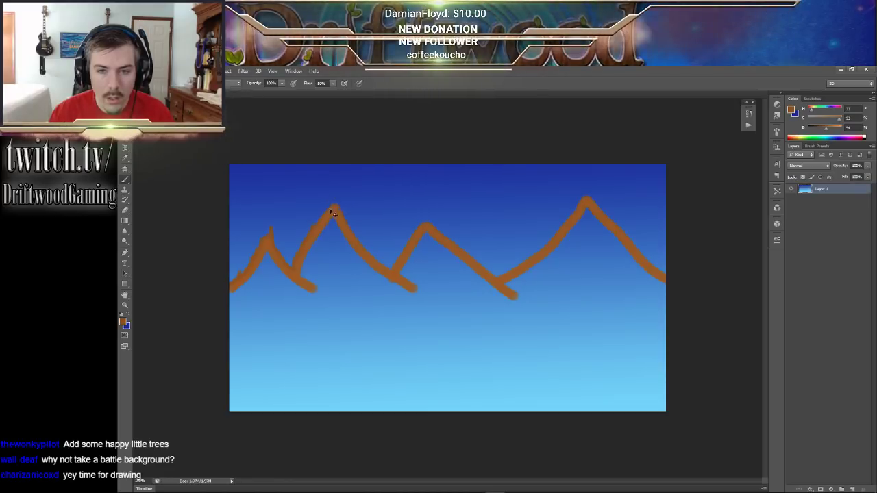
{"action": "mouse_move", "coordinate": [332, 205]}
{"action": "left_mouse_down"}
{"action": "mouse_move", "coordinate": [335, 197]}
{"action": "mouse_move", "coordinate": [340, 209]}
{"action": "left_mouse_up"}
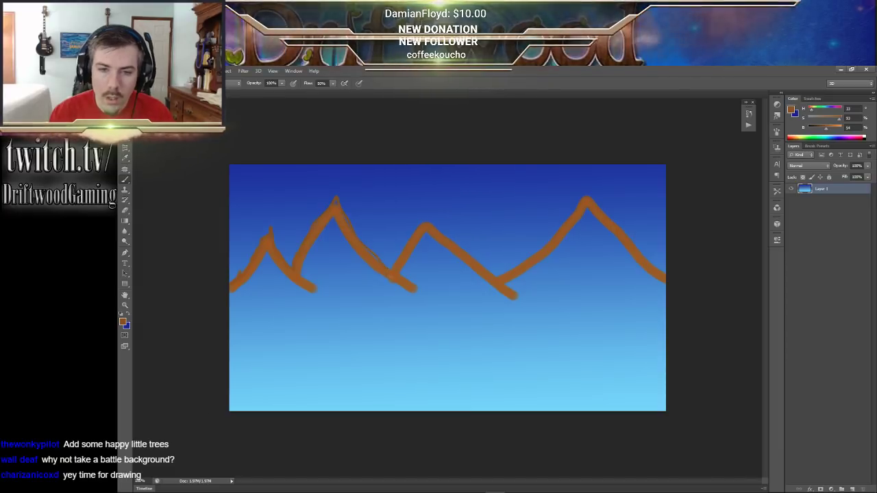
{"action": "key", "text": "ctrl+z"}
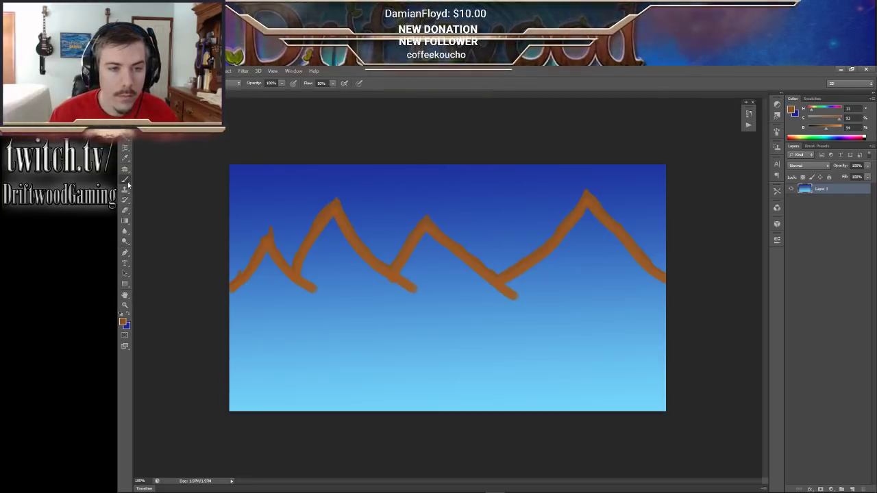
- Switch to a soft round brush and set the brown to saturation 80 and brightness 67, testing a stroke on the first mountain
{"action": "left_click", "coordinate": [152, 82]}
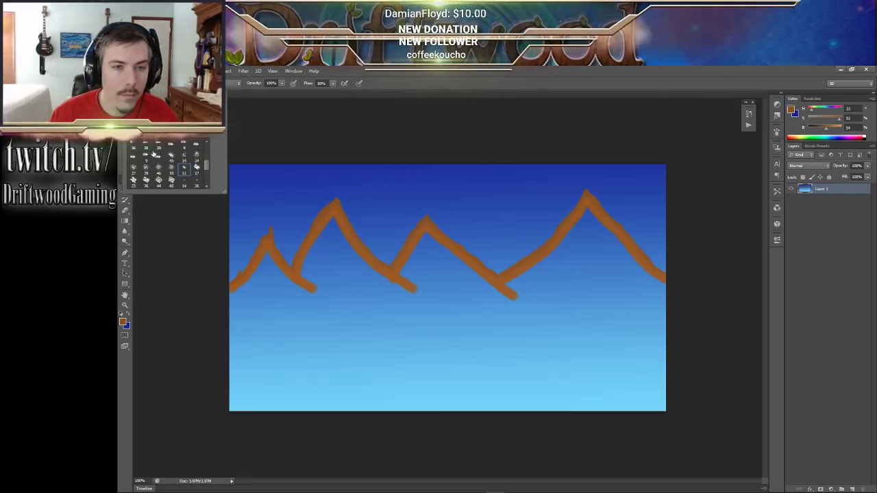
{"action": "scroll", "coordinate": [165, 158], "scroll_direction": "up", "scroll_amount": 5}
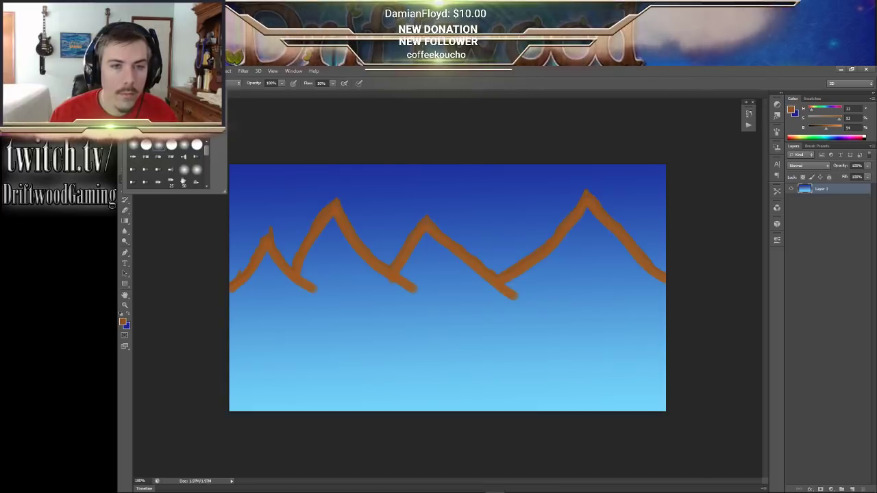
{"action": "left_click", "coordinate": [265, 255]}
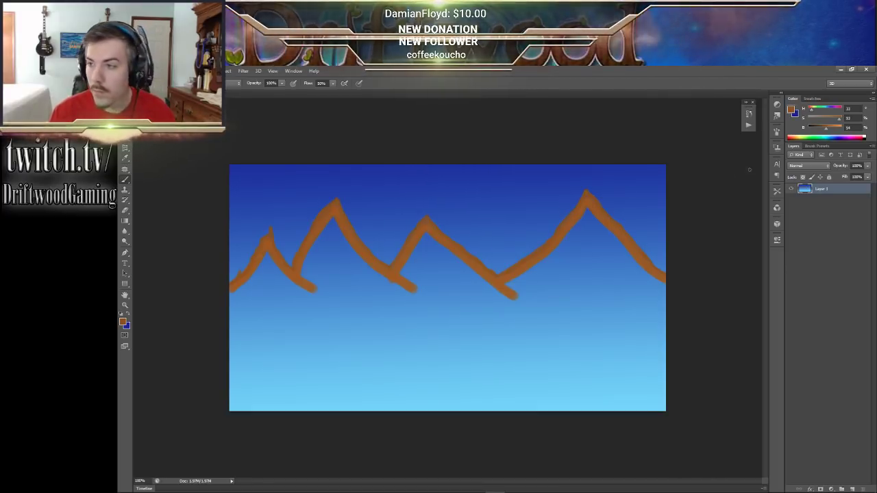
{"action": "left_click_drag", "start_coordinate": [839, 120], "coordinate": [822, 130]}
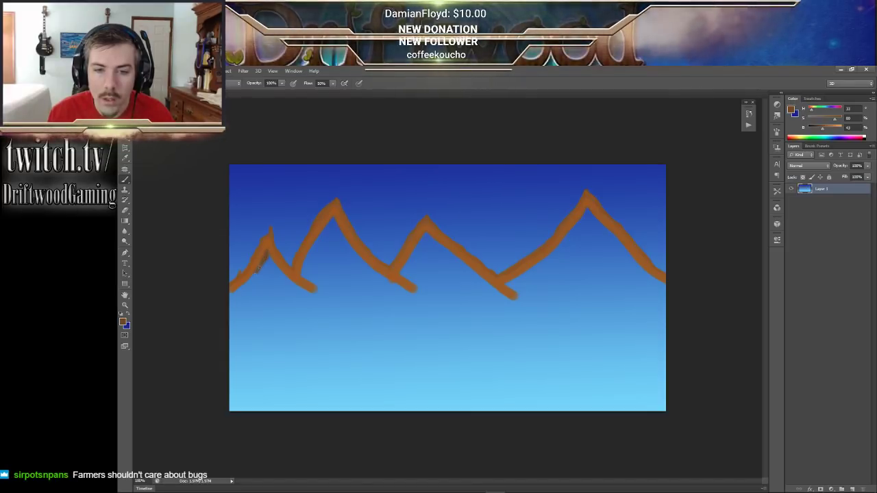
{"action": "left_click", "coordinate": [831, 130]}
{"action": "right_click", "coordinate": [176, 169]}
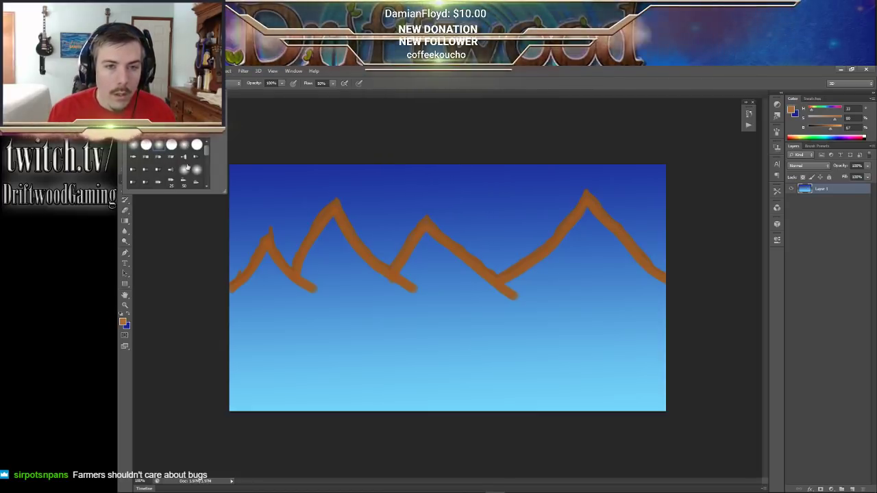
{"action": "left_click", "coordinate": [268, 266]}
- Fill the interiors of the two leftmost mountains with the lighter brown, extending the colour slightly below their ridges
{"action": "left_click_drag", "start_coordinate": [268, 260], "coordinate": [265, 257]}
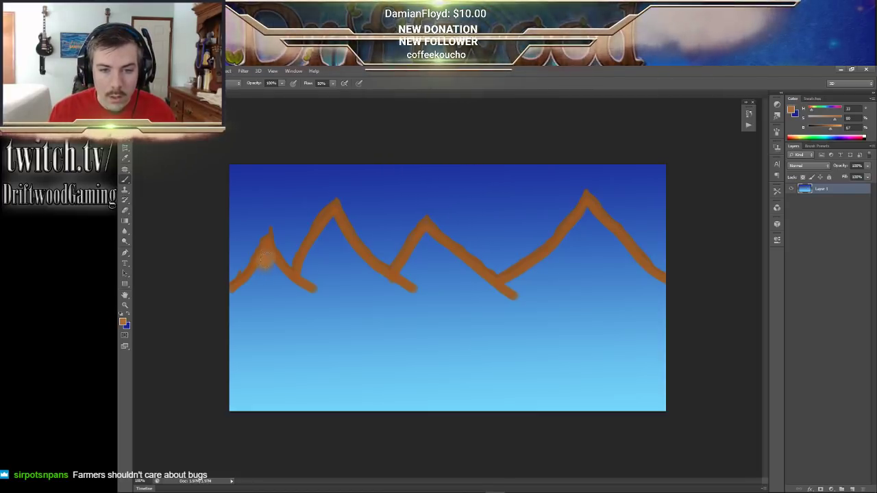
{"action": "mouse_move", "coordinate": [231, 289]}
{"action": "left_mouse_down"}
{"action": "mouse_move", "coordinate": [228, 300]}
{"action": "mouse_move", "coordinate": [249, 297]}
{"action": "mouse_move", "coordinate": [271, 254]}
{"action": "left_mouse_up"}
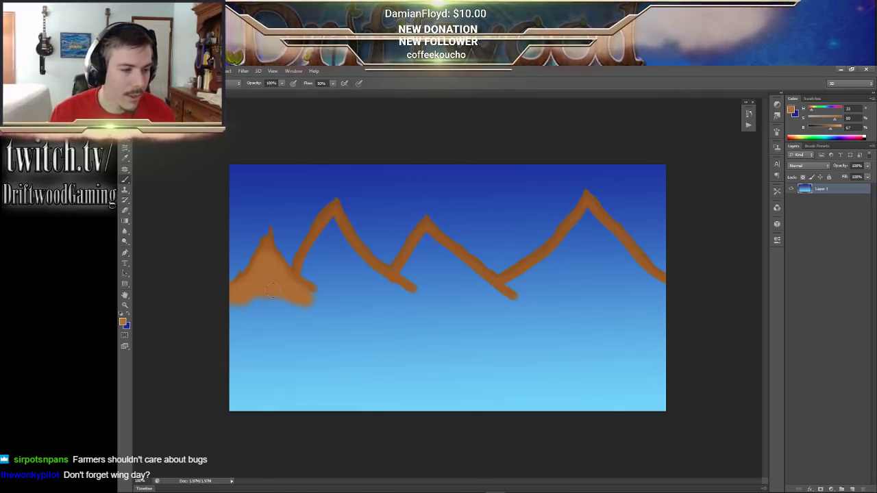
{"action": "mouse_move", "coordinate": [268, 300]}
{"action": "left_mouse_down"}
{"action": "mouse_move", "coordinate": [222, 307]}
{"action": "mouse_move", "coordinate": [268, 305]}
{"action": "left_mouse_up"}
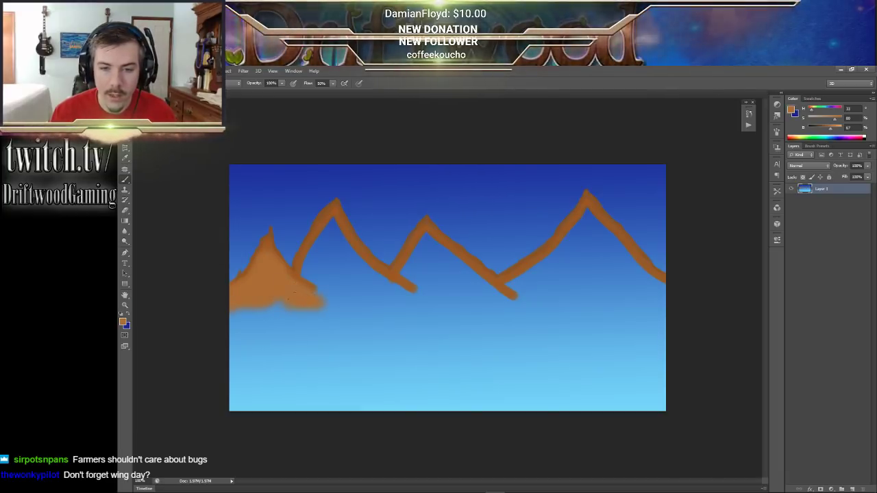
{"action": "mouse_move", "coordinate": [307, 272]}
{"action": "left_mouse_down"}
{"action": "mouse_move", "coordinate": [332, 218]}
{"action": "mouse_move", "coordinate": [336, 246]}
{"action": "mouse_move", "coordinate": [355, 266]}
{"action": "mouse_move", "coordinate": [326, 265]}
{"action": "left_mouse_up"}
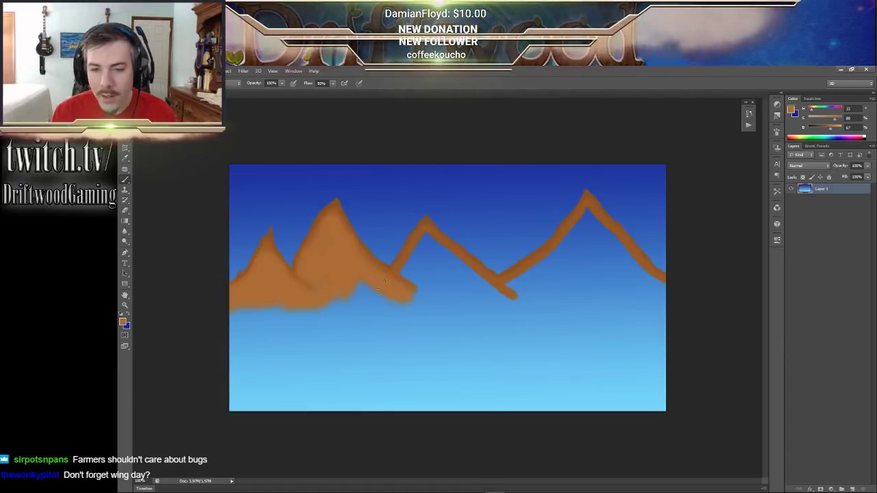
- Fill the third mountain with the same lighter brown down to the shared base line
{"action": "mouse_move", "coordinate": [415, 277]}
{"action": "left_mouse_down"}
{"action": "mouse_move", "coordinate": [403, 271]}
{"action": "mouse_move", "coordinate": [411, 254]}
{"action": "left_mouse_up"}
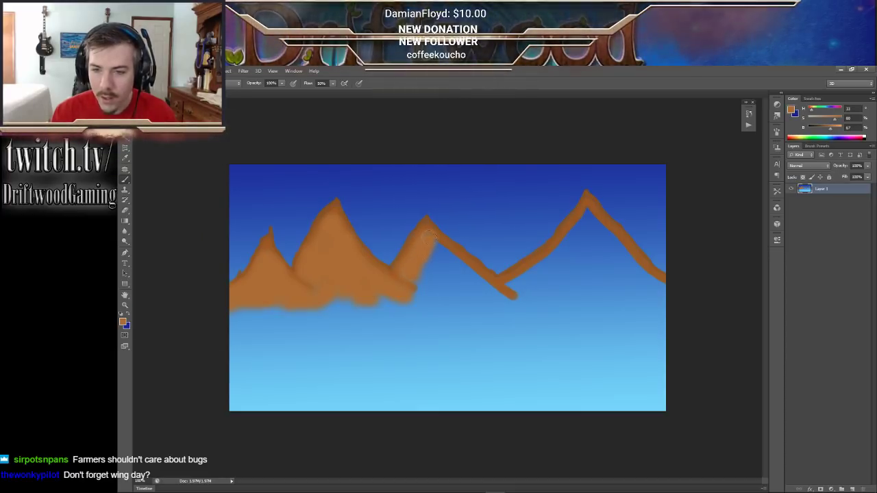
{"action": "left_click_drag", "start_coordinate": [437, 248], "coordinate": [451, 267]}
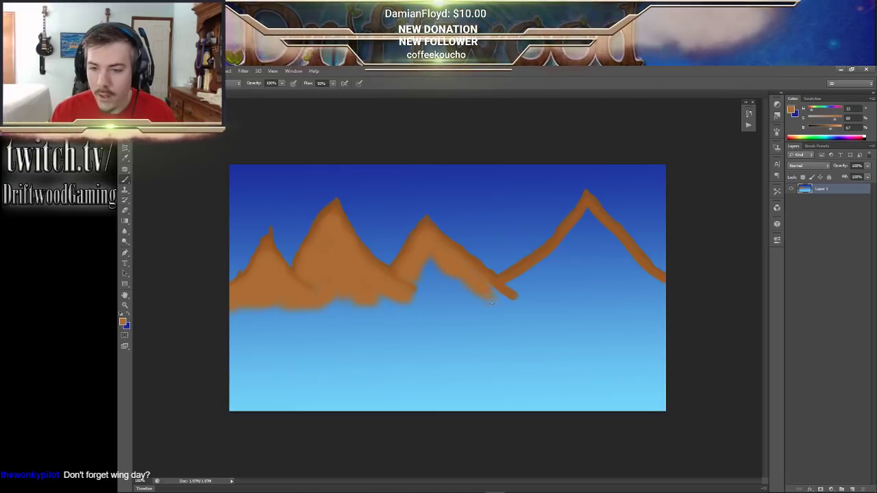
{"action": "left_click_drag", "start_coordinate": [491, 302], "coordinate": [487, 292]}
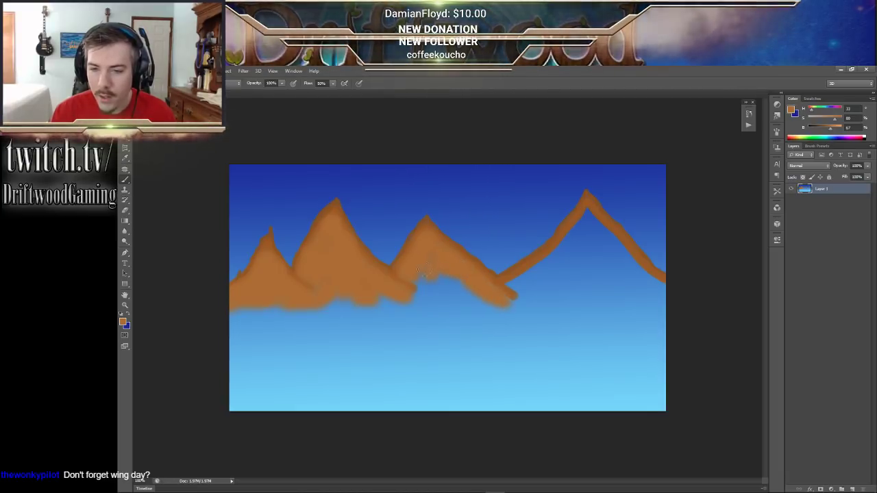
{"action": "left_click_drag", "start_coordinate": [439, 277], "coordinate": [456, 274]}
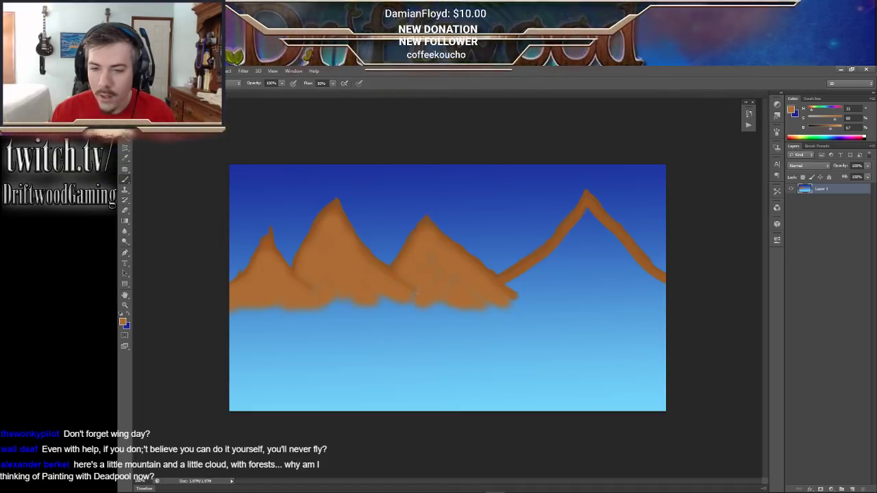
- Fill the tall rightmost mountain and paint a continuous brown band beneath the whole range
{"action": "mouse_move", "coordinate": [223, 317]}
{"action": "left_mouse_down"}
{"action": "mouse_move", "coordinate": [433, 308]}
{"action": "mouse_move", "coordinate": [647, 319]}
{"action": "mouse_move", "coordinate": [521, 298]}
{"action": "mouse_move", "coordinate": [587, 213]}
{"action": "mouse_move", "coordinate": [616, 248]}
{"action": "mouse_move", "coordinate": [603, 235]}
{"action": "left_mouse_up"}
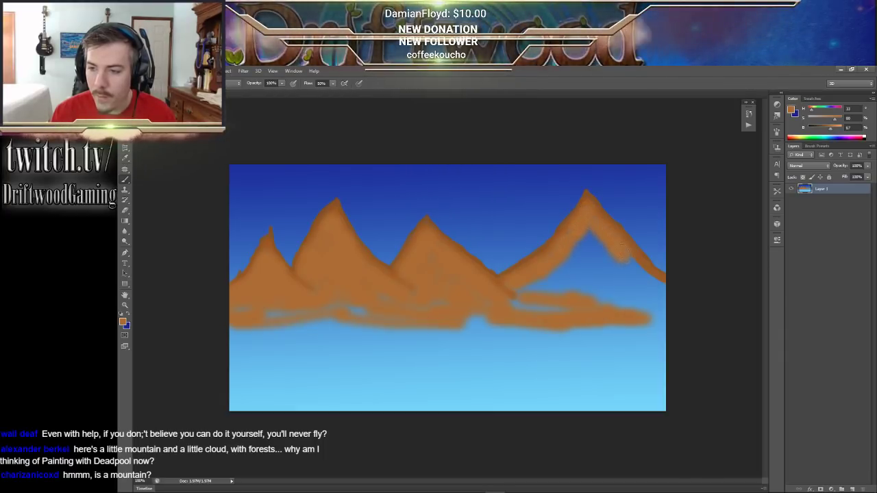
{"action": "mouse_move", "coordinate": [637, 271]}
{"action": "left_mouse_down"}
{"action": "mouse_move", "coordinate": [669, 290]}
{"action": "mouse_move", "coordinate": [623, 244]}
{"action": "mouse_move", "coordinate": [587, 243]}
{"action": "mouse_move", "coordinate": [567, 271]}
{"action": "left_mouse_up"}
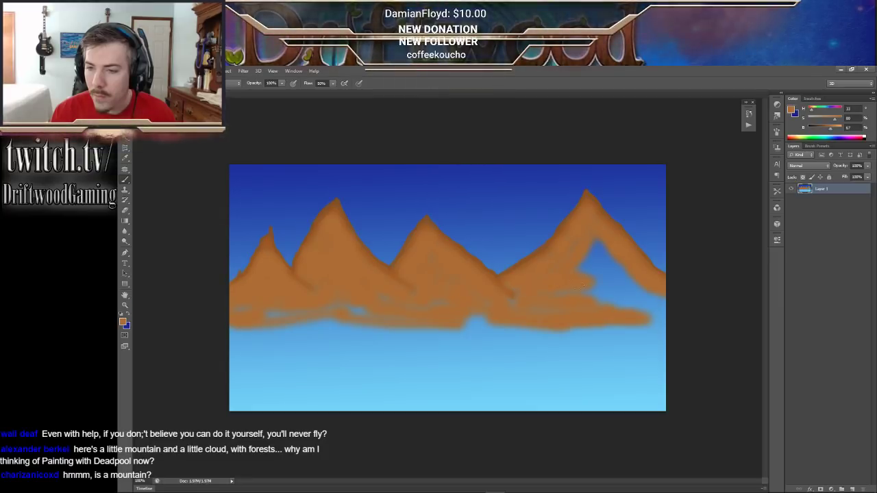
{"action": "left_click_drag", "start_coordinate": [598, 273], "coordinate": [600, 240]}
{"action": "left_click_drag", "start_coordinate": [593, 274], "coordinate": [670, 303]}
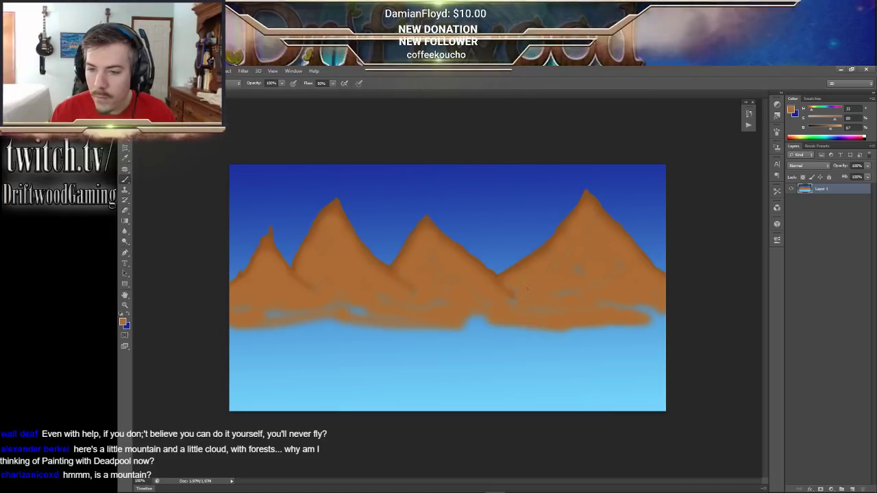
{"action": "mouse_move", "coordinate": [366, 315]}
{"action": "left_mouse_down"}
{"action": "mouse_move", "coordinate": [233, 339]}
{"action": "mouse_move", "coordinate": [274, 353]}
{"action": "left_mouse_up"}
{"action": "left_click_drag", "start_coordinate": [650, 326], "coordinate": [642, 335]}
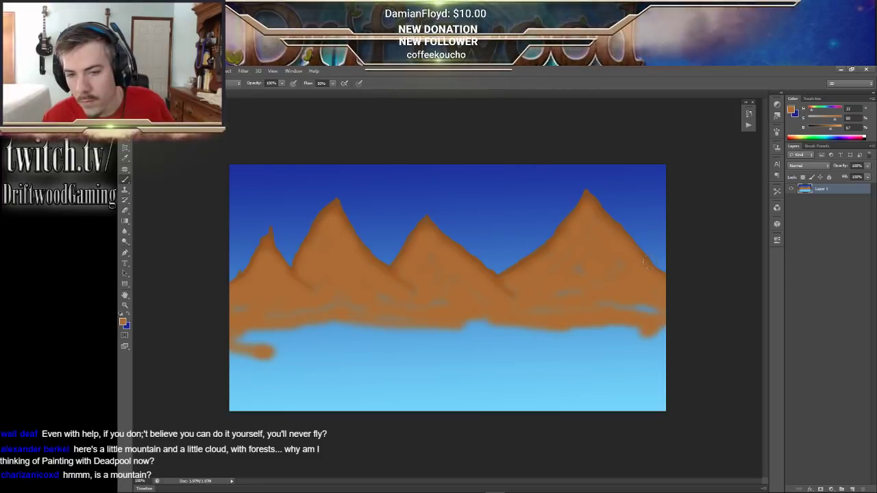
- Darken the brown to brightness 57 and paint soft shadow patches across the lower mountain slopes, covering the remaining blue gaps
{"action": "left_click", "coordinate": [827, 128]}
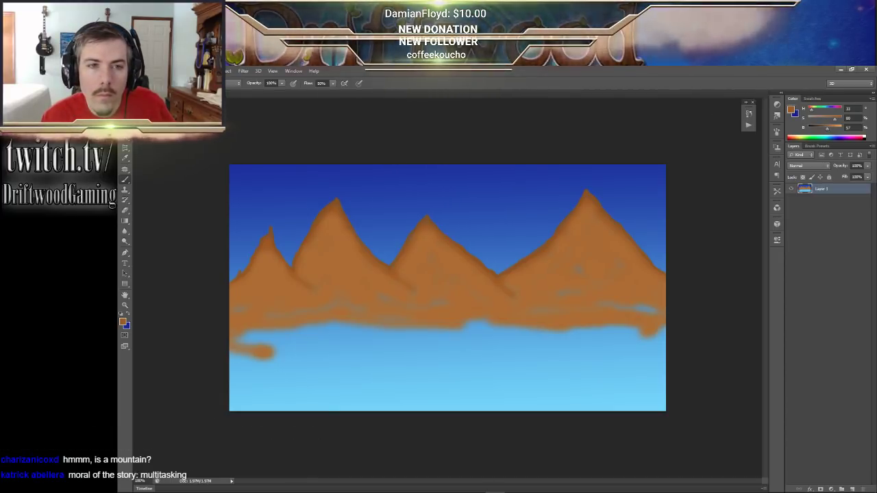
{"action": "left_click", "coordinate": [147, 83]}
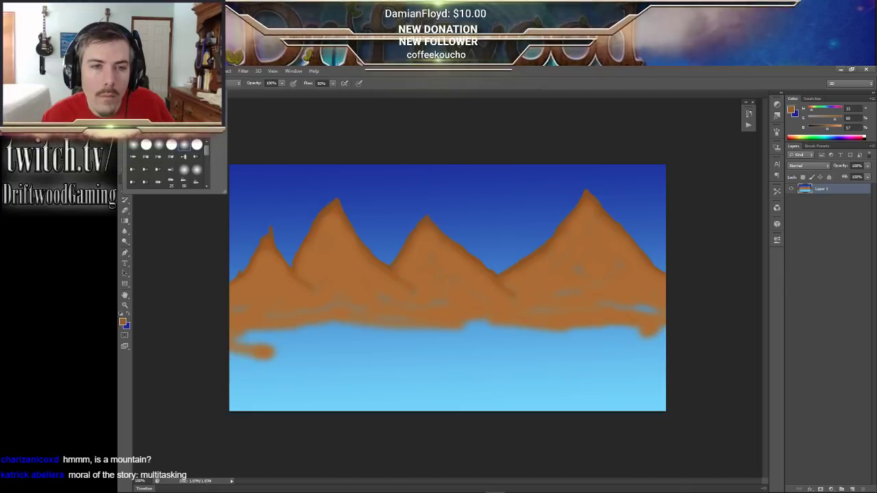
{"action": "left_click", "coordinate": [312, 281]}
{"action": "mouse_move", "coordinate": [243, 308]}
{"action": "left_mouse_down"}
{"action": "mouse_move", "coordinate": [406, 306]}
{"action": "mouse_move", "coordinate": [443, 270]}
{"action": "mouse_move", "coordinate": [454, 290]}
{"action": "left_mouse_up"}
{"action": "mouse_move", "coordinate": [439, 248]}
{"action": "left_mouse_down"}
{"action": "mouse_move", "coordinate": [507, 294]}
{"action": "mouse_move", "coordinate": [574, 308]}
{"action": "mouse_move", "coordinate": [584, 293]}
{"action": "mouse_move", "coordinate": [649, 312]}
{"action": "left_mouse_up"}
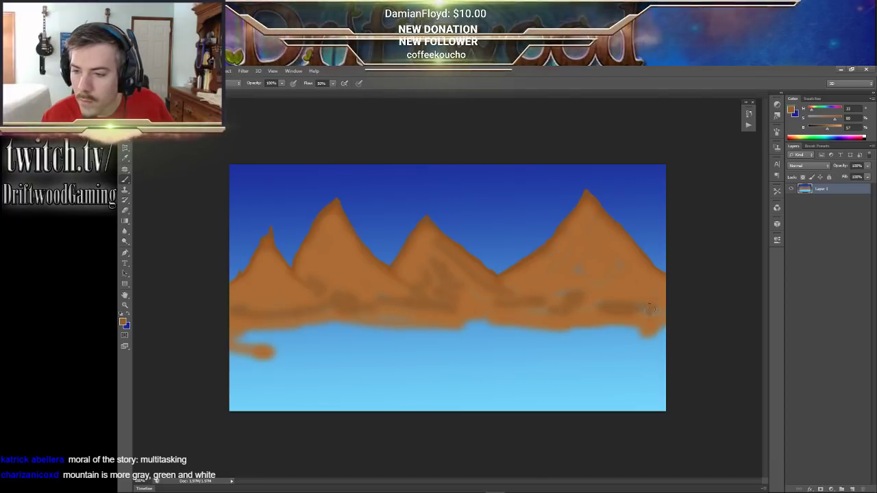
{"action": "mouse_move", "coordinate": [618, 272]}
{"action": "left_mouse_down"}
{"action": "mouse_move", "coordinate": [600, 286]}
{"action": "mouse_move", "coordinate": [592, 281]}
{"action": "mouse_move", "coordinate": [621, 266]}
{"action": "left_mouse_up"}
{"action": "left_click_drag", "start_coordinate": [579, 292], "coordinate": [558, 297]}
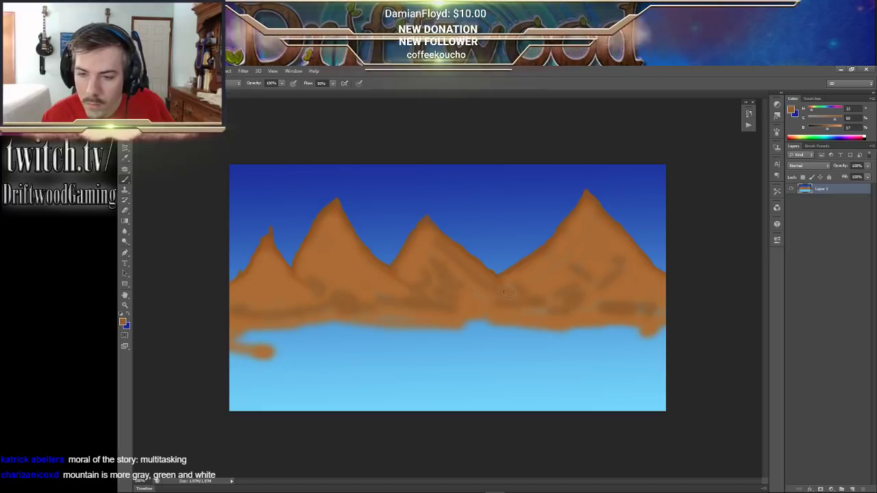
{"action": "mouse_move", "coordinate": [527, 305]}
{"action": "left_mouse_down"}
{"action": "mouse_move", "coordinate": [550, 307]}
{"action": "mouse_move", "coordinate": [536, 312]}
{"action": "left_mouse_up"}
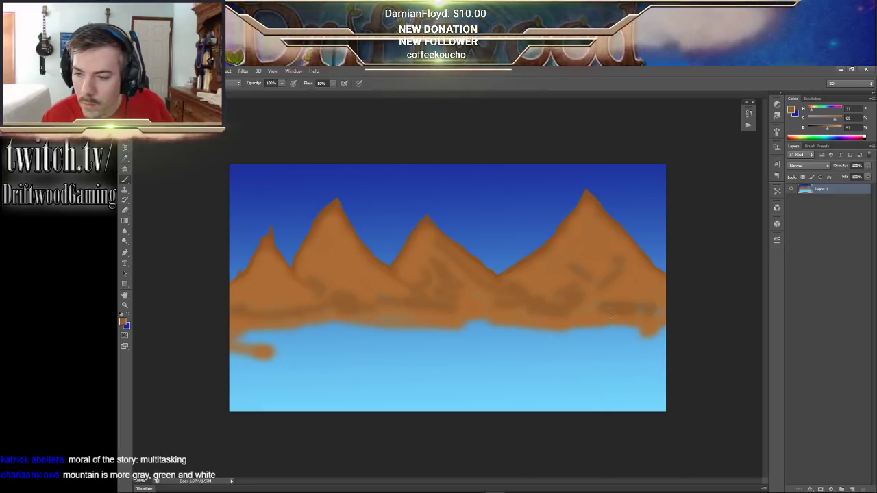
{"action": "mouse_move", "coordinate": [649, 312]}
{"action": "left_mouse_down"}
{"action": "mouse_move", "coordinate": [590, 310]}
{"action": "mouse_move", "coordinate": [600, 286]}
{"action": "left_mouse_up"}
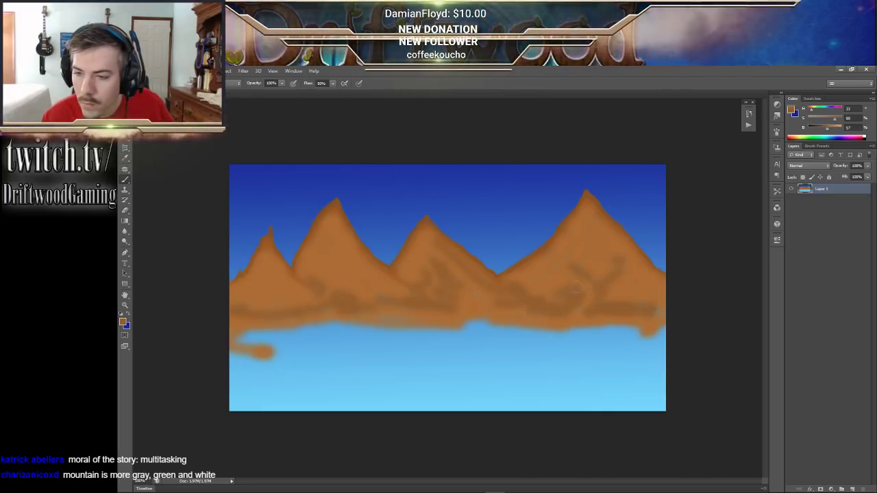
- Cover the blue area below the mountains with the darker brown to form the ground
{"action": "mouse_move", "coordinate": [470, 296]}
{"action": "left_mouse_down"}
{"action": "mouse_move", "coordinate": [250, 337]}
{"action": "mouse_move", "coordinate": [414, 333]}
{"action": "mouse_move", "coordinate": [295, 334]}
{"action": "mouse_move", "coordinate": [408, 339]}
{"action": "mouse_move", "coordinate": [470, 329]}
{"action": "mouse_move", "coordinate": [647, 339]}
{"action": "mouse_move", "coordinate": [490, 322]}
{"action": "mouse_move", "coordinate": [361, 327]}
{"action": "mouse_move", "coordinate": [243, 363]}
{"action": "mouse_move", "coordinate": [217, 346]}
{"action": "mouse_move", "coordinate": [658, 346]}
{"action": "mouse_move", "coordinate": [215, 378]}
{"action": "mouse_move", "coordinate": [243, 406]}
{"action": "mouse_move", "coordinate": [609, 416]}
{"action": "mouse_move", "coordinate": [452, 383]}
{"action": "mouse_move", "coordinate": [466, 369]}
{"action": "mouse_move", "coordinate": [718, 352]}
{"action": "mouse_move", "coordinate": [617, 346]}
{"action": "mouse_move", "coordinate": [654, 368]}
{"action": "mouse_move", "coordinate": [591, 409]}
{"action": "mouse_move", "coordinate": [698, 404]}
{"action": "left_mouse_up"}
{"action": "mouse_move", "coordinate": [391, 375]}
{"action": "left_mouse_down"}
{"action": "mouse_move", "coordinate": [529, 408]}
{"action": "mouse_move", "coordinate": [239, 392]}
{"action": "mouse_move", "coordinate": [211, 405]}
{"action": "mouse_move", "coordinate": [287, 356]}
{"action": "mouse_move", "coordinate": [241, 389]}
{"action": "mouse_move", "coordinate": [411, 401]}
{"action": "mouse_move", "coordinate": [326, 387]}
{"action": "mouse_move", "coordinate": [356, 361]}
{"action": "mouse_move", "coordinate": [384, 358]}
{"action": "mouse_move", "coordinate": [568, 358]}
{"action": "left_mouse_up"}
{"action": "left_click_drag", "start_coordinate": [616, 373], "coordinate": [407, 355]}
{"action": "mouse_move", "coordinate": [311, 337]}
{"action": "left_mouse_down"}
{"action": "mouse_move", "coordinate": [305, 352]}
{"action": "mouse_move", "coordinate": [274, 362]}
{"action": "mouse_move", "coordinate": [270, 387]}
{"action": "left_mouse_up"}
{"action": "mouse_move", "coordinate": [498, 416]}
{"action": "left_mouse_down"}
{"action": "mouse_move", "coordinate": [510, 373]}
{"action": "mouse_move", "coordinate": [342, 321]}
{"action": "mouse_move", "coordinate": [218, 340]}
{"action": "left_mouse_up"}
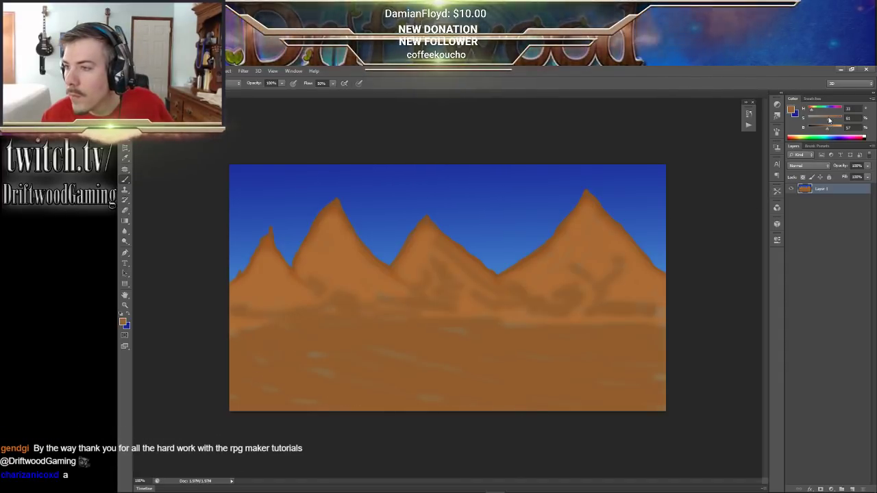
- Lighten the brown to saturation 61 and brightness 69, choose a larger soft brush and paint broad highlights on the ground
{"action": "left_click_drag", "start_coordinate": [827, 128], "coordinate": [831, 128]}
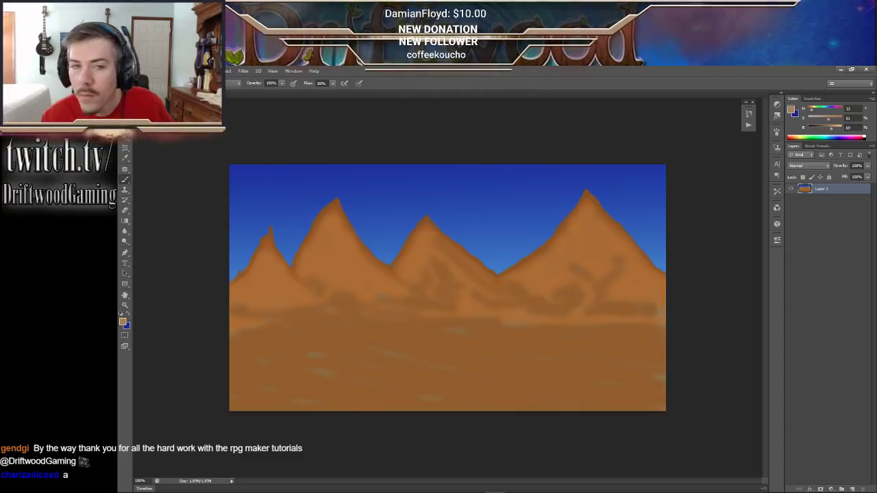
{"action": "left_click", "coordinate": [146, 83]}
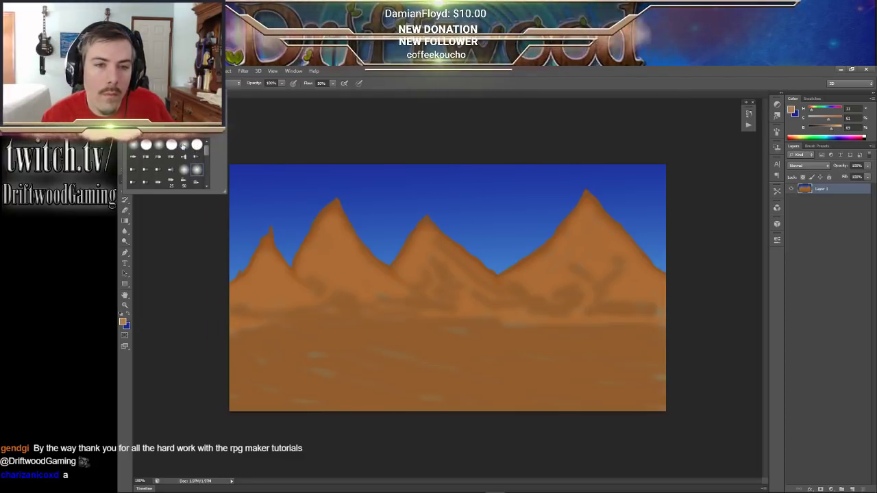
{"action": "left_click_drag", "start_coordinate": [327, 371], "coordinate": [508, 373]}
{"action": "left_click_drag", "start_coordinate": [620, 384], "coordinate": [329, 395]}
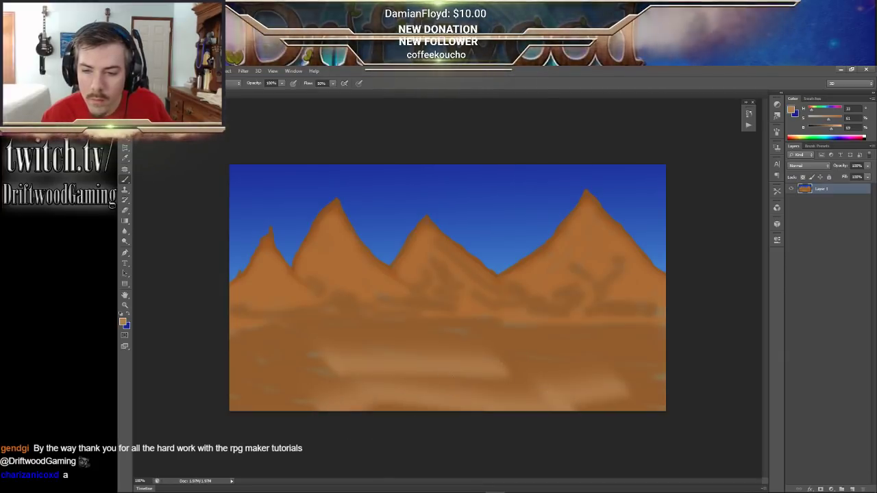
{"action": "left_click_drag", "start_coordinate": [629, 355], "coordinate": [645, 348]}
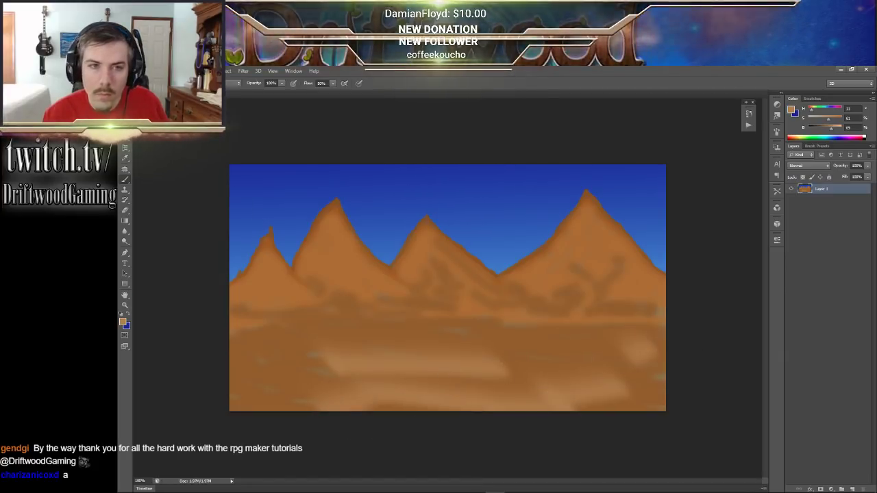
- Try a greyish brown with saturation 48 and brightness 55 over the middle ground highlight and undo the stroke
{"action": "left_click", "coordinate": [150, 84]}
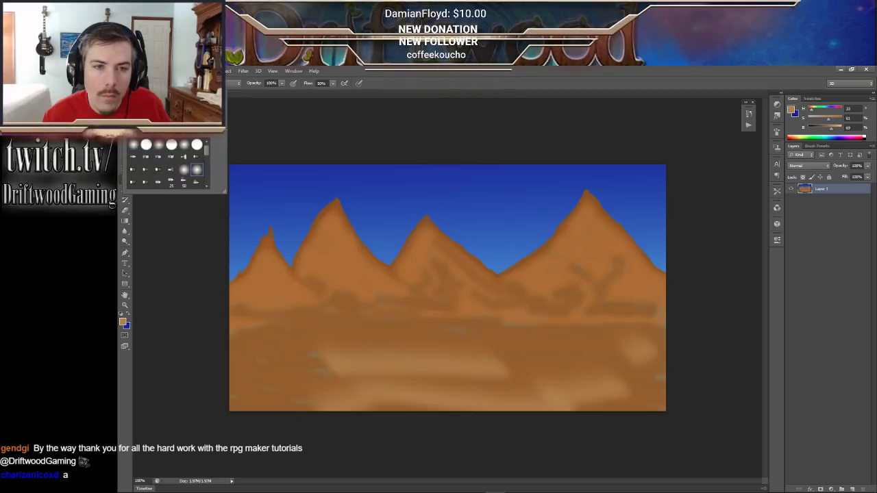
{"action": "left_click", "coordinate": [824, 119]}
{"action": "left_click", "coordinate": [826, 128]}
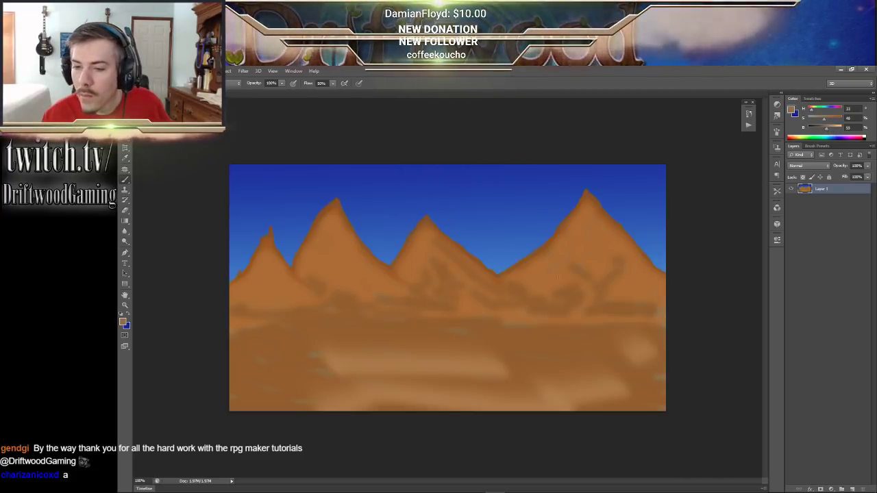
{"action": "left_click_drag", "start_coordinate": [422, 368], "coordinate": [315, 367]}
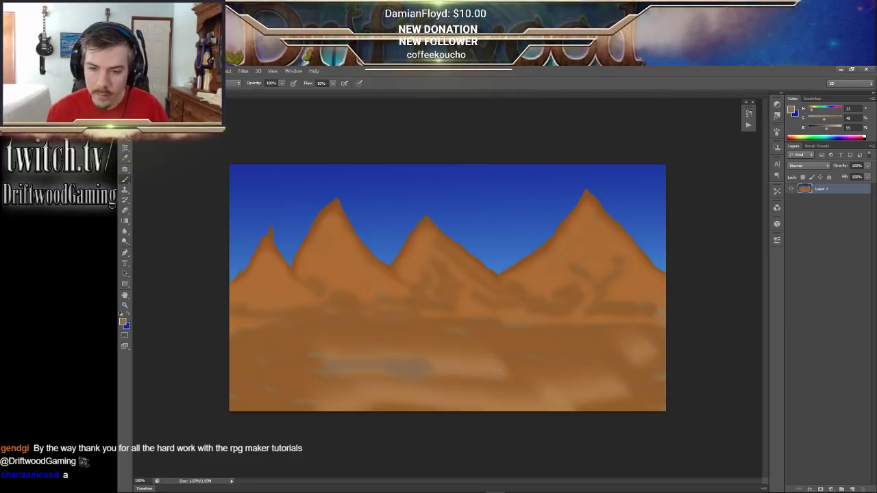
{"action": "key", "text": "ctrl+z"}
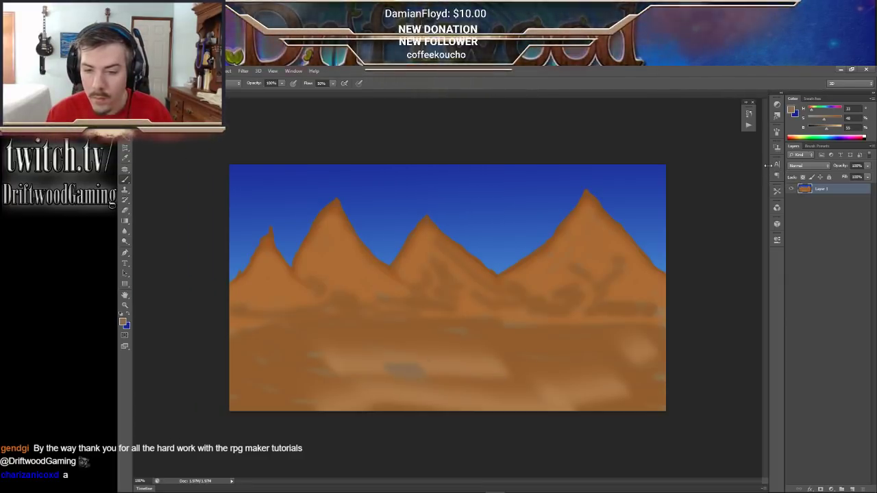
- Set the brown to saturation 79 and brightness 63 and blend streaks over the large highlight on the ground
{"action": "left_click", "coordinate": [830, 130]}
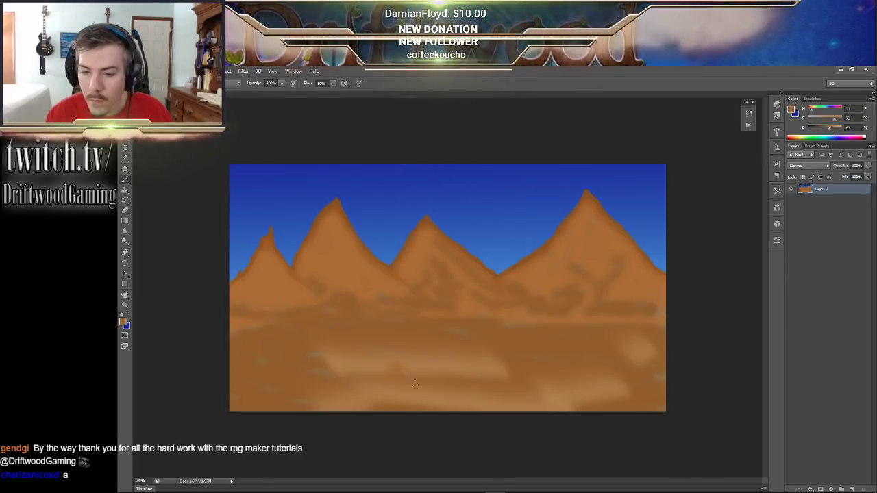
{"action": "left_click_drag", "start_coordinate": [353, 365], "coordinate": [303, 380]}
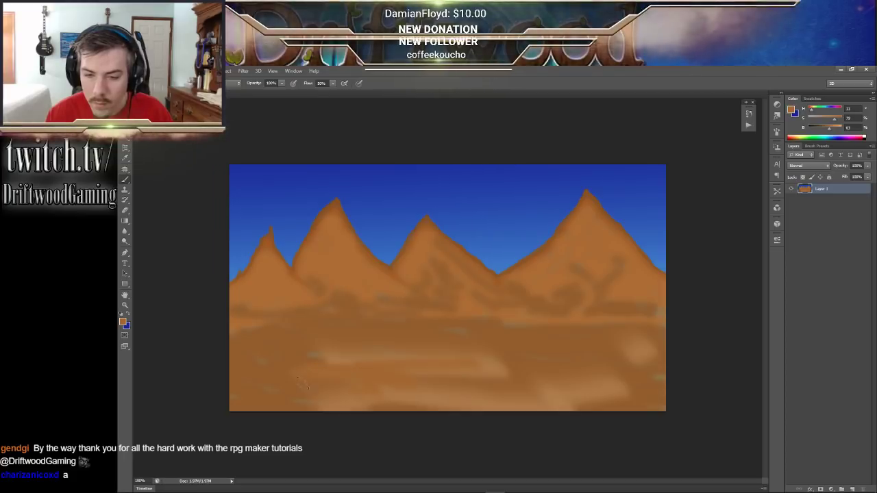
{"action": "left_click_drag", "start_coordinate": [480, 365], "coordinate": [499, 366]}
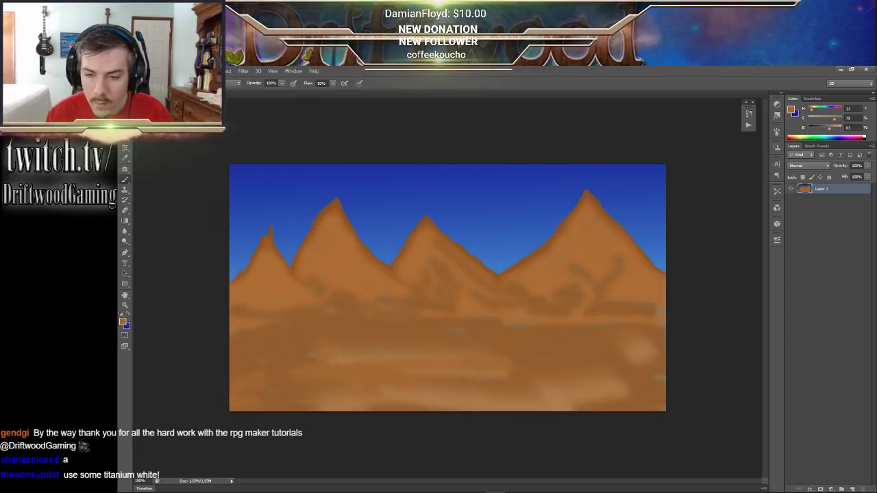
- Blend more brown strokes across the lower ground to soften the pale highlights
{"action": "left_click_drag", "start_coordinate": [411, 402], "coordinate": [385, 399]}
{"action": "left_click_drag", "start_coordinate": [600, 390], "coordinate": [622, 389]}
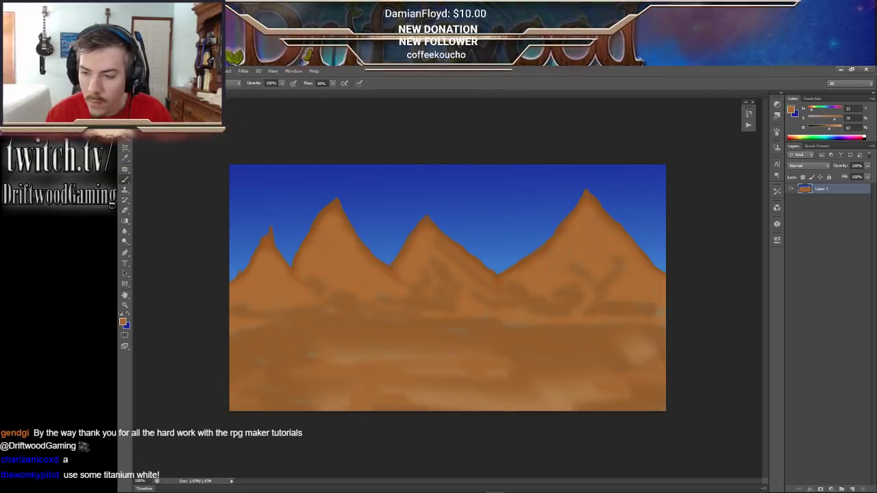
{"action": "left_click_drag", "start_coordinate": [431, 395], "coordinate": [469, 404]}
{"action": "left_click_drag", "start_coordinate": [541, 413], "coordinate": [564, 396]}
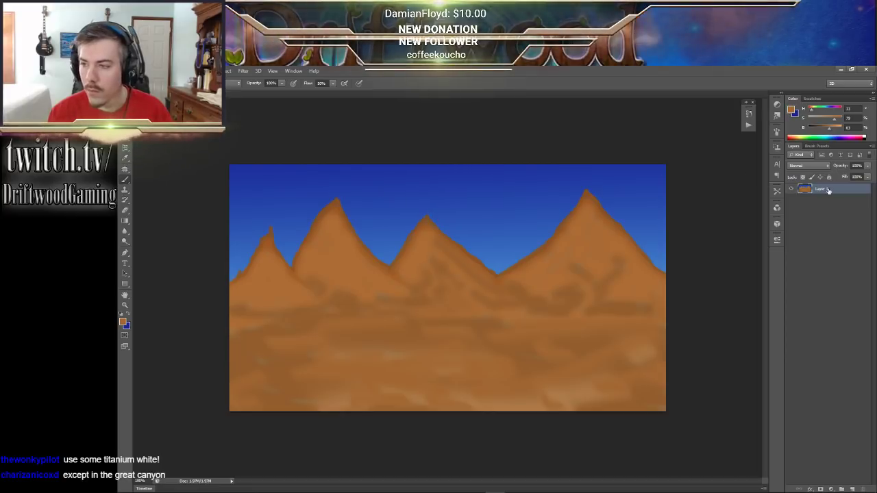
- Create a new layer below the landscape layer and set the foreground to near-white with hue 210, saturation 7 and brightness 100
{"action": "key", "text": "ctrl+shift+n"}
{"action": "key", "text": "Return"}
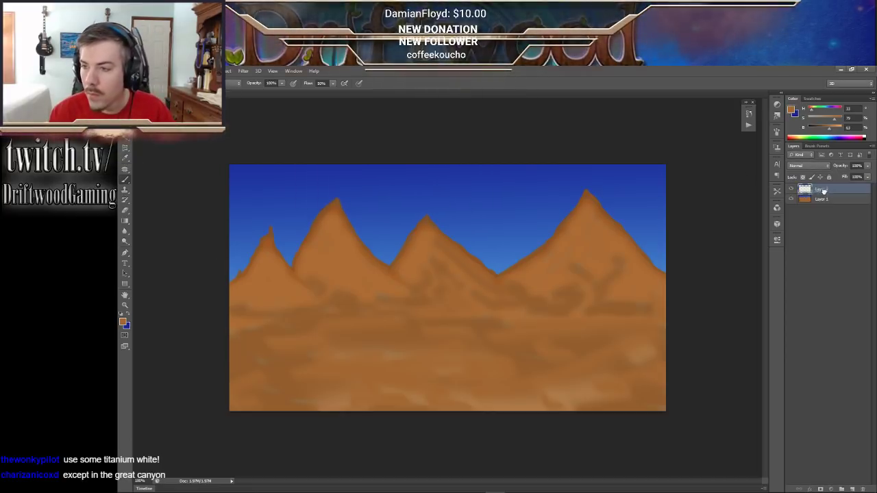
{"action": "left_click_drag", "start_coordinate": [824, 193], "coordinate": [828, 212]}
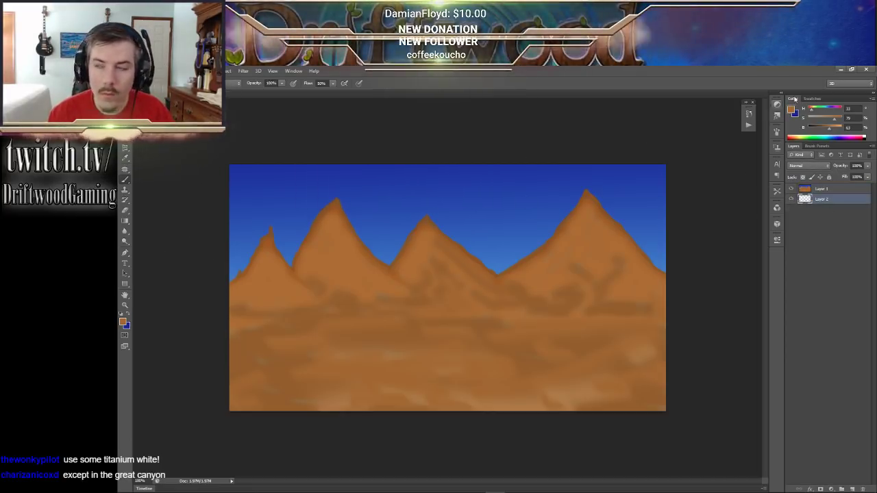
{"action": "left_click", "coordinate": [864, 136]}
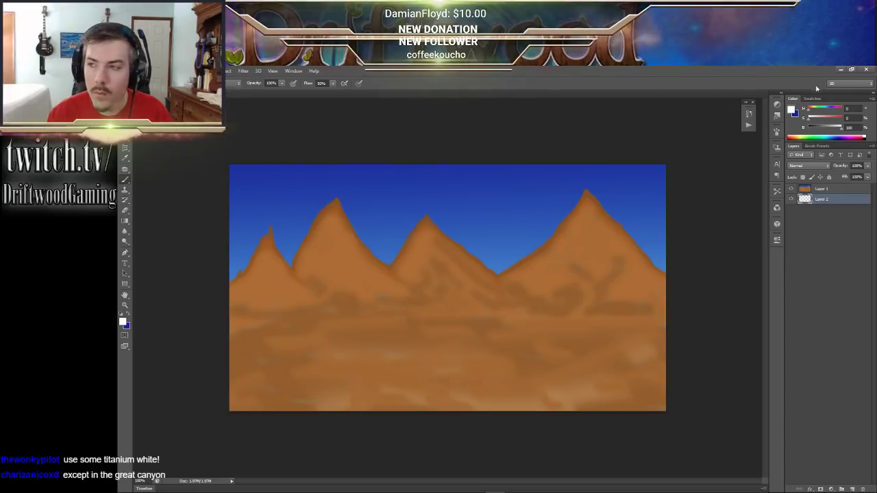
{"action": "mouse_move", "coordinate": [821, 111]}
{"action": "left_mouse_down"}
{"action": "mouse_move", "coordinate": [828, 109]}
{"action": "mouse_move", "coordinate": [811, 119]}
{"action": "left_mouse_up"}
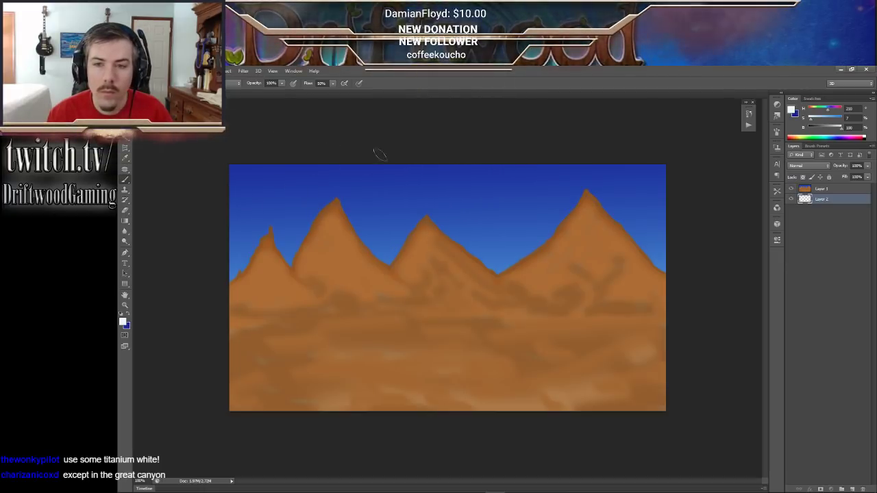
- Move the empty new layer above the landscape layer, undoing the test cloud strokes made in the sky
{"action": "left_click_drag", "start_coordinate": [815, 199], "coordinate": [815, 188]}
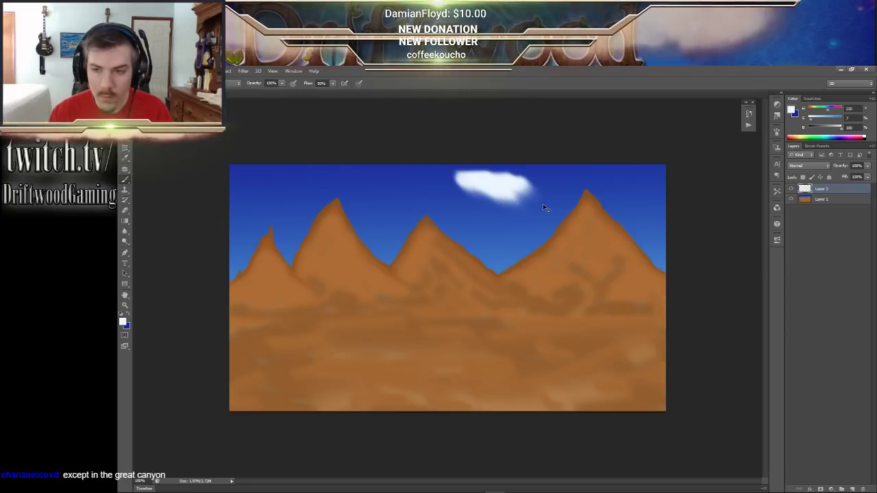
{"action": "key", "text": "ctrl+z"}
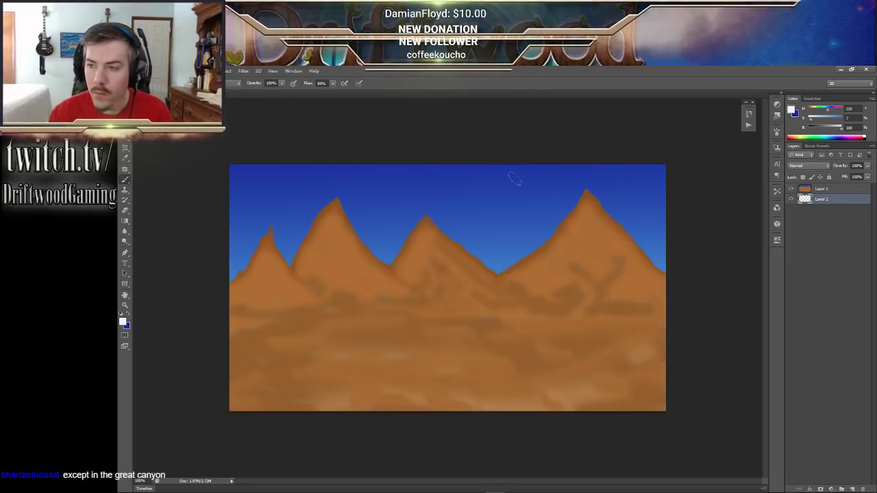
{"action": "left_click_drag", "start_coordinate": [804, 199], "coordinate": [805, 189]}
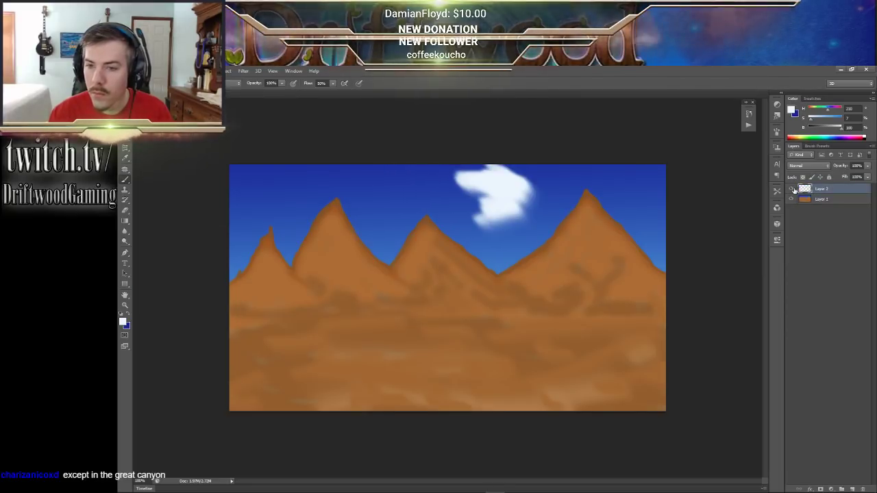
{"action": "key", "text": "ctrl+z"}
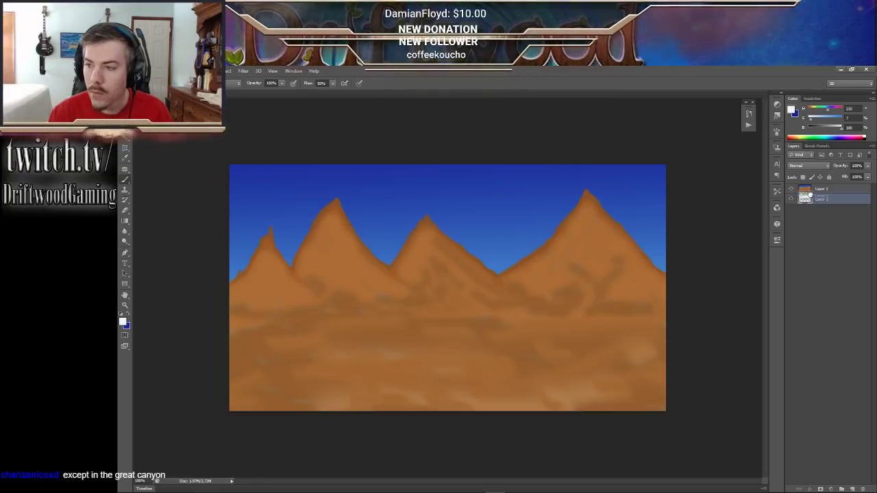
{"action": "left_click_drag", "start_coordinate": [808, 200], "coordinate": [806, 187]}
{"action": "key", "text": "ctrl+z"}
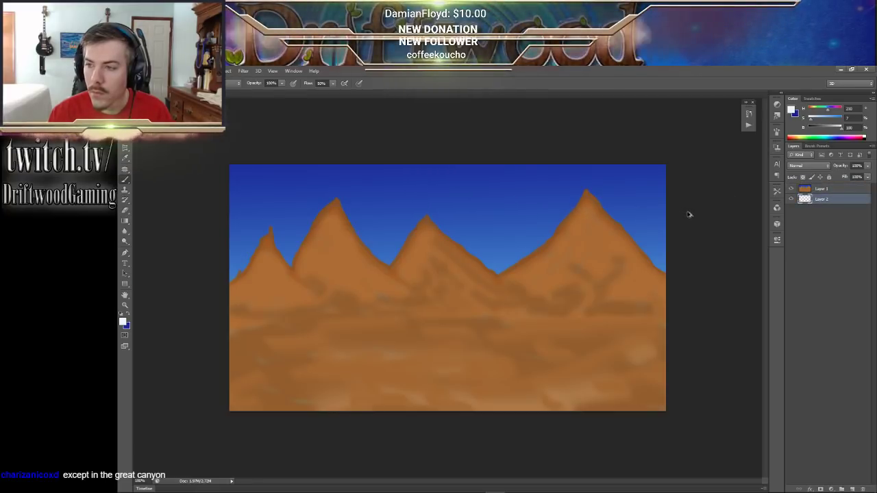
{"action": "key", "text": "ctrl+z"}
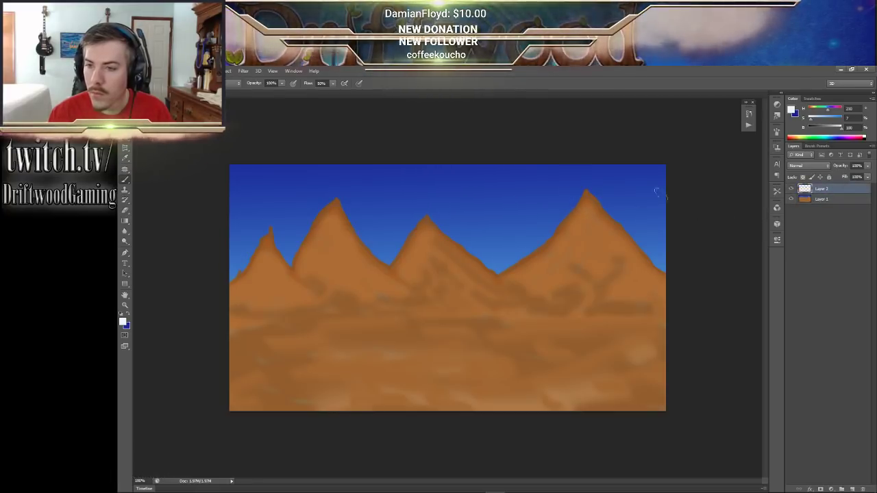
- Try painting white clouds along the upper sky with the flat angled brush and undo the strokes
{"action": "mouse_move", "coordinate": [511, 192]}
{"action": "left_mouse_down"}
{"action": "mouse_move", "coordinate": [455, 179]}
{"action": "mouse_move", "coordinate": [530, 189]}
{"action": "mouse_move", "coordinate": [507, 205]}
{"action": "mouse_move", "coordinate": [452, 174]}
{"action": "mouse_move", "coordinate": [416, 177]}
{"action": "mouse_move", "coordinate": [541, 180]}
{"action": "mouse_move", "coordinate": [627, 165]}
{"action": "mouse_move", "coordinate": [637, 171]}
{"action": "left_mouse_up"}
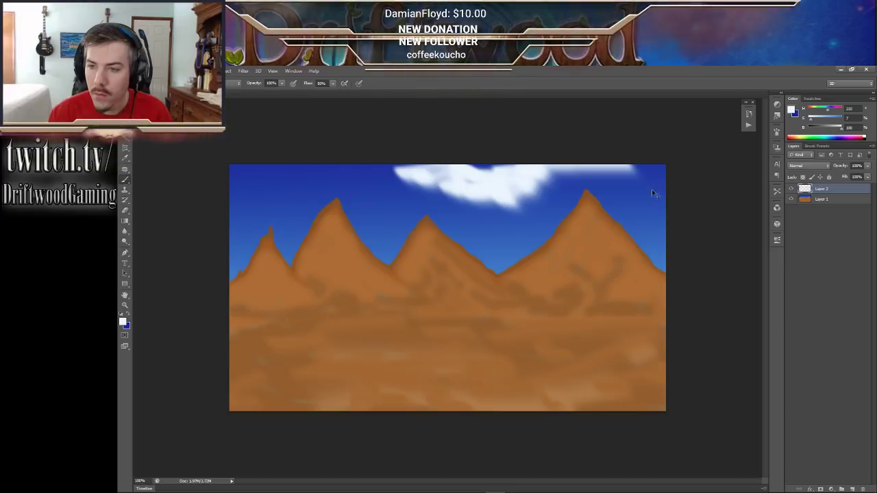
{"action": "key", "text": "ctrl+z"}
{"action": "mouse_move", "coordinate": [494, 201]}
{"action": "left_mouse_down"}
{"action": "mouse_move", "coordinate": [491, 193]}
{"action": "mouse_move", "coordinate": [524, 184]}
{"action": "mouse_move", "coordinate": [457, 179]}
{"action": "mouse_move", "coordinate": [510, 213]}
{"action": "mouse_move", "coordinate": [520, 180]}
{"action": "left_mouse_up"}
{"action": "key", "text": "ctrl+alt+z"}
{"action": "key", "text": "ctrl+alt+z"}
{"action": "key", "text": "ctrl+alt+z"}
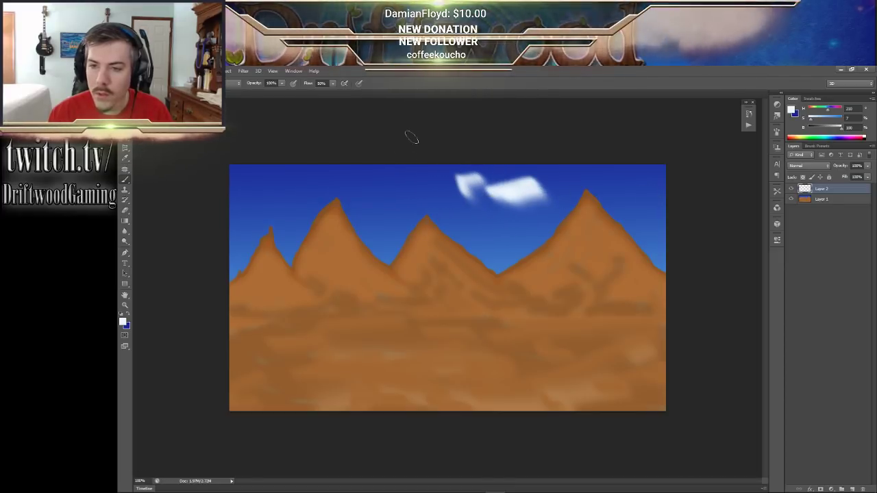
- Try large soft round brushes for a cloud between the middle and rightmost mountains, undoing each test stroke
{"action": "left_click", "coordinate": [137, 83]}
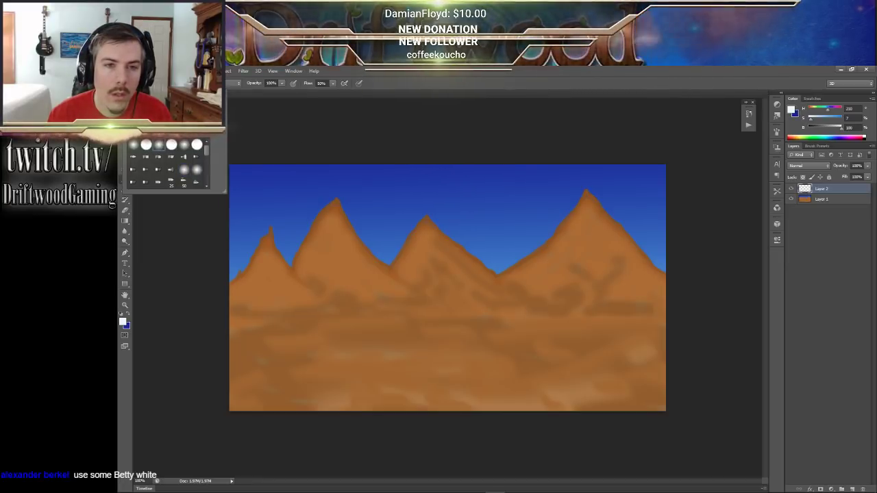
{"action": "left_click_drag", "start_coordinate": [511, 168], "coordinate": [411, 154]}
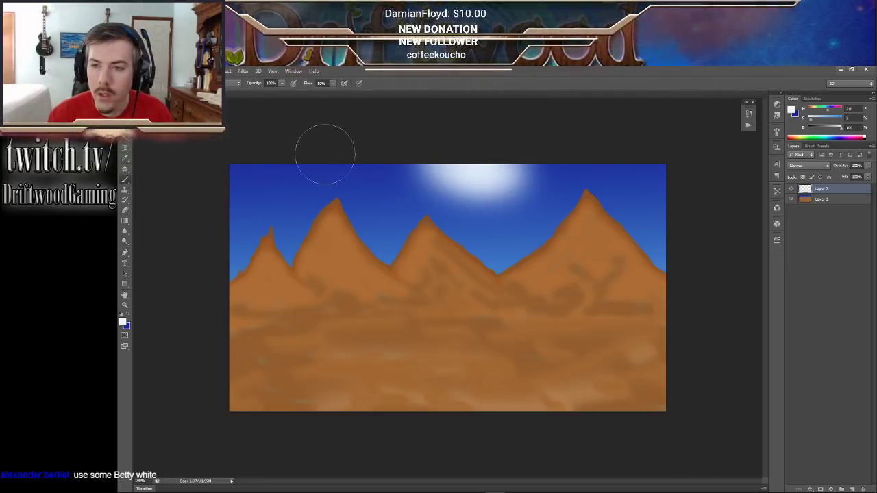
{"action": "key", "text": "ctrl+z"}
{"action": "left_click", "coordinate": [137, 83]}
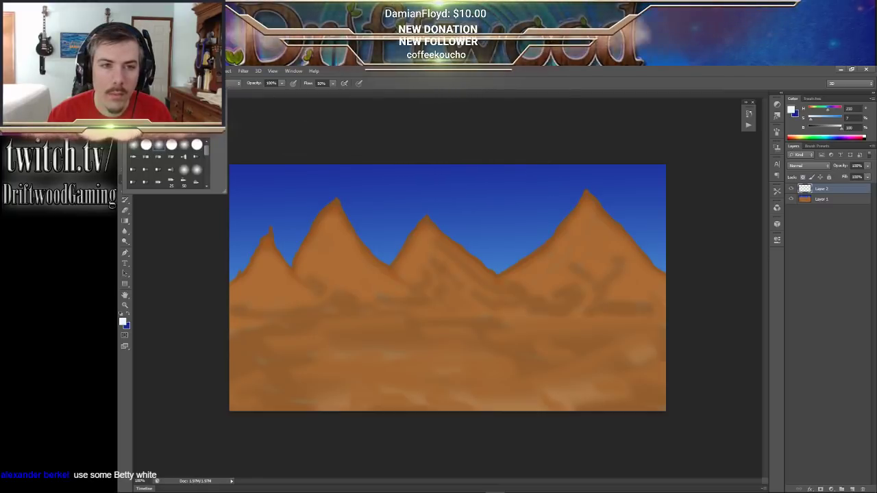
{"action": "left_click", "coordinate": [470, 185]}
{"action": "left_click_drag", "start_coordinate": [470, 185], "coordinate": [542, 180]}
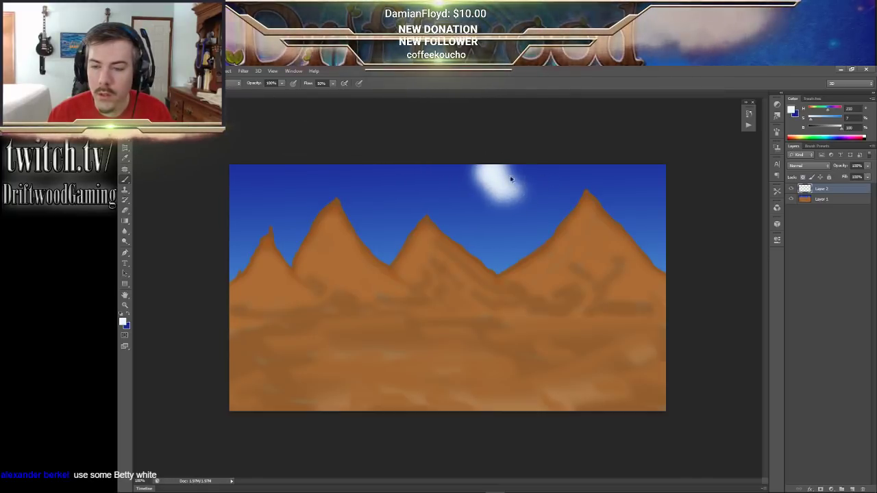
{"action": "key", "text": "ctrl+z"}
- Test other brush presets from further down the brush list on the sky and undo each cloud stroke
{"action": "left_click", "coordinate": [137, 83]}
{"action": "scroll", "coordinate": [171, 172], "scroll_direction": "down", "scroll_amount": 5}
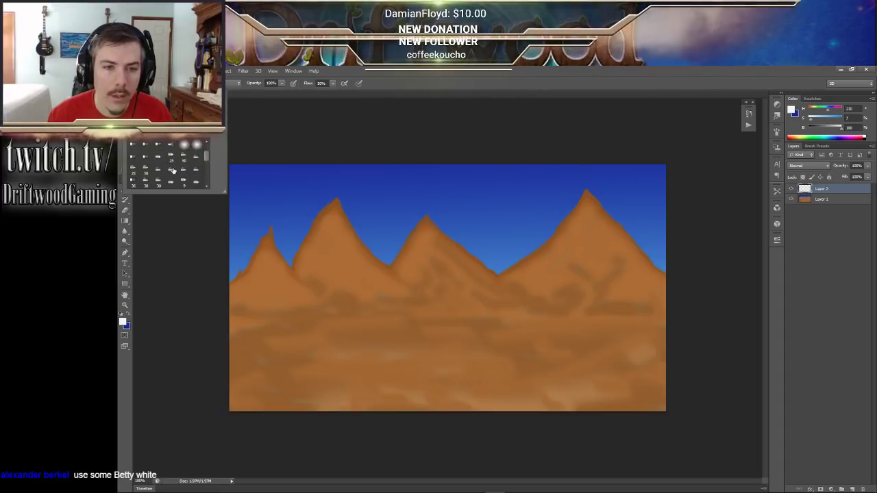
{"action": "left_click", "coordinate": [487, 192]}
{"action": "left_click_drag", "start_coordinate": [488, 192], "coordinate": [526, 174]}
{"action": "key", "text": "ctrl+z"}
{"action": "left_click", "coordinate": [137, 83]}
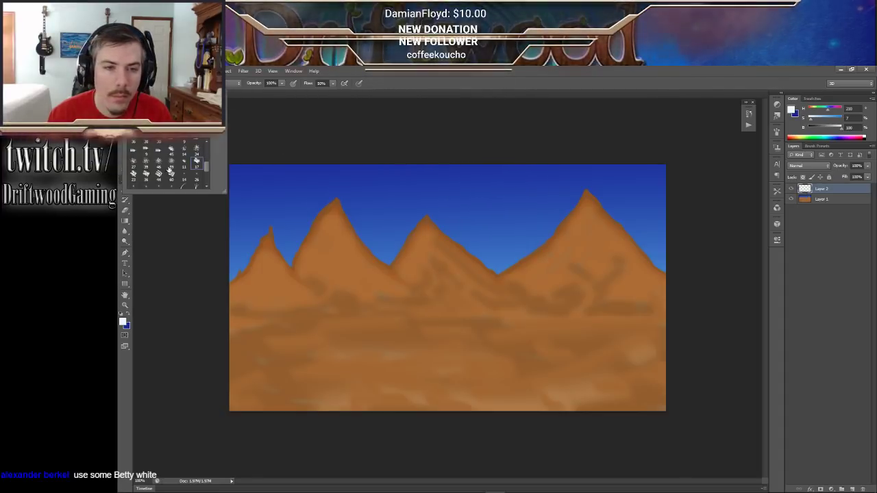
{"action": "scroll", "coordinate": [161, 174], "scroll_direction": "down", "scroll_amount": 1}
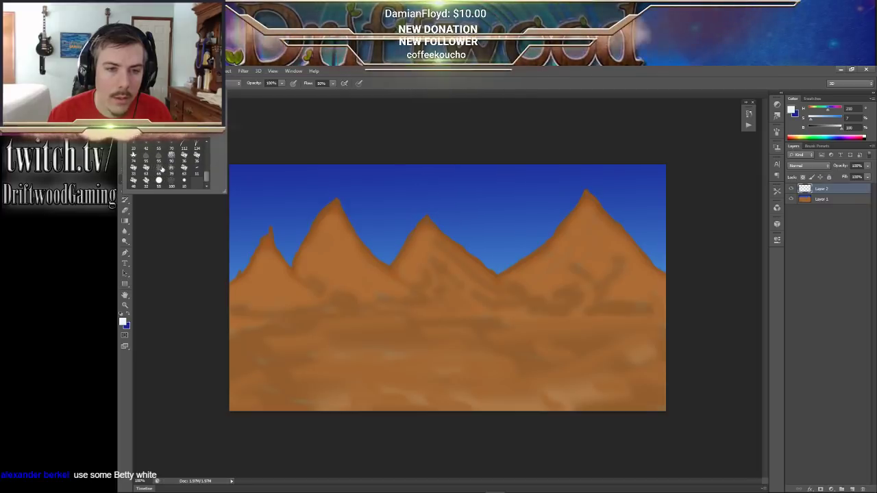
{"action": "left_click", "coordinate": [159, 179]}
{"action": "left_click", "coordinate": [507, 183]}
{"action": "mouse_move", "coordinate": [479, 180]}
{"action": "left_mouse_down"}
{"action": "mouse_move", "coordinate": [494, 173]}
{"action": "mouse_move", "coordinate": [396, 180]}
{"action": "left_mouse_up"}
{"action": "key", "text": "ctrl+z"}
- Choose a soft round brush and paint several white clouds across the sky, undoing the strip that crosses a mountain peak
{"action": "left_click", "coordinate": [137, 83]}
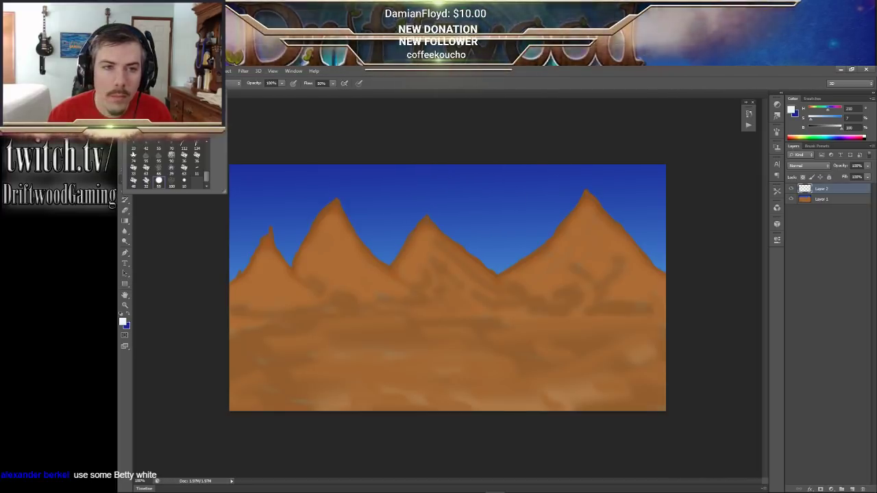
{"action": "scroll", "coordinate": [175, 147], "scroll_direction": "up", "scroll_amount": 3}
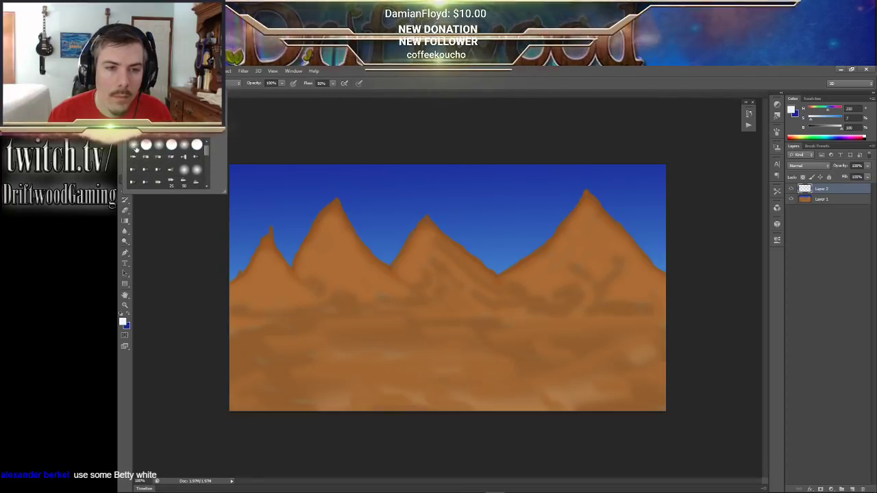
{"action": "left_click", "coordinate": [469, 176]}
{"action": "mouse_move", "coordinate": [470, 176]}
{"action": "left_mouse_down"}
{"action": "mouse_move", "coordinate": [524, 180]}
{"action": "mouse_move", "coordinate": [503, 165]}
{"action": "mouse_move", "coordinate": [445, 194]}
{"action": "left_mouse_up"}
{"action": "key", "text": "ctrl+z"}
{"action": "mouse_move", "coordinate": [503, 204]}
{"action": "left_mouse_down"}
{"action": "mouse_move", "coordinate": [480, 196]}
{"action": "mouse_move", "coordinate": [545, 193]}
{"action": "mouse_move", "coordinate": [536, 172]}
{"action": "mouse_move", "coordinate": [504, 170]}
{"action": "mouse_move", "coordinate": [495, 191]}
{"action": "mouse_move", "coordinate": [427, 177]}
{"action": "left_mouse_up"}
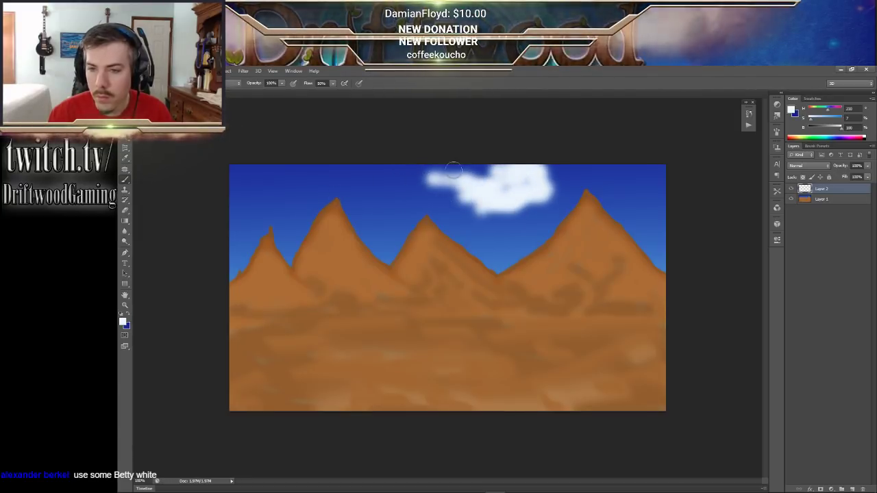
{"action": "mouse_move", "coordinate": [479, 176]}
{"action": "left_mouse_down"}
{"action": "mouse_move", "coordinate": [339, 179]}
{"action": "mouse_move", "coordinate": [493, 194]}
{"action": "mouse_move", "coordinate": [537, 169]}
{"action": "mouse_move", "coordinate": [558, 188]}
{"action": "mouse_move", "coordinate": [608, 173]}
{"action": "mouse_move", "coordinate": [634, 181]}
{"action": "mouse_move", "coordinate": [625, 195]}
{"action": "mouse_move", "coordinate": [606, 181]}
{"action": "left_mouse_up"}
{"action": "mouse_move", "coordinate": [370, 215]}
{"action": "left_mouse_down"}
{"action": "mouse_move", "coordinate": [274, 212]}
{"action": "mouse_move", "coordinate": [373, 217]}
{"action": "left_mouse_up"}
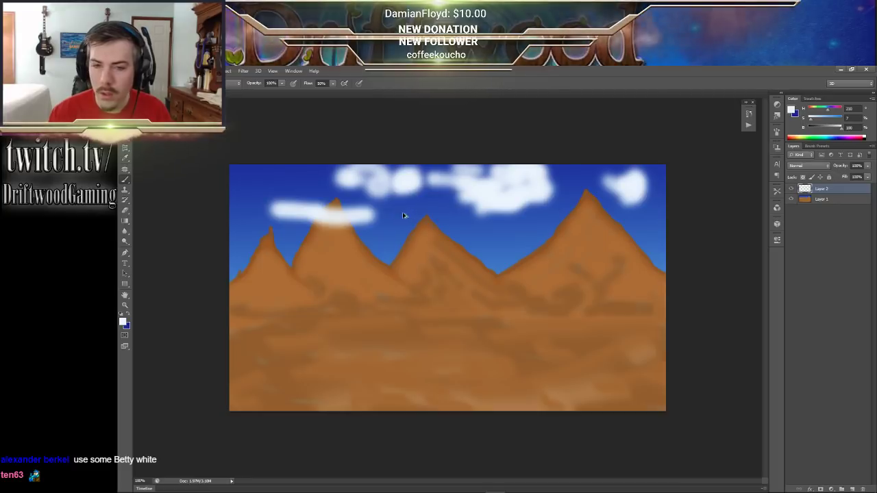
{"action": "key", "text": "ctrl+z"}
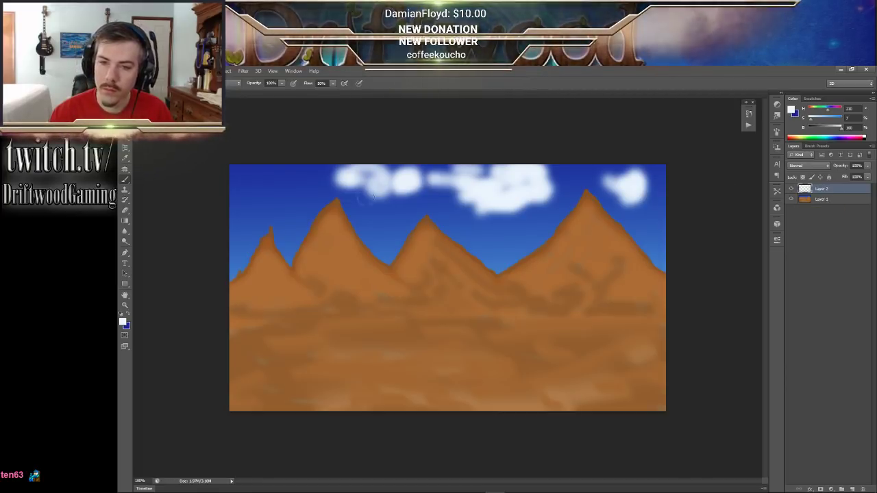
{"action": "left_click_drag", "start_coordinate": [267, 201], "coordinate": [257, 190]}
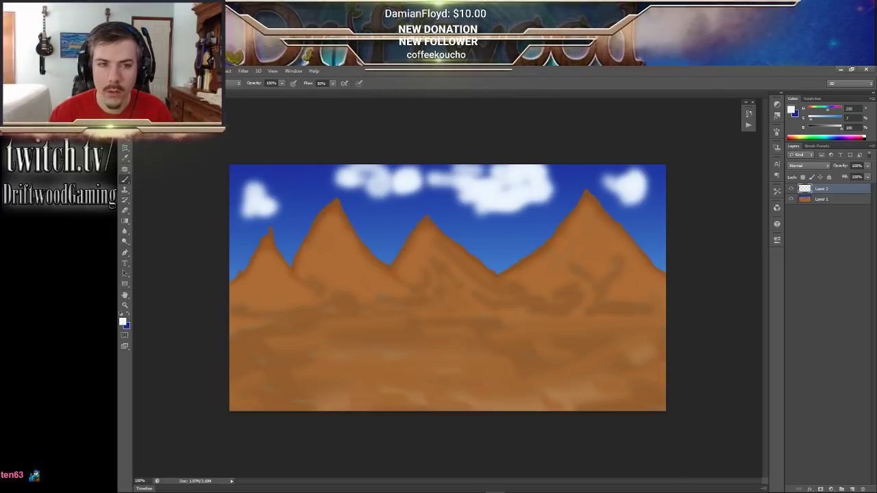
{"action": "left_click", "coordinate": [244, 71]}
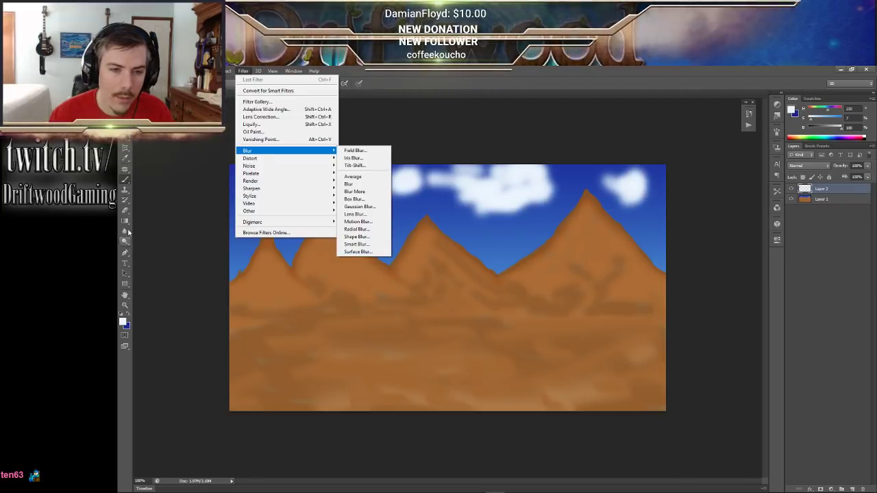
{"action": "left_click", "coordinate": [125, 199]}
{"action": "left_click", "coordinate": [125, 208]}
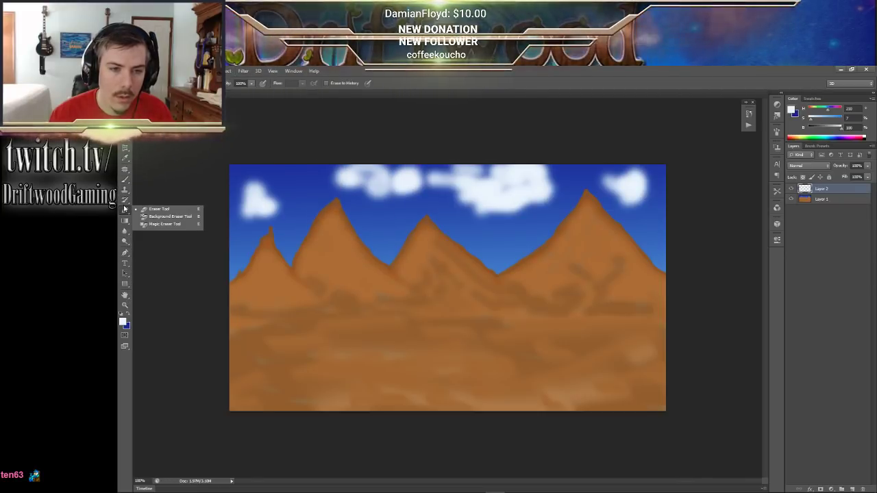
- Smear the edges of all the clouds with the Smudge tool to give them a wispy, irregular outline
{"action": "left_click", "coordinate": [125, 231]}
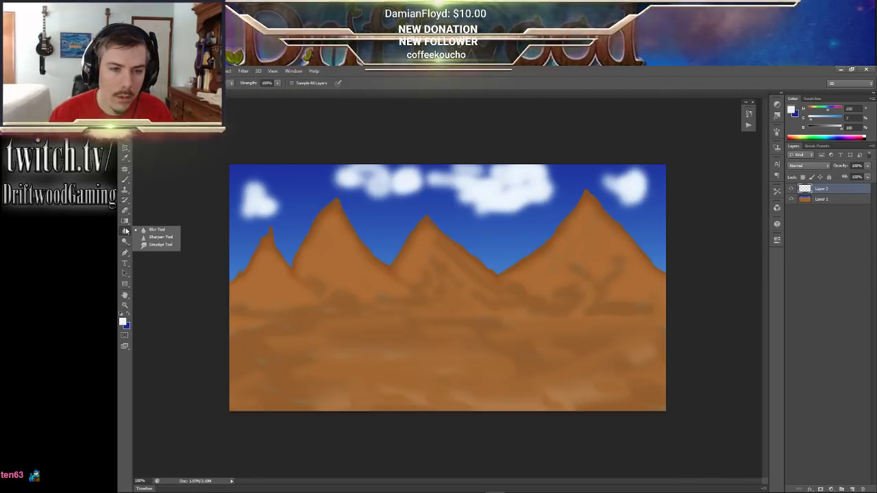
{"action": "left_click", "coordinate": [160, 246]}
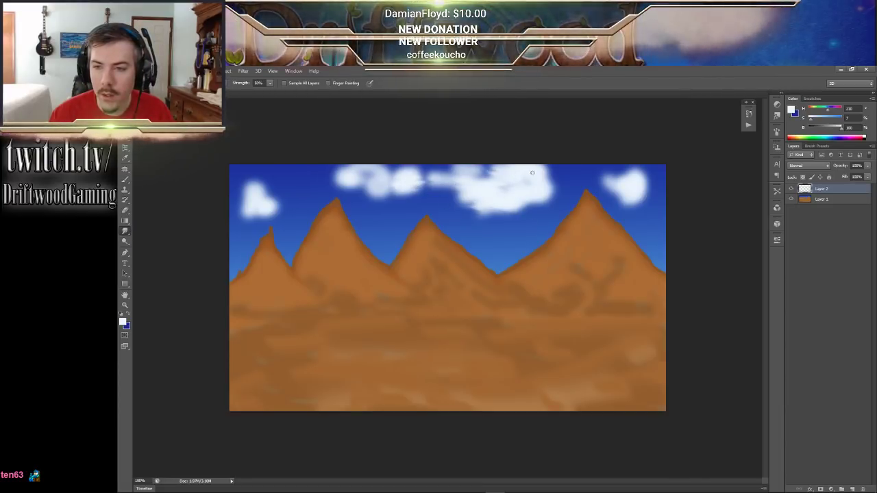
{"action": "mouse_move", "coordinate": [343, 178]}
{"action": "left_mouse_down"}
{"action": "mouse_move", "coordinate": [388, 193]}
{"action": "mouse_move", "coordinate": [334, 186]}
{"action": "left_mouse_up"}
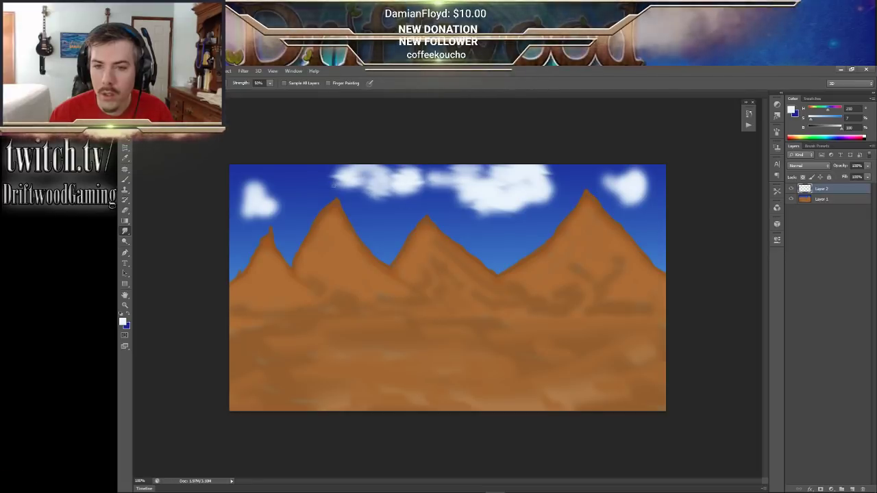
{"action": "left_click_drag", "start_coordinate": [247, 194], "coordinate": [275, 209]}
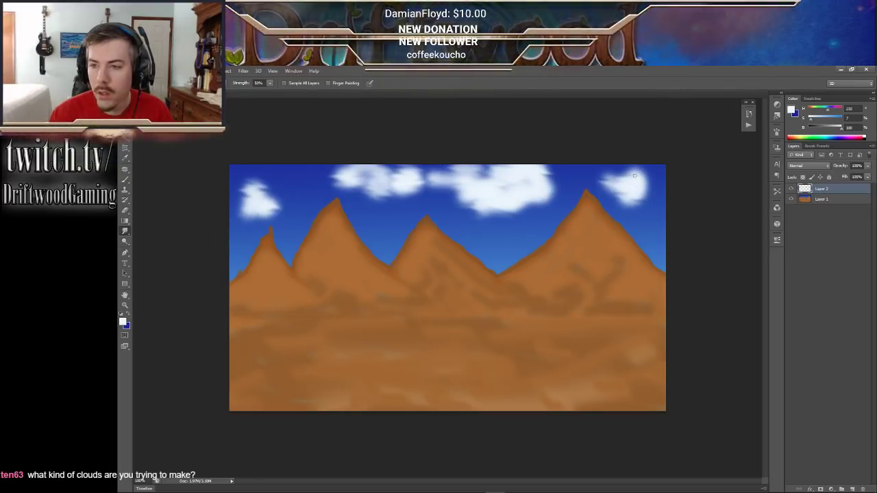
{"action": "left_click_drag", "start_coordinate": [617, 176], "coordinate": [629, 202]}
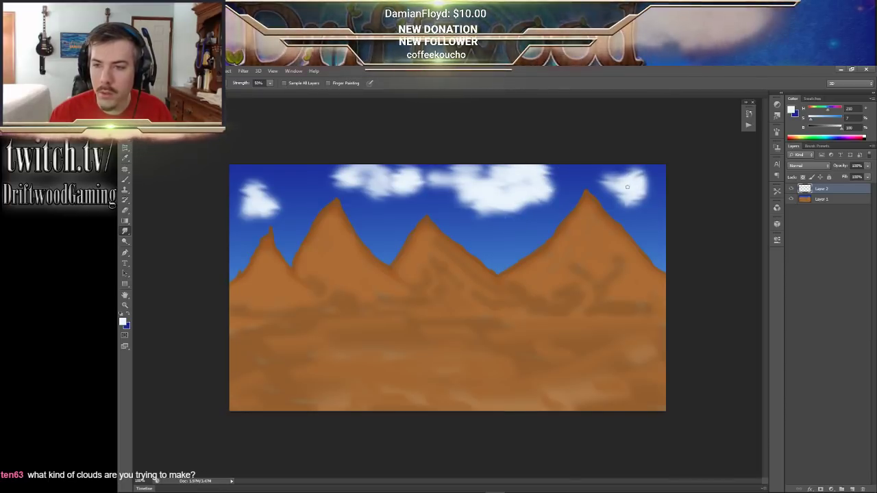
{"action": "left_click_drag", "start_coordinate": [642, 187], "coordinate": [654, 185]}
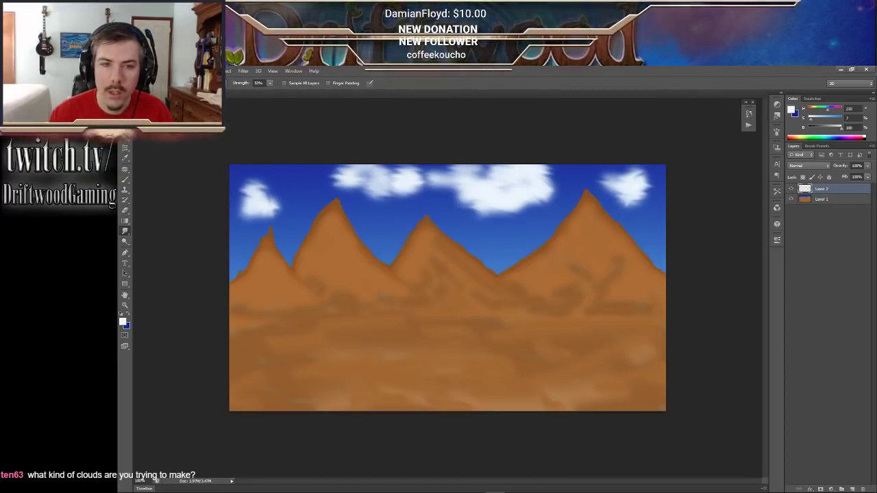
{"action": "left_click", "coordinate": [147, 83]}
{"action": "left_click", "coordinate": [460, 369]}
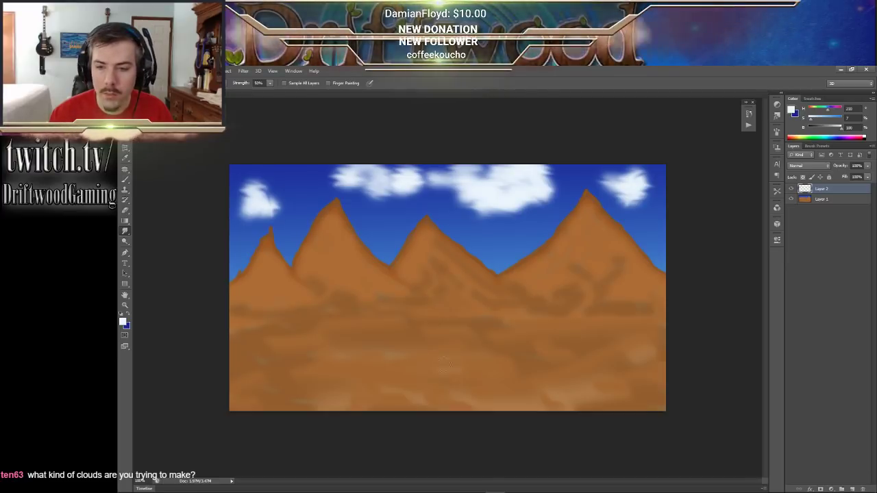
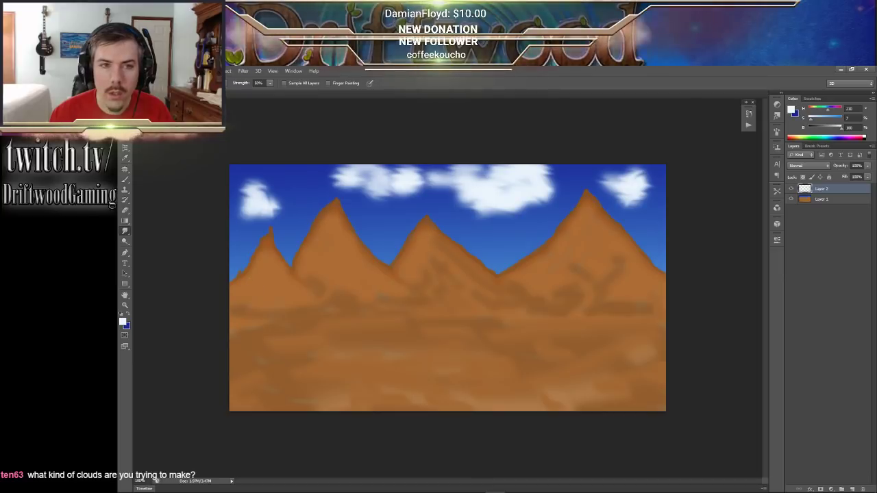
{"action": "left_click", "coordinate": [145, 83]}
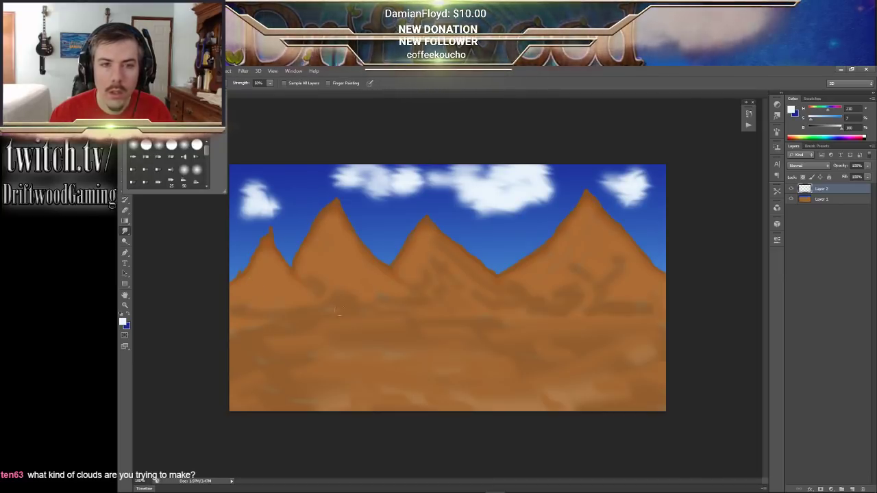
{"action": "left_click", "coordinate": [325, 288]}
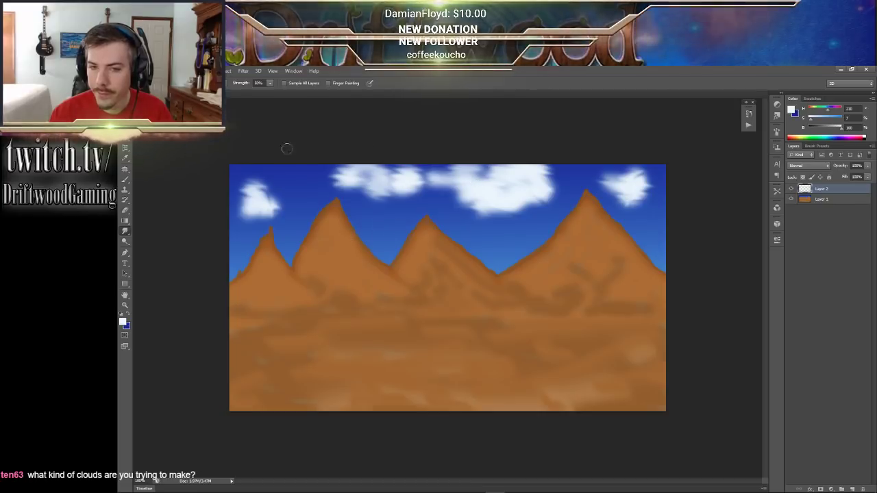
- Save the painting as "1104x624 Cloudy Mountains.psd" in the Backgrounds folder inside Custom Assets
{"action": "left_click", "coordinate": [143, 71]}
{"action": "left_click", "coordinate": [159, 166]}
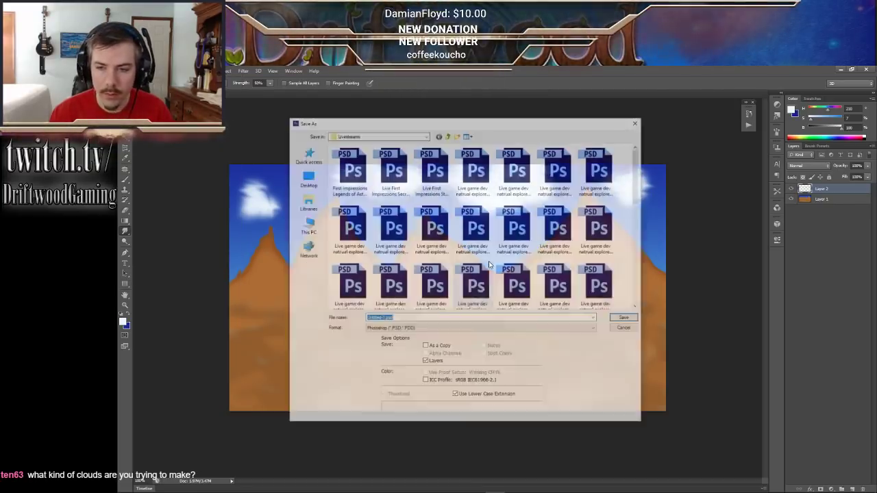
{"action": "left_click", "coordinate": [425, 135]}
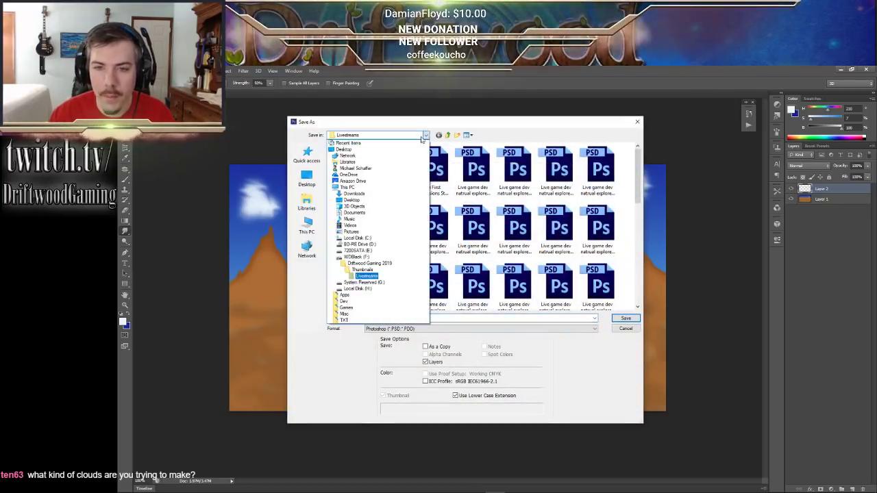
{"action": "left_click", "coordinate": [356, 257]}
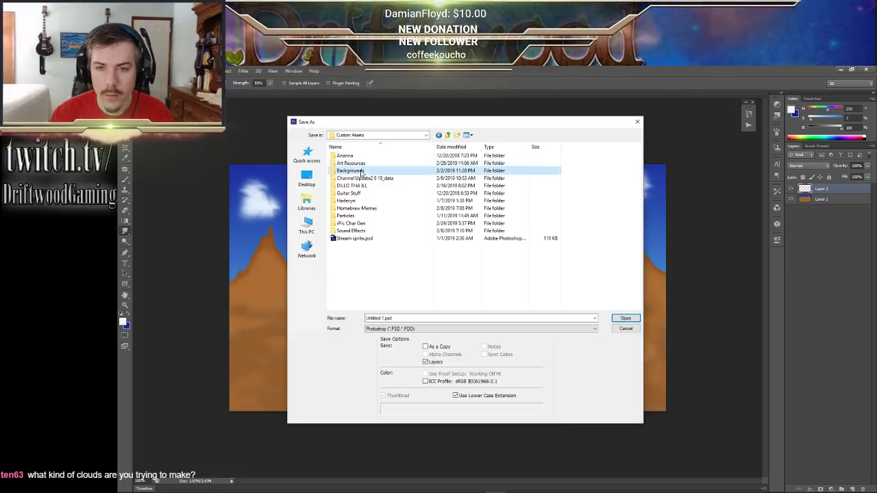
{"action": "double_click", "coordinate": [362, 171]}
{"action": "triple_click", "coordinate": [381, 318]}
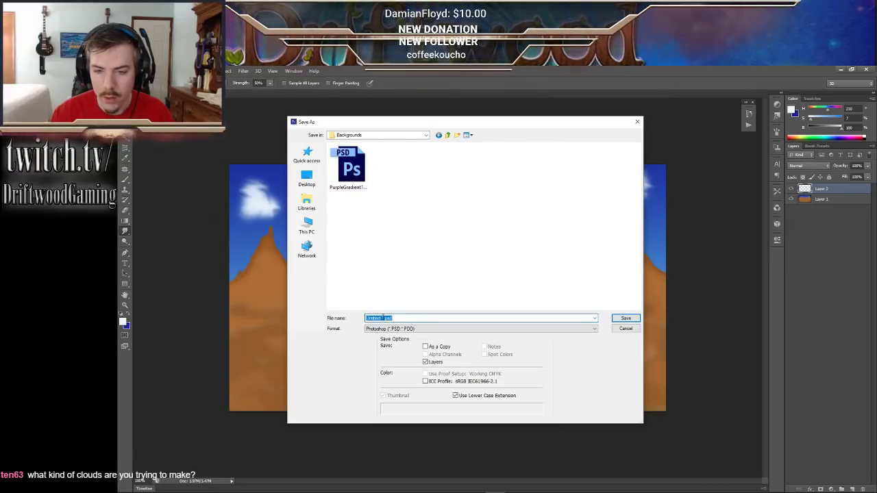
{"action": "key", "text": "BackSpace"}
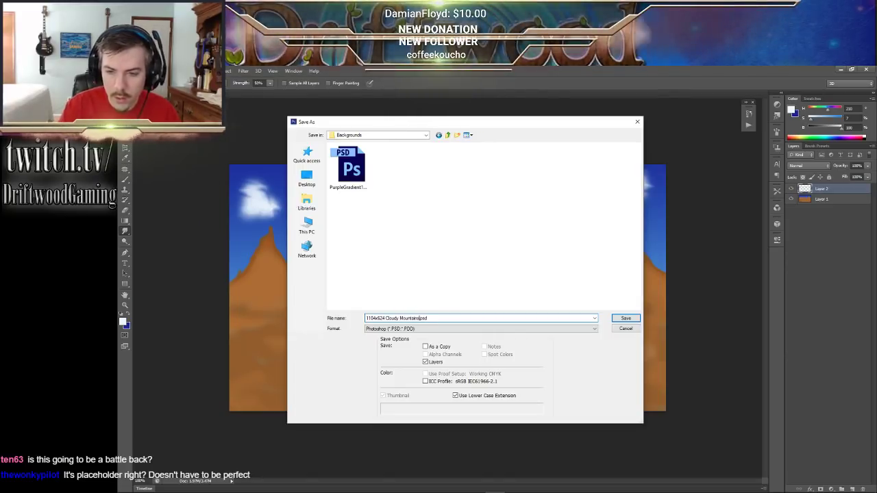
{"action": "left_click", "coordinate": [625, 319]}
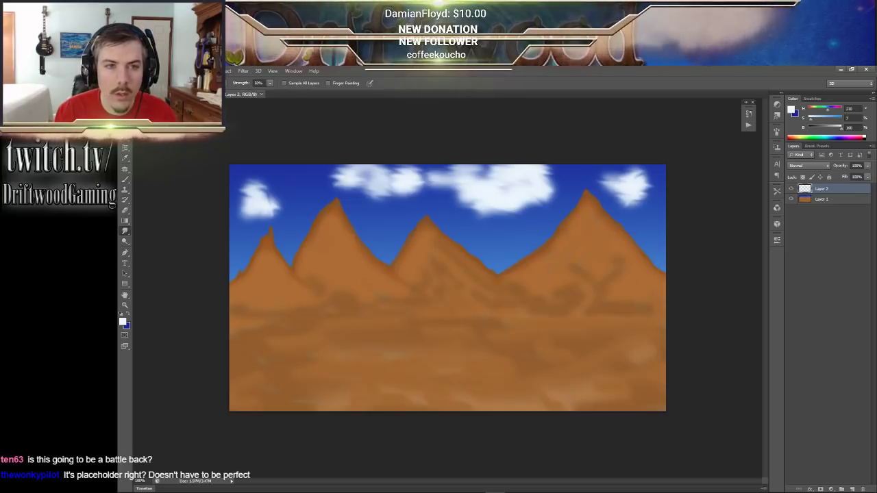
- Save a PNG copy named "1104x624 Cloudy Mountains.png" in the Backgrounds folder with smallest compression and no interlacing
{"action": "left_click", "coordinate": [139, 72]}
{"action": "left_click", "coordinate": [168, 169]}
{"action": "left_click", "coordinate": [430, 329]}
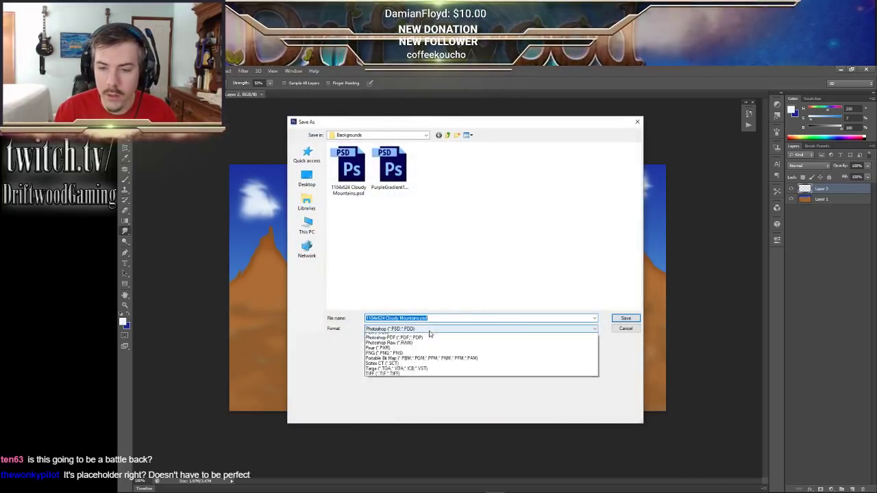
{"action": "left_click", "coordinate": [417, 424]}
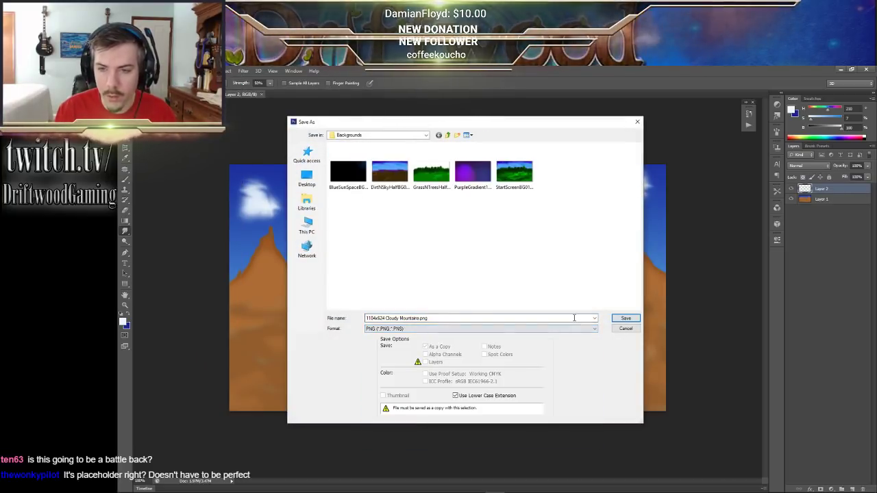
{"action": "left_click", "coordinate": [625, 318]}
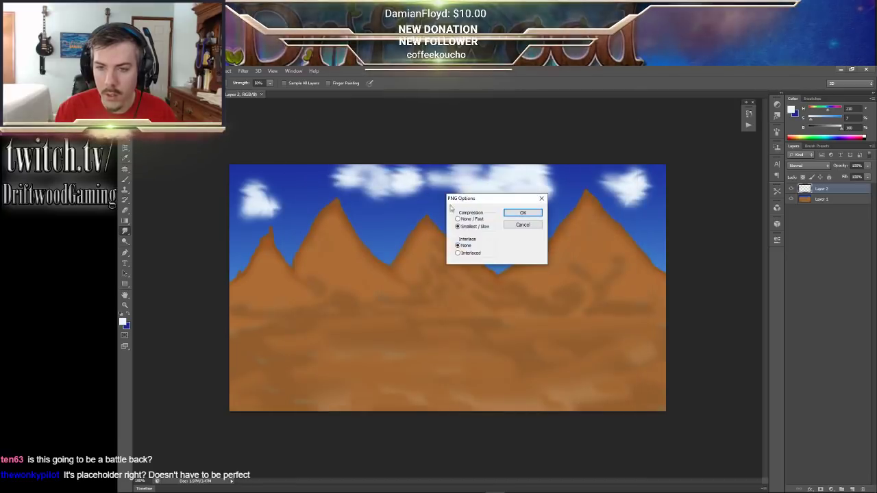
{"action": "left_click", "coordinate": [523, 213]}
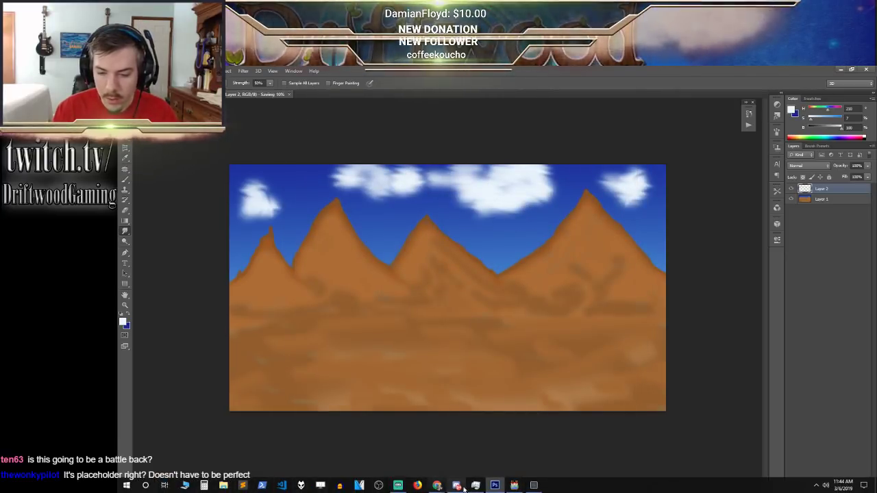
- Switch to RPG Maker MV, open the project folder and copy 1104x624 Cloudy Mountains.png from Custom Assets > Backgrounds on drive F
{"action": "left_click", "coordinate": [515, 485]}
{"action": "left_click", "coordinate": [237, 80]}
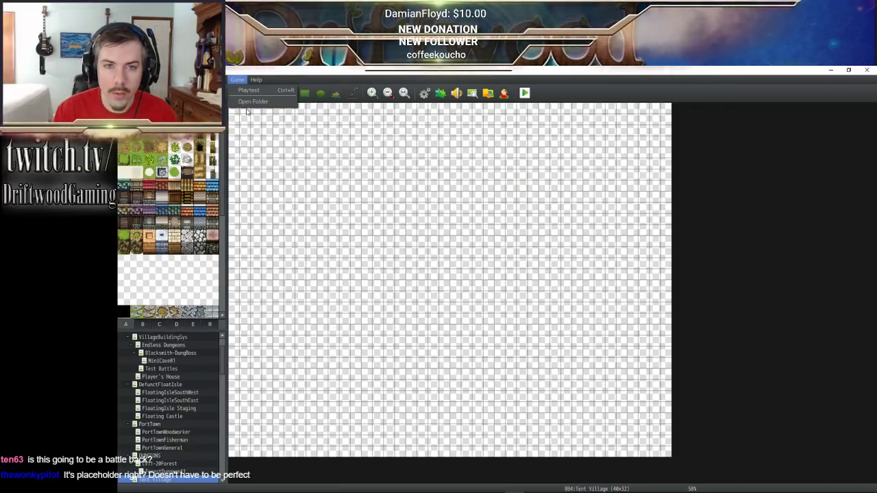
{"action": "left_click", "coordinate": [256, 101]}
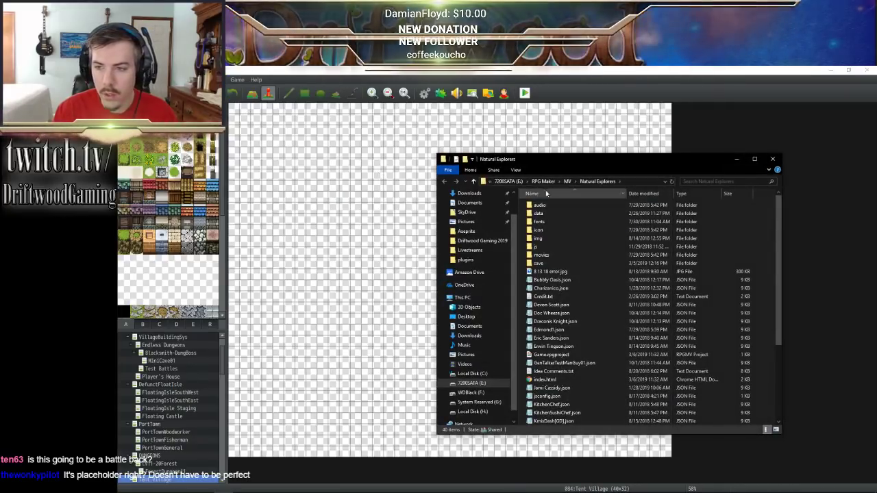
{"action": "left_click", "coordinate": [471, 392]}
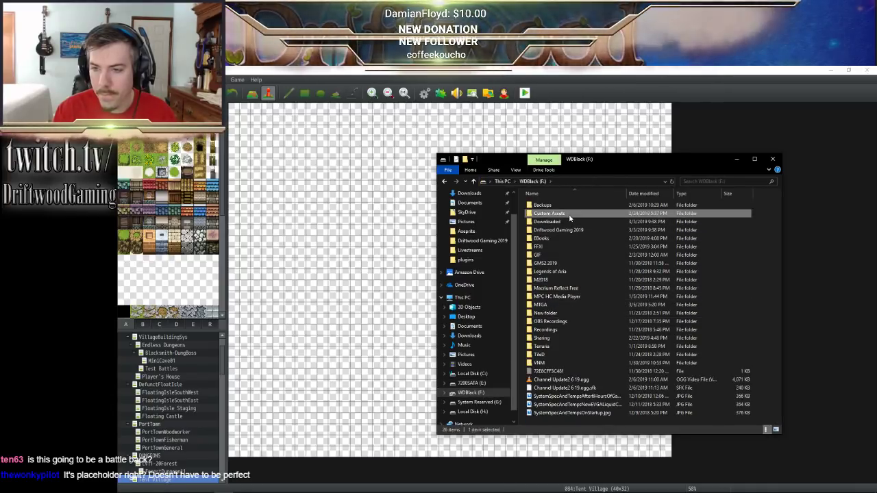
{"action": "double_click", "coordinate": [551, 213]}
{"action": "double_click", "coordinate": [553, 222]}
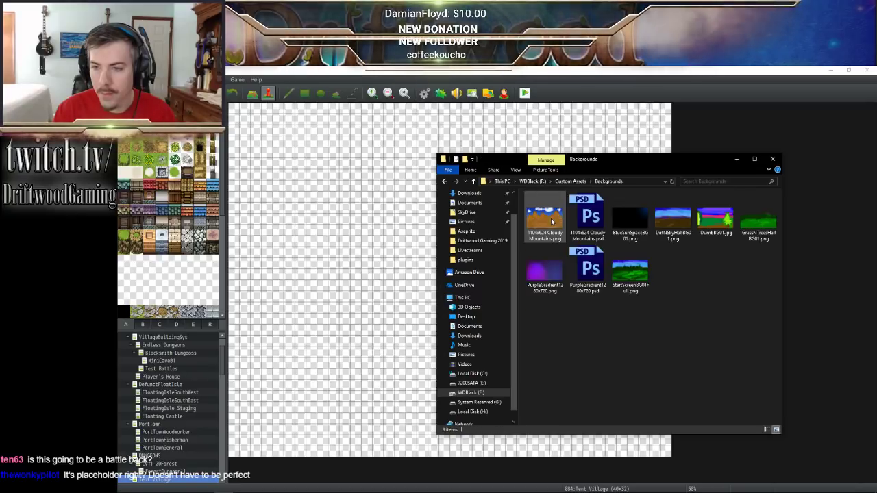
{"action": "left_click", "coordinate": [552, 219]}
- Paste the Cloudy Mountains PNG into the Natural Explorers project's img\parallaxes folder and minimize the folder windows
{"action": "left_click", "coordinate": [737, 159]}
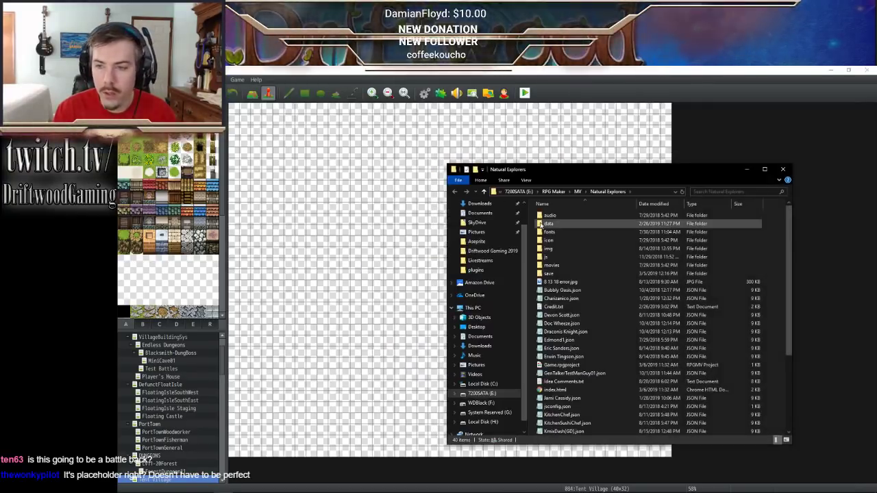
{"action": "double_click", "coordinate": [550, 250]}
{"action": "double_click", "coordinate": [569, 288]}
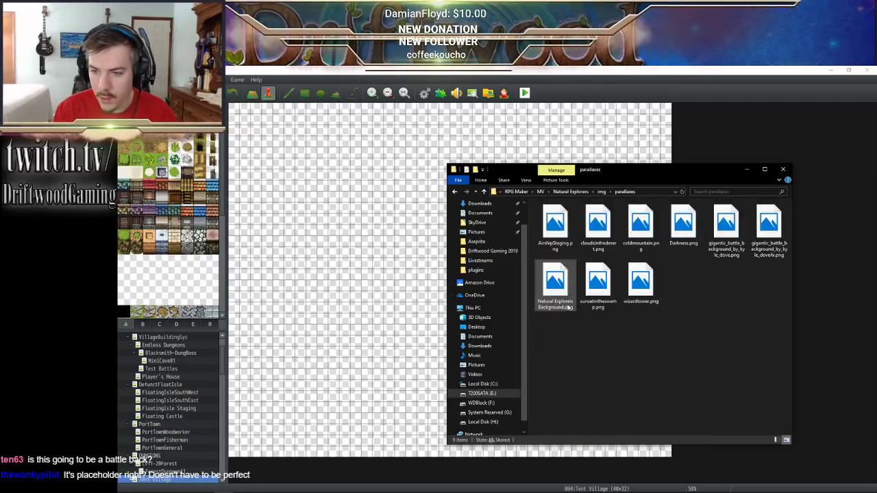
{"action": "left_click", "coordinate": [746, 169]}
- Assign the 1104x624 Cloudy Mountains image as the parallax background of the Tent Village map
{"action": "right_click", "coordinate": [170, 481]}
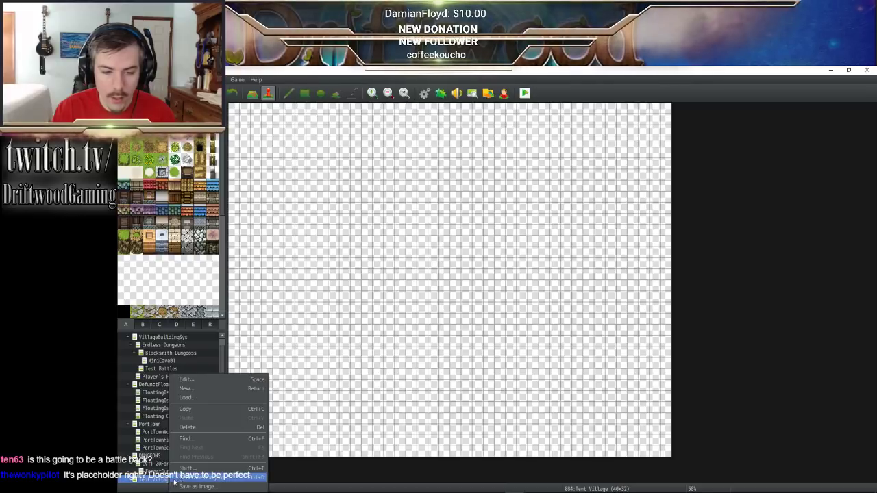
{"action": "left_click", "coordinate": [190, 381]}
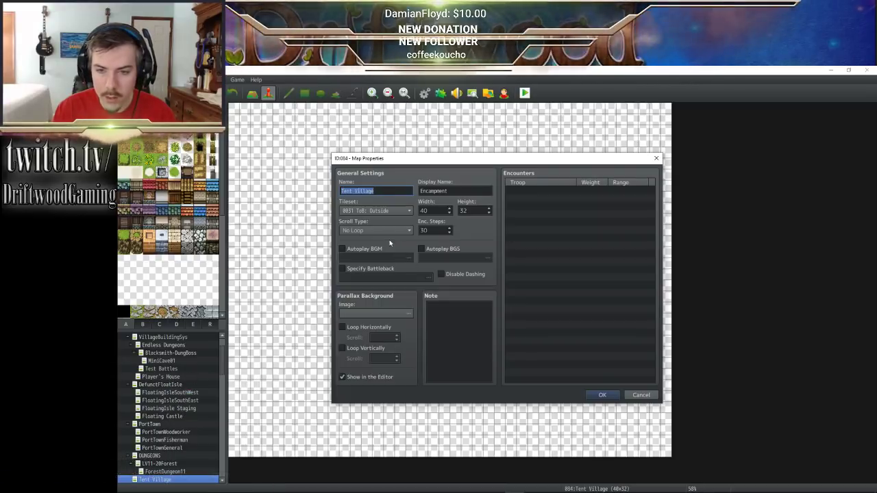
{"action": "left_click", "coordinate": [389, 312]}
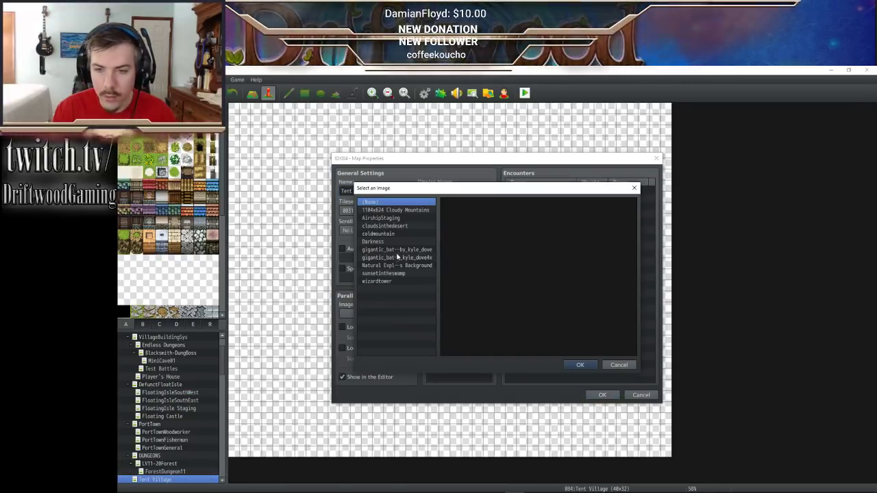
{"action": "left_click", "coordinate": [396, 210]}
{"action": "left_click", "coordinate": [579, 365]}
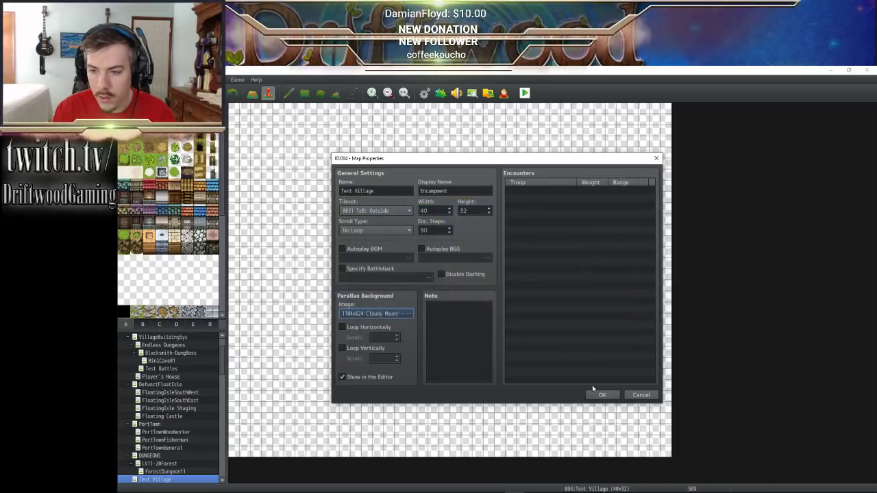
{"action": "left_click", "coordinate": [599, 395]}
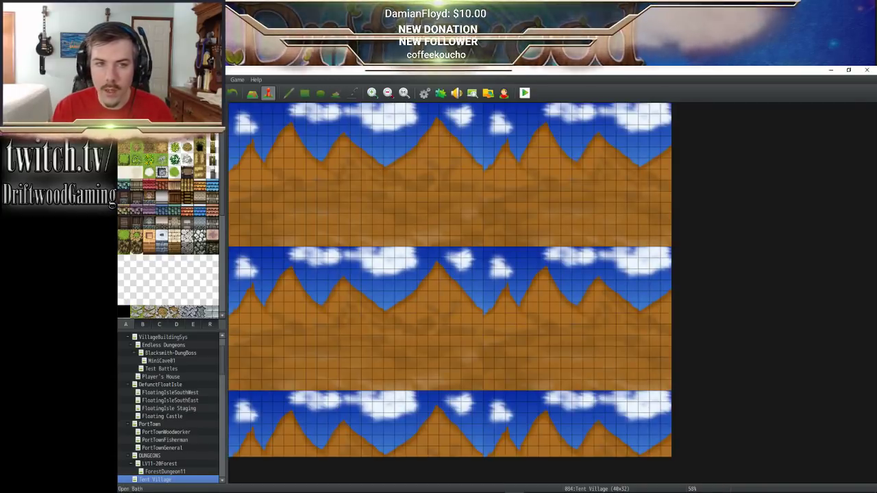
- Set the player's starting position to tile 17,15 on the Tent Village map
{"action": "right_click", "coordinate": [419, 273]}
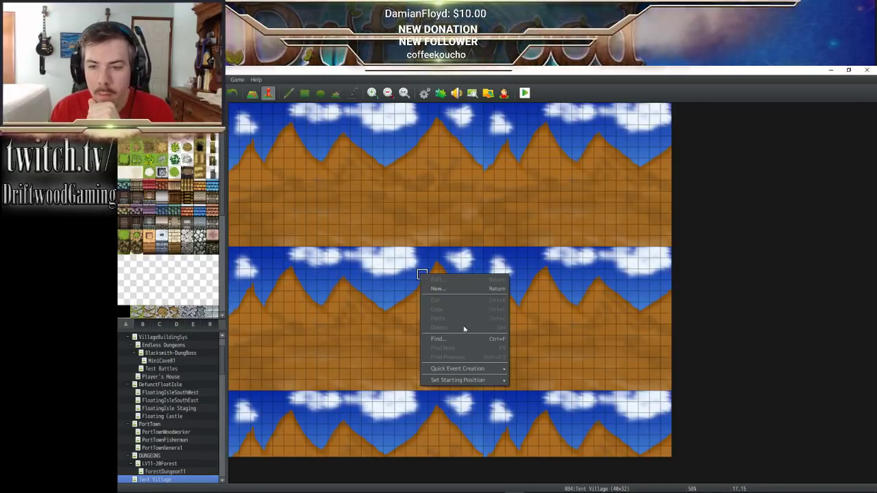
{"action": "mouse_move", "coordinate": [480, 381]}
{"action": "left_click", "coordinate": [527, 383]}
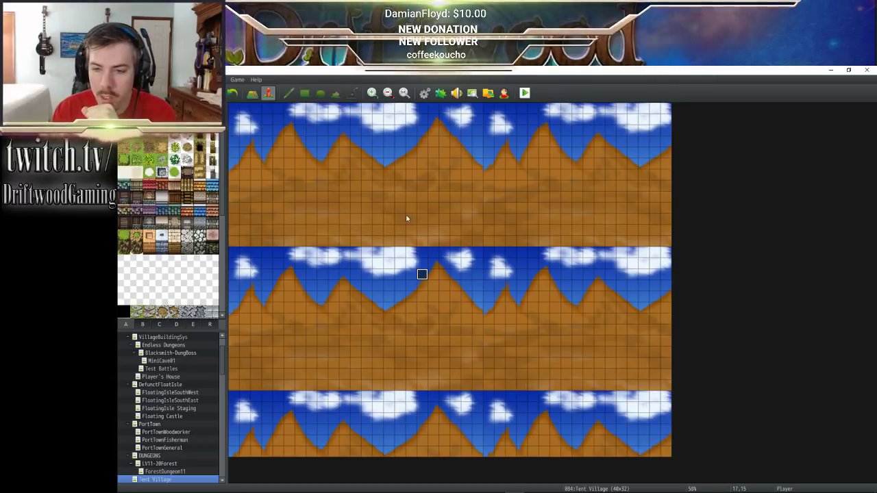
- Save the game changes, run a playtest and close it
{"action": "left_click", "coordinate": [528, 95]}
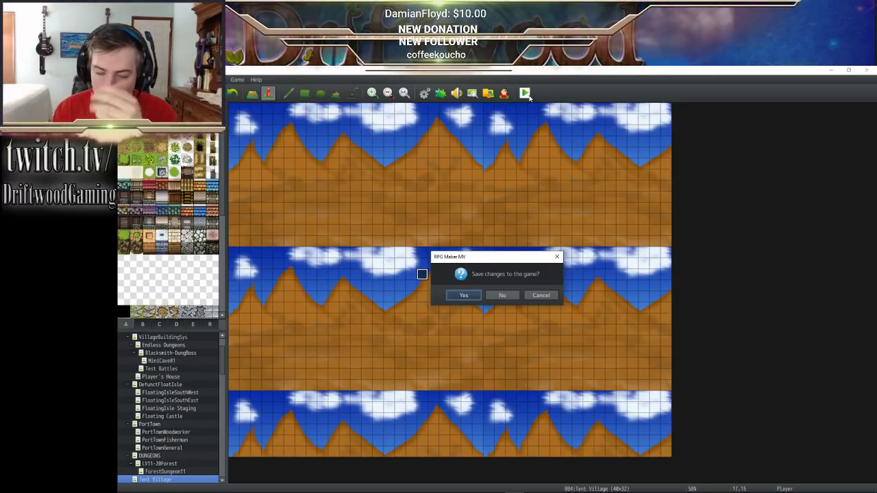
{"action": "left_click", "coordinate": [462, 296]}
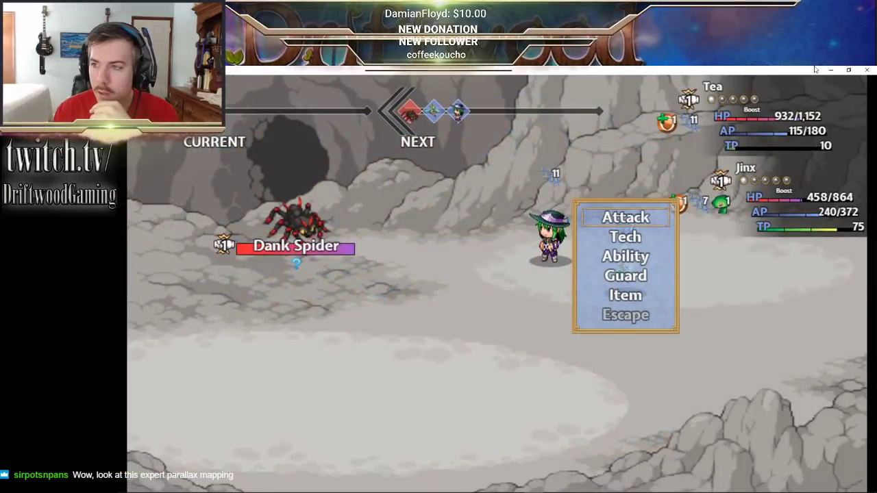
{"action": "key", "text": "alt+F4"}
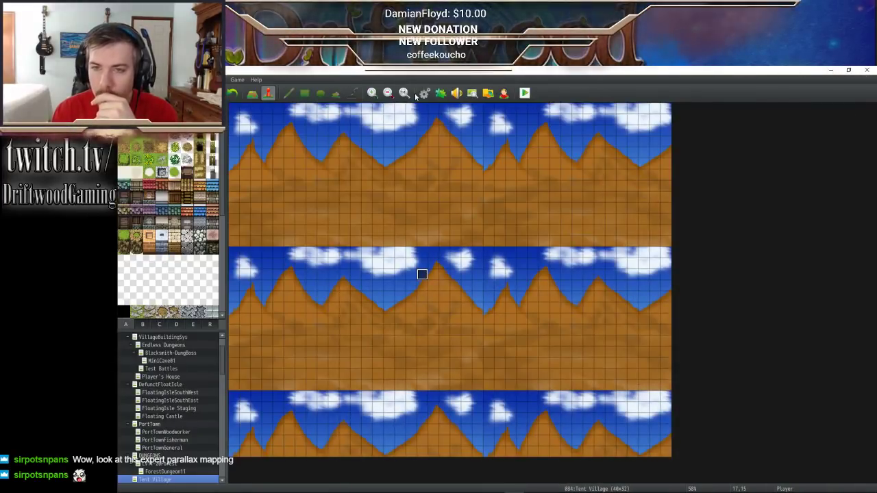
- Resize the Tent Village map to a width of 35 and a height of 28 tiles
{"action": "right_click", "coordinate": [152, 479]}
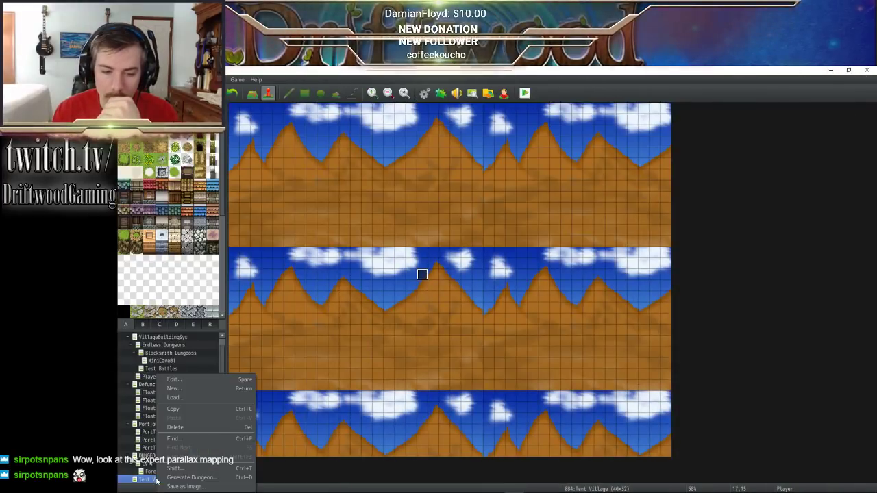
{"action": "left_click", "coordinate": [190, 381]}
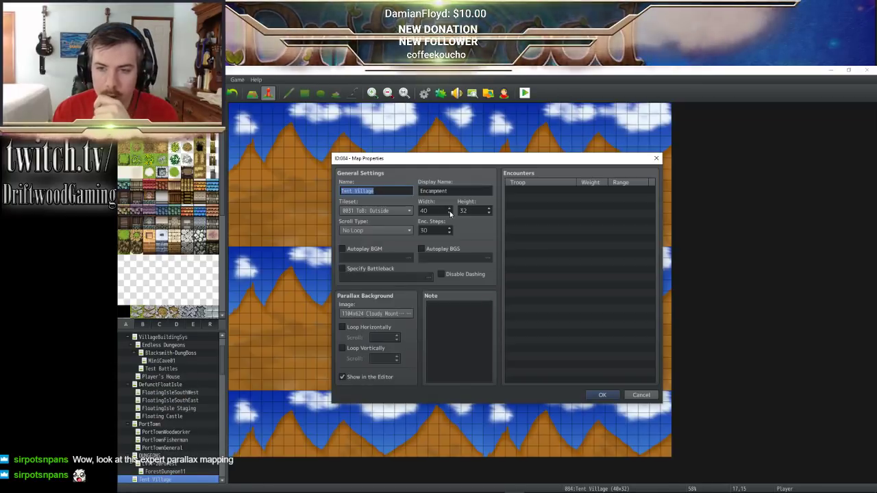
{"action": "left_click", "coordinate": [473, 210]}
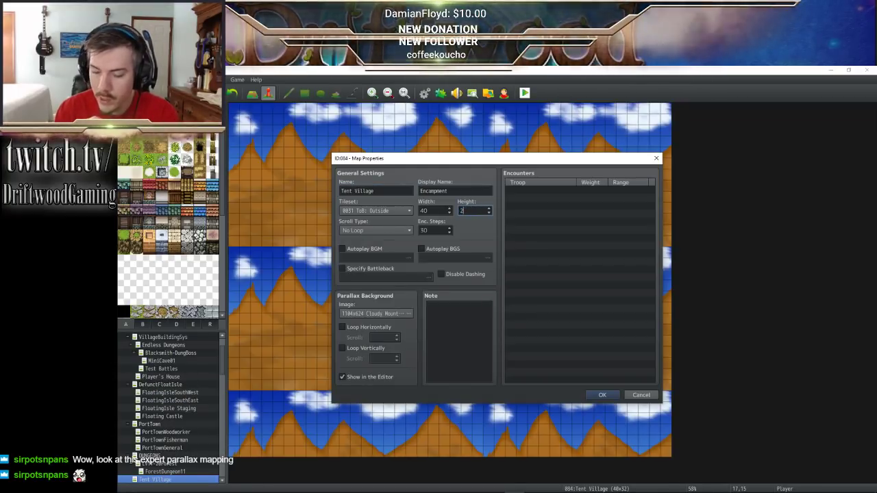
{"action": "left_click", "coordinate": [428, 211]}
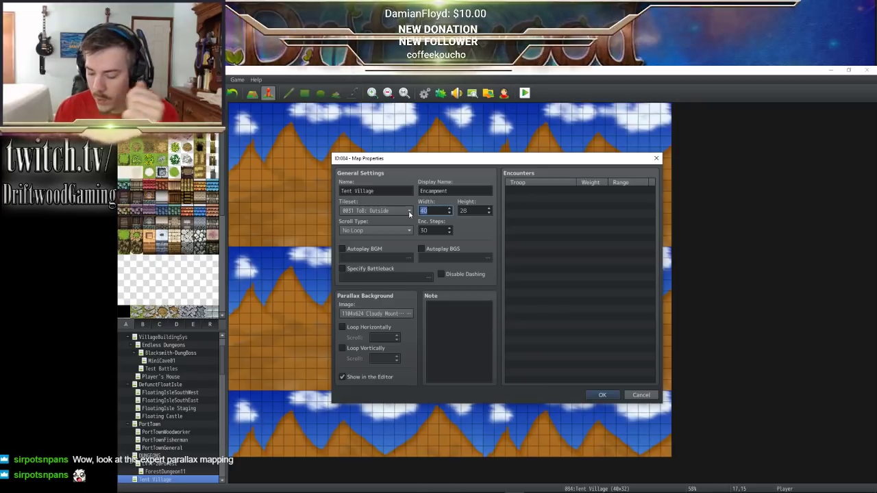
{"action": "left_click", "coordinate": [602, 395]}
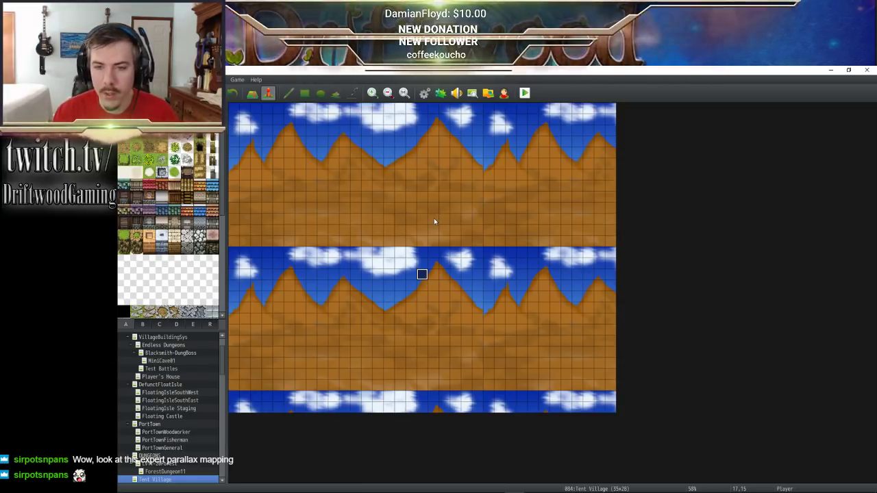
- Reopen the properties of the Tent Village map
{"action": "right_click", "coordinate": [171, 482]}
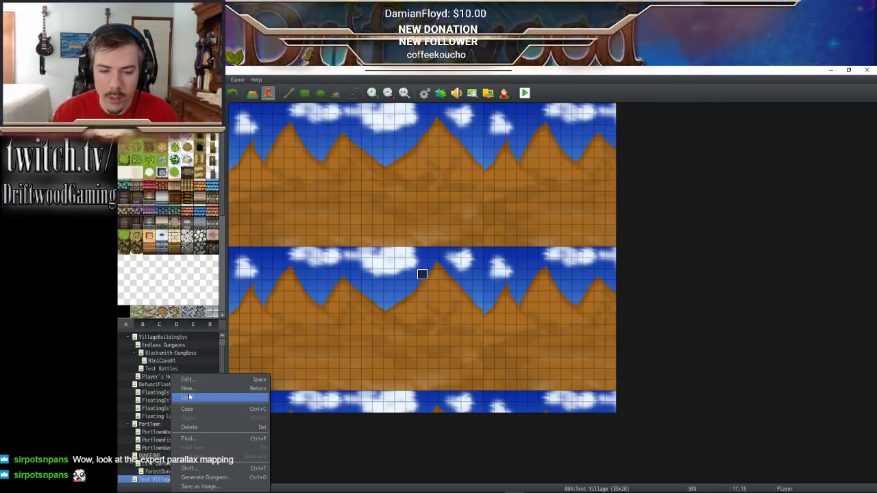
- Resize the Tent Village map to a width of 32 and a height of 22
{"action": "left_click", "coordinate": [187, 388]}
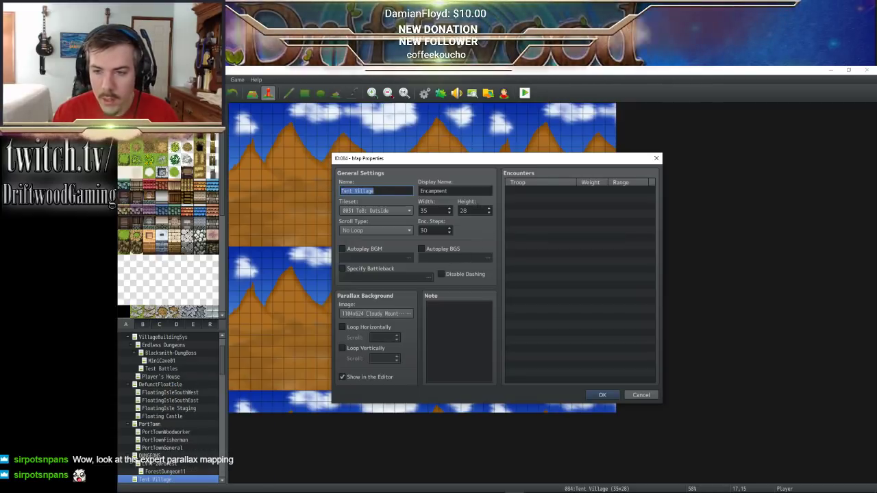
{"action": "key", "text": "Tab"}
{"action": "key", "text": "Tab"}
{"action": "key", "text": "Tab"}
{"action": "key", "text": "Tab"}
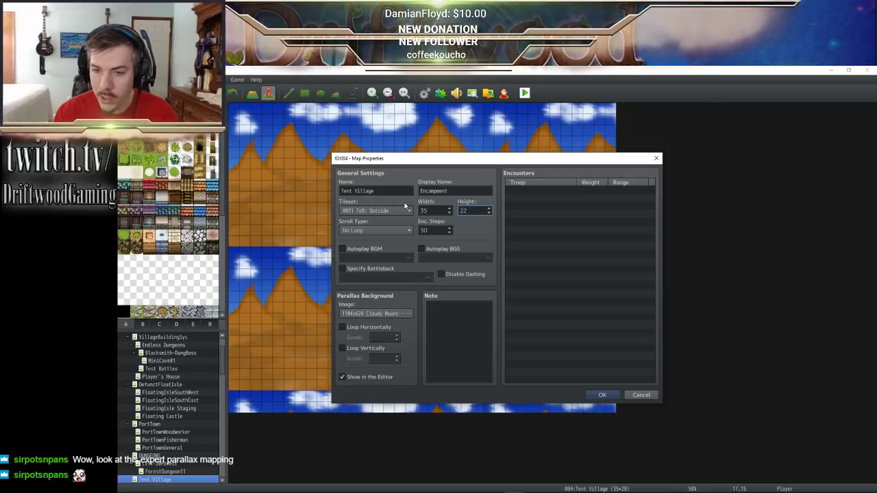
{"action": "key", "text": "shift+Tab"}
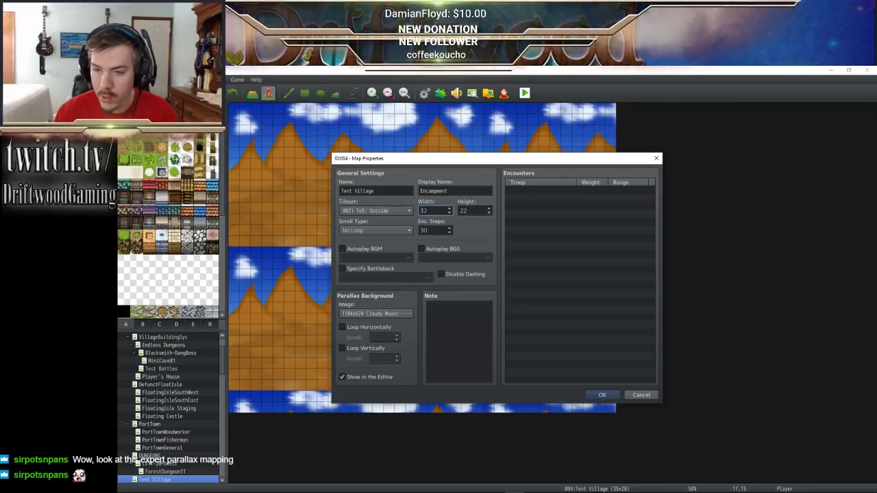
{"action": "left_click", "coordinate": [598, 395]}
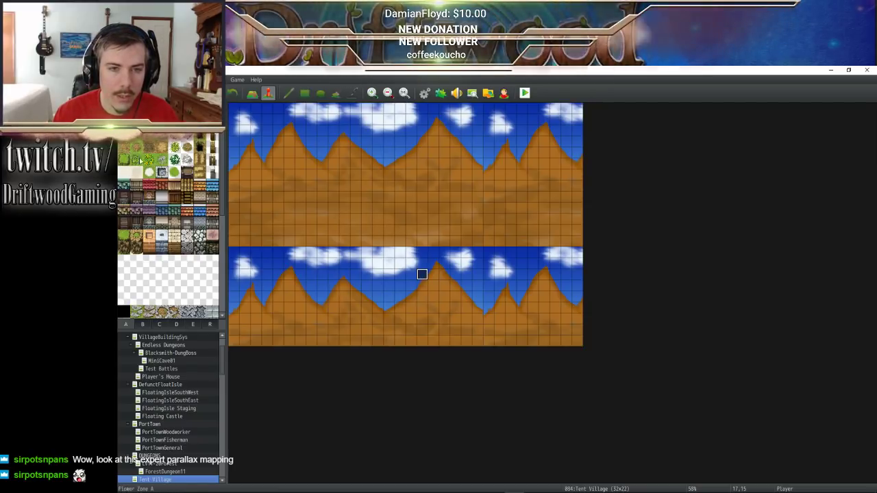
- Fill the lower part of the map with meadow ledge tiles using the Ellipse tool, giving the grass an uneven upper edge
{"action": "scroll", "coordinate": [168, 241], "scroll_direction": "down", "scroll_amount": 3}
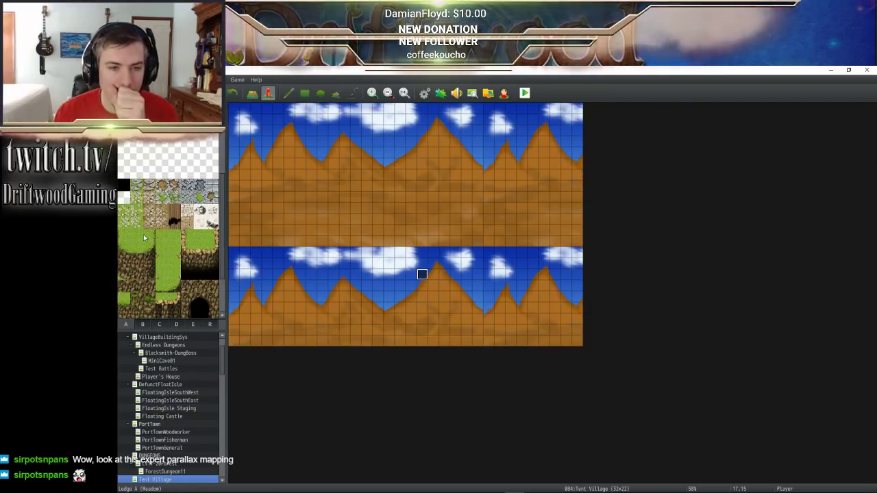
{"action": "left_click", "coordinate": [143, 237]}
{"action": "key", "text": "F5"}
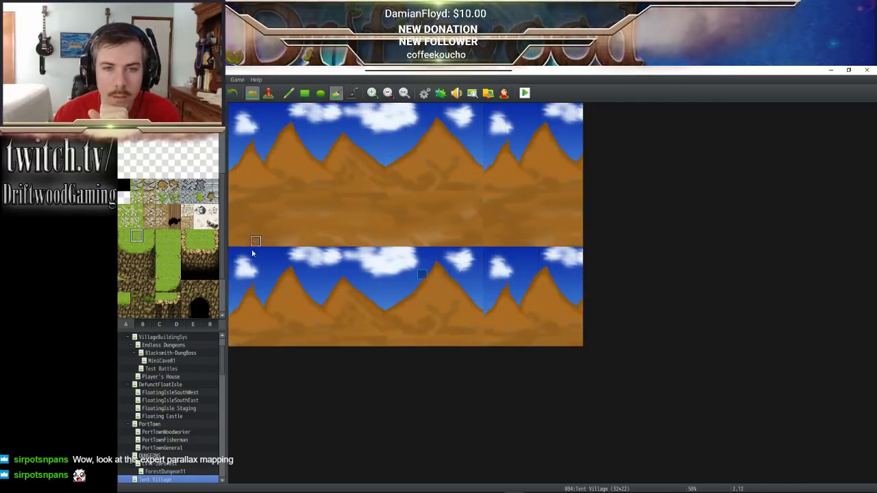
{"action": "left_click", "coordinate": [320, 92]}
{"action": "left_click_drag", "start_coordinate": [235, 241], "coordinate": [195, 370]}
{"action": "left_click_drag", "start_coordinate": [247, 260], "coordinate": [364, 208]}
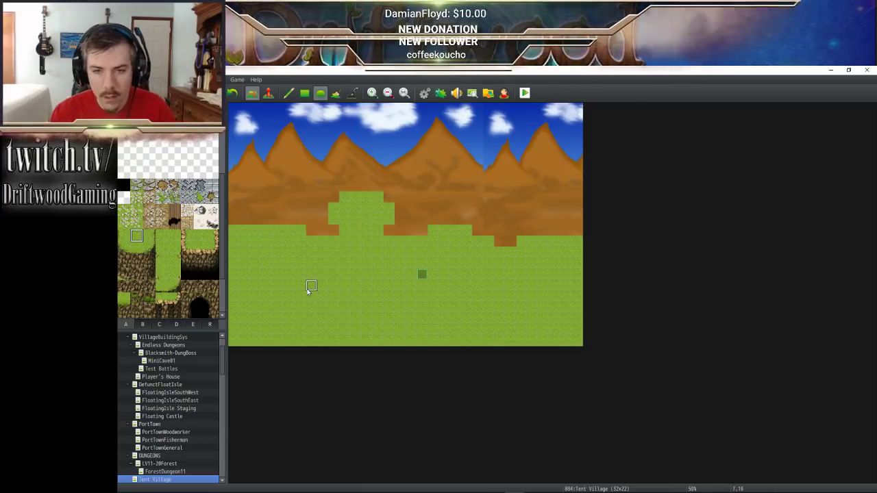
- Undo the last grass ellipse and paint broader meadow hills left of centre and toward the right side of the map
{"action": "key", "text": "ctrl+z"}
{"action": "left_click_drag", "start_coordinate": [278, 295], "coordinate": [350, 209]}
{"action": "mouse_move", "coordinate": [398, 284]}
{"action": "left_mouse_down"}
{"action": "mouse_move", "coordinate": [457, 227]}
{"action": "mouse_move", "coordinate": [532, 235]}
{"action": "mouse_move", "coordinate": [589, 209]}
{"action": "mouse_move", "coordinate": [524, 257]}
{"action": "mouse_move", "coordinate": [554, 229]}
{"action": "mouse_move", "coordinate": [548, 233]}
{"action": "left_mouse_up"}
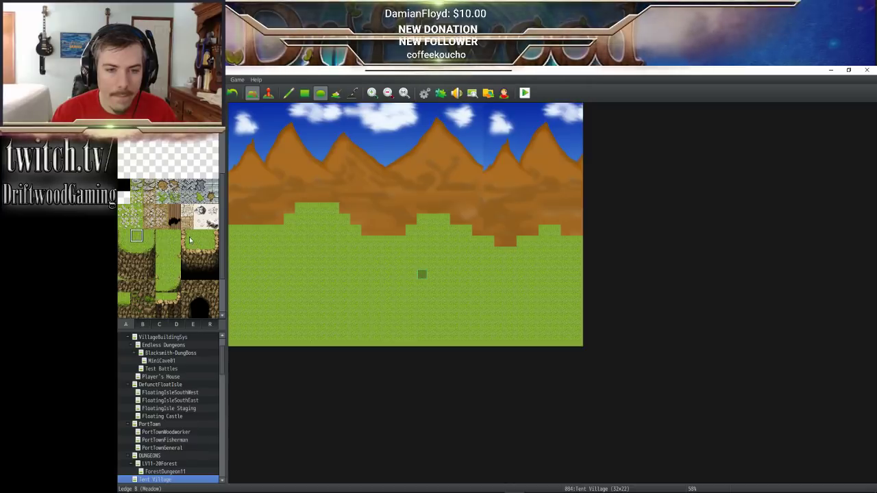
- Line the grass at the map's left end with rocky ledge rim tiles and place right-corner rims on the descending slopes
{"action": "left_click", "coordinate": [141, 324]}
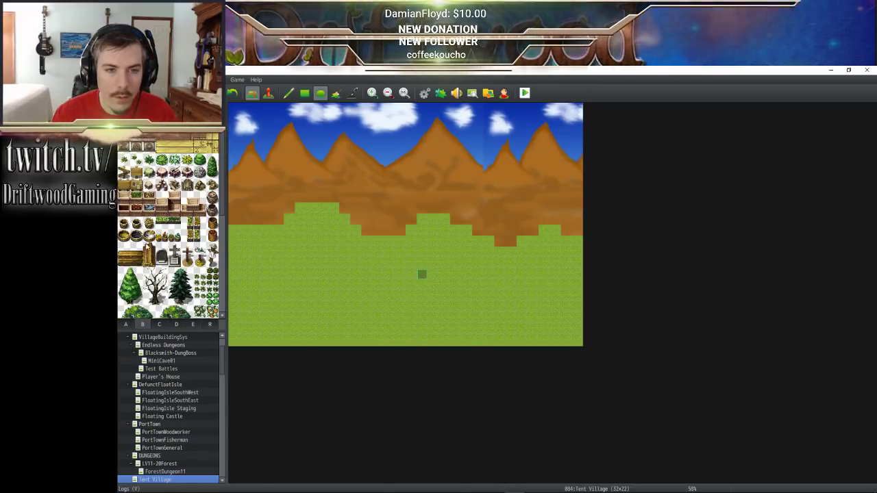
{"action": "scroll", "coordinate": [168, 233], "scroll_direction": "down", "scroll_amount": 5}
{"action": "left_click", "coordinate": [123, 188]}
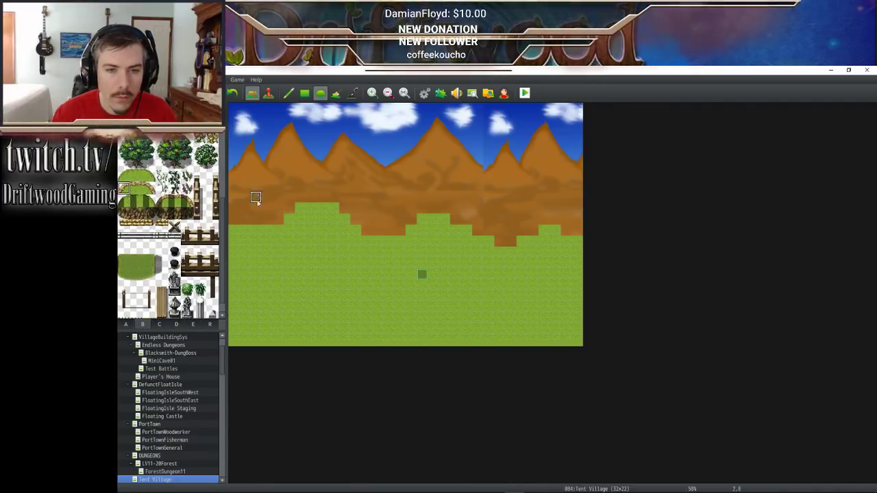
{"action": "left_click", "coordinate": [137, 187]}
{"action": "left_click_drag", "start_coordinate": [237, 220], "coordinate": [260, 220]}
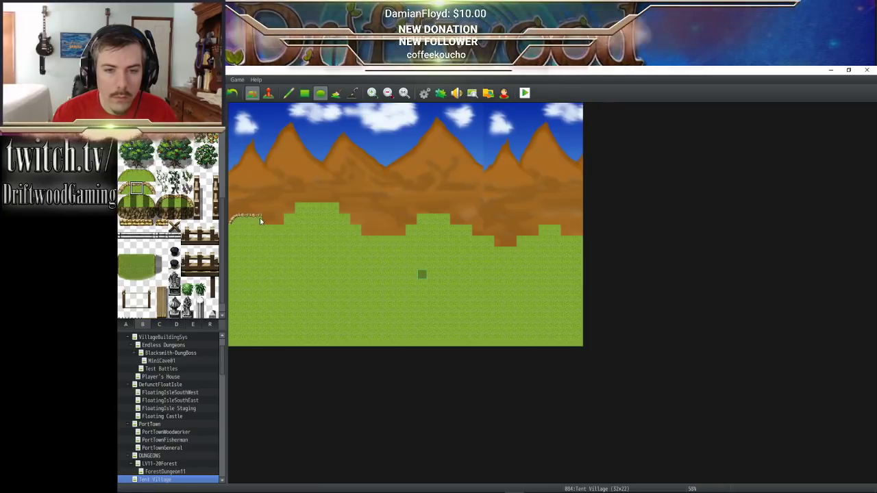
{"action": "left_click", "coordinate": [152, 186]}
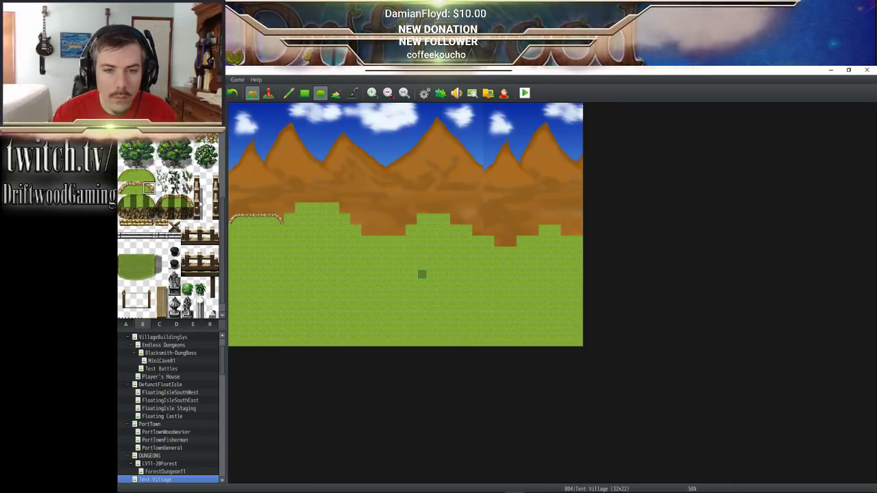
{"action": "left_click", "coordinate": [344, 210]}
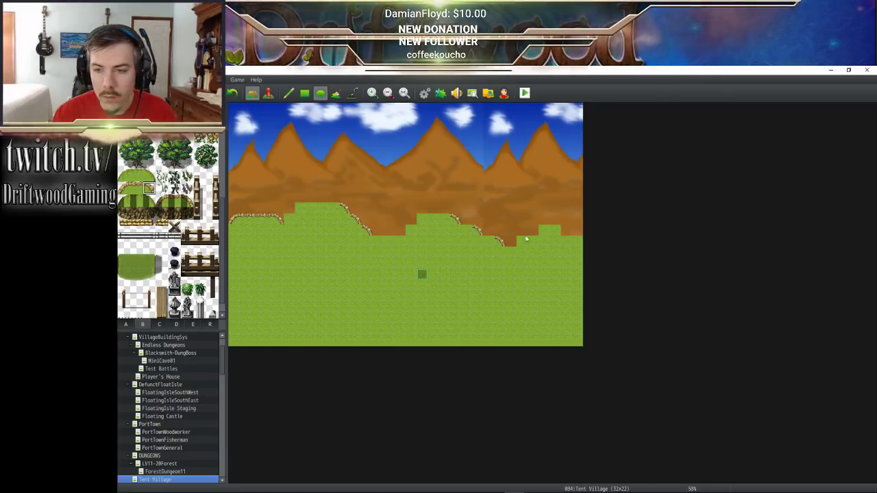
- Place left-corner ledge rim tiles along the ascending slopes of the grass hills
{"action": "left_click", "coordinate": [124, 187]}
{"action": "left_click", "coordinate": [288, 210]}
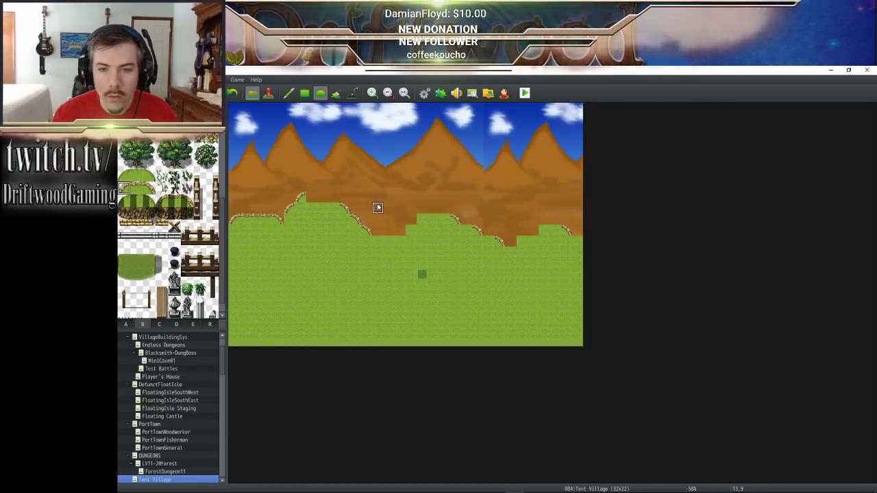
{"action": "left_click", "coordinate": [422, 208]}
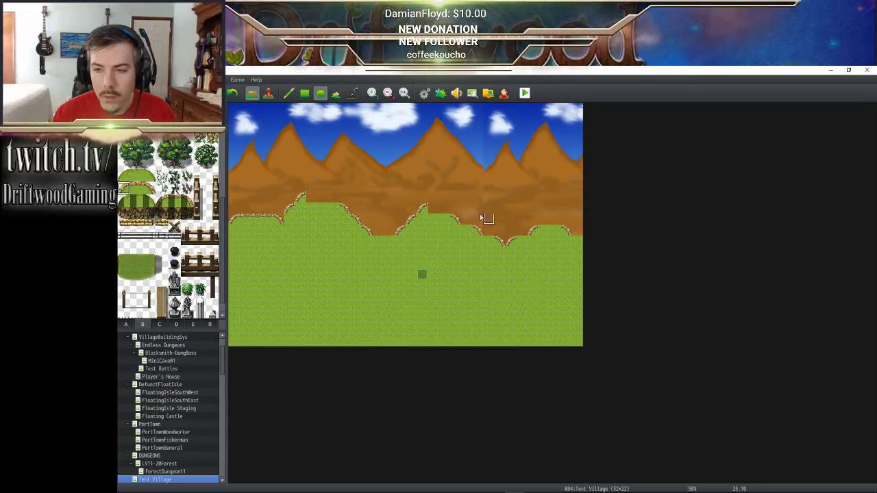
- Close the rim with straight ledge tiles on the flat stretches and right-corner tiles on the two hill peaks
{"action": "left_click", "coordinate": [137, 189]}
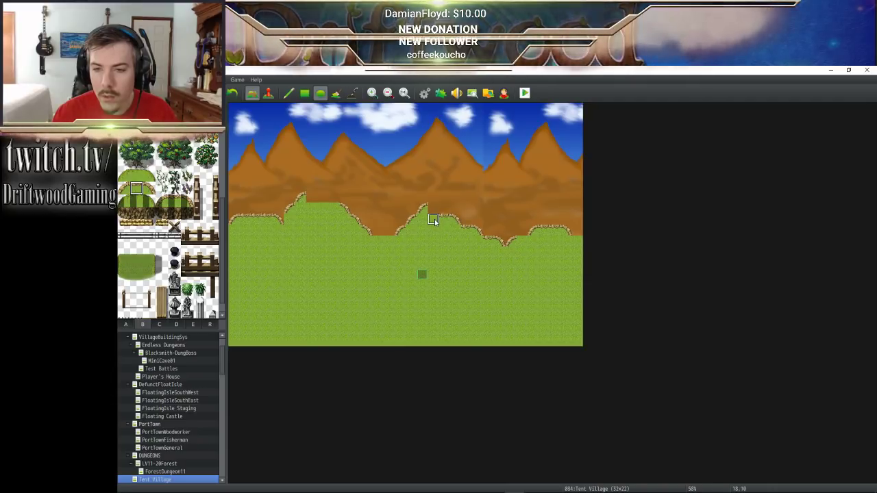
{"action": "left_click", "coordinate": [149, 188]}
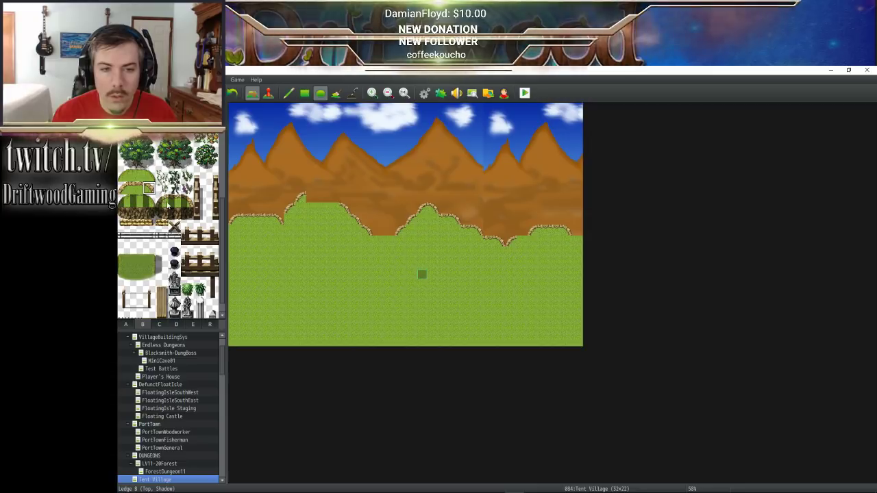
{"action": "right_click", "coordinate": [388, 254]}
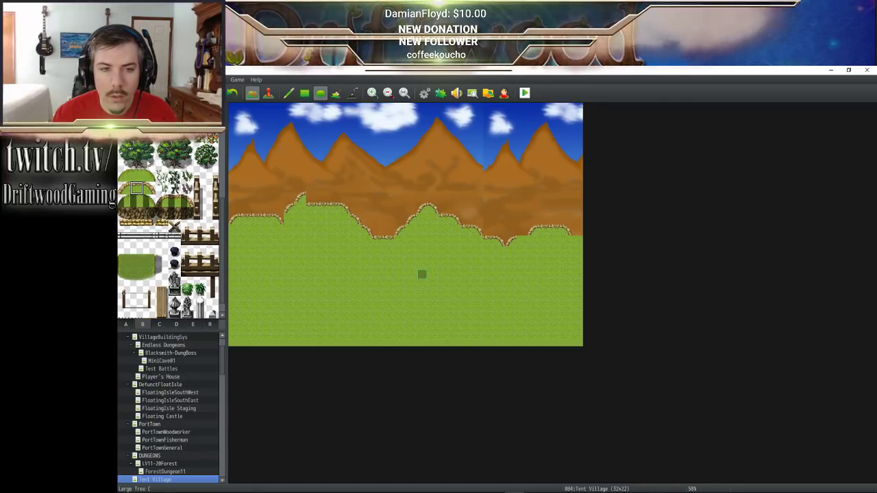
{"action": "left_click", "coordinate": [148, 189]}
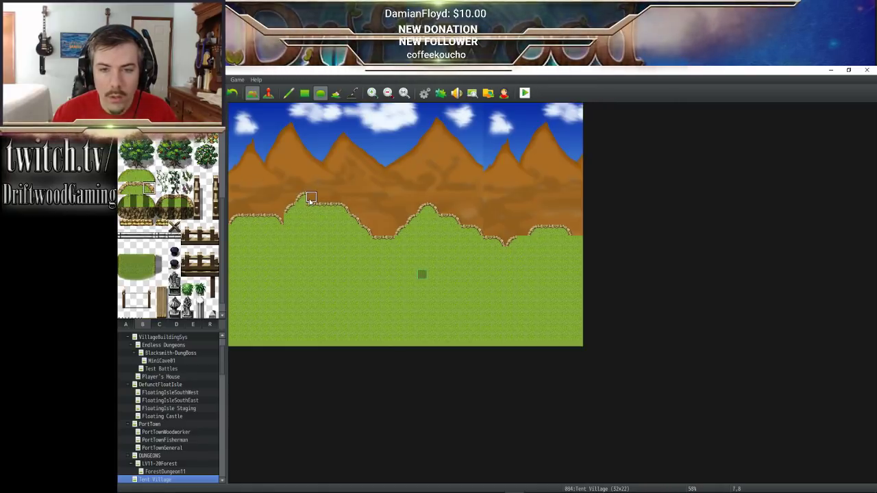
{"action": "left_click", "coordinate": [309, 202]}
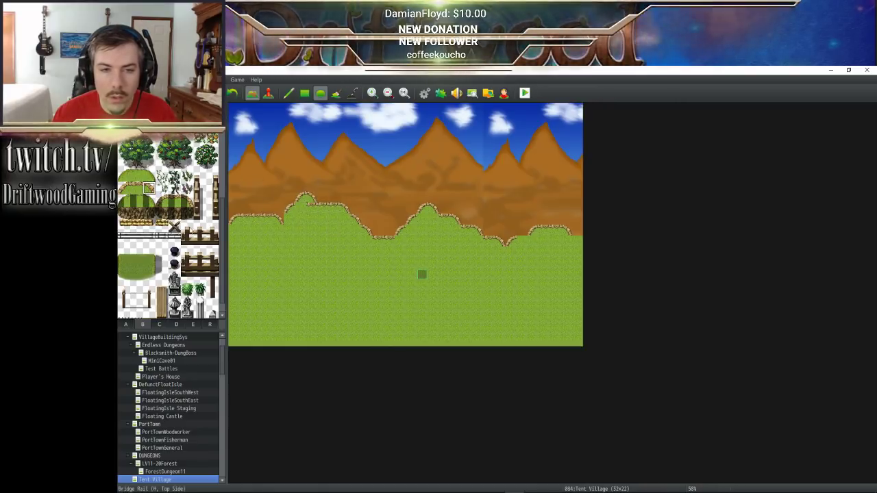
- Add a straight ledge rim at the grass's right end and try a left-corner rim in the dip beside the left hill
{"action": "scroll", "coordinate": [146, 281], "scroll_direction": "up", "scroll_amount": 5}
{"action": "scroll", "coordinate": [147, 281], "scroll_direction": "up", "scroll_amount": 3}
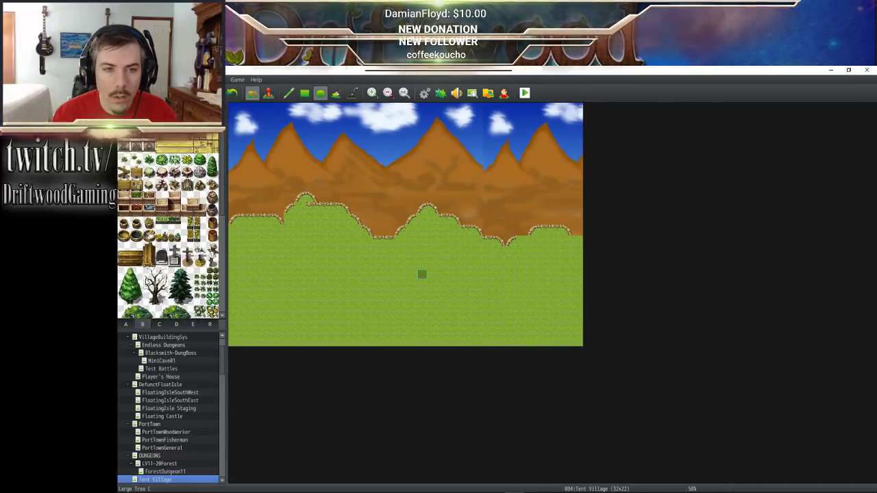
{"action": "left_click", "coordinate": [128, 324]}
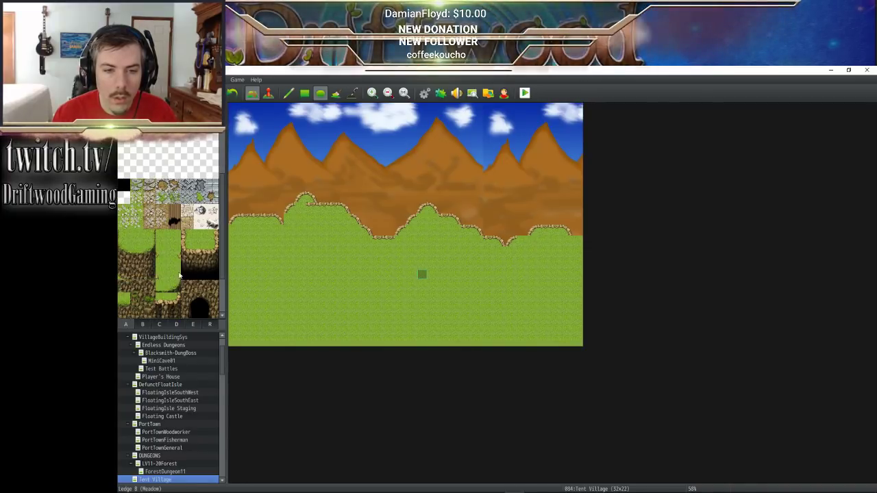
{"action": "left_click", "coordinate": [174, 261]}
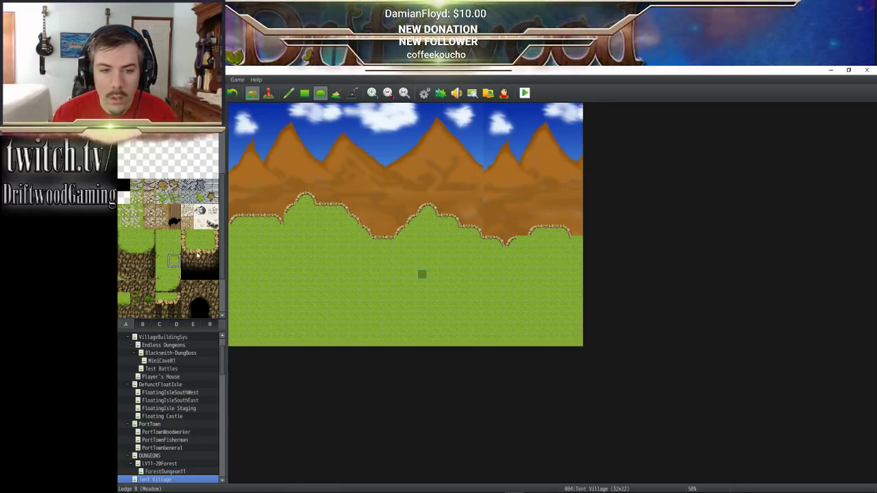
{"action": "left_click", "coordinate": [142, 324]}
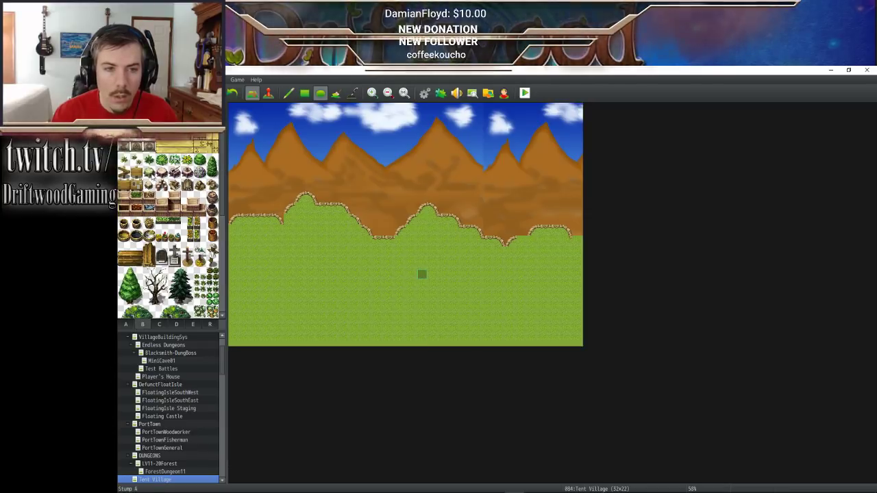
{"action": "scroll", "coordinate": [168, 226], "scroll_direction": "down", "scroll_amount": 4}
{"action": "left_click", "coordinate": [137, 228]}
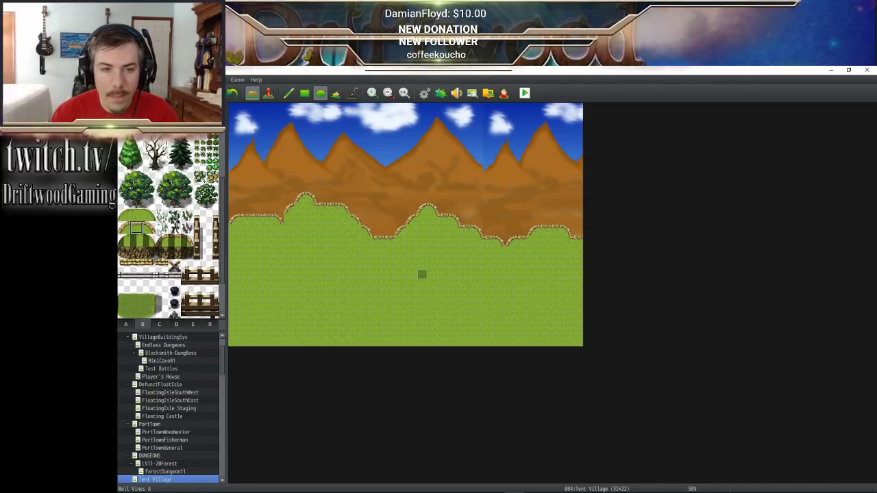
{"action": "left_click", "coordinate": [124, 227]}
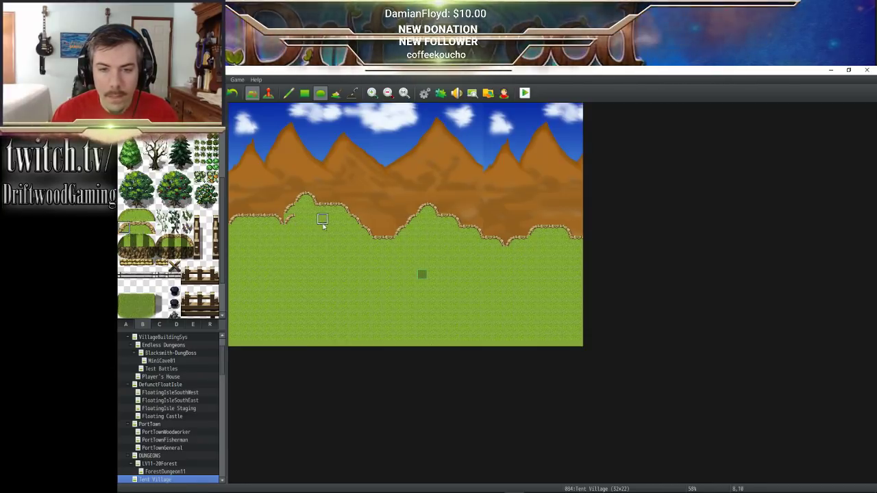
- Paint left and right meadow ledge side tiles into the dips and the left end of the grass to join the rims
{"action": "left_click", "coordinate": [126, 324]}
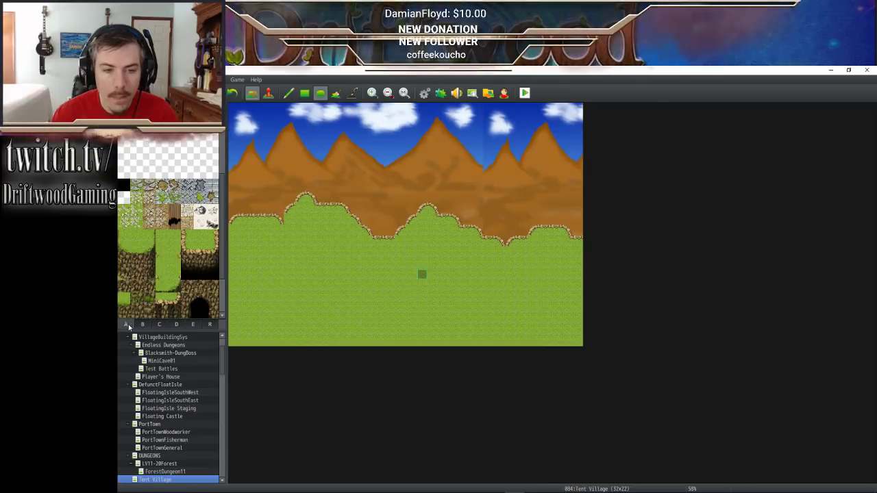
{"action": "left_click", "coordinate": [187, 236]}
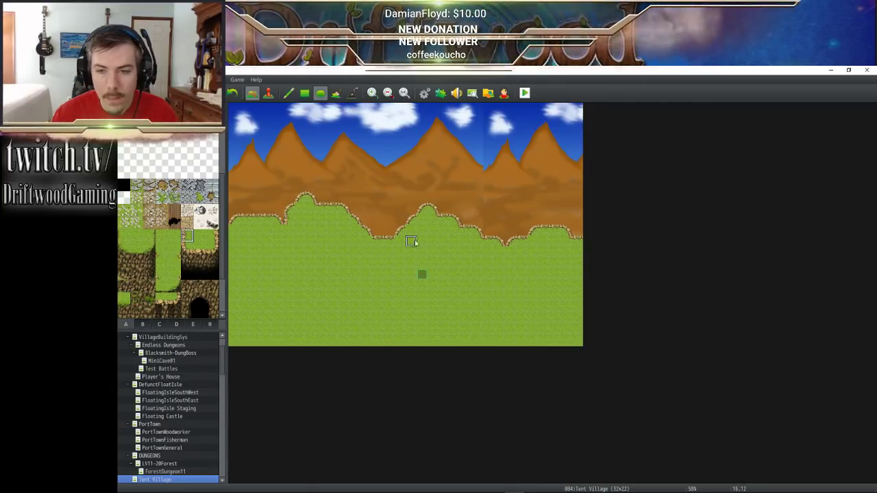
{"action": "left_click", "coordinate": [174, 260]}
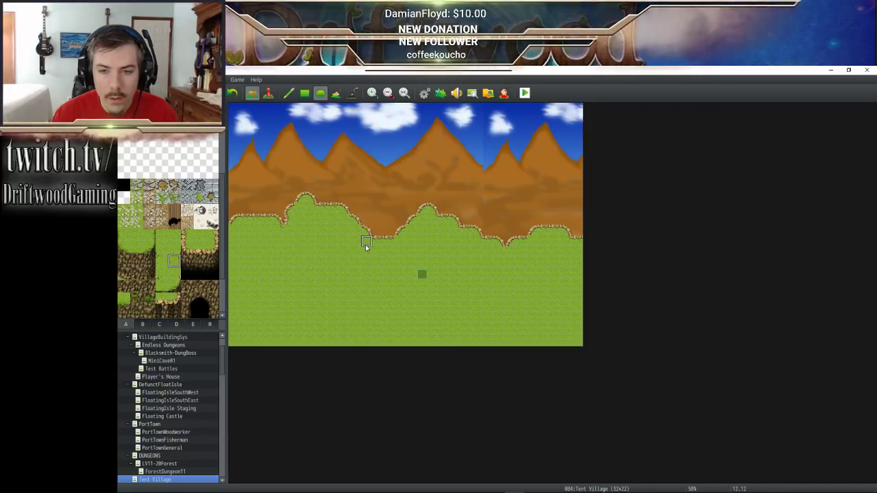
{"action": "left_click", "coordinate": [160, 260]}
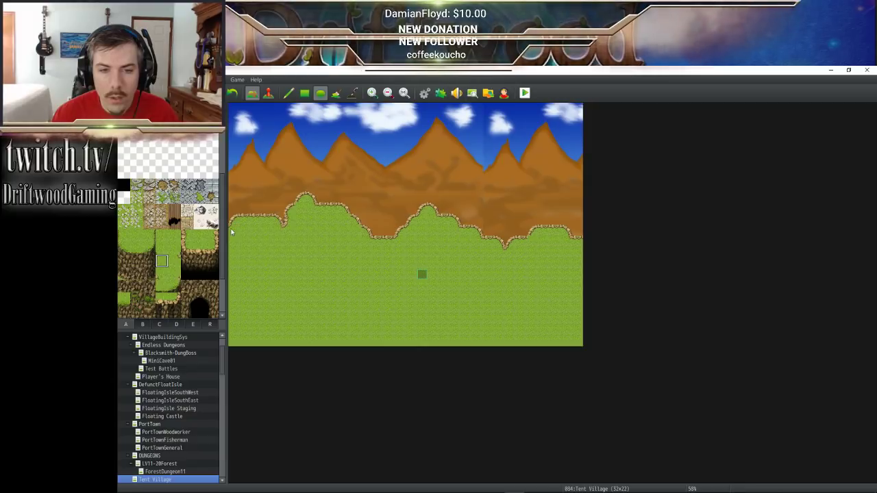
{"action": "left_click", "coordinate": [176, 263]}
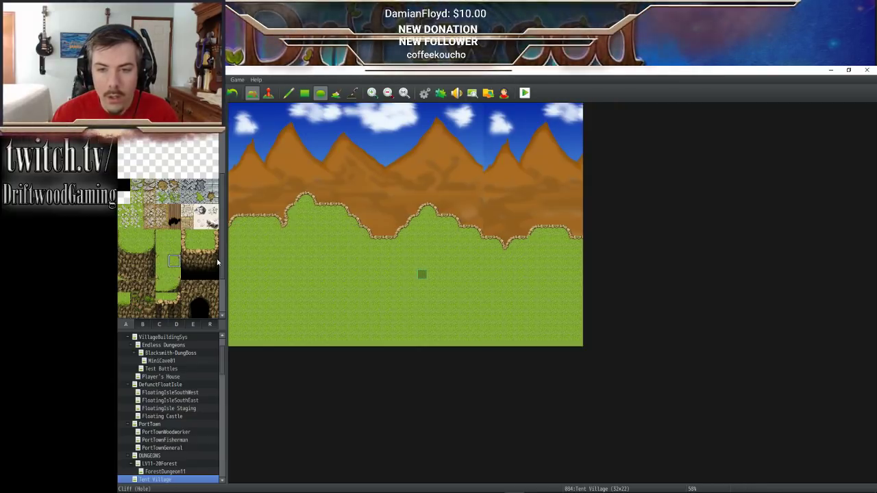
{"action": "left_click", "coordinate": [161, 261]}
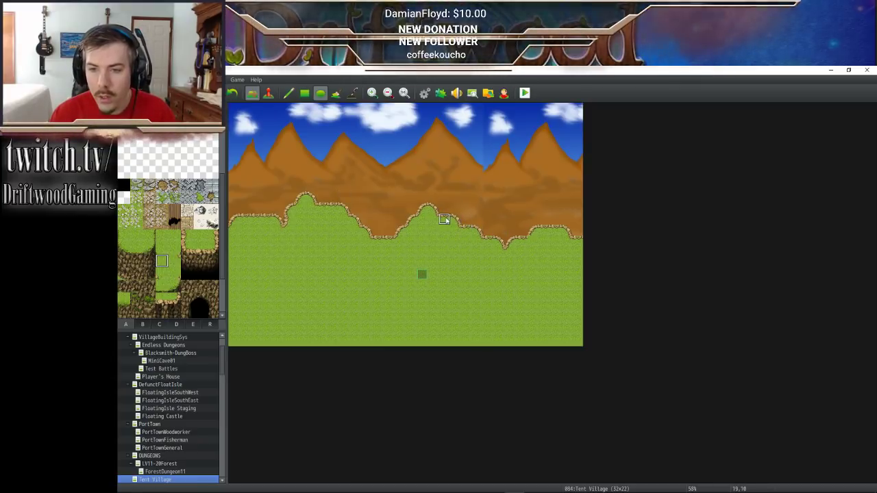
- Clear the three flat ledge tiles stepping down from the middle hill's right side and repaint them with Ledge B (Top)
{"action": "scroll", "coordinate": [445, 219], "scroll_direction": "up", "scroll_amount": 4, "text": "ctrl"}
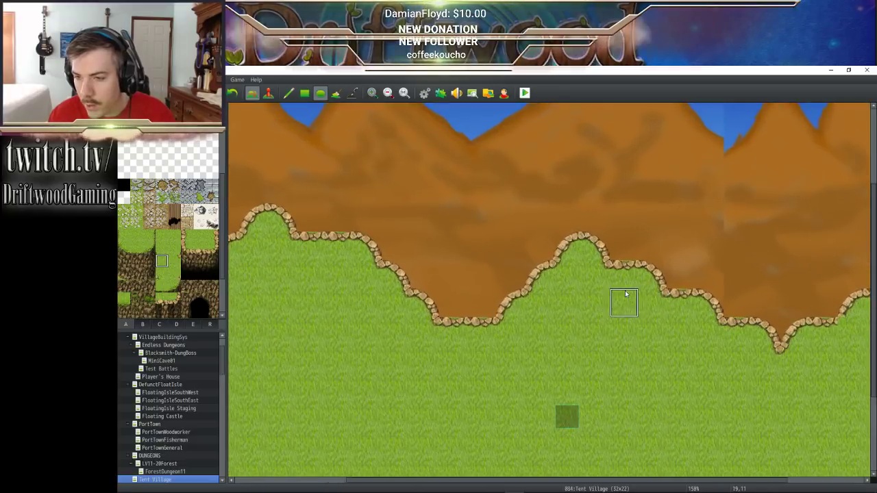
{"action": "right_click", "coordinate": [628, 241]}
{"action": "left_click", "coordinate": [628, 270]}
{"action": "left_click", "coordinate": [682, 300]}
{"action": "left_click", "coordinate": [738, 331]}
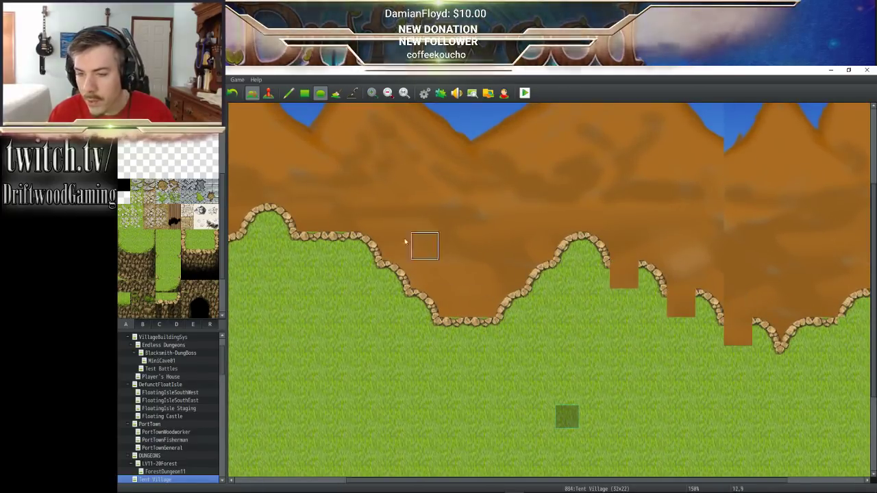
{"action": "left_click", "coordinate": [142, 324]}
{"action": "left_click", "coordinate": [624, 274]}
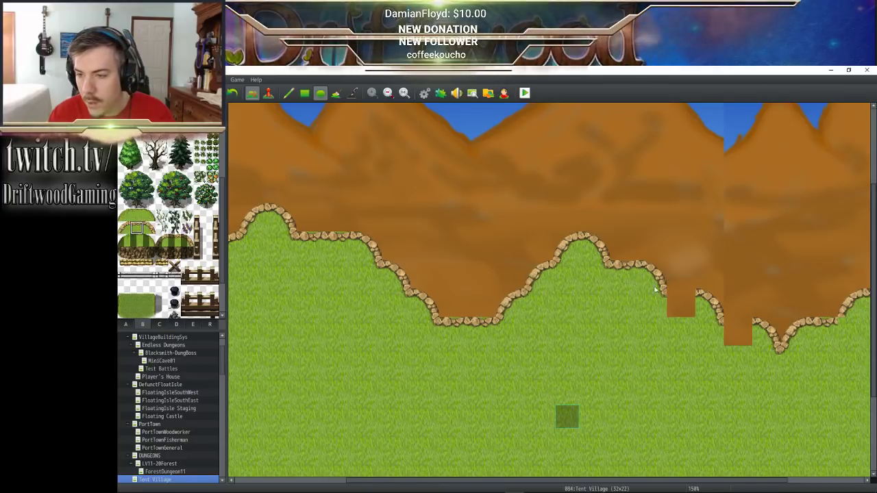
{"action": "left_click", "coordinate": [681, 303]}
{"action": "left_click", "coordinate": [740, 328]}
- Clear the two grassy rim tiles in the valley between the hills and repaint them with Ledge B (Top)
{"action": "right_click", "coordinate": [460, 304]}
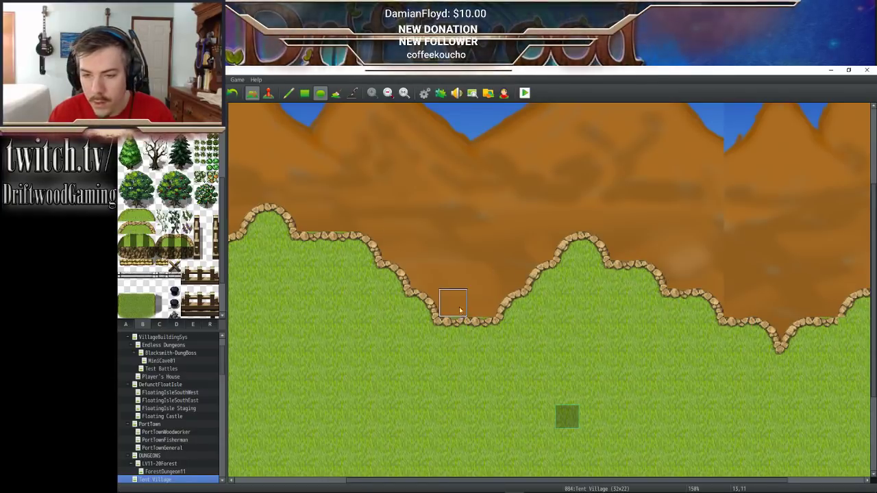
{"action": "left_click", "coordinate": [459, 324]}
{"action": "left_click", "coordinate": [478, 324]}
{"action": "left_click", "coordinate": [136, 228]}
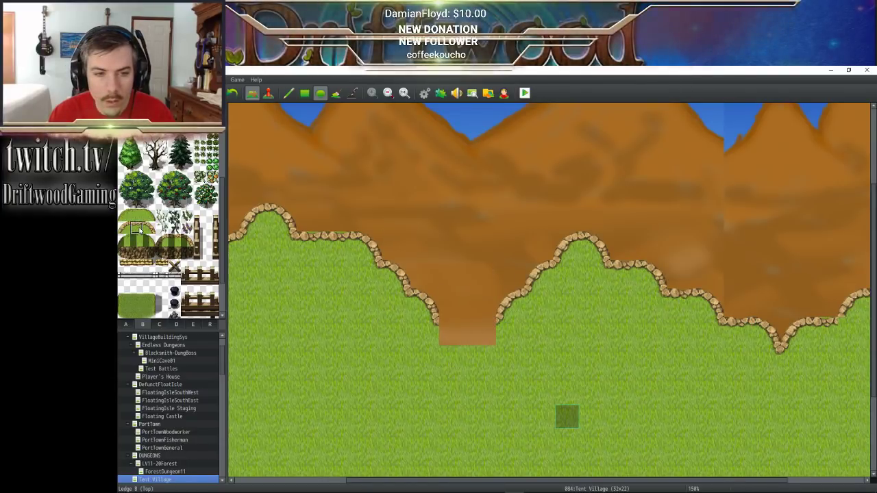
{"action": "left_click", "coordinate": [453, 331]}
{"action": "left_click", "coordinate": [482, 331]}
- Replace the rim on the flat stretch right of the left hill with Ledge B (Top) over the cleared background
{"action": "right_click", "coordinate": [339, 218]}
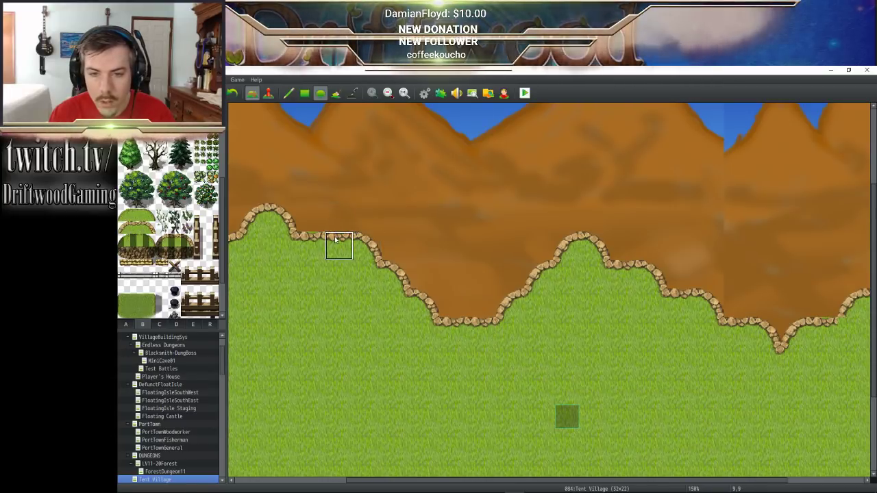
{"action": "left_click", "coordinate": [339, 247]}
{"action": "left_click", "coordinate": [314, 244]}
{"action": "left_click", "coordinate": [310, 246]}
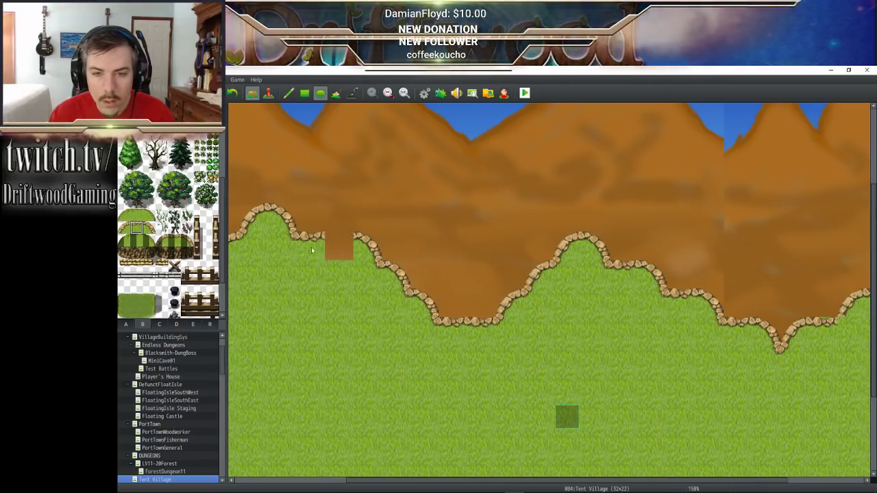
{"action": "left_click", "coordinate": [339, 247]}
- Clear the two flat rim tiles atop the rightmost hill and repaint them with Ledge B (Top)
{"action": "middle_click_drag", "start_coordinate": [452, 303], "coordinate": [428, 324]}
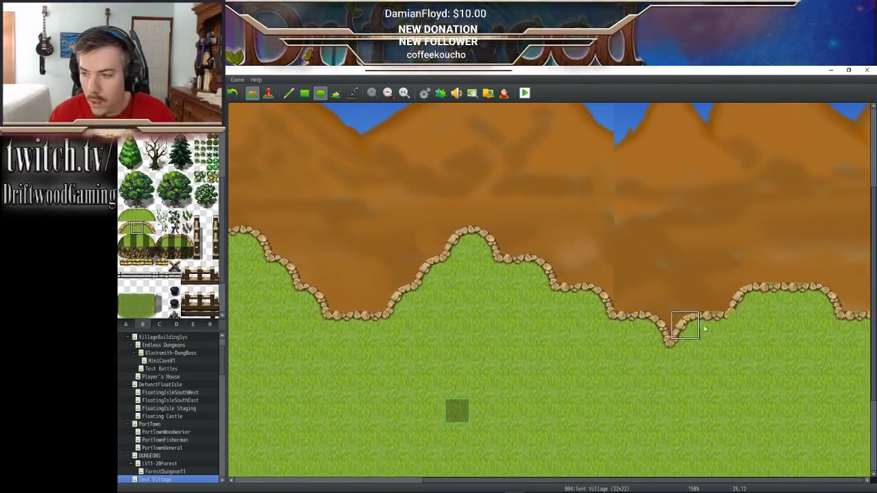
{"action": "left_click", "coordinate": [770, 297]}
{"action": "left_click", "coordinate": [799, 297]}
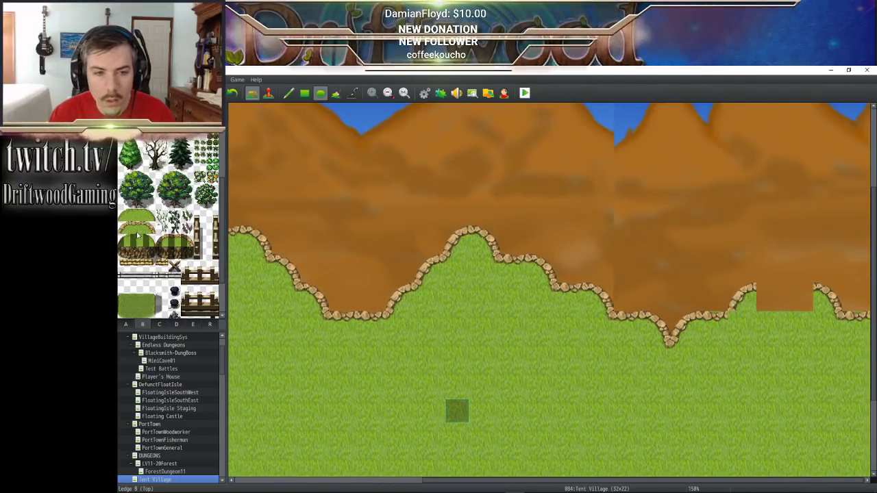
{"action": "left_click", "coordinate": [771, 297]}
{"action": "left_click", "coordinate": [798, 298]}
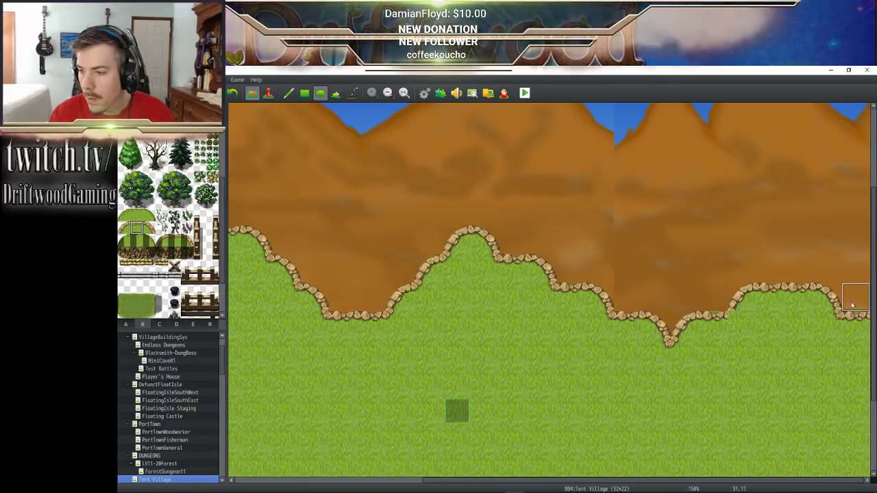
- Replace the rim tiles at the grass's right end and just right of the V-shaped notch with Ledge B (Top)
{"action": "right_click_drag", "start_coordinate": [856, 297], "coordinate": [852, 331]}
{"action": "left_click", "coordinate": [136, 228]}
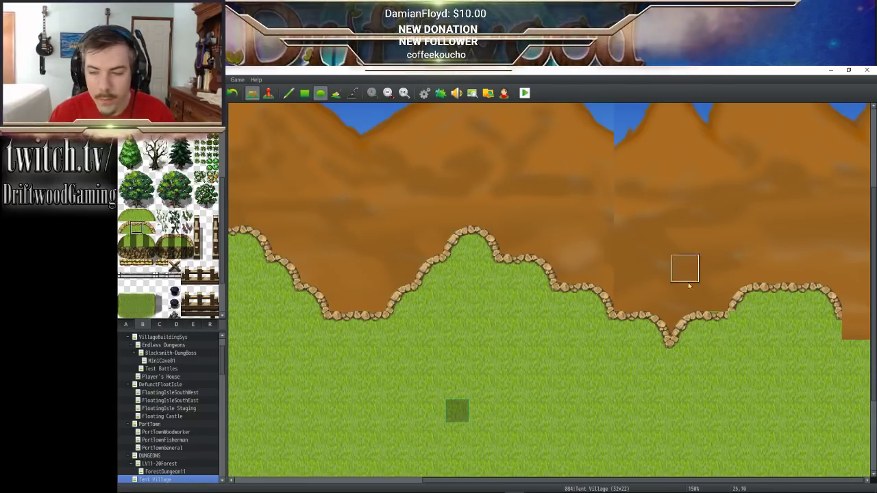
{"action": "left_click", "coordinate": [850, 326]}
{"action": "right_click", "coordinate": [712, 298]}
{"action": "left_click", "coordinate": [710, 320]}
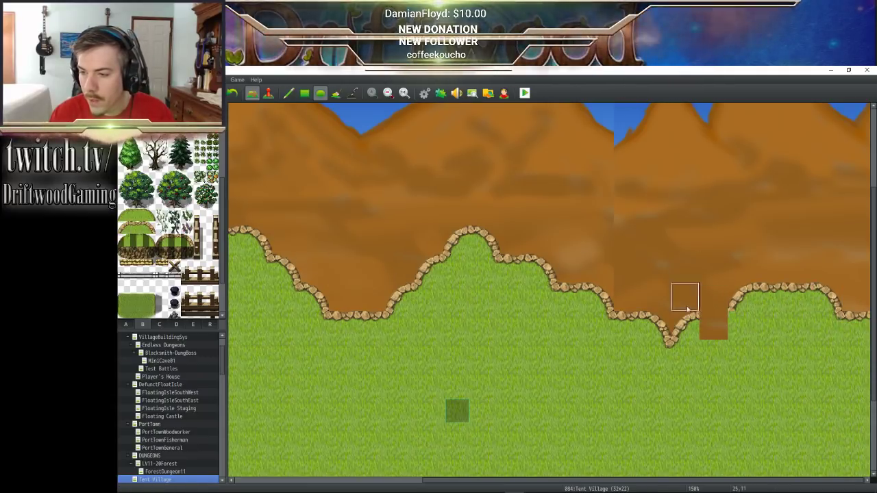
{"action": "right_click", "coordinate": [656, 326]}
{"action": "left_click", "coordinate": [713, 326]}
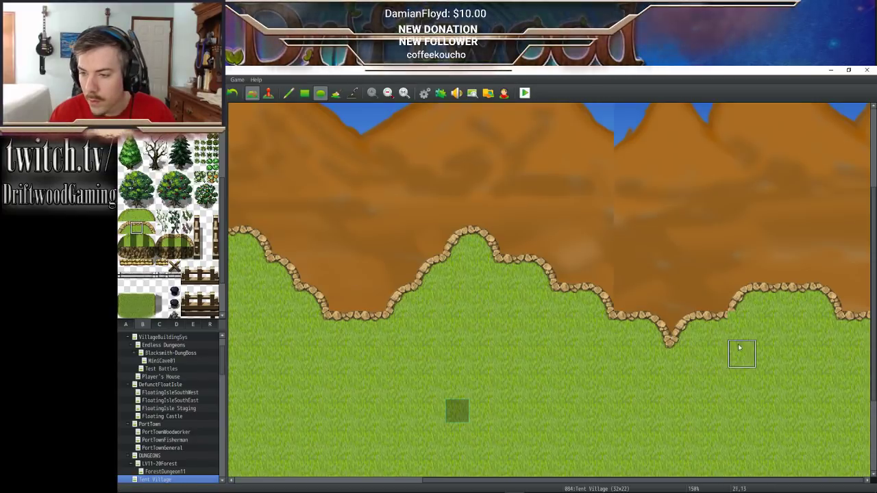
{"action": "scroll", "coordinate": [801, 334], "scroll_direction": "left", "scroll_amount": 5, "text": "shift"}
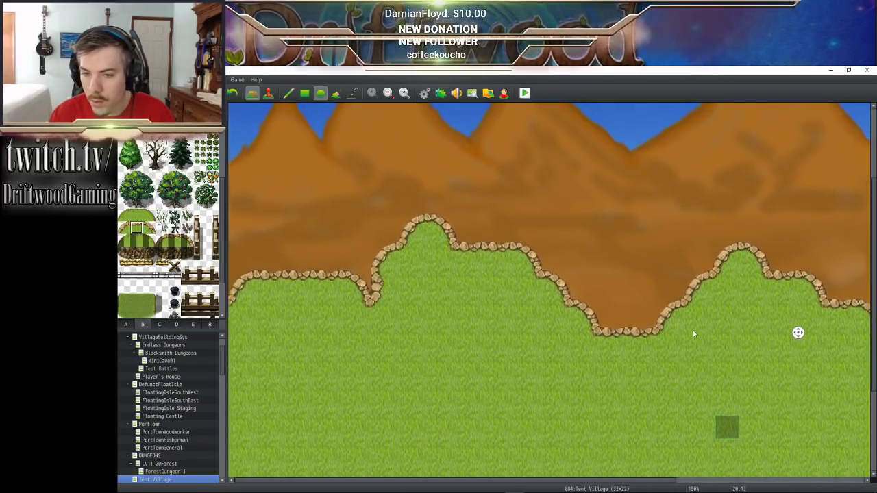
{"action": "scroll", "coordinate": [587, 278], "scroll_direction": "down", "scroll_amount": 3, "text": "ctrl"}
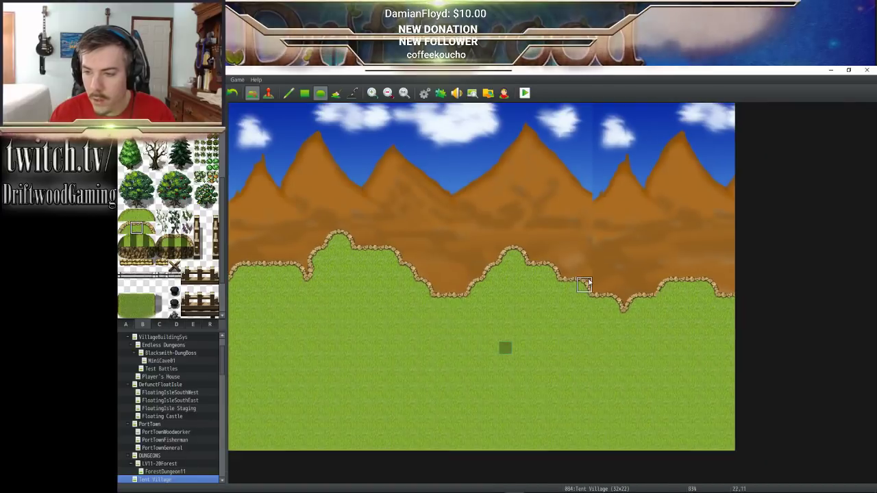
{"action": "scroll", "coordinate": [586, 283], "scroll_direction": "down", "scroll_amount": 1, "text": "ctrl"}
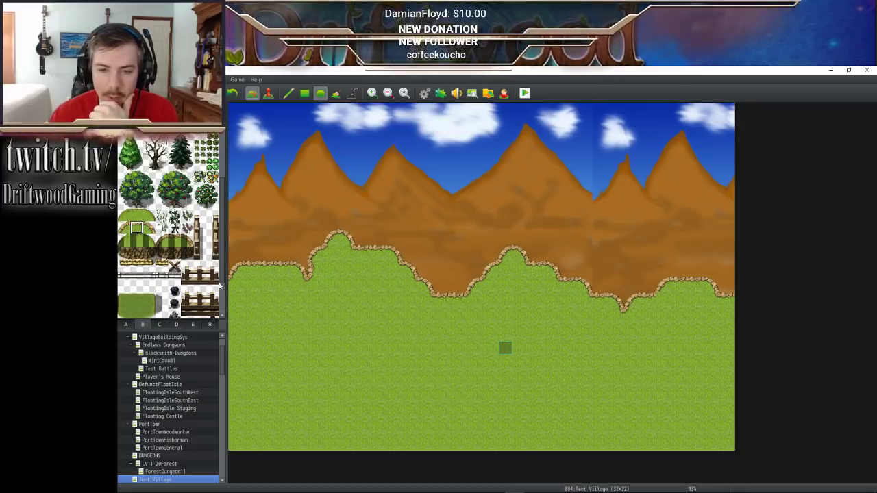
- Look through the roof, decoration, fence, boat and cliff tiles in the tilesets for pieces that suit the village map
{"action": "left_click", "coordinate": [159, 324]}
{"action": "scroll", "coordinate": [172, 305], "scroll_direction": "down", "scroll_amount": 2}
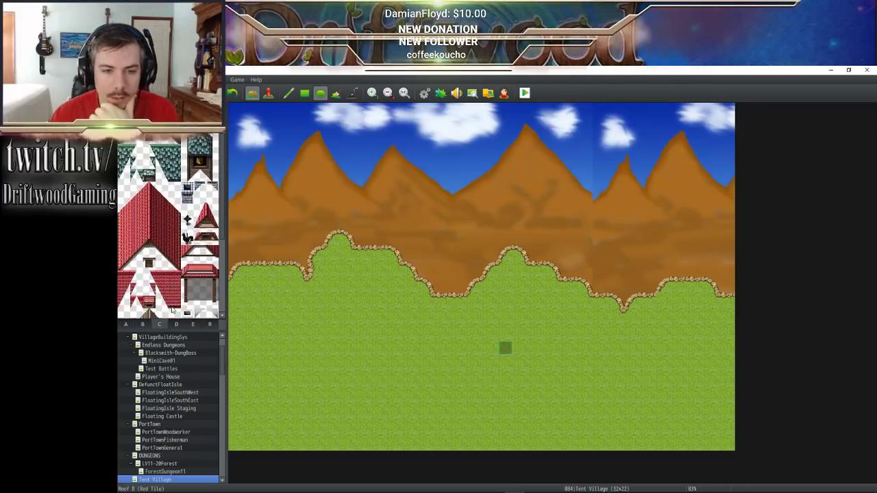
{"action": "left_click", "coordinate": [176, 324]}
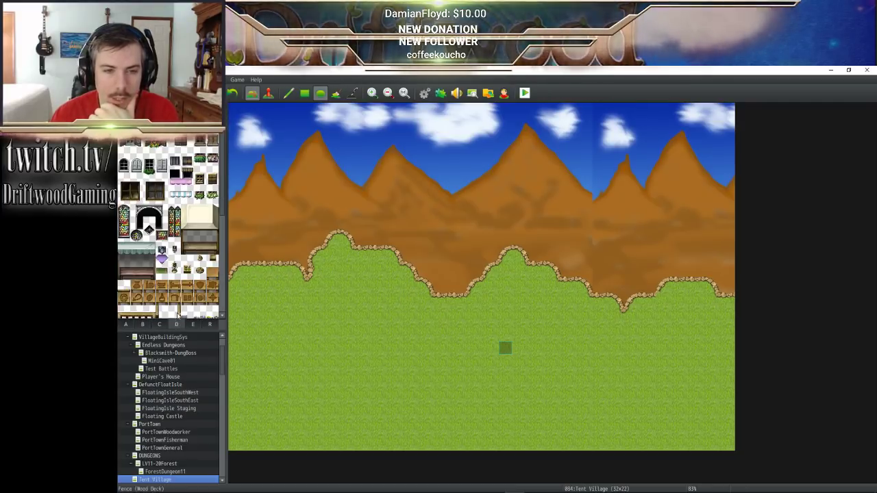
{"action": "scroll", "coordinate": [184, 211], "scroll_direction": "up", "scroll_amount": 3}
{"action": "scroll", "coordinate": [183, 210], "scroll_direction": "down", "scroll_amount": 4}
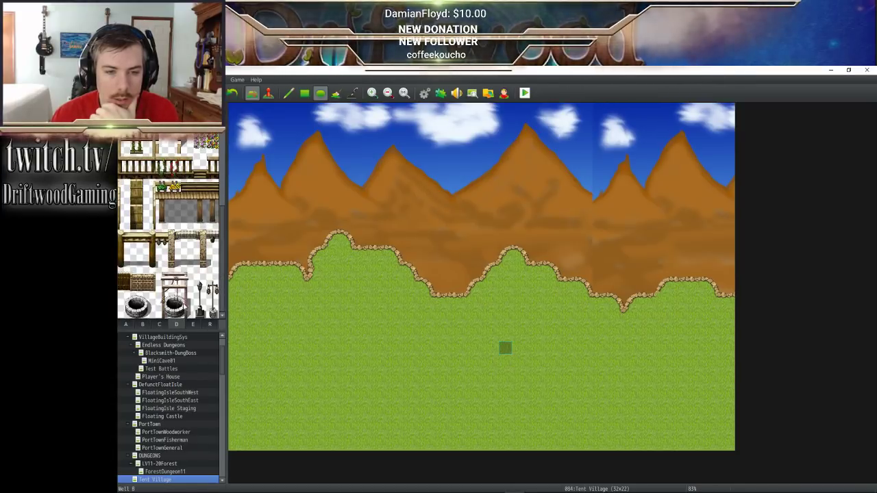
{"action": "left_click", "coordinate": [193, 324]}
{"action": "scroll", "coordinate": [190, 284], "scroll_direction": "down", "scroll_amount": 5}
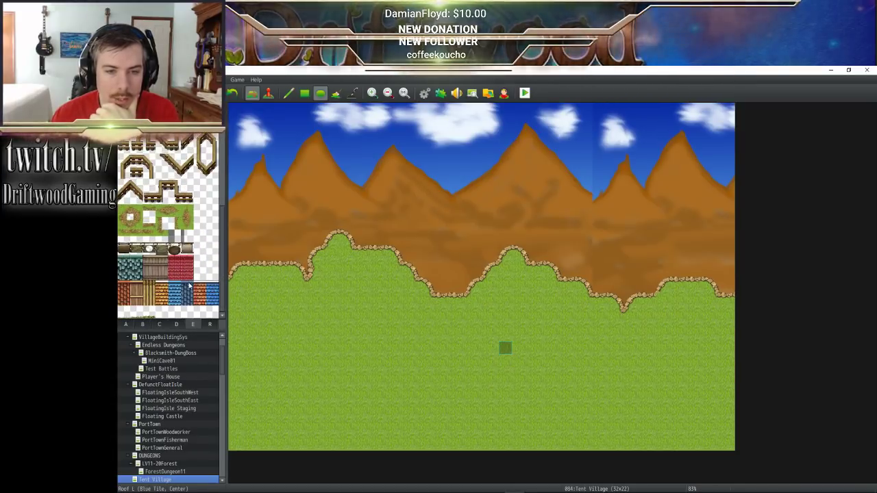
{"action": "scroll", "coordinate": [189, 291], "scroll_direction": "up", "scroll_amount": 4}
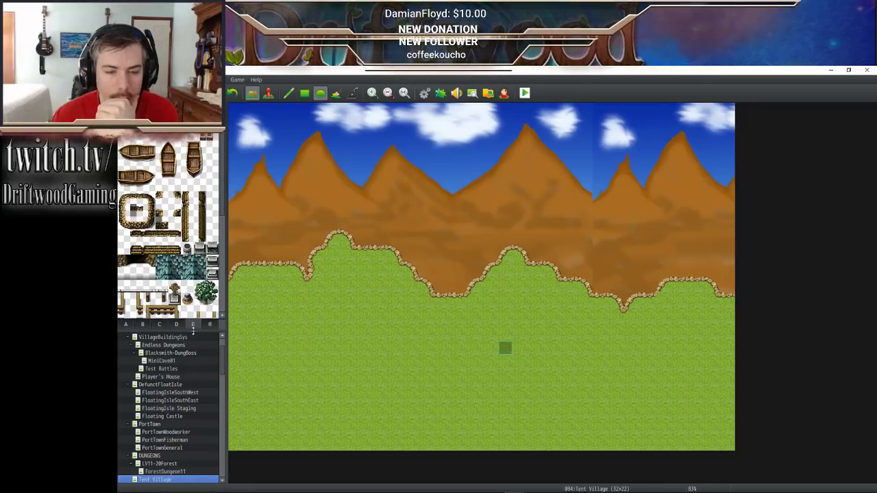
{"action": "left_click", "coordinate": [208, 324]}
{"action": "left_click", "coordinate": [192, 325]}
{"action": "left_click", "coordinate": [178, 326]}
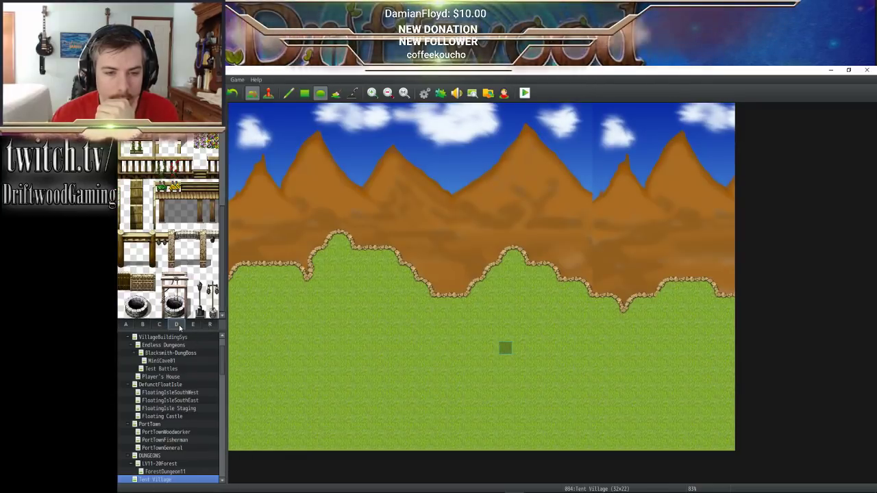
{"action": "left_click", "coordinate": [160, 324]}
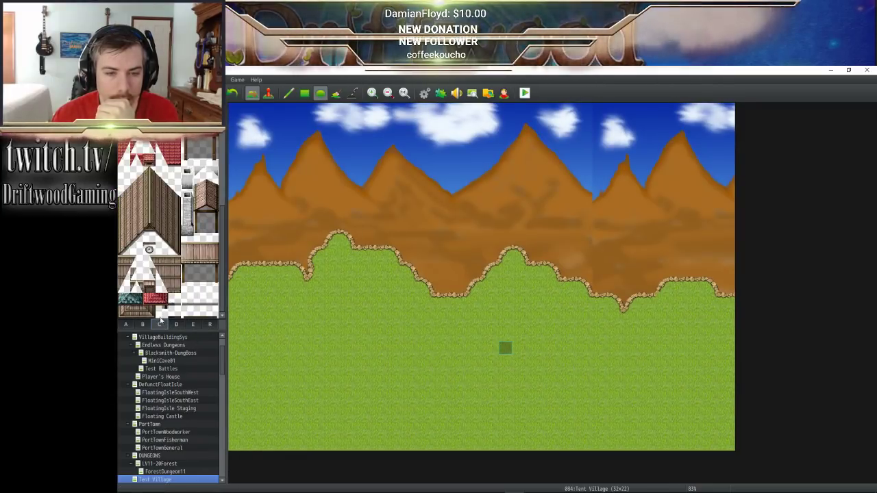
{"action": "left_click", "coordinate": [176, 325]}
{"action": "left_click", "coordinate": [193, 325]}
{"action": "scroll", "coordinate": [193, 254], "scroll_direction": "down", "scroll_amount": 5}
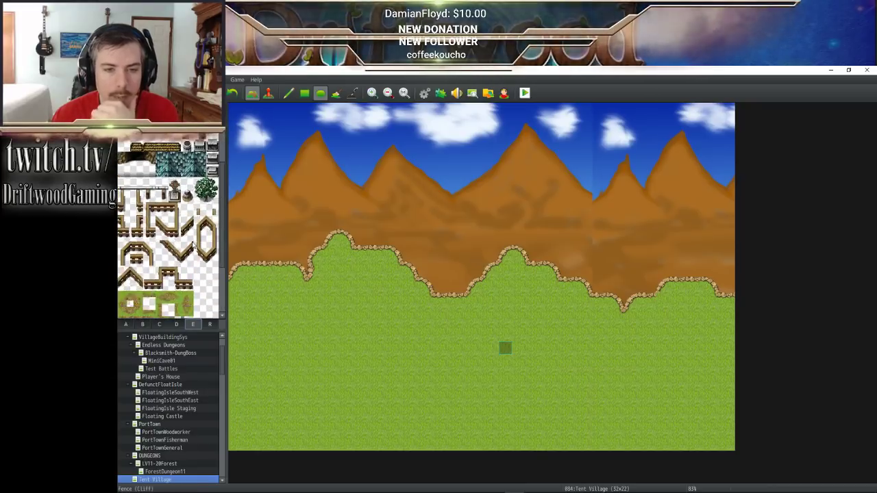
{"action": "left_click", "coordinate": [176, 323]}
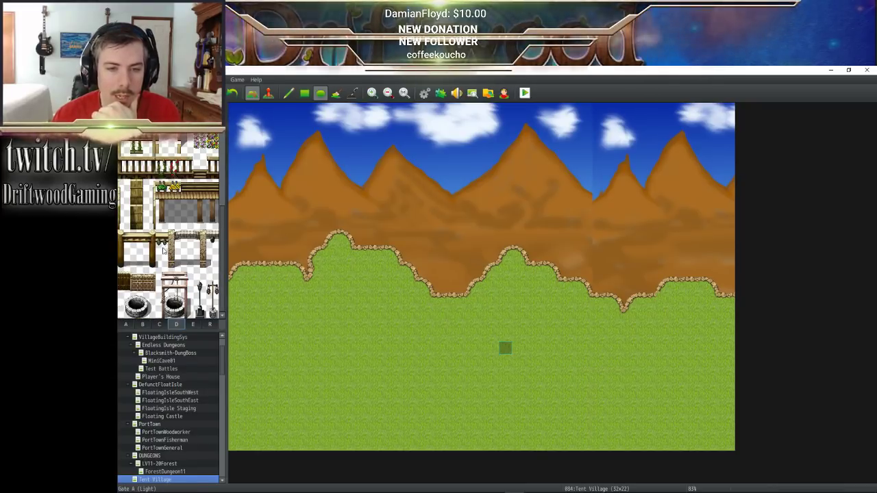
{"action": "scroll", "coordinate": [163, 241], "scroll_direction": "up", "scroll_amount": 5}
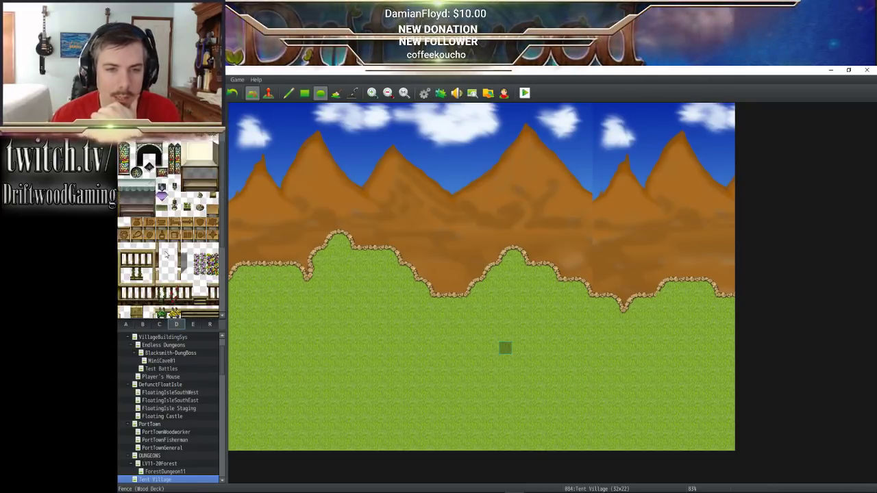
{"action": "left_click", "coordinate": [159, 325]}
{"action": "scroll", "coordinate": [162, 272], "scroll_direction": "up", "scroll_amount": 5}
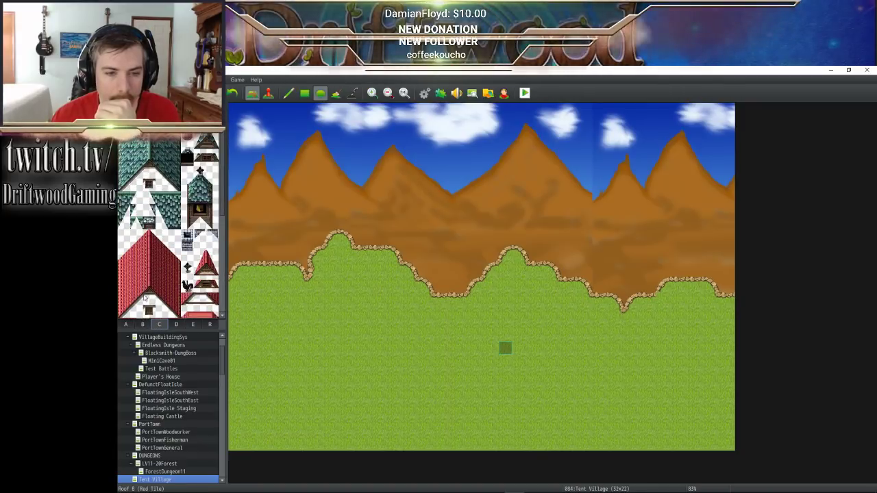
{"action": "left_click", "coordinate": [149, 326]}
{"action": "left_click", "coordinate": [126, 325]}
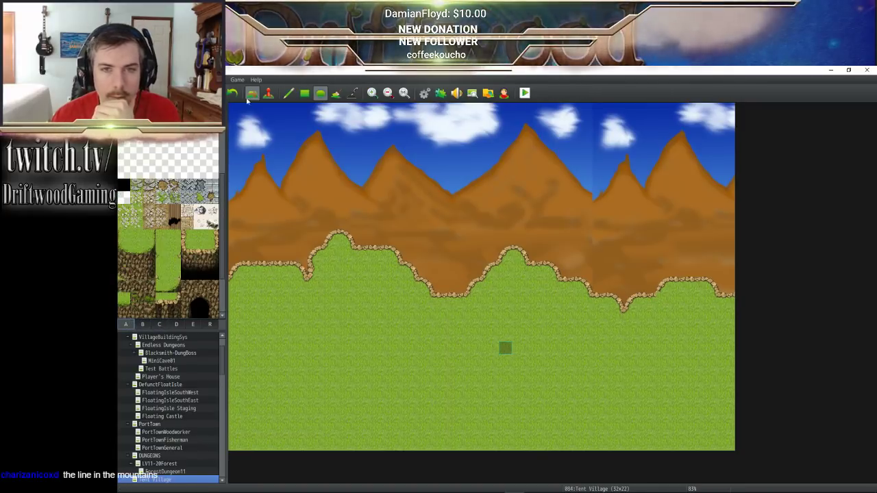
- Switch to the game test's battle and have Tea use the second skill in her Ability list on the Dank Spider
{"action": "left_click", "coordinate": [268, 93]}
{"action": "key", "text": "ctrl+r"}
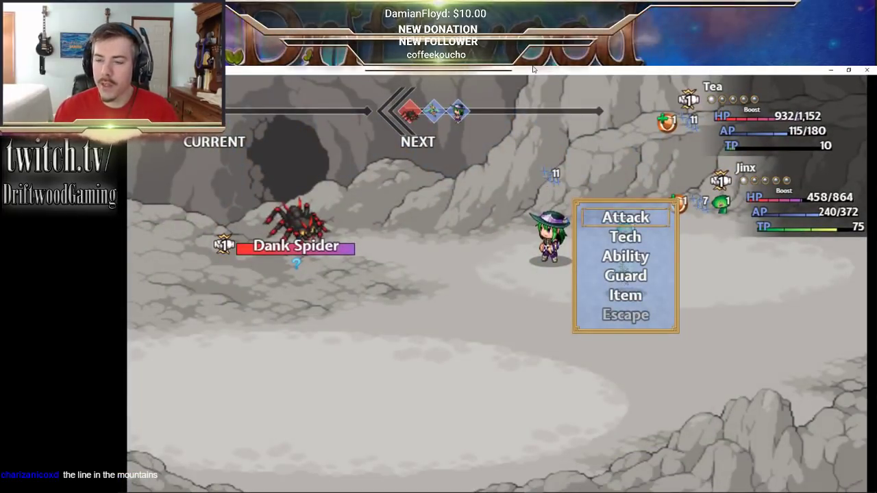
{"action": "key", "text": "Down"}
{"action": "key", "text": "Return"}
{"action": "key", "text": "Escape"}
{"action": "key", "text": "Down"}
{"action": "key", "text": "Return"}
{"action": "key", "text": "Down"}
{"action": "key", "text": "Return"}
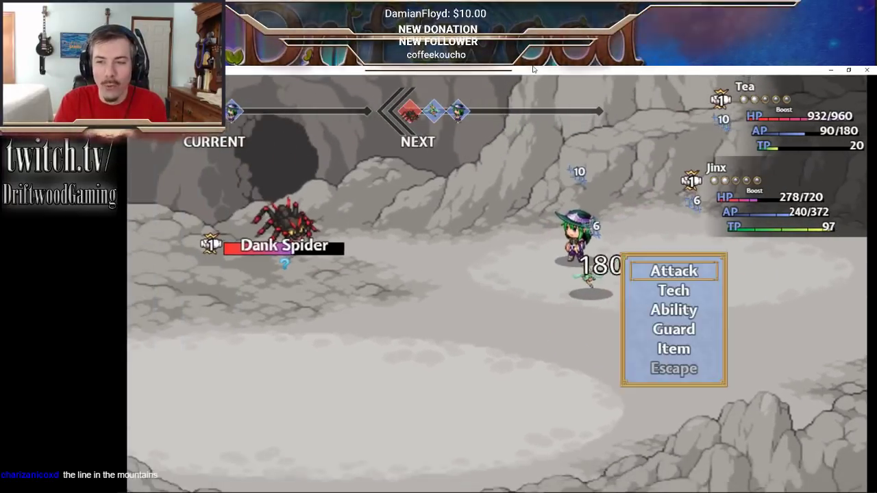
- Have Jinx use the Music Therapy tech to restore the party's HP
{"action": "key", "text": "Down"}
{"action": "key", "text": "Return"}
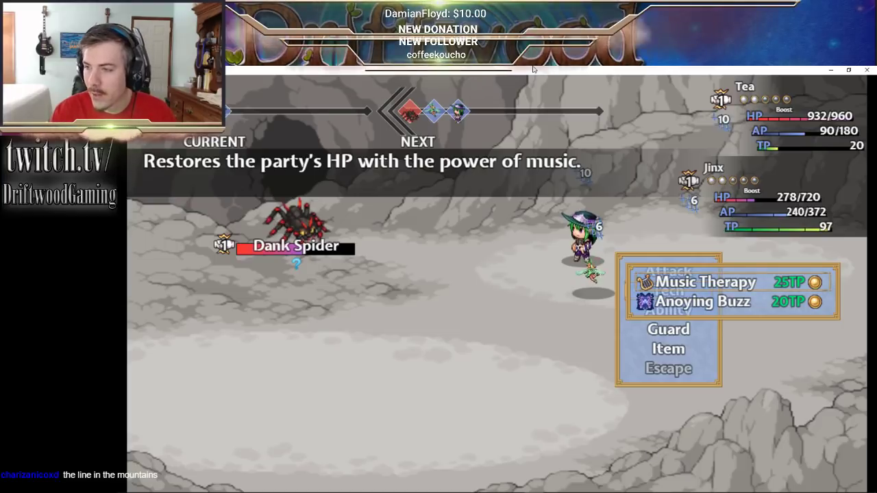
{"action": "key", "text": "Return"}
{"action": "key", "text": "Return"}
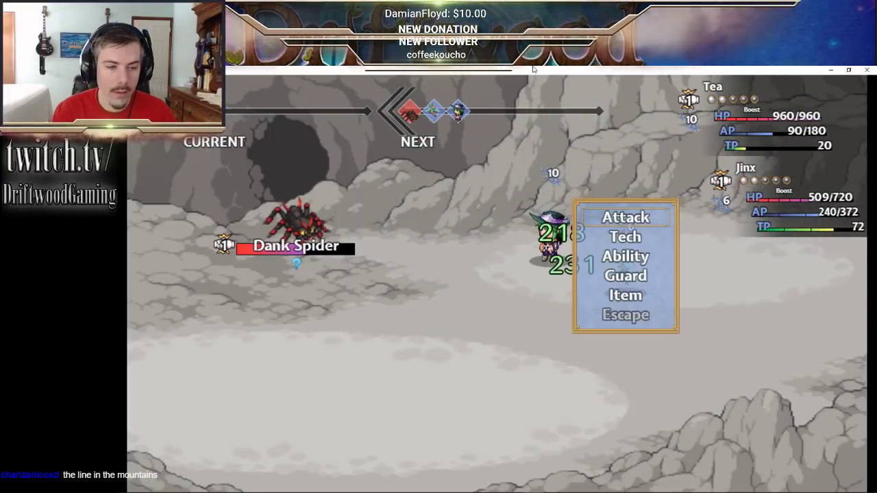
- Check Tea's techs, then have her make a normal attack on the Dank Spider
{"action": "key", "text": "Down"}
{"action": "key", "text": "Return"}
{"action": "key", "text": "Escape"}
{"action": "key", "text": "Up"}
{"action": "key", "text": "Return"}
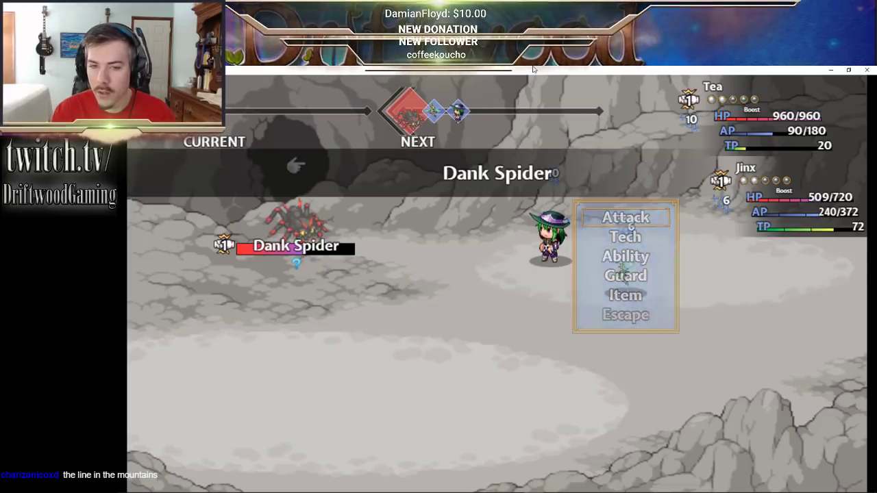
{"action": "key", "text": "Return"}
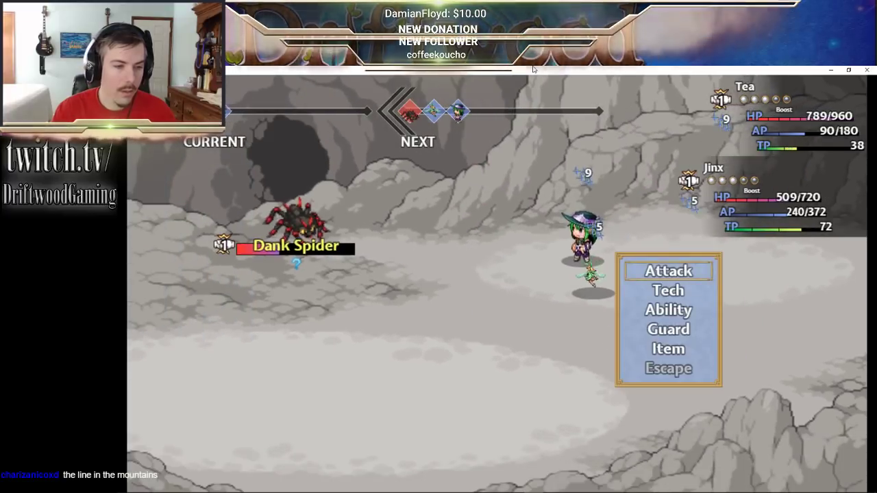
- Have Jinx use the Music Therapy tech on all allies
{"action": "key", "text": "Down"}
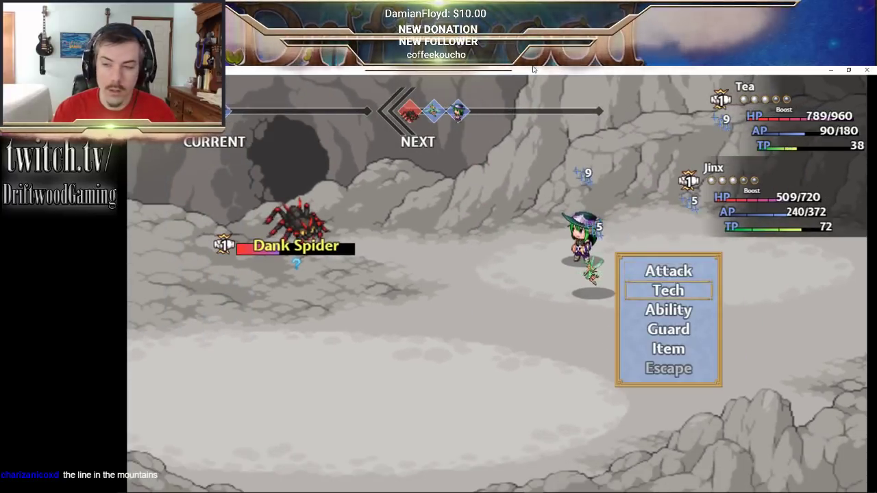
{"action": "key", "text": "Return"}
{"action": "key", "text": "Return"}
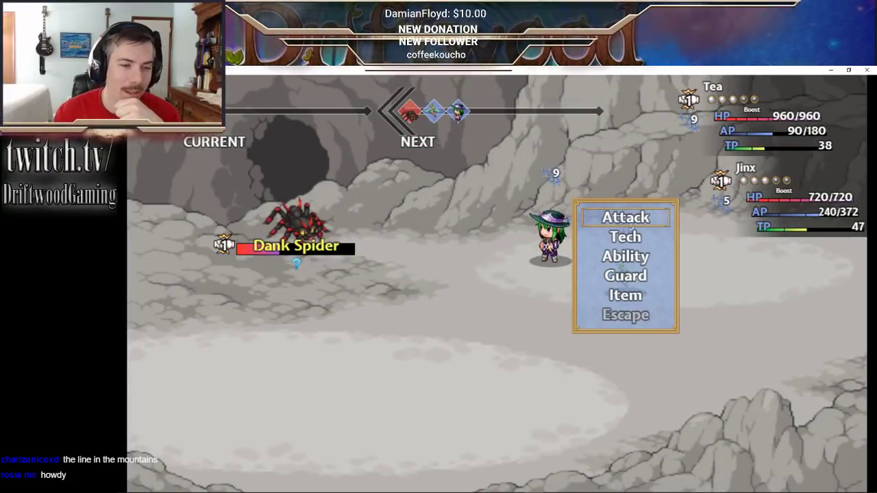
- Check Tea's available techs, then have her make a normal attack on the Dank Spider
{"action": "key", "text": "Return"}
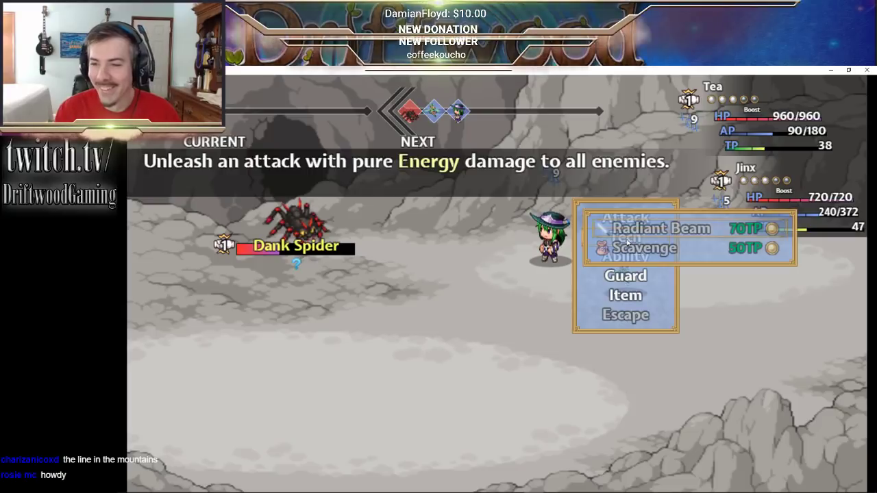
{"action": "key", "text": "Escape"}
{"action": "key", "text": "Up"}
{"action": "key", "text": "Return"}
{"action": "key", "text": "Return"}
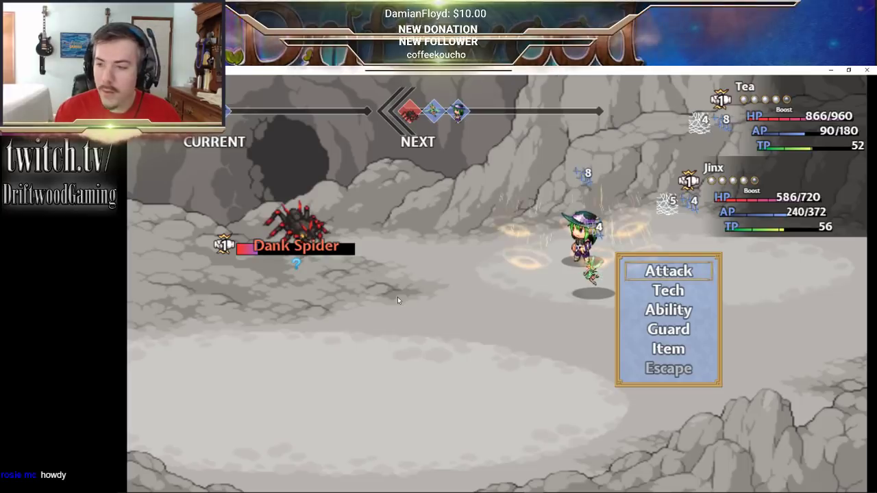
- Have Jinx use Music Therapy on all allies again and finish off the Dank Spider with Tea's normal attack
{"action": "key", "text": "Down"}
{"action": "key", "text": "Return"}
{"action": "key", "text": "Return"}
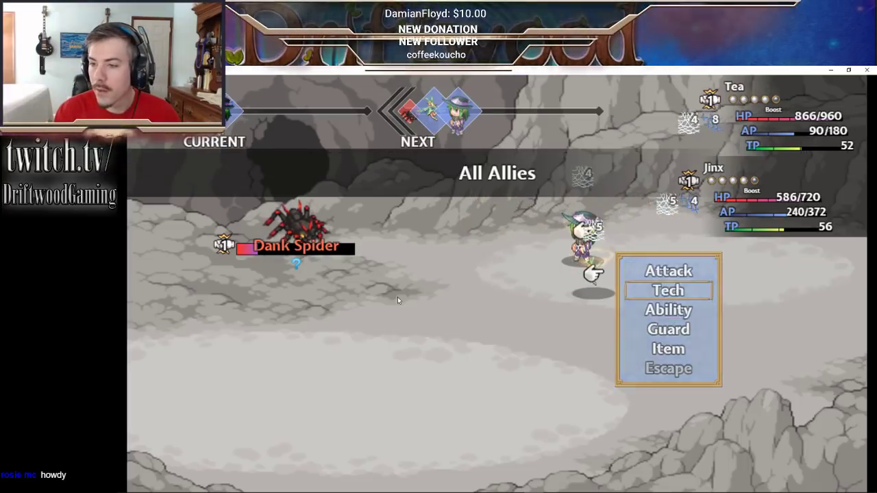
{"action": "key", "text": "Return"}
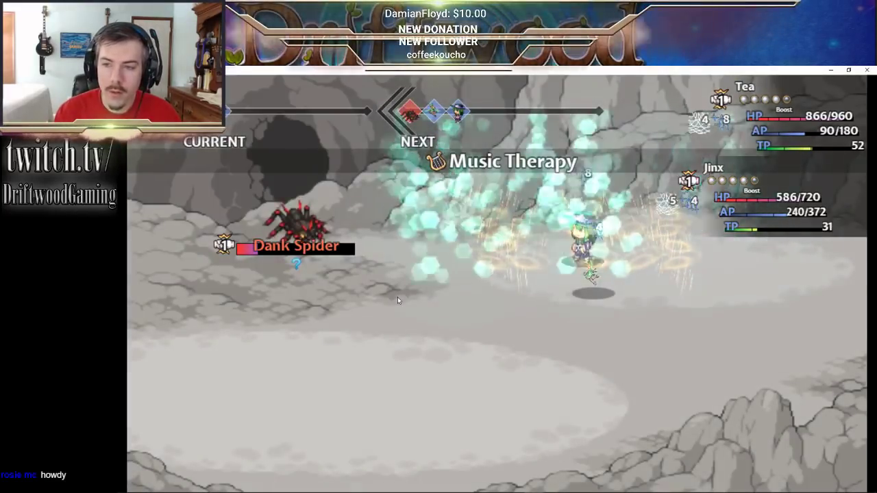
{"action": "key", "text": "Return"}
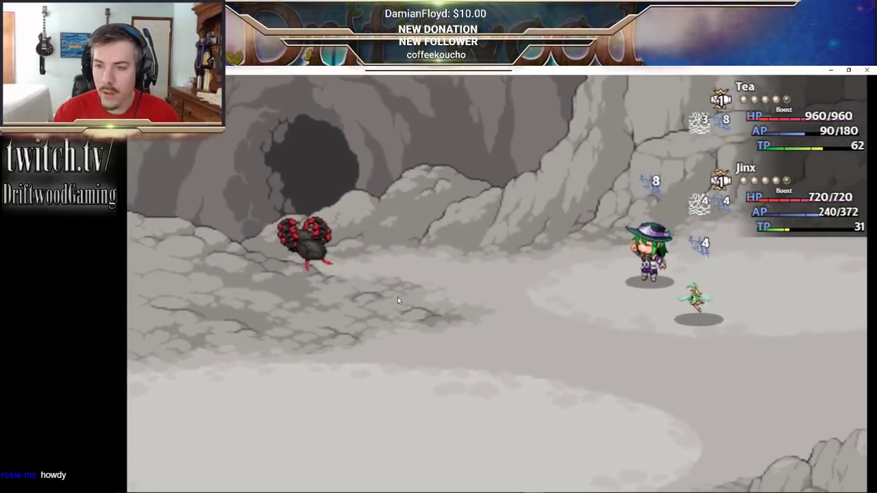
{"action": "key", "text": "z"}
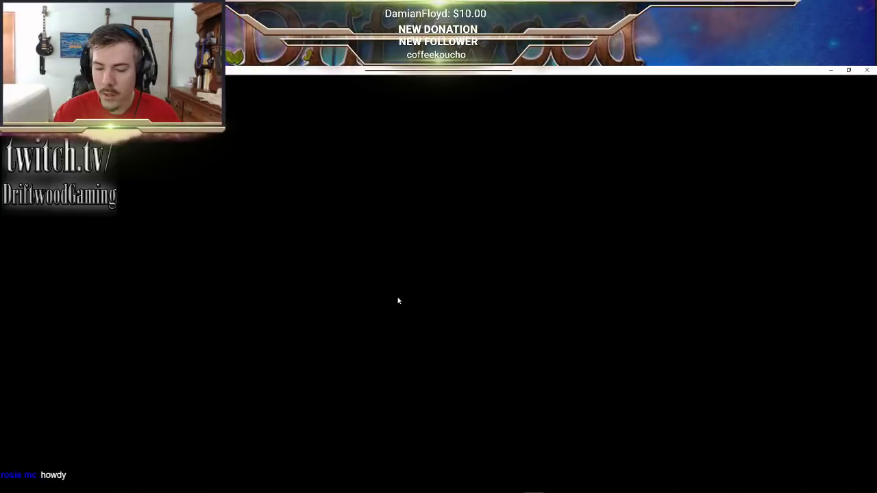
- Save the current game progress to the empty File 6 slot and return to the main menu
{"action": "key", "text": "x"}
{"action": "key", "text": "Down"}
{"action": "key", "text": "Down"}
{"action": "key", "text": "Down"}
{"action": "key", "text": "Down"}
{"action": "key", "text": "Down"}
{"action": "key", "text": "z"}
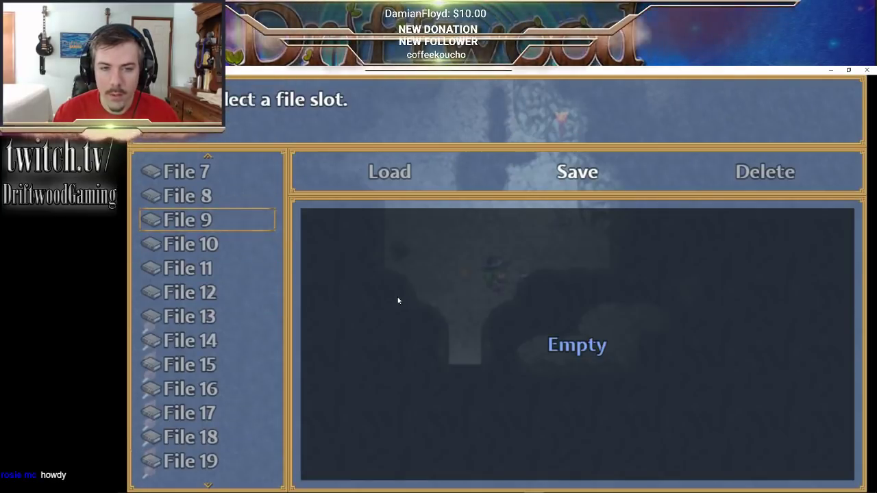
{"action": "key", "text": "Up"}
{"action": "key", "text": "Up"}
{"action": "key", "text": "Up"}
{"action": "key", "text": "Up"}
{"action": "key", "text": "Up"}
{"action": "key", "text": "Up"}
{"action": "key", "text": "Down"}
{"action": "key", "text": "Down"}
{"action": "key", "text": "Down"}
{"action": "key", "text": "z"}
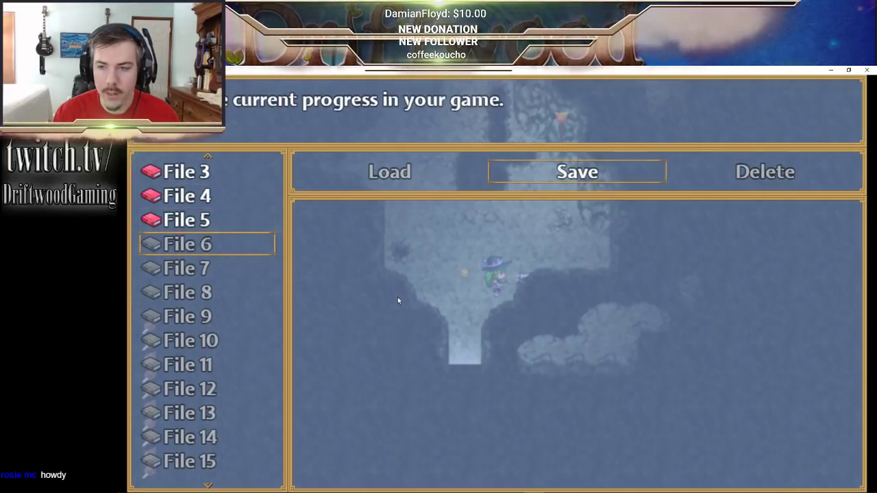
{"action": "key", "text": "z"}
{"action": "key", "text": "x"}
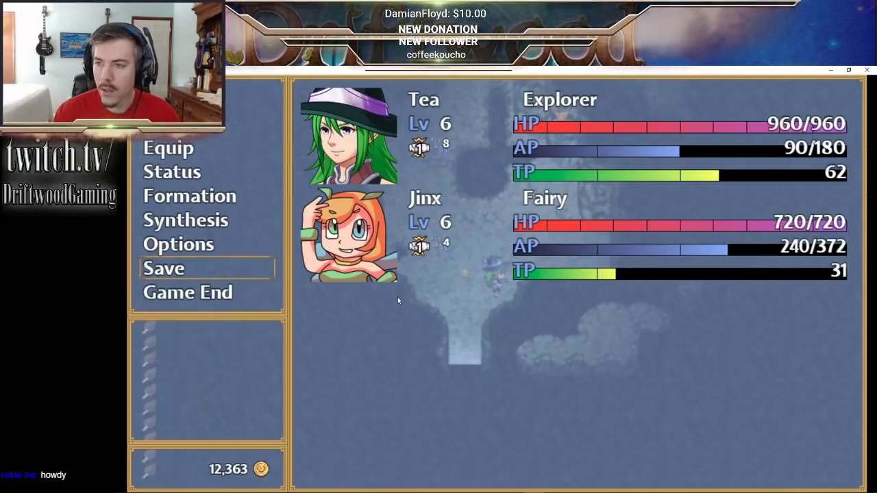
- Close the battle test, playtest the Tent Village map, and walk around the plateau to view its ledge against the mountains
{"action": "left_click", "coordinate": [866, 69]}
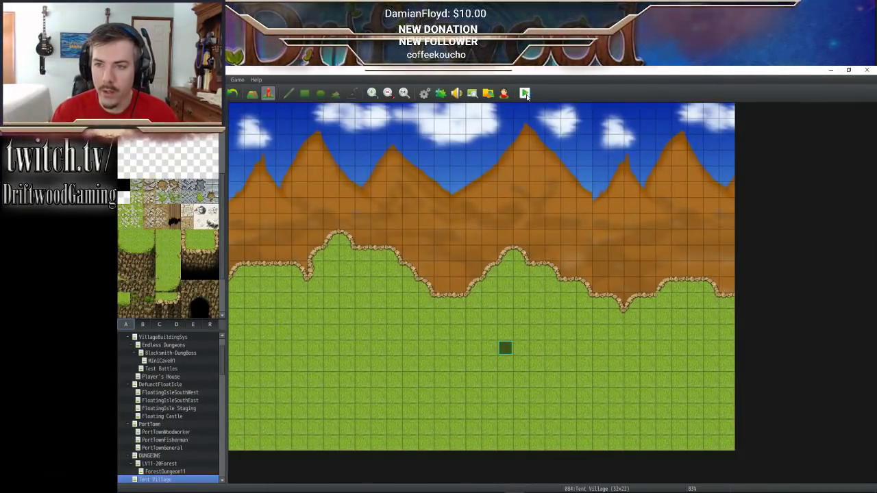
{"action": "left_click", "coordinate": [524, 93]}
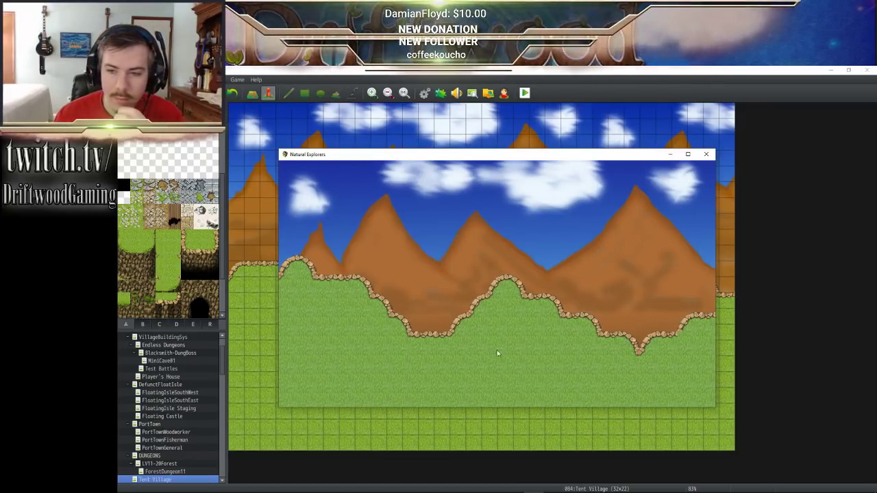
{"action": "left_click", "coordinate": [410, 304]}
{"action": "left_click", "coordinate": [411, 263]}
{"action": "left_click", "coordinate": [435, 243]}
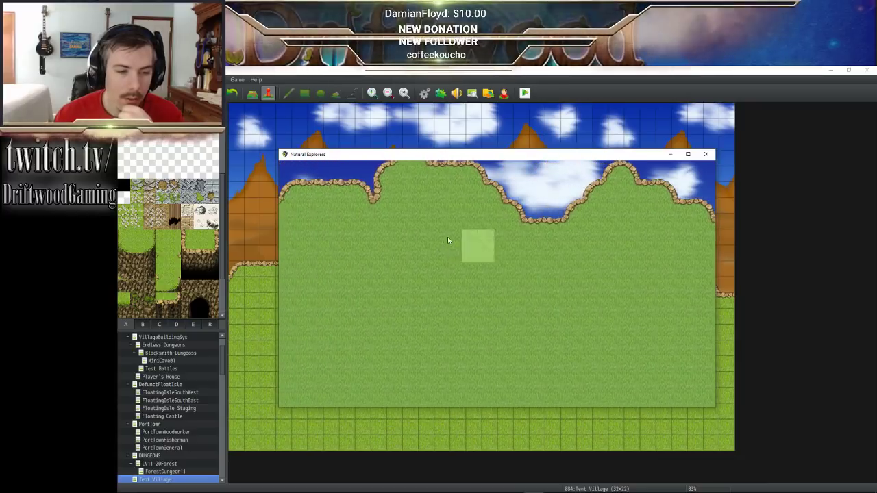
{"action": "left_click", "coordinate": [448, 238]}
{"action": "left_click", "coordinate": [454, 239]}
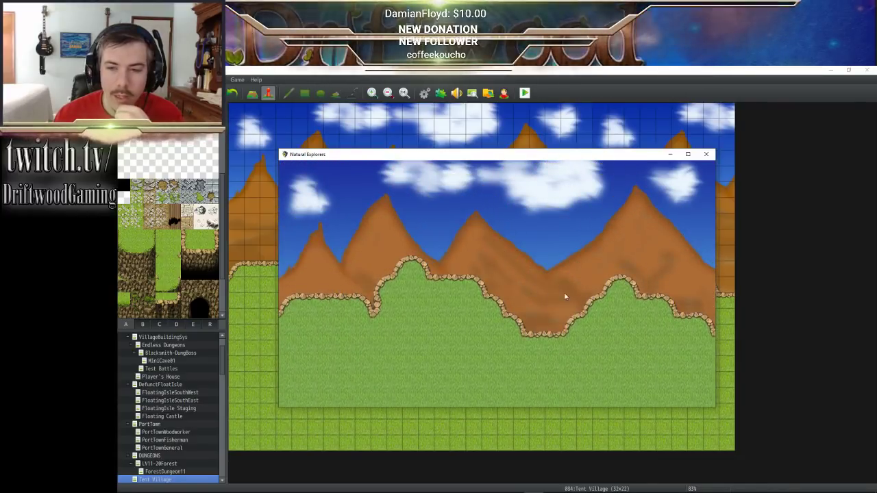
{"action": "left_click", "coordinate": [570, 282]}
{"action": "left_click", "coordinate": [431, 243]}
{"action": "left_click", "coordinate": [402, 265]}
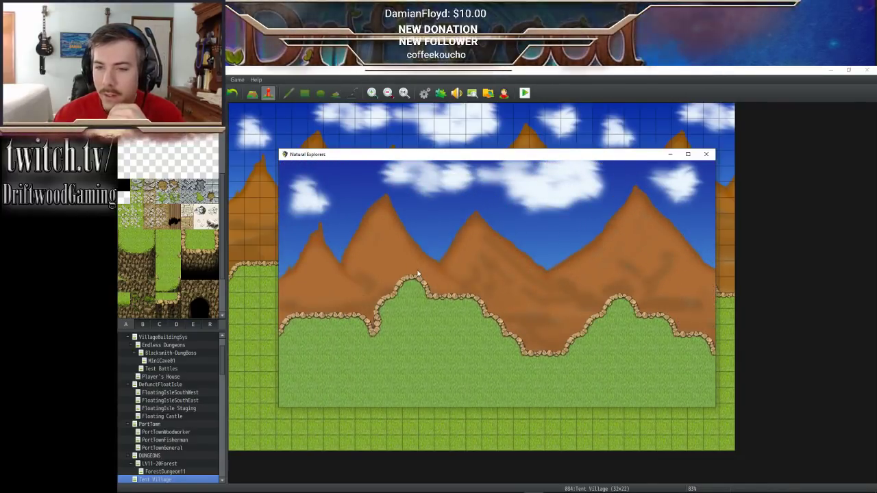
{"action": "left_click", "coordinate": [468, 328]}
{"action": "left_click", "coordinate": [555, 296]}
{"action": "left_click", "coordinate": [630, 266]}
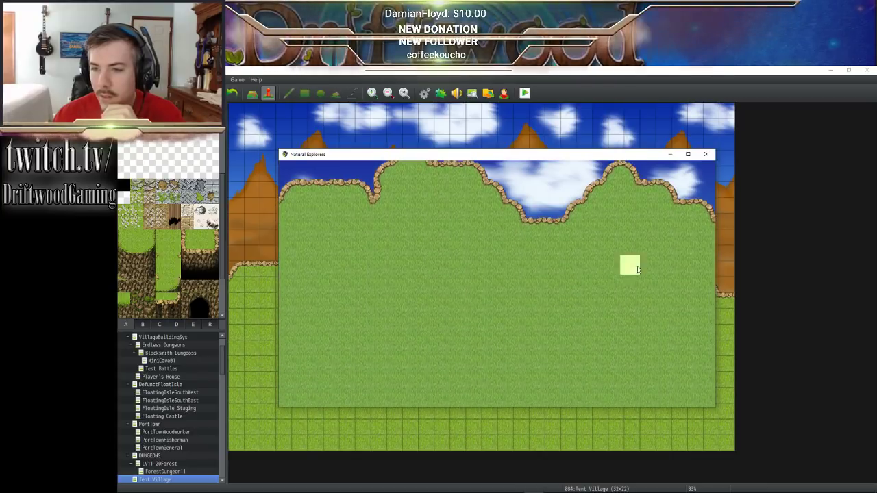
{"action": "left_click", "coordinate": [588, 212]}
{"action": "left_click", "coordinate": [505, 200]}
{"action": "left_click", "coordinate": [461, 204]}
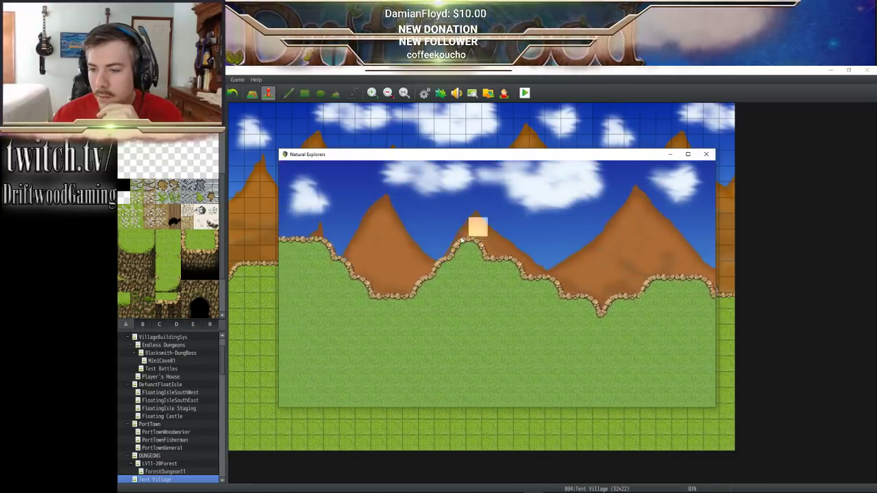
{"action": "left_click", "coordinate": [665, 334]}
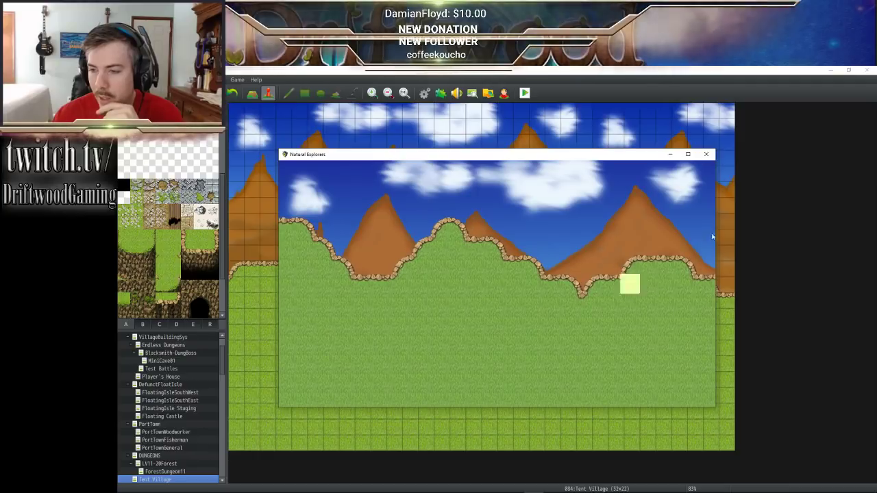
{"action": "left_click", "coordinate": [705, 154]}
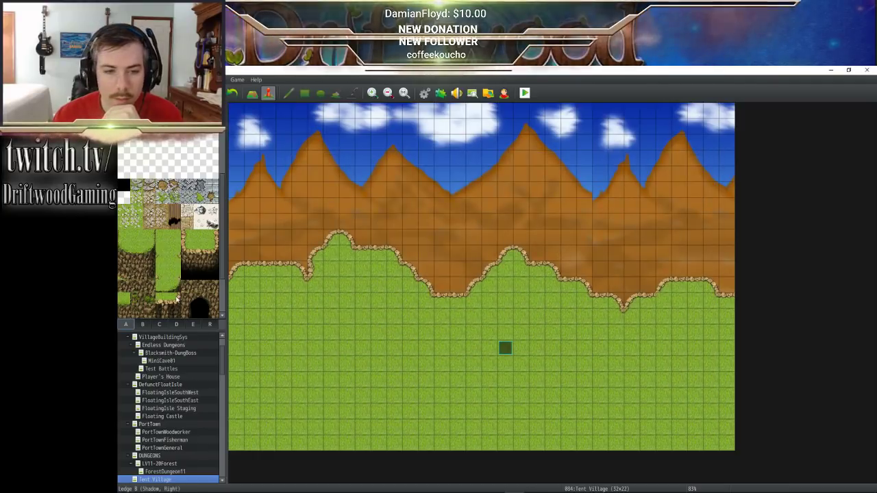
- Switch to map drawing with the grass tile selected, save the game changes, and briefly playtest the Tent Village map again
{"action": "left_click", "coordinate": [163, 260]}
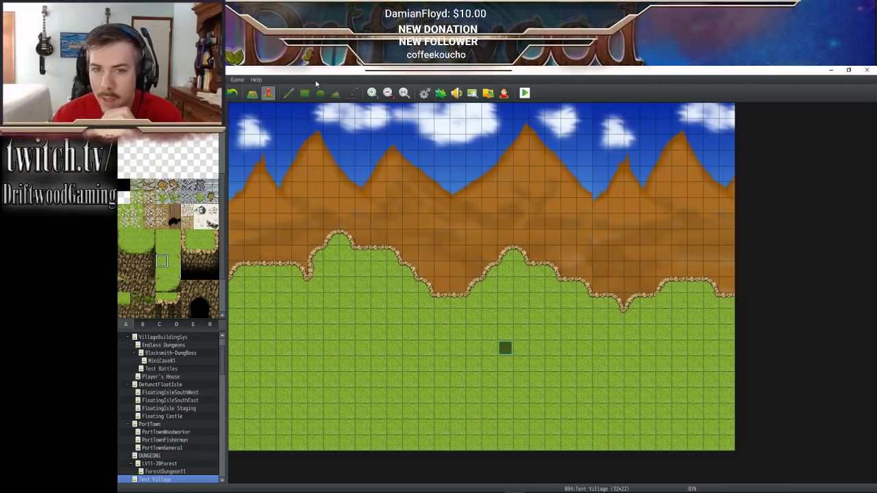
{"action": "left_click", "coordinate": [257, 96]}
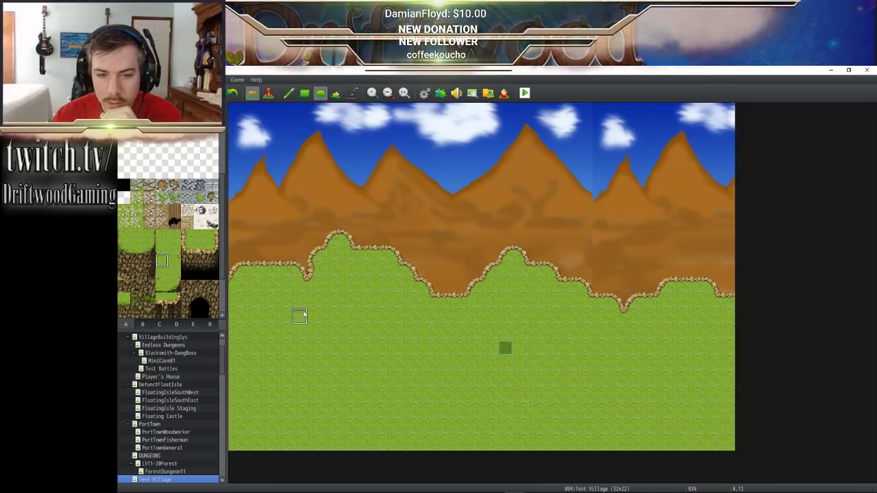
{"action": "left_click", "coordinate": [524, 92]}
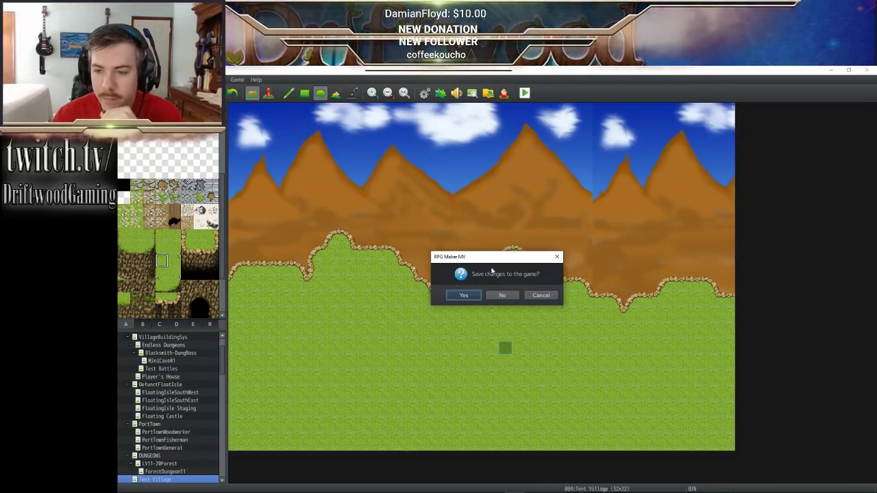
{"action": "left_click", "coordinate": [467, 292]}
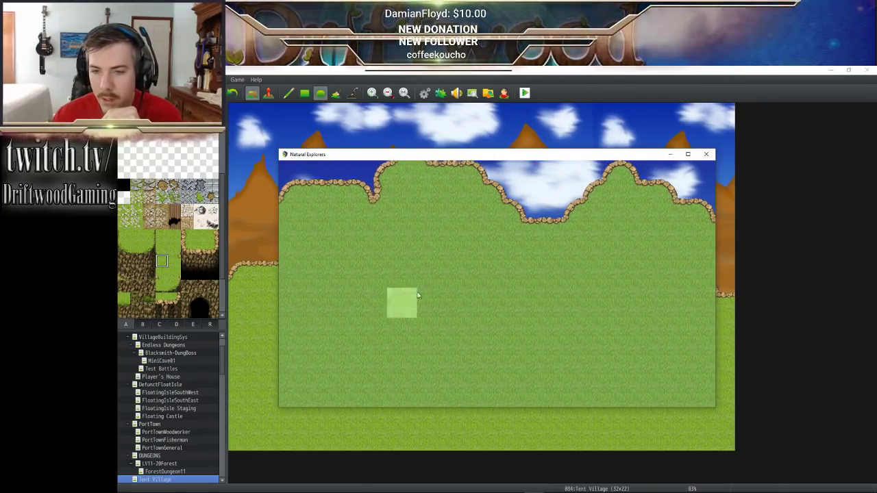
{"action": "left_click", "coordinate": [705, 154]}
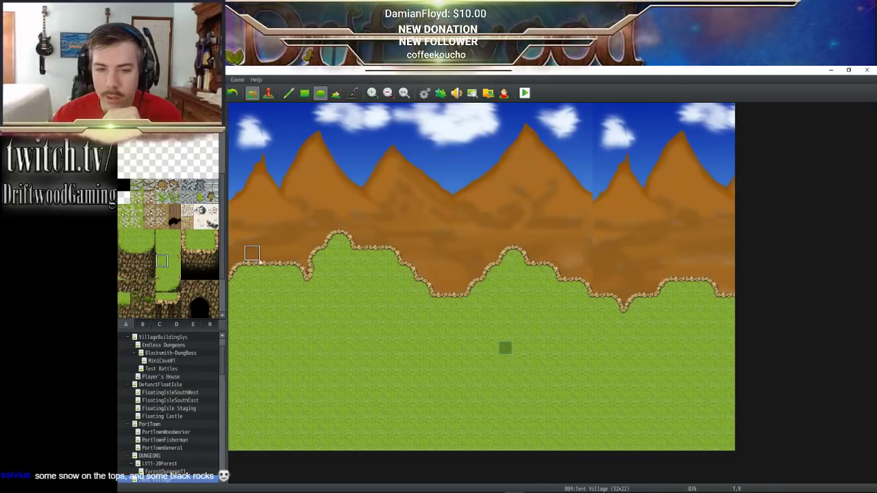
- Try to copy the grass plateau and rocky ledge with the Ellipse tool active and place them lower, then undo the result
{"action": "left_click_drag", "start_coordinate": [234, 220], "coordinate": [728, 344]}
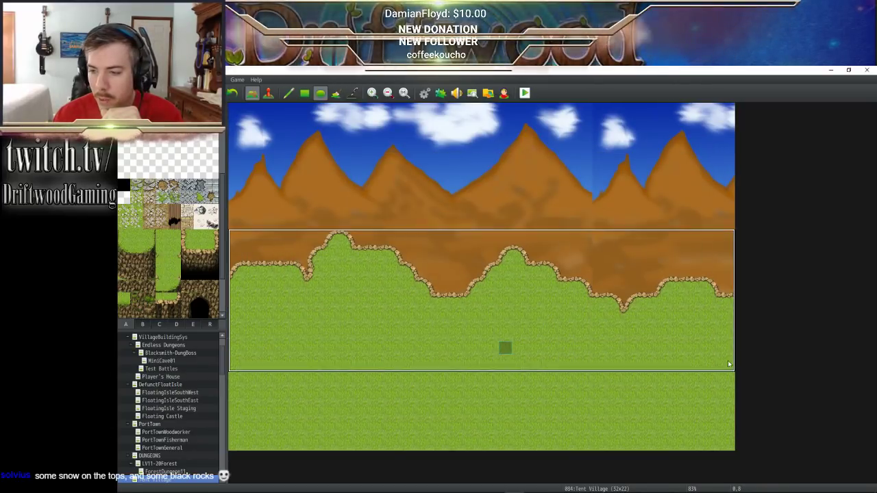
{"action": "mouse_move", "coordinate": [727, 399]}
{"action": "left_mouse_down"}
{"action": "mouse_move", "coordinate": [631, 349]}
{"action": "mouse_move", "coordinate": [273, 251]}
{"action": "mouse_move", "coordinate": [204, 211]}
{"action": "left_mouse_up"}
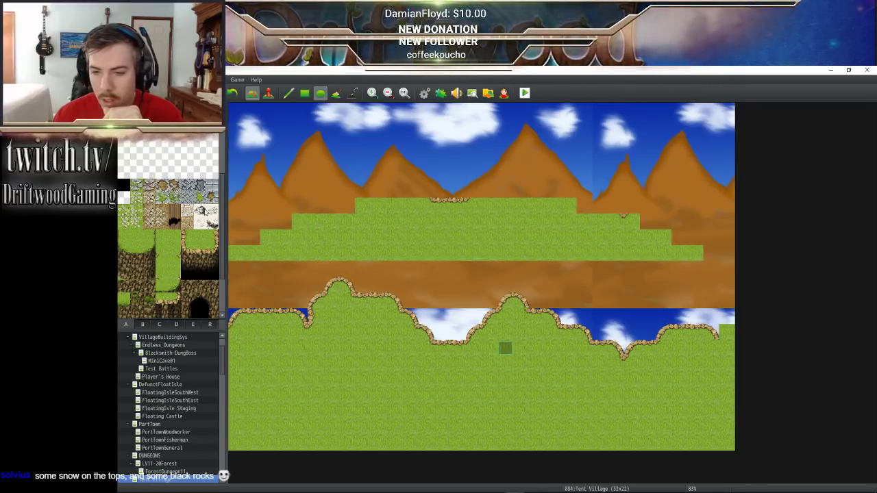
{"action": "left_click_drag", "start_coordinate": [197, 203], "coordinate": [237, 177]}
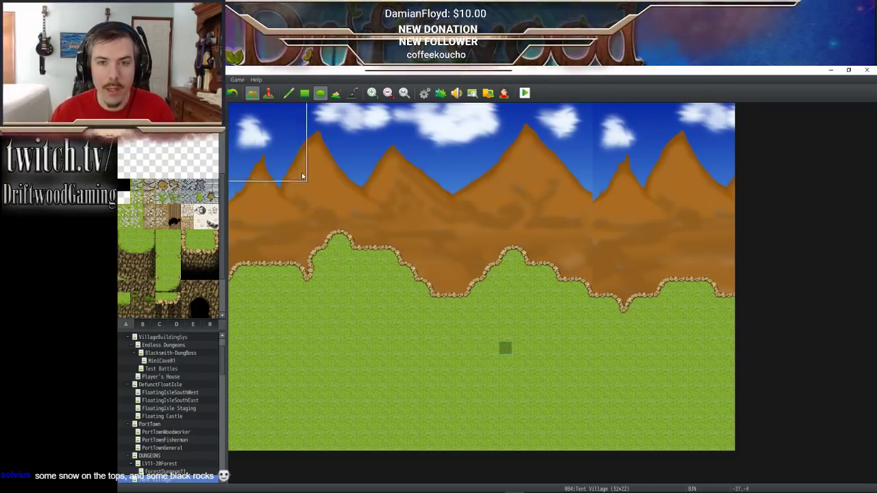
- Shift the grass plateau and its rocky ledge down three tiles using the Rectangle tool, then playtest the Tent Village map
{"action": "left_click", "coordinate": [304, 92]}
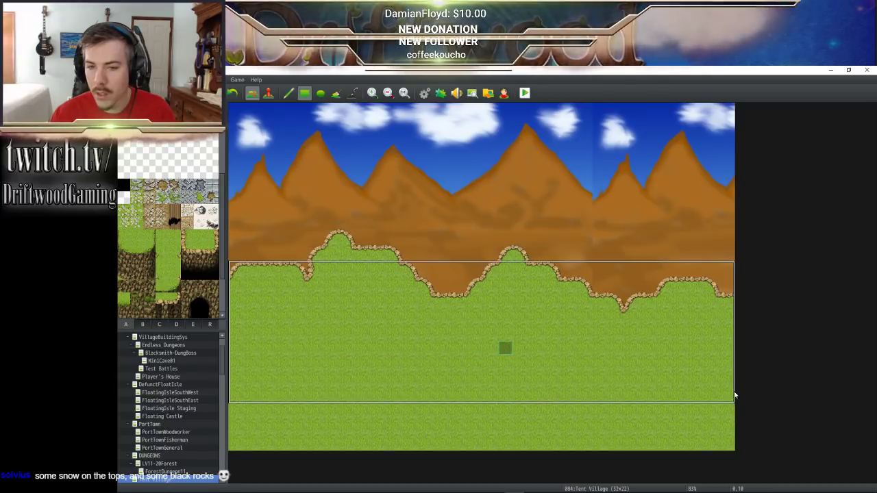
{"action": "mouse_move", "coordinate": [723, 404]}
{"action": "left_mouse_down"}
{"action": "mouse_move", "coordinate": [335, 257]}
{"action": "mouse_move", "coordinate": [223, 234]}
{"action": "mouse_move", "coordinate": [535, 260]}
{"action": "mouse_move", "coordinate": [756, 267]}
{"action": "left_mouse_up"}
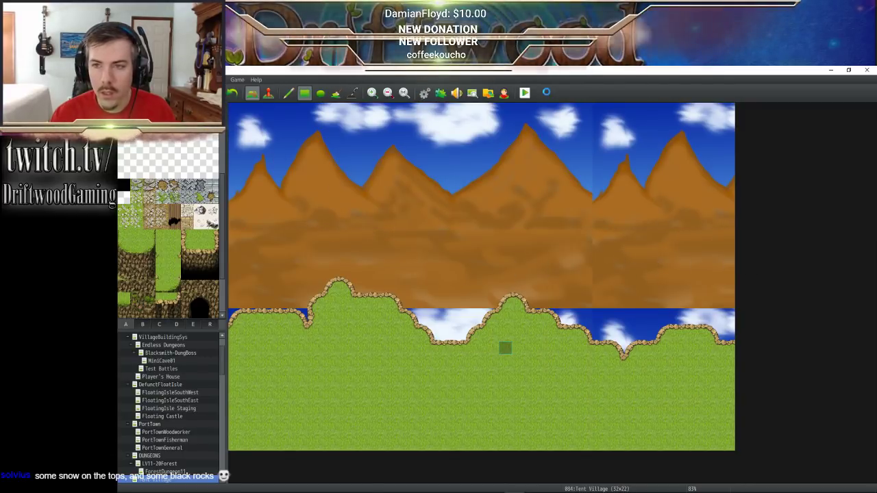
{"action": "left_click", "coordinate": [525, 94]}
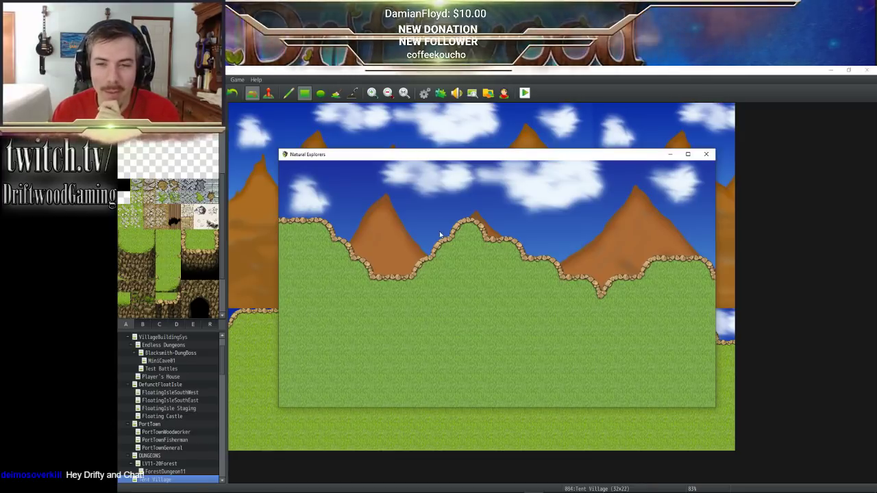
{"action": "key", "text": "Escape"}
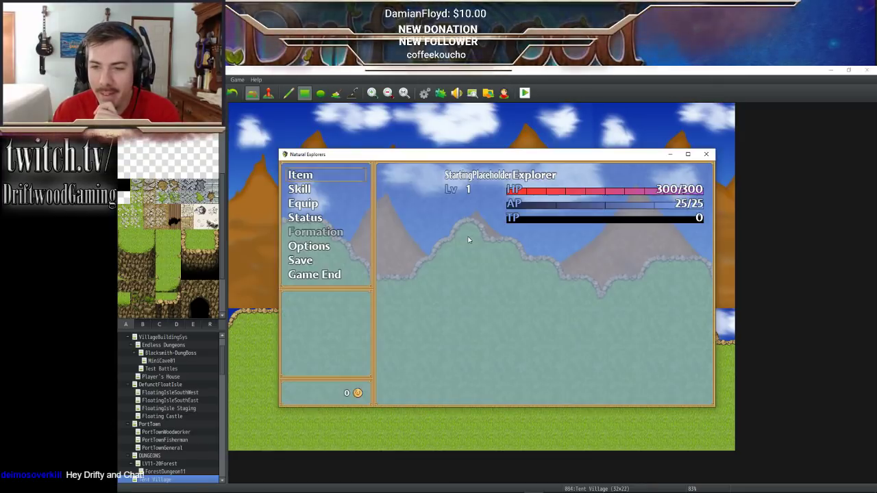
{"action": "key", "text": "alt+F4"}
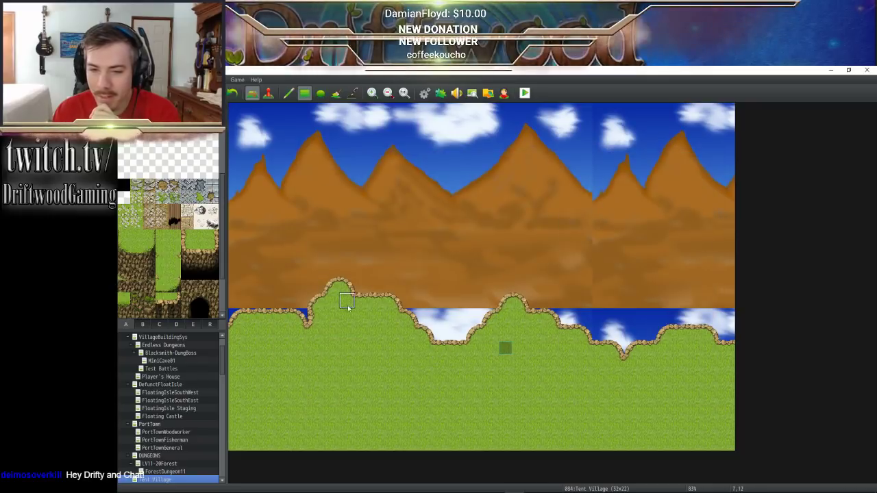
- Switch the Tent Village map to event editing
{"action": "key", "text": "F6"}
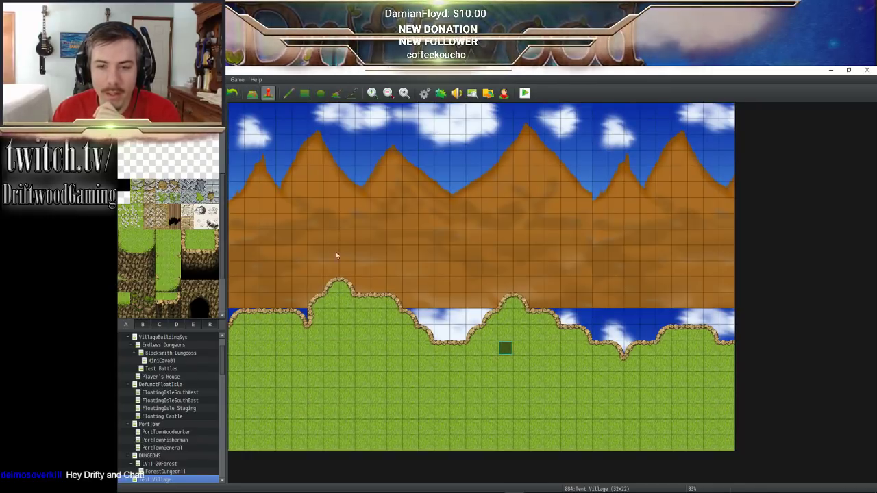
{"action": "right_click", "coordinate": [385, 313]}
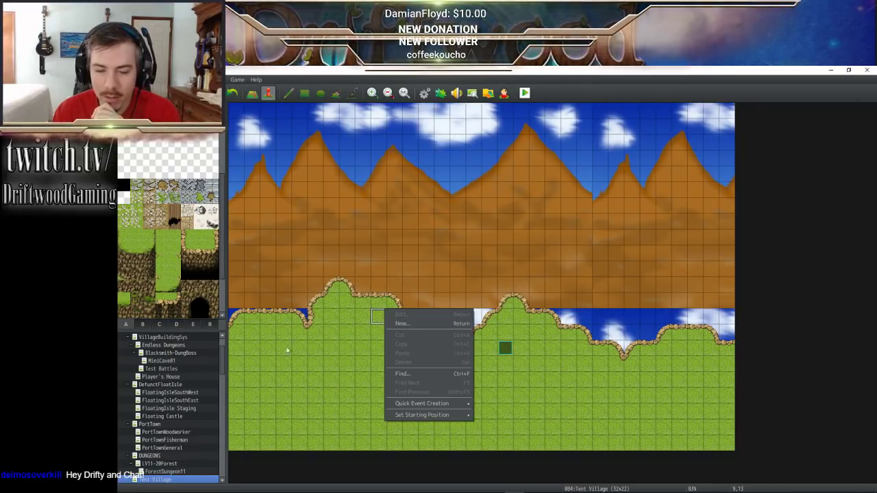
{"action": "left_click", "coordinate": [402, 323]}
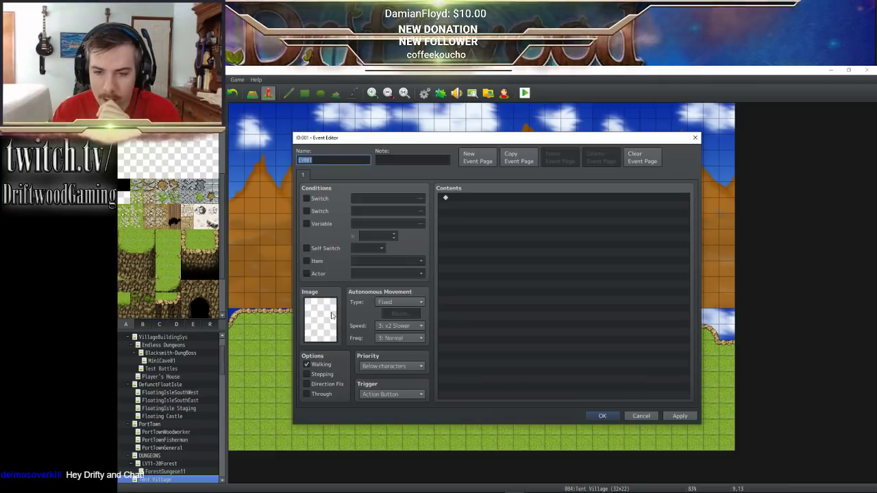
{"action": "left_click", "coordinate": [641, 415]}
- Start a quick treasure event on plateau tile 9,13, using the first golden-brown chest in the fifth row of !DG_Chest01 as its image
{"action": "right_click", "coordinate": [381, 312]}
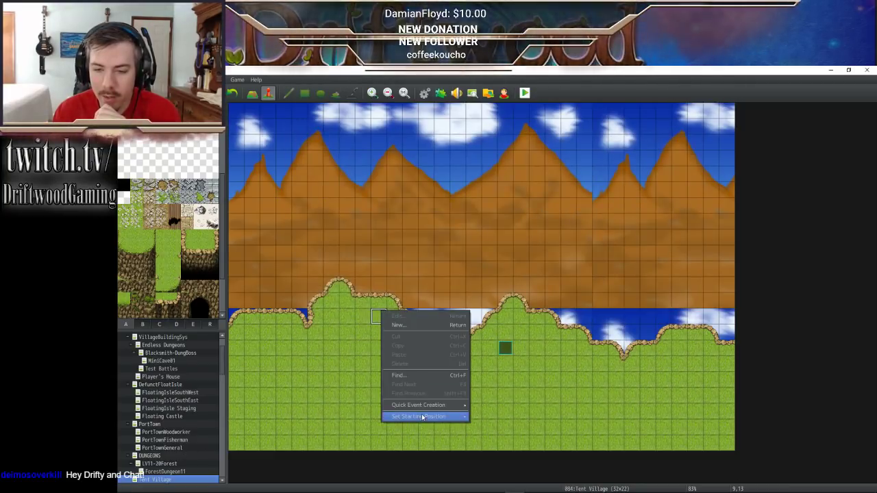
{"action": "mouse_move", "coordinate": [432, 409]}
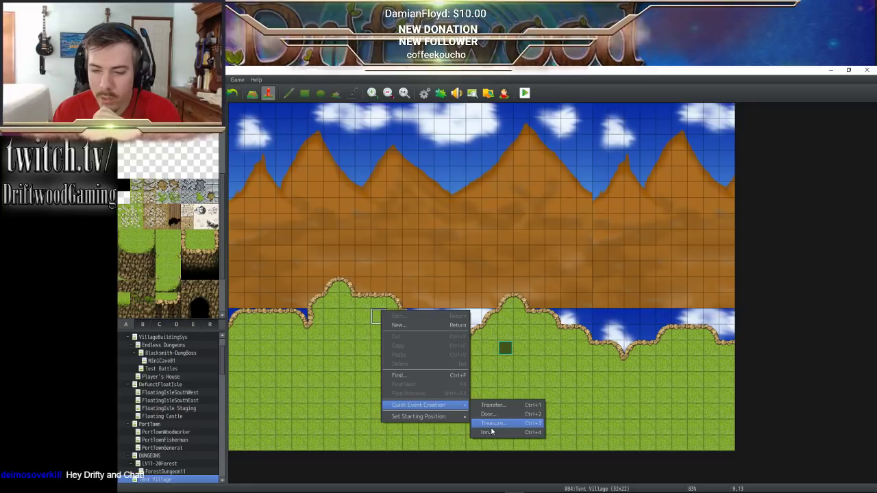
{"action": "left_click", "coordinate": [498, 425]}
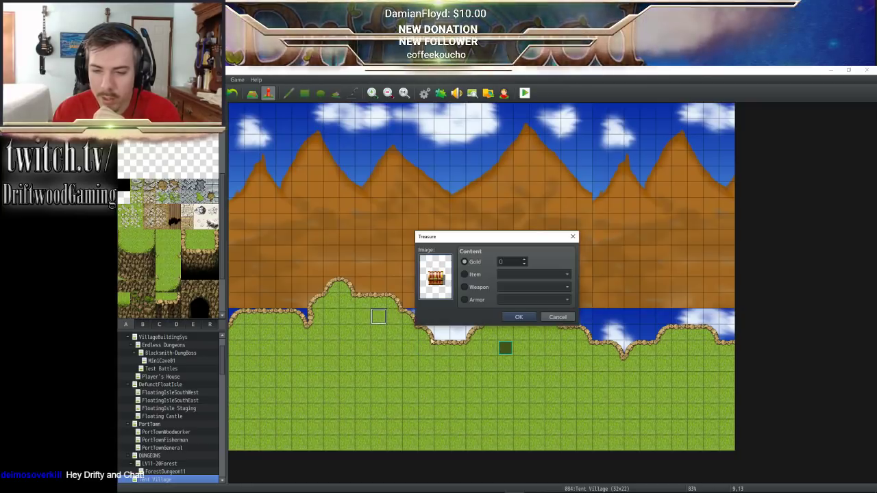
{"action": "double_click", "coordinate": [437, 282]}
{"action": "left_click", "coordinate": [388, 285]}
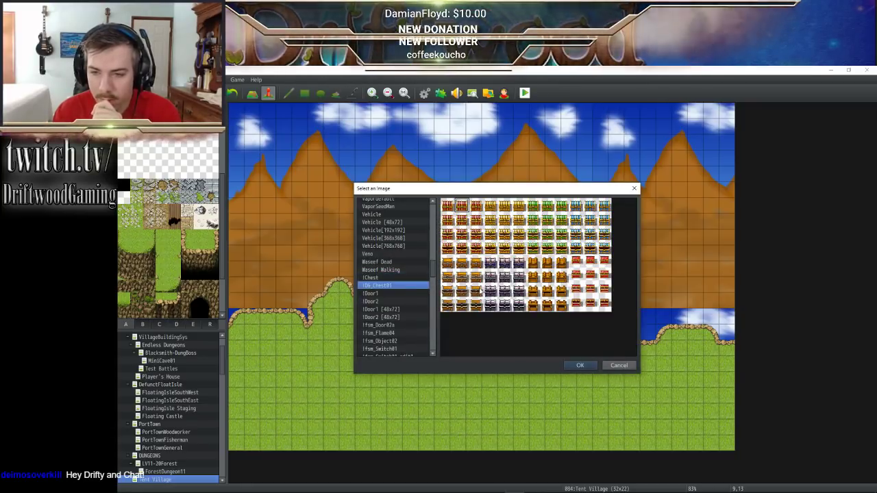
{"action": "left_click", "coordinate": [493, 268]}
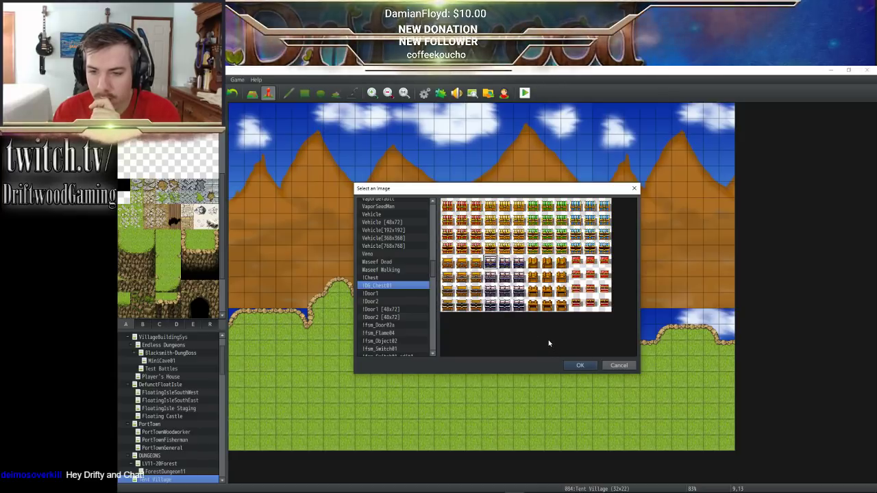
{"action": "left_click", "coordinate": [452, 268]}
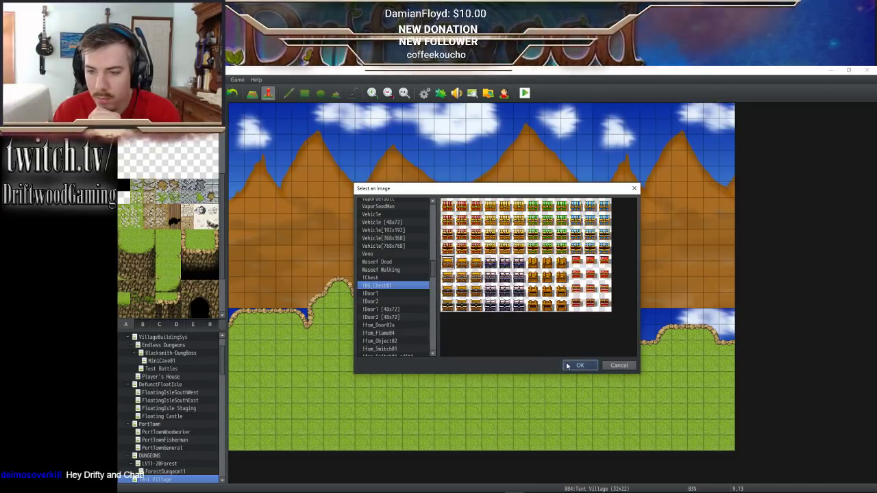
{"action": "left_click", "coordinate": [576, 365]}
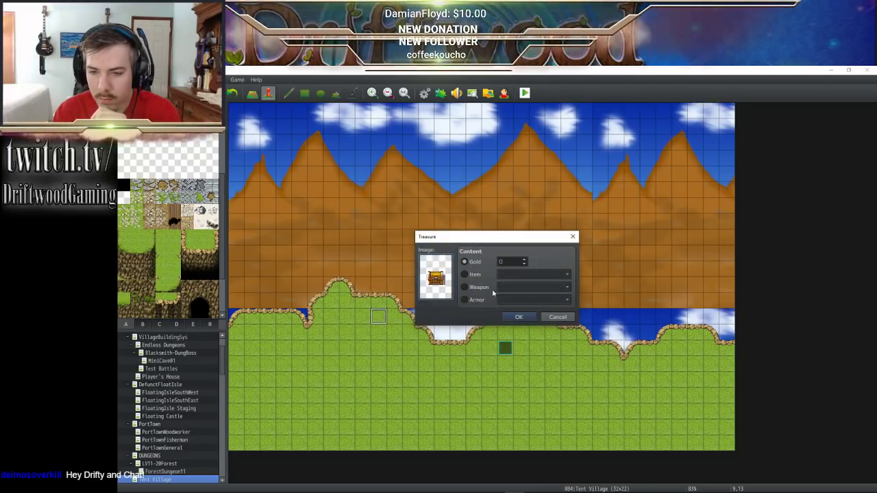
- Set the treasure's content to the item 0081 Portable Tent and create the chest event
{"action": "left_click", "coordinate": [465, 274]}
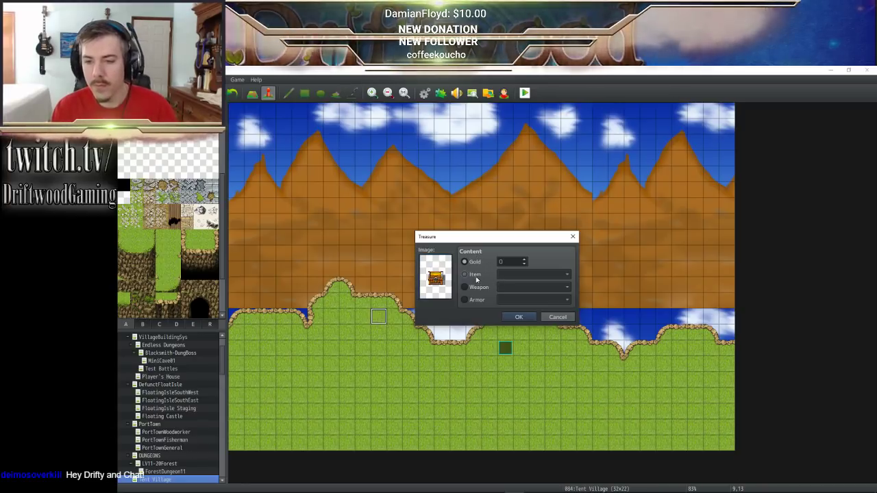
{"action": "left_click", "coordinate": [532, 274]}
{"action": "scroll", "coordinate": [541, 315], "scroll_direction": "down", "scroll_amount": 10}
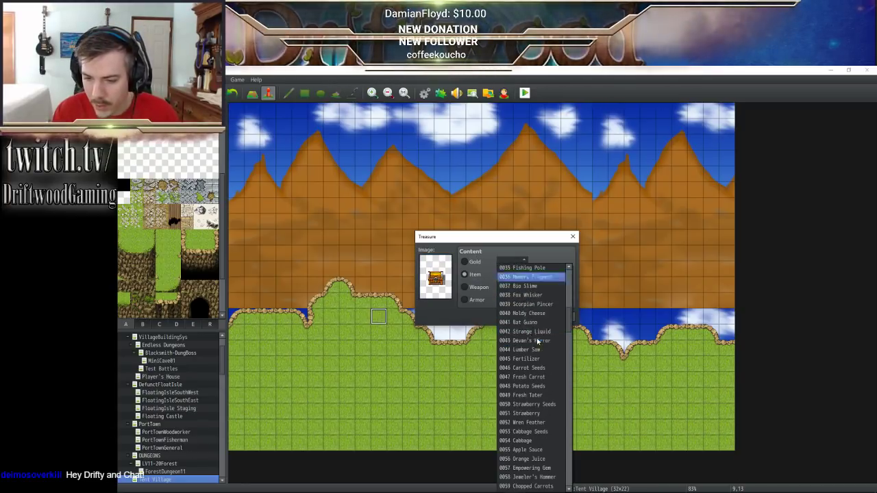
{"action": "scroll", "coordinate": [528, 369], "scroll_direction": "down", "scroll_amount": 7}
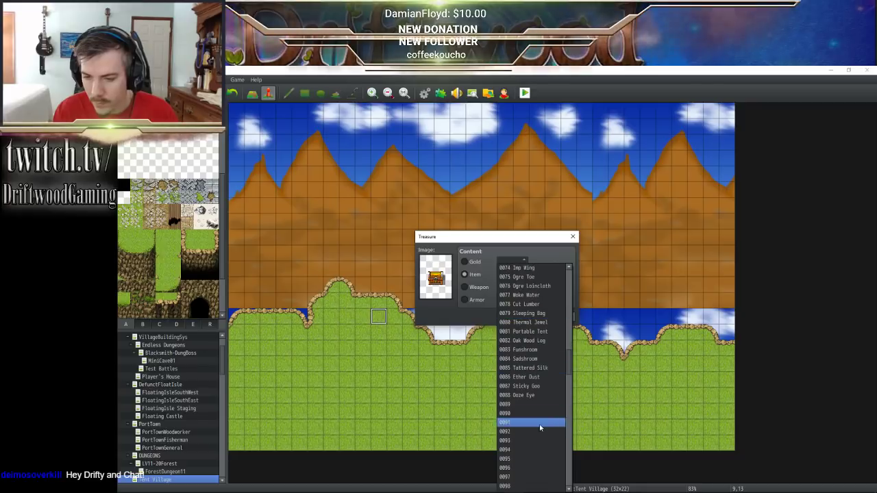
{"action": "left_click", "coordinate": [547, 331]}
{"action": "left_click", "coordinate": [527, 321]}
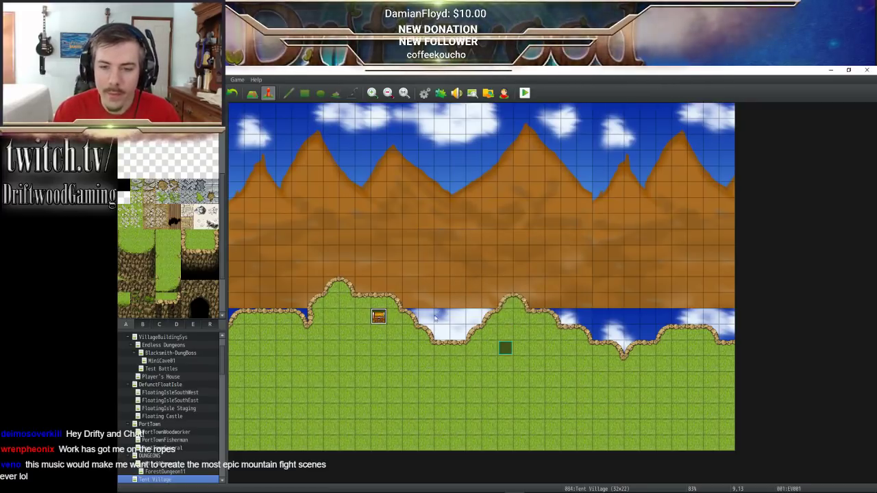
- Replace the chest event's found message with "\pop[0]You've obtained a \ii[70]."
{"action": "double_click", "coordinate": [378, 317]}
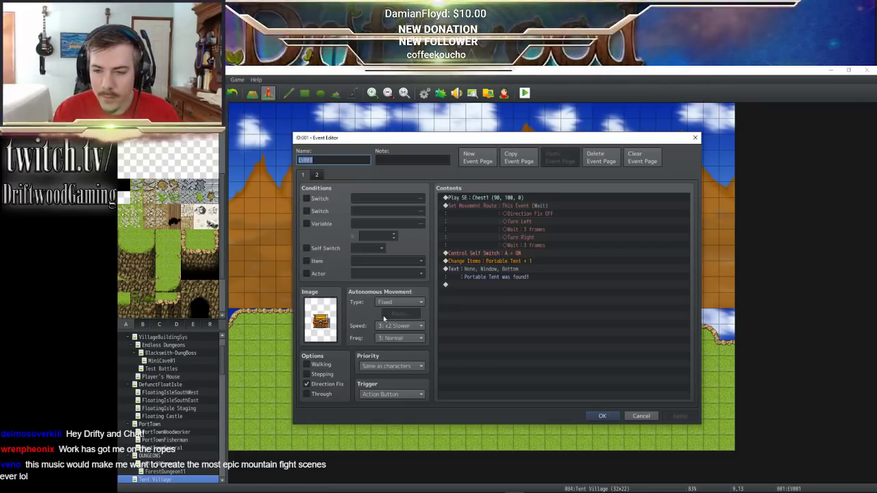
{"action": "right_click", "coordinate": [502, 273]}
{"action": "left_click", "coordinate": [523, 291]}
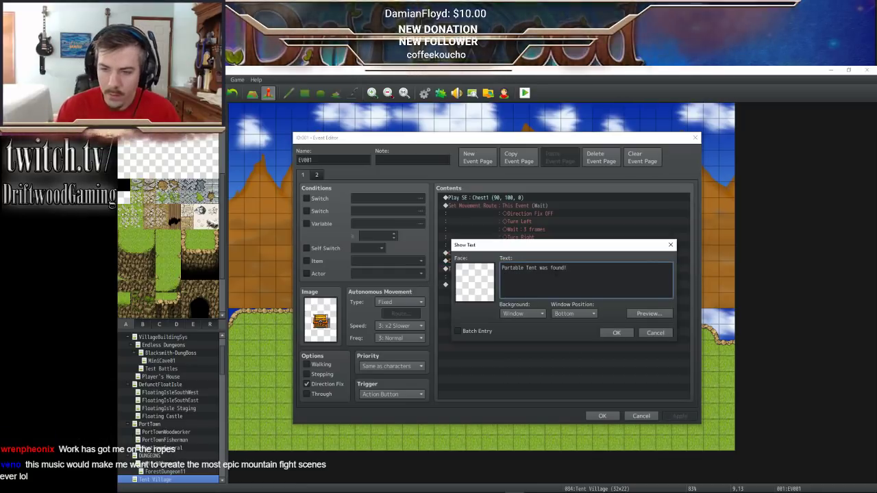
{"action": "key", "text": "ctrl+a"}
{"action": "type", "text": "\\"}
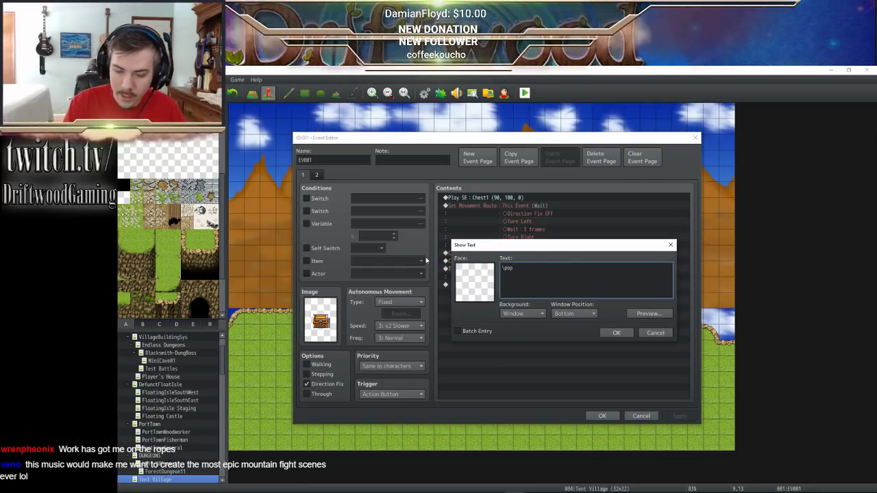
{"action": "type", "text": "pop[0]"}
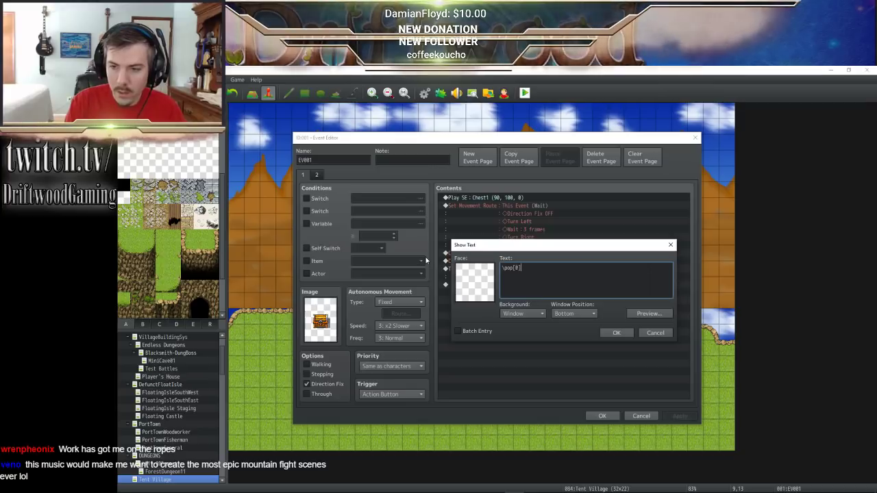
{"action": "type", "text": "You've obtained a \\ii["}
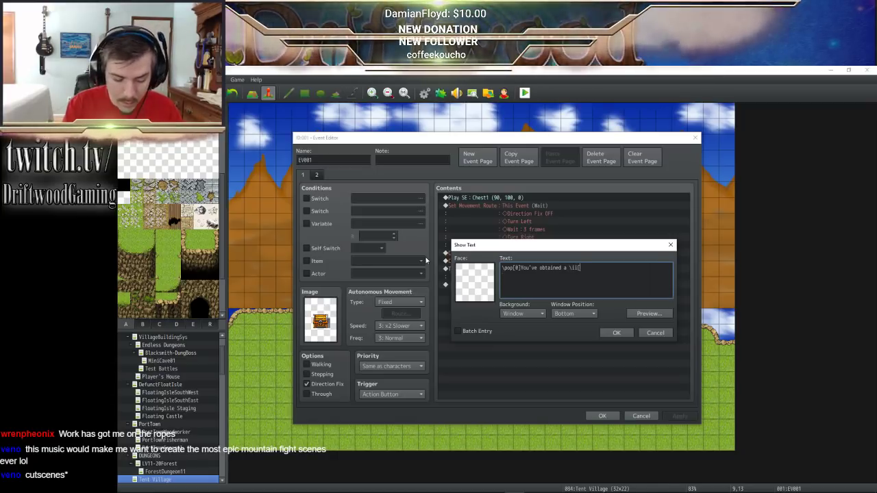
{"action": "type", "text": "."}
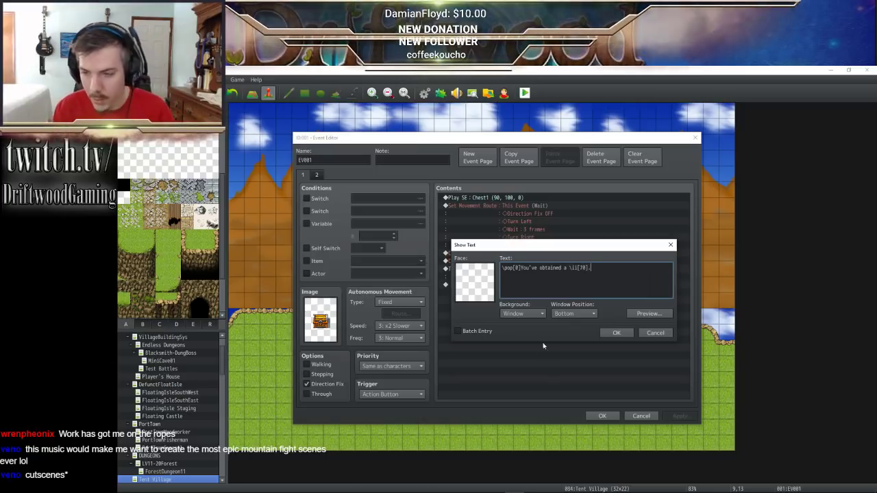
{"action": "left_click", "coordinate": [616, 332]}
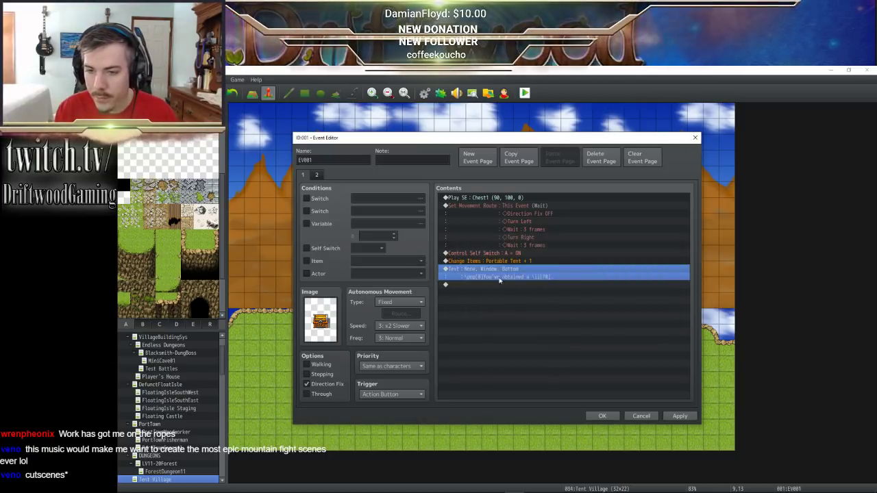
- Check the Portable Tent's ID in the Change Items command and correct the message's item code to \ii[81]
{"action": "right_click", "coordinate": [519, 261]}
{"action": "left_click", "coordinate": [541, 265]}
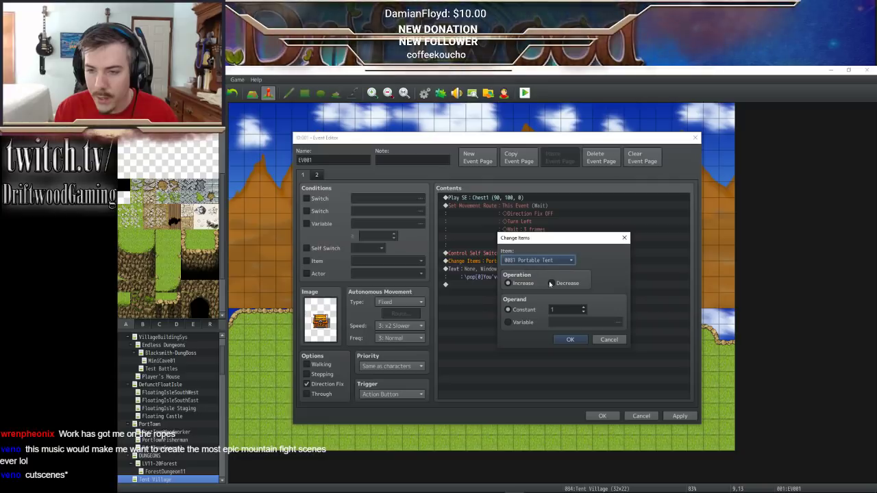
{"action": "left_click", "coordinate": [570, 339]}
{"action": "double_click", "coordinate": [493, 272]}
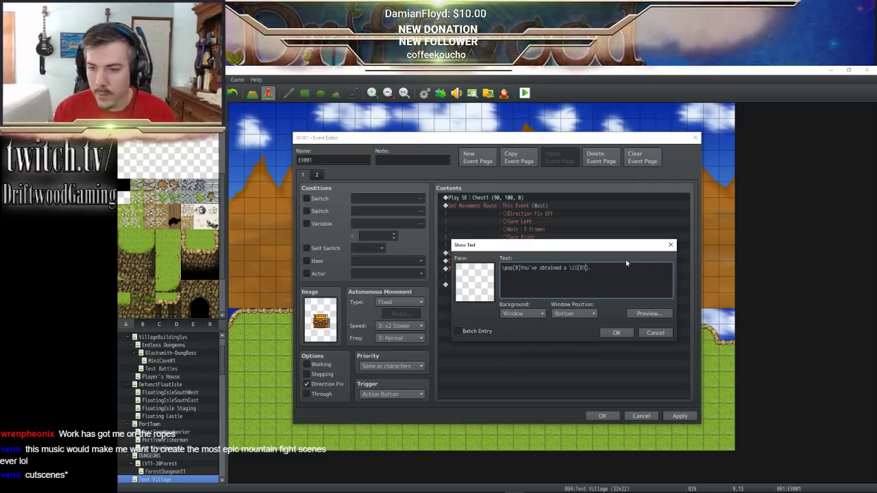
{"action": "left_click", "coordinate": [616, 332]}
{"action": "key", "text": "Down"}
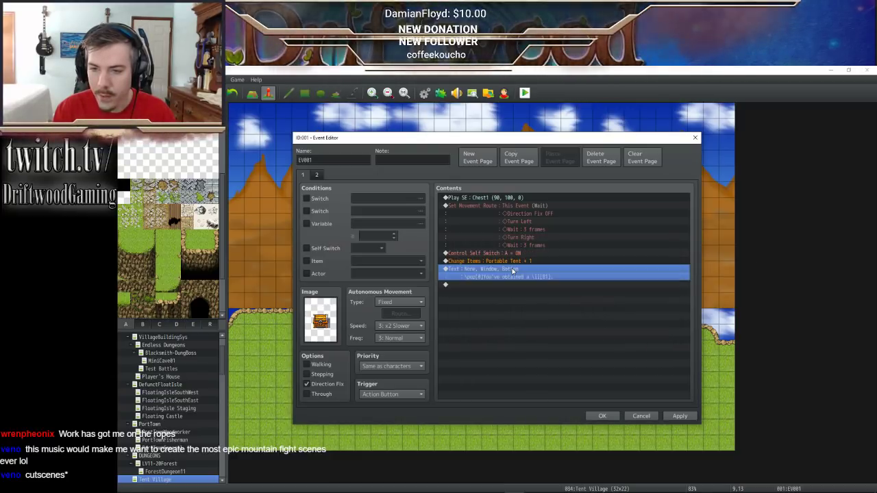
- Insert a Play SE command before the message, using !DG_UkeGotItem at 120% pitch
{"action": "right_click", "coordinate": [510, 269]}
{"action": "left_click", "coordinate": [527, 276]}
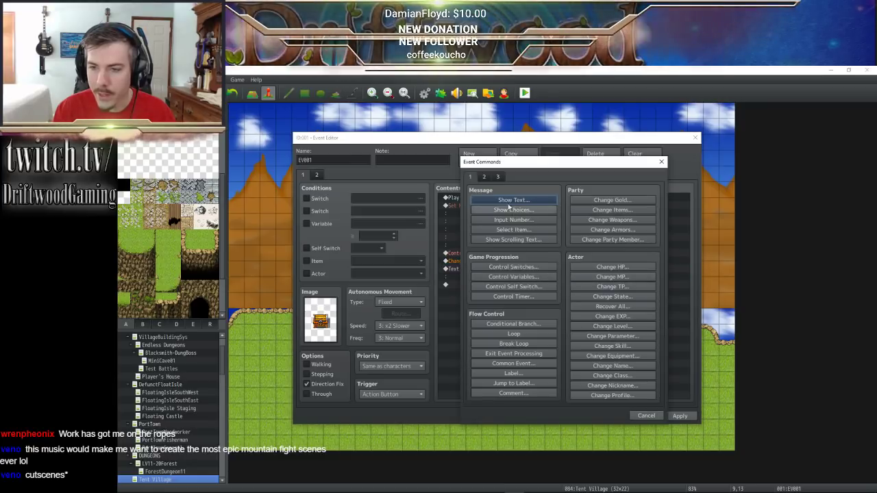
{"action": "left_click", "coordinate": [485, 176]}
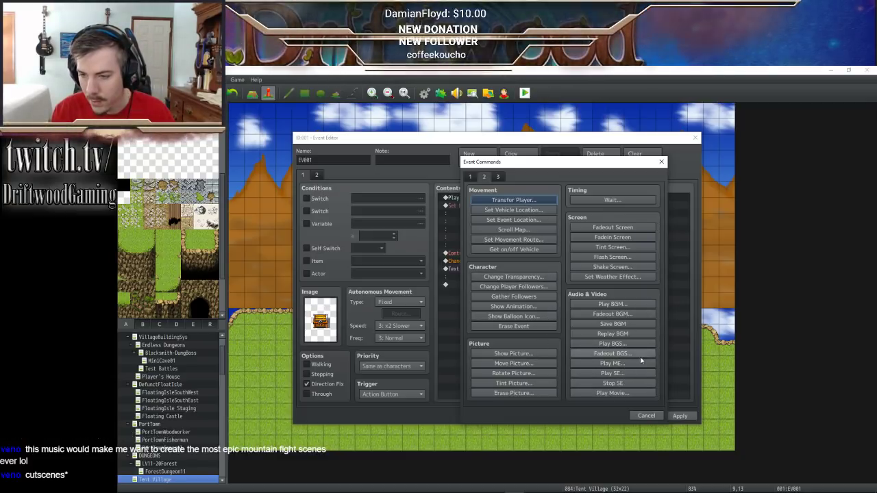
{"action": "left_click", "coordinate": [633, 372]}
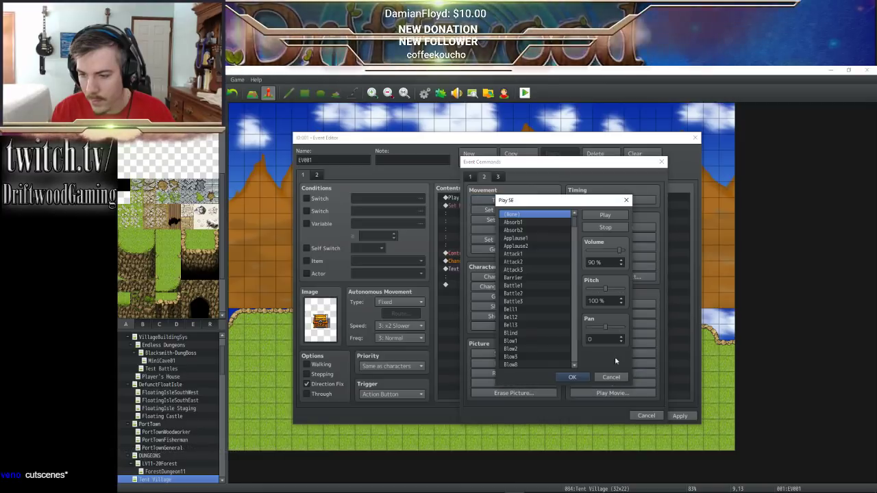
{"action": "left_click_drag", "start_coordinate": [576, 223], "coordinate": [584, 361]}
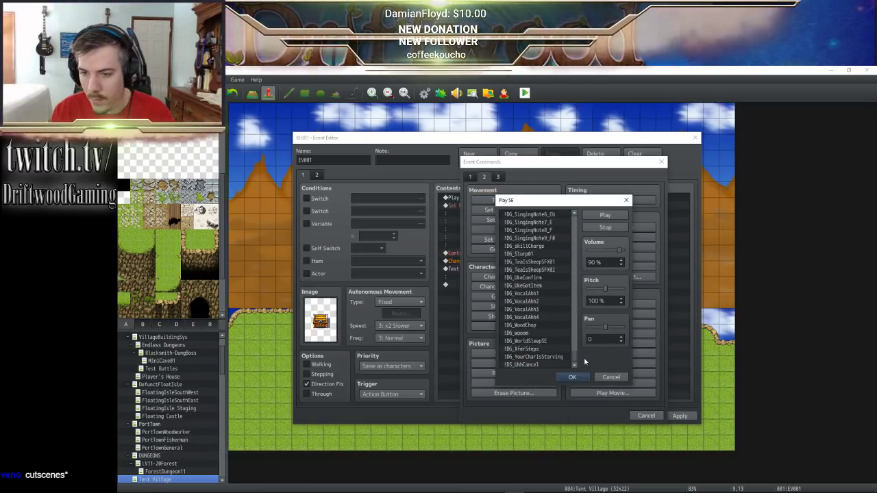
{"action": "left_click", "coordinate": [545, 284]}
{"action": "left_click", "coordinate": [604, 214]}
{"action": "left_click_drag", "start_coordinate": [605, 288], "coordinate": [614, 290]}
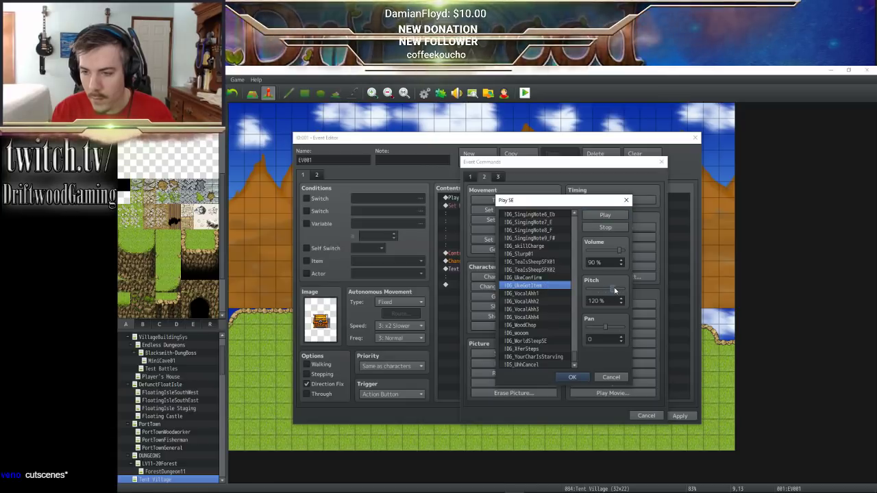
{"action": "left_click", "coordinate": [574, 377]}
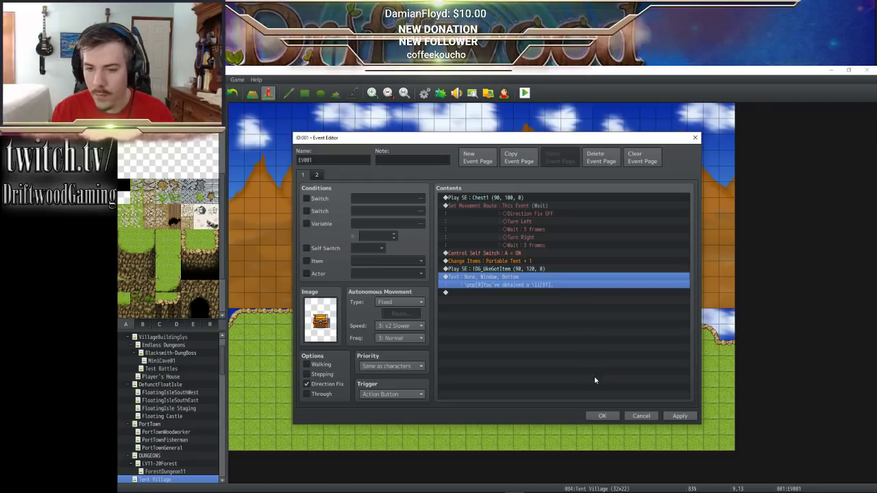
- Name the chest event TentChest, save it, and move the chest one tile up to 9,12
{"action": "left_click", "coordinate": [317, 174]}
{"action": "left_click", "coordinate": [303, 175]}
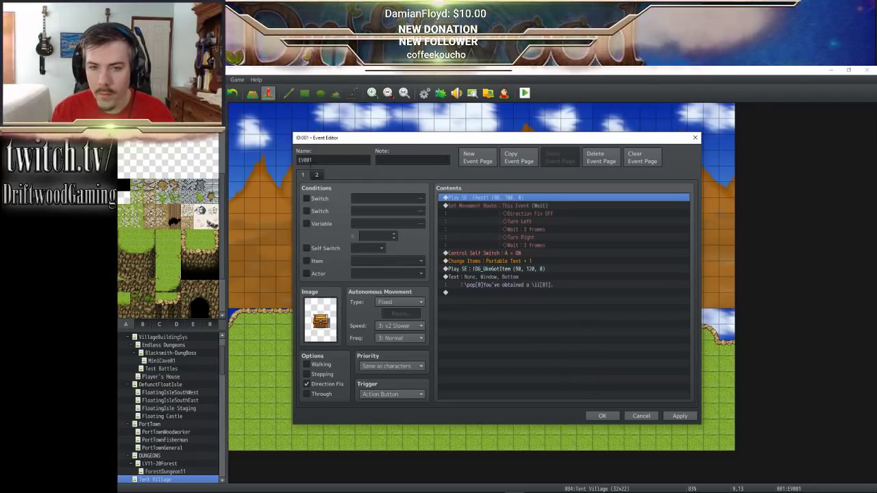
{"action": "left_click", "coordinate": [328, 162]}
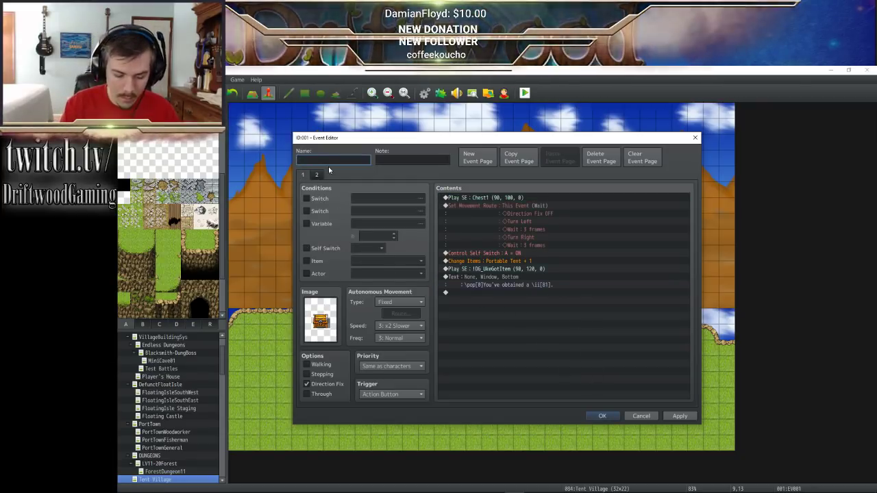
{"action": "type", "text": "TentChest"}
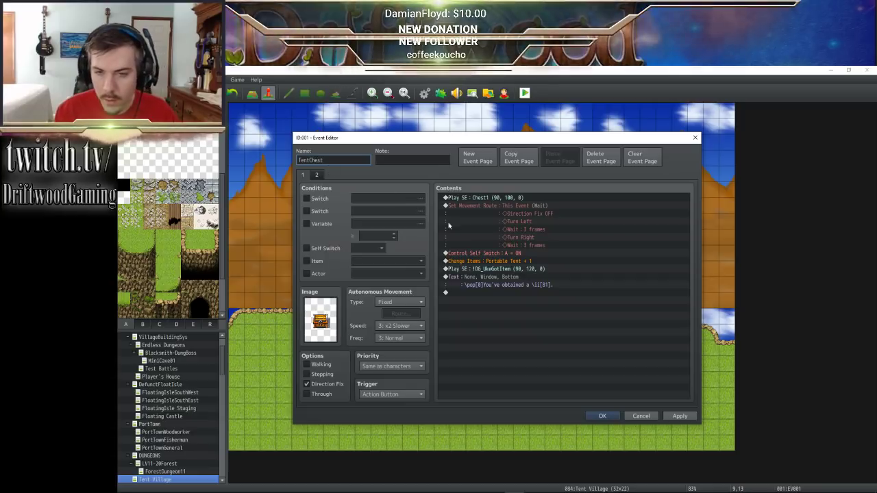
{"action": "left_click", "coordinate": [602, 415]}
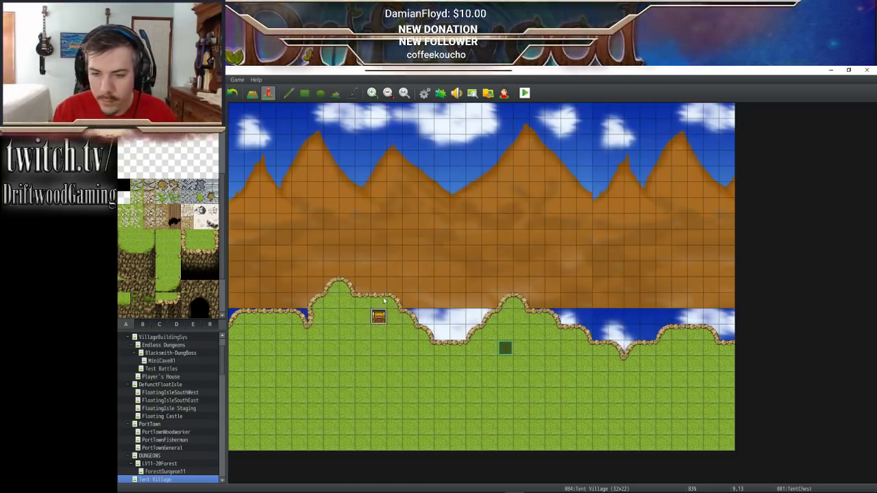
{"action": "left_click_drag", "start_coordinate": [382, 312], "coordinate": [382, 298]}
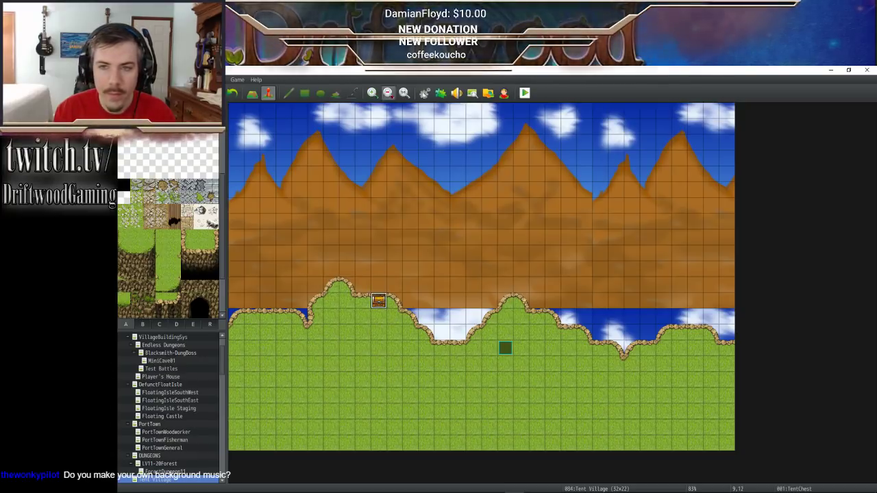
- Playtest the Tent Village map and walk around the plateau to examine how the mountain background scrolls behind the cliffs
{"action": "left_click", "coordinate": [526, 94]}
{"action": "left_click", "coordinate": [466, 294]}
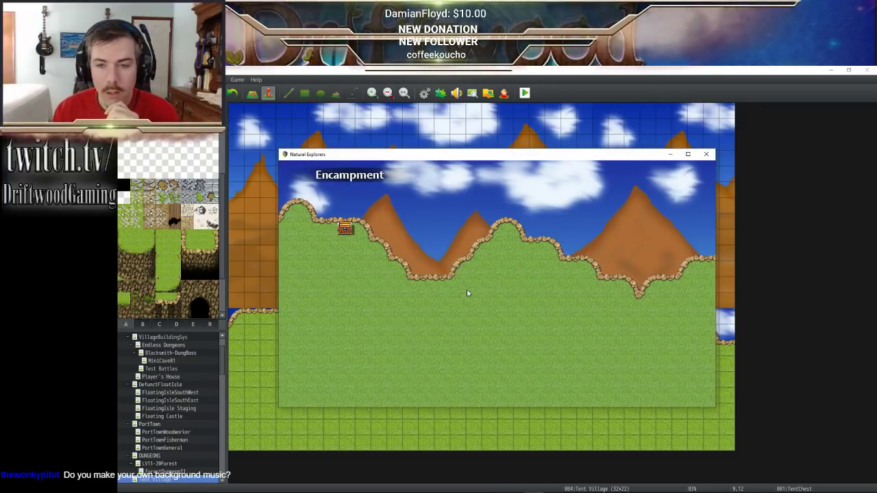
{"action": "left_click", "coordinate": [461, 327]}
{"action": "left_click", "coordinate": [438, 312]}
{"action": "left_click", "coordinate": [415, 313]}
{"action": "left_click", "coordinate": [415, 312]}
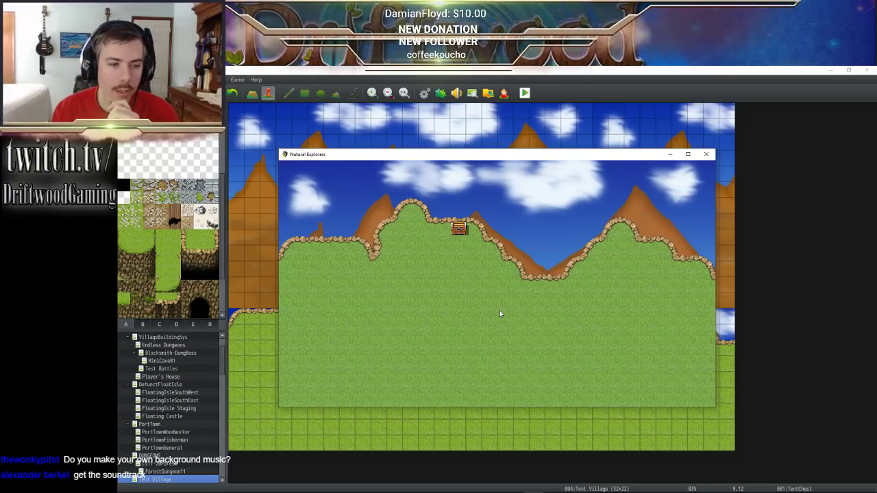
{"action": "left_click", "coordinate": [534, 304]}
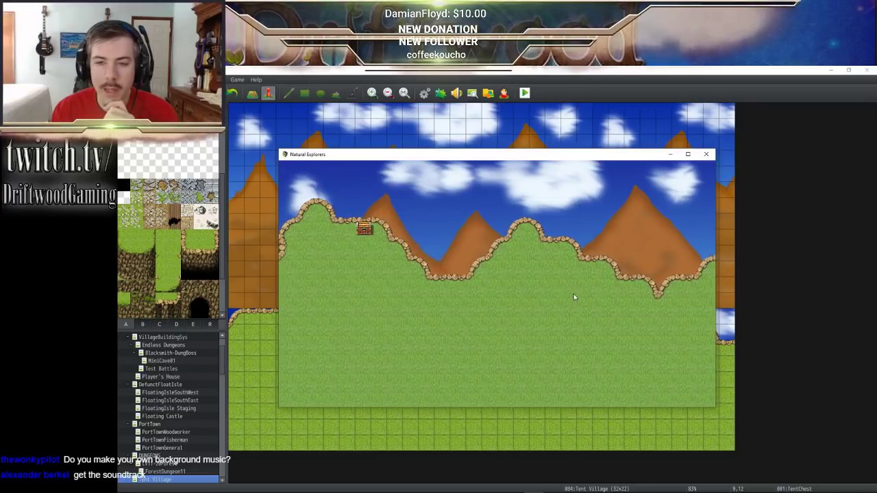
{"action": "left_click", "coordinate": [518, 266]}
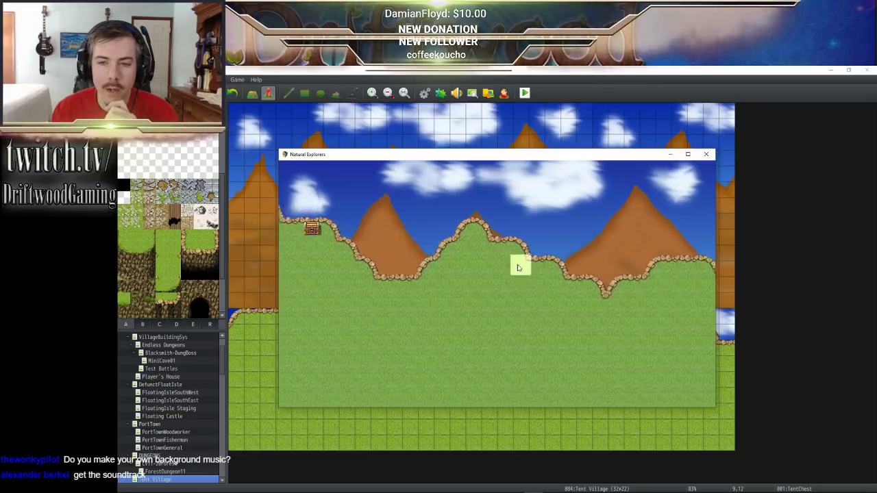
{"action": "left_click", "coordinate": [450, 271]}
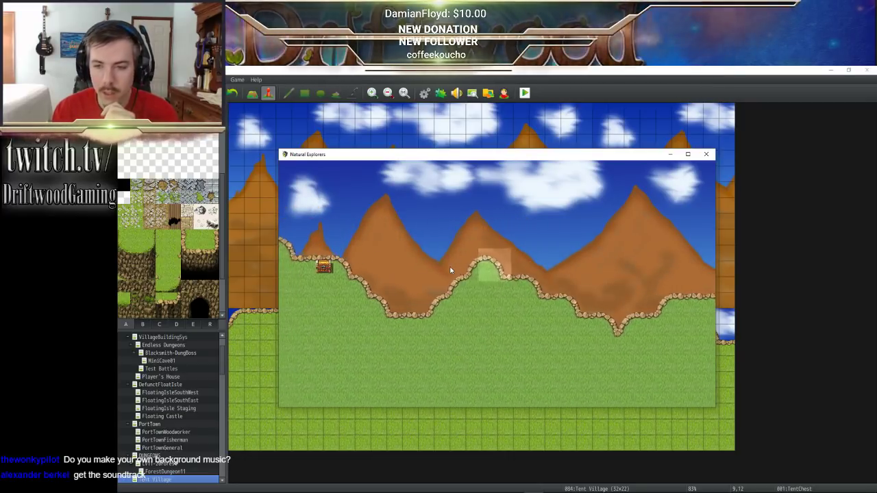
{"action": "left_click", "coordinate": [483, 352]}
{"action": "left_click", "coordinate": [373, 289]}
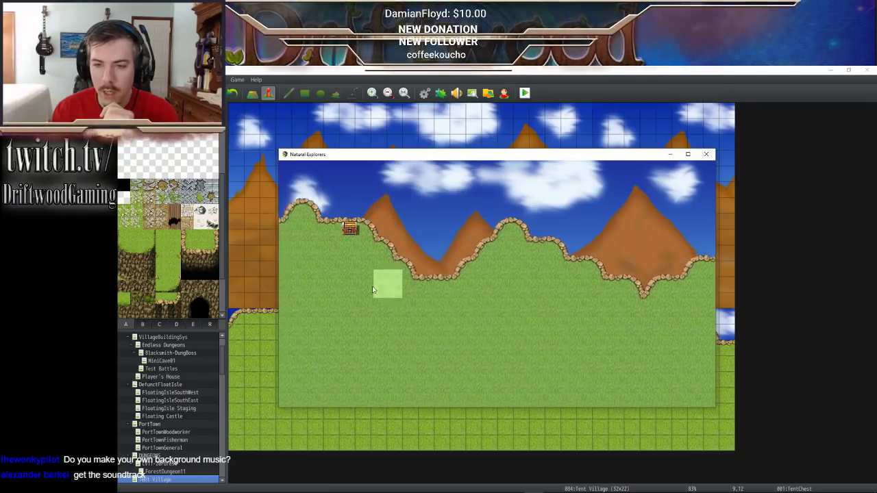
{"action": "left_click", "coordinate": [365, 266]}
{"action": "left_click", "coordinate": [374, 248]}
{"action": "left_click", "coordinate": [416, 229]}
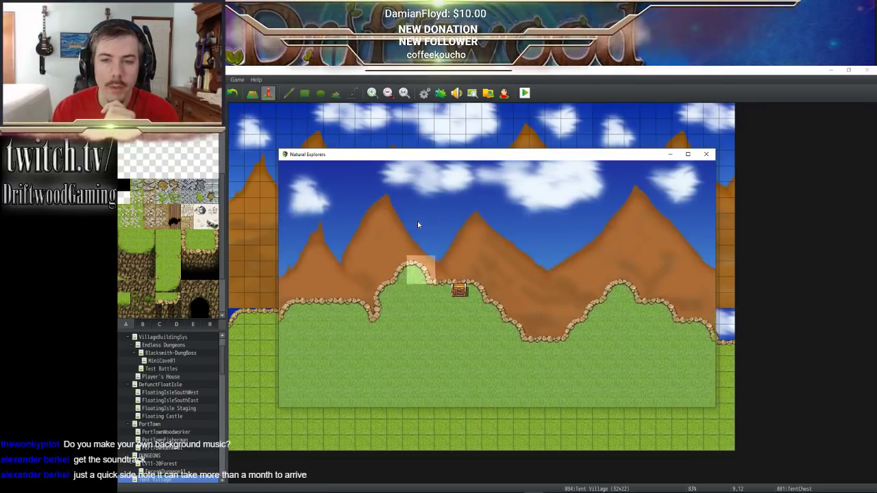
{"action": "left_click", "coordinate": [434, 305]}
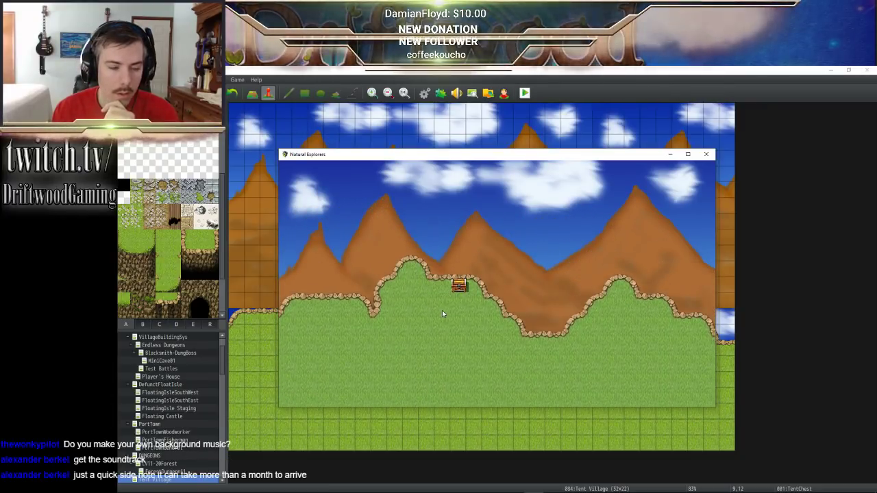
- Walk east to the next grassy peak and move back and forth there to check the background alignment
{"action": "left_click", "coordinate": [493, 311]}
{"action": "left_click", "coordinate": [515, 321]}
{"action": "left_click", "coordinate": [611, 319]}
{"action": "left_click", "coordinate": [571, 267]}
{"action": "left_click", "coordinate": [525, 232]}
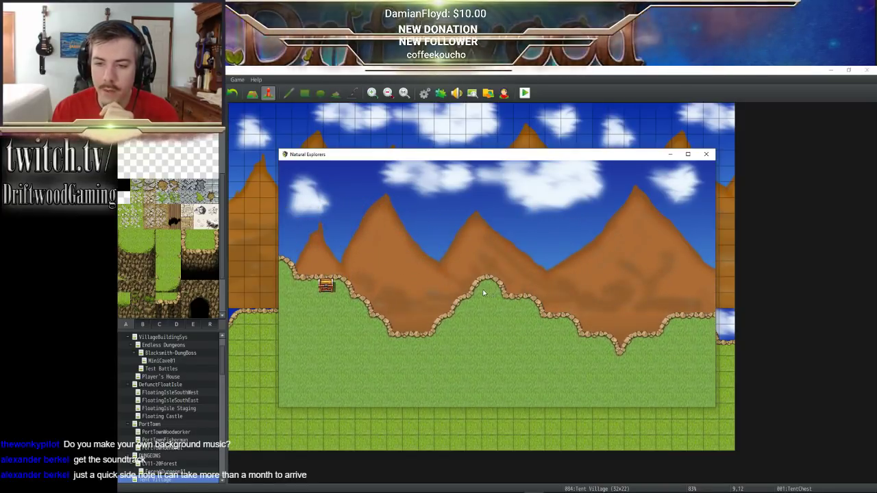
{"action": "left_click", "coordinate": [483, 293]}
{"action": "left_click", "coordinate": [517, 292]}
{"action": "left_click", "coordinate": [483, 286]}
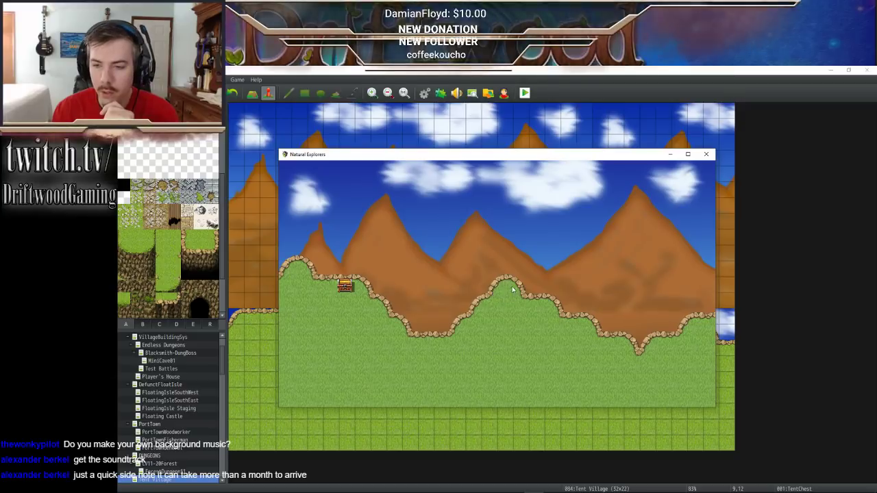
{"action": "left_click", "coordinate": [513, 293]}
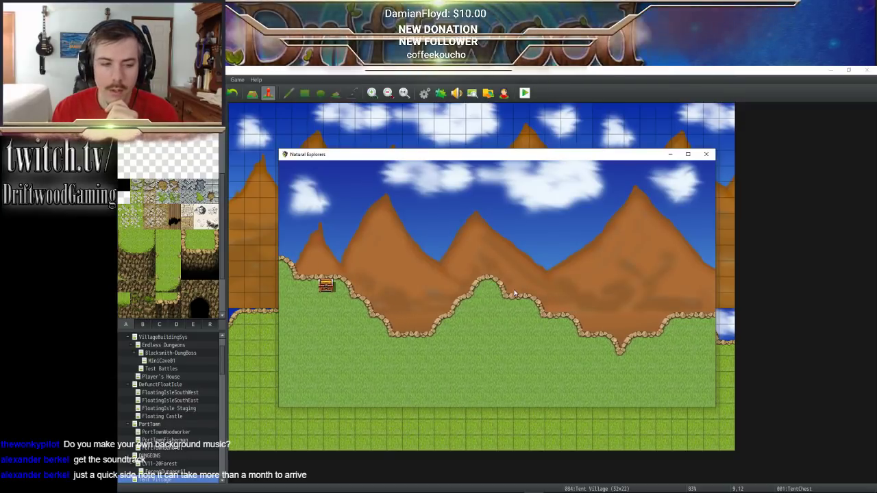
{"action": "left_click", "coordinate": [483, 286]}
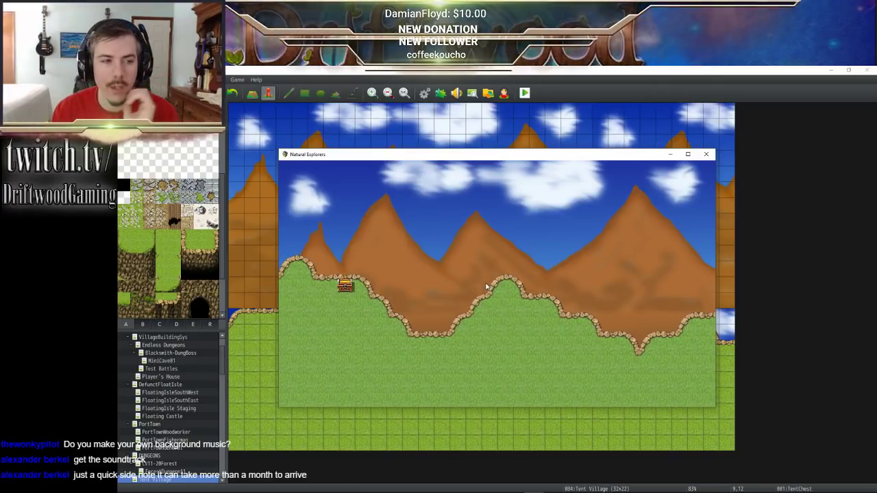
{"action": "left_click", "coordinate": [489, 288]}
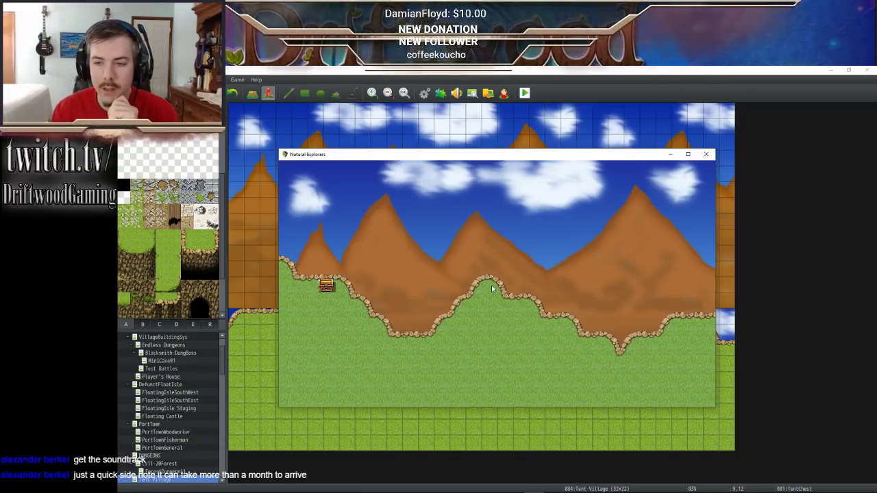
{"action": "left_click", "coordinate": [490, 289]}
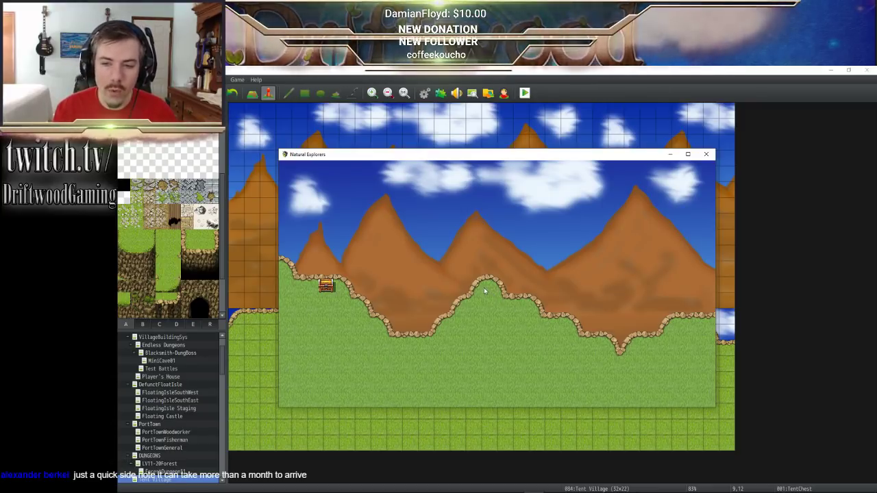
- Walk along the western cliffs and back east across the plateau to check the map's edges against the background
{"action": "left_click", "coordinate": [484, 290]}
{"action": "left_click", "coordinate": [502, 328]}
{"action": "left_click", "coordinate": [430, 317]}
{"action": "left_click", "coordinate": [371, 286]}
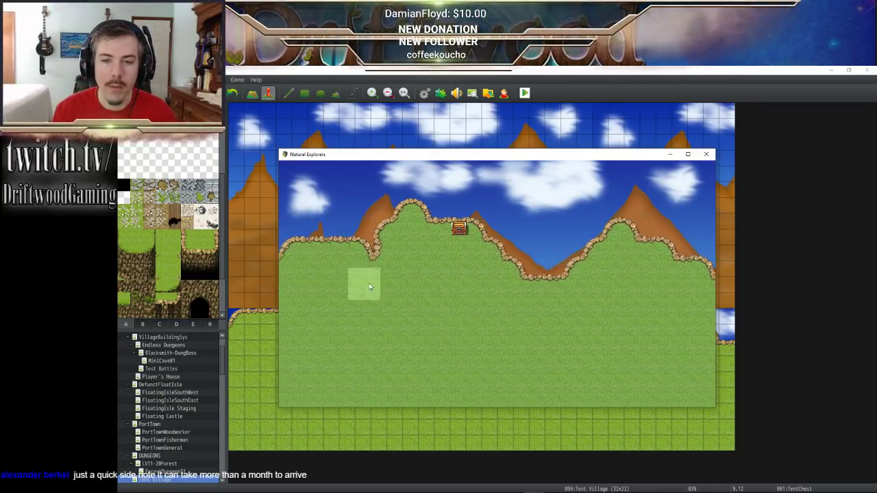
{"action": "left_click", "coordinate": [377, 245]}
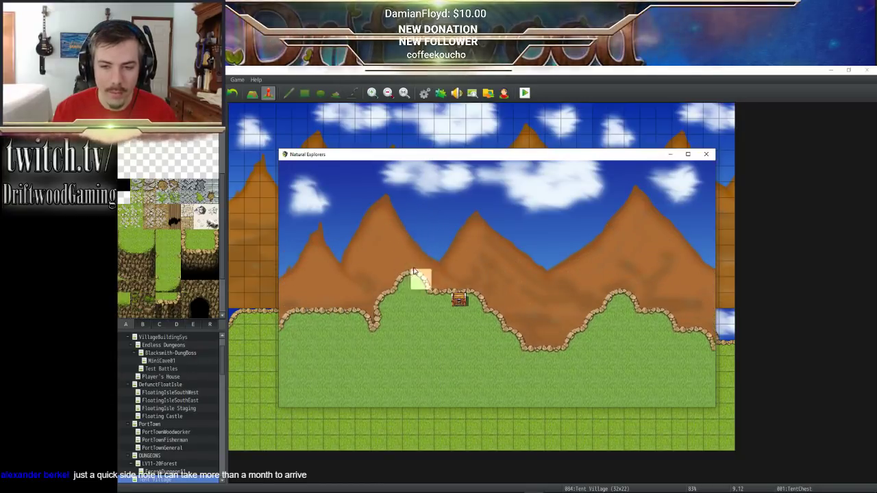
{"action": "left_click", "coordinate": [404, 297]}
{"action": "left_click", "coordinate": [420, 266]}
{"action": "left_click", "coordinate": [466, 335]}
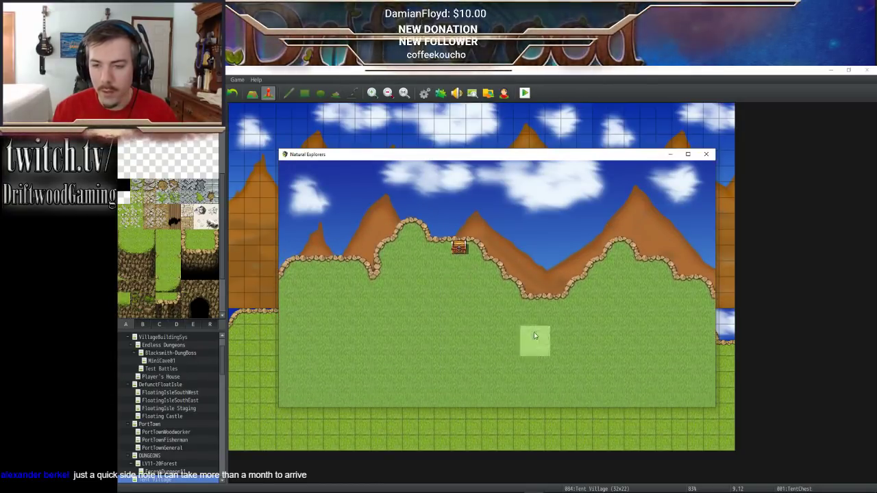
{"action": "left_click", "coordinate": [628, 300]}
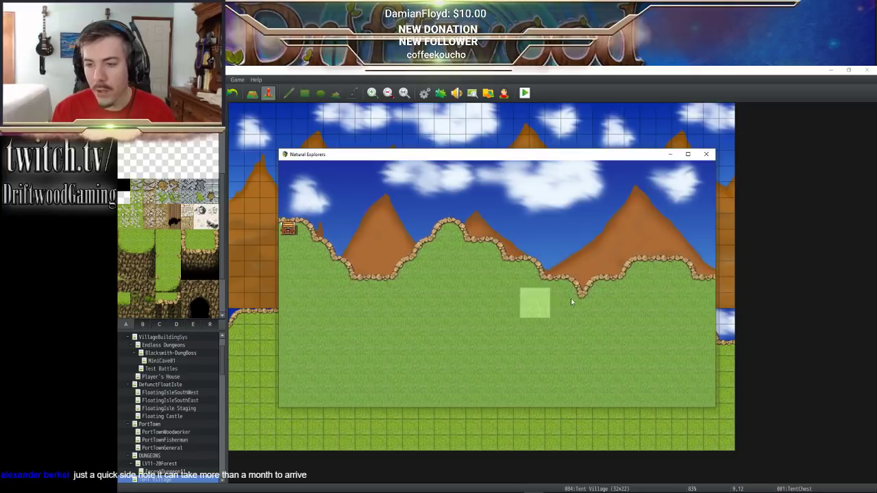
{"action": "left_click", "coordinate": [619, 293]}
- Walk to the treasure chest, open it to test the Portable Tent message, and return to the open grass
{"action": "left_click", "coordinate": [459, 282]}
{"action": "left_click", "coordinate": [444, 305]}
{"action": "left_click", "coordinate": [377, 320]}
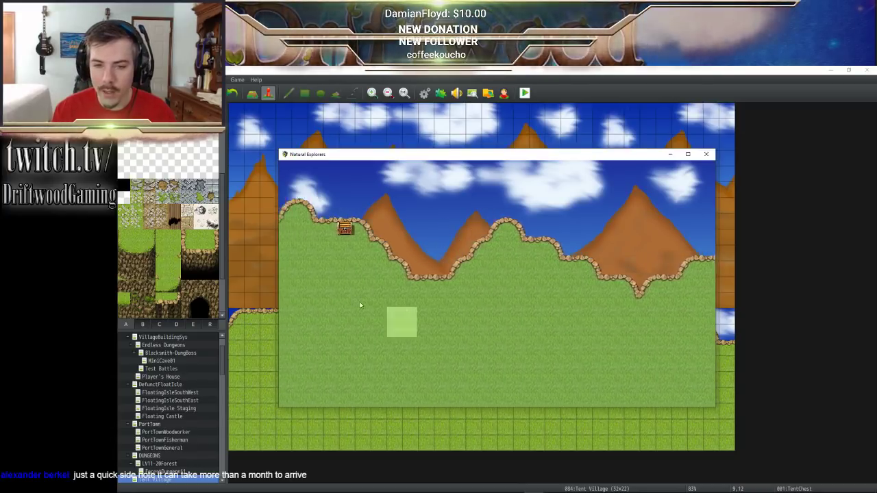
{"action": "left_click", "coordinate": [443, 228]}
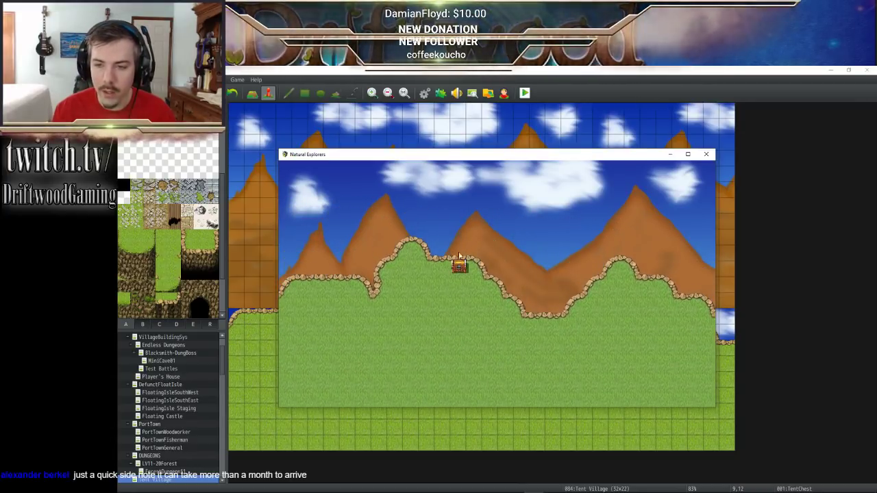
{"action": "left_click", "coordinate": [458, 263]}
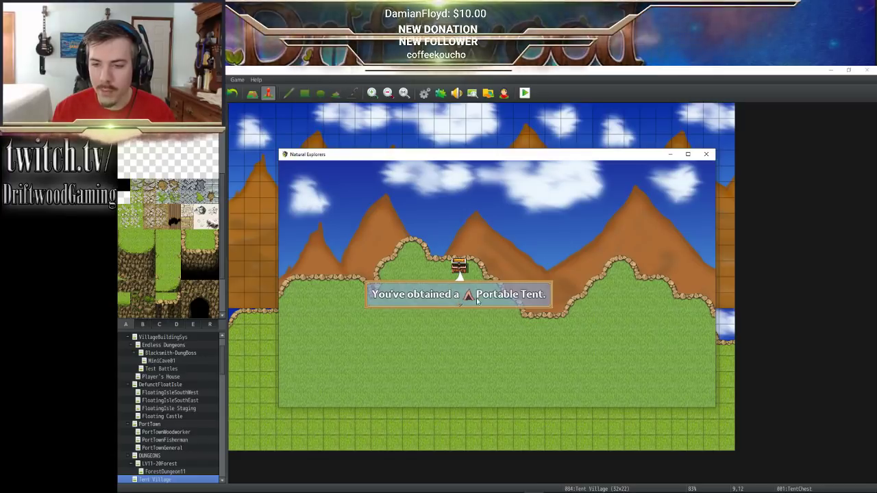
{"action": "left_click", "coordinate": [448, 293]}
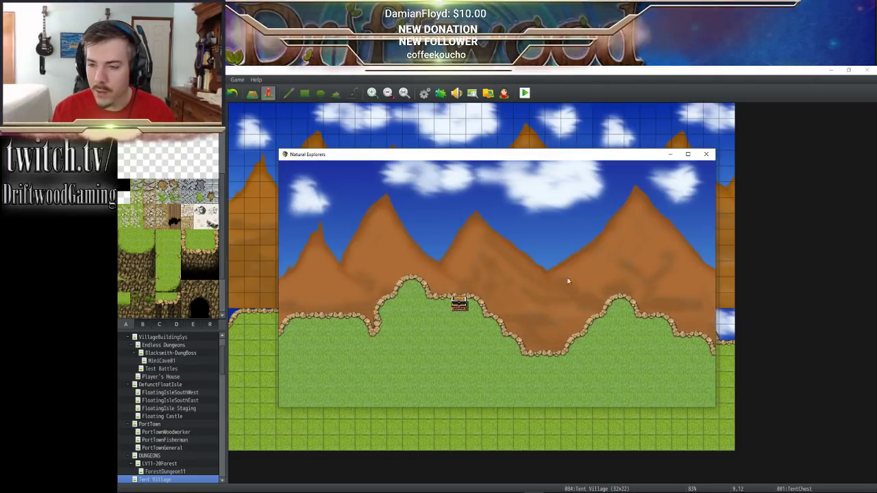
{"action": "left_click", "coordinate": [495, 319]}
{"action": "left_click", "coordinate": [466, 320]}
{"action": "left_click", "coordinate": [481, 325]}
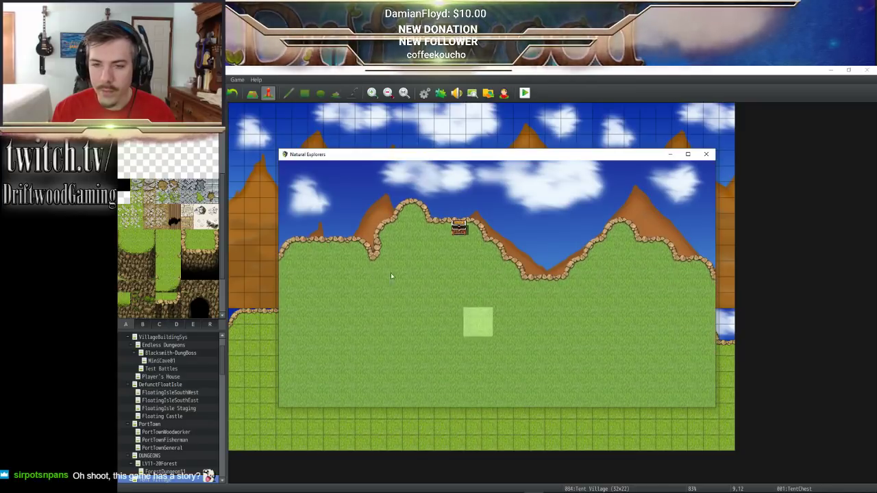
{"action": "left_click", "coordinate": [424, 310]}
- Open the in-game doodad editor's placement list and look through the Structures folder
{"action": "key", "text": "F10"}
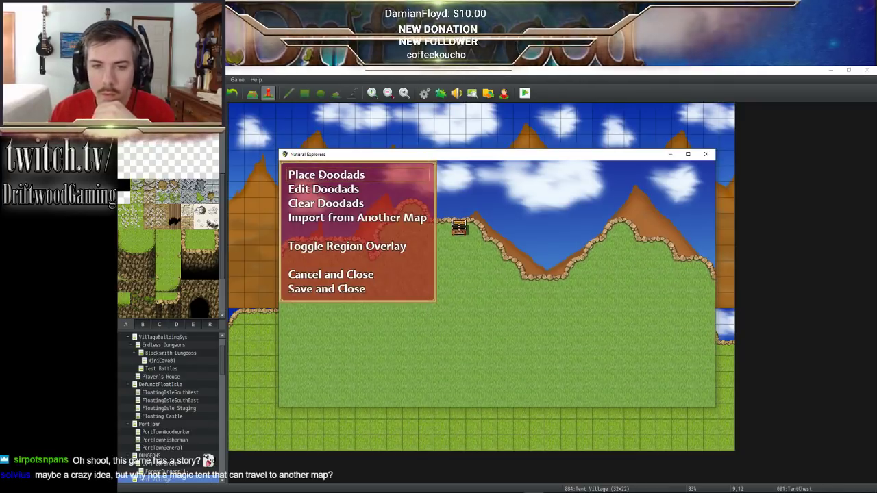
{"action": "key", "text": "Return"}
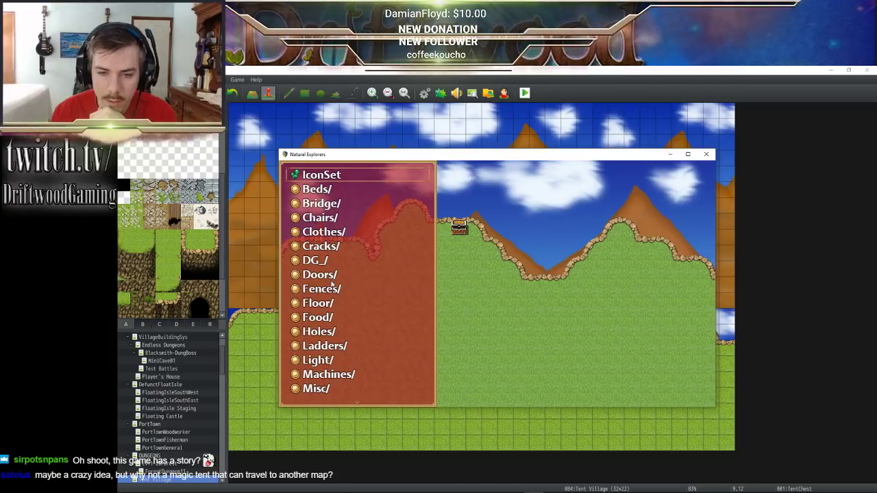
{"action": "scroll", "coordinate": [333, 285], "scroll_direction": "down", "scroll_amount": 6}
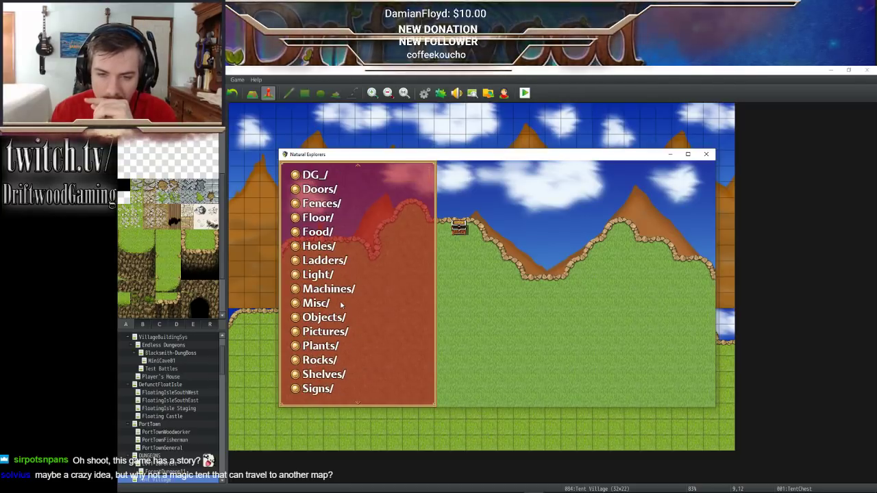
{"action": "scroll", "coordinate": [341, 304], "scroll_direction": "down", "scroll_amount": 9}
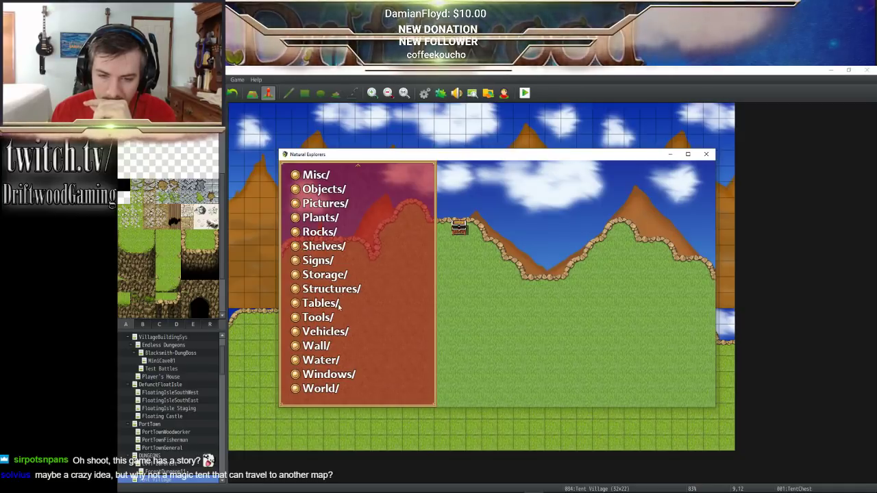
{"action": "left_click", "coordinate": [339, 289]}
{"action": "scroll", "coordinate": [348, 265], "scroll_direction": "down", "scroll_amount": 20}
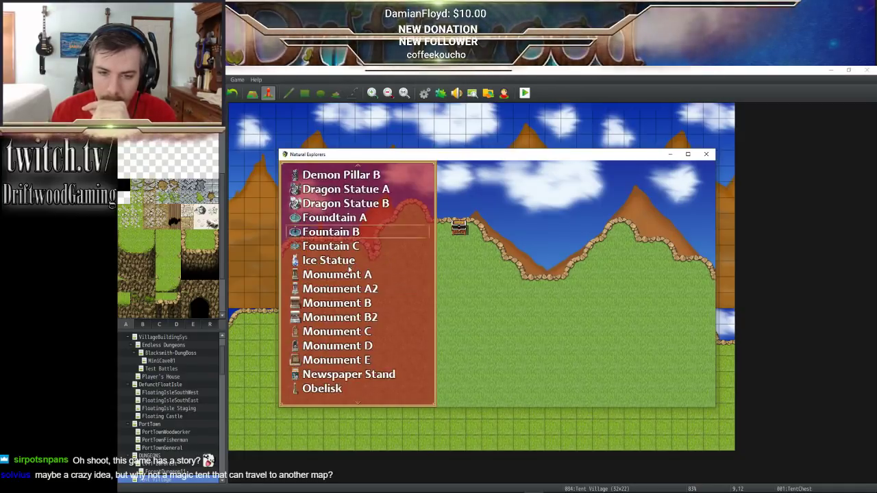
{"action": "scroll", "coordinate": [348, 284], "scroll_direction": "down", "scroll_amount": 20}
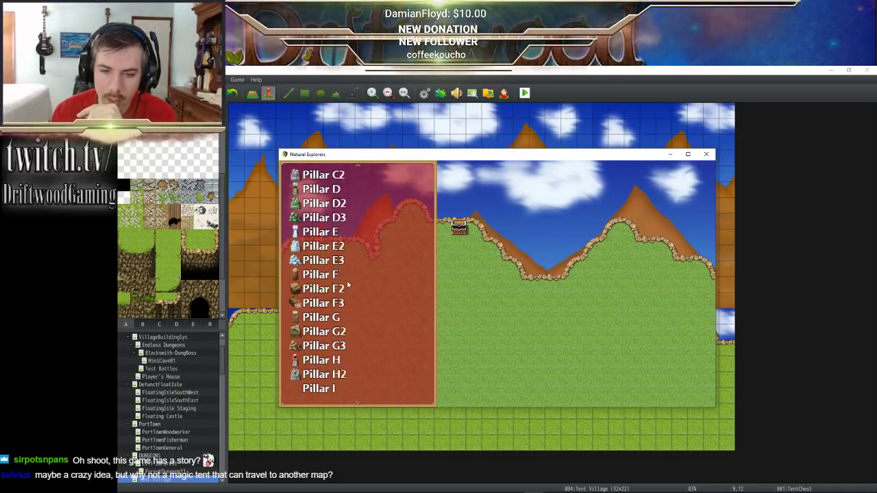
{"action": "scroll", "coordinate": [348, 283], "scroll_direction": "down", "scroll_amount": 17}
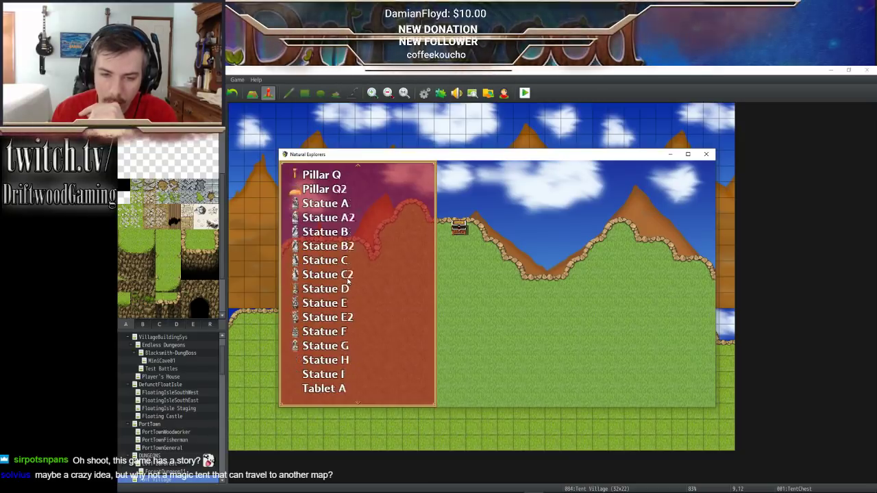
{"action": "right_click", "coordinate": [408, 291]}
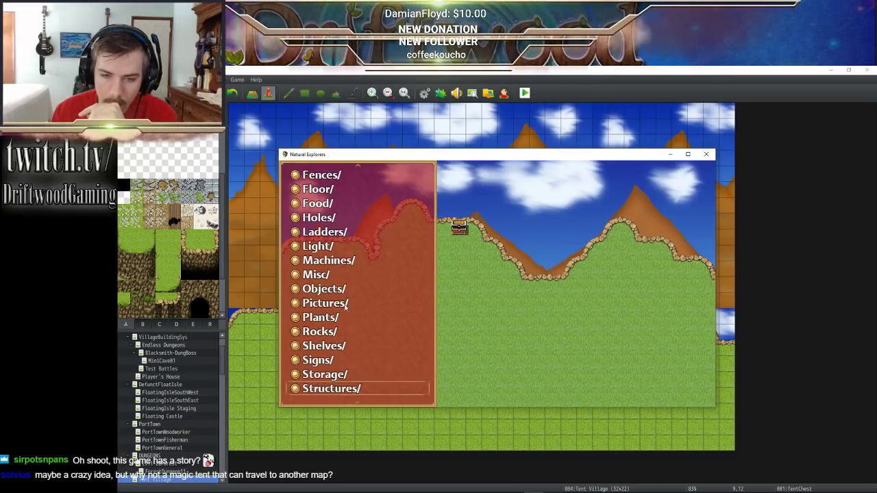
- Look through the doodads in the Misc folder and return to the folder list
{"action": "scroll", "coordinate": [345, 342], "scroll_direction": "down", "scroll_amount": 7}
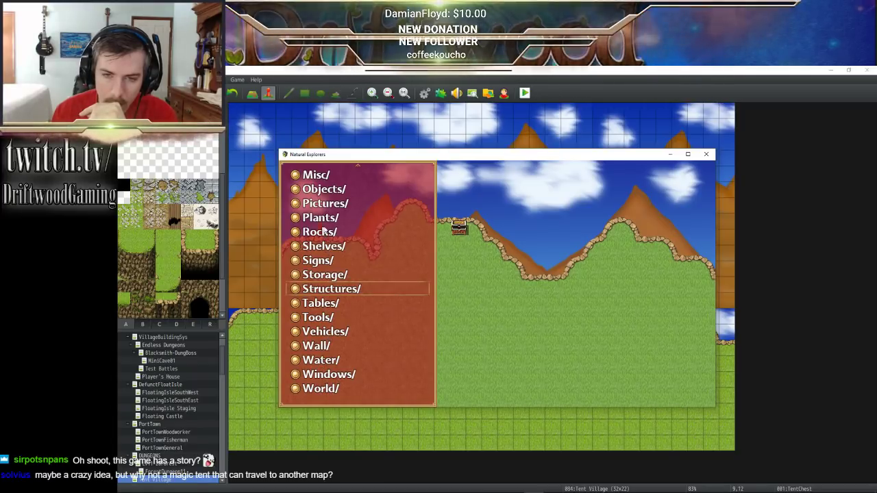
{"action": "left_click", "coordinate": [324, 181]}
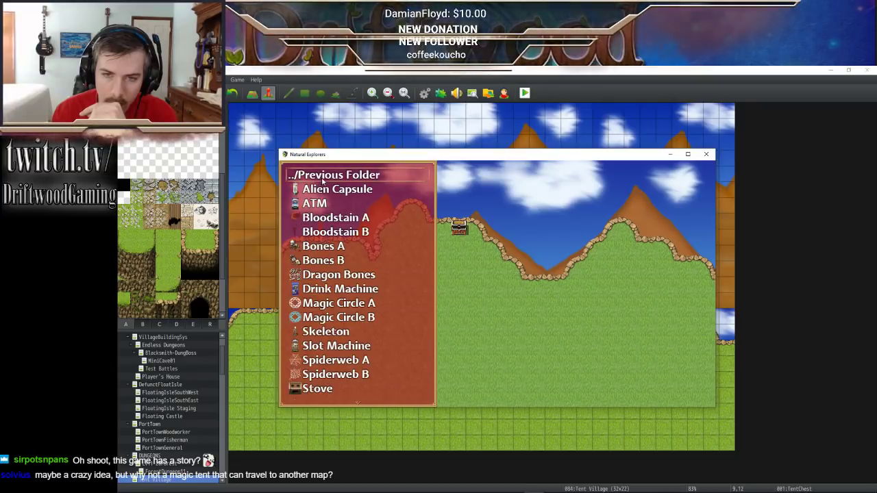
{"action": "scroll", "coordinate": [356, 259], "scroll_direction": "down", "scroll_amount": 5}
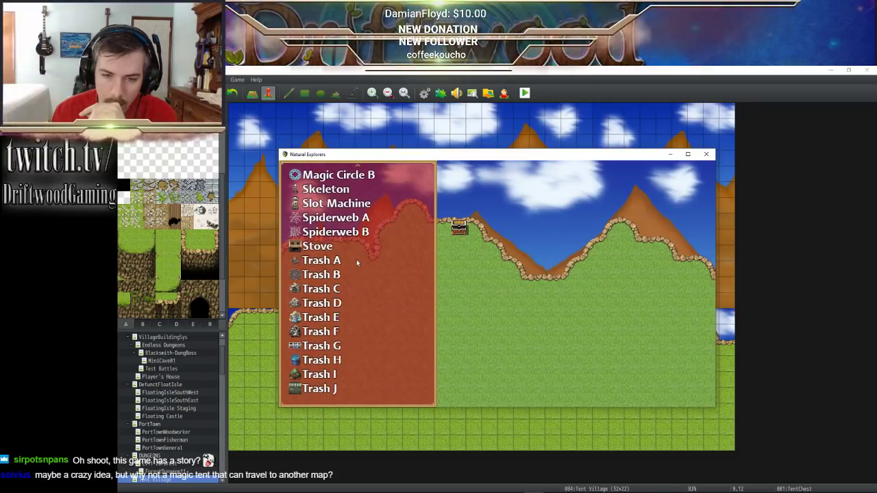
{"action": "right_click", "coordinate": [355, 256]}
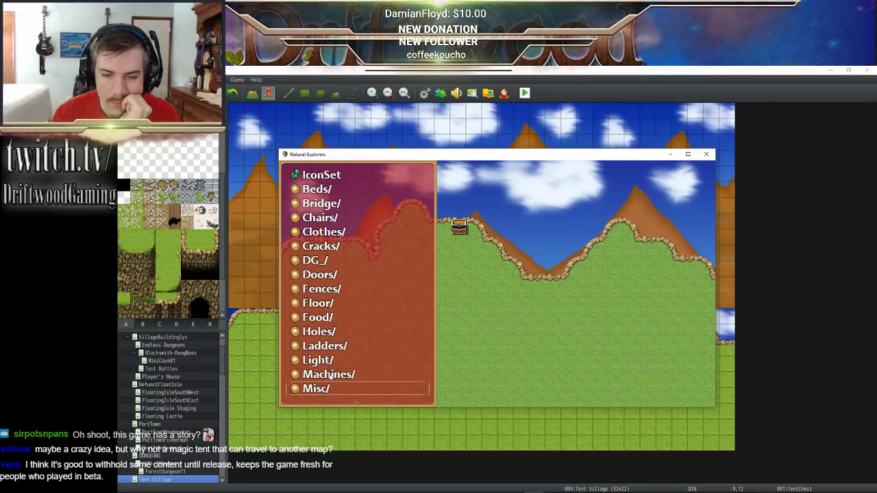
- Pick the Tent B doodad from the Outdoor subfolder of the Misc doodads for placement
{"action": "scroll", "coordinate": [329, 370], "scroll_direction": "down", "scroll_amount": 3}
{"action": "left_click", "coordinate": [328, 318]}
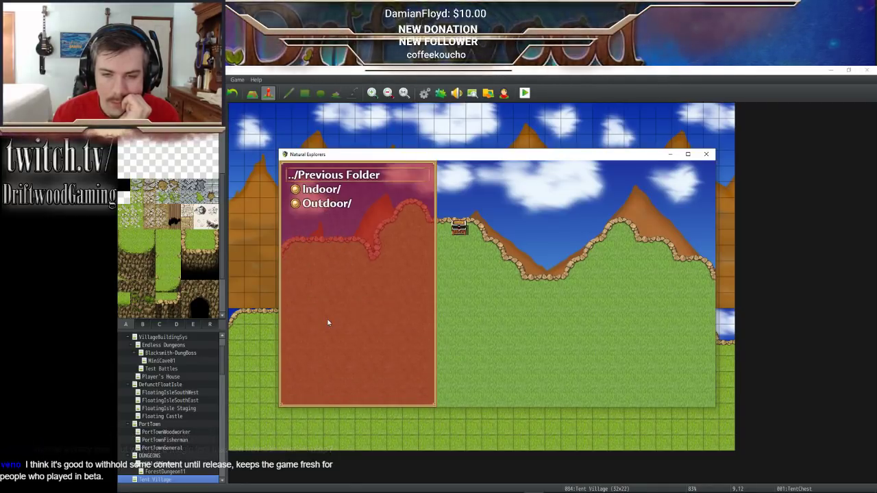
{"action": "left_click", "coordinate": [331, 204]}
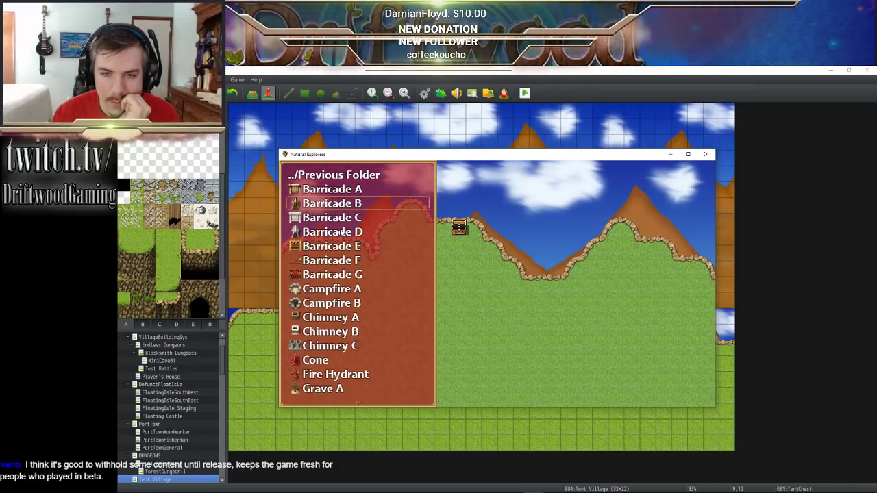
{"action": "scroll", "coordinate": [337, 241], "scroll_direction": "down", "scroll_amount": 10}
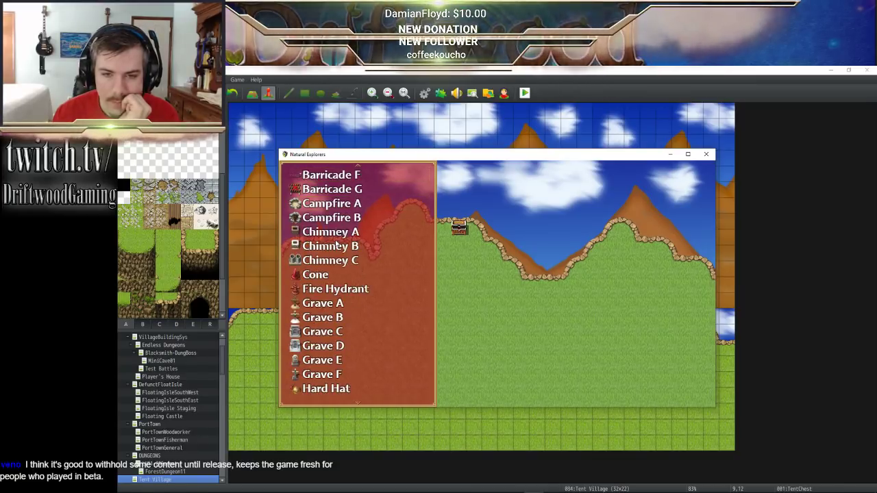
{"action": "scroll", "coordinate": [337, 244], "scroll_direction": "down", "scroll_amount": 10}
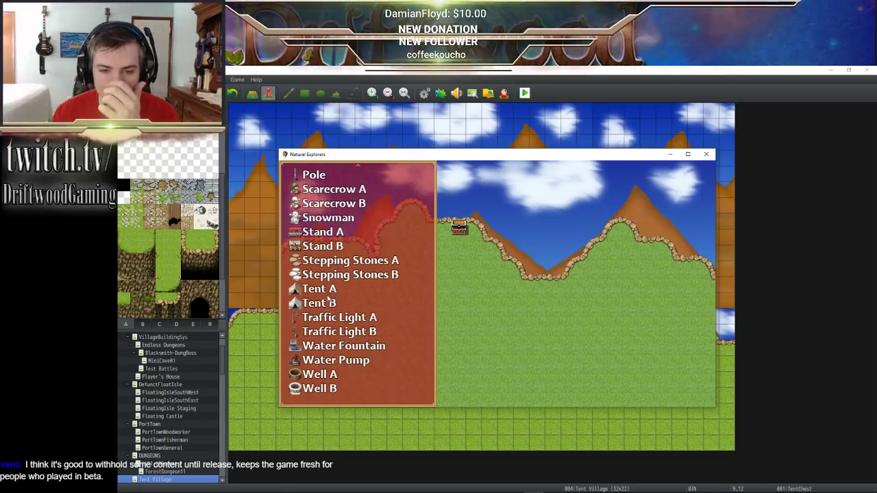
{"action": "left_click", "coordinate": [325, 306]}
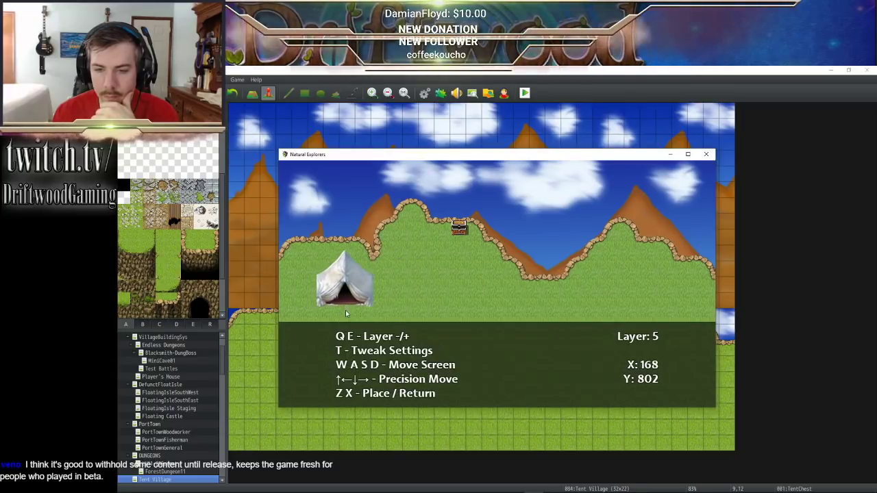
- Scale the tent doodad to 250% in both X and Y in its tweak settings
{"action": "key", "text": "t"}
{"action": "key", "text": "Down"}
{"action": "key", "text": "Down"}
{"action": "key", "text": "Down"}
{"action": "key", "text": "Down"}
{"action": "key", "text": "Down"}
{"action": "key", "text": "Down"}
{"action": "key", "text": "Down"}
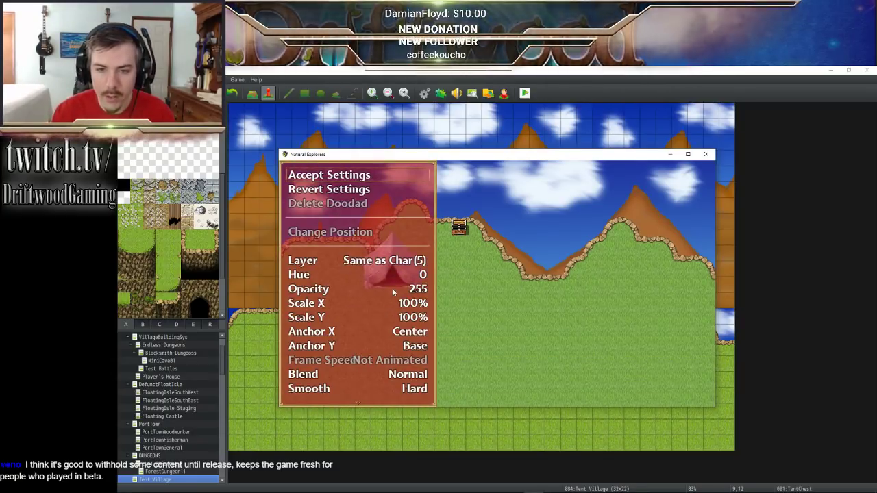
{"action": "key", "text": "Left"}
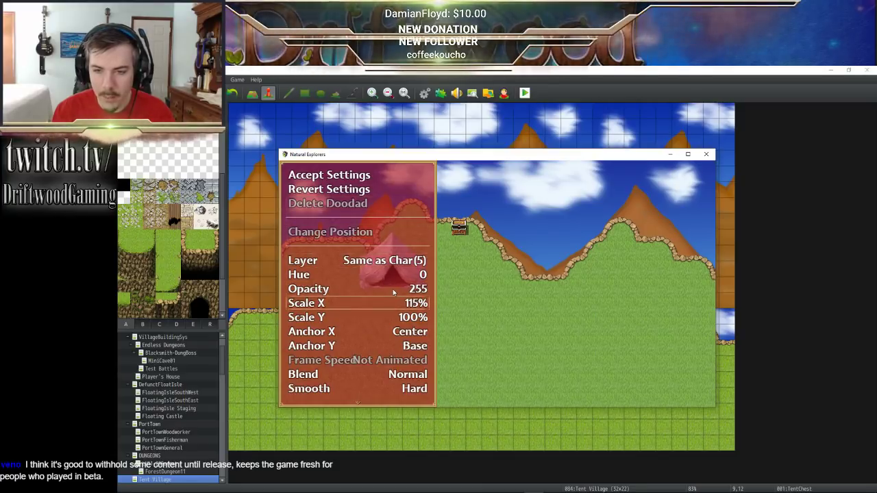
{"action": "key", "text": "Right"}
{"action": "key", "text": "Right"}
{"action": "key", "text": "Right"}
{"action": "key", "text": "Right"}
{"action": "key", "text": "Right"}
{"action": "key", "text": "Right"}
{"action": "key", "text": "Right"}
{"action": "key", "text": "Down"}
{"action": "key", "text": "Right"}
{"action": "key", "text": "Right"}
{"action": "key", "text": "Right"}
{"action": "key", "text": "Right"}
{"action": "key", "text": "Right"}
{"action": "key", "text": "Right"}
{"action": "key", "text": "Right"}
{"action": "key", "text": "Right"}
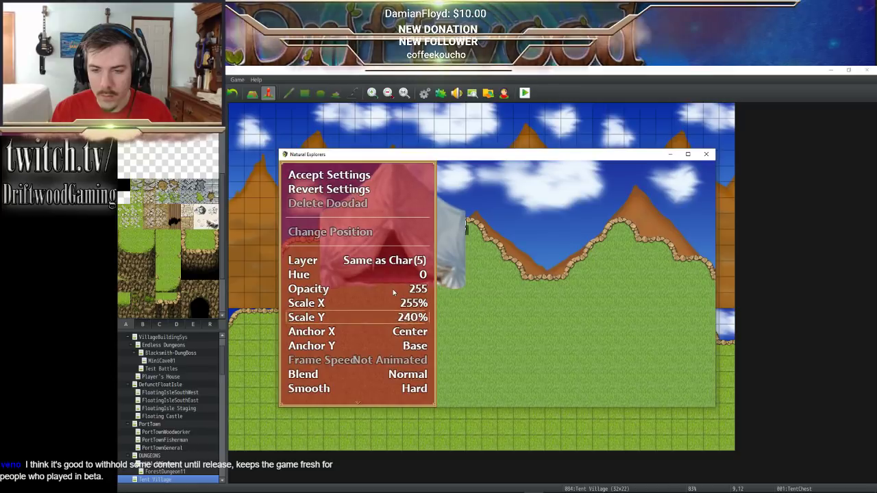
{"action": "key", "text": "Up"}
{"action": "key", "text": "Left"}
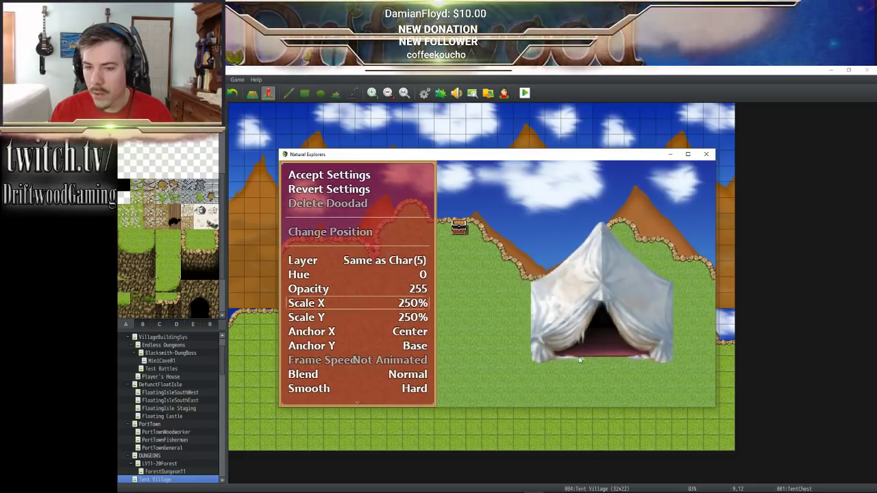
- Set the tent doodad's hue to 208
{"action": "key", "text": "Down"}
{"action": "key", "text": "Down"}
{"action": "key", "text": "Up"}
{"action": "key", "text": "Up"}
{"action": "key", "text": "Up"}
{"action": "key", "text": "Up"}
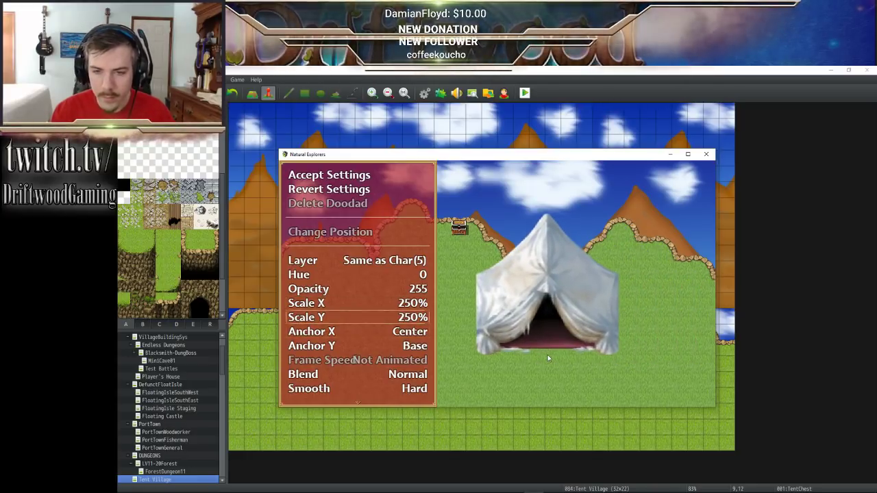
{"action": "key", "text": "Right"}
{"action": "key", "text": "Right"}
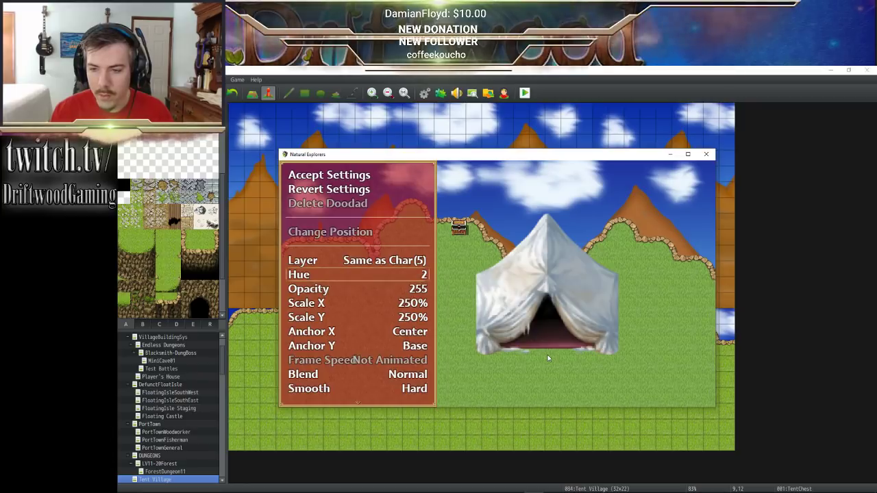
{"action": "key", "text": "Right"}
{"action": "key", "text": "Right"}
{"action": "key", "text": "Right"}
{"action": "key", "text": "Right"}
{"action": "key", "text": "Right"}
{"action": "key", "text": "Right"}
{"action": "key", "text": "Right"}
{"action": "key", "text": "Right"}
{"action": "key", "text": "Right"}
{"action": "key", "text": "Right"}
{"action": "key", "text": "Right"}
{"action": "key", "text": "Right"}
{"action": "key", "text": "Right"}
{"action": "key", "text": "Right"}
{"action": "key", "text": "Right"}
{"action": "key", "text": "Right"}
{"action": "key", "text": "Right"}
{"action": "key", "text": "Right"}
{"action": "key", "text": "Right"}
{"action": "key", "text": "Right"}
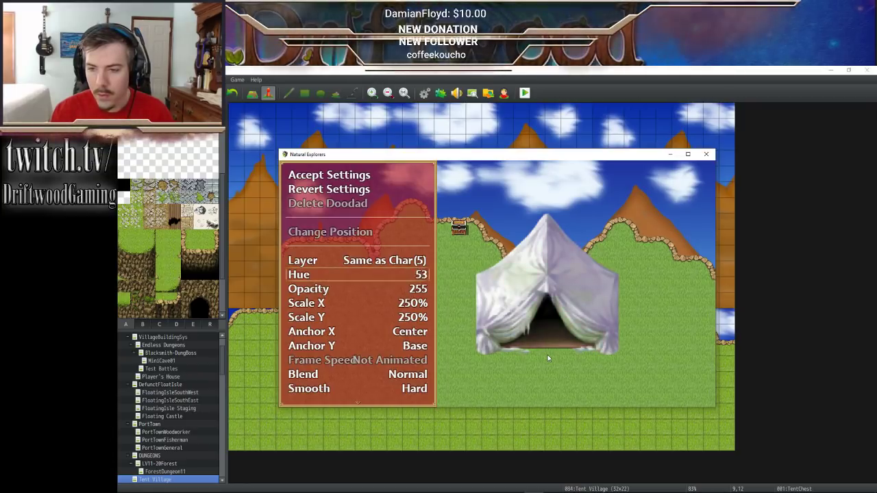
{"action": "key", "text": "Right"}
{"action": "key", "text": "Right"}
{"action": "key", "text": "Right"}
{"action": "key", "text": "Right"}
{"action": "key", "text": "Right"}
{"action": "key", "text": "Right"}
{"action": "key", "text": "Right"}
{"action": "key", "text": "Right"}
{"action": "key", "text": "Right"}
{"action": "key", "text": "Right"}
{"action": "key", "text": "Right"}
{"action": "key", "text": "Right"}
{"action": "key", "text": "Right"}
{"action": "key", "text": "Right"}
{"action": "key", "text": "Right"}
{"action": "key", "text": "Right"}
{"action": "key", "text": "Right"}
{"action": "key", "text": "Right"}
{"action": "key", "text": "Right"}
{"action": "key", "text": "Right"}
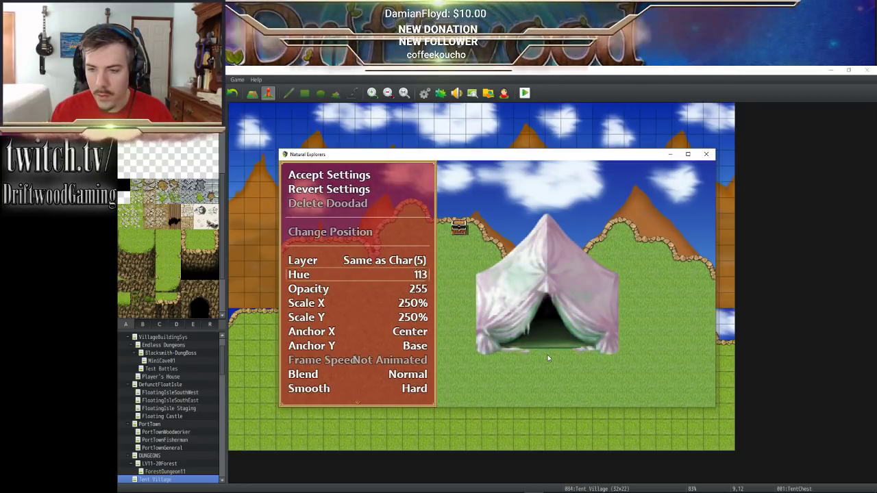
{"action": "key", "text": "Right"}
{"action": "key", "text": "Right"}
{"action": "key", "text": "Right"}
{"action": "key", "text": "Right"}
{"action": "key", "text": "Right"}
{"action": "key", "text": "Right"}
{"action": "key", "text": "Right"}
{"action": "key", "text": "Right"}
{"action": "key", "text": "Right"}
{"action": "key", "text": "Right"}
{"action": "key", "text": "Right"}
{"action": "key", "text": "Right"}
{"action": "key", "text": "Right"}
{"action": "key", "text": "Right"}
{"action": "key", "text": "Right"}
{"action": "key", "text": "Right"}
{"action": "key", "text": "Right"}
{"action": "key", "text": "Right"}
{"action": "key", "text": "Right"}
{"action": "key", "text": "Right"}
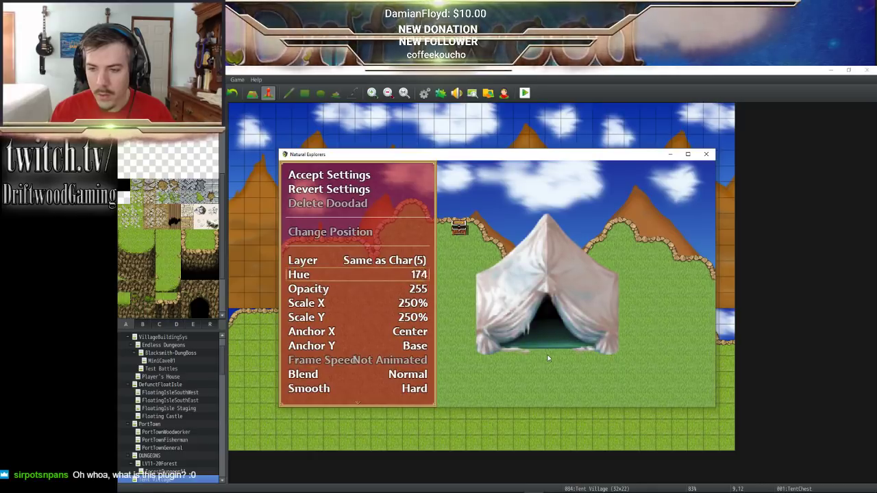
{"action": "key", "text": "Right"}
{"action": "key", "text": "Right"}
{"action": "key", "text": "Right"}
{"action": "key", "text": "Right"}
{"action": "key", "text": "Right"}
{"action": "key", "text": "Right"}
{"action": "key", "text": "Right"}
{"action": "key", "text": "Right"}
{"action": "key", "text": "Right"}
{"action": "key", "text": "Right"}
{"action": "key", "text": "Right"}
{"action": "key", "text": "Right"}
{"action": "key", "text": "Right"}
{"action": "key", "text": "Right"}
{"action": "key", "text": "Right"}
{"action": "key", "text": "Right"}
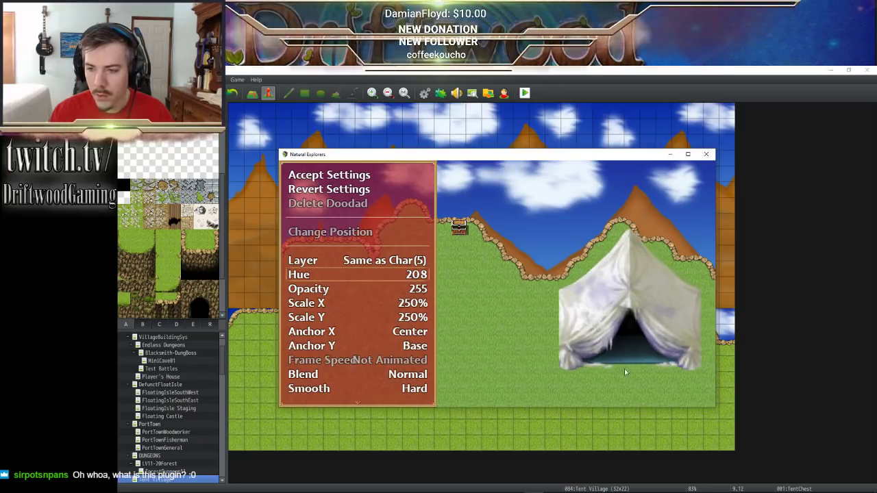
- Accept the tent's settings, place one tent on the grass east of the treasure chest, and stop placing
{"action": "left_click", "coordinate": [335, 177]}
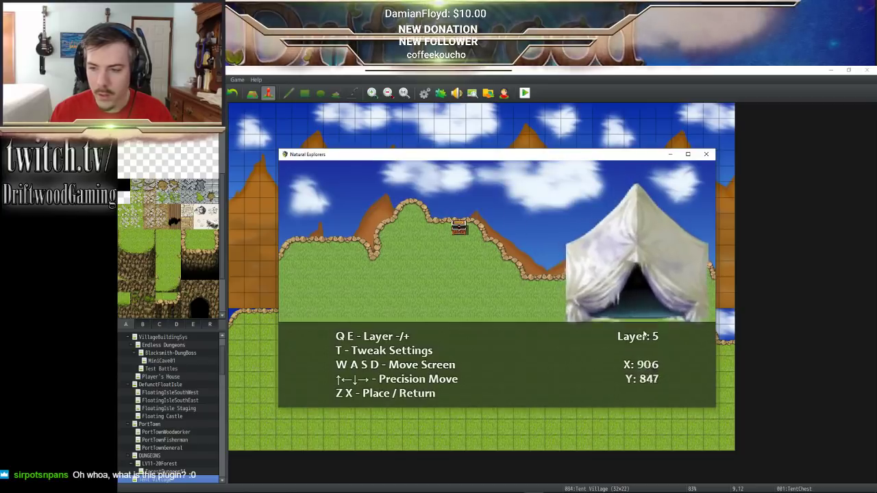
{"action": "left_click", "coordinate": [634, 379]}
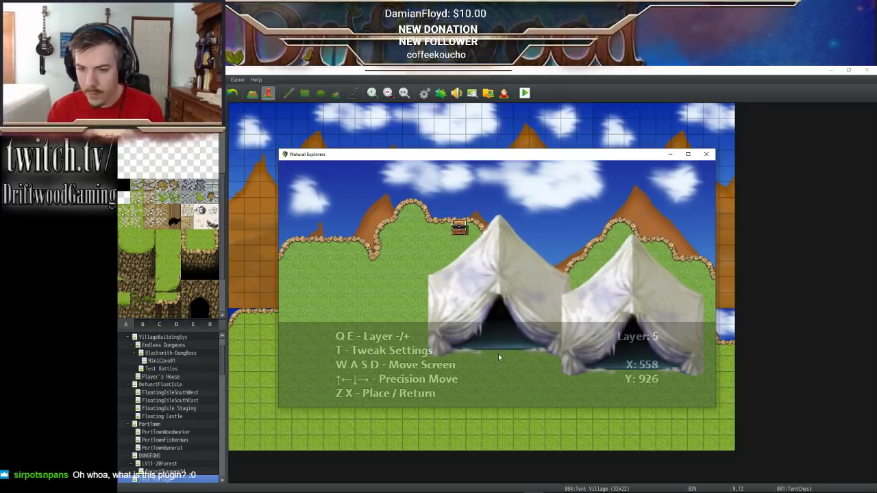
{"action": "key", "text": "x"}
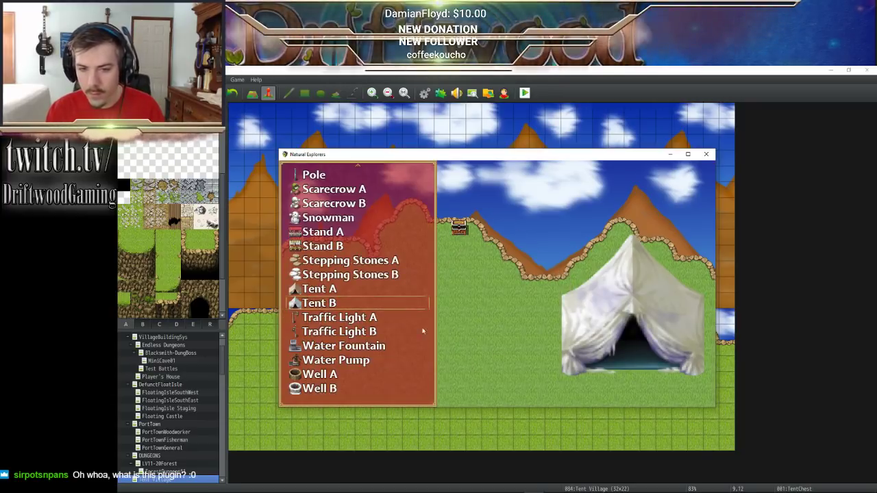
- Return to the doodad editor's main commands, then save the doodads and close the editor
{"action": "key", "text": "Escape"}
{"action": "key", "text": "Escape"}
{"action": "key", "text": "Escape"}
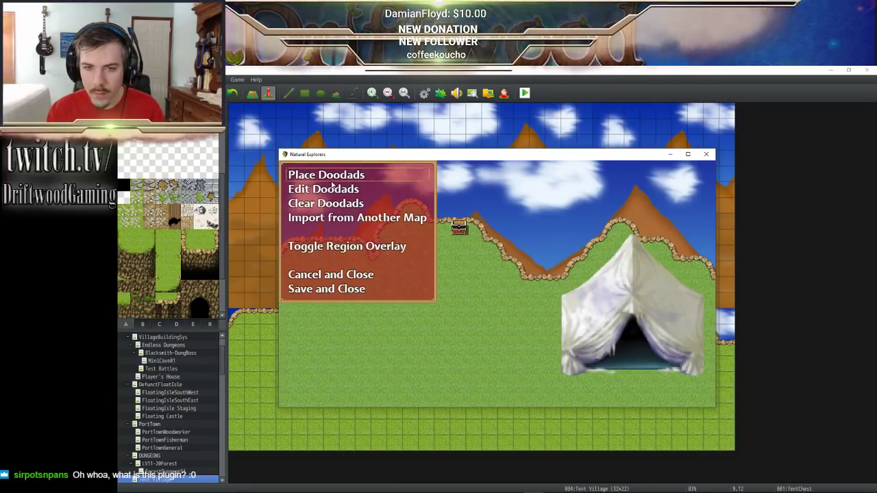
{"action": "left_click", "coordinate": [335, 290]}
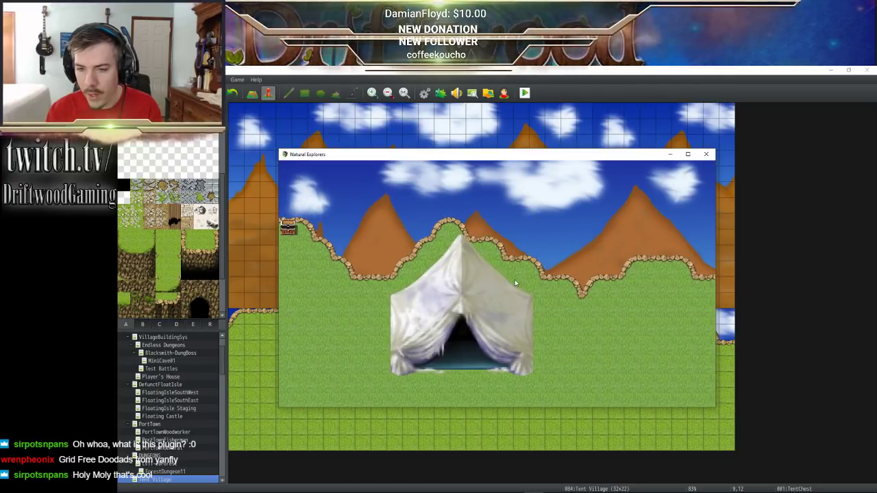
- Pan the game view back and forth between the chest and the tent to check how the tent sits against the mountains
{"action": "key", "text": "Left"}
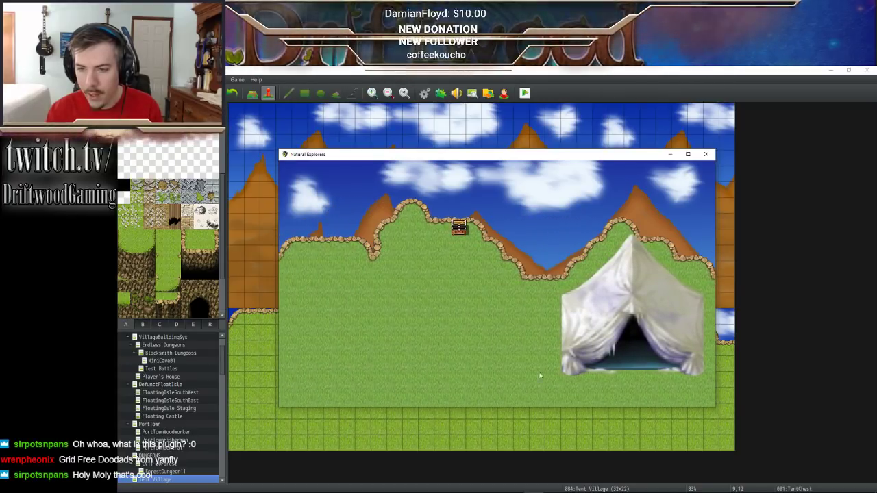
{"action": "key", "text": "Right"}
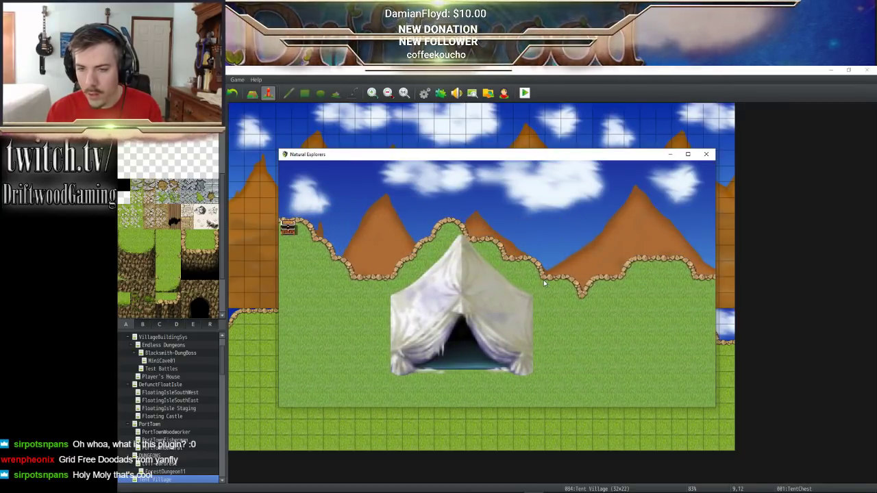
{"action": "key", "text": "Left"}
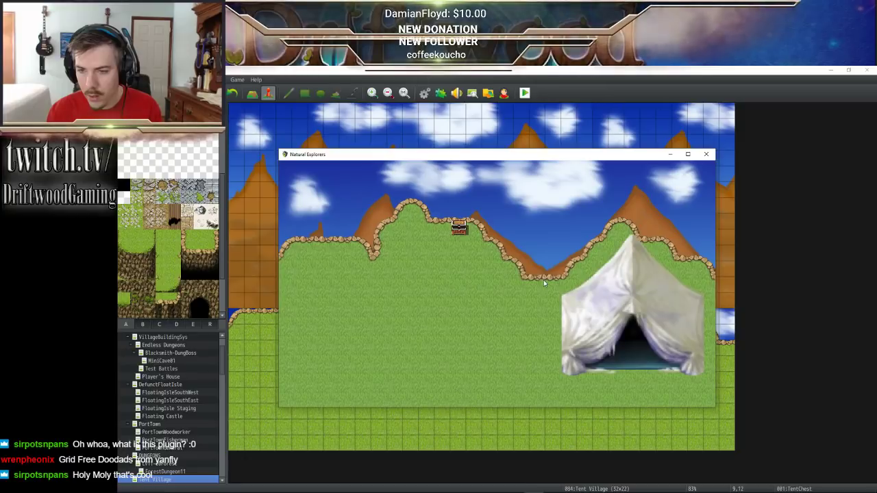
{"action": "key", "text": "Right"}
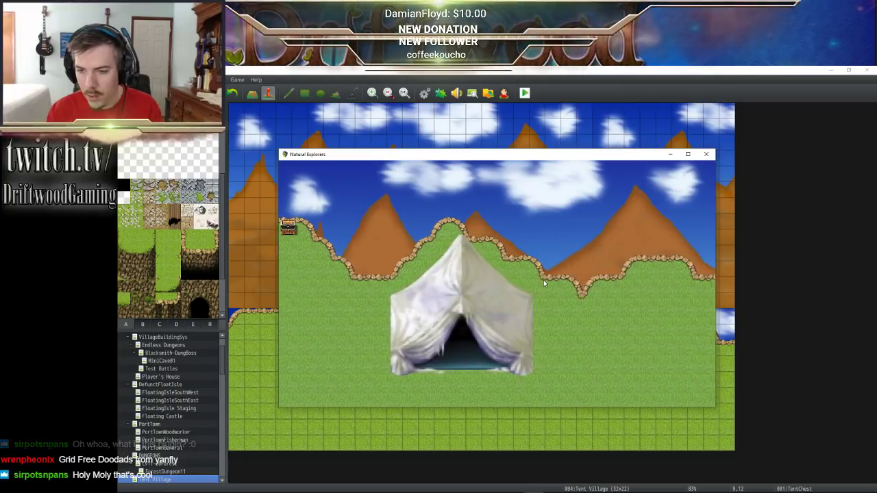
{"action": "key", "text": "Left"}
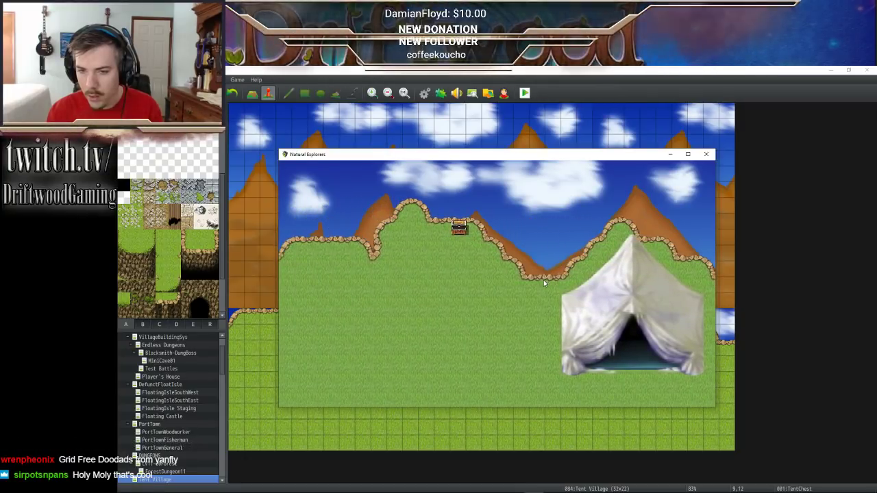
{"action": "key", "text": "Right"}
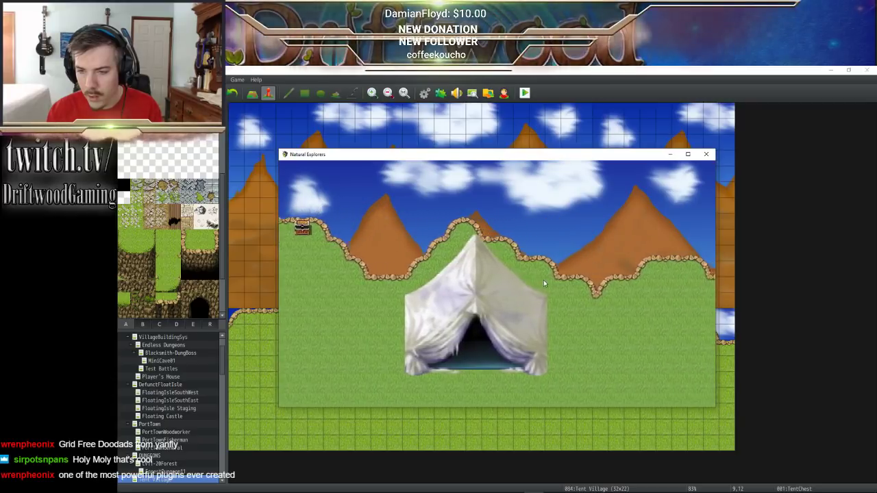
{"action": "key", "text": "Left"}
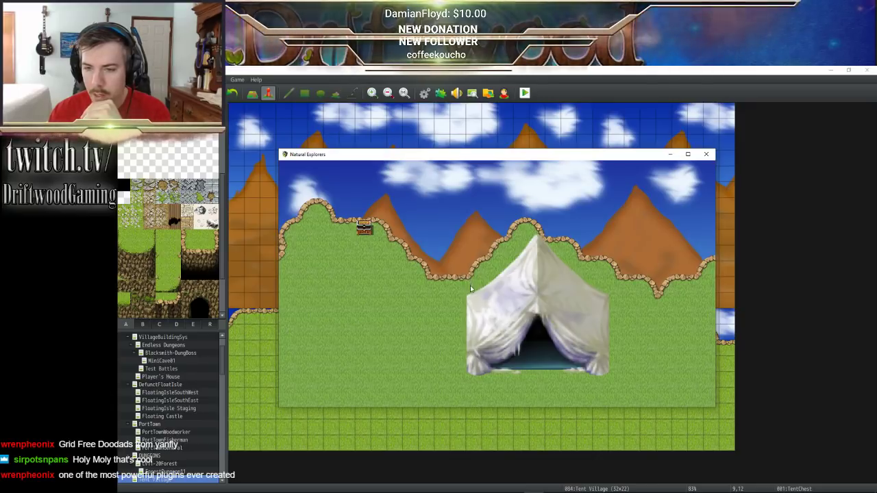
- Try adding an event named collision with priority Same as characters on tile 15,16 of the Tent Village map
{"action": "left_click_drag", "start_coordinate": [569, 149], "coordinate": [555, 89]}
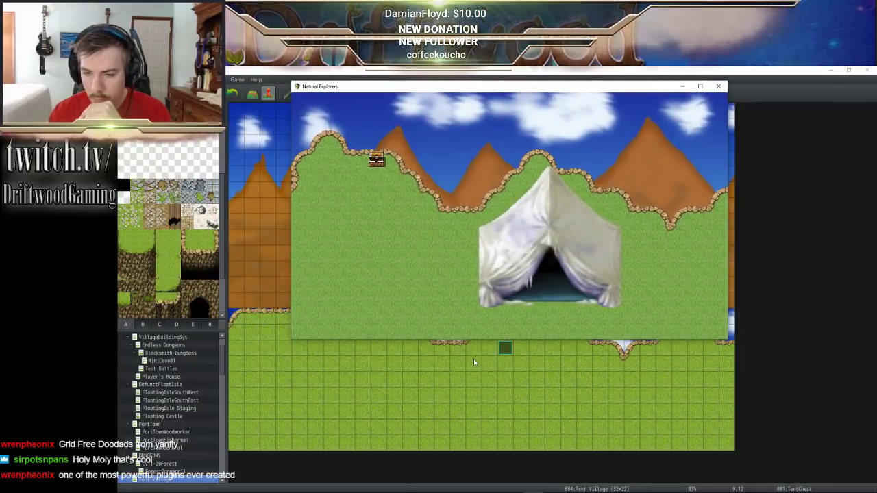
{"action": "left_click", "coordinate": [473, 365]}
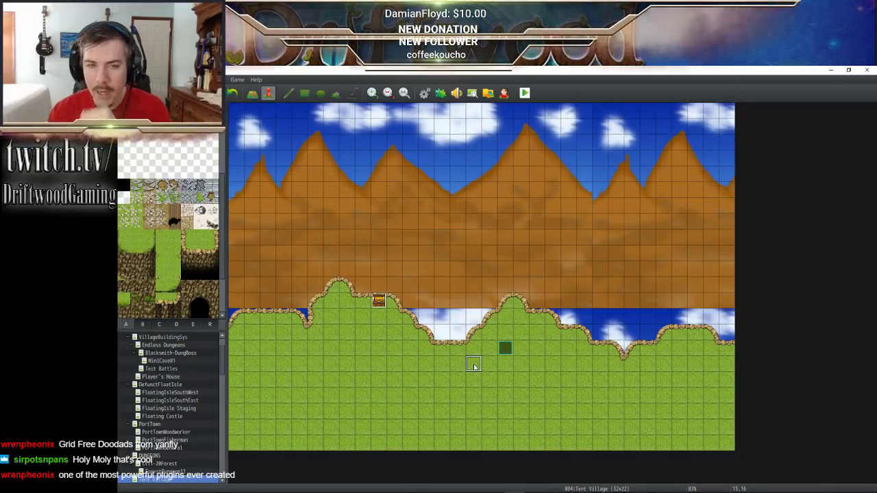
{"action": "double_click", "coordinate": [473, 364]}
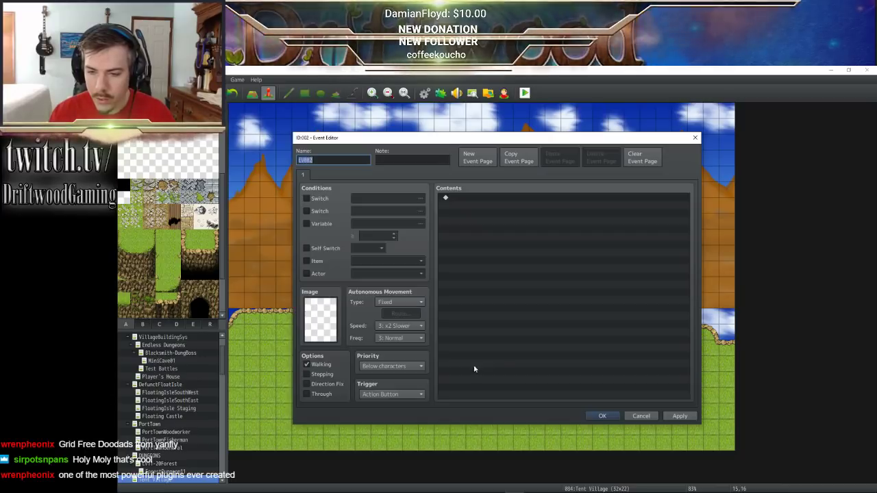
{"action": "left_click", "coordinate": [396, 365]}
{"action": "left_click", "coordinate": [394, 376]}
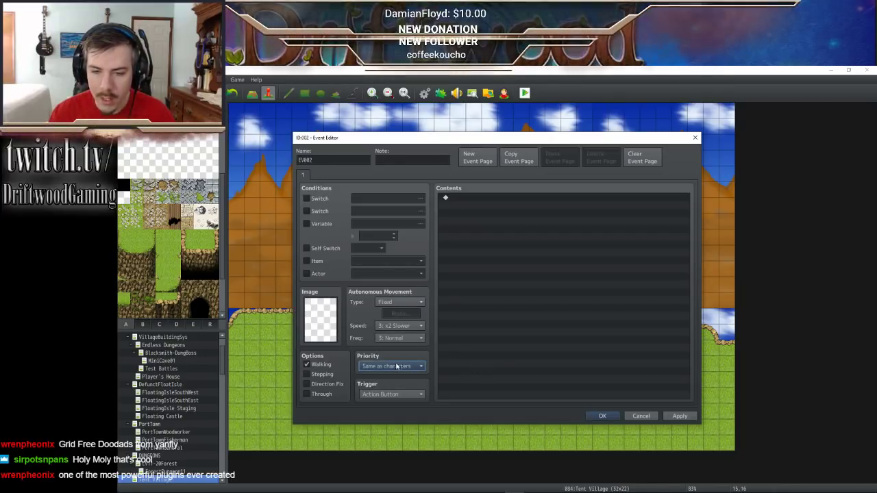
{"action": "double_click", "coordinate": [327, 160]}
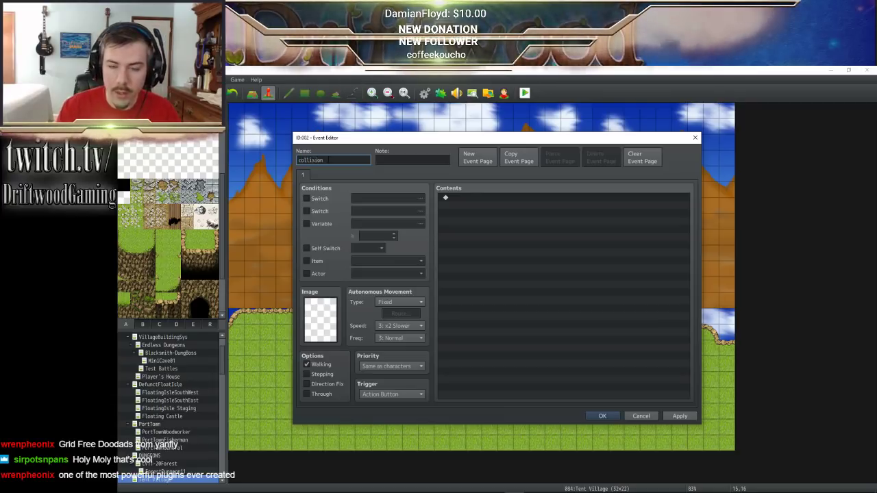
{"action": "left_click", "coordinate": [602, 415]}
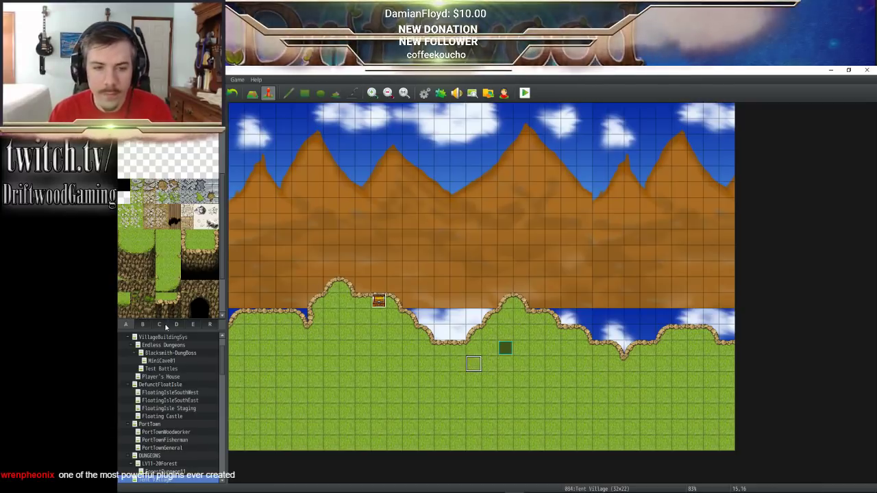
- Fill the six-by-four block of tiles from 15,16 to 20,19 with region 85 and briefly playtest the map
{"action": "left_click", "coordinate": [206, 325]}
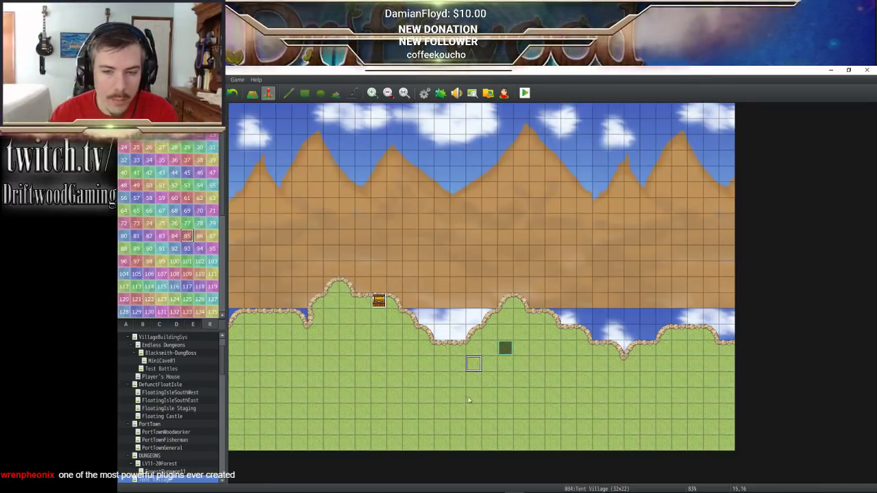
{"action": "left_click", "coordinate": [252, 92]}
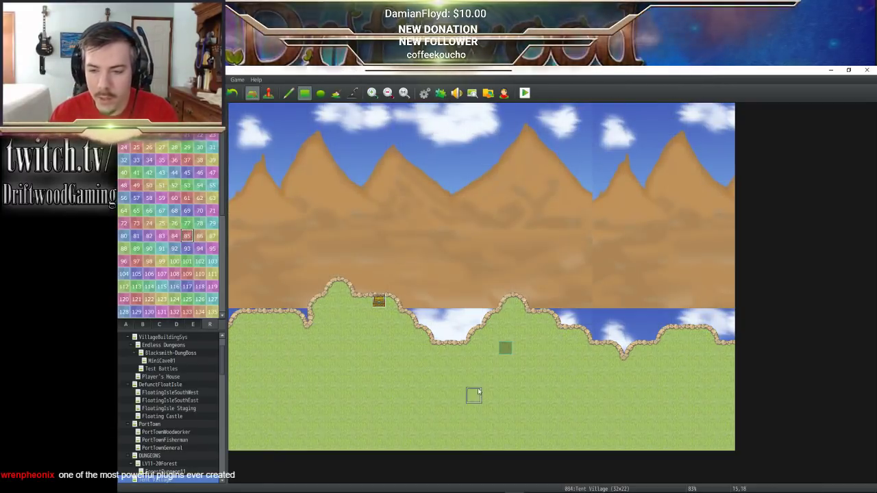
{"action": "mouse_move", "coordinate": [481, 370]}
{"action": "left_mouse_down"}
{"action": "mouse_move", "coordinate": [552, 373]}
{"action": "mouse_move", "coordinate": [557, 410]}
{"action": "left_mouse_up"}
{"action": "key", "text": "ctrl+r"}
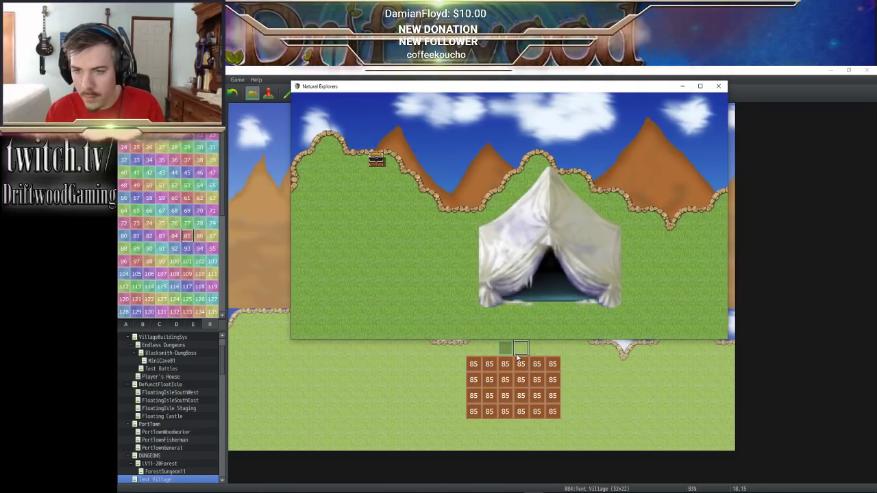
{"action": "left_click", "coordinate": [719, 86]}
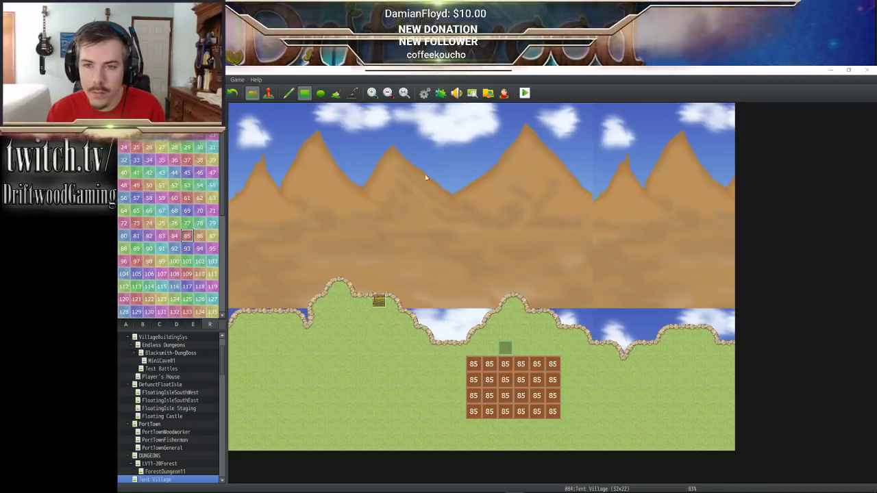
- Open the database, look through the classes and skills, and examine the StartingPlaceholder actor
{"action": "key", "text": "F9"}
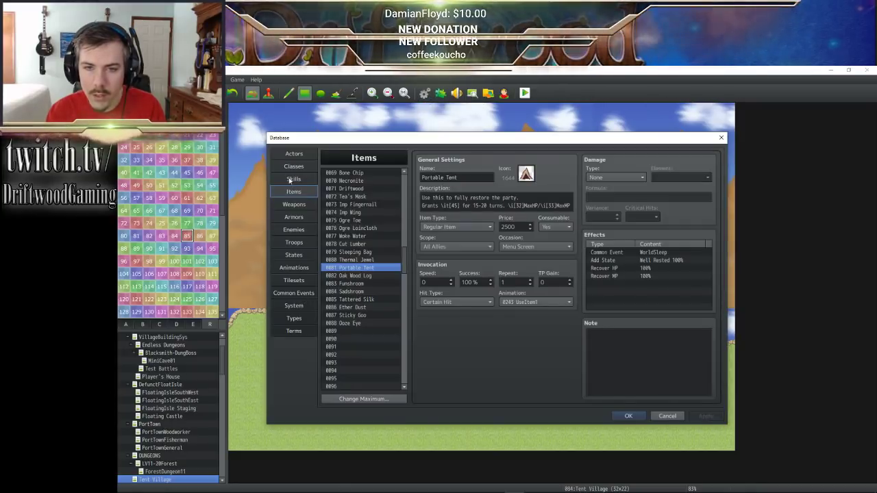
{"action": "left_click", "coordinate": [294, 166]}
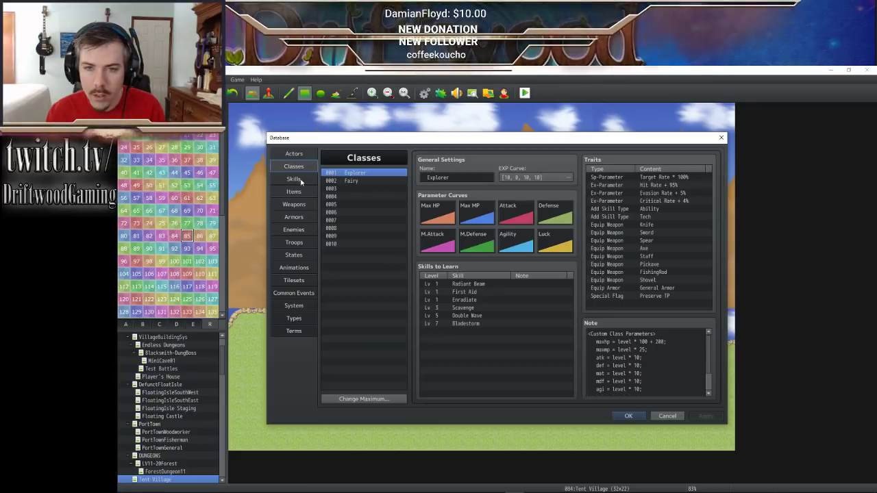
{"action": "left_click", "coordinate": [294, 179]}
{"action": "left_click", "coordinate": [294, 154]}
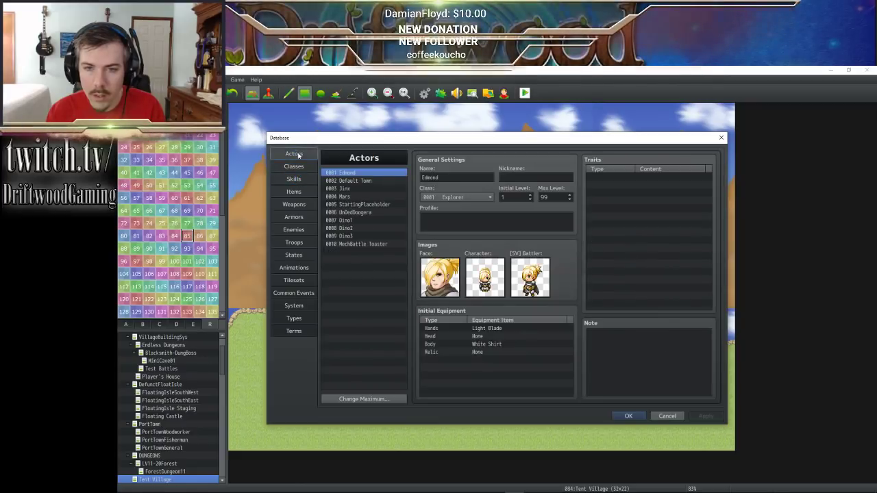
{"action": "left_click", "coordinate": [368, 204]}
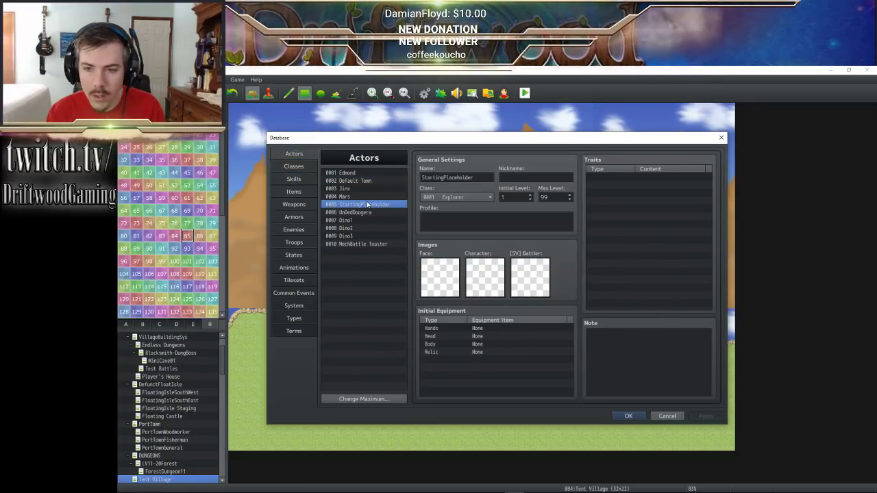
- Turn off Start Transparent, set the starting party's actor to MechBattle Toaster, and accept the database changes
{"action": "left_click", "coordinate": [296, 306]}
{"action": "left_click", "coordinate": [575, 175]}
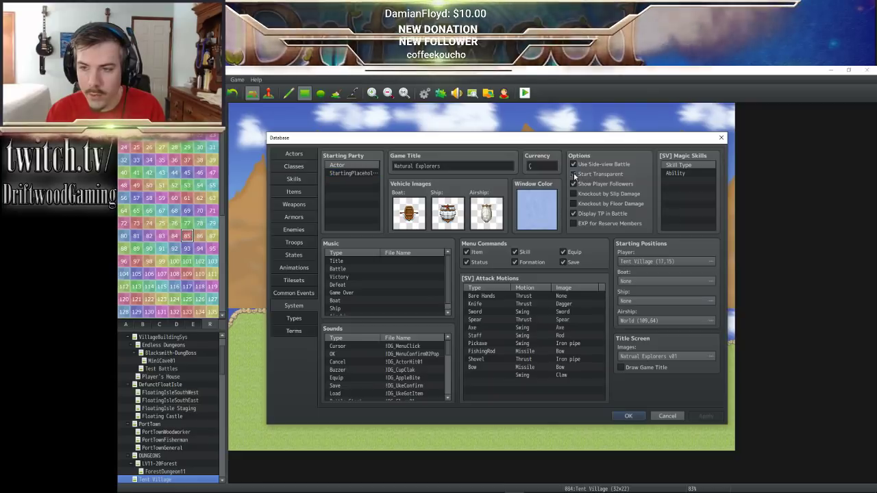
{"action": "right_click", "coordinate": [365, 175]}
{"action": "left_click", "coordinate": [378, 182]}
{"action": "left_click", "coordinate": [351, 189]}
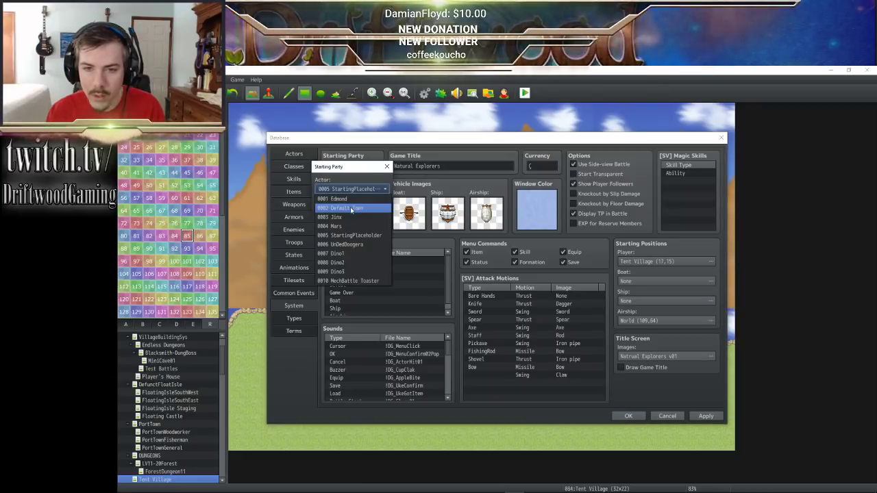
{"action": "left_click", "coordinate": [350, 198]}
{"action": "left_click", "coordinate": [346, 190]}
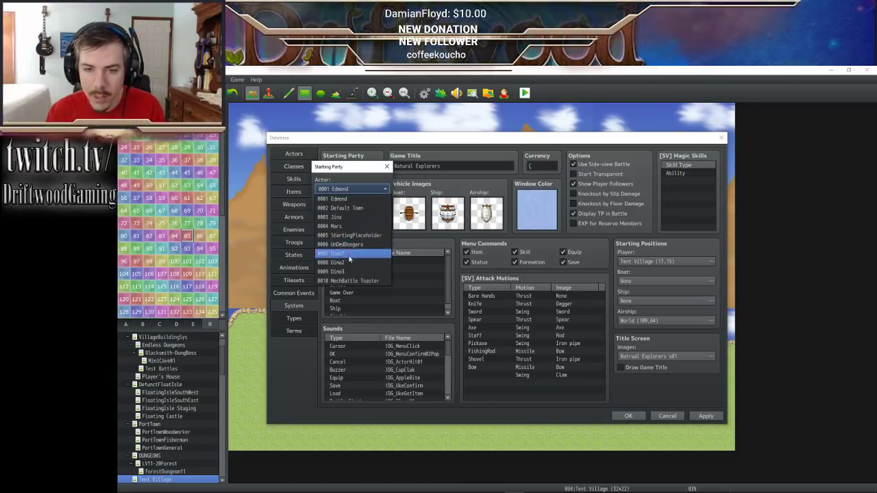
{"action": "left_click", "coordinate": [352, 275]}
{"action": "left_click", "coordinate": [333, 202]}
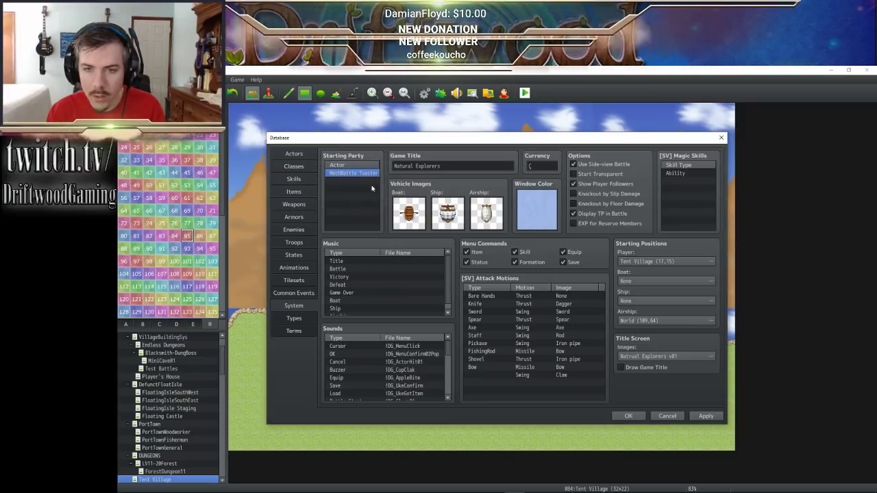
{"action": "left_click", "coordinate": [360, 182]}
{"action": "left_click", "coordinate": [624, 415]}
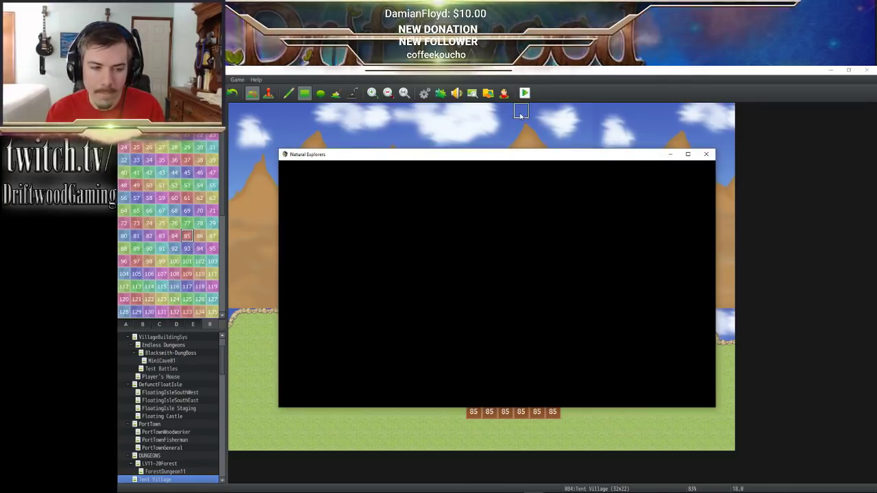
- Playtest the map and walk the character back and forth along the tent's front edge to test the collision
{"action": "key", "text": "Left"}
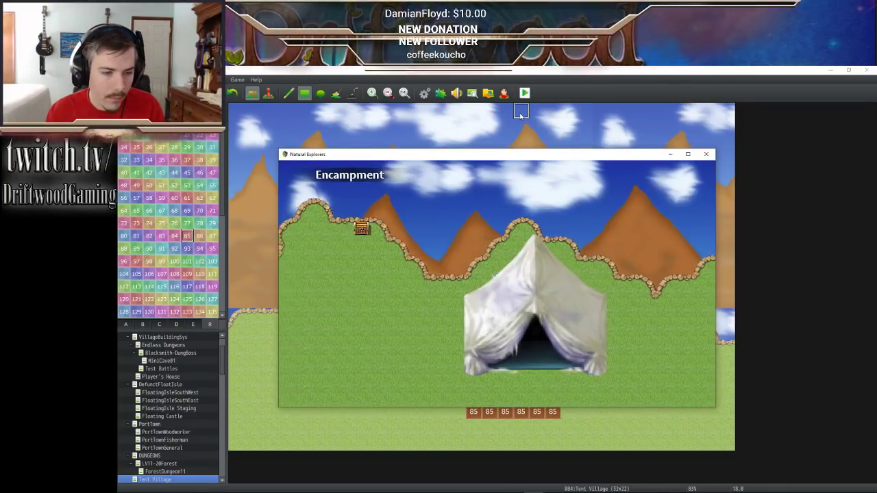
{"action": "key", "text": "Down"}
{"action": "key", "text": "Right"}
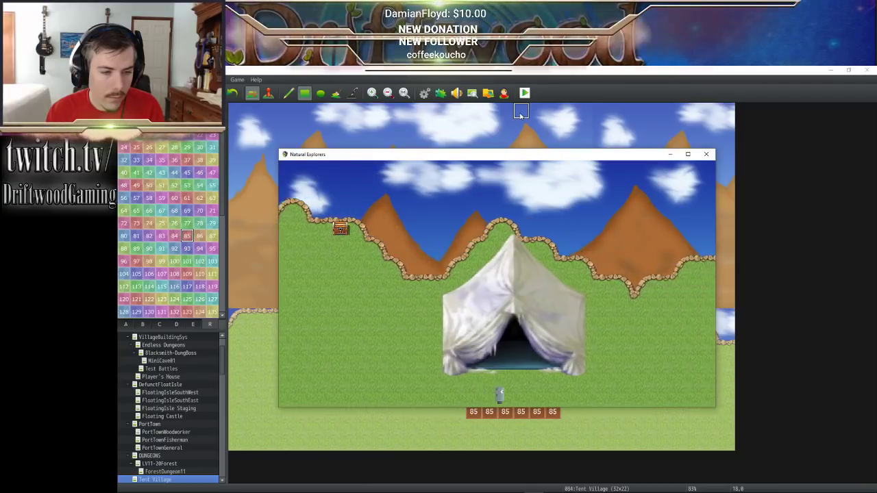
{"action": "key", "text": "Left"}
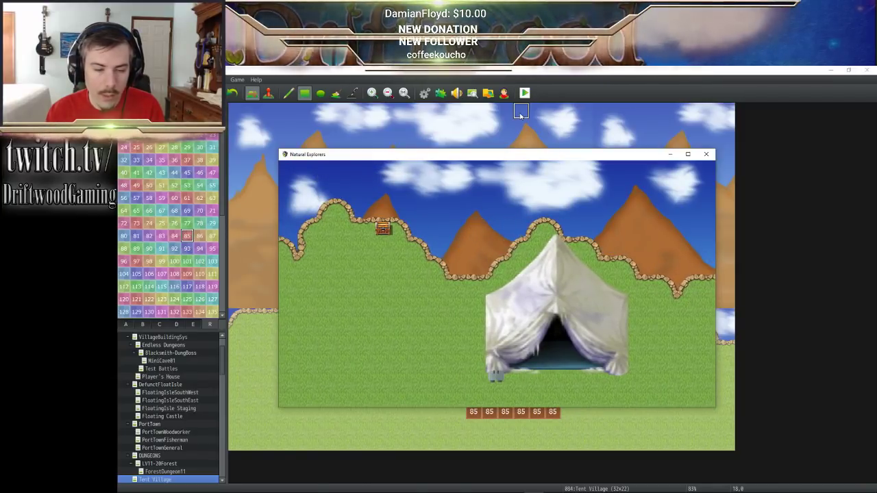
{"action": "key", "text": "Right"}
{"action": "key", "text": "Right"}
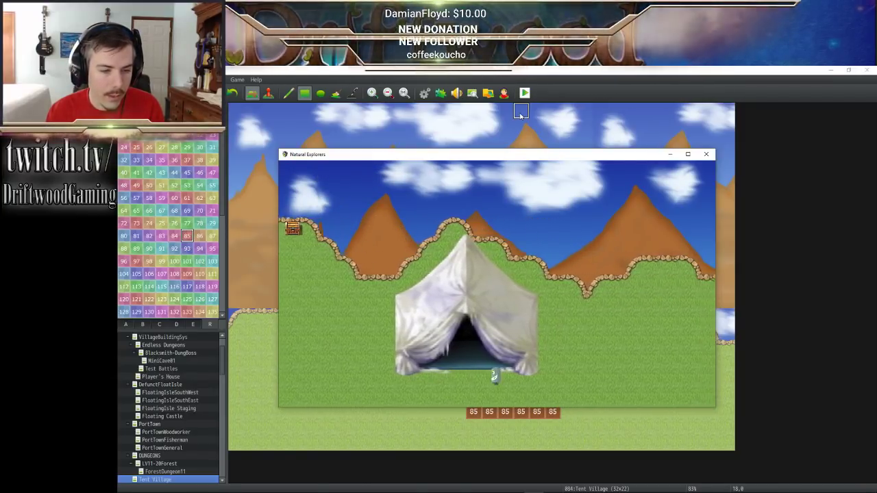
{"action": "key", "text": "Left"}
{"action": "key", "text": "Up"}
{"action": "key", "text": "Left"}
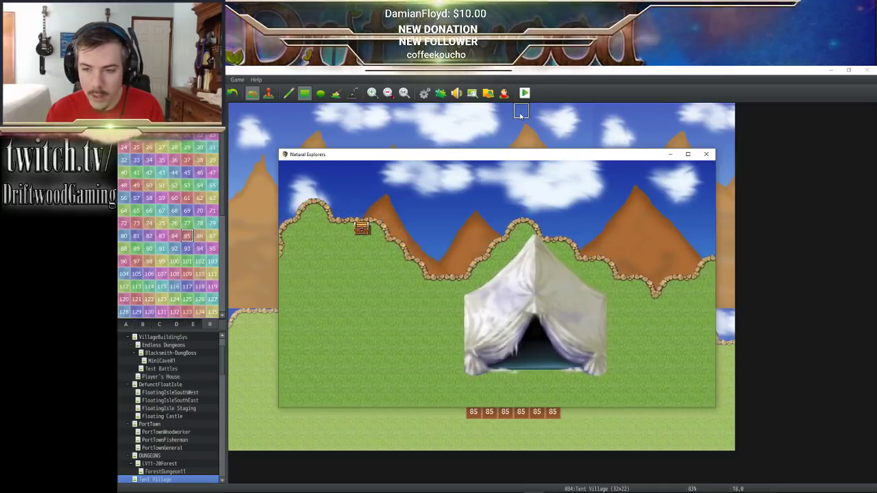
- Walk the character around the tent's front and east side to find where the collision ends
{"action": "key", "text": "Right"}
{"action": "key", "text": "Down"}
{"action": "key", "text": "Up"}
{"action": "key", "text": "Up"}
{"action": "key", "text": "Right"}
{"action": "key", "text": "Left"}
{"action": "key", "text": "Down"}
{"action": "key", "text": "Right"}
{"action": "key", "text": "Right"}
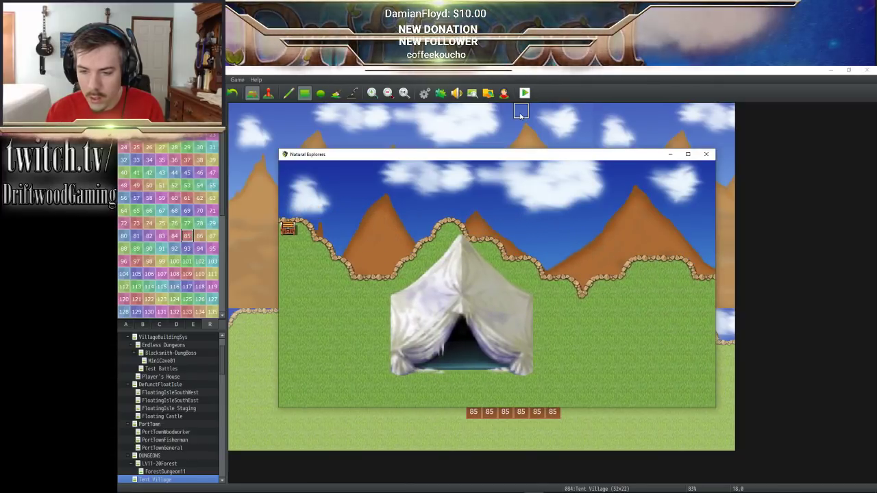
{"action": "key", "text": "Down"}
{"action": "key", "text": "Left"}
{"action": "key", "text": "Right"}
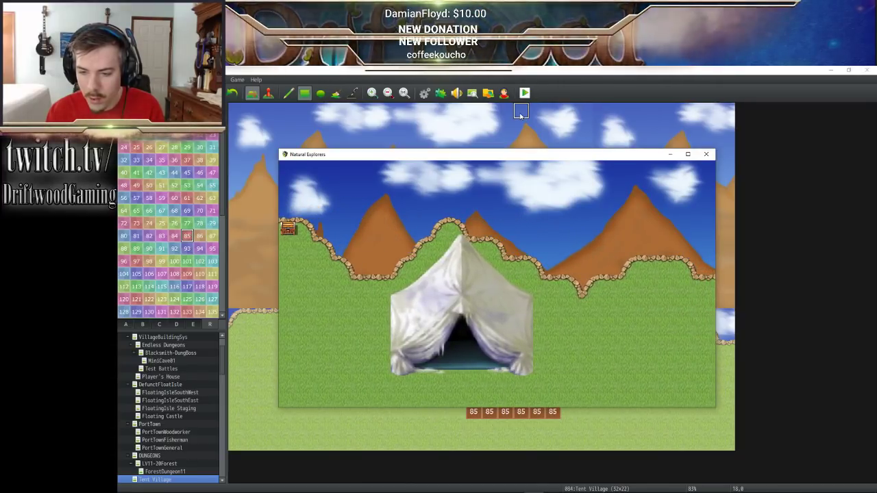
{"action": "key", "text": "Down"}
{"action": "key", "text": "Right"}
{"action": "key", "text": "Left"}
{"action": "key", "text": "Up"}
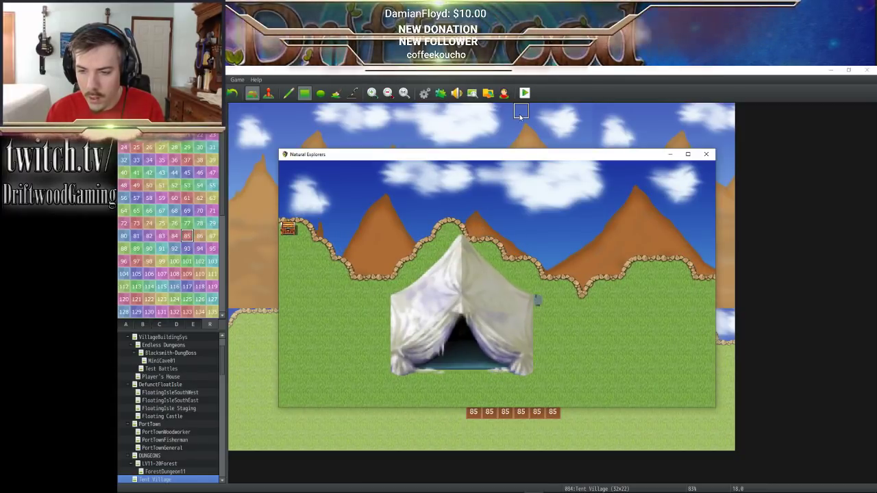
- Walk the character behind the tent to its west side and back to the front, and close the playtest
{"action": "key", "text": "Left"}
{"action": "key", "text": "Left"}
{"action": "key", "text": "Left"}
{"action": "key", "text": "Right"}
{"action": "key", "text": "Left"}
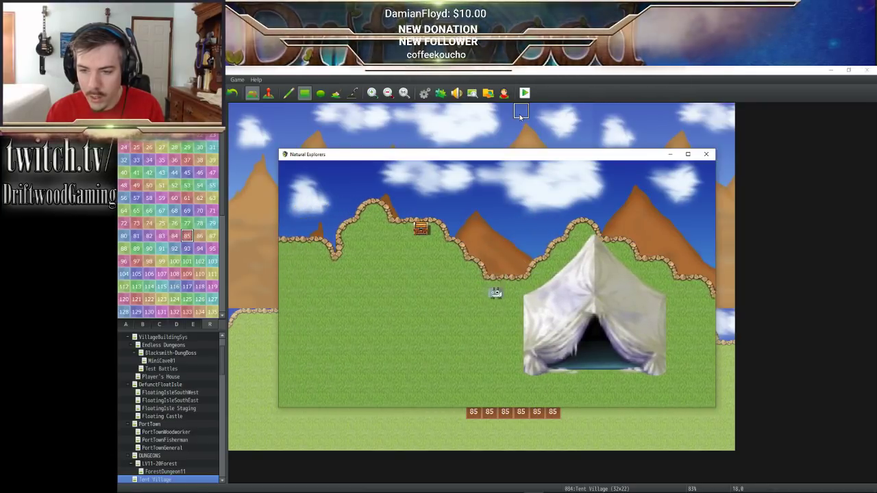
{"action": "key", "text": "Down"}
{"action": "key", "text": "Right"}
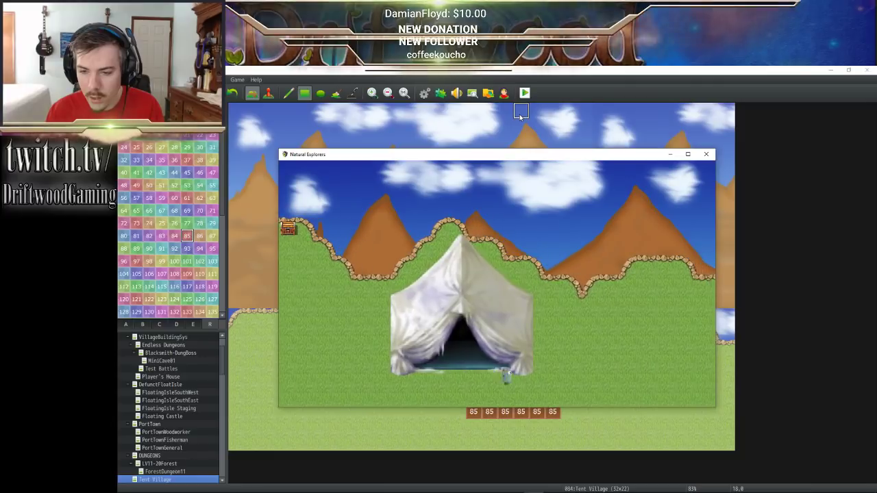
{"action": "key", "text": "alt+F4"}
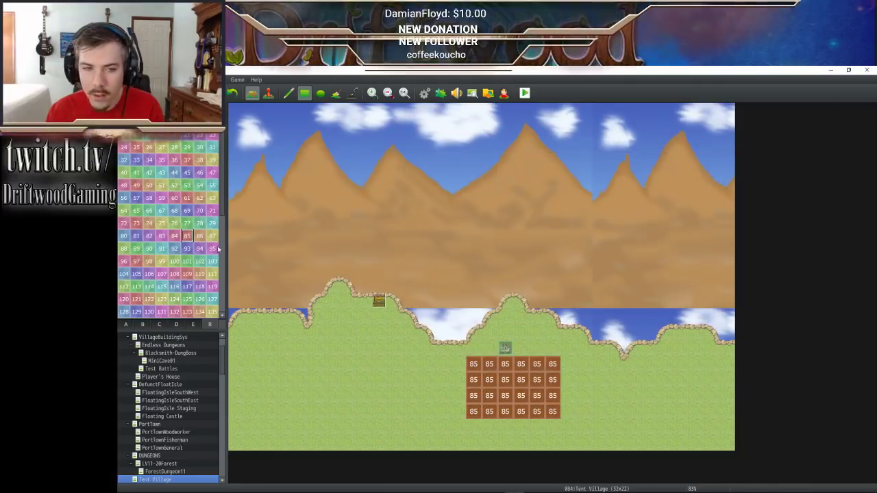
- Extend the region 85 block by two tile columns to the east and start a playtest
{"action": "mouse_move", "coordinate": [567, 364]}
{"action": "left_mouse_down"}
{"action": "mouse_move", "coordinate": [568, 411]}
{"action": "mouse_move", "coordinate": [584, 370]}
{"action": "mouse_move", "coordinate": [584, 411]}
{"action": "left_mouse_up"}
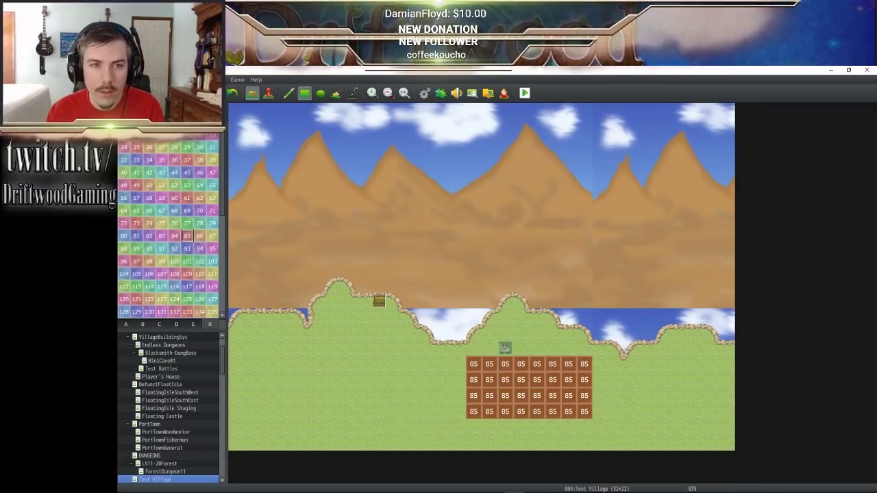
{"action": "left_click", "coordinate": [525, 93]}
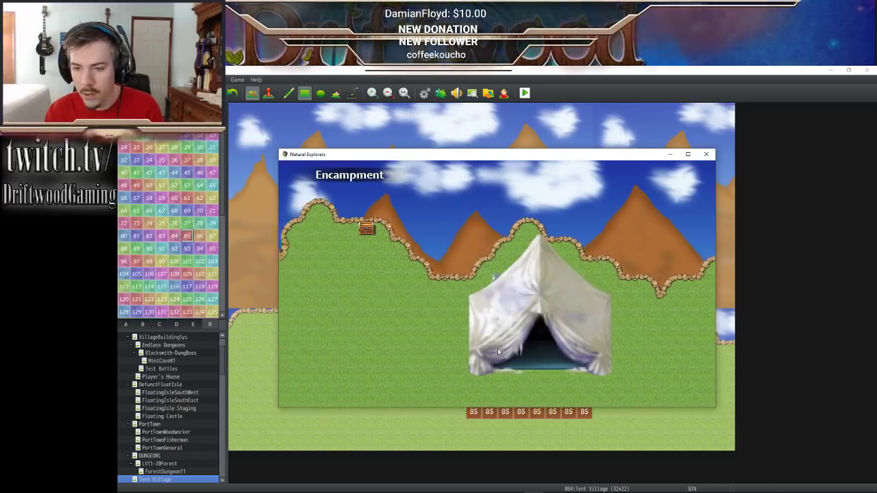
- Walk the character along the tent's front and up and down its east side to test the wider collision, and close the playtest
{"action": "key", "text": "Left"}
{"action": "key", "text": "Right"}
{"action": "key", "text": "Down"}
{"action": "key", "text": "Right"}
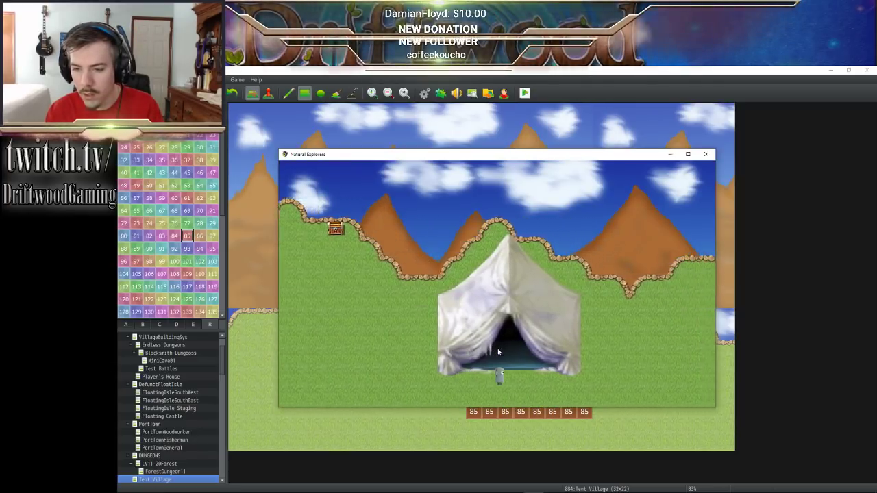
{"action": "key", "text": "Right"}
{"action": "key", "text": "Up"}
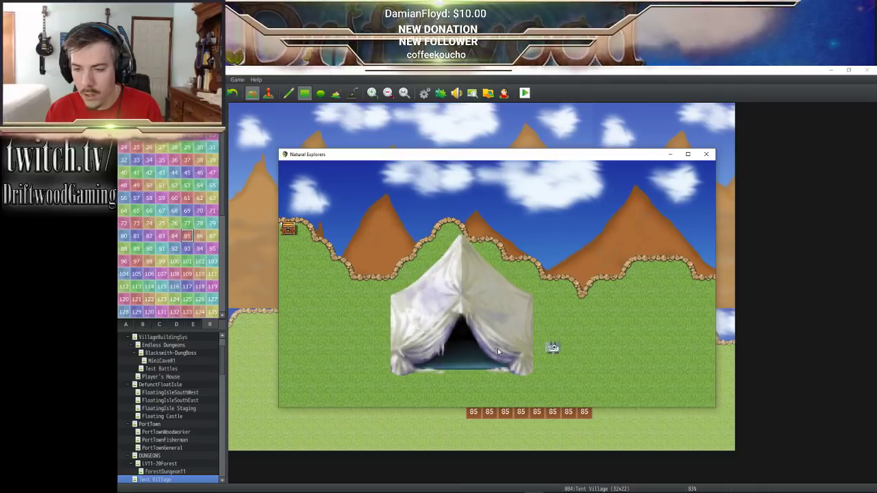
{"action": "key", "text": "Up"}
{"action": "key", "text": "Down"}
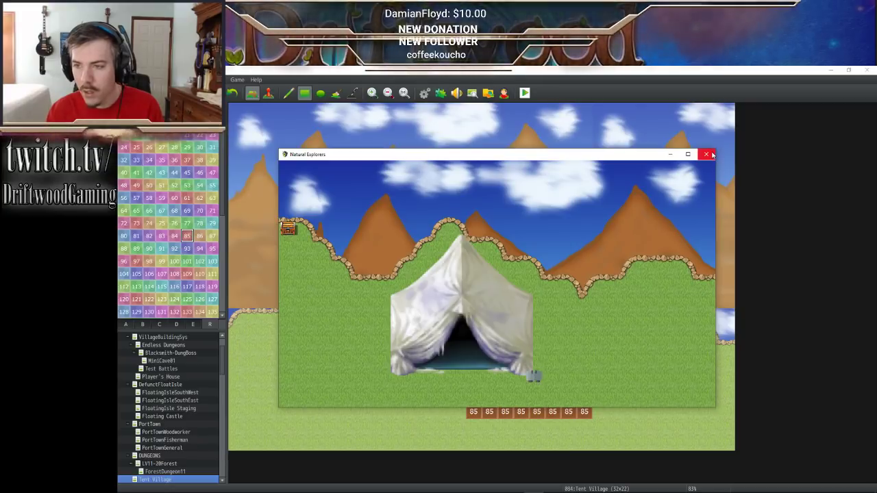
{"action": "left_click", "coordinate": [707, 154]}
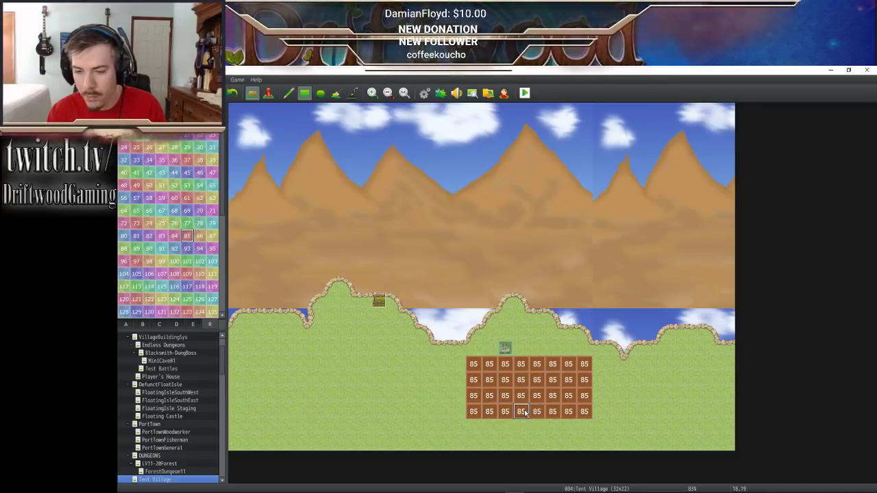
- Paint region 77 over the two-by-two tiles at the bottom middle of the region 85 block and start a playtest
{"action": "left_click", "coordinate": [190, 226]}
{"action": "mouse_move", "coordinate": [520, 410]}
{"action": "left_mouse_down"}
{"action": "mouse_move", "coordinate": [536, 409]}
{"action": "mouse_move", "coordinate": [521, 395]}
{"action": "left_mouse_up"}
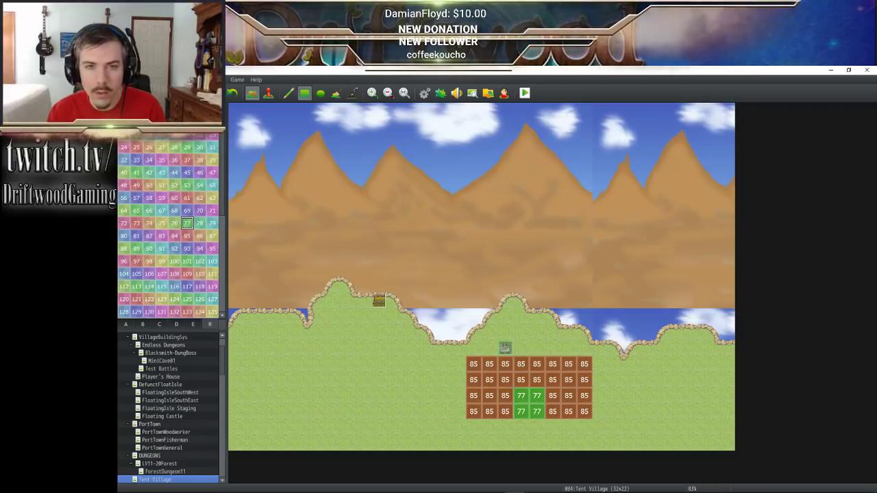
{"action": "left_click", "coordinate": [524, 94]}
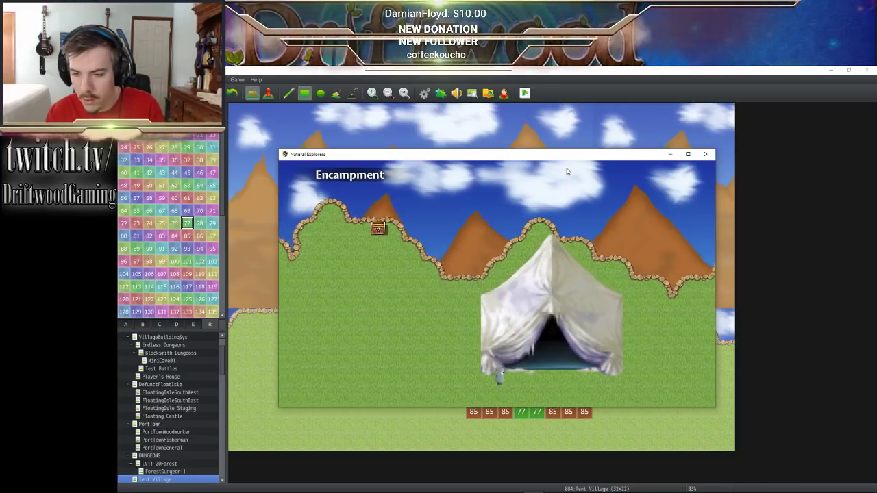
- Walk the character along the tent's front, past the entrance and around its east side to test the region 77 opening, and close the playtest
{"action": "key", "text": "Up"}
{"action": "key", "text": "Right"}
{"action": "key", "text": "Right"}
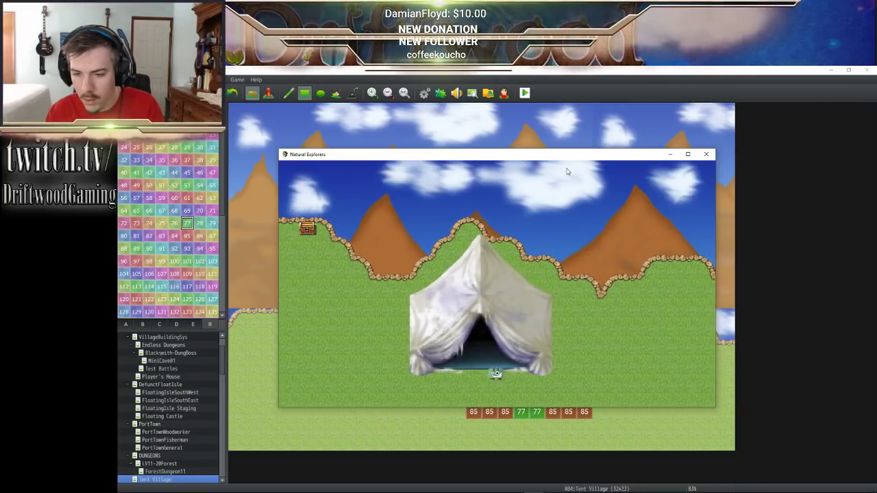
{"action": "key", "text": "Left"}
{"action": "key", "text": "Right"}
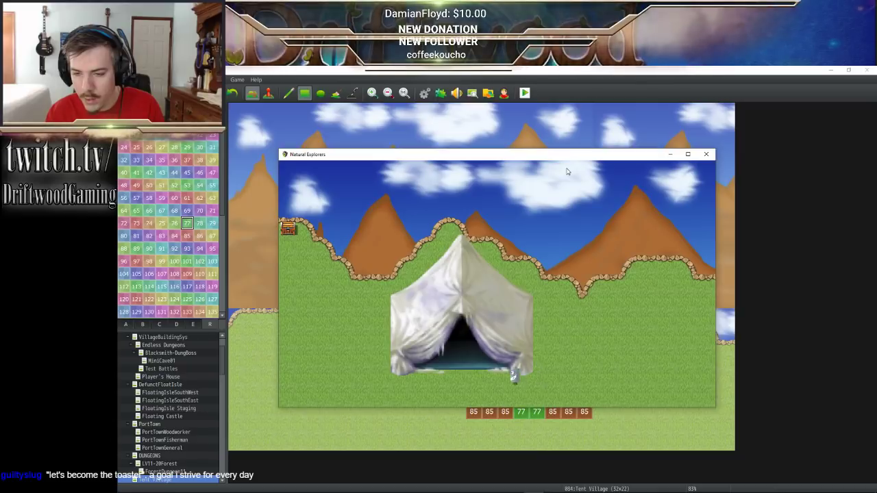
{"action": "key", "text": "Left"}
{"action": "key", "text": "Right"}
{"action": "key", "text": "Right"}
{"action": "key", "text": "Up"}
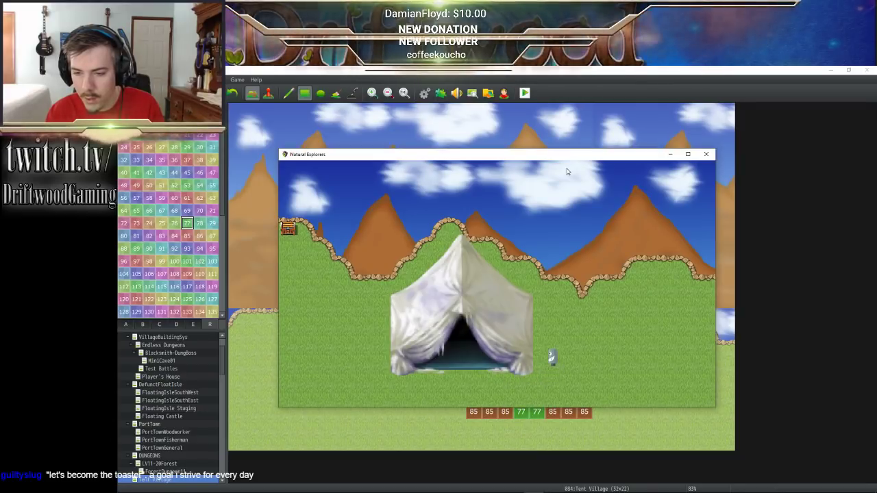
{"action": "key", "text": "Down"}
{"action": "key", "text": "Down"}
{"action": "left_click", "coordinate": [705, 154]}
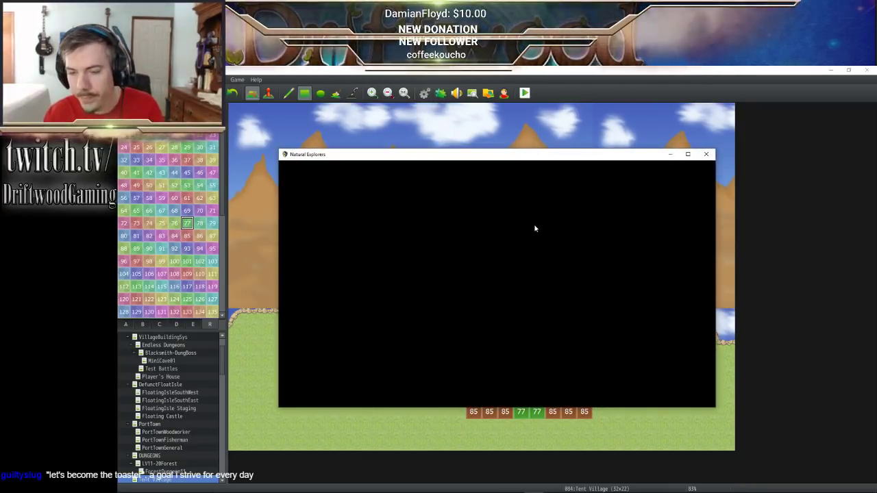
- Open the doodad editor in a playtest and set the Tent B doodad's layer to 4. Under Layer
{"action": "key", "text": "F10"}
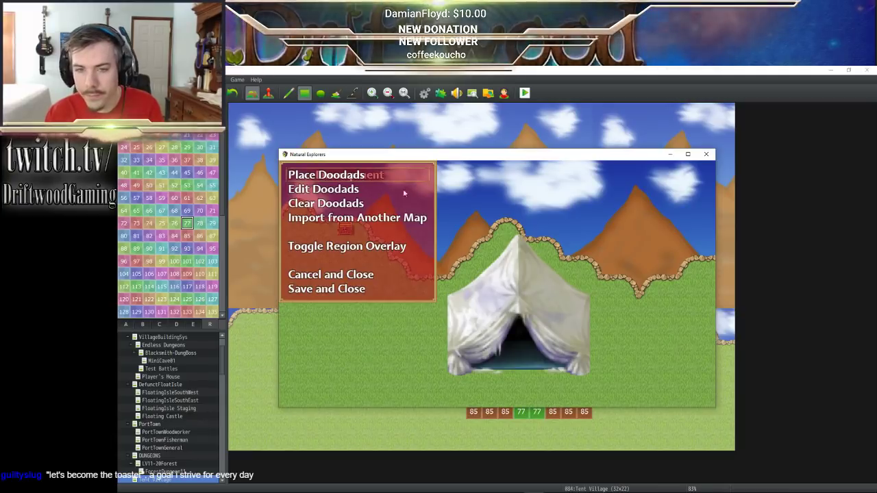
{"action": "left_click", "coordinate": [317, 189]}
{"action": "left_click", "coordinate": [336, 200]}
{"action": "left_click", "coordinate": [338, 195]}
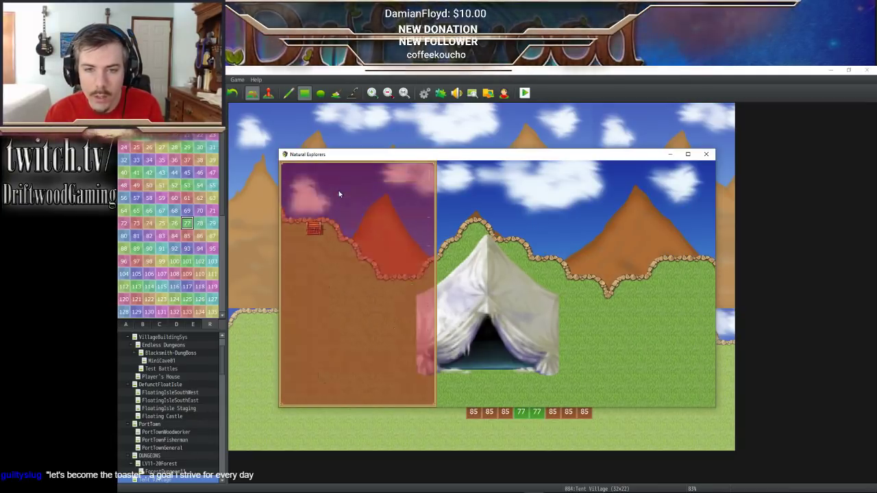
{"action": "left_click", "coordinate": [338, 194]}
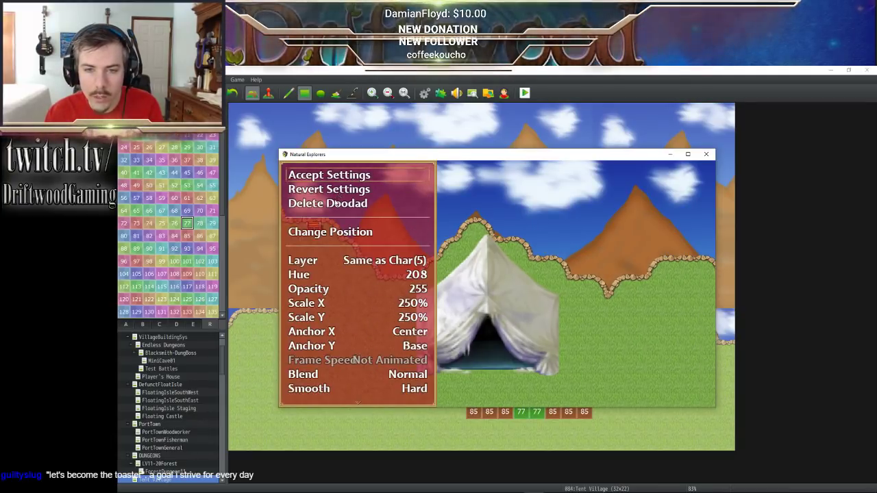
{"action": "left_click", "coordinate": [324, 264]}
{"action": "left_click", "coordinate": [497, 261]}
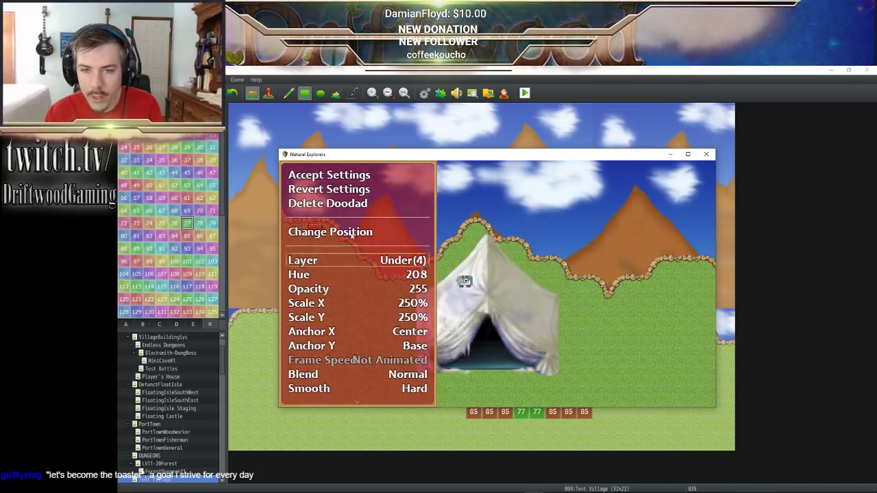
{"action": "left_click", "coordinate": [325, 178]}
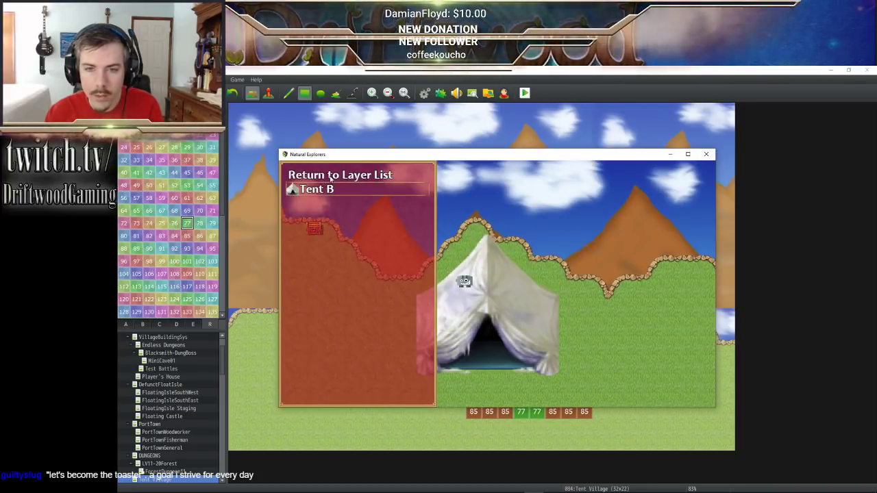
{"action": "left_click", "coordinate": [331, 176]}
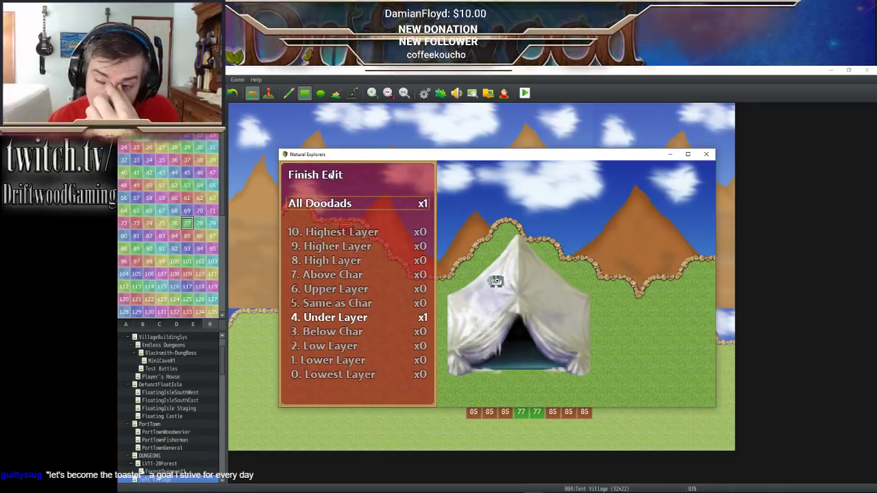
- Set the Tent B doodad's layer back to 5. Same as Characters, and save and close the doodad editor
{"action": "left_click", "coordinate": [385, 205]}
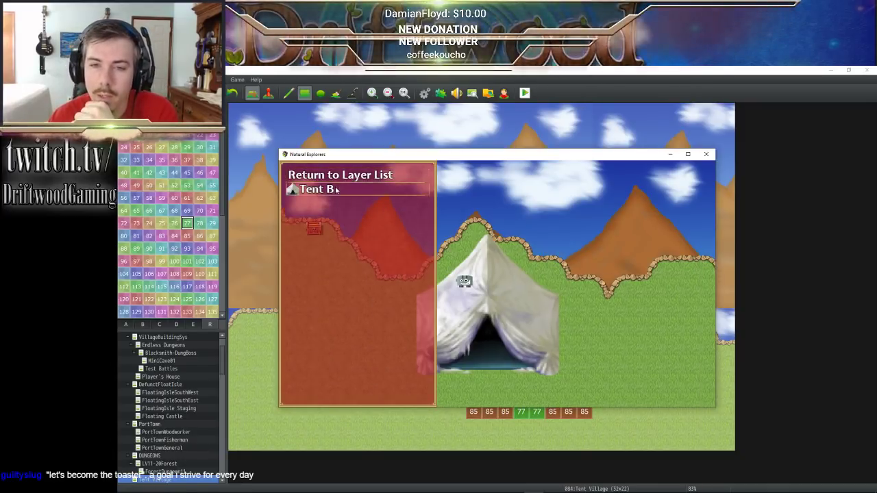
{"action": "left_click", "coordinate": [382, 190]}
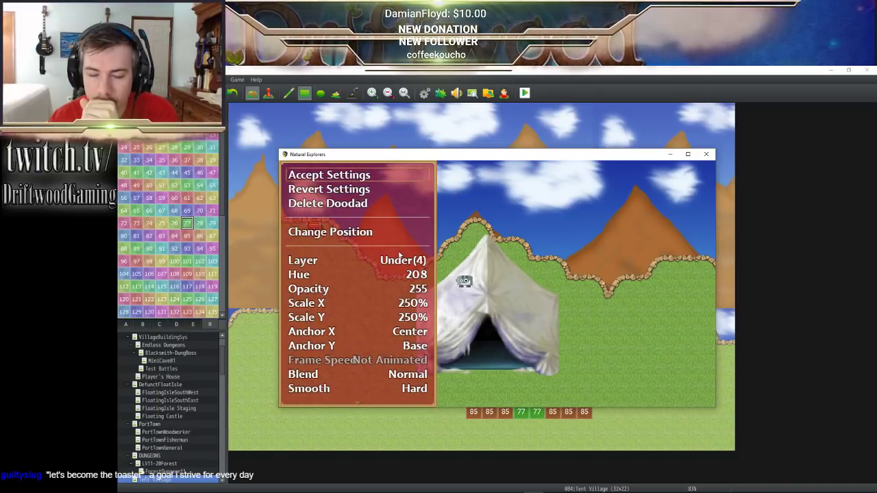
{"action": "left_click", "coordinate": [400, 261]}
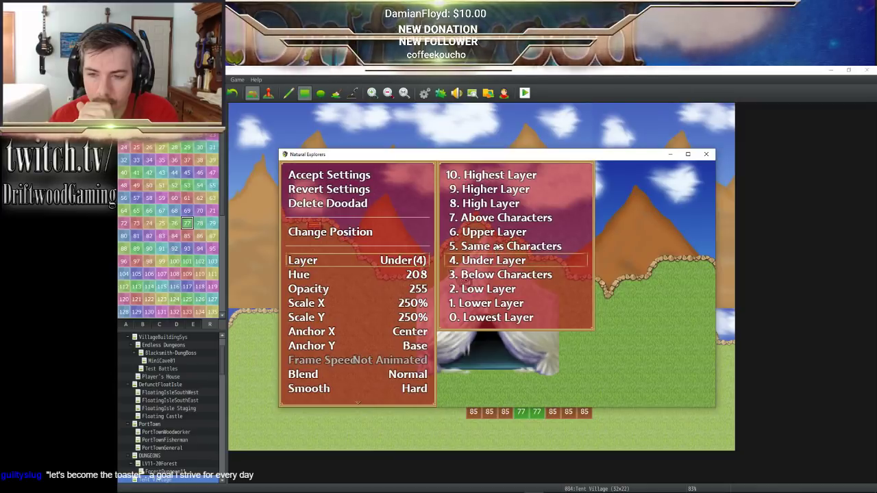
{"action": "left_click", "coordinate": [496, 246]}
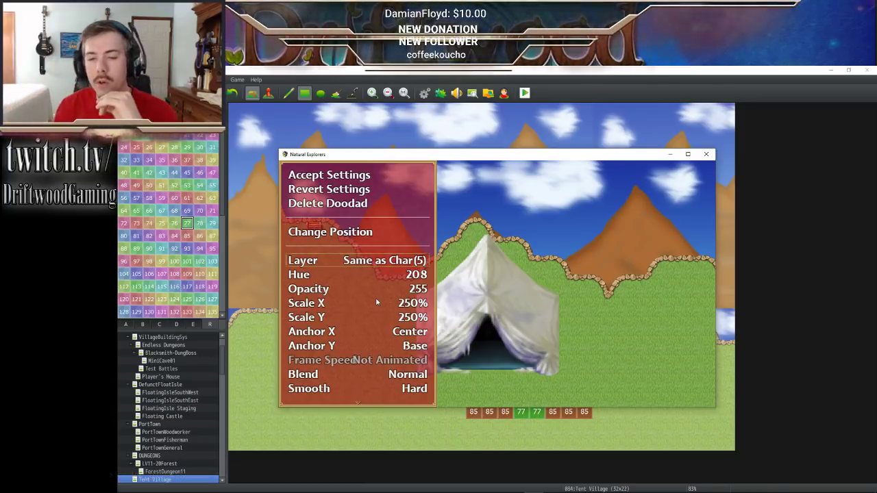
{"action": "left_click", "coordinate": [314, 176]}
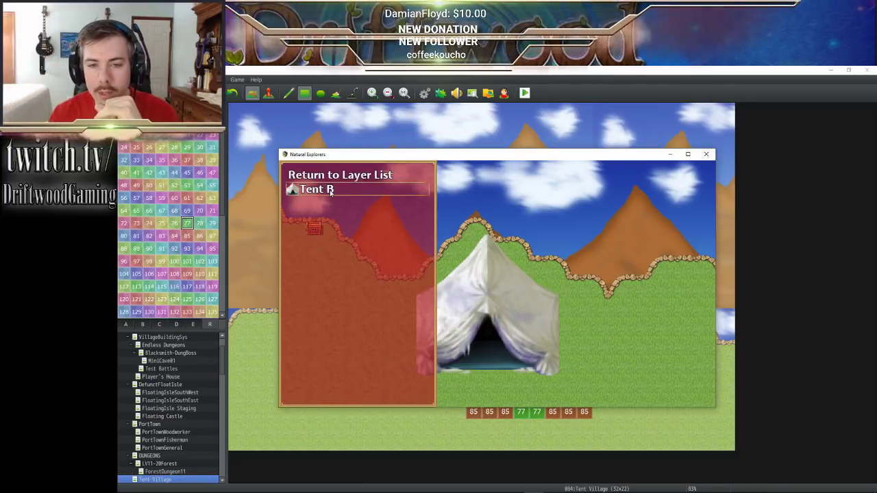
{"action": "left_click", "coordinate": [332, 191]}
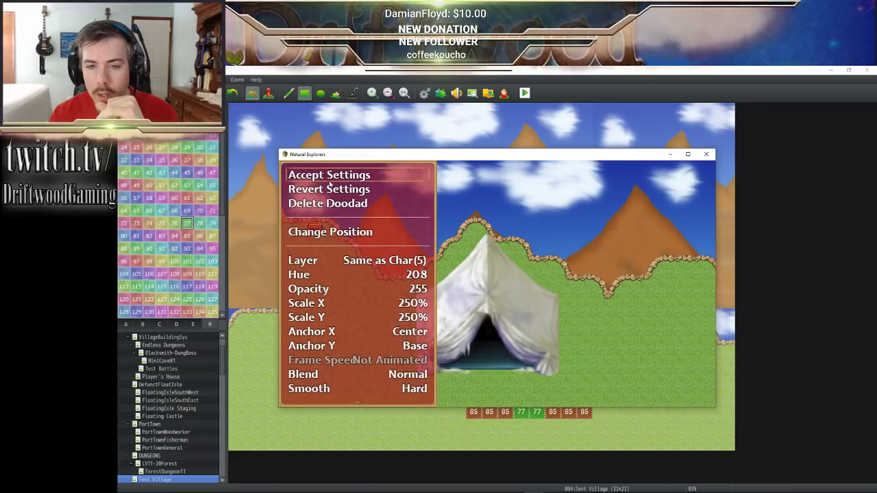
{"action": "left_click", "coordinate": [331, 175]}
{"action": "left_click", "coordinate": [331, 175]}
{"action": "left_click", "coordinate": [328, 174]}
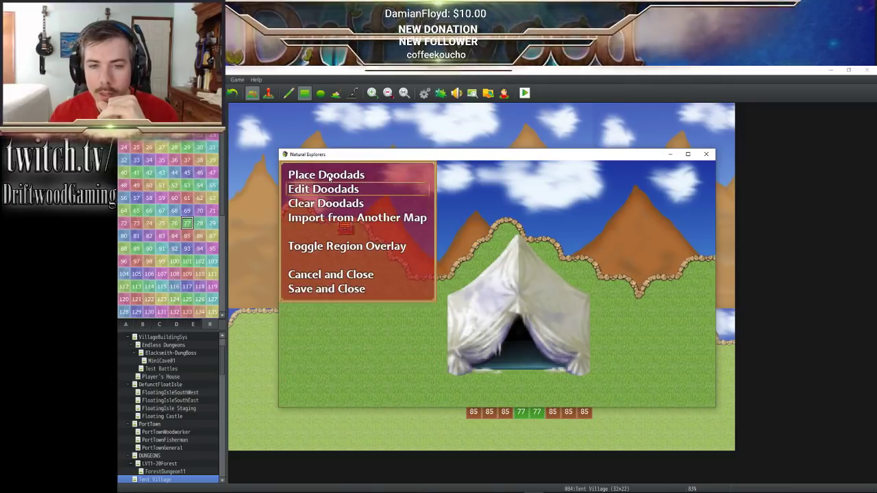
{"action": "left_click", "coordinate": [333, 294]}
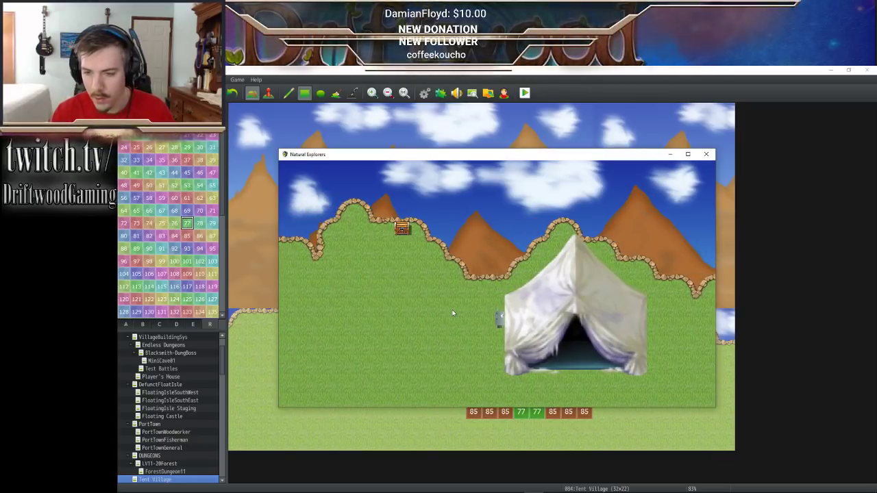
- Walk the character to the tent's front and up into the entrance opening to test it, and close the playtest
{"action": "key", "text": "Down"}
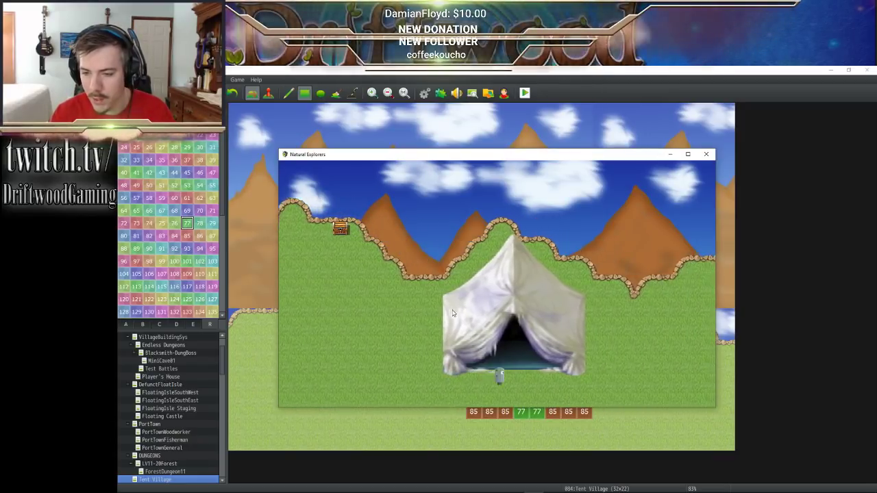
{"action": "key", "text": "Up"}
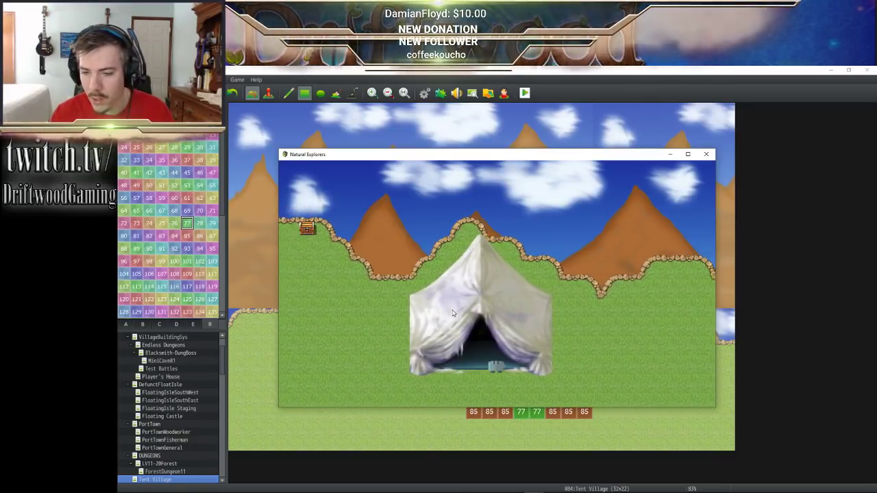
{"action": "key", "text": "Up"}
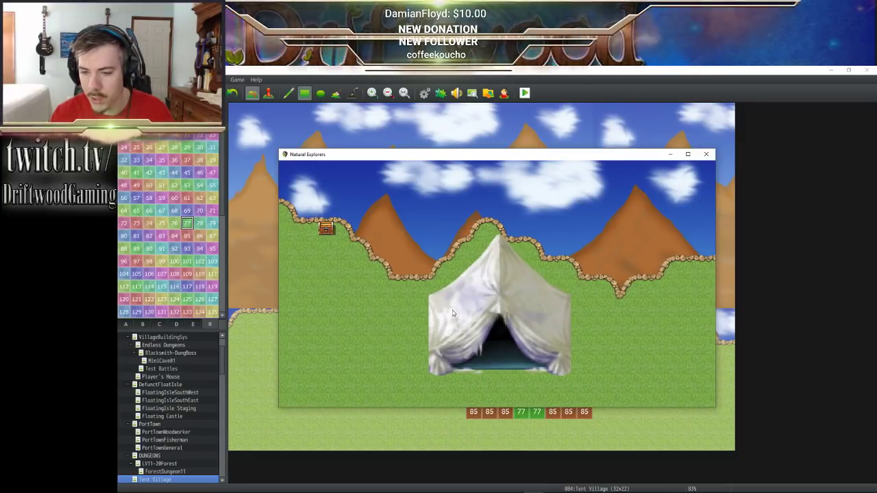
{"action": "key", "text": "Down"}
{"action": "key", "text": "Up"}
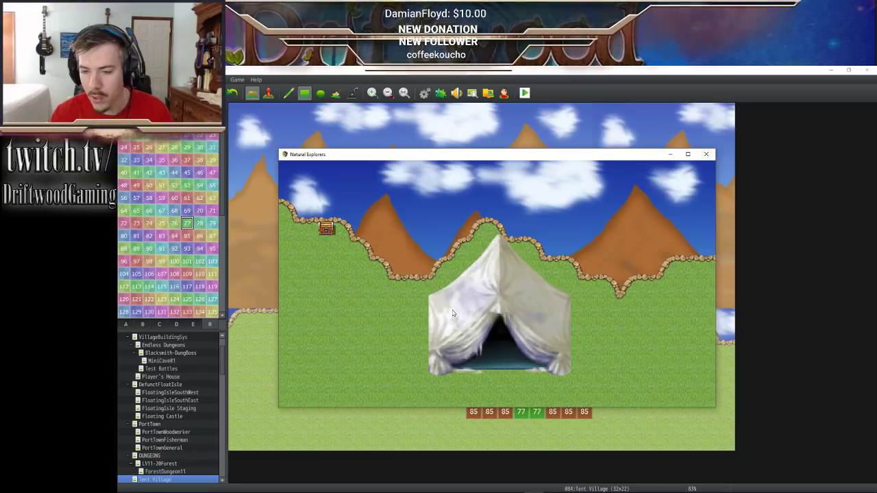
{"action": "left_click", "coordinate": [706, 154]}
- Paint region 85 over the upper two region 77 tiles, leaving only the bottom-row pair as the entrance opening
{"action": "right_click", "coordinate": [526, 384]}
{"action": "left_click_drag", "start_coordinate": [525, 393], "coordinate": [542, 394]}
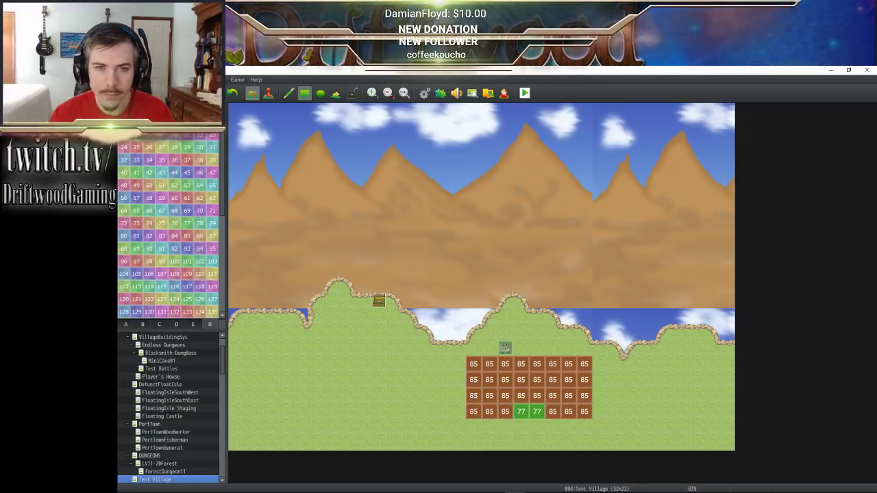
{"action": "left_click", "coordinate": [268, 93]}
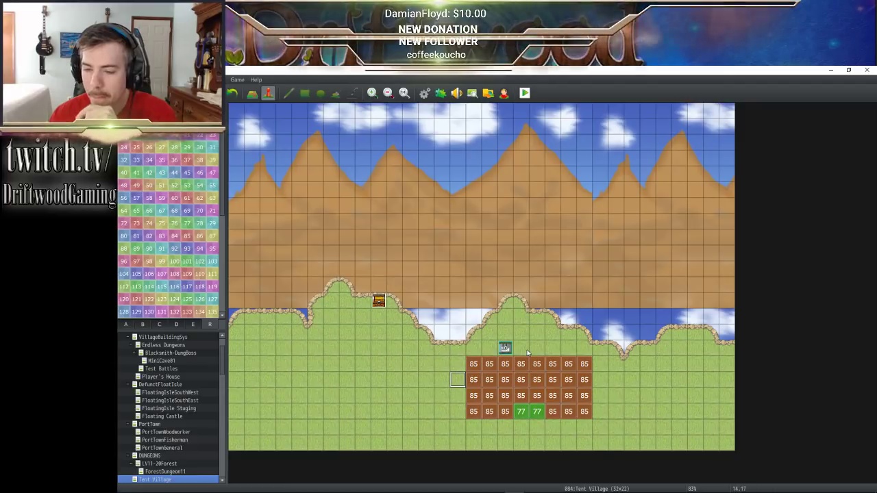
{"action": "left_click", "coordinate": [524, 381]}
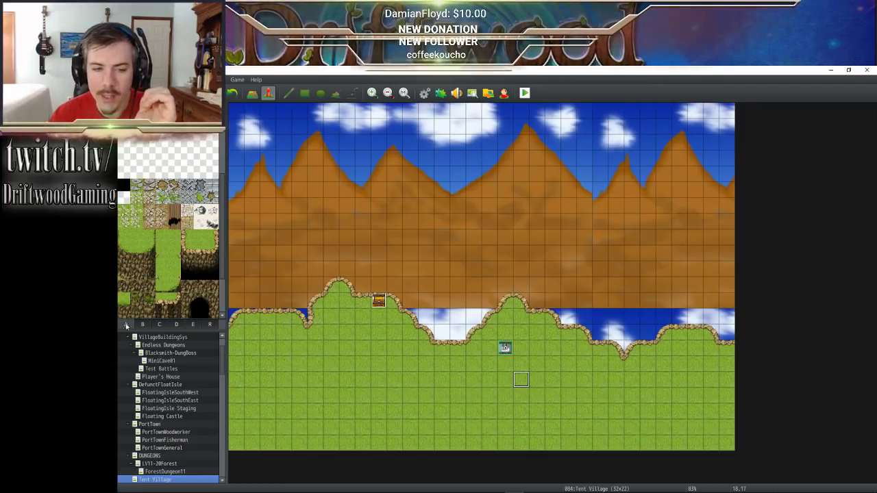
{"action": "left_click", "coordinate": [125, 326]}
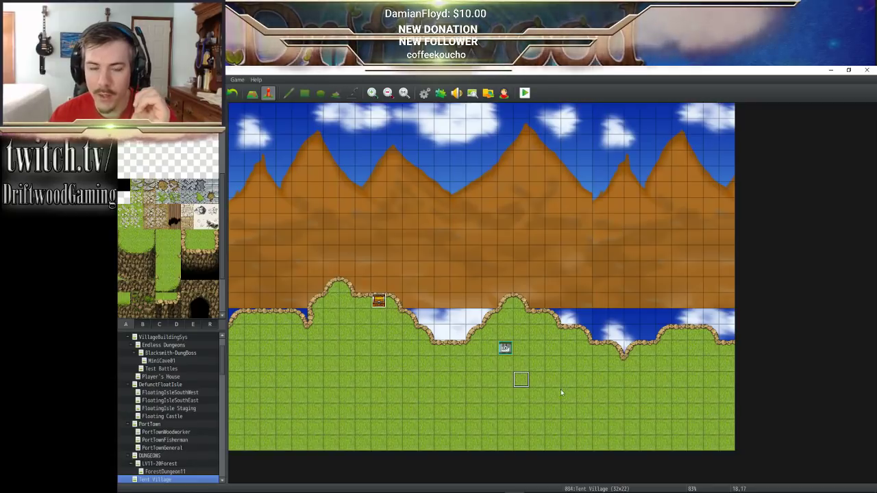
{"action": "left_click", "coordinate": [252, 94]}
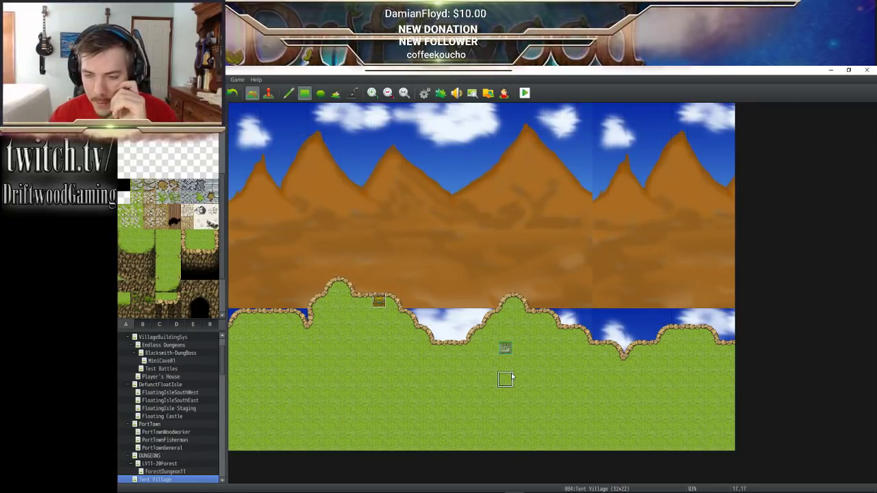
{"action": "left_click", "coordinate": [268, 93]}
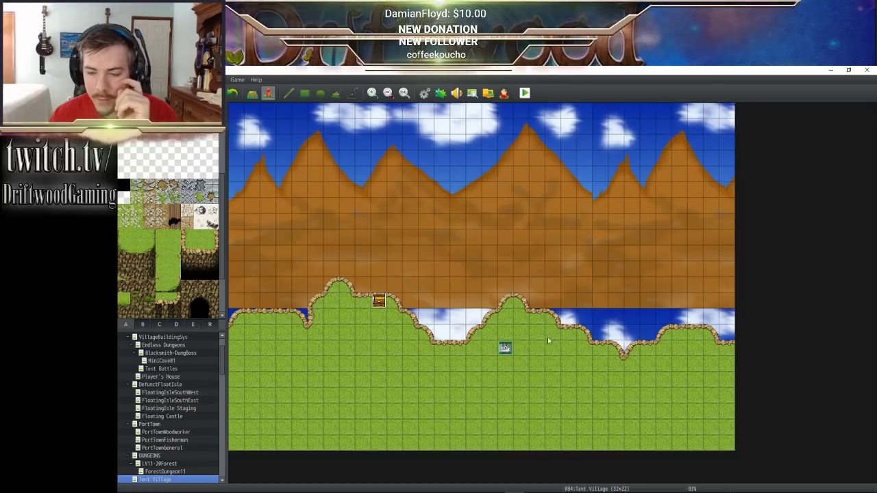
{"action": "left_click", "coordinate": [374, 300]}
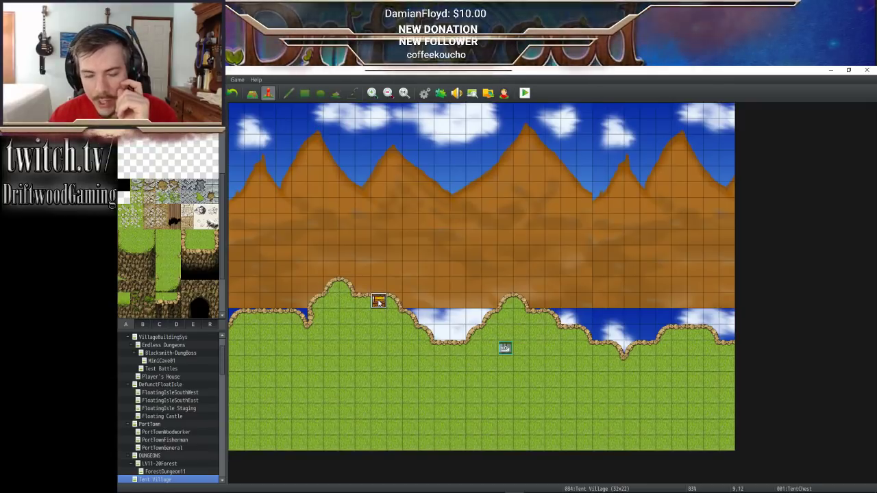
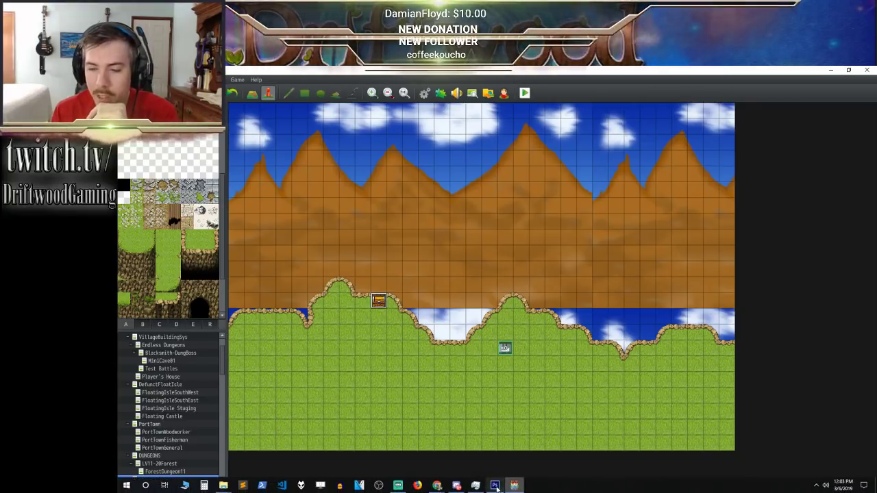
{"action": "mouse_move", "coordinate": [495, 487]}
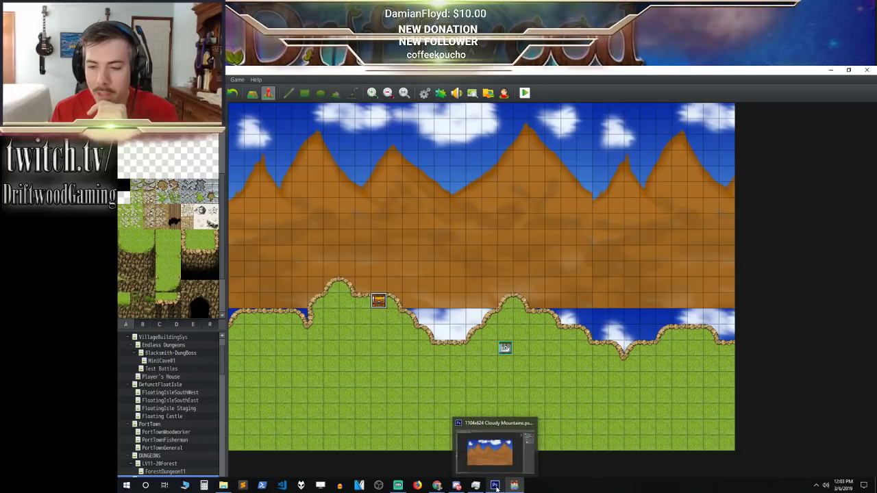
- Change the starting party's actor to StartingPlaceholder and enable Start Transparent in the database's system settings
{"action": "left_click", "coordinate": [424, 94]}
{"action": "double_click", "coordinate": [359, 174]}
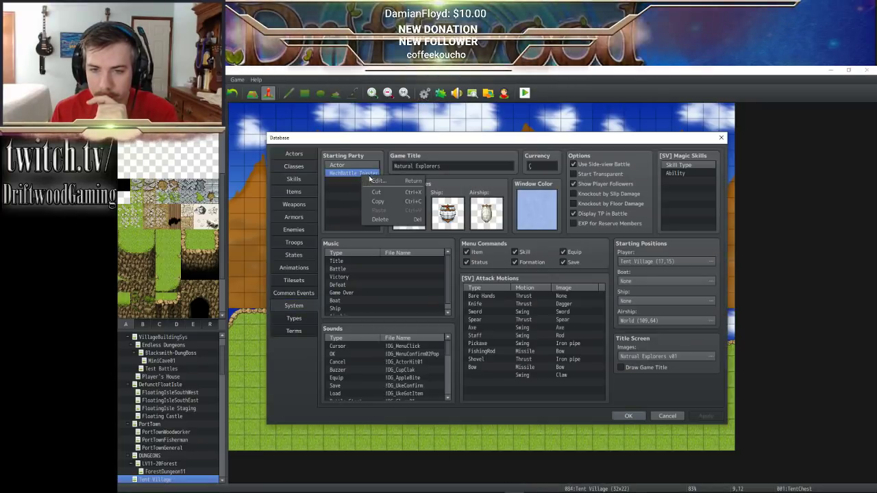
{"action": "left_click", "coordinate": [351, 189]}
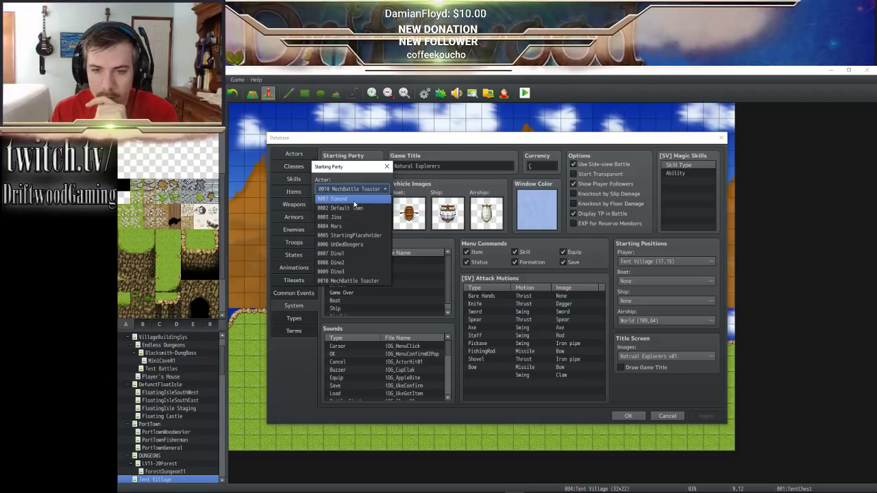
{"action": "left_click", "coordinate": [356, 237]}
{"action": "key", "text": "Return"}
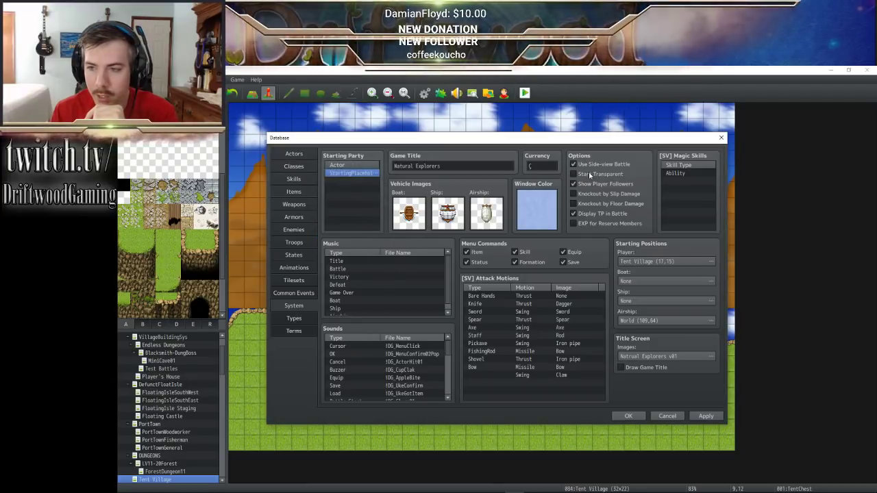
{"action": "left_click", "coordinate": [588, 174]}
{"action": "left_click", "coordinate": [628, 416]}
{"action": "left_click", "coordinate": [505, 348]}
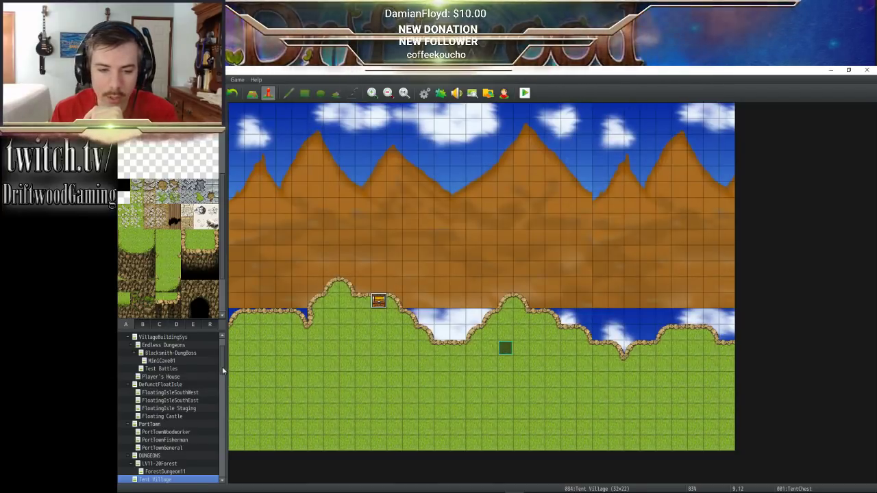
- Set the player's starting position on the Start Menu map at tile 20,2 in the sky
{"action": "scroll", "coordinate": [173, 472], "scroll_direction": "down", "scroll_amount": 5}
{"action": "left_click", "coordinate": [171, 463]}
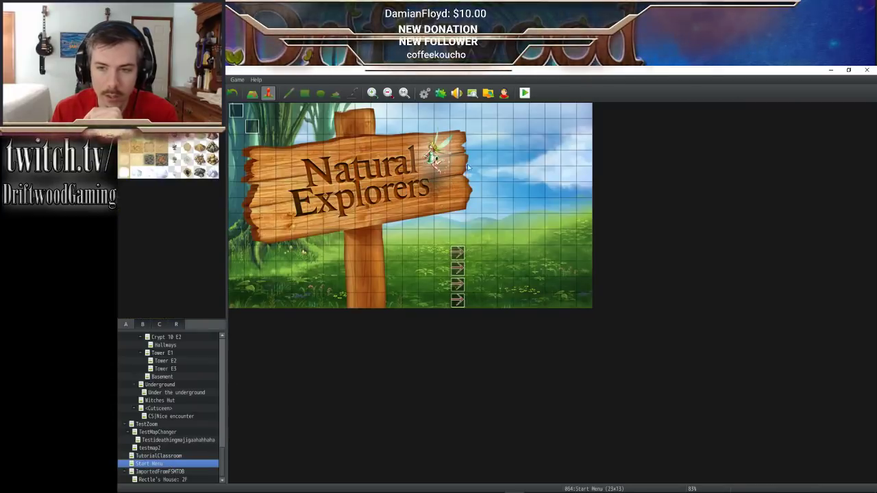
{"action": "right_click", "coordinate": [550, 137]}
{"action": "mouse_move", "coordinate": [578, 232]}
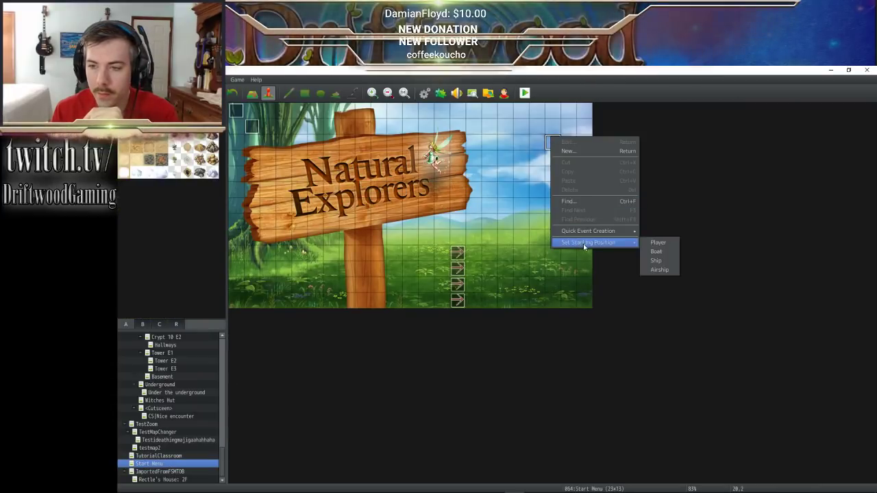
{"action": "left_click", "coordinate": [656, 243]}
- Copy the World map's PlayerSpriteSize event onto the Tent Village map at tile 1,11
{"action": "scroll", "coordinate": [219, 385], "scroll_direction": "up", "scroll_amount": 10}
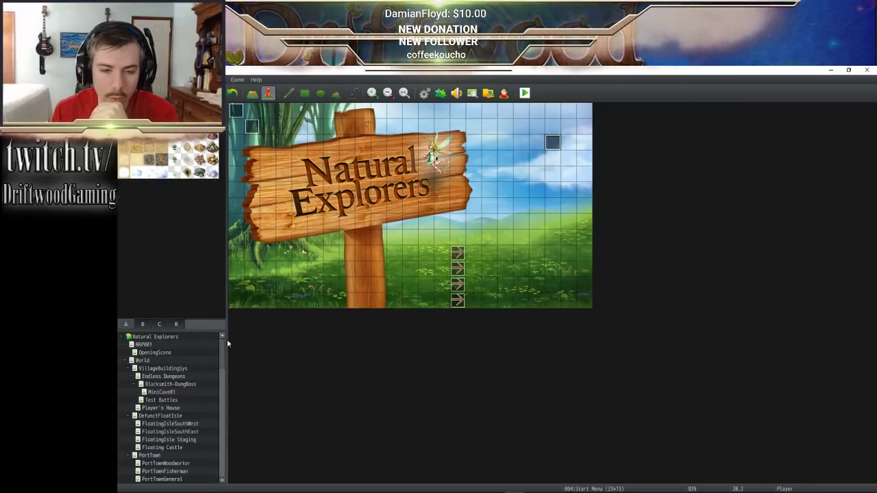
{"action": "left_click", "coordinate": [143, 360]}
{"action": "right_click", "coordinate": [369, 157]}
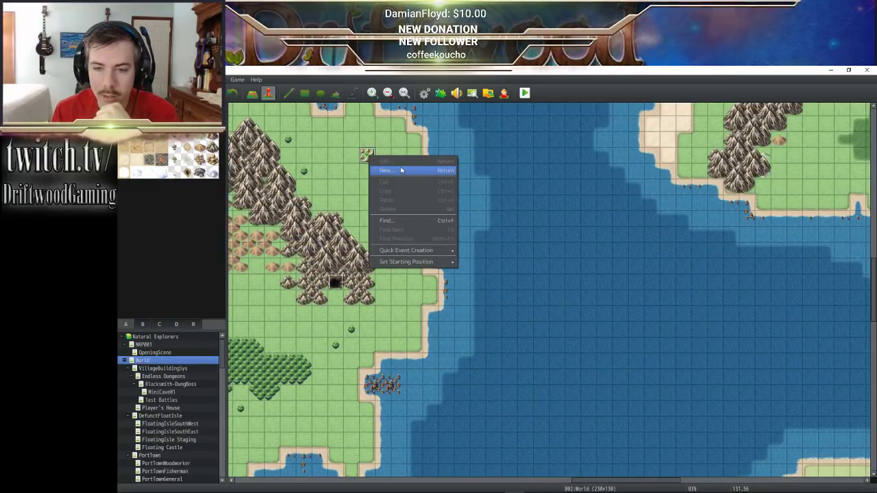
{"action": "left_click_drag", "start_coordinate": [592, 481], "coordinate": [506, 461]}
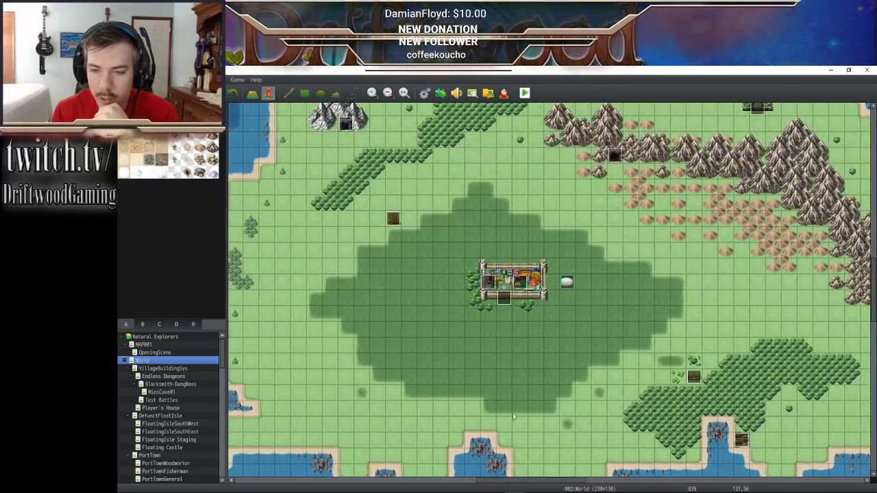
{"action": "double_click", "coordinate": [490, 281]}
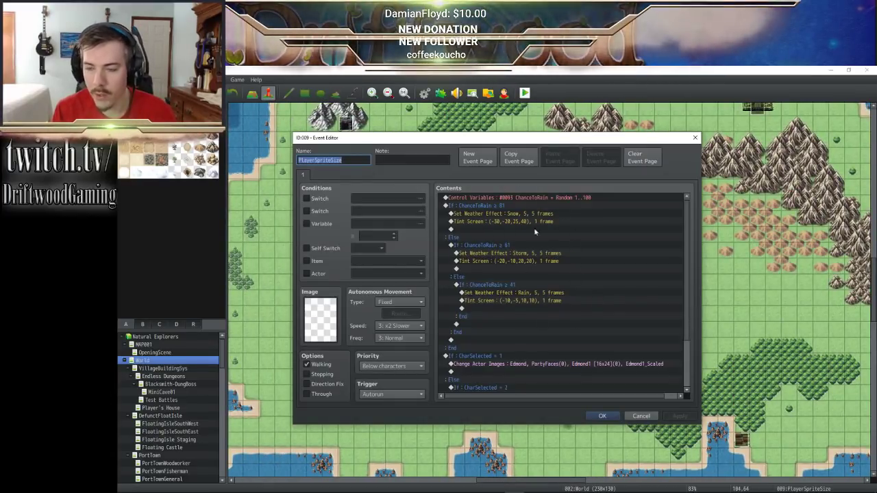
{"action": "scroll", "coordinate": [528, 277], "scroll_direction": "down", "scroll_amount": 3}
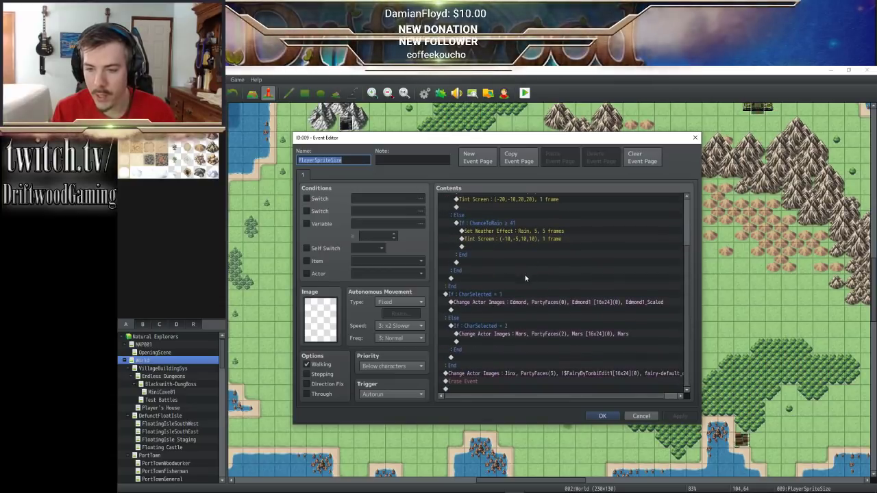
{"action": "left_click", "coordinate": [602, 418]}
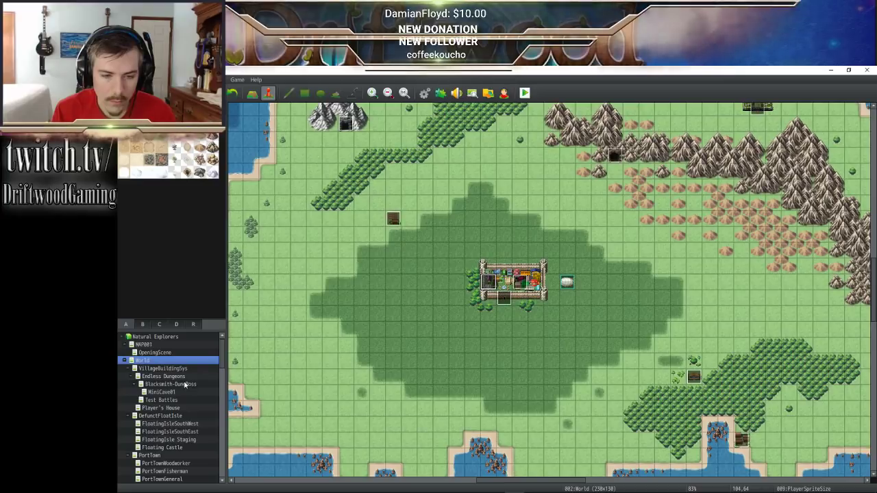
{"action": "scroll", "coordinate": [184, 369], "scroll_direction": "down", "scroll_amount": 3}
{"action": "scroll", "coordinate": [184, 363], "scroll_direction": "down", "scroll_amount": 2}
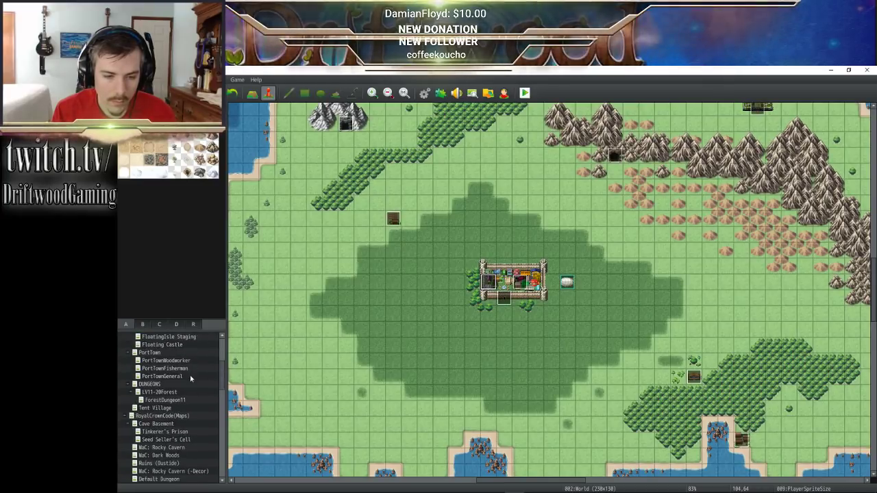
{"action": "left_click", "coordinate": [163, 407]}
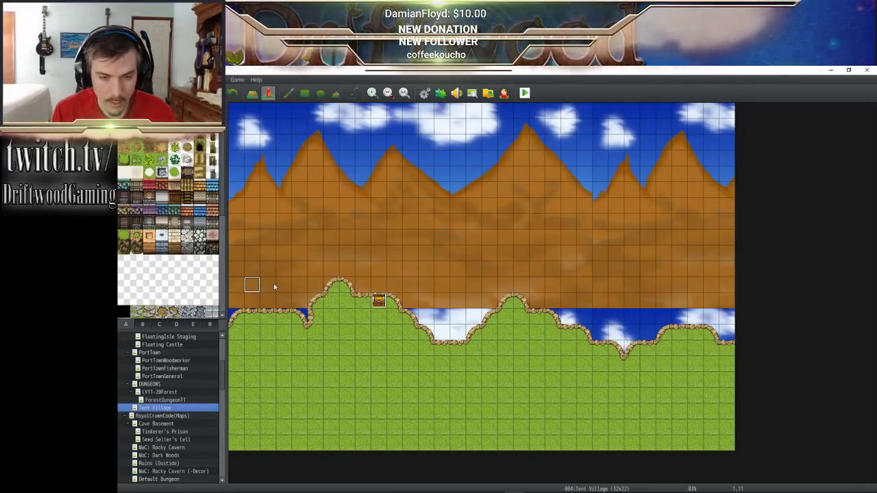
{"action": "left_click", "coordinate": [252, 284]}
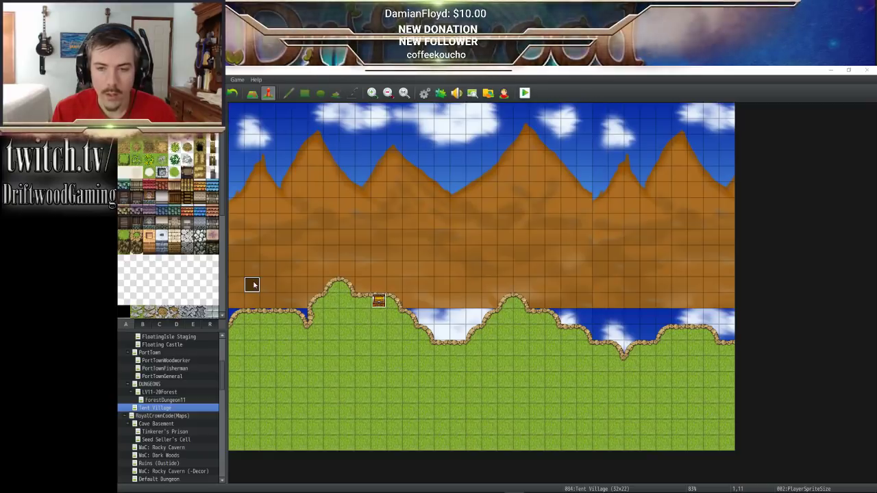
- In Tent Village's PlayerSpriteSize event, change Edmond's character image to Edmond1 under the CharSelected = 1 condition
{"action": "double_click", "coordinate": [252, 284]}
{"action": "scroll", "coordinate": [526, 282], "scroll_direction": "down", "scroll_amount": 3}
{"action": "left_click", "coordinate": [542, 302]}
{"action": "right_click", "coordinate": [545, 302]}
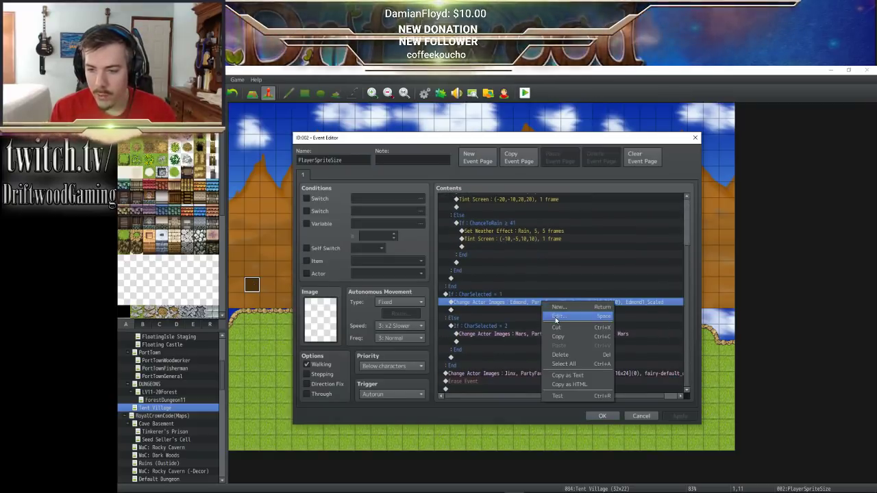
{"action": "left_click", "coordinate": [555, 319]}
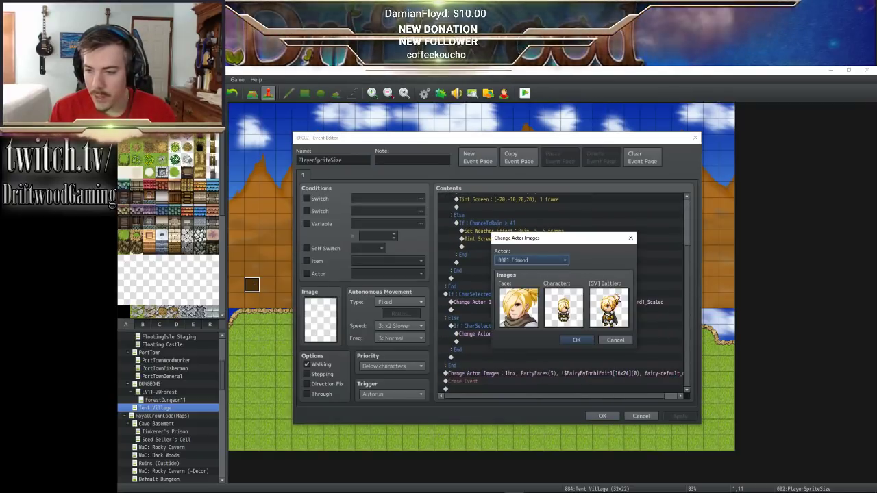
{"action": "double_click", "coordinate": [571, 309]}
{"action": "left_click", "coordinate": [455, 282]}
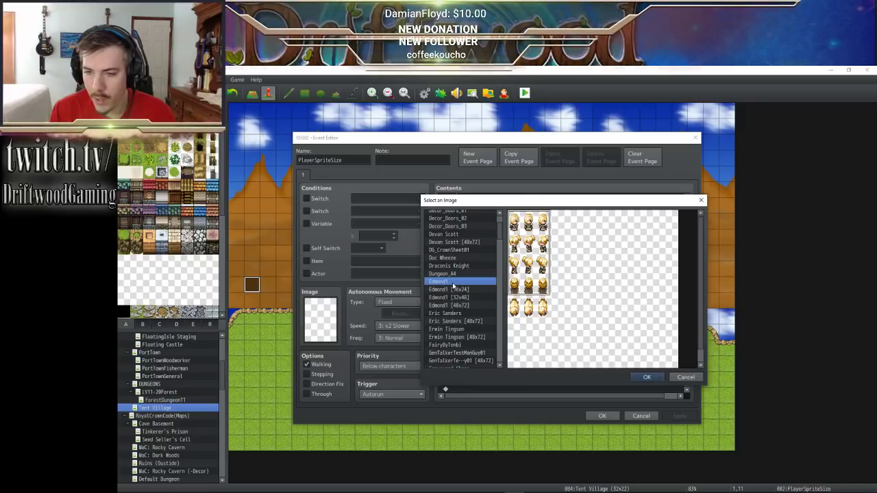
{"action": "left_click", "coordinate": [647, 378]}
{"action": "left_click", "coordinate": [572, 338]}
- Change Mars's character image to the Mars sheet under the CharSelected = 2 condition
{"action": "left_click", "coordinate": [532, 341]}
{"action": "right_click", "coordinate": [532, 341]}
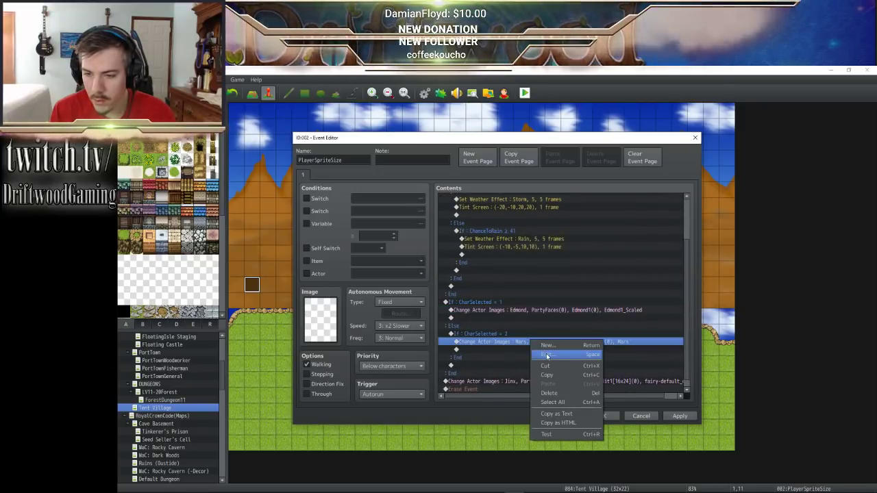
{"action": "left_click", "coordinate": [546, 355]}
{"action": "double_click", "coordinate": [568, 308]}
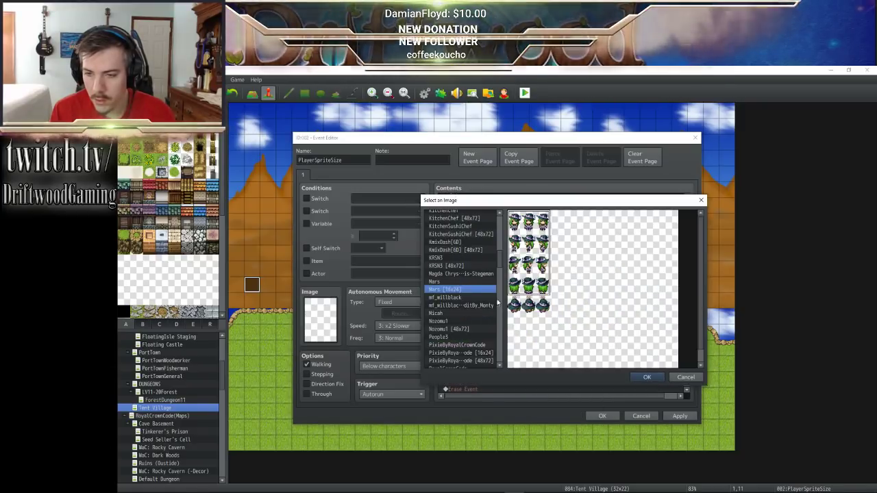
{"action": "left_click", "coordinate": [447, 281]}
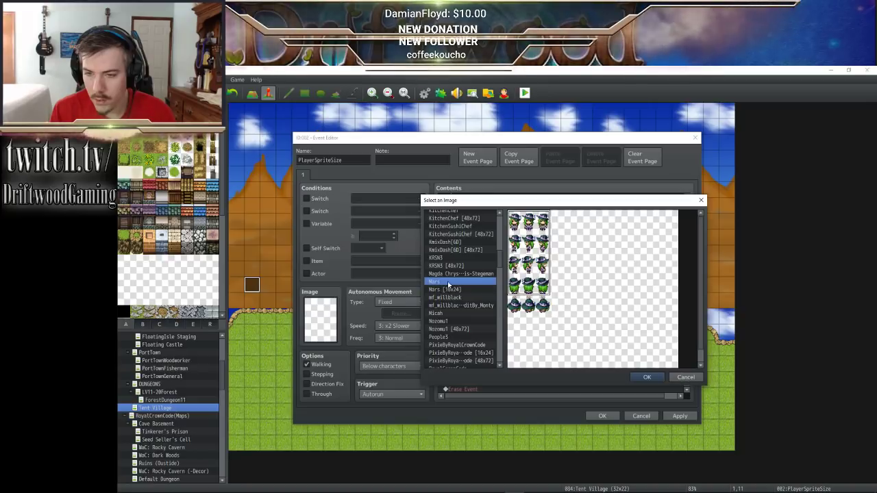
{"action": "left_click", "coordinate": [647, 379]}
{"action": "left_click", "coordinate": [577, 341]}
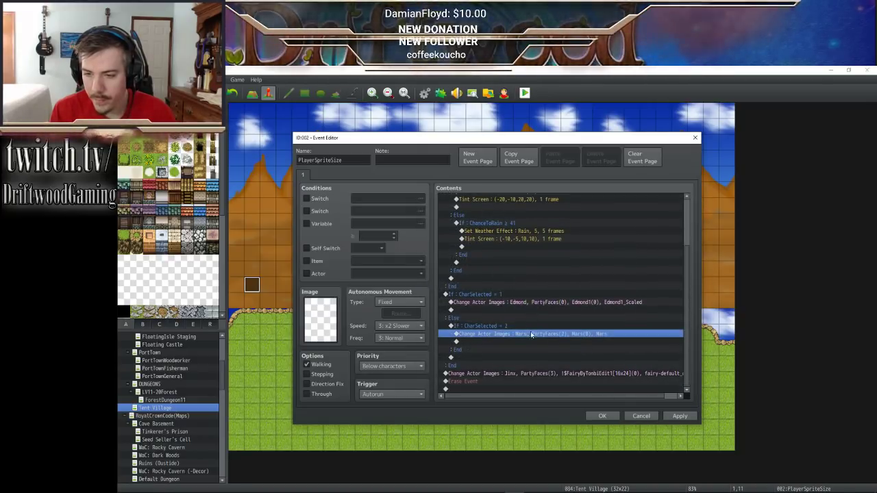
- Change Jinx's character image to !$FairyByTonbiEdit1, then apply and close the PlayerSpriteSize event
{"action": "right_click", "coordinate": [561, 375]}
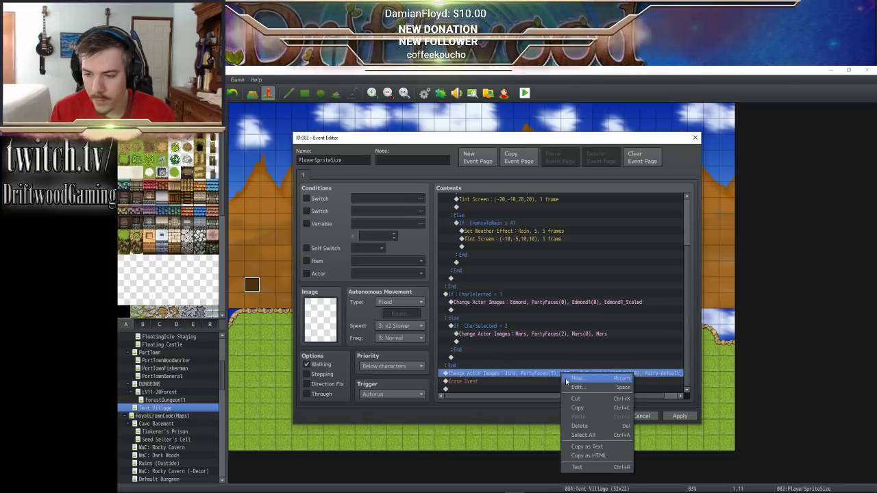
{"action": "left_click", "coordinate": [566, 383]}
{"action": "double_click", "coordinate": [563, 313]}
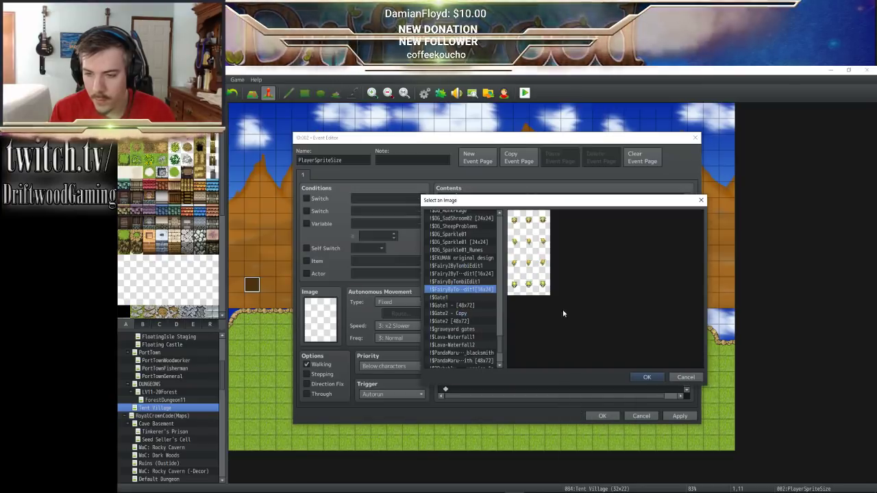
{"action": "left_click", "coordinate": [464, 283]}
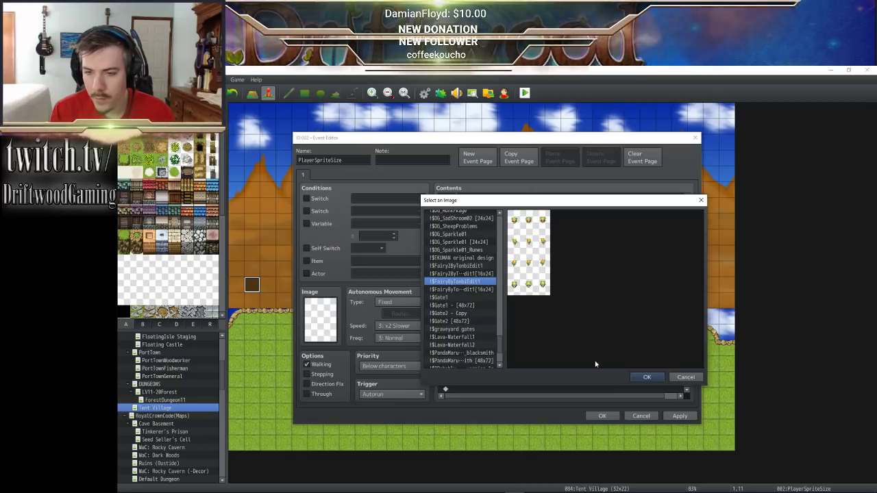
{"action": "left_click", "coordinate": [473, 266]}
{"action": "left_click", "coordinate": [477, 282]}
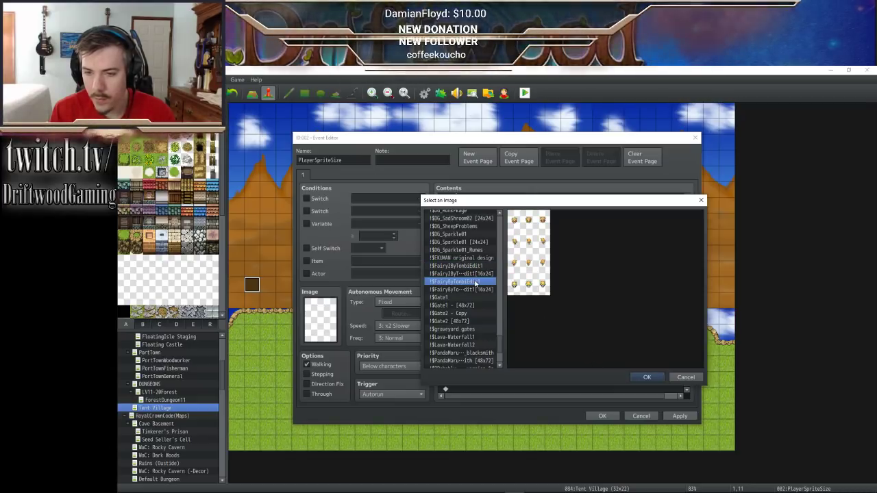
{"action": "left_click", "coordinate": [644, 377]}
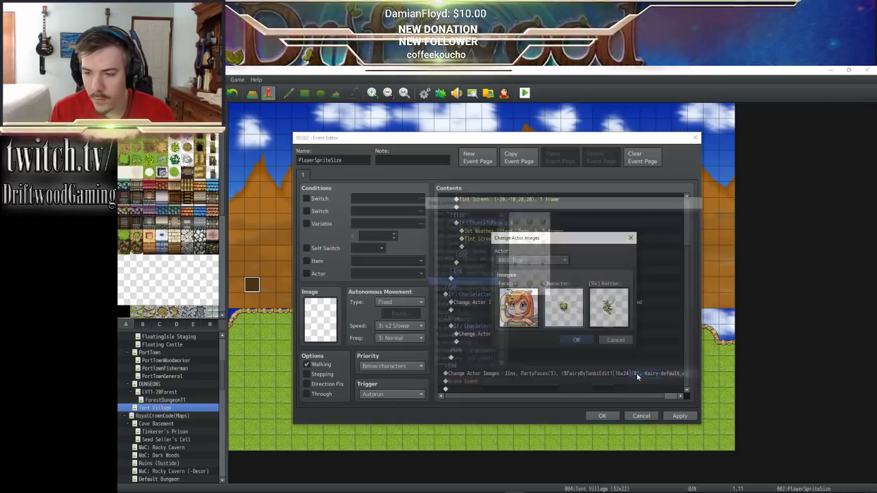
{"action": "left_click", "coordinate": [576, 339]}
{"action": "left_click", "coordinate": [678, 417]}
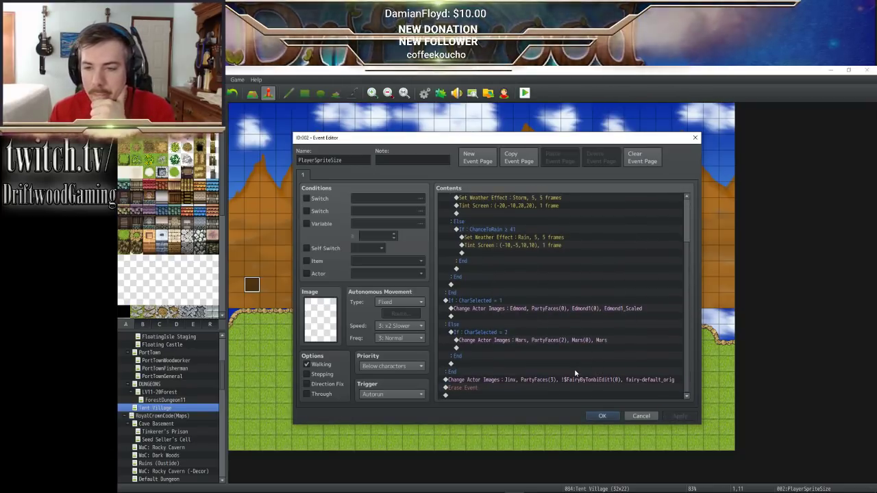
{"action": "left_click", "coordinate": [602, 415]}
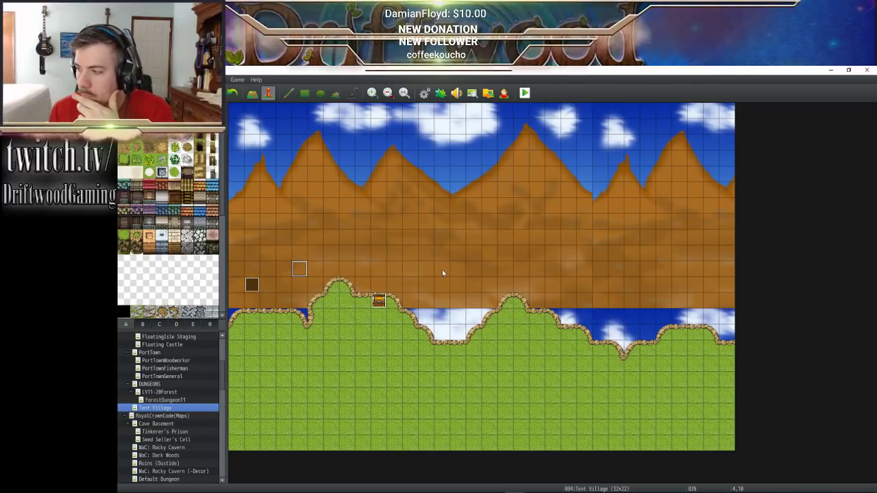
- Recheck the actor image commands in Tent Village's PlayerSpriteSize event and close it
{"action": "double_click", "coordinate": [252, 286]}
{"action": "scroll", "coordinate": [550, 287], "scroll_direction": "down", "scroll_amount": 5}
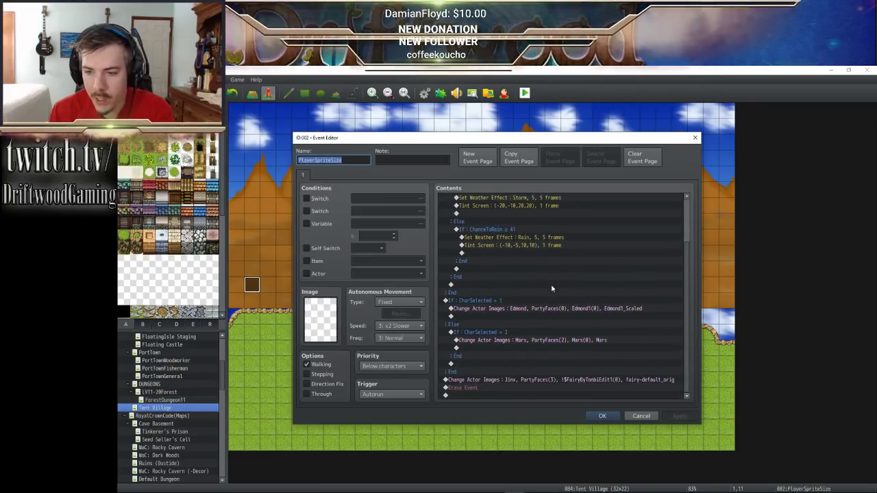
{"action": "left_click", "coordinate": [599, 415]}
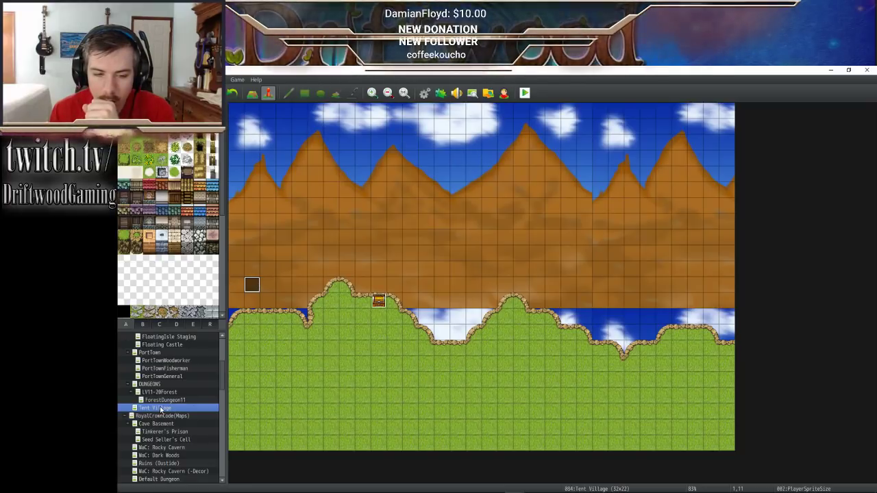
- Copy the label comment, TransferZoom common event and Transfer Player commands from the World map's village entrance event
{"action": "scroll", "coordinate": [161, 378], "scroll_direction": "up", "scroll_amount": 5}
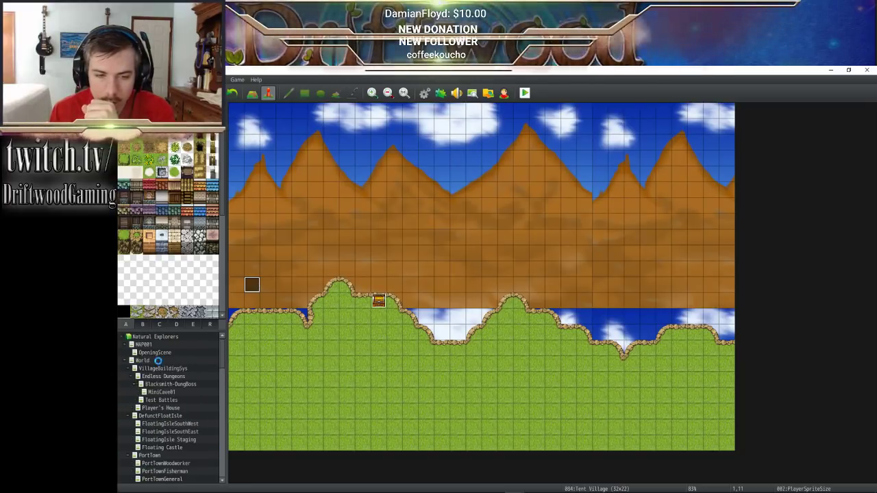
{"action": "left_click", "coordinate": [160, 361]}
{"action": "double_click", "coordinate": [505, 299]}
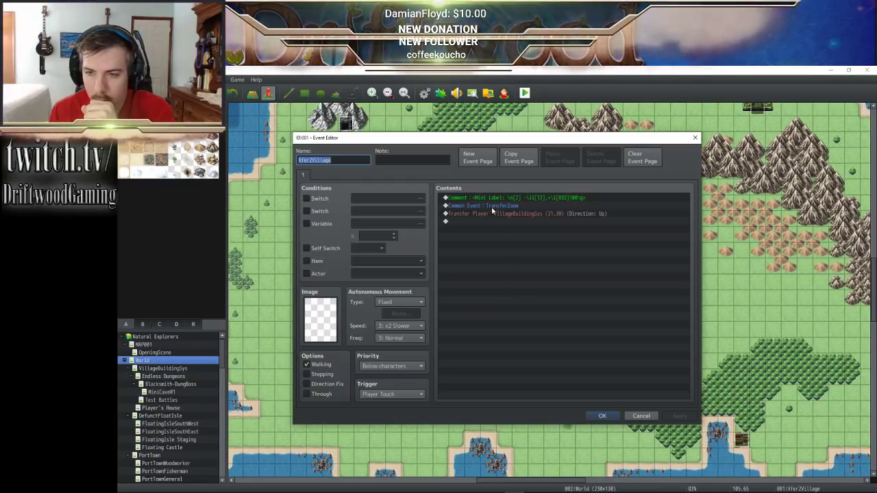
{"action": "left_click_drag", "start_coordinate": [490, 199], "coordinate": [529, 217]}
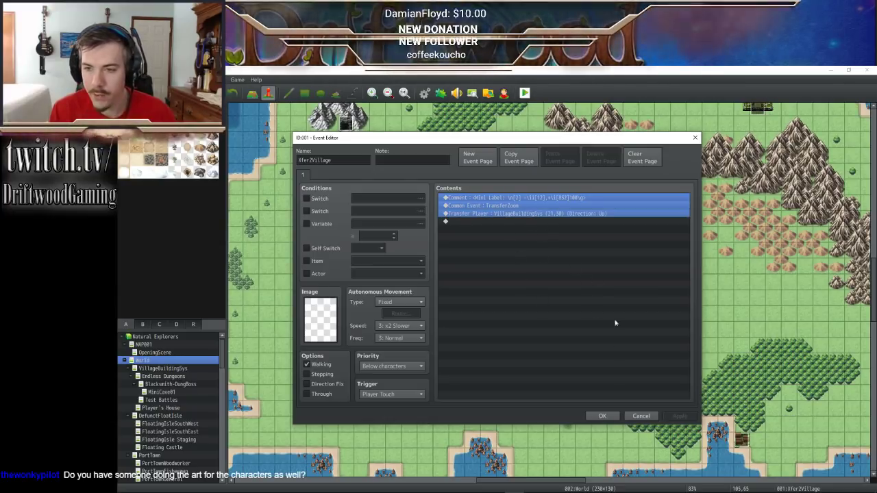
{"action": "left_click", "coordinate": [603, 417]}
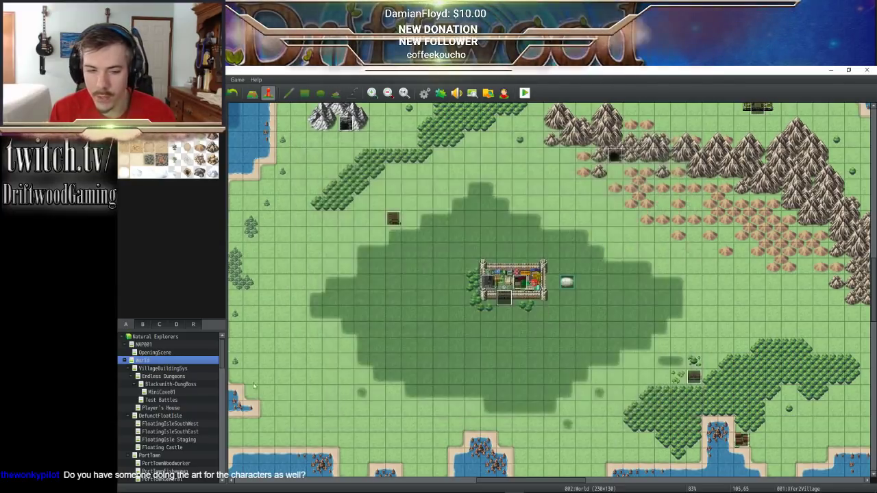
{"action": "left_click_drag", "start_coordinate": [450, 484], "coordinate": [542, 482]}
{"action": "scroll", "coordinate": [612, 233], "scroll_direction": "up", "scroll_amount": 3}
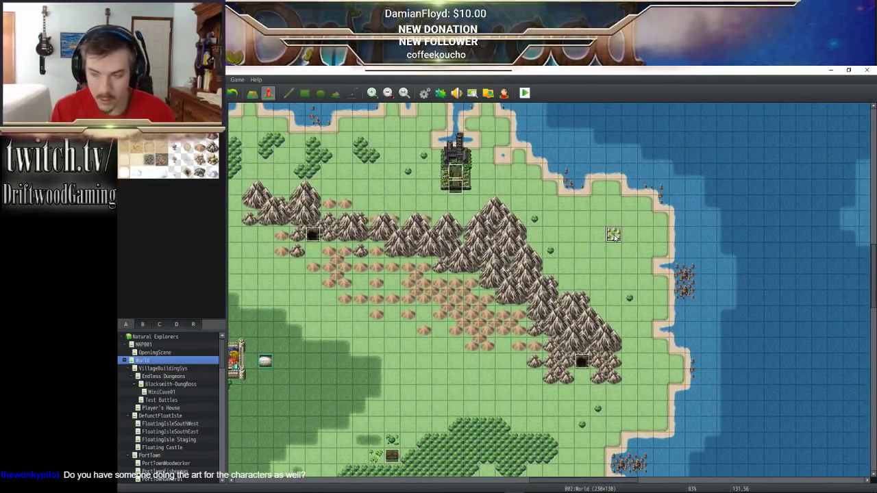
{"action": "double_click", "coordinate": [613, 235]}
{"action": "left_click", "coordinate": [640, 416]}
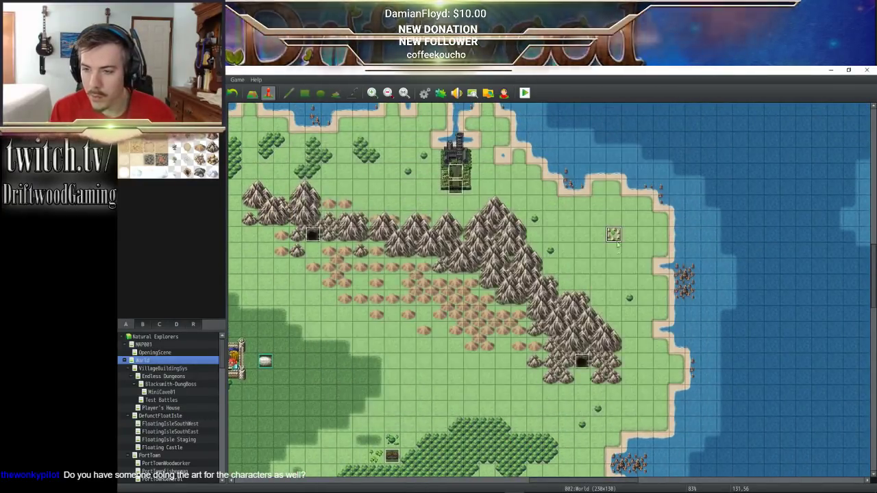
- Reopen the village entrance's transfer event on the World map to check its commands, and close it
{"action": "left_click_drag", "start_coordinate": [548, 484], "coordinate": [494, 483]}
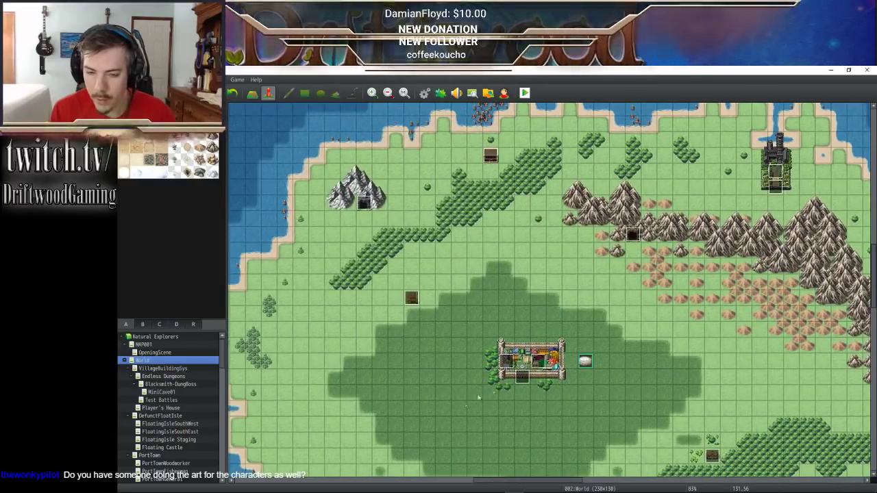
{"action": "double_click", "coordinate": [520, 376]}
{"action": "left_click", "coordinate": [601, 417]}
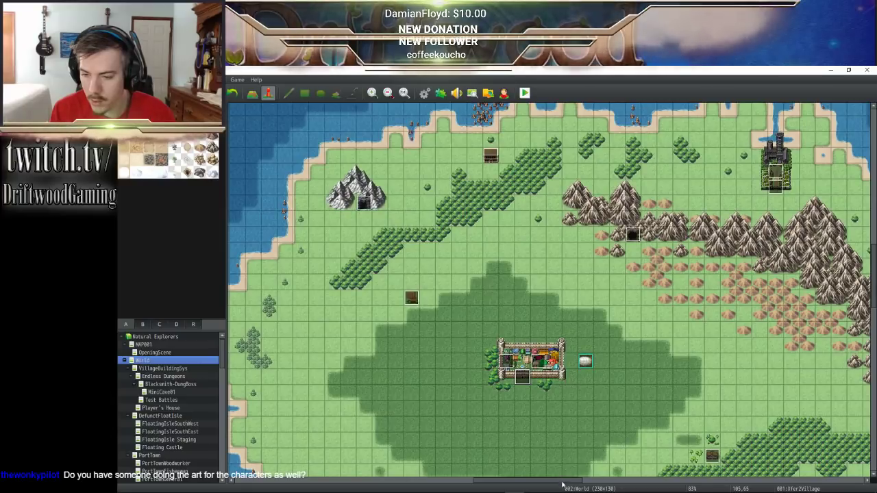
- Change the label comment in the World map's new Xfer2Village event on the eastern grassland to <Mini Label: Tent Encampment> and save the event
{"action": "left_click_drag", "start_coordinate": [561, 483], "coordinate": [647, 484]}
{"action": "double_click", "coordinate": [483, 239]}
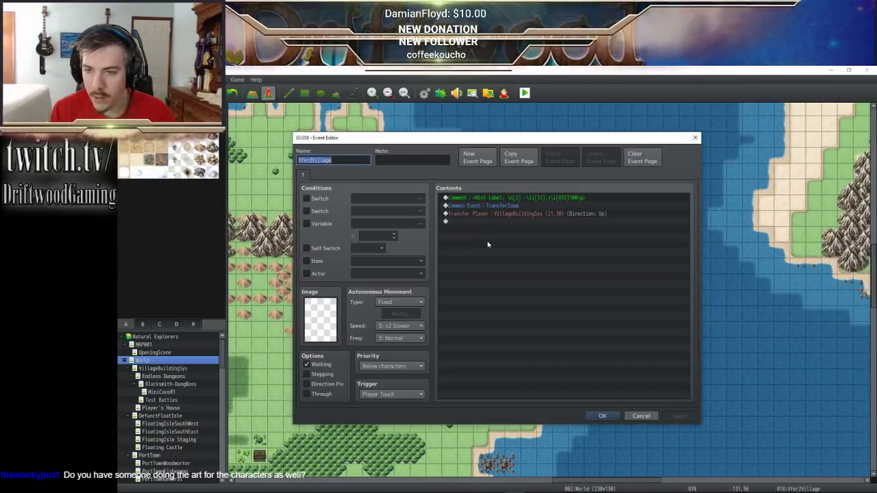
{"action": "right_click", "coordinate": [513, 199]}
{"action": "left_click", "coordinate": [524, 214]}
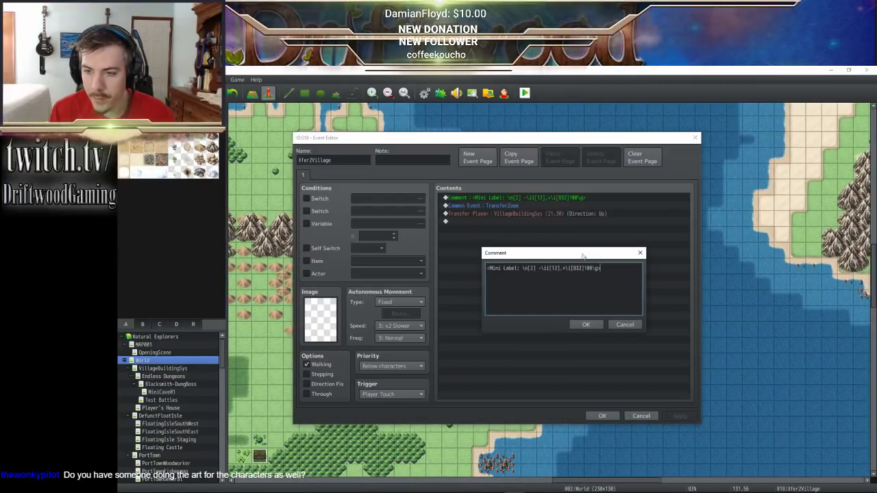
{"action": "key", "text": "shift+Left"}
{"action": "key", "text": "shift+Left"}
{"action": "key", "text": "shift+Left"}
{"action": "key", "text": "Right"}
{"action": "key", "text": "shift+Left"}
{"action": "key", "text": "shift+Left"}
{"action": "key", "text": "shift+Left"}
{"action": "key", "text": "shift+Left"}
{"action": "key", "text": "shift+Left"}
{"action": "key", "text": "shift+Left"}
{"action": "key", "text": "shift+Left"}
{"action": "key", "text": "shift+Left"}
{"action": "key", "text": "shift+Left"}
{"action": "key", "text": "shift+Left"}
{"action": "key", "text": "shift+Left"}
{"action": "key", "text": "shift+Left"}
{"action": "key", "text": "shift+Left"}
{"action": "key", "text": "shift+Left"}
{"action": "key", "text": "shift+Left"}
{"action": "key", "text": "shift+Left"}
{"action": "key", "text": "shift+Left"}
{"action": "key", "text": "shift+Left"}
{"action": "key", "text": "shift+Left"}
{"action": "key", "text": "shift+Left"}
{"action": "key", "text": "shift+Left"}
{"action": "key", "text": "shift+Left"}
{"action": "key", "text": "shift+Left"}
{"action": "key", "text": "shift+Left"}
{"action": "key", "text": "shift+Left"}
{"action": "key", "text": "shift+Left"}
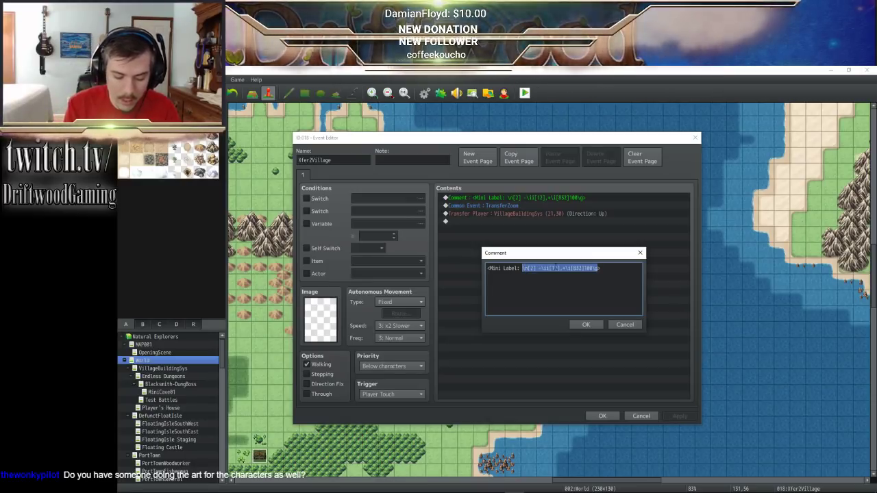
{"action": "type", "text": "Tent Encom"}
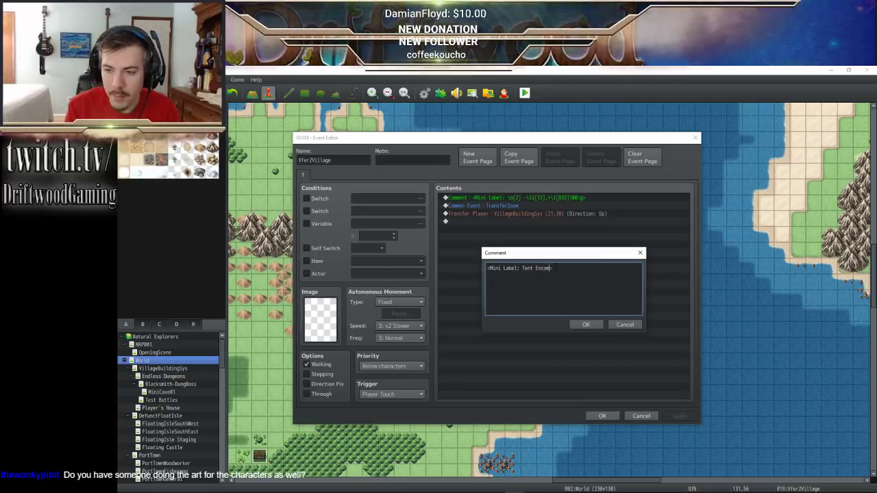
{"action": "key", "text": "BackSpace"}
{"action": "key", "text": "BackSpace"}
{"action": "type", "text": "ampment>"}
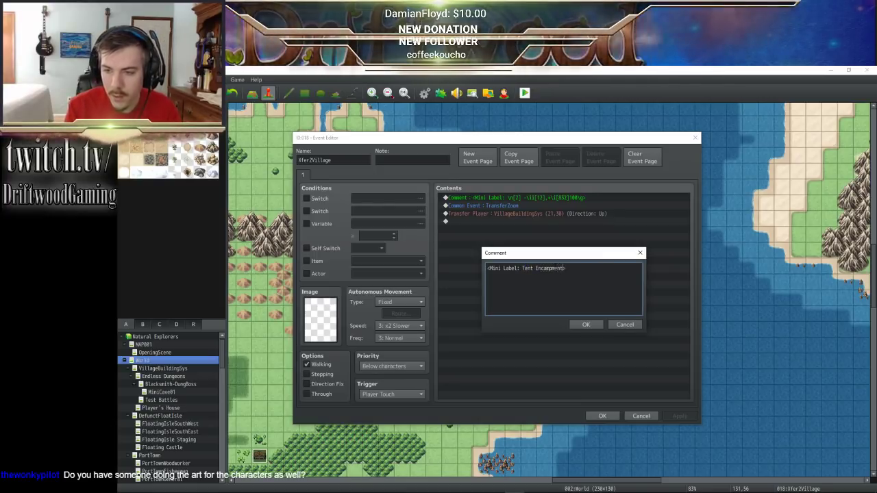
{"action": "left_click", "coordinate": [585, 325]}
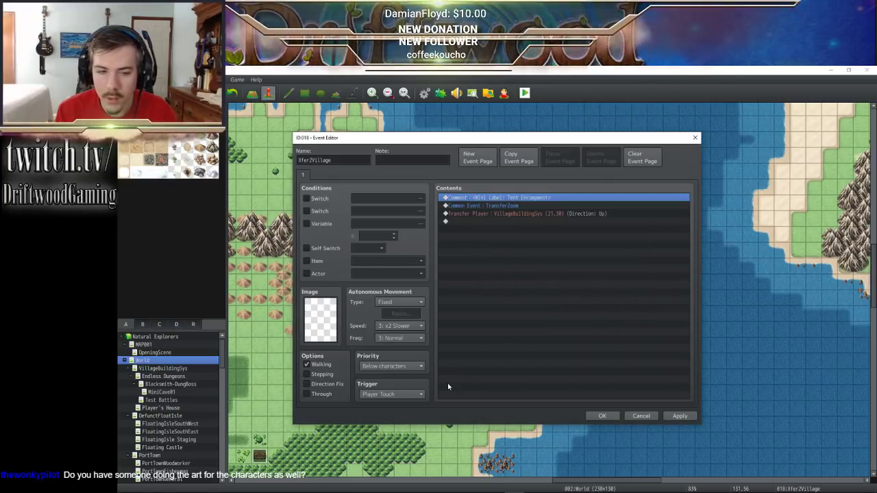
{"action": "left_click", "coordinate": [602, 416]}
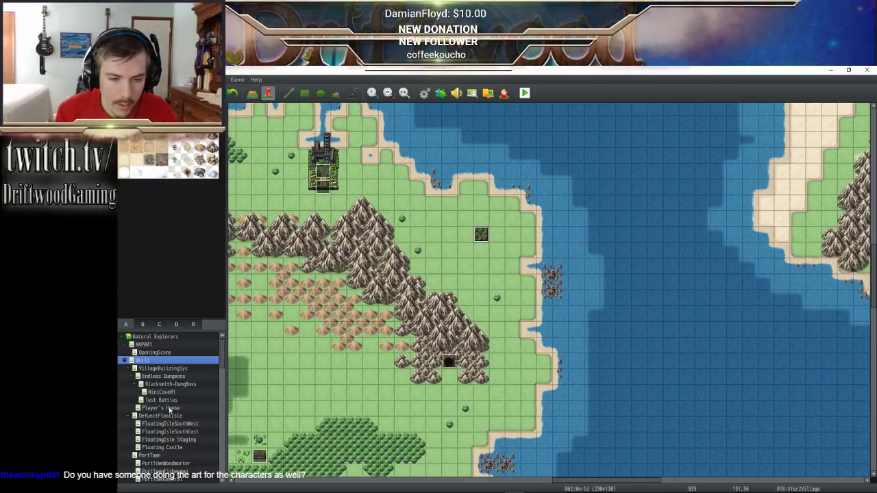
- Set both the name and the display name of the Tent Village map to Tent Encampment
{"action": "right_click", "coordinate": [171, 400]}
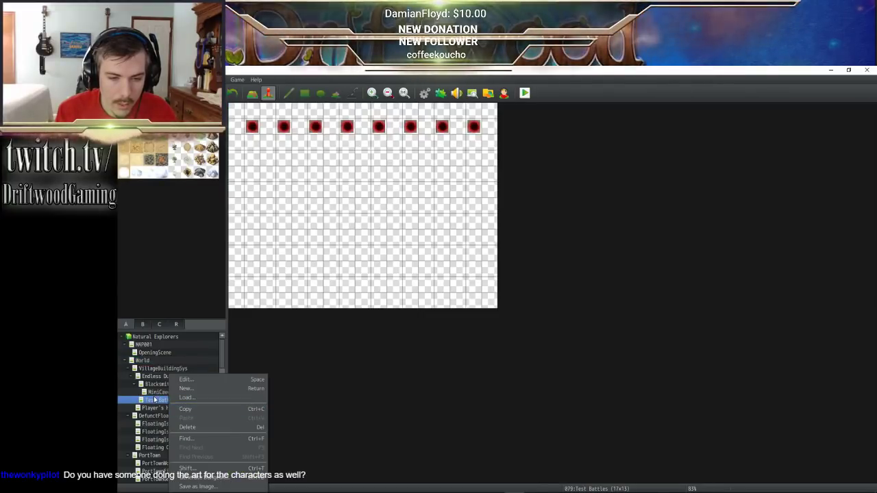
{"action": "left_click", "coordinate": [155, 399]}
{"action": "scroll", "coordinate": [165, 424], "scroll_direction": "down", "scroll_amount": 2}
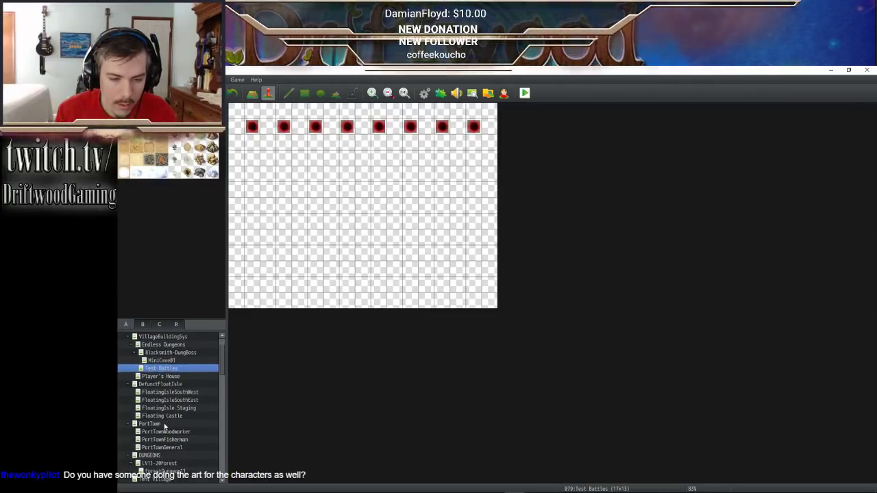
{"action": "scroll", "coordinate": [164, 426], "scroll_direction": "down", "scroll_amount": 1}
{"action": "double_click", "coordinate": [156, 463]}
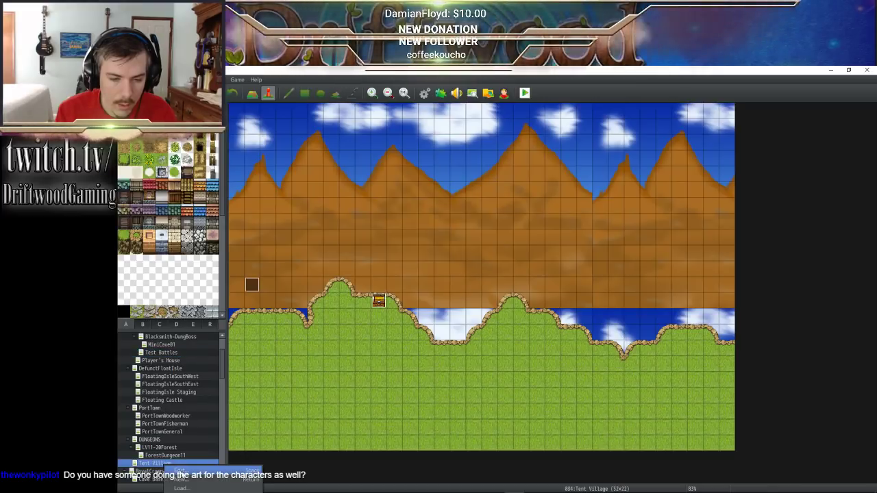
{"action": "double_click", "coordinate": [363, 191]}
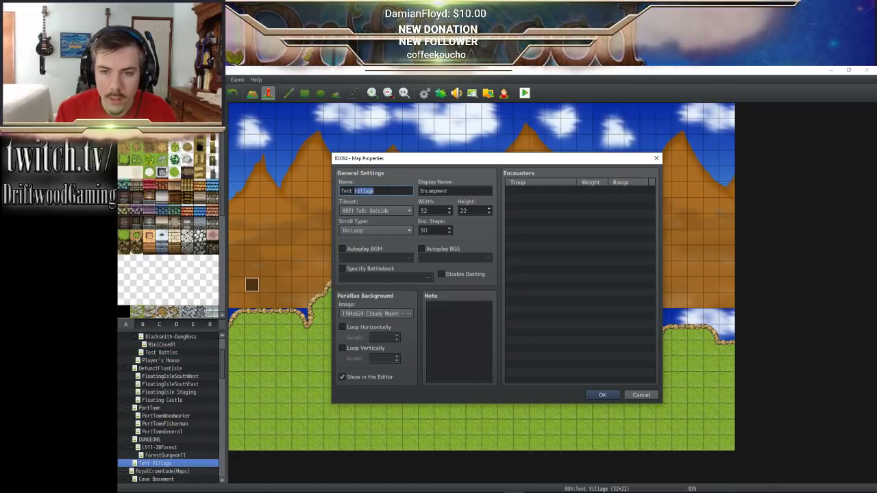
{"action": "type", "text": "Enc"}
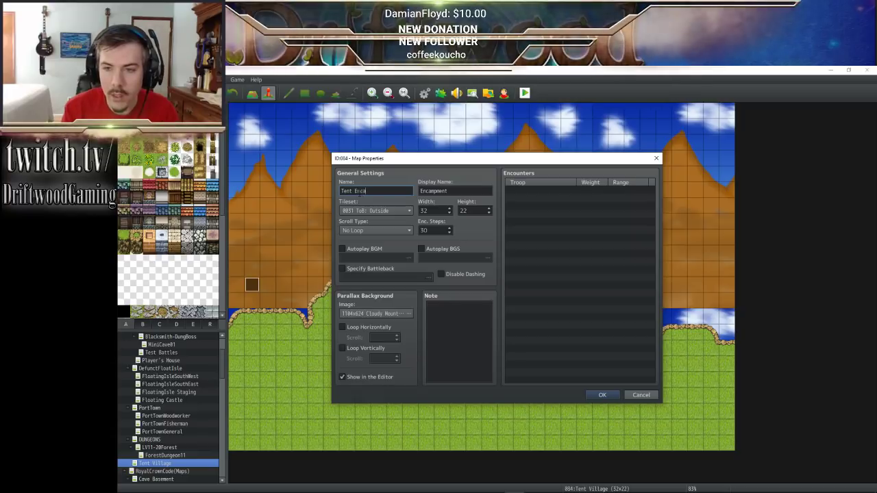
{"action": "type", "text": "ampe"}
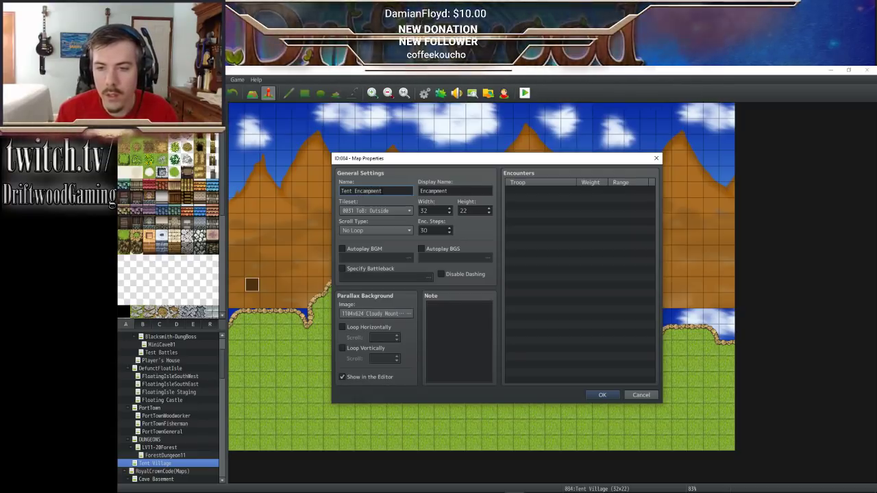
{"action": "left_click_drag", "start_coordinate": [450, 191], "coordinate": [421, 192]}
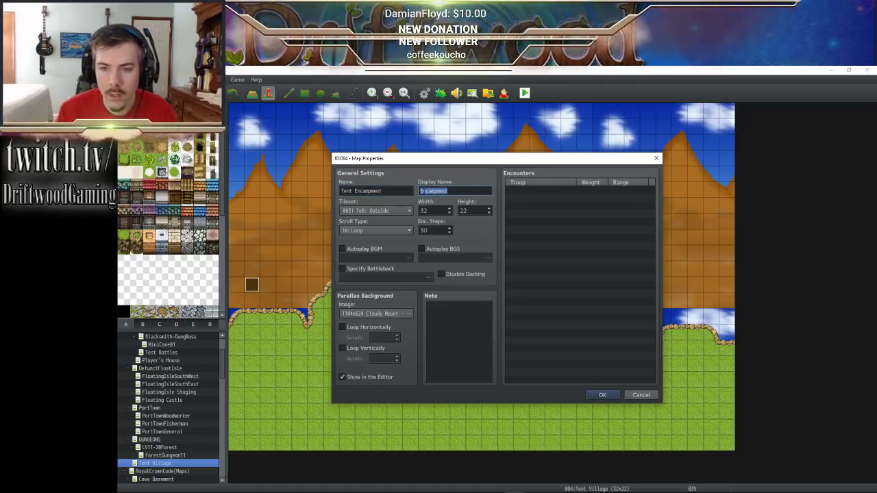
{"action": "key", "text": "Home"}
{"action": "type", "text": "Tent"}
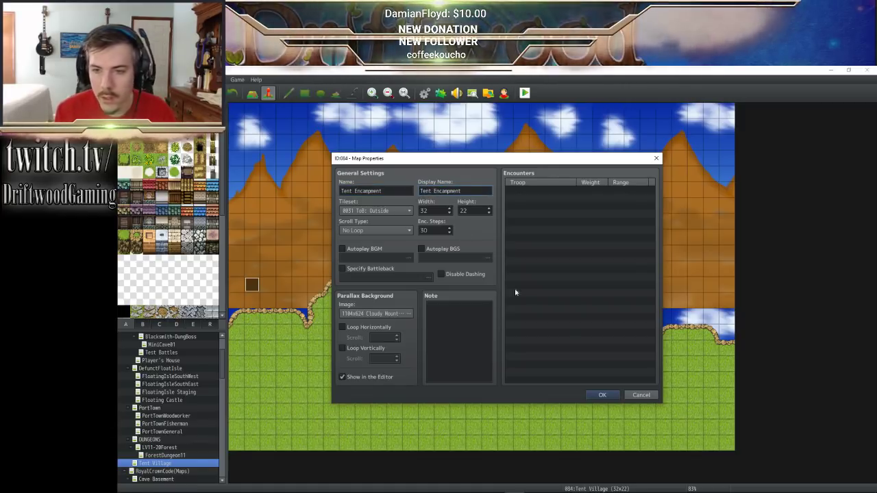
{"action": "left_click", "coordinate": [613, 398]}
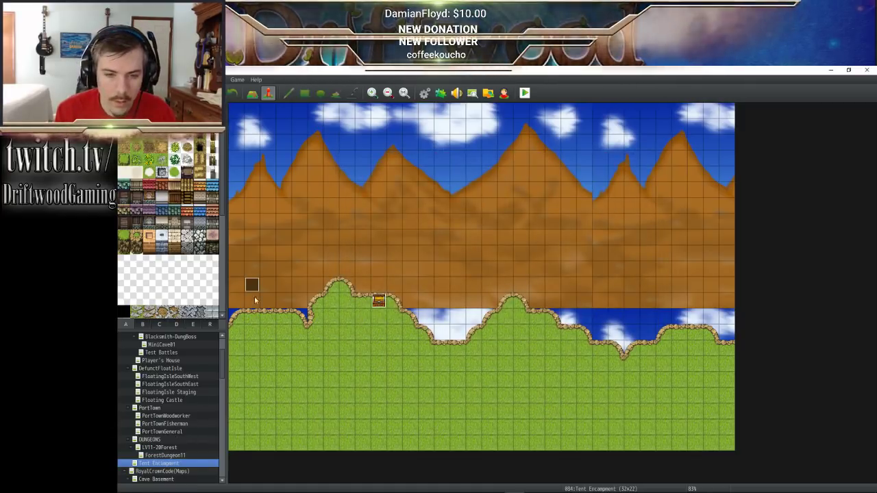
- Retarget the Transfer Player command in the World map's encampment entrance event to Tent Encampment (2,19), facing Right, and save the event
{"action": "scroll", "coordinate": [163, 378], "scroll_direction": "up", "scroll_amount": 2}
{"action": "left_click", "coordinate": [144, 361]}
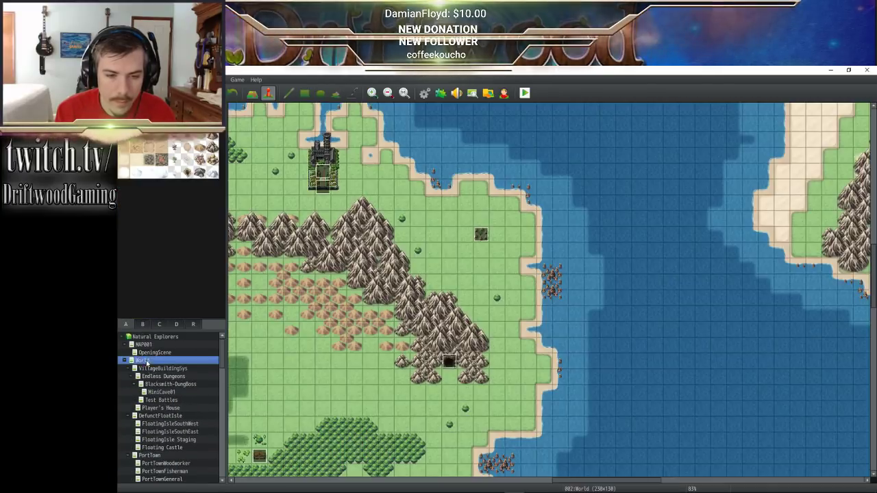
{"action": "double_click", "coordinate": [482, 234]}
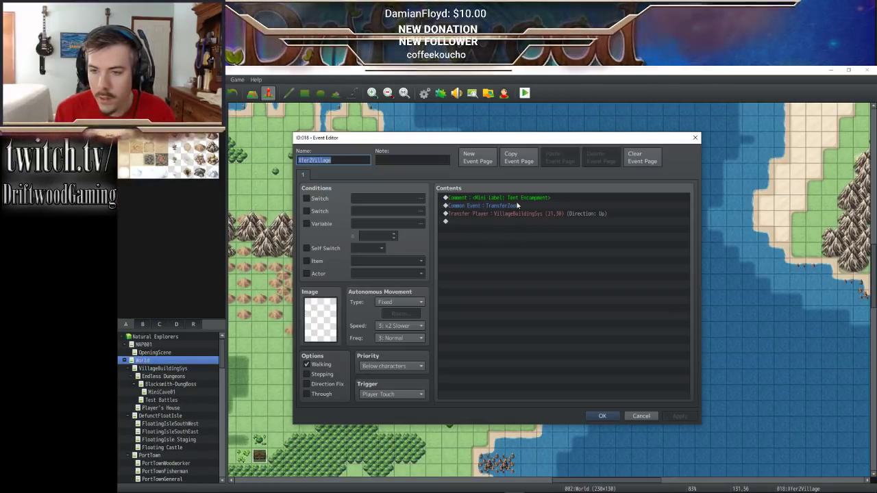
{"action": "left_click", "coordinate": [518, 206]}
{"action": "right_click", "coordinate": [515, 214]}
{"action": "left_click", "coordinate": [533, 227]}
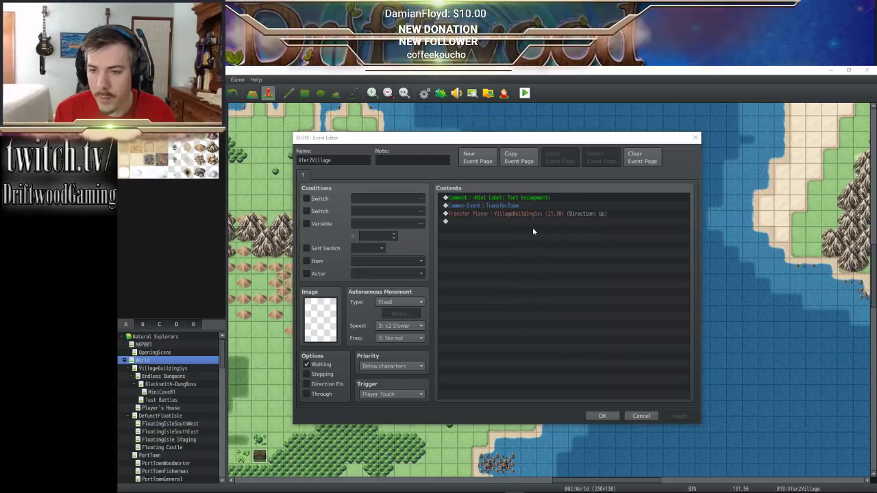
{"action": "left_click", "coordinate": [600, 261]}
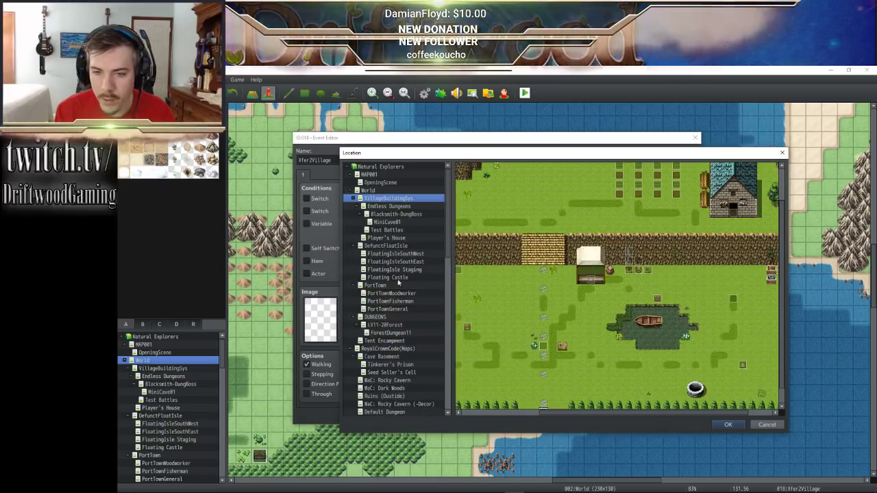
{"action": "left_click", "coordinate": [394, 345]}
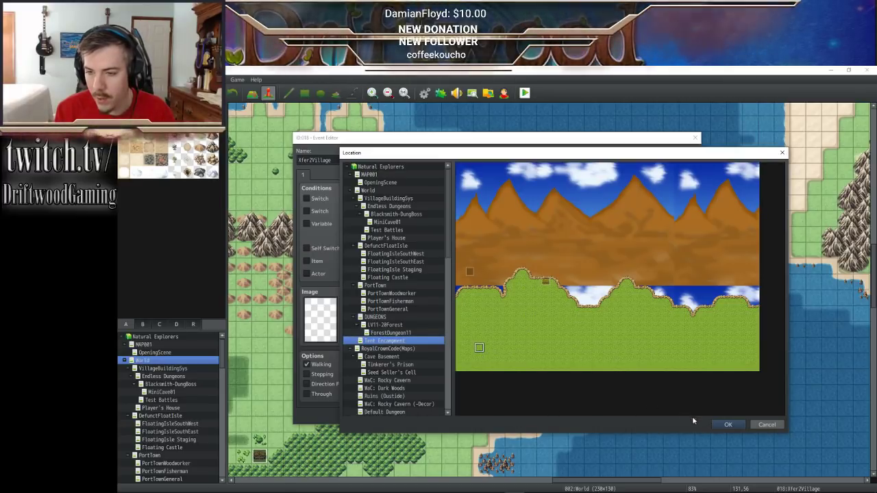
{"action": "left_click", "coordinate": [470, 348]}
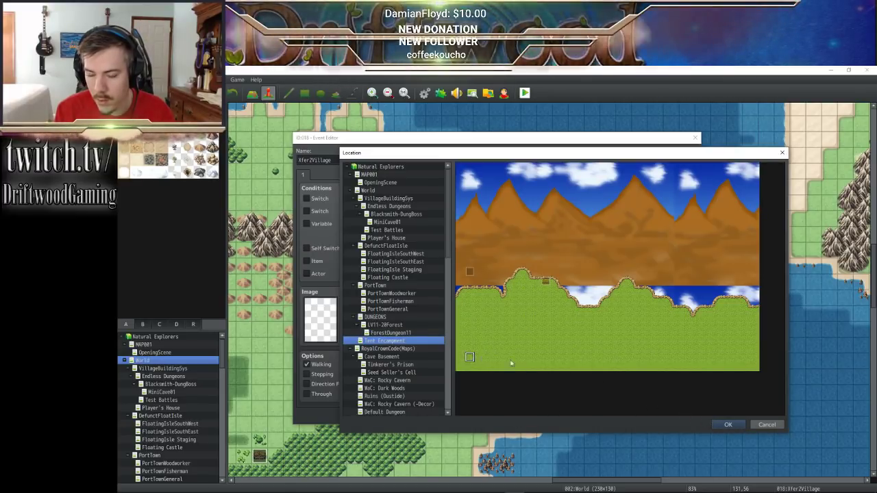
{"action": "left_click", "coordinate": [727, 424]}
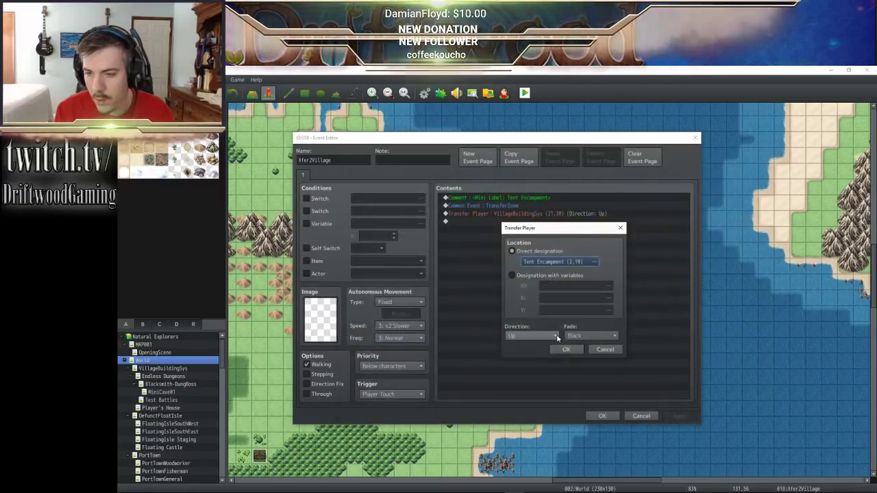
{"action": "left_click", "coordinate": [510, 335]}
{"action": "left_click", "coordinate": [521, 372]}
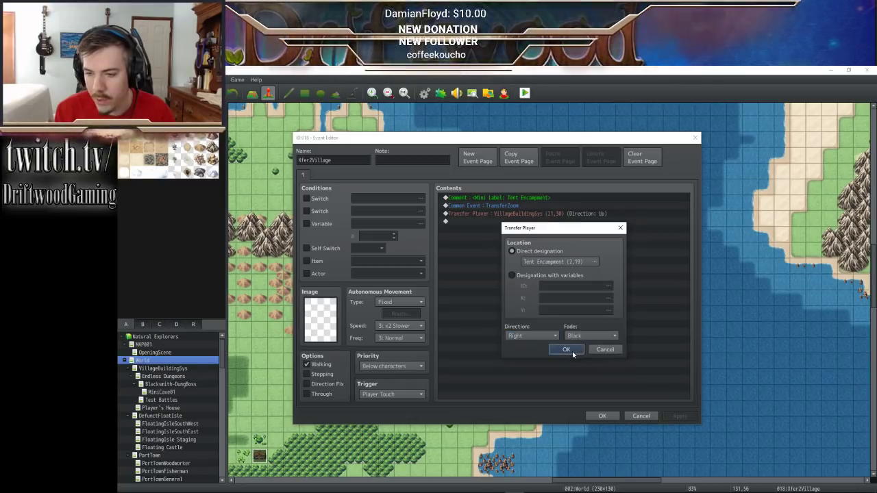
{"action": "left_click", "coordinate": [567, 350]}
{"action": "left_click", "coordinate": [611, 416]}
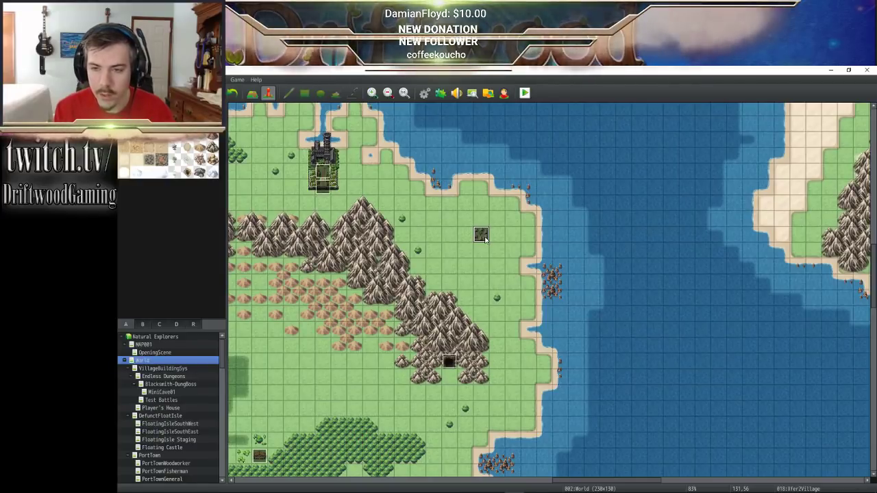
- On the Tent Encampment map, move the sprite event up one tile and create a new event at (2,11) with a Parallel trigger
{"action": "scroll", "coordinate": [179, 429], "scroll_direction": "down", "scroll_amount": 3}
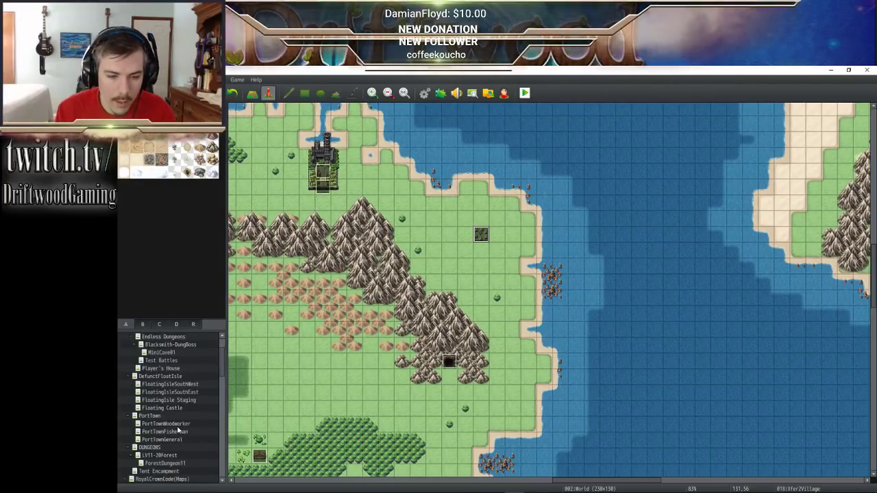
{"action": "left_click", "coordinate": [166, 447]}
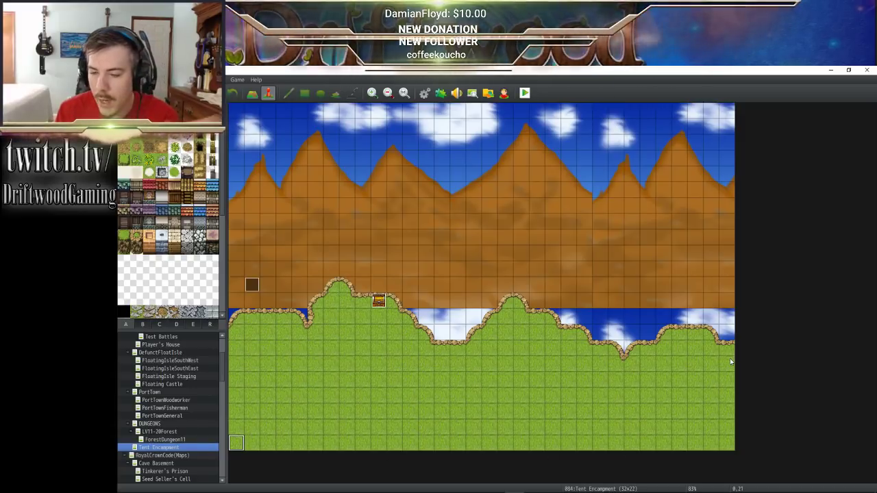
{"action": "right_click", "coordinate": [268, 271]}
{"action": "left_click_drag", "start_coordinate": [253, 286], "coordinate": [246, 266]}
{"action": "right_click", "coordinate": [271, 291]}
{"action": "left_click", "coordinate": [286, 301]}
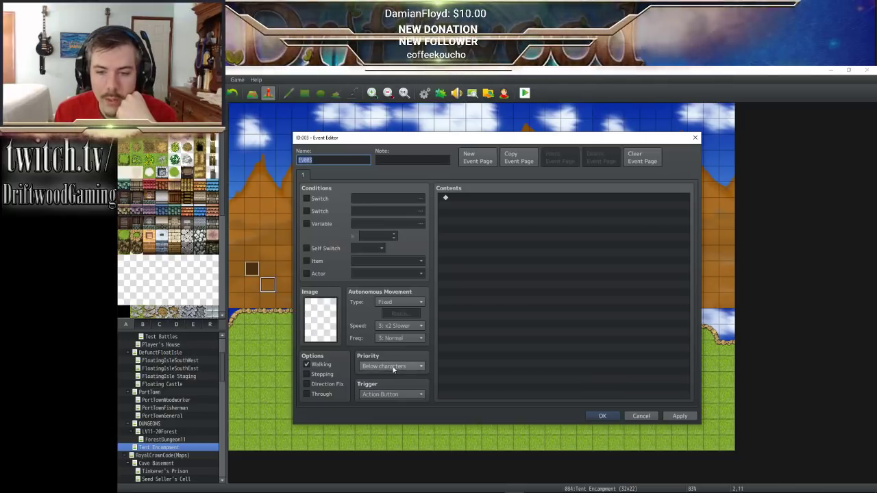
{"action": "left_click", "coordinate": [391, 394]}
{"action": "left_click", "coordinate": [402, 441]}
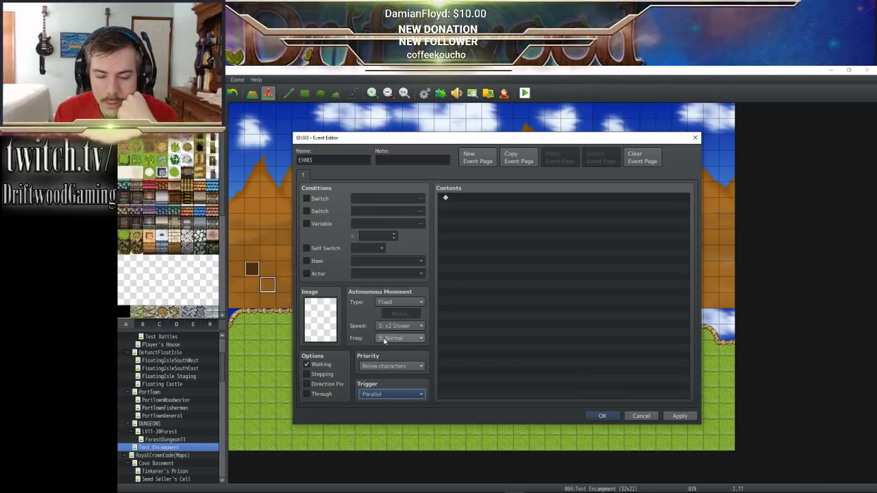
- Add a conditional branch to the new event that checks whether variable 0012 PlayerX is greater than 0
{"action": "left_click", "coordinate": [464, 197]}
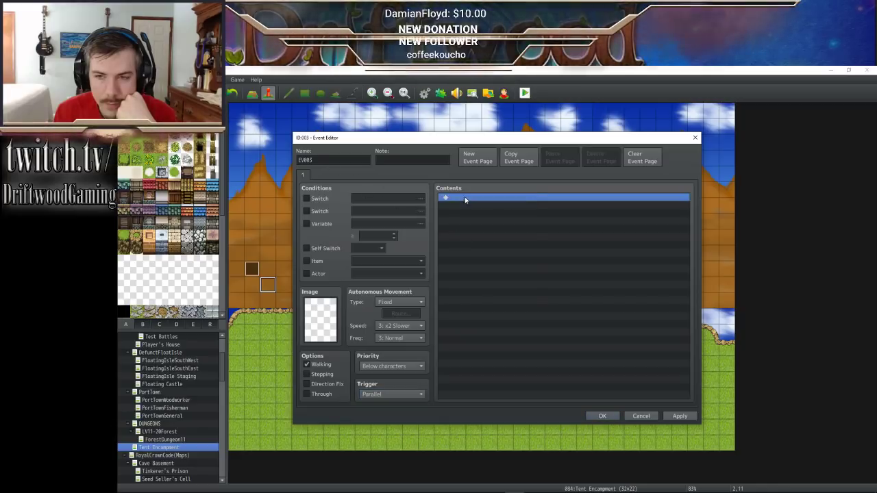
{"action": "double_click", "coordinate": [496, 204]}
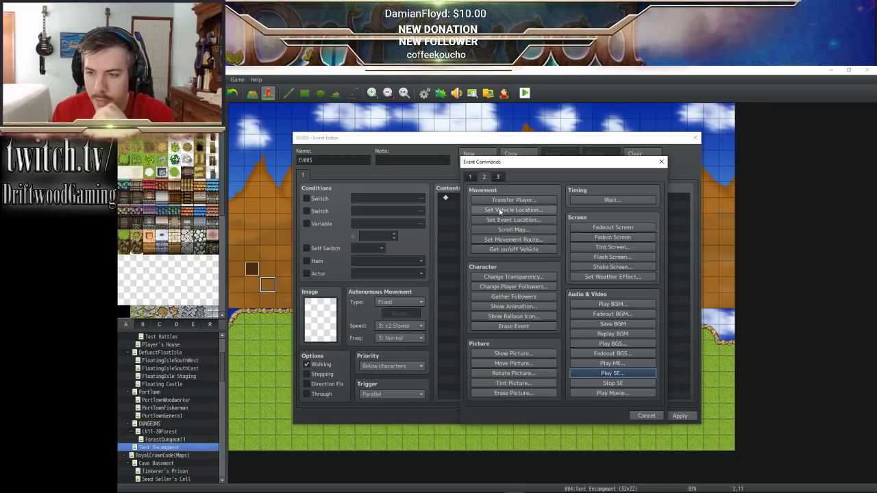
{"action": "left_click", "coordinate": [472, 177]}
{"action": "left_click", "coordinate": [522, 324]}
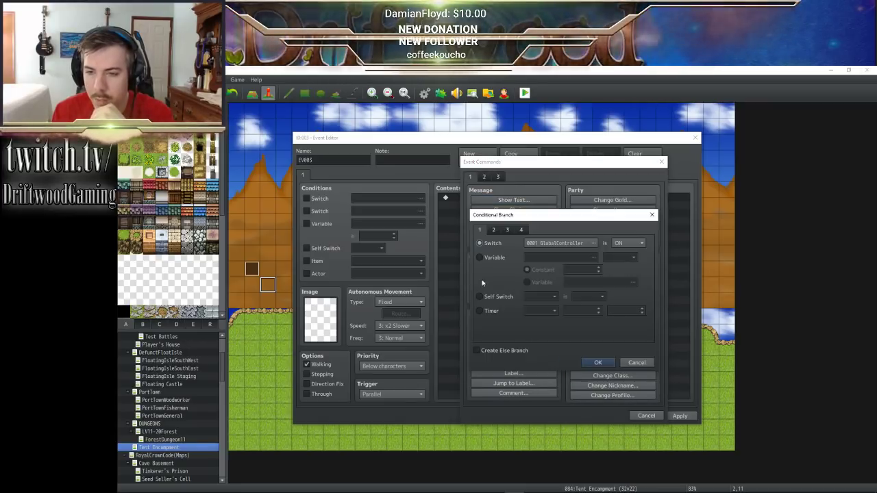
{"action": "left_click", "coordinate": [548, 258]}
{"action": "left_click", "coordinate": [552, 260]}
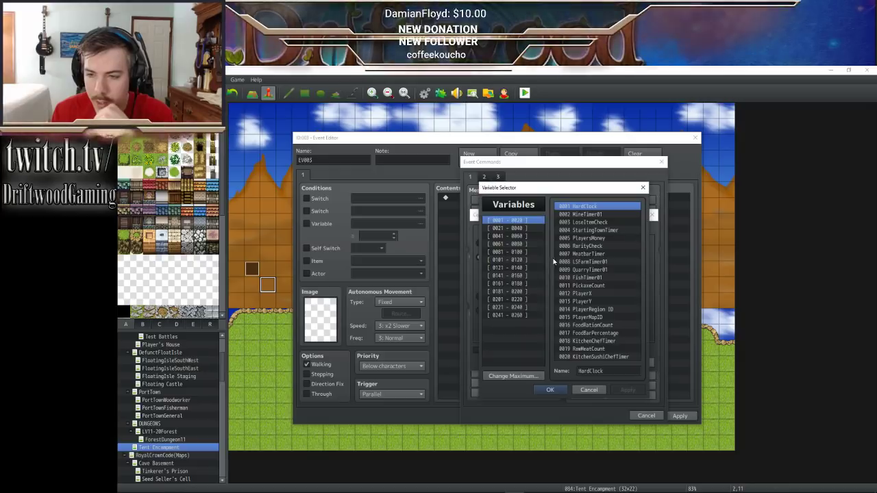
{"action": "left_click", "coordinate": [600, 293]}
{"action": "left_click", "coordinate": [551, 392]}
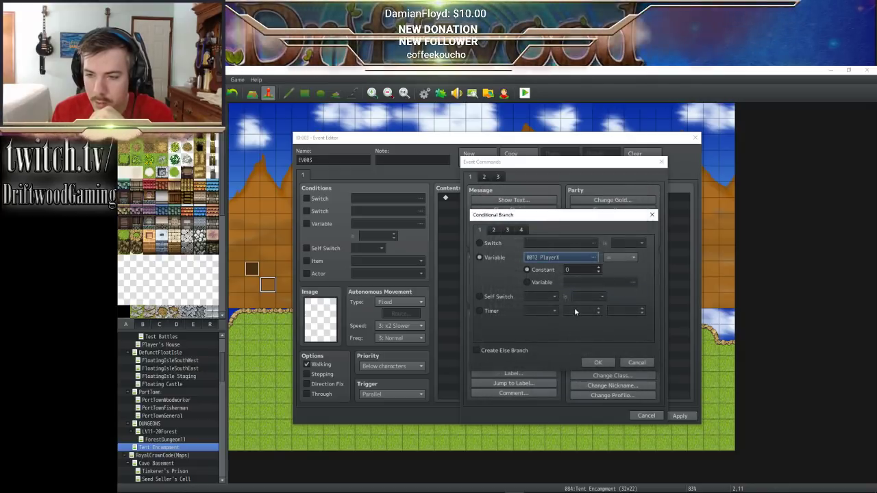
{"action": "left_click", "coordinate": [620, 258]}
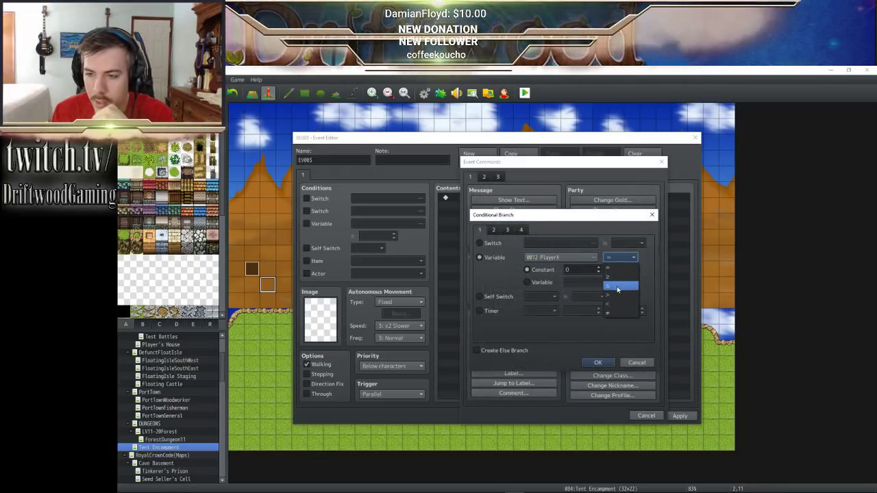
{"action": "left_click", "coordinate": [620, 295]}
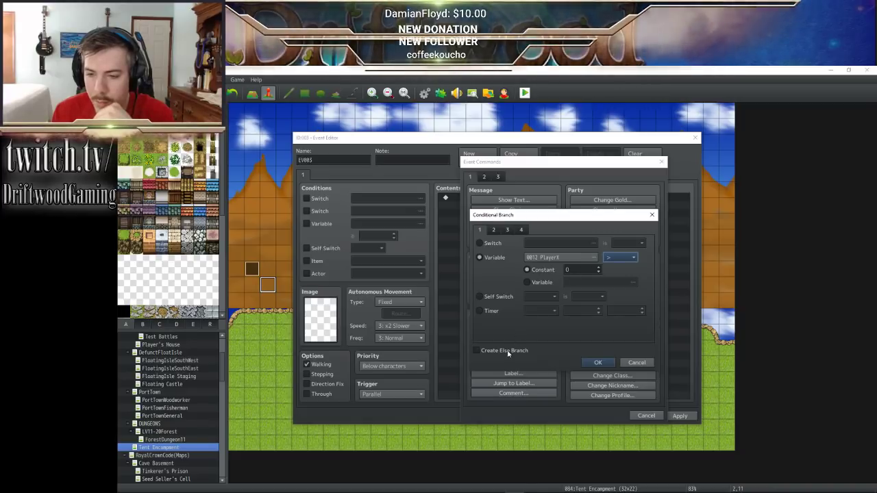
{"action": "left_click", "coordinate": [597, 362]}
- Start a nested conditional branch inside the PlayerX check, using variable 0013 PlayerY as its condition
{"action": "right_click", "coordinate": [467, 207]}
{"action": "left_click", "coordinate": [487, 213]}
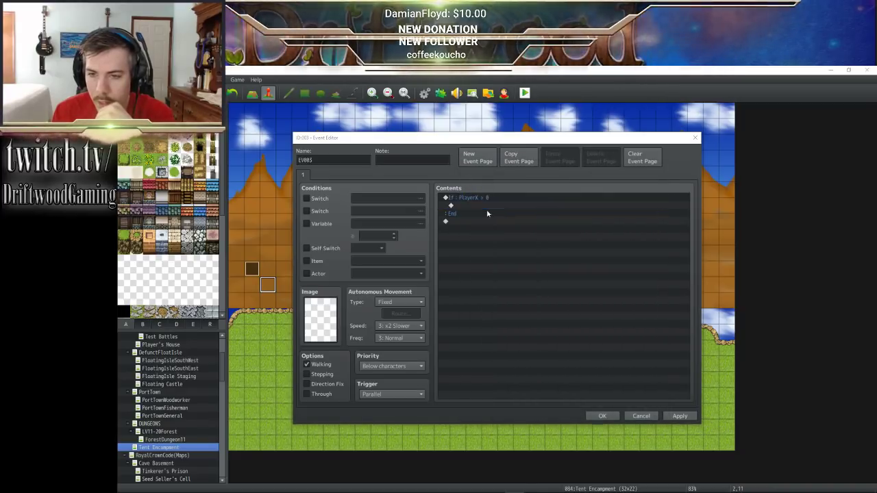
{"action": "left_click", "coordinate": [514, 320]}
{"action": "left_click", "coordinate": [493, 257]}
{"action": "left_click", "coordinate": [593, 257]}
{"action": "left_click", "coordinate": [589, 301]}
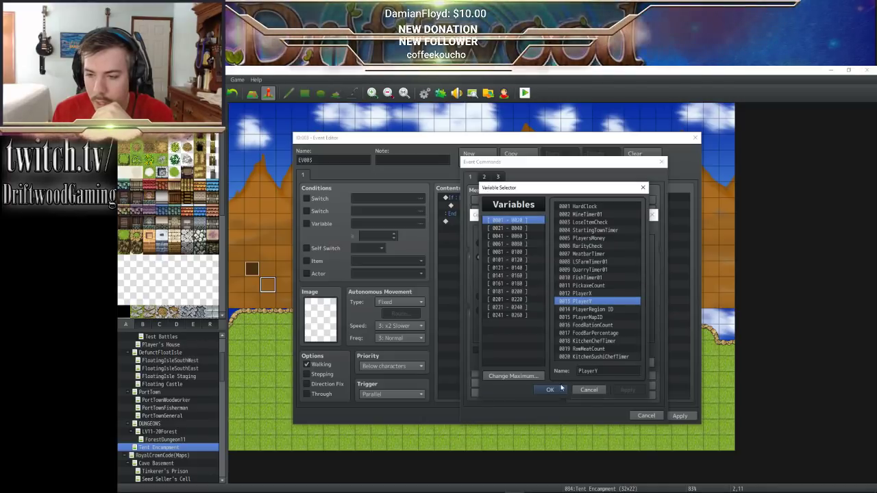
- Add a conditional branch for PlayerY ≥ 0 inside the PlayerX branch and save the event
{"action": "left_click", "coordinate": [549, 389]}
{"action": "left_click", "coordinate": [617, 257]}
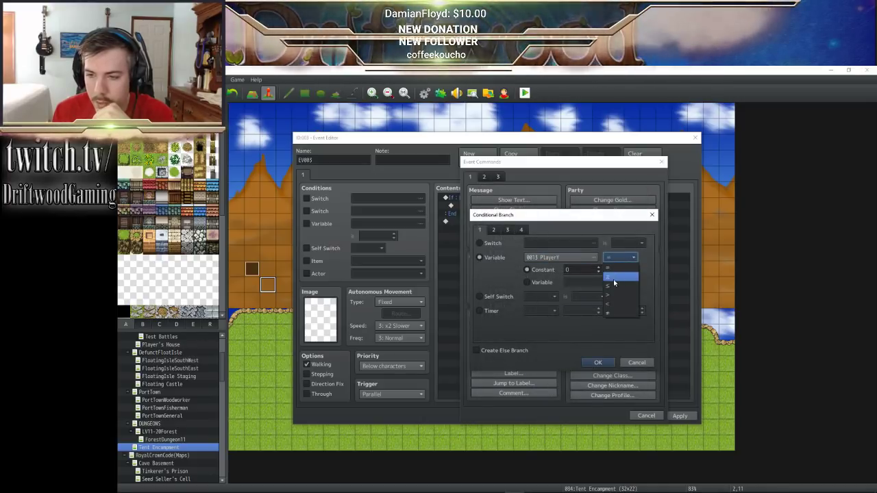
{"action": "left_click", "coordinate": [608, 277]}
{"action": "left_click", "coordinate": [597, 363]}
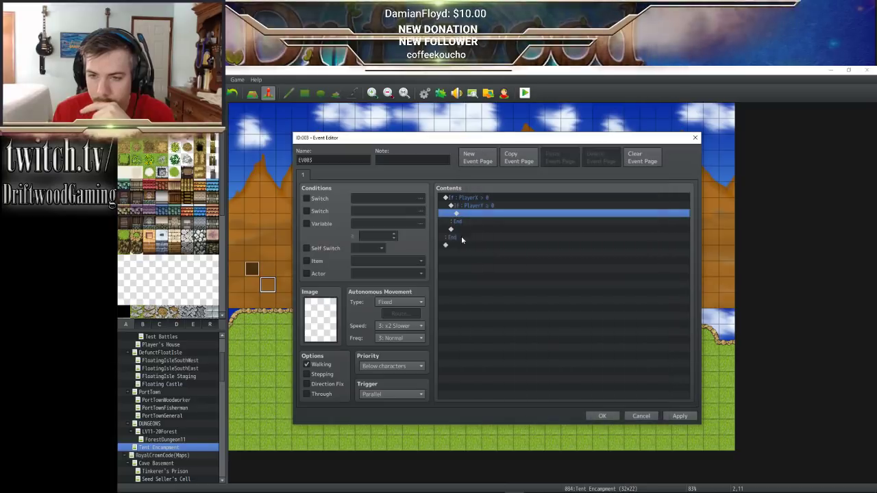
{"action": "right_click", "coordinate": [478, 216]}
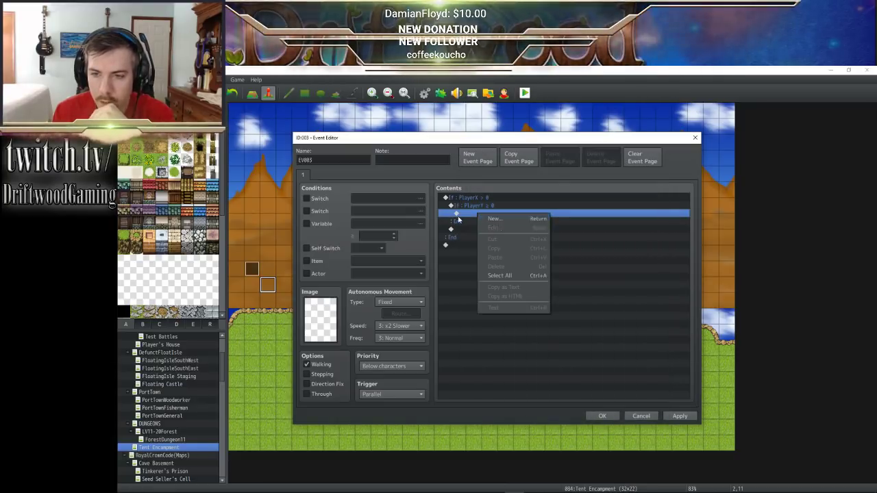
{"action": "key", "text": "Escape"}
{"action": "left_click", "coordinate": [602, 415]}
- Copy the TransferZoom common event and Transfer Player commands from the tent encampment's entrance event on the World map
{"action": "double_click", "coordinate": [252, 269]}
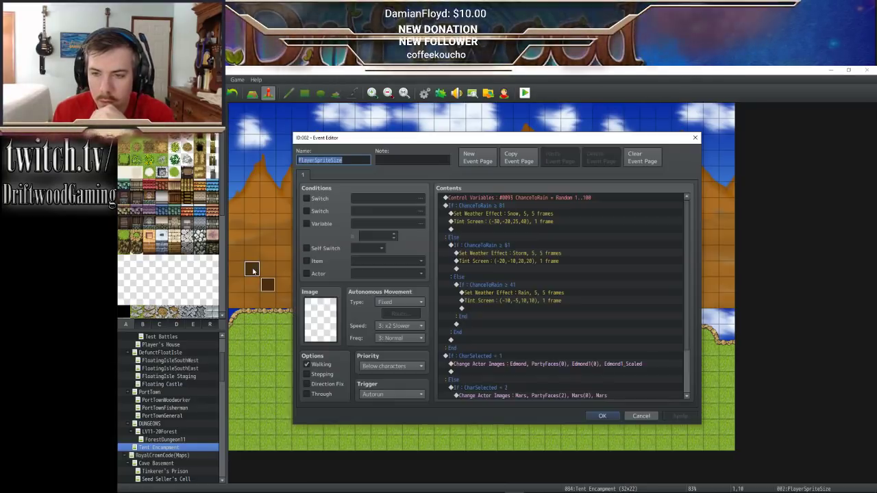
{"action": "left_click", "coordinate": [594, 414]}
{"action": "scroll", "coordinate": [160, 361], "scroll_direction": "up", "scroll_amount": 3}
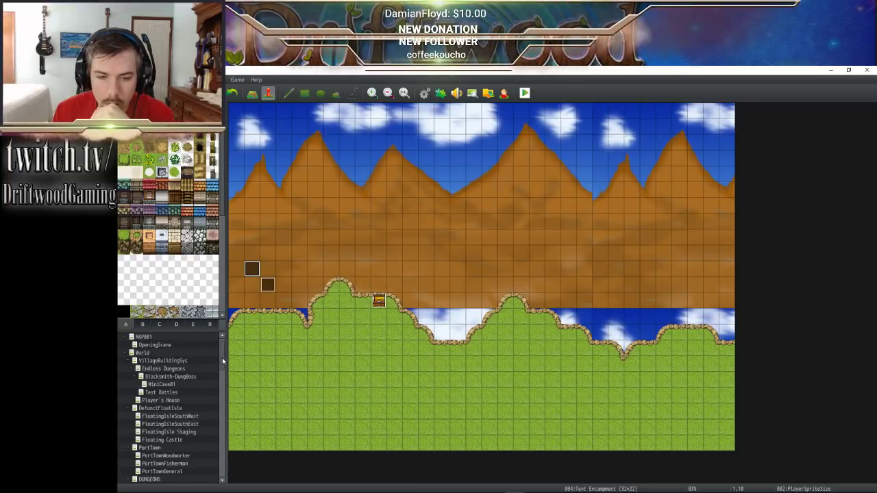
{"action": "left_click", "coordinate": [160, 361]}
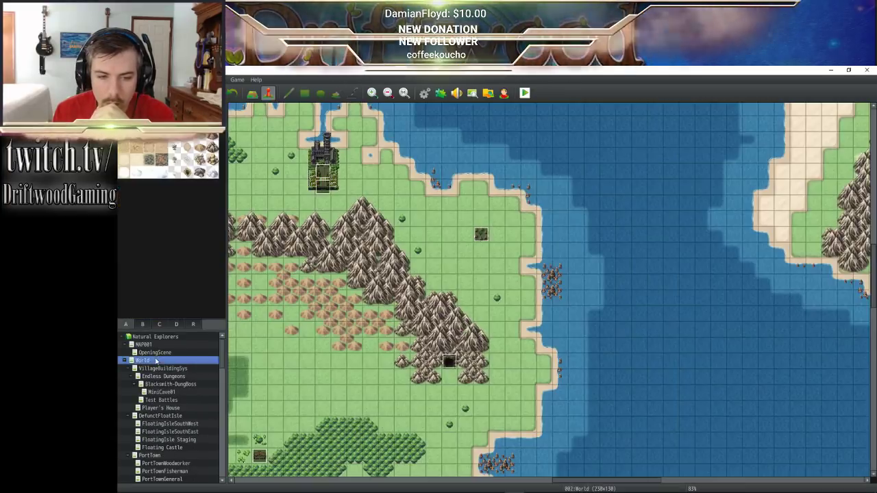
{"action": "double_click", "coordinate": [482, 236]}
{"action": "left_click_drag", "start_coordinate": [517, 204], "coordinate": [519, 216]}
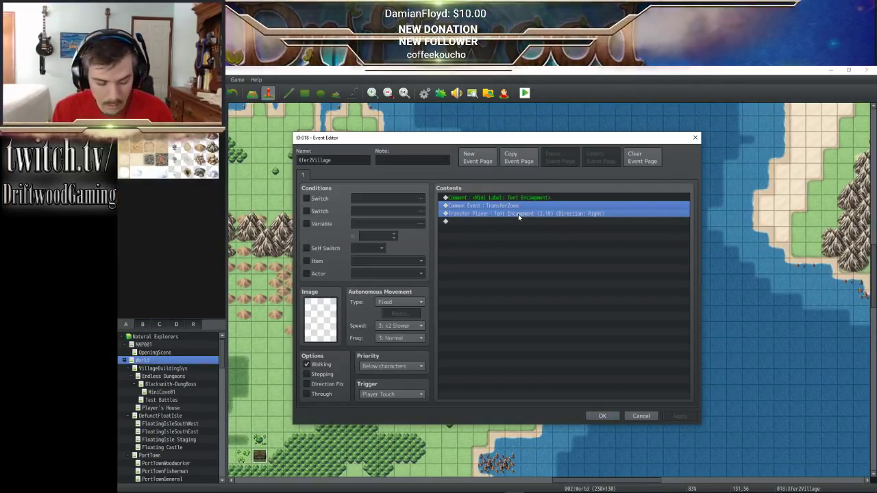
{"action": "left_click", "coordinate": [598, 416]}
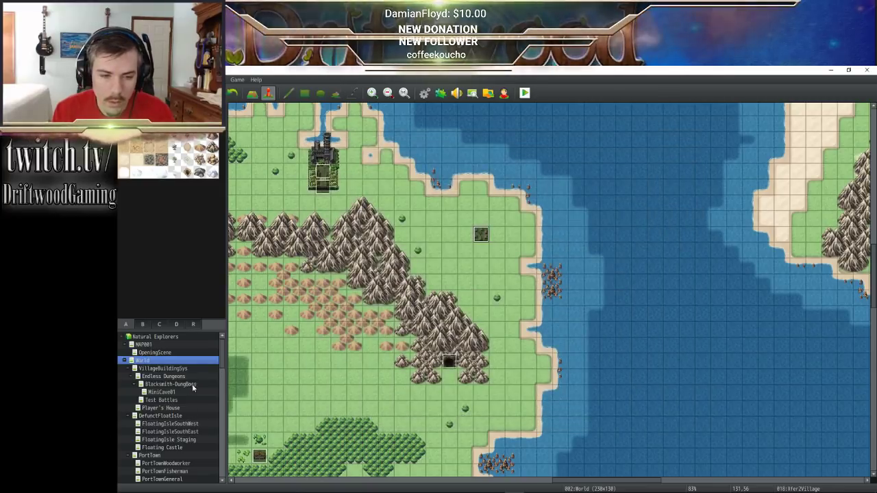
- Paste the copied commands into the inner PlayerY branch of event EV003 on the Tent Encampment map
{"action": "scroll", "coordinate": [168, 461], "scroll_direction": "down", "scroll_amount": 2}
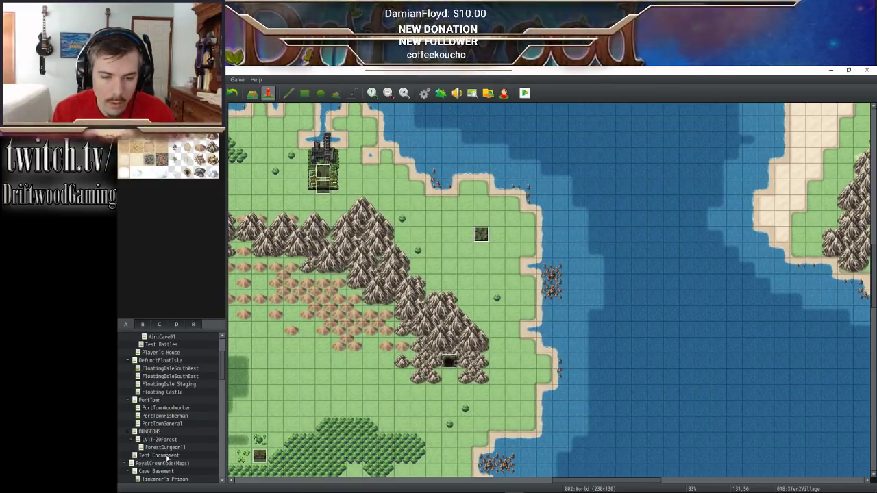
{"action": "left_click", "coordinate": [158, 455]}
{"action": "double_click", "coordinate": [267, 285]}
{"action": "left_click", "coordinate": [478, 214]}
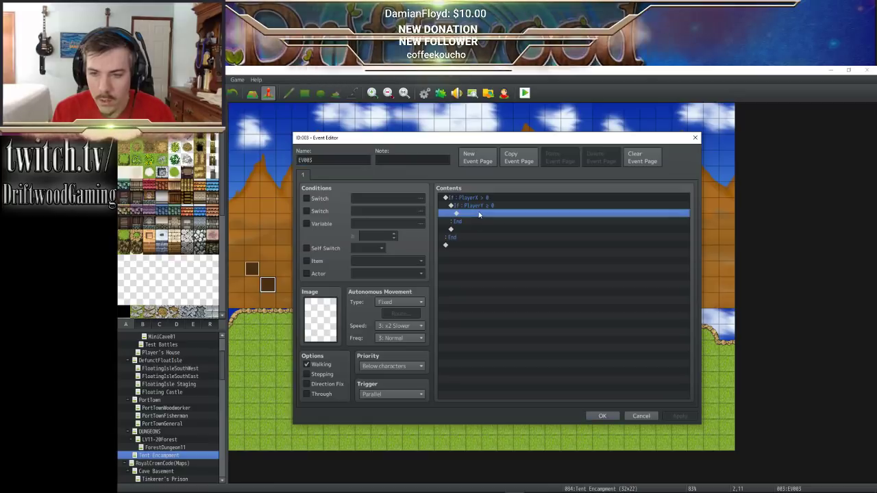
{"action": "key", "text": "ctrl+v"}
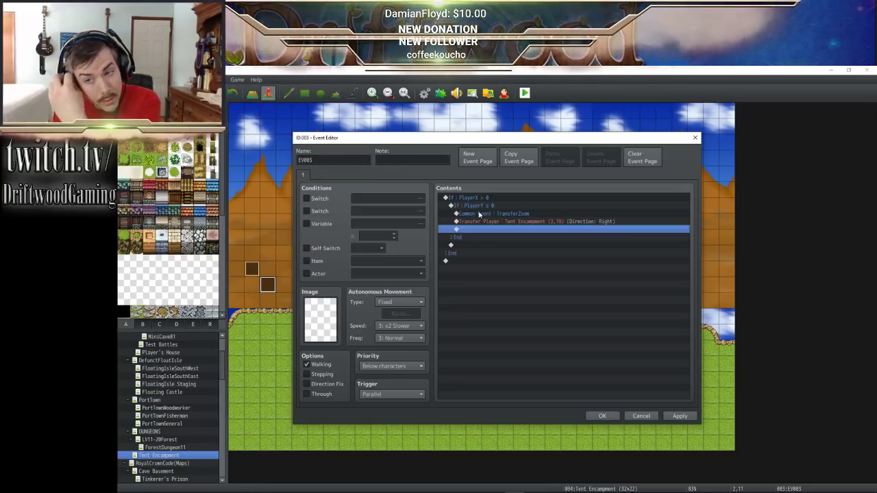
- Set the pasted player transfer's destination to World (131,57) with a white fade, and save the event
{"action": "right_click", "coordinate": [511, 223]}
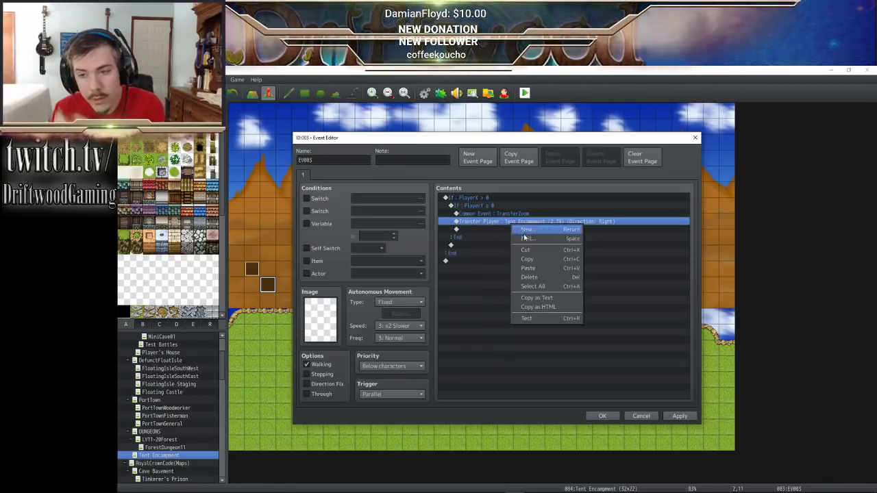
{"action": "left_click", "coordinate": [531, 231]}
{"action": "left_click", "coordinate": [572, 263]}
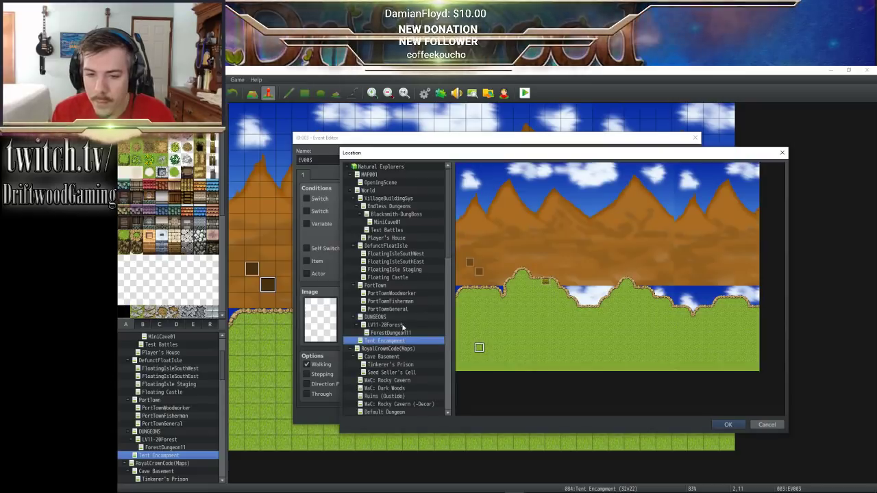
{"action": "left_click", "coordinate": [383, 191]}
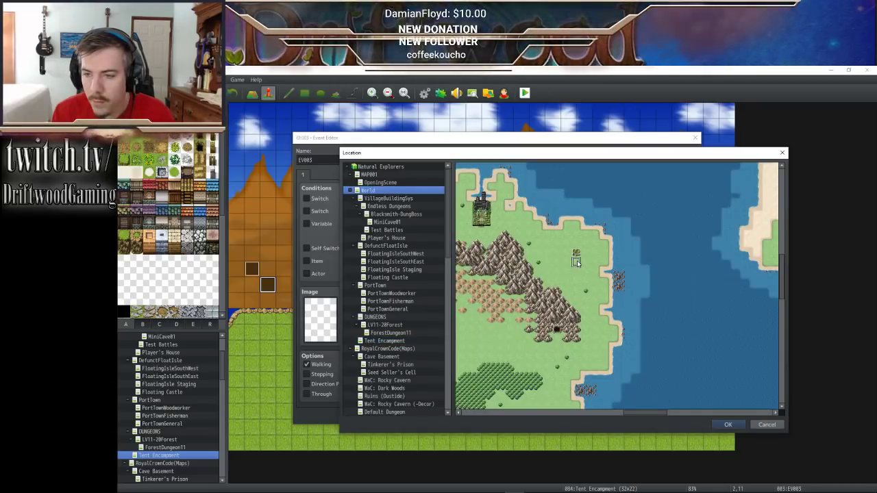
{"action": "left_click", "coordinate": [727, 423]}
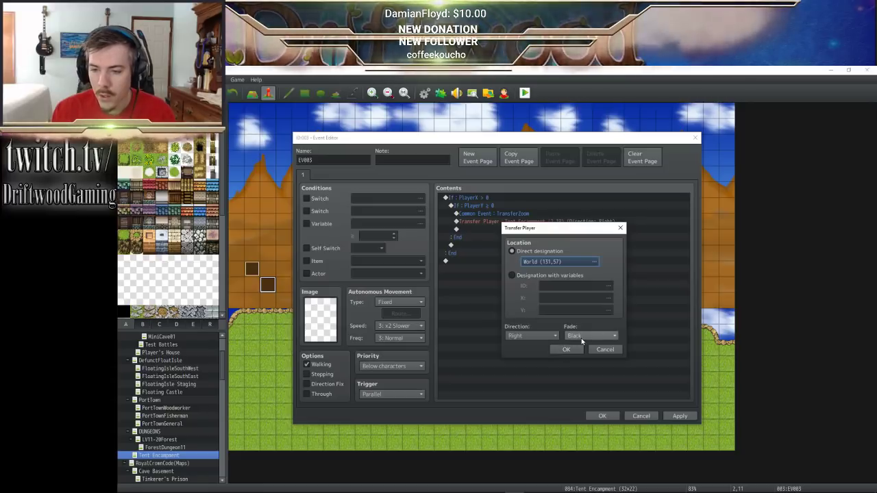
{"action": "left_click", "coordinate": [582, 335]}
{"action": "left_click", "coordinate": [568, 344]}
{"action": "left_click", "coordinate": [565, 349]}
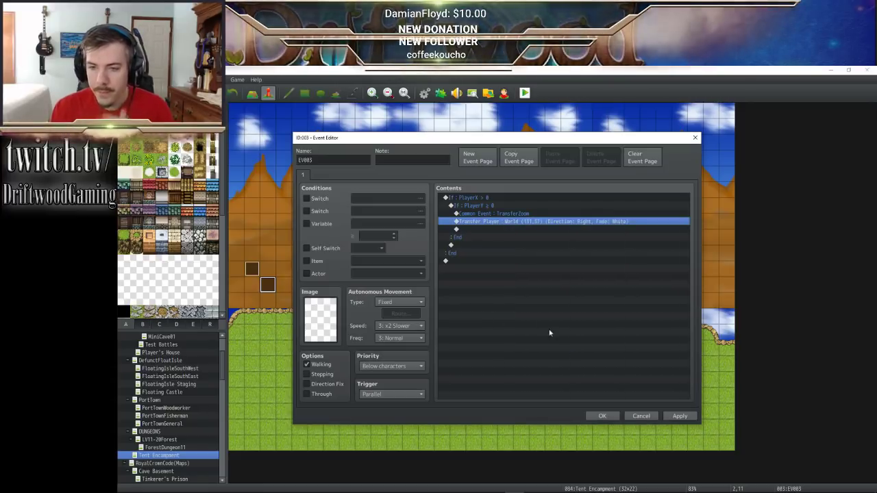
{"action": "left_click", "coordinate": [479, 198]}
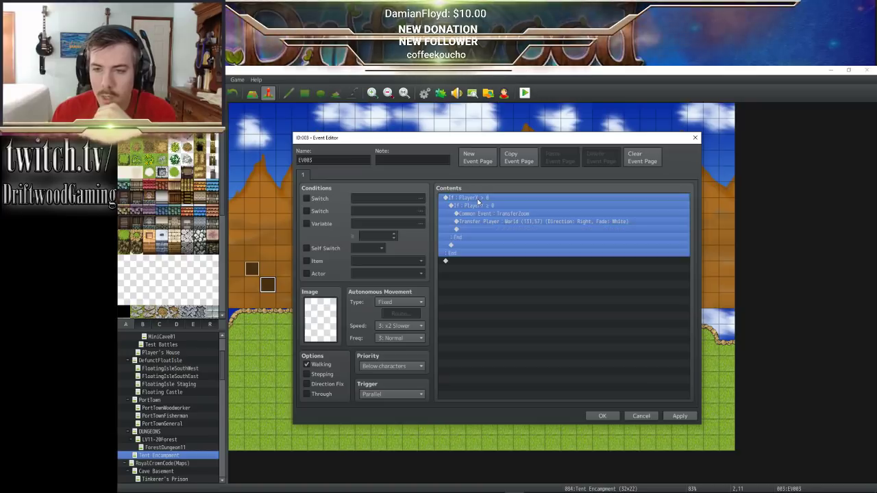
{"action": "left_click", "coordinate": [481, 207]}
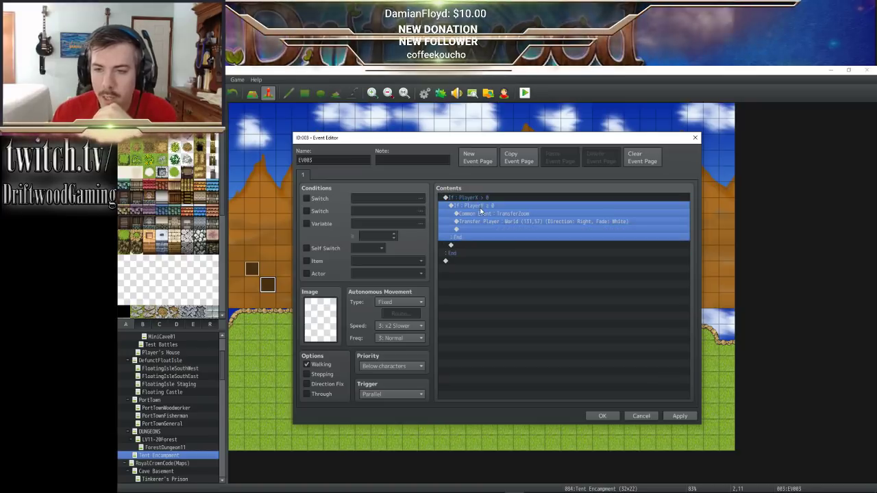
{"action": "left_click", "coordinate": [599, 416]}
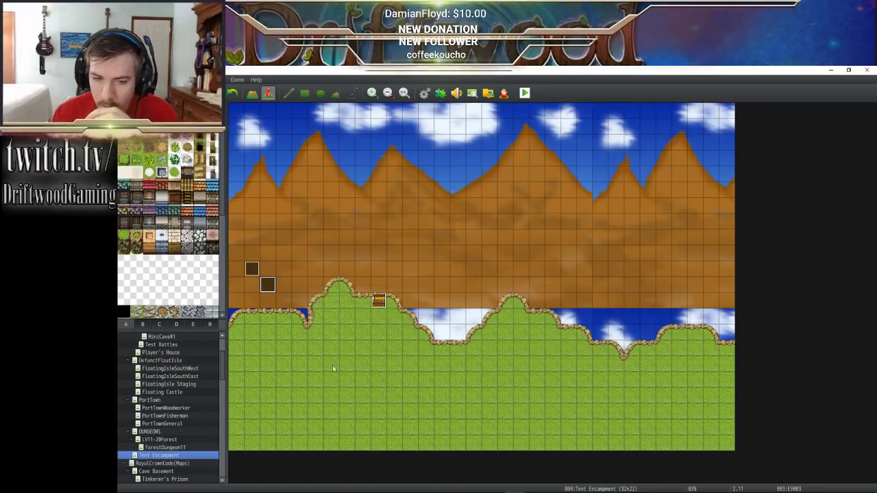
- Check the coordinates of the grass tiles along the map's western edge and set EV003's outer branch condition to PlayerX = 0
{"action": "left_click", "coordinate": [235, 349]}
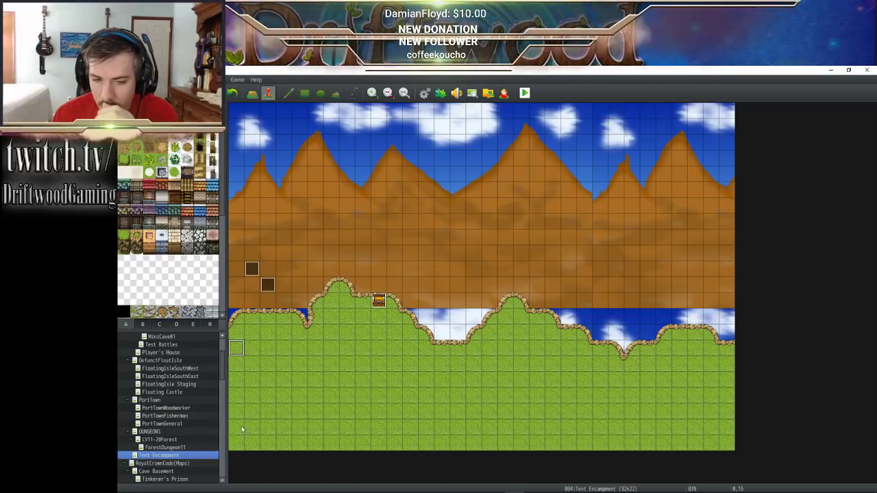
{"action": "left_click", "coordinate": [236, 443]}
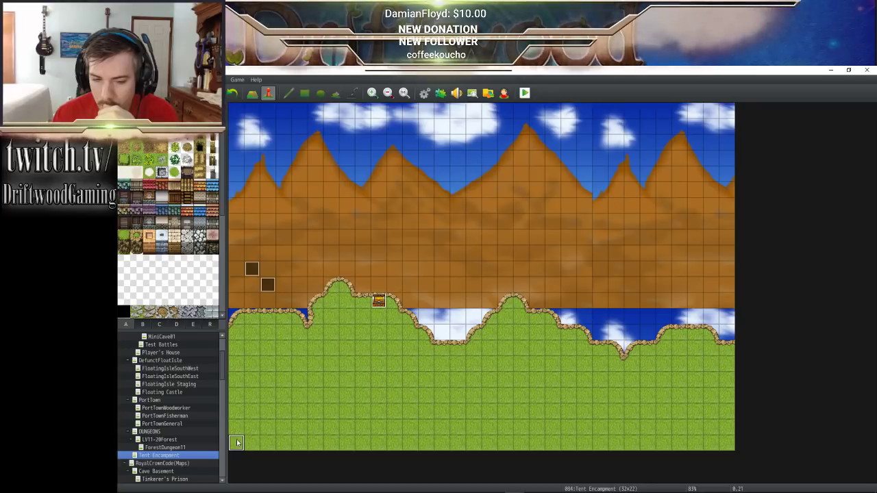
{"action": "left_click", "coordinate": [236, 350]}
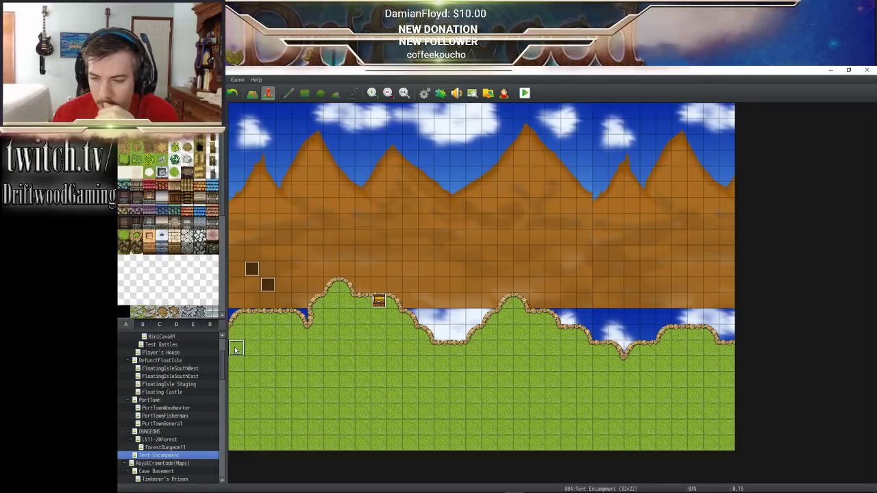
{"action": "left_click", "coordinate": [233, 443]}
{"action": "left_click", "coordinate": [232, 350]}
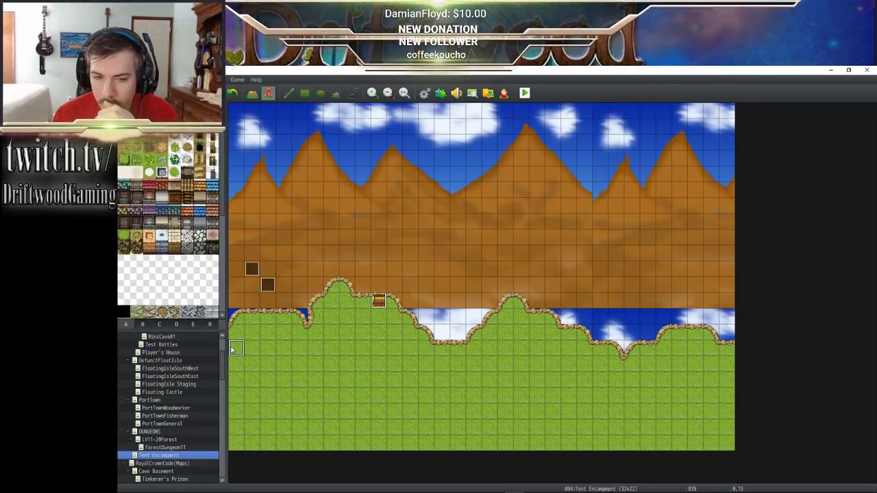
{"action": "double_click", "coordinate": [266, 285]}
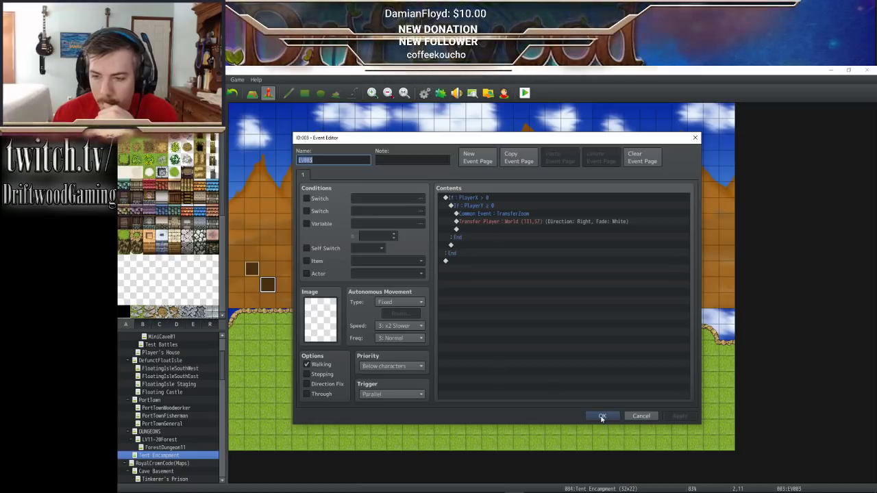
{"action": "left_click", "coordinate": [476, 198]}
{"action": "key", "text": "space"}
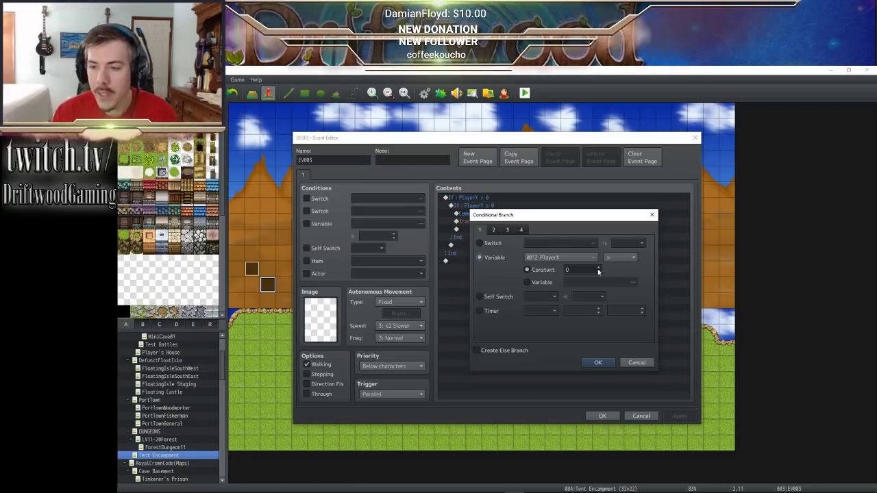
{"action": "left_click", "coordinate": [619, 257]}
{"action": "left_click", "coordinate": [620, 266]}
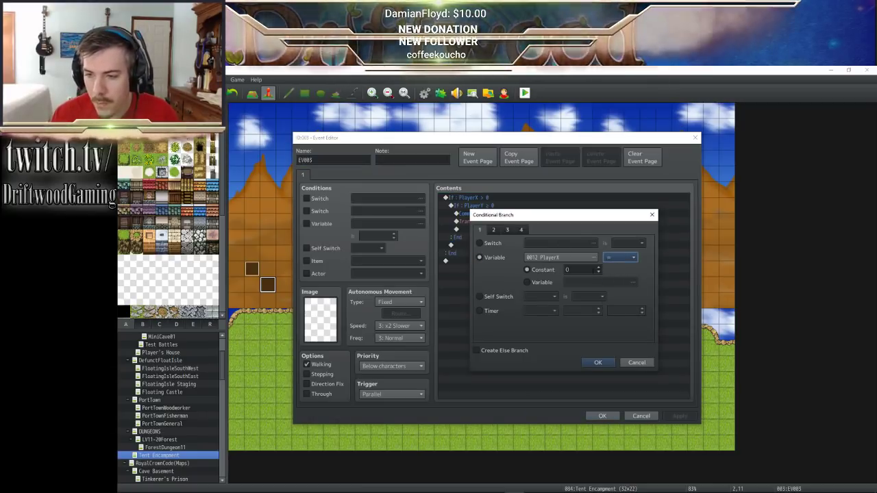
{"action": "left_click", "coordinate": [597, 362]}
- Set the inner branch condition to PlayerY ≥ 15
{"action": "left_click", "coordinate": [480, 205]}
{"action": "right_click", "coordinate": [480, 206]}
{"action": "left_click", "coordinate": [509, 223]}
{"action": "key", "text": "space"}
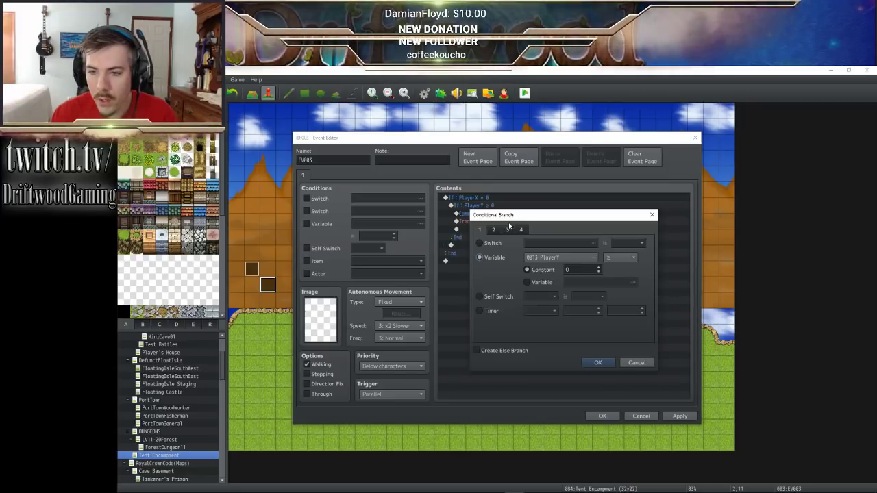
{"action": "double_click", "coordinate": [578, 270]}
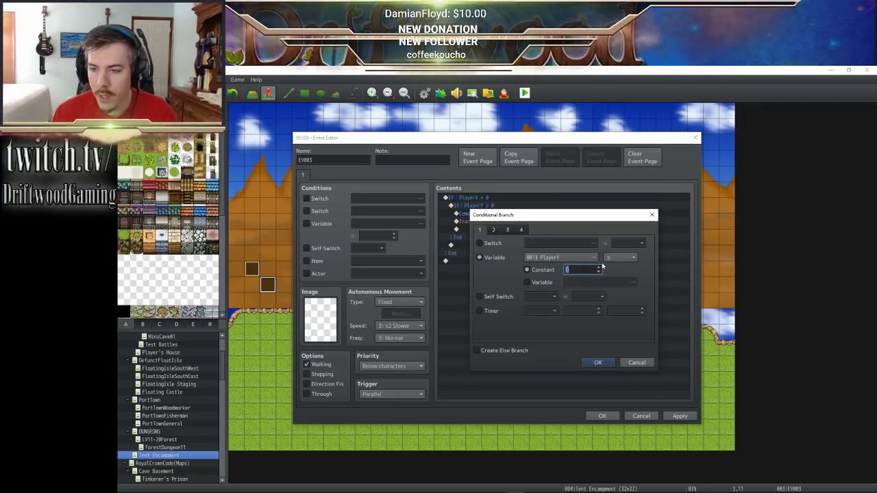
{"action": "type", "text": "15"}
{"action": "left_click", "coordinate": [597, 362]}
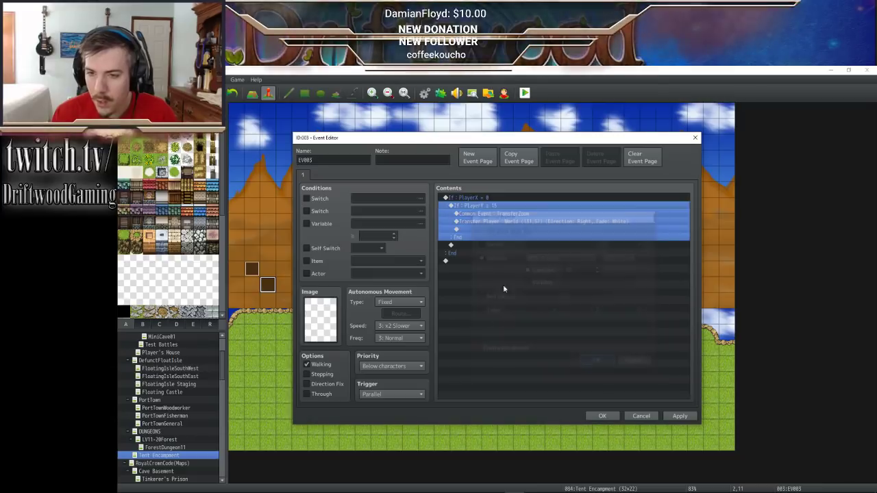
- Add a conditional branch for PlayerY ≤ 21 inside the PlayerY ≥ 15 branch
{"action": "right_click", "coordinate": [480, 209]}
{"action": "left_click", "coordinate": [496, 221]}
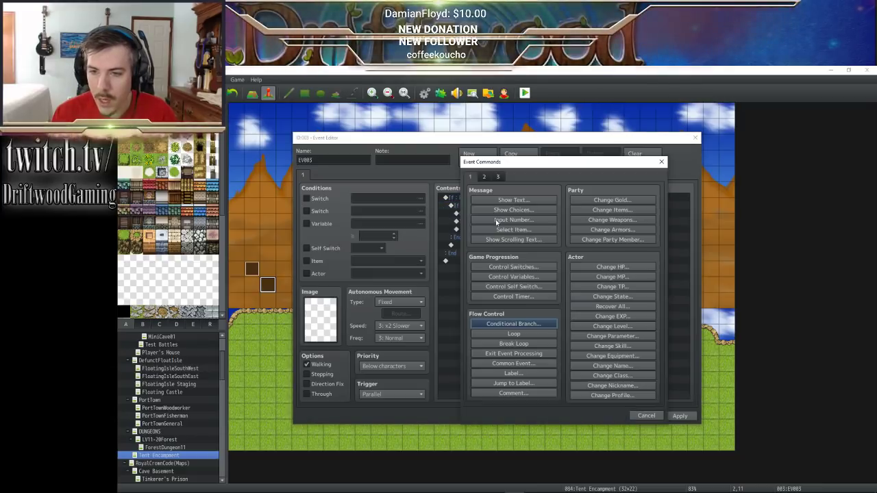
{"action": "left_click", "coordinate": [516, 324]}
{"action": "left_click", "coordinate": [565, 260]}
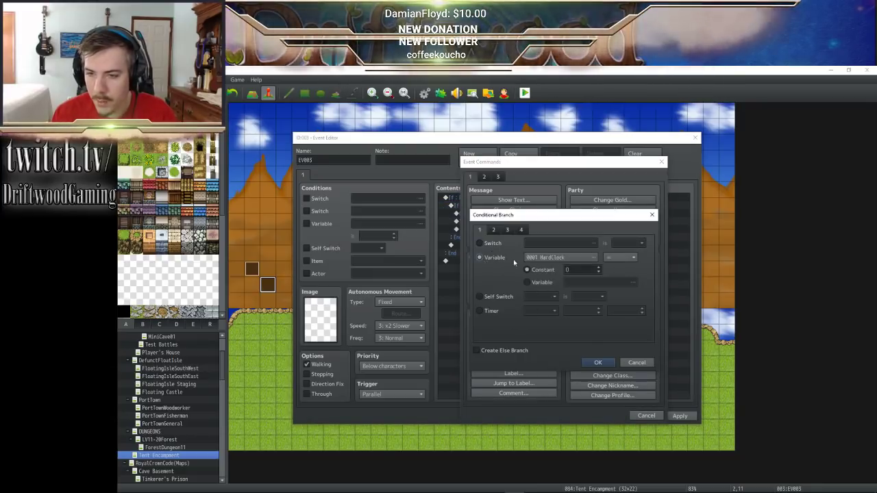
{"action": "left_click", "coordinate": [565, 259]}
{"action": "left_click", "coordinate": [549, 389]}
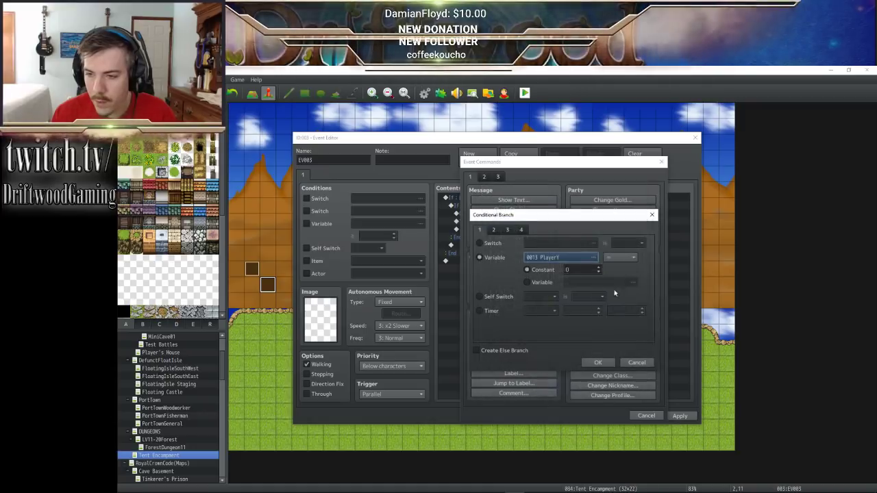
{"action": "left_click", "coordinate": [621, 256]}
{"action": "left_click", "coordinate": [618, 286]}
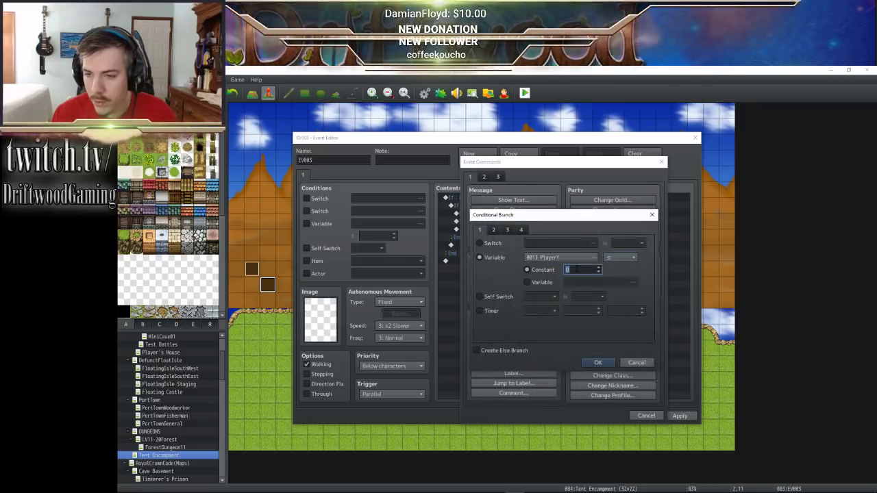
{"action": "left_click", "coordinate": [597, 362]}
- Move the TransferZoom common event and Transfer Player commands into the PlayerY ≤ 21 branch
{"action": "left_click_drag", "start_coordinate": [500, 238], "coordinate": [499, 249]}
{"action": "key", "text": "ctrl+x"}
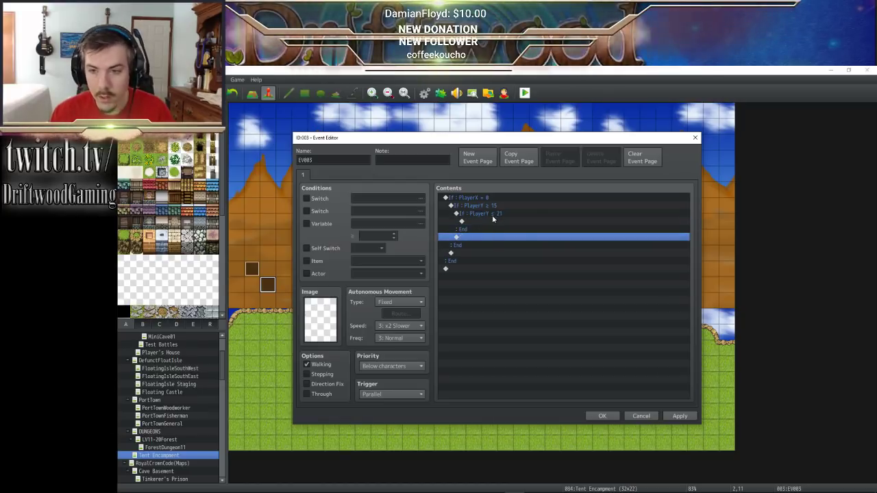
{"action": "left_click", "coordinate": [491, 221]}
{"action": "key", "text": "ctrl+v"}
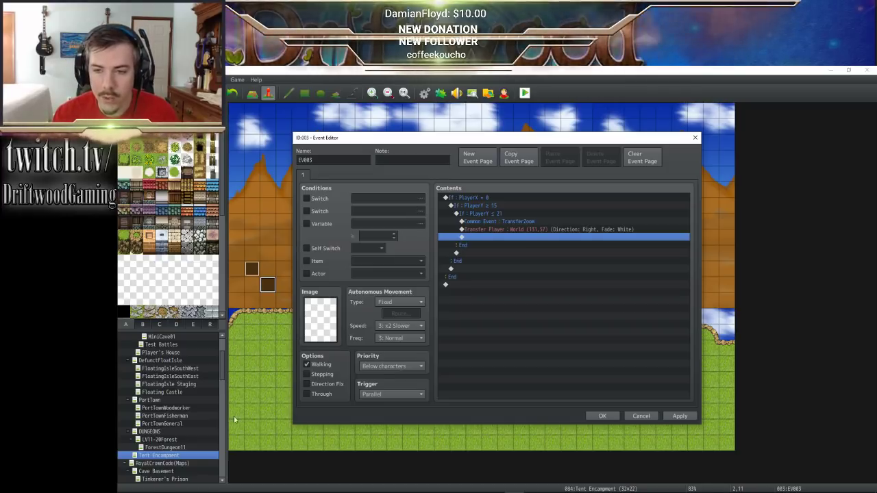
{"action": "left_click", "coordinate": [504, 222]}
{"action": "left_click", "coordinate": [500, 230]}
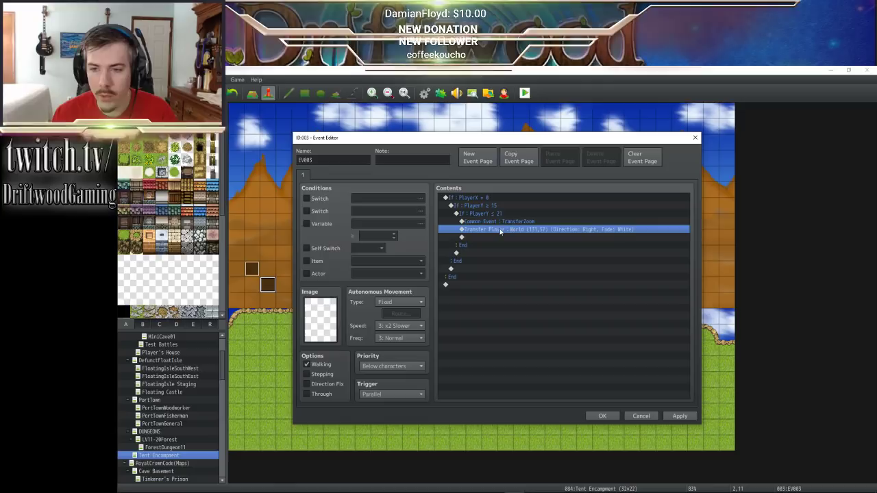
{"action": "left_click", "coordinate": [473, 285]}
{"action": "right_click", "coordinate": [474, 287]}
{"action": "left_click", "coordinate": [491, 294]}
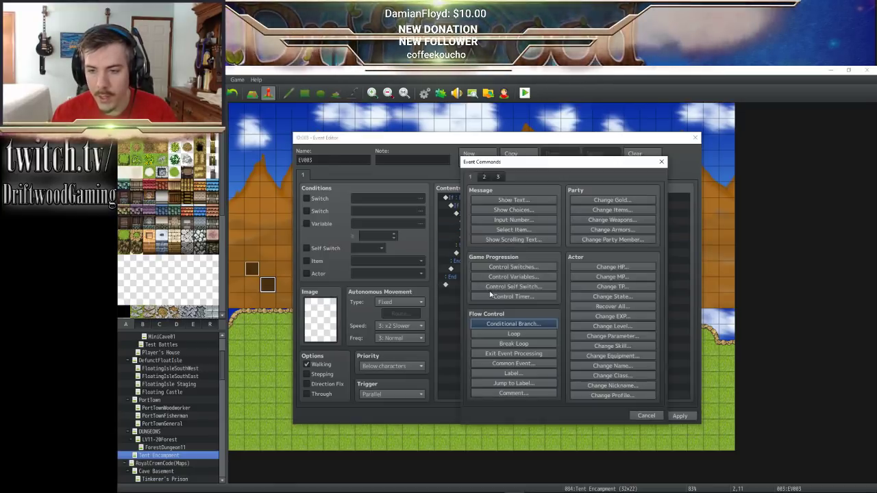
{"action": "left_click", "coordinate": [523, 324]}
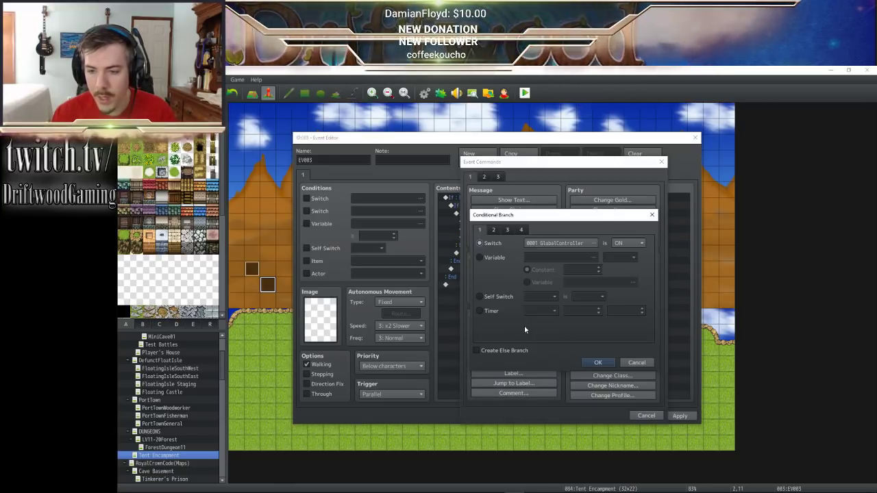
{"action": "left_click", "coordinate": [637, 362]}
{"action": "left_click", "coordinate": [646, 416]}
- Duplicate the entire PlayerX = 0 conditional branch at the end of EV003's contents
{"action": "left_click_drag", "start_coordinate": [452, 197], "coordinate": [467, 261]}
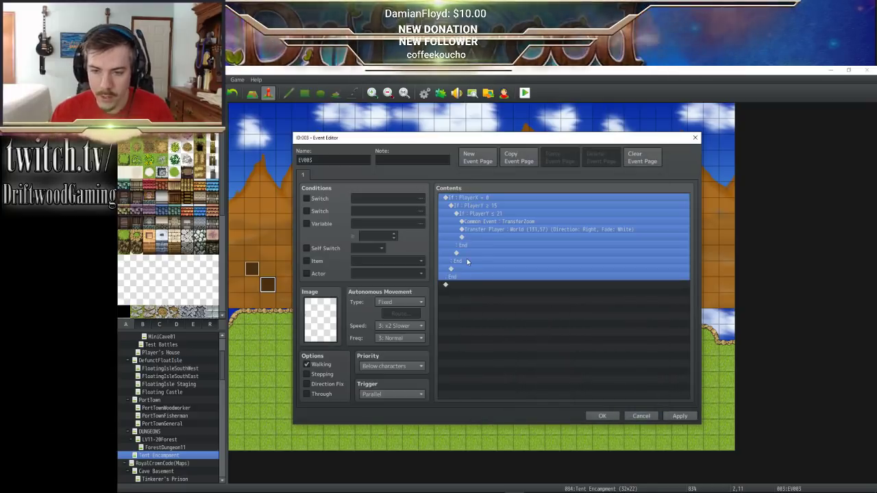
{"action": "left_click", "coordinate": [471, 287]}
{"action": "key", "text": "ctrl+v"}
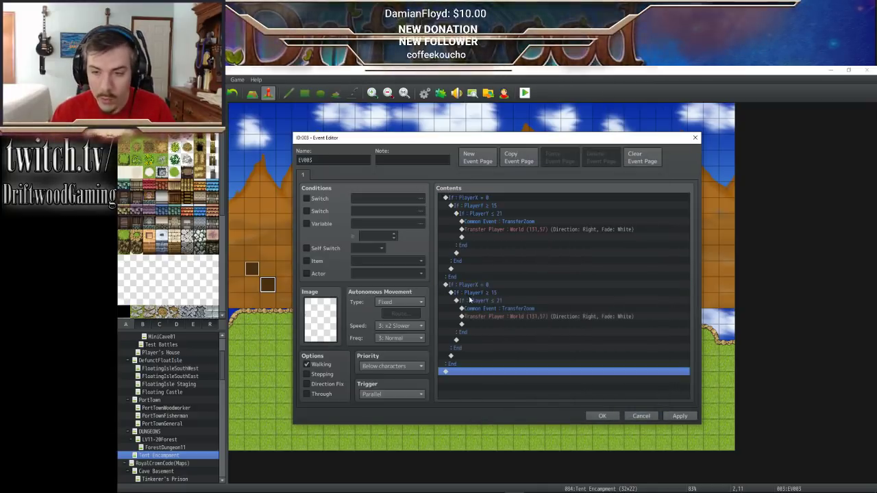
- Save EV003, check the tile coordinates on the map's eastern edge, and set the duplicated outer branch's condition to PlayerX = 31
{"action": "left_click", "coordinate": [602, 416]}
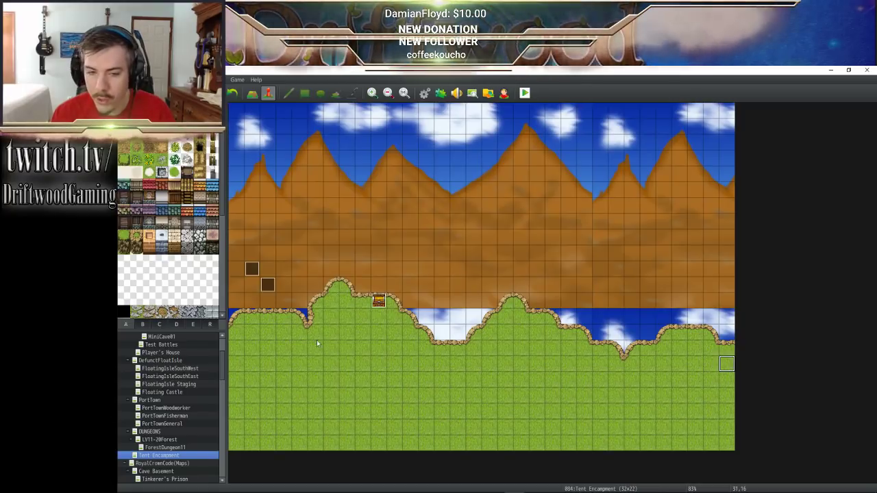
{"action": "double_click", "coordinate": [266, 285]}
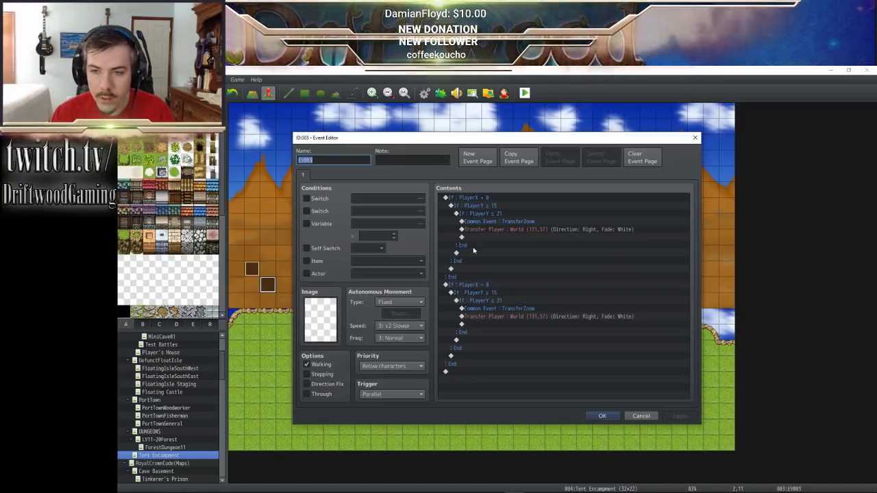
{"action": "right_click", "coordinate": [496, 286]}
{"action": "left_click", "coordinate": [508, 291]}
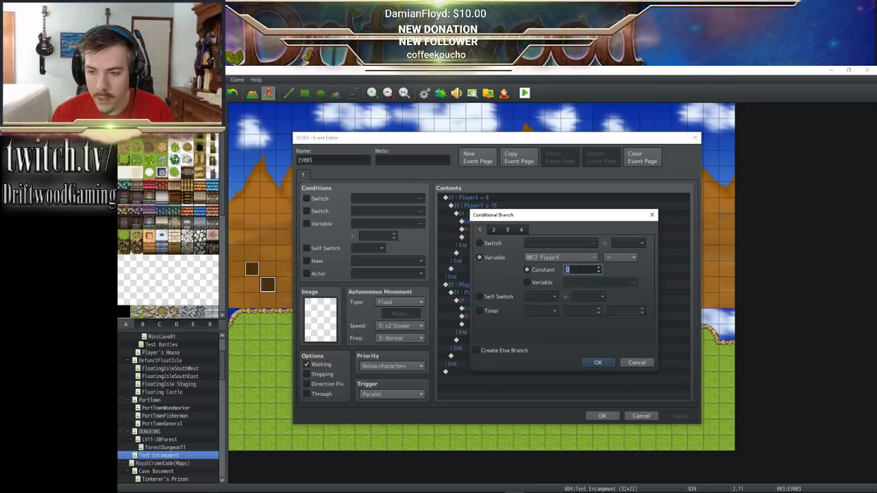
{"action": "left_click", "coordinate": [597, 362]}
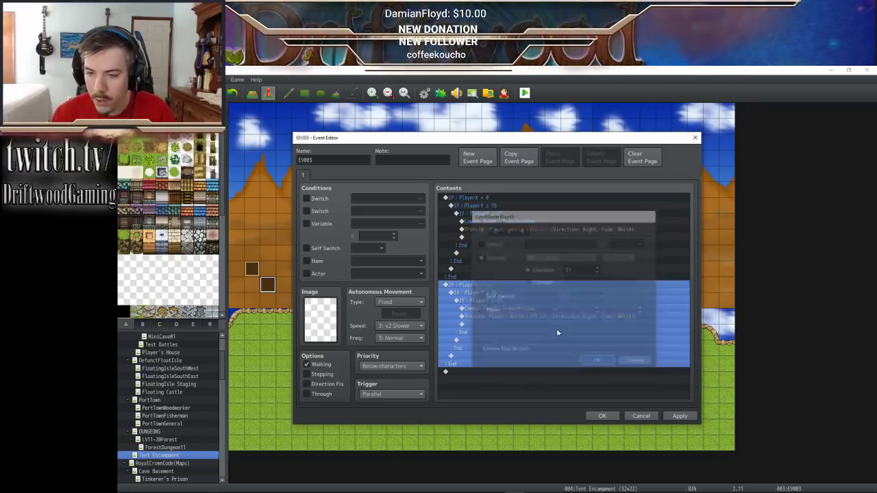
- Copy the PlayerY ≥ 15 branch from the PlayerX = 31 block to the end of the event's contents
{"action": "left_click", "coordinate": [493, 292]}
{"action": "left_click", "coordinate": [498, 300]}
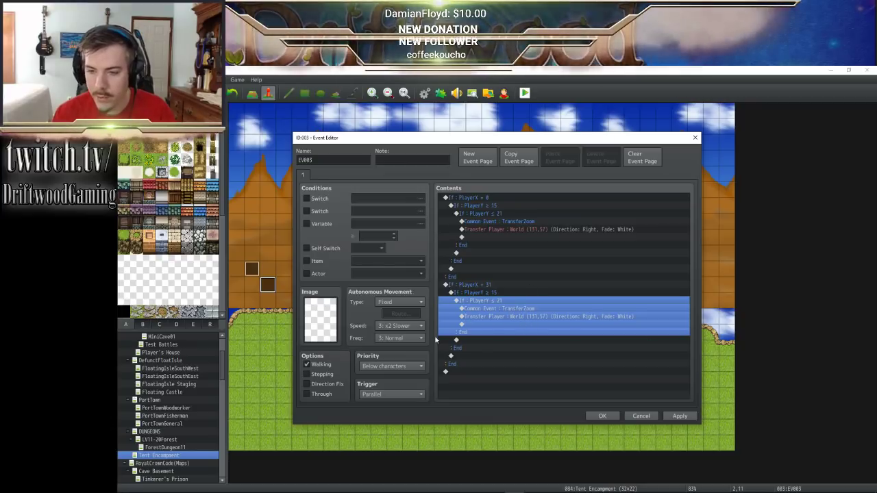
{"action": "left_click", "coordinate": [479, 293]}
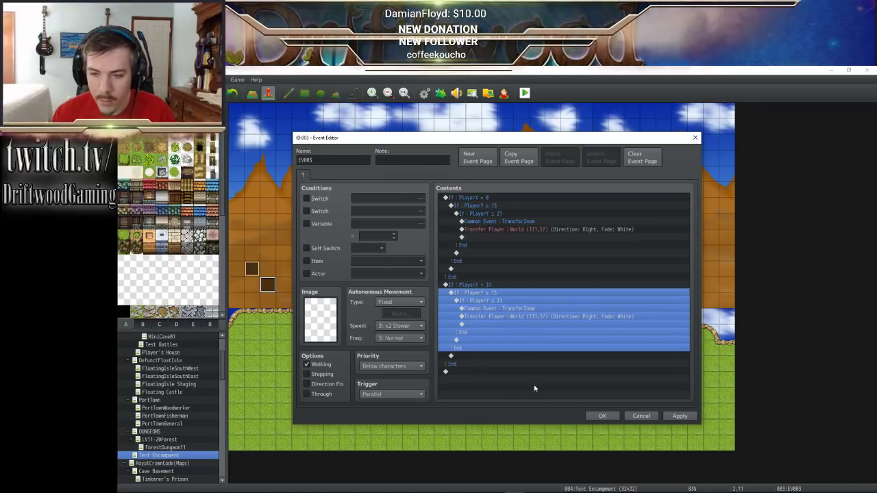
{"action": "left_click", "coordinate": [461, 376]}
{"action": "key", "text": "ctrl+v"}
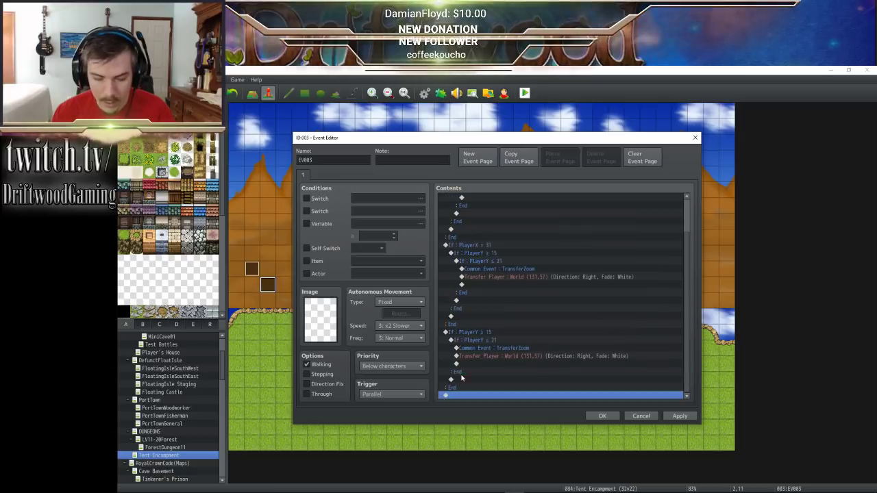
- Save and reopen EV003, and set the inner condition of the last copied branch to PlayerY = 21
{"action": "left_click", "coordinate": [602, 416]}
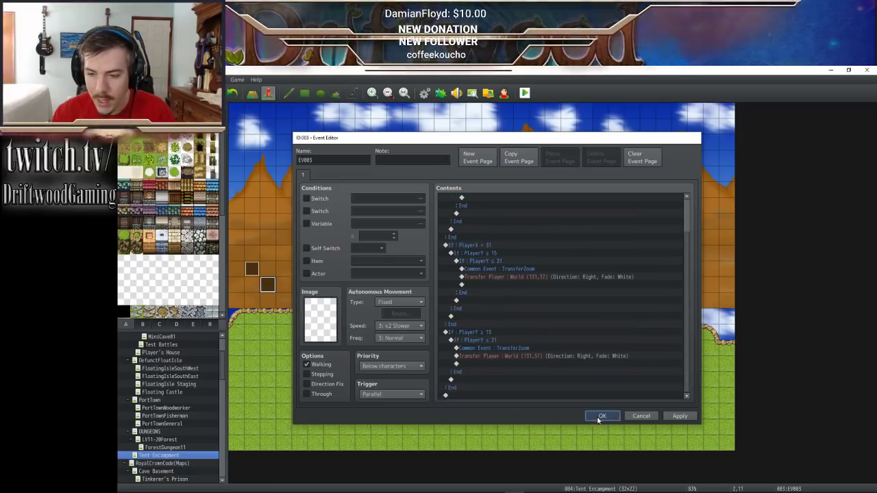
{"action": "double_click", "coordinate": [268, 285]}
{"action": "scroll", "coordinate": [533, 346], "scroll_direction": "down", "scroll_amount": 5}
{"action": "left_click", "coordinate": [482, 340]}
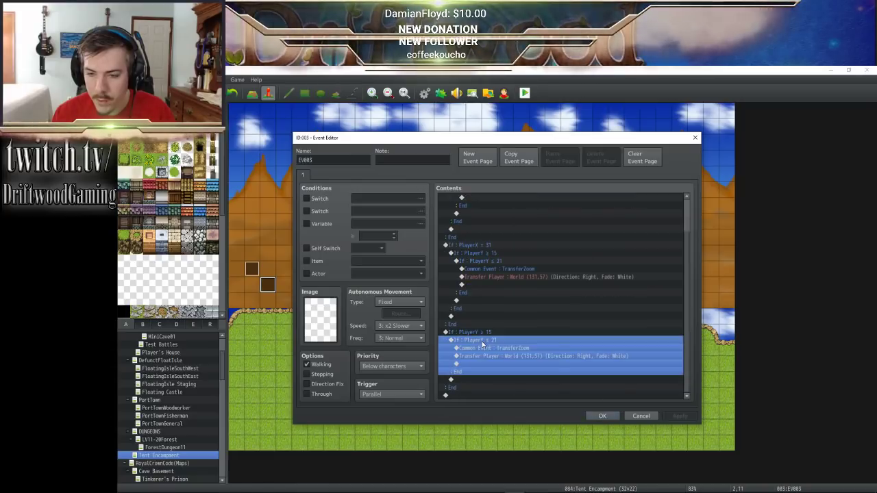
{"action": "right_click", "coordinate": [482, 345]}
{"action": "left_click", "coordinate": [503, 357]}
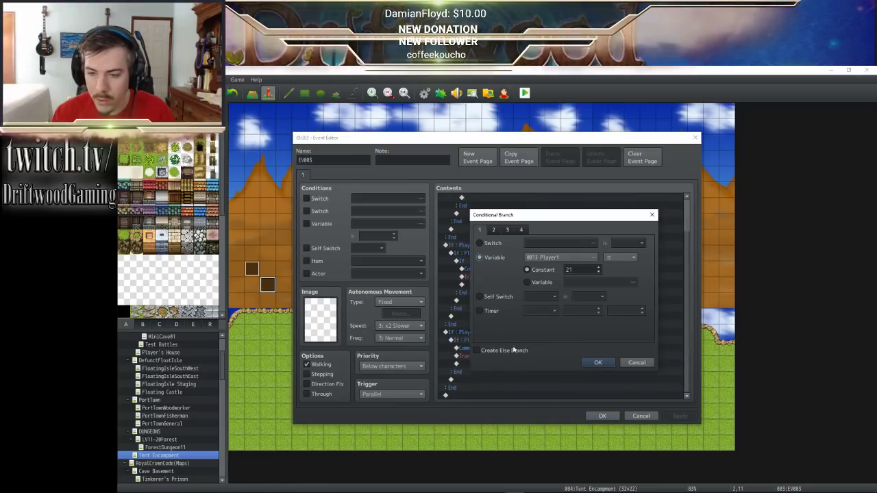
{"action": "left_click", "coordinate": [608, 259]}
{"action": "left_click", "coordinate": [616, 267]}
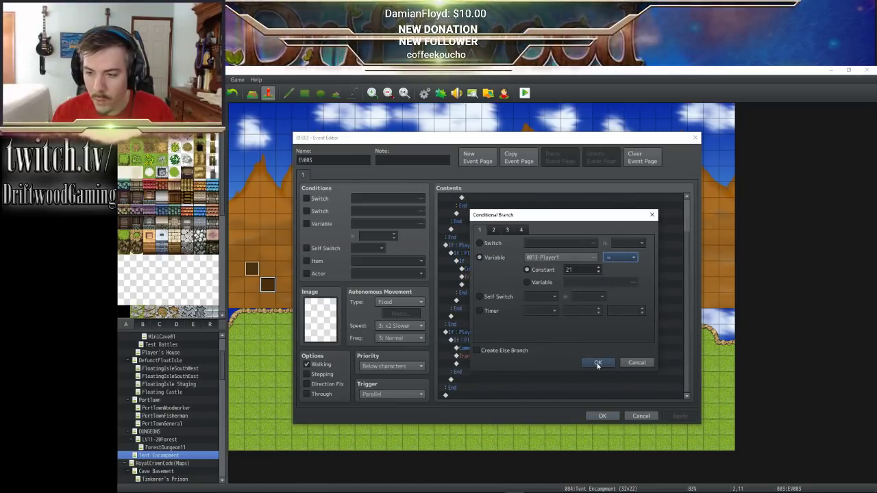
{"action": "left_click", "coordinate": [597, 363]}
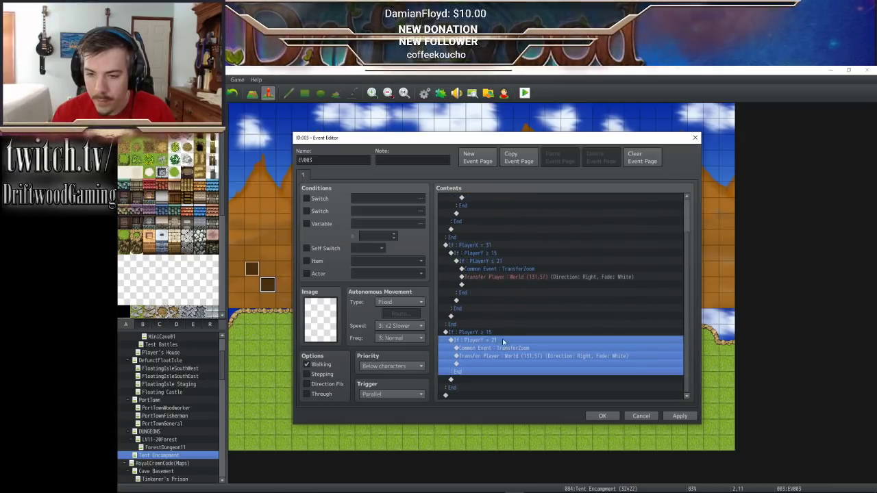
- Set the outer condition of the last copied branch to PlayerY = 21
{"action": "left_click", "coordinate": [480, 332]}
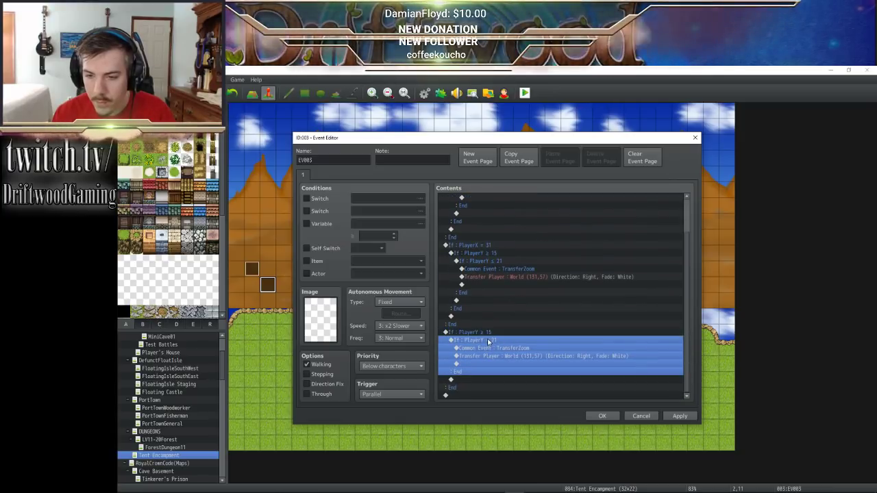
{"action": "right_click", "coordinate": [490, 334]}
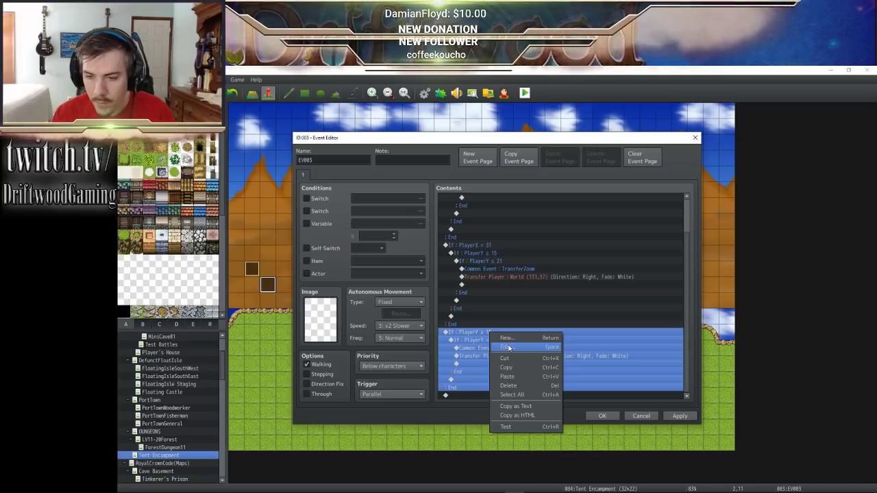
{"action": "left_click", "coordinate": [466, 347]}
{"action": "right_click", "coordinate": [473, 335]}
{"action": "left_click", "coordinate": [463, 348]}
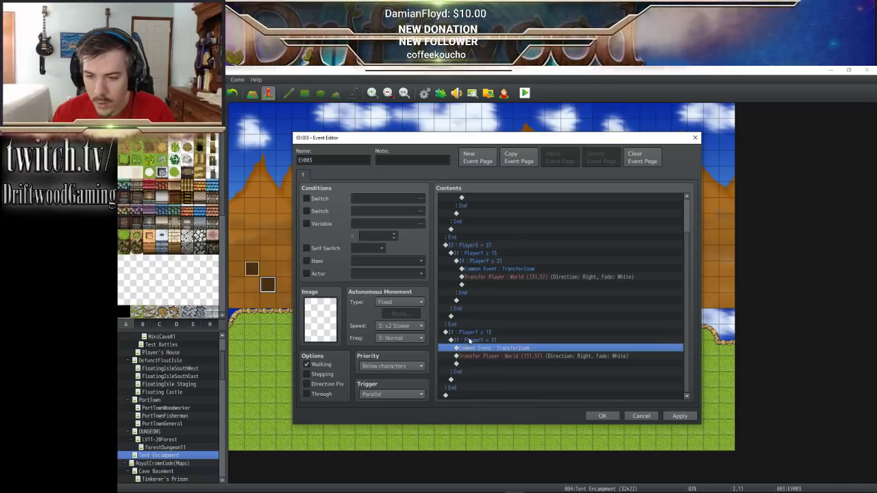
{"action": "left_click", "coordinate": [473, 341]}
{"action": "left_click", "coordinate": [488, 335]}
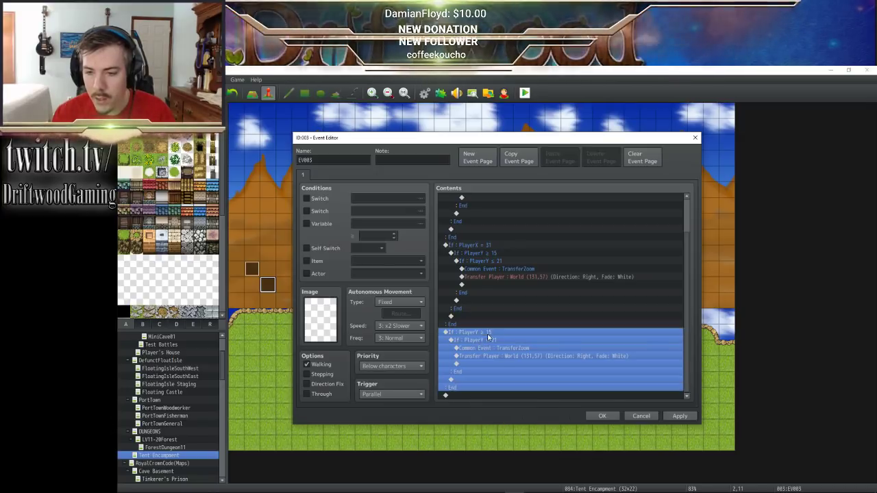
{"action": "right_click", "coordinate": [474, 335]}
{"action": "left_click", "coordinate": [500, 349]}
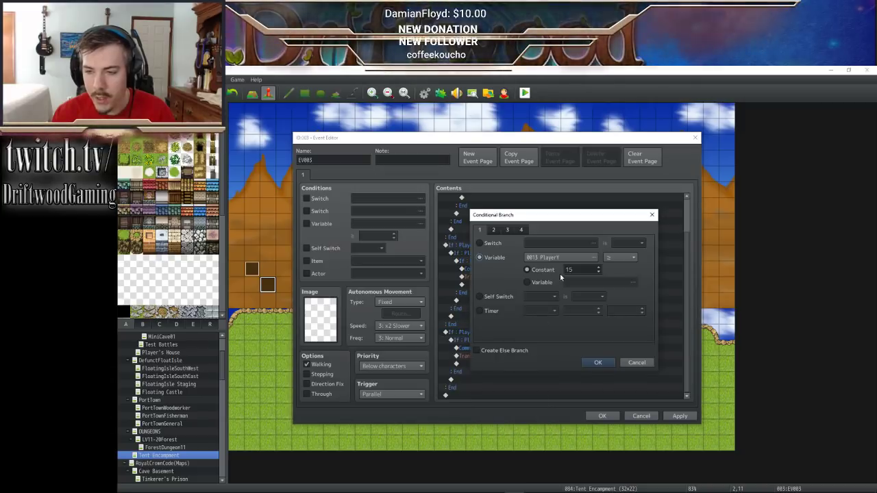
{"action": "left_click", "coordinate": [614, 257]}
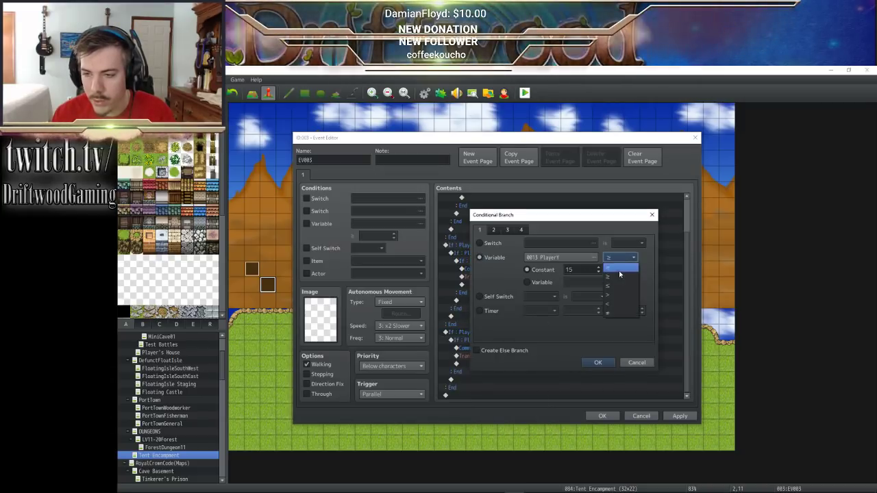
{"action": "left_click", "coordinate": [617, 257]}
{"action": "double_click", "coordinate": [575, 270]}
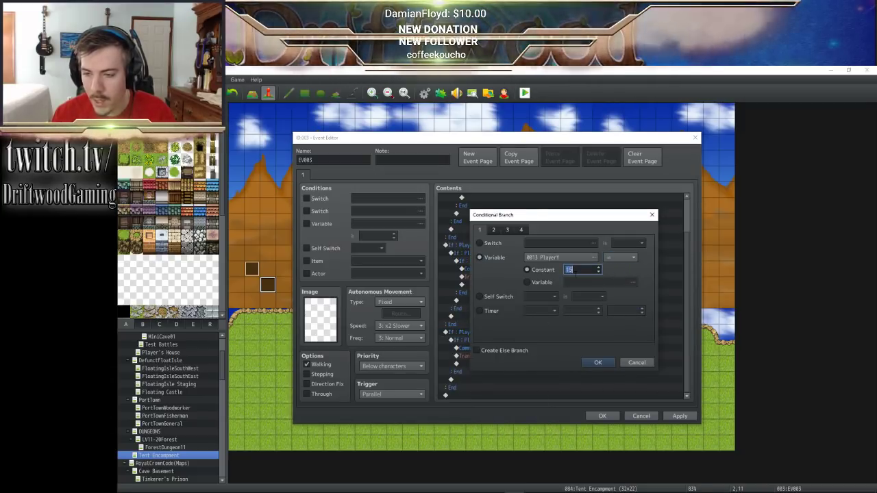
{"action": "type", "text": "21"}
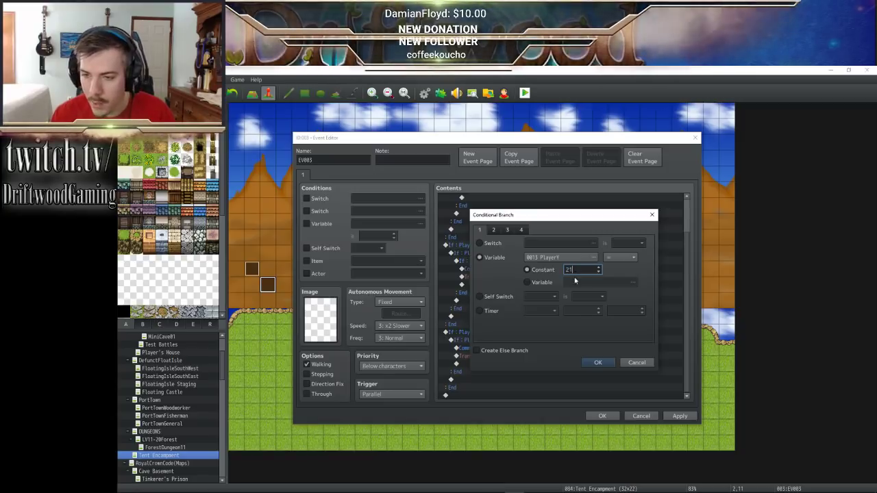
{"action": "left_click", "coordinate": [594, 362]}
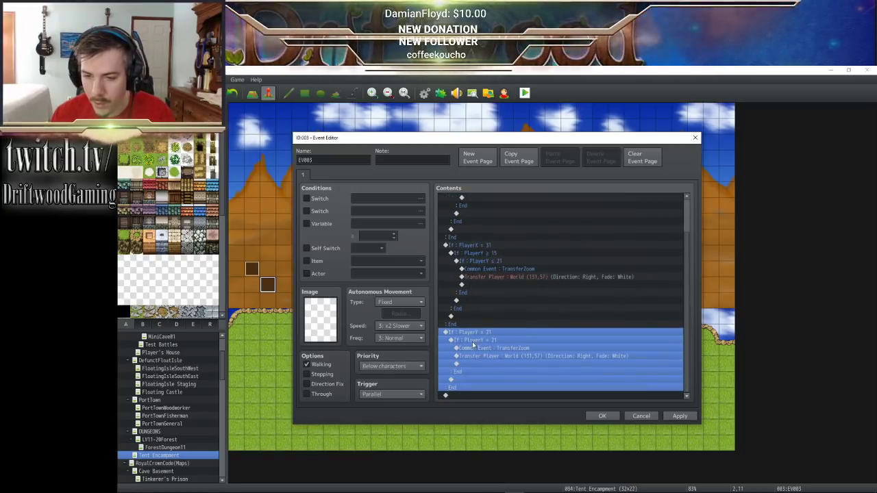
- Set the condition nested inside the last PlayerY = 21 branch to PlayerX ≥ 0
{"action": "left_click", "coordinate": [472, 342]}
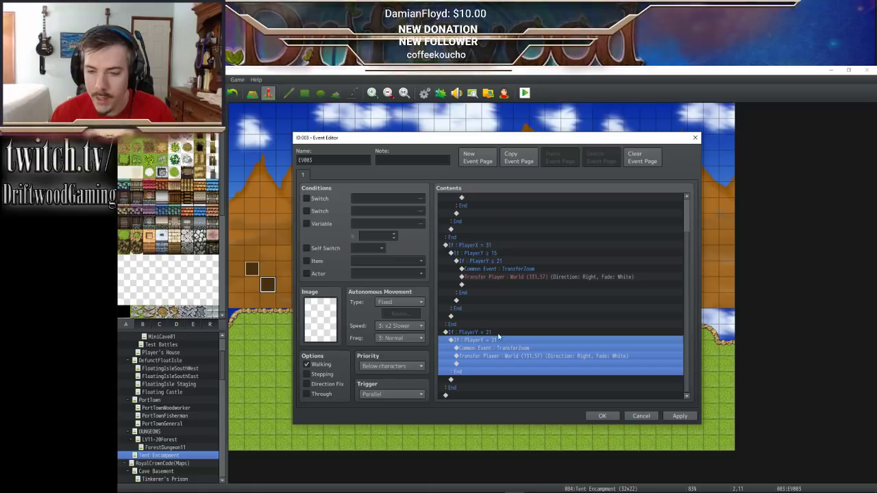
{"action": "right_click", "coordinate": [492, 340]}
{"action": "left_click", "coordinate": [517, 354]}
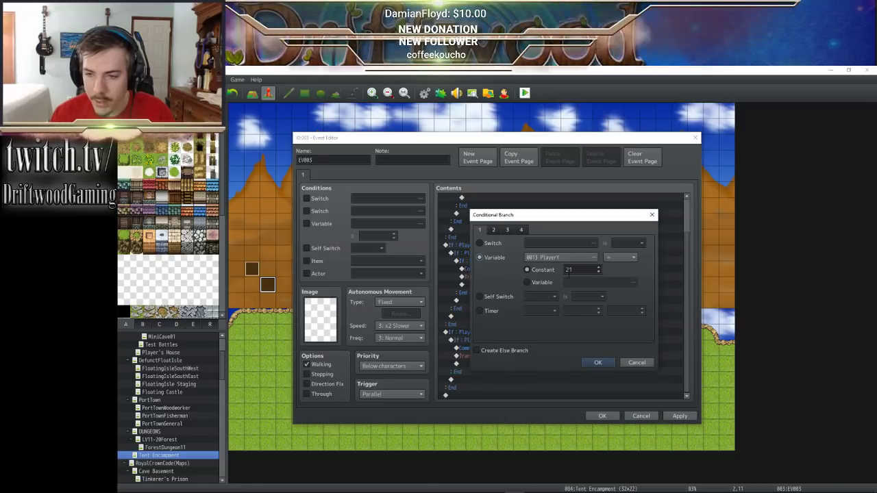
{"action": "left_click", "coordinate": [574, 257]}
{"action": "left_click", "coordinate": [581, 293]}
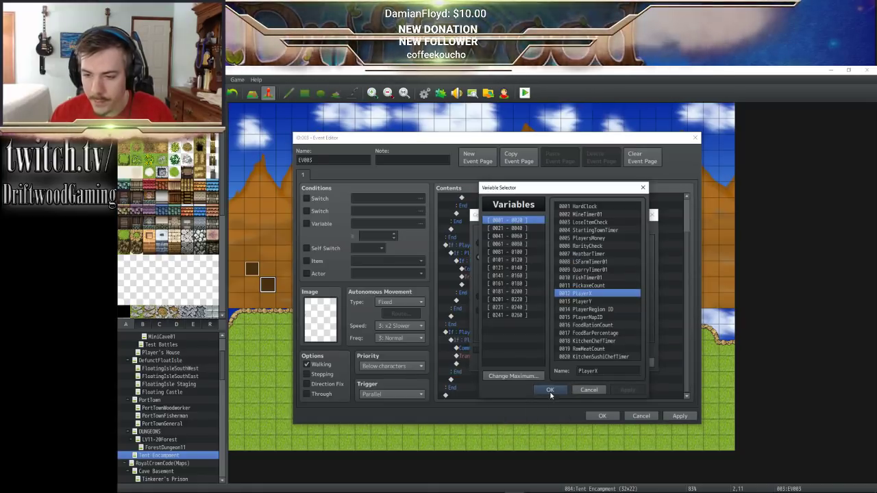
{"action": "left_click", "coordinate": [550, 393]}
{"action": "left_click", "coordinate": [621, 257]}
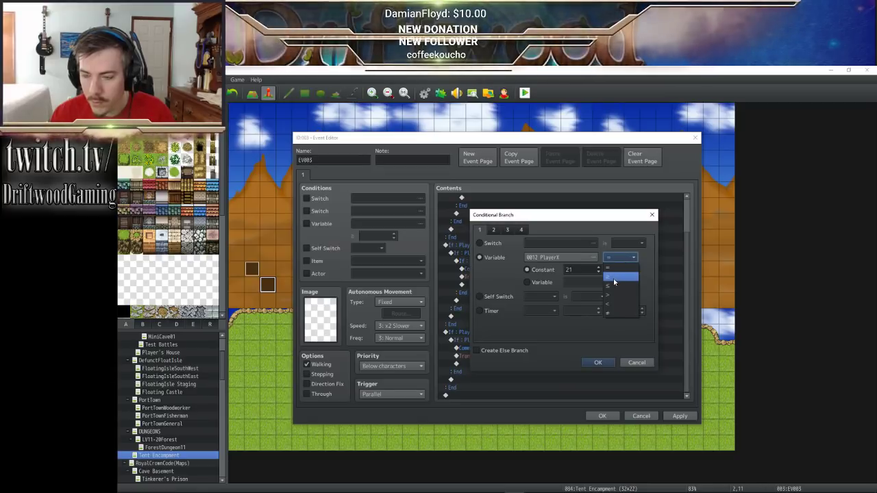
{"action": "left_click", "coordinate": [613, 277]}
{"action": "key", "text": "Tab"}
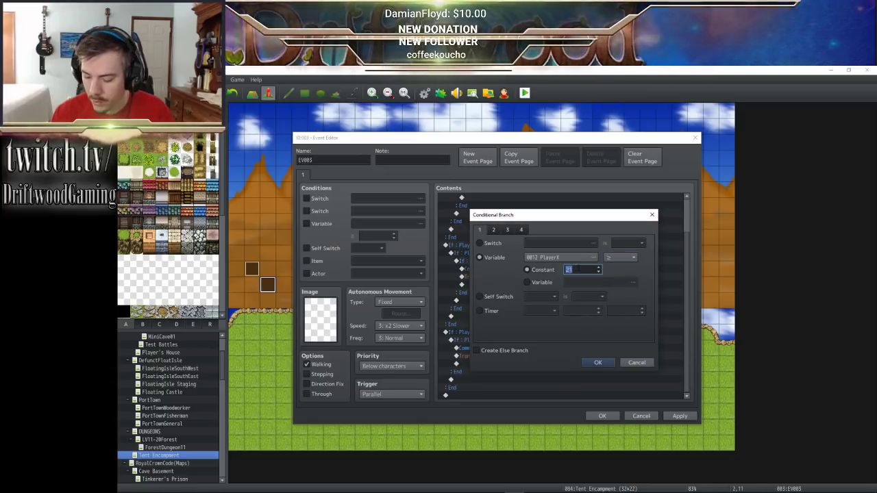
{"action": "type", "text": "0"}
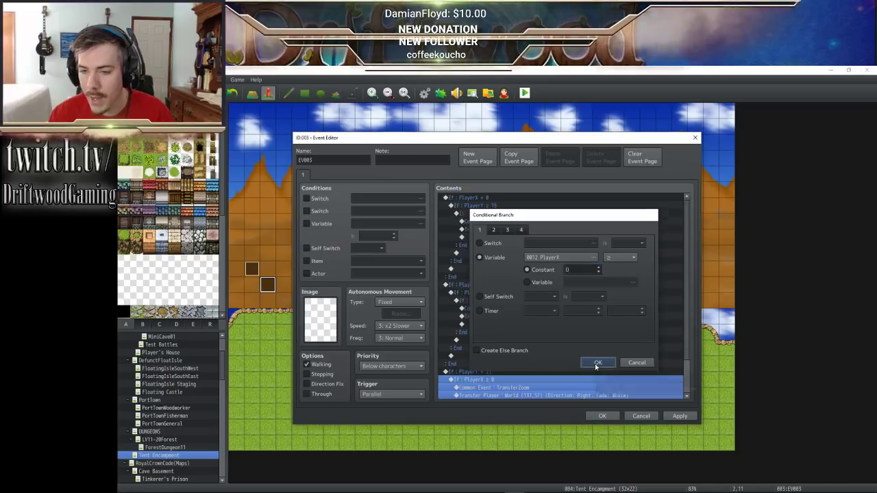
{"action": "left_click", "coordinate": [596, 363]}
- Move the TransferZoom and Transfer Player commands directly into the PlayerY = 21 branch, delete the nested PlayerX ≥ 0 condition, and save EV003
{"action": "left_click", "coordinate": [502, 335]}
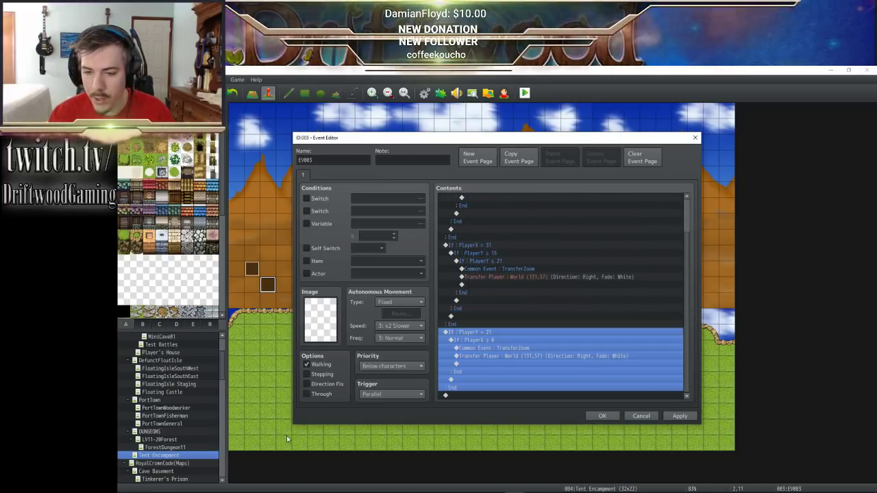
{"action": "left_click", "coordinate": [486, 341]}
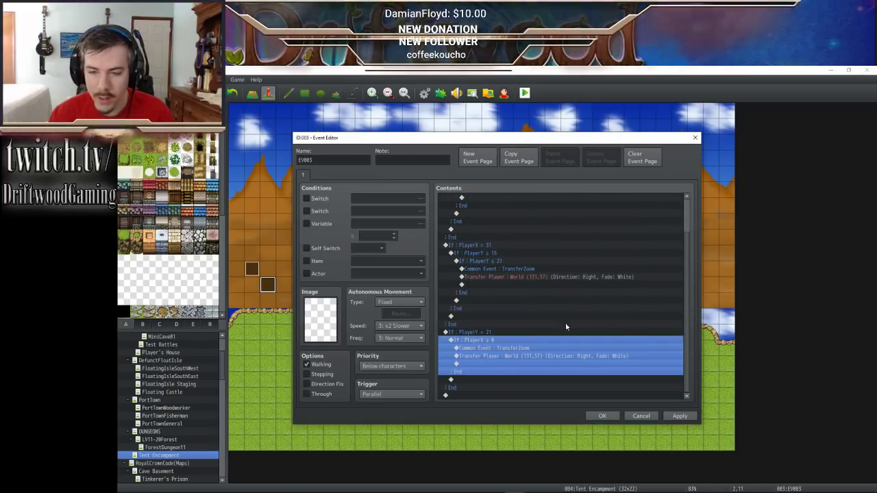
{"action": "left_click", "coordinate": [491, 348]}
{"action": "left_click", "coordinate": [491, 355], "text": "shift"}
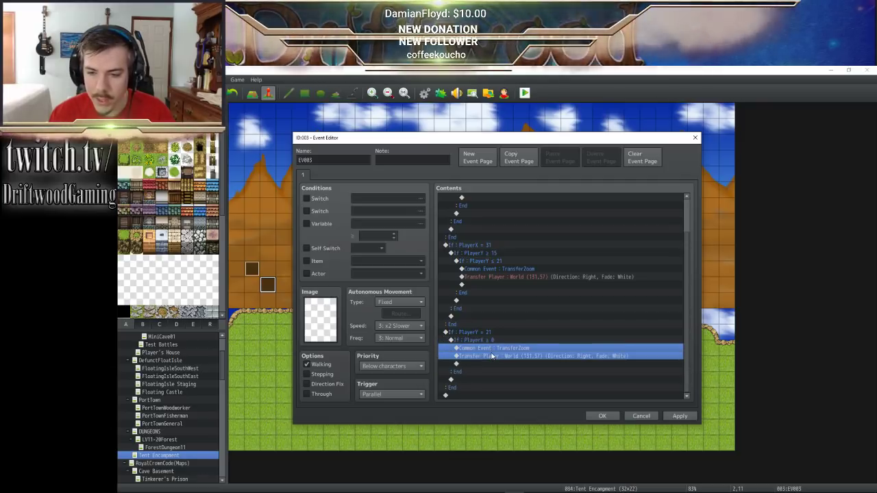
{"action": "key", "text": "Delete"}
{"action": "left_click", "coordinate": [484, 357]}
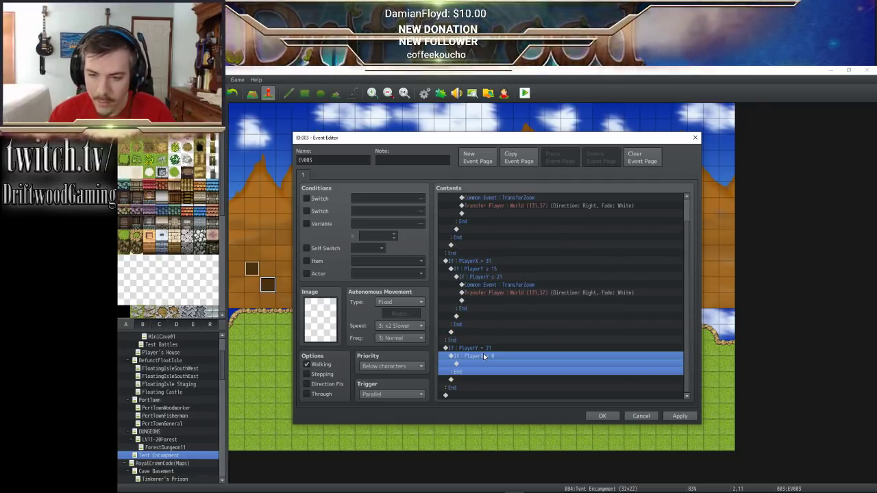
{"action": "key", "text": "ctrl+v"}
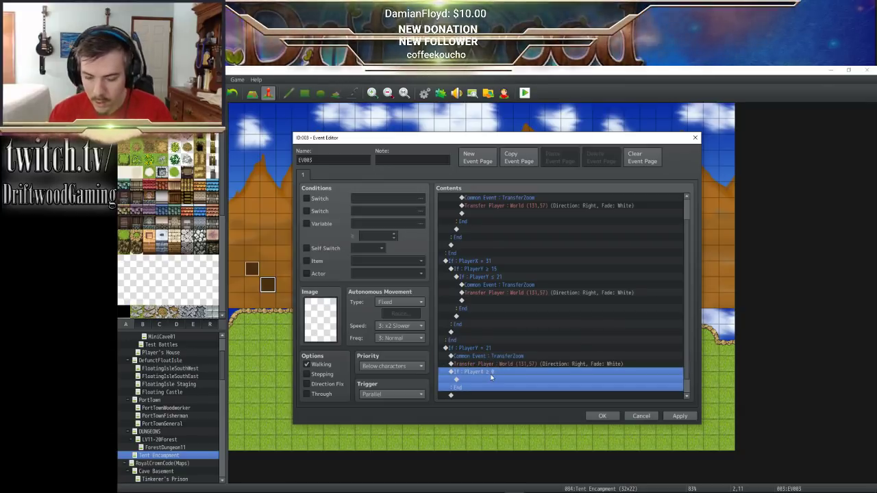
{"action": "key", "text": "Delete"}
{"action": "left_click", "coordinate": [602, 415]}
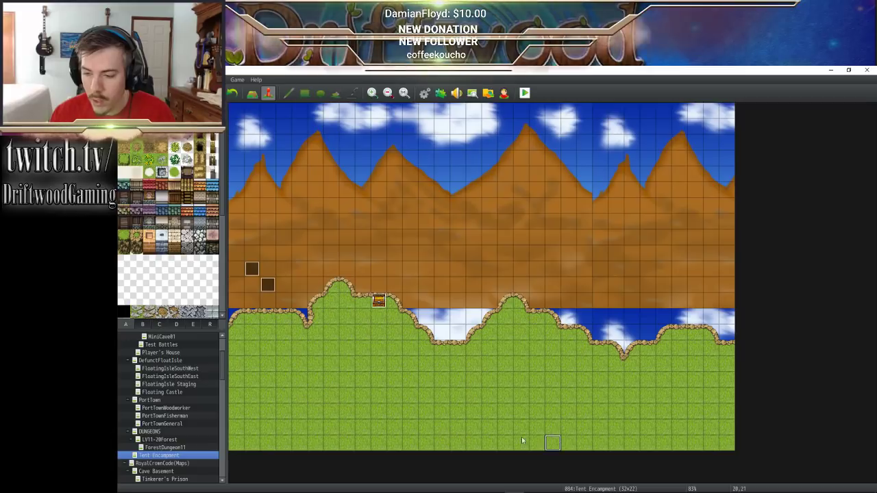
- Reopen EV003 and set the direction of the Transfer Player command in the PlayerX = 0 block to Left
{"action": "double_click", "coordinate": [268, 285]}
{"action": "left_click", "coordinate": [496, 357]}
{"action": "left_click", "coordinate": [503, 365]}
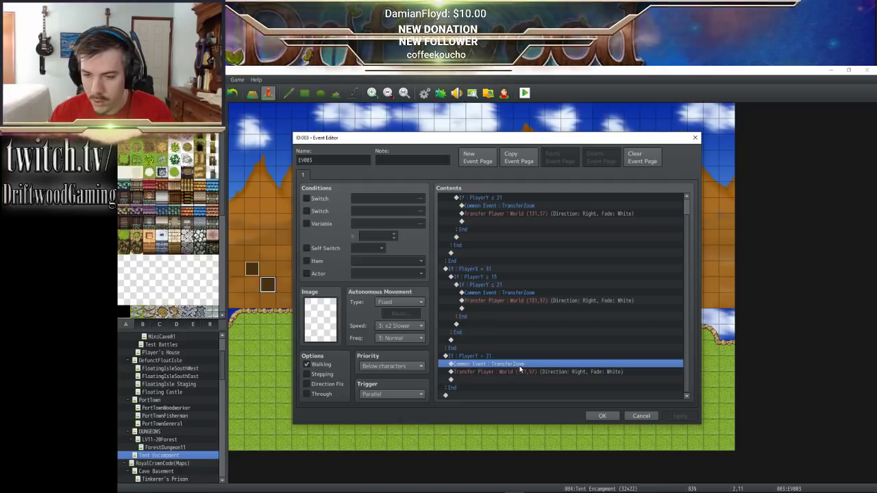
{"action": "left_click", "coordinate": [505, 372]}
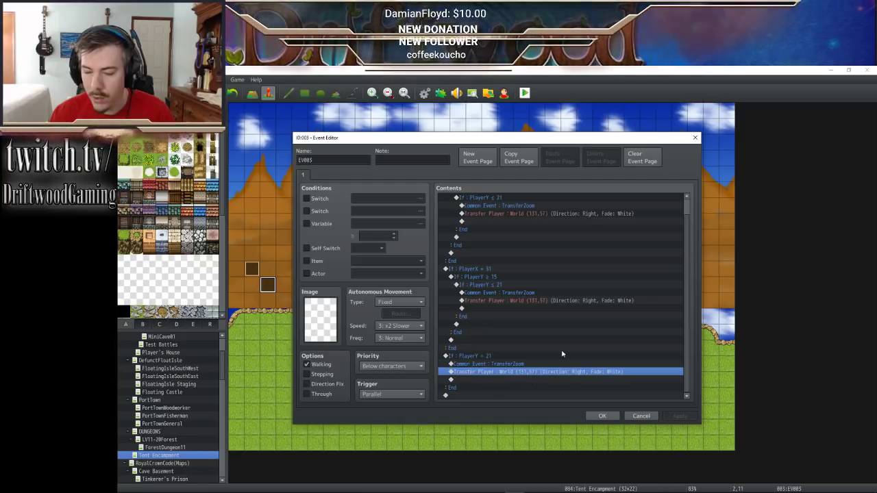
{"action": "scroll", "coordinate": [516, 280], "scroll_direction": "up", "scroll_amount": 1}
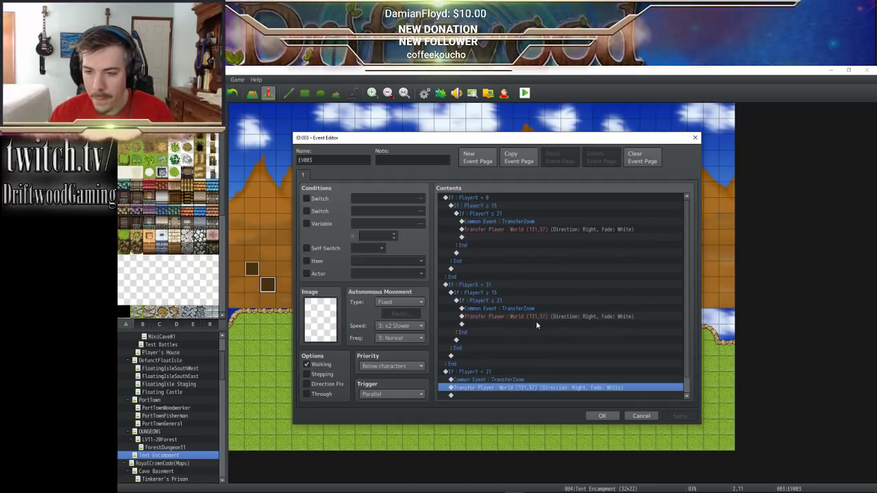
{"action": "right_click", "coordinate": [516, 230]}
{"action": "left_click", "coordinate": [538, 249]}
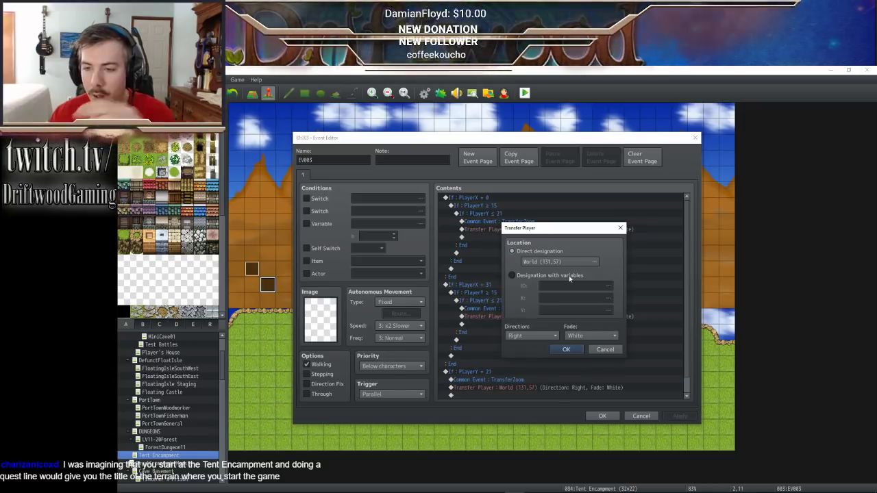
{"action": "left_click", "coordinate": [533, 338]}
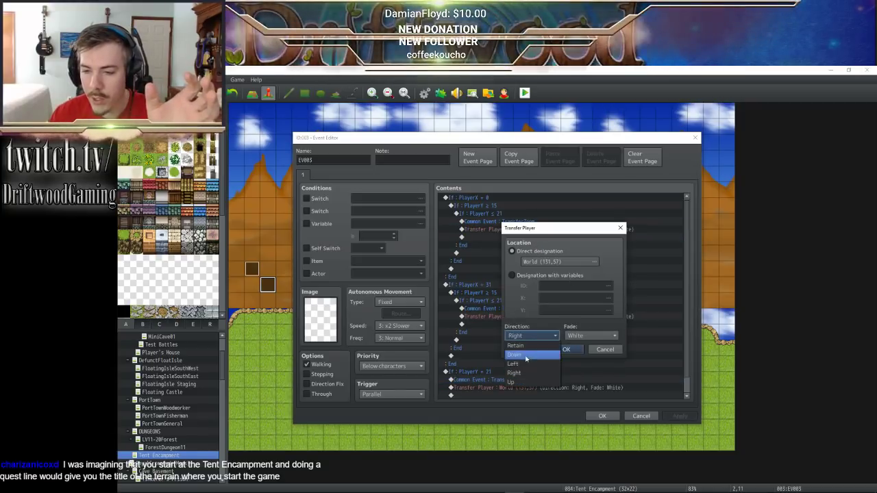
{"action": "left_click", "coordinate": [524, 367]}
{"action": "left_click", "coordinate": [566, 349]}
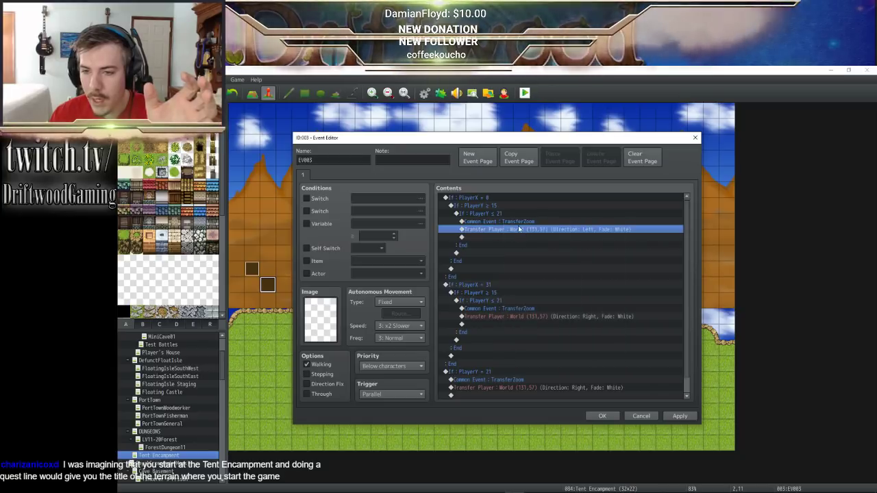
- Set the destination of the PlayerX = 0 block's Transfer Player command to World (130,56), the tile west of the tent
{"action": "right_click", "coordinate": [516, 230]}
{"action": "left_click", "coordinate": [538, 248]}
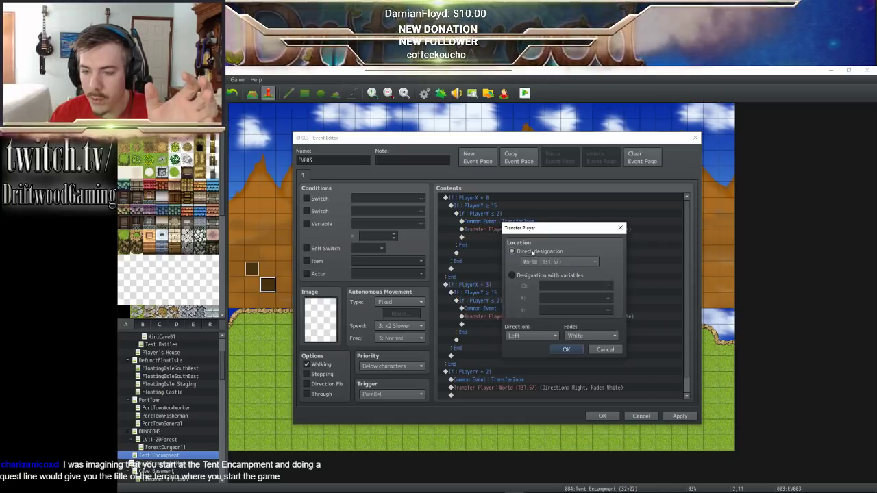
{"action": "left_click", "coordinate": [596, 261]}
{"action": "left_click", "coordinate": [571, 258]}
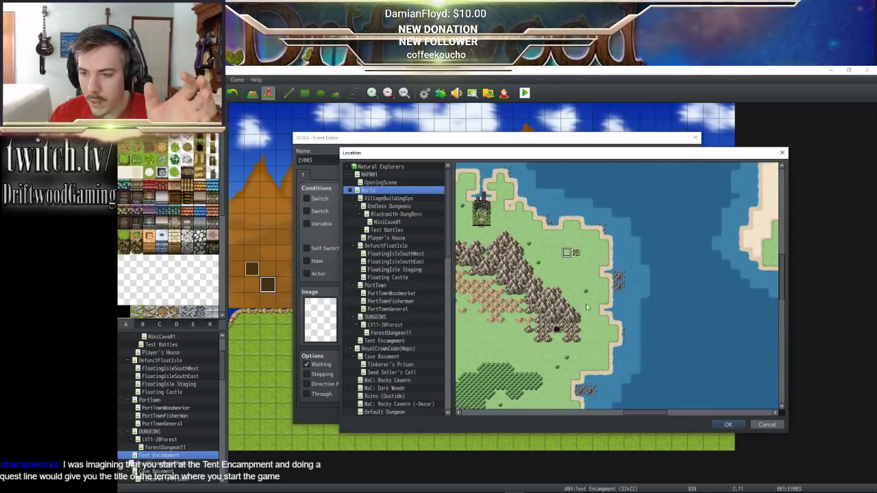
{"action": "left_click", "coordinate": [726, 420]}
{"action": "left_click", "coordinate": [563, 351]}
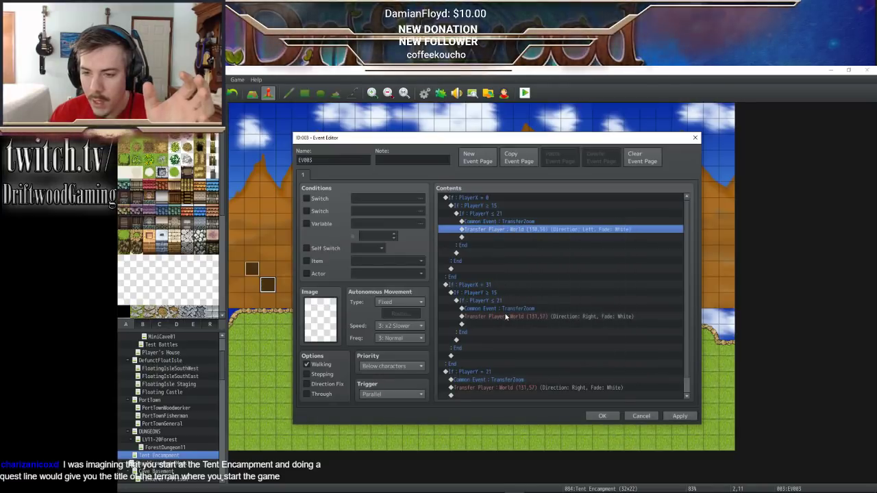
- Set the destination of the PlayerX = 31 block's Transfer Player command to World (132,56), the tile east of the tent
{"action": "left_click", "coordinate": [505, 319]}
{"action": "right_click", "coordinate": [507, 319]}
{"action": "left_click", "coordinate": [538, 332]}
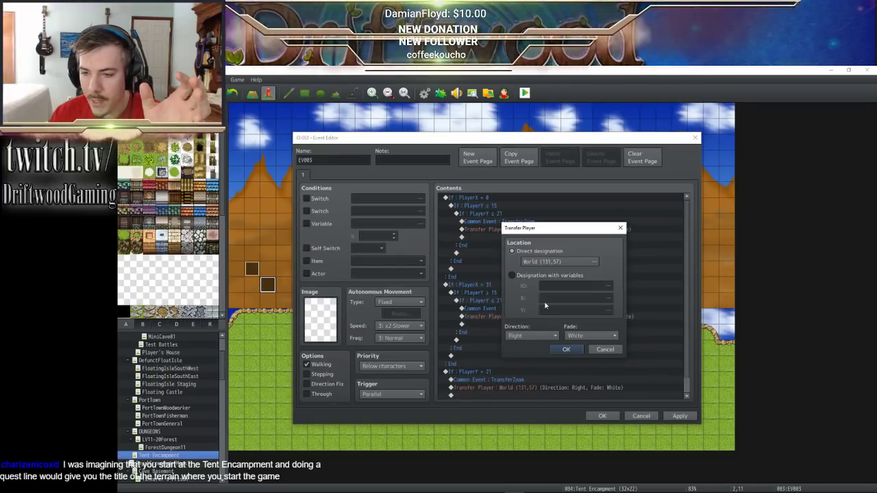
{"action": "left_click", "coordinate": [585, 262]}
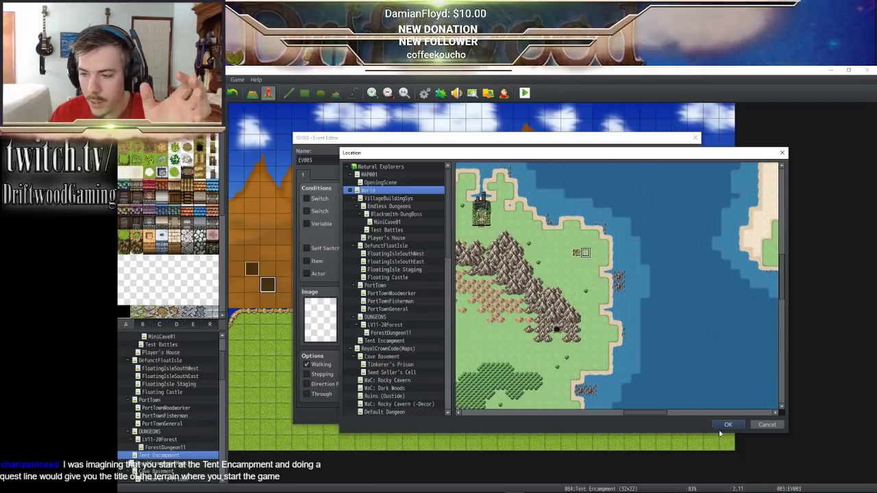
{"action": "left_click", "coordinate": [726, 426]}
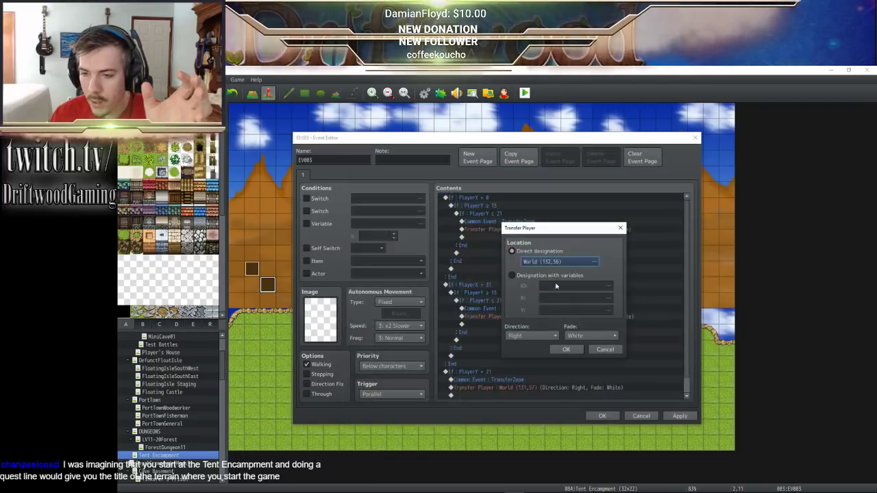
{"action": "left_click", "coordinate": [565, 349]}
{"action": "scroll", "coordinate": [517, 331], "scroll_direction": "down", "scroll_amount": 1}
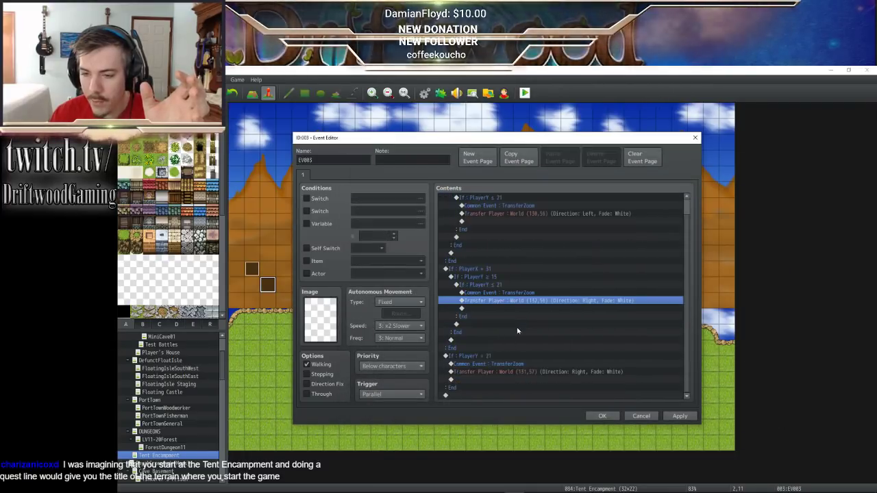
- Set the PlayerY = 21 branch's Transfer Player command to face Down, with World (131,57) as its destination
{"action": "right_click", "coordinate": [511, 371]}
{"action": "left_click", "coordinate": [525, 388]}
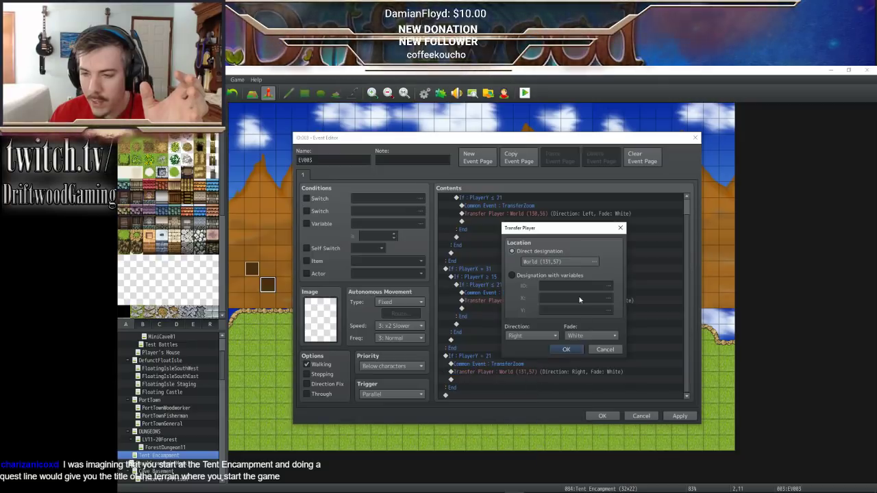
{"action": "left_click", "coordinate": [543, 335]}
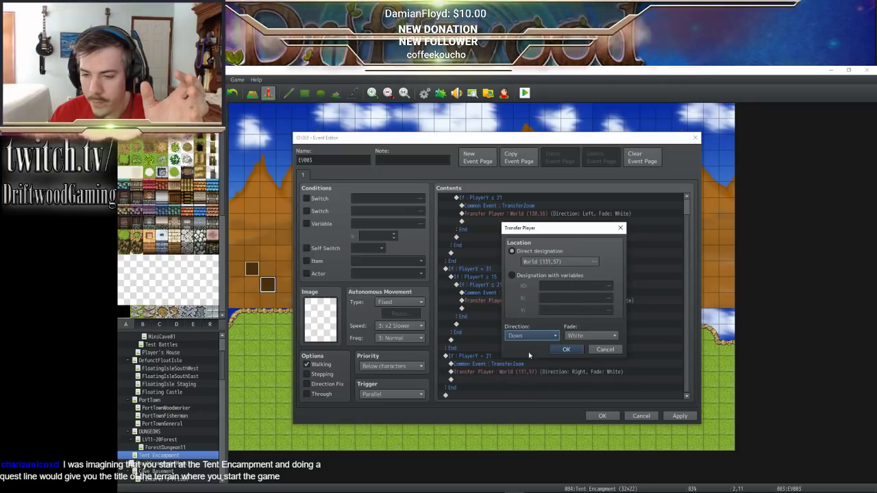
{"action": "left_click", "coordinate": [527, 355]}
{"action": "left_click", "coordinate": [564, 264]}
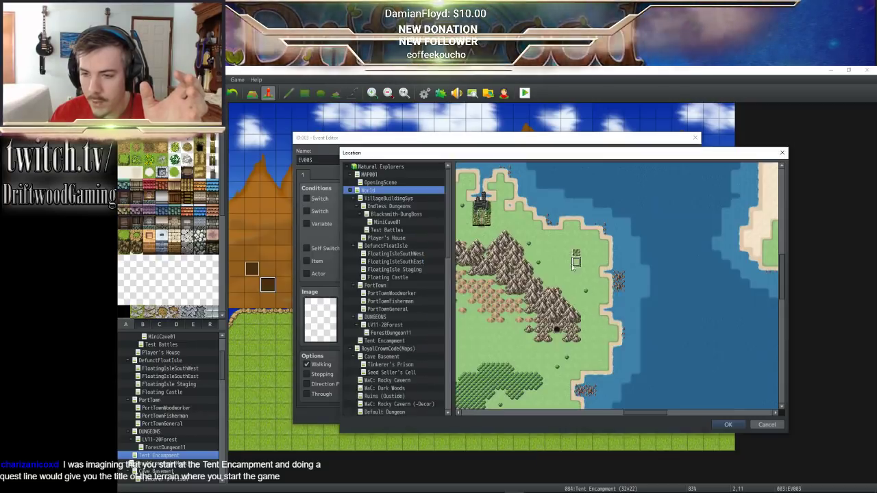
{"action": "left_click", "coordinate": [728, 424]}
{"action": "left_click", "coordinate": [566, 353]}
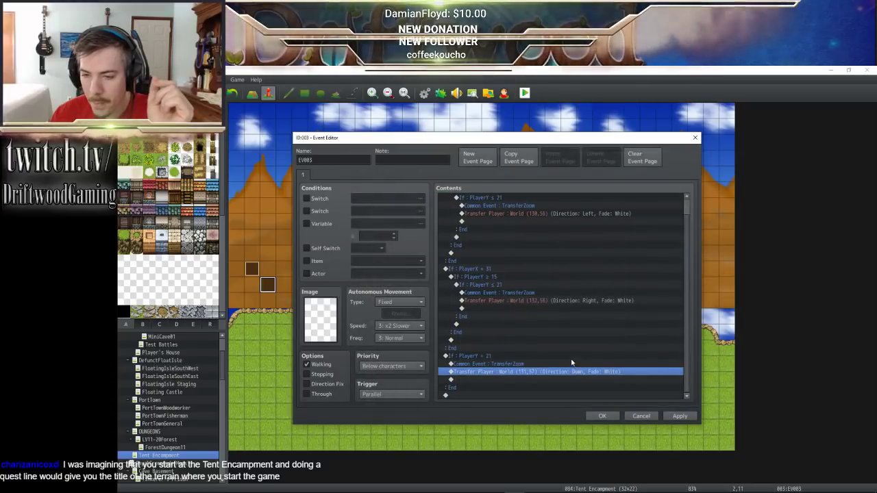
- Apply the event's changes, rename the event to xfers, and save it
{"action": "left_click", "coordinate": [678, 416]}
{"action": "double_click", "coordinate": [332, 162]}
{"action": "type", "text": "xfers"}
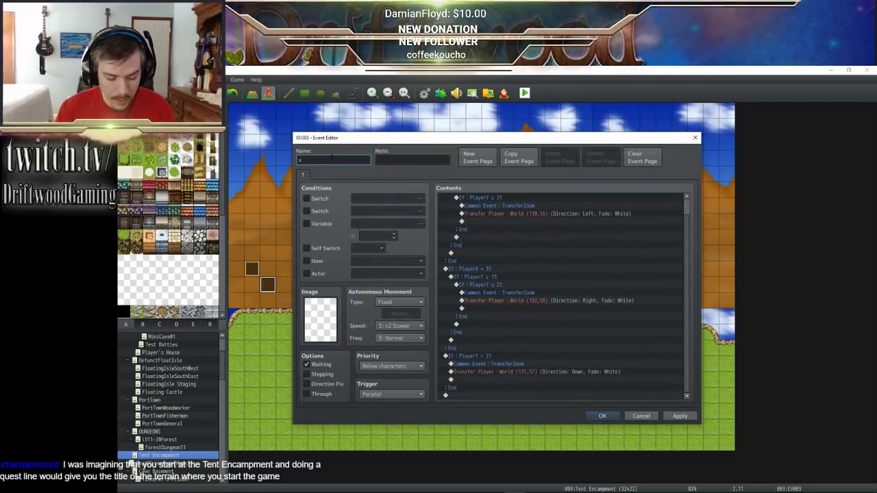
{"action": "left_click", "coordinate": [602, 416]}
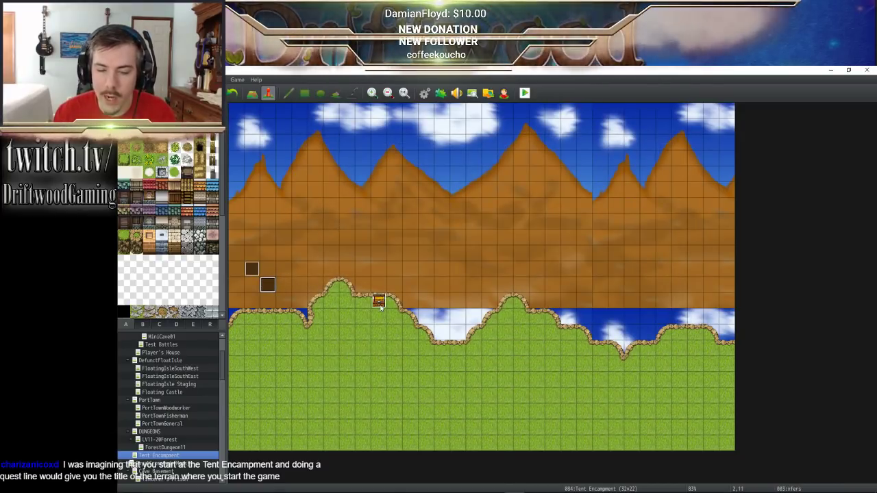
- Set the player's starting position to tile 10,14 on the grass just southeast of the chest
{"action": "right_click", "coordinate": [385, 327]}
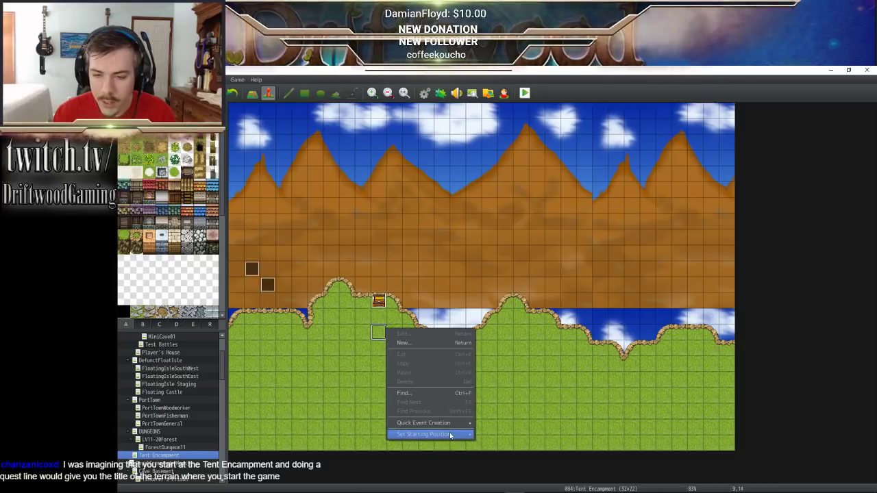
{"action": "left_click", "coordinate": [489, 429]}
{"action": "right_click", "coordinate": [390, 330]}
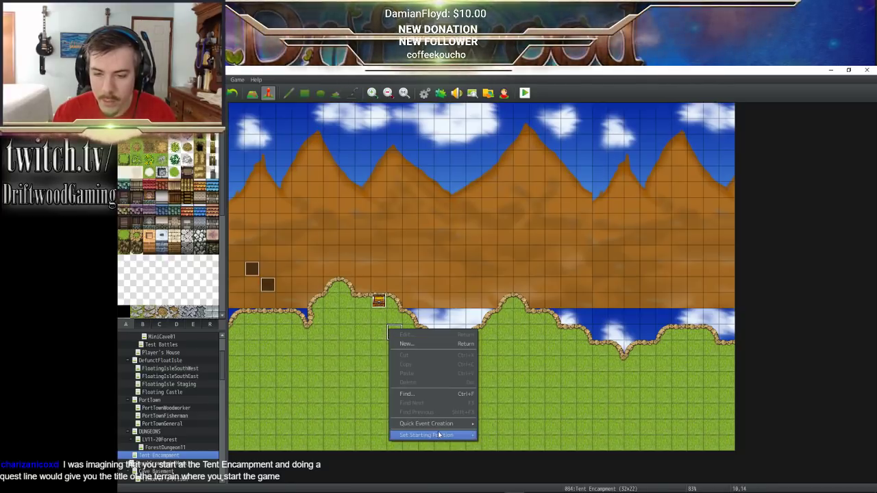
{"action": "mouse_move", "coordinate": [440, 434]}
{"action": "left_click", "coordinate": [497, 435]}
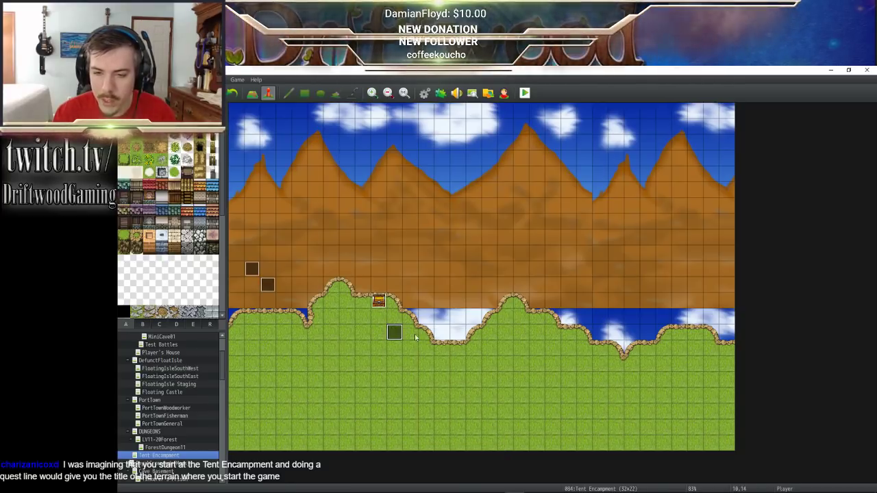
- Insert a Control Switches command in the TentChest event before the Portable Tent item change, turning switch 0015 PlayerTracker ON
{"action": "double_click", "coordinate": [378, 301]}
{"action": "right_click", "coordinate": [483, 259]}
{"action": "left_click", "coordinate": [498, 265]}
{"action": "left_click", "coordinate": [485, 176]}
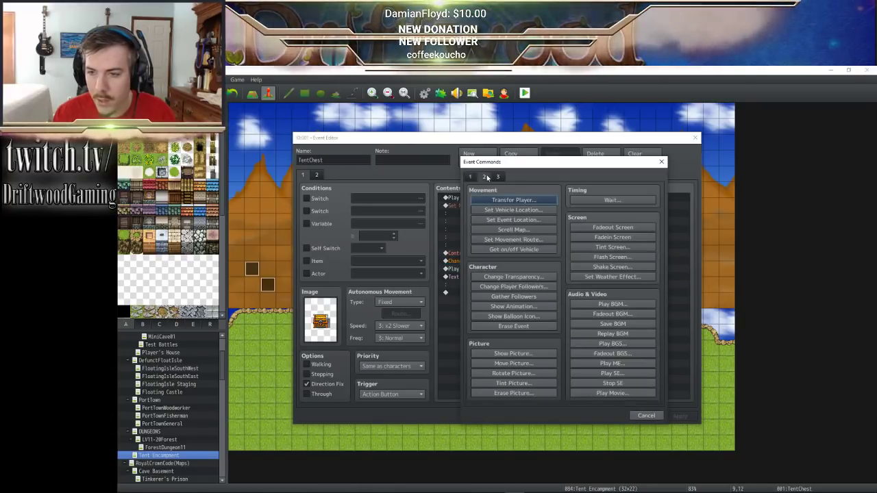
{"action": "left_click", "coordinate": [470, 177]}
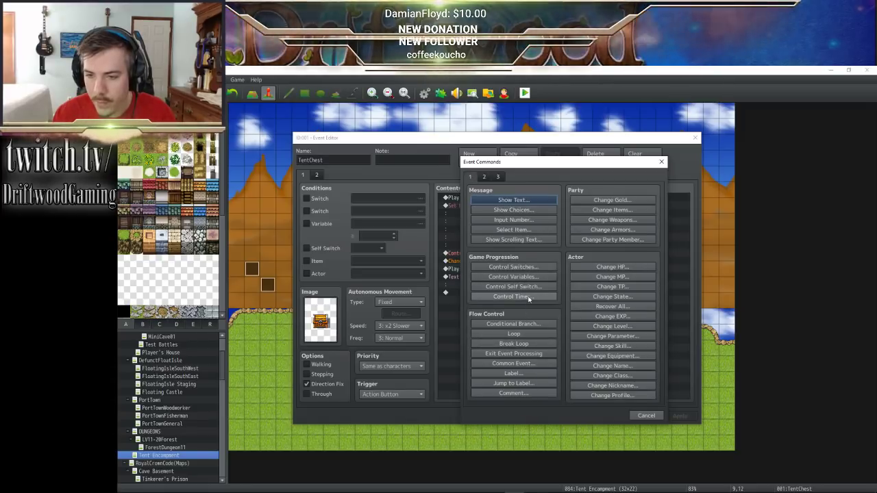
{"action": "left_click", "coordinate": [527, 267]}
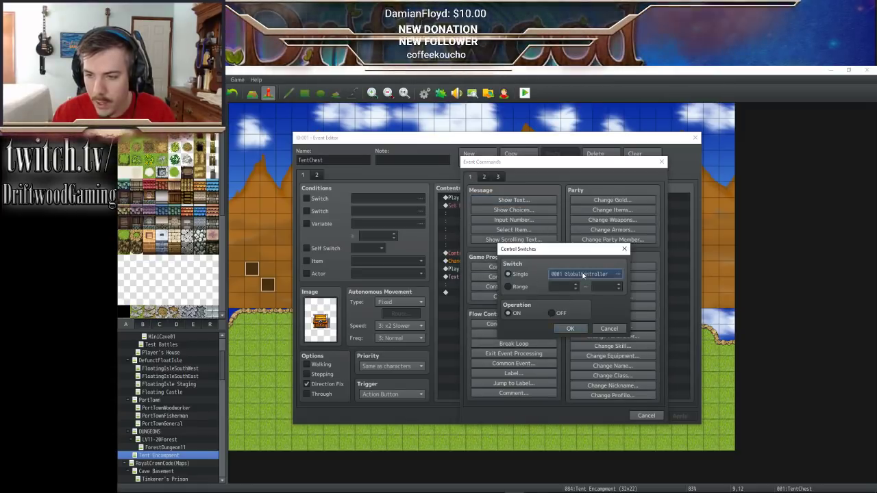
{"action": "left_click", "coordinate": [620, 277]}
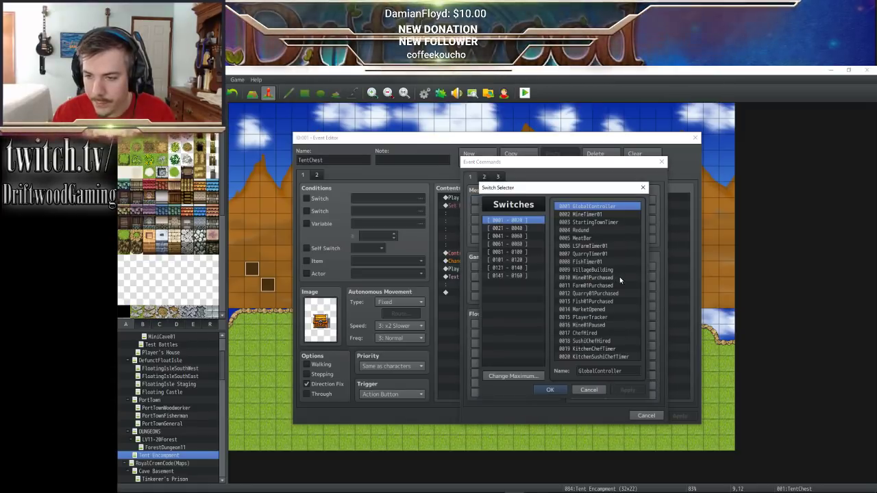
{"action": "left_click", "coordinate": [601, 318]}
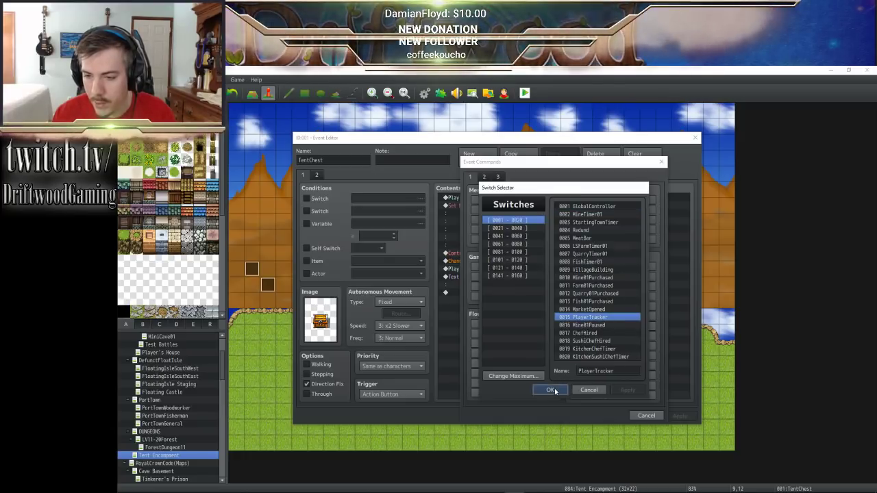
{"action": "left_click", "coordinate": [550, 389]}
{"action": "left_click", "coordinate": [565, 331]}
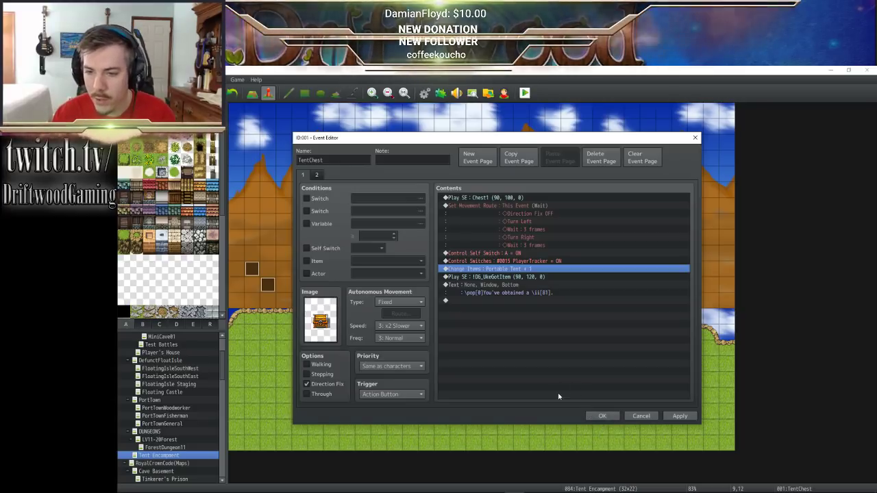
{"action": "left_click", "coordinate": [536, 253]}
{"action": "left_click", "coordinate": [538, 263]}
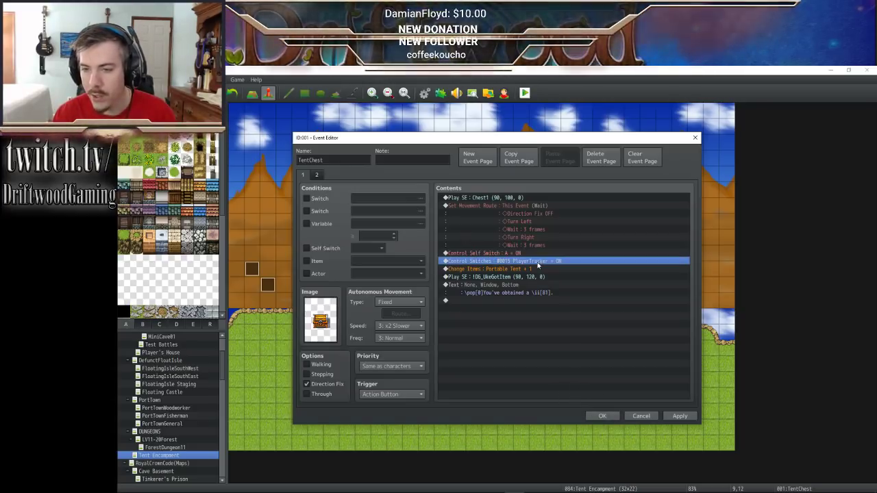
- Accept the TentChest event's changes and set the player's starting position to tile 9,13, directly below the chest
{"action": "left_click", "coordinate": [603, 416]}
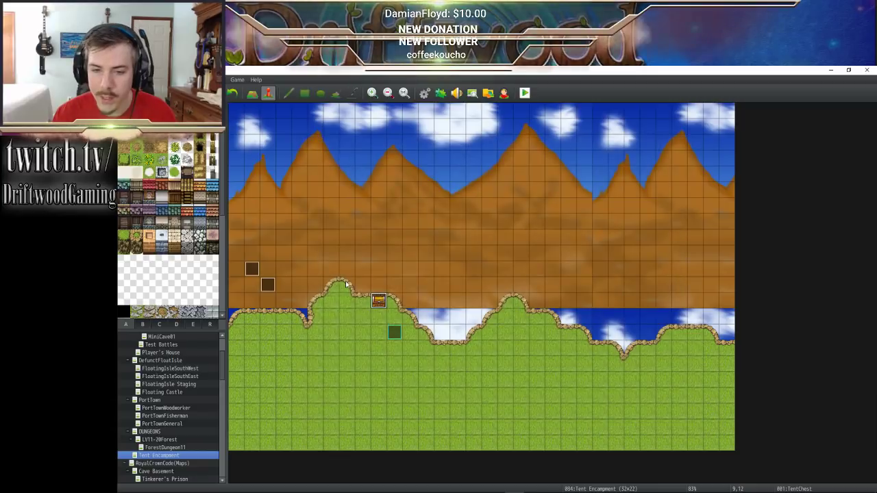
{"action": "left_click", "coordinate": [382, 322]}
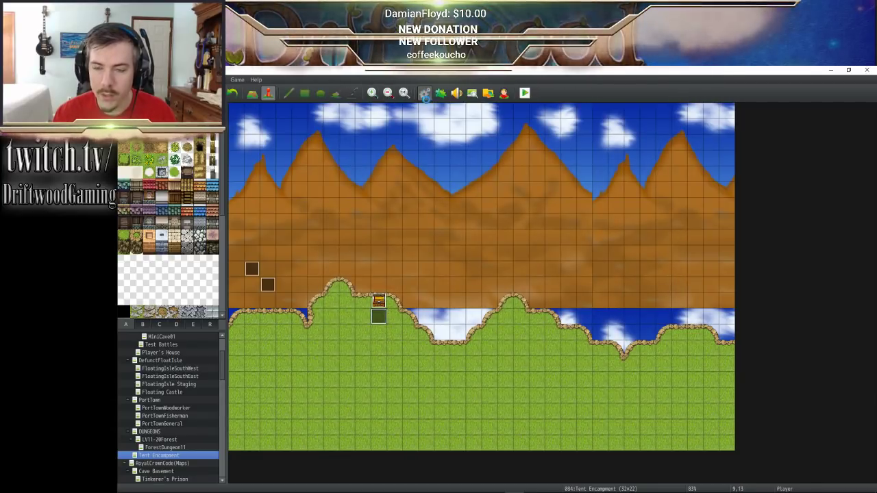
- In the database's System settings, turn off Start Transparent and change the starting party member to 0010 MechBattle Toaster
{"action": "left_click", "coordinate": [425, 93]}
{"action": "left_click", "coordinate": [574, 174]}
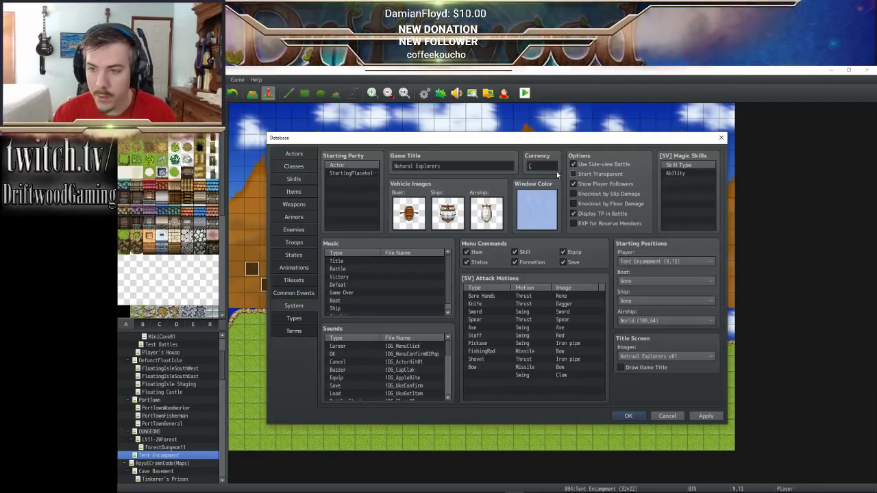
{"action": "right_click", "coordinate": [360, 177]}
{"action": "left_click", "coordinate": [373, 185]}
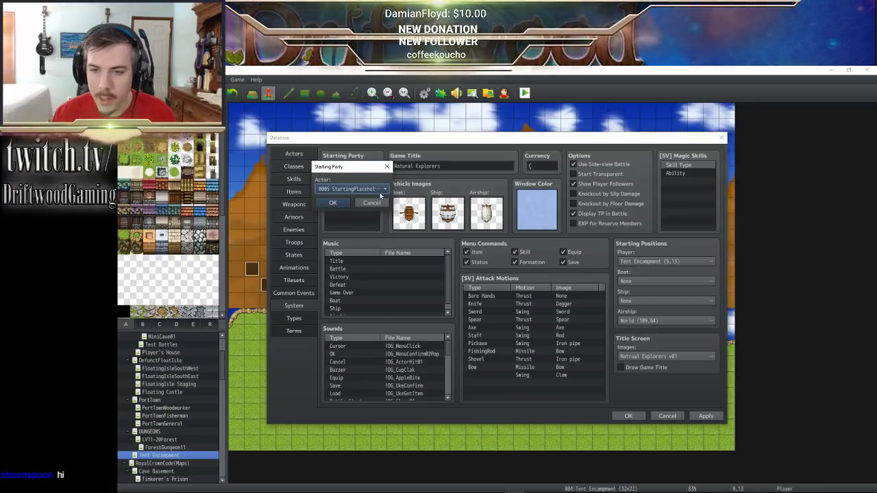
{"action": "left_click", "coordinate": [370, 189]}
{"action": "left_click", "coordinate": [346, 280]}
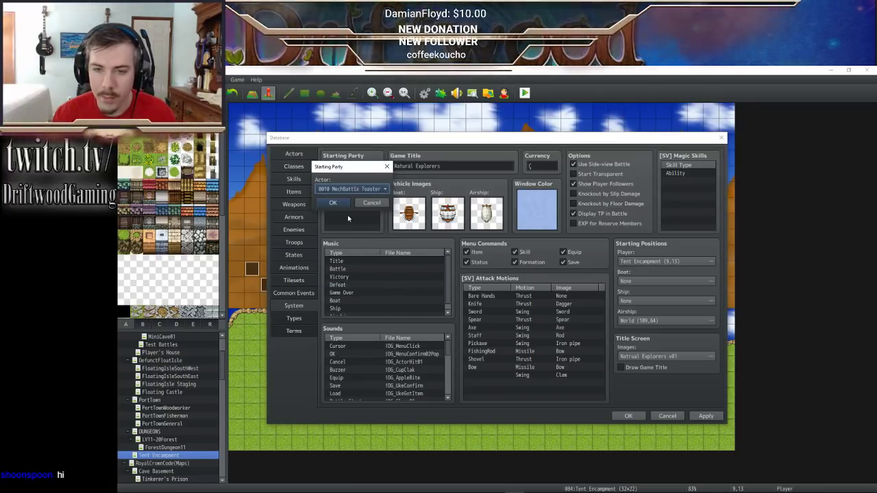
{"action": "left_click", "coordinate": [334, 201]}
{"action": "left_click", "coordinate": [628, 415]}
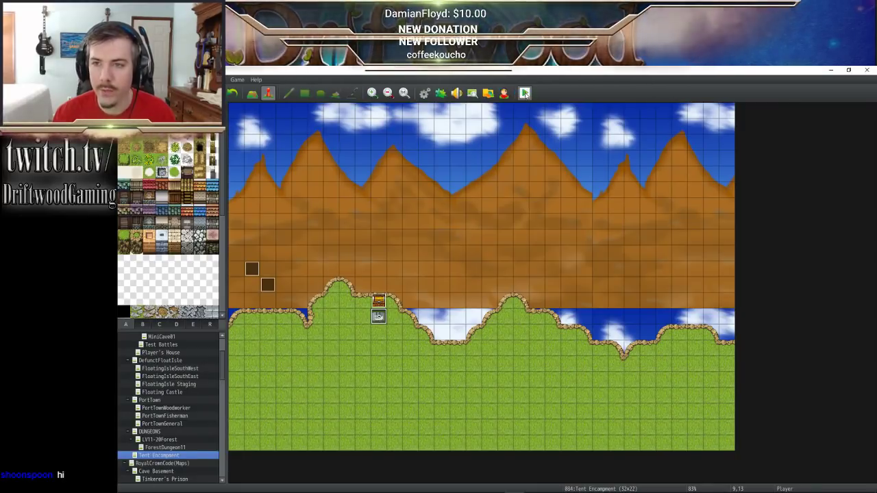
- Start a playtest and open the chest above the character to collect the Portable Tent
{"action": "left_click", "coordinate": [524, 94]}
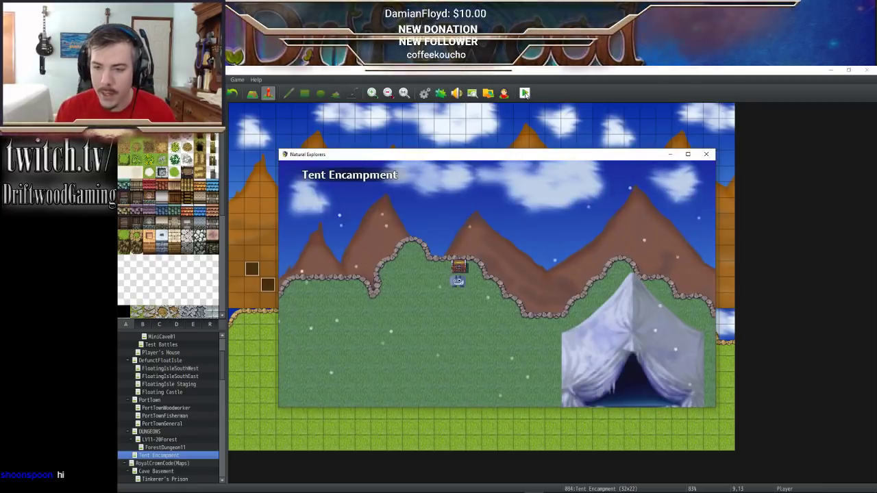
{"action": "key", "text": "Up"}
{"action": "key", "text": "Return"}
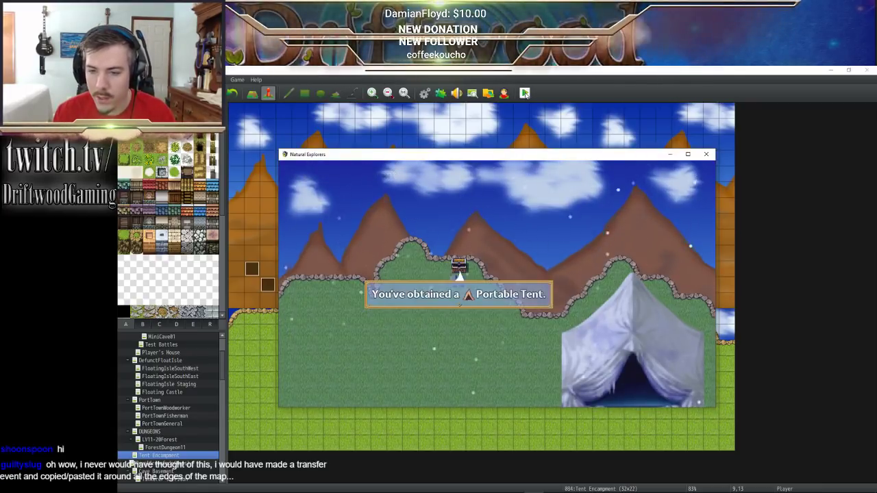
{"action": "key", "text": "Return"}
- Test the western edge transfer by walking off the encampment's west side to the World map, and re-enter the encampment
{"action": "key", "text": "Down"}
{"action": "key", "text": "Left"}
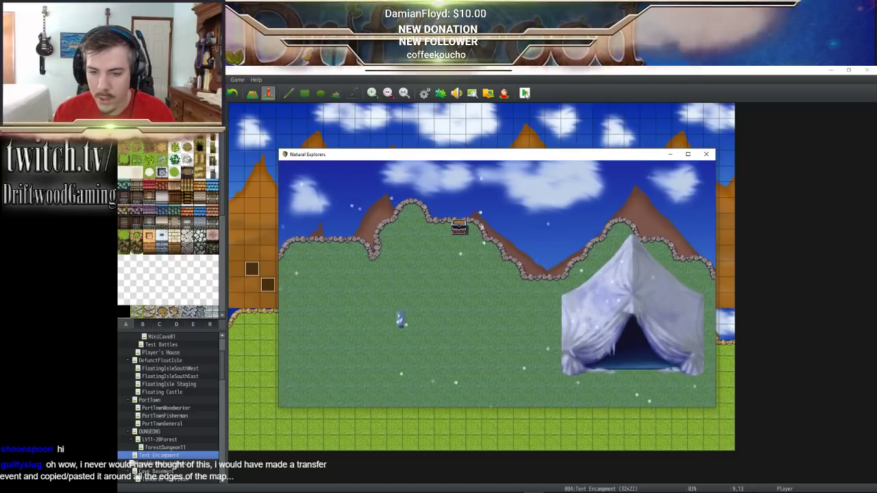
{"action": "key", "text": "Left"}
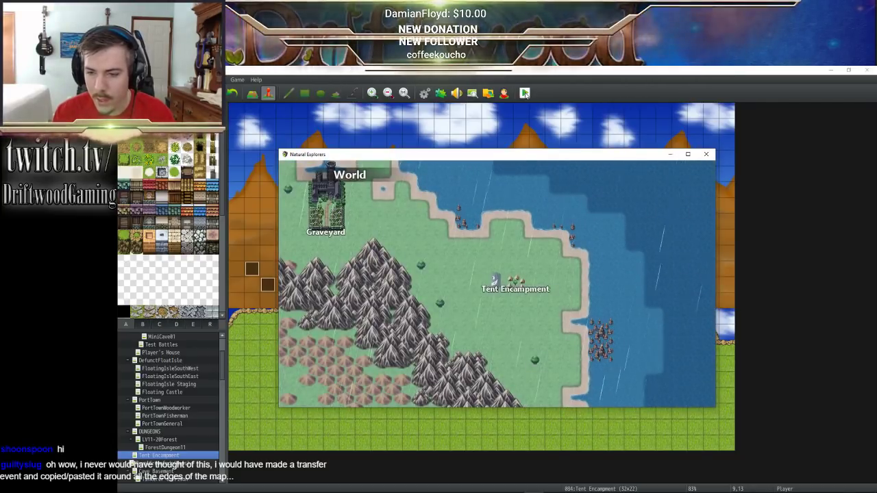
{"action": "key", "text": "Right"}
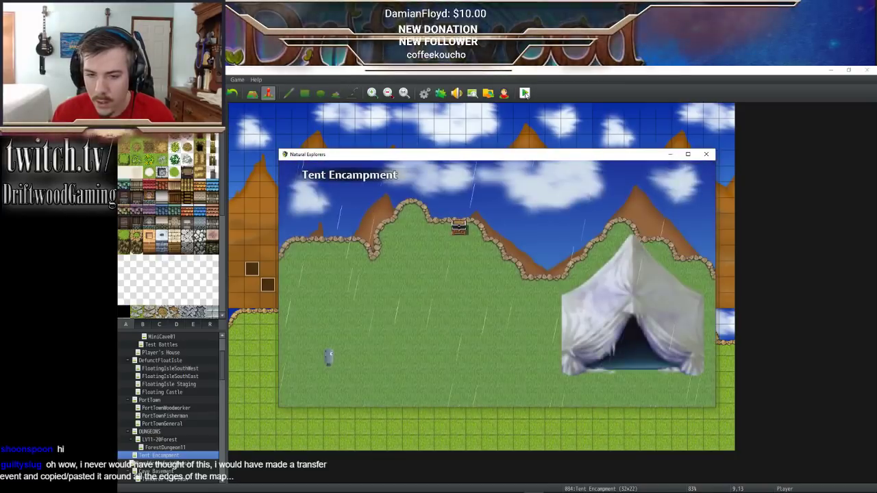
- Test the southern and eastern edge transfers by walking off those sides of the encampment, returning to it from the World map
{"action": "key", "text": "Down"}
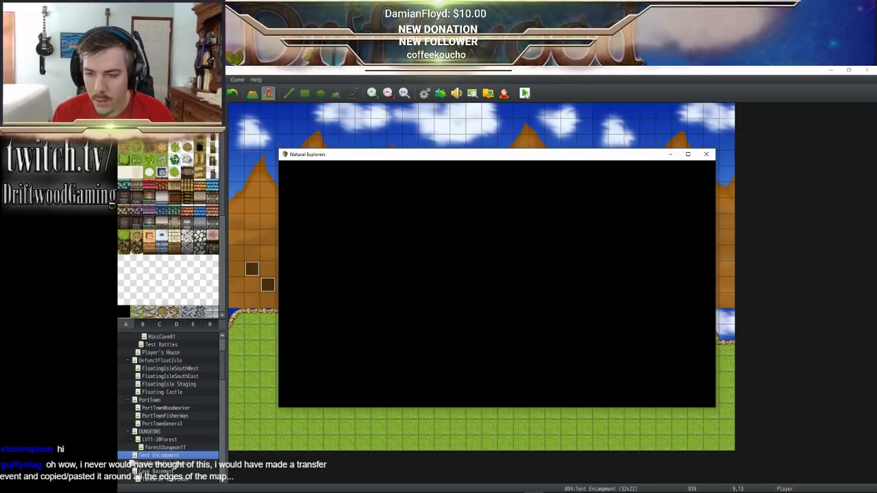
{"action": "key", "text": "Right"}
{"action": "key", "text": "Down"}
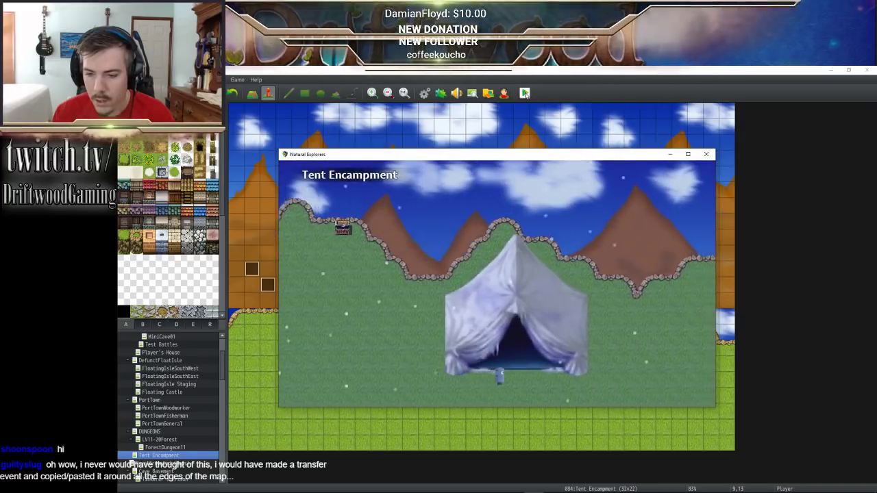
{"action": "key", "text": "Right"}
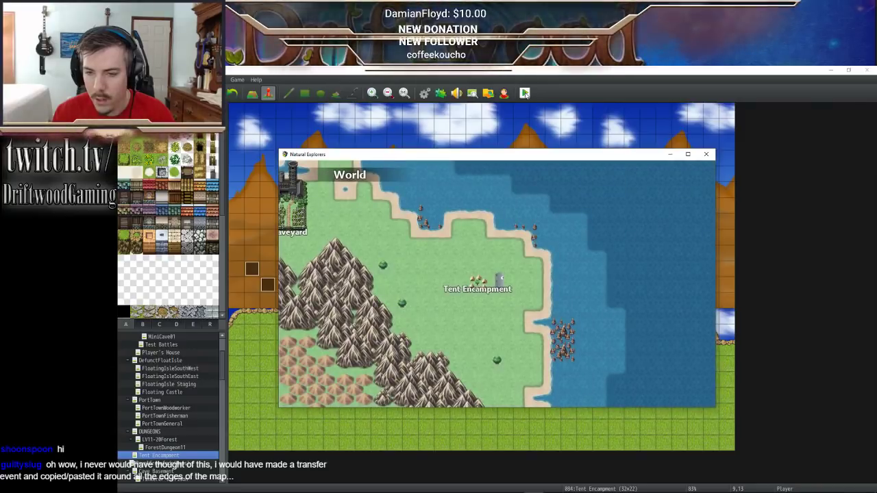
{"action": "key", "text": "Left"}
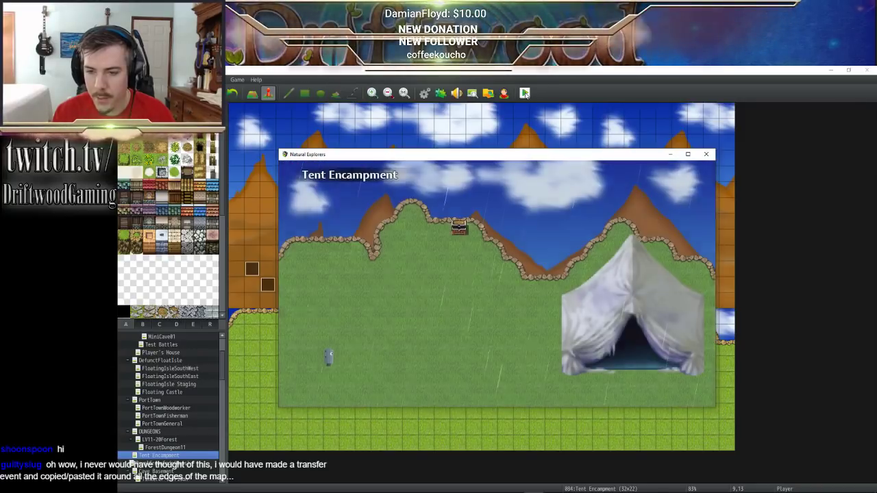
- Repeat the western exit to the World map several times, walking back into the Tent Encampment after each transfer
{"action": "key", "text": "Left"}
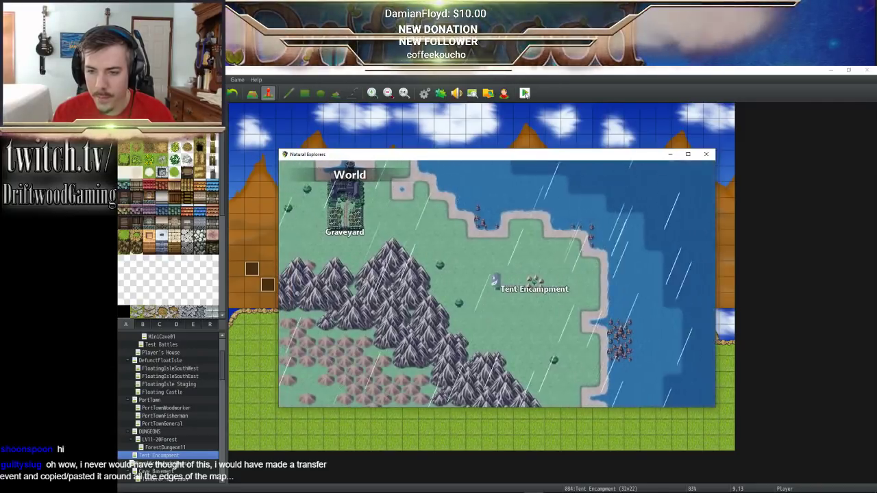
{"action": "key", "text": "Right"}
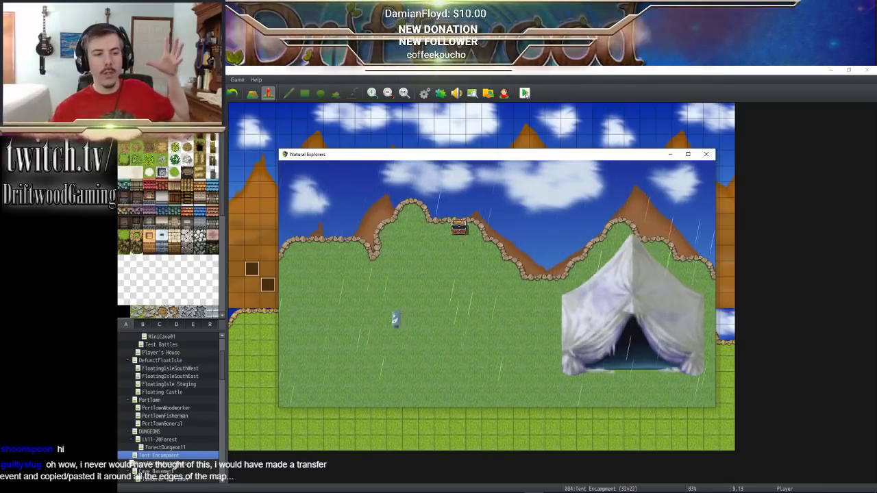
{"action": "key", "text": "Left"}
{"action": "key", "text": "Left"}
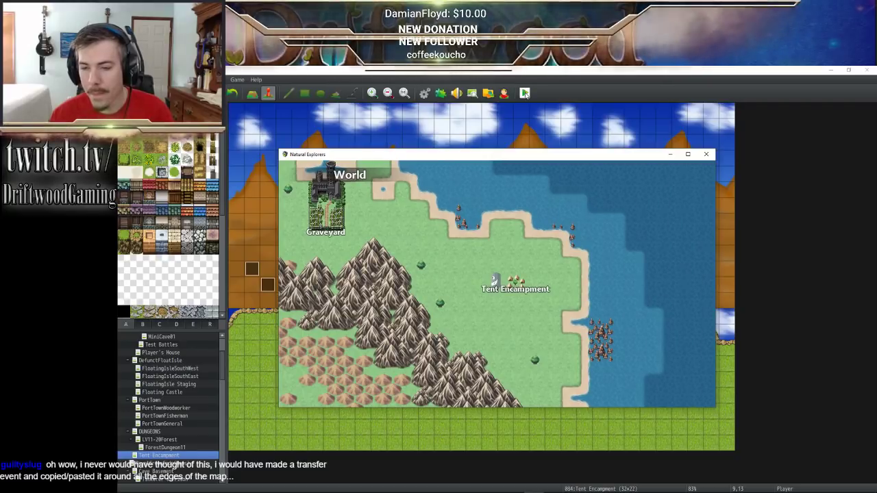
{"action": "key", "text": "Right"}
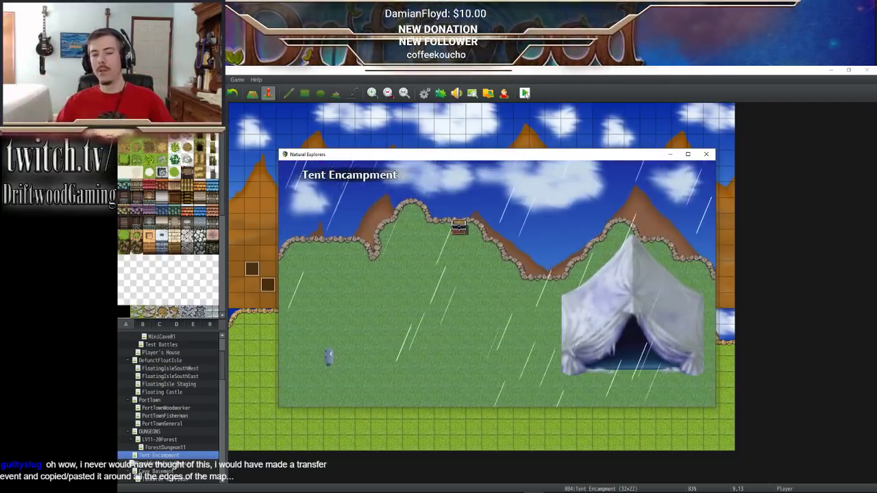
{"action": "key", "text": "Left"}
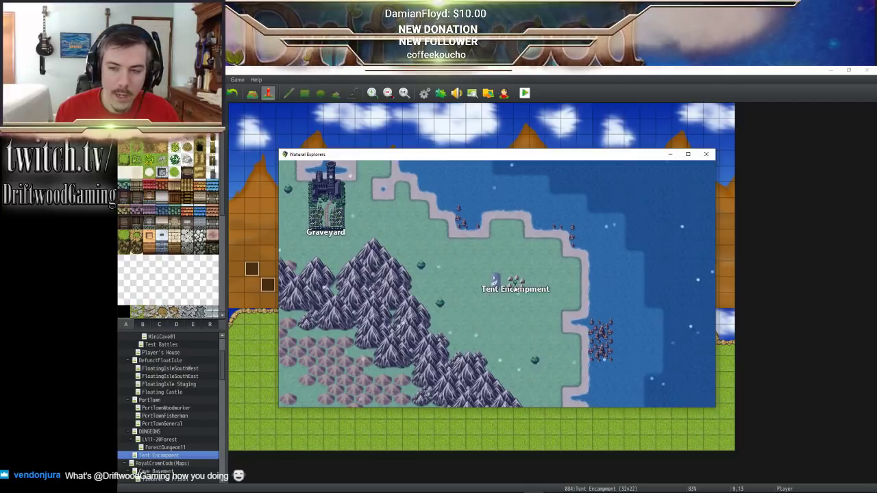
{"action": "key", "text": "Right"}
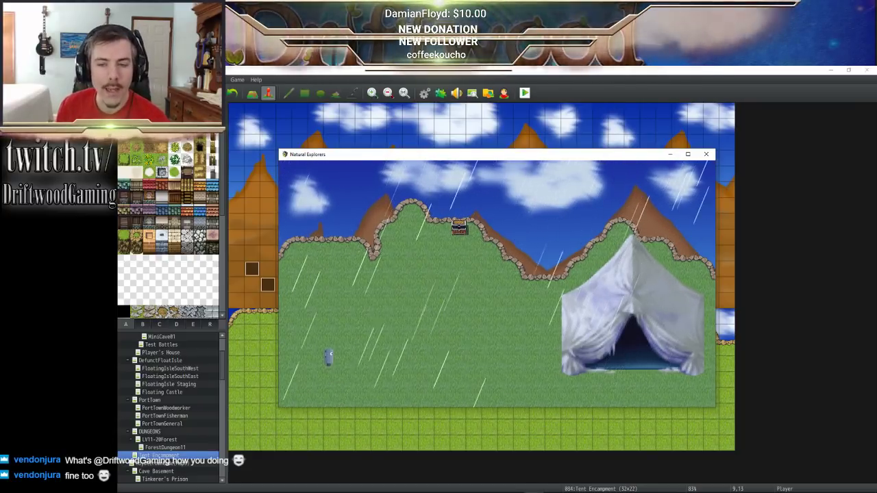
- Walk along the northern cliff line from the western hill past the chest and tent to the east side, checking where the character can walk
{"action": "key", "text": "Up"}
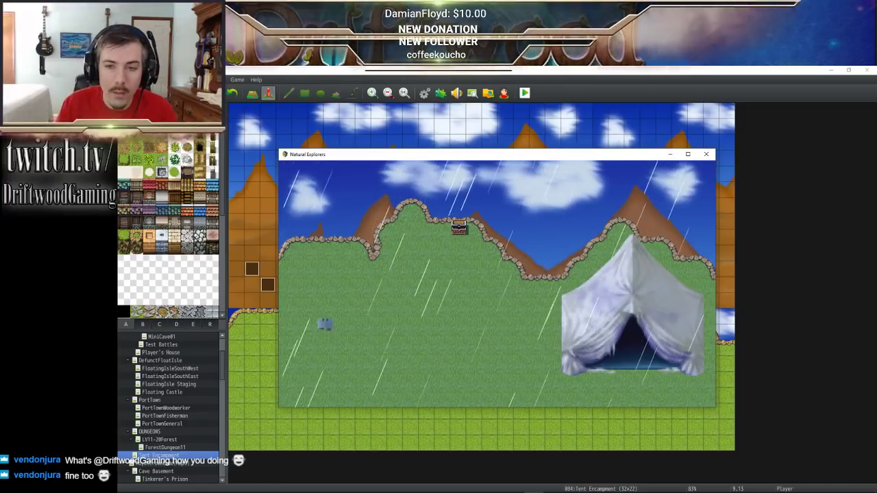
{"action": "key", "text": "Right"}
{"action": "key", "text": "Up"}
{"action": "key", "text": "Left"}
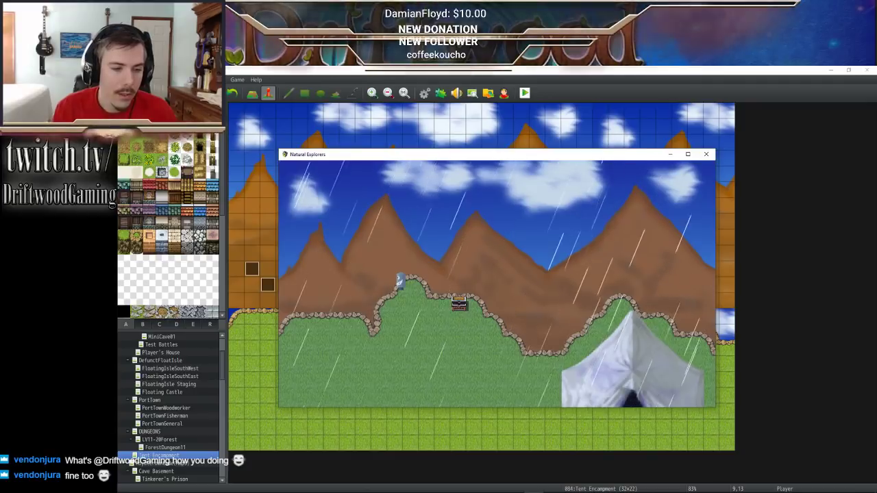
{"action": "key", "text": "Down"}
{"action": "key", "text": "Right"}
{"action": "key", "text": "Down"}
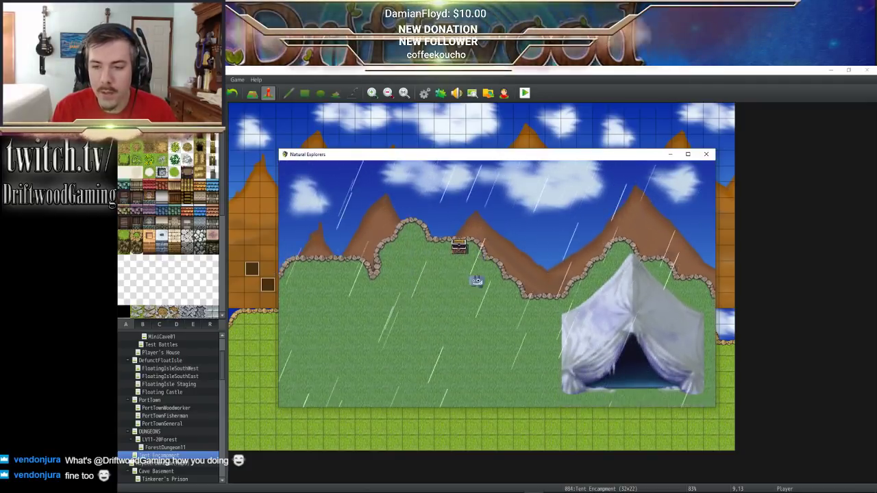
{"action": "key", "text": "Right"}
{"action": "key", "text": "Right"}
{"action": "key", "text": "Up"}
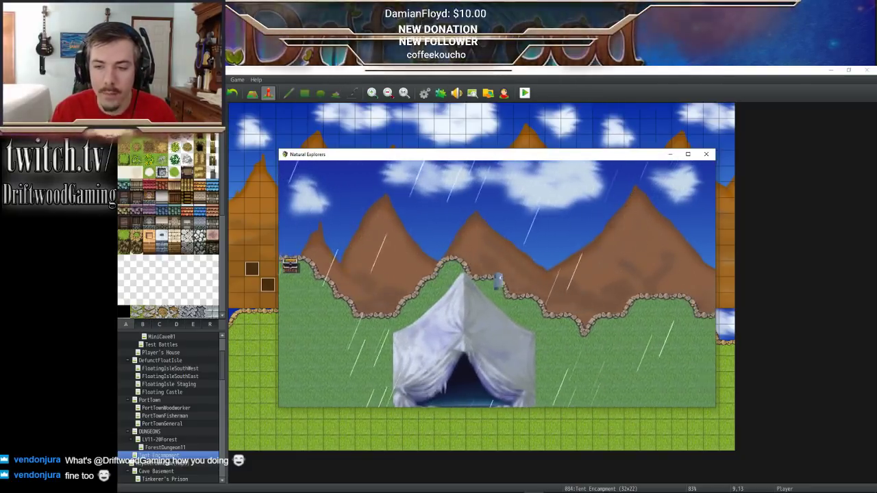
{"action": "key", "text": "Right"}
{"action": "key", "text": "Down"}
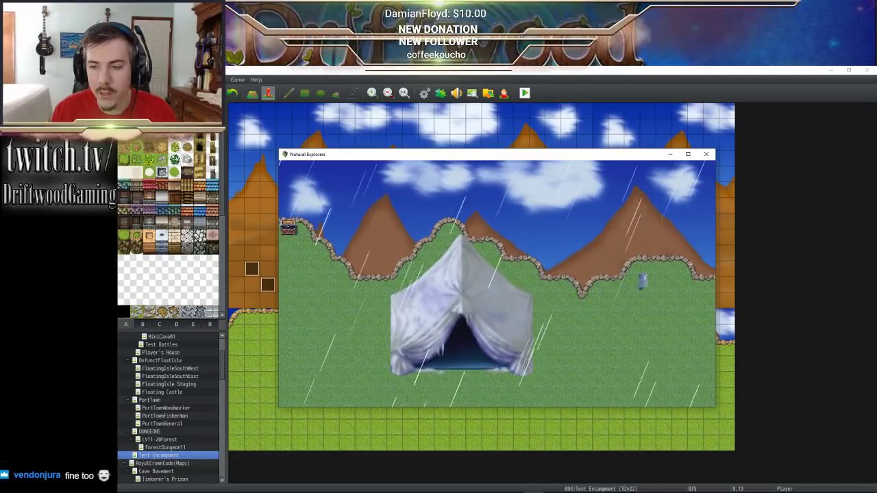
{"action": "key", "text": "Up"}
{"action": "key", "text": "Right"}
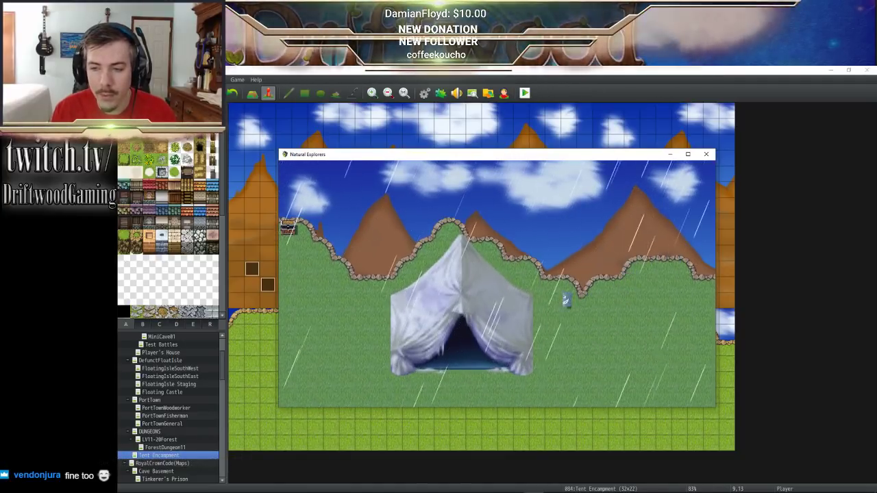
- Recheck the cliff edge's passability by walking back to the western hill, east beyond the tent, and back to the chest
{"action": "key", "text": "Left"}
{"action": "key", "text": "Up"}
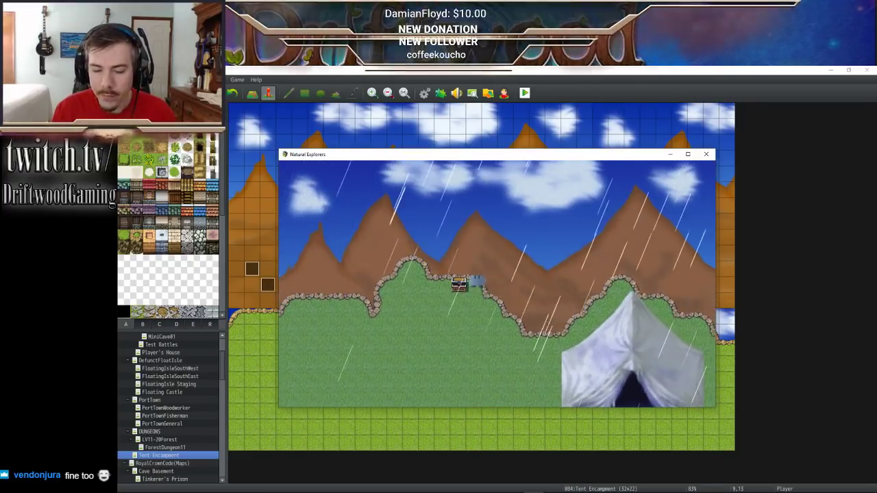
{"action": "key", "text": "Left"}
{"action": "key", "text": "Up"}
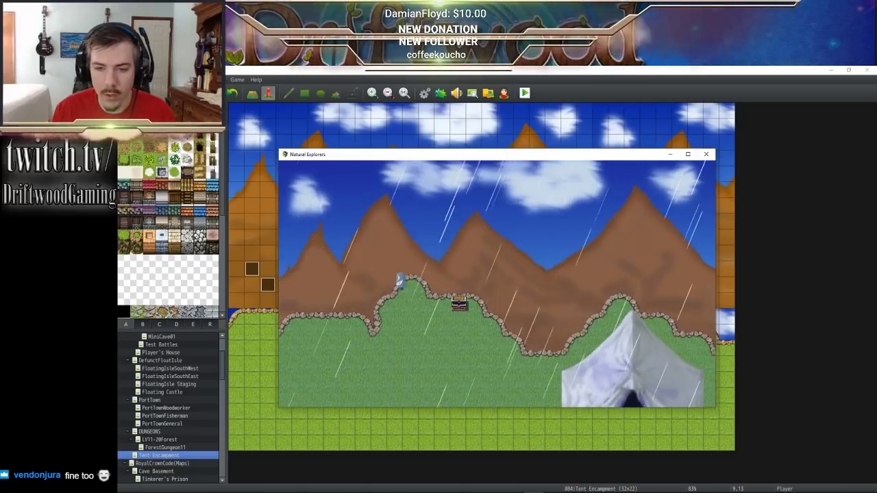
{"action": "key", "text": "Right"}
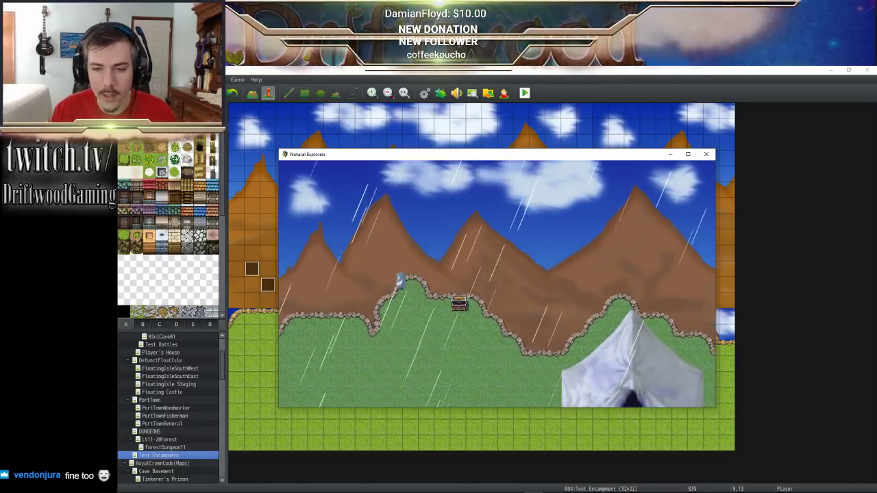
{"action": "key", "text": "Right"}
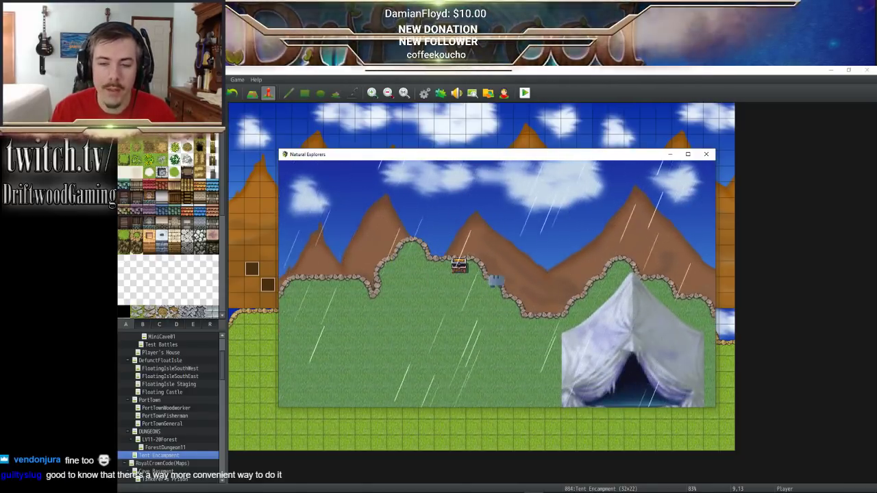
{"action": "key", "text": "Down"}
{"action": "key", "text": "Right"}
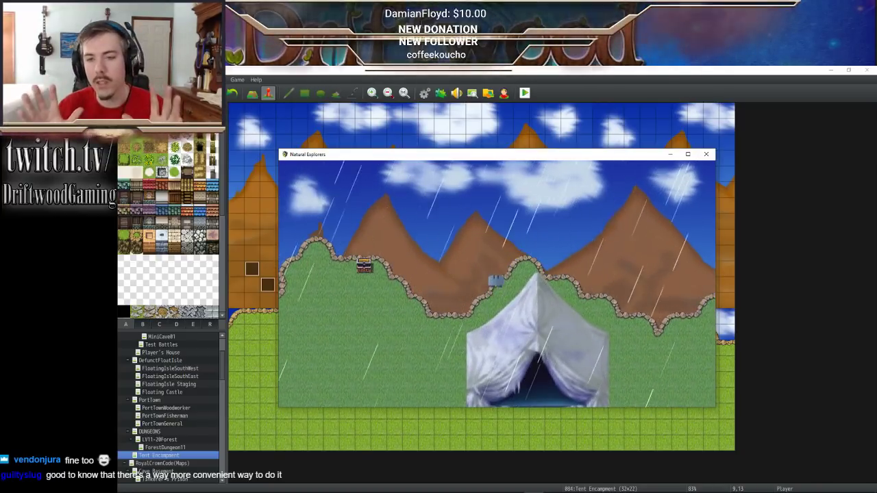
{"action": "key", "text": "Right"}
{"action": "key", "text": "Down"}
{"action": "key", "text": "Right"}
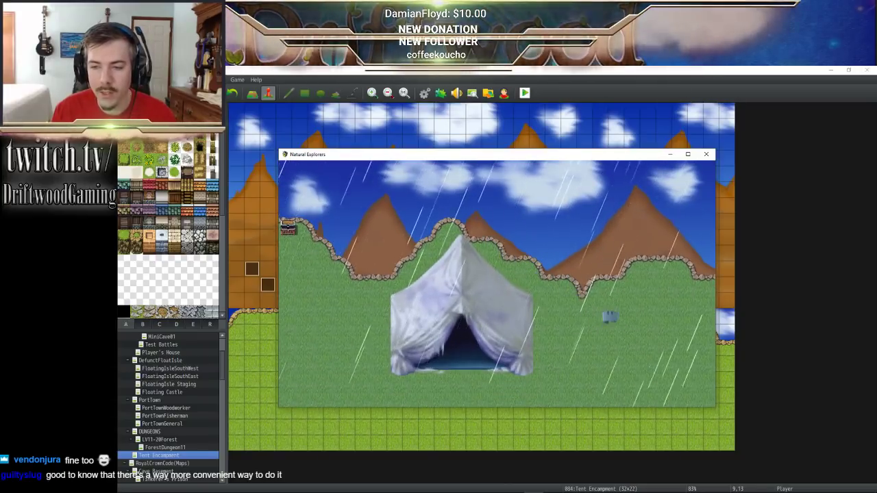
{"action": "key", "text": "Up"}
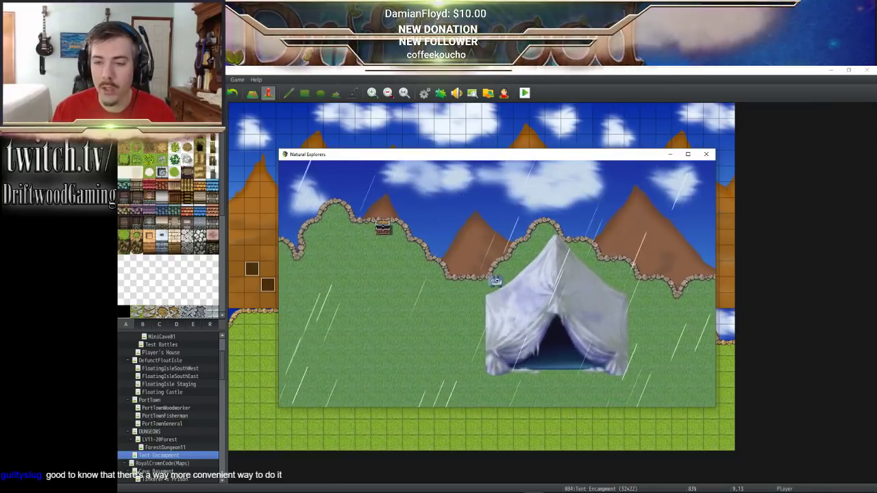
{"action": "key", "text": "Left"}
{"action": "key", "text": "Up"}
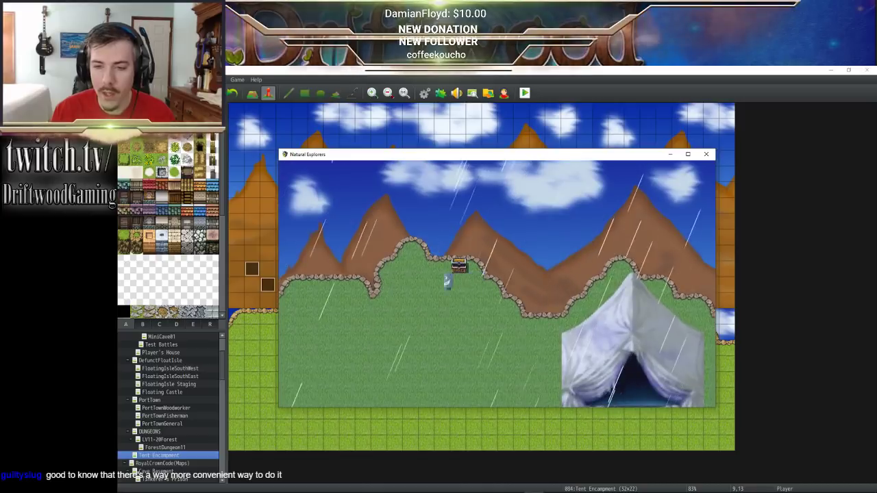
- Walk the character from the chest up the western hill, then east along the cliff edge past the tent, testing passability
{"action": "key", "text": "Left"}
{"action": "key", "text": "Up"}
{"action": "key", "text": "Right"}
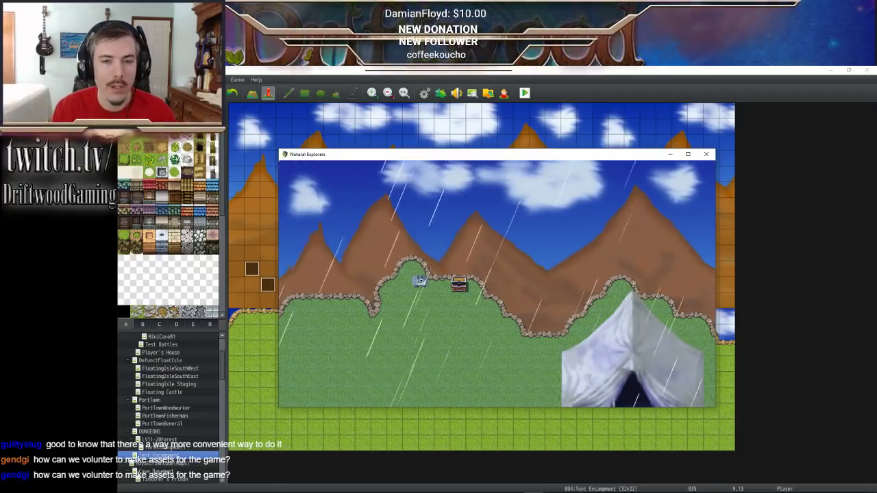
{"action": "key", "text": "Left"}
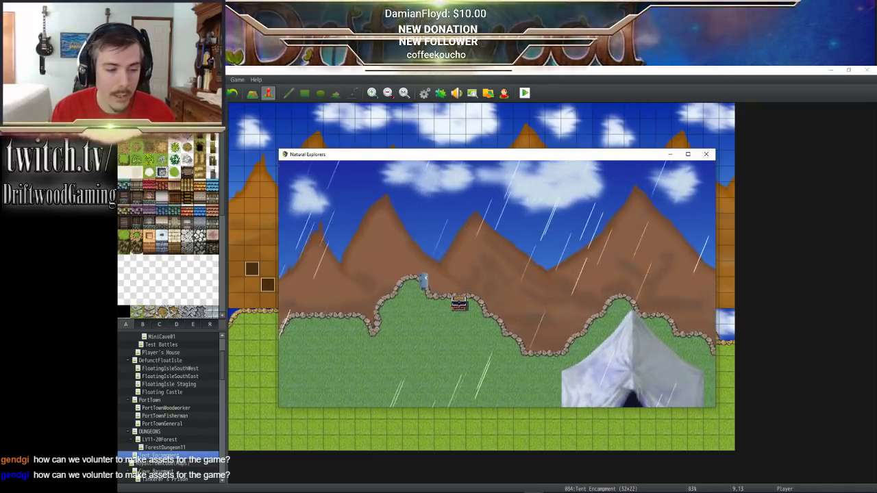
{"action": "key", "text": "Right"}
{"action": "key", "text": "Down"}
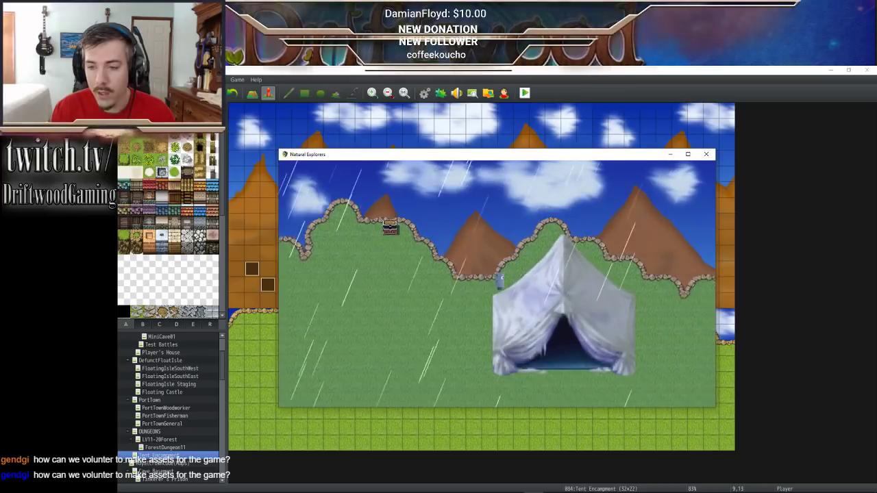
{"action": "key", "text": "Up"}
{"action": "key", "text": "Right"}
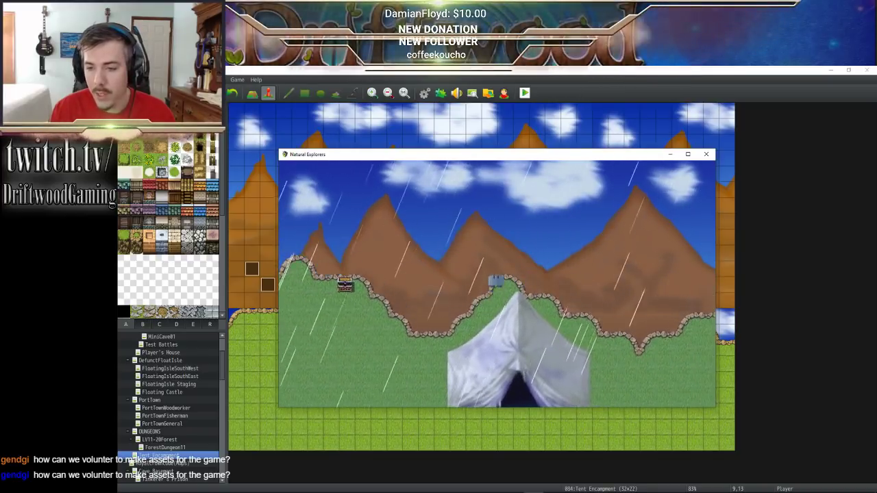
{"action": "key", "text": "Right"}
{"action": "key", "text": "Down"}
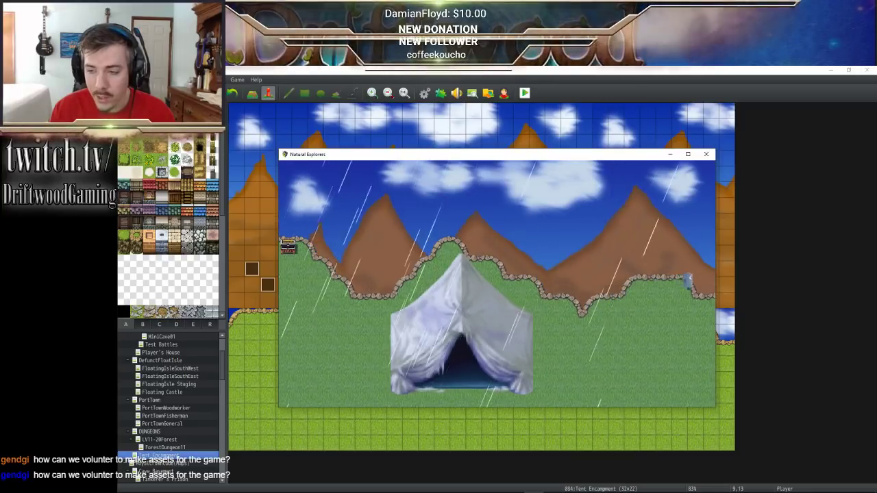
- Walk back west along the cliff to the ledge beyond the hill, then return east to the tent's entrance
{"action": "key", "text": "Left"}
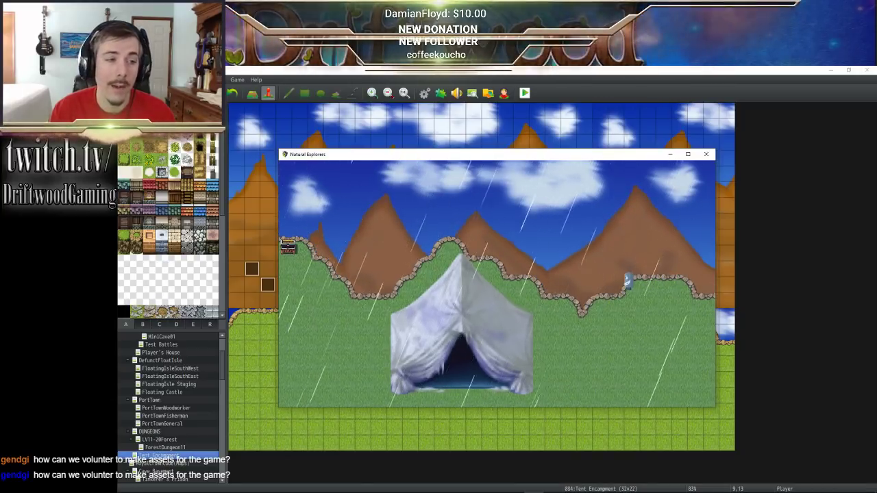
{"action": "key", "text": "Left"}
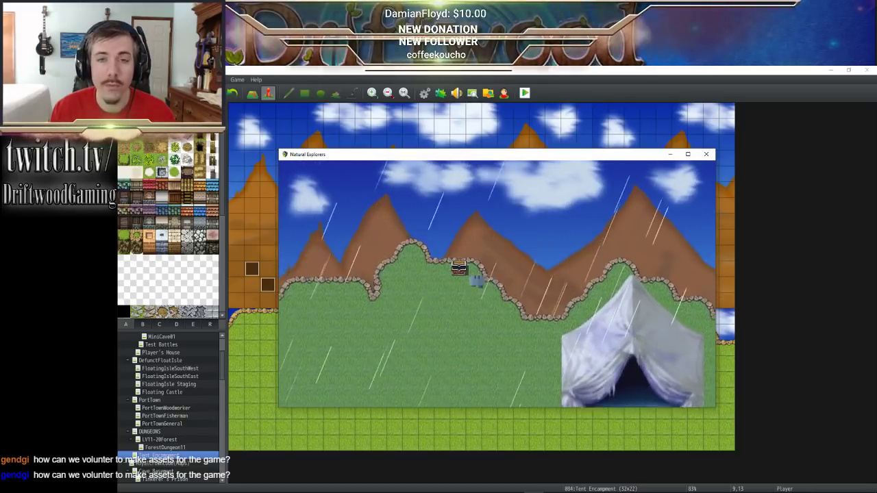
{"action": "key", "text": "Up"}
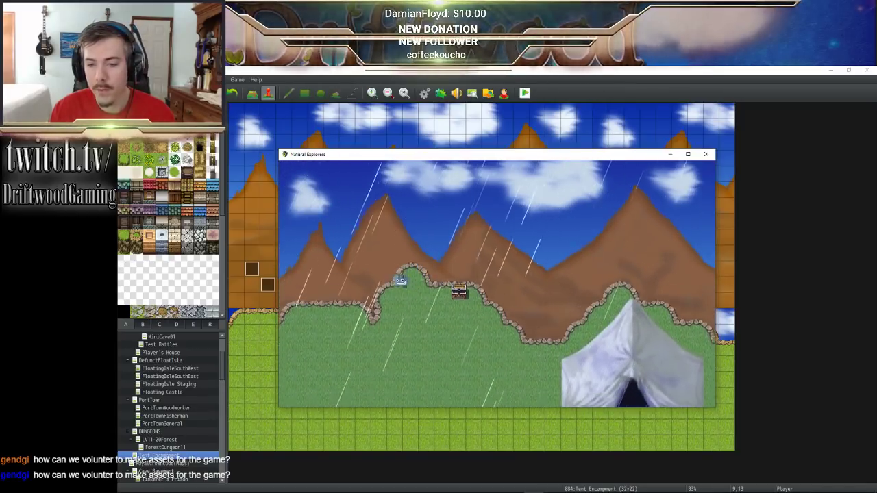
{"action": "key", "text": "Left"}
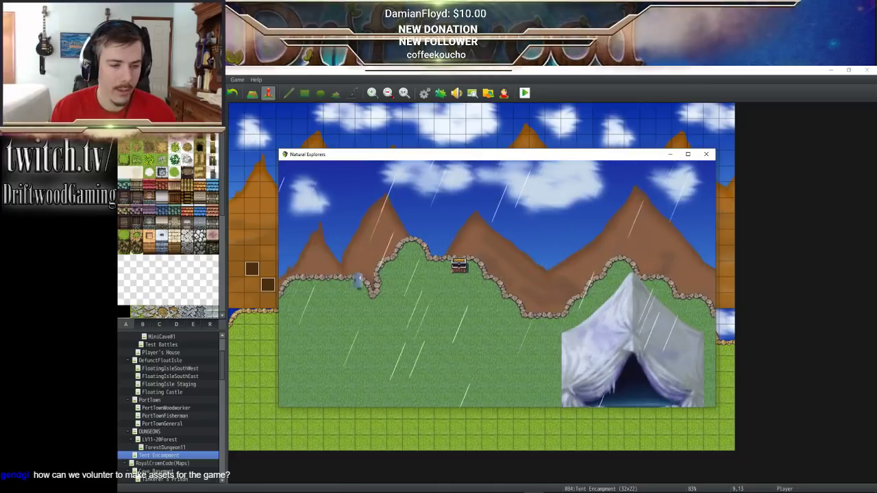
{"action": "key", "text": "Right"}
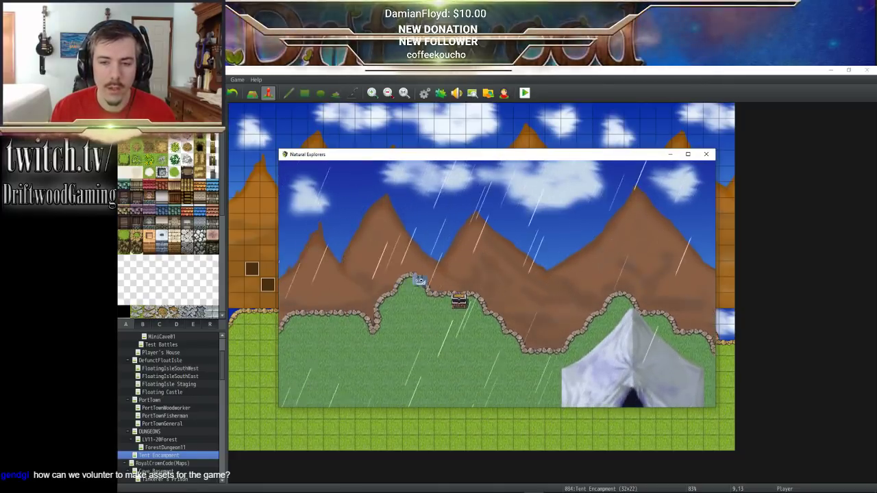
{"action": "key", "text": "Right"}
{"action": "key", "text": "Down"}
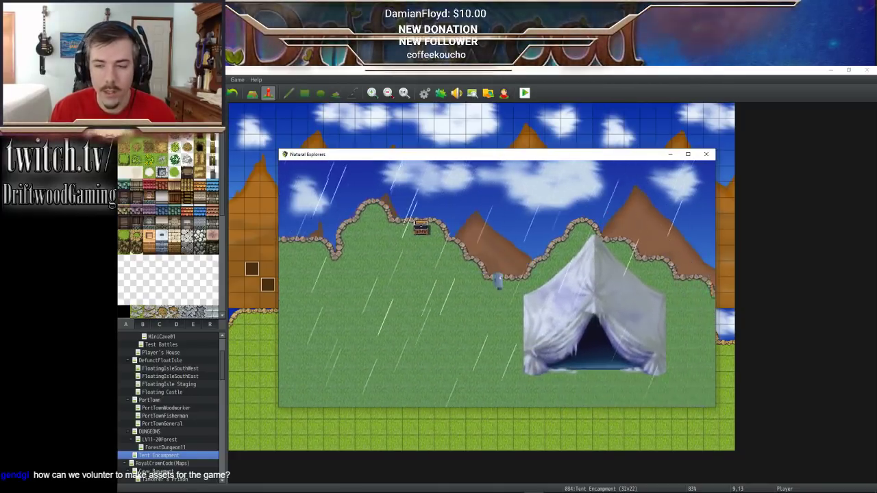
{"action": "key", "text": "Right"}
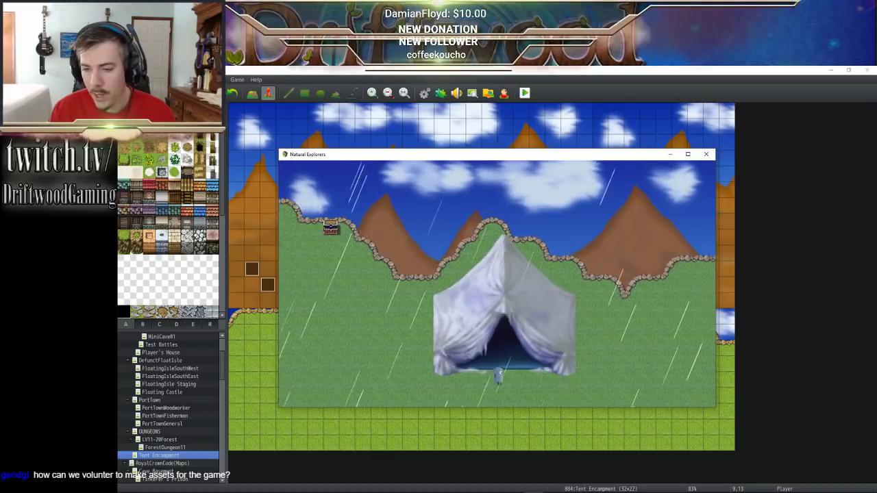
- Exit the encampment's east side to the World map, walk back into the Tent Encampment, and approach the cliff beside the chest
{"action": "key", "text": "Right"}
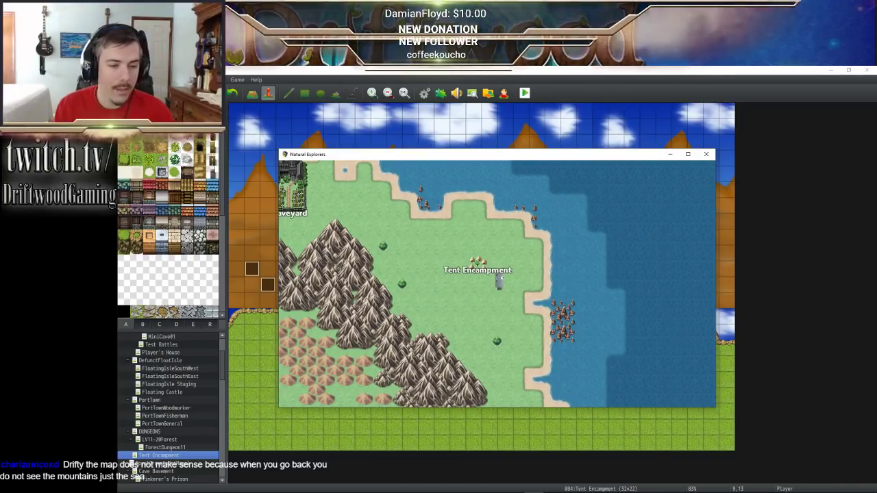
{"action": "key", "text": "Left"}
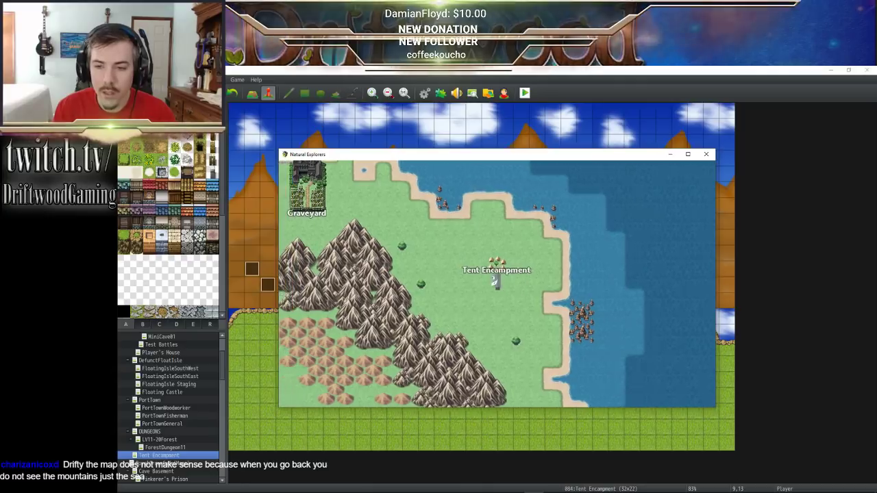
{"action": "key", "text": "Up"}
{"action": "key", "text": "Right"}
{"action": "key", "text": "Up"}
{"action": "key", "text": "Right"}
{"action": "key", "text": "Down"}
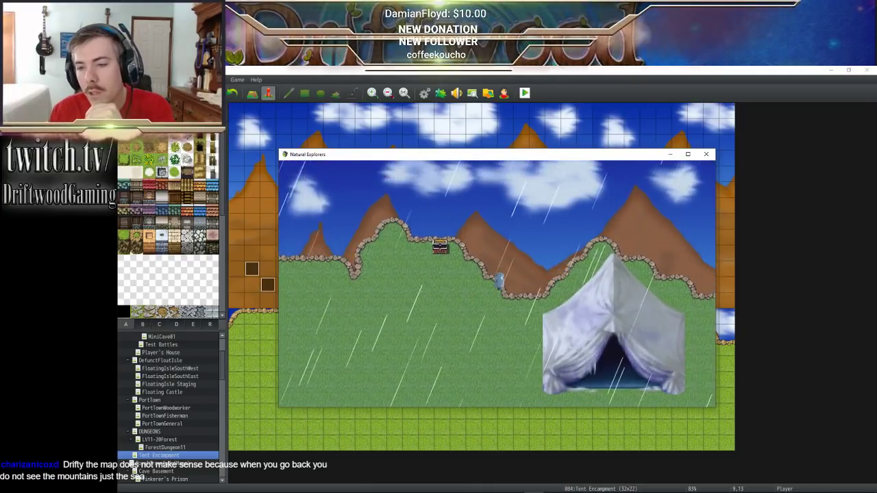
- Walk past the tent and along the cliff east of it, then circle back over the grass below the chest
{"action": "key", "text": "Right"}
{"action": "key", "text": "Right"}
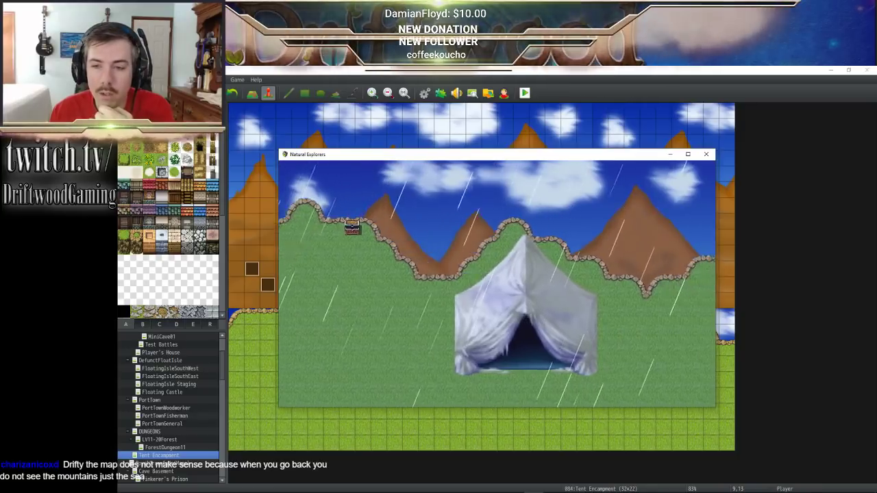
{"action": "key", "text": "Up"}
{"action": "key", "text": "Left"}
{"action": "key", "text": "Left"}
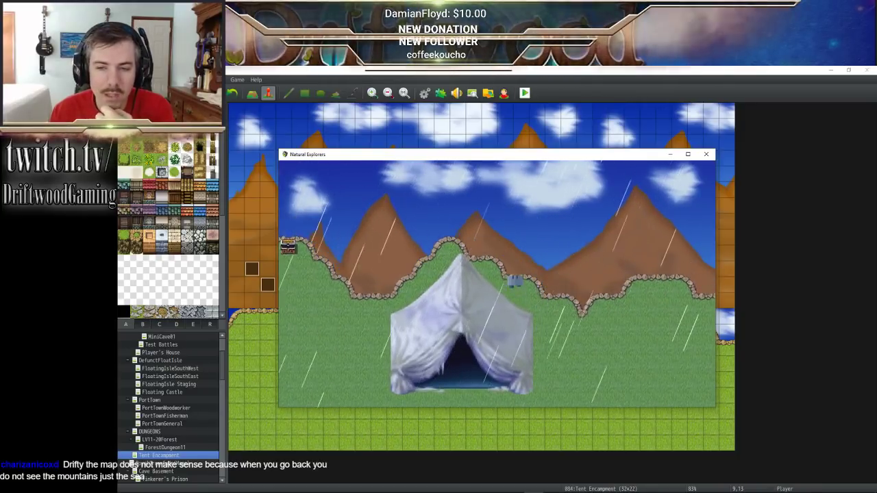
{"action": "key", "text": "Down"}
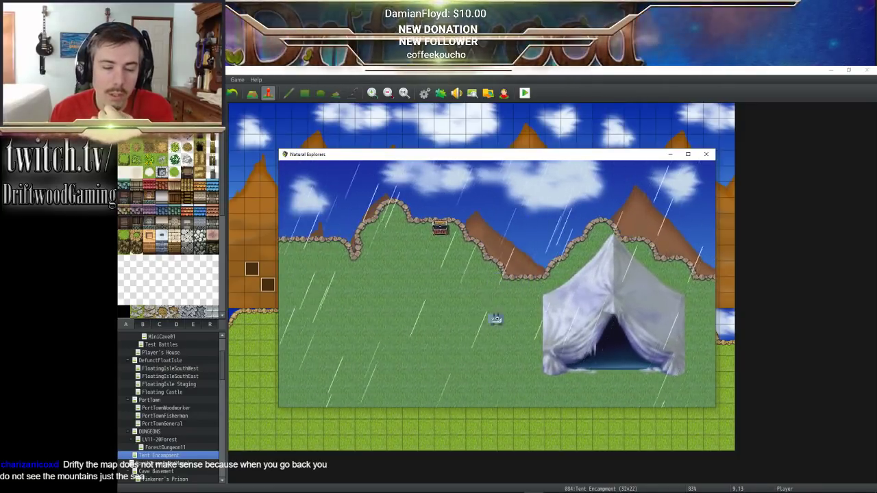
{"action": "key", "text": "Left"}
{"action": "key", "text": "Up"}
{"action": "key", "text": "Right"}
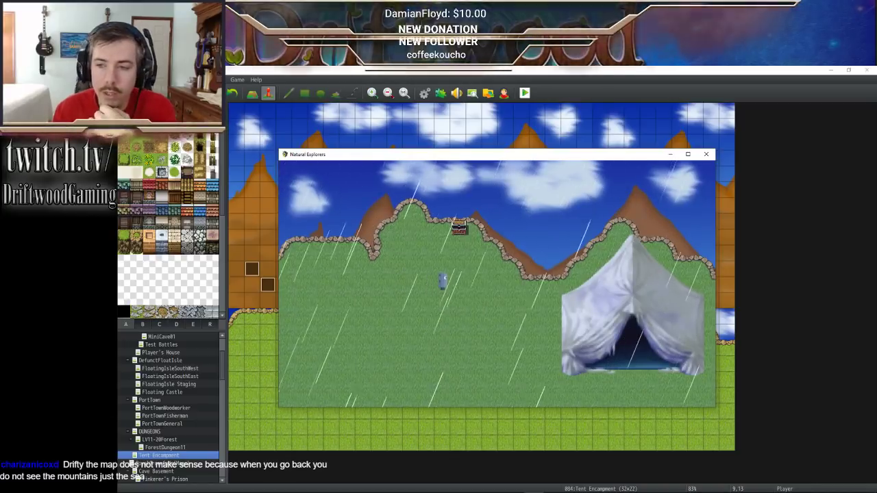
- Close the playtest and move the World map's encampment transfer event to tile 117,59 among the brown hills south of the mountains
{"action": "left_click", "coordinate": [709, 157]}
{"action": "scroll", "coordinate": [126, 368], "scroll_direction": "up", "scroll_amount": 3}
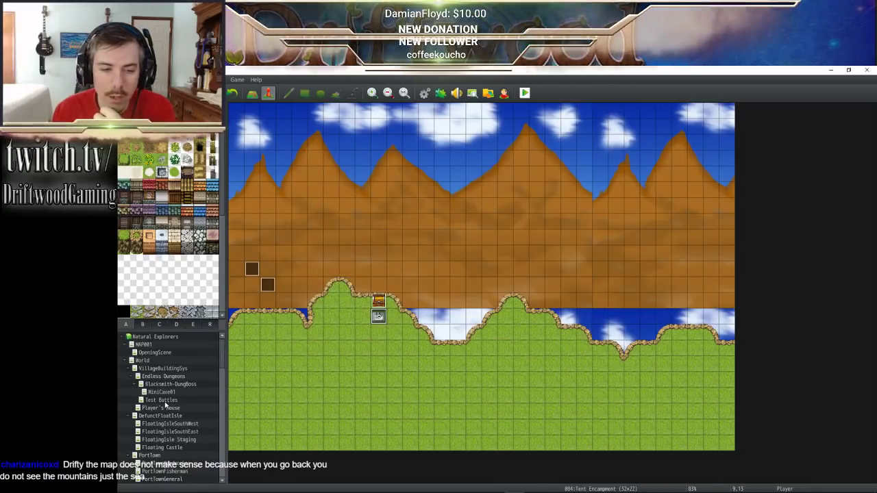
{"action": "left_click", "coordinate": [144, 361]}
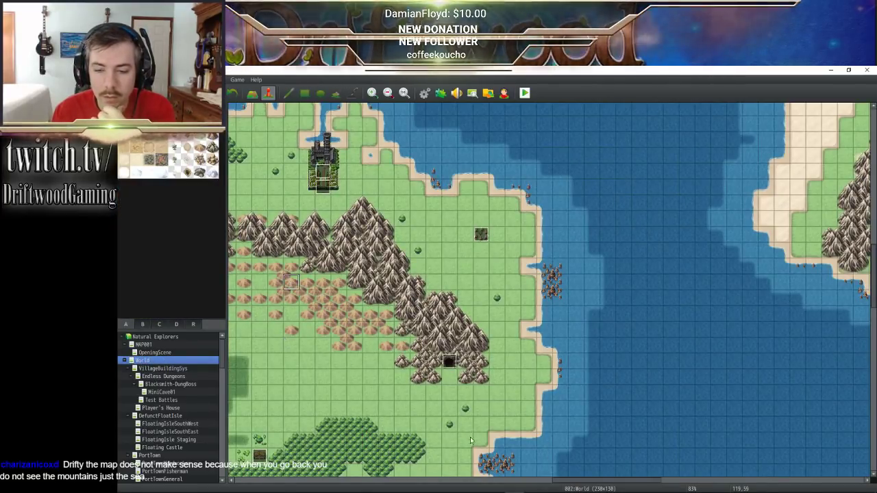
{"action": "left_click_drag", "start_coordinate": [577, 481], "coordinate": [544, 478]}
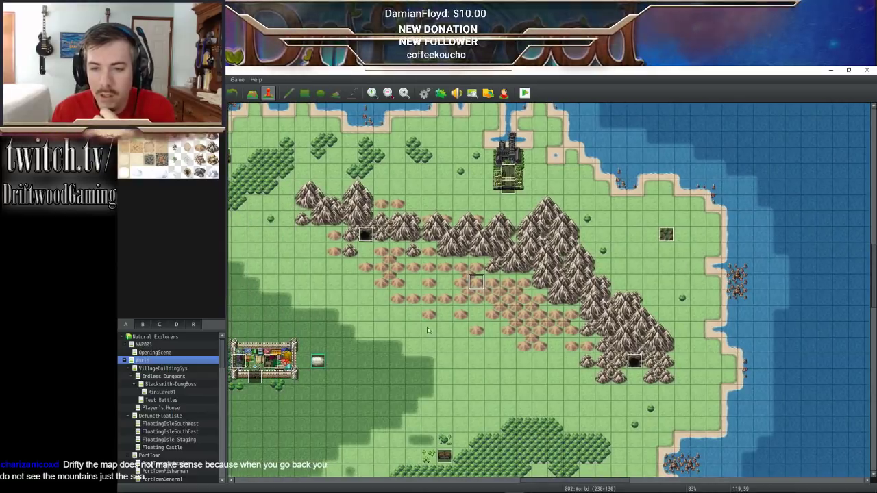
{"action": "left_click", "coordinate": [444, 283]}
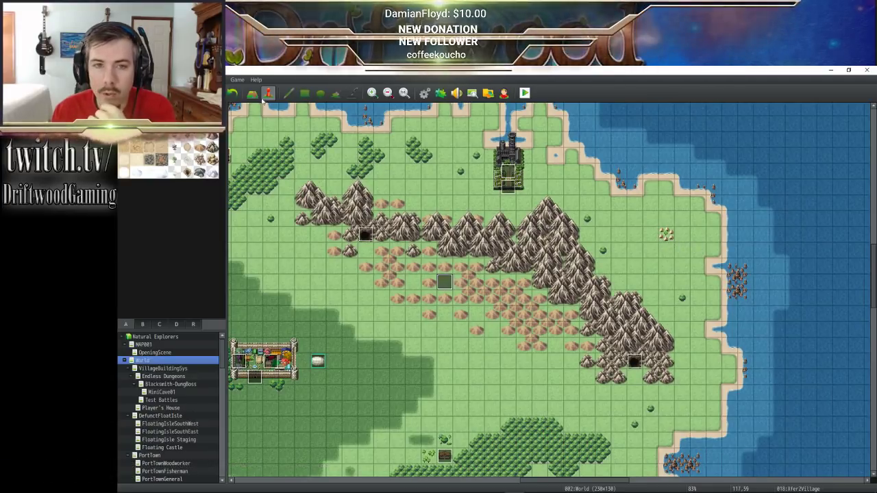
- Place the tent tile under the relocated event at 117,59, cover the old coastal tents with grass, and return to event editing
{"action": "key", "text": "F5"}
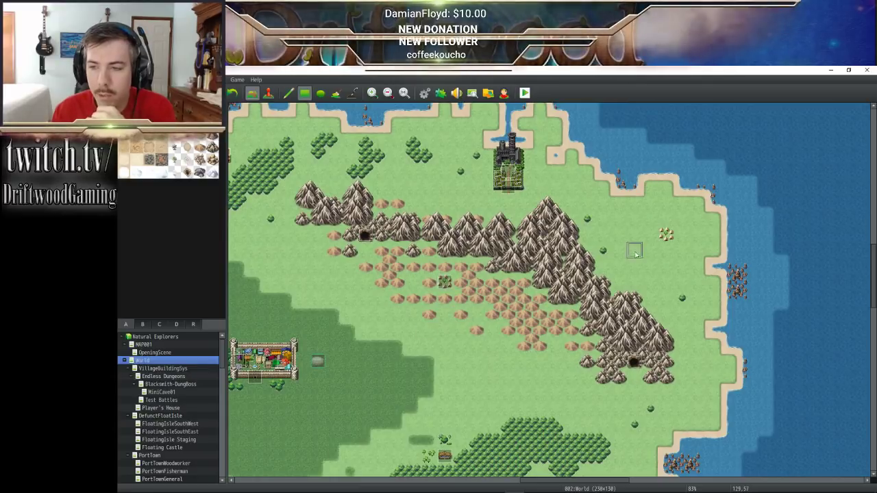
{"action": "left_click_drag", "start_coordinate": [666, 234], "coordinate": [654, 252]}
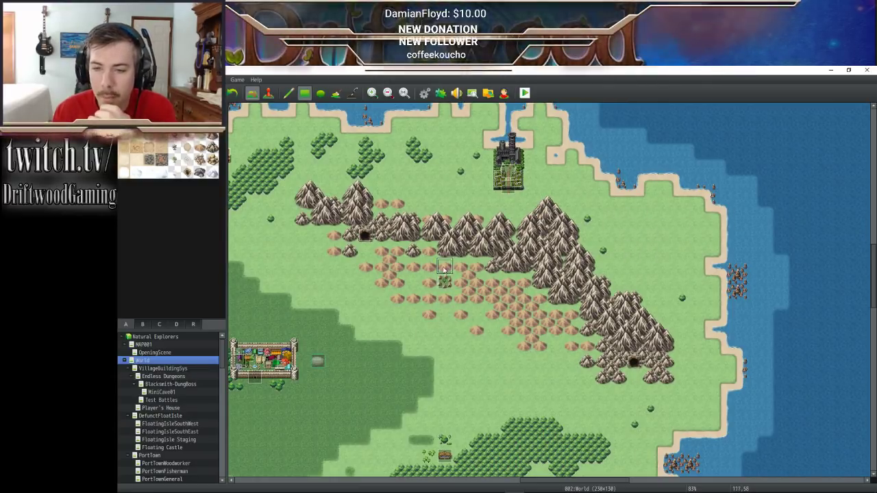
{"action": "left_click", "coordinate": [268, 94]}
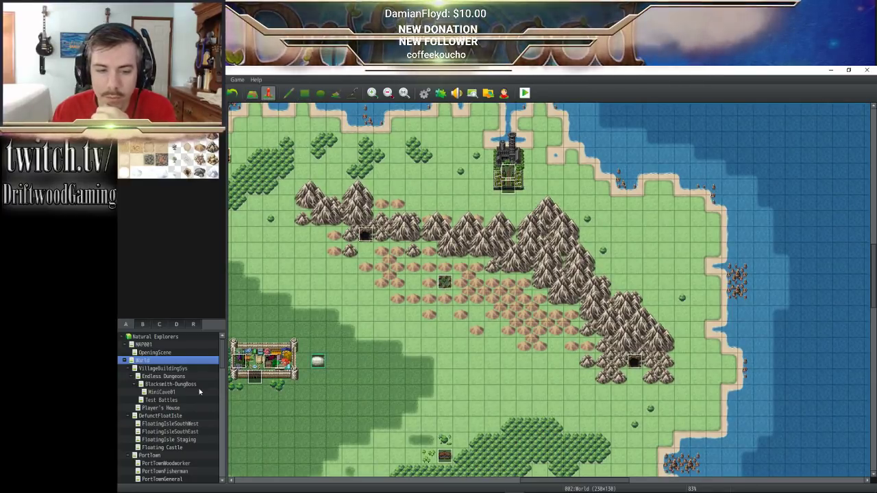
- Return to the Tent Encampment map and check its PlayerSpriteSize event
{"action": "scroll", "coordinate": [184, 395], "scroll_direction": "down", "scroll_amount": 1}
{"action": "scroll", "coordinate": [184, 395], "scroll_direction": "down", "scroll_amount": 3}
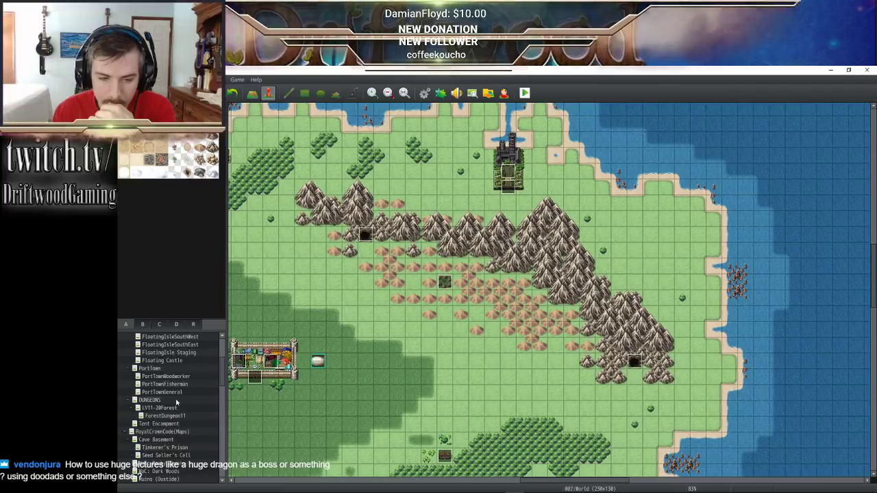
{"action": "scroll", "coordinate": [173, 431], "scroll_direction": "down", "scroll_amount": 2}
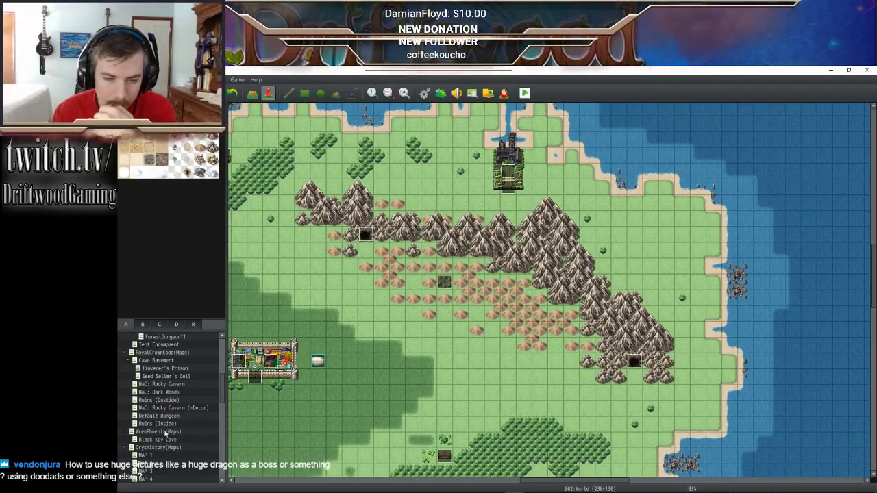
{"action": "scroll", "coordinate": [164, 434], "scroll_direction": "down", "scroll_amount": 1}
{"action": "scroll", "coordinate": [163, 428], "scroll_direction": "up", "scroll_amount": 2}
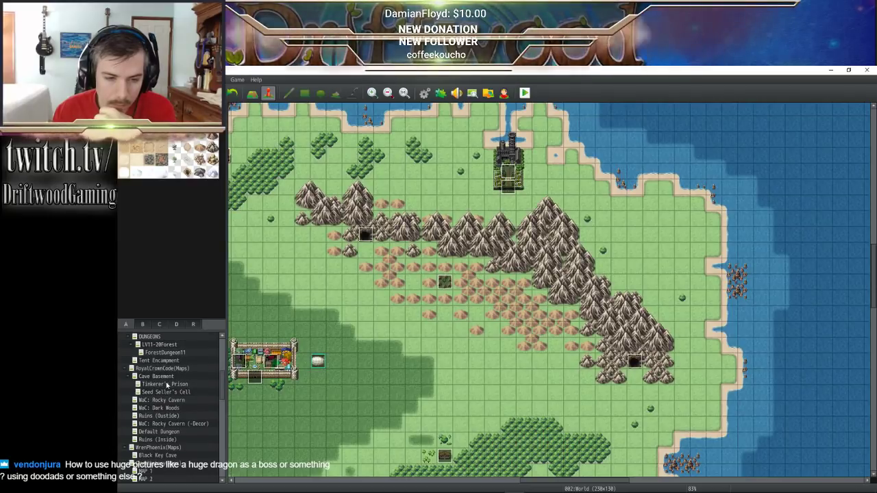
{"action": "left_click", "coordinate": [175, 361]}
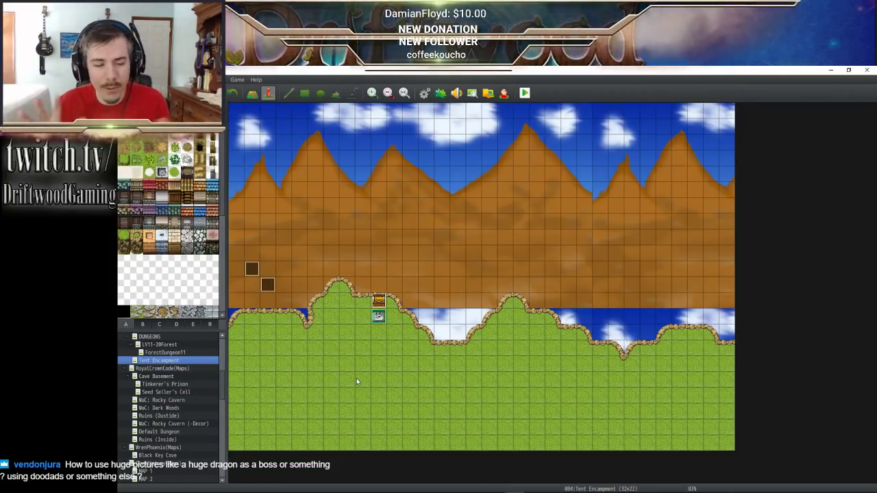
{"action": "double_click", "coordinate": [252, 269]}
{"action": "left_click", "coordinate": [601, 417]}
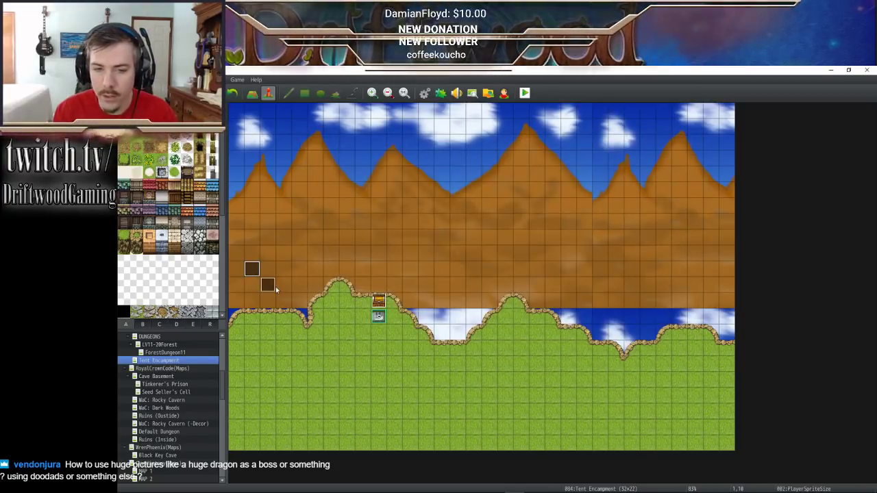
- In the xfers event, retarget the western exit's Transfer Player command to World (116,59), just west of the relocated tents
{"action": "double_click", "coordinate": [268, 285]}
{"action": "right_click", "coordinate": [497, 234]}
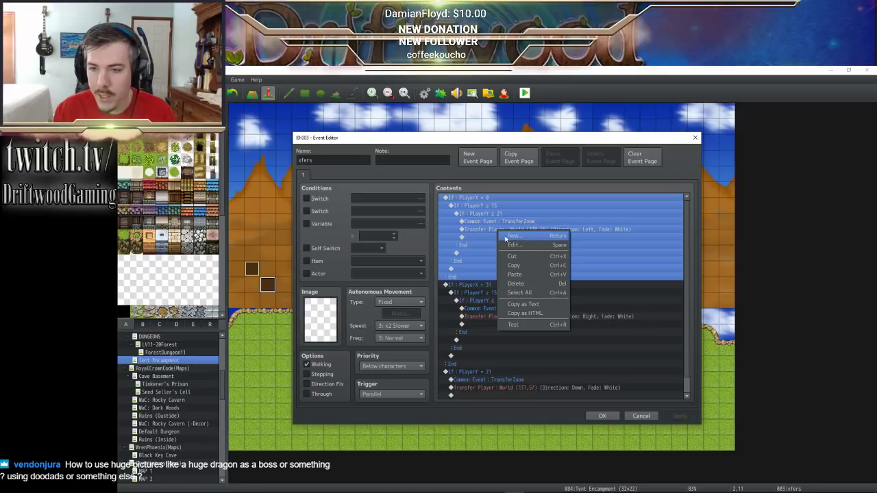
{"action": "left_click", "coordinate": [487, 230]}
{"action": "right_click", "coordinate": [489, 230]}
{"action": "left_click", "coordinate": [507, 236]}
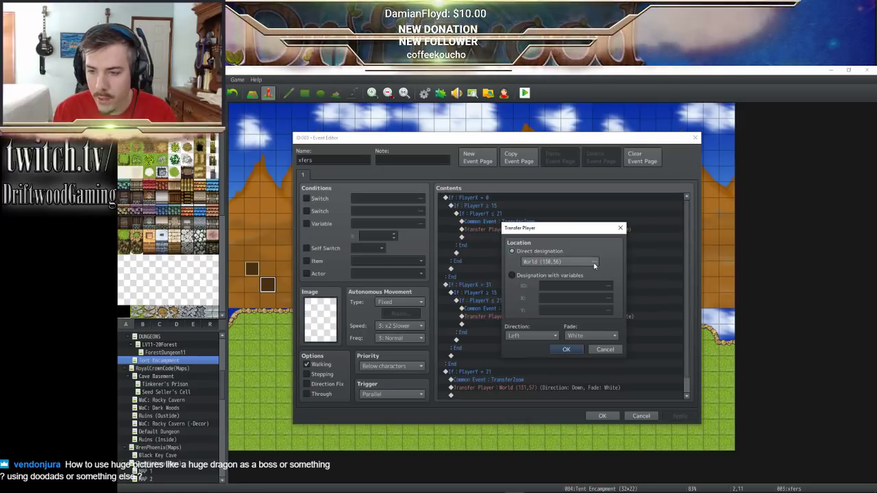
{"action": "left_click", "coordinate": [593, 261]}
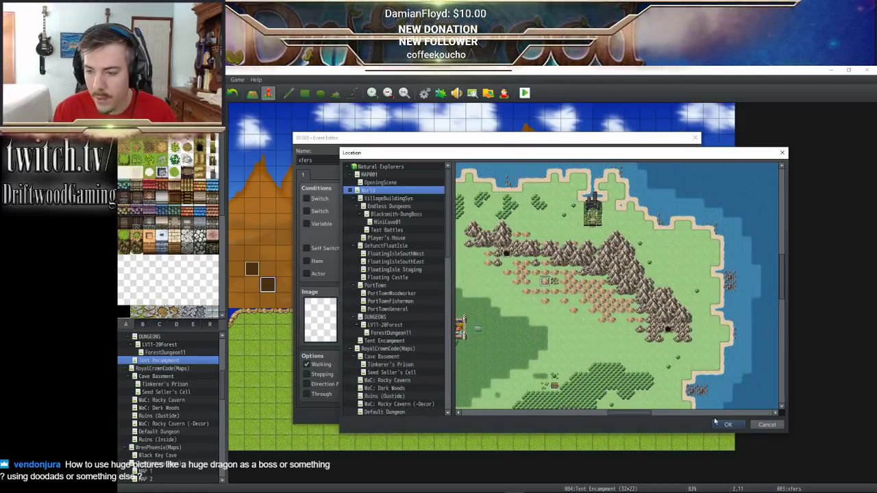
{"action": "left_click", "coordinate": [728, 424]}
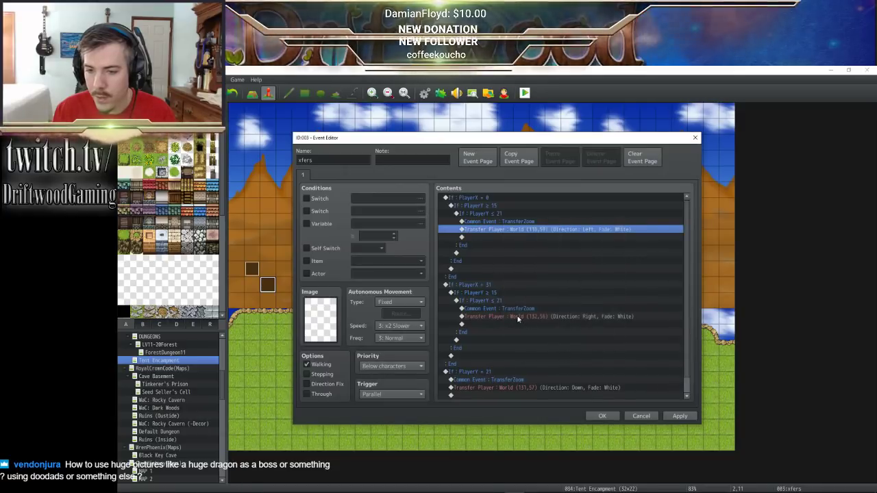
- Retarget the eastern exit's Transfer Player command to World (118,59), just east of the relocated tents
{"action": "right_click", "coordinate": [518, 317]}
{"action": "left_click", "coordinate": [559, 330]}
{"action": "left_click", "coordinate": [579, 262]}
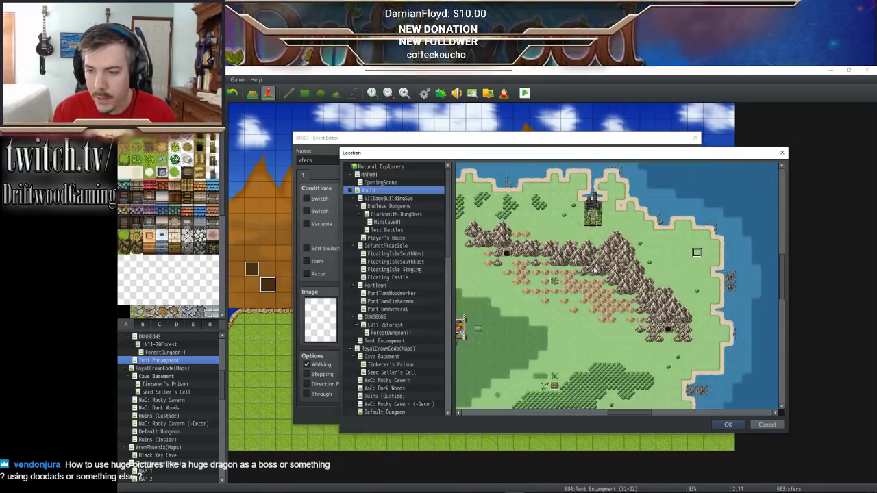
{"action": "left_click", "coordinate": [727, 425]}
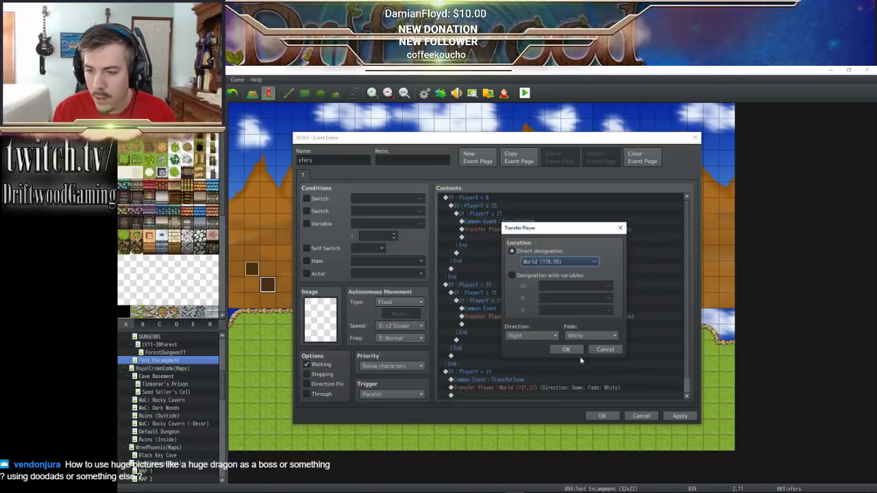
{"action": "left_click", "coordinate": [568, 350]}
- Retarget the southern exit's Transfer Player command to World (117,60), just below the relocated tents, and save the xfers event
{"action": "right_click", "coordinate": [515, 366]}
{"action": "right_click", "coordinate": [505, 371]}
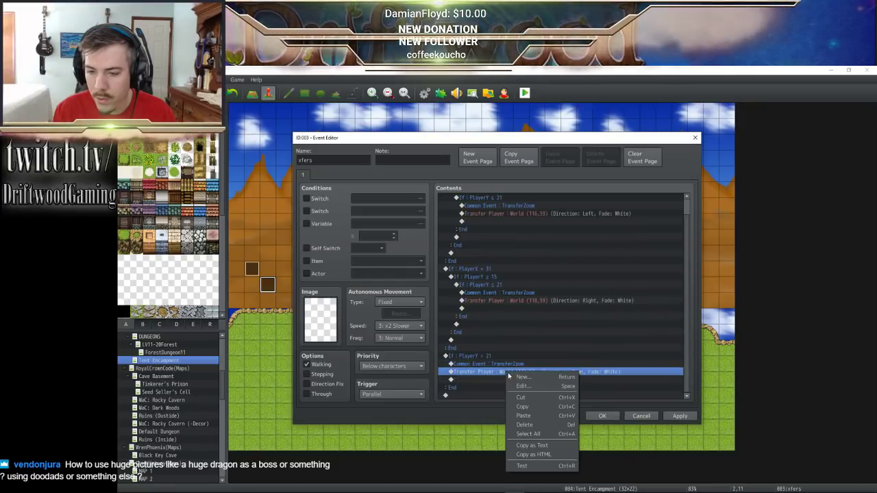
{"action": "left_click", "coordinate": [523, 383]}
{"action": "left_click", "coordinate": [578, 261]}
{"action": "left_click", "coordinate": [552, 294]}
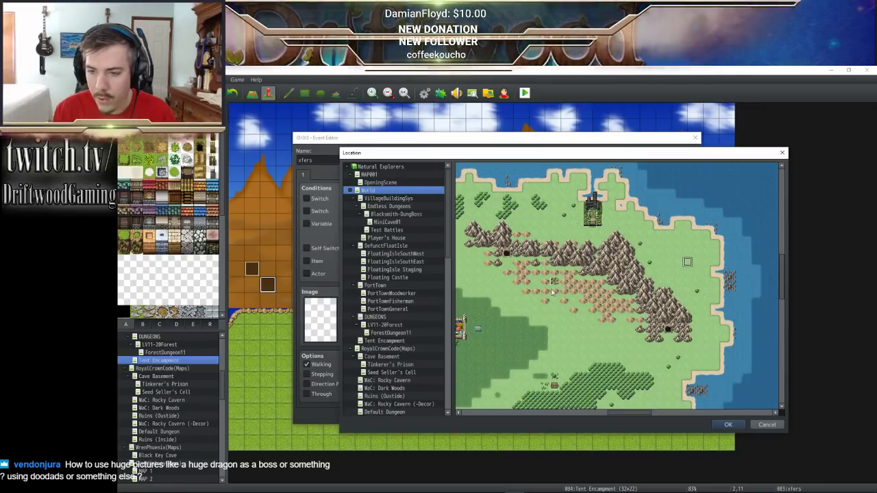
{"action": "left_click", "coordinate": [724, 424]}
{"action": "left_click", "coordinate": [567, 349]}
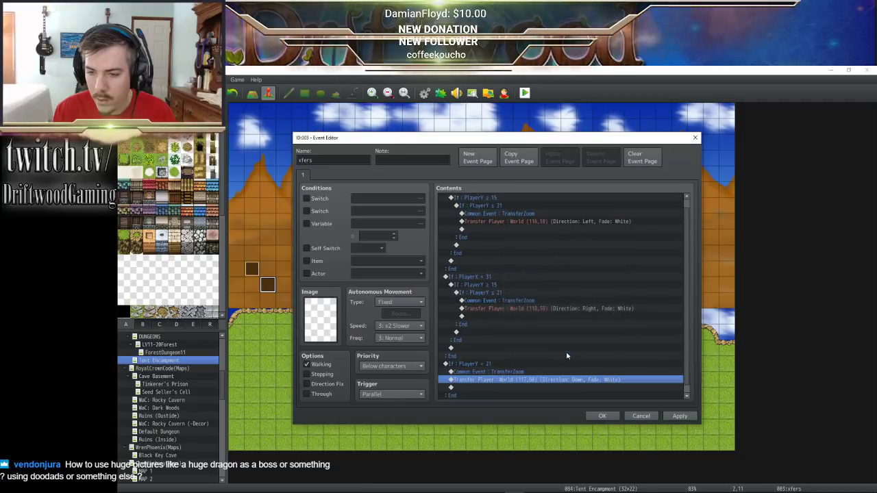
{"action": "left_click", "coordinate": [602, 416]}
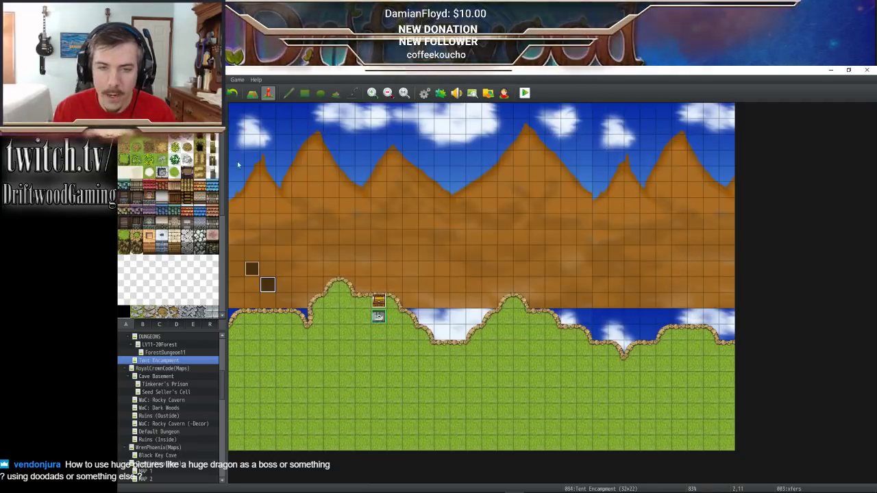
- Start a playtest, collect the chest's Portable Tent, and leave the encampment through its western edge
{"action": "left_click", "coordinate": [524, 96]}
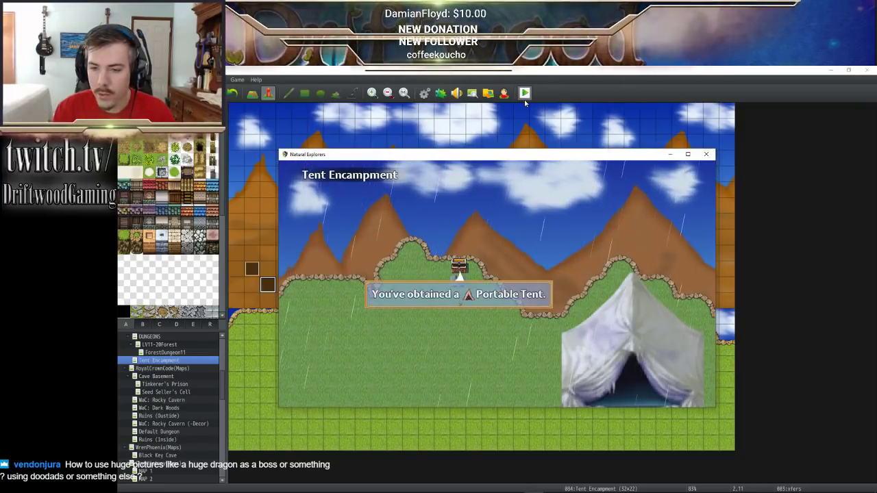
{"action": "key", "text": "Return"}
{"action": "key", "text": "Down"}
{"action": "key", "text": "Left"}
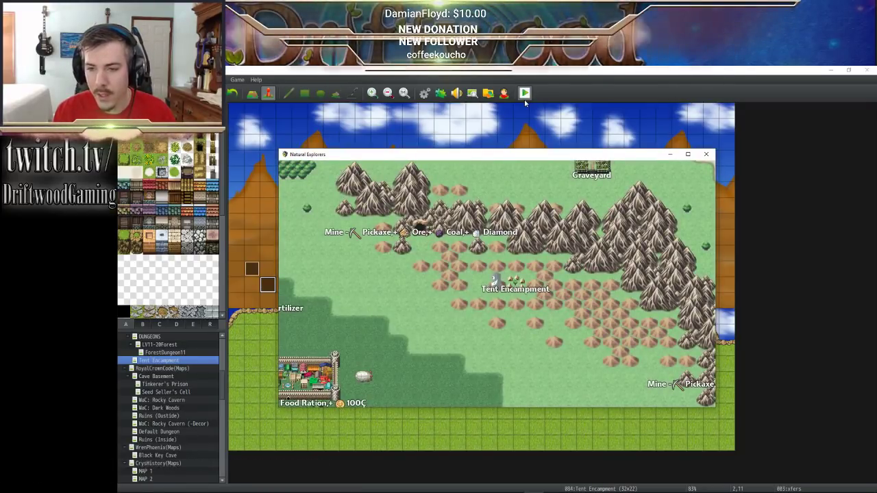
- Test re-entering the encampment from the World map, walking along the cliff edge behind the tent, and leaving through the southern edge
{"action": "key", "text": "Right"}
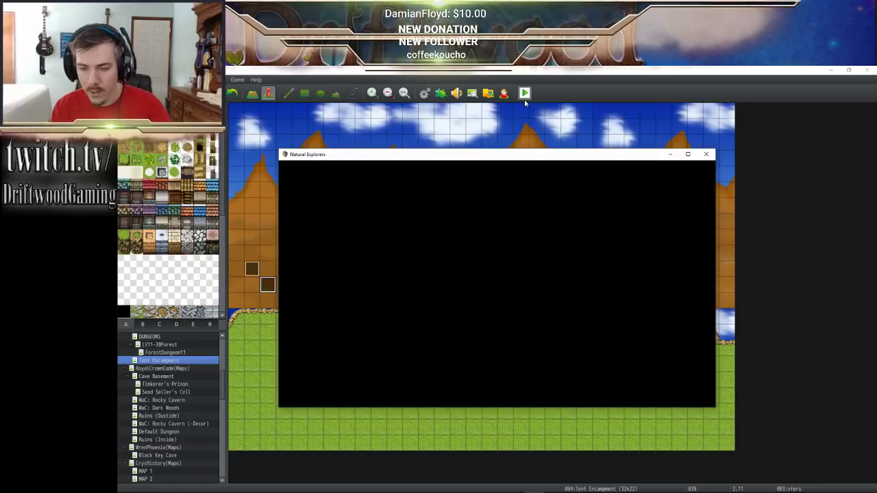
{"action": "key", "text": "Right"}
{"action": "key", "text": "Up"}
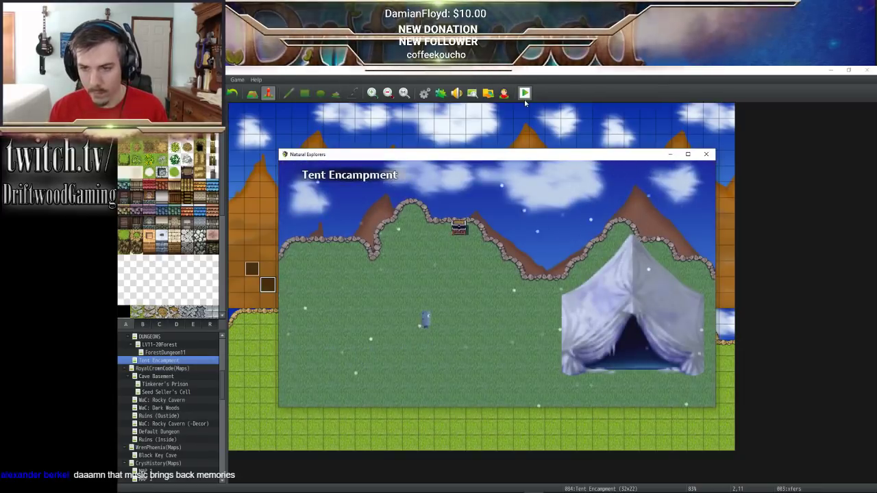
{"action": "key", "text": "Up"}
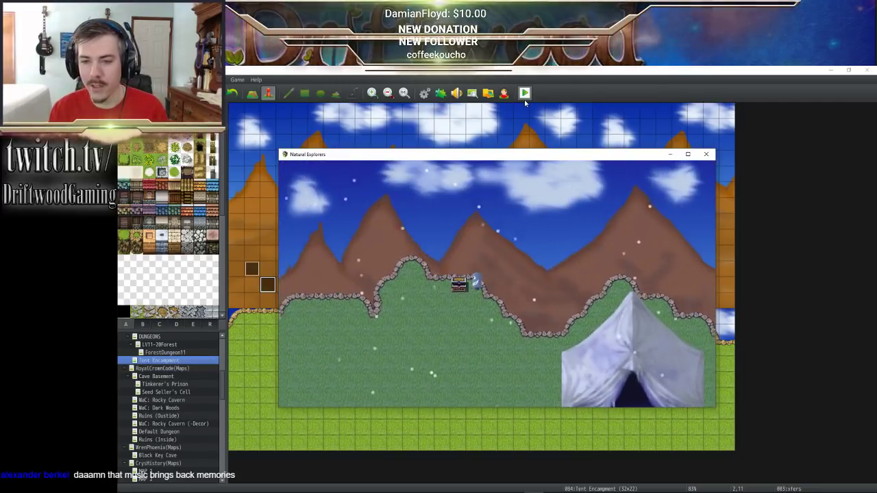
{"action": "key", "text": "Right"}
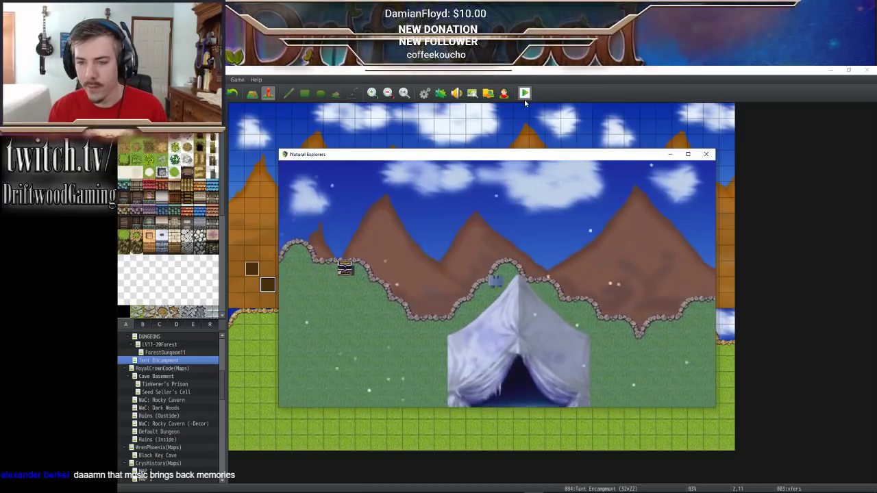
{"action": "key", "text": "Down"}
{"action": "key", "text": "Right"}
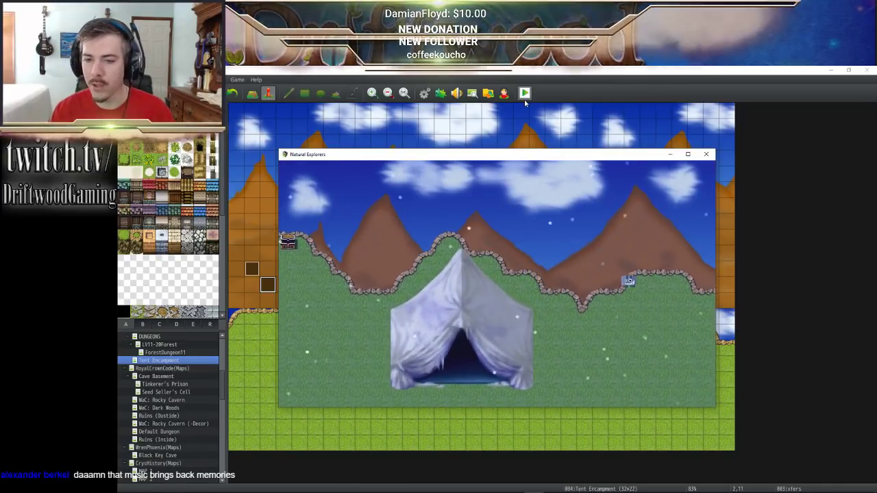
{"action": "key", "text": "Down"}
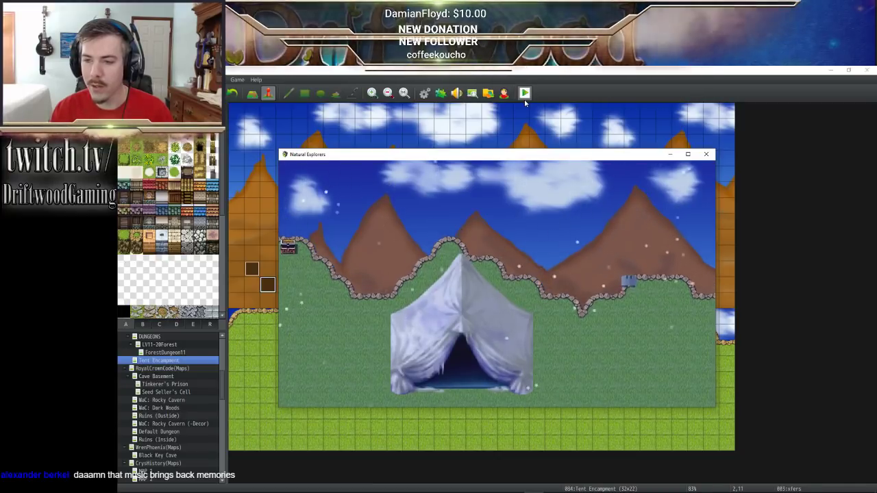
{"action": "key", "text": "Down"}
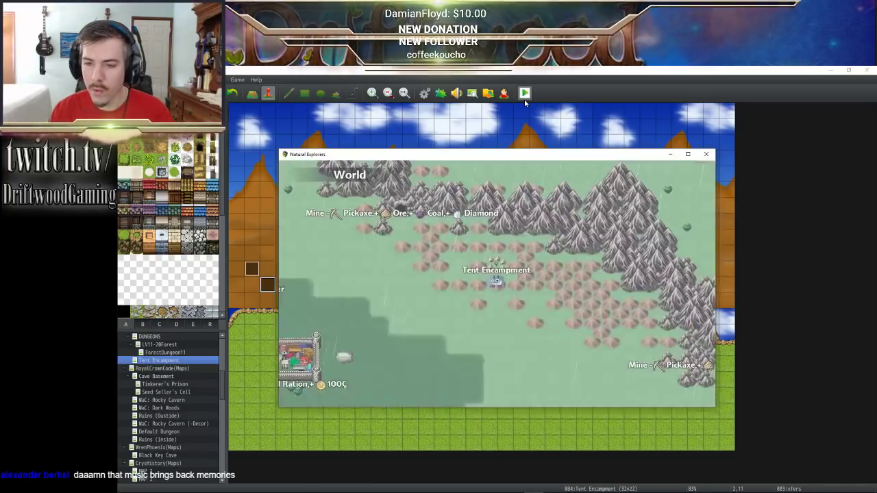
{"action": "key", "text": "Up"}
{"action": "key", "text": "Left"}
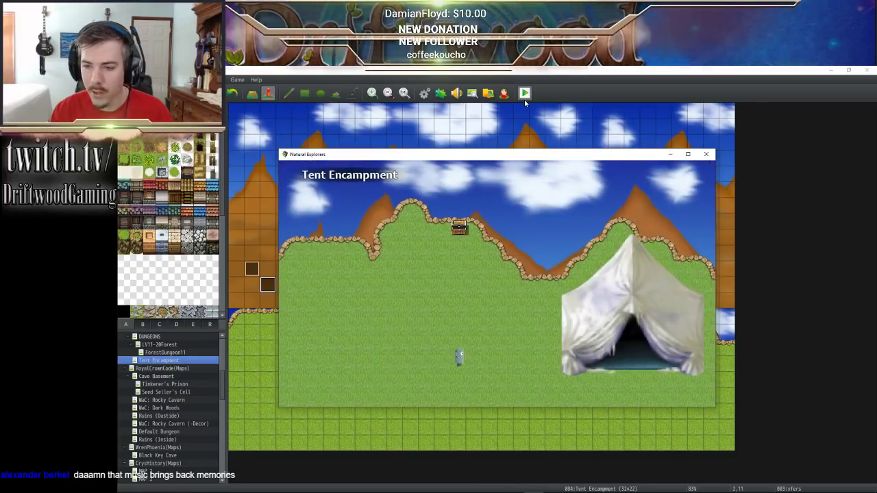
- Fly the airship past the eastern coast to the floating isle and test walking around and over the landed airship
{"action": "key", "text": "Right"}
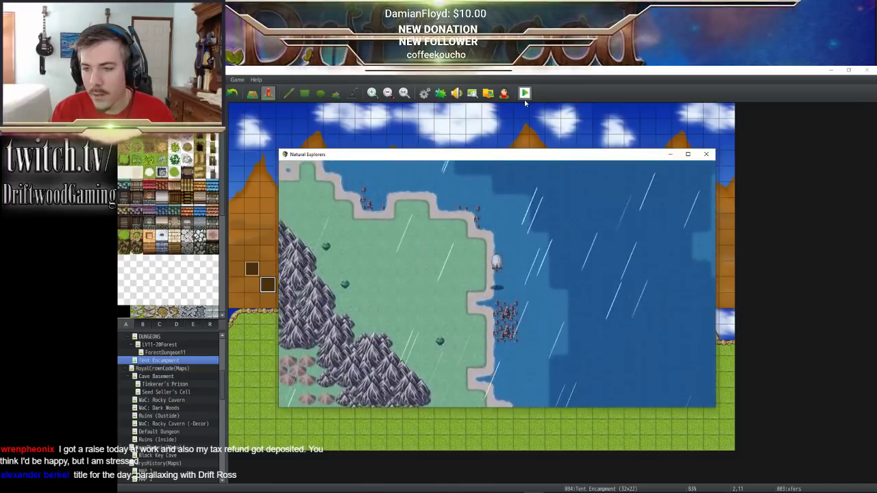
{"action": "key", "text": "Up"}
{"action": "key", "text": "Right"}
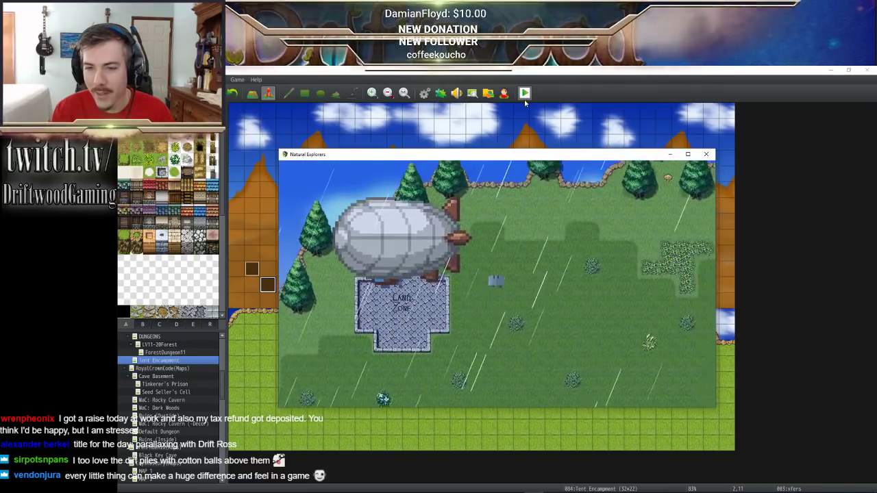
{"action": "key", "text": "Down"}
{"action": "key", "text": "Left"}
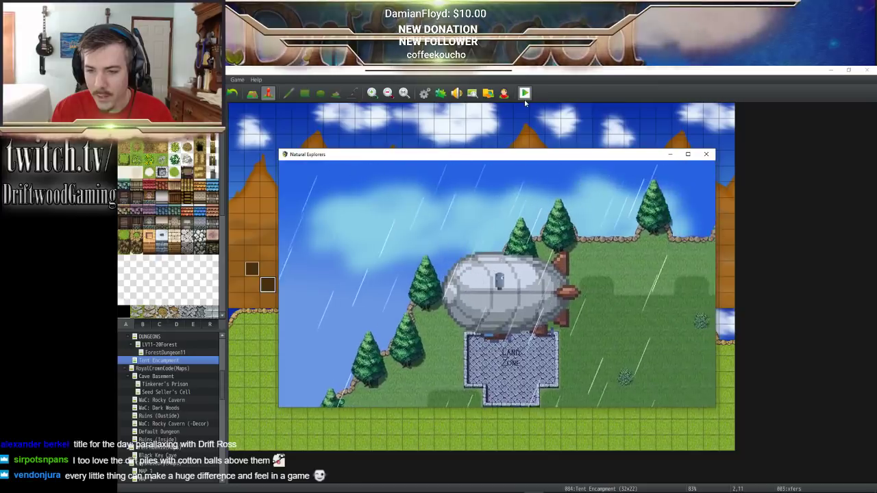
{"action": "key", "text": "Right"}
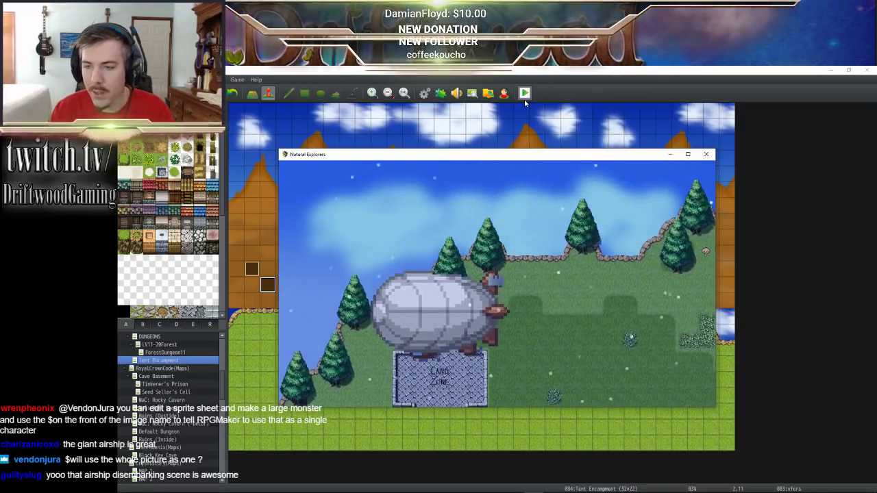
- Move the playtest window aside and open the FloatingIsle Staging map in the editor
{"action": "left_click_drag", "start_coordinate": [574, 156], "coordinate": [616, 182]}
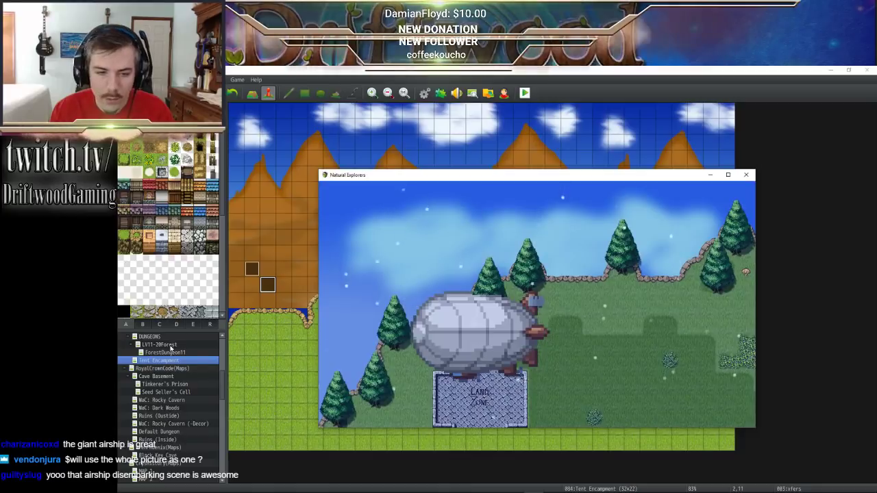
{"action": "left_click_drag", "start_coordinate": [221, 380], "coordinate": [221, 382]}
{"action": "scroll", "coordinate": [180, 375], "scroll_direction": "down", "scroll_amount": 10}
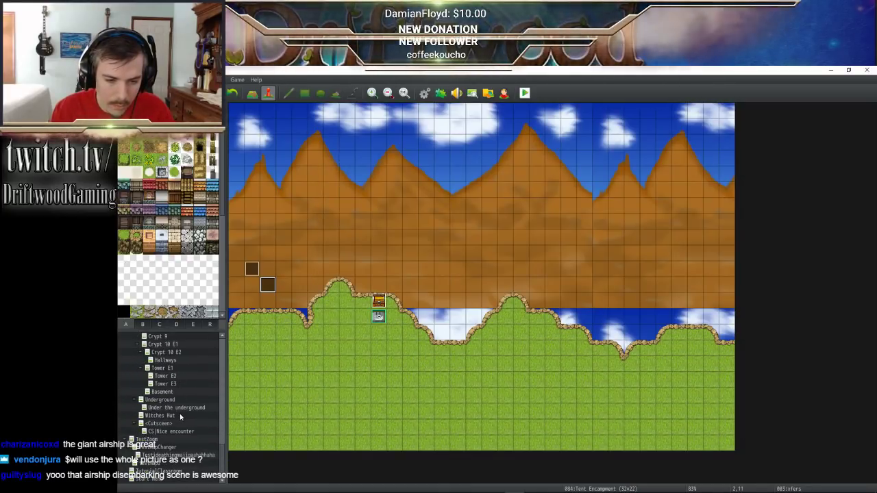
{"action": "scroll", "coordinate": [179, 415], "scroll_direction": "up", "scroll_amount": 2}
{"action": "scroll", "coordinate": [178, 411], "scroll_direction": "up", "scroll_amount": 8}
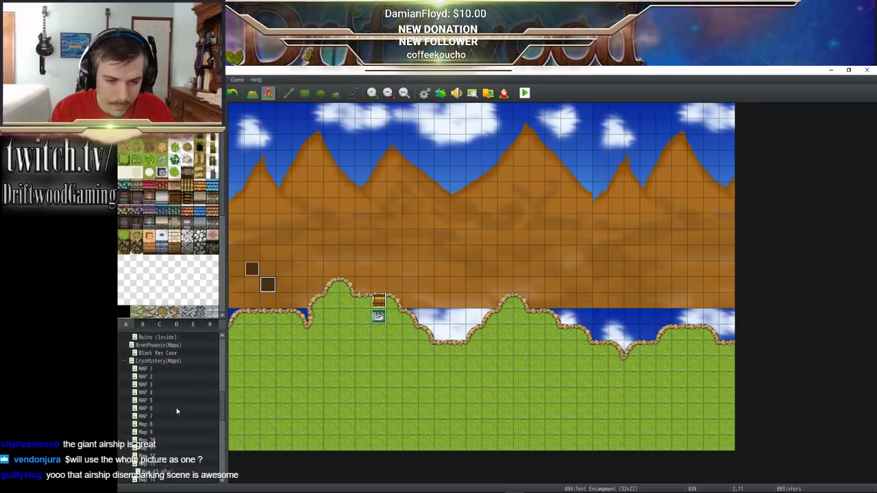
{"action": "scroll", "coordinate": [176, 389], "scroll_direction": "up", "scroll_amount": 2}
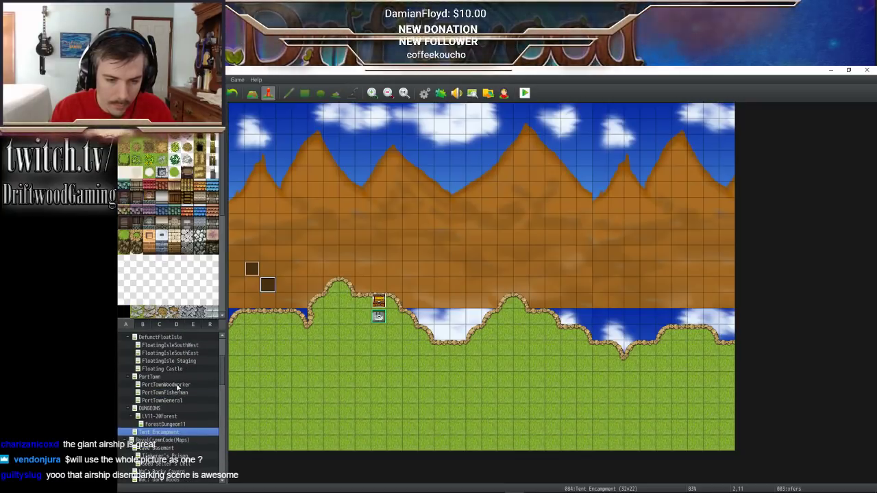
{"action": "left_click", "coordinate": [178, 393]}
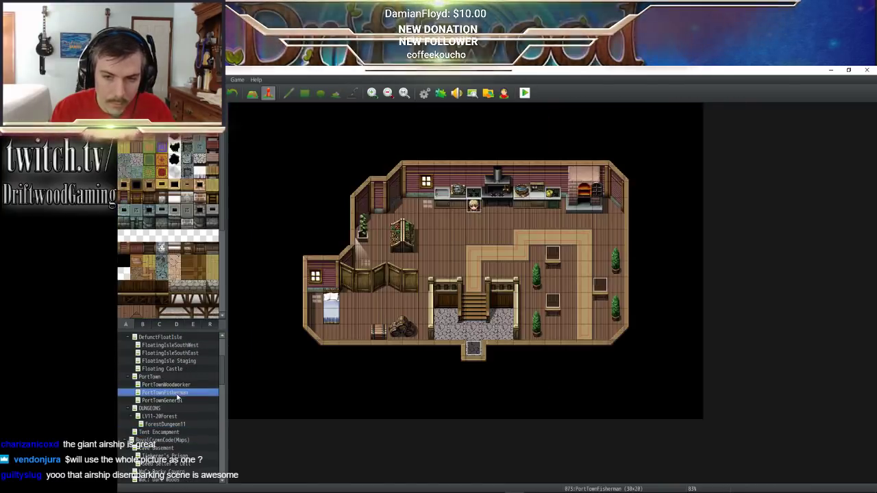
{"action": "left_click", "coordinate": [170, 368]}
{"action": "left_click", "coordinate": [172, 362]}
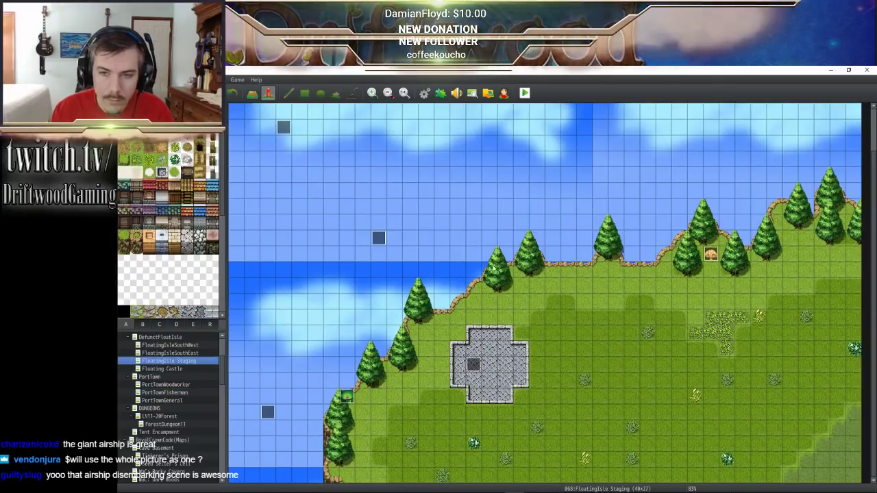
- Paint region 85 over the landing pad's upper part and the ground above it, stepping the western side along the cliff edge
{"action": "left_click", "coordinate": [252, 93]}
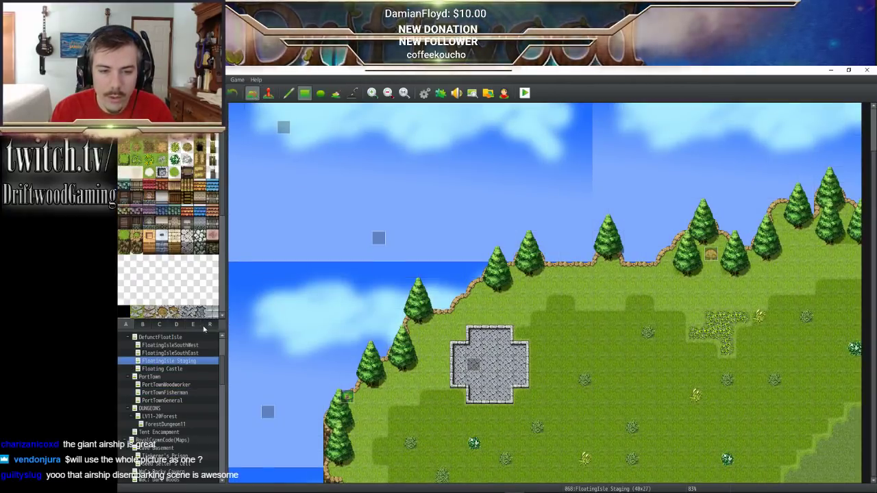
{"action": "left_click", "coordinate": [209, 324]}
{"action": "left_click", "coordinate": [187, 237]}
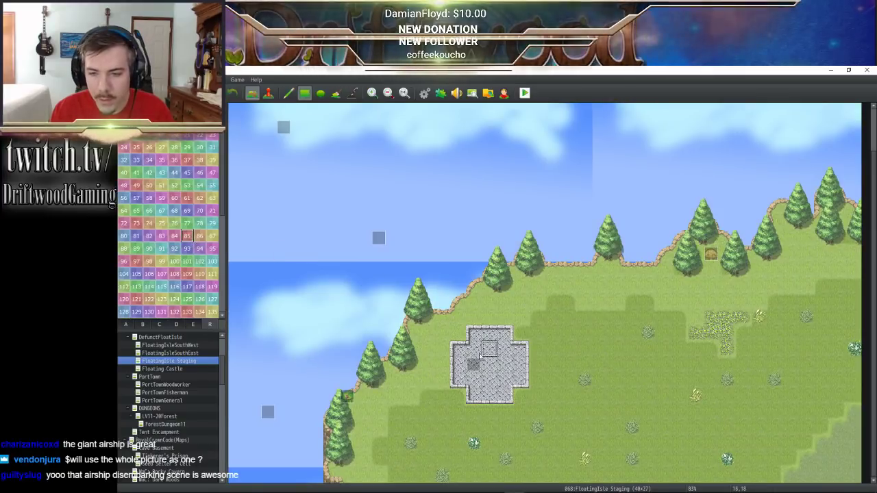
{"action": "left_click", "coordinate": [442, 321]}
{"action": "mouse_move", "coordinate": [442, 326]}
{"action": "left_mouse_down"}
{"action": "mouse_move", "coordinate": [443, 352]}
{"action": "mouse_move", "coordinate": [536, 355]}
{"action": "left_mouse_up"}
{"action": "left_click_drag", "start_coordinate": [457, 302], "coordinate": [536, 301]}
{"action": "mouse_move", "coordinate": [485, 288]}
{"action": "left_mouse_down"}
{"action": "mouse_move", "coordinate": [505, 287]}
{"action": "mouse_move", "coordinate": [473, 286]}
{"action": "mouse_move", "coordinate": [505, 270]}
{"action": "mouse_move", "coordinate": [520, 284]}
{"action": "mouse_move", "coordinate": [536, 277]}
{"action": "mouse_move", "coordinate": [534, 291]}
{"action": "left_mouse_up"}
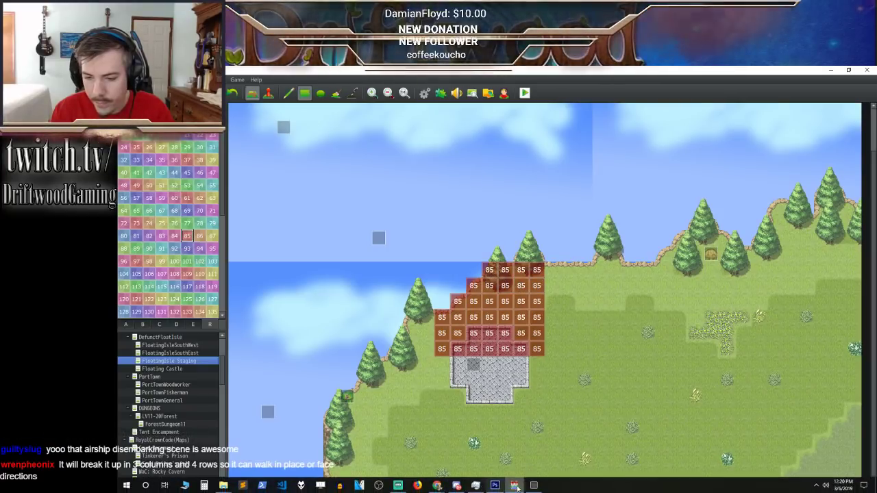
- Bring back the running playtest to compare the airship's position with the painted region, and close the playtest
{"action": "left_click", "coordinate": [533, 487]}
{"action": "mouse_move", "coordinate": [537, 184]}
{"action": "left_mouse_down"}
{"action": "mouse_move", "coordinate": [582, 324]}
{"action": "mouse_move", "coordinate": [365, 138]}
{"action": "mouse_move", "coordinate": [704, 244]}
{"action": "mouse_move", "coordinate": [788, 160]}
{"action": "mouse_move", "coordinate": [780, 165]}
{"action": "left_mouse_up"}
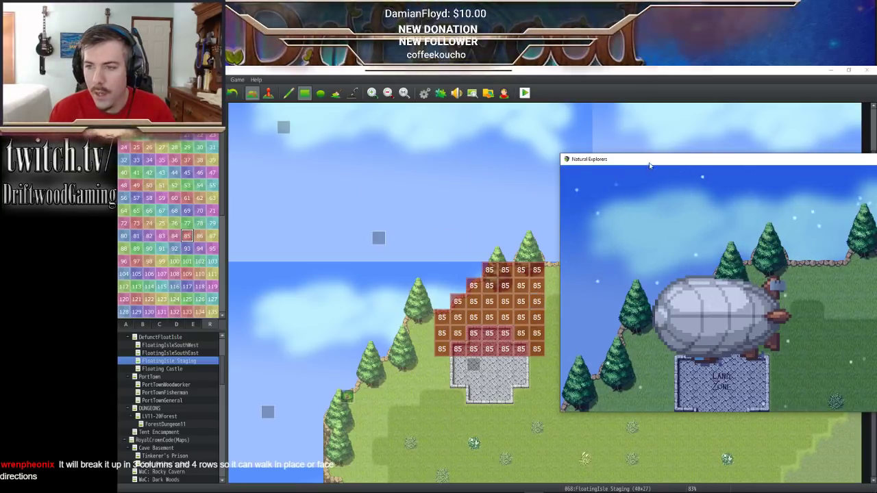
{"action": "left_click_drag", "start_coordinate": [647, 165], "coordinate": [479, 178]}
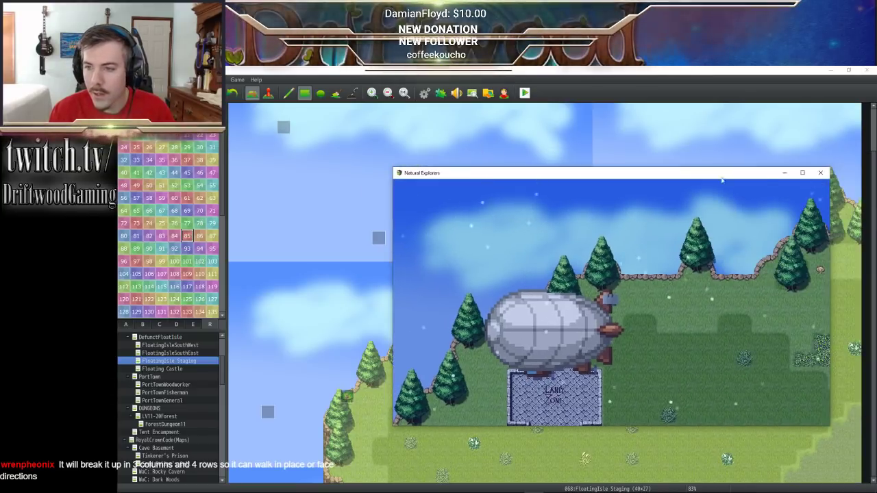
{"action": "left_click", "coordinate": [821, 174]}
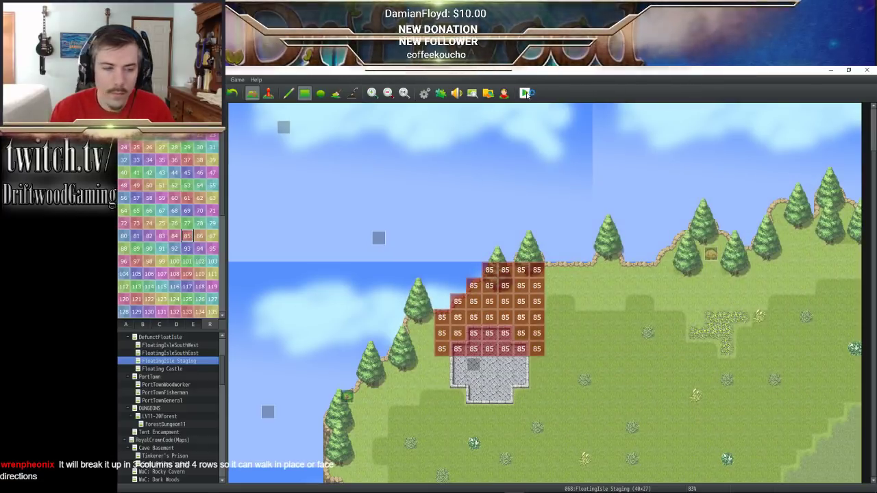
- Playtest the trip from the Tent Encampment to the floating isle, walk around the landed airship, fly off the isle and close the playtest
{"action": "left_click", "coordinate": [525, 93]}
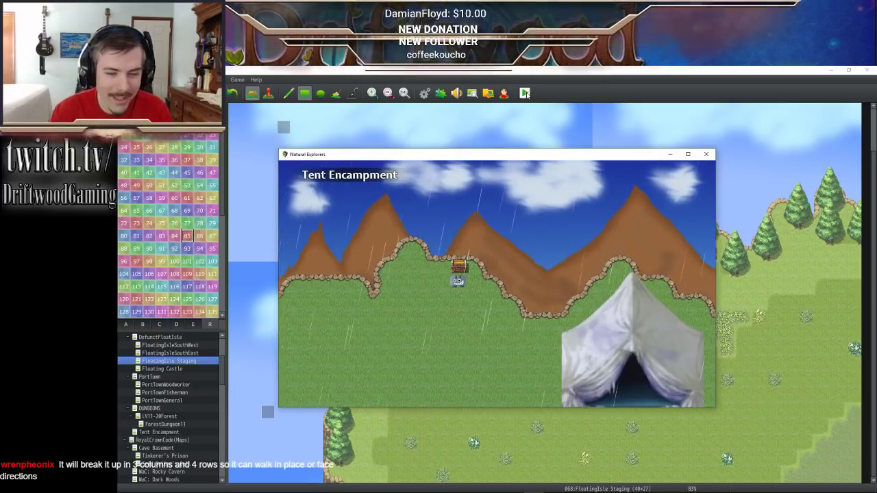
{"action": "key", "text": "Up"}
{"action": "key", "text": "Return"}
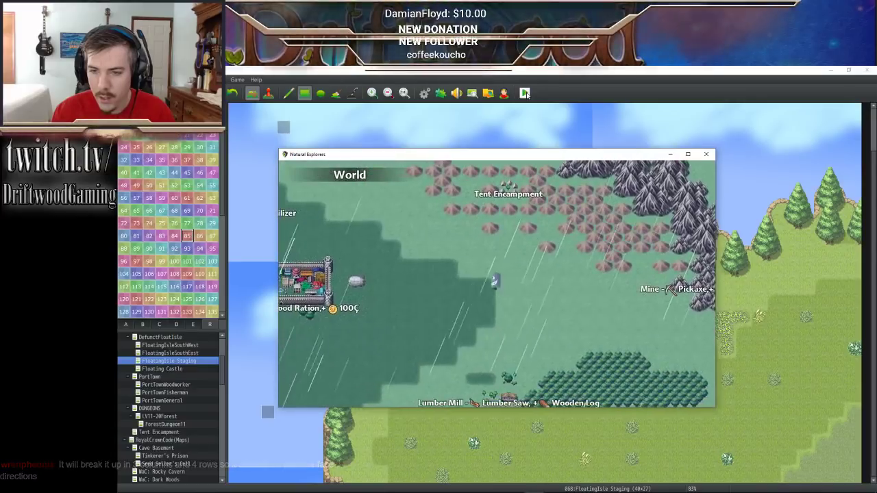
{"action": "key", "text": "Left"}
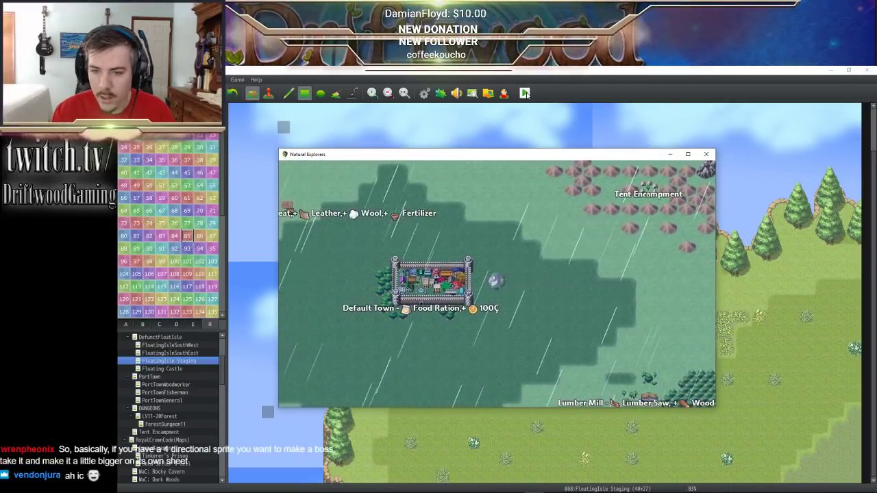
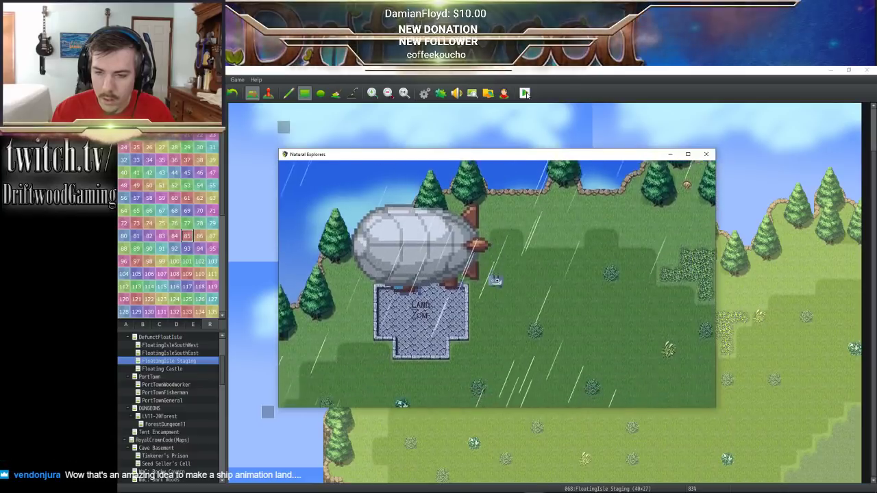
{"action": "key", "text": "Return"}
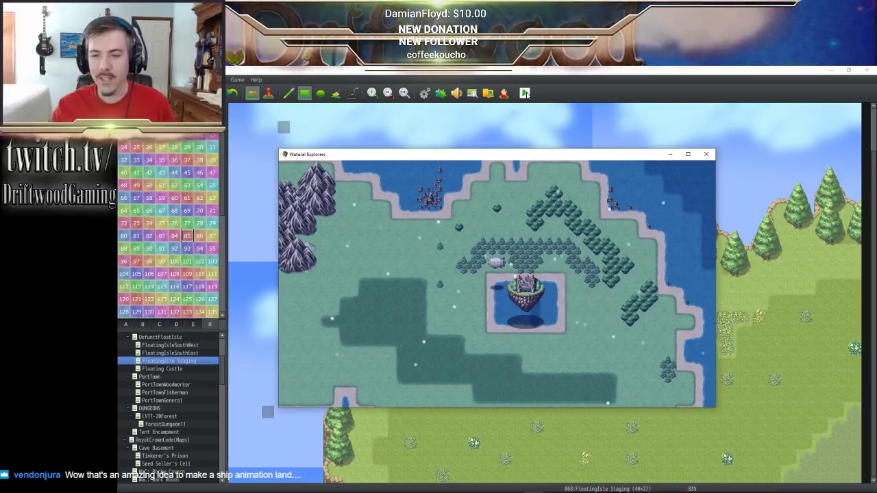
{"action": "key", "text": "Left"}
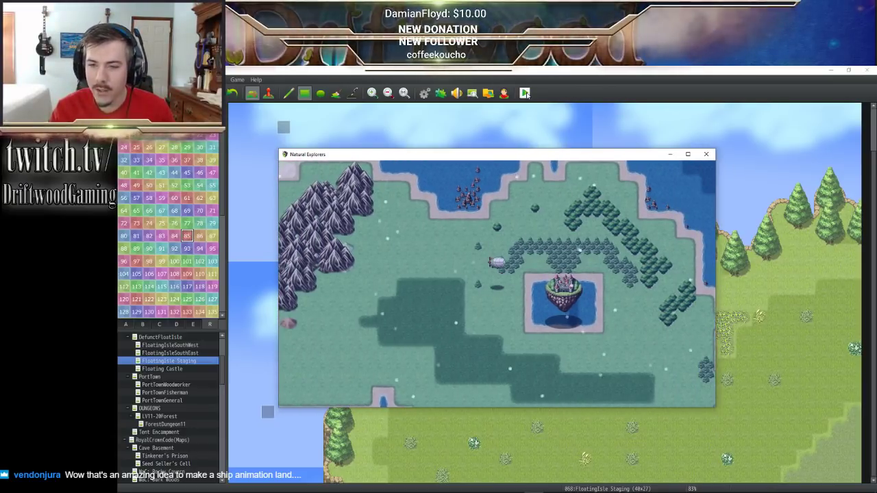
{"action": "left_click", "coordinate": [705, 154]}
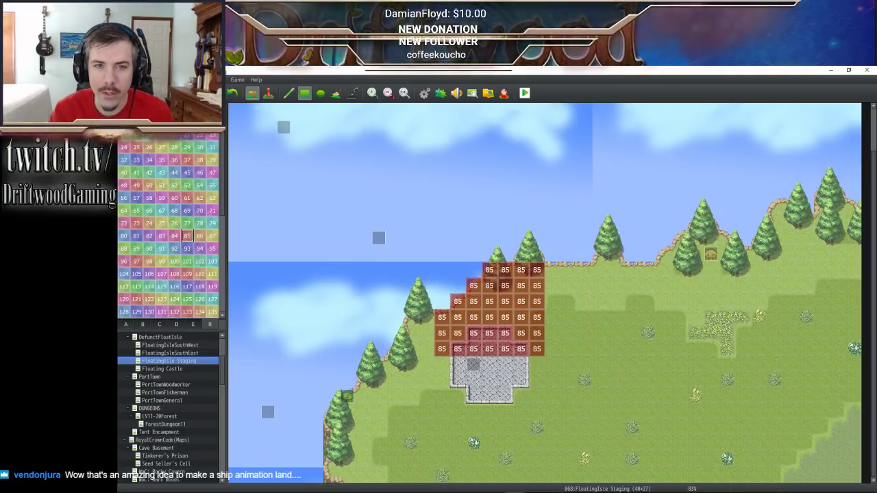
- Open the project folder and browse img/characters to the Vehicle sprite sheets
{"action": "left_click", "coordinate": [237, 79]}
{"action": "left_click", "coordinate": [246, 111]}
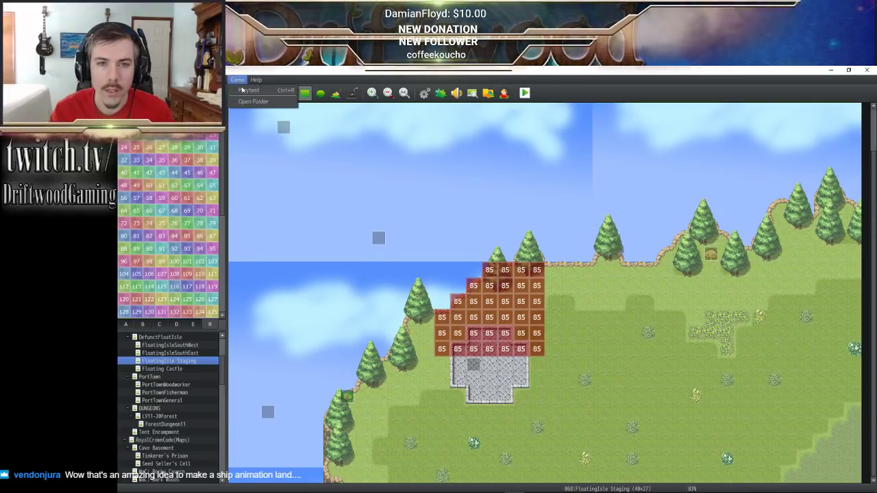
{"action": "left_click", "coordinate": [252, 93]}
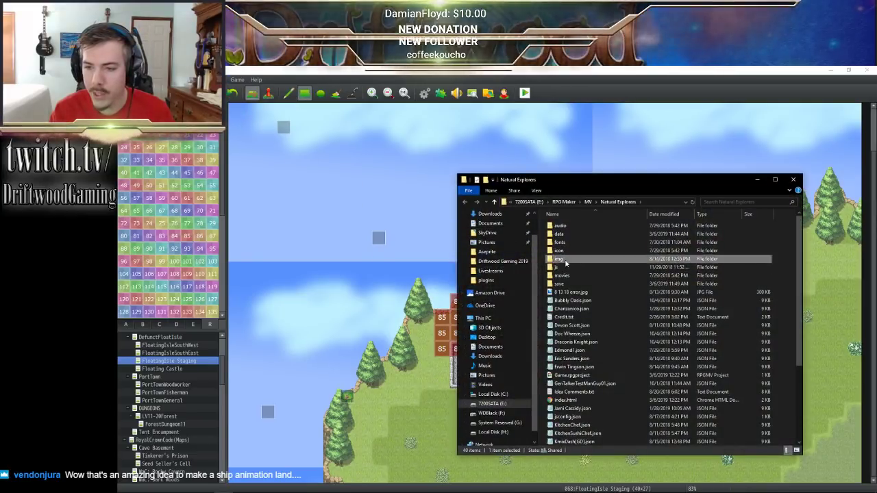
{"action": "double_click", "coordinate": [563, 259]}
{"action": "double_click", "coordinate": [582, 251]}
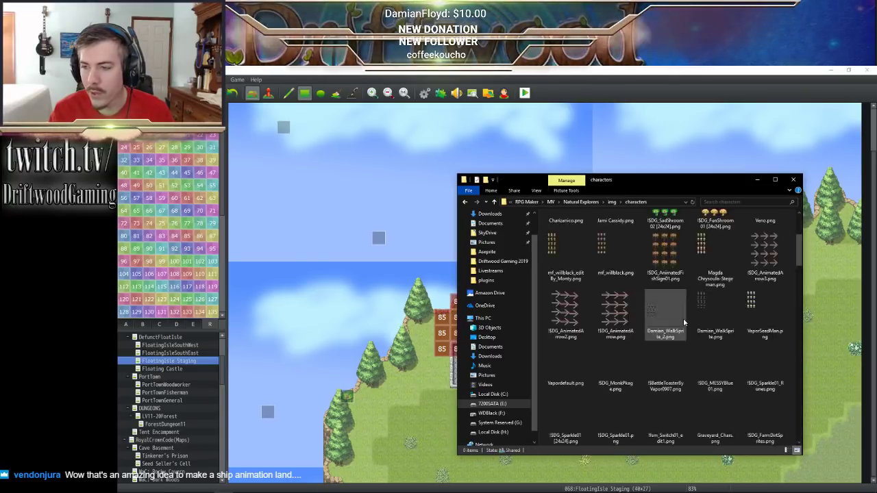
{"action": "scroll", "coordinate": [689, 326], "scroll_direction": "down", "scroll_amount": 10}
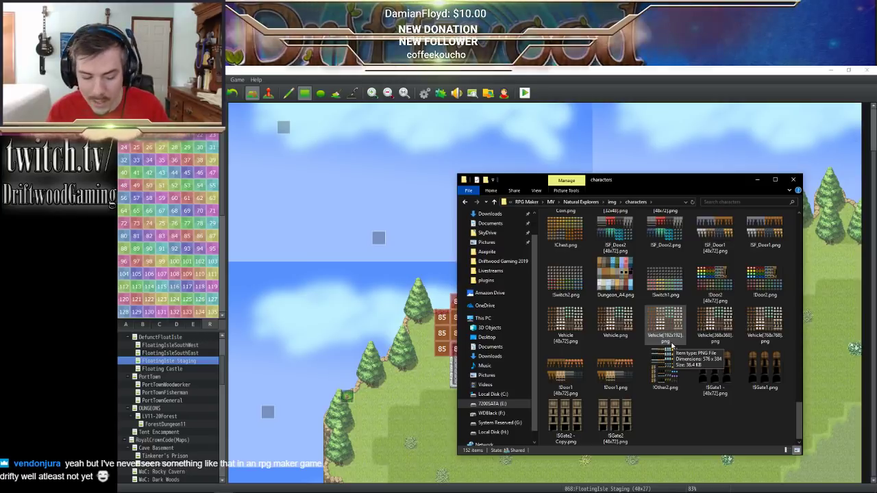
- Highlight the size tag in the Vehicle[192x192].png file name, leave the name unedited, and minimize the characters folder
{"action": "left_click", "coordinate": [675, 346]}
{"action": "left_click", "coordinate": [675, 346]}
{"action": "left_click", "coordinate": [673, 341]}
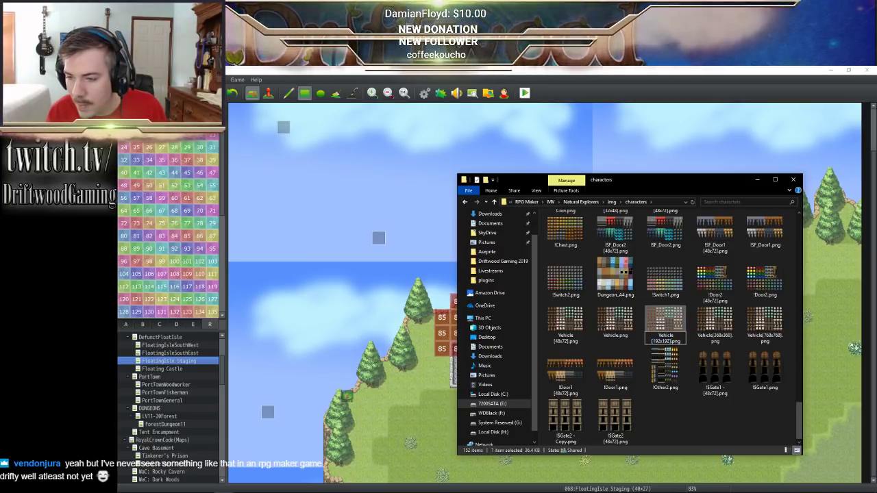
{"action": "mouse_move", "coordinate": [669, 341]}
{"action": "left_mouse_down"}
{"action": "mouse_move", "coordinate": [650, 342]}
{"action": "mouse_move", "coordinate": [674, 341]}
{"action": "left_mouse_up"}
{"action": "left_click", "coordinate": [662, 341]}
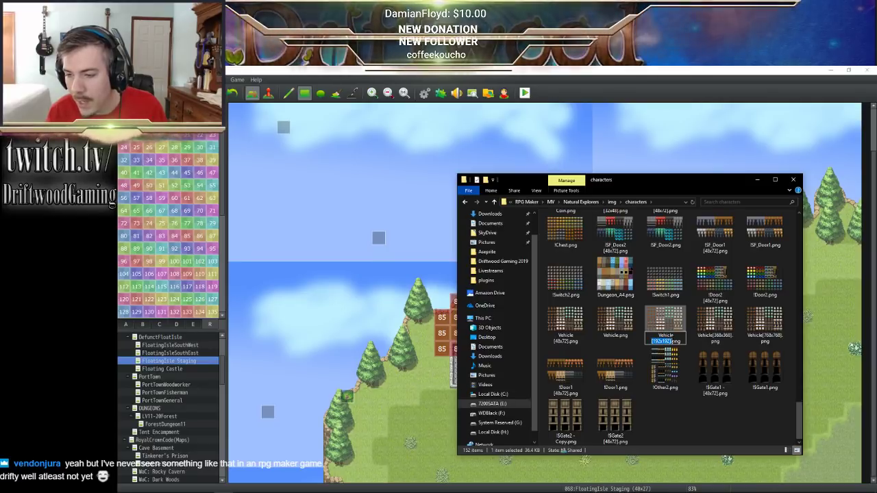
{"action": "left_click", "coordinate": [673, 341]}
{"action": "left_click", "coordinate": [713, 332]}
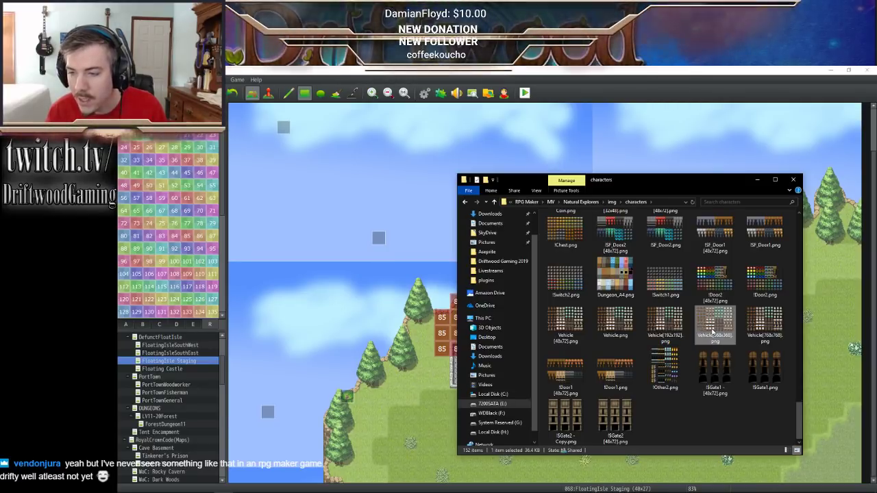
{"action": "left_click", "coordinate": [756, 180]}
- Find YEP_ScaleSprites in the Plugin Manager, open its settings, and read the help on sprite size tags
{"action": "left_click", "coordinate": [440, 93]}
{"action": "scroll", "coordinate": [452, 274], "scroll_direction": "down", "scroll_amount": 6}
{"action": "scroll", "coordinate": [433, 288], "scroll_direction": "down", "scroll_amount": 8}
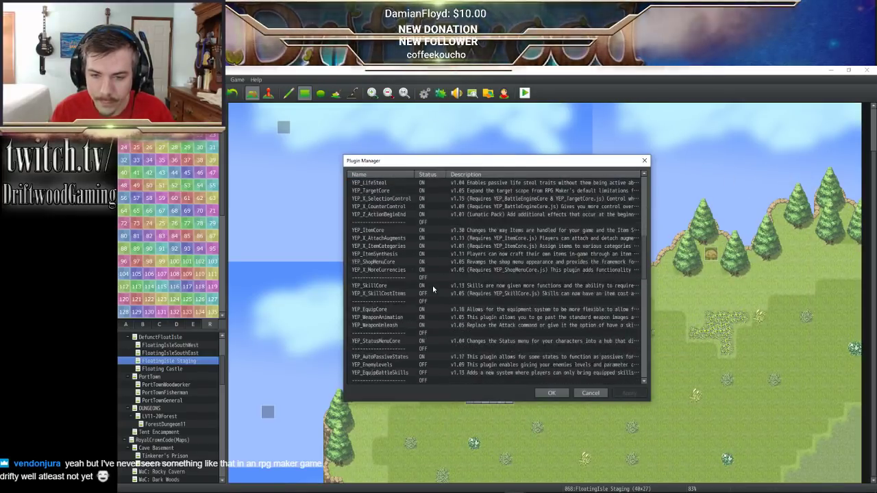
{"action": "scroll", "coordinate": [432, 285], "scroll_direction": "down", "scroll_amount": 5}
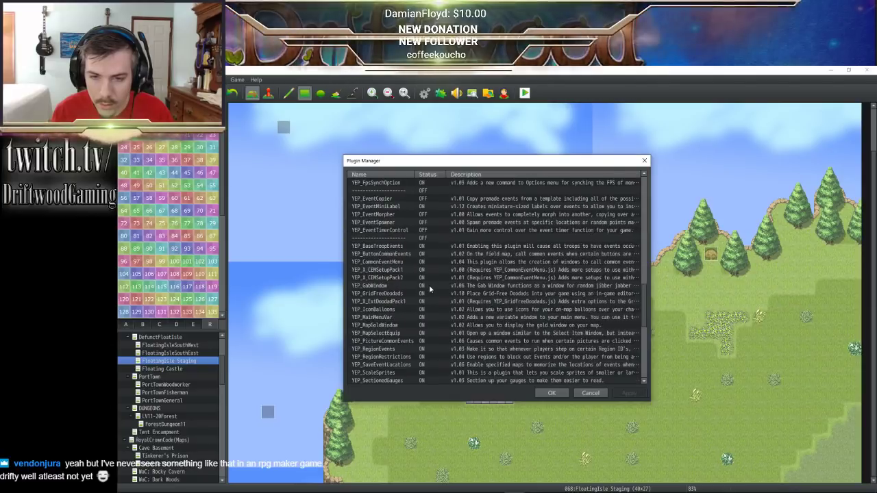
{"action": "scroll", "coordinate": [415, 287], "scroll_direction": "down", "scroll_amount": 3}
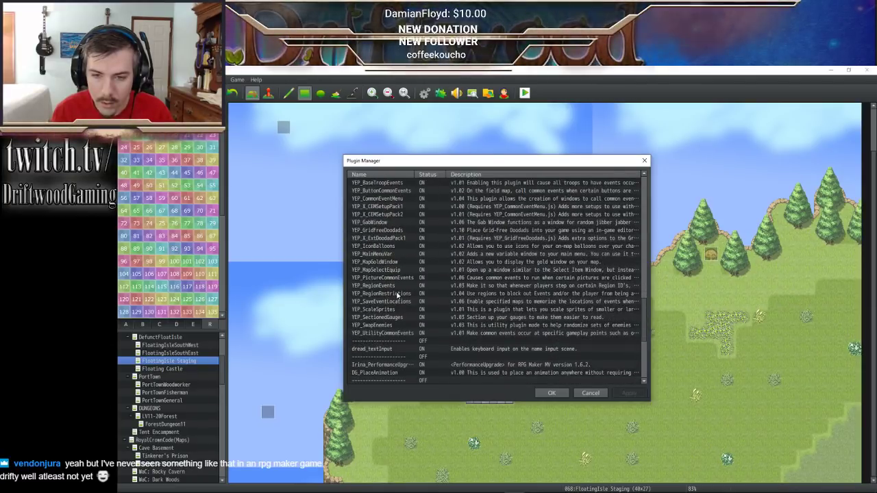
{"action": "left_click", "coordinate": [392, 310]}
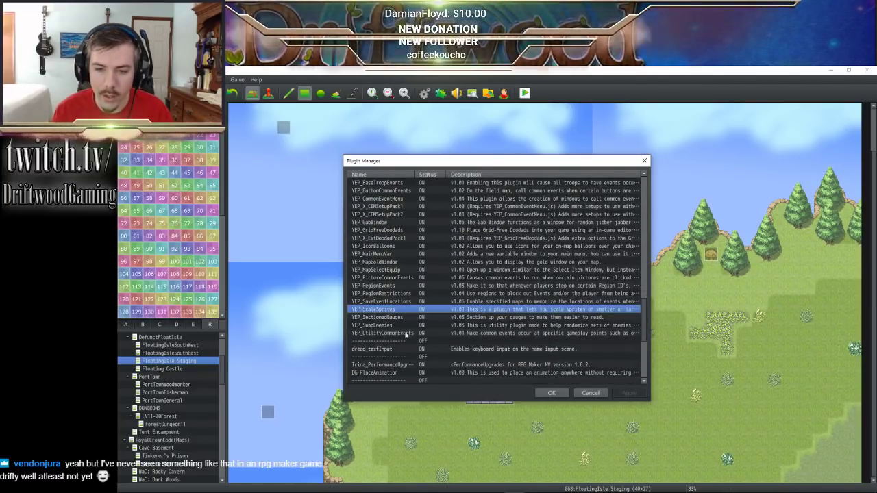
{"action": "double_click", "coordinate": [434, 309]}
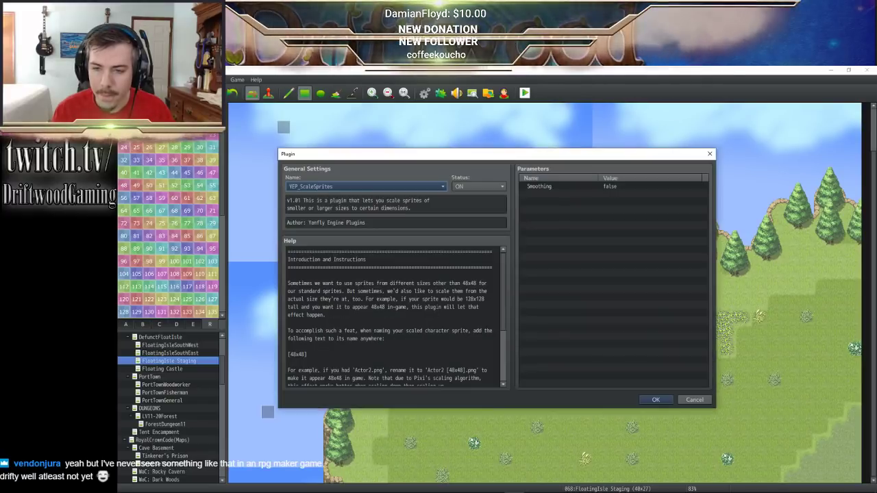
{"action": "scroll", "coordinate": [395, 318], "scroll_direction": "down", "scroll_amount": 3}
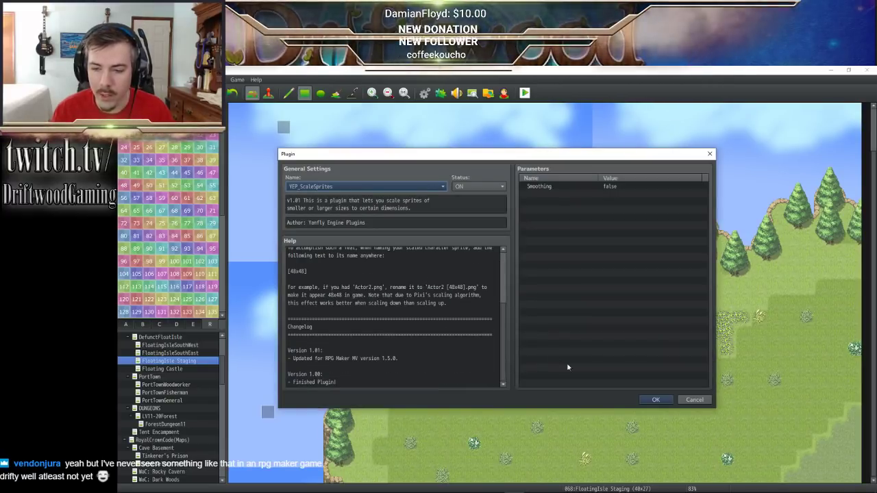
- Set the YEP_ScaleSprites Smoothing parameter to true and confirm the plugin changes
{"action": "double_click", "coordinate": [547, 188]}
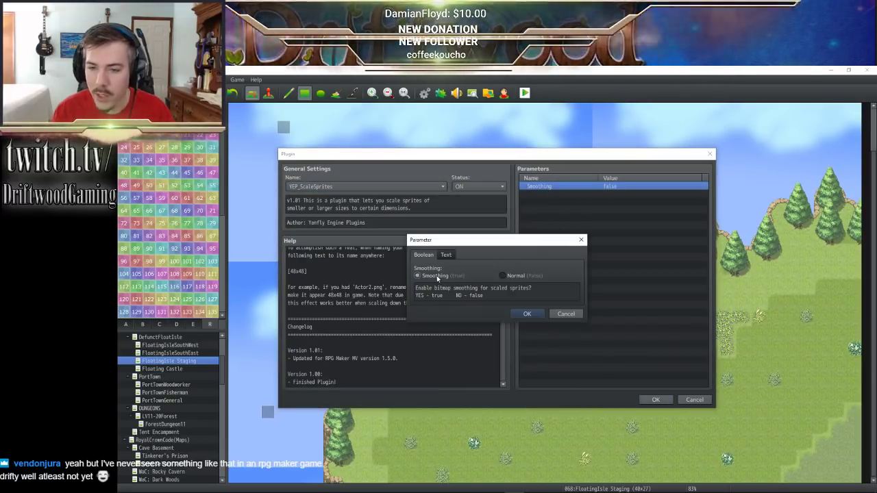
{"action": "left_click", "coordinate": [436, 276]}
{"action": "left_click", "coordinate": [526, 314]}
{"action": "left_click", "coordinate": [656, 399]}
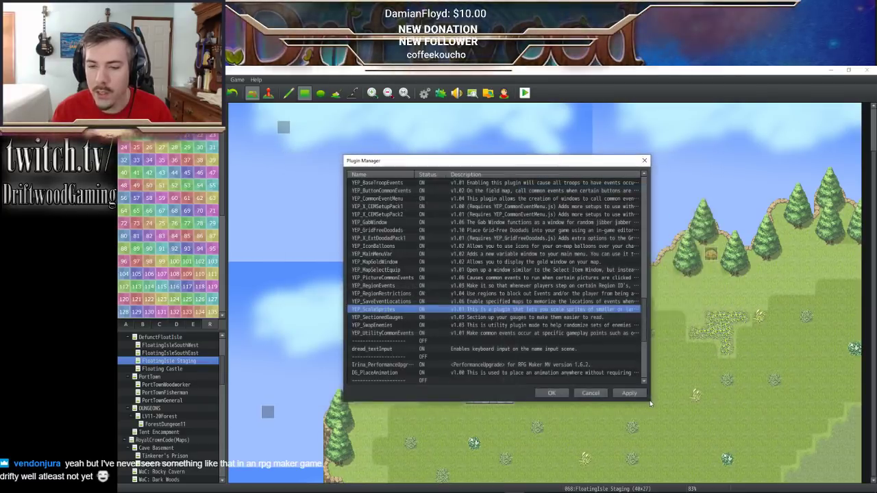
{"action": "left_click", "coordinate": [552, 391]}
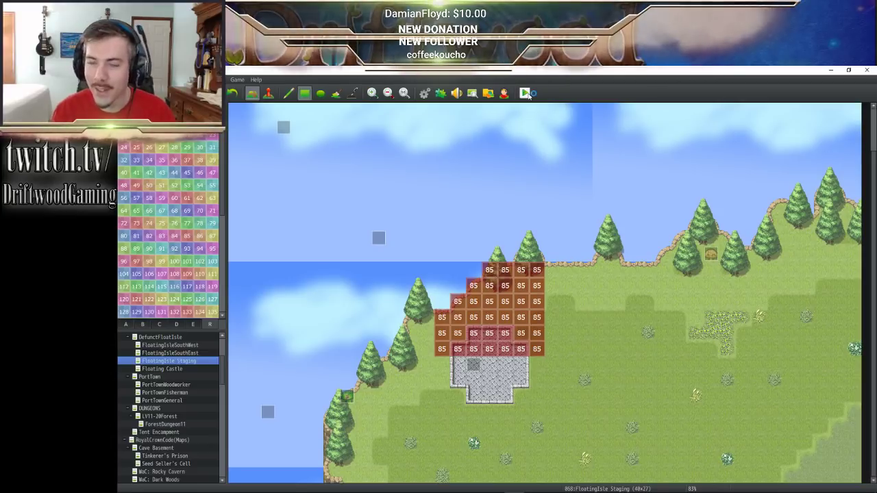
- Start a playtest, leave the Tent Encampment, and take the airship beside Default Town to the floating isle
{"action": "left_click", "coordinate": [524, 93]}
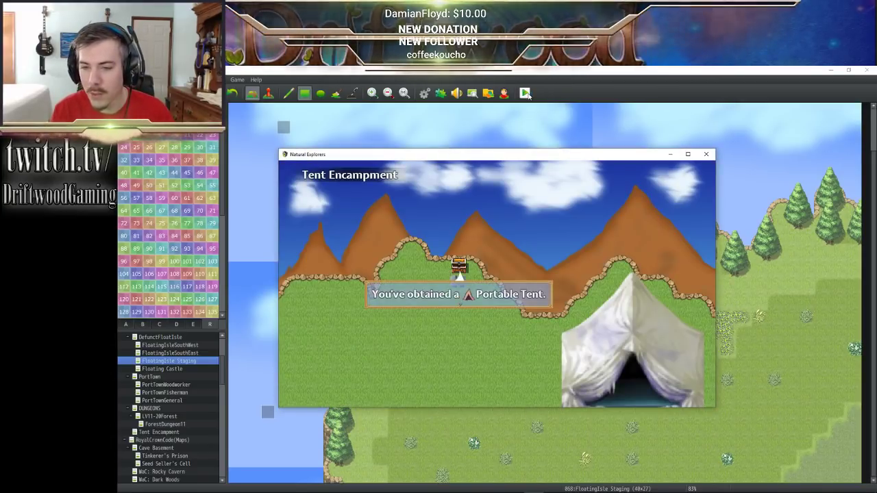
{"action": "key", "text": "Return"}
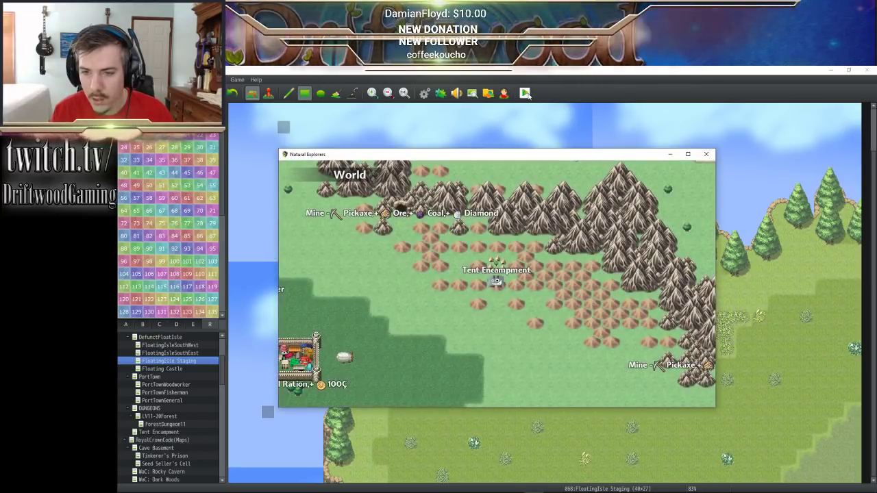
{"action": "key", "text": "Down"}
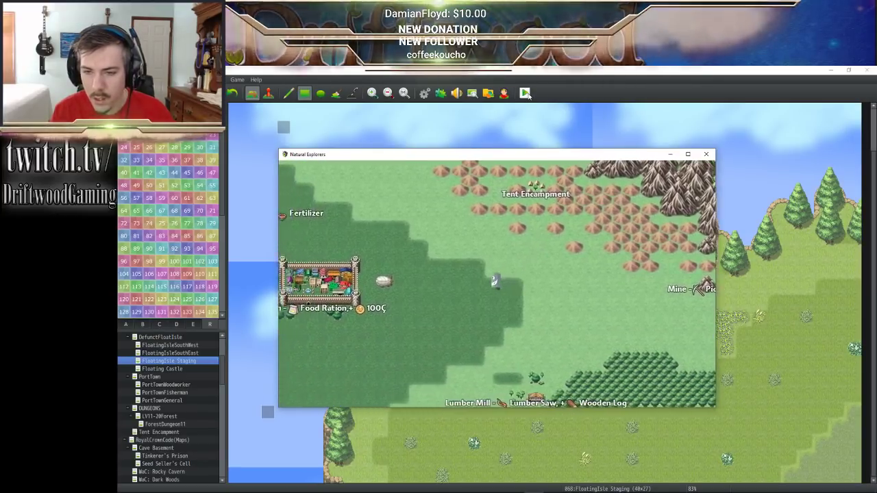
{"action": "key", "text": "Left"}
{"action": "key", "text": "Down"}
{"action": "key", "text": "Left"}
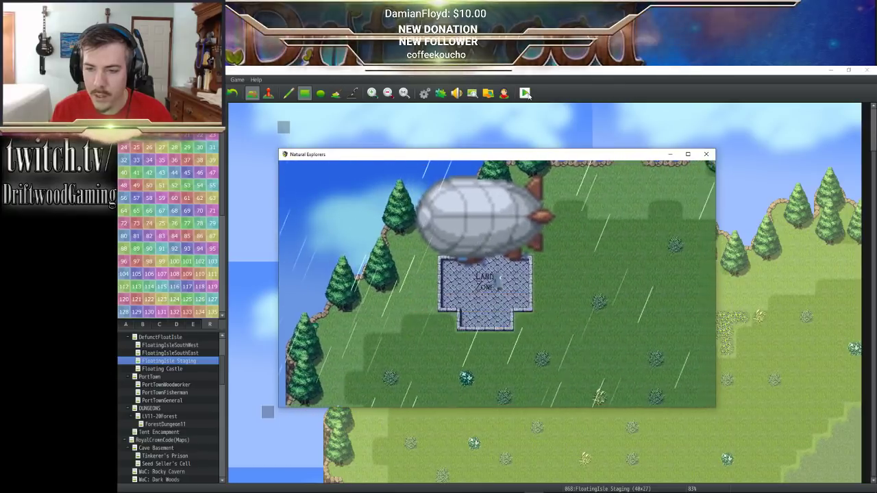
- Examine the smoothed airship sprite while walking around the landing pad on both sides, and close the playtest
{"action": "key", "text": "Down"}
{"action": "key", "text": "Down"}
{"action": "key", "text": "Down"}
{"action": "key", "text": "Down"}
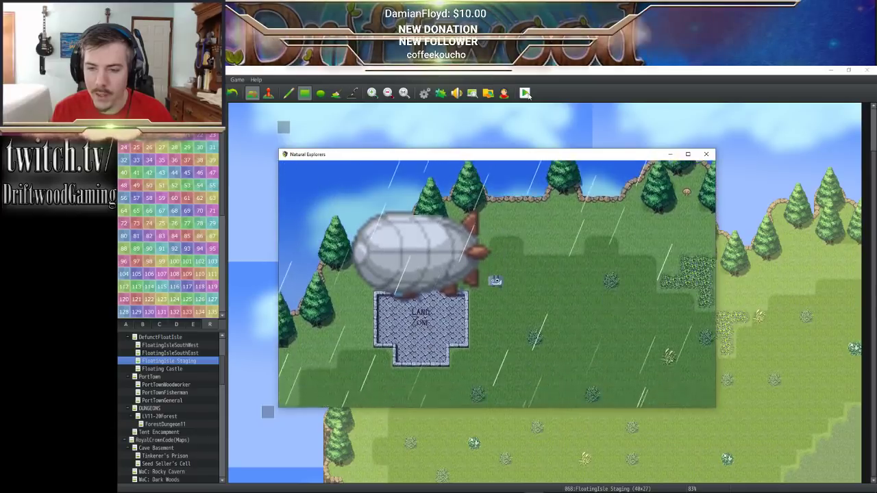
{"action": "key", "text": "Up"}
{"action": "key", "text": "Up"}
{"action": "key", "text": "Up"}
{"action": "key", "text": "Up"}
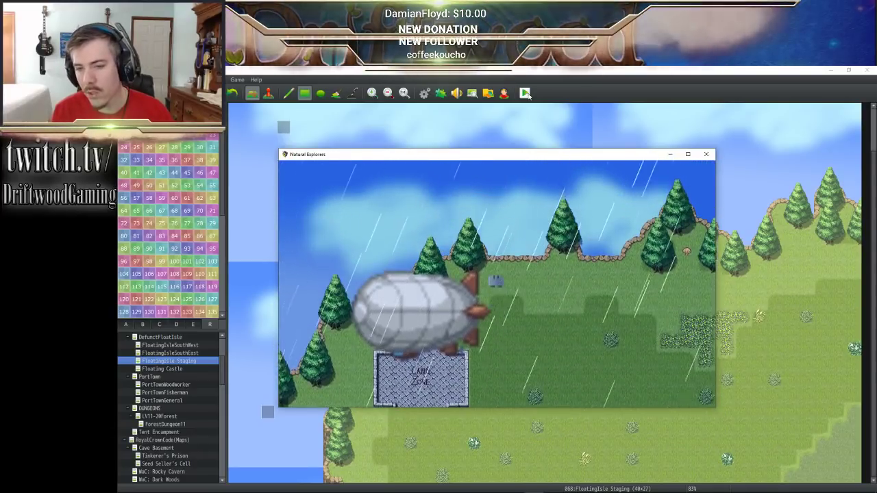
{"action": "key", "text": "Down"}
{"action": "key", "text": "Up"}
{"action": "key", "text": "Down"}
{"action": "key", "text": "Down"}
{"action": "key", "text": "Down"}
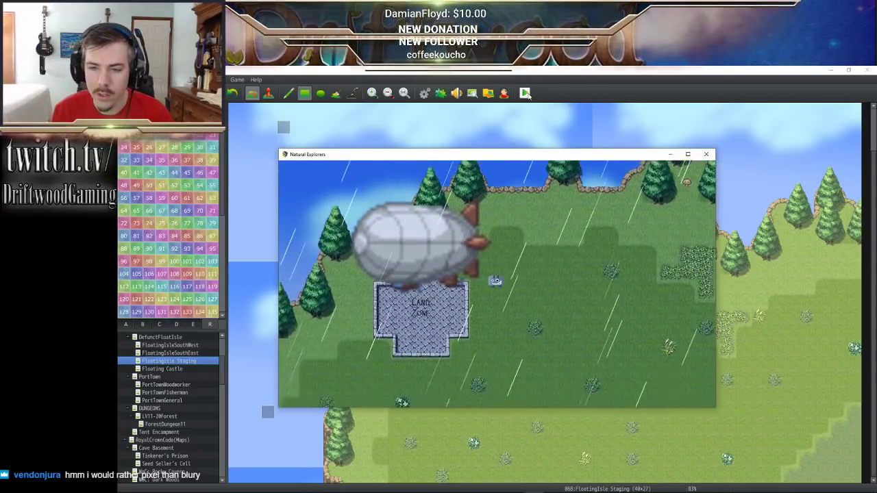
{"action": "key", "text": "Left"}
{"action": "key", "text": "Left"}
{"action": "key", "text": "Left"}
{"action": "key", "text": "Left"}
{"action": "key", "text": "Up"}
{"action": "key", "text": "Up"}
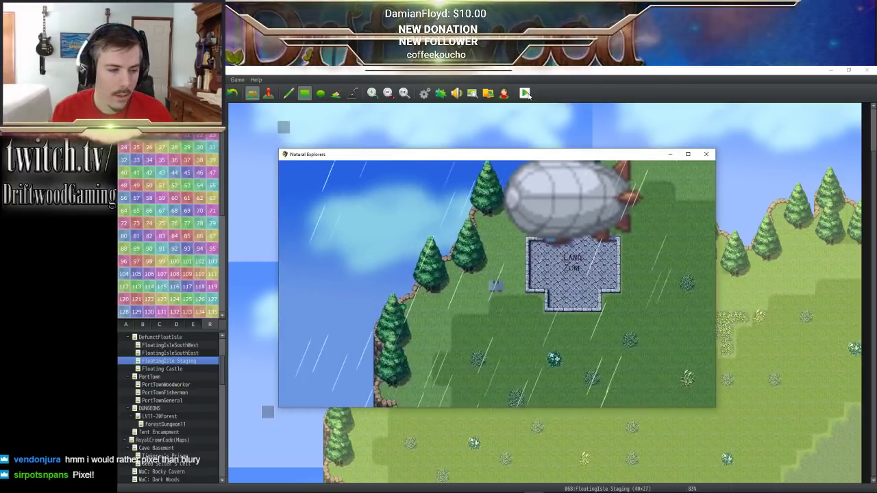
{"action": "left_click", "coordinate": [705, 153]}
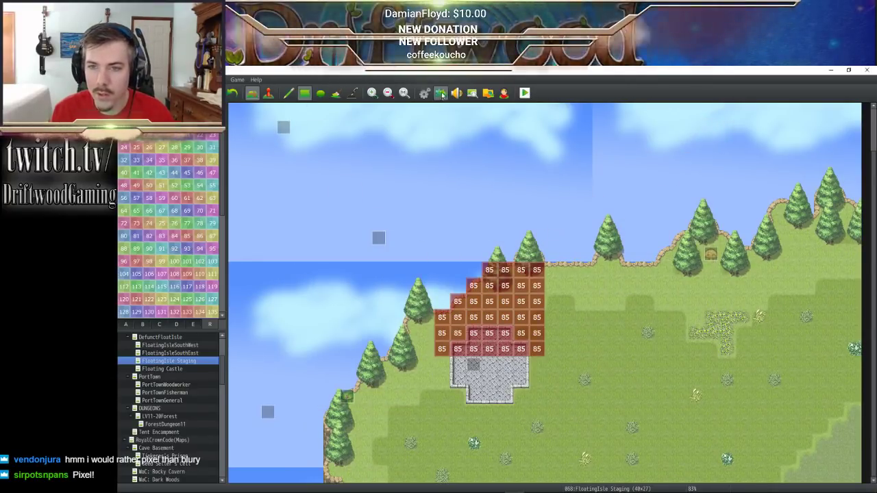
- Open the Plugin Manager and look through the plugin list for YEP_ScaleSprites
{"action": "left_click", "coordinate": [440, 94]}
{"action": "left_click_drag", "start_coordinate": [642, 205], "coordinate": [643, 294]}
{"action": "scroll", "coordinate": [393, 250], "scroll_direction": "up", "scroll_amount": 8}
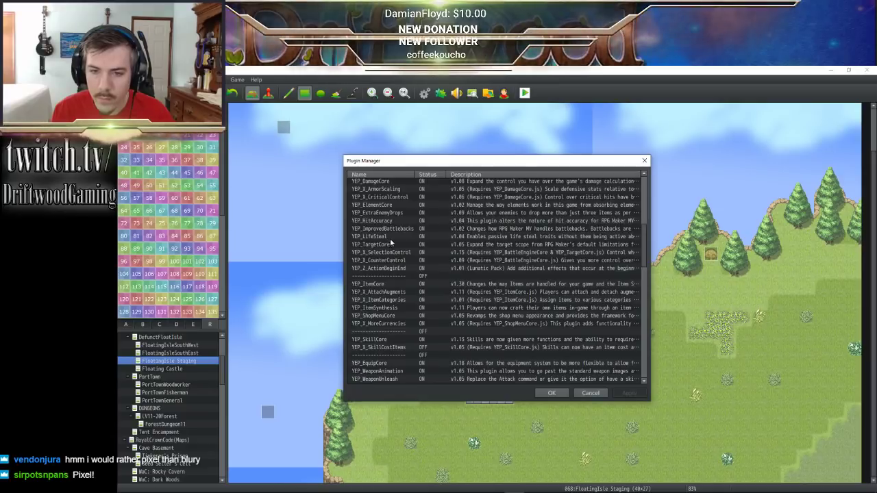
{"action": "scroll", "coordinate": [392, 217], "scroll_direction": "up", "scroll_amount": 2}
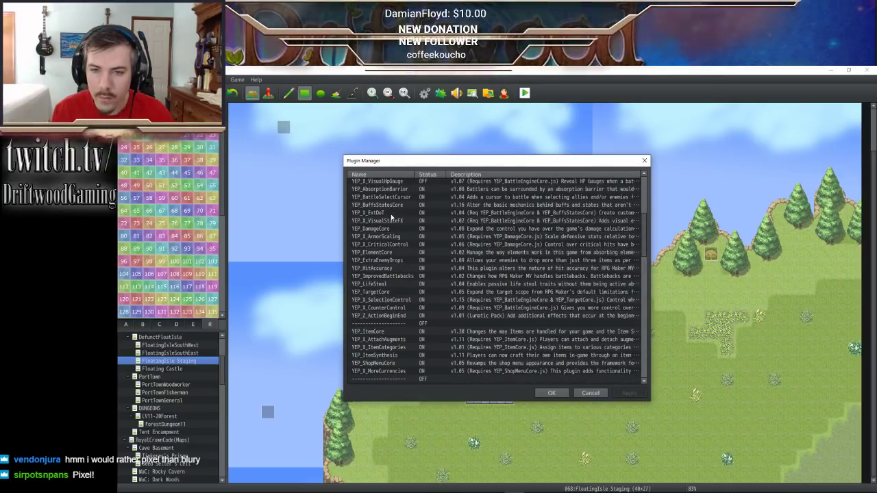
{"action": "scroll", "coordinate": [391, 217], "scroll_direction": "down", "scroll_amount": 7}
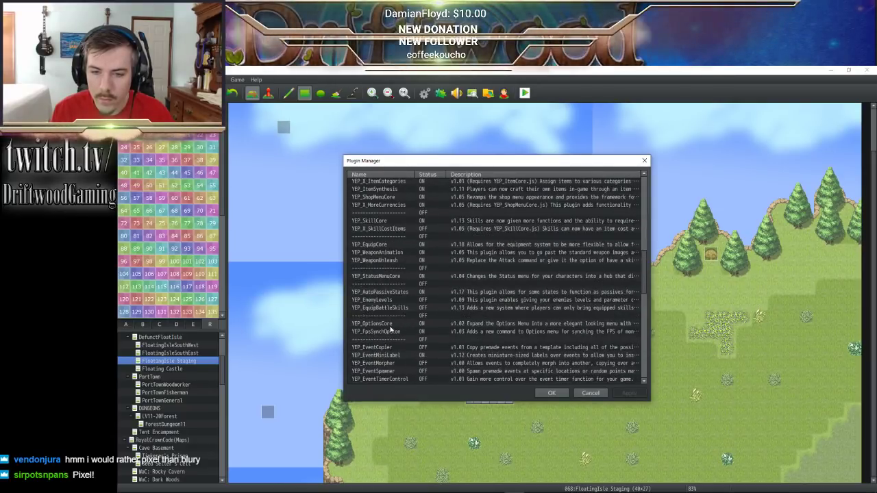
{"action": "scroll", "coordinate": [390, 323], "scroll_direction": "up", "scroll_amount": 6}
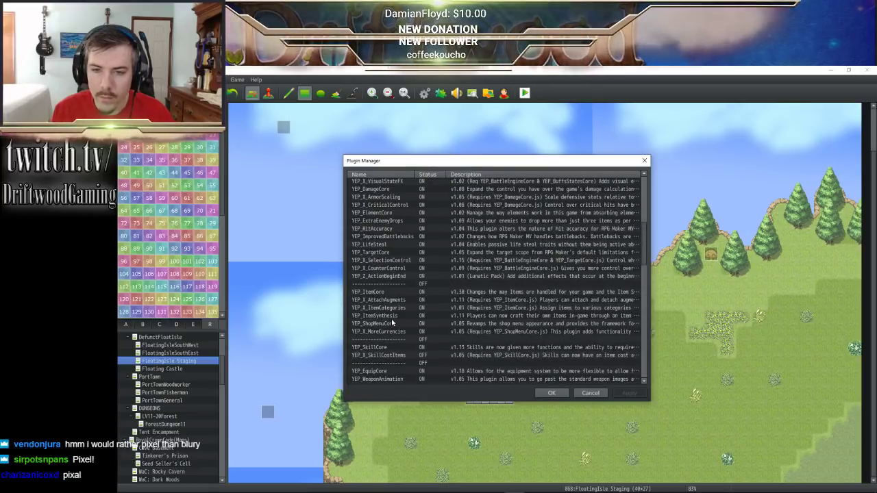
{"action": "scroll", "coordinate": [392, 321], "scroll_direction": "up", "scroll_amount": 2}
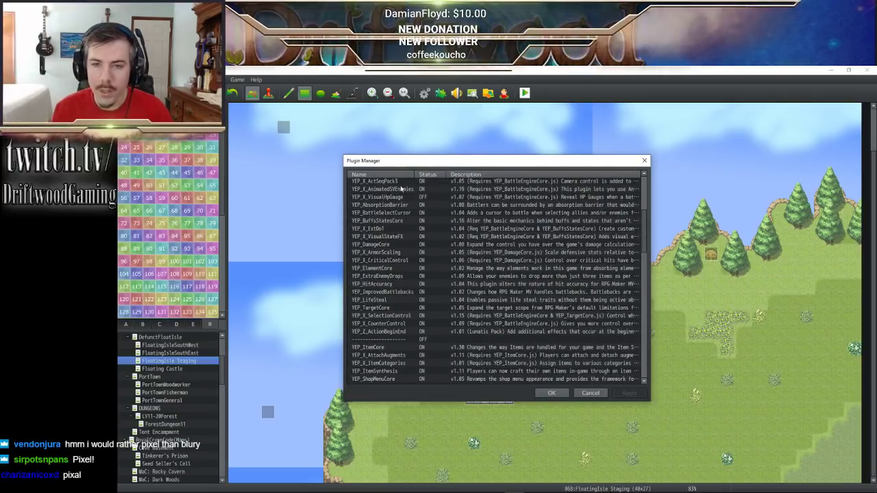
- Search the plugin list for "scale" and open the YEP_ScaleSprites settings
{"action": "left_click", "coordinate": [388, 245]}
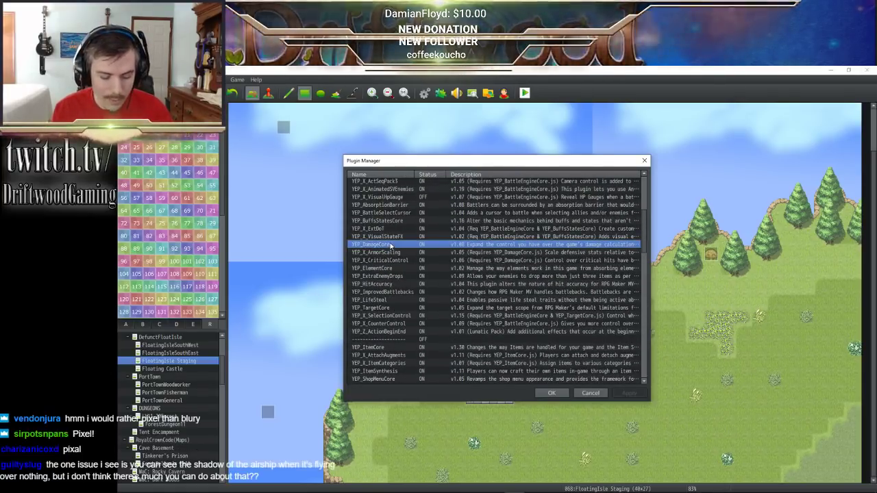
{"action": "key", "text": "ctrl+f"}
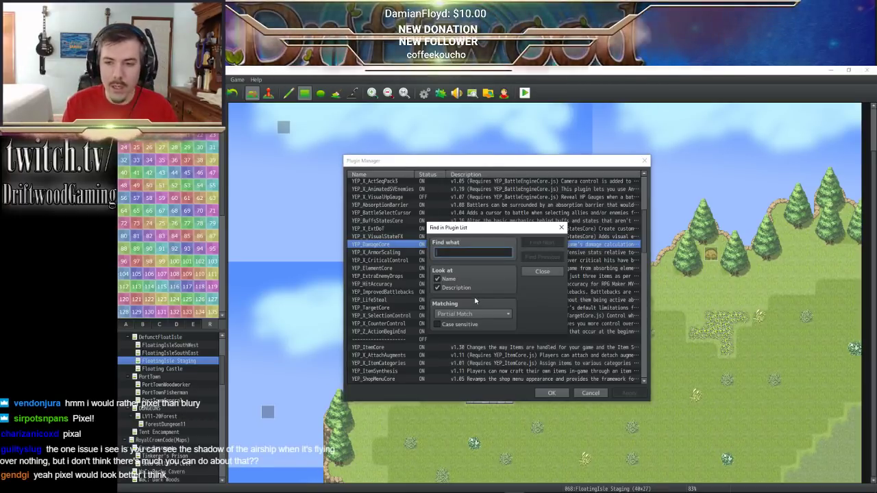
{"action": "type", "text": "scale"}
{"action": "key", "text": "Return"}
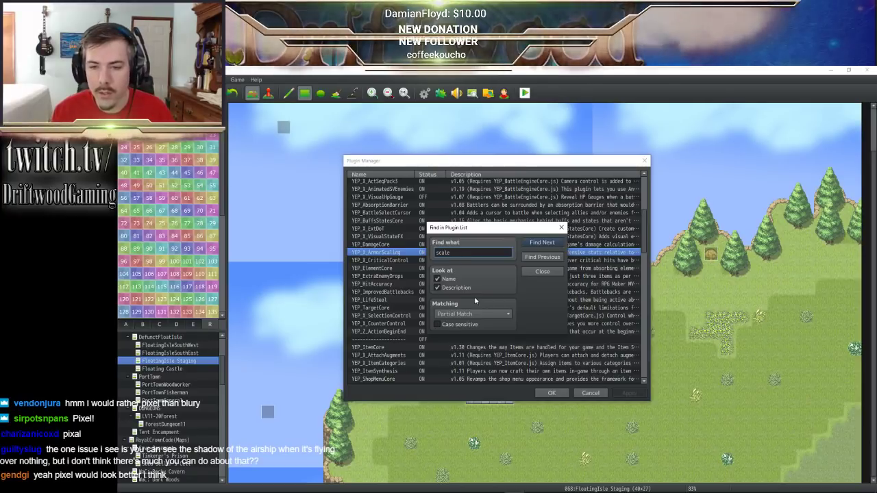
{"action": "key", "text": "Return"}
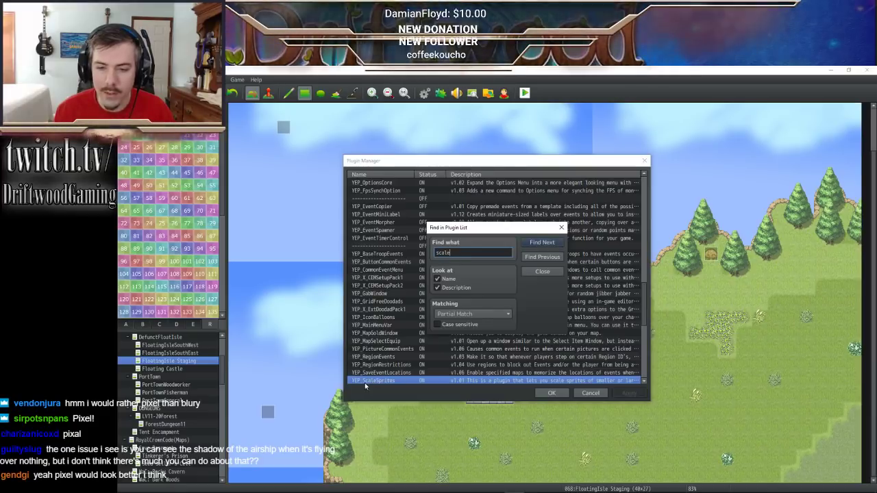
{"action": "left_click", "coordinate": [542, 271]}
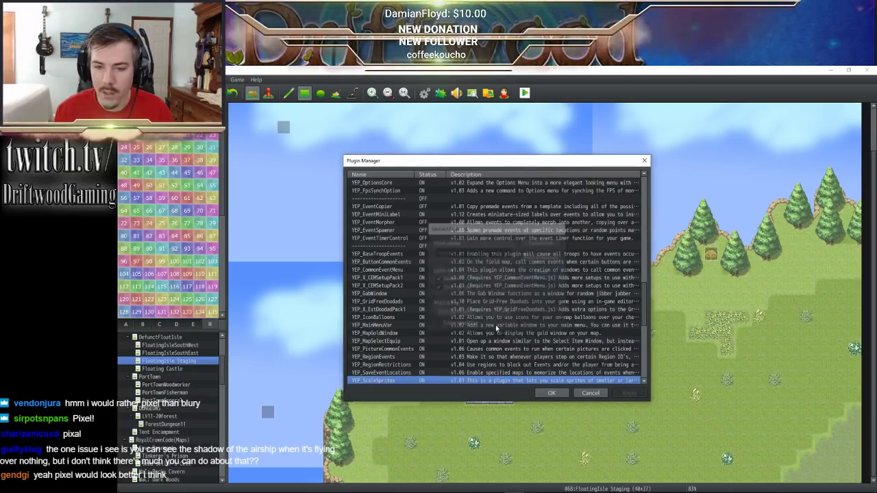
{"action": "scroll", "coordinate": [411, 322], "scroll_direction": "down", "scroll_amount": 2}
{"action": "double_click", "coordinate": [376, 342]}
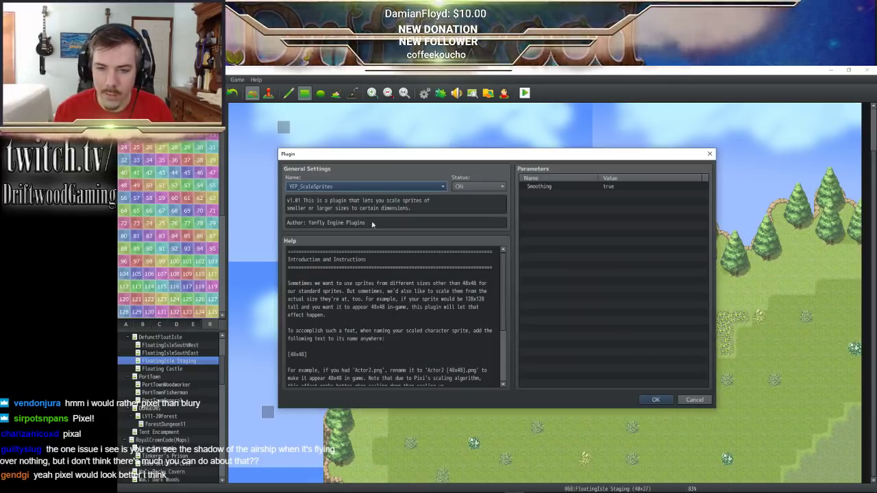
- Set the YEP_ScaleSprites Smoothing parameter to Normal (false) and confirm the plugin changes
{"action": "double_click", "coordinate": [541, 186]}
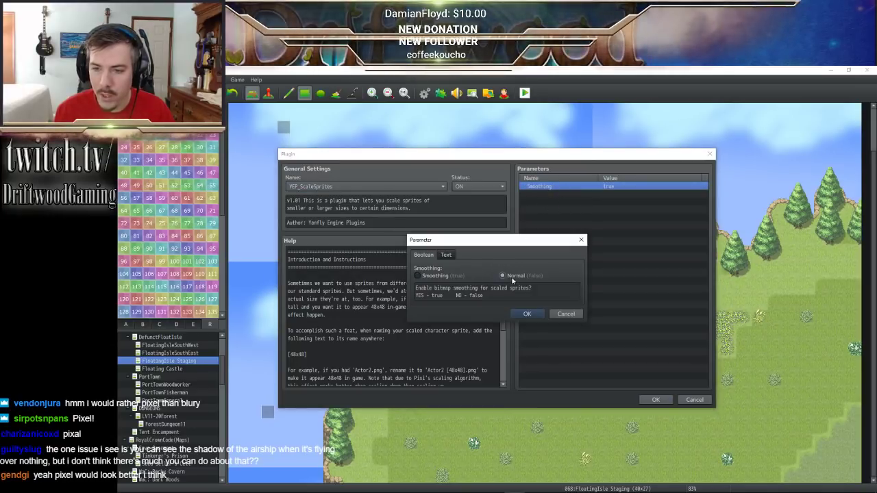
{"action": "left_click", "coordinate": [523, 313]}
{"action": "left_click", "coordinate": [656, 400]}
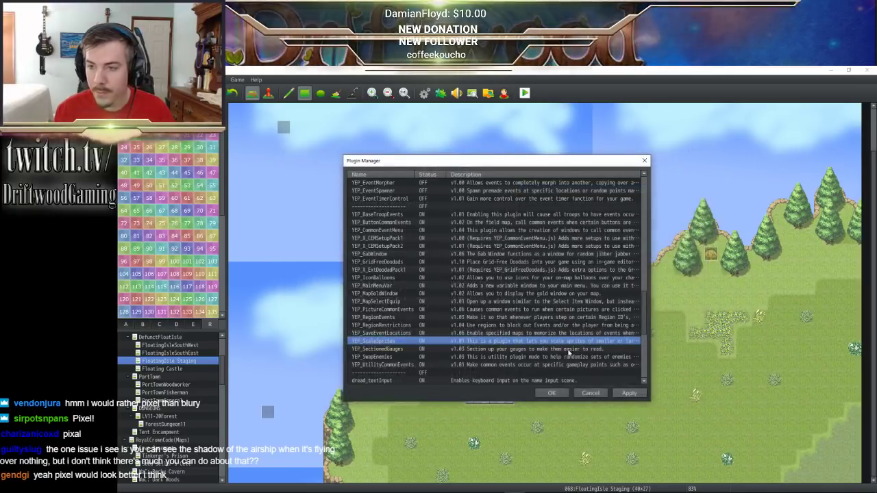
{"action": "left_click", "coordinate": [550, 393]}
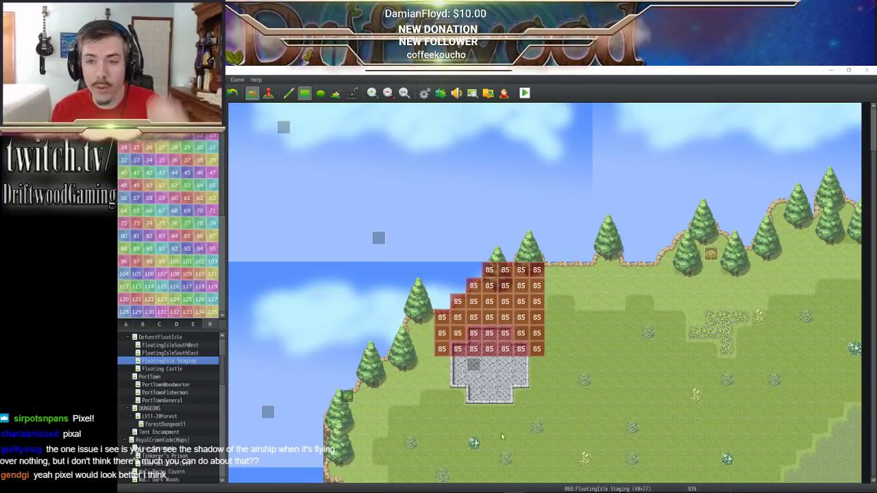
- Change the starting party member to actor 0001 Edmond in the database's system settings and confirm
{"action": "key", "text": "F9"}
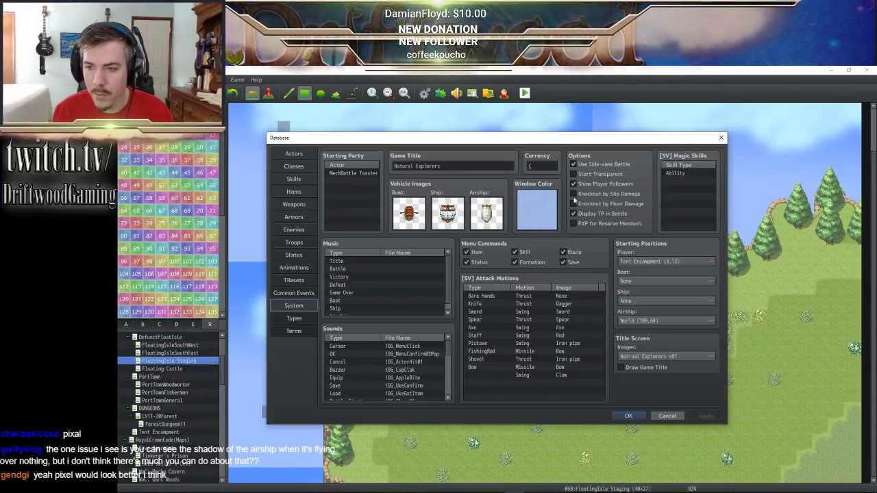
{"action": "double_click", "coordinate": [340, 174]}
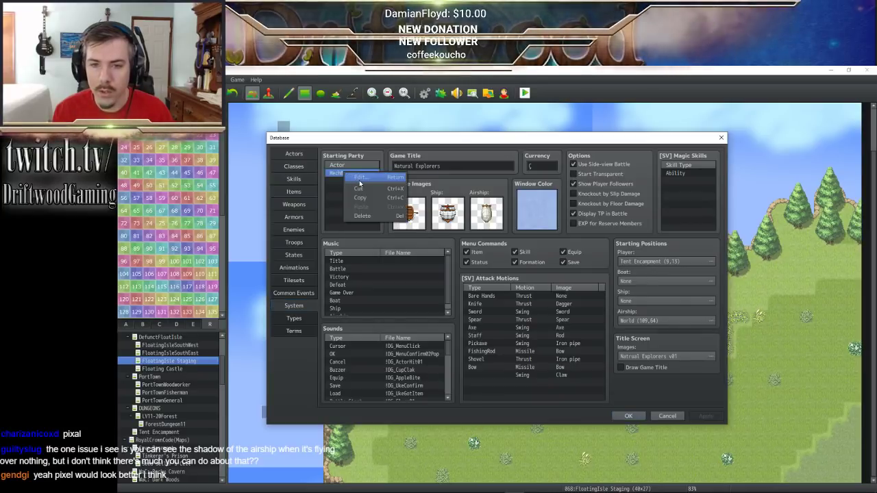
{"action": "left_click", "coordinate": [337, 189]}
{"action": "left_click", "coordinate": [357, 198]}
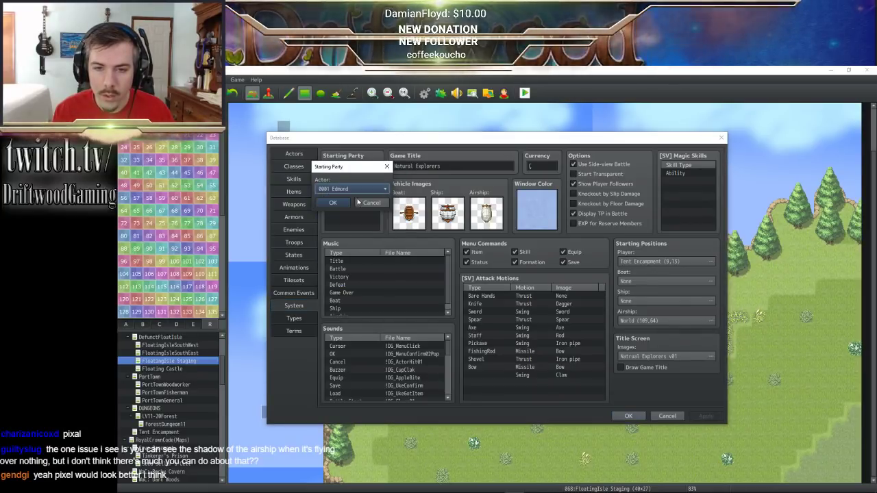
{"action": "left_click", "coordinate": [351, 213]}
{"action": "left_click", "coordinate": [628, 416]}
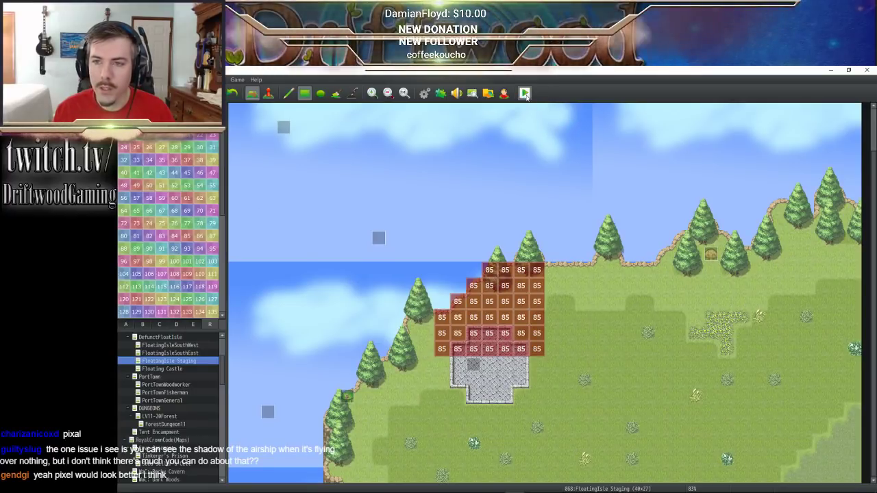
- Start a playtest and collect the Portable Tent from the chest in the Tent Encampment
{"action": "left_click", "coordinate": [524, 93]}
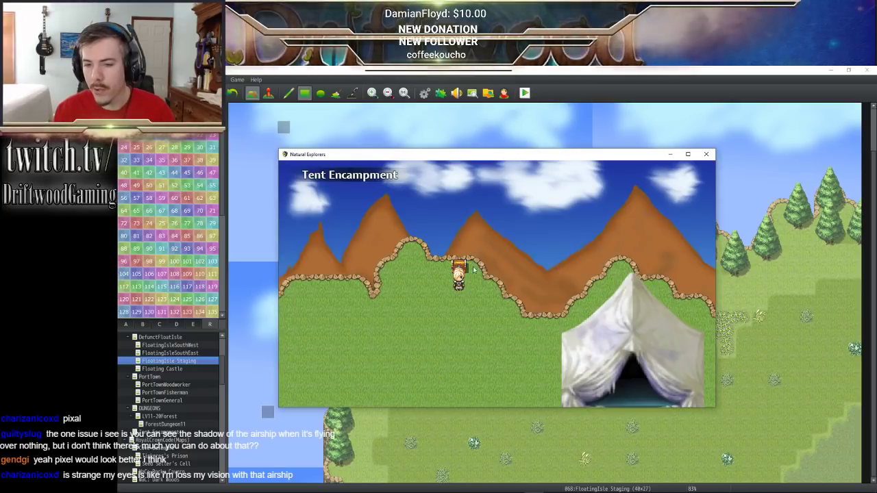
{"action": "key", "text": "Down"}
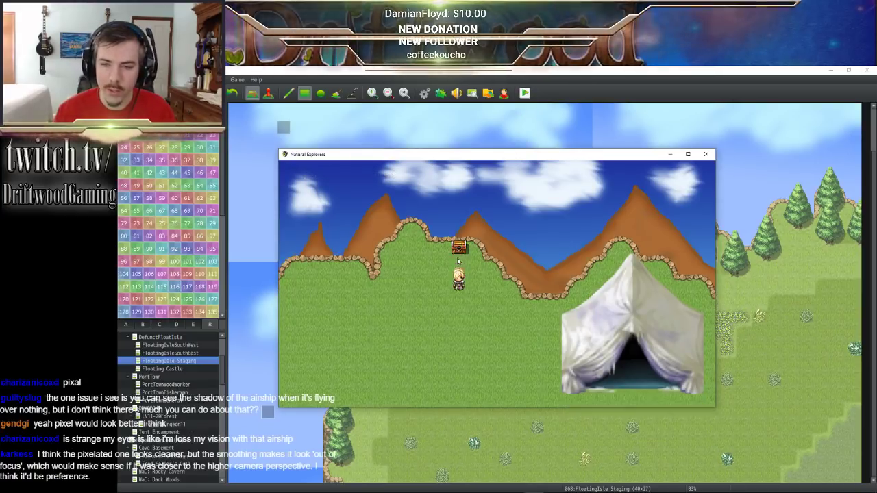
{"action": "key", "text": "Up"}
{"action": "key", "text": "Return"}
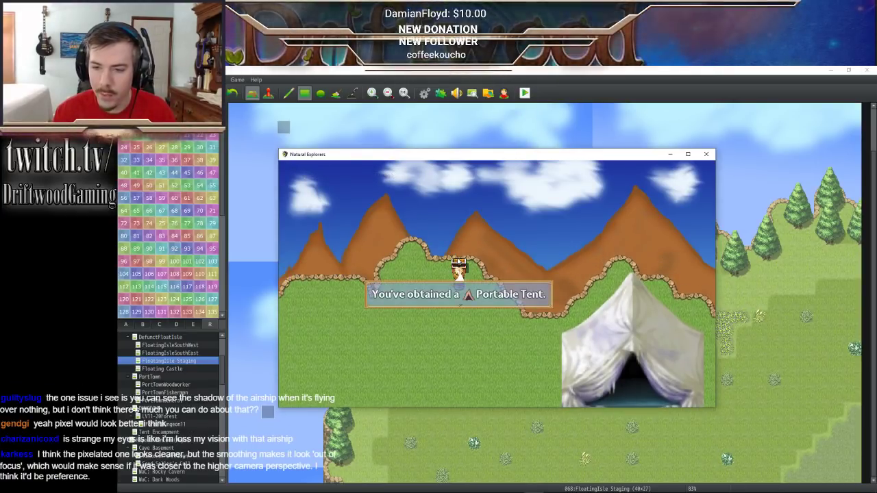
{"action": "key", "text": "Return"}
- Leave the Tent Encampment and walk across the world map toward the airship beside Default Town
{"action": "key", "text": "Down"}
{"action": "key", "text": "Left"}
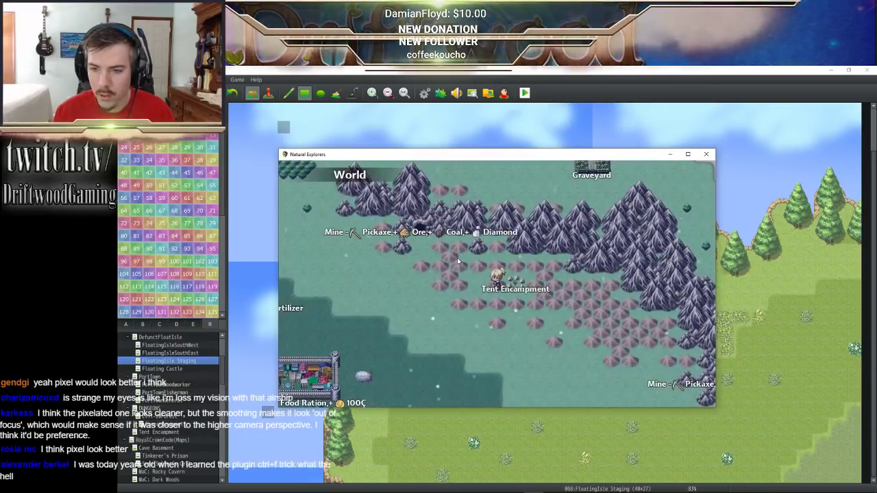
{"action": "key", "text": "Down"}
{"action": "key", "text": "Left"}
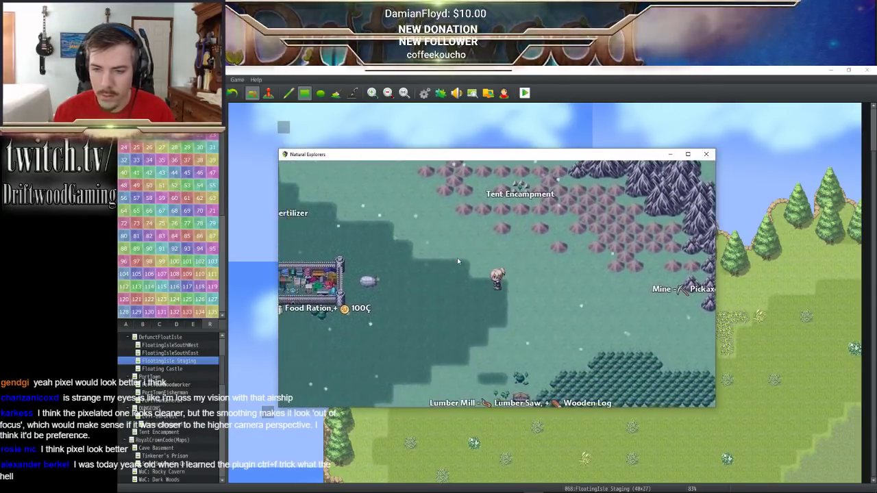
{"action": "key", "text": "Left"}
{"action": "key", "text": "Down"}
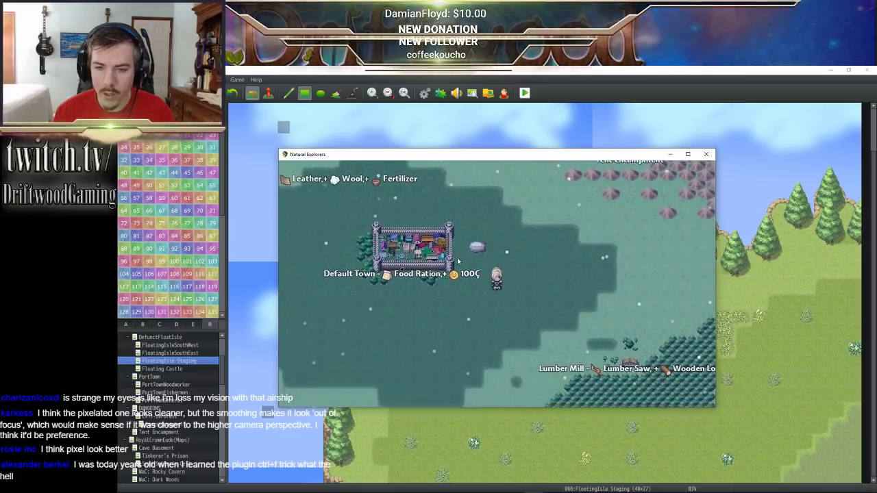
{"action": "key", "text": "Left"}
{"action": "key", "text": "Up"}
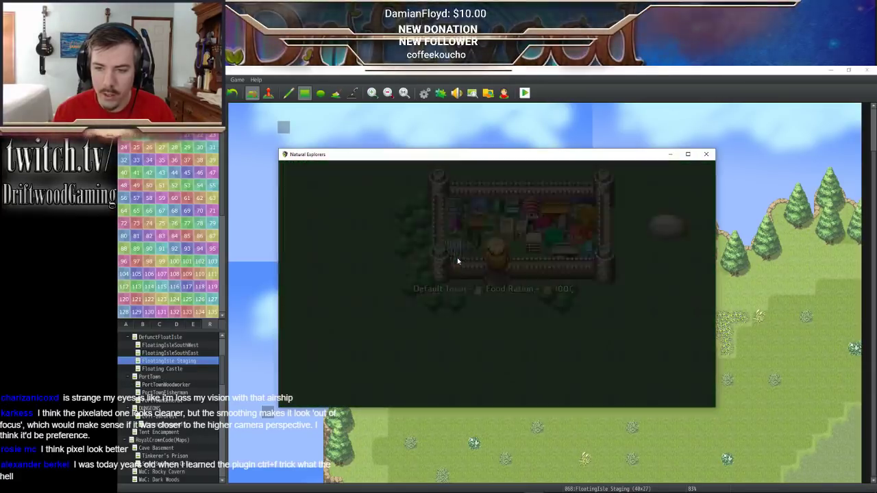
{"action": "key", "text": "Down"}
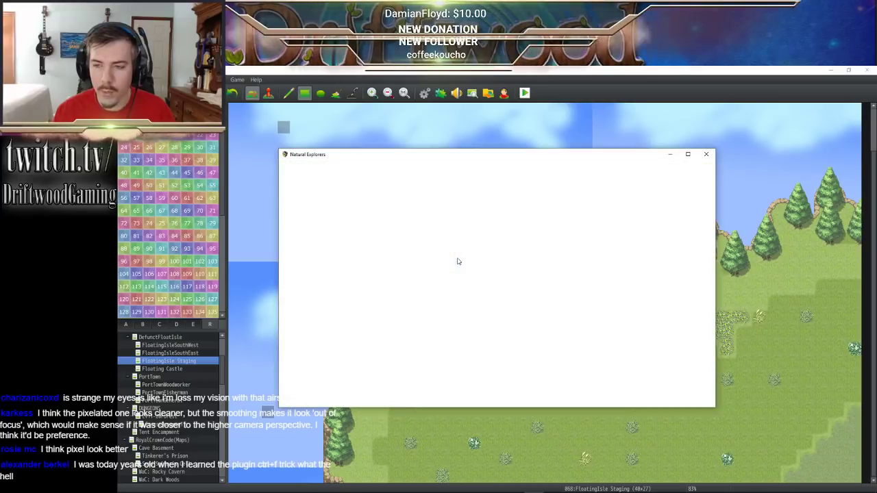
{"action": "key", "text": "Up"}
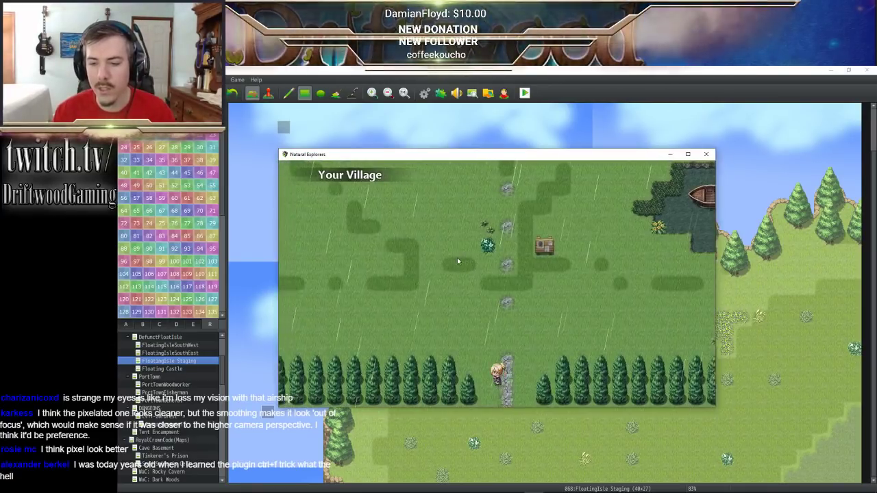
{"action": "key", "text": "Down"}
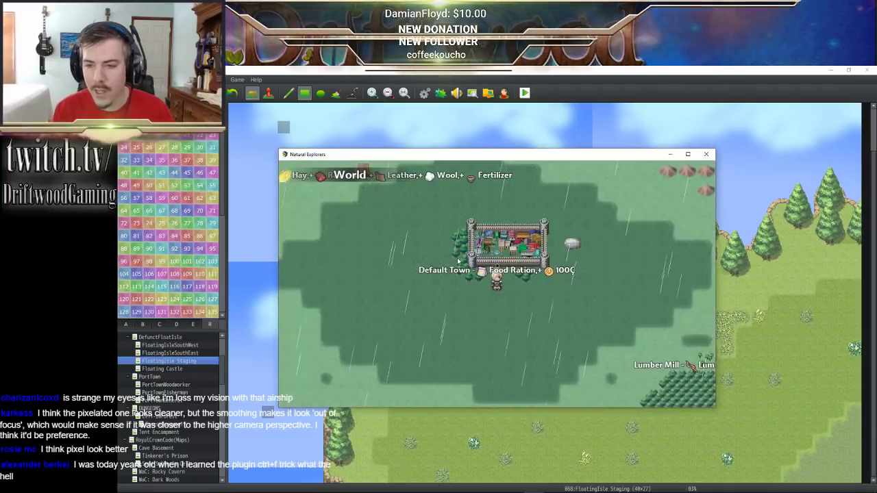
- Board the airship beside Default Town, fly it to the floating isle, and disembark on the landing pad
{"action": "key", "text": "Right"}
{"action": "key", "text": "Up"}
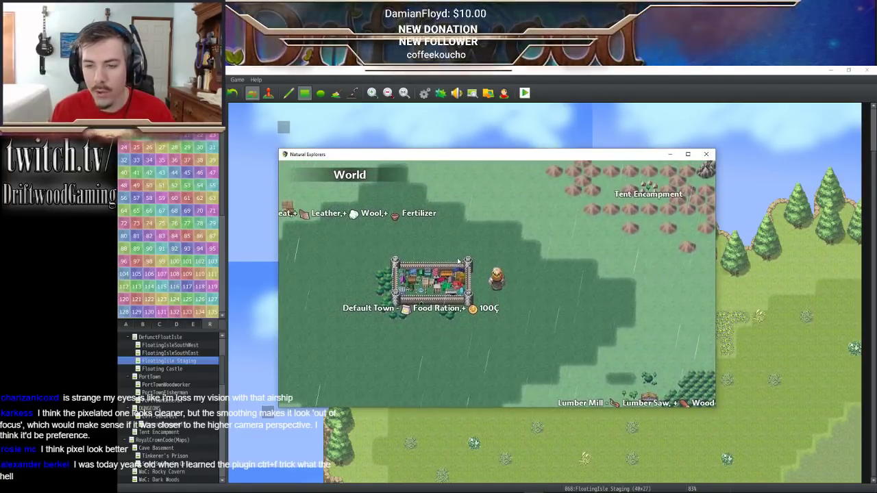
{"action": "key", "text": "Right"}
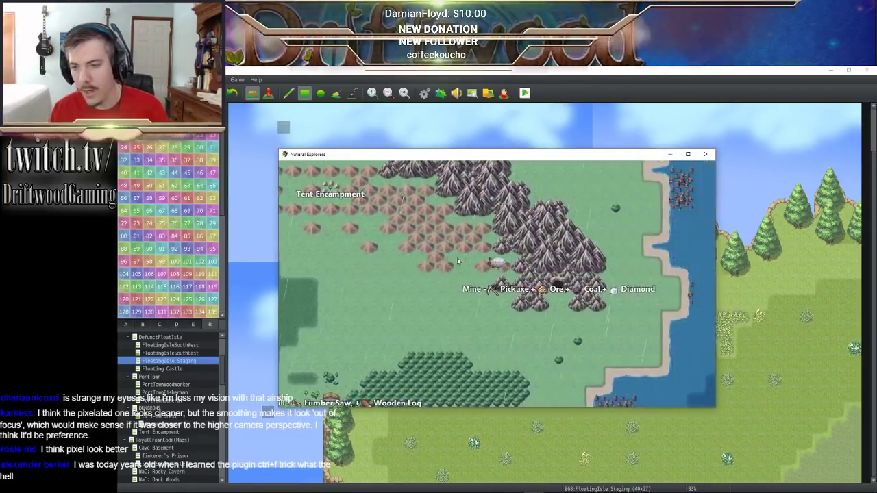
{"action": "key", "text": "Right"}
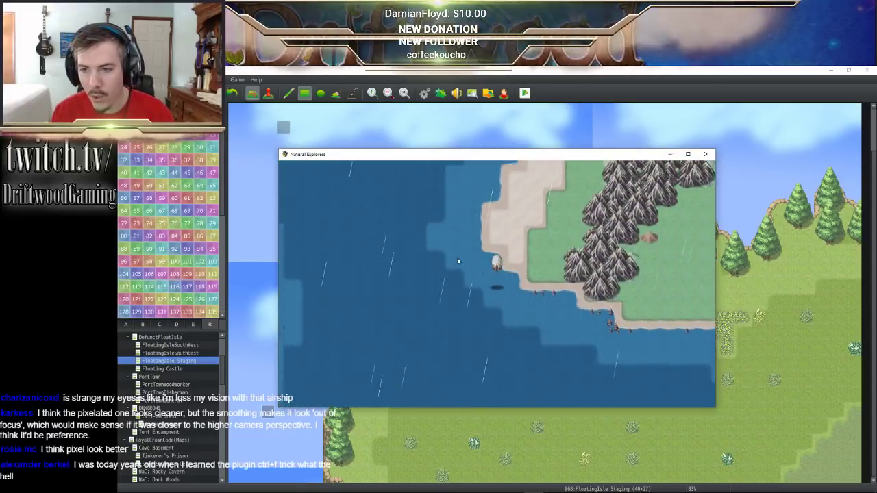
{"action": "key", "text": "Right"}
{"action": "key", "text": "Down"}
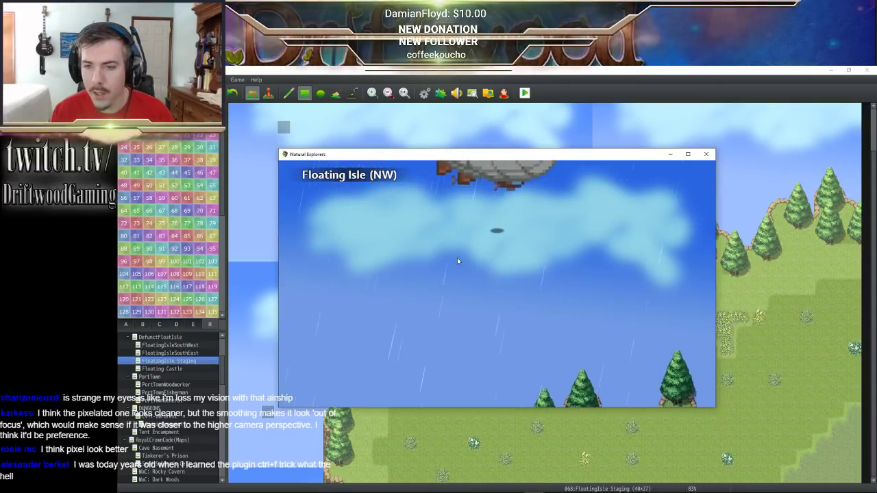
{"action": "key", "text": "Right"}
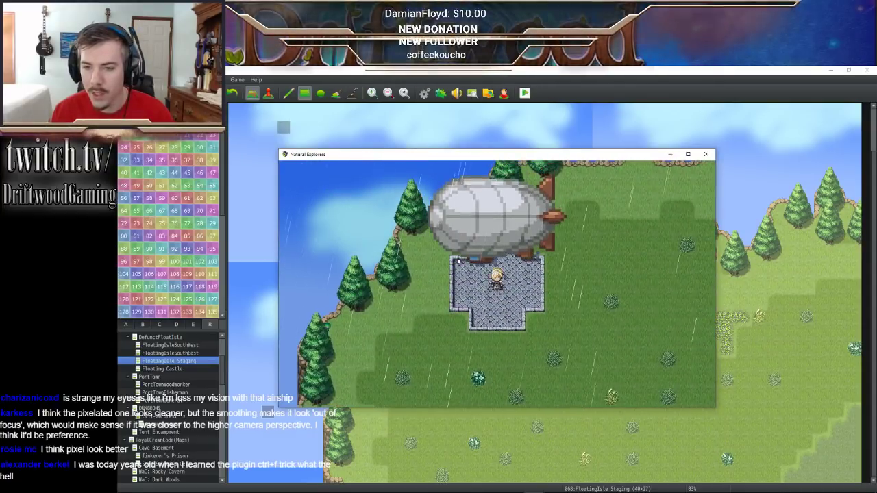
- Walk around the landed airship and both sides of the landing pad to test which tiles block the player
{"action": "key", "text": "Right"}
{"action": "key", "text": "Up"}
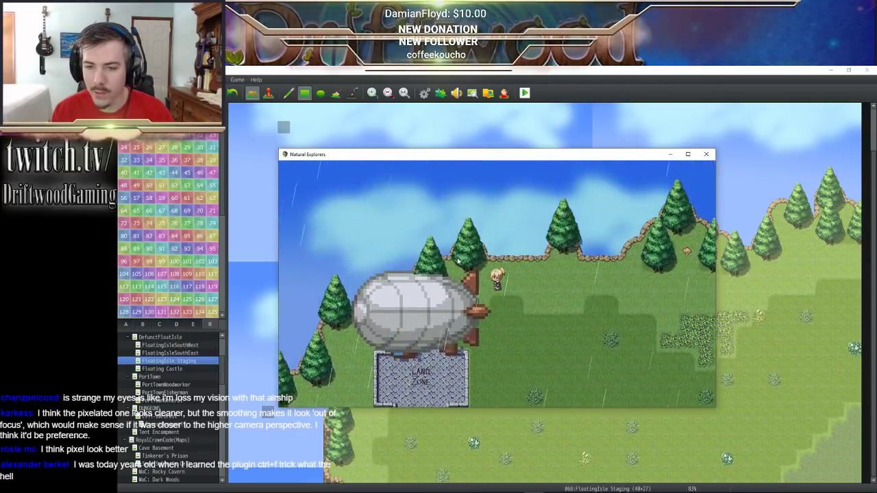
{"action": "key", "text": "Down"}
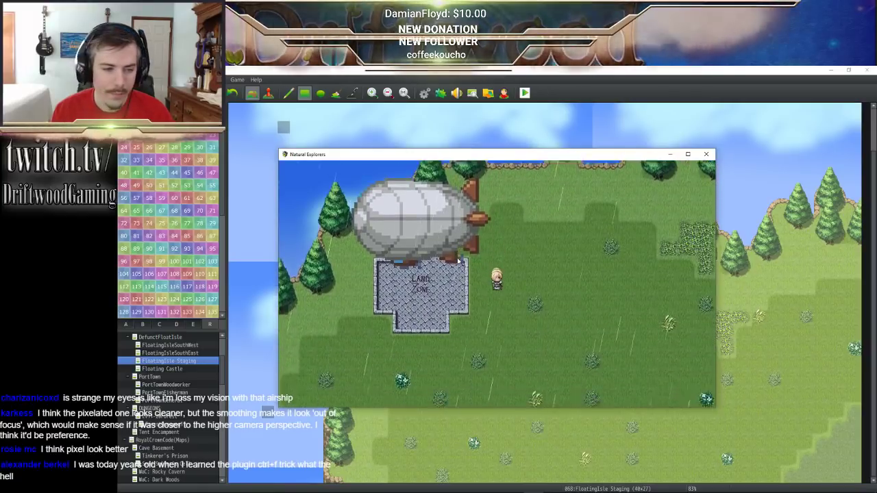
{"action": "key", "text": "Left"}
{"action": "key", "text": "Up"}
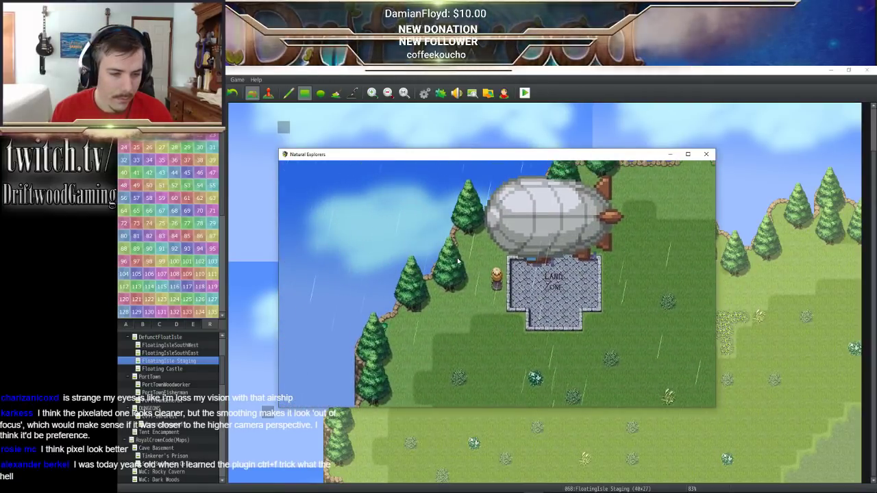
{"action": "key", "text": "Down"}
{"action": "key", "text": "Right"}
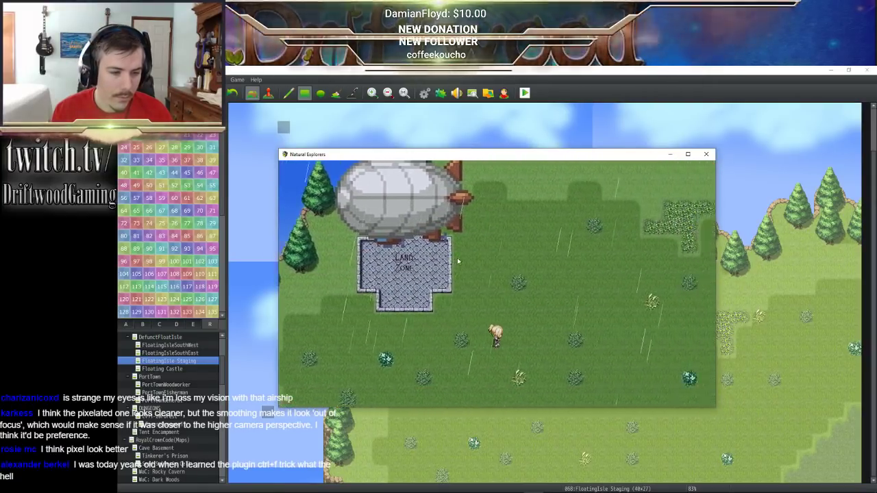
{"action": "key", "text": "Up"}
{"action": "key", "text": "Left"}
{"action": "key", "text": "Up"}
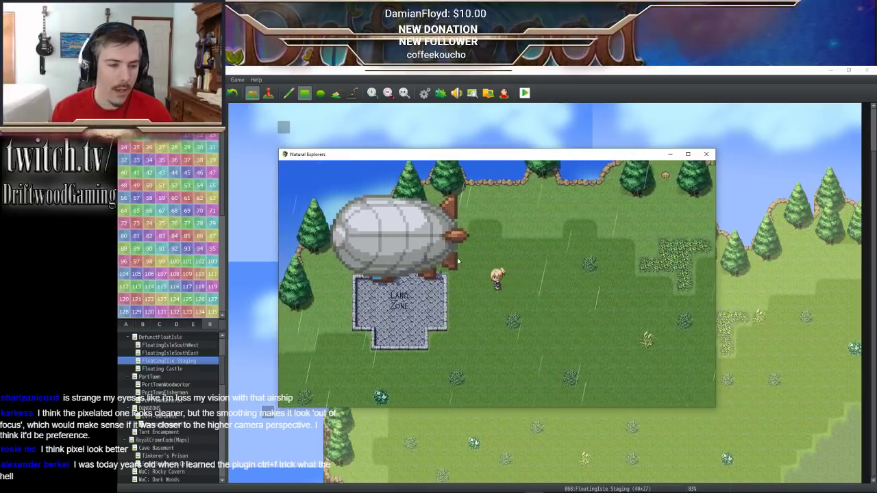
- Check the player's movement beside the airship's tail and across the ground around the landing pad
{"action": "key", "text": "Left"}
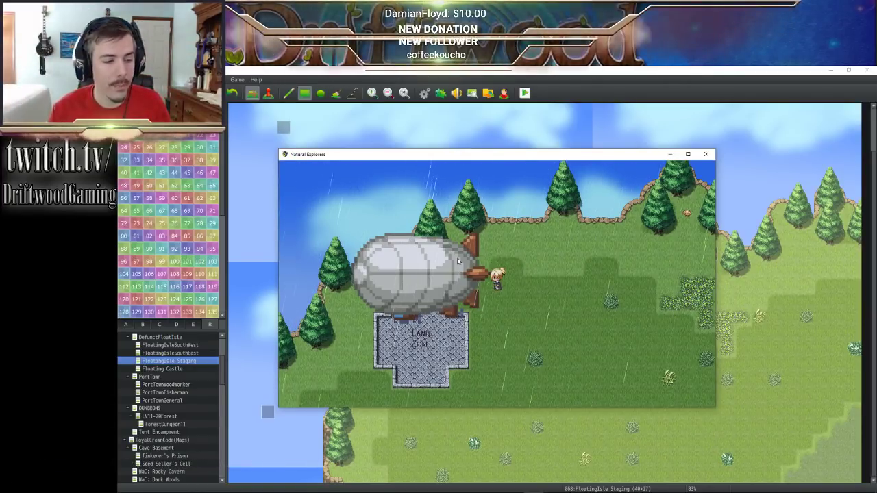
{"action": "key", "text": "Up"}
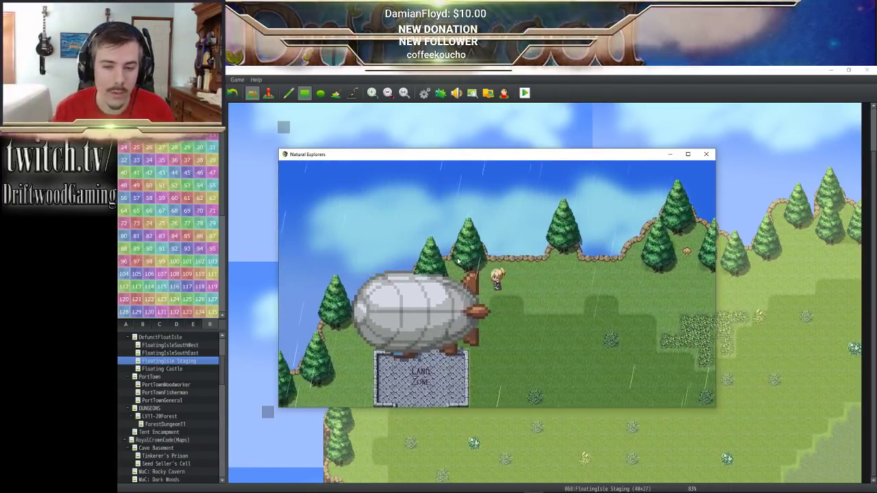
{"action": "key", "text": "Down"}
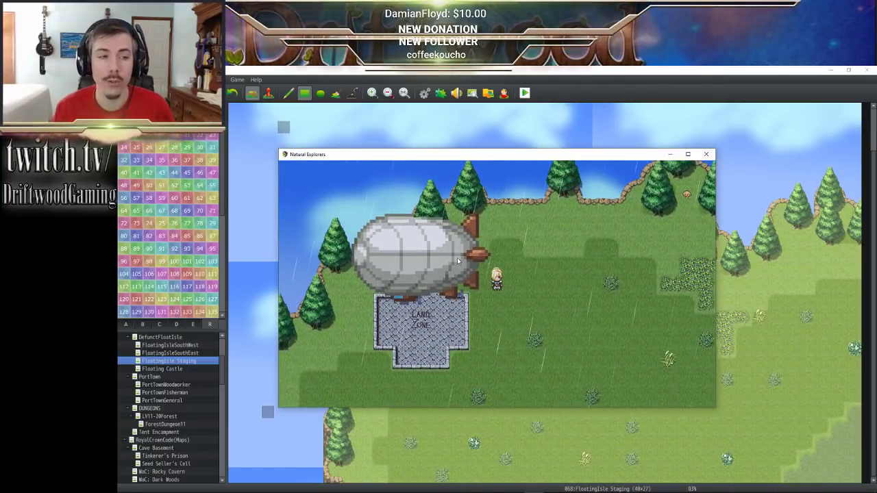
{"action": "key", "text": "Down"}
{"action": "key", "text": "Left"}
{"action": "key", "text": "Left"}
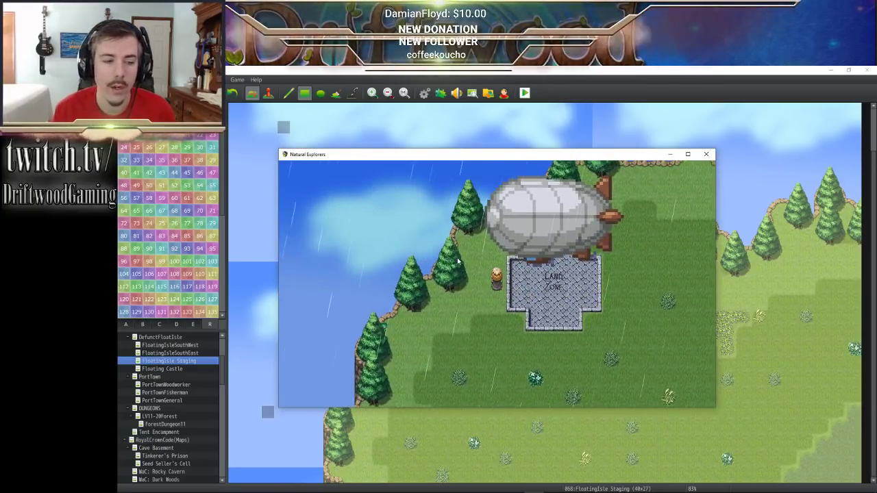
{"action": "key", "text": "Right"}
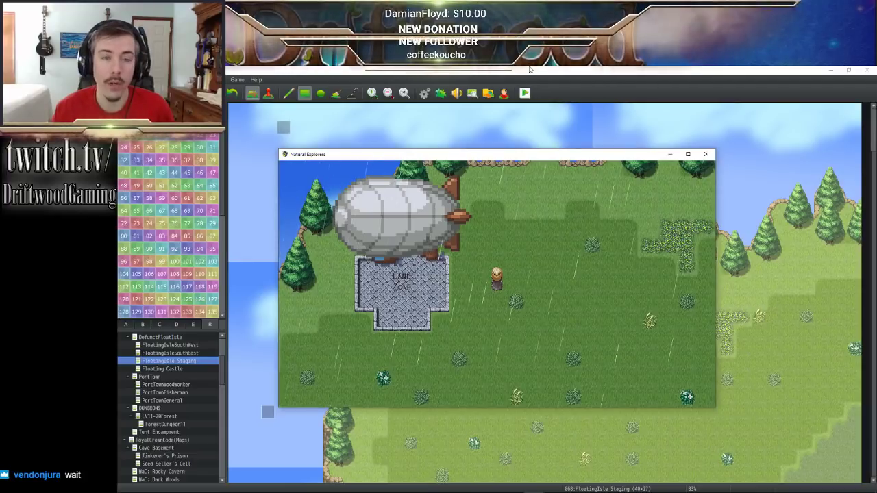
{"action": "key", "text": "Up"}
{"action": "key", "text": "Left"}
{"action": "key", "text": "Down"}
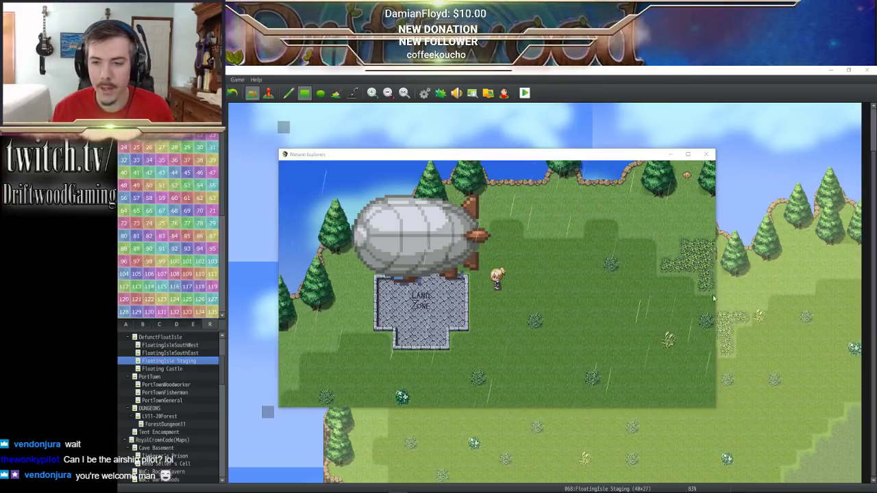
- Walk away from the landing pad across the grass and end the playtest
{"action": "left_click", "coordinate": [617, 162]}
{"action": "key", "text": "Right"}
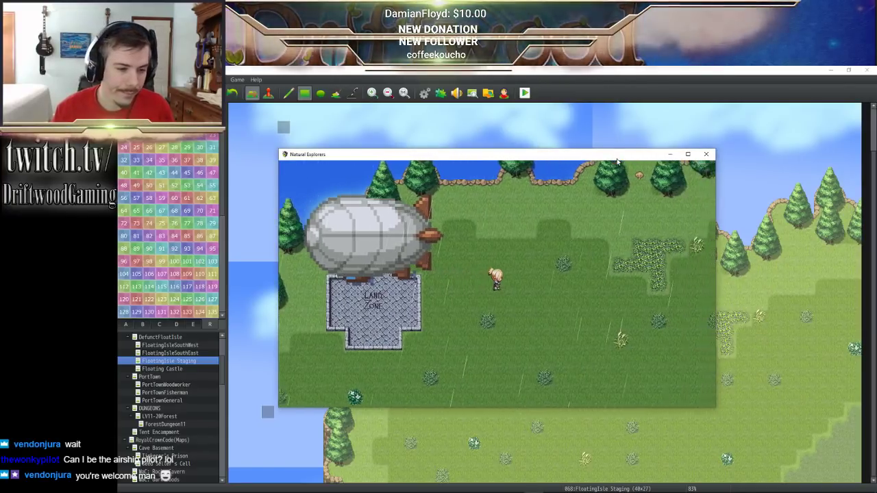
{"action": "key", "text": "Left"}
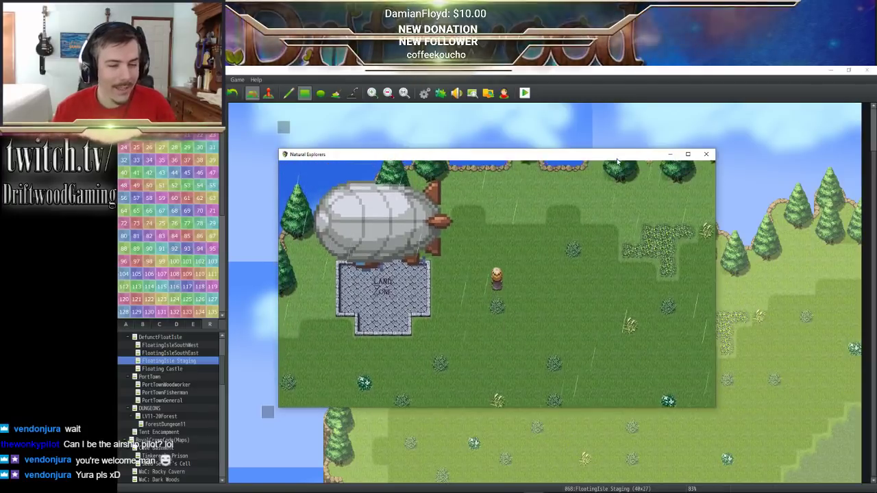
{"action": "key", "text": "Down"}
{"action": "key", "text": "Down"}
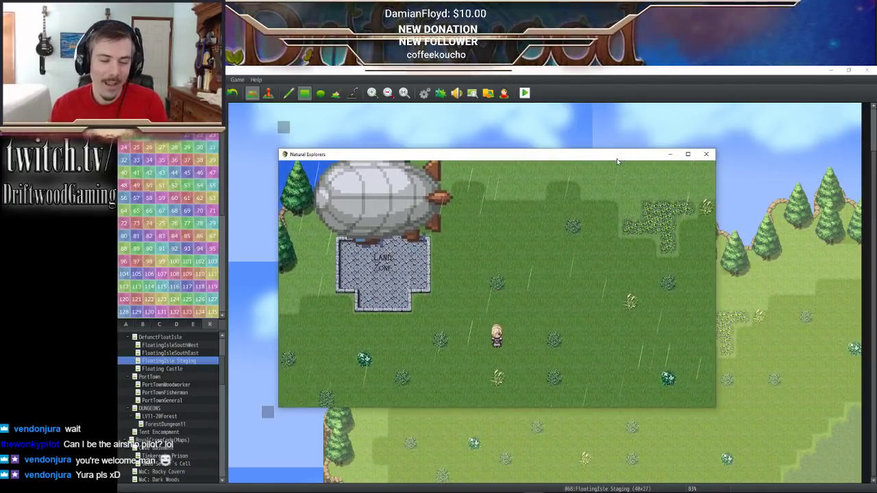
{"action": "left_click", "coordinate": [705, 153]}
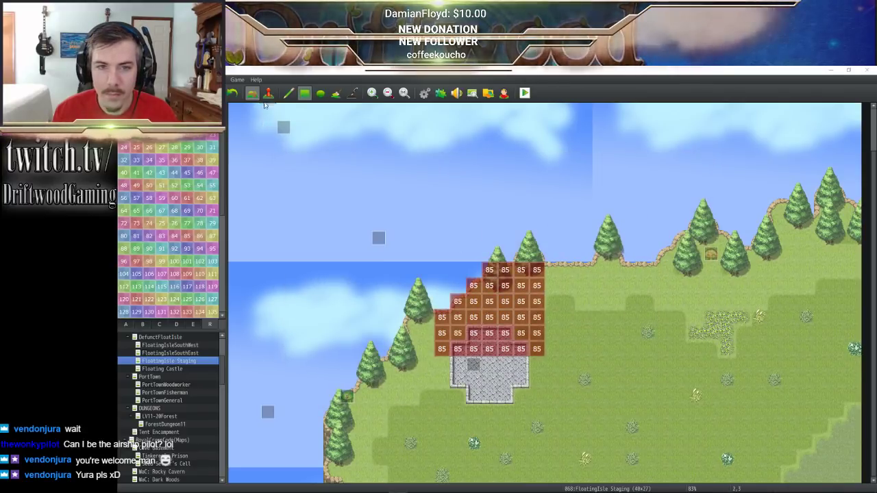
- Switch to event editing and inspect the Disembark event on the landing pad
{"action": "left_click", "coordinate": [267, 93]}
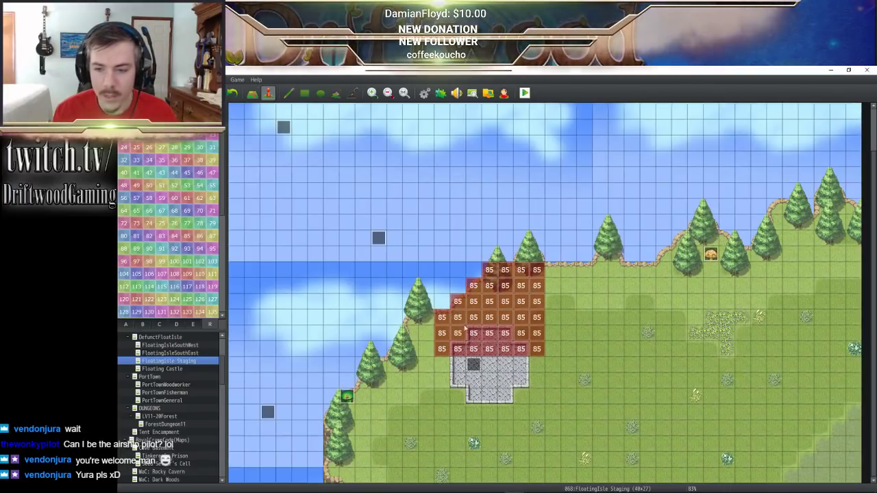
{"action": "right_click", "coordinate": [489, 368]}
{"action": "key", "text": "Escape"}
{"action": "right_click", "coordinate": [472, 366]}
{"action": "left_click", "coordinate": [494, 374]}
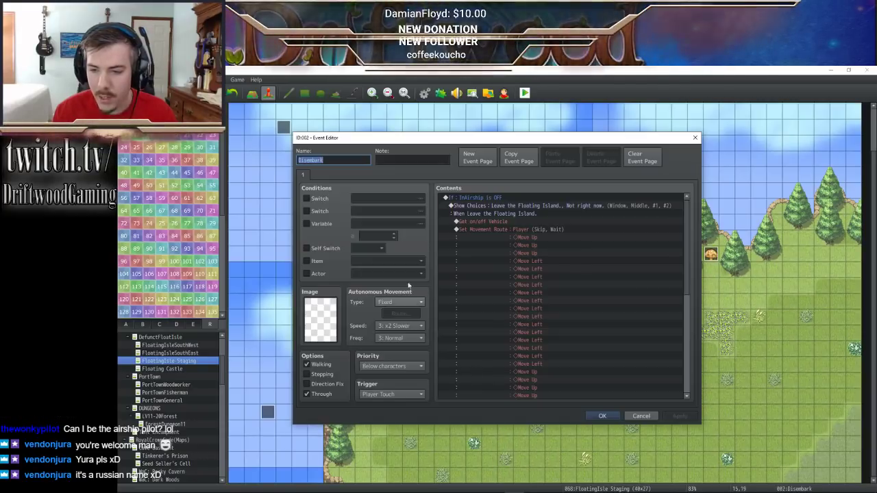
{"action": "left_click", "coordinate": [602, 416]}
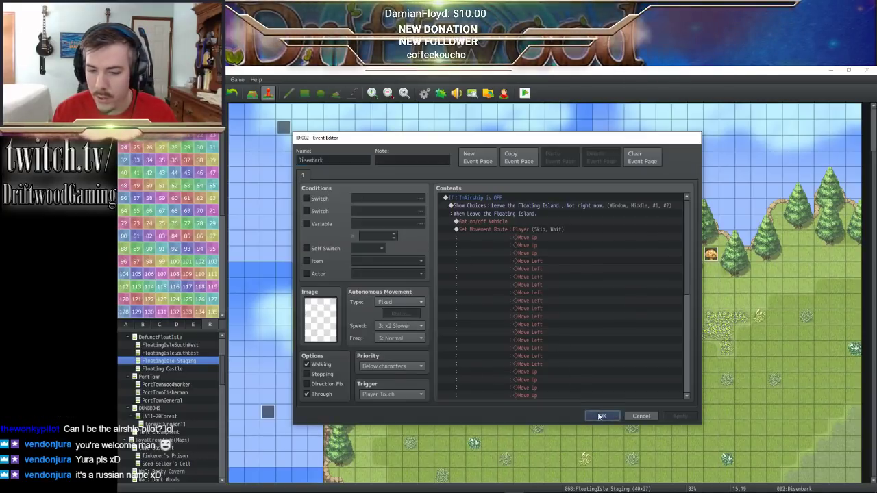
- Inspect the Xporter, LandingControl and World Weather Control events on the FloatingIsle Staging map
{"action": "double_click", "coordinate": [268, 412]}
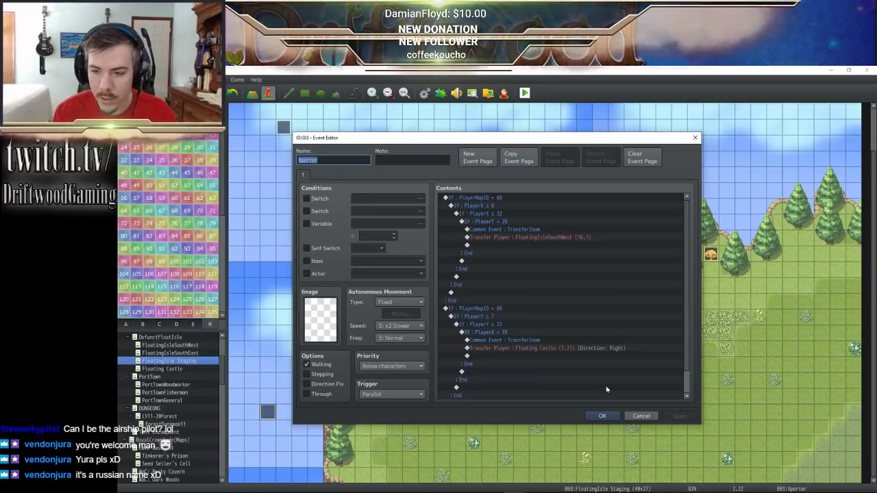
{"action": "left_click", "coordinate": [602, 416]}
{"action": "double_click", "coordinate": [378, 237]}
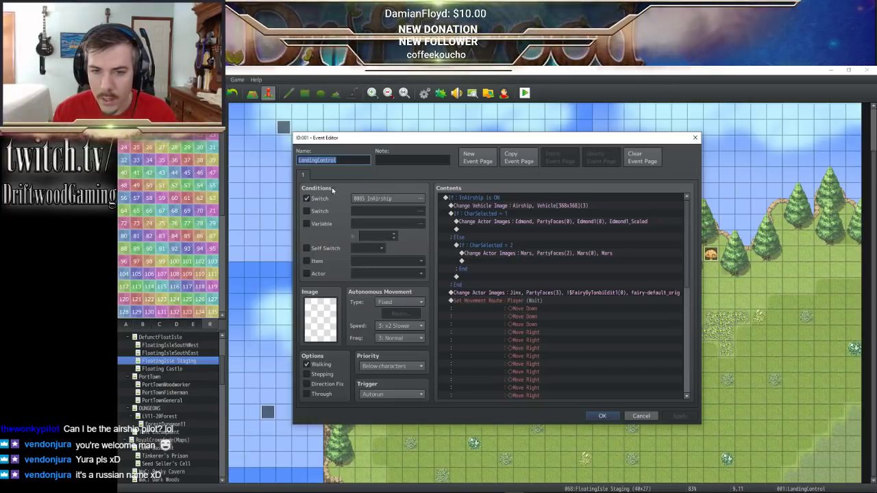
{"action": "left_click", "coordinate": [602, 417]}
{"action": "double_click", "coordinate": [285, 127]}
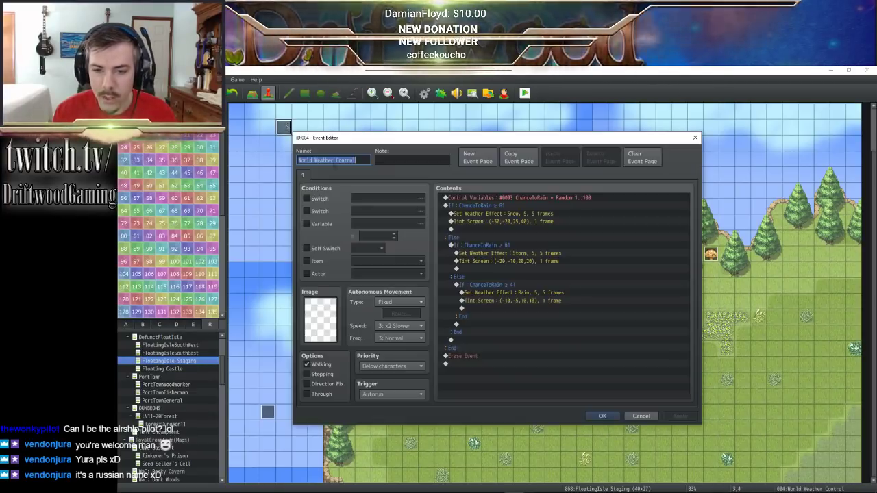
{"action": "left_click", "coordinate": [593, 415]}
{"action": "left_click", "coordinate": [489, 364]}
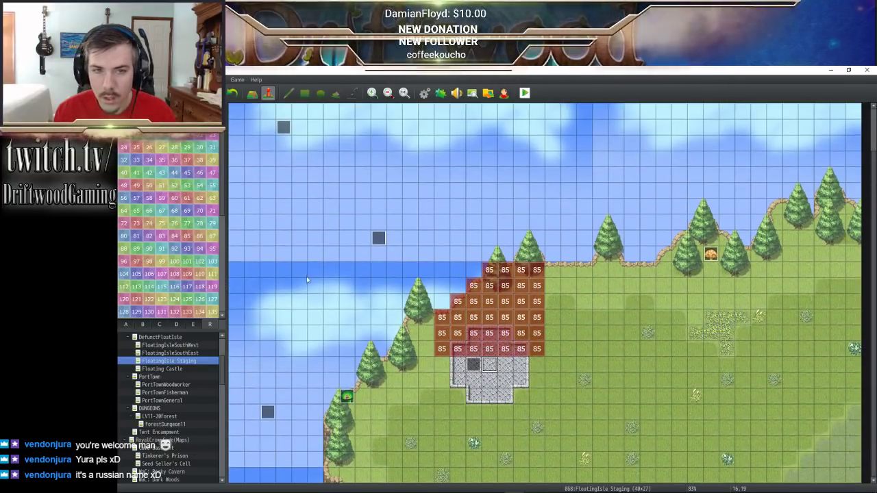
- Hide the region numbers by showing tileset A in map editing, and return to event editing
{"action": "left_click", "coordinate": [253, 92]}
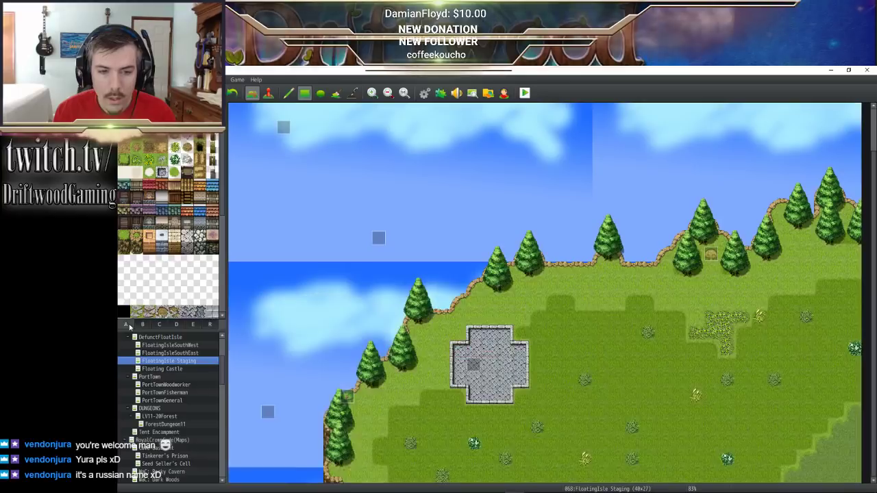
{"action": "left_click", "coordinate": [128, 324]}
{"action": "left_click", "coordinate": [268, 93]}
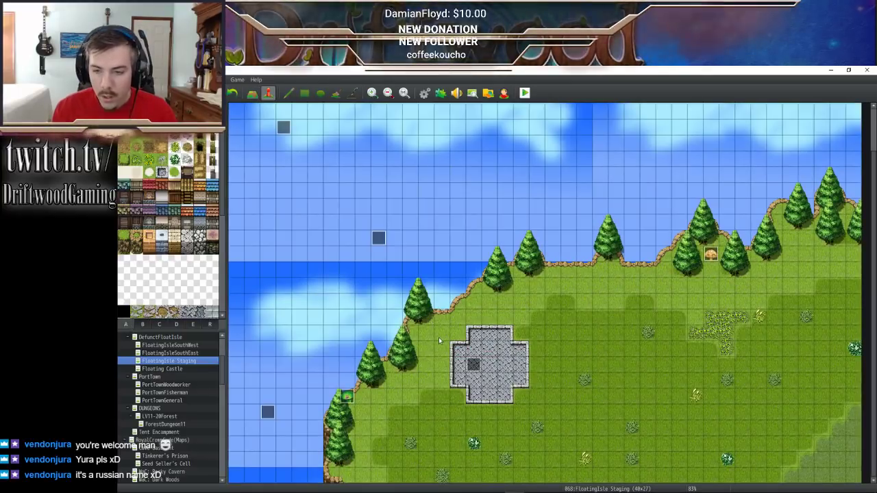
- Review the Disembark event's commands to the end, including Set Event Location, and examine its image choices
{"action": "double_click", "coordinate": [473, 364]}
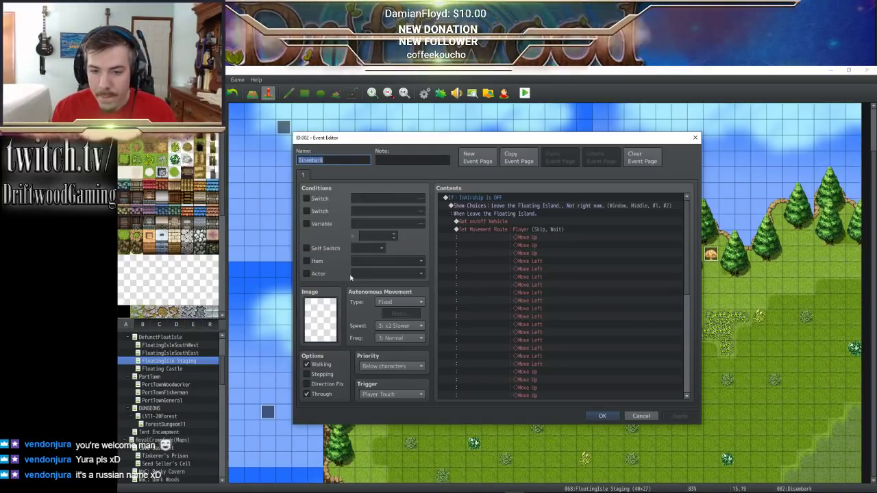
{"action": "left_click_drag", "start_coordinate": [683, 277], "coordinate": [689, 396]}
{"action": "left_click", "coordinate": [612, 396]}
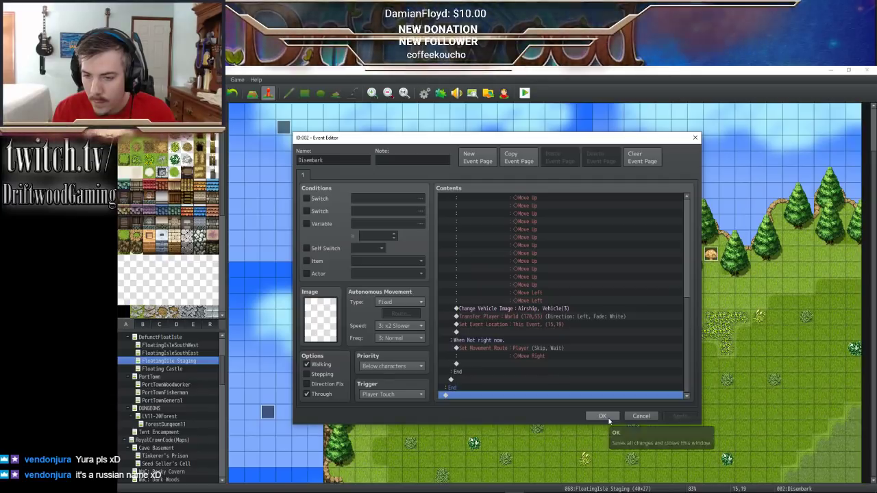
{"action": "left_click", "coordinate": [555, 325]}
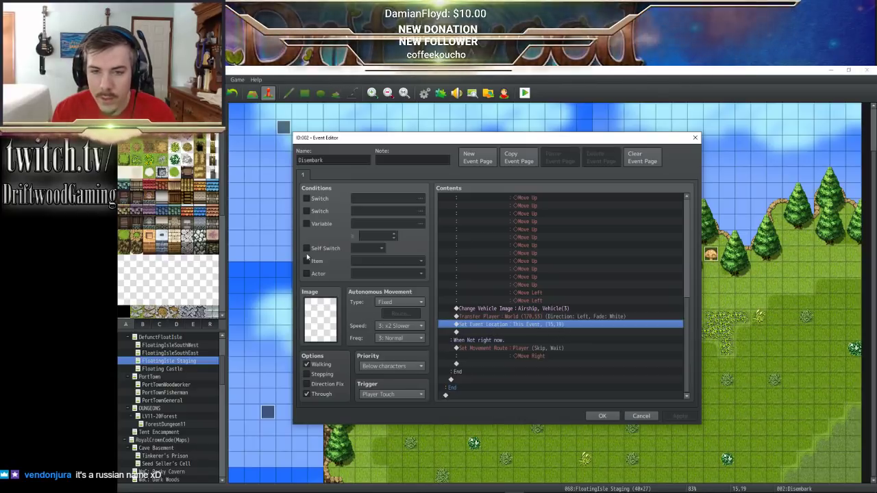
{"action": "double_click", "coordinate": [325, 324]}
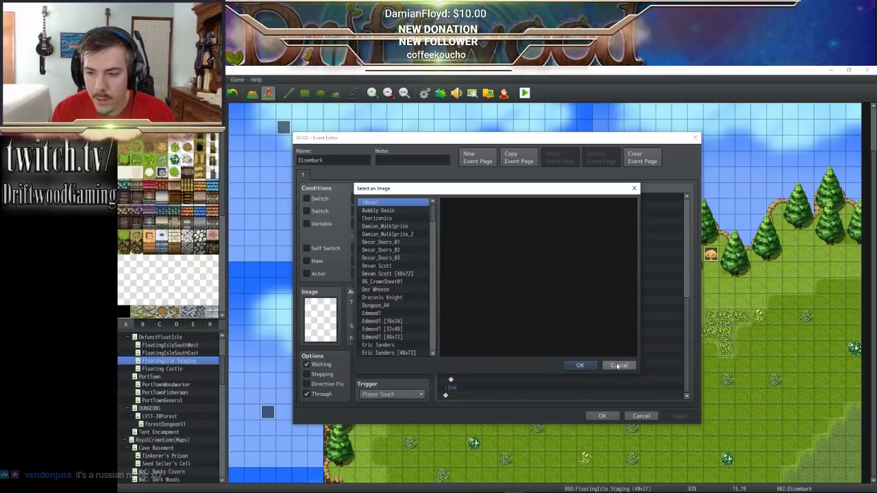
{"action": "key", "text": "Escape"}
{"action": "left_click", "coordinate": [600, 416]}
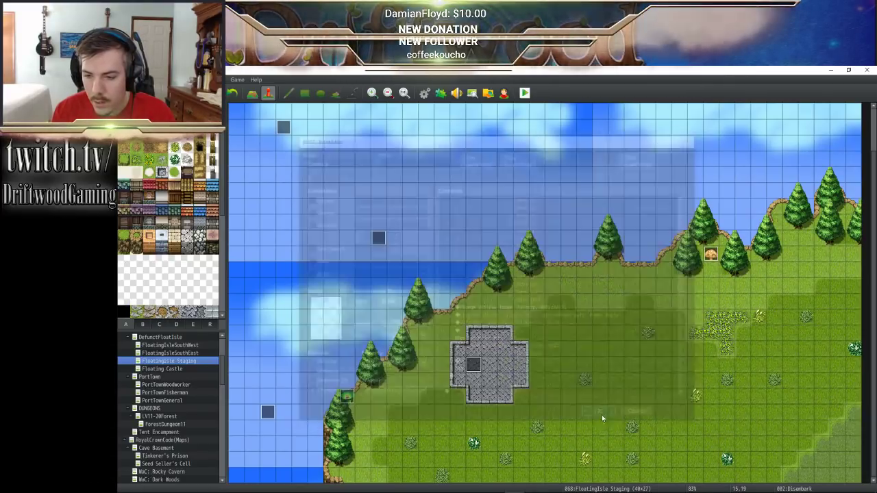
{"action": "double_click", "coordinate": [487, 366]}
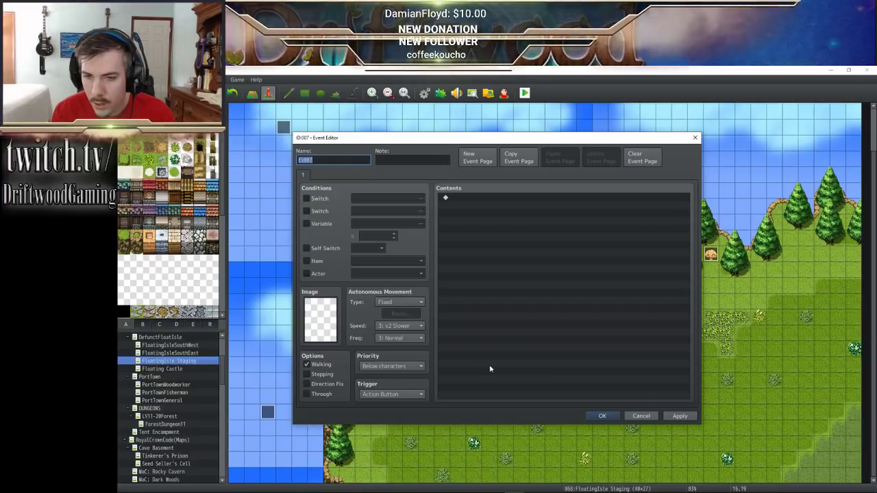
{"action": "left_click", "coordinate": [634, 418]}
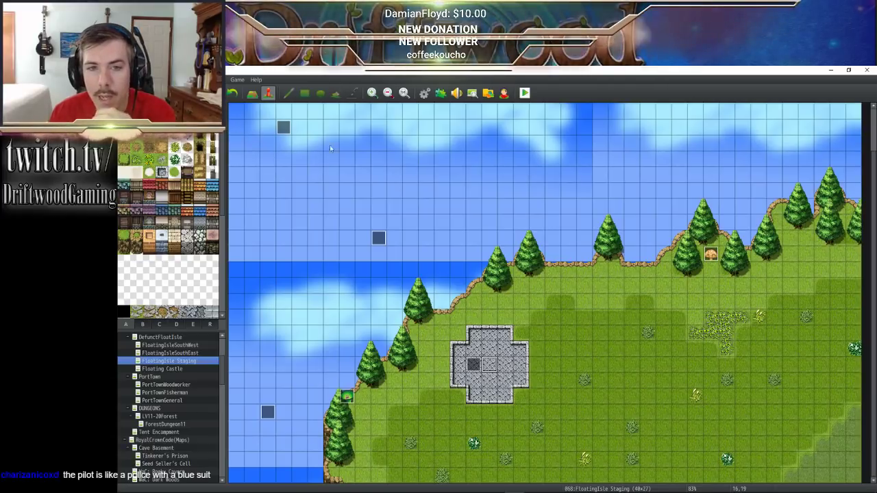
{"action": "double_click", "coordinate": [473, 364]}
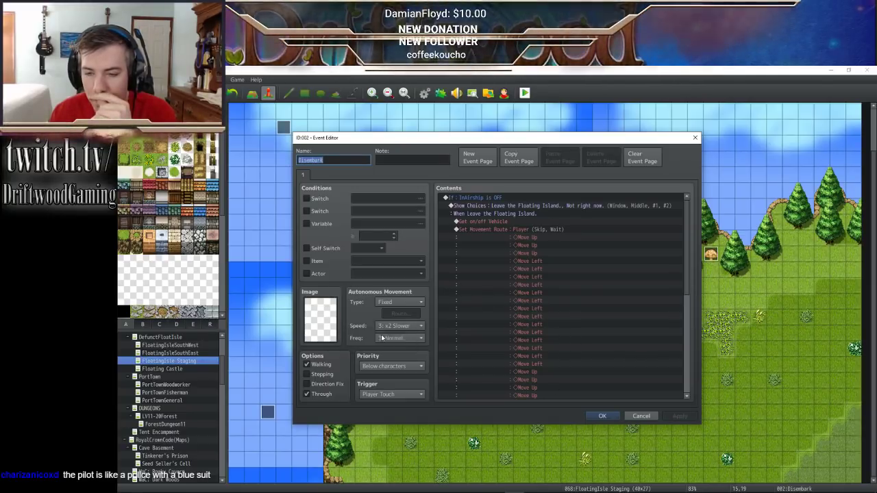
{"action": "left_click", "coordinate": [603, 416]}
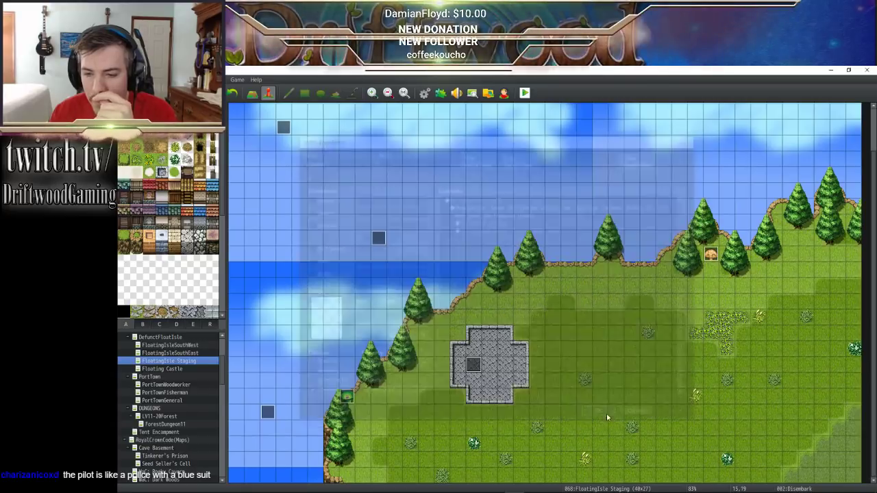
- In the Disembark event, insert a Show Text before the Leave the Floating Island choices, starting with \pop[0]\n<The Wonky Pilot>
{"action": "double_click", "coordinate": [477, 367]}
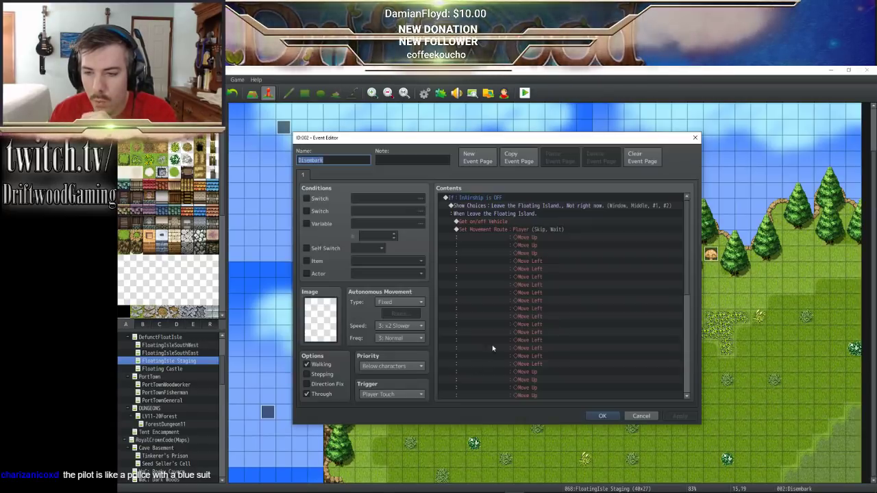
{"action": "left_click", "coordinate": [478, 210]}
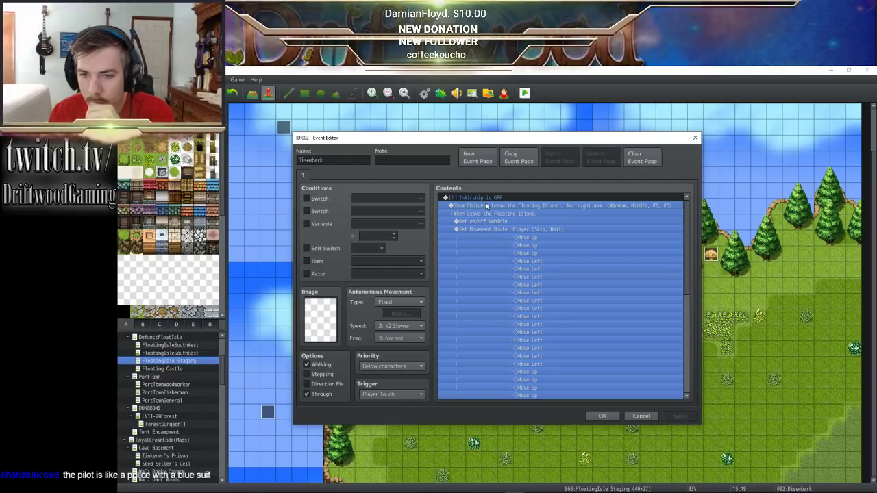
{"action": "right_click", "coordinate": [487, 207]}
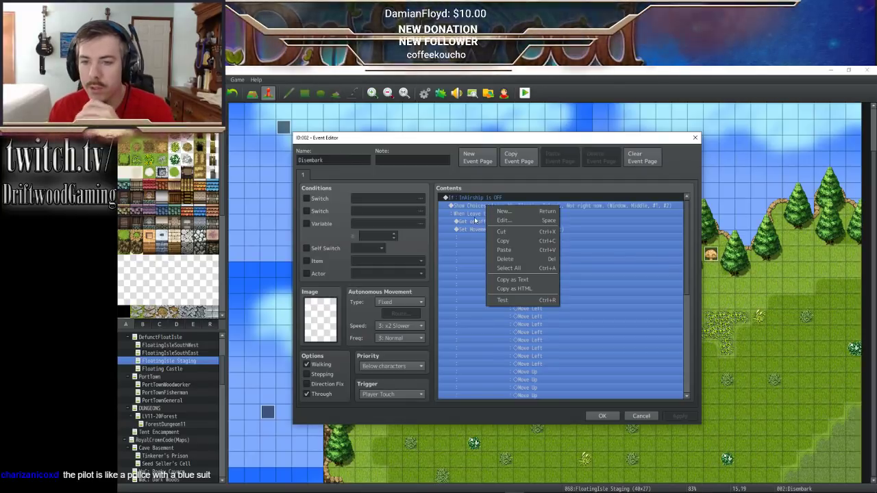
{"action": "left_click", "coordinate": [469, 213]}
{"action": "right_click", "coordinate": [469, 214]}
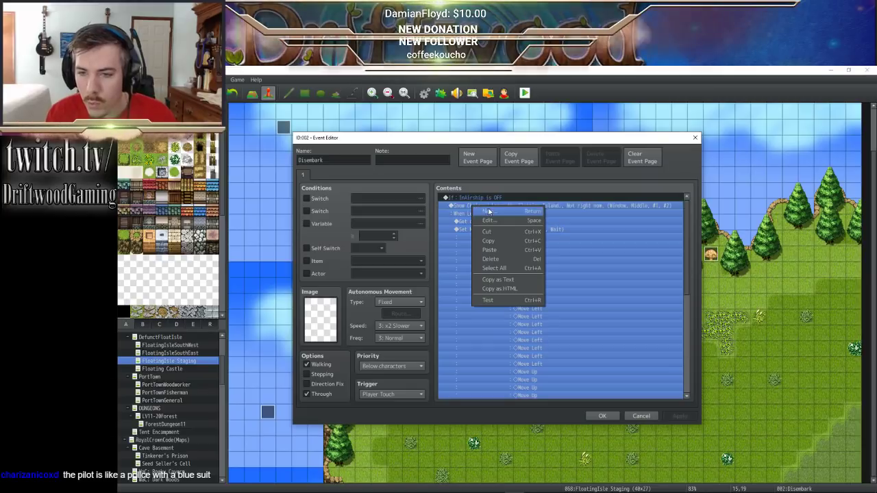
{"action": "left_click", "coordinate": [483, 211]}
{"action": "left_click", "coordinate": [510, 201]}
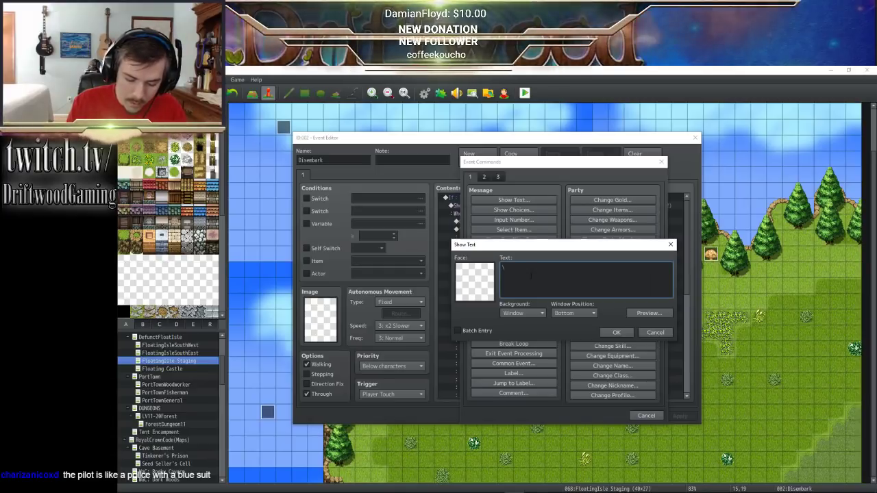
{"action": "type", "text": "\\n"}
{"action": "type", "text": "pop[0]"}
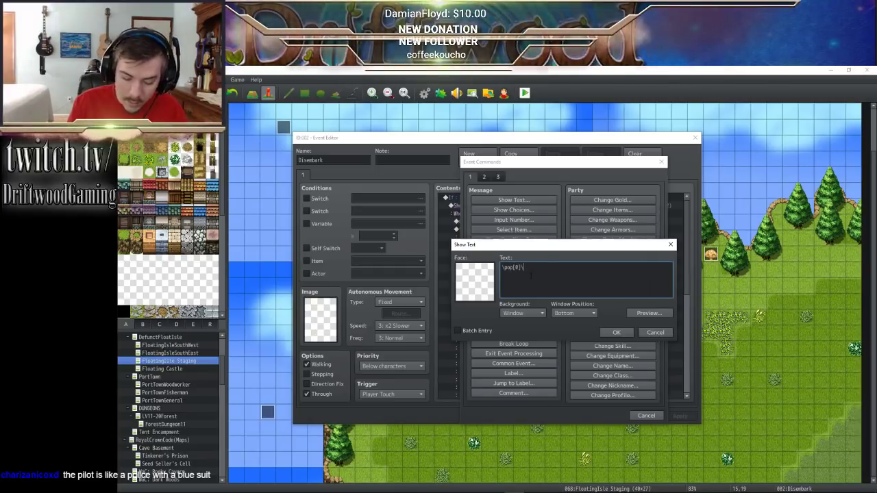
{"action": "type", "text": "\\n<"}
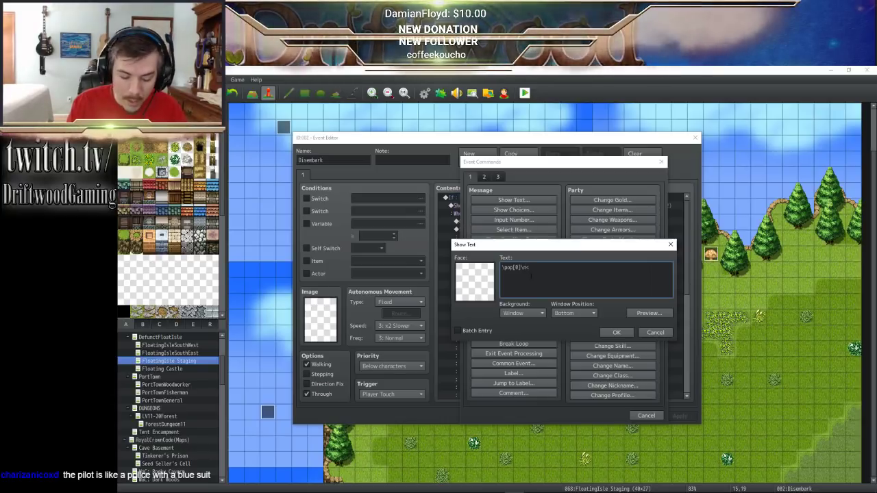
{"action": "type", "text": "The "}
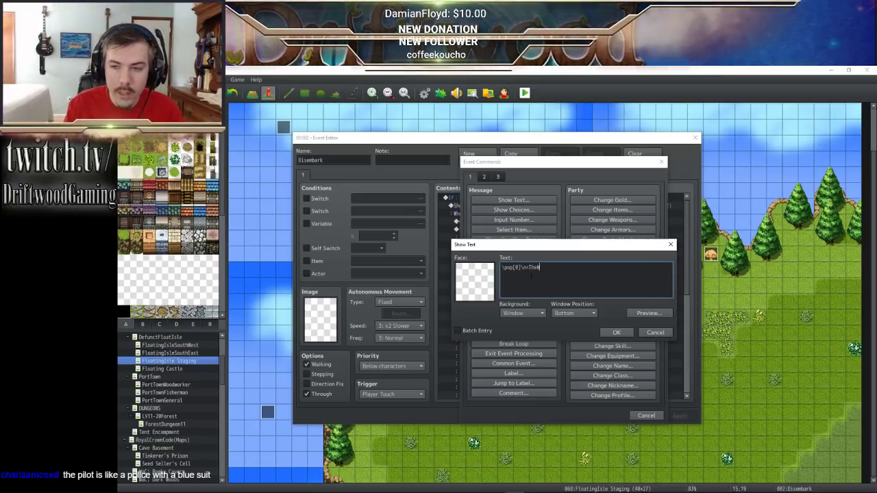
{"action": "type", "text": "Wonky"}
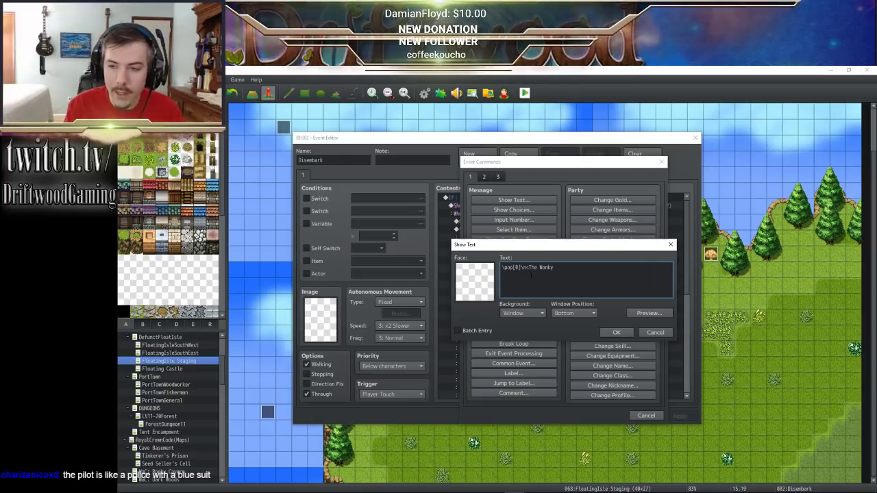
{"action": "type", "text": " Pilot>"}
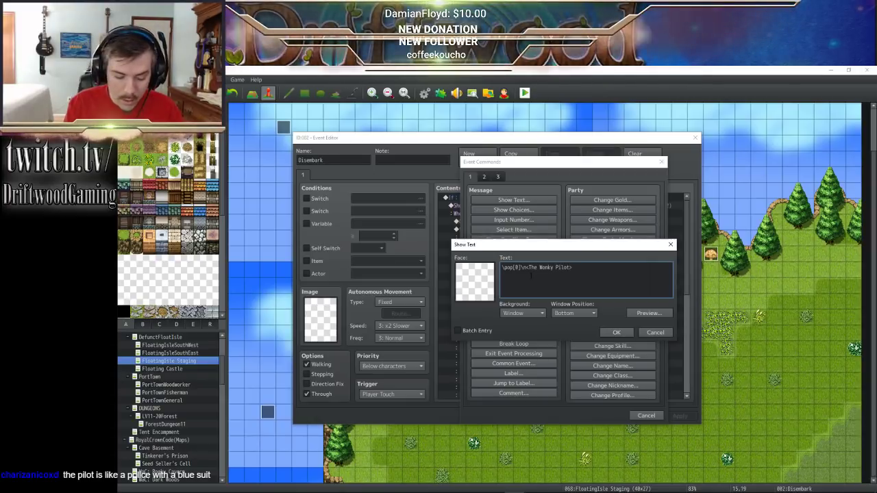
- Write the pilot's first dialogue line as "She's bout ready to be departin'"
{"action": "type", "text": "She's bout"}
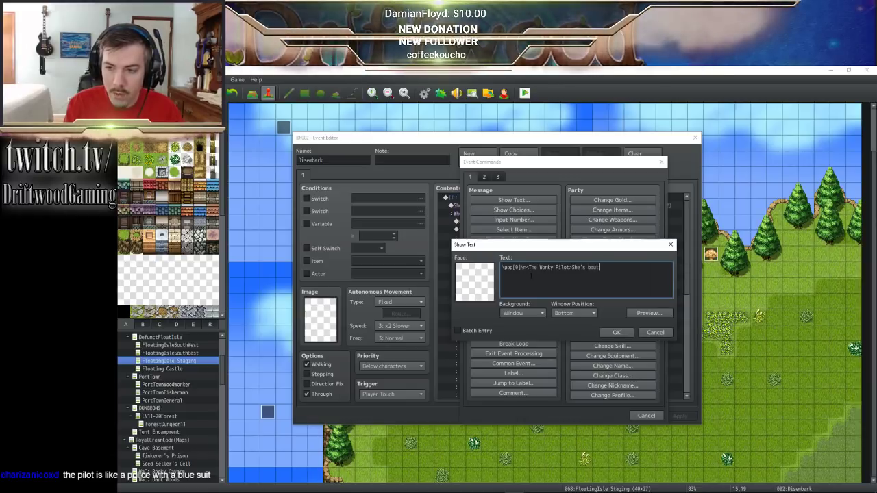
{"action": "type", "text": " ready to be"}
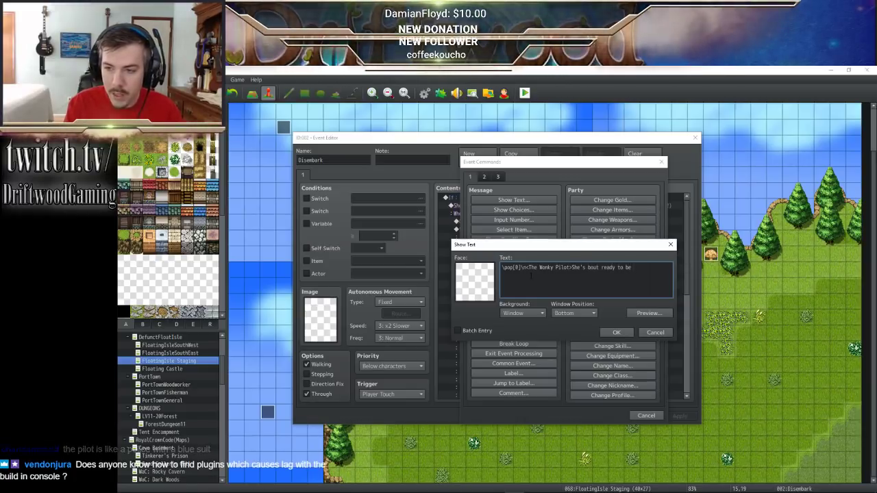
{"action": "type", "text": " departin ca"}
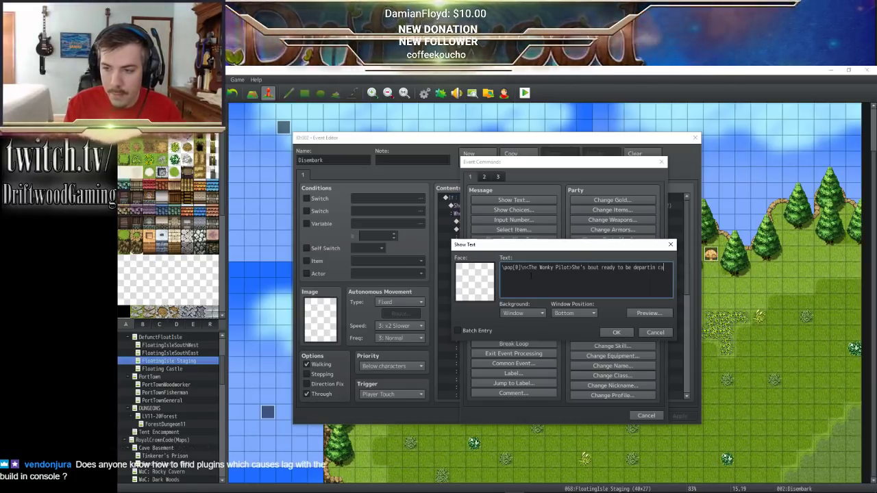
{"action": "type", "text": "p't"}
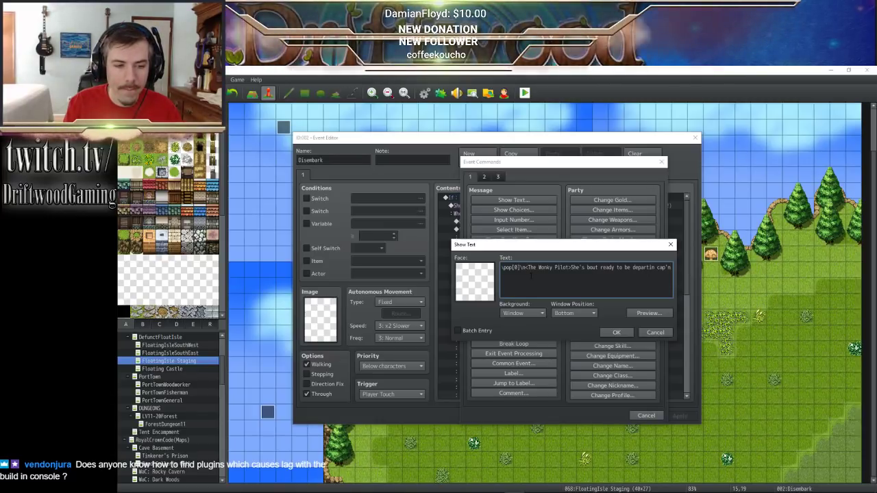
{"action": "key", "text": "BackSpace"}
{"action": "key", "text": "BackSpace"}
{"action": "key", "text": "BackSpace"}
{"action": "key", "text": "BackSpace"}
{"action": "key", "text": "BackSpace"}
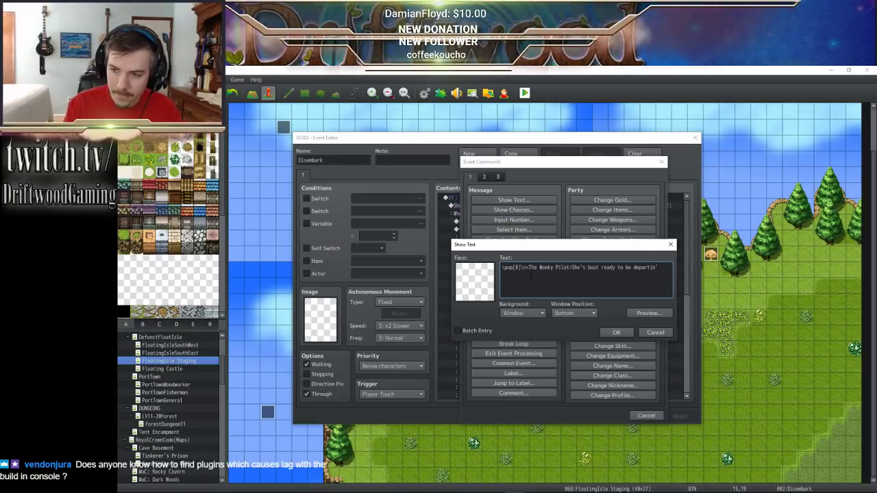
- Add the second line "Are ye ready fer the lifting of the offness times?" and confirm the message
{"action": "key", "text": "Return"}
{"action": "type", "text": "A"}
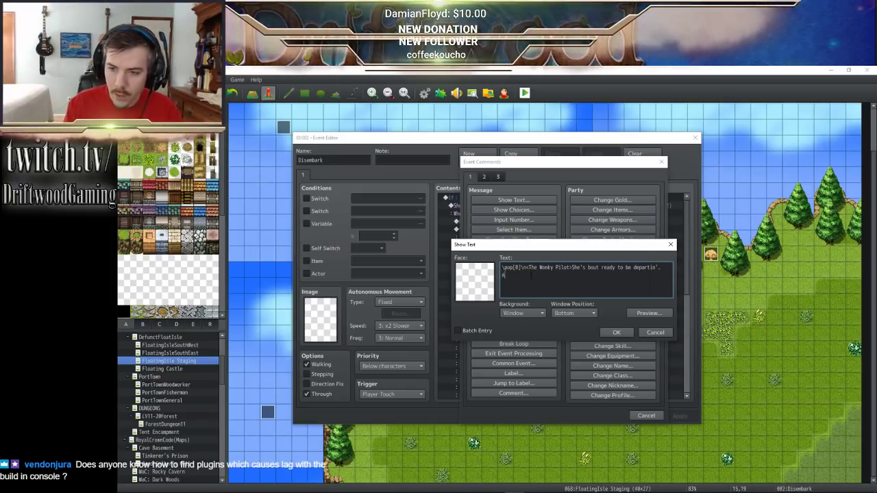
{"action": "type", "text": "re ye ready t"}
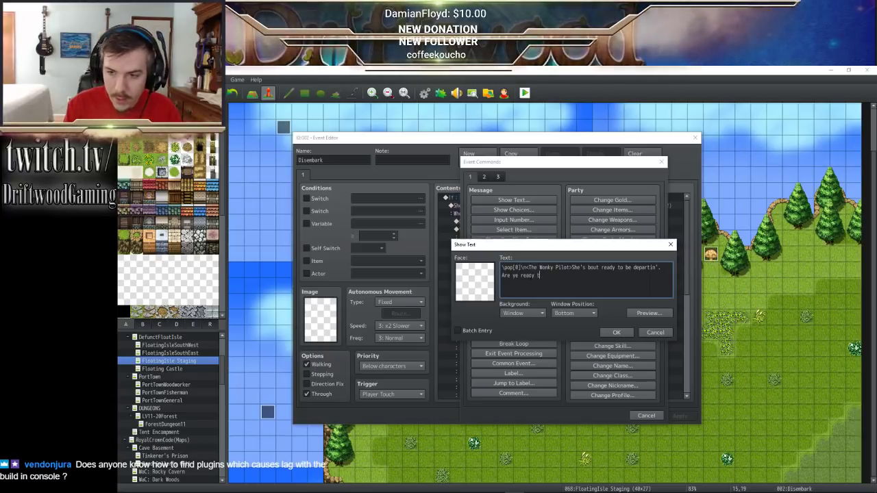
{"action": "type", "text": "o lift off"}
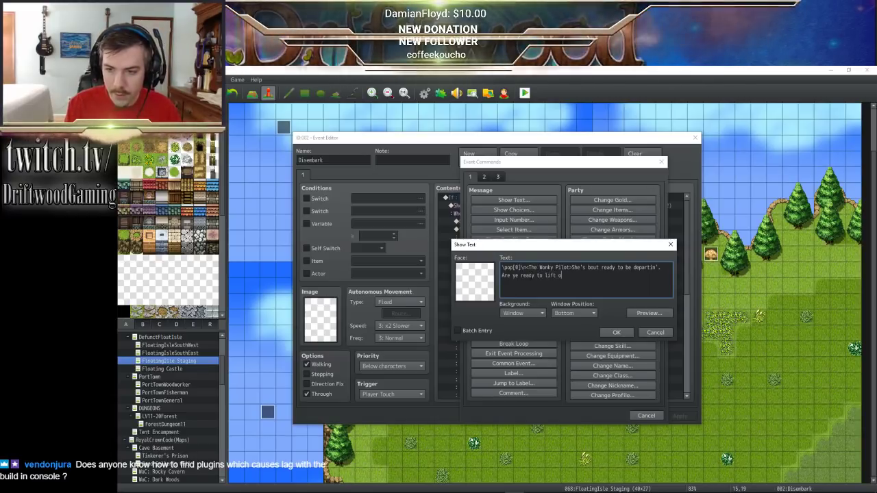
{"action": "key", "text": "Left"}
{"action": "key", "text": "Left"}
{"action": "key", "text": "BackSpace"}
{"action": "key", "text": "BackSpace"}
{"action": "type", "text": "fer the"}
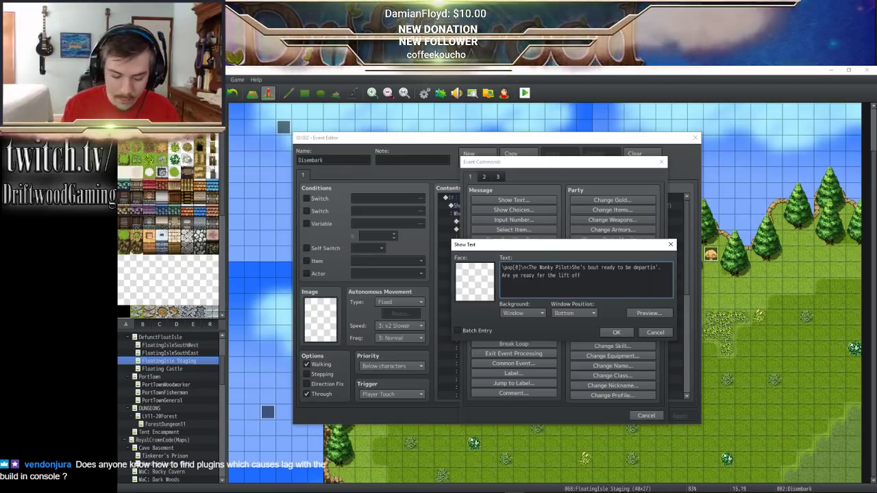
{"action": "type", "text": "ing of the "}
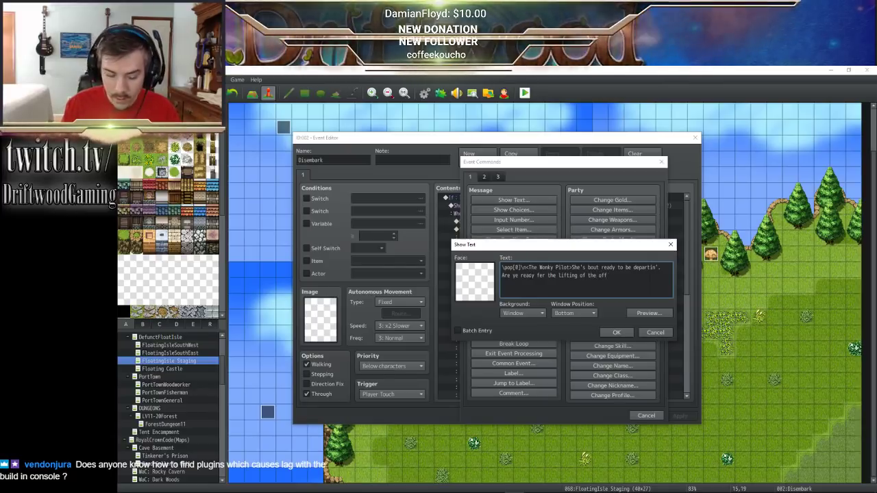
{"action": "type", "text": "ness times"}
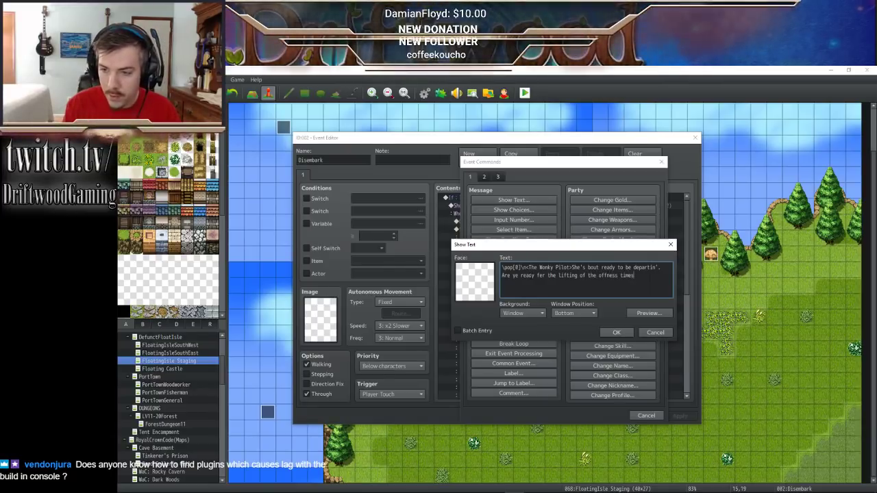
{"action": "type", "text": "?"}
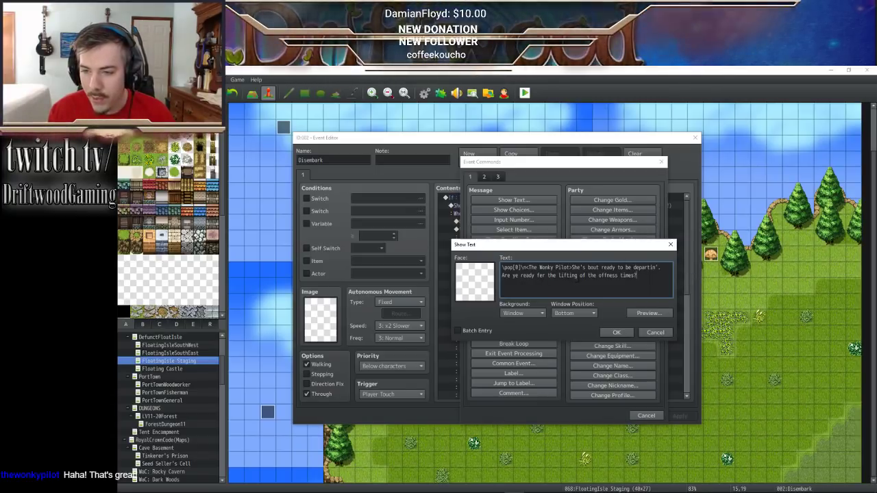
{"action": "left_click", "coordinate": [613, 331]}
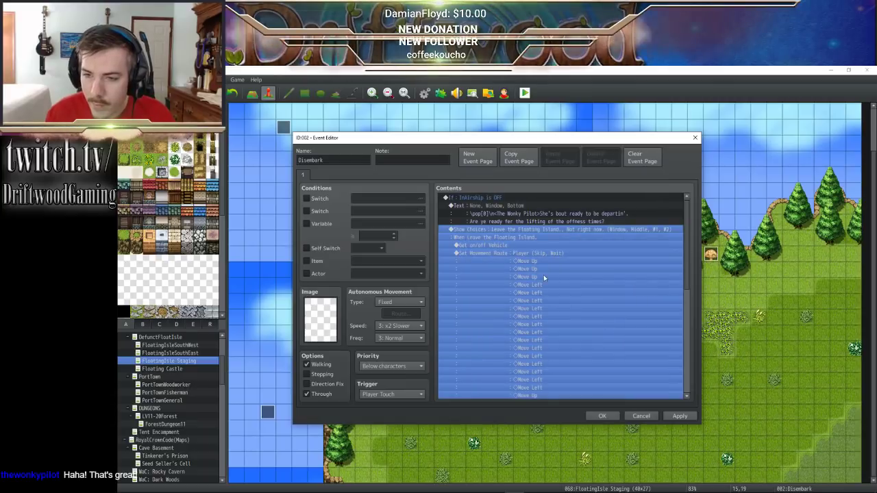
{"action": "left_click", "coordinate": [528, 245]}
{"action": "left_click", "coordinate": [526, 237]}
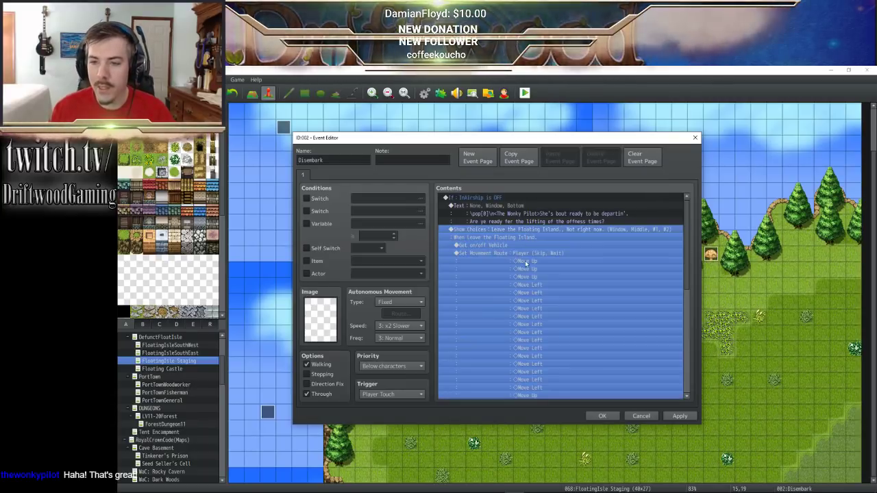
{"action": "left_click", "coordinate": [527, 246]}
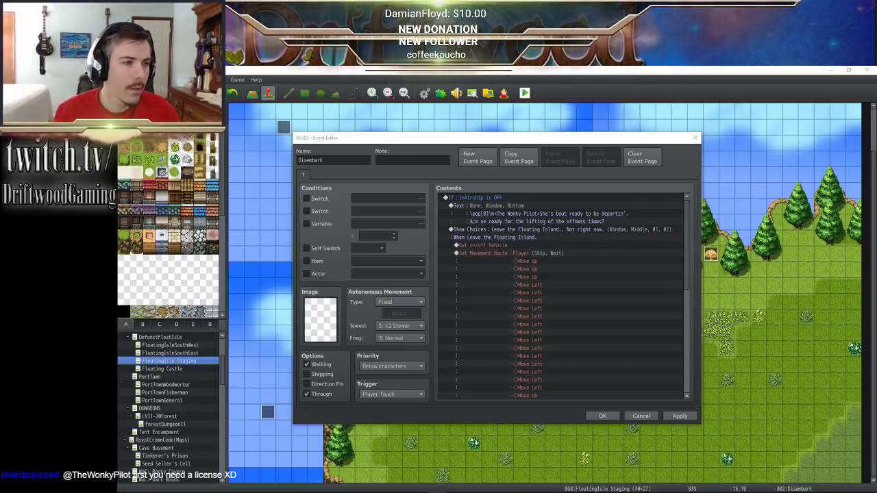
- Switch to the Chrome browser, open Yanfly's RPG Maker MV plugins page and search it for "sync"
{"action": "key", "text": "alt+Tab"}
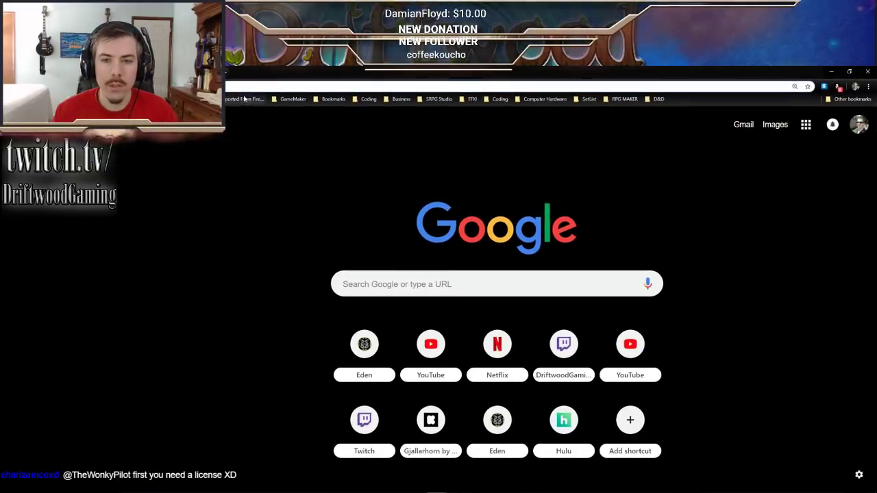
{"action": "type", "text": "yanfly"}
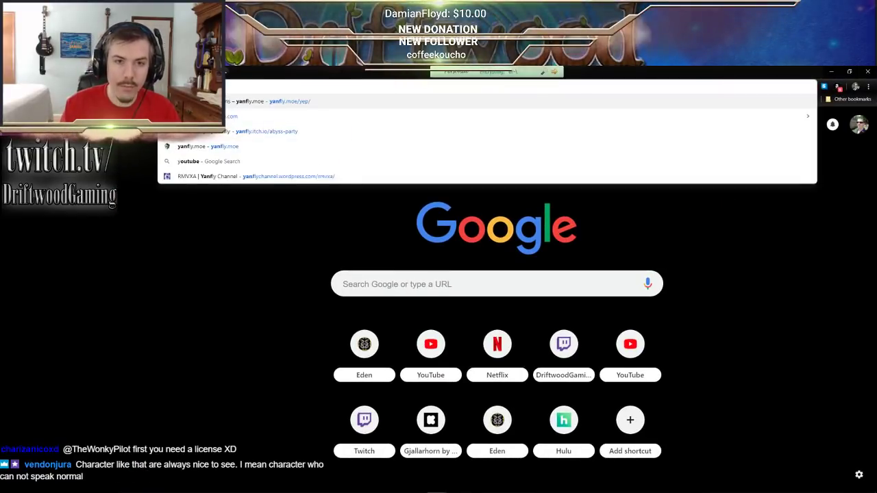
{"action": "key", "text": "Return"}
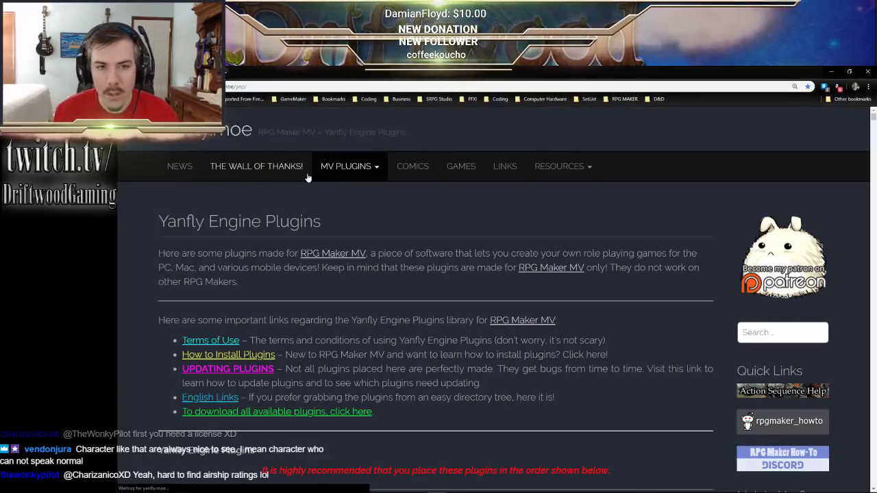
{"action": "left_click", "coordinate": [339, 167]}
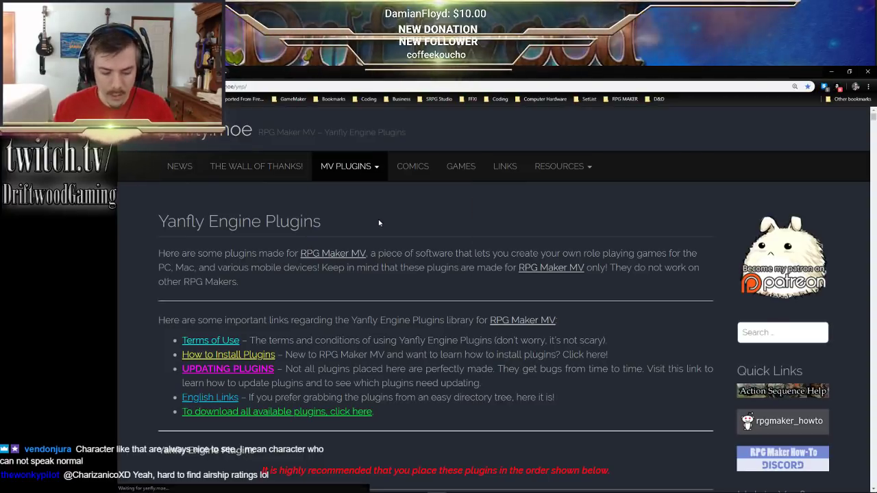
{"action": "key", "text": "ctrl+f"}
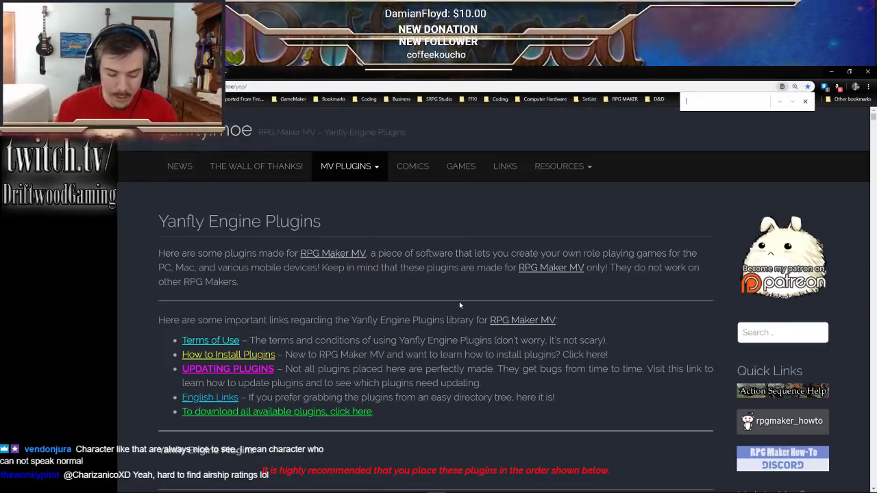
{"action": "type", "text": "sync"}
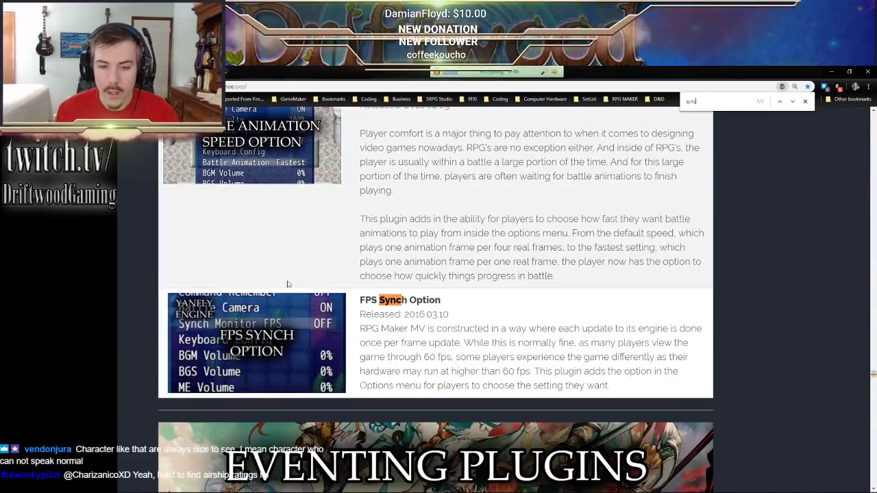
- Open the FPS Synch Option plugin page and share its address in the stream chat
{"action": "left_click", "coordinate": [267, 337]}
{"action": "left_click", "coordinate": [330, 87]}
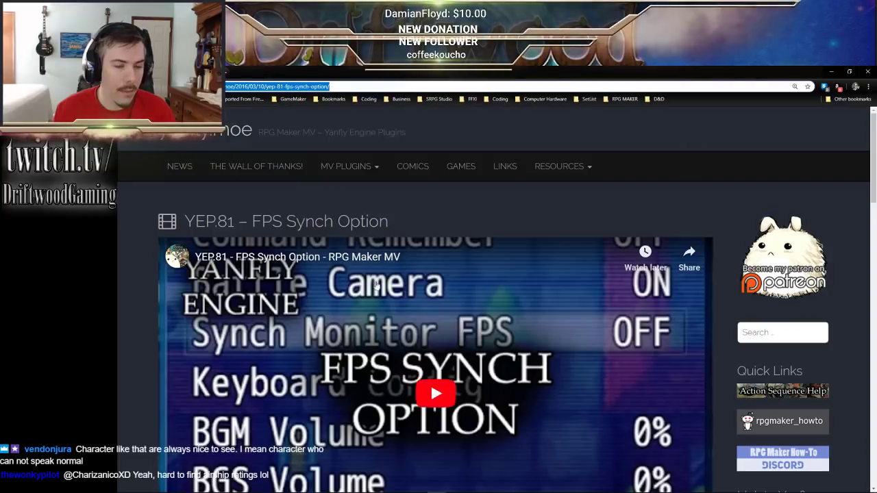
{"action": "left_click", "coordinate": [436, 485]}
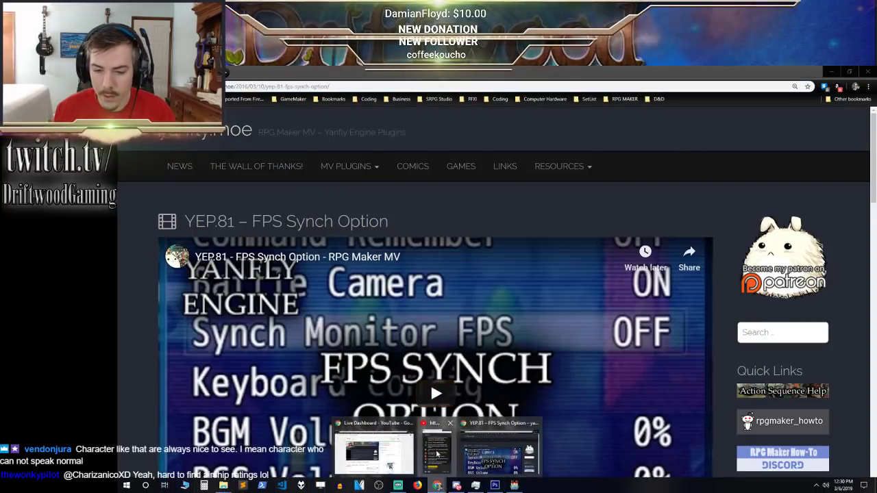
{"action": "left_click", "coordinate": [470, 456]}
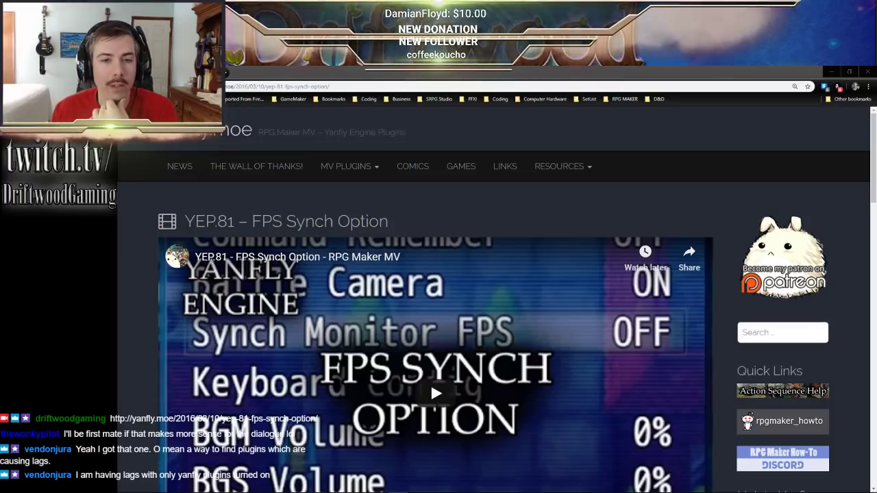
- Switch back to RPG Maker MV and accept the changes to the Disembark event
{"action": "key", "text": "alt+Tab"}
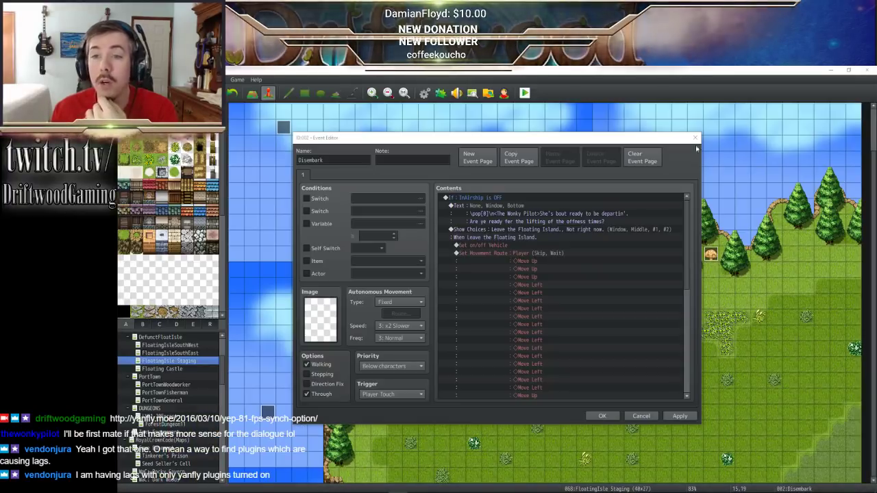
{"action": "left_click", "coordinate": [602, 415]}
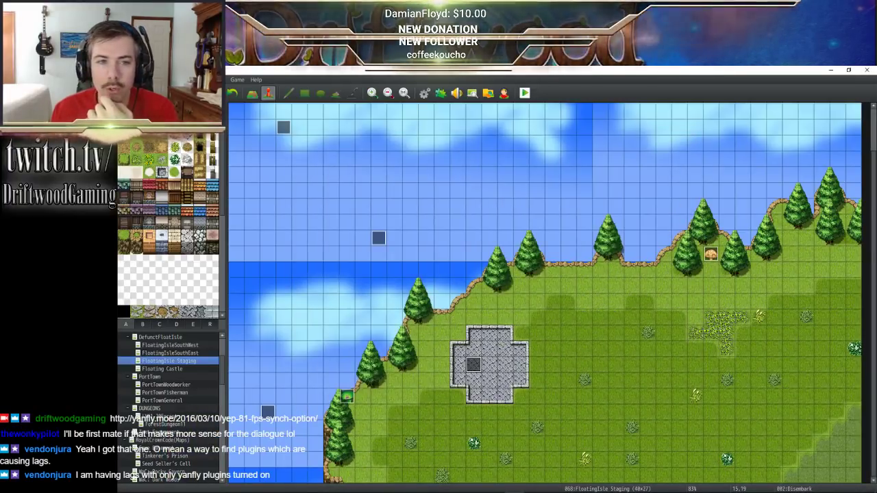
- Review the project's plugin list around the YEP and Olivia entries, including the options for turning plugins on or off
{"action": "key", "text": "F10"}
{"action": "scroll", "coordinate": [646, 202], "scroll_direction": "down", "scroll_amount": 15}
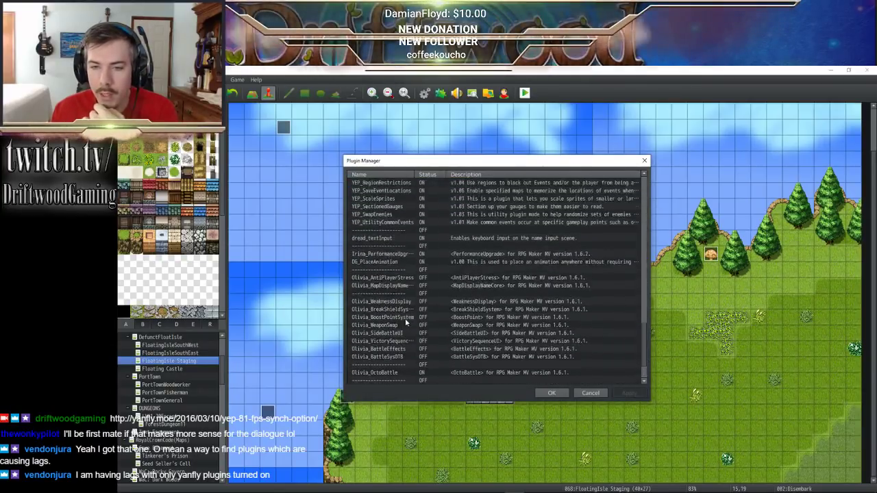
{"action": "scroll", "coordinate": [405, 317], "scroll_direction": "up", "scroll_amount": 2}
{"action": "right_click", "coordinate": [385, 261]}
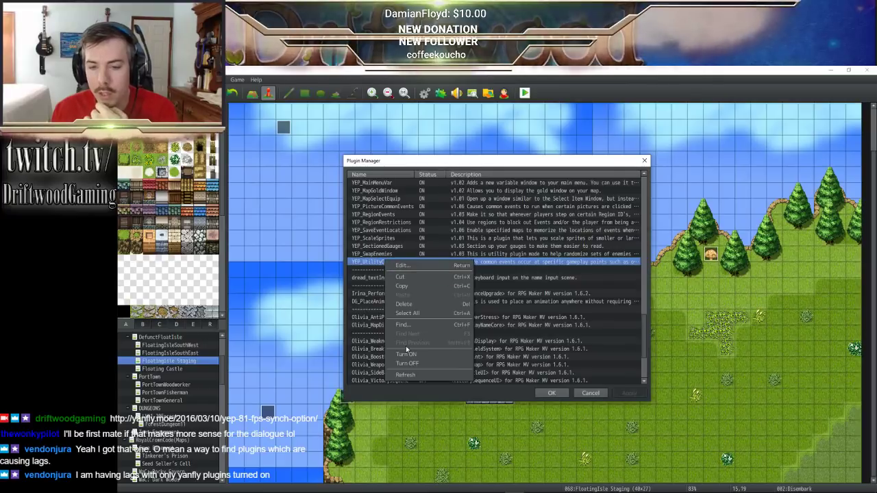
{"action": "left_click", "coordinate": [365, 255]}
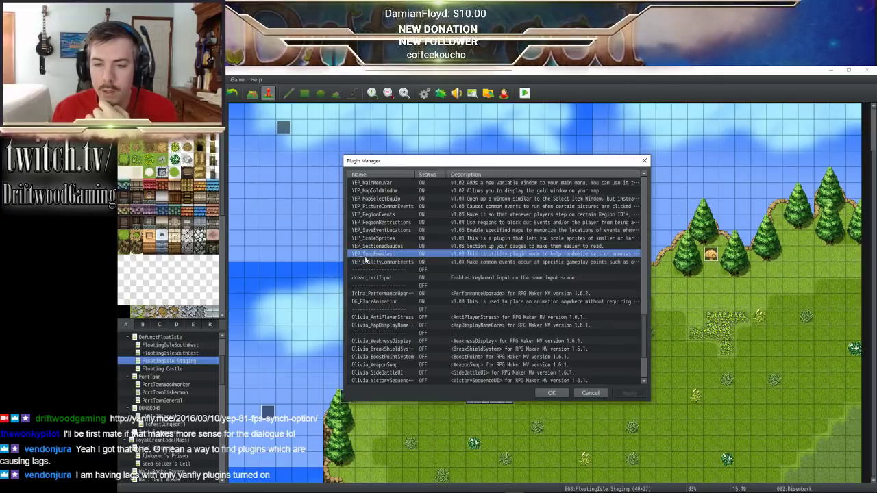
{"action": "left_click", "coordinate": [551, 393]}
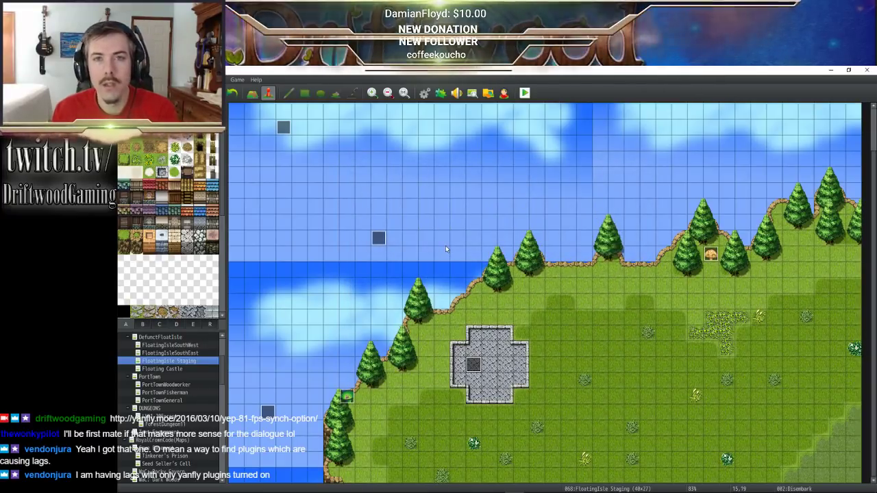